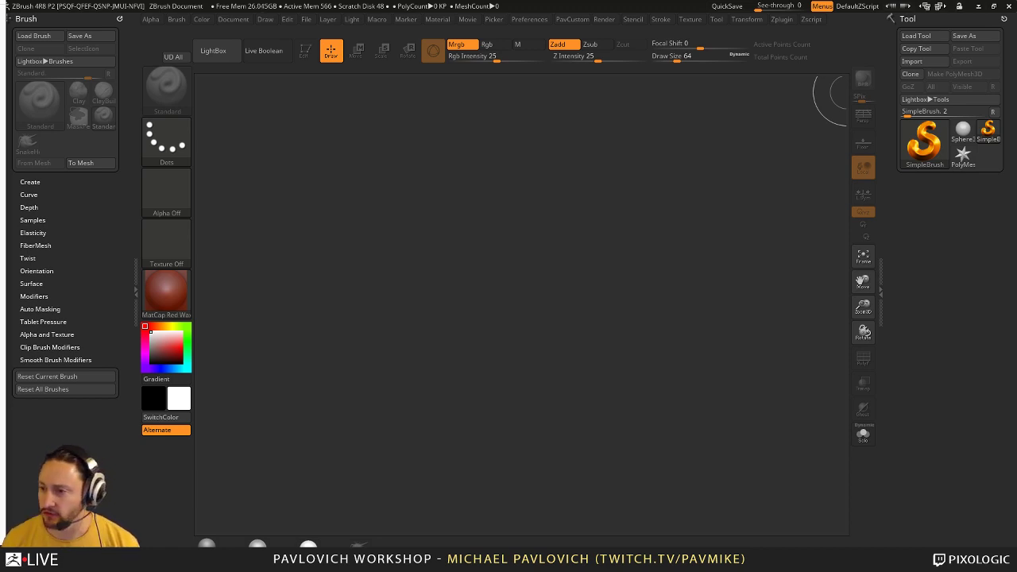
- Draw a Helix3D primitive on the canvas in Edit mode and give it the MatCap Gray material
left_click(922, 149)
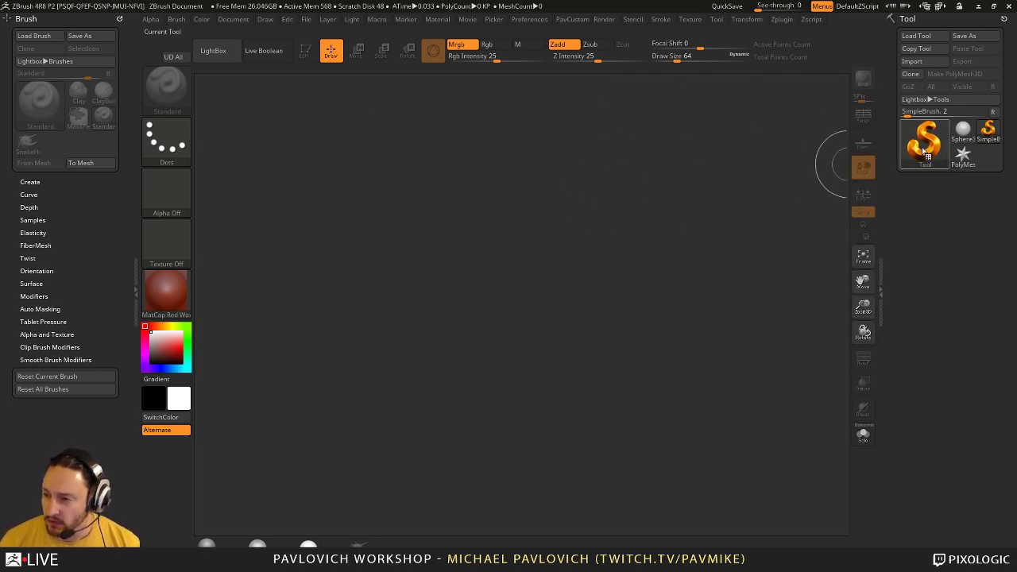
left_click(928, 148)
left_click(507, 215)
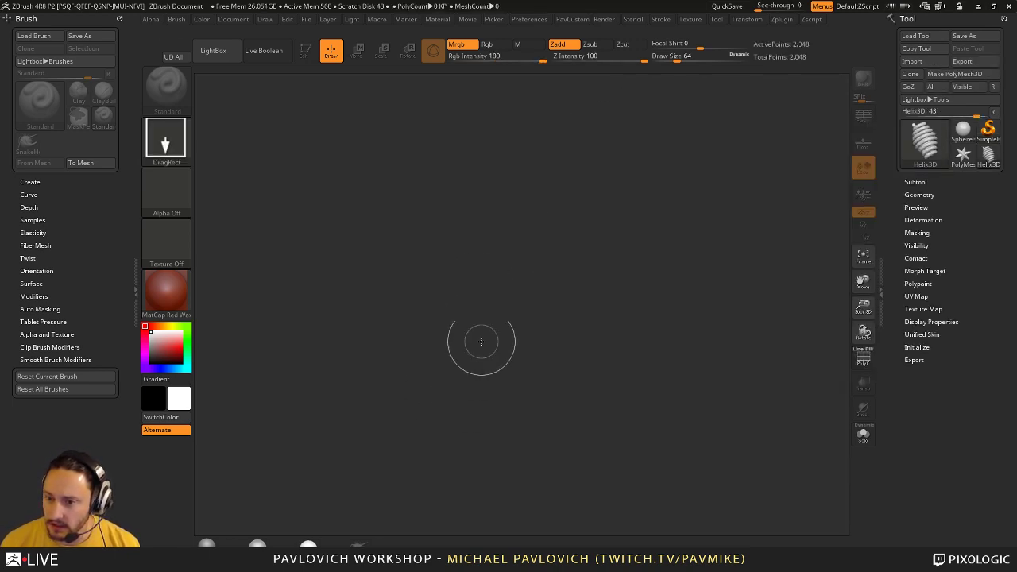
left_click_drag(477, 340, 487, 409)
left_click(305, 51)
key("f")
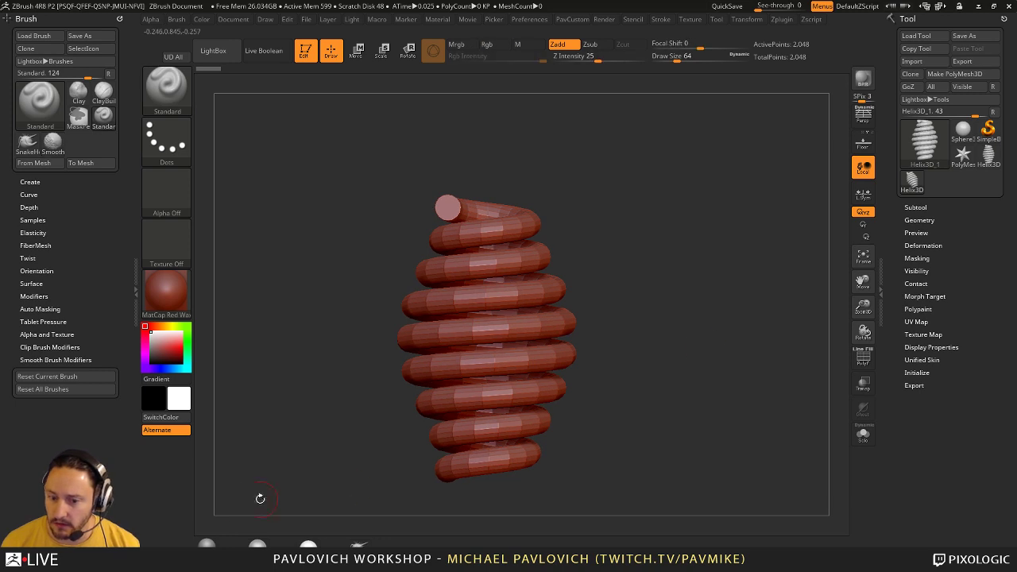
left_click(208, 545)
left_click_drag(729, 296, 725, 273, "alt")
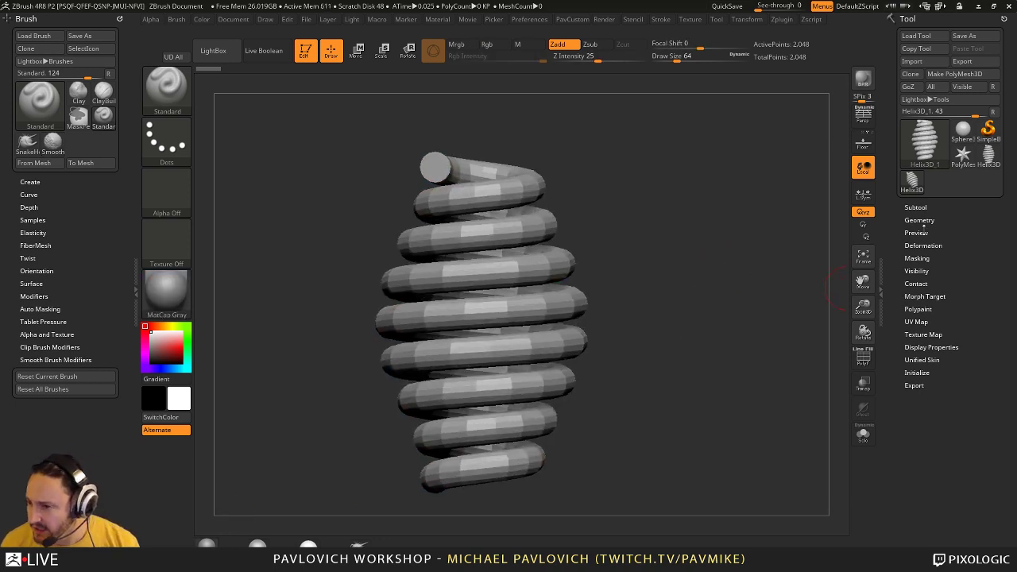
- Reshape the helix's Radius curve in the Initialize settings so the coil tapers from a narrow top to a wide base
key("shift")
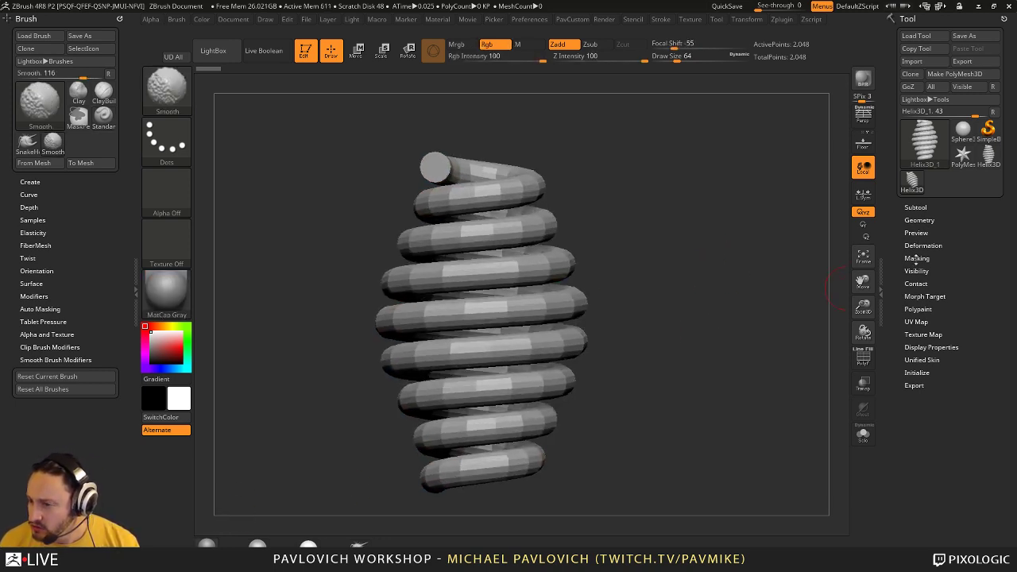
left_click(916, 372)
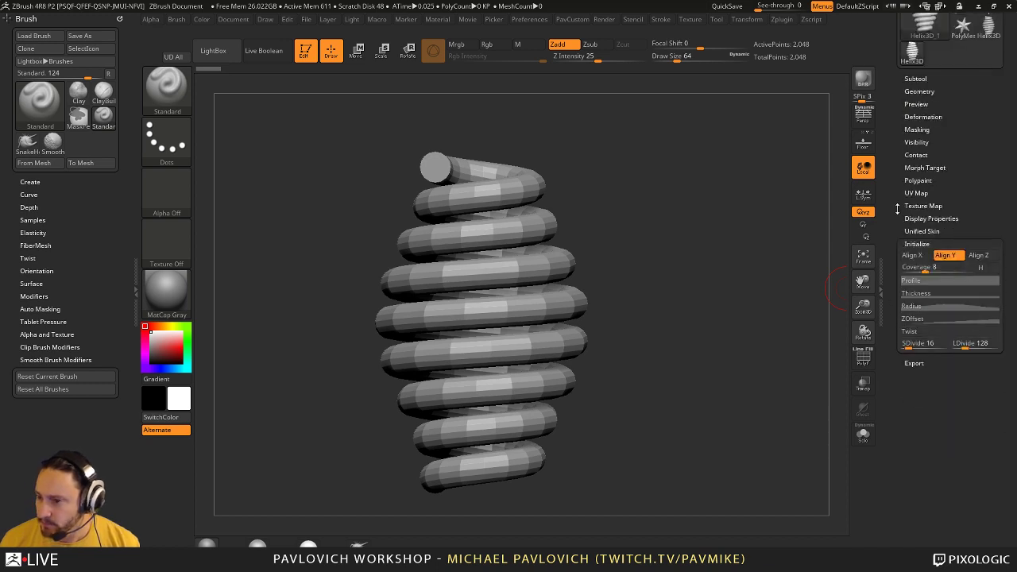
left_click_drag(906, 333, 904, 183)
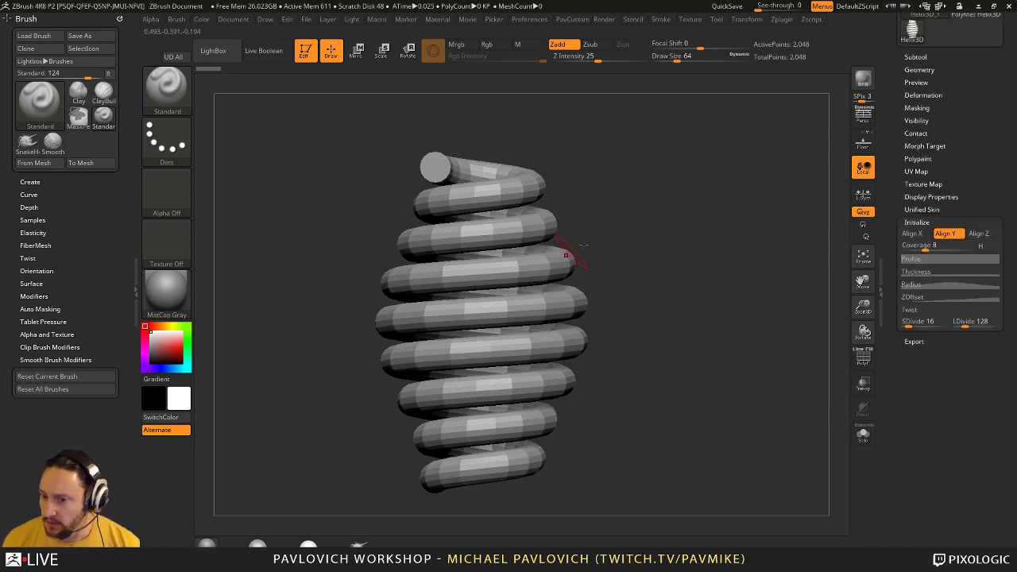
left_click_drag(748, 210, 756, 208, "alt")
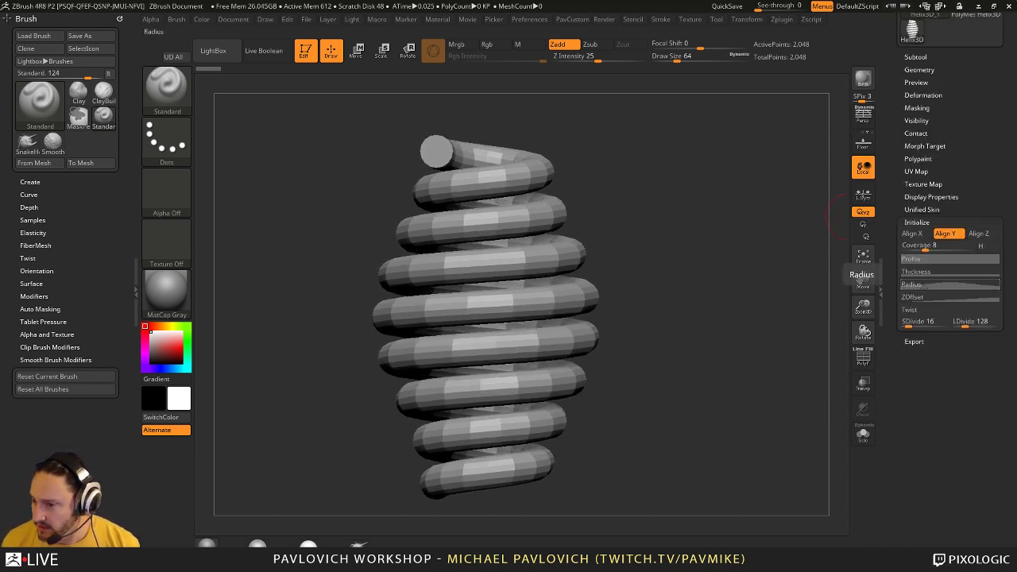
left_click(912, 284)
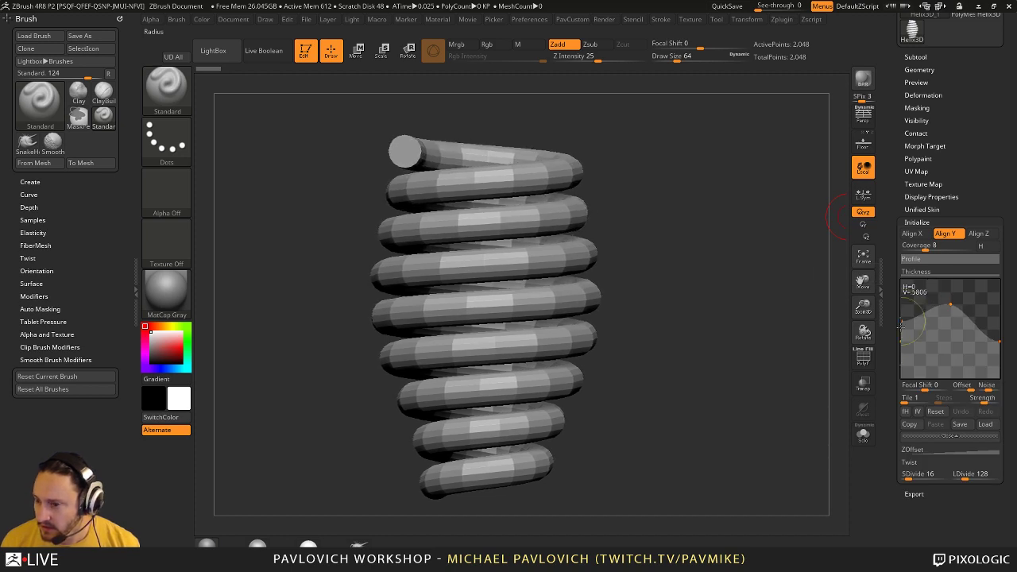
left_click_drag(902, 342, 901, 379)
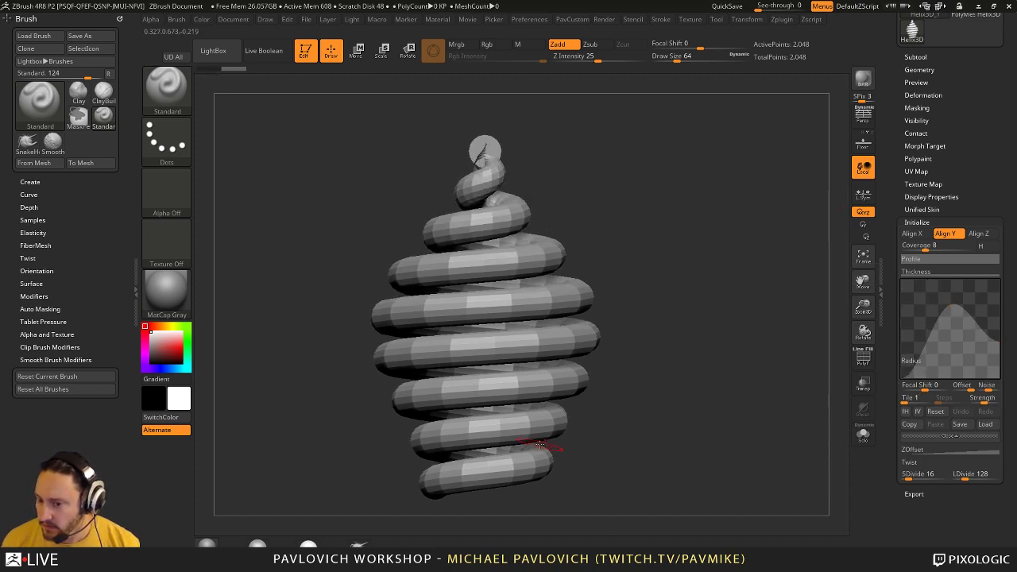
left_click_drag(953, 305, 998, 332)
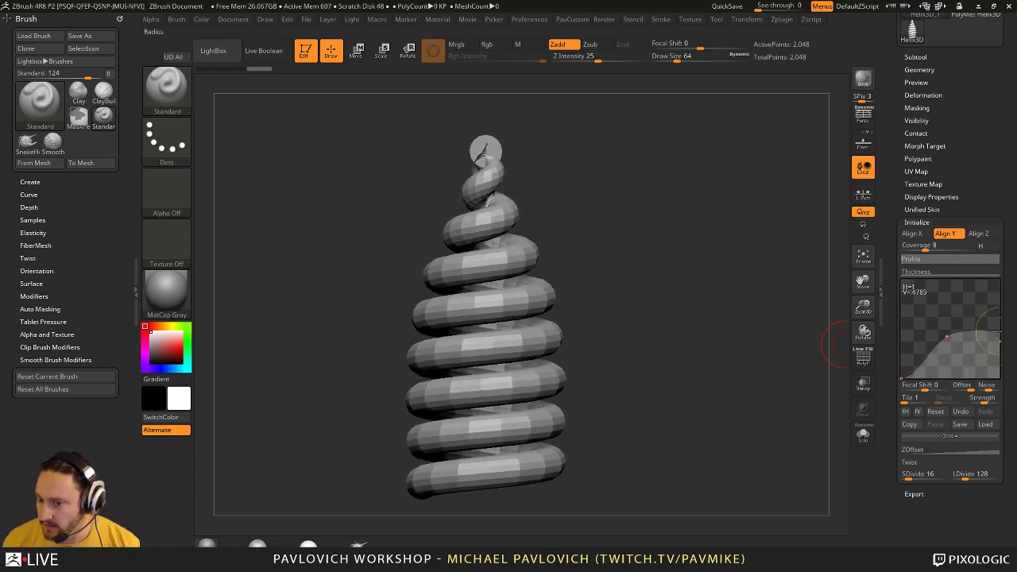
- Set the helix's coverage to about 5.75 and open its Profile curve
left_click_drag(926, 248, 924, 247)
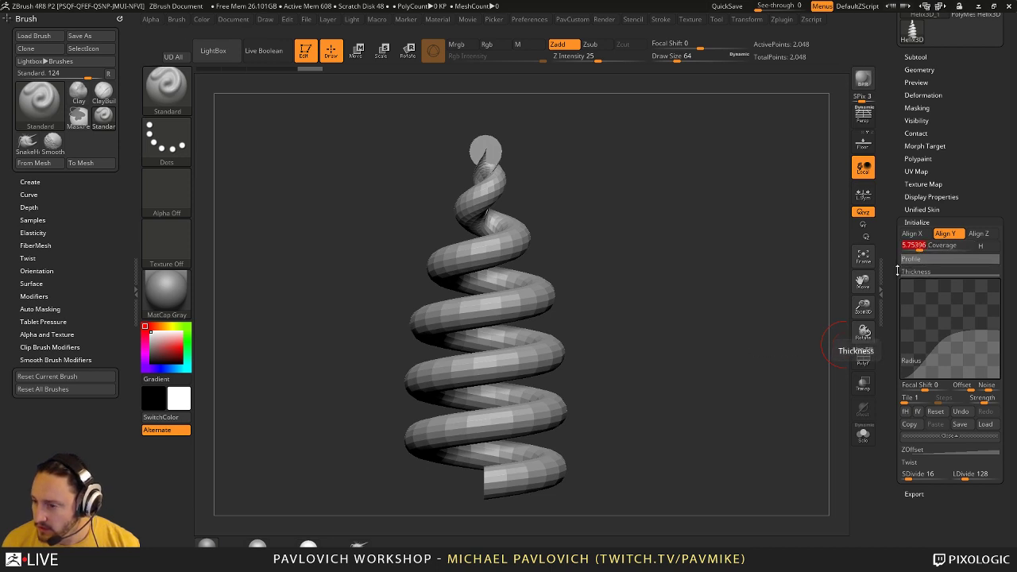
left_click(922, 260)
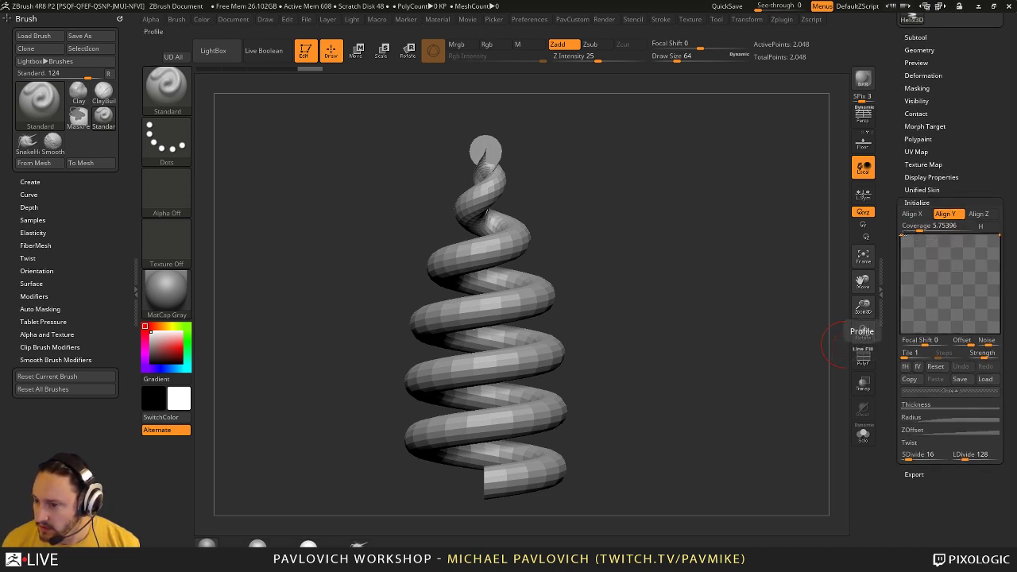
mouse_move(903, 236)
left_mouse_down()
mouse_move(903, 283)
mouse_move(903, 222)
left_mouse_up()
left_click_drag(920, 340, 903, 191)
- Reshape the Thickness curve to fatten the coil, keeping it thinner at the tip and thicker toward the base
left_click(916, 288)
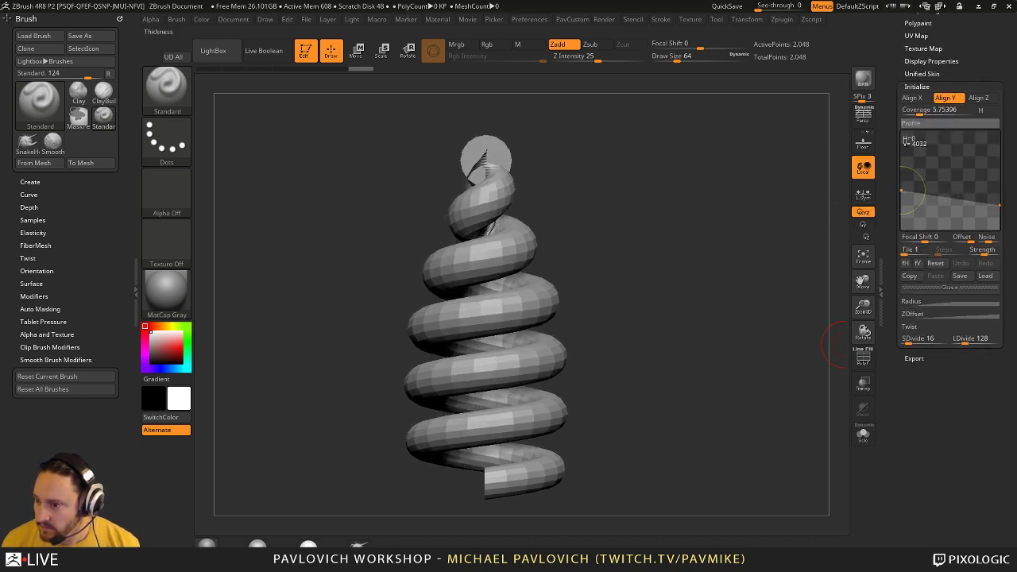
left_click_drag(1000, 205, 997, 178)
left_click_drag(904, 201, 900, 188)
left_click_drag(699, 248, 755, 222)
- Set the helix's coverage to about 6.55 and open its ZOffset curve
scroll(898, 242, "down", 2)
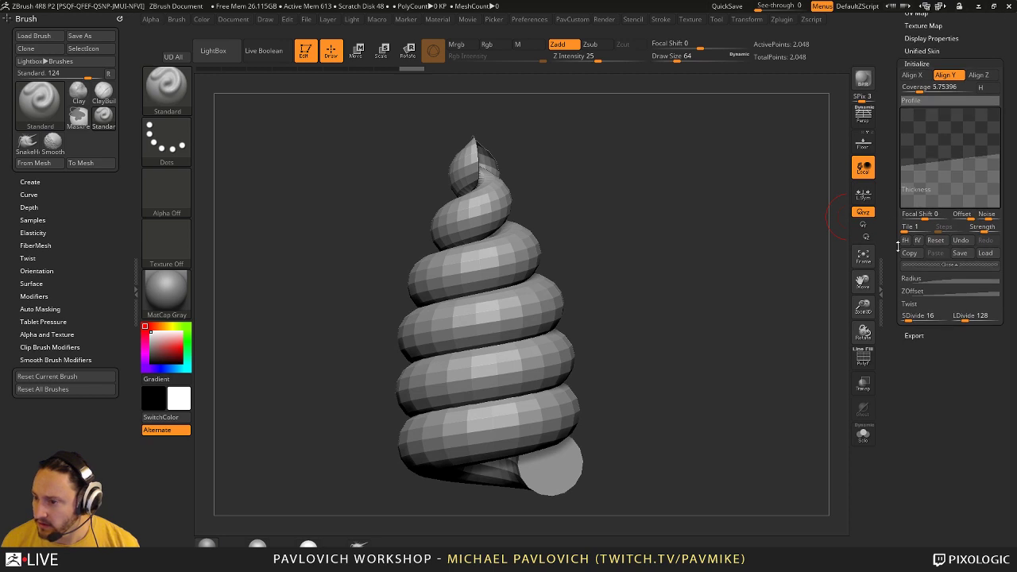
scroll(902, 254, "up", 5)
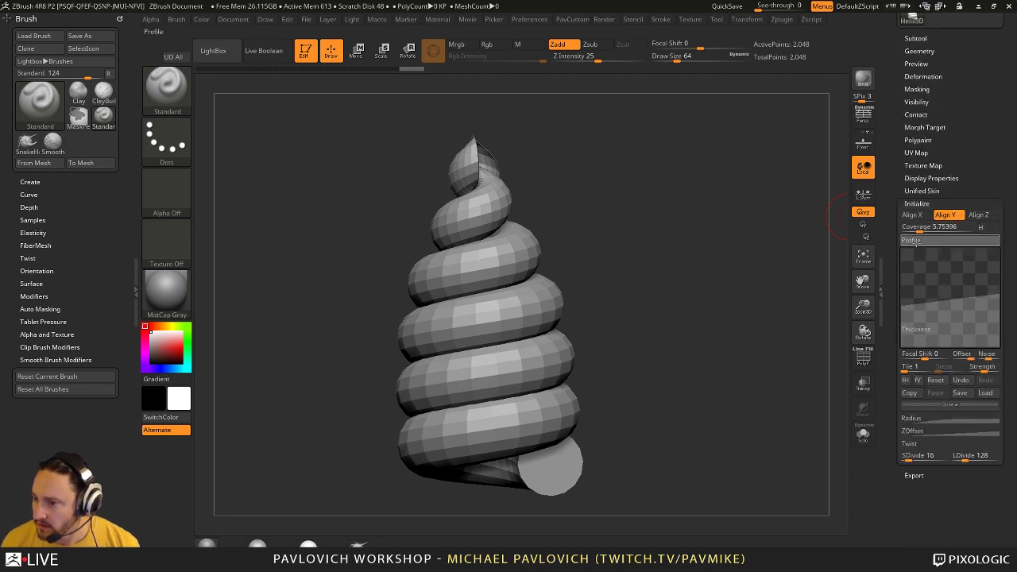
left_click_drag(925, 232, 922, 230)
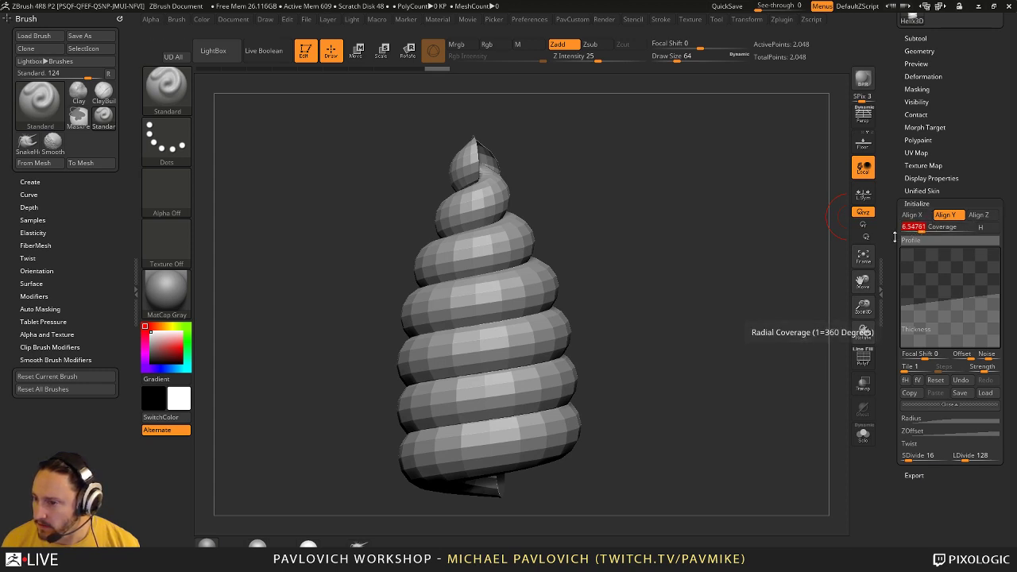
scroll(889, 170, "down", 5)
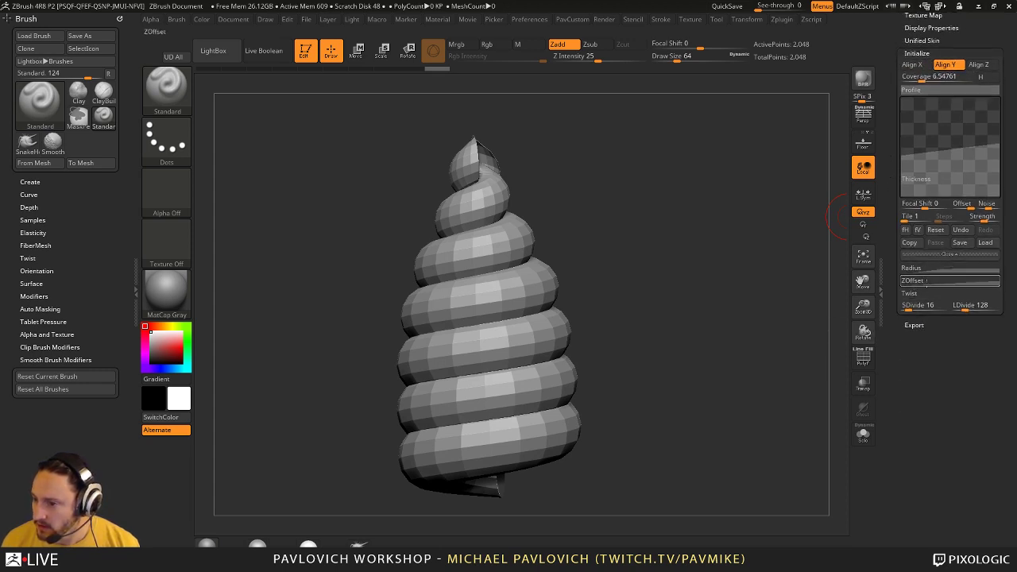
left_click(925, 282)
mouse_move(902, 221)
left_mouse_down()
mouse_move(902, 185)
mouse_move(903, 227)
left_mouse_up()
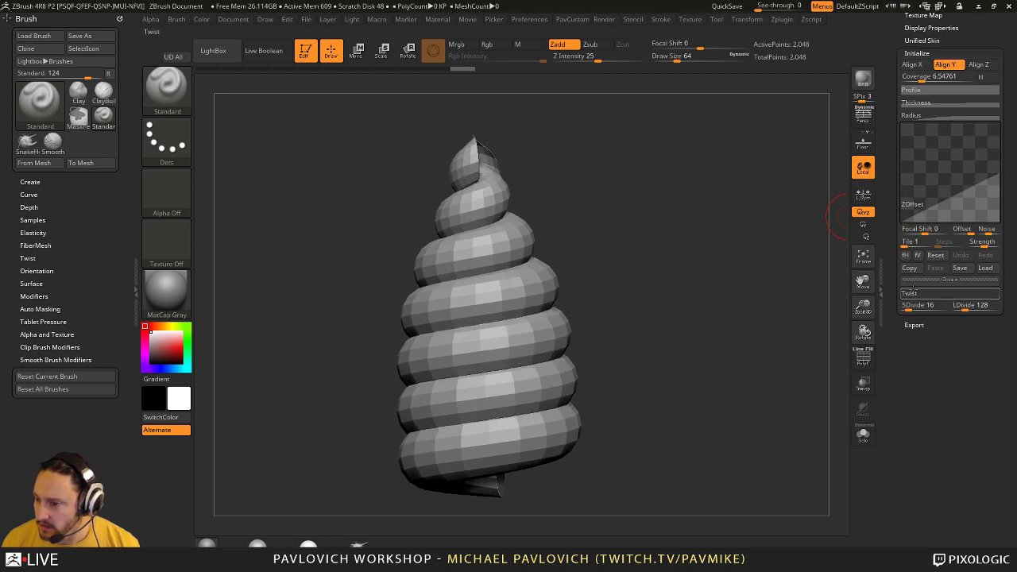
- Raise the start of the helix's Twist curve to about 0.29 and turn on the polygon wireframe display
left_click(924, 294)
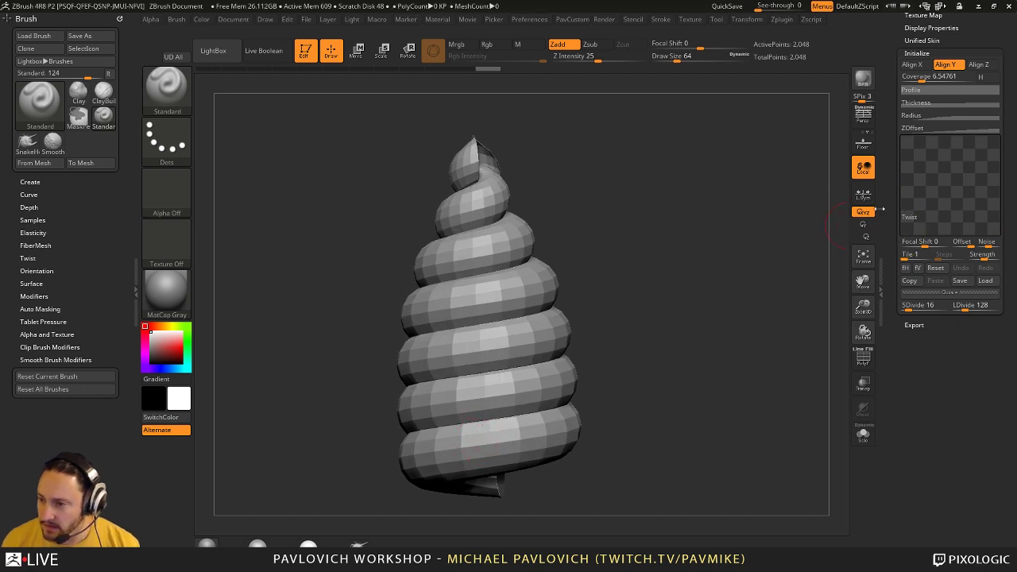
left_click_drag(903, 234, 903, 197)
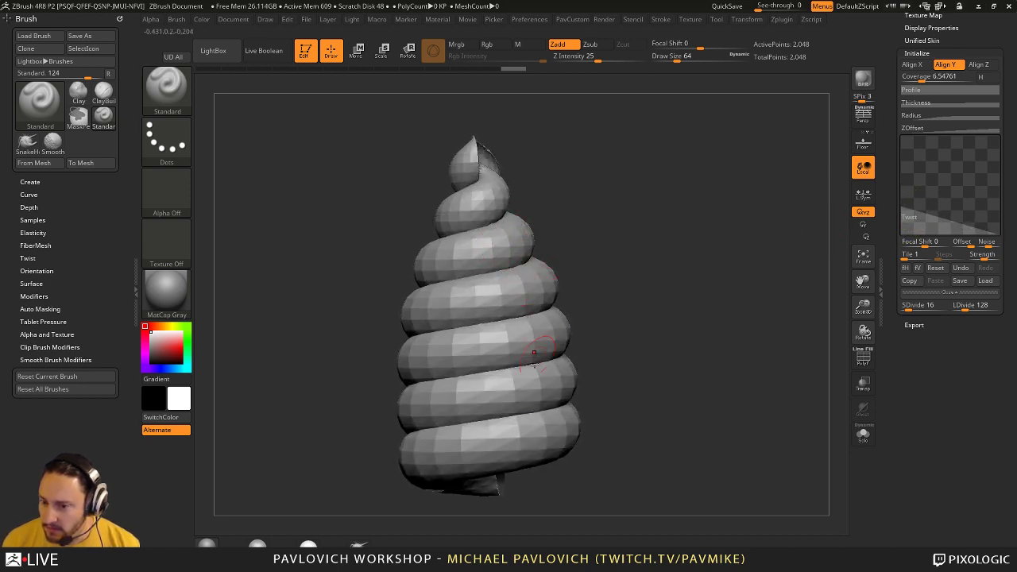
left_click(865, 357)
mouse_move(782, 358)
left_mouse_down()
mouse_move(773, 361)
mouse_move(786, 359)
left_mouse_up()
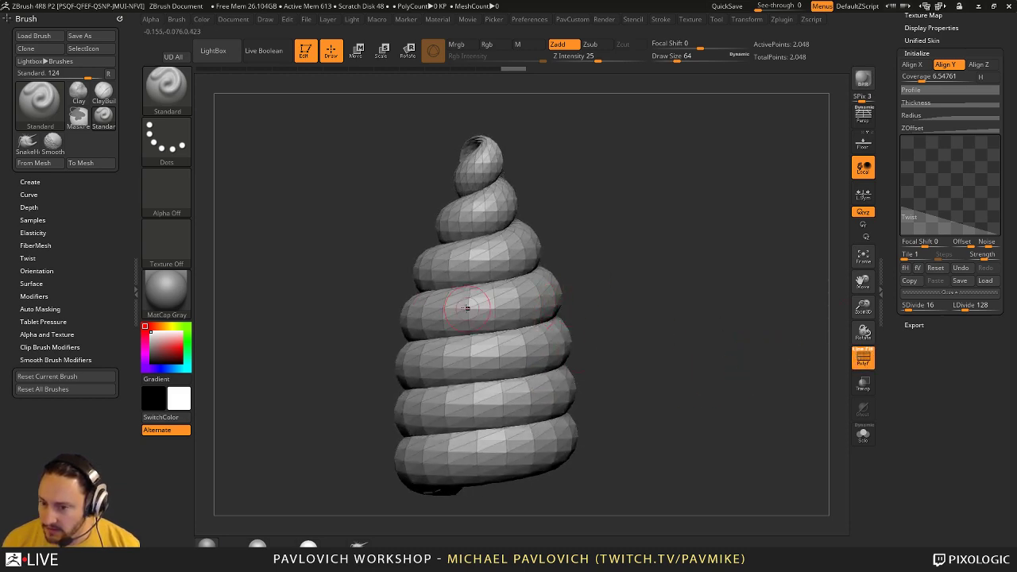
mouse_move(667, 241)
left_mouse_down()
mouse_move(697, 243)
mouse_move(671, 234)
left_mouse_up()
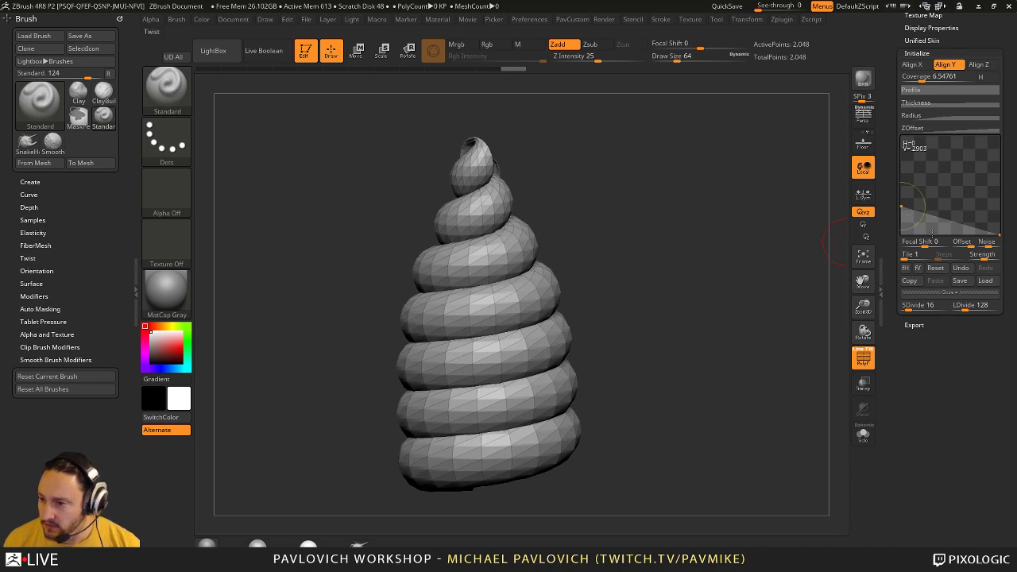
- Flatten the Twist curve back to zero and make a PolyMesh3D from the untwisted helix
left_click_drag(900, 208, 894, 337)
left_click(955, 74)
scroll(901, 188, "down", 5)
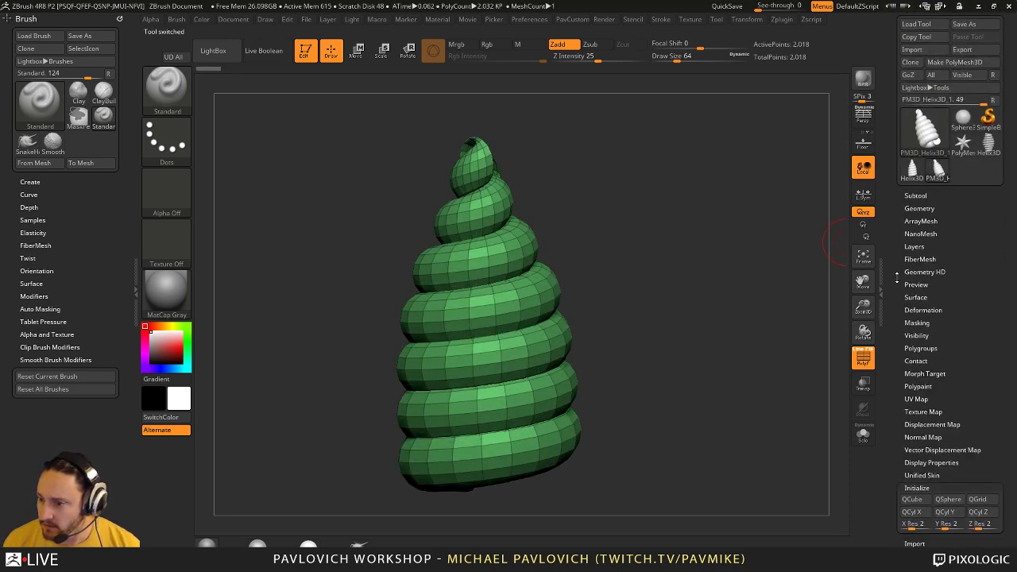
scroll(900, 189, "up", 5)
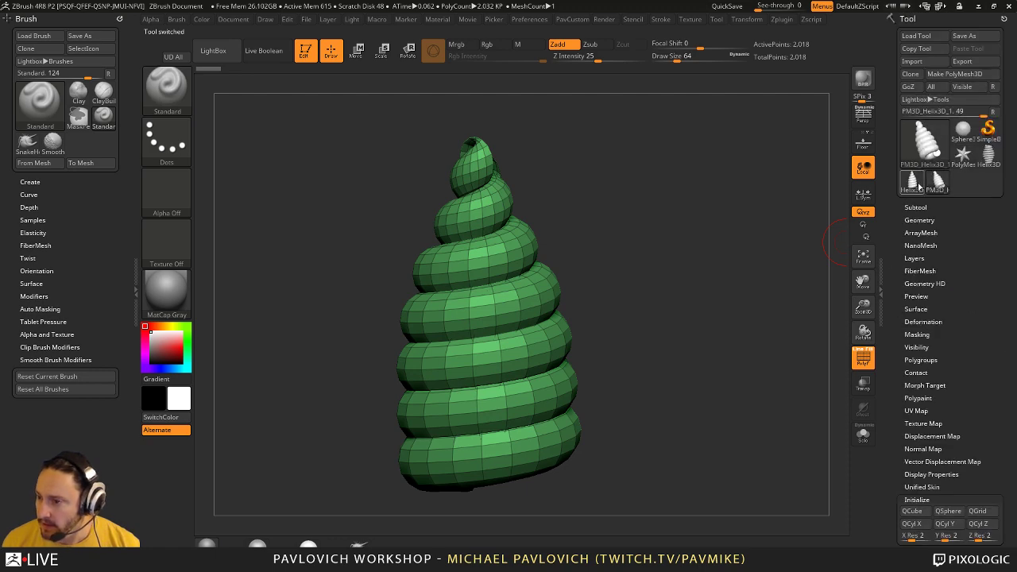
- Switch back to the parametric Helix3D and raise the start of its Twist curve to about 0.48
left_click(914, 182)
scroll(905, 270, "down", 5)
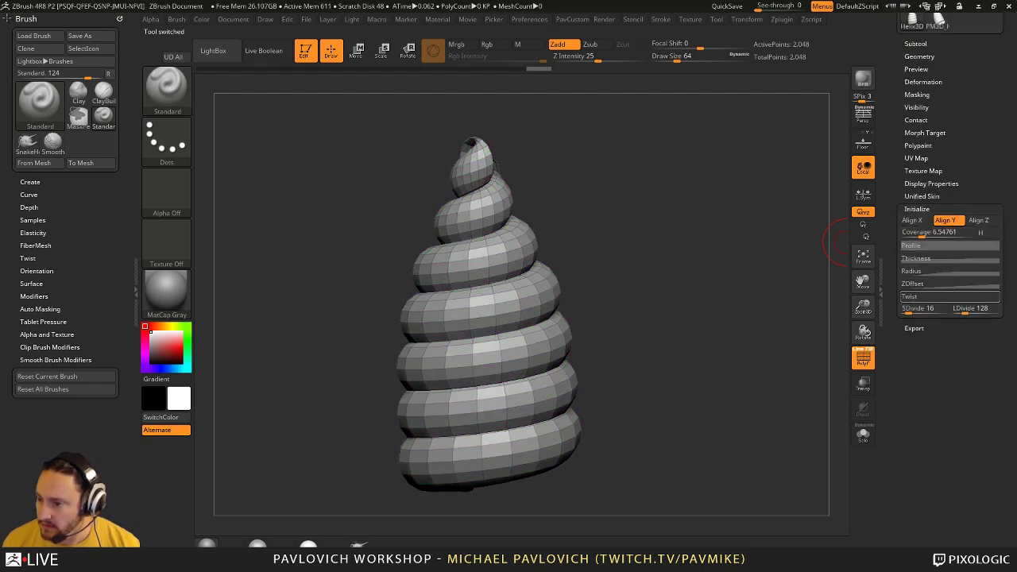
left_click(921, 296)
left_click_drag(902, 390, 904, 324)
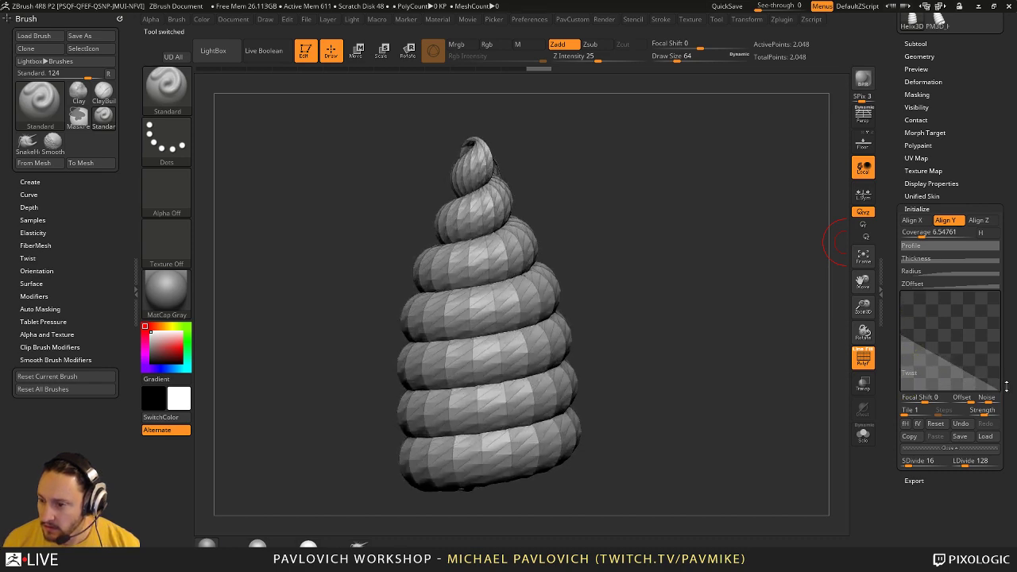
mouse_move(1000, 390)
left_mouse_down()
mouse_move(997, 308)
mouse_move(999, 391)
left_mouse_up()
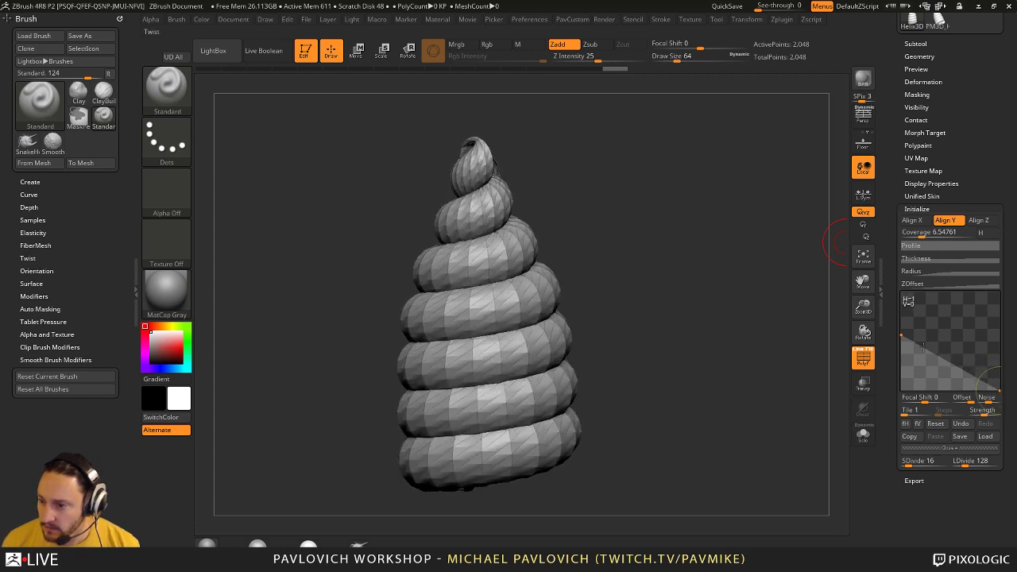
left_click_drag(901, 334, 898, 343)
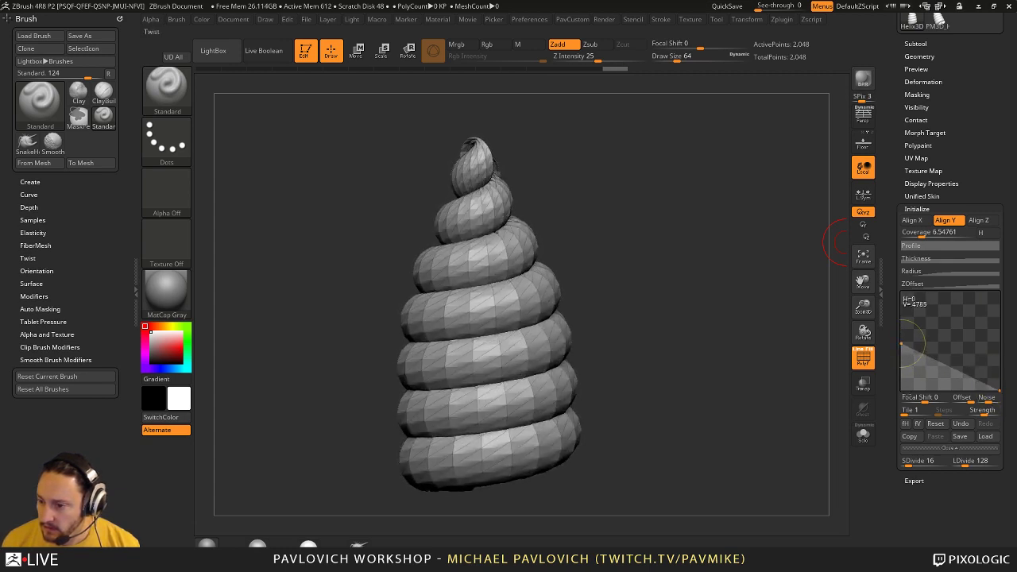
left_click_drag(897, 169, 897, 333)
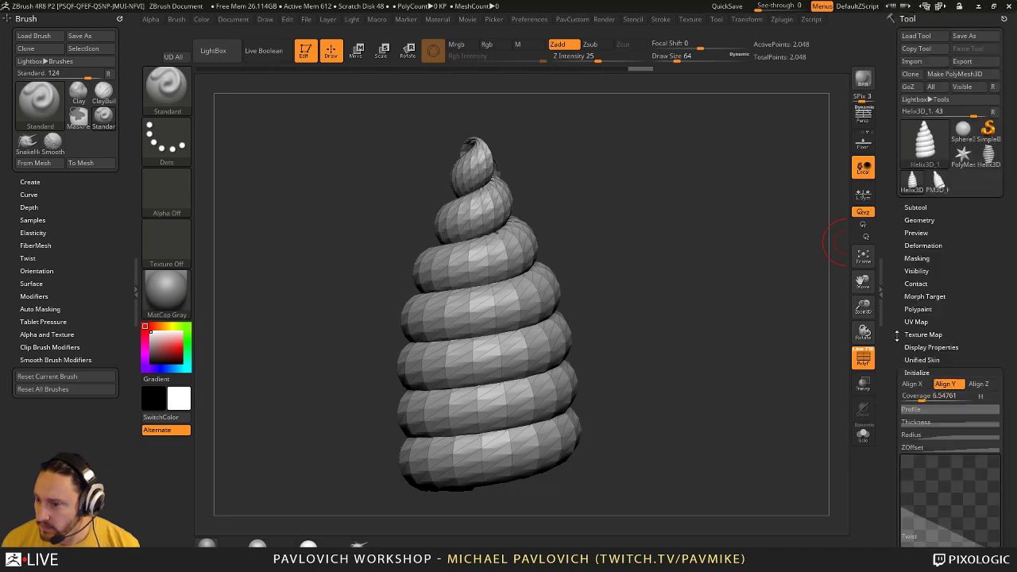
- Make a second PolyMesh3D from the twisted helix and inspect its diagonal topology
left_click(959, 74)
left_click_drag(697, 289, 738, 256)
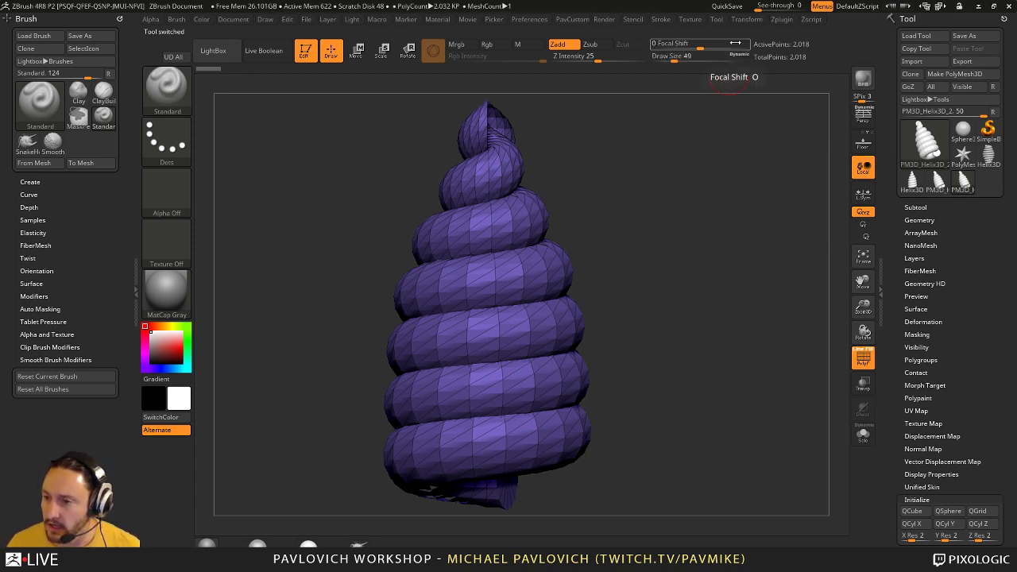
key("shift")
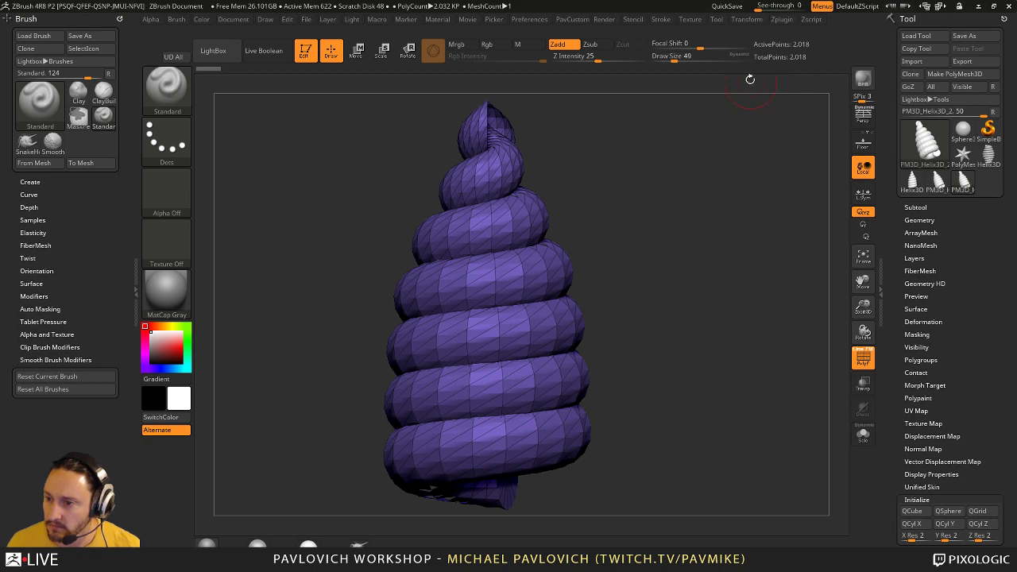
left_click_drag(716, 220, 740, 254)
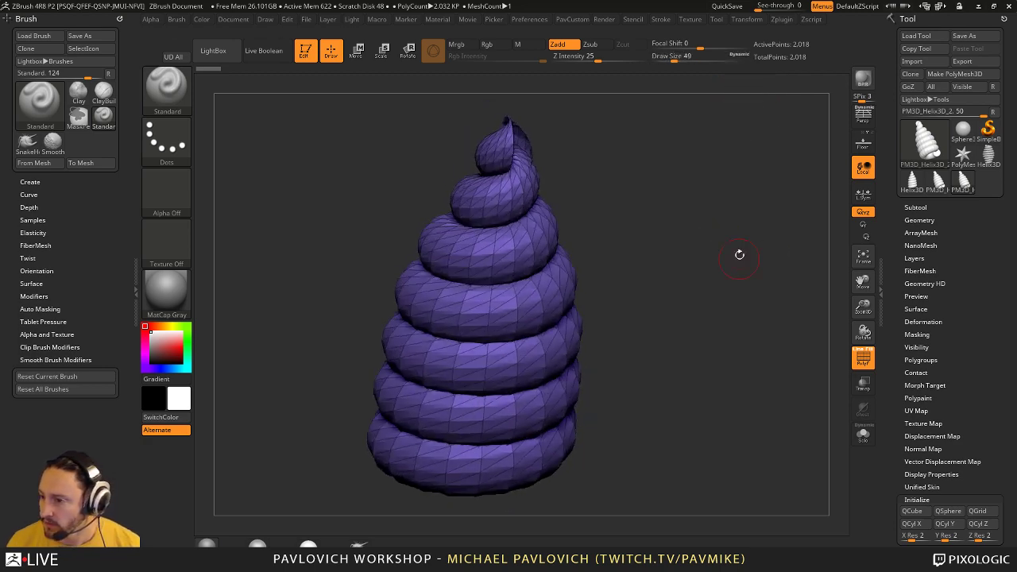
- Switch to the untwisted helix polymesh and reduce the brush draw size to 14 for work on the coil's tip
left_click(938, 183)
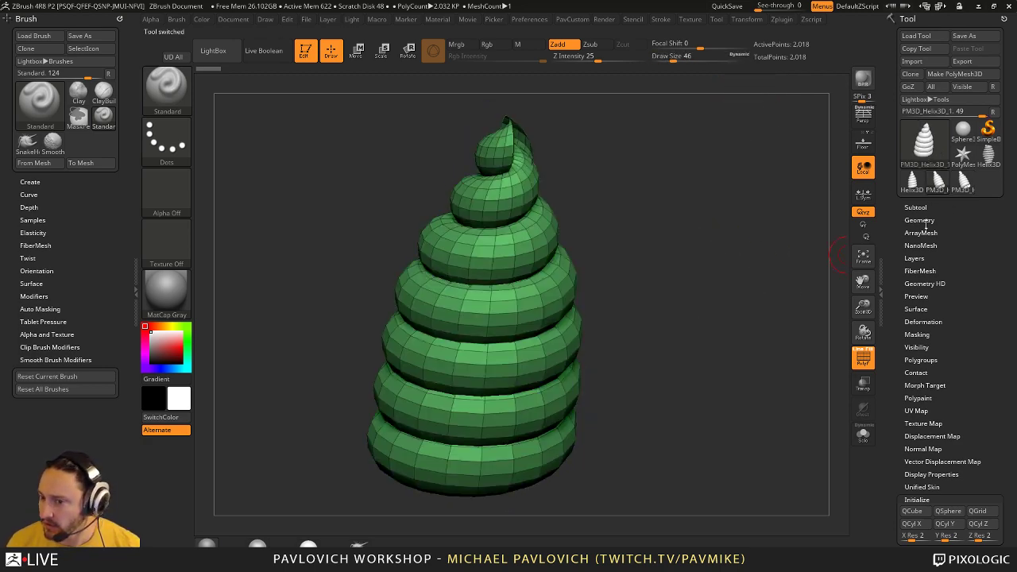
left_click_drag(742, 295, 750, 330)
key("grave")
left_click(771, 543)
mouse_move(604, 314)
left_mouse_down()
mouse_move(626, 281)
mouse_move(688, 281)
mouse_move(670, 305)
mouse_move(675, 274)
left_mouse_up()
key("s")
left_click_drag(663, 277, 647, 277)
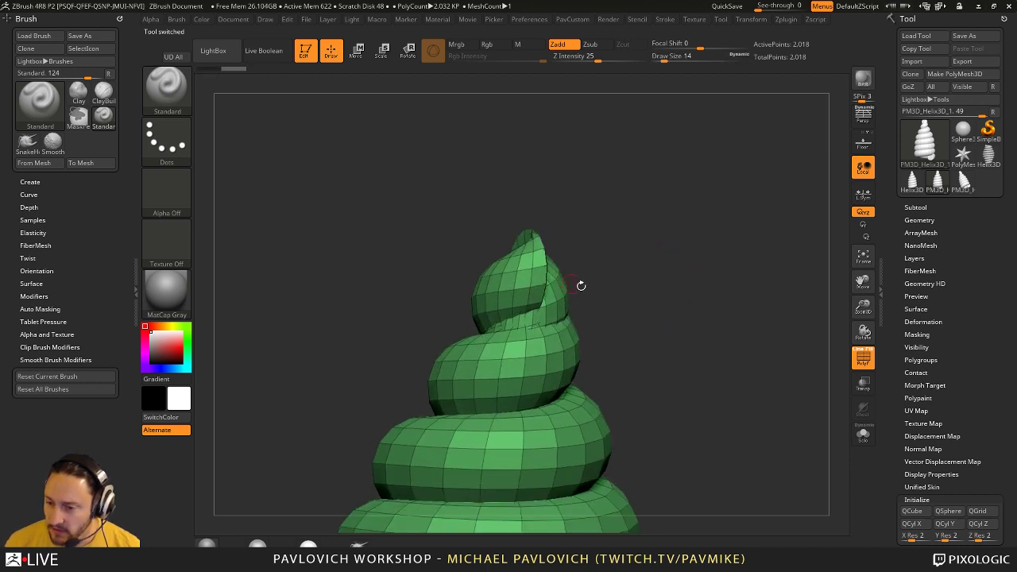
- Assign polygroups by face normals so the flat end caps of the coil are separated from its body
left_click_drag(581, 284, 699, 250)
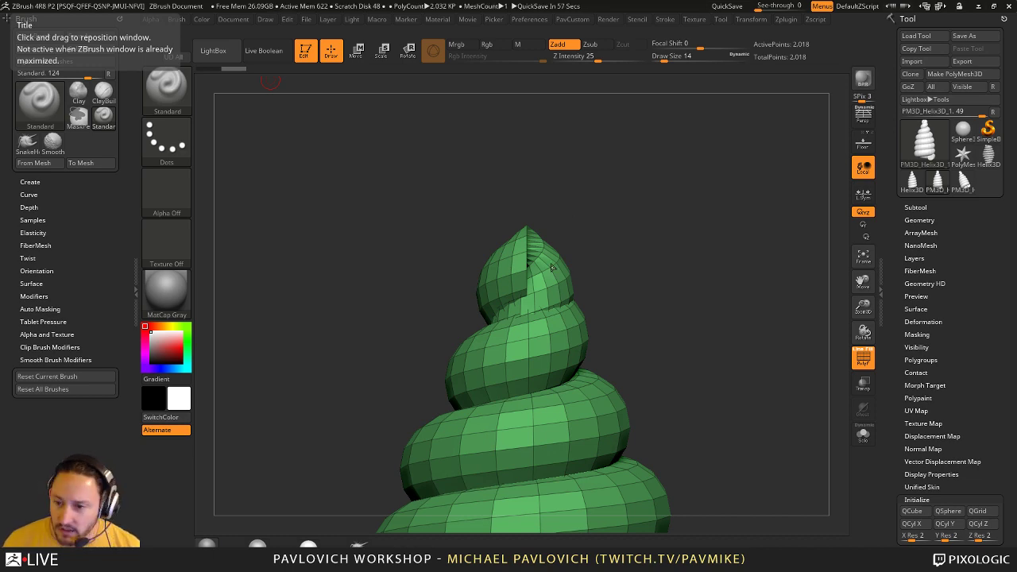
left_click_drag(603, 224, 581, 255)
key("grave")
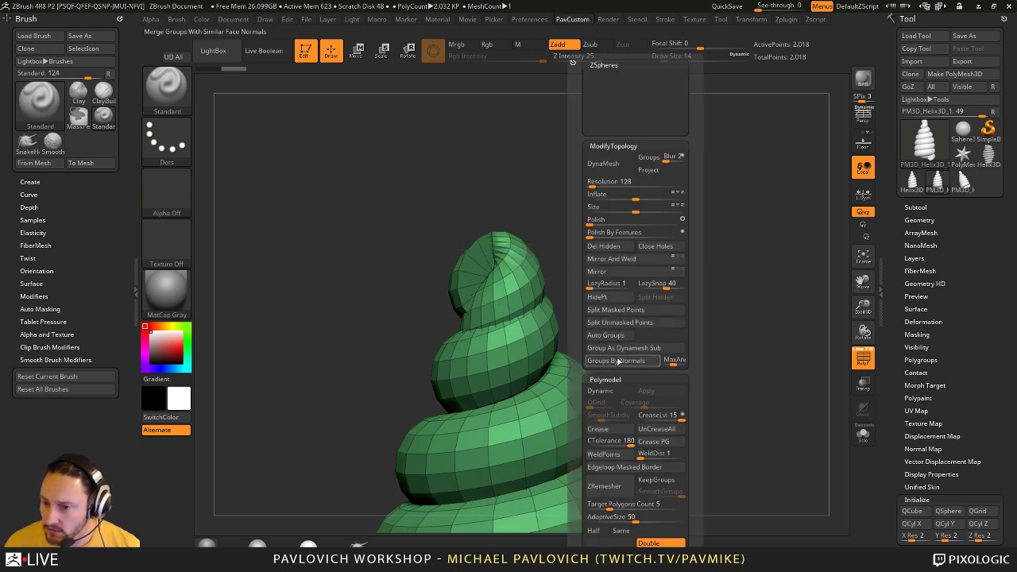
left_click_drag(566, 230, 630, 262)
key("grave")
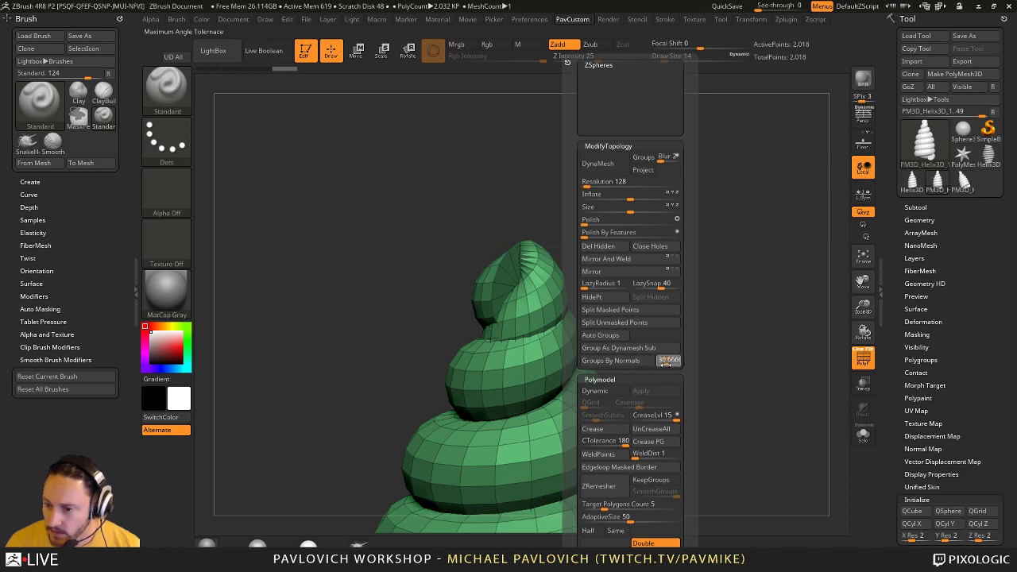
left_click(646, 366)
left_click_drag(711, 278, 661, 261)
left_click_drag(666, 350, 672, 142, "alt")
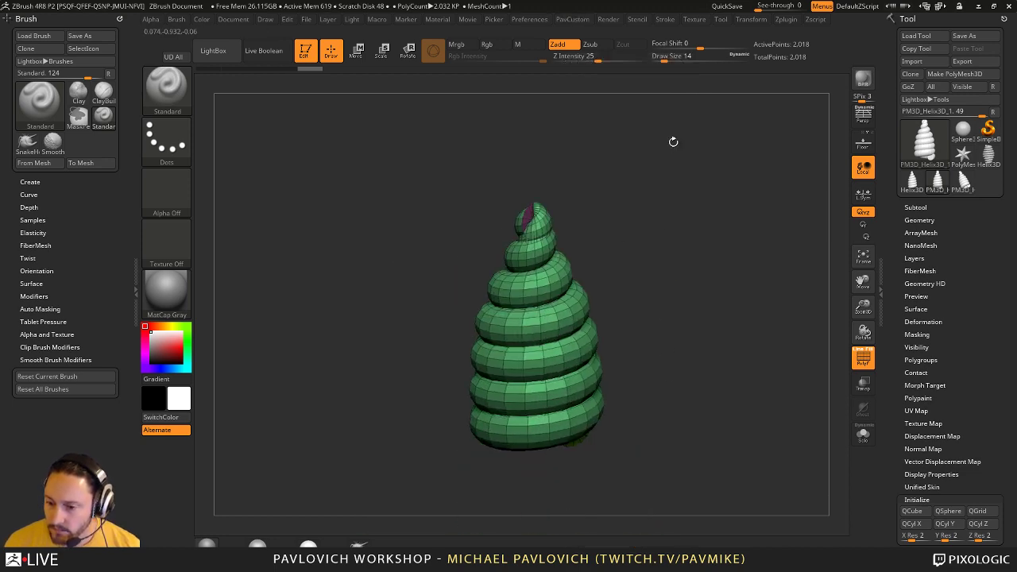
left_click_drag(701, 262, 745, 298)
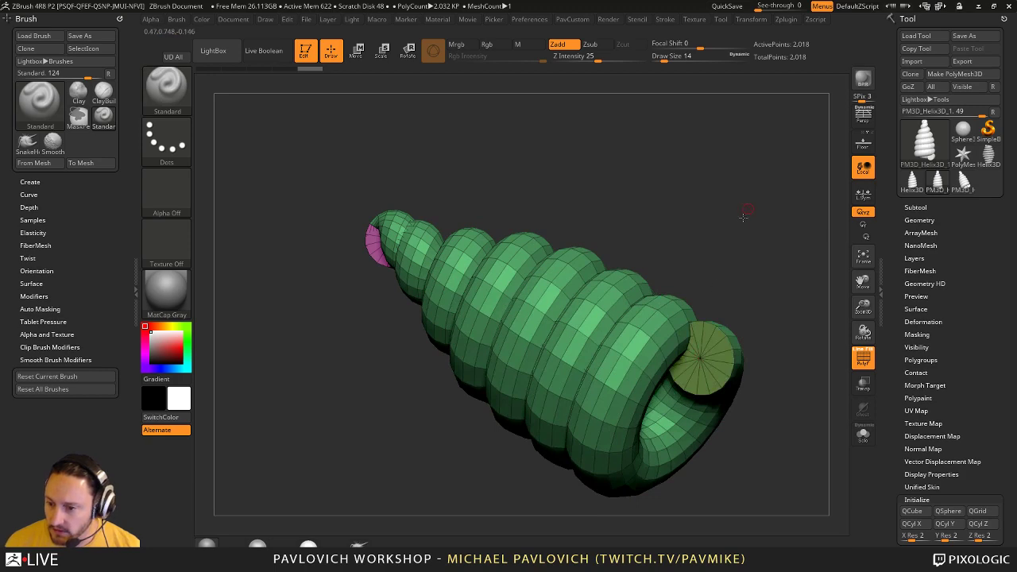
- Isolate the coil's end-cap faces and merge them into a single polygroup
mouse_move(743, 216)
left_mouse_down()
mouse_move(710, 431)
mouse_move(638, 220)
mouse_move(693, 290)
mouse_move(683, 236)
mouse_move(731, 220)
mouse_move(675, 231)
mouse_move(634, 196)
left_mouse_up()
key("ctrl+shift")
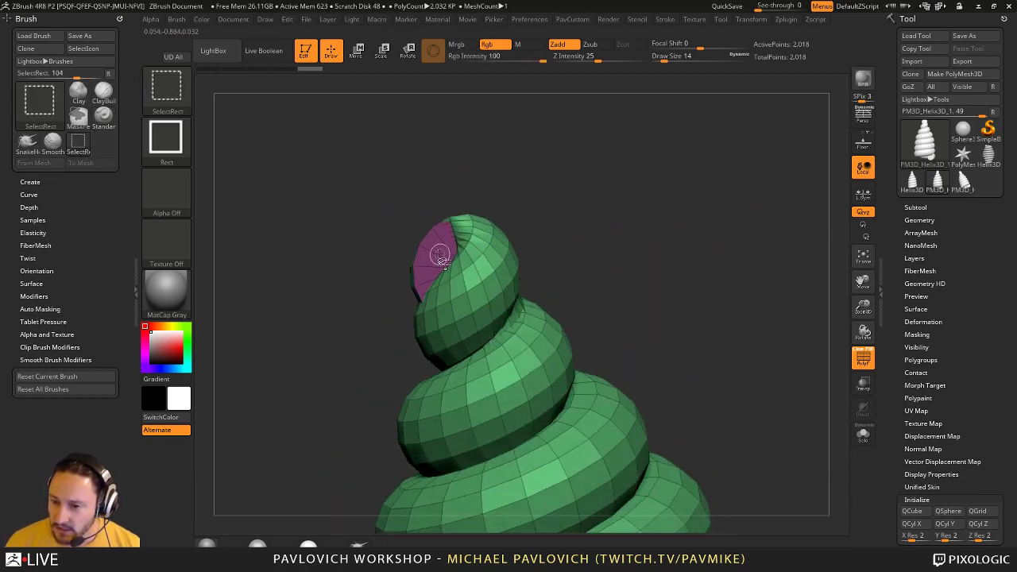
left_click(441, 259, "ctrl+shift")
left_click(672, 208, "ctrl+shift")
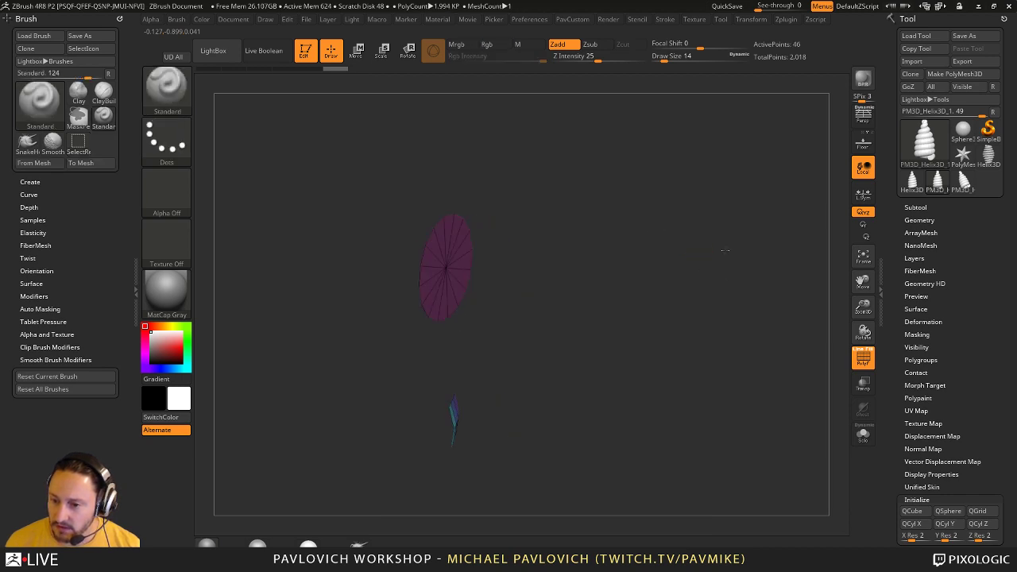
left_click_drag(725, 251, 593, 354)
key("shift")
mouse_move(721, 272)
left_mouse_down()
mouse_move(692, 269)
mouse_move(729, 265)
mouse_move(715, 262)
mouse_move(755, 275)
mouse_move(756, 263)
left_mouse_up()
key("ctrl+w")
- Hide the end caps and try shrinking the visible mesh back from the open tip in repeated steps
key("ctrl+shift")
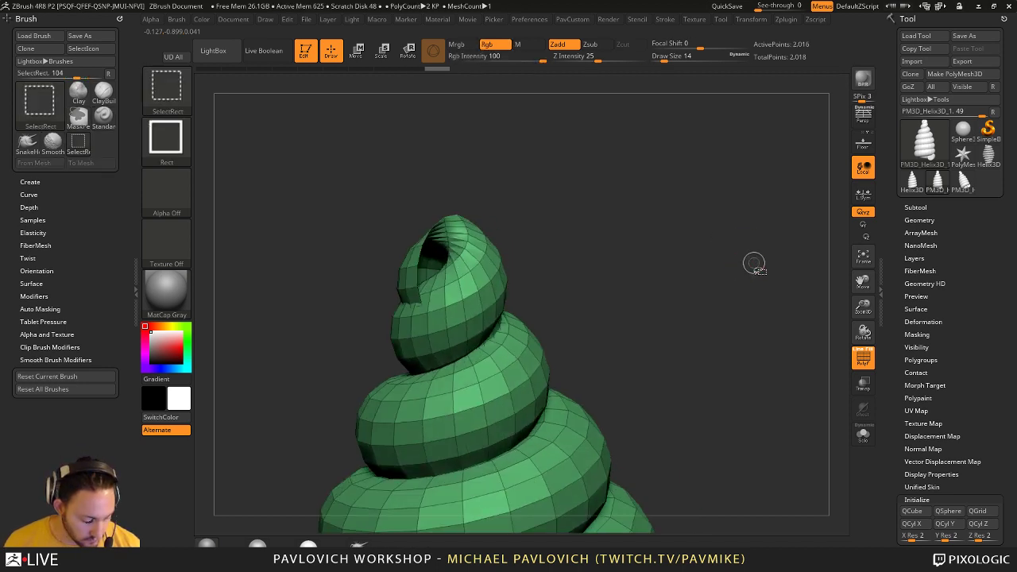
key("ctrl")
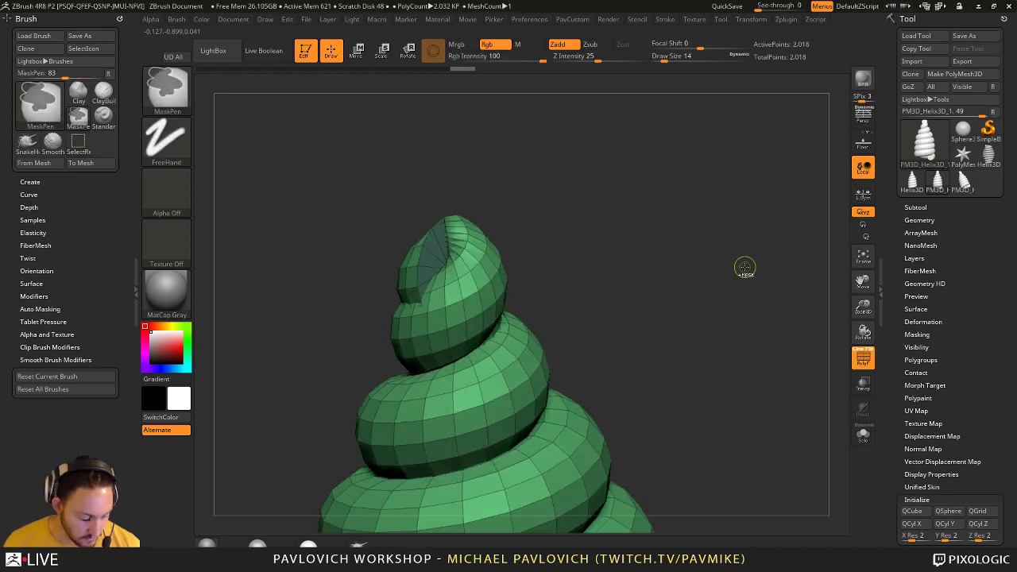
key("ctrl+shift+s")
key("ctrl+shift+s")
key("ctrl+shift+s")
key("ctrl+shift+s")
key("ctrl+shift+s")
key("ctrl+shift+s")
key("ctrl+shift+s")
key("ctrl+shift+s")
key("ctrl+shift+s")
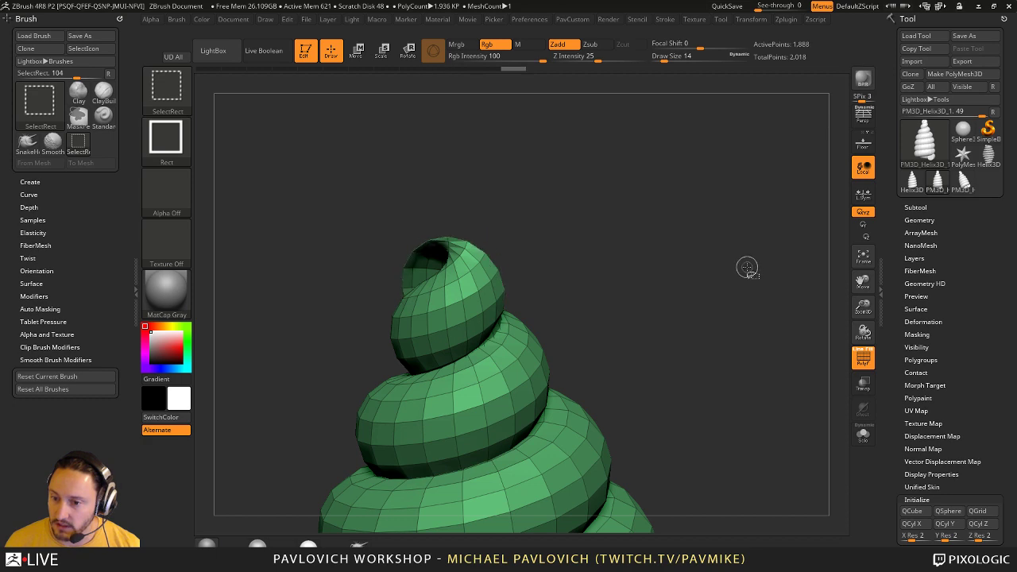
- With the ZModeler brush's QMesh action targeting Polygroup All, pull a detached copy of the tip cap out beside the coil
mouse_move(748, 271)
left_mouse_down()
mouse_move(680, 301)
mouse_move(693, 338)
mouse_move(784, 253)
mouse_move(716, 248)
mouse_move(700, 290)
mouse_move(601, 299)
mouse_move(698, 271)
mouse_move(672, 275)
mouse_move(695, 237)
mouse_move(652, 266)
mouse_move(674, 258)
left_mouse_up()
left_click_drag(582, 236, 568, 238)
mouse_move(572, 194)
left_mouse_down("alt")
mouse_move(577, 227)
mouse_move(549, 255)
left_mouse_up("alt")
key("b")
key("z")
key("m")
key("space")
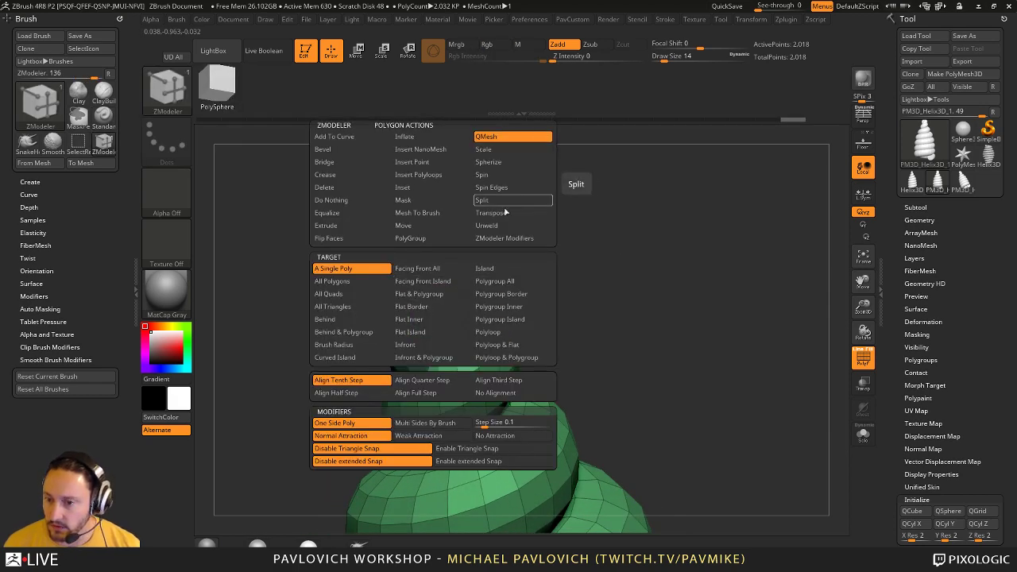
left_click(516, 282)
left_click_drag(628, 274, 658, 260)
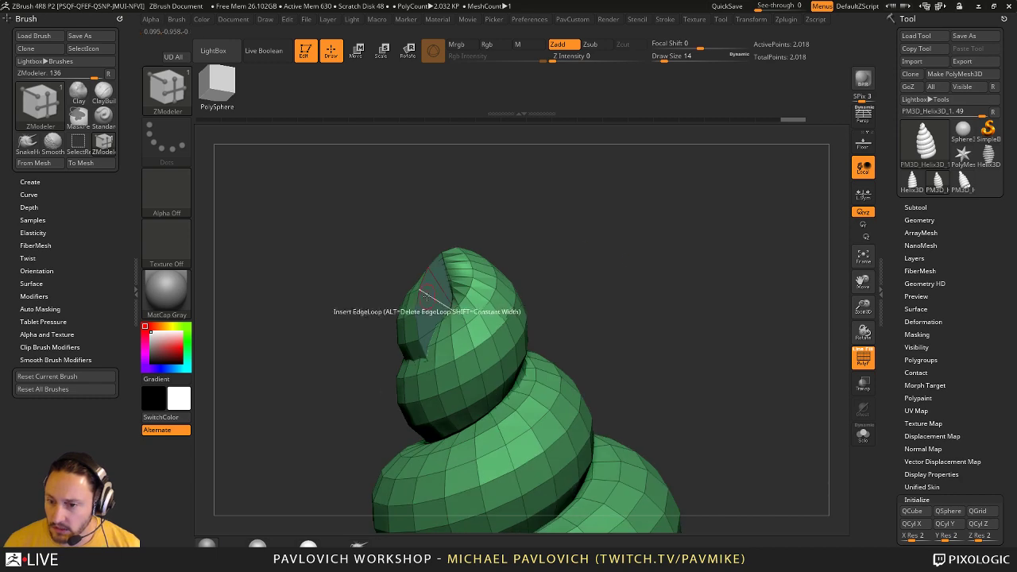
left_click_drag(430, 290, 582, 293)
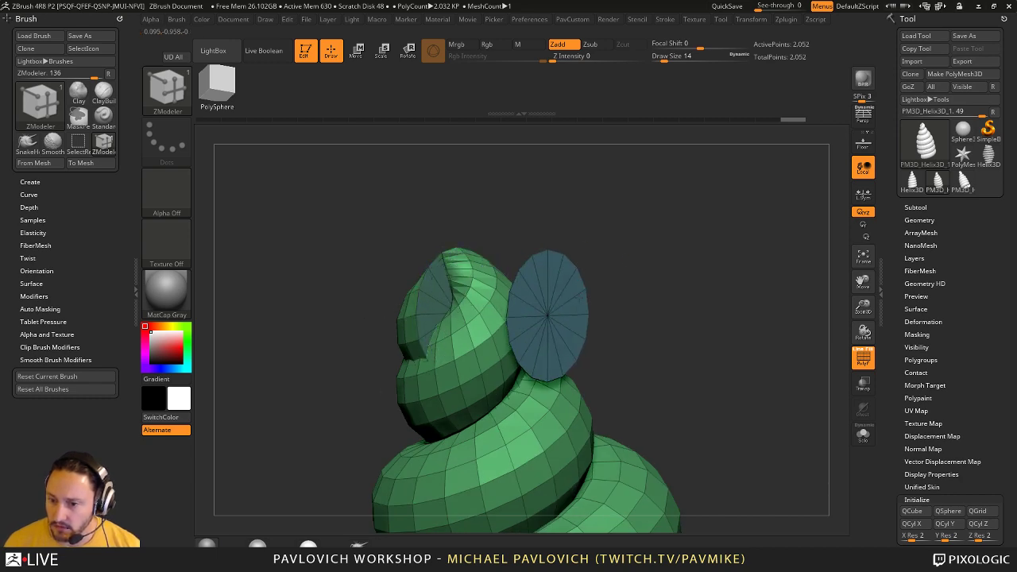
- Mask everything except the detached disc, rotate it horizontal and scale it down beside the tip
mouse_move(670, 291)
left_mouse_down()
mouse_move(692, 257)
mouse_move(653, 287)
mouse_move(663, 278)
left_mouse_up()
key("w")
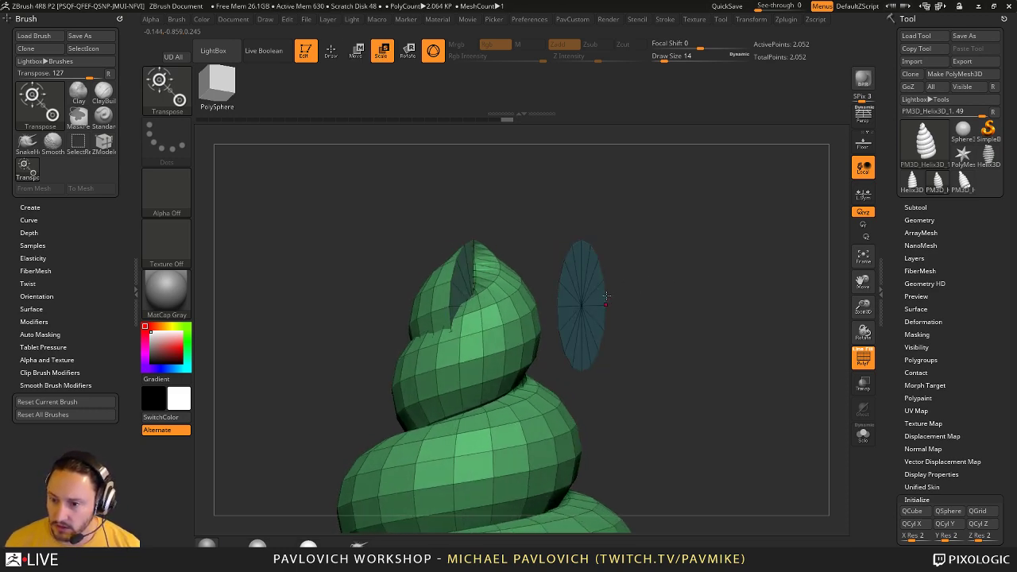
left_click(582, 308, "ctrl")
left_click_drag(670, 276, 542, 229)
left_click_drag(615, 262, 546, 266)
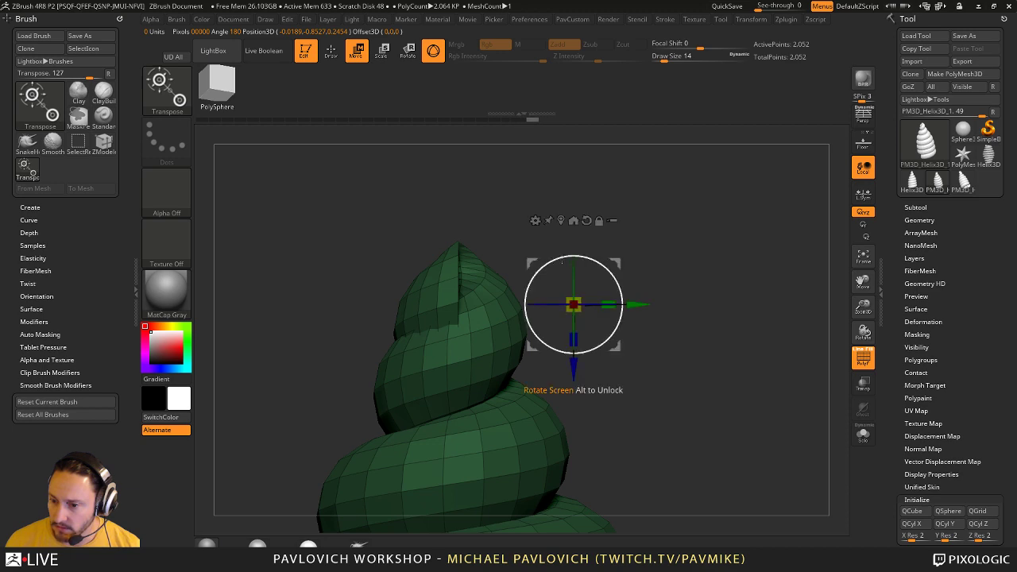
left_click_drag(668, 254, 670, 278)
left_click_drag(573, 304, 557, 306)
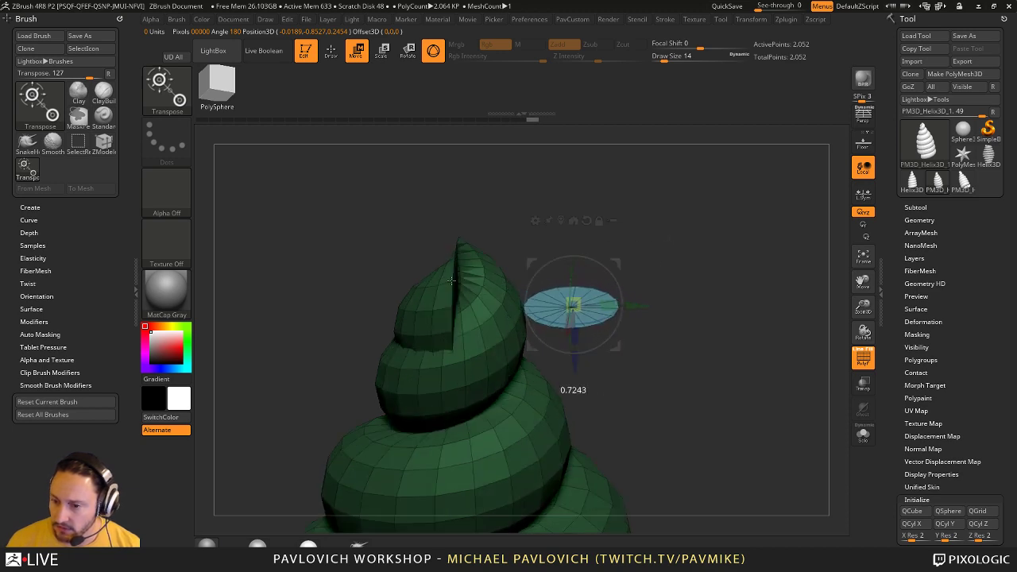
left_click_drag(452, 281, 412, 259)
- Clear the mask and remove the surplus cap copy, keeping only the floating disc beside the tip
mouse_move(731, 258)
left_mouse_down()
mouse_move(652, 270)
mouse_move(697, 334)
mouse_move(688, 271)
mouse_move(724, 293)
mouse_move(687, 275)
mouse_move(730, 277)
mouse_move(710, 284)
mouse_move(701, 264)
mouse_move(717, 290)
left_mouse_up()
key("q")
key("ctrl+shift")
key("space")
left_click(714, 250)
key("ctrl")
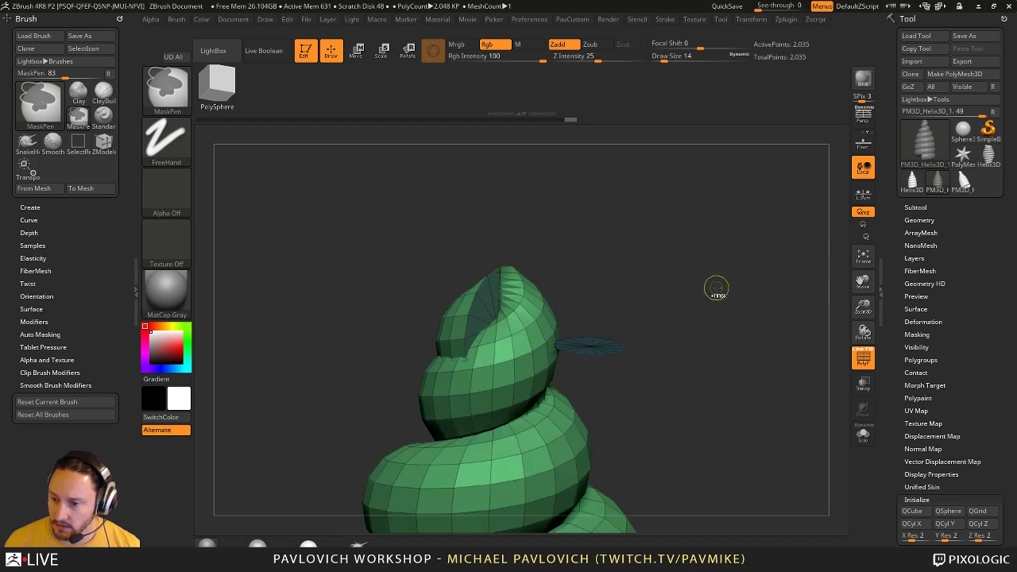
- Give the floating disc its own polygroup, separate from the tip cap, and check the groups by isolating them
left_click_drag(647, 282, 629, 270)
left_click(512, 300, "ctrl+shift")
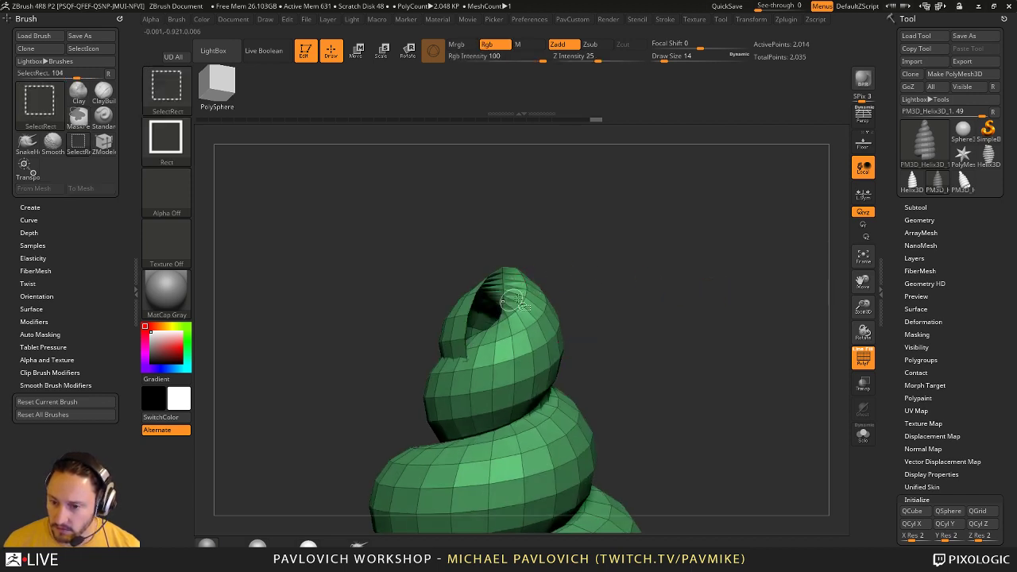
left_click(664, 263, "ctrl+shift")
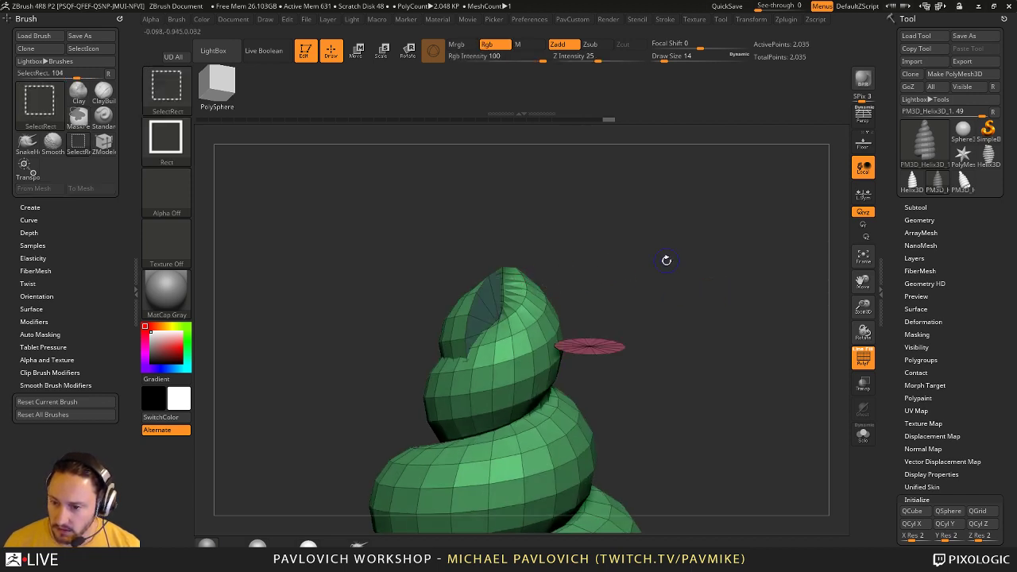
left_click(506, 304, "ctrl+shift")
left_click(638, 289, "ctrl+shift")
- Toggle double-sided display for the mesh and check the underside of the floating disc
mouse_move(640, 293)
left_mouse_down()
mouse_move(658, 217)
mouse_move(642, 170)
mouse_move(649, 205)
left_mouse_up()
key("grave")
left_click(767, 543)
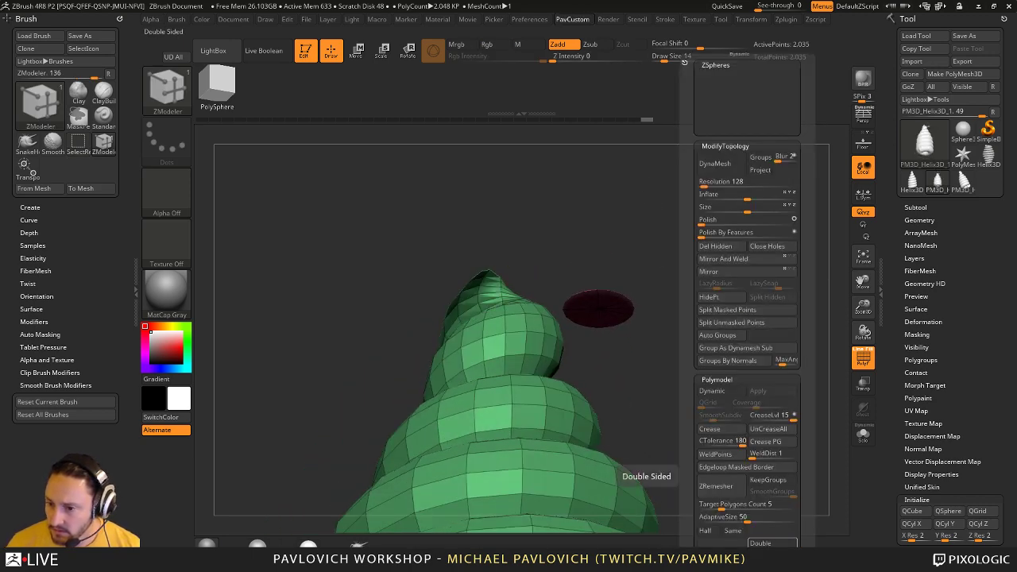
left_click_drag(618, 359, 625, 287)
- Isolate the coil's cap faces from the stray faces and the floating disc, and give them a new polygroup
key("ctrl+shift")
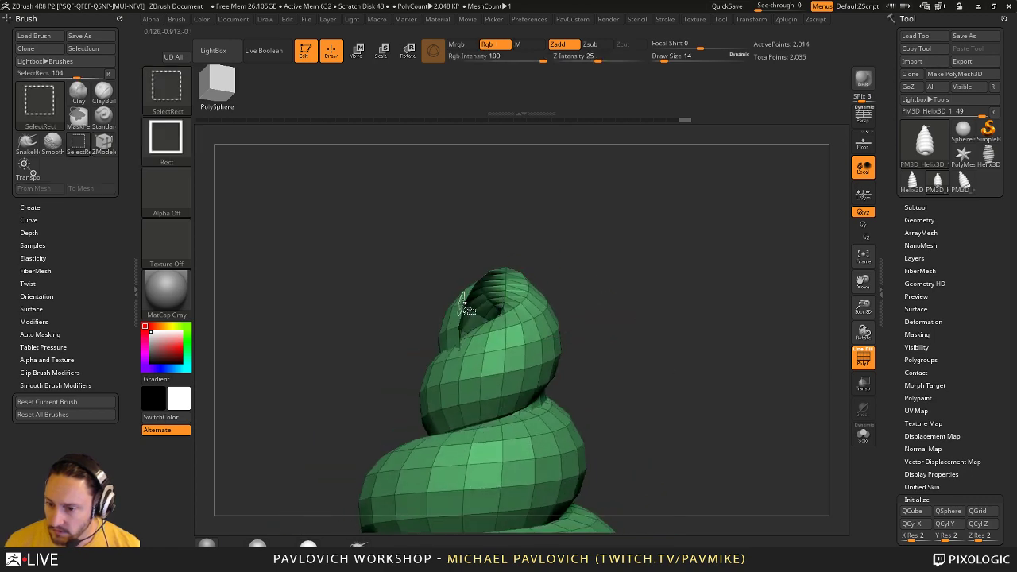
left_click(462, 306, "ctrl+shift")
left_click_drag(678, 312, 640, 258, "alt")
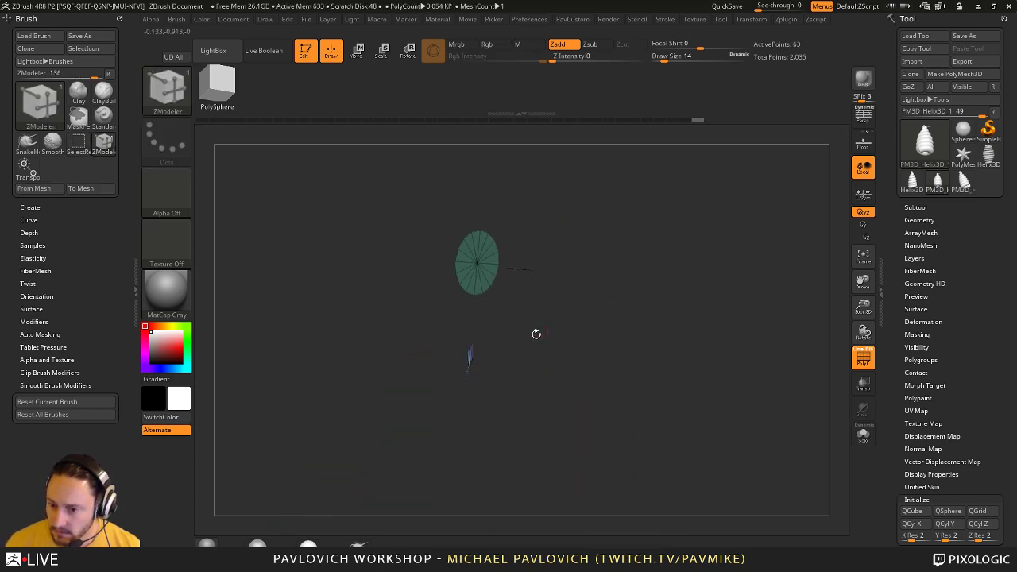
left_click_drag(500, 318, 461, 388, "ctrl+alt+shift")
left_click_drag(573, 285, 502, 283)
left_click_drag(593, 215, 486, 330, "ctrl+alt+shift")
mouse_move(548, 302)
left_mouse_down()
mouse_move(645, 257)
mouse_move(684, 270)
left_mouse_up()
key("ctrl")
key("b")
key("z")
key("m")
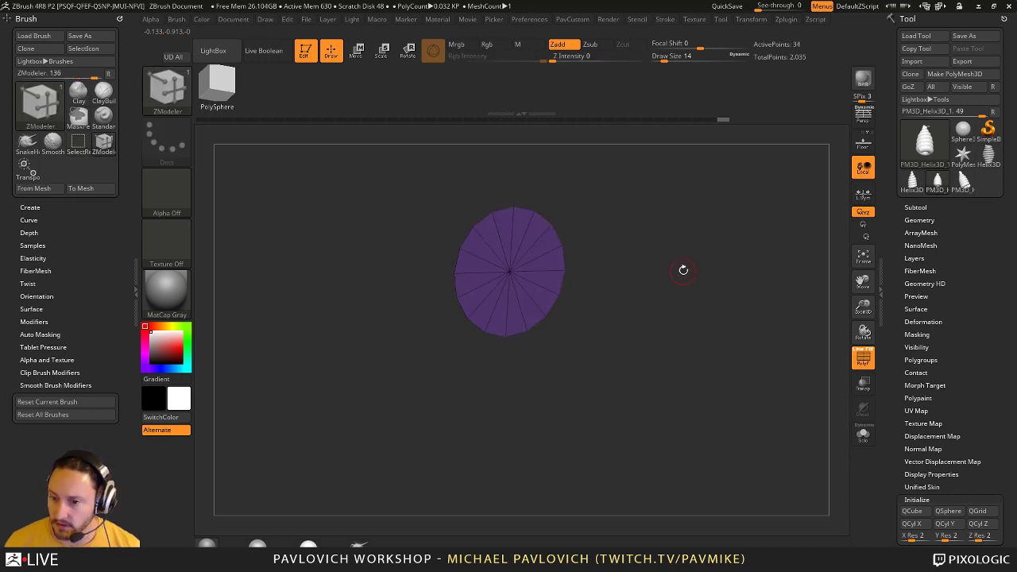
- Hide the coil's end caps and shrink the visible mesh several loops back from the open tip, keeping the floating disc
mouse_move(685, 233)
left_mouse_down("ctrl+shift")
mouse_move(747, 279)
mouse_move(747, 245)
left_mouse_up("ctrl+shift")
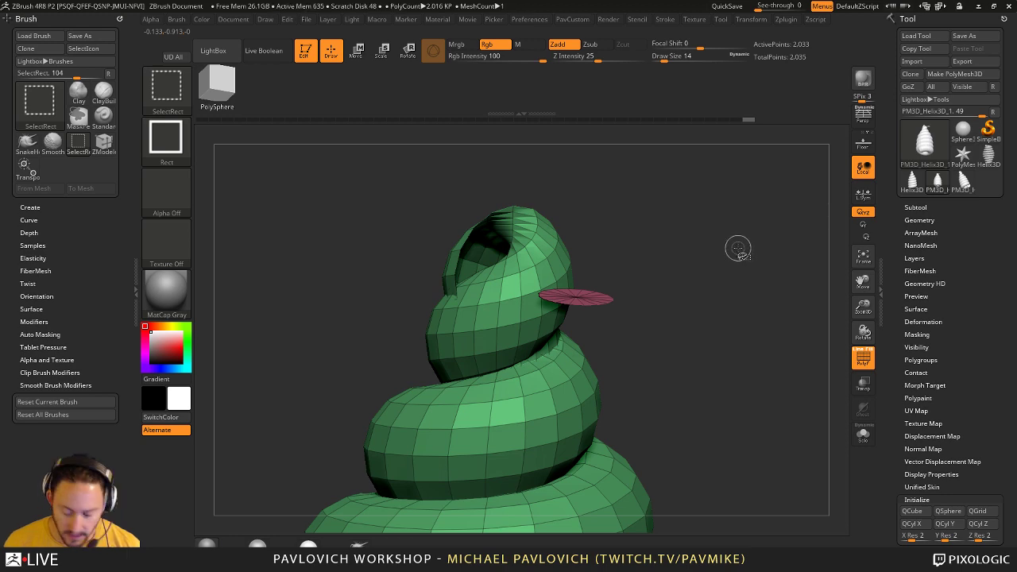
key("ctrl+shift+s")
key("ctrl+shift+s")
key("ctrl+shift+s")
key("ctrl+shift+s")
key("ctrl+shift+s")
key("ctrl+shift+s")
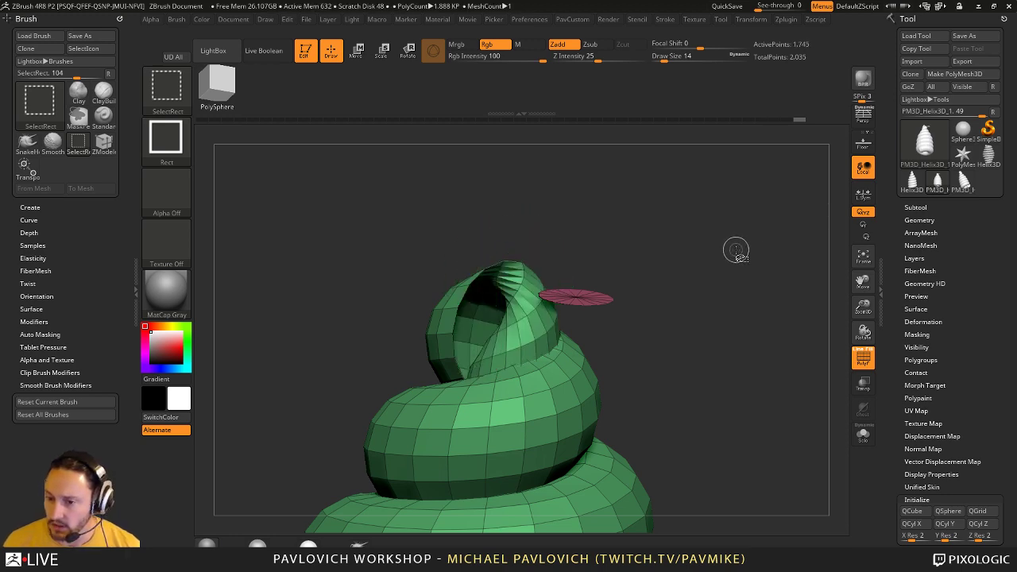
key("ctrl+z")
key("ctrl+z")
- Delete the hidden caps and end loops to leave the shortened coil open at its tip
mouse_move(701, 239)
left_mouse_down()
mouse_move(722, 232)
mouse_move(718, 256)
mouse_move(670, 313)
mouse_move(718, 281)
mouse_move(726, 288)
mouse_move(625, 229)
left_mouse_up()
key("3")
left_click(711, 249)
left_click_drag(625, 229, 742, 157)
mouse_move(707, 358)
left_mouse_down()
mouse_move(767, 248)
mouse_move(721, 227)
mouse_move(742, 226)
mouse_move(770, 263)
mouse_move(739, 278)
mouse_move(723, 269)
mouse_move(718, 306)
mouse_move(711, 288)
left_mouse_up()
- Mask the coil, move the floating disc directly above the open tip and scale it down to a tiny cap
left_click_drag(651, 224, 545, 301, "ctrl")
key("w")
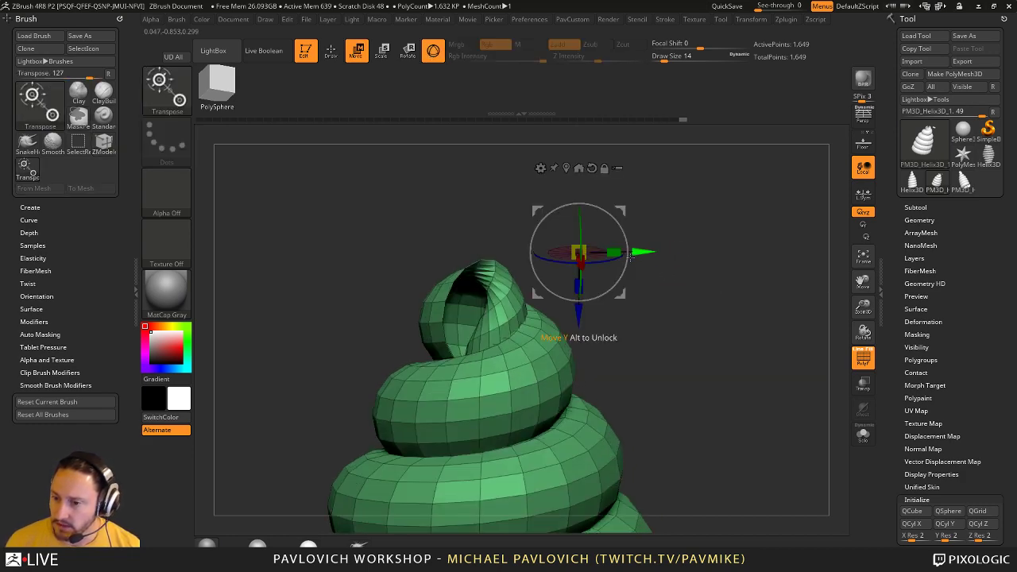
left_click_drag(635, 256, 561, 263)
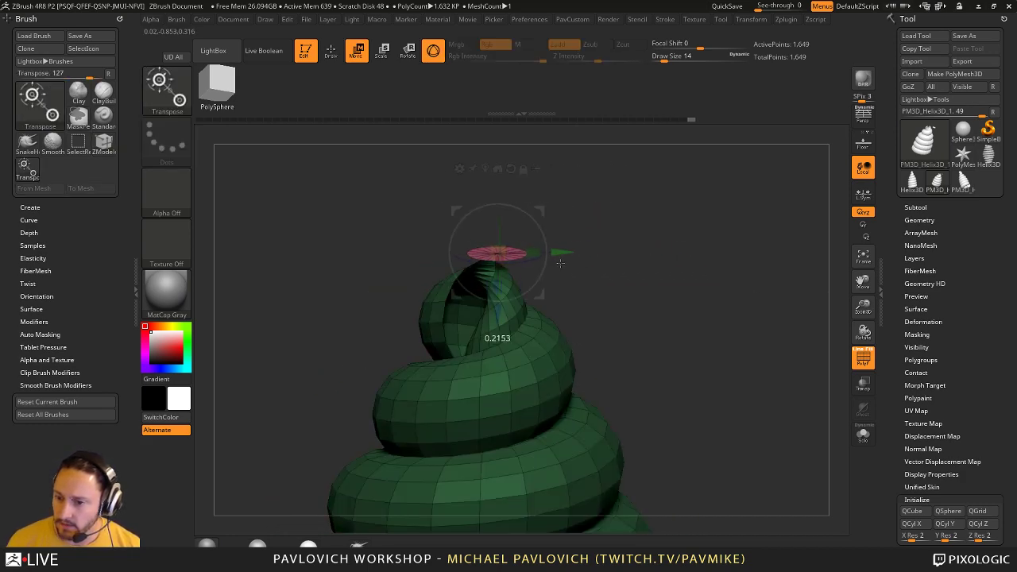
left_click_drag(532, 193, 530, 186)
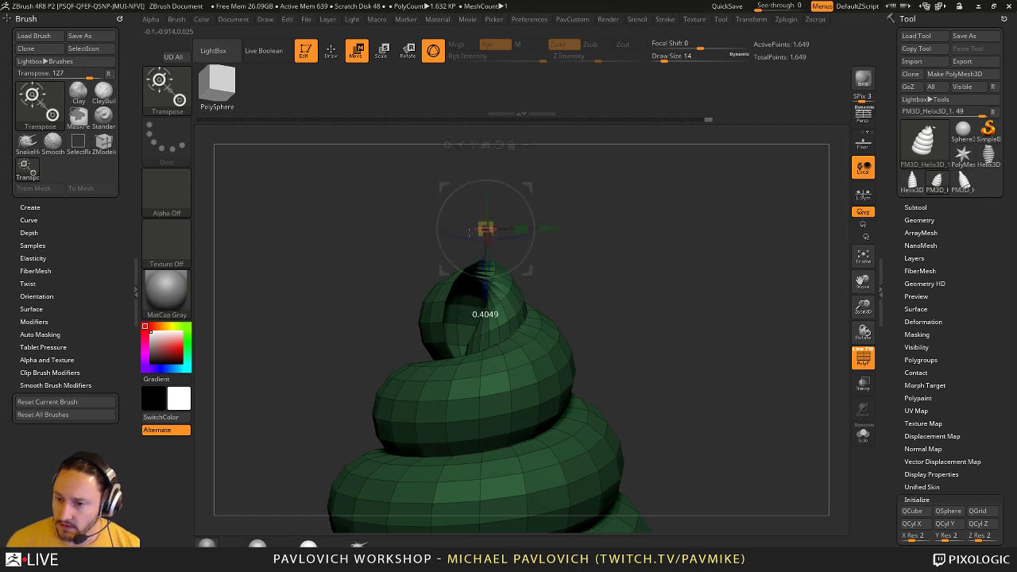
mouse_move(596, 201)
left_mouse_down("alt")
mouse_move(691, 255)
mouse_move(720, 250)
mouse_move(666, 312)
mouse_move(514, 266)
left_mouse_up("alt")
- Set the QMesh target to Island and extrude the small disc into a short cylinder
key("q")
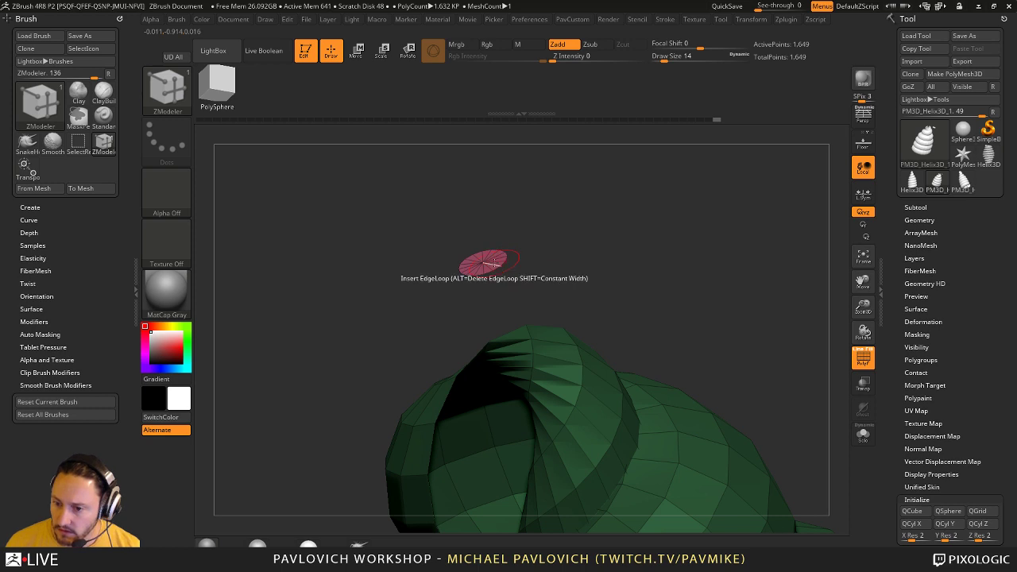
key("space")
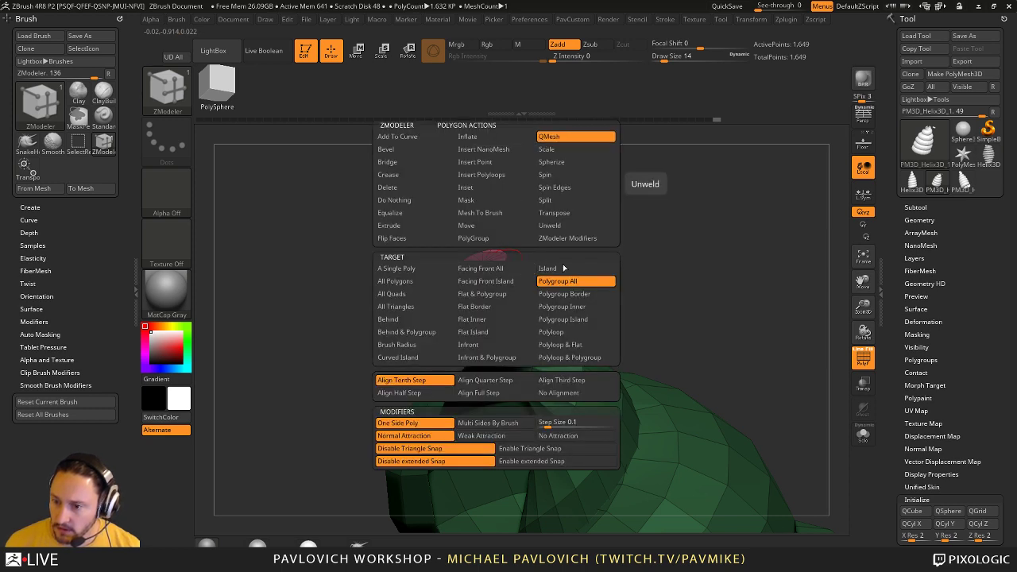
left_click_drag(563, 267, 654, 268)
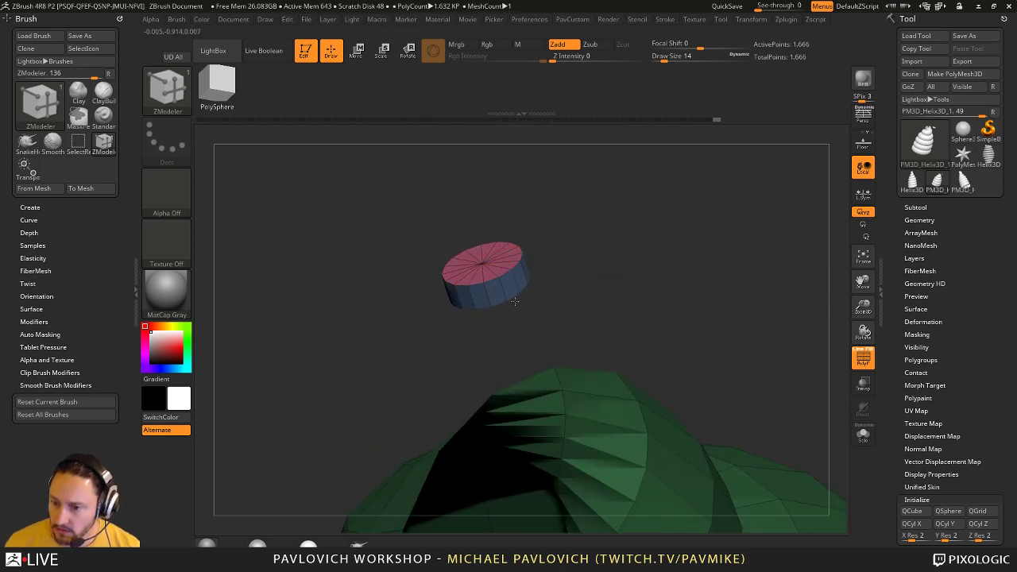
- Toggle double-sided display, clear the mask and review the open coil with the small cylinder above its tip
left_click_drag(606, 291, 733, 258, "alt")
key("grave")
left_click(740, 544)
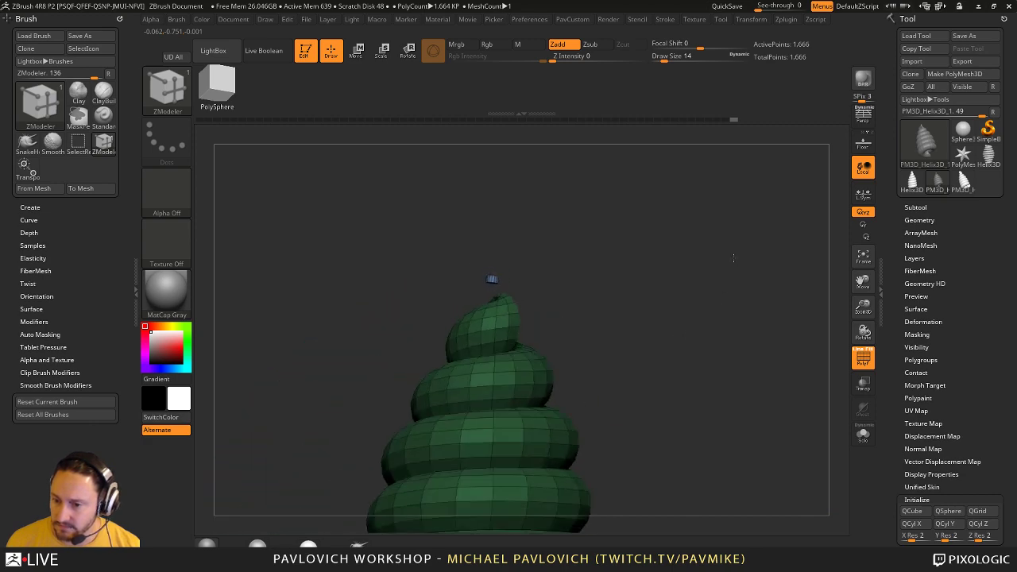
left_click_drag(652, 288, 619, 305)
left_click_drag(573, 267, 668, 236)
left_click_drag(654, 274, 577, 232)
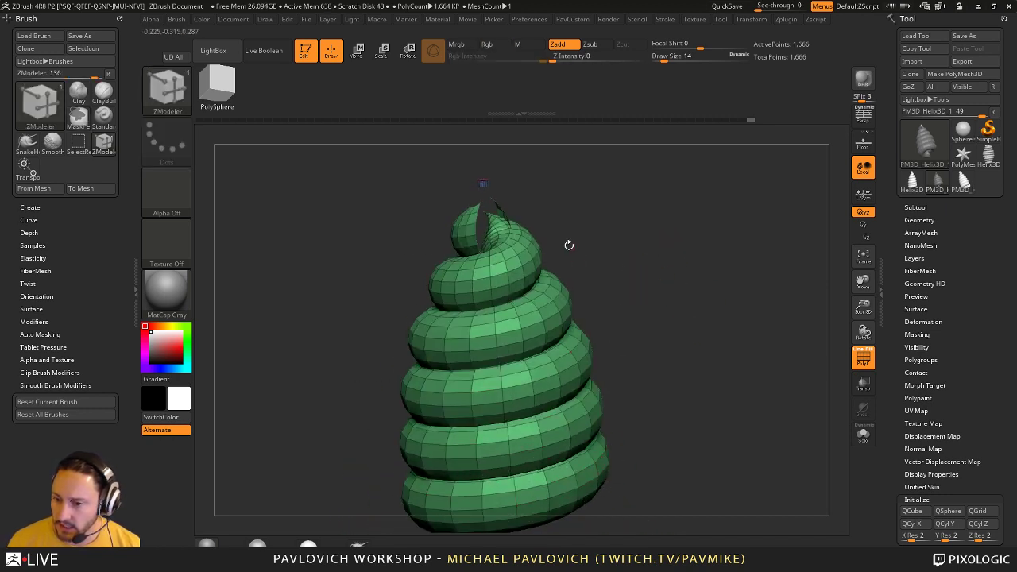
left_click_drag(554, 222, 644, 373)
left_click_drag(655, 299, 712, 245)
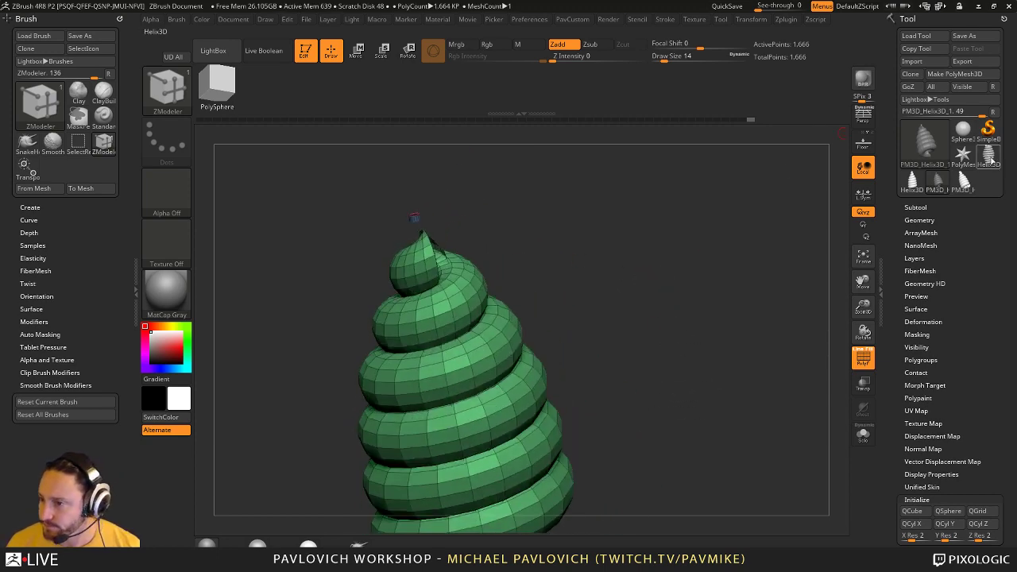
- Switch to the Helix3D primitive and shape its Thickness curve so the tube tapers from a thick base to a thin tip
left_click(986, 163)
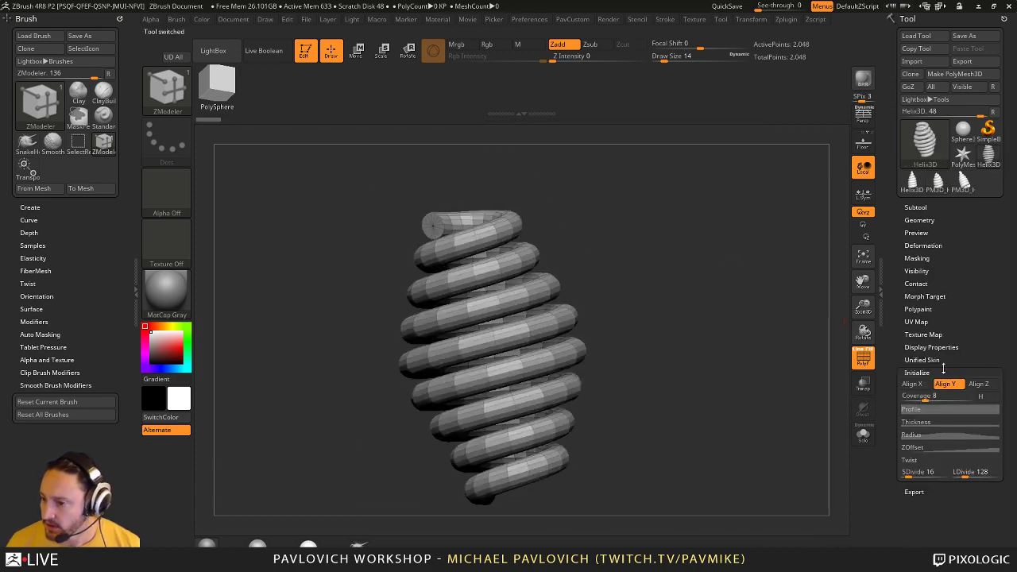
left_click(916, 422)
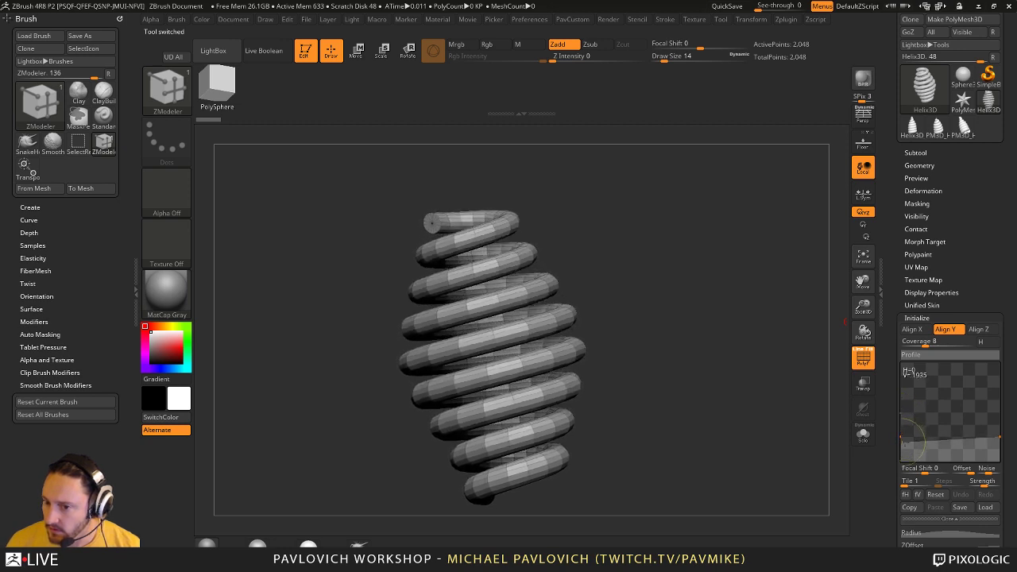
left_click_drag(905, 437, 905, 448)
left_click_drag(997, 442, 997, 415)
- Reshape the Radius curve into a narrow-top, wide-base cone, with the end at V .7742 and the middle point at H .4731, V .7258
left_click(942, 354)
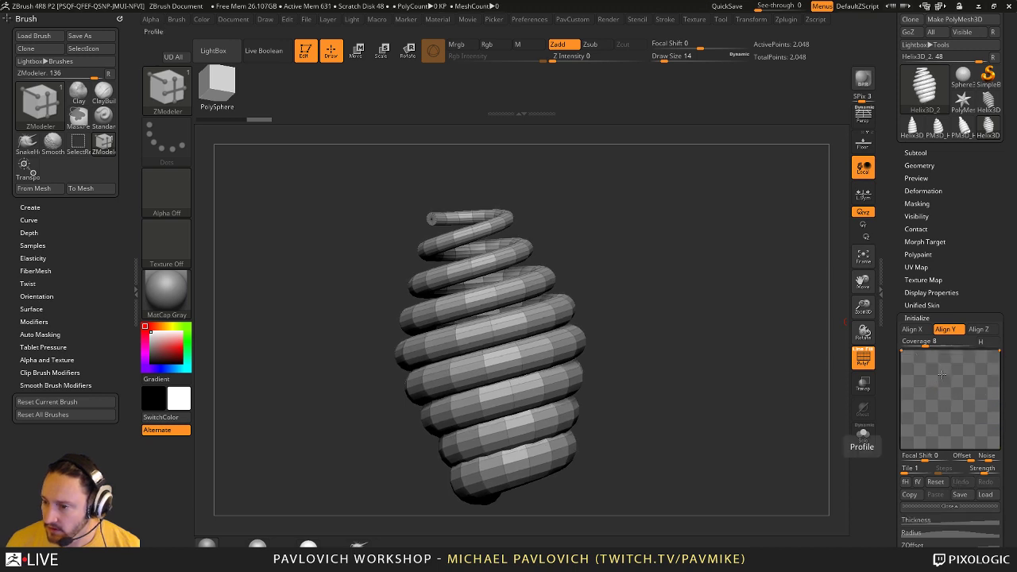
left_click_drag(902, 353, 888, 102)
left_click(943, 264)
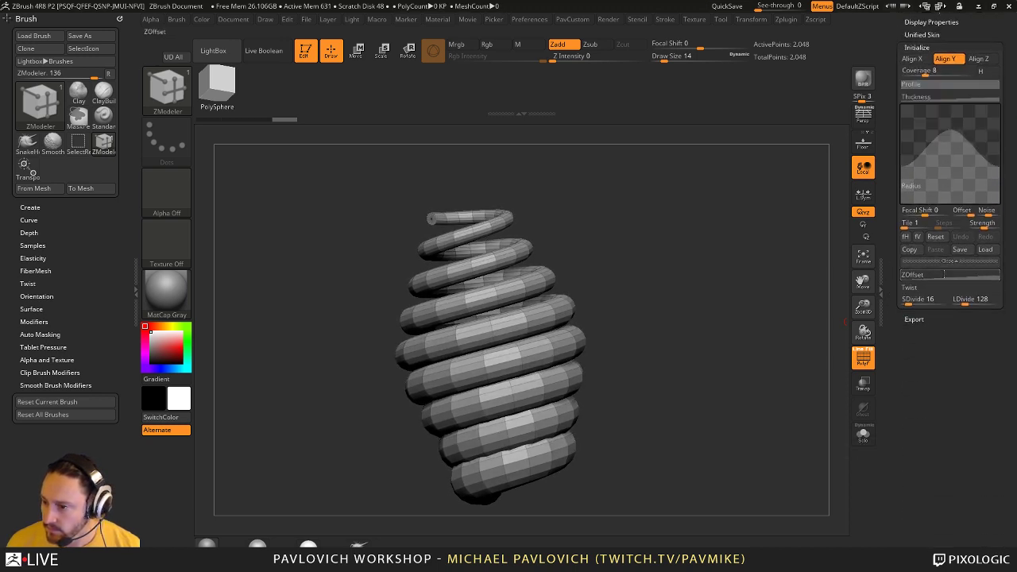
left_click_drag(1001, 167, 1000, 127)
left_click_drag(733, 288, 828, 244)
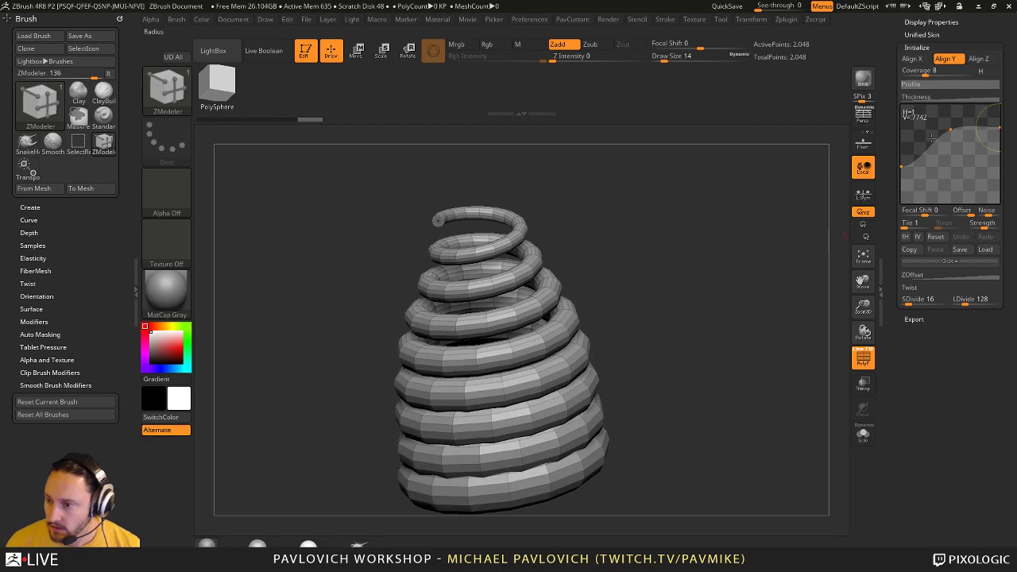
left_click_drag(949, 131, 947, 138)
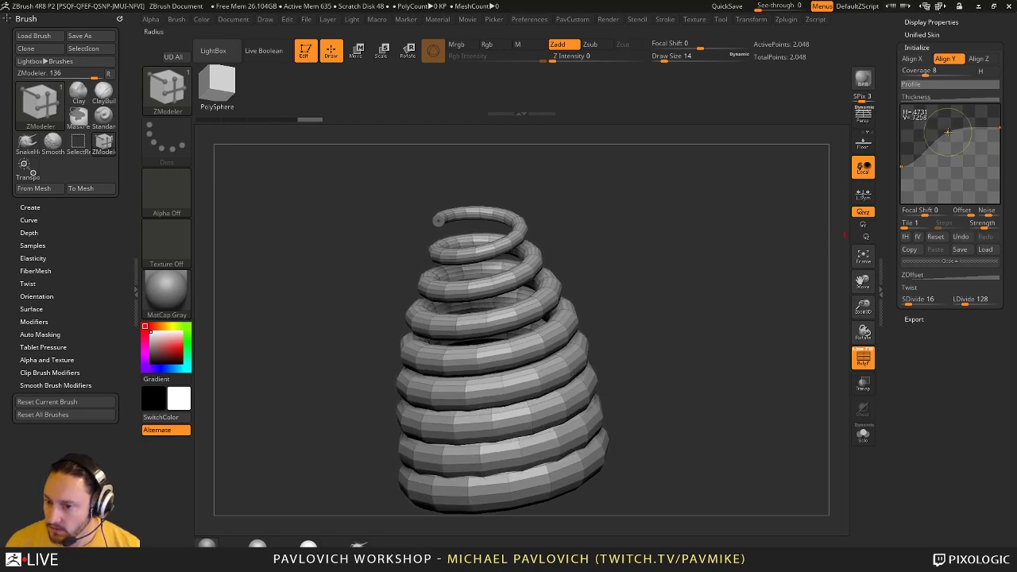
left_click_drag(901, 166, 900, 185)
- Open the ZOffset curve and inspect the vertical spacing of the coil's turns
left_click(913, 282)
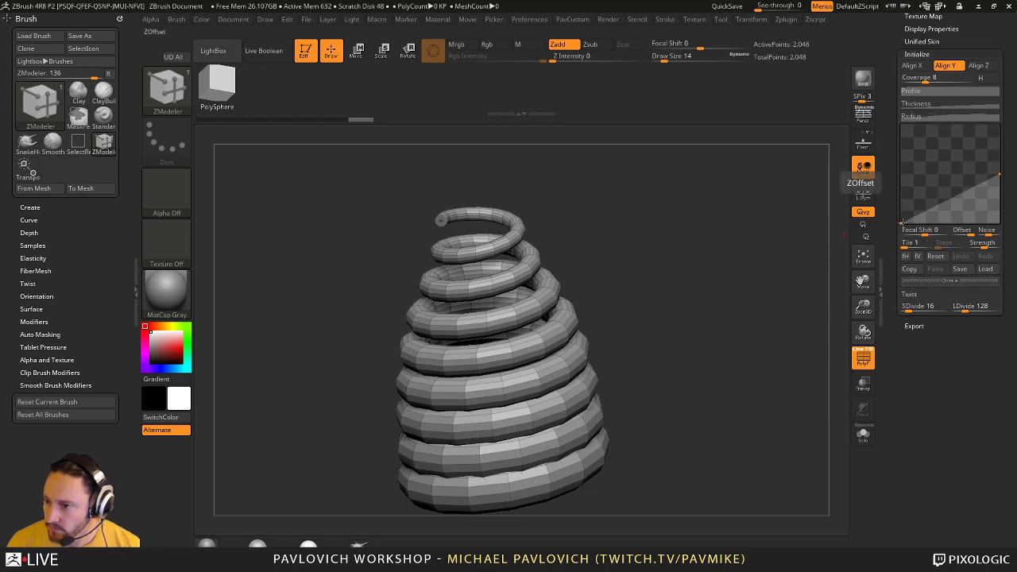
mouse_move(902, 224)
left_mouse_down()
mouse_move(902, 183)
mouse_move(904, 231)
left_mouse_up()
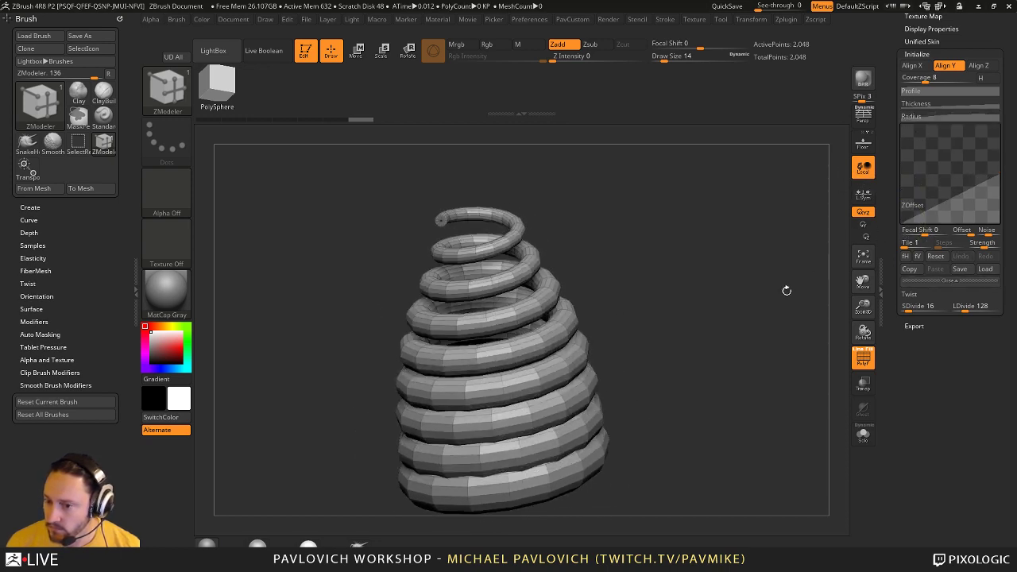
left_click_drag(787, 290, 783, 318)
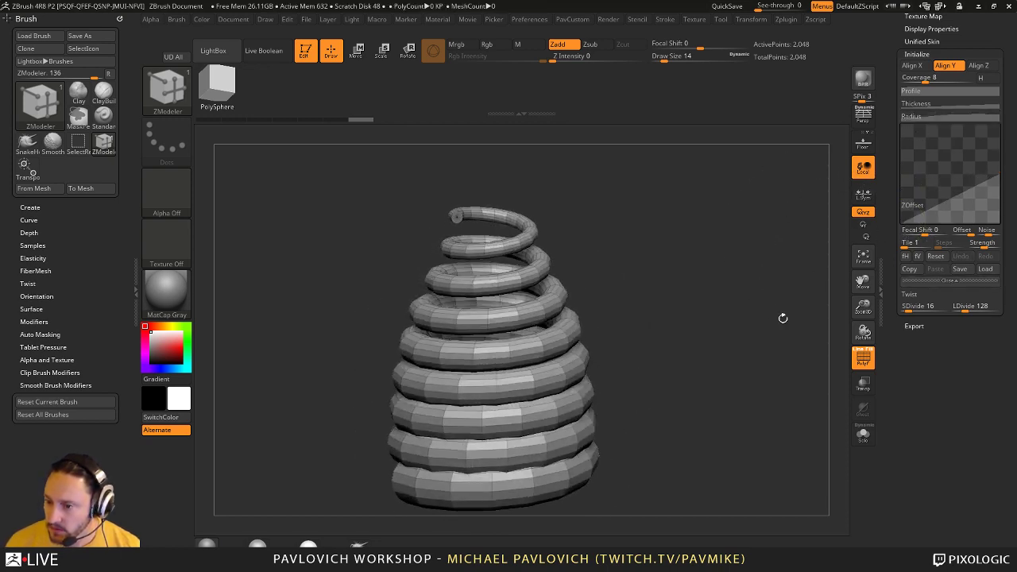
scroll(893, 227, "up", 5)
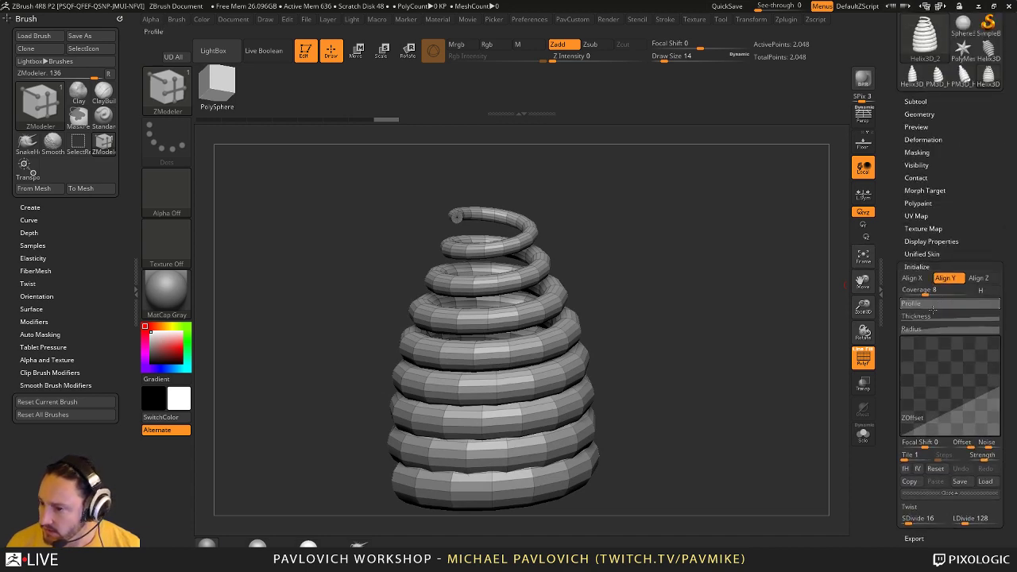
- Thicken the tube toward the tip with the Thickness curve and set Coverage to 5.15873
left_click(935, 313)
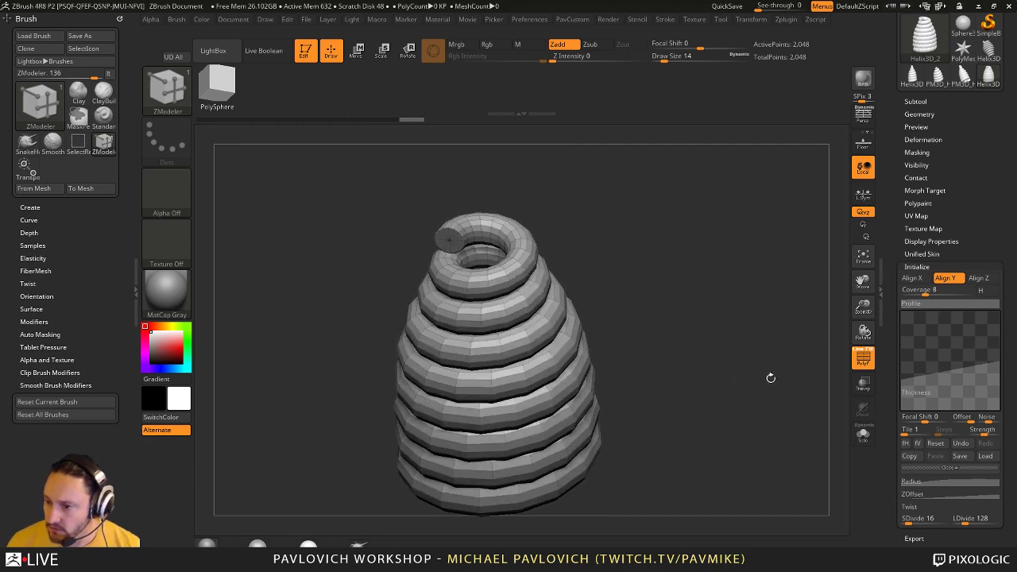
left_click_drag(925, 295, 922, 293)
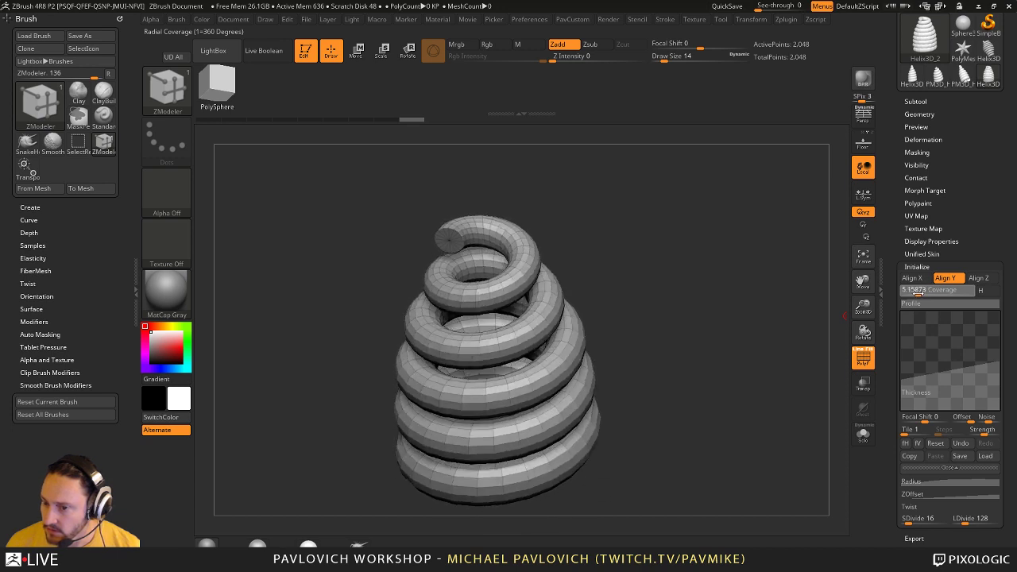
left_click(912, 303)
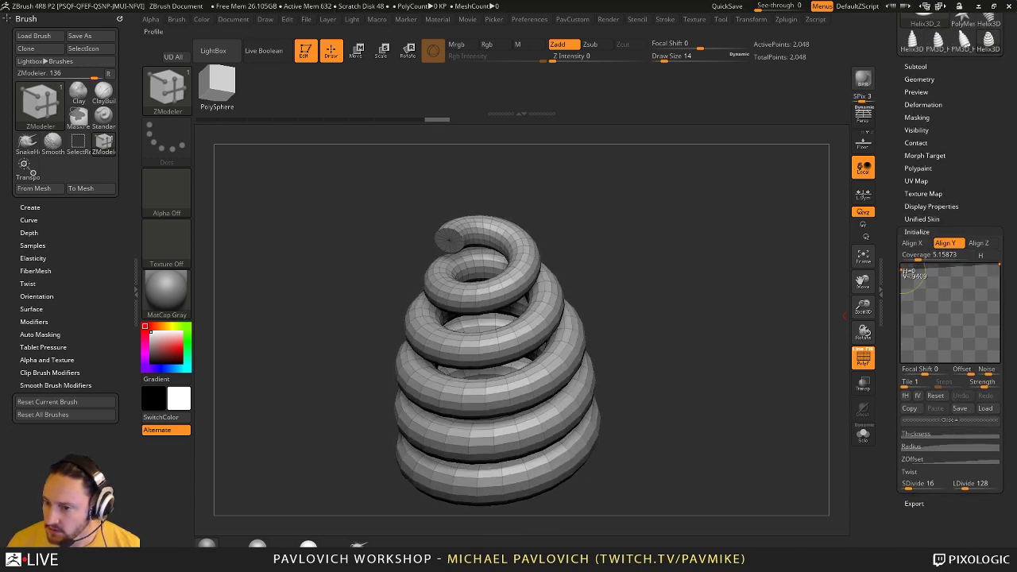
left_click_drag(892, 297, 892, 201)
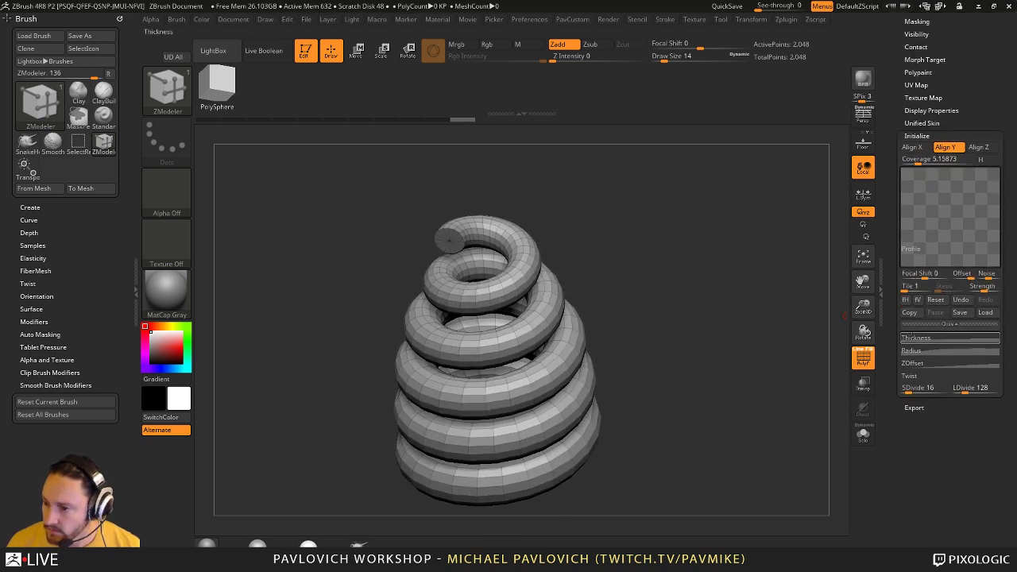
- Rework the Thickness curve so the coil's turns touch, raising the base end to V .8118 and thinning the tip end
left_click(910, 337)
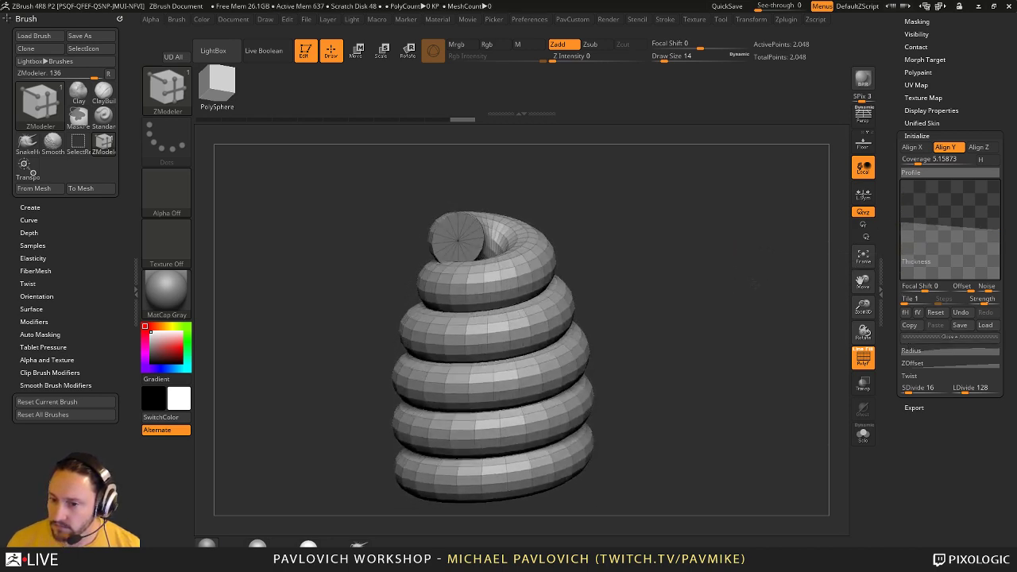
left_click_drag(808, 266, 799, 295)
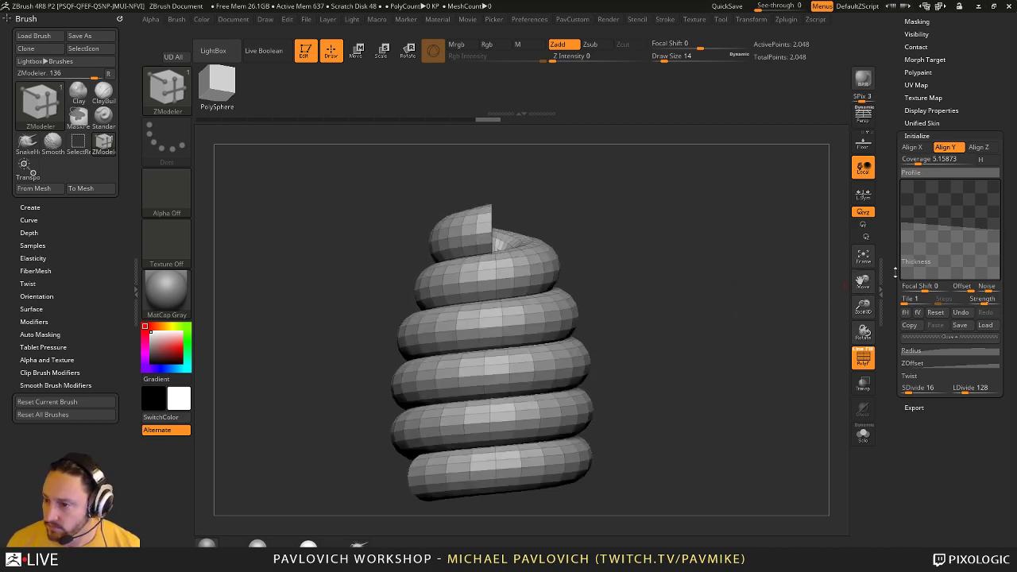
left_click_drag(895, 273, 896, 289)
left_click_drag(999, 246, 993, 210)
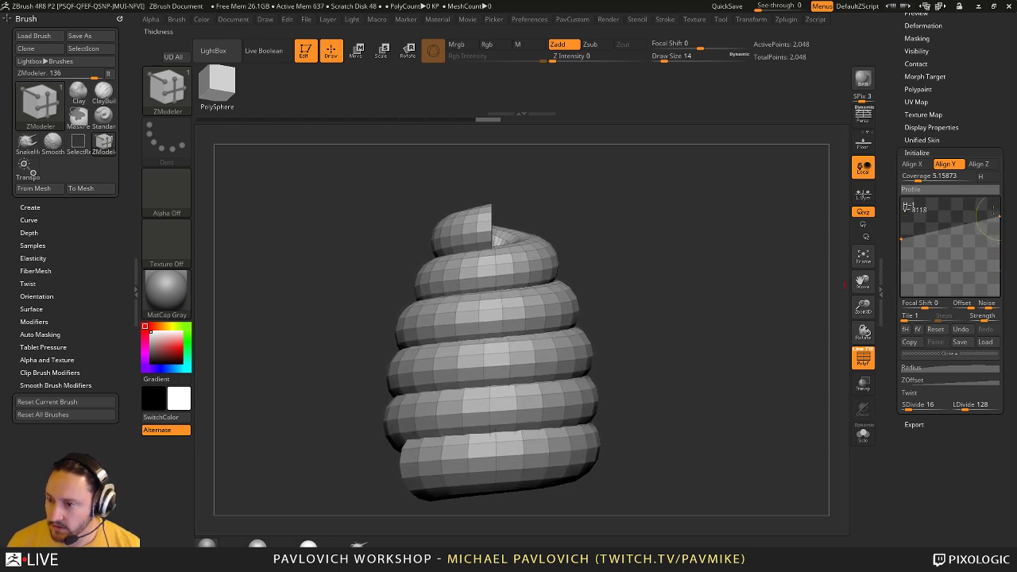
left_click_drag(902, 239, 902, 253)
left_click_drag(773, 304, 741, 323)
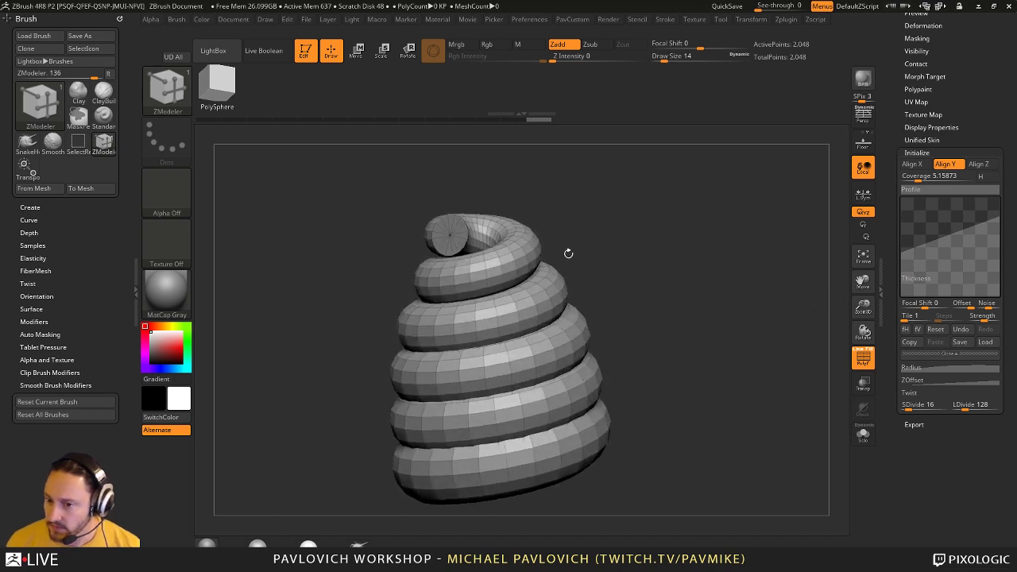
- Check the Profile curve and convert the finished helix to a PolyMesh3D
left_click_drag(898, 237, 905, 271)
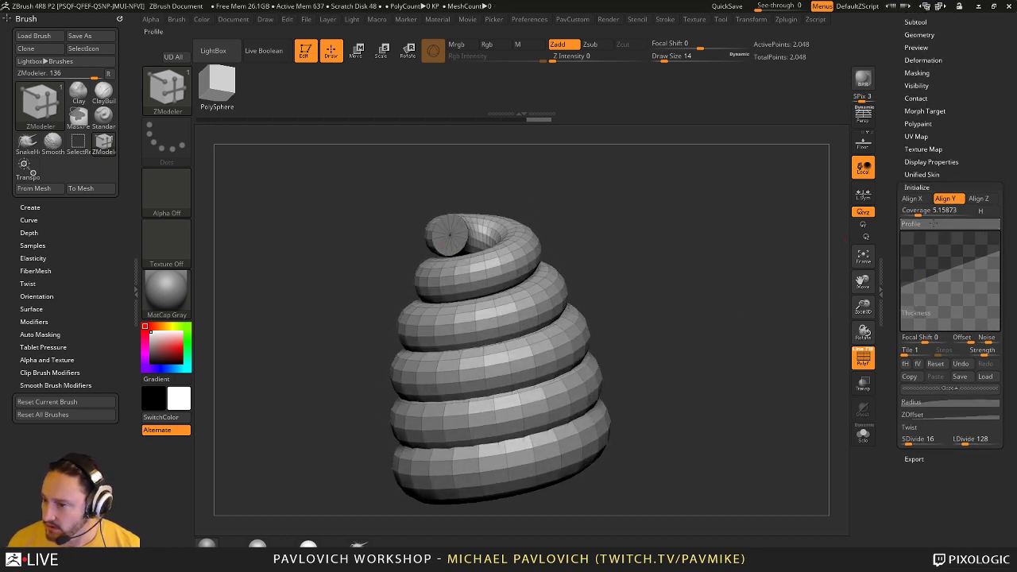
mouse_move(910, 229)
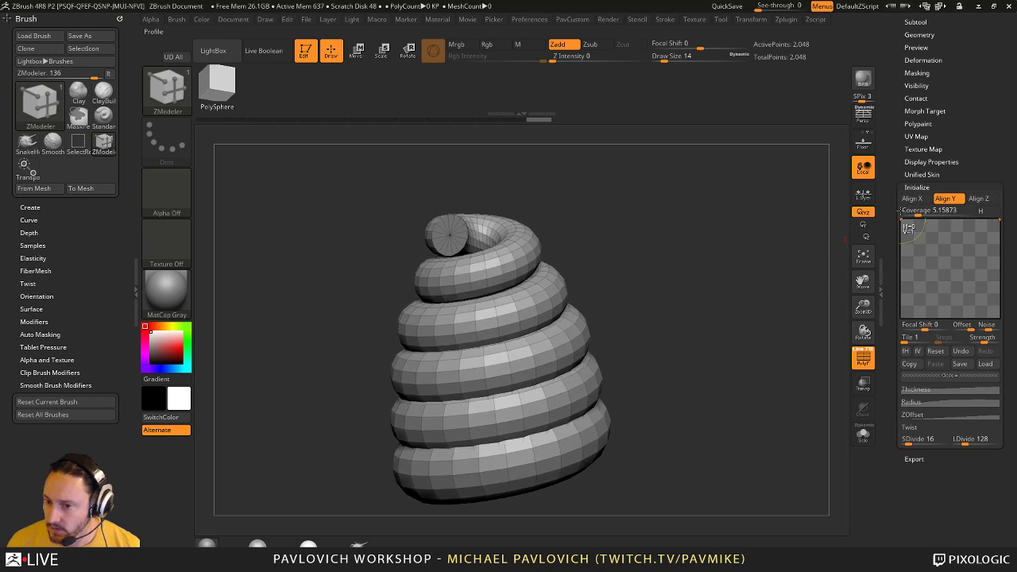
left_click_drag(750, 298, 697, 244, "shift")
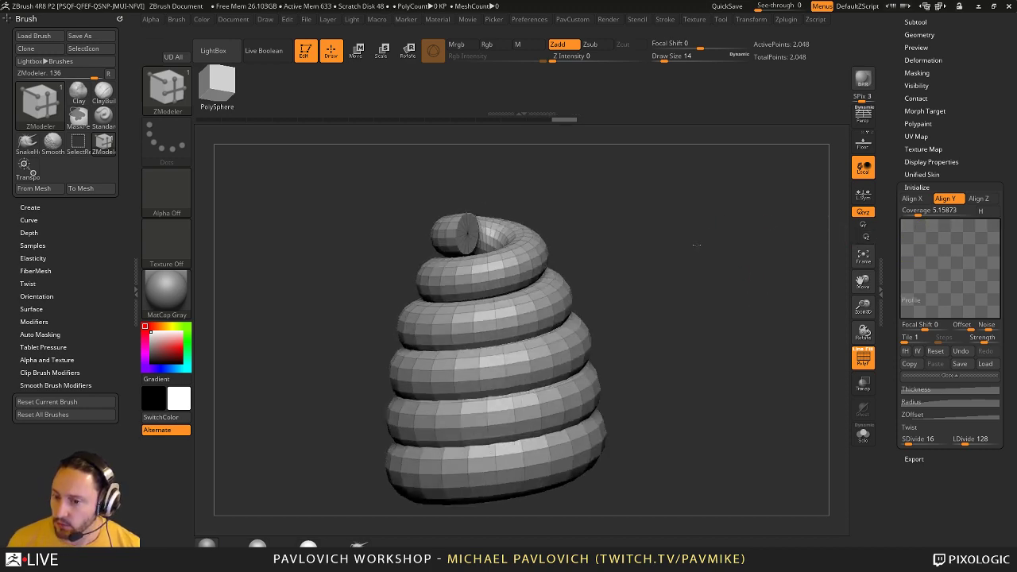
left_click_drag(884, 215, 887, 401)
left_click(961, 77)
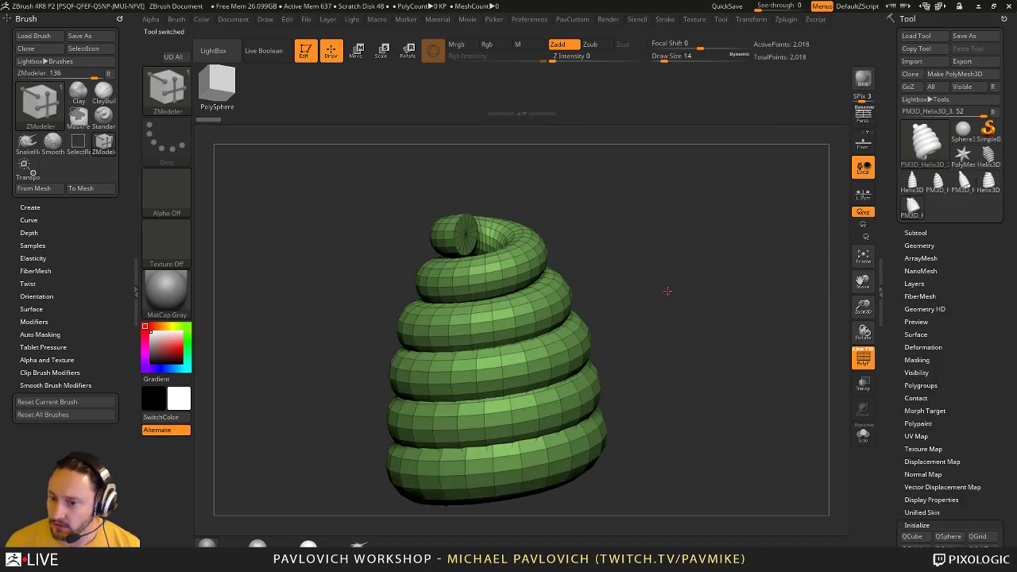
- Try masking the lower turns of the coil so only the tip remains free to edit
left_click_drag(667, 291, 667, 372, "alt")
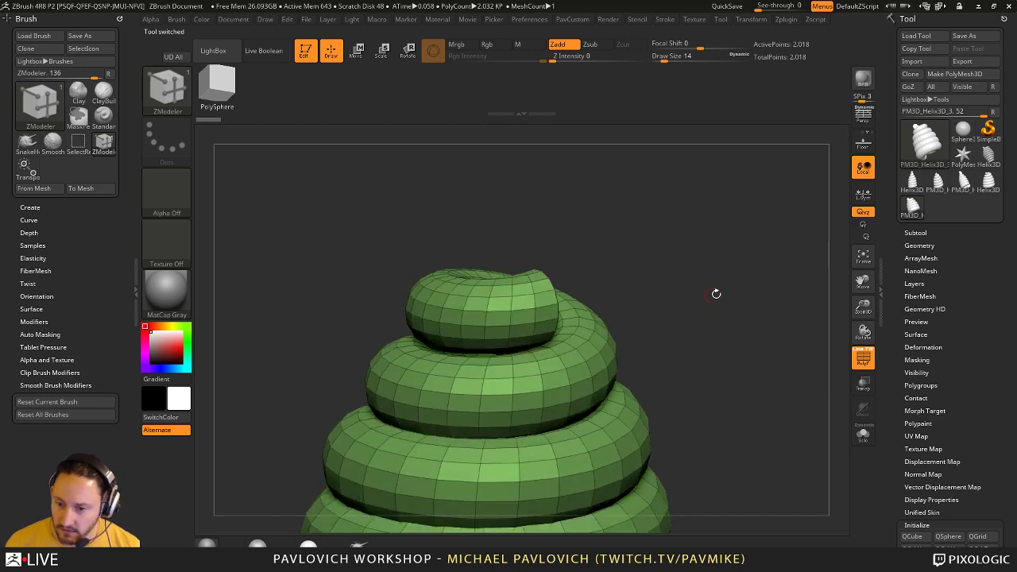
left_click_drag(716, 294, 709, 225)
key("w")
mouse_move(492, 371)
left_mouse_down("ctrl")
mouse_move(522, 368)
mouse_move(474, 375)
mouse_move(587, 354)
left_mouse_up("ctrl")
left_click_drag(667, 288, 598, 270)
- Switch to the Move brush at draw size 77 and undo the trial mask and edits on the coil
key("q")
key("b")
key("m")
key("v")
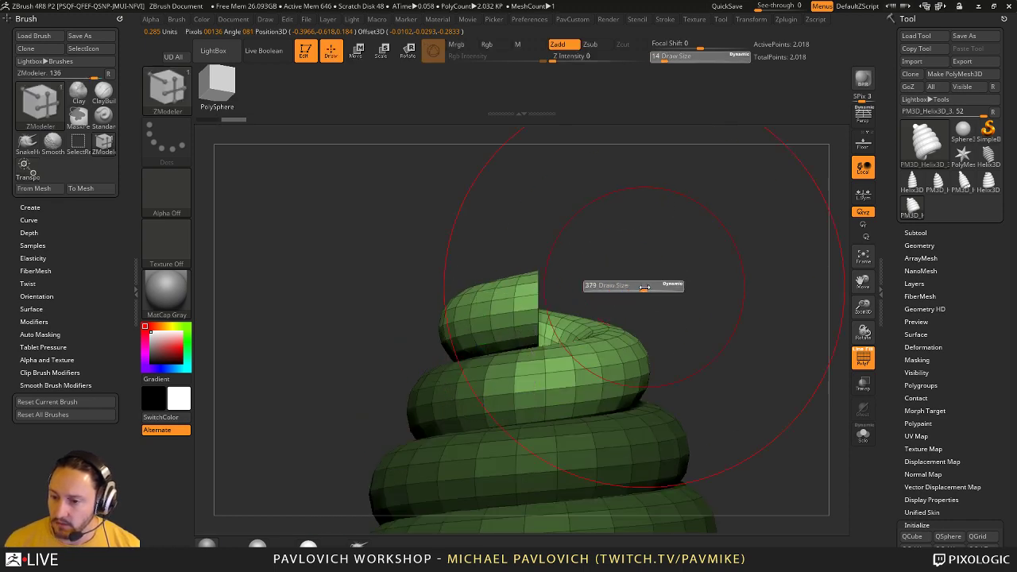
mouse_move(613, 266)
left_mouse_down()
mouse_move(647, 279)
mouse_move(596, 283)
left_mouse_up()
key("s")
mouse_move(664, 275)
left_mouse_down()
mouse_move(694, 243)
mouse_move(670, 252)
left_mouse_up()
key("ctrl+z")
key("ctrl+z")
key("ctrl+z")
key("s")
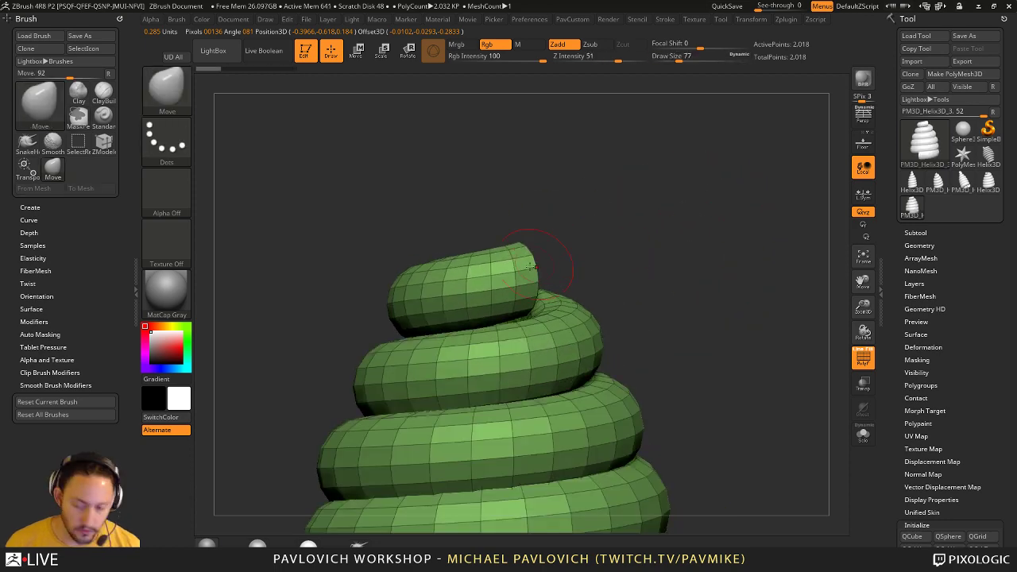
- Enable Topological auto masking with Range 1.5 for the Move brush and set the draw size to 280
left_click(46, 335)
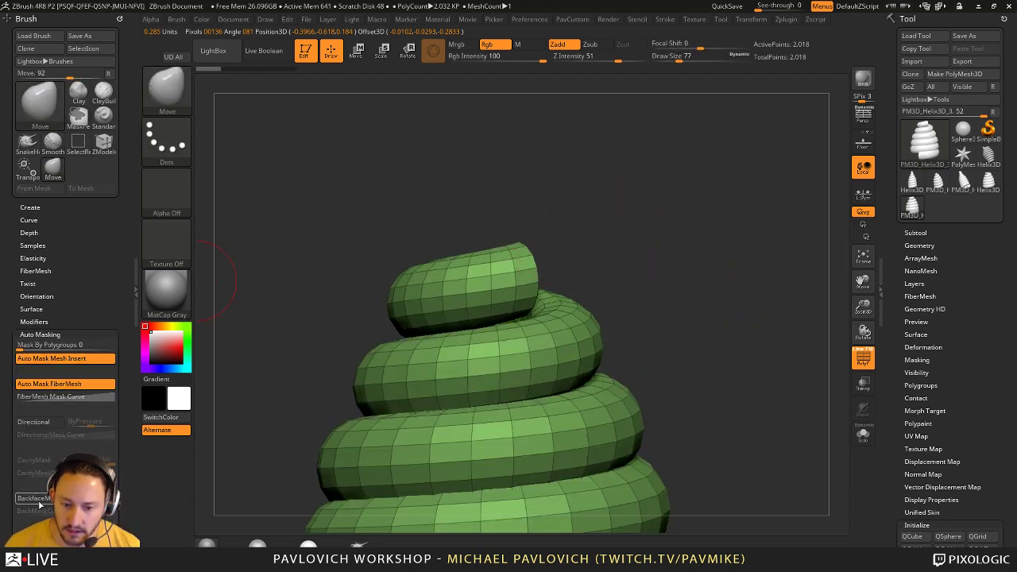
scroll(40, 492, "down", 4)
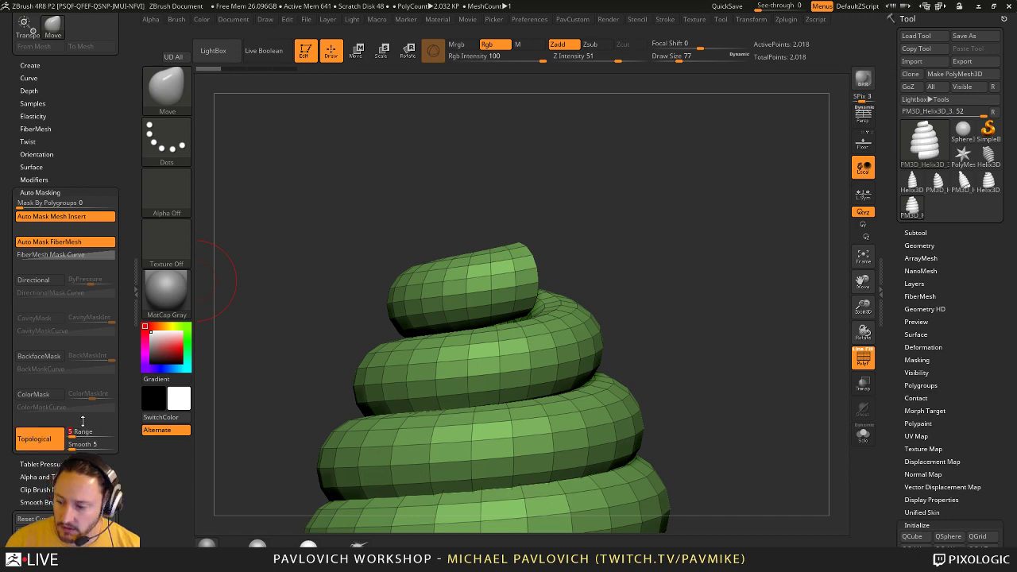
mouse_move(670, 227)
left_mouse_down()
mouse_move(665, 220)
mouse_move(683, 223)
left_mouse_up()
key("s")
key("b")
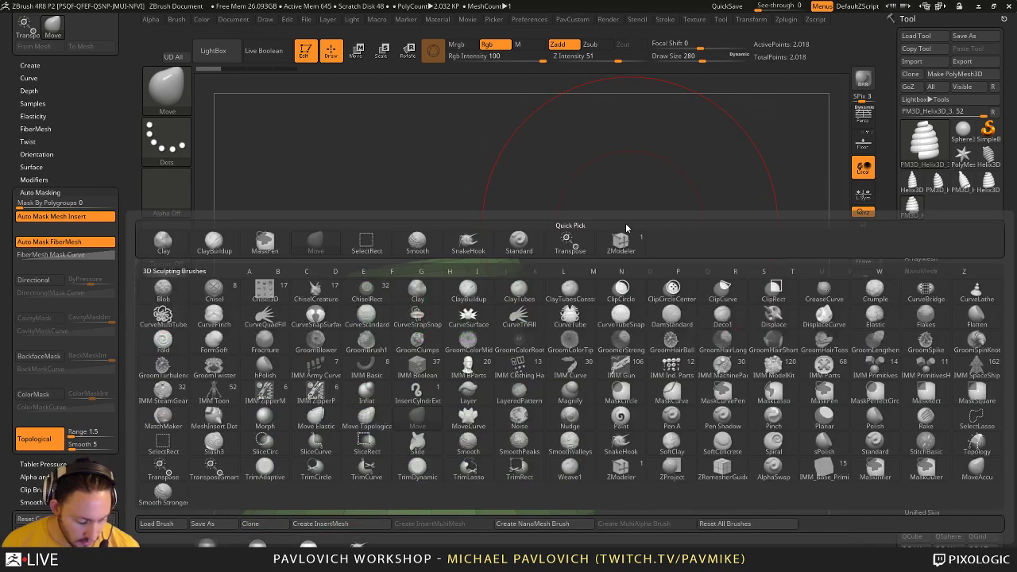
key("m")
left_click(366, 420)
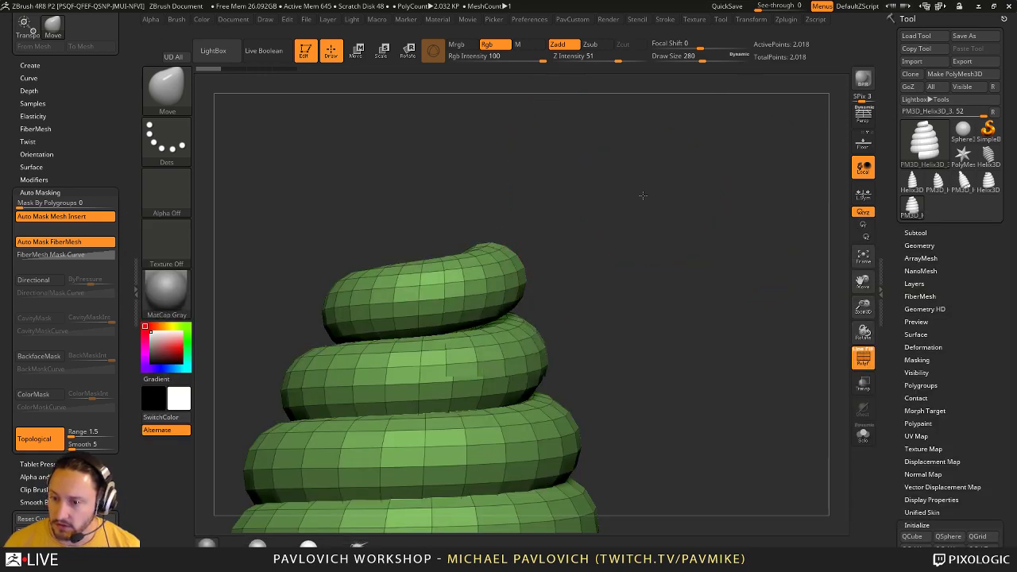
- Reshape the coil's top turn and tip using the Move brush at draw size 400, and reduce the draw size to 37
left_click_drag(488, 310, 491, 300)
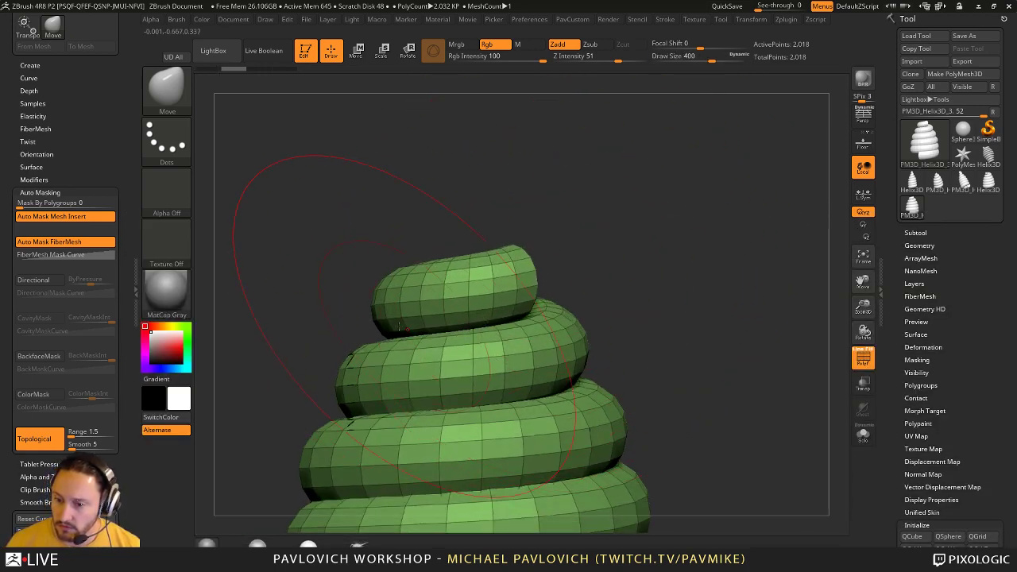
left_click_drag(401, 327, 402, 319)
left_click_drag(491, 266, 494, 275)
left_click_drag(668, 254, 590, 251)
key("s")
left_click_drag(590, 251, 560, 246)
- Give the coil's end cap a separate polygroup and pull a detached copy of it off the tip with ZModeler
left_click_drag(625, 213, 638, 254, "alt")
key("grave")
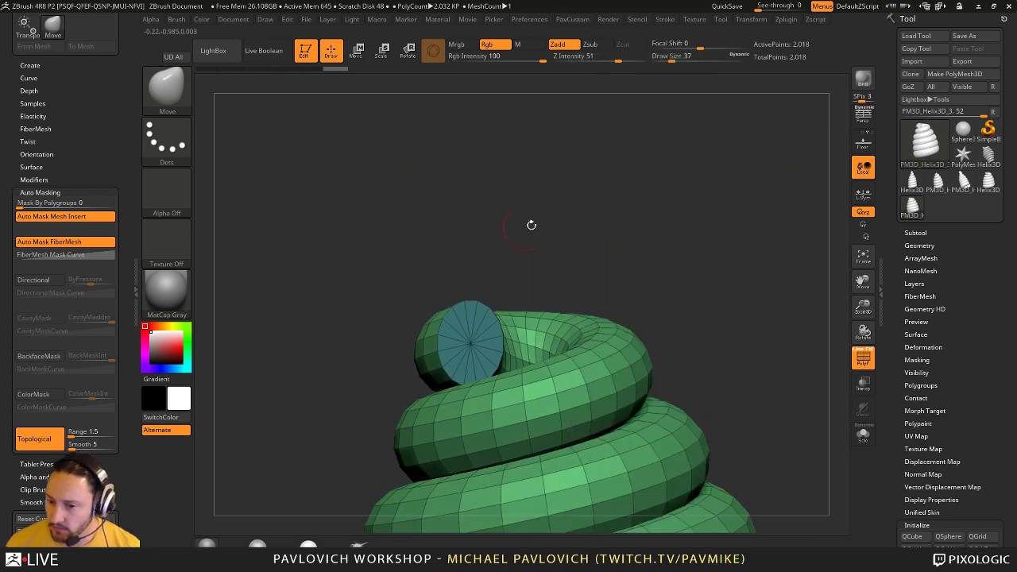
key("b")
key("z")
key("m")
key("space")
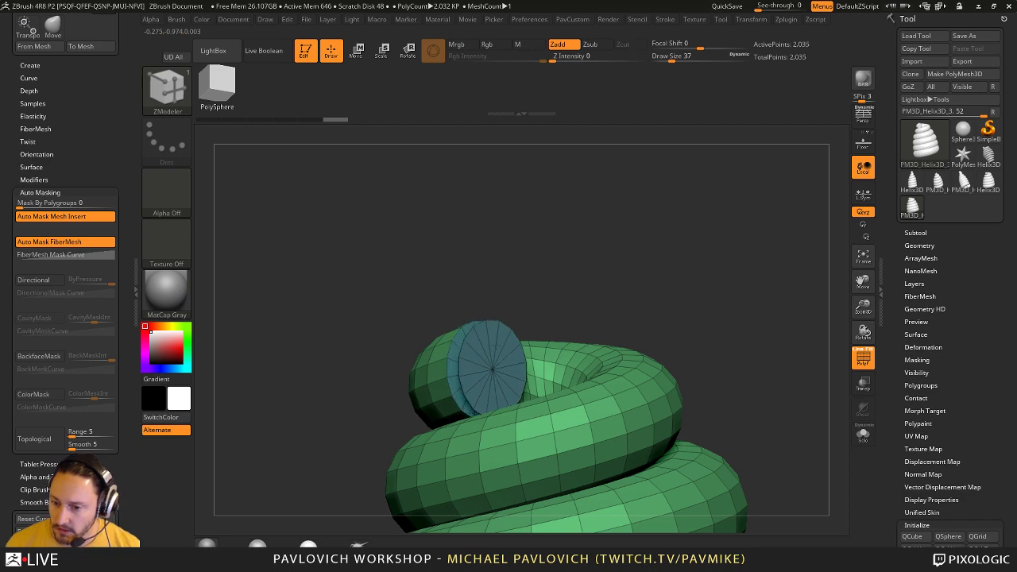
right_click_drag(574, 289, 530, 306)
- Isolate the detached disc to assign it its own polygroup, show the whole coil again and activate Move mode
key("ctrl+shift")
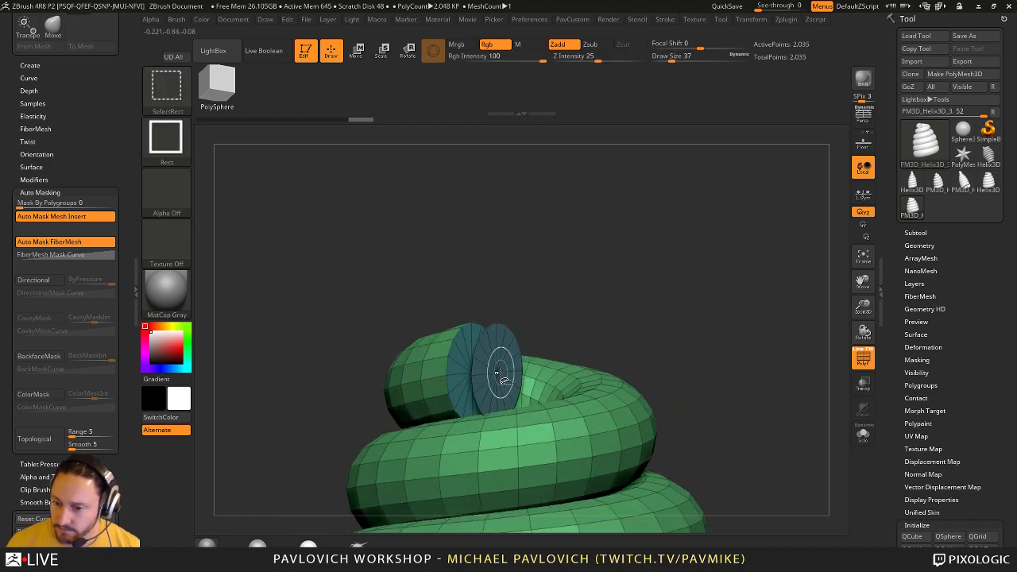
left_click(501, 377, "ctrl+shift")
left_click(621, 299, "ctrl+shift")
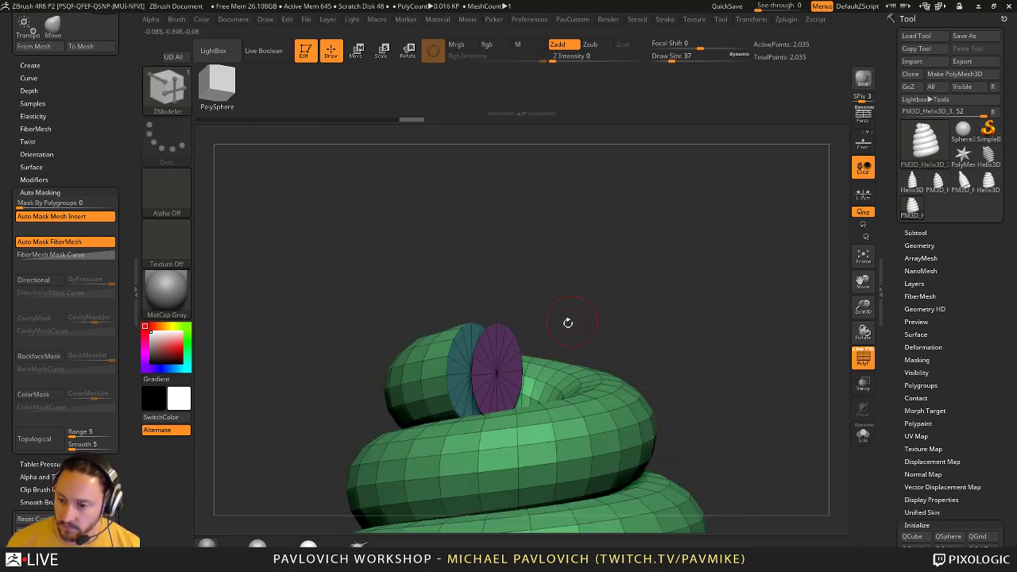
key("w")
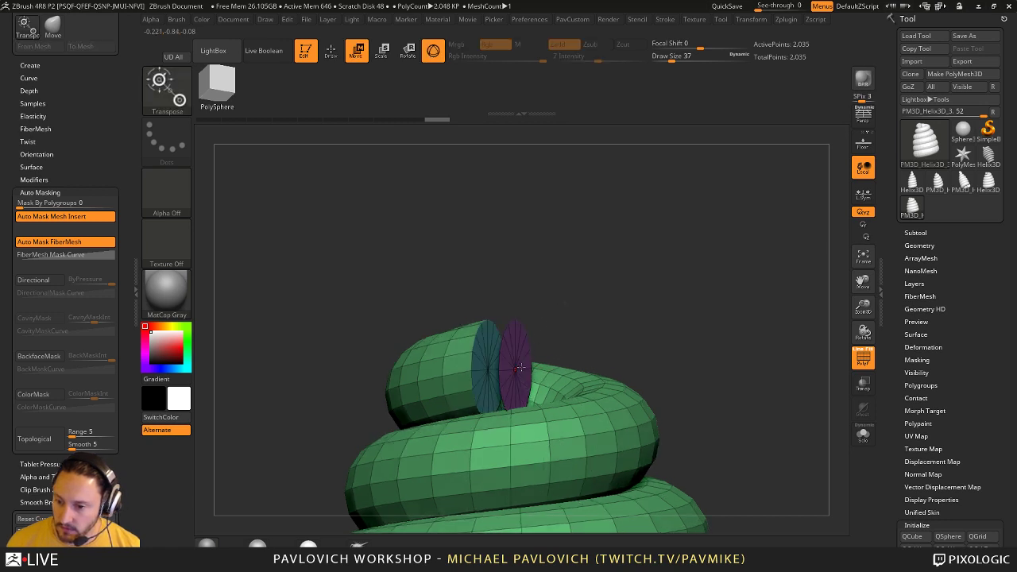
- Mask everything except the detached disc, then move it off the coil's tip and tilt it nearly flat above the top turn
left_click(521, 367, "ctrl")
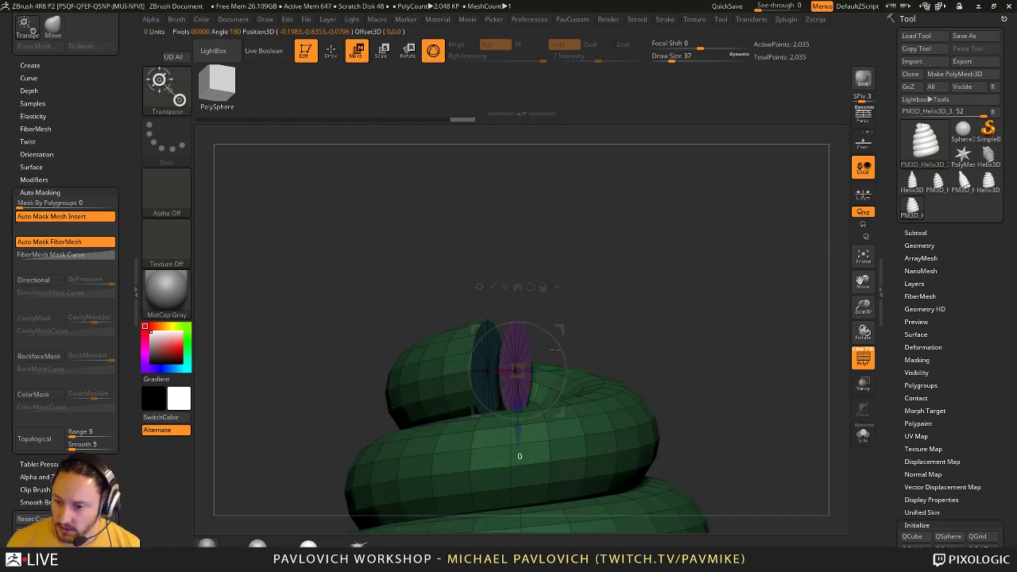
left_click_drag(560, 328, 565, 244, "alt")
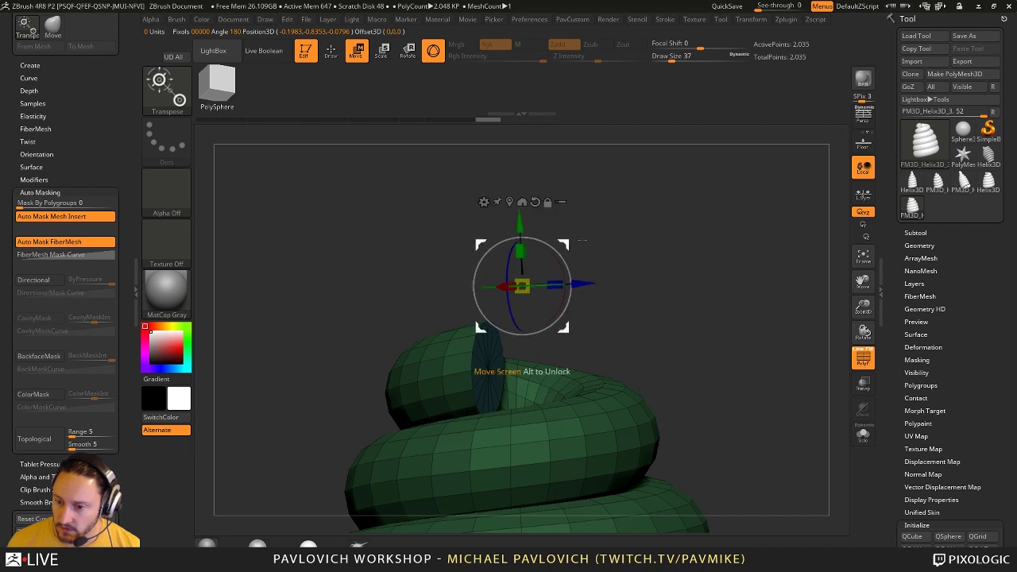
left_click_drag(548, 290, 674, 272)
mouse_move(561, 259)
left_mouse_down("alt")
mouse_move(538, 255)
mouse_move(580, 256)
left_mouse_up("alt")
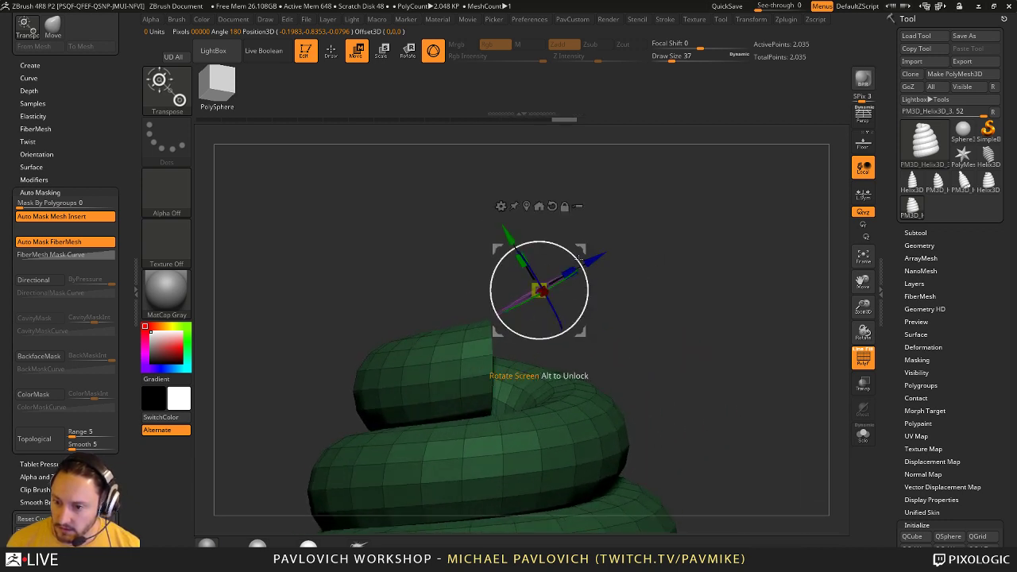
left_click_drag(587, 297, 608, 379)
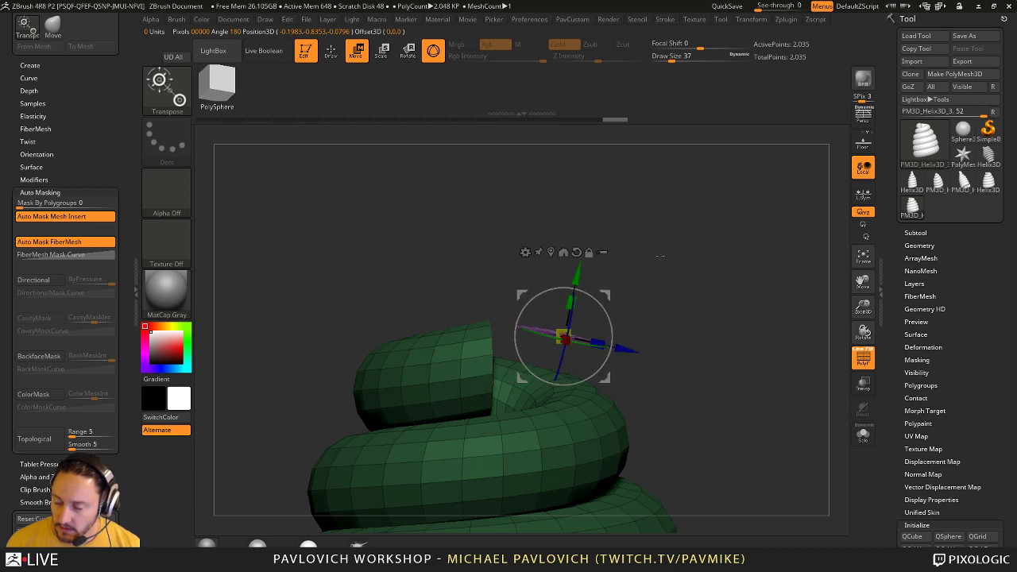
- Thicken the floating disc with a ZModeler QMesh extrusion and mask everything except it
key("q")
left_click_drag(661, 255, 638, 300)
key("w")
key("q")
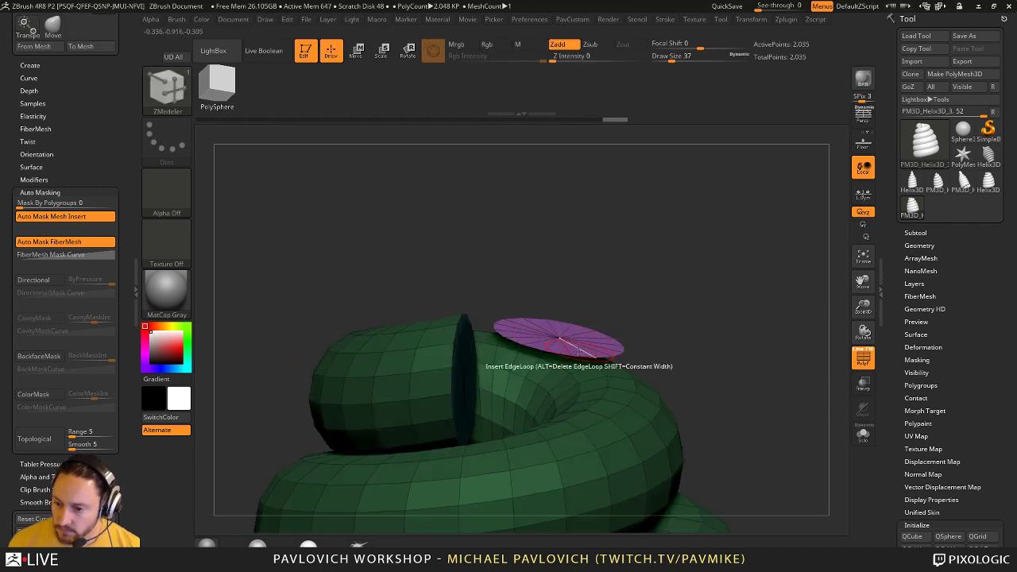
left_click_drag(573, 350, 696, 234)
left_click_drag(712, 213, 475, 380, "ctrl")
left_click(725, 244, "ctrl")
key("w")
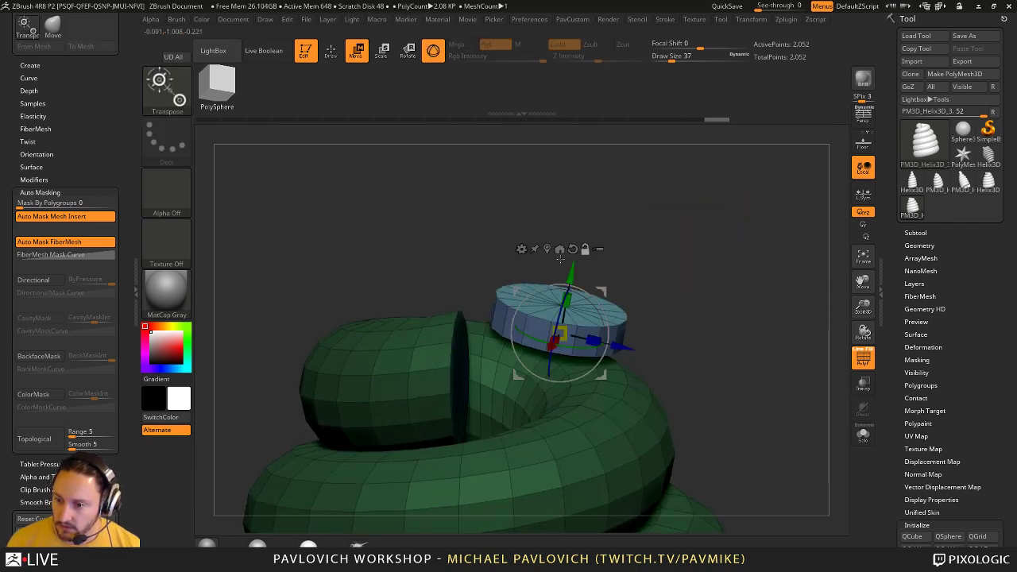
- Scale the thick disc down and create two rotated duplicates that continue the tip's curl upward and back over the coil
left_click_drag(566, 329, 551, 346)
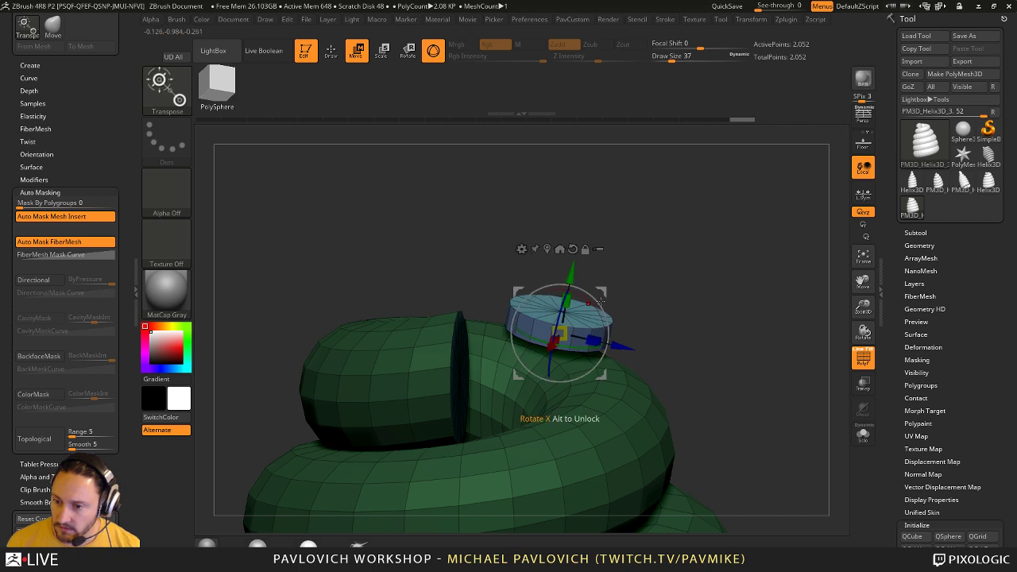
left_click_drag(603, 293, 553, 202, "ctrl")
left_click_drag(613, 253, 622, 224)
left_click_drag(526, 252, 518, 262)
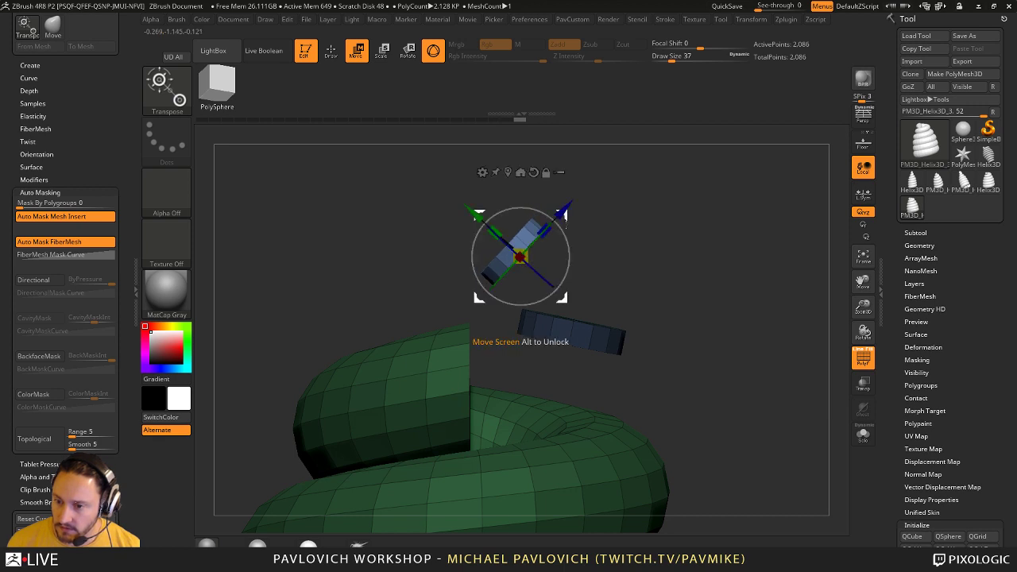
left_click_drag(568, 225, 443, 209, "ctrl")
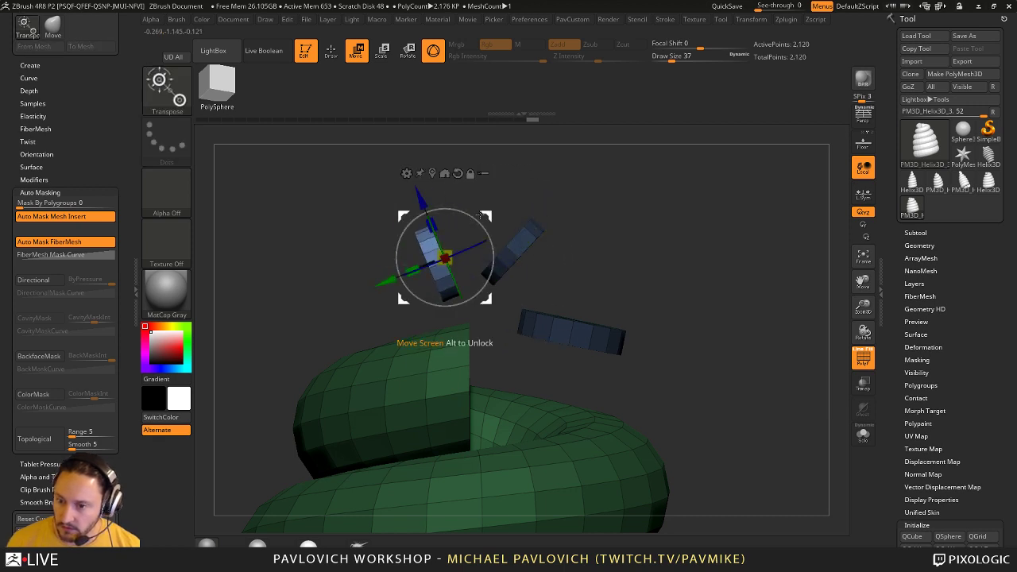
left_click_drag(446, 253, 447, 253)
- Set the ZModeler polygon action to Delete with the Flat Island target and delete the cap at the coil's tip
key("q")
mouse_move(674, 245)
left_mouse_down()
mouse_move(572, 241)
mouse_move(595, 230)
mouse_move(691, 230)
mouse_move(660, 222)
mouse_move(665, 231)
left_mouse_up()
left_click_drag(666, 232, 652, 187)
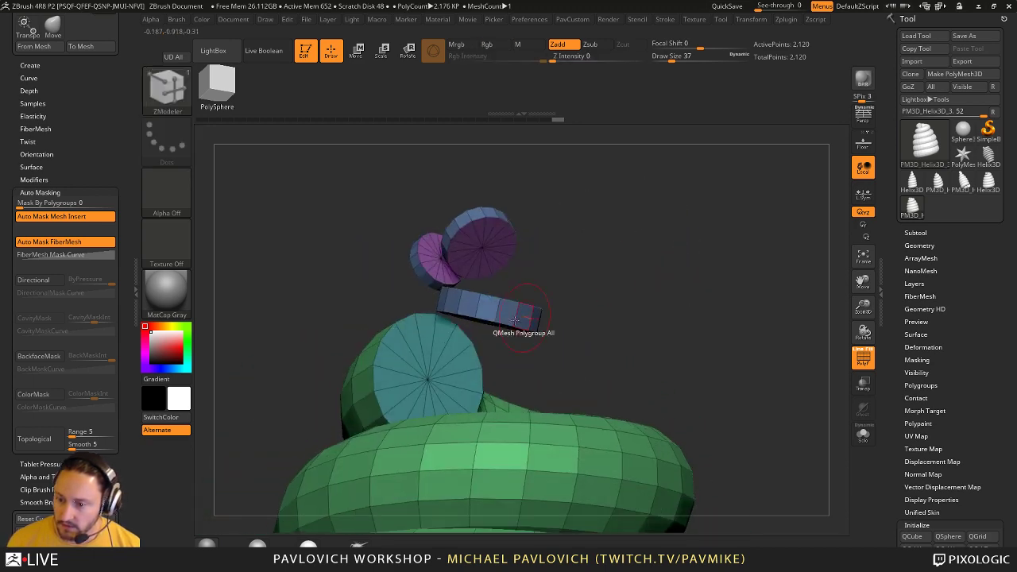
key("space")
left_click(330, 187)
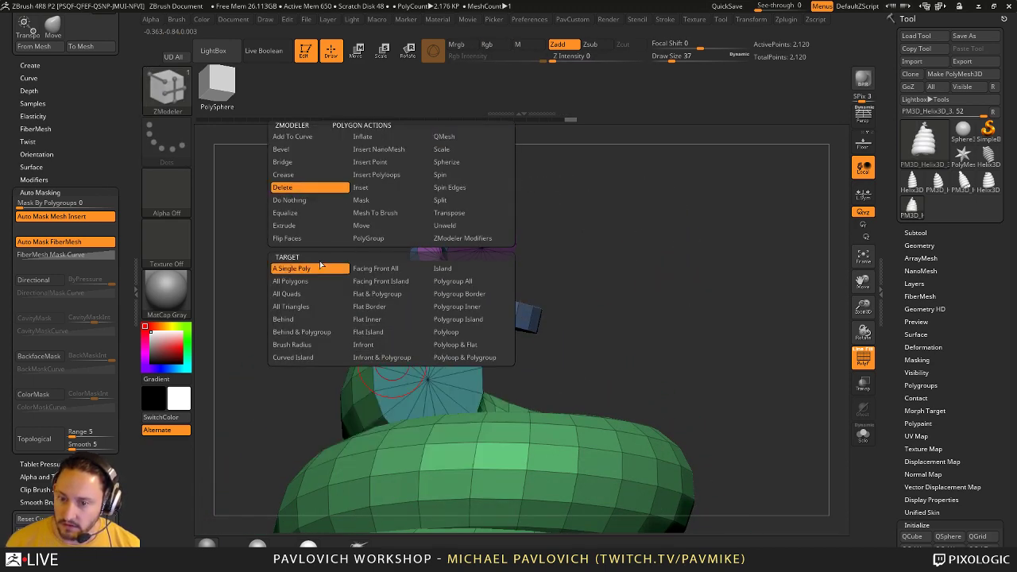
left_click(376, 331)
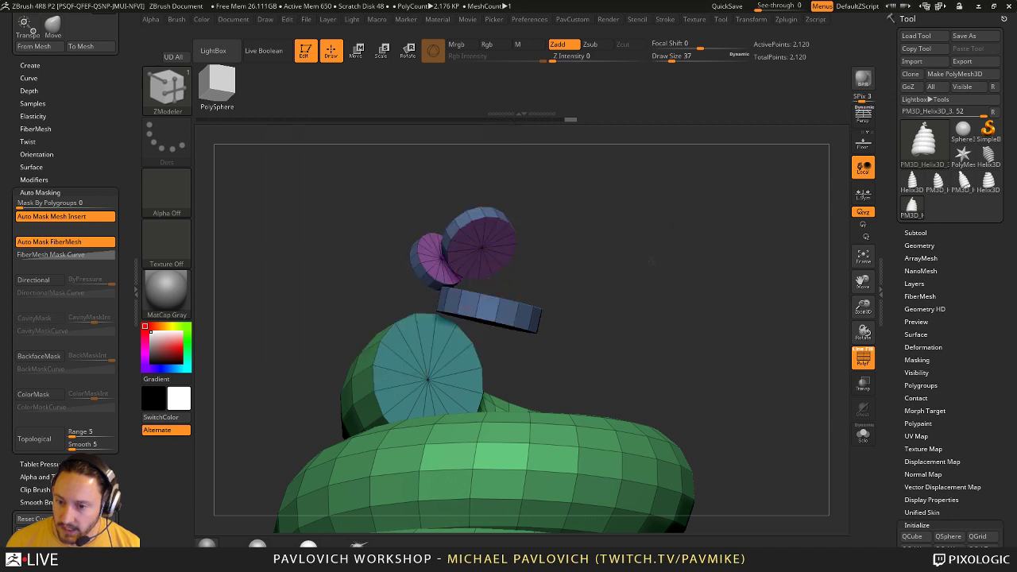
left_click_drag(521, 343, 588, 342)
left_click(431, 375)
- Delete the flat caps of the floating discs where they are to connect, and reduce the draw size to 3
left_click_drag(605, 300, 628, 261)
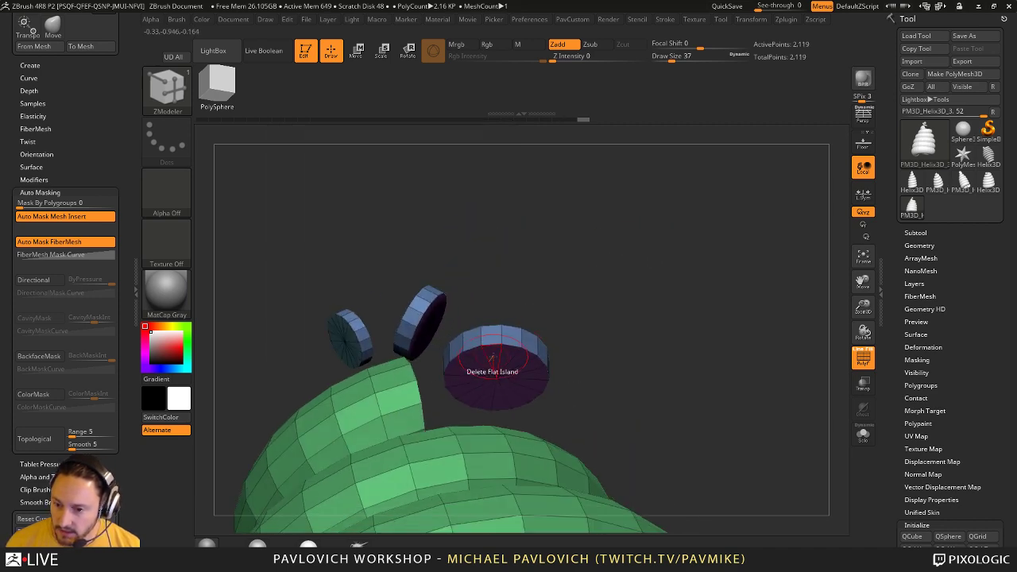
left_click(493, 357)
right_click_drag(515, 274, 472, 259)
left_click(507, 322)
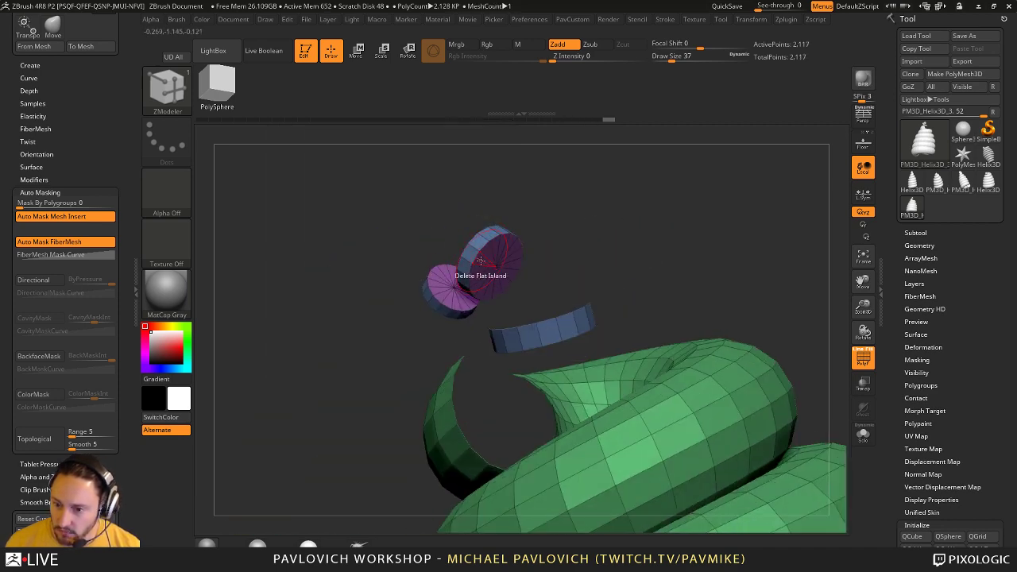
left_click(482, 262)
left_click_drag(549, 198, 535, 264)
left_click(451, 250)
left_click_drag(525, 225, 537, 179)
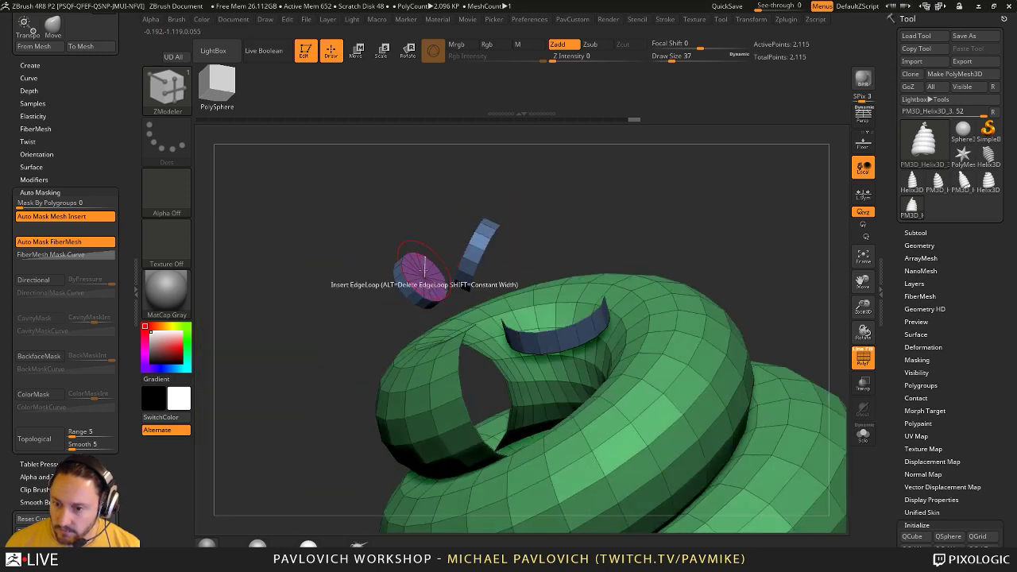
key("s")
mouse_move(575, 224)
left_mouse_down()
mouse_move(609, 220)
mouse_move(595, 221)
left_mouse_up()
left_click_drag(598, 220, 627, 206)
- Bridge the coil's open tip through the three floating rings in sequence using ZModeler's Bridge Two Holes
key("space")
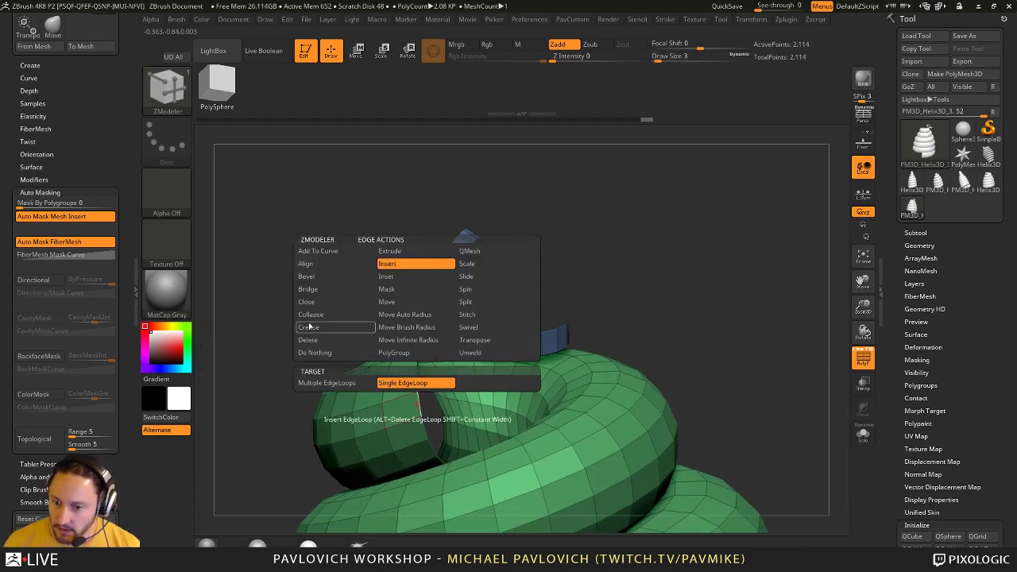
left_click(389, 387)
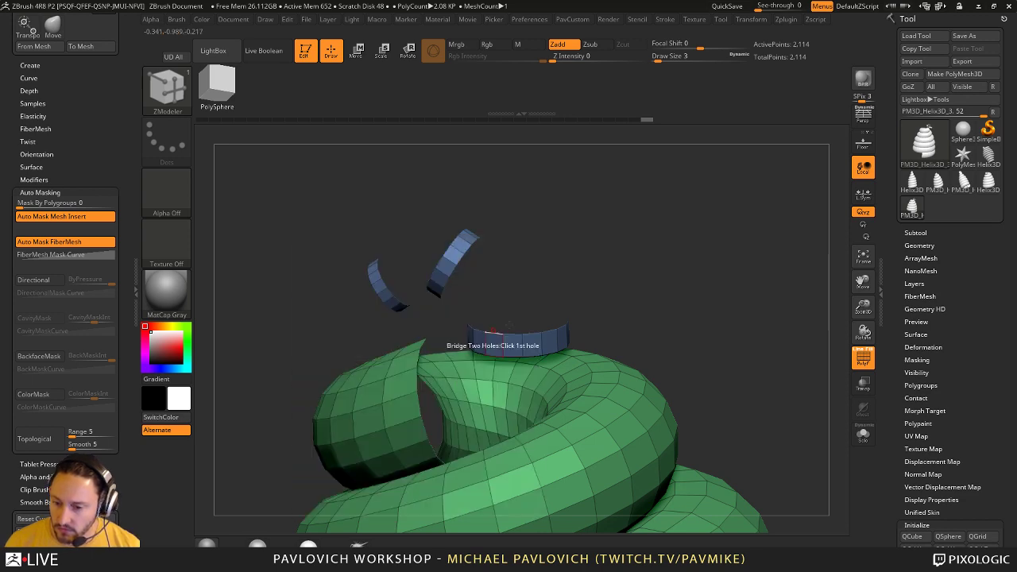
right_click_drag(438, 418, 438, 377)
left_click_drag(521, 335, 617, 359)
right_click_drag(617, 359, 546, 315)
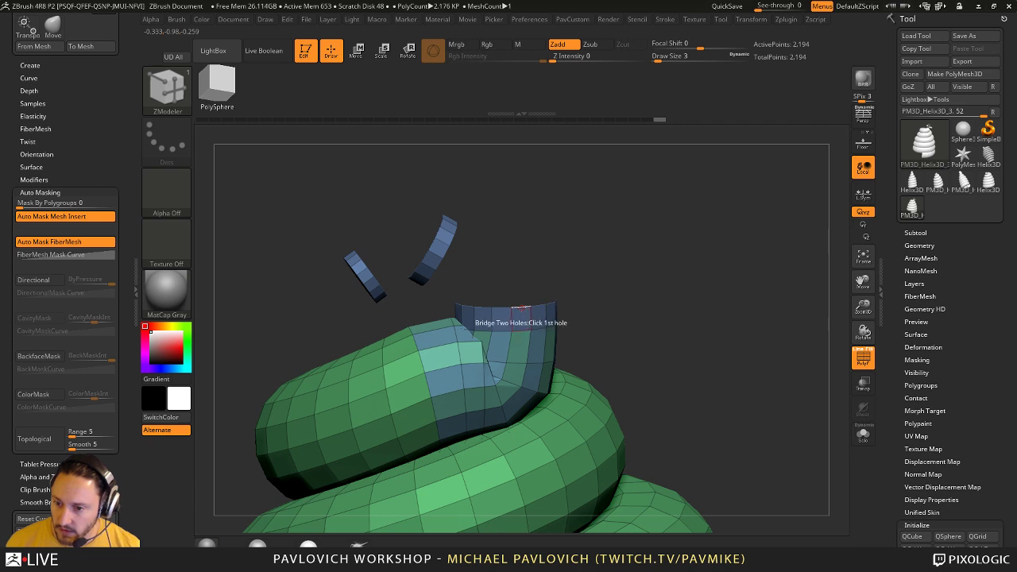
left_click_drag(450, 252, 508, 272)
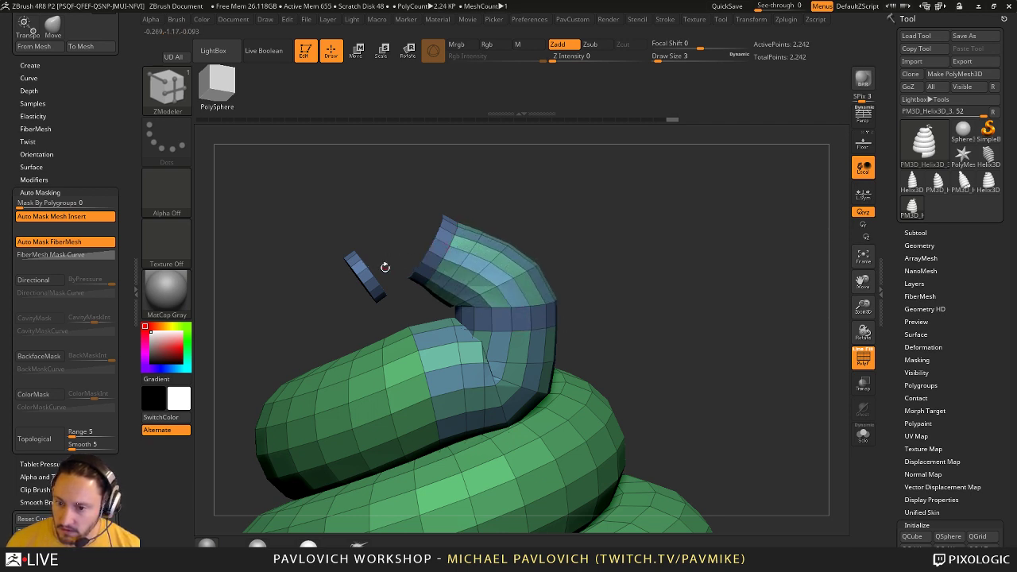
left_click_drag(371, 271, 461, 272)
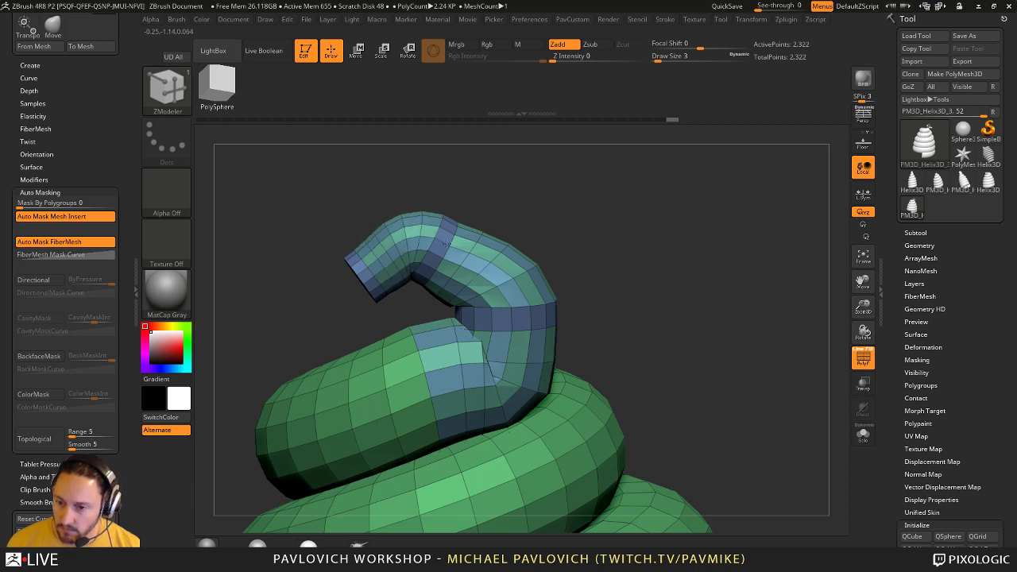
- Assign the whole coil a single polygroup and split off its flat end caps with Groups By Normals
left_click_drag(604, 238, 688, 260, "alt")
key("ctrl+w")
key("1")
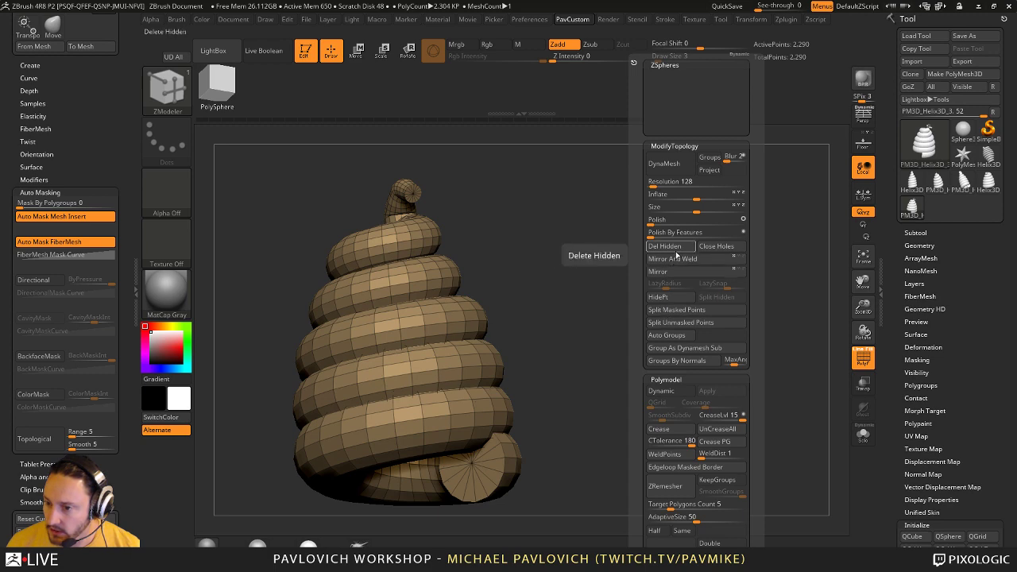
left_click(677, 361)
- Configure ZRemesher with KeepGroups and Same enabled and SmoothGroups set to 0
left_click_drag(582, 347, 683, 299)
key("shift+space")
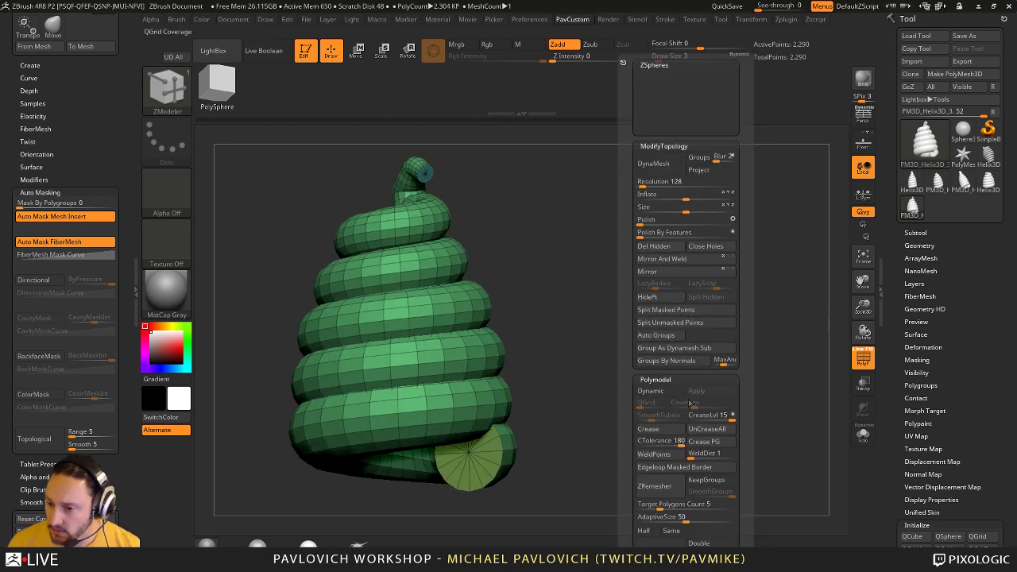
left_click_drag(629, 364, 628, 308)
left_click(713, 382)
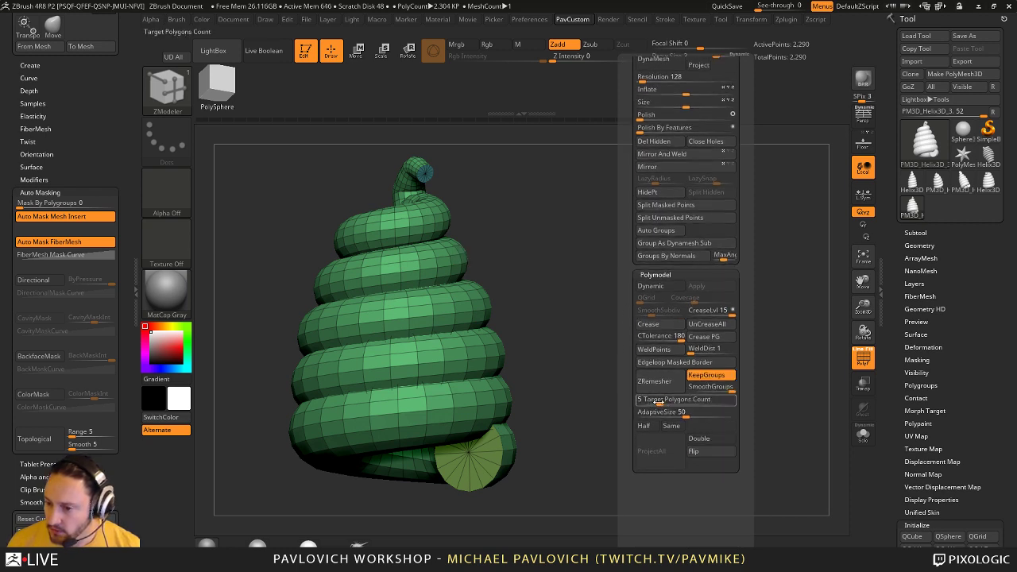
left_click(672, 425)
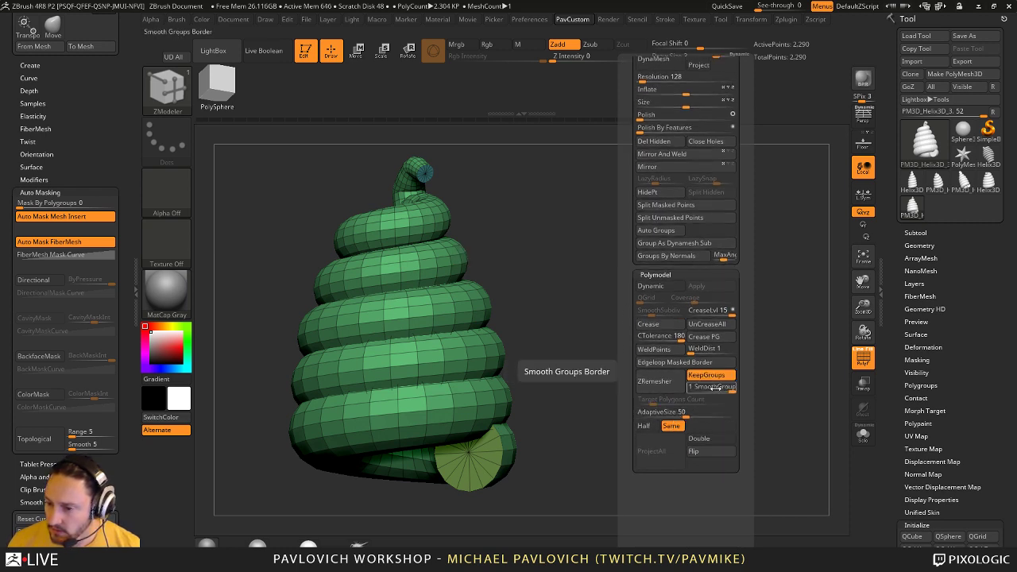
left_click_drag(717, 387, 690, 389)
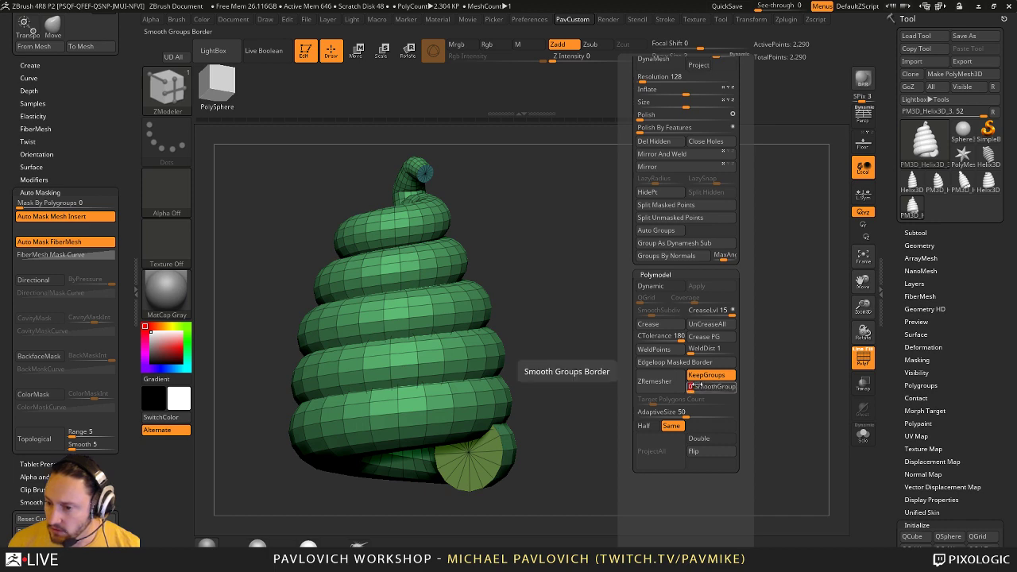
- Enable FreezeBorder in the full ZRemesher settings, remesh the coil and inspect the topology around the curled tip
left_click_drag(895, 394, 898, 359)
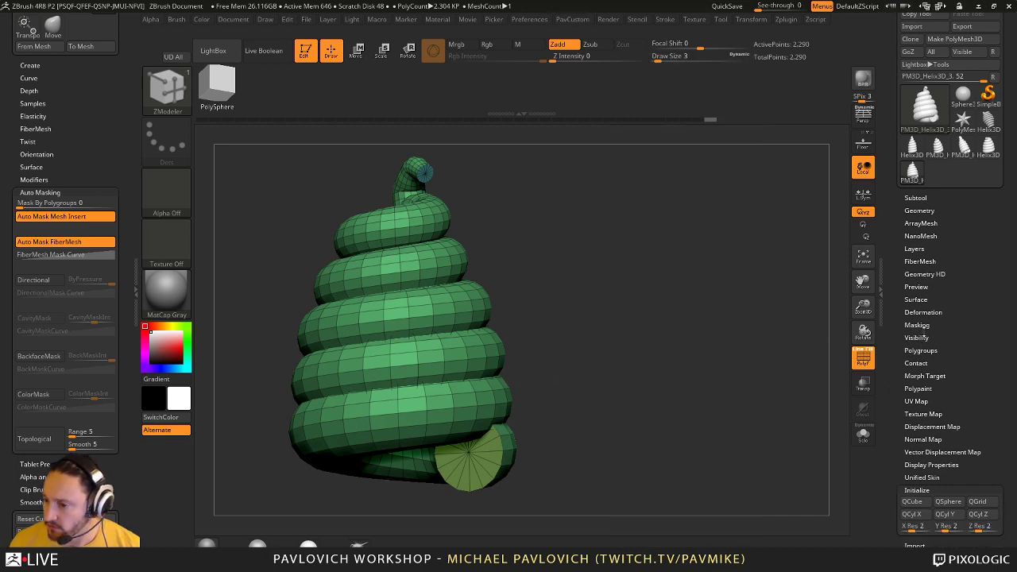
left_click(920, 210)
left_click_drag(892, 224, 891, 104)
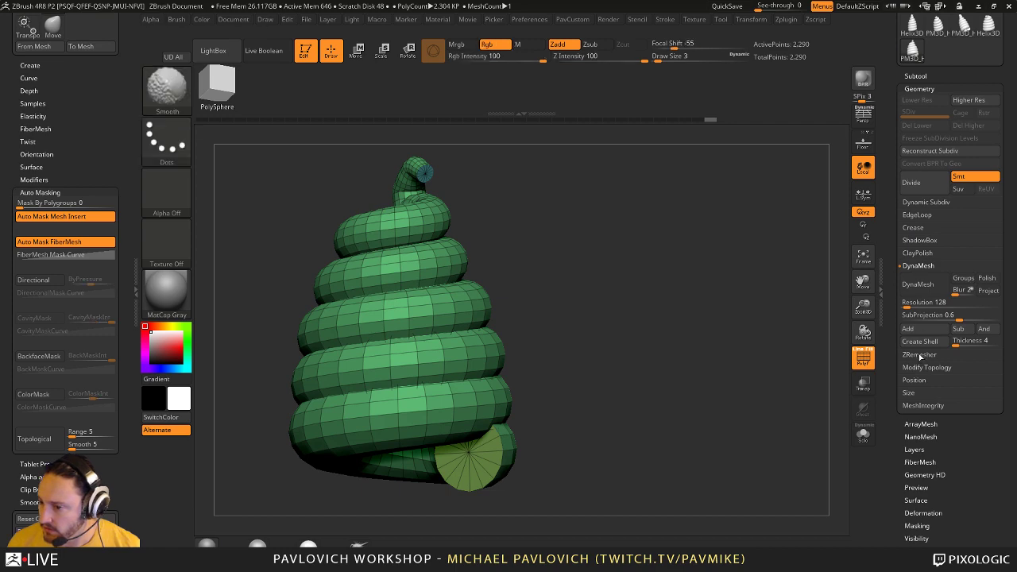
left_click(922, 356, "shift")
left_click_drag(890, 391, 889, 322)
left_click(971, 313)
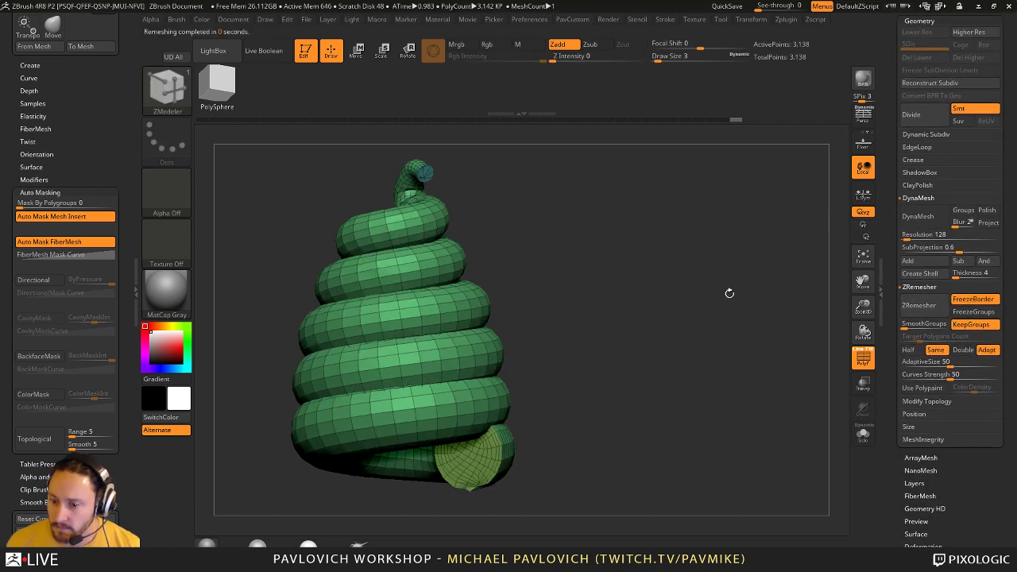
left_click_drag(730, 293, 651, 309)
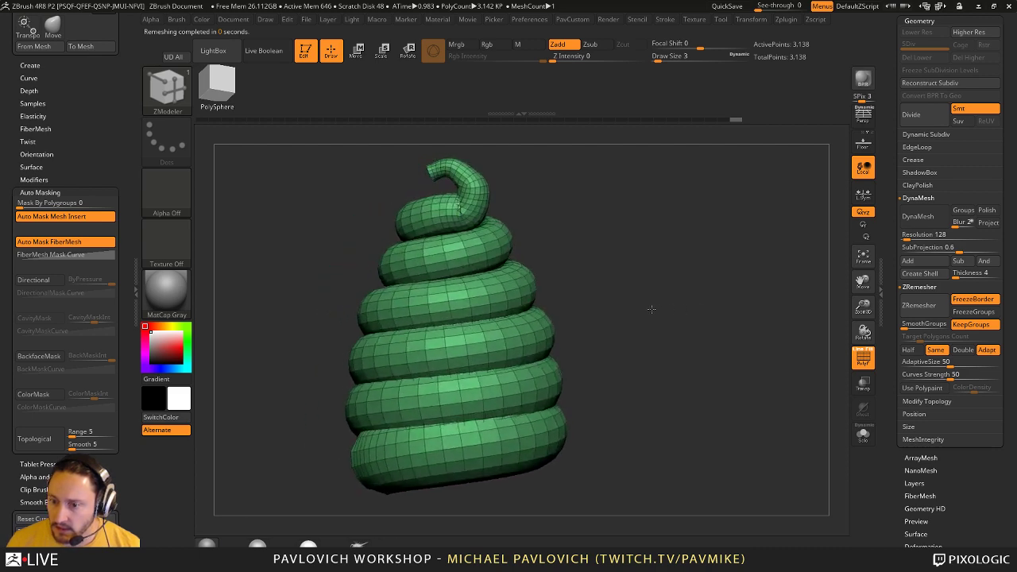
right_click_drag(652, 309, 730, 308)
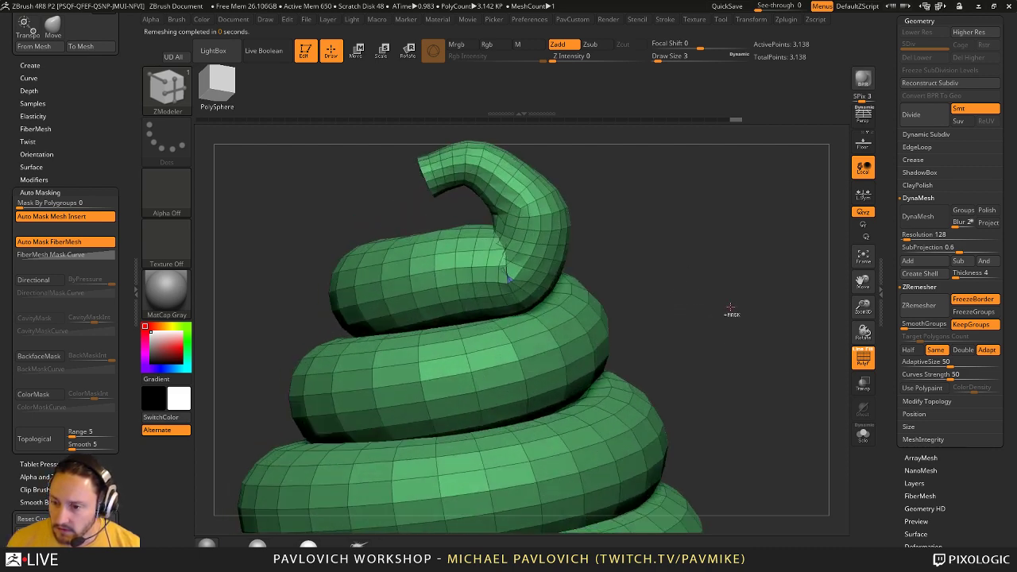
left_click_drag(731, 310, 719, 272)
- Undo the remesh and the grouping by normals, and put the whole coil into a single polygroup
key("ctrl+z")
key("ctrl+z")
key("ctrl+z")
key("ctrl+w")
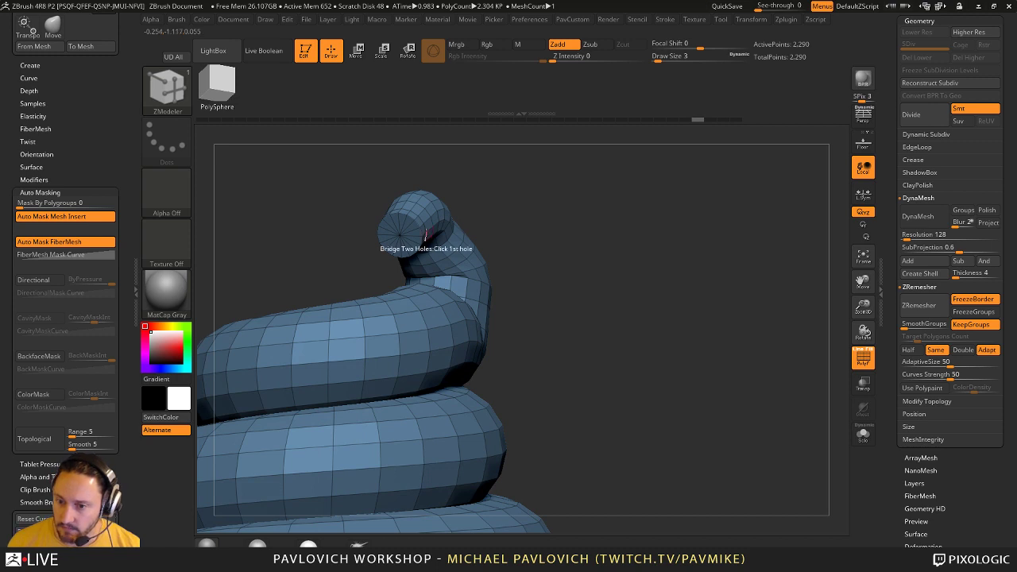
- Give the coil's end caps a polygroup separate from the body and run ZRemesher on the mesh again
right_click(413, 228)
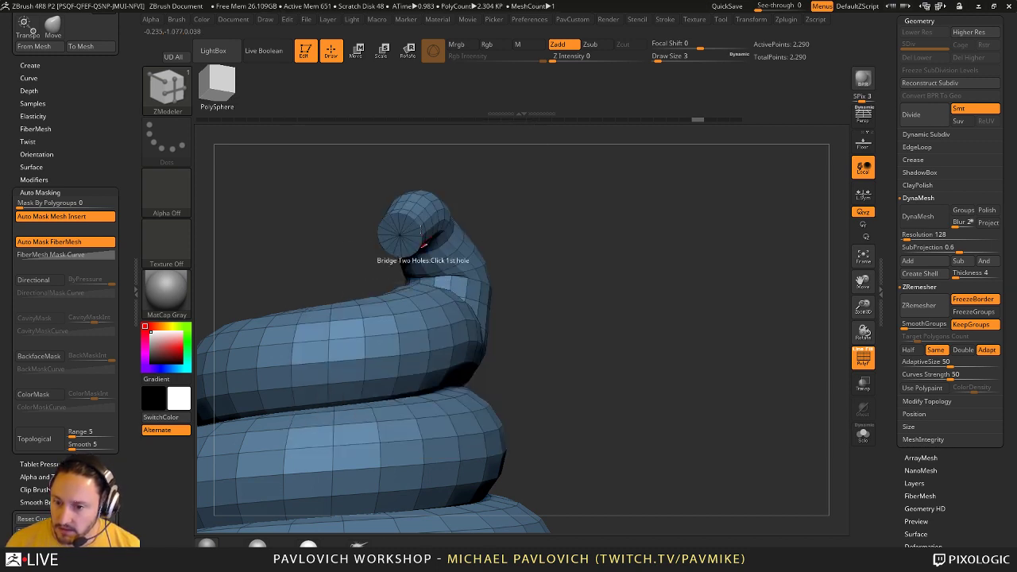
left_click(414, 228)
left_click_drag(653, 304, 773, 279, "alt")
key("f")
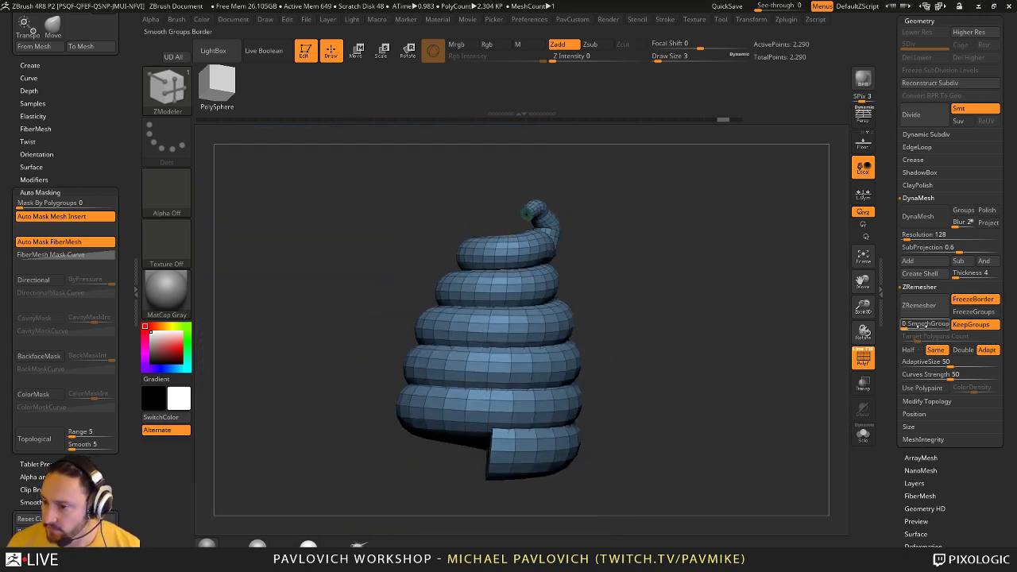
left_click(919, 305)
- Hide the polygroup of the coil's bottom end cap so only the coil body remains displayed
mouse_move(749, 262)
left_mouse_down()
mouse_move(695, 265)
mouse_move(767, 259)
mouse_move(732, 305)
mouse_move(742, 297)
mouse_move(743, 227)
mouse_move(735, 271)
mouse_move(588, 336)
left_mouse_up()
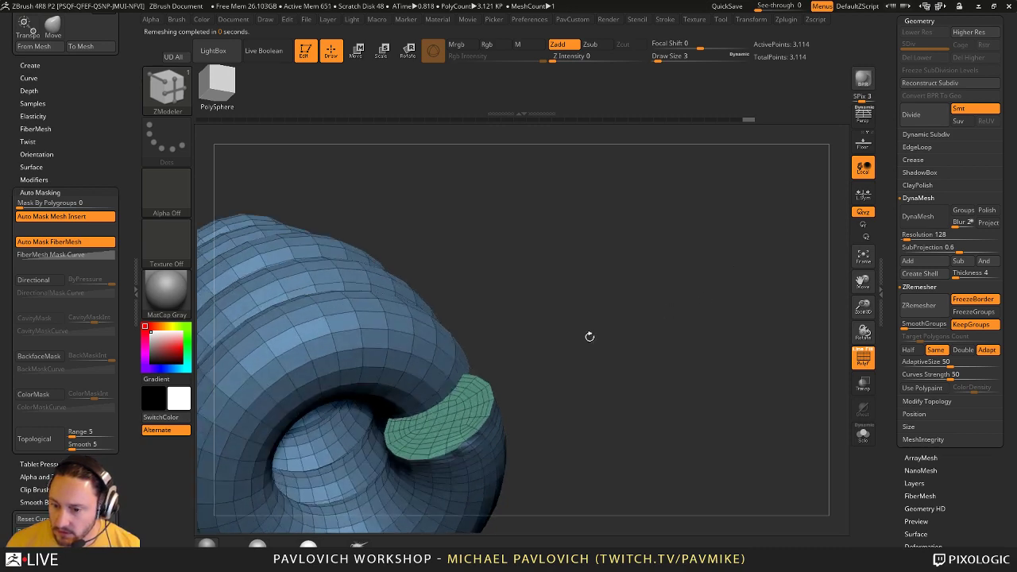
key("ctrl+shift")
left_click(457, 410, "ctrl+shift")
left_click(620, 245, "ctrl+shift")
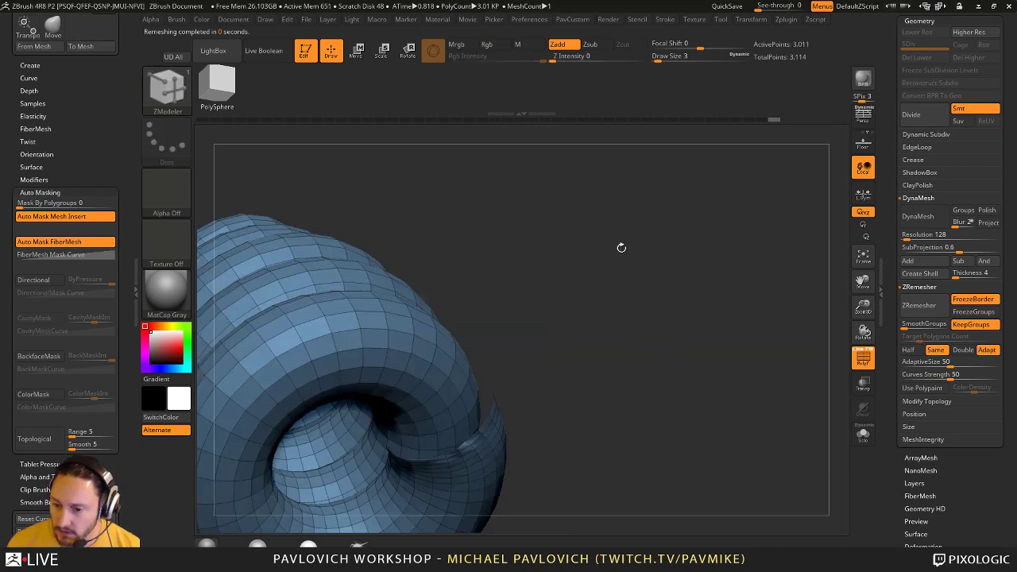
- Hide the end cap on the coil's curled tip and delete the hidden end-cap polygroups, keeping only the coil body
mouse_move(620, 246)
left_mouse_down()
mouse_move(688, 391)
mouse_move(589, 250)
mouse_move(318, 282)
mouse_move(338, 292)
left_mouse_up()
key("ctrl+shift")
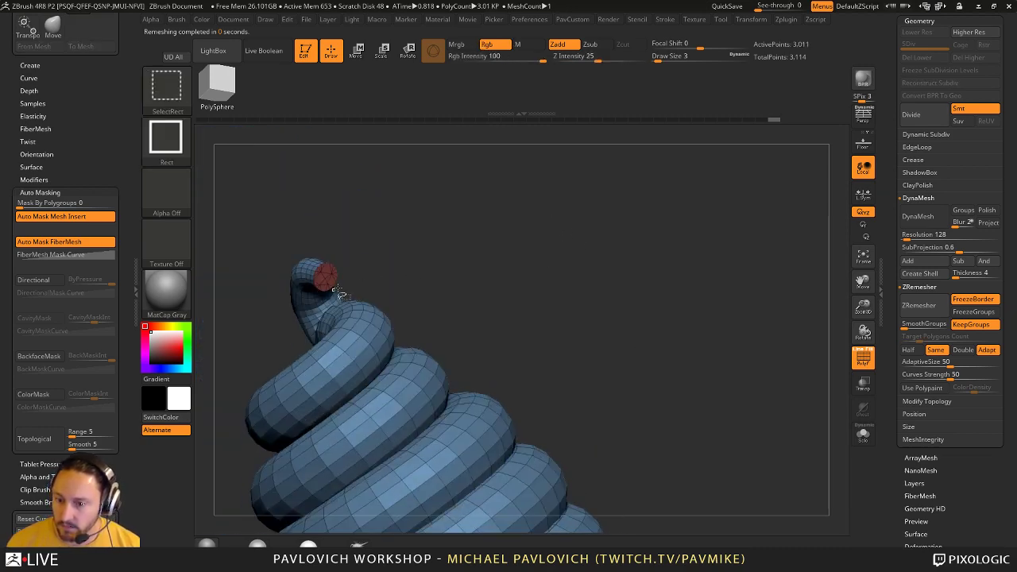
left_click(692, 291, "ctrl+shift")
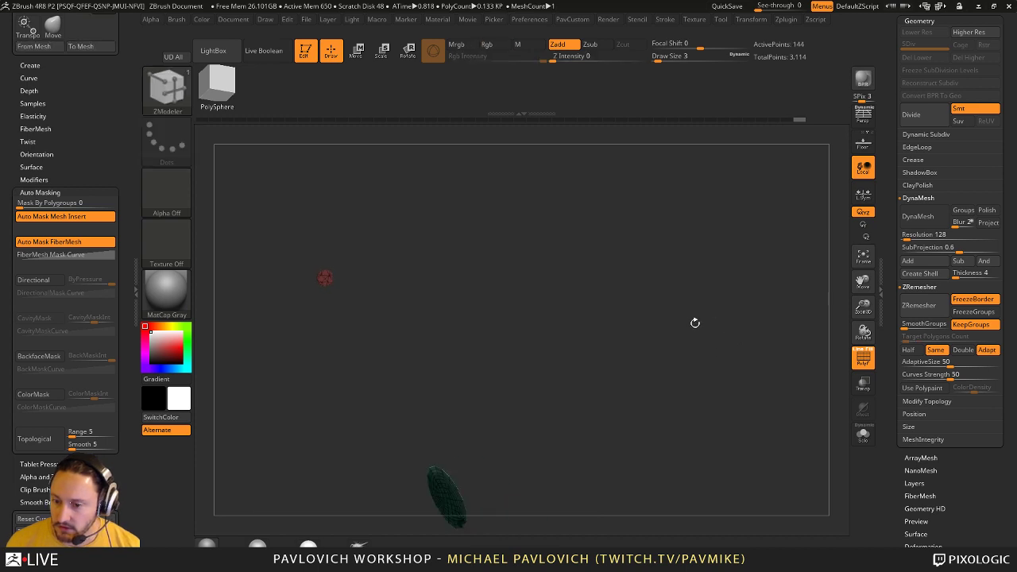
left_click(713, 290, "ctrl+shift")
key("space")
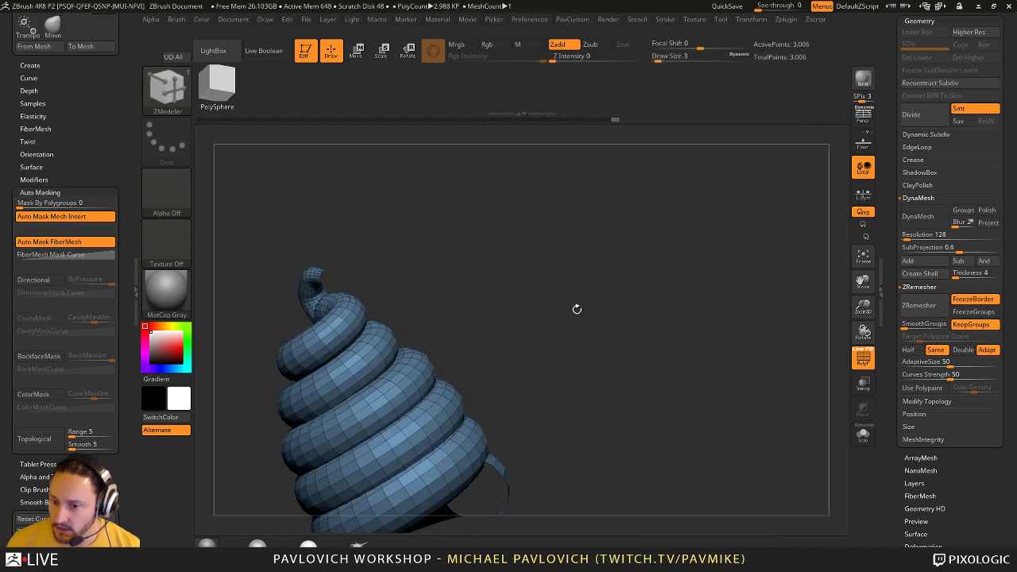
- Close the open holes at the coil's base and curled tip with ZModeler's Close edge action
left_click_drag(702, 309, 597, 358)
key("space")
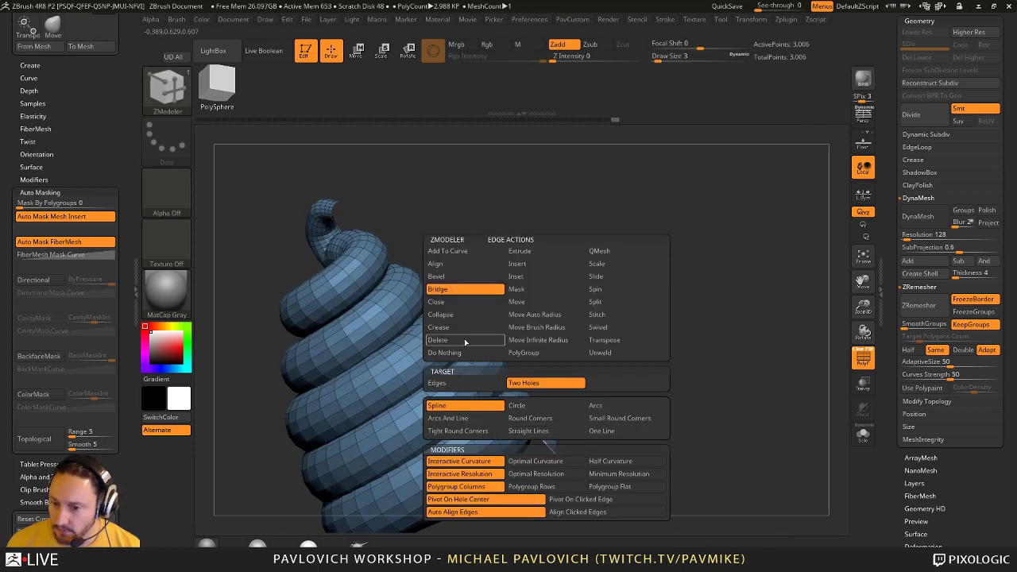
left_click(465, 302)
left_click(557, 386)
left_click_drag(656, 376, 619, 318)
left_click(557, 401)
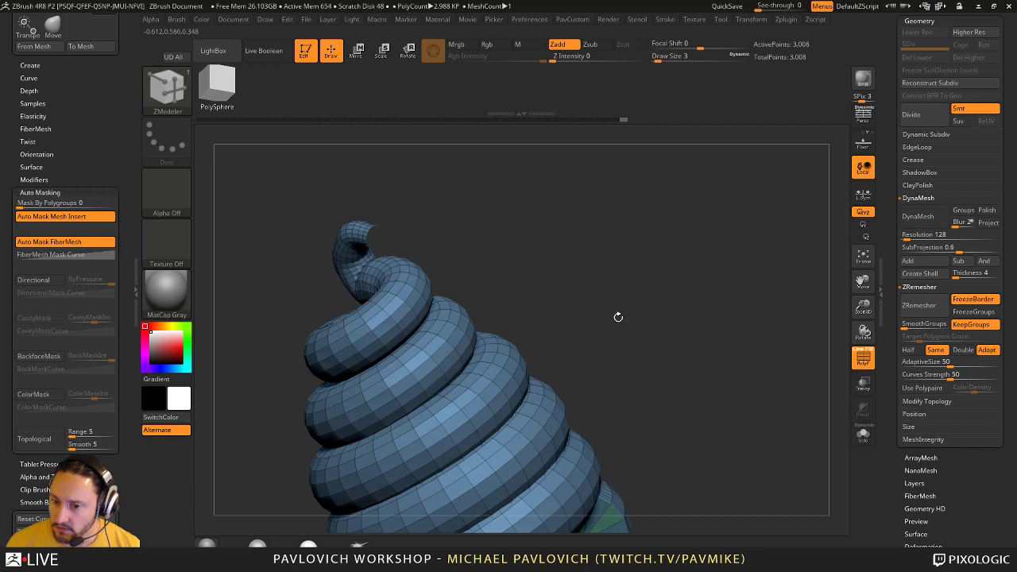
left_click(369, 230)
left_click_drag(561, 219, 611, 278)
- Mask off the lower turns with a topological mask and rotate the top turn and tip slightly with the gizmo
key("r")
left_click_drag(556, 250, 558, 278)
left_click_drag(313, 361, 395, 342, "ctrl")
left_click_drag(516, 281, 512, 314)
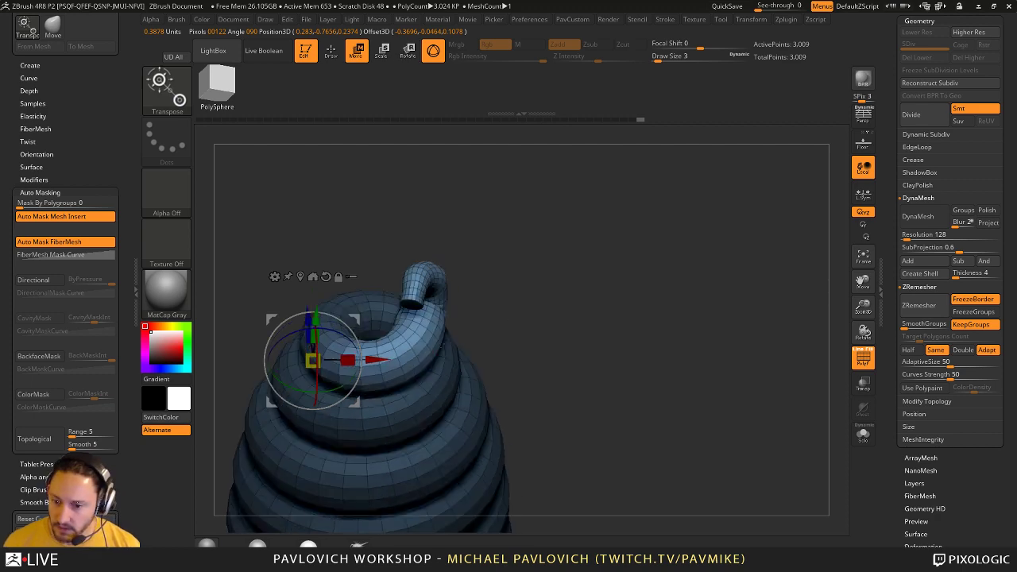
left_click_drag(352, 321, 399, 320, "alt")
left_click_drag(403, 372, 392, 380)
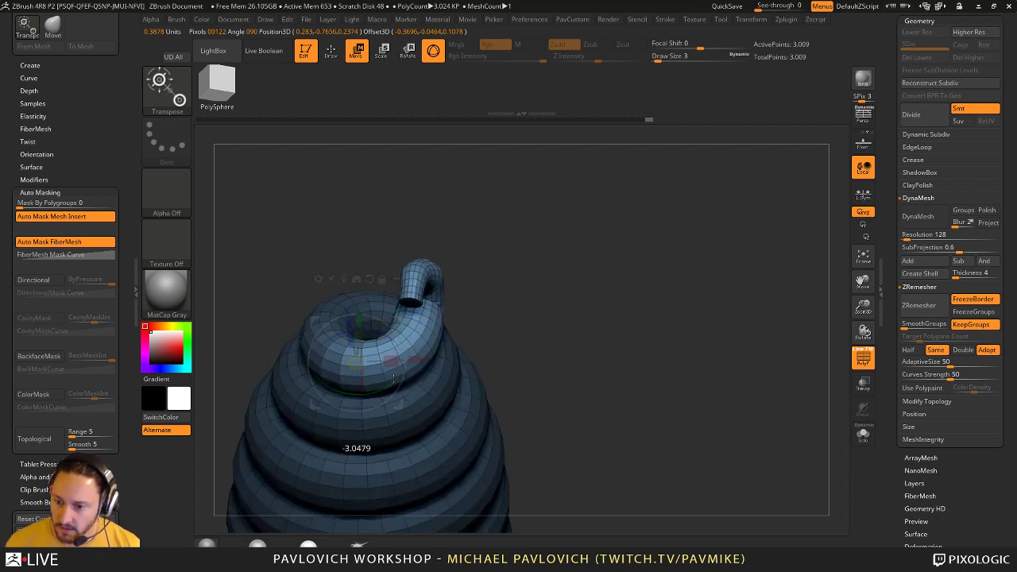
mouse_move(418, 310)
right_mouse_down()
mouse_move(527, 252)
mouse_move(552, 259)
right_mouse_up()
key("q")
key("shift")
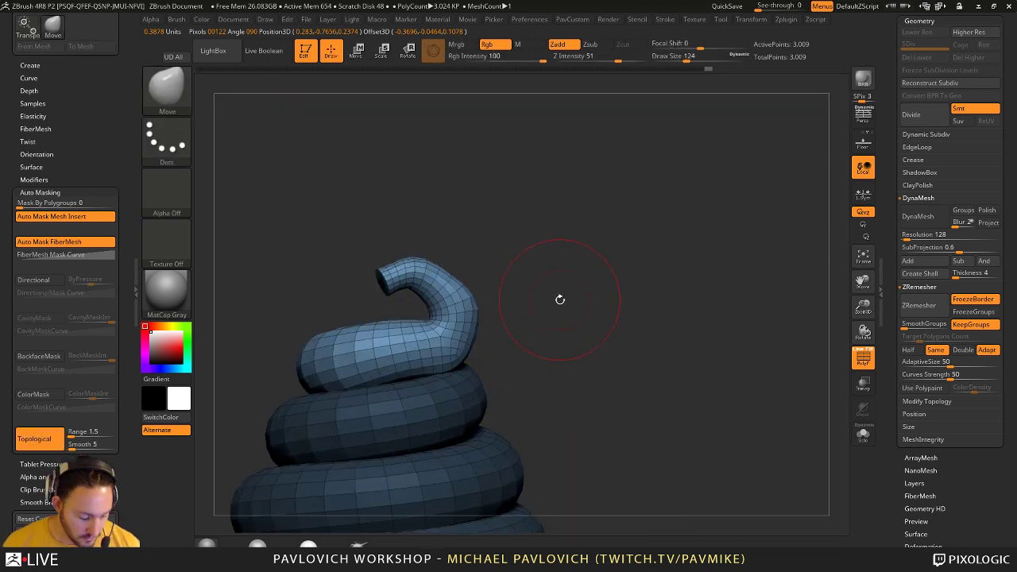
- Tilt and rotate the curled tip in several directions with the gizmo so it sits over the top turn, and clear the mask
key("e")
left_click(417, 349)
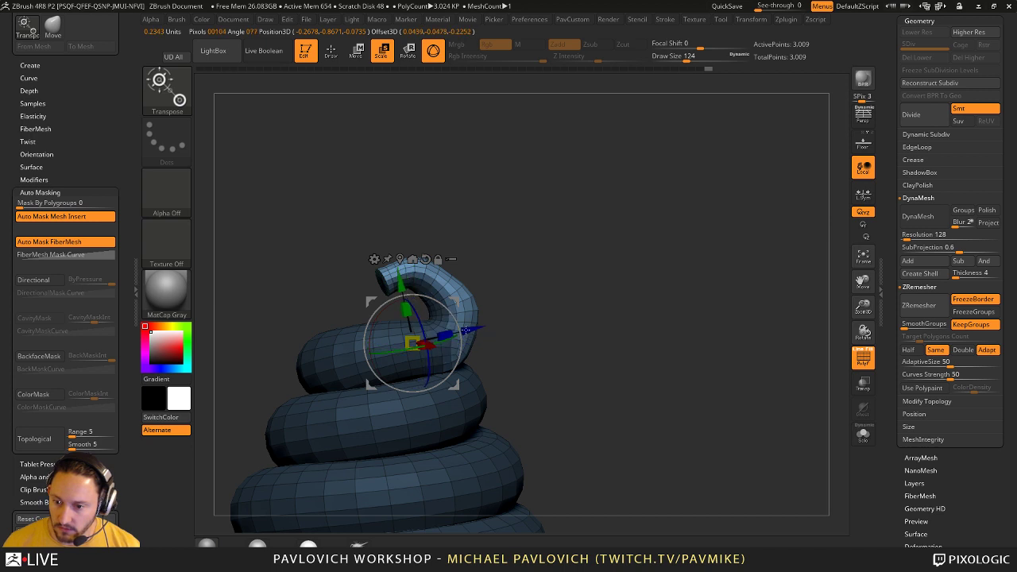
left_click_drag(456, 321, 428, 298)
right_click_drag(493, 321, 425, 349)
left_click_drag(424, 355, 447, 351)
right_click_drag(417, 315, 437, 299)
left_click_drag(436, 299, 486, 302)
right_click_drag(531, 277, 611, 278)
left_click_drag(595, 269, 599, 291, "ctrl")
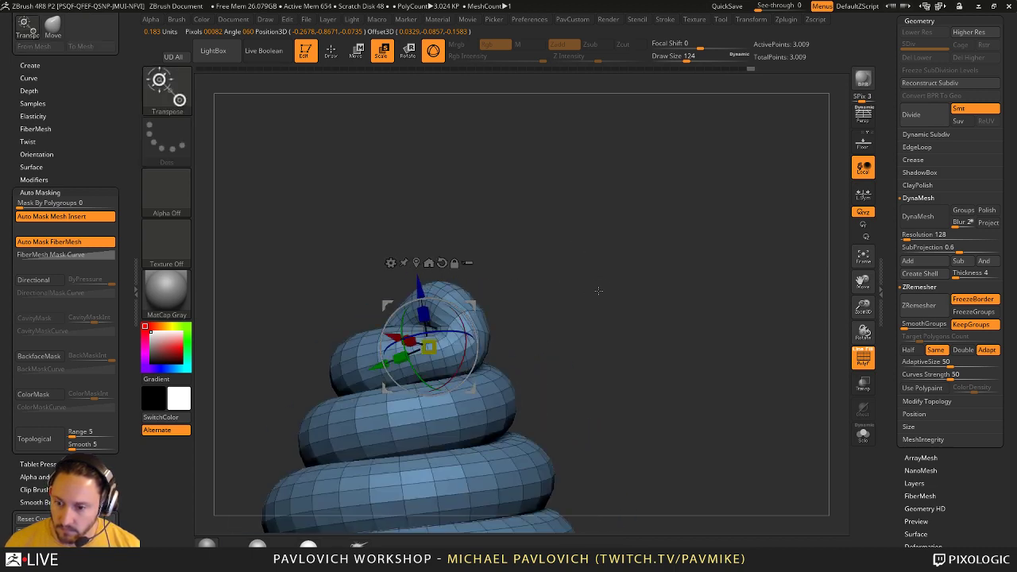
right_click_drag(599, 291, 614, 293, "ctrl")
right_click_drag(615, 293, 636, 219, "alt")
key("q")
mouse_move(636, 217)
left_mouse_down()
mouse_move(611, 269)
mouse_move(647, 273)
left_mouse_up()
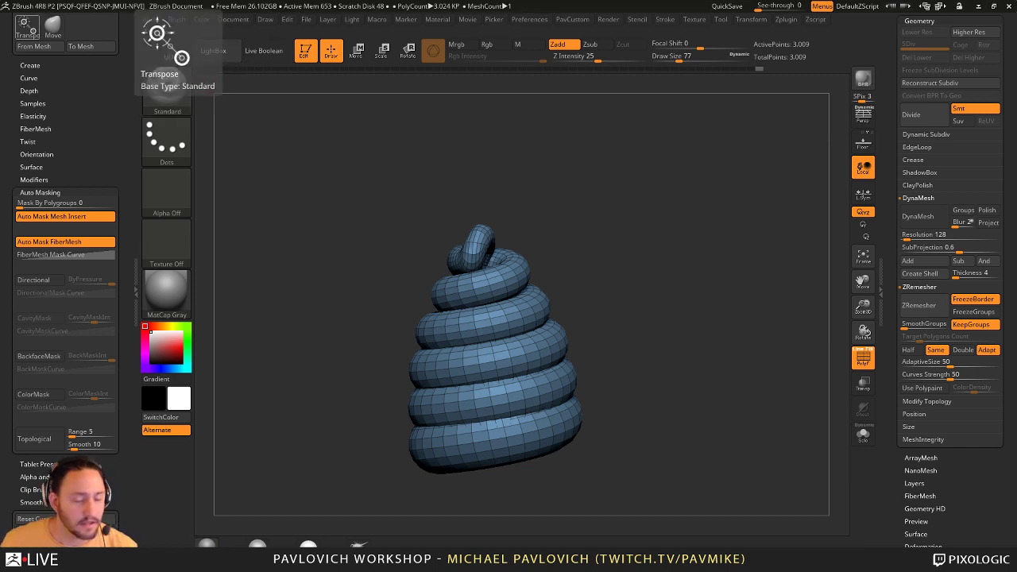
- Collapse the Tool palette's tray beside the canvas and reopen it, repeating this to demonstrate how the tray toggles
left_click_drag(722, 324, 710, 297)
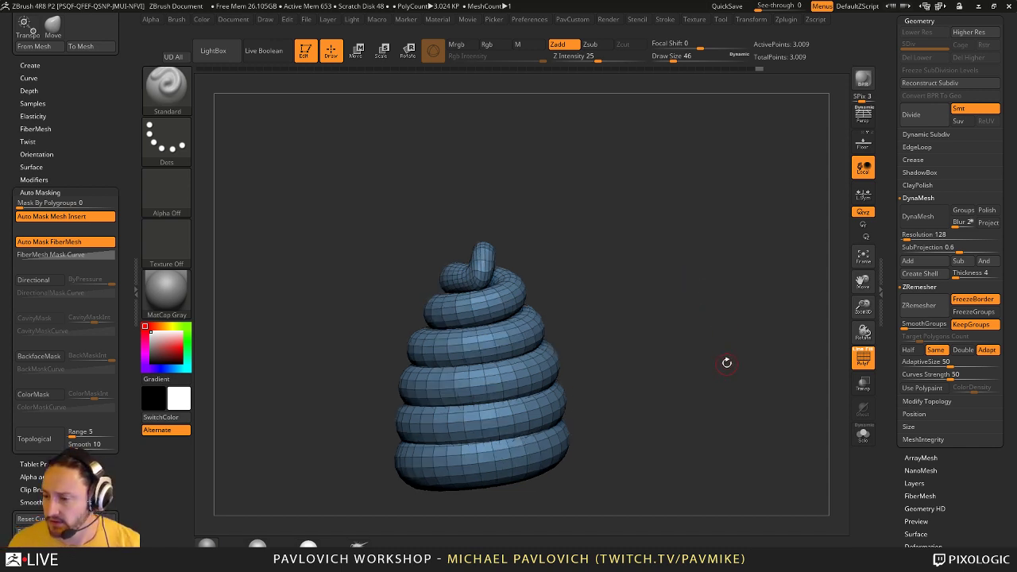
left_click(882, 286)
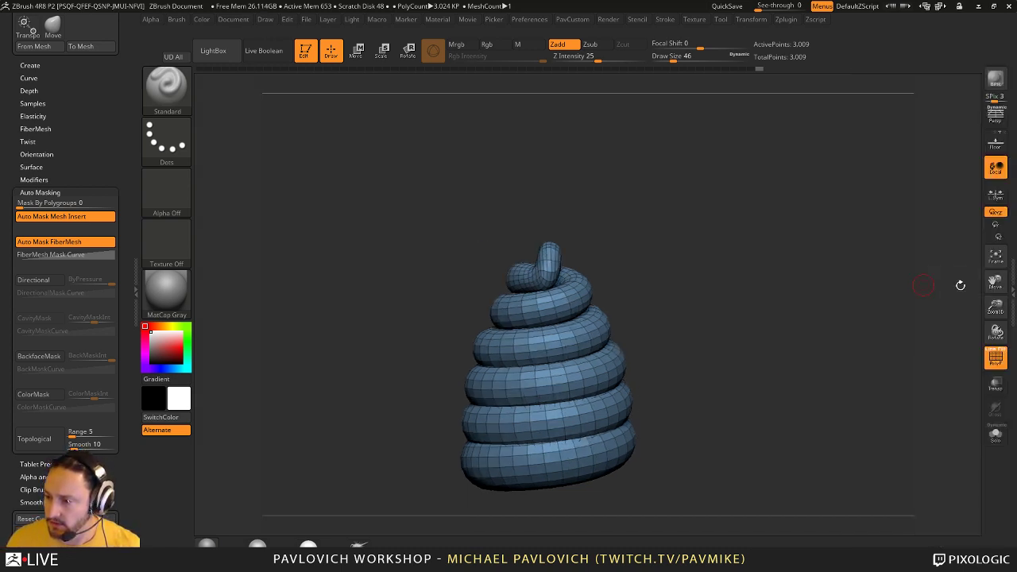
left_click(1006, 276)
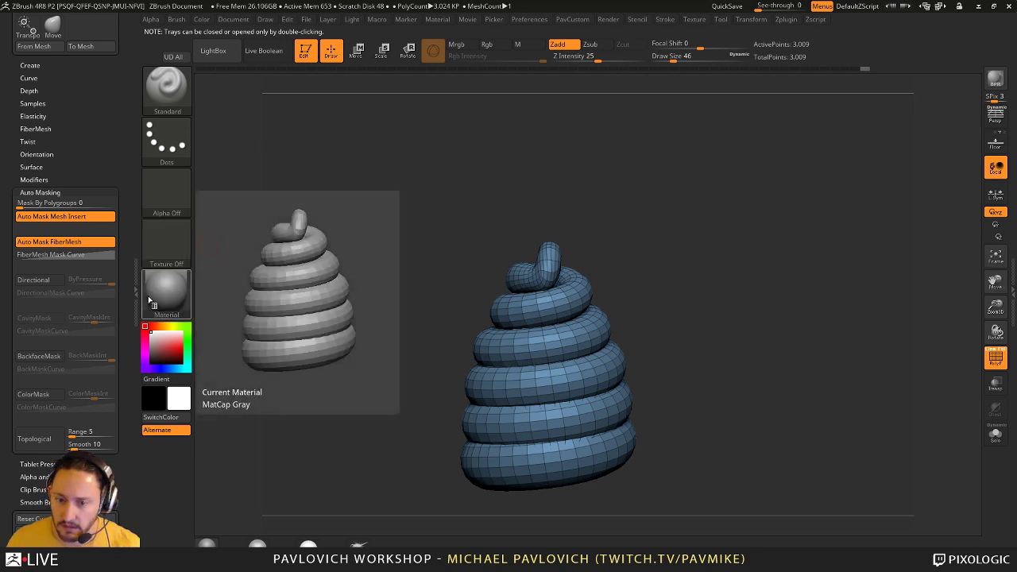
double_click(1012, 272)
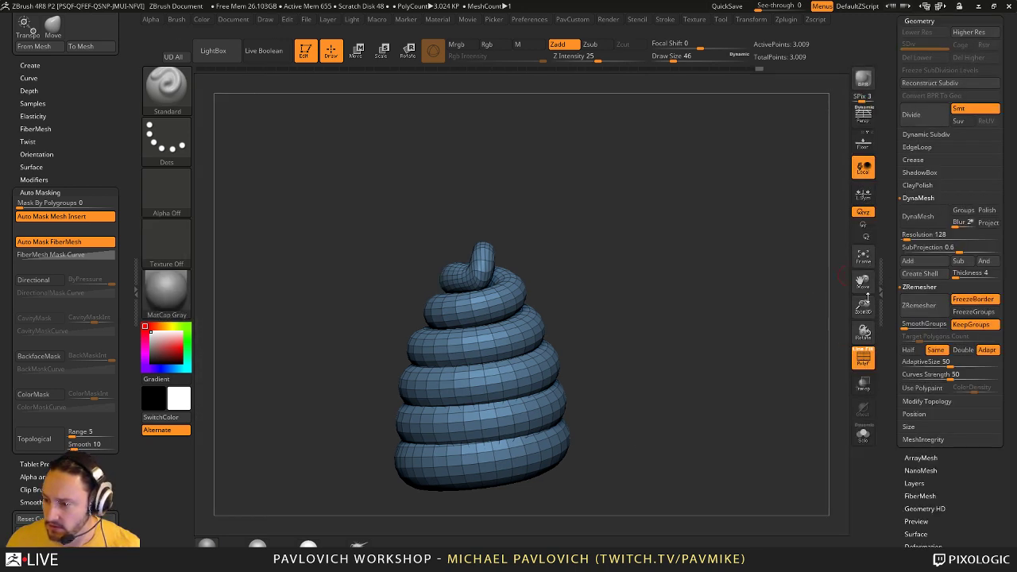
left_click(885, 290)
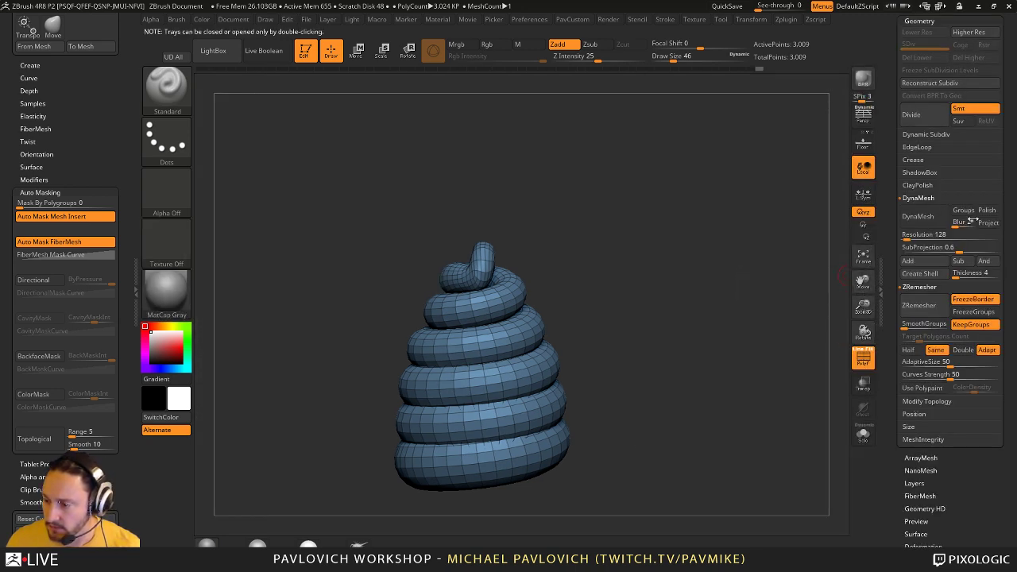
double_click(884, 293)
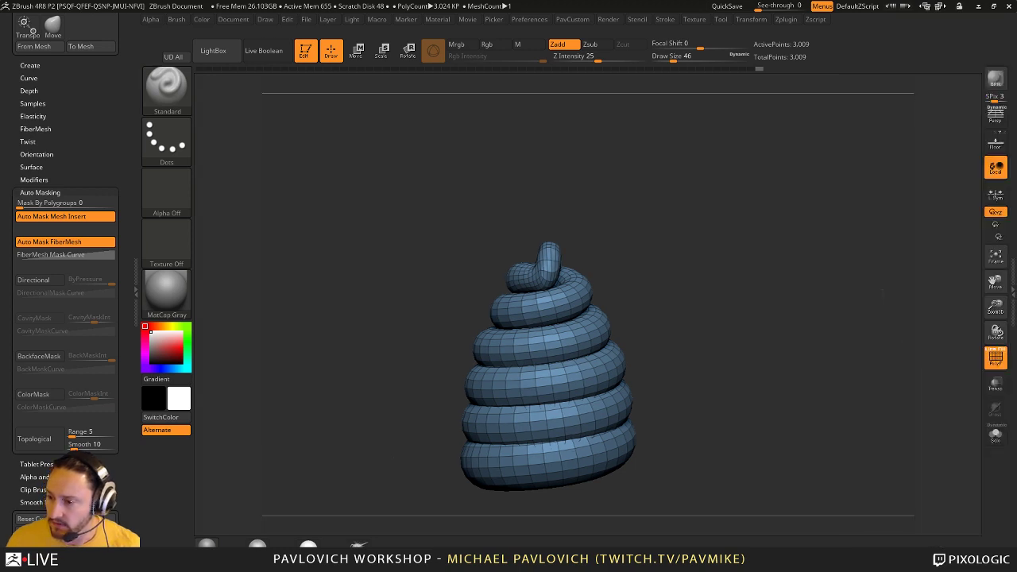
left_click(1009, 282)
double_click(1010, 282)
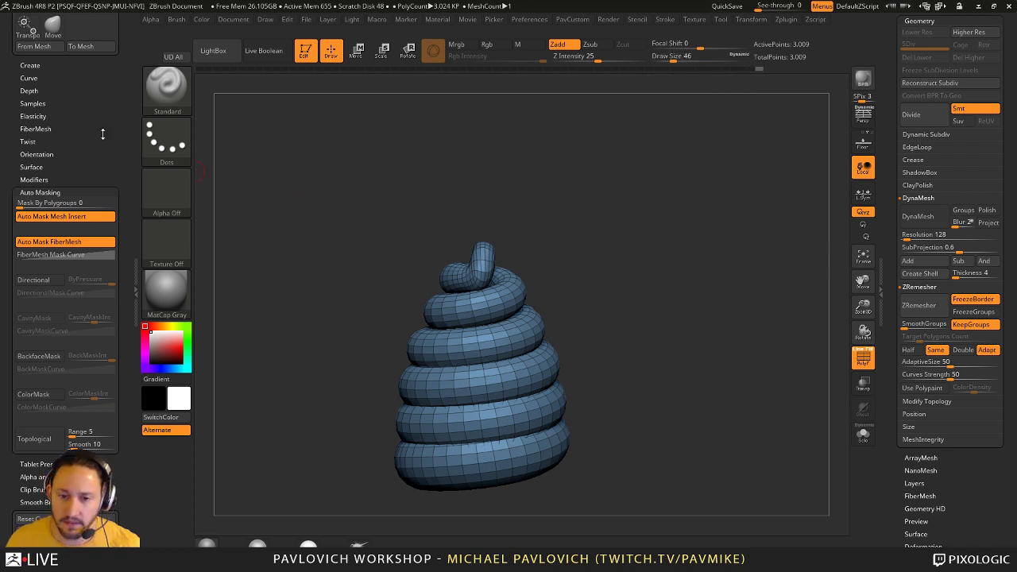
- Switch to the SimpleBrush tool, clear the canvas, and draw a Cube3D in Edit mode
left_click_drag(890, 107, 892, 418)
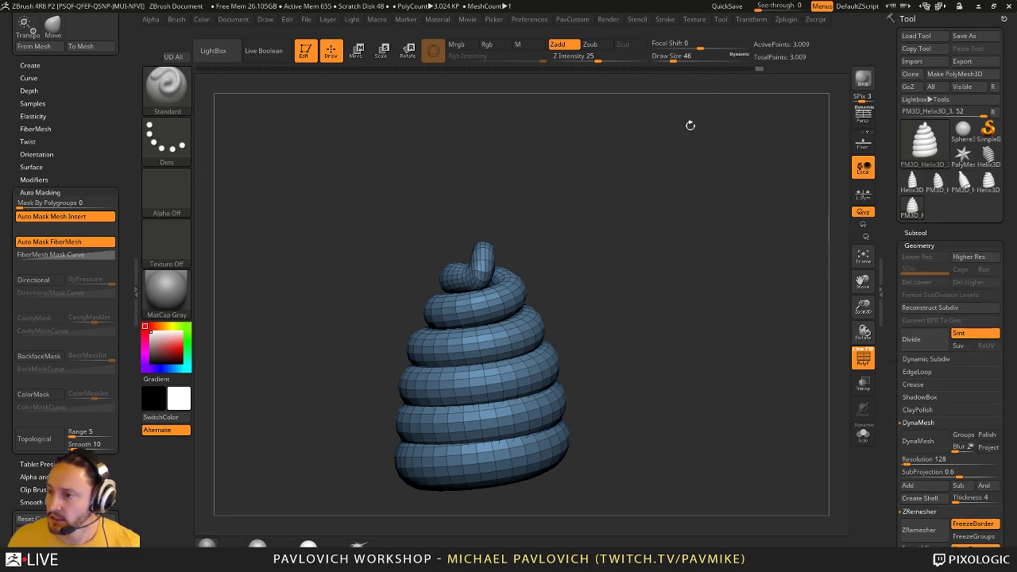
left_click(989, 131)
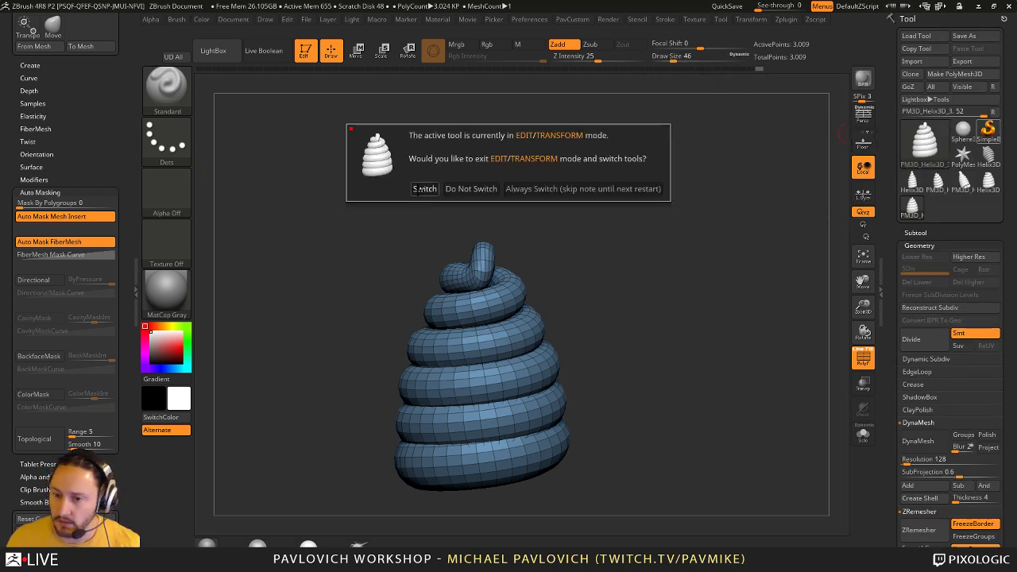
left_click(424, 190)
key("ctrl+n")
left_click(925, 143)
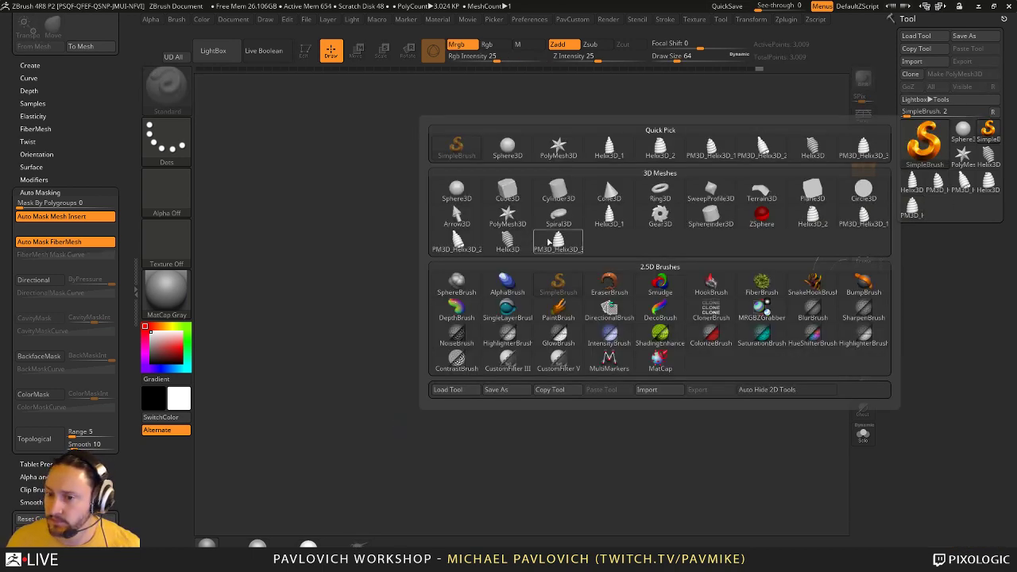
left_click(507, 192)
left_click_drag(479, 345, 521, 422)
left_click(304, 52)
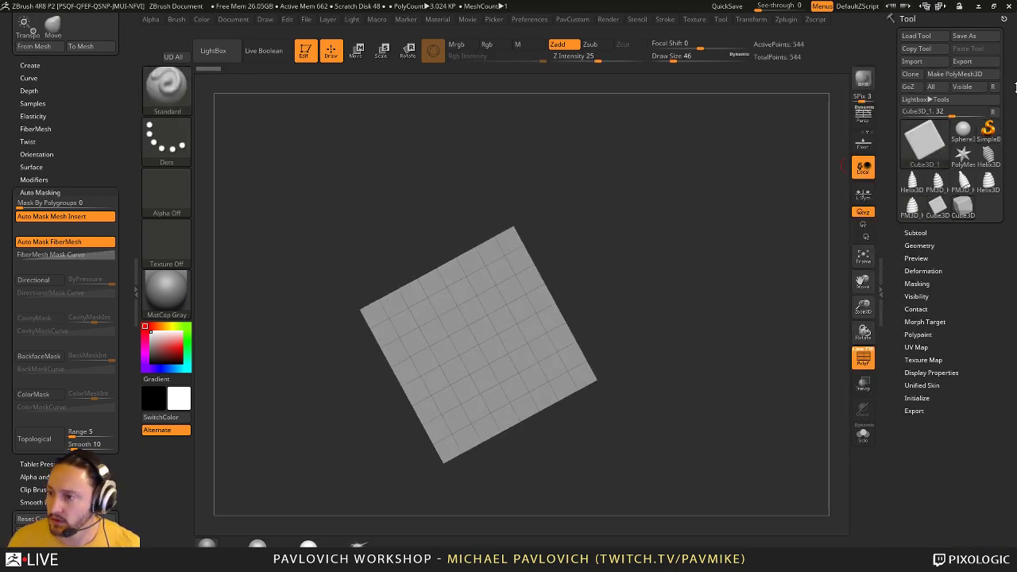
- Convert the cube to a PolyMesh3D and DynaMesh it at resolution 128
left_click(957, 74)
key("2")
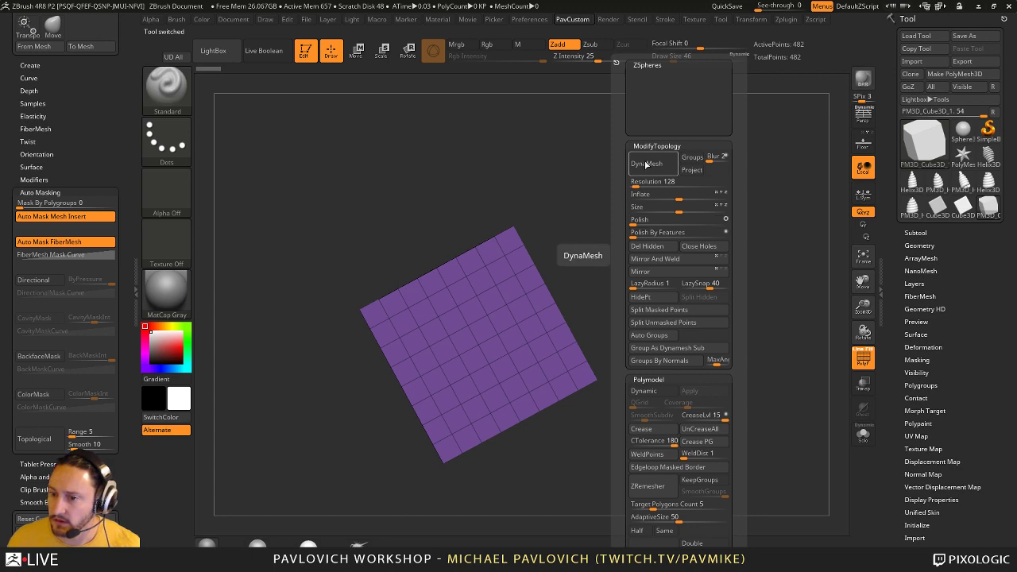
left_click(646, 165)
left_click_drag(630, 193, 674, 226)
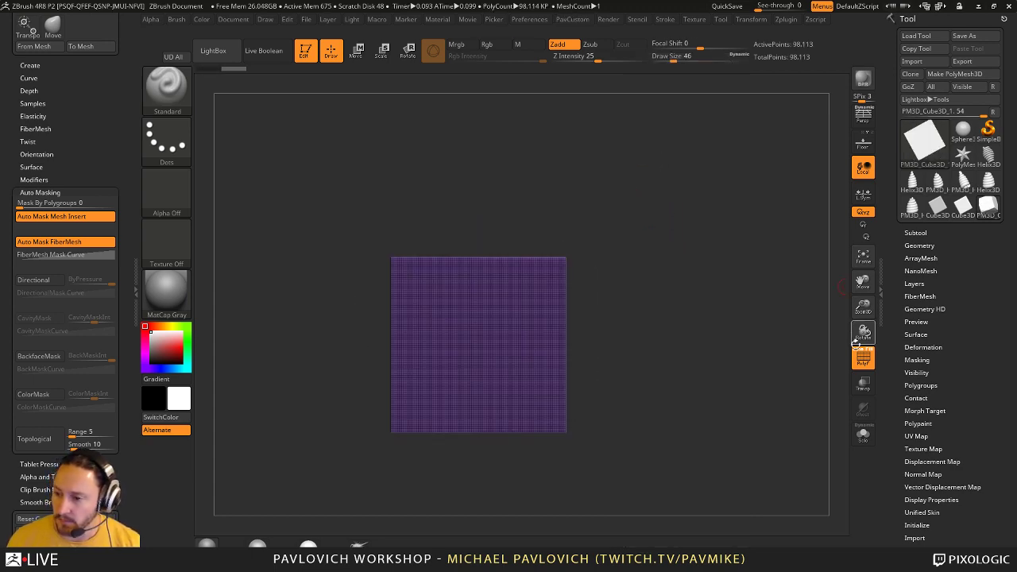
mouse_move(774, 299)
left_mouse_down("alt")
mouse_move(784, 322)
mouse_move(633, 271)
left_mouse_up("alt")
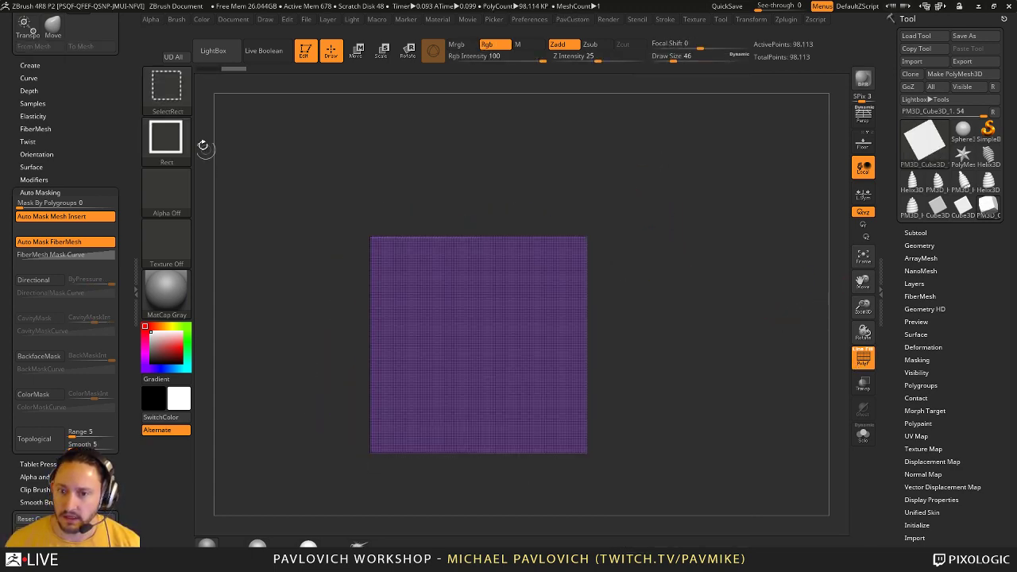
- Cut the cube's upper corners into angled and rounded shapes with the ClipCurve brush, and turn off the polyframe display
key("b")
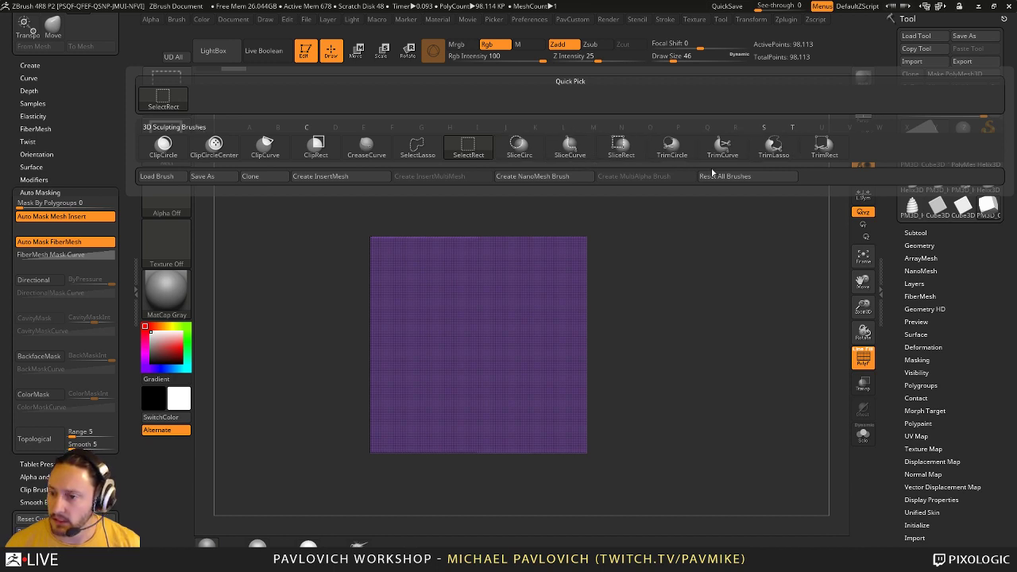
left_click(265, 146)
left_click_drag(493, 221, 602, 391, "ctrl+shift")
left_click_drag(627, 287, 346, 499, "ctrl+shift")
left_click_drag(747, 247, 679, 234)
left_click(863, 359)
left_click_drag(807, 290, 761, 277, "shift")
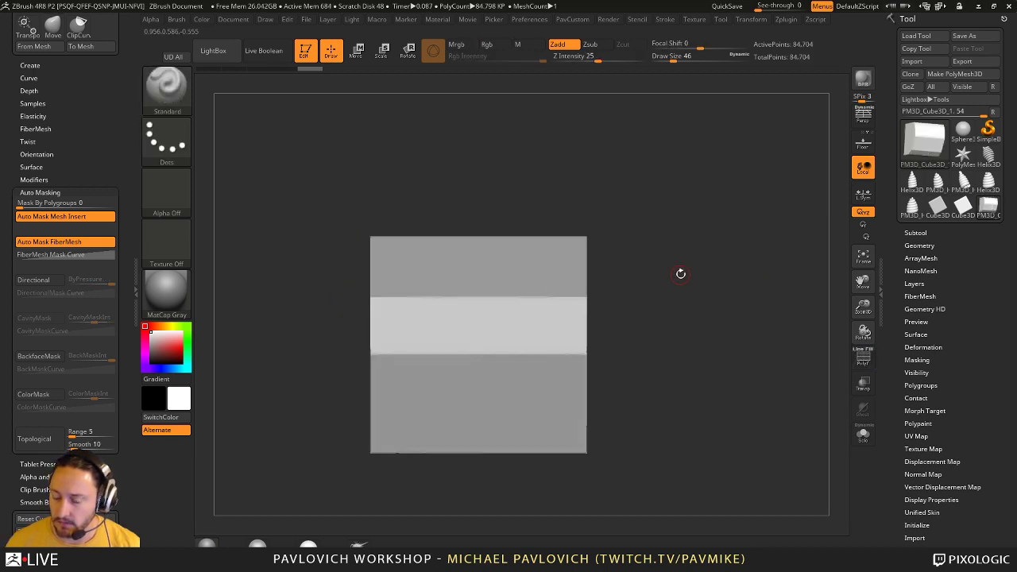
- Set the draw size to 37 and draw a straight horizontal ridge across the cube's upper clipped face with the Standard brush
left_click_drag(681, 275, 703, 287, "alt")
key("s")
left_click(697, 283)
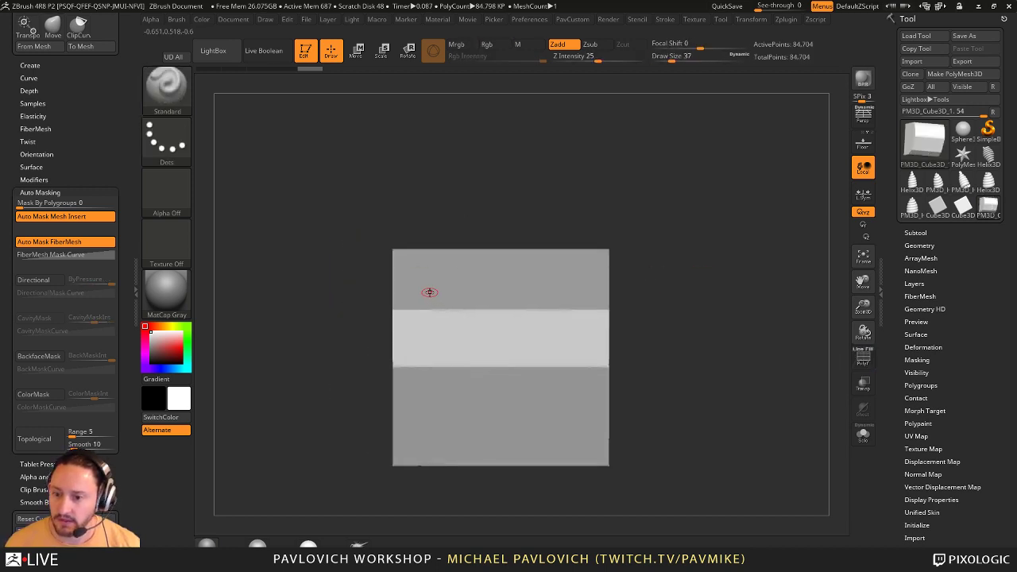
mouse_move(562, 291)
left_mouse_down("ctrl+shift")
mouse_move(549, 278)
mouse_move(585, 302)
mouse_move(568, 277)
mouse_move(576, 292)
left_mouse_up("ctrl+shift")
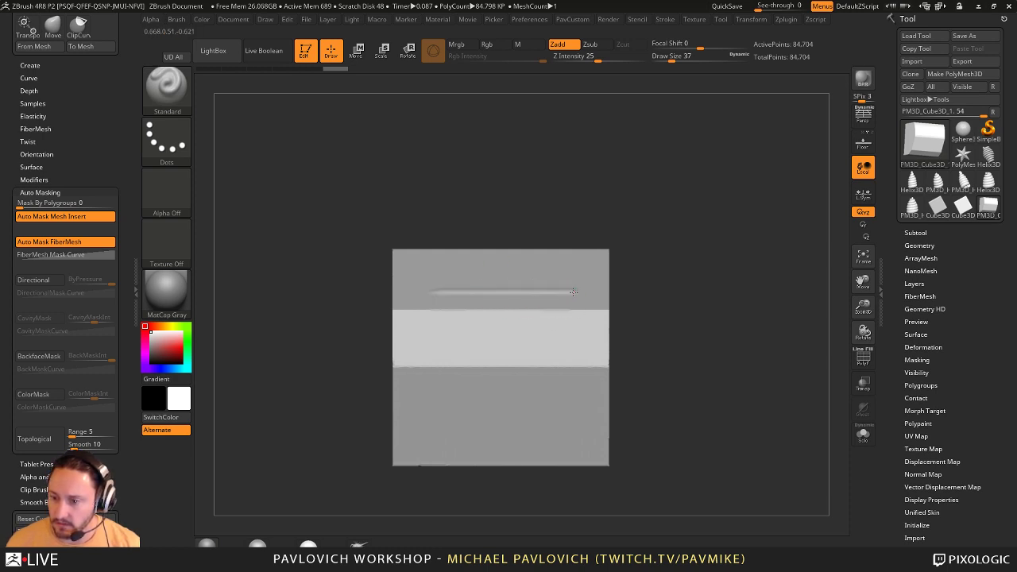
left_click_drag(571, 412, 572, 413)
key("ctrl+z")
left_click_drag(574, 292, 575, 297)
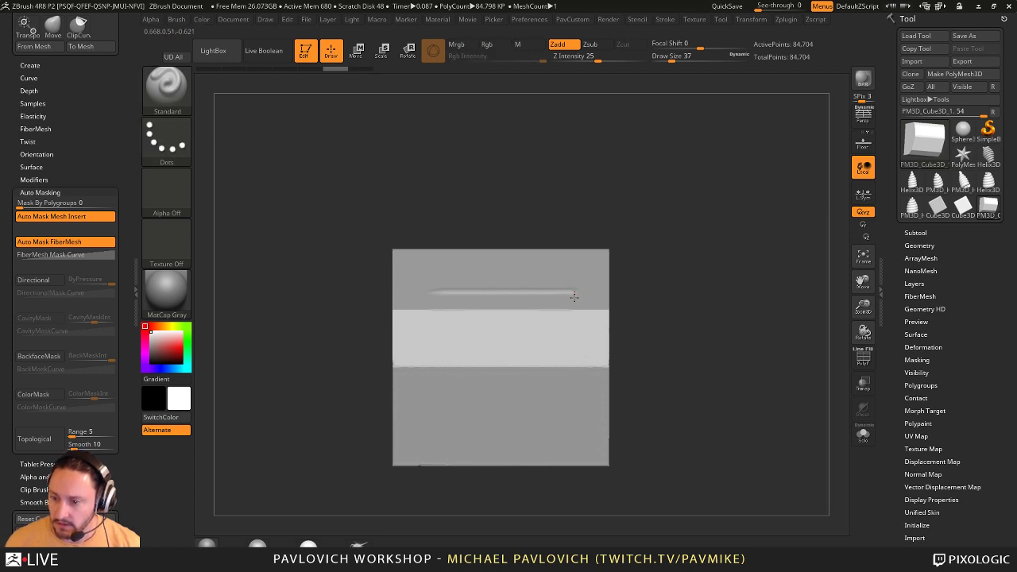
mouse_move(574, 409)
left_mouse_down("ctrl+shift")
mouse_move(504, 432)
mouse_move(470, 422)
mouse_move(467, 406)
left_mouse_up("ctrl+shift")
mouse_move(636, 374)
left_mouse_down()
mouse_move(743, 323)
mouse_move(768, 249)
mouse_move(619, 219)
left_mouse_up()
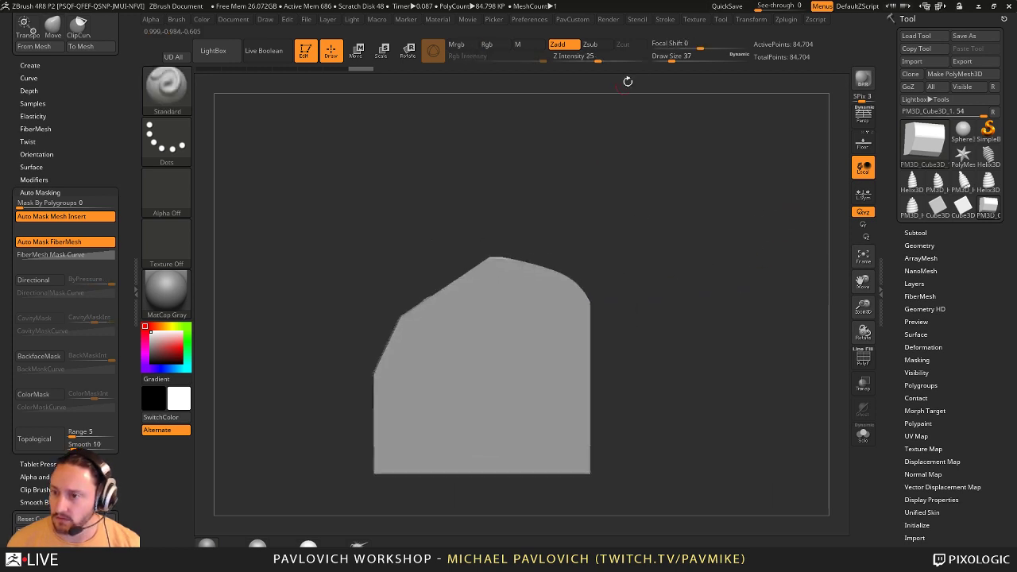
- Try a straight vertical Standard brush stroke on the flat side face at draw size 33, and undo it
left_click(671, 22)
left_click(692, 167)
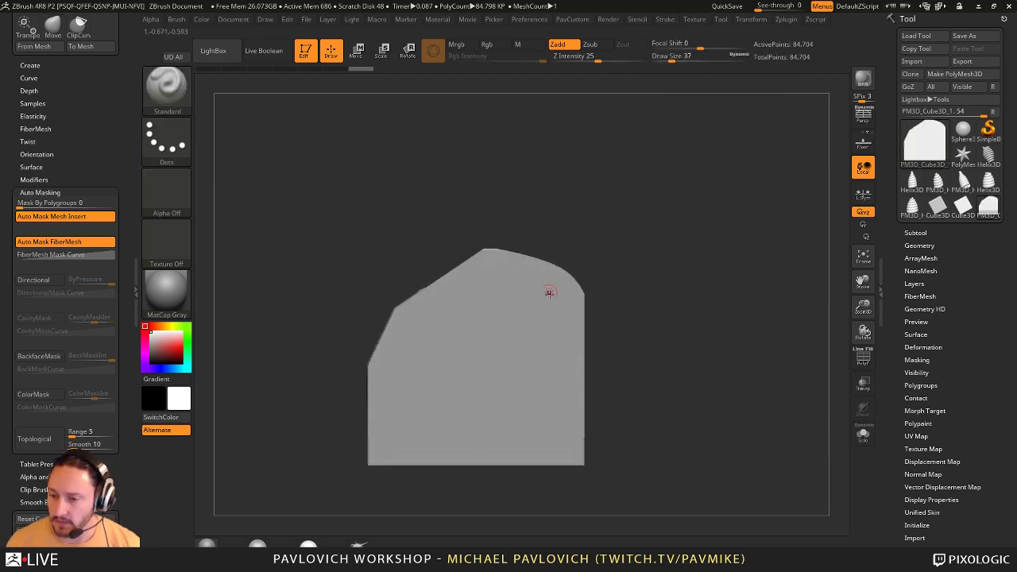
key("bracketleft")
key("bracketleft")
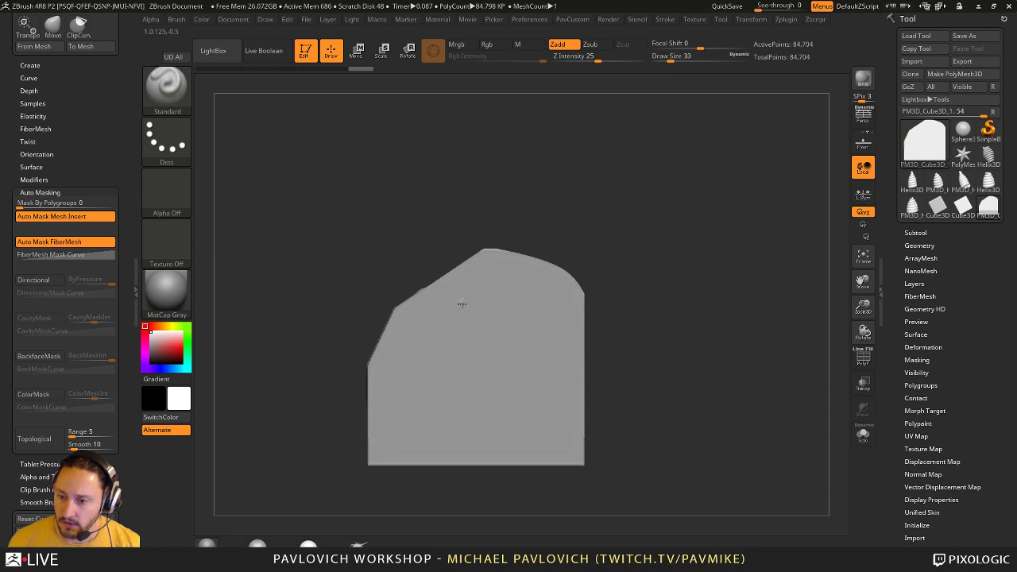
left_click_drag(457, 425, 462, 304)
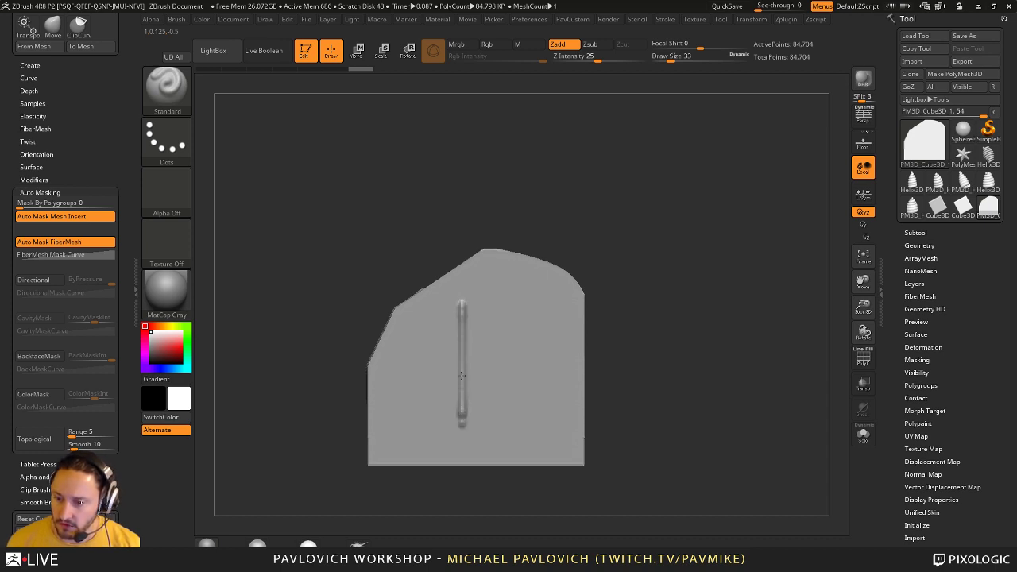
key("ctrl+z")
- Set the draw size to 49 and draw a straight vertical Standard brush ridge down the flat side face, retracing it to build it up
key("bracketright")
key("bracketright")
key("bracketright")
key("bracketright")
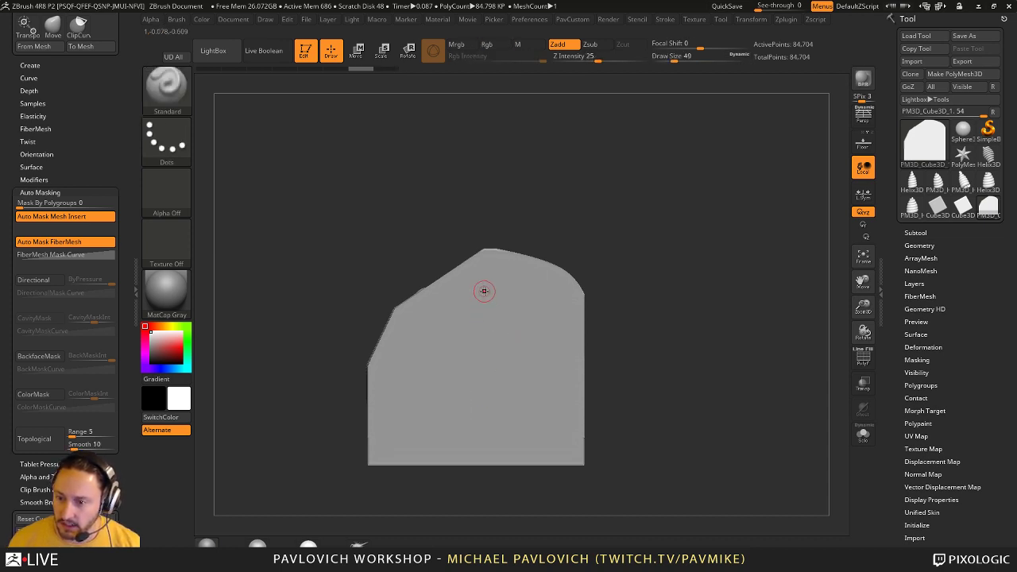
left_click_drag(484, 400, 484, 325)
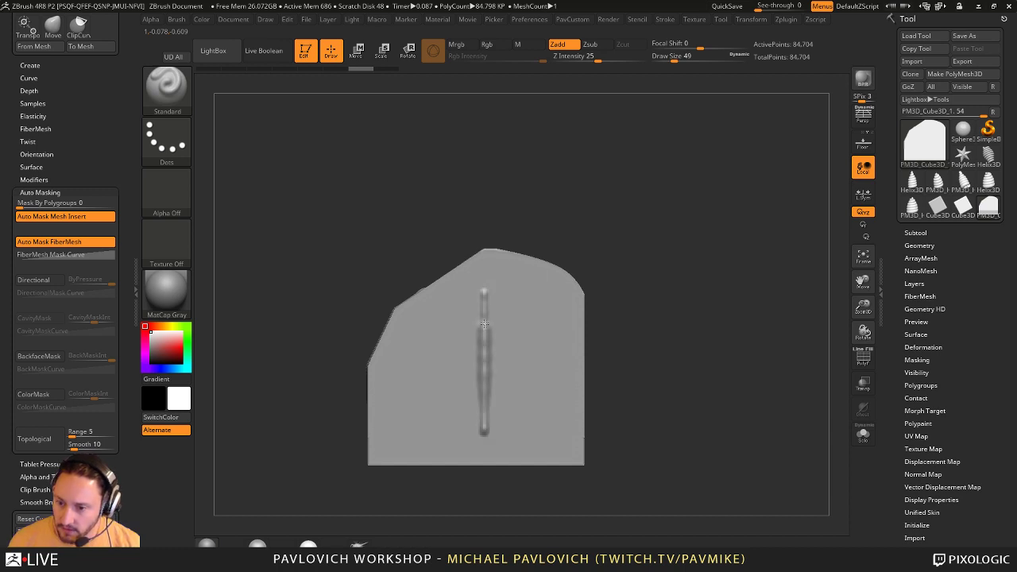
left_click_drag(482, 380, 484, 427)
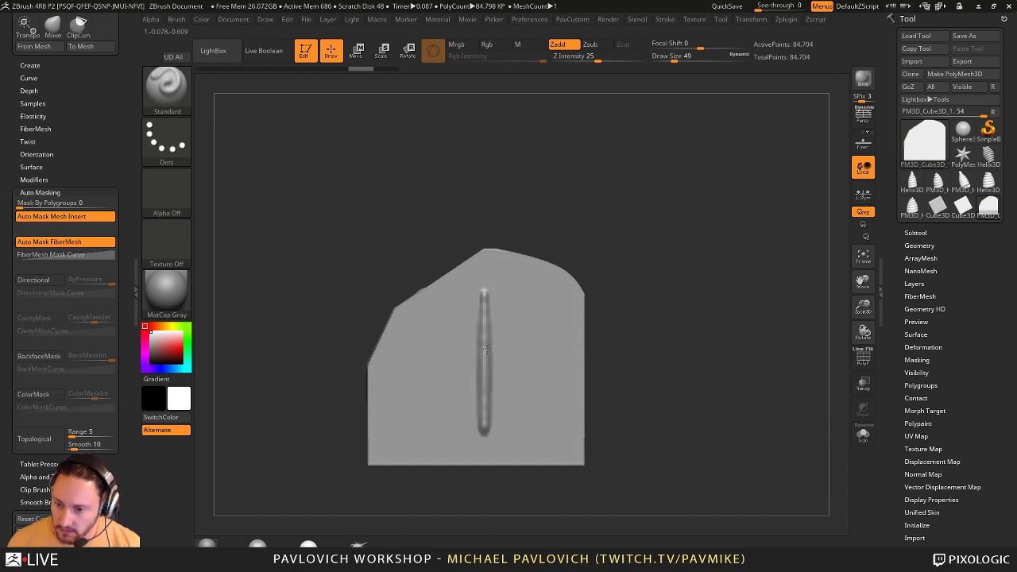
- Lay a classic transpose line diagonally from the ridge's lower end and align the view so that line is horizontal
mouse_move(652, 278)
left_mouse_down()
mouse_move(628, 293)
mouse_move(504, 246)
mouse_move(660, 316)
mouse_move(584, 311)
mouse_move(622, 263)
left_mouse_up()
key("w")
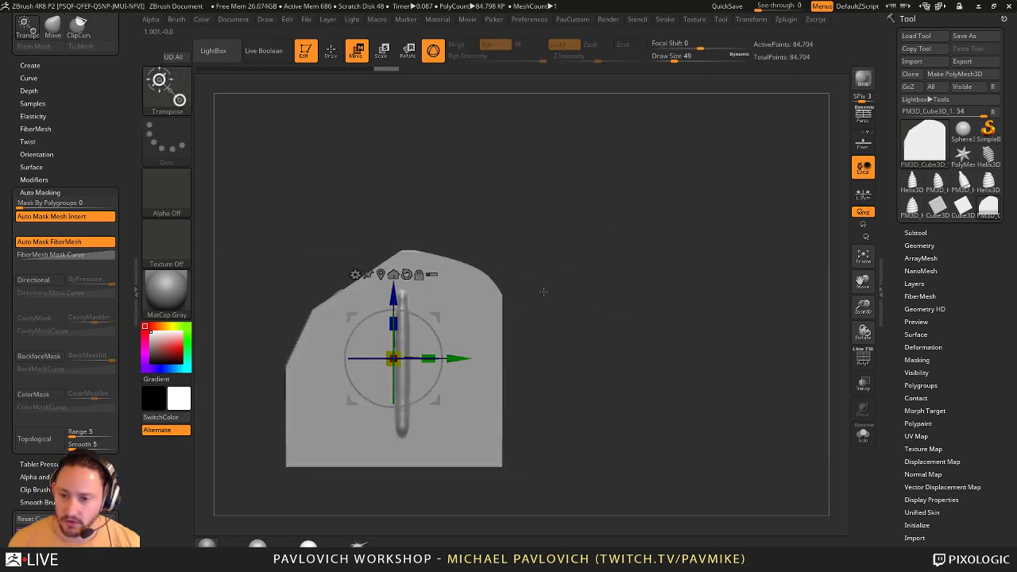
left_click(433, 50)
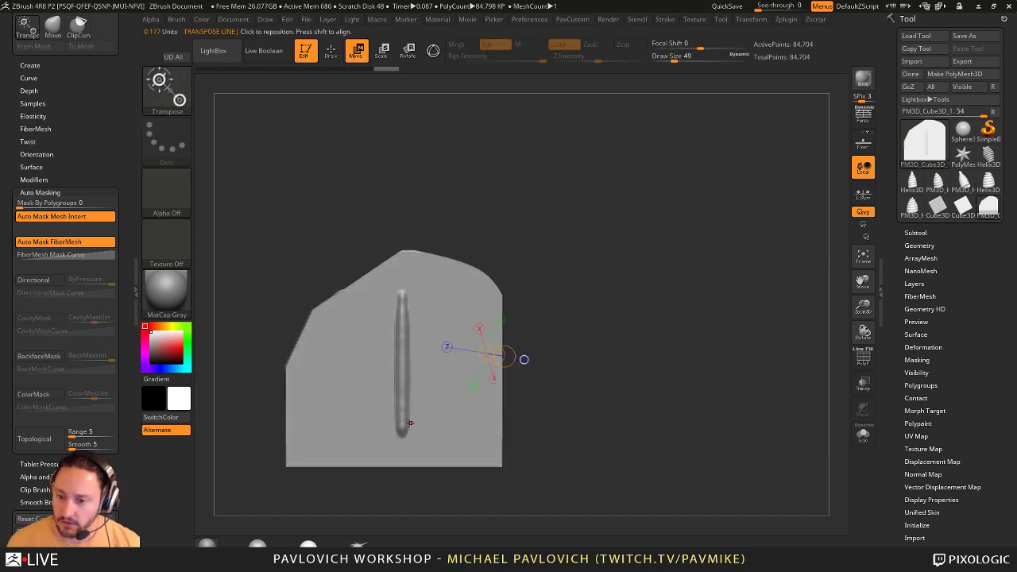
left_click_drag(402, 445, 493, 305)
left_click(498, 301, "shift")
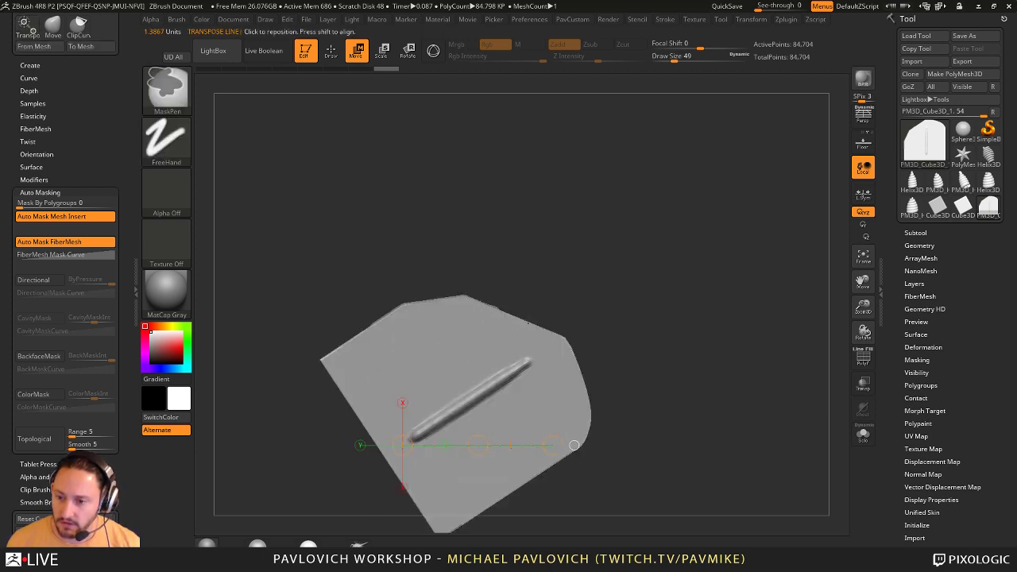
- Draw a straight horizontal Standard brush ridge from the first ridge's lower end, forming a V on the rotated side face
key("q")
left_click_drag(646, 399, 625, 270, "alt")
left_click_drag(393, 313, 542, 313)
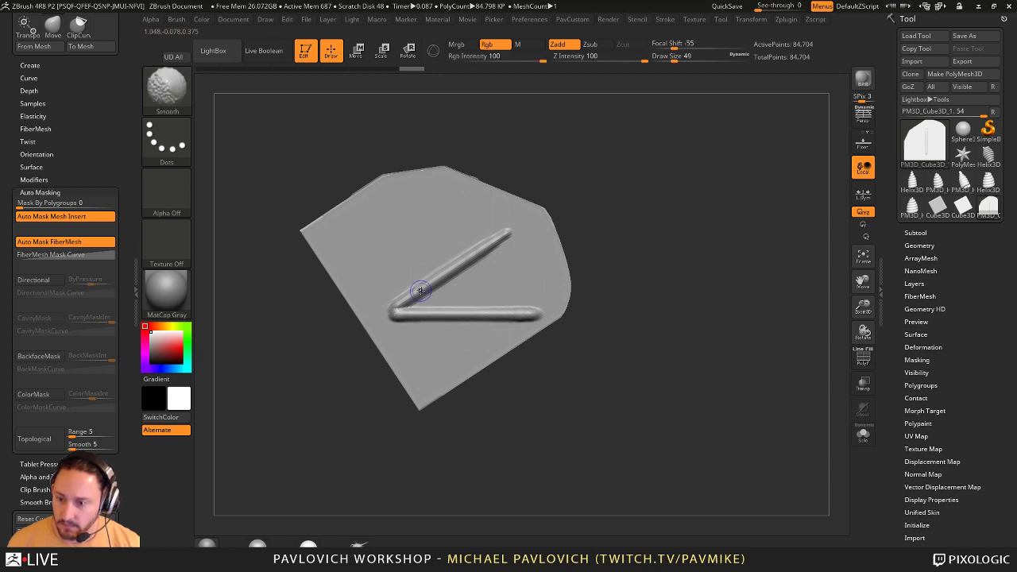
- Face the clipped front squarely and draw a straight vertical ridge across all three facets near the cube's outer edge
left_click_drag(702, 292, 691, 340)
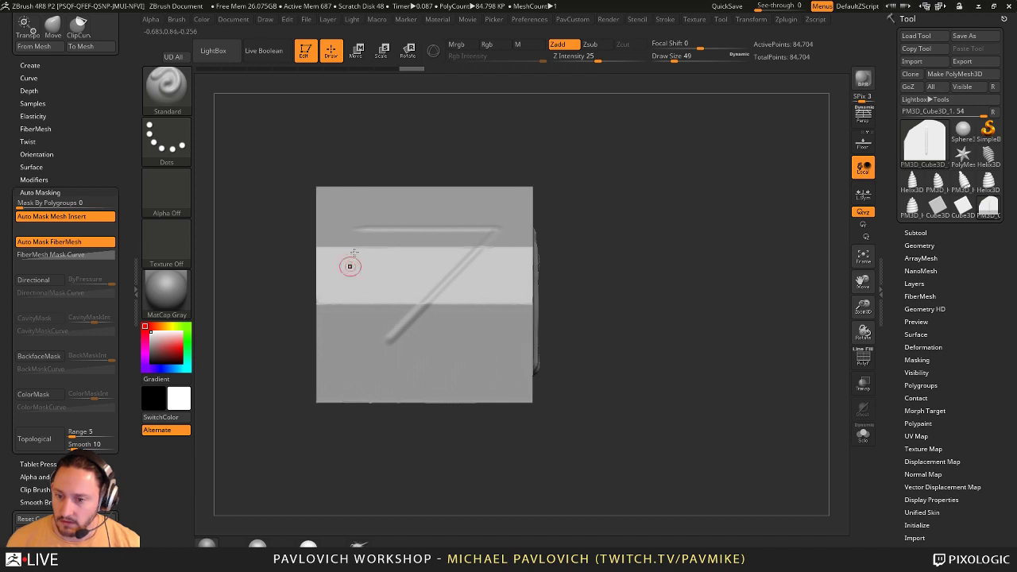
left_click_drag(343, 176, 404, 258)
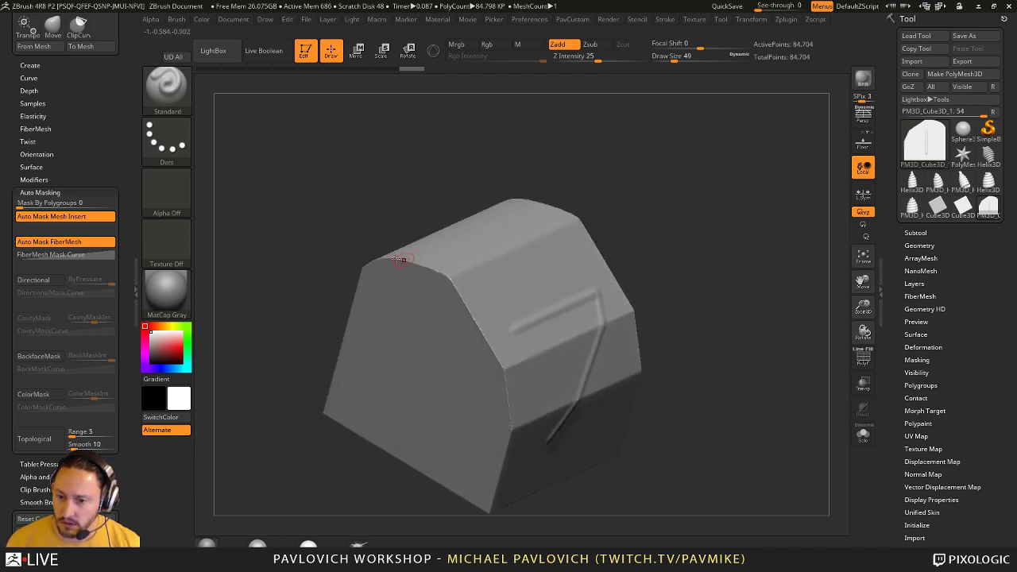
left_click_drag(628, 308, 585, 207, "shift")
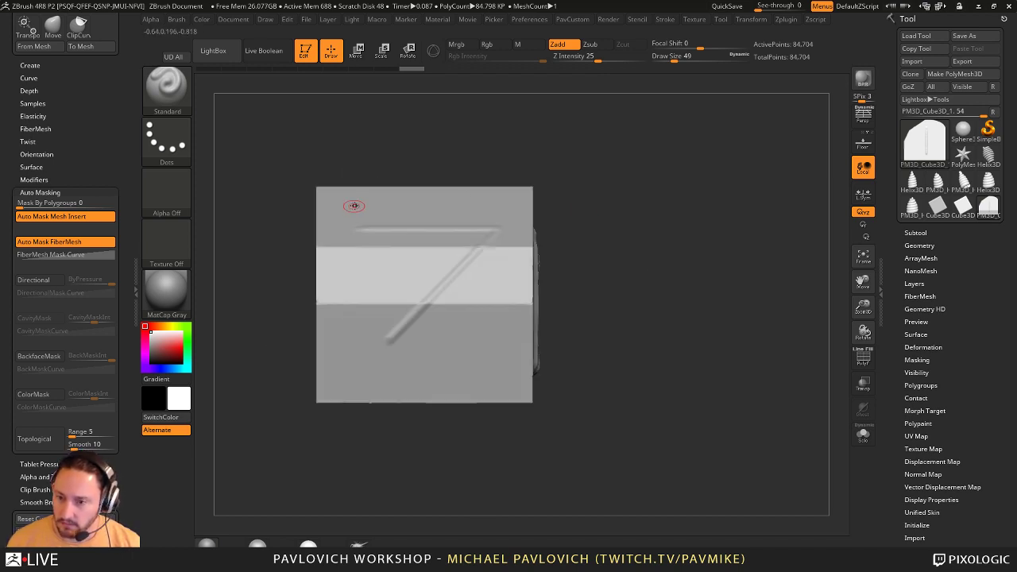
mouse_move(334, 223)
left_mouse_down()
mouse_move(334, 383)
mouse_move(336, 201)
left_mouse_up()
mouse_move(335, 276)
left_mouse_down()
mouse_move(333, 375)
mouse_move(335, 365)
left_mouse_up()
- Try a straight Standard brush stroke on the lowest front facet with the view aligned to a diagonal transpose line, and undo it
left_click_drag(722, 289, 706, 299, "alt")
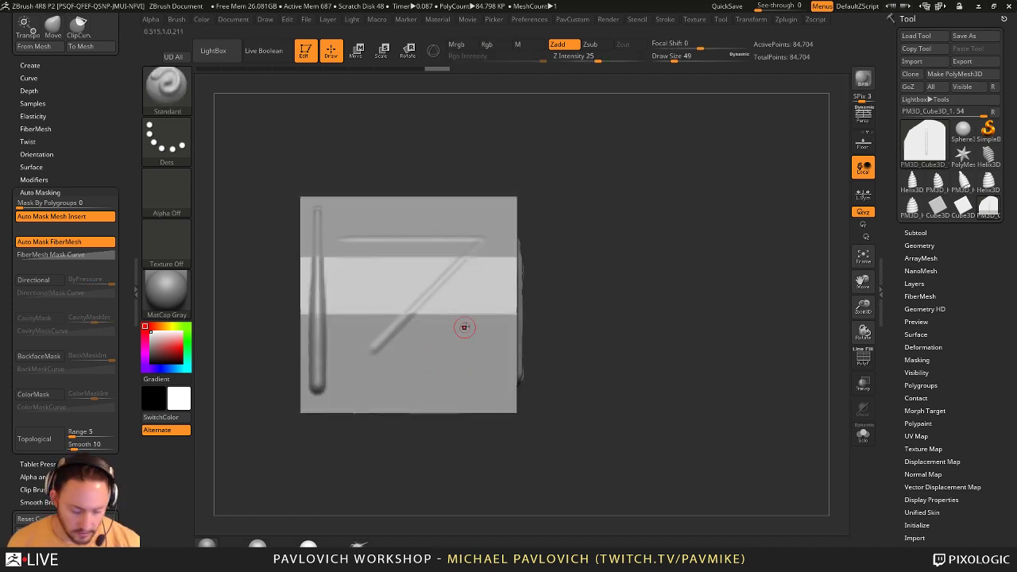
key("w")
left_click_drag(379, 387, 466, 340)
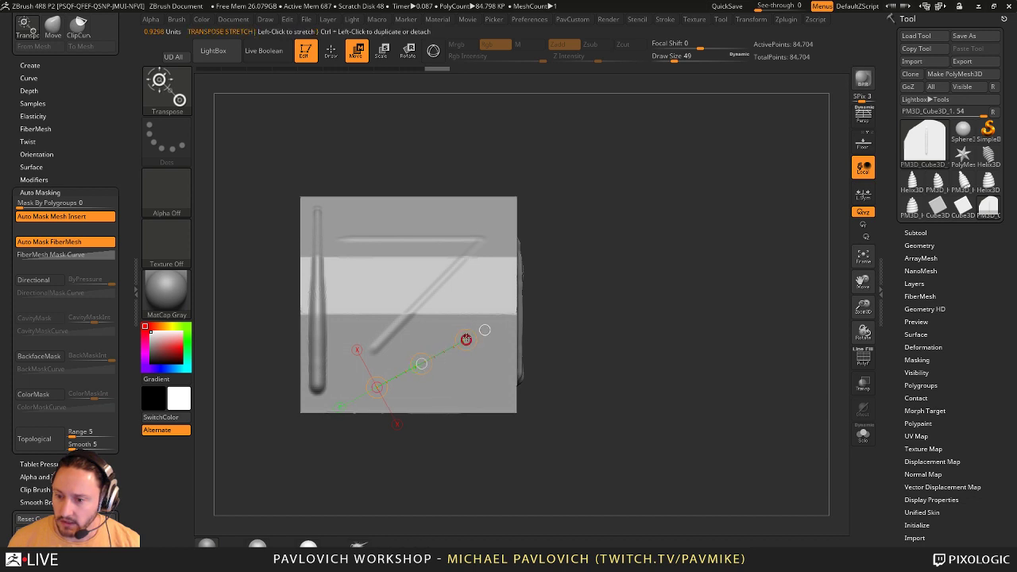
left_click(484, 329)
key("q")
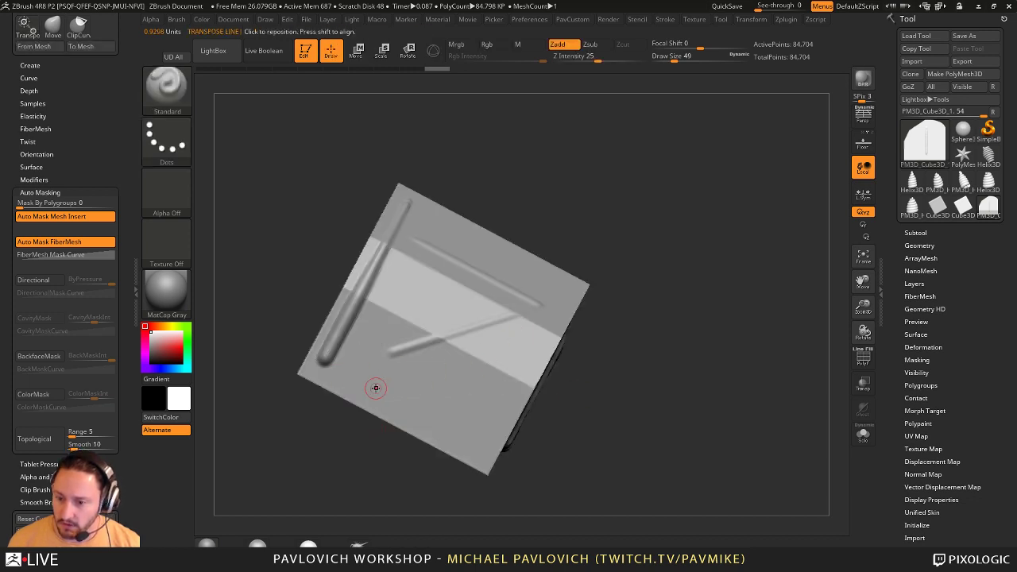
left_click_drag(372, 387, 496, 388)
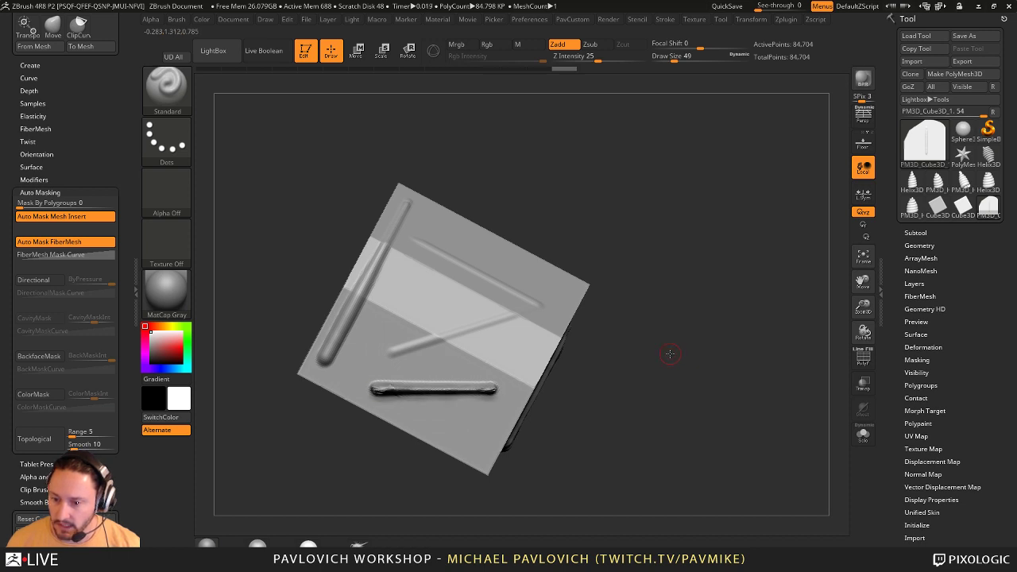
mouse_move(672, 354)
left_mouse_down()
mouse_move(688, 330)
mouse_move(686, 352)
mouse_move(352, 345)
mouse_move(495, 348)
left_mouse_up()
key("ctrl")
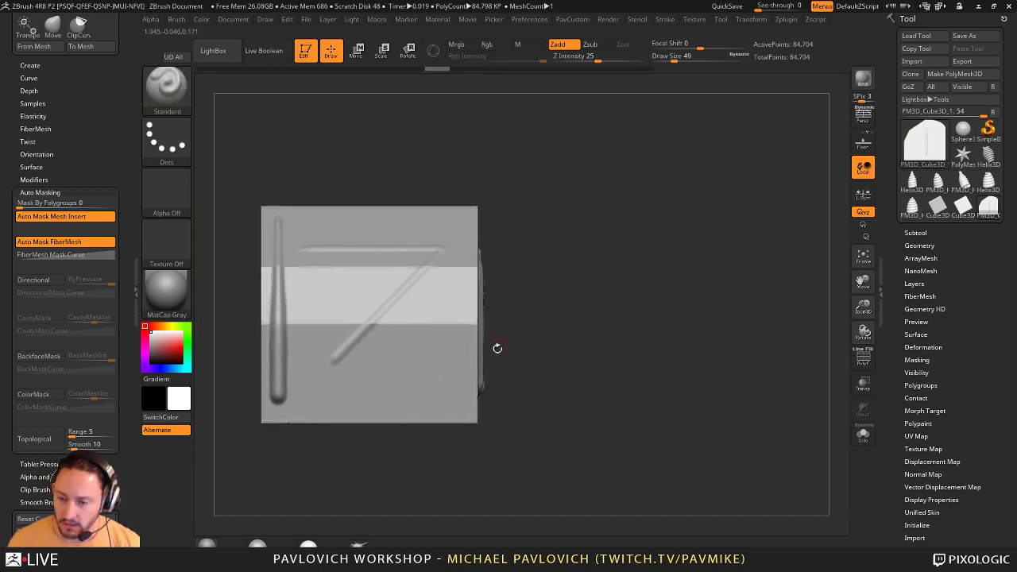
- Try a straight diagonal Standard brush stroke on the lowest front facet, and undo it
left_click_drag(372, 399, 434, 342)
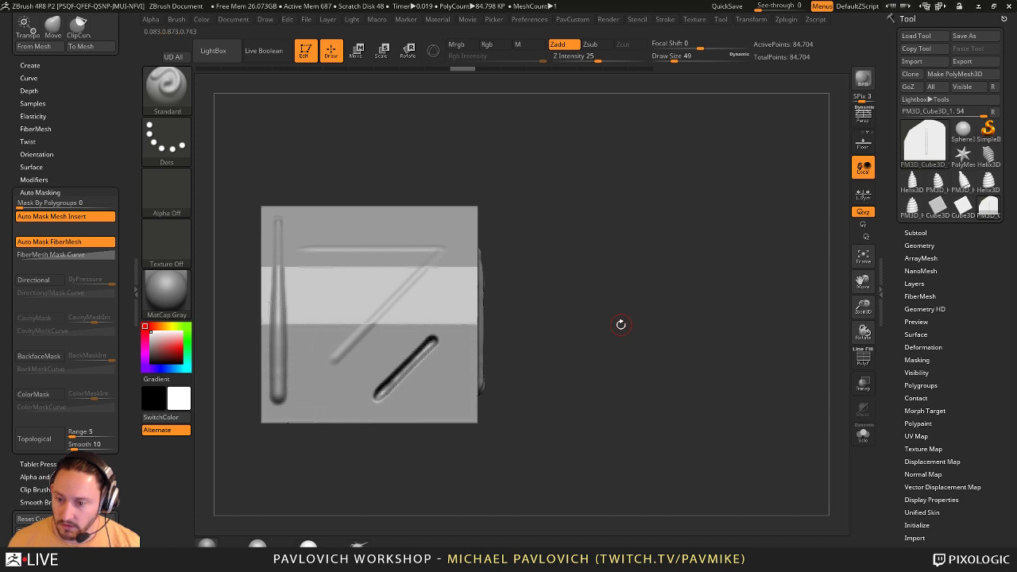
left_click_drag(624, 332, 614, 337)
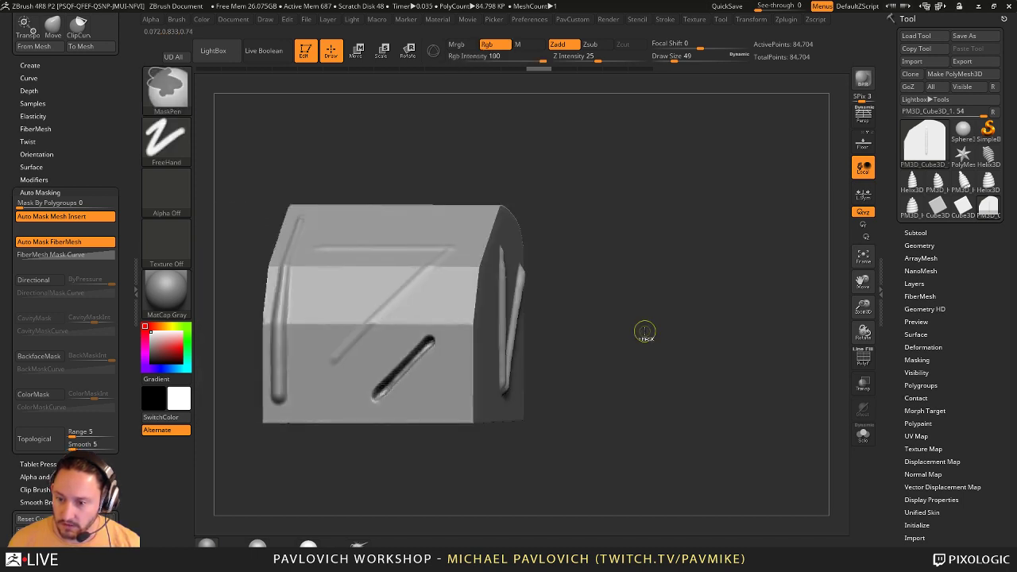
key("ctrl+z")
left_click_drag(670, 316, 691, 297)
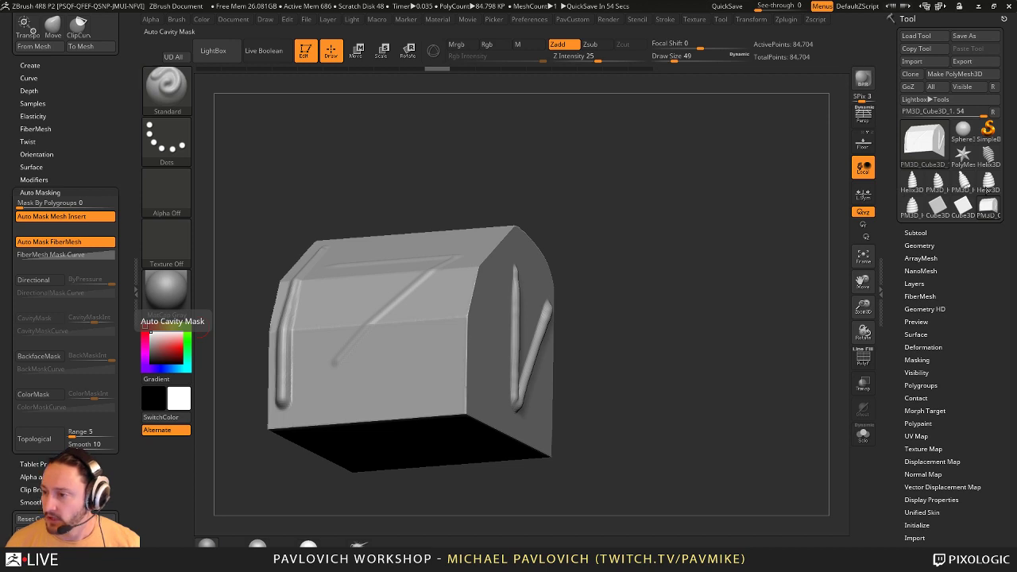
- Switch to the PM3D_Helix3D_3 coil, leave edit mode and clear the canvas, with the draw size set to 22
left_click(914, 208)
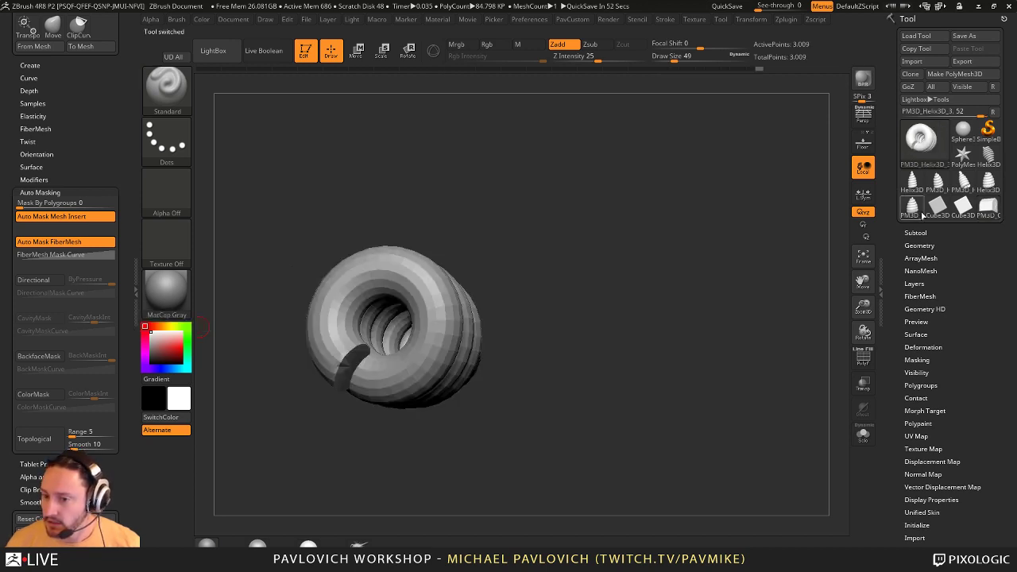
left_click_drag(795, 334, 771, 231)
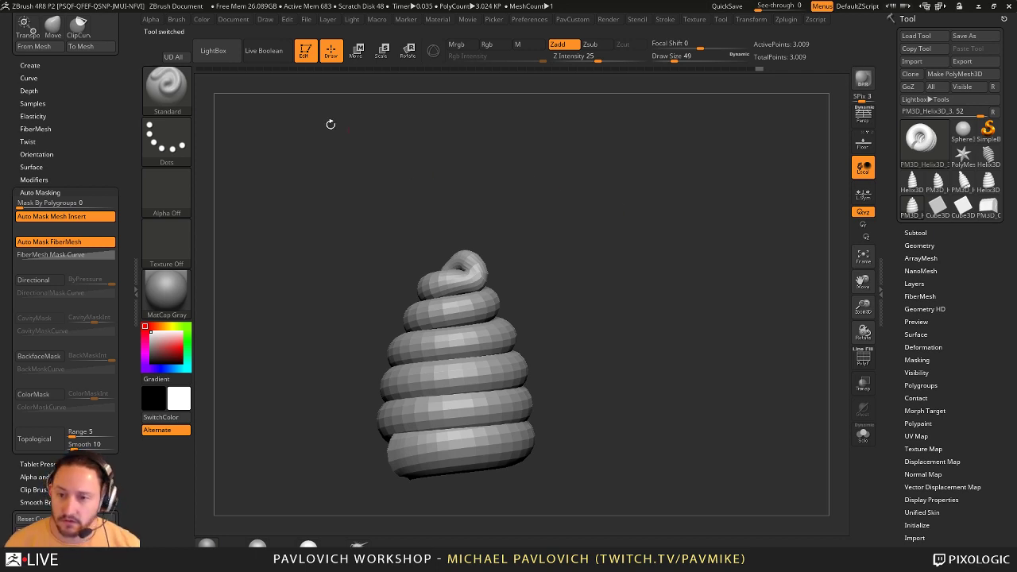
key("t")
key("ctrl+n")
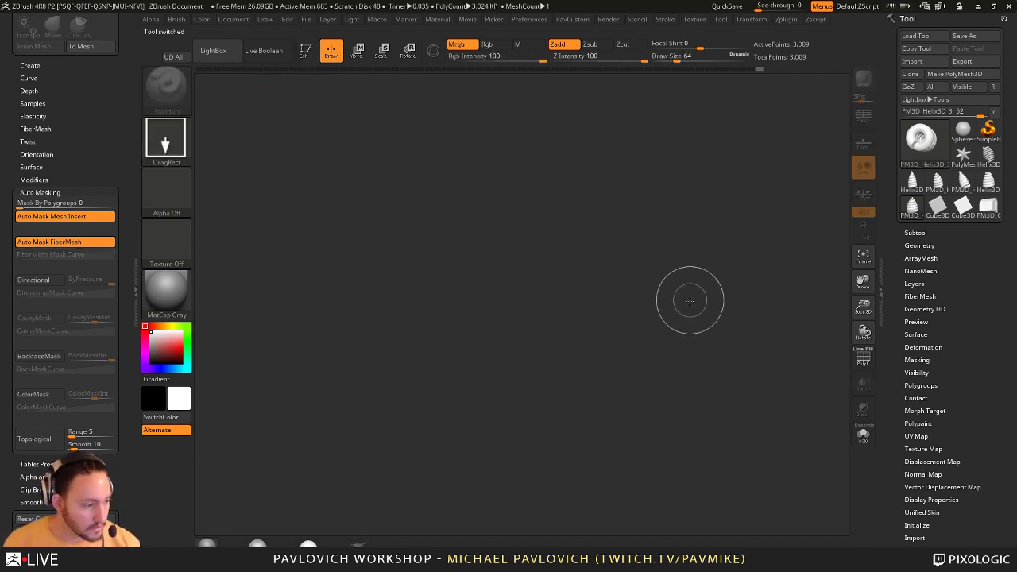
key("s")
left_click_drag(690, 298, 682, 297)
key("s")
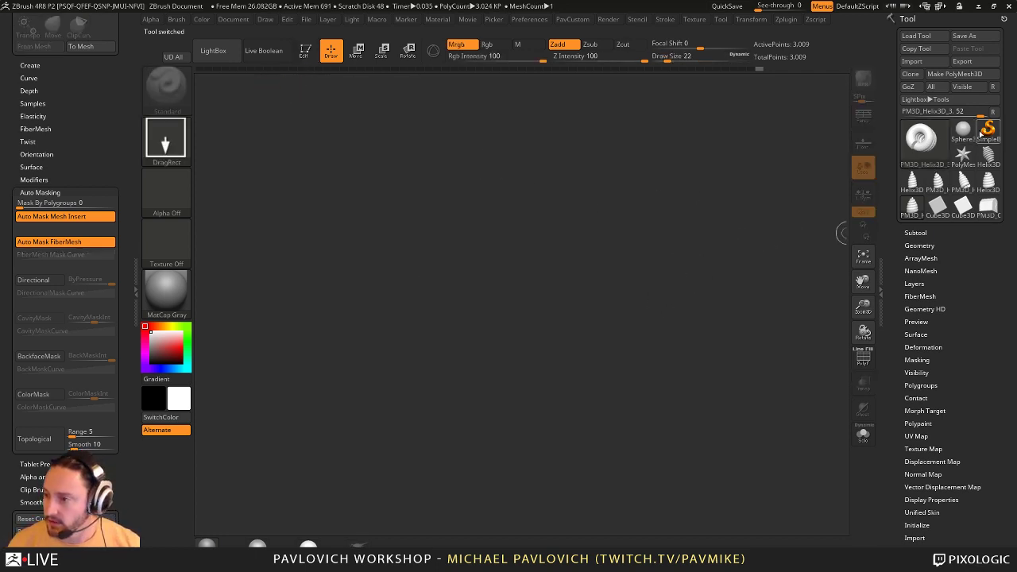
- Place a Cylinder3D primitive on the empty canvas in edit mode and show its polyframe
left_click(988, 128)
left_click(922, 141)
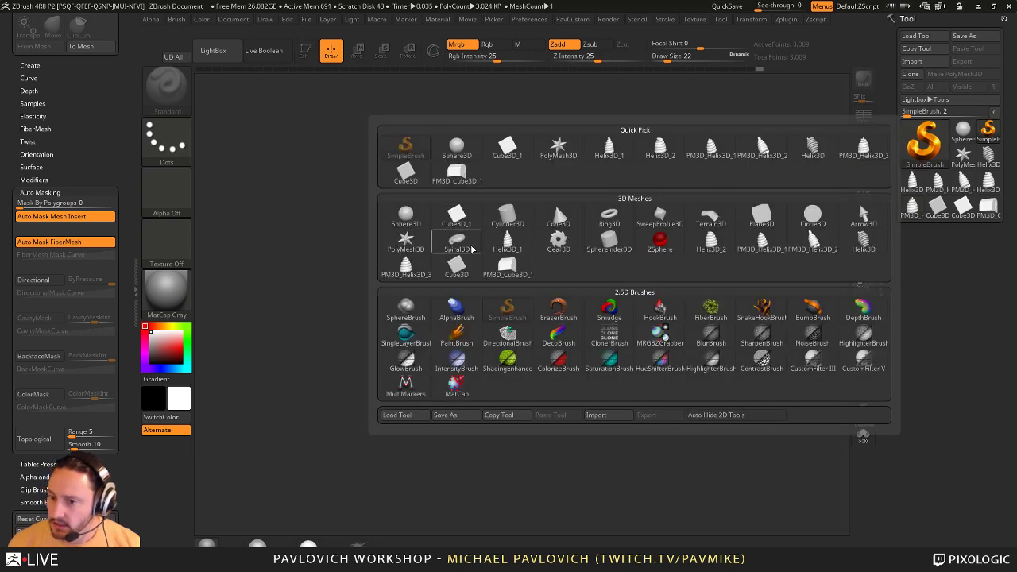
mouse_move(614, 250)
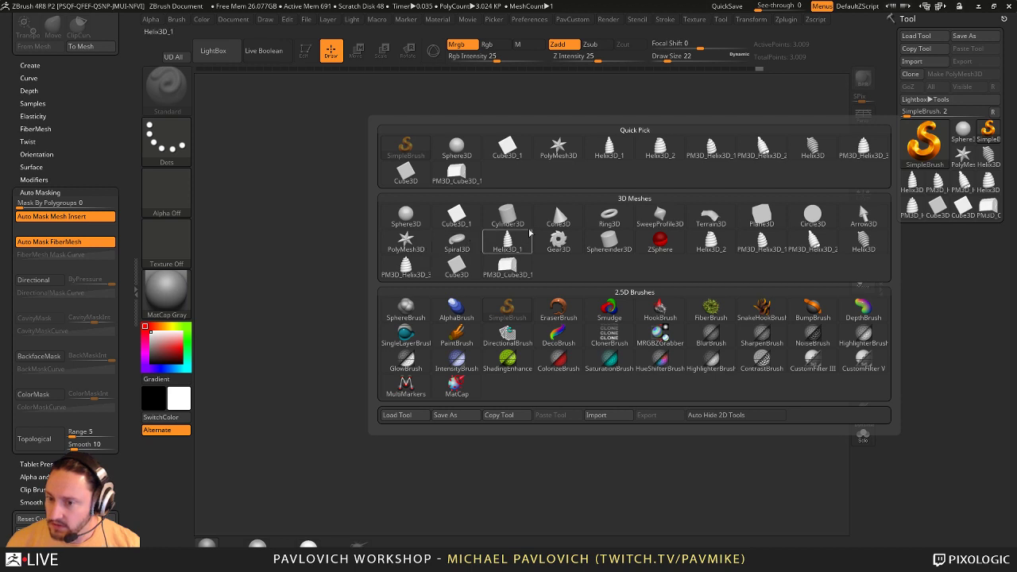
mouse_move(567, 228)
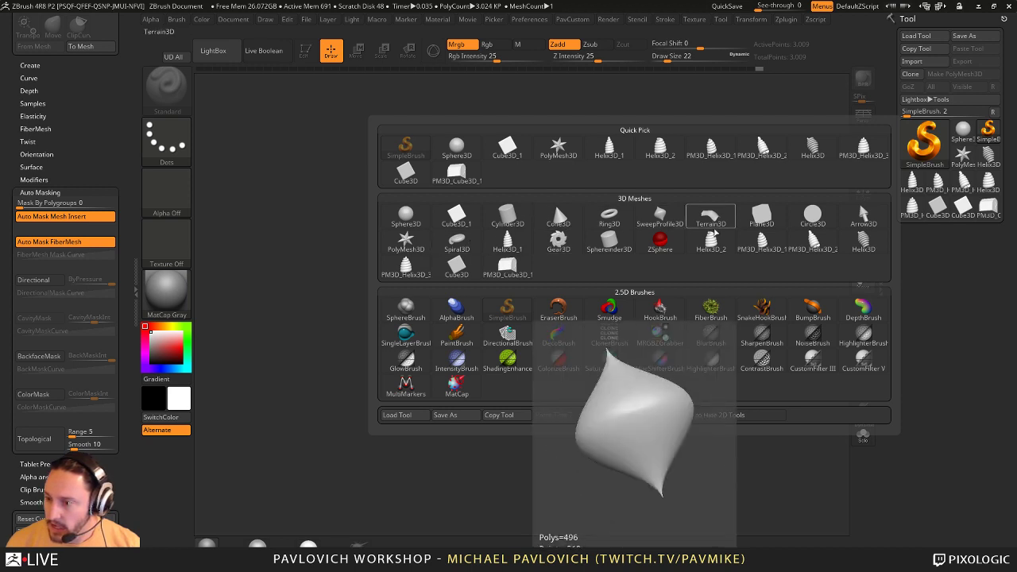
left_click(510, 224)
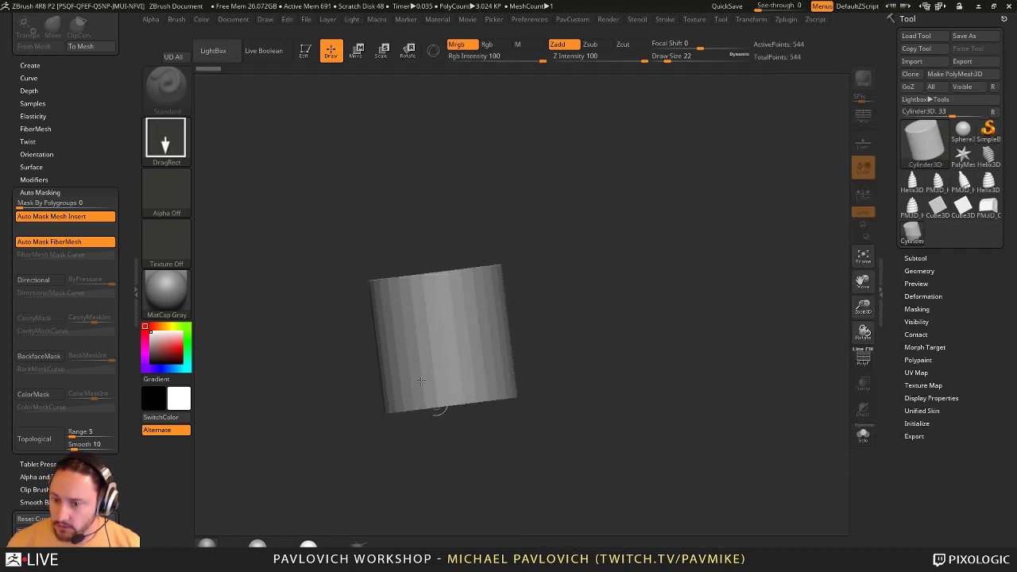
left_click(863, 358)
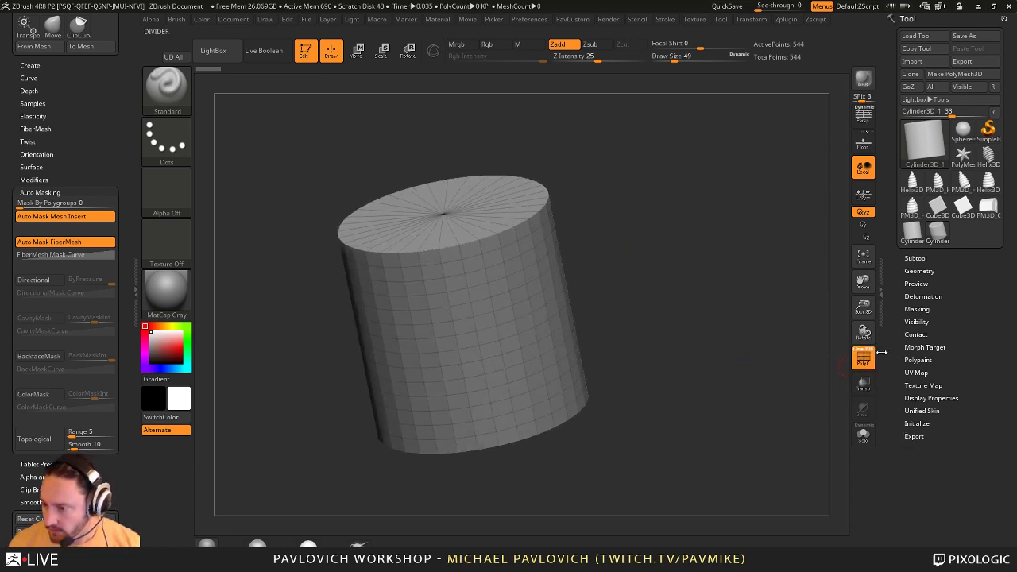
- In the cylinder's Initialize settings, set HDivide to 12 and VDivide to 4
left_click(917, 424)
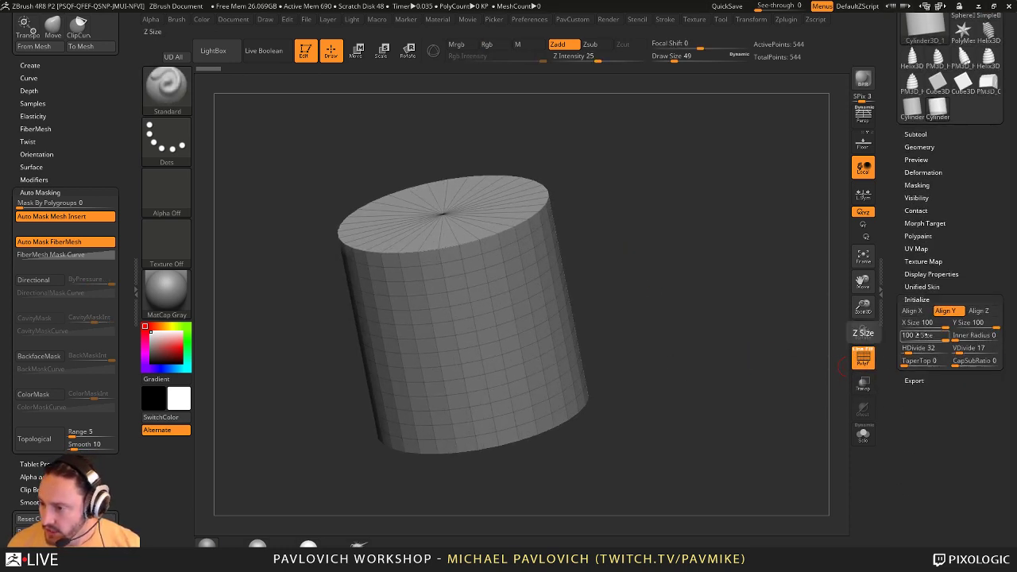
left_click(914, 348)
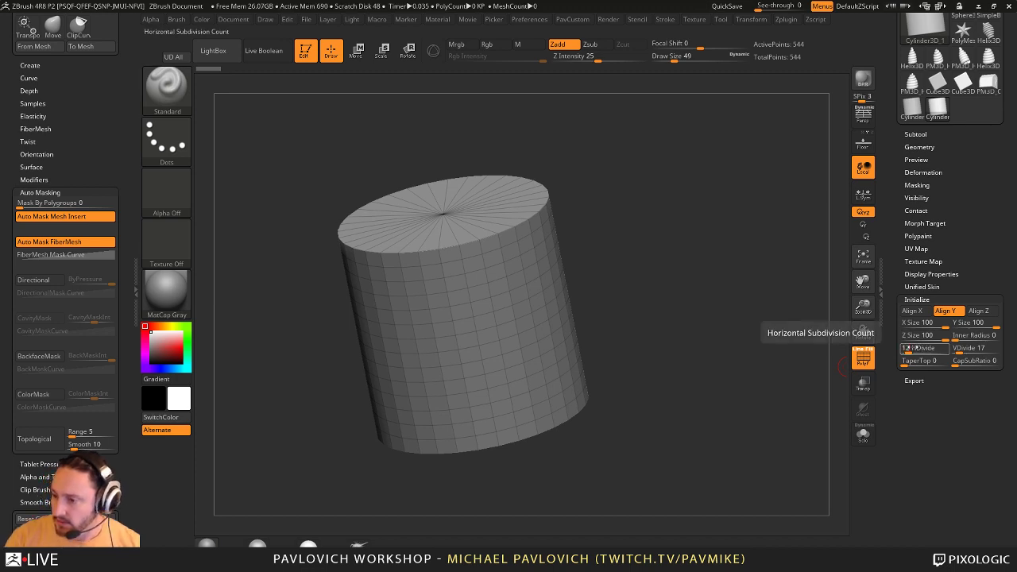
type("12")
key("Tab")
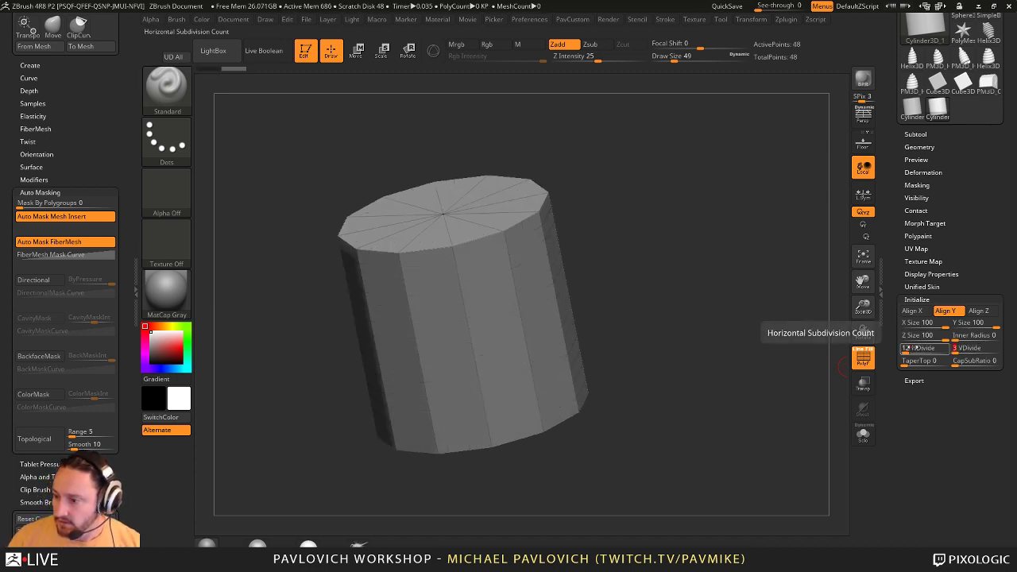
left_click_drag(984, 138, 971, 261)
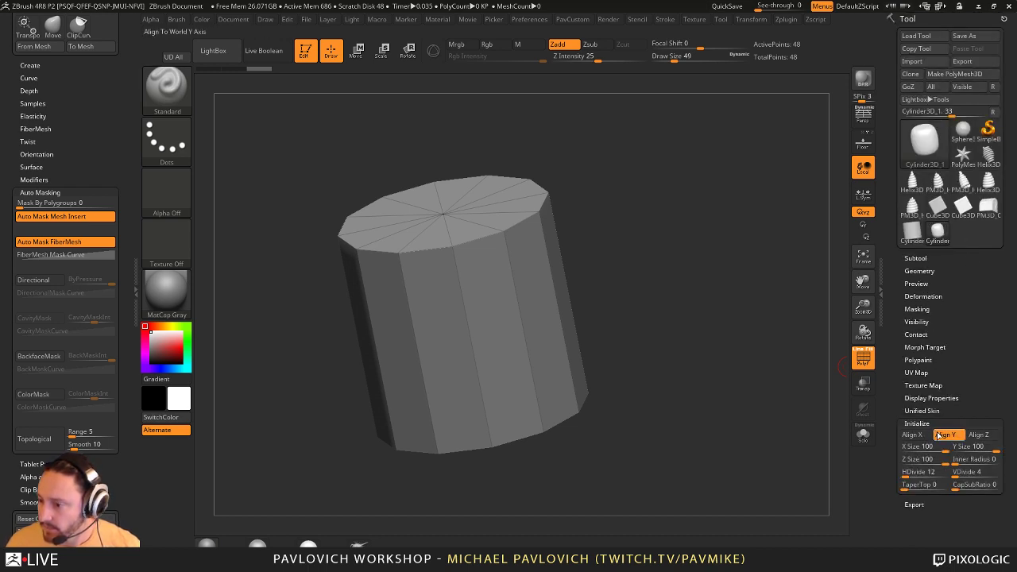
- Set the cylinder's HDivide to 16
left_click(922, 472)
left_click(922, 472)
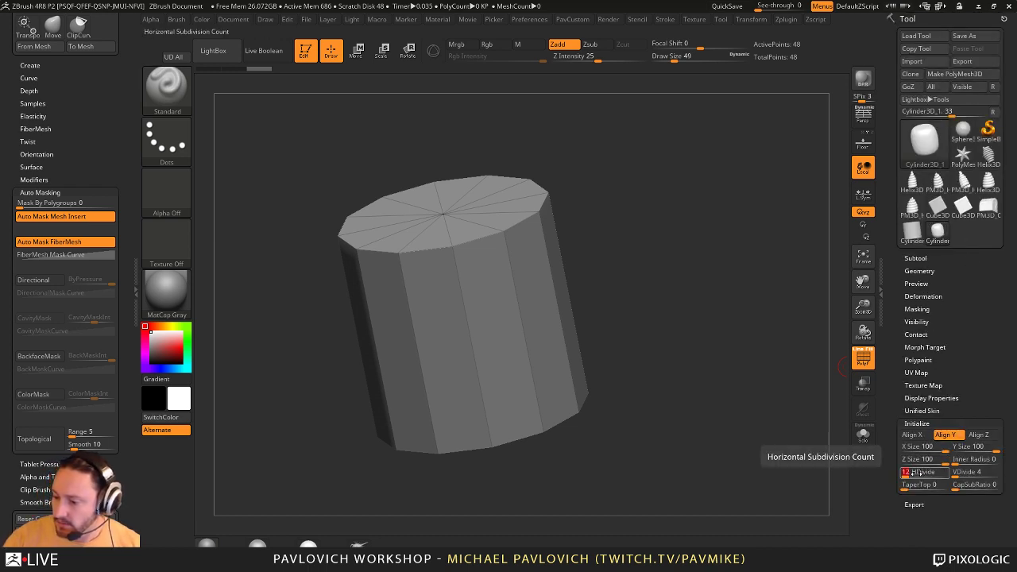
type("16")
key("Return")
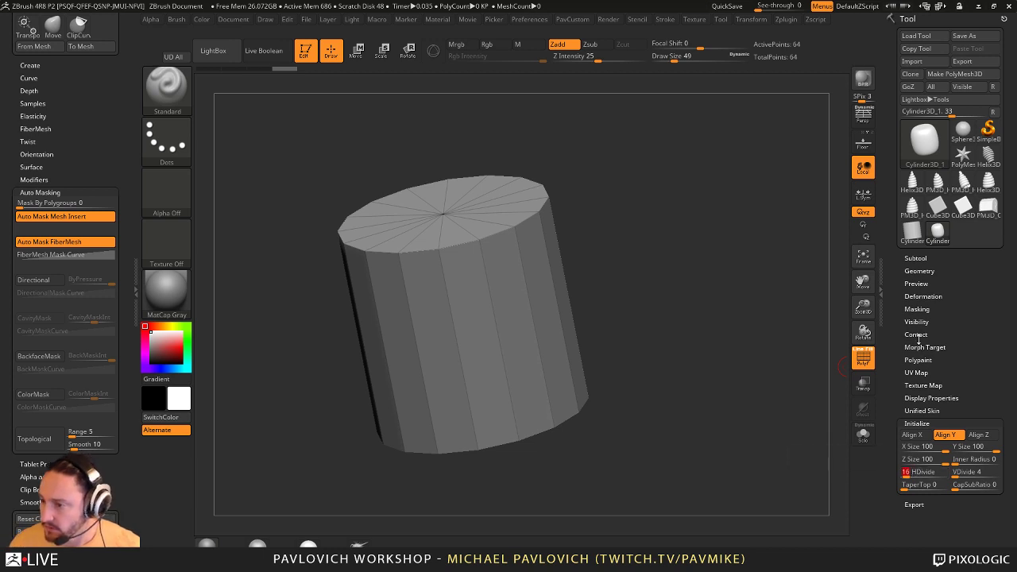
- Convert the cylinder to a PolyMesh3D, open its Geometry settings and view it squarely from the side
left_click(956, 74)
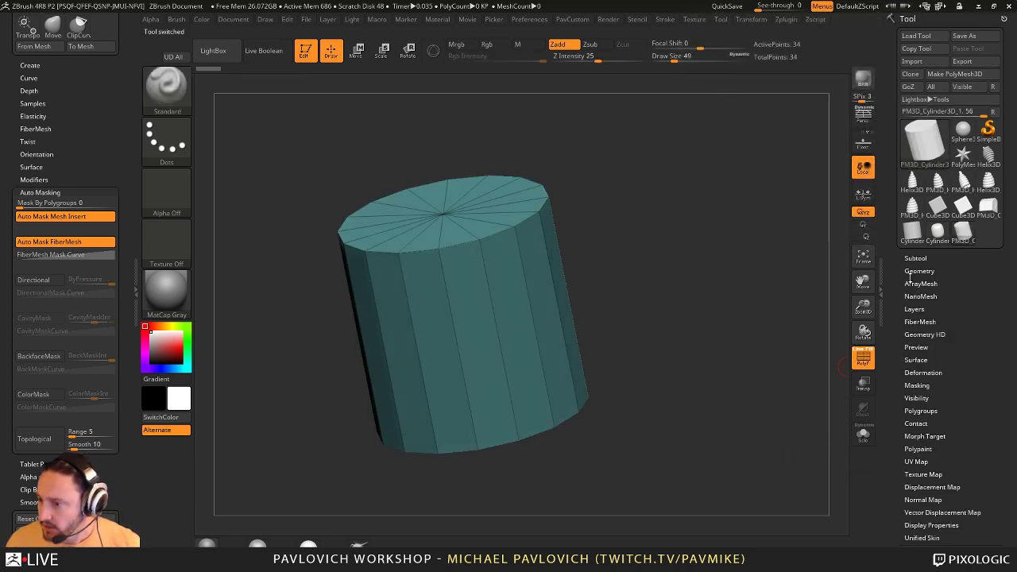
left_click(916, 272)
left_click_drag(734, 263, 678, 230)
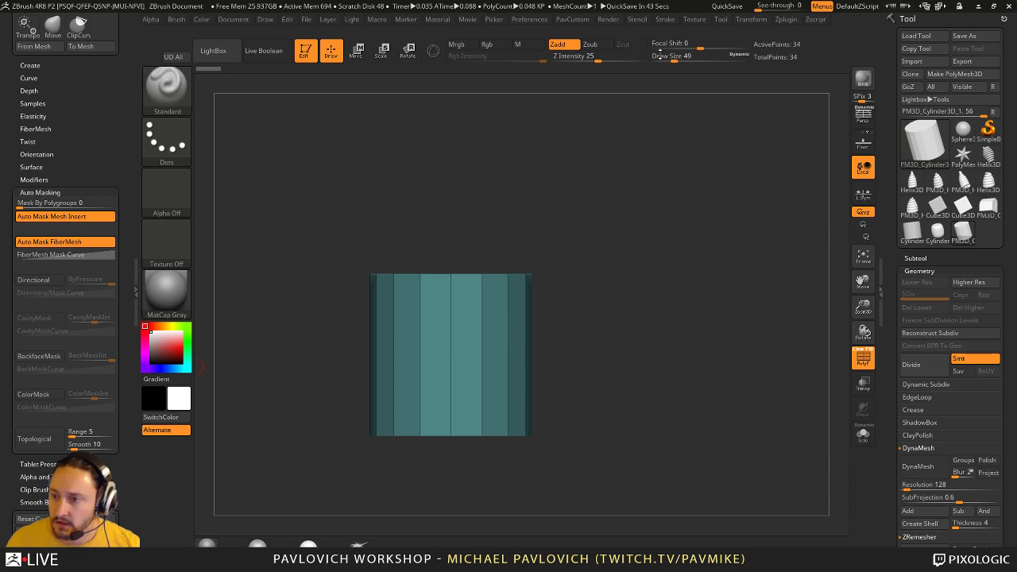
- Import vanillachocolatesoftserve.jpg from the Desktop as a texture and add it to Spotlight
left_click(694, 19)
left_click(717, 87)
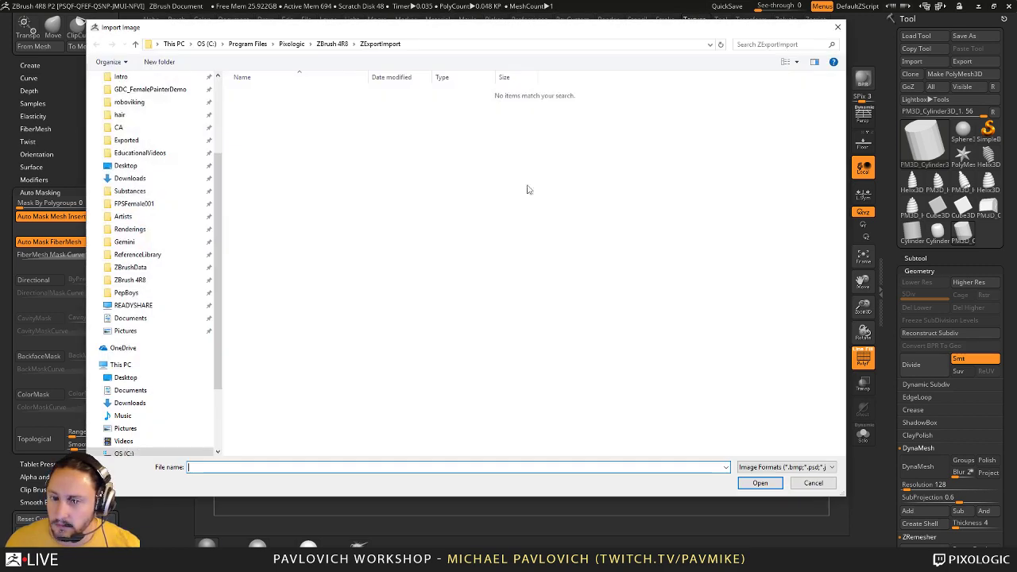
scroll(159, 200, "up", 1)
left_click(124, 217)
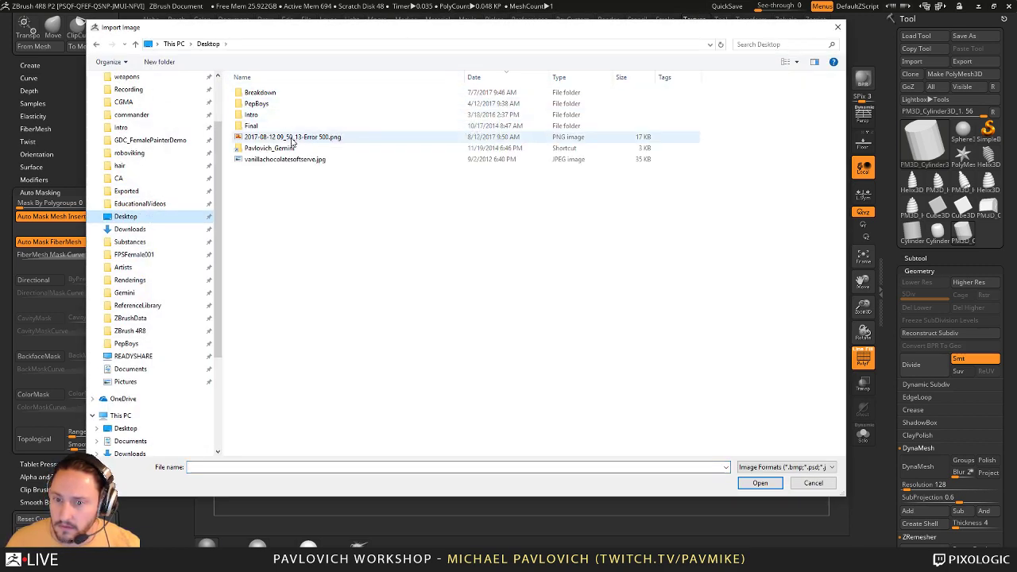
left_click(294, 139)
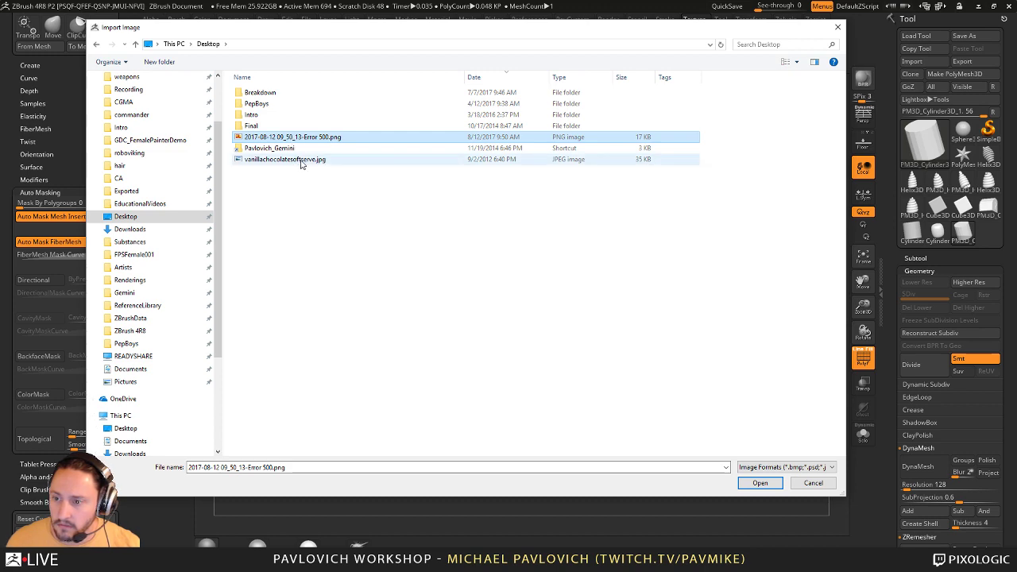
double_click(302, 162)
left_click(694, 21)
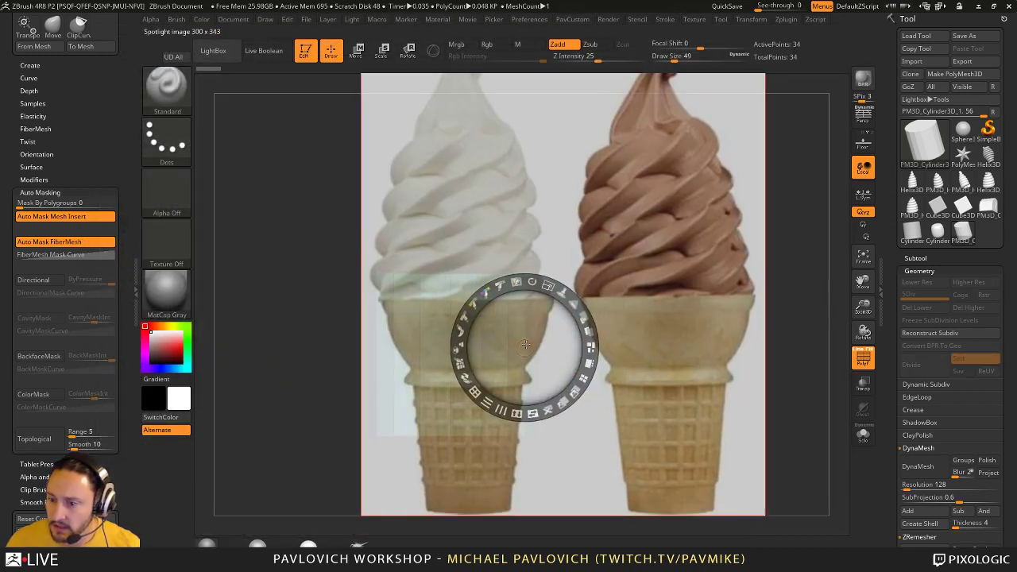
- Fade the ice cream image in Spotlight, resize and place it behind the cylinder, and leave Spotlight editing
left_click_drag(577, 311, 515, 282)
left_click_drag(651, 321, 606, 235)
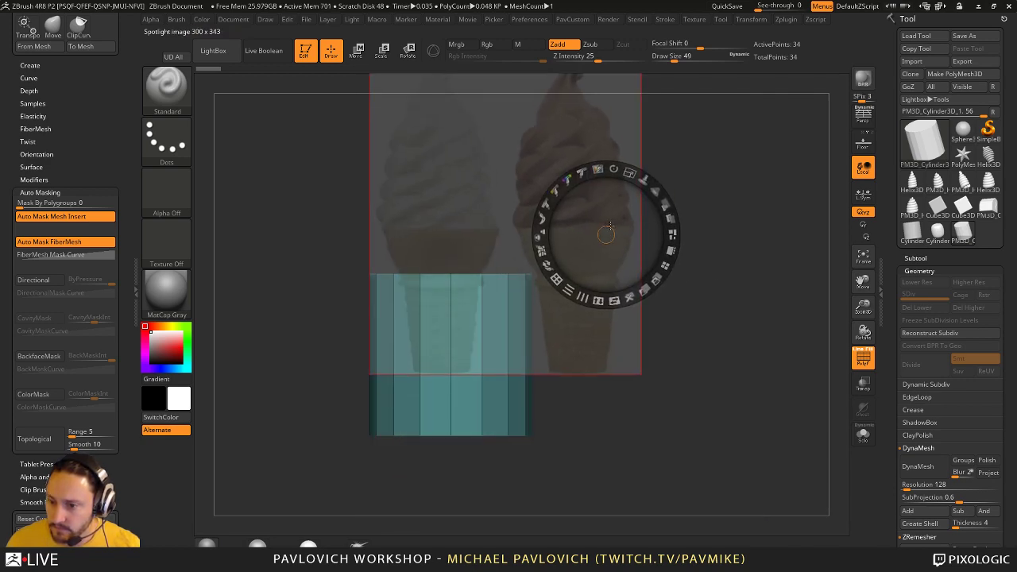
left_click_drag(630, 173, 638, 190)
left_click_drag(397, 143, 449, 153)
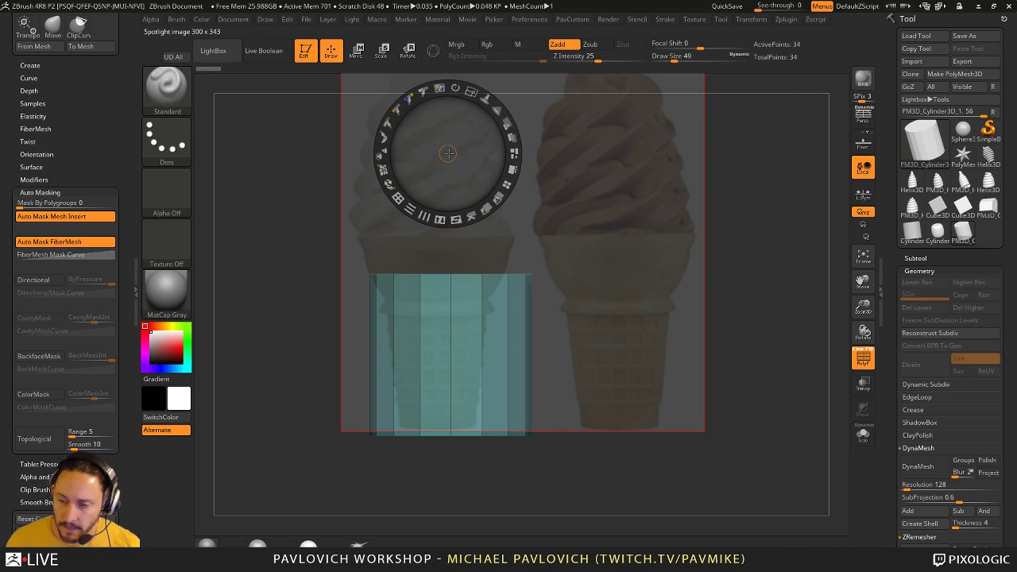
key("z")
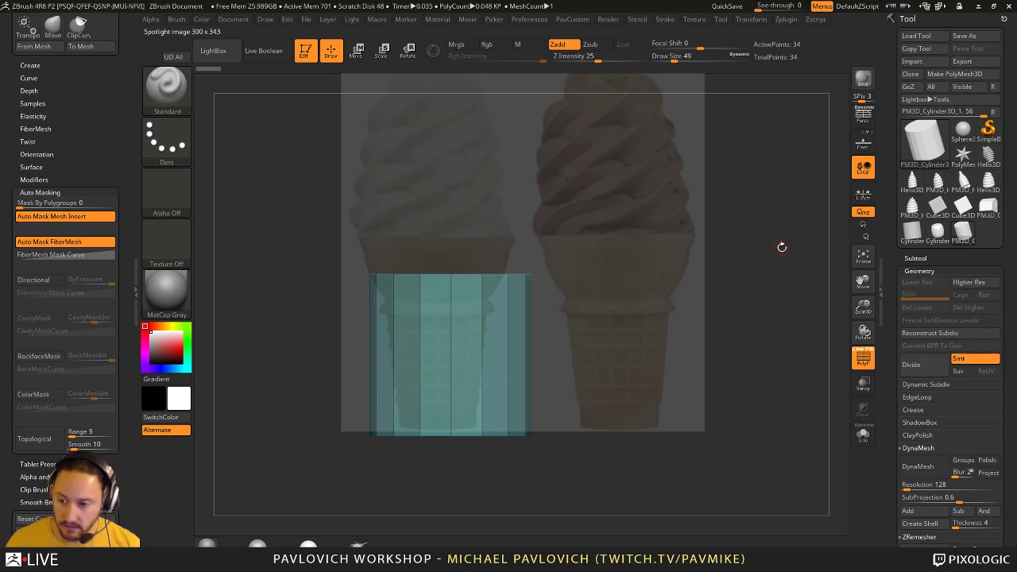
- Fit the cylinder over the chocolate cone with the gizmo, stretching it vertically from the cone's base to the bowl's rim
left_click_drag(781, 246, 787, 318, "alt")
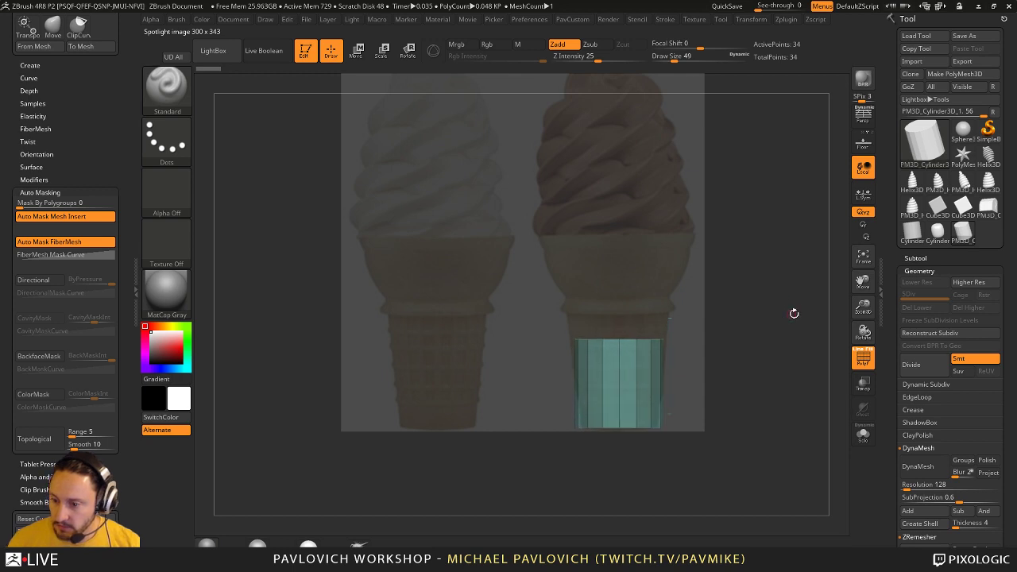
key("w")
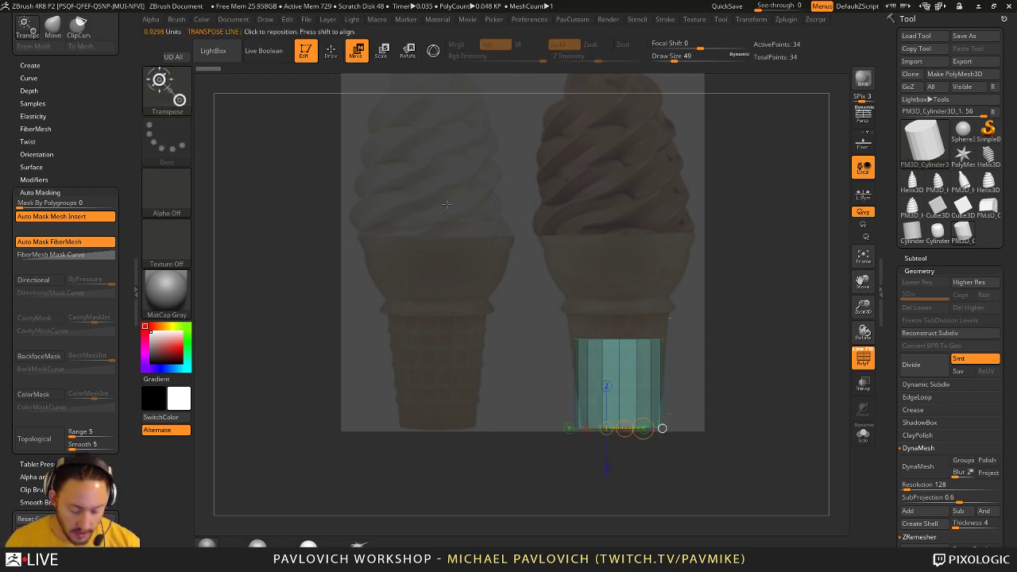
key("y")
left_click_drag(624, 345, 623, 302)
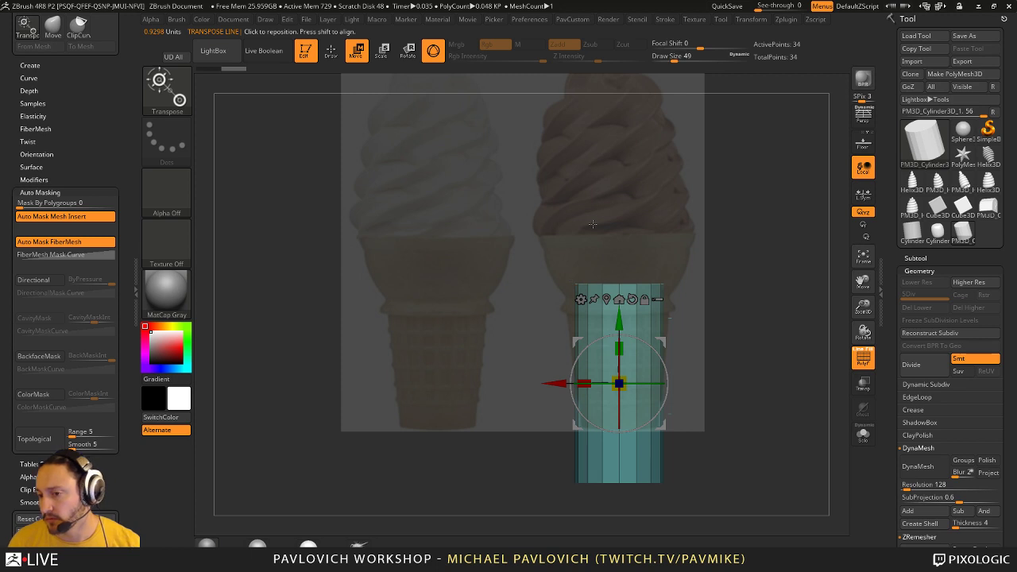
mouse_move(621, 319)
left_mouse_down()
mouse_move(622, 249)
mouse_move(620, 271)
left_mouse_up()
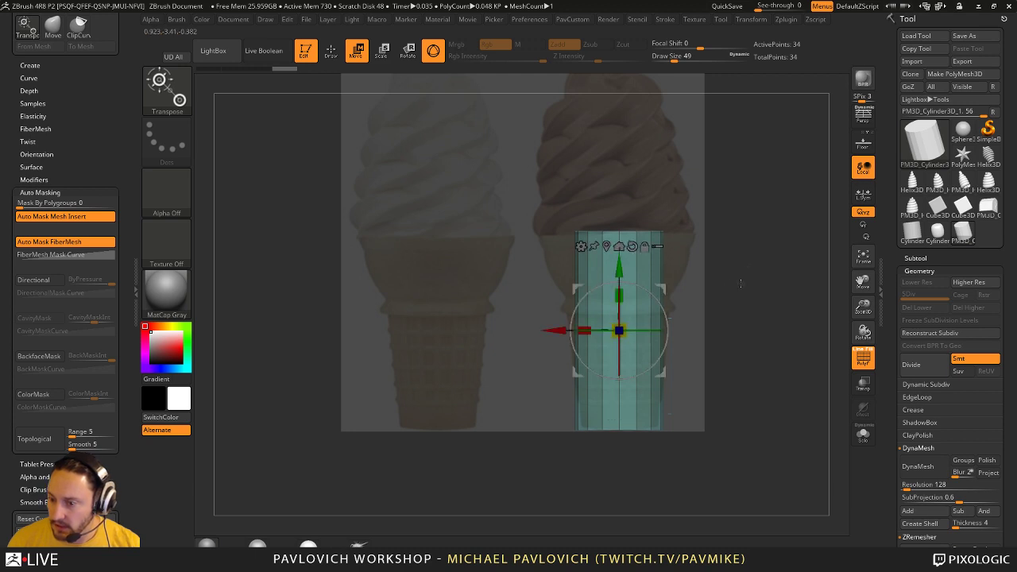
- Mask everything except the cylinder's top ring and centre the gizmo on the unmasked ring
key("q")
left_click_drag(749, 210, 546, 280, "ctrl")
key("w")
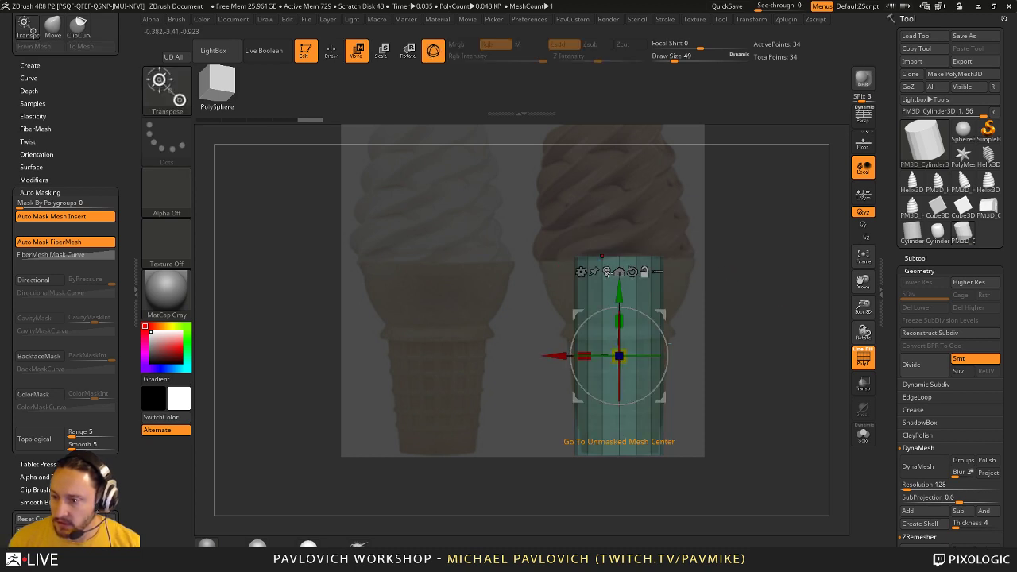
left_click(607, 272)
left_click_drag(734, 256, 740, 284)
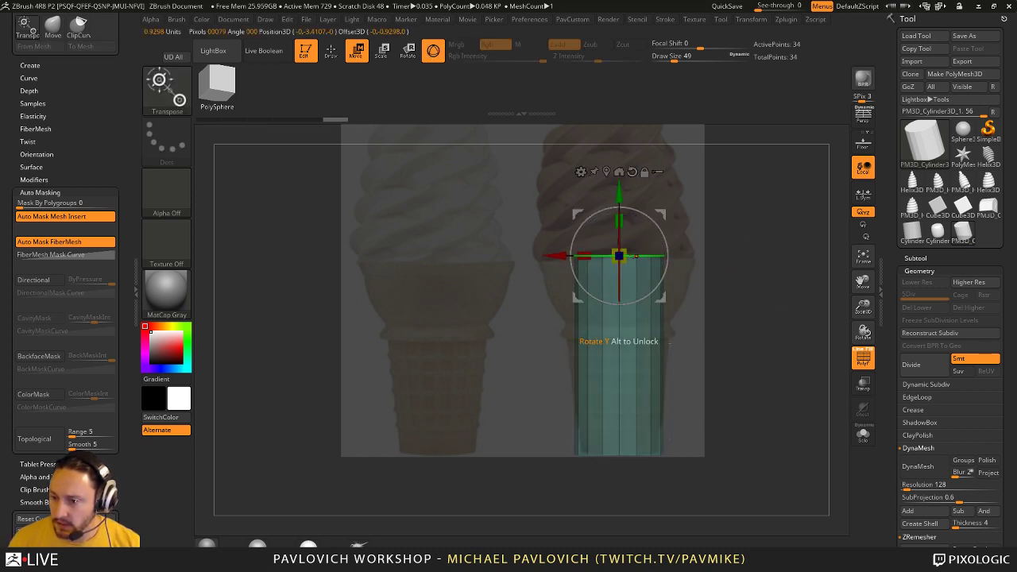
left_click_drag(618, 256, 658, 245)
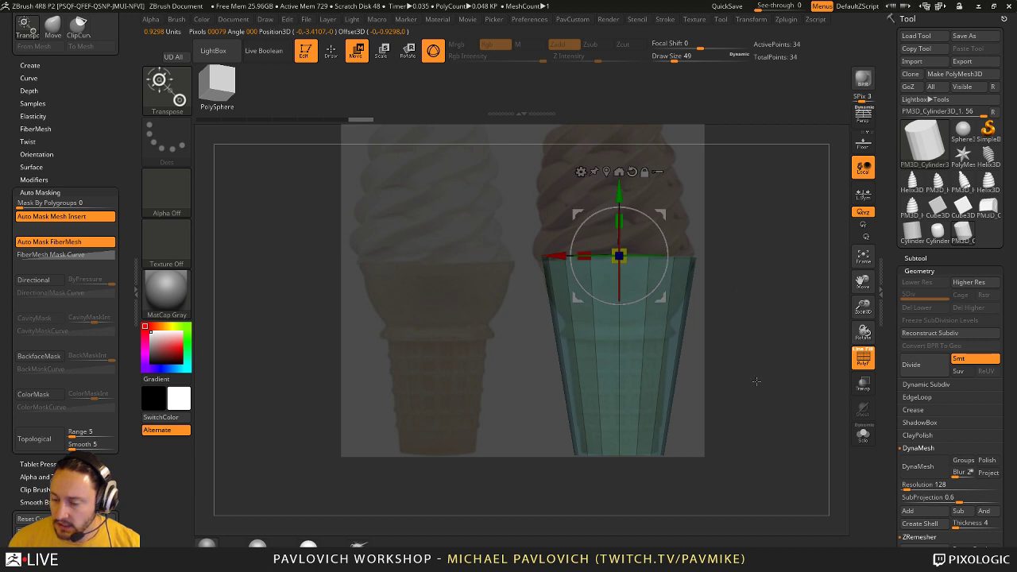
key("q")
left_click(752, 335, "ctrl")
key("space")
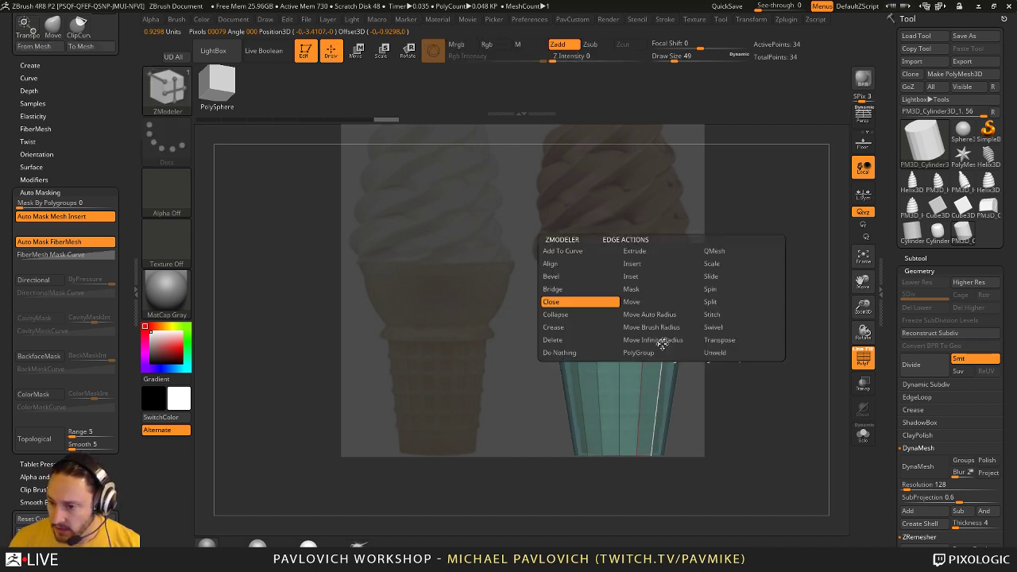
left_click(644, 263)
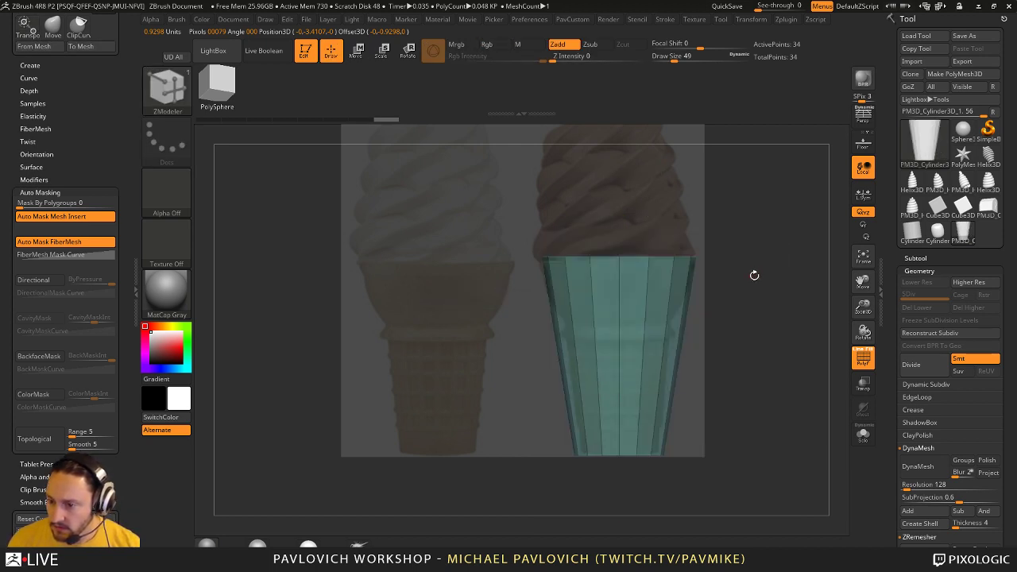
key("ctrl")
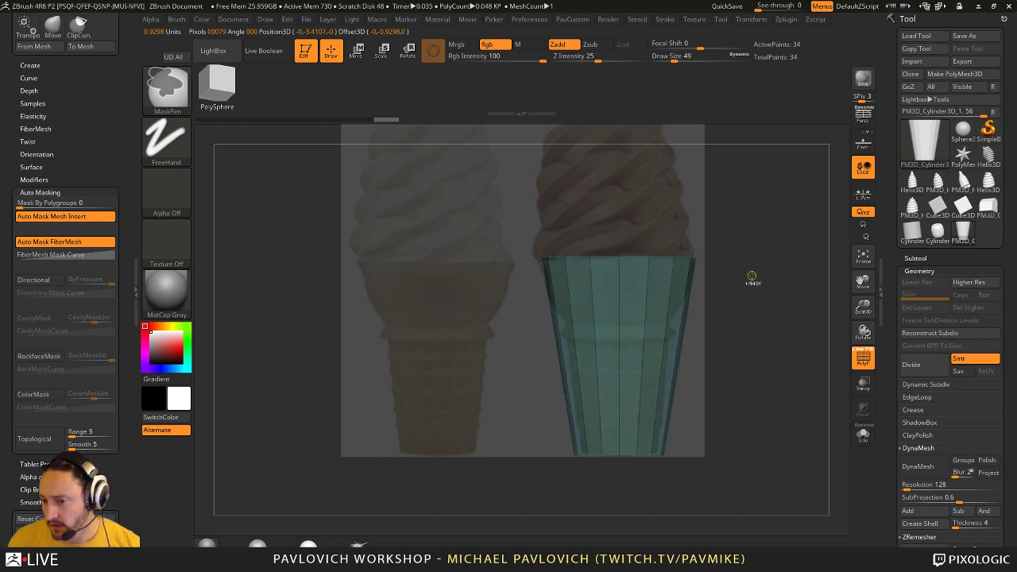
key("ctrl+z")
- Lower the cylinder's top ring to the cone's collar and widen it to match the tapered lower section
key("w")
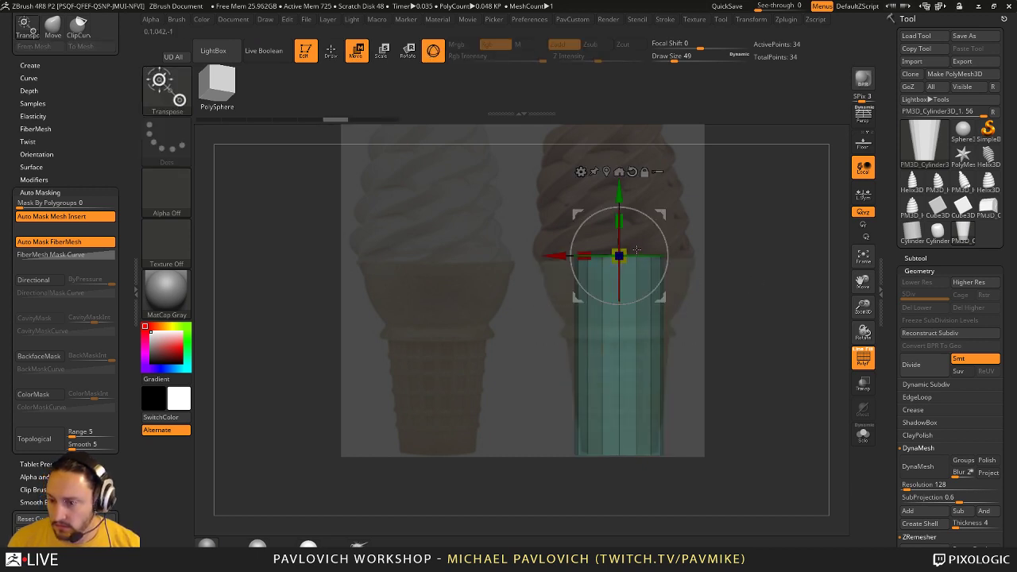
key("ctrl")
left_click_drag(580, 279, 546, 280, "ctrl")
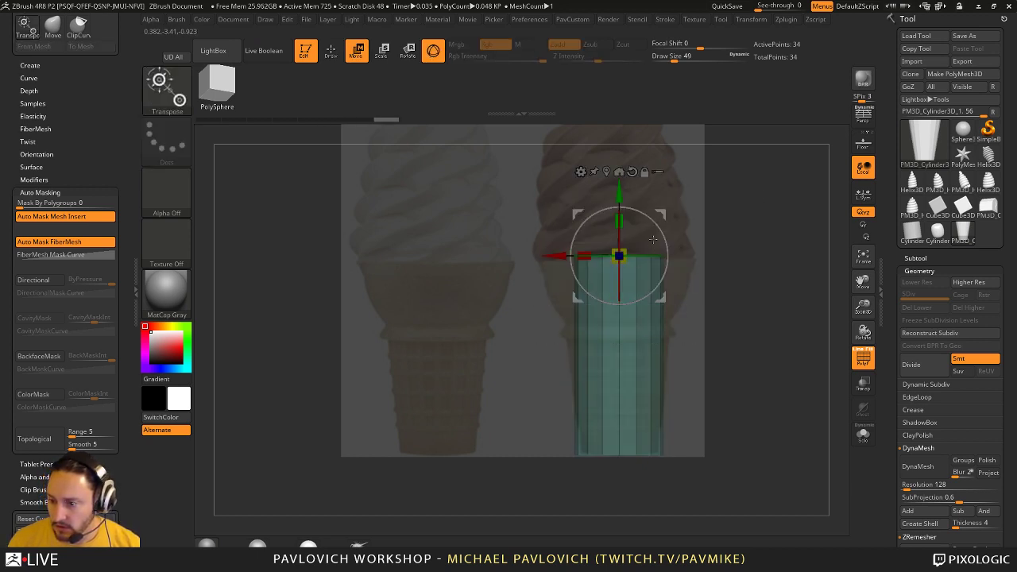
mouse_move(619, 191)
left_mouse_down()
mouse_move(619, 322)
mouse_move(635, 316)
left_mouse_up()
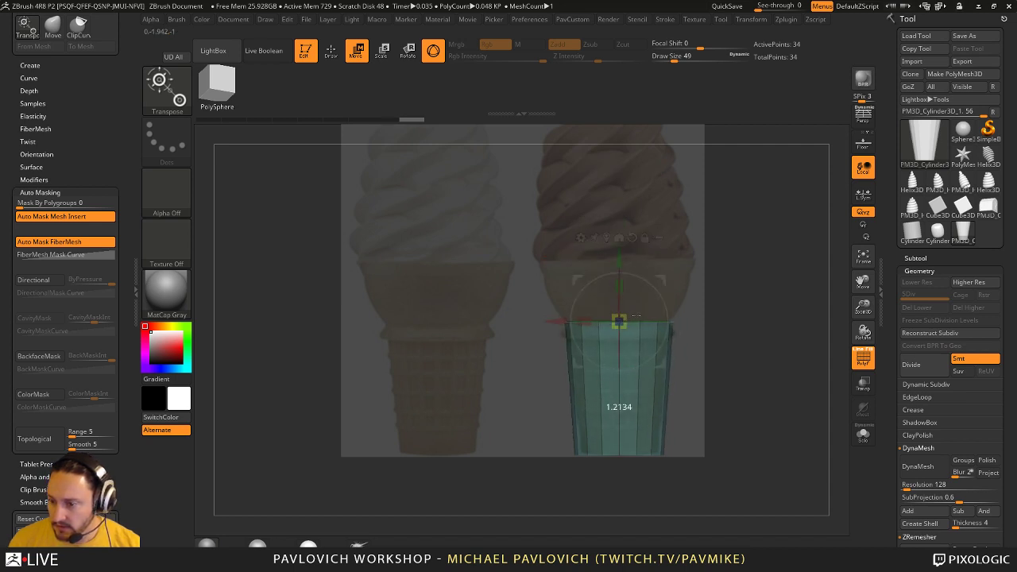
key("q")
key("w")
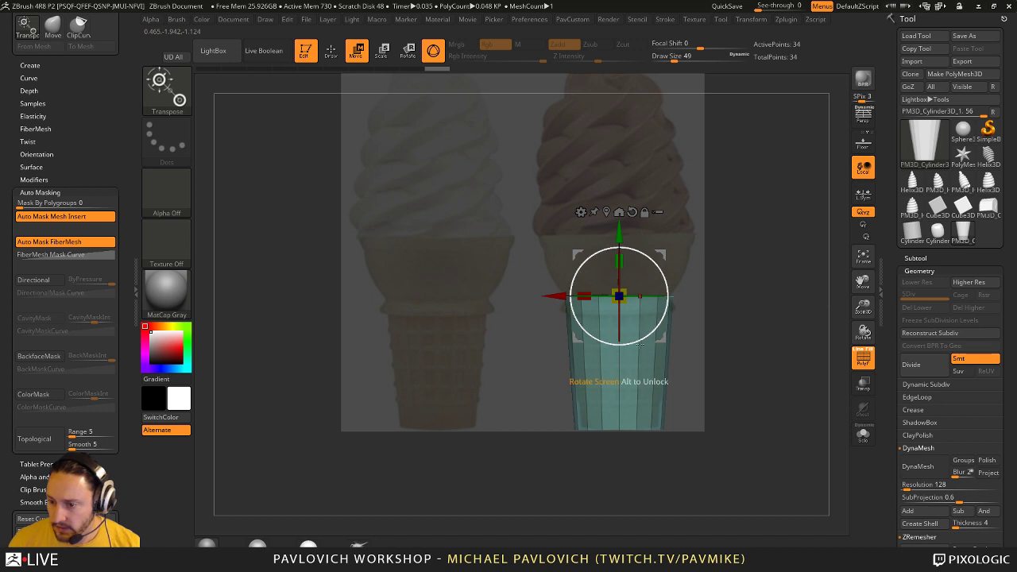
- Insert two horizontal edge loops just below the top edge with the ZModeler Insert action set to Single EdgeLoop
key("q")
key("b")
key("z")
key("m")
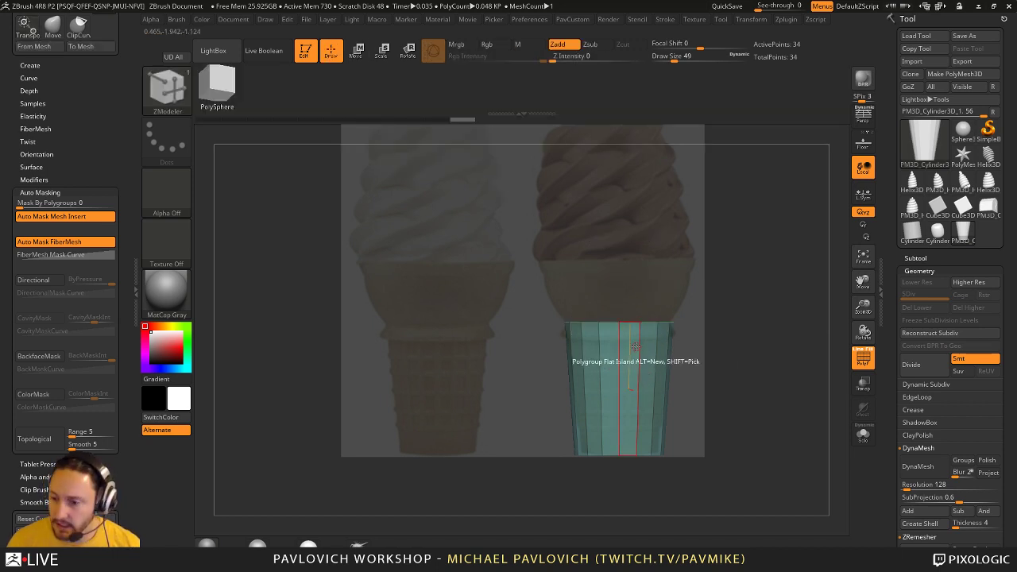
key("space")
key("space")
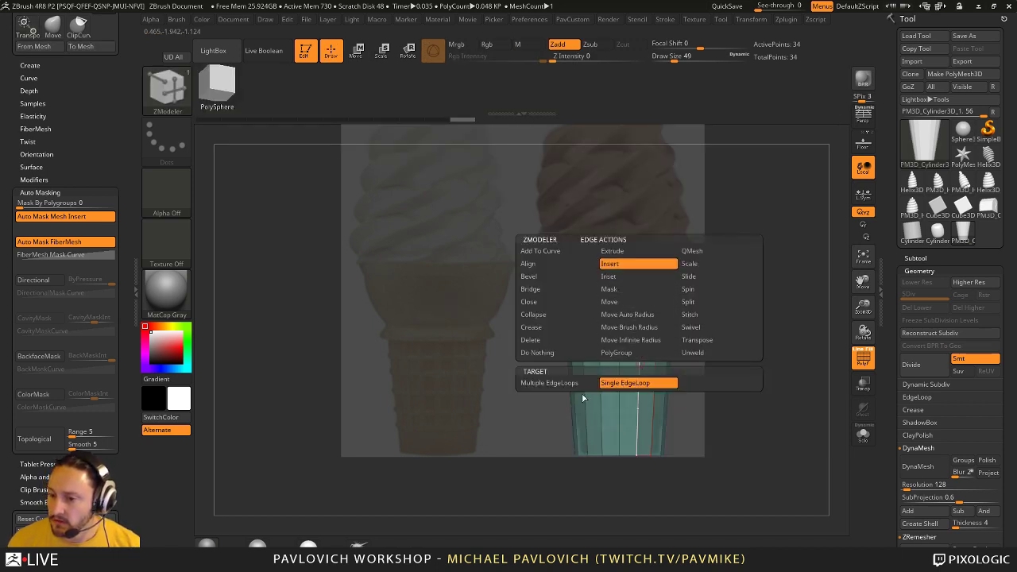
left_click(640, 354)
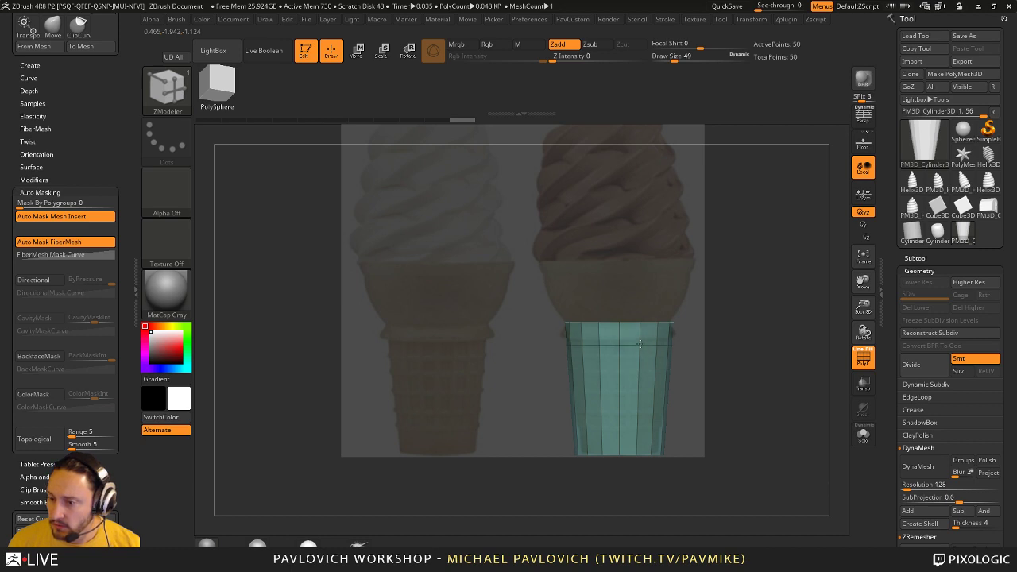
left_click_drag(640, 344, 641, 346)
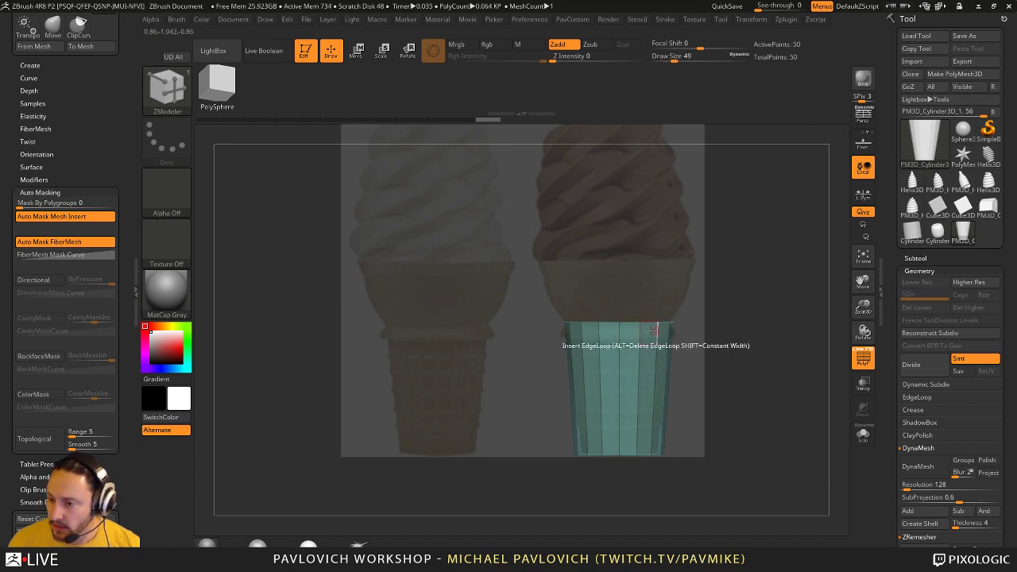
left_click(640, 328)
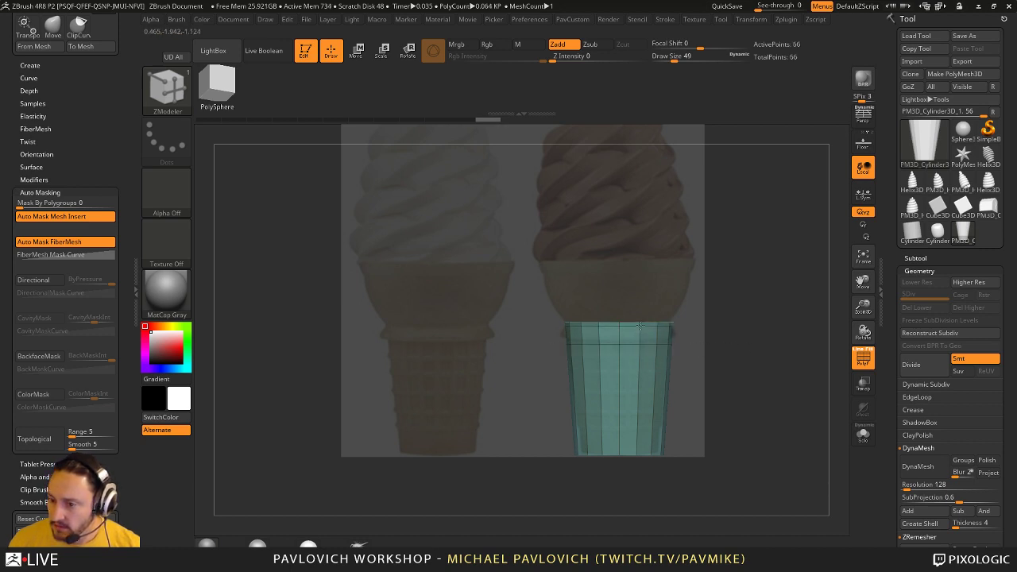
left_click(652, 331)
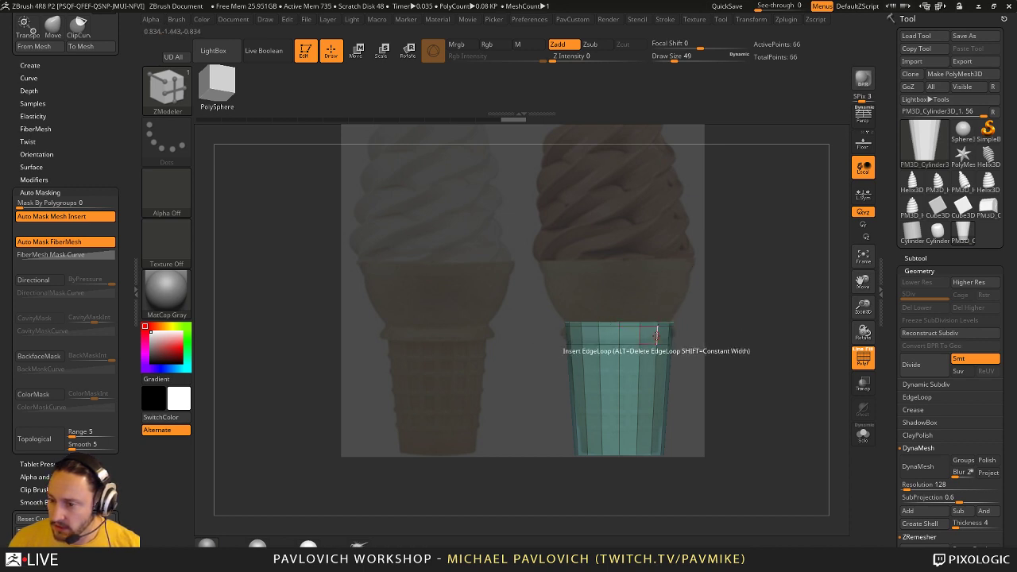
- Shape the narrow band below the top edge into a collar that protrudes outward like the reference cone's
key("space")
left_click(611, 385)
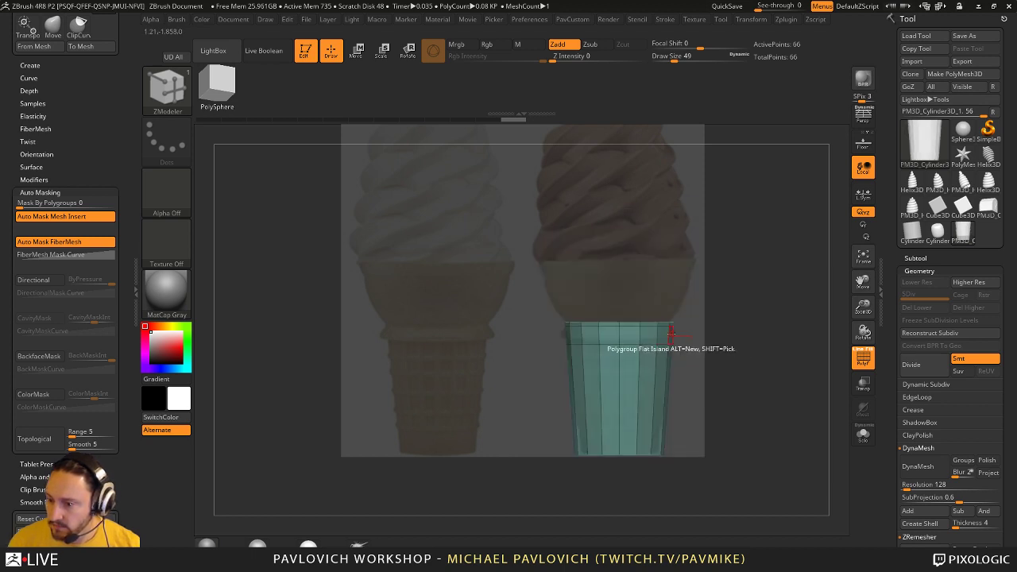
left_click_drag(672, 333, 773, 376)
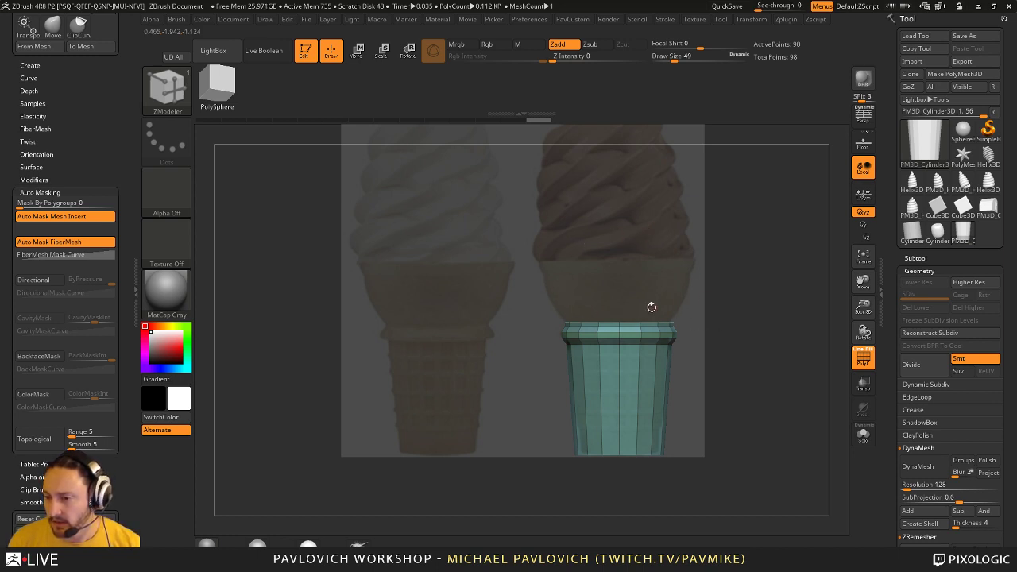
- Set the ZModeler polygon action to QMesh for working on the cone's top cap
left_click_drag(736, 260, 632, 318)
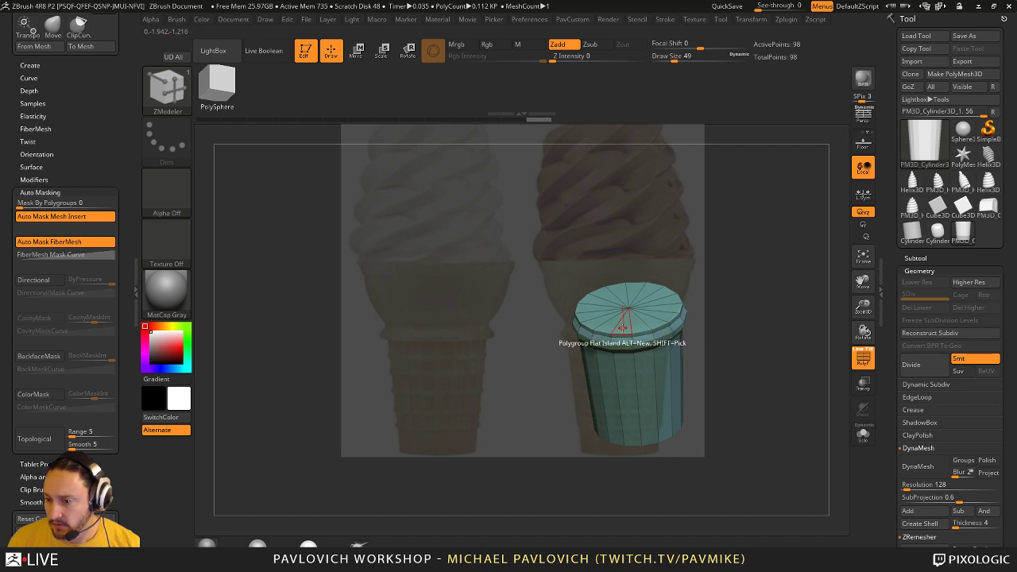
key("space")
left_click(688, 139)
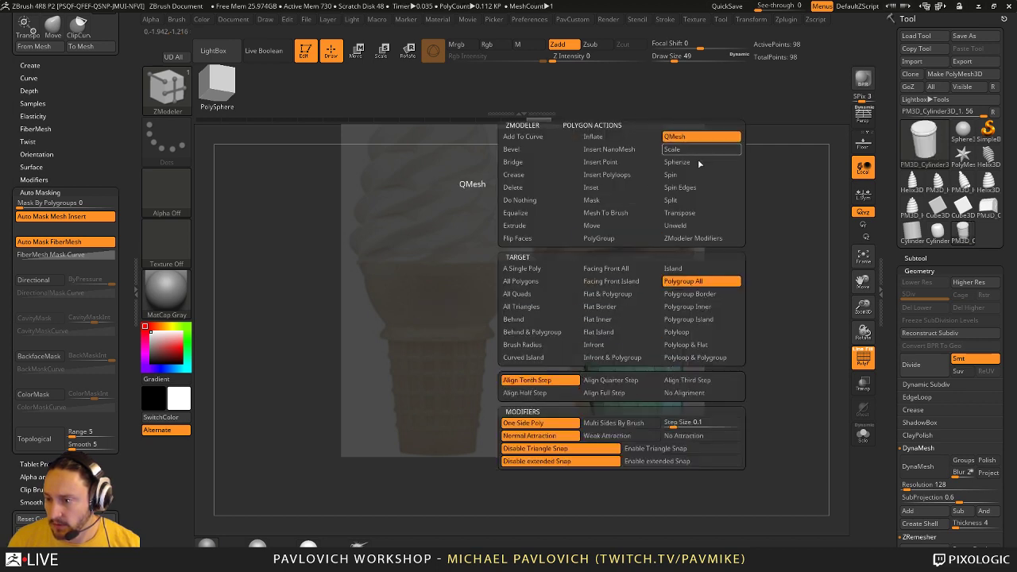
left_click(689, 320)
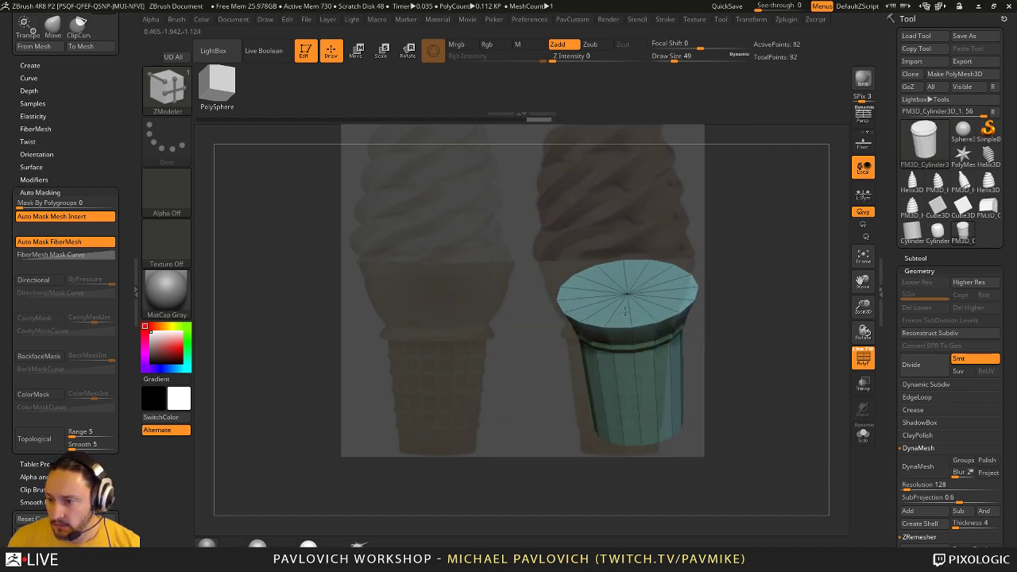
left_click_drag(626, 311, 626, 302)
mouse_move(736, 289)
left_mouse_down()
mouse_move(756, 250)
mouse_move(747, 249)
mouse_move(756, 254)
mouse_move(743, 288)
left_mouse_up()
key("ctrl+z")
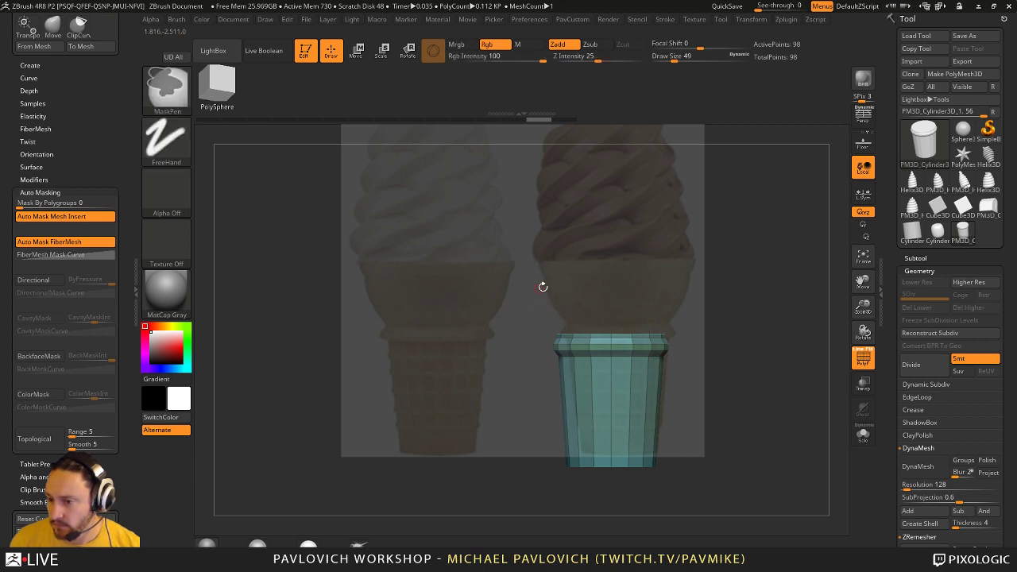
- Extrude the cylinder's top cap upward from the collar into a flared upper section
left_click_drag(540, 286, 681, 295)
left_click_drag(637, 325, 690, 275)
left_click_drag(752, 268, 789, 269, "shift")
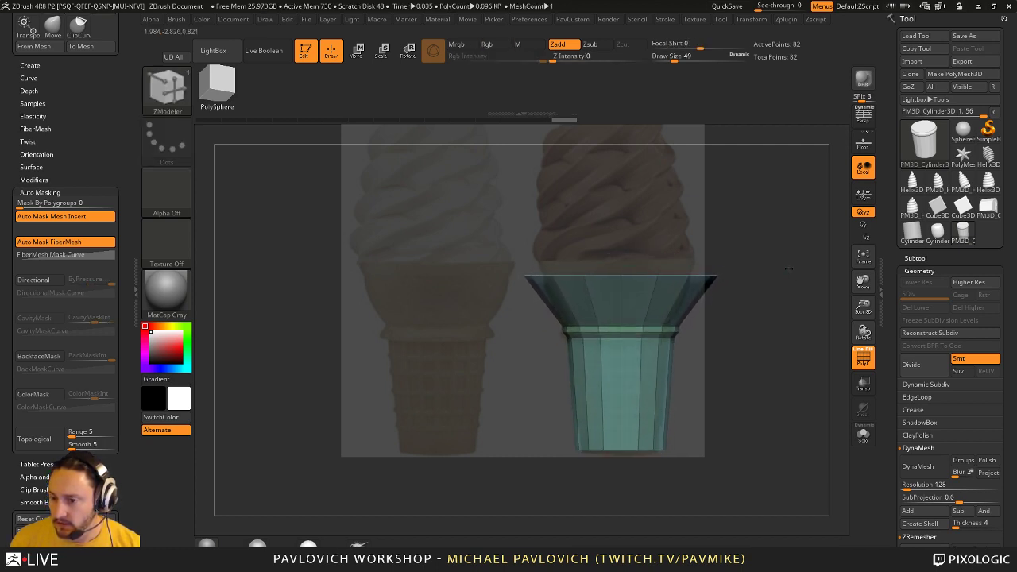
- Raise and narrow the flared section's top ring to match the rim of the reference cone's cup
key("w")
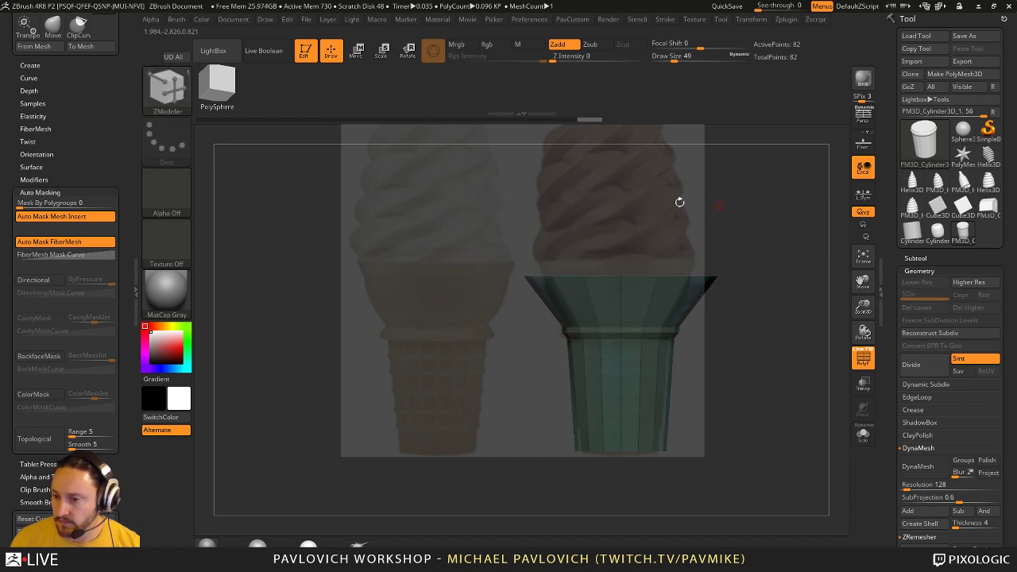
mouse_move(620, 254)
left_mouse_down()
mouse_move(620, 238)
mouse_move(619, 259)
mouse_move(588, 255)
mouse_move(598, 256)
left_mouse_up()
left_click(620, 214)
left_click_drag(718, 248, 741, 266, "alt")
key("q")
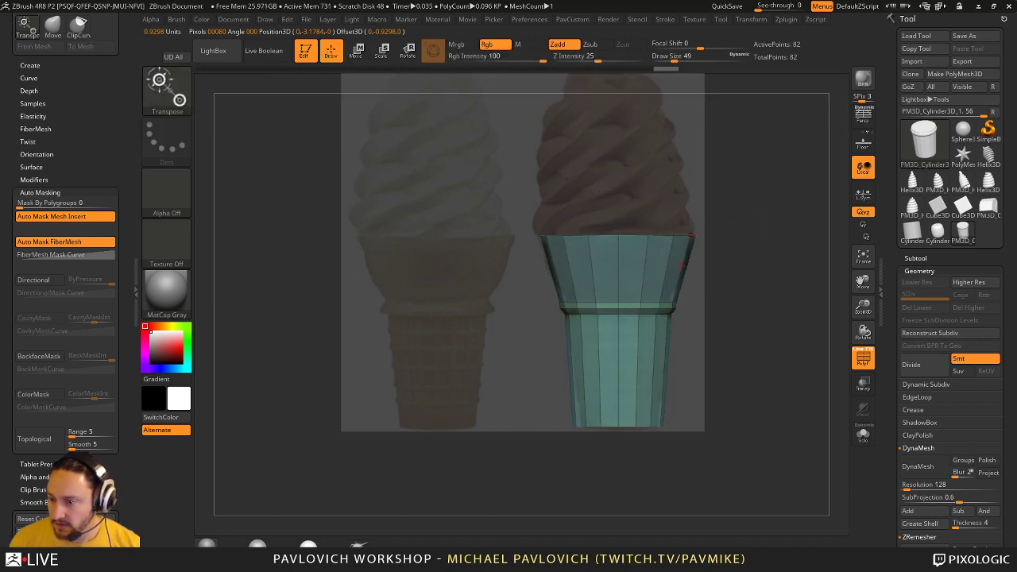
- Insert multiple horizontal edge loops in the flared section with the ZModeler Insert action, rounding it outward like the reference cup
key("b")
key("z")
key("m")
key("space")
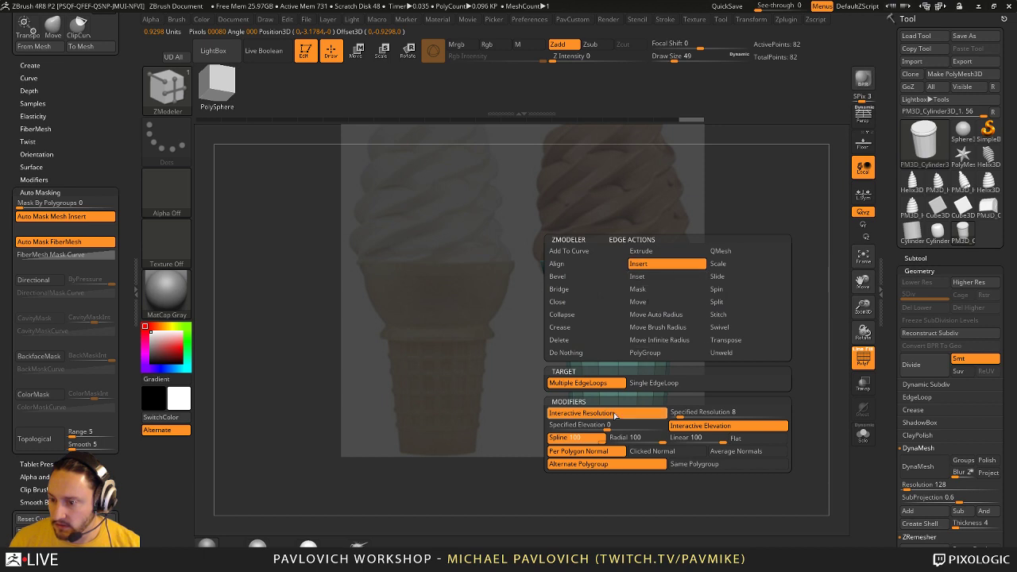
left_click_drag(684, 291, 731, 292)
left_click(688, 298)
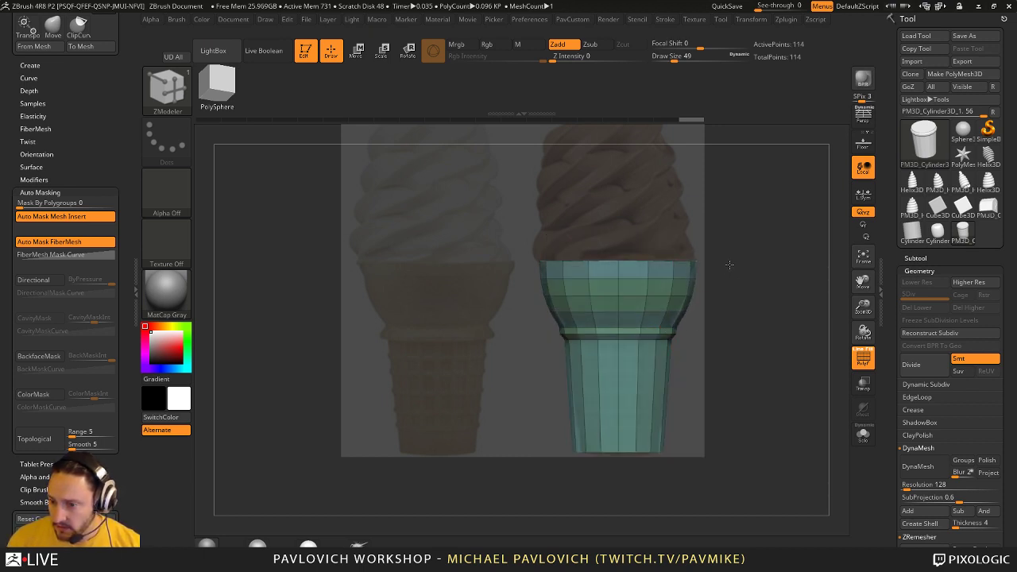
- Switch to the Standard brush and set the draw size to 74
key("b")
key("s")
key("t")
key("s")
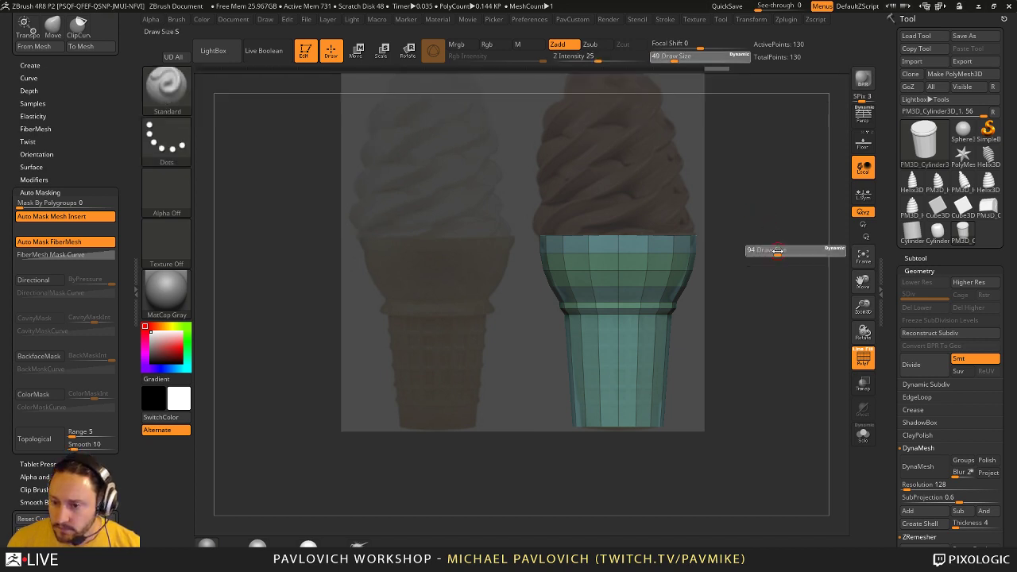
left_click_drag(777, 250, 783, 254)
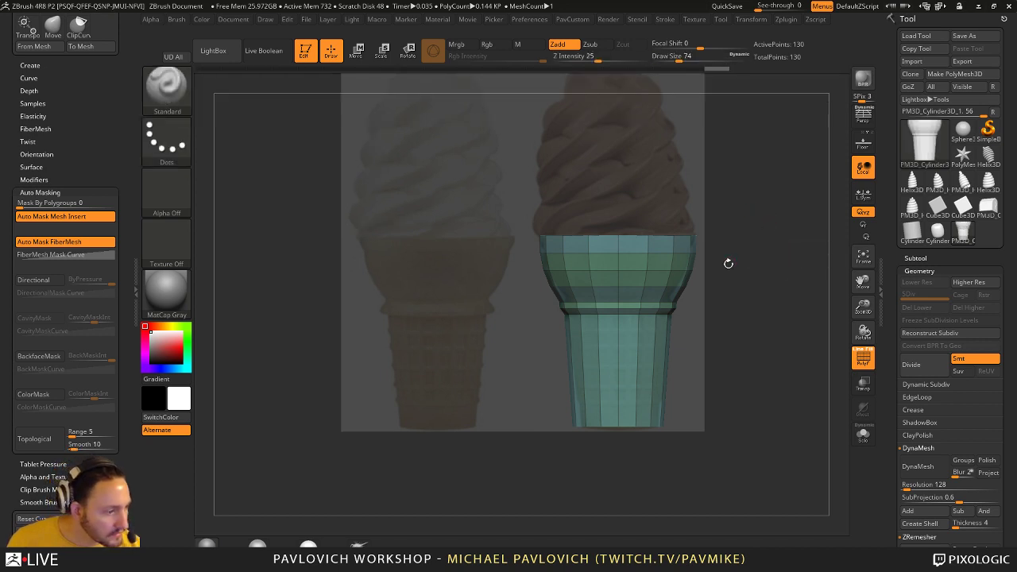
- Return to ZModeler and insert two edge loops just below the cup's top edge, forming a slightly protruding rim
key("b")
key("z")
key("m")
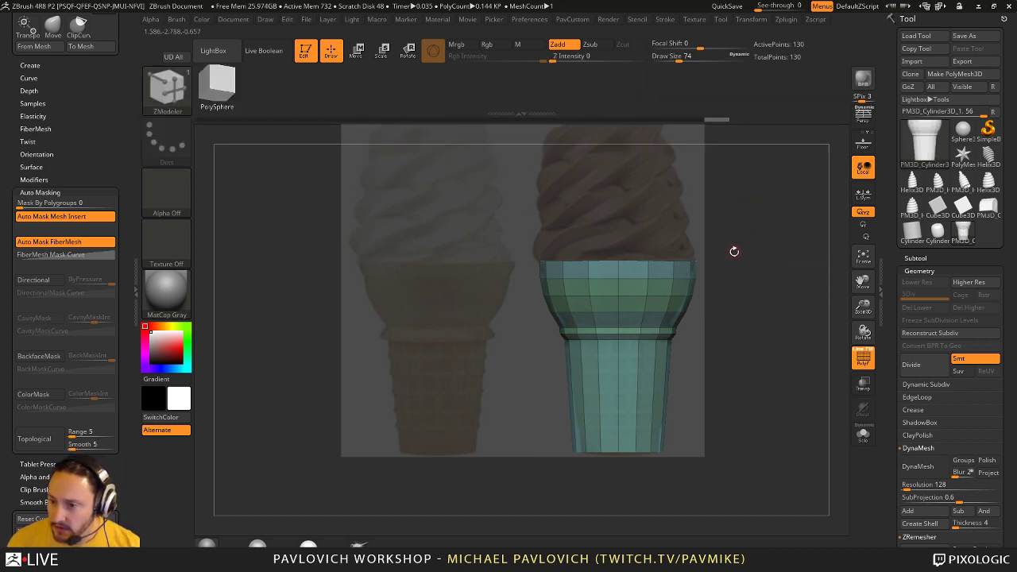
key("space")
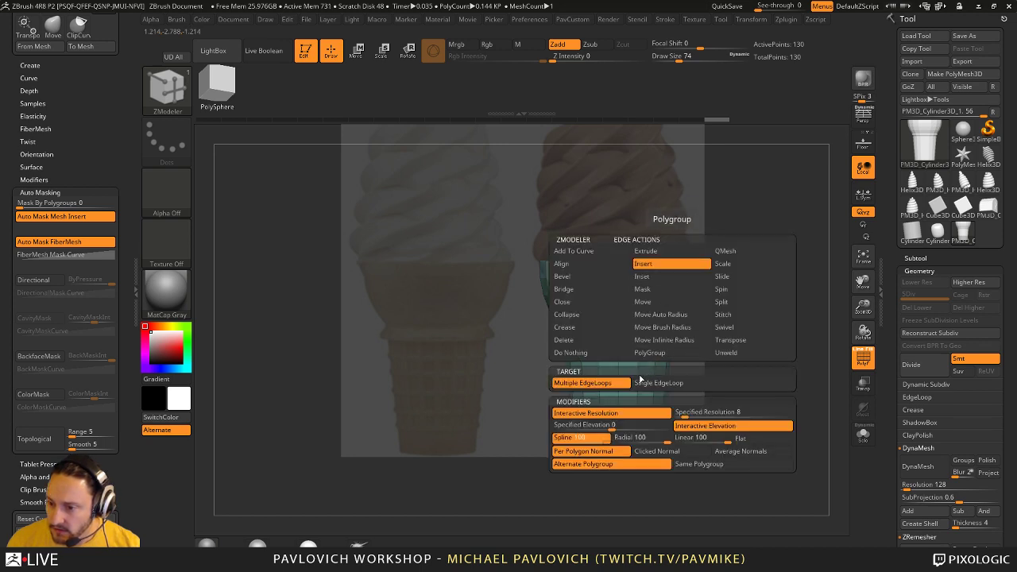
left_click(698, 268)
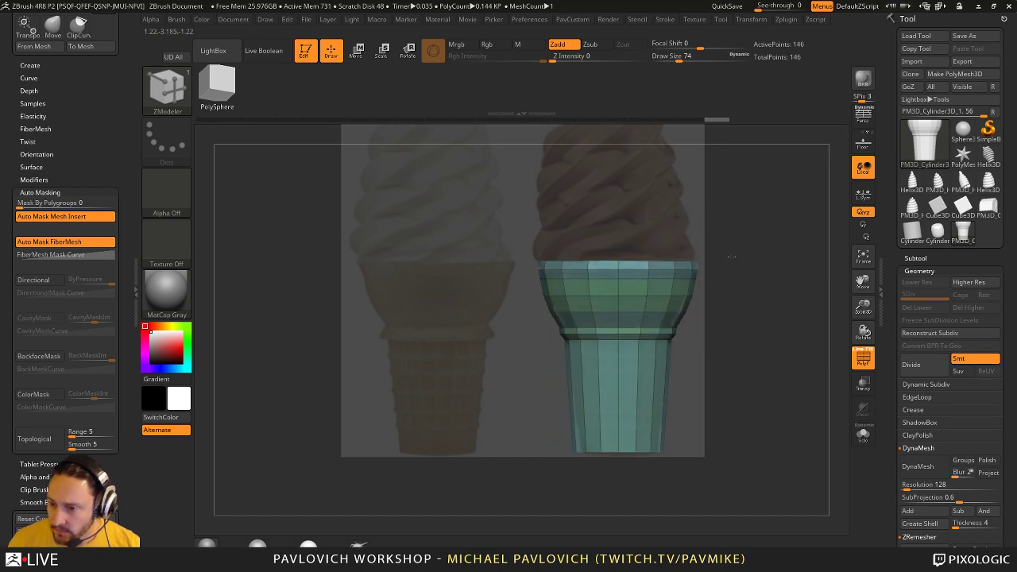
left_click_drag(732, 257, 732, 252)
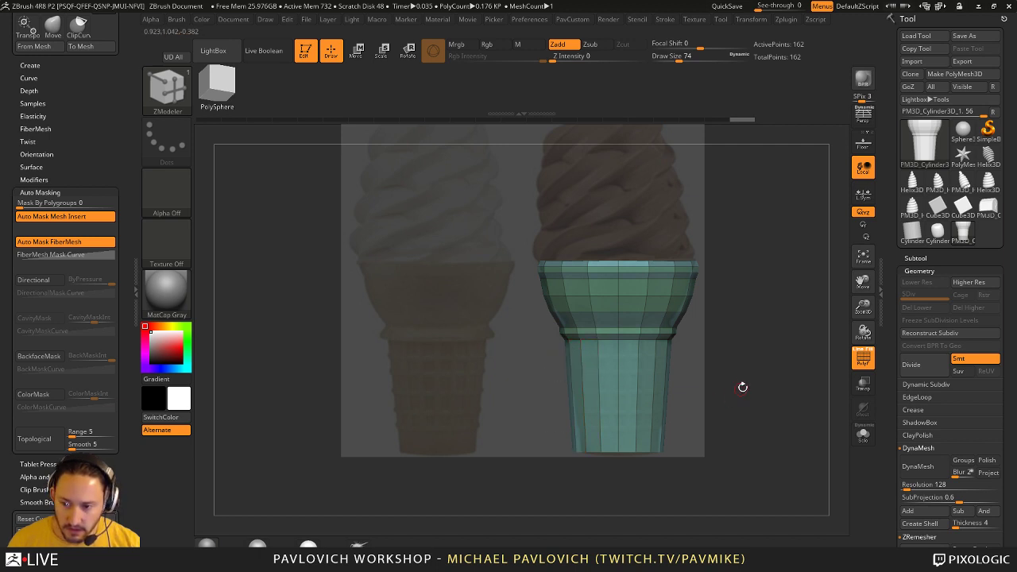
- Insert eight evenly spaced horizontal edge loops along the tapered lower section with Multiple EdgeLoops
key("space")
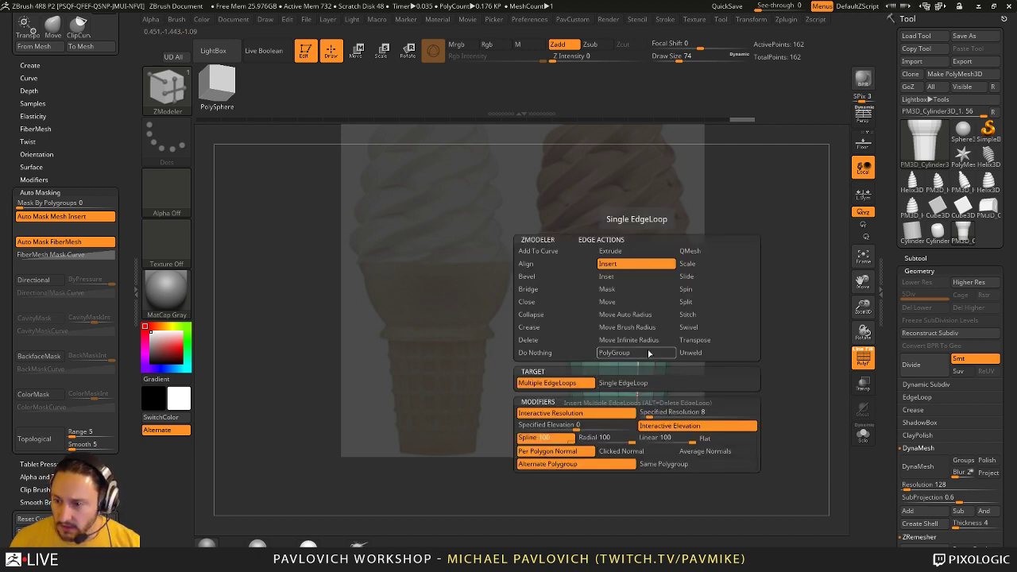
left_click(623, 382)
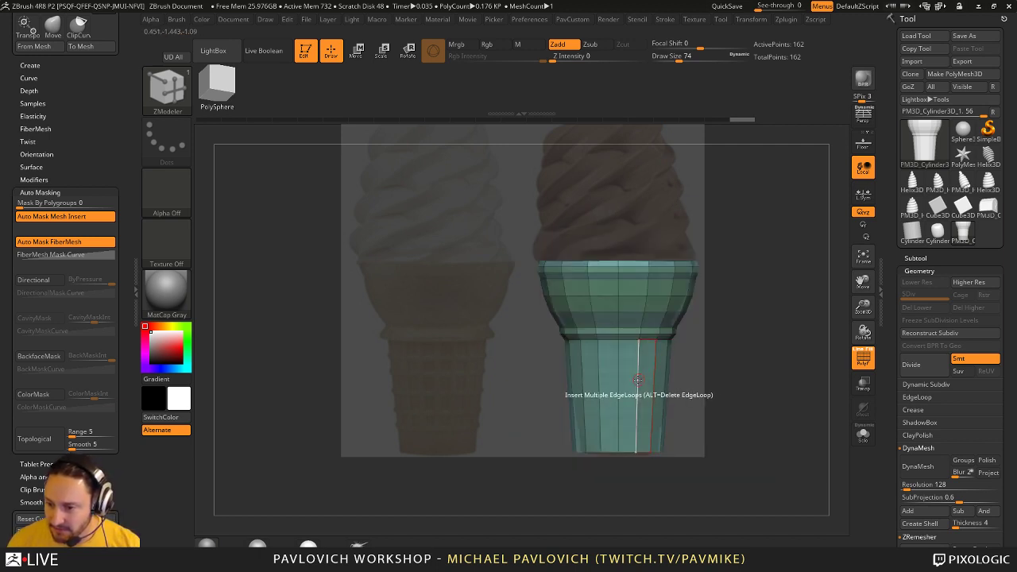
left_click_drag(640, 365, 643, 341)
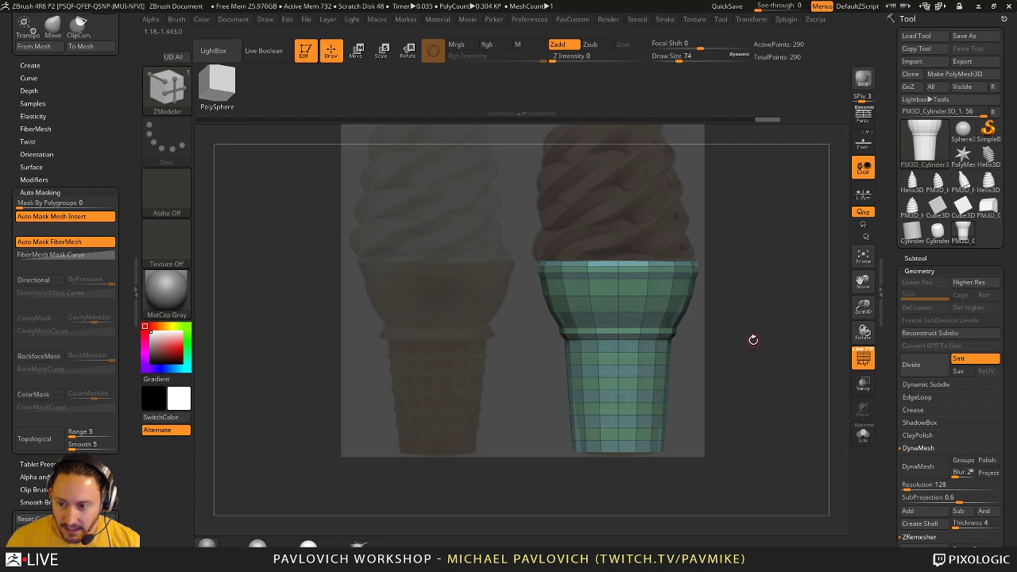
- Isolate the tapered lower section with the SelectRect brush, hiding the upper cup and the bottom cap
key("ctrl+shift")
left_click(167, 89)
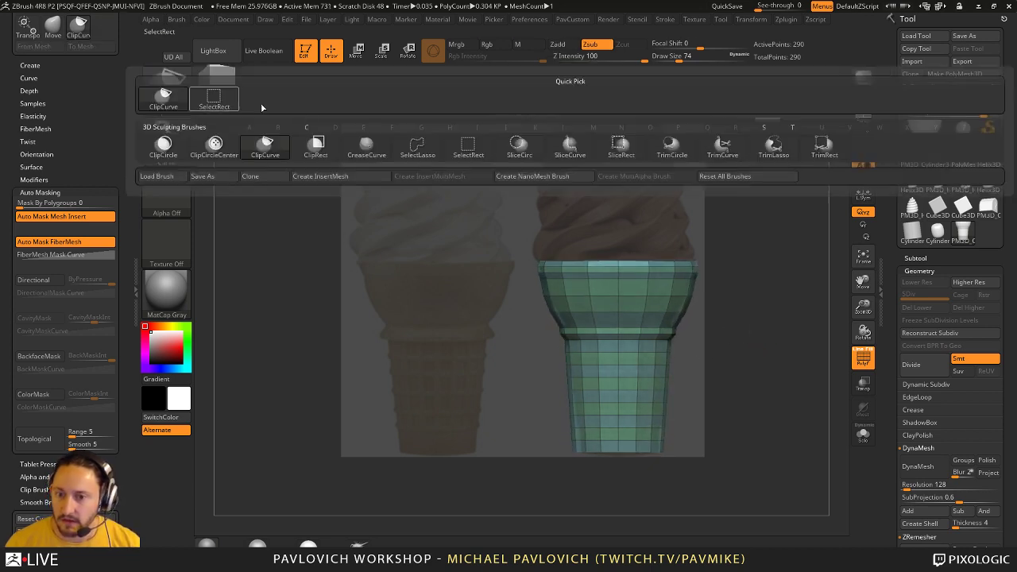
left_click(228, 100)
left_click_drag(742, 518, 504, 330, "ctrl+shift")
left_click_drag(732, 400, 641, 444)
key("ctrl+shift")
left_click(621, 454, "ctrl+shift")
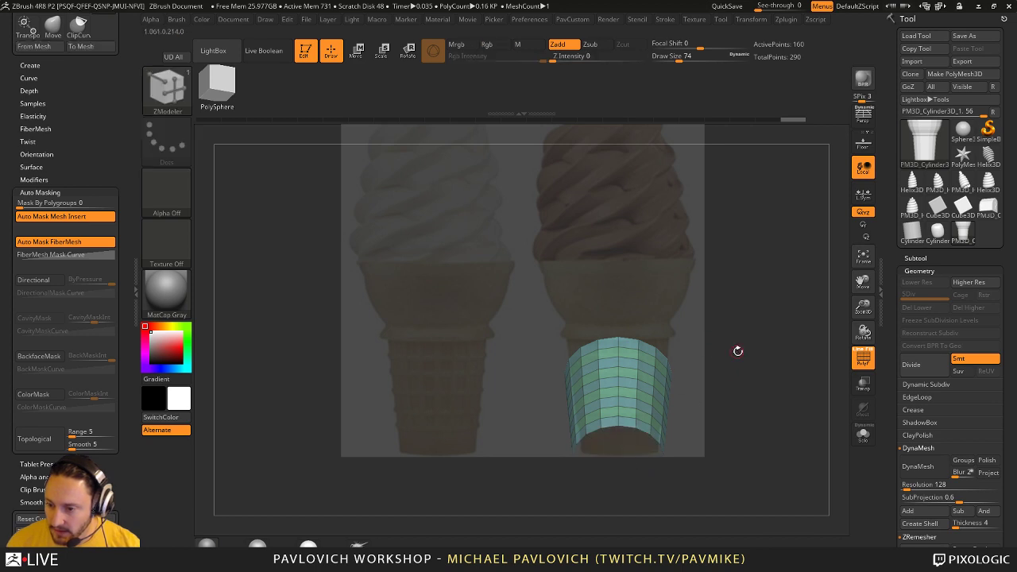
left_click_drag(739, 350, 773, 393)
- Assign checkered polygroups to the visible faces with the ZModeler PolyGroup action set to Checker and All Polygons
key("space")
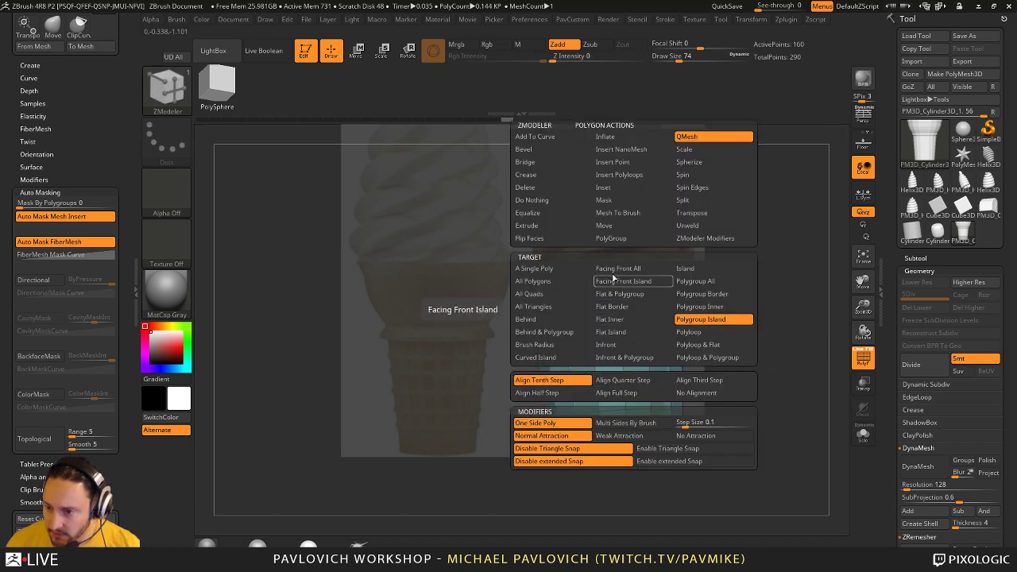
left_click(612, 239)
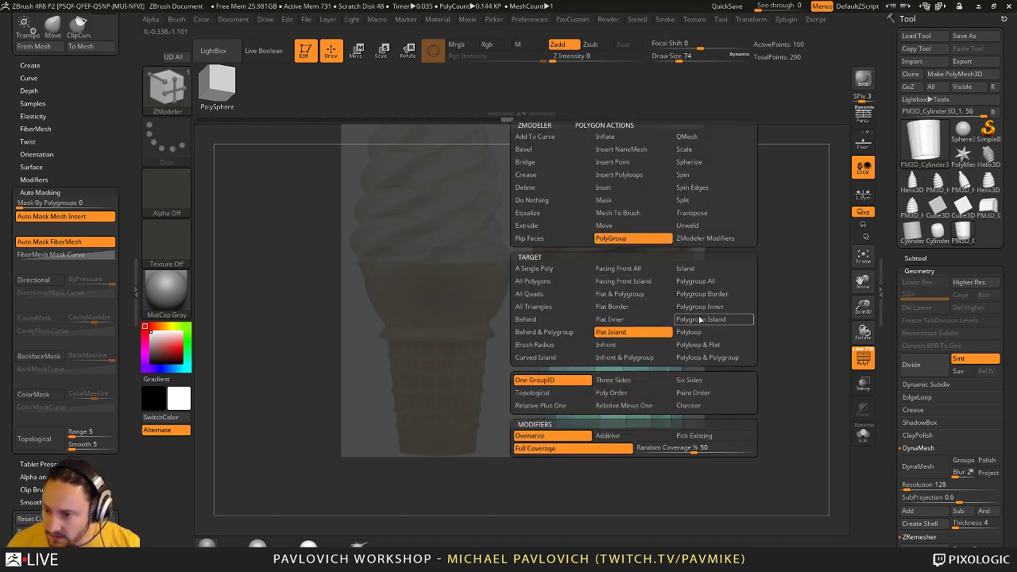
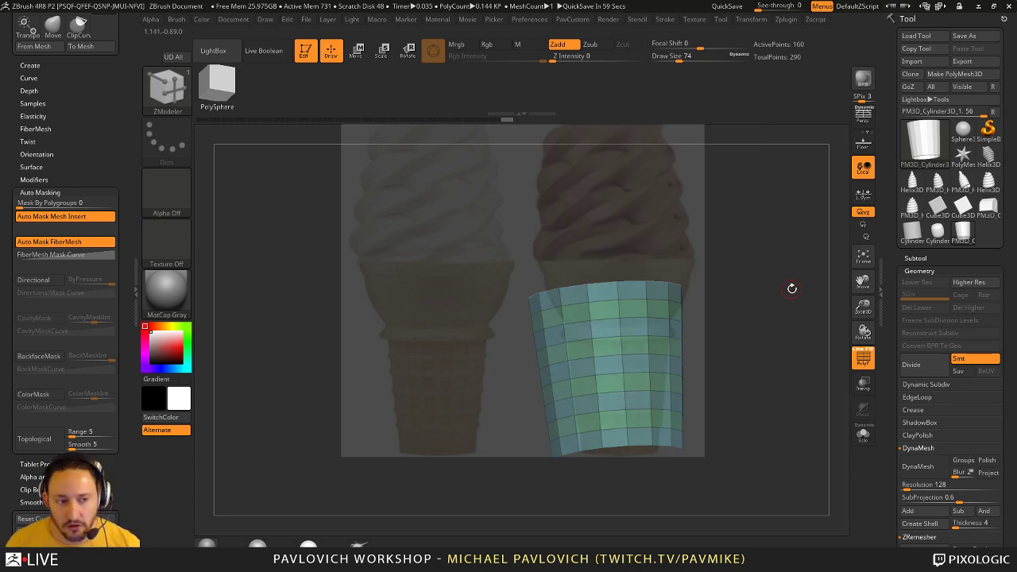
left_click_drag(792, 288, 795, 298)
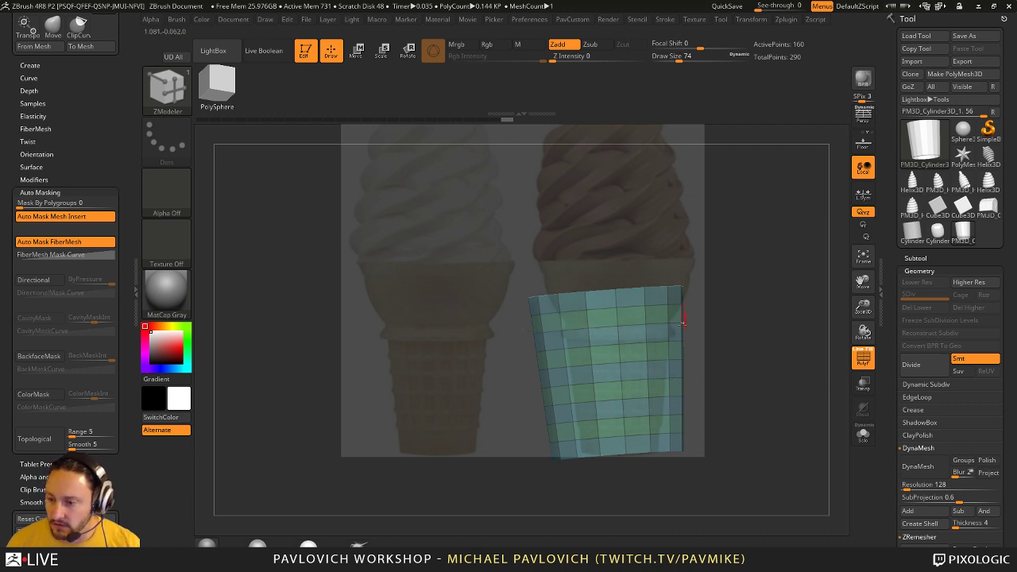
key("space")
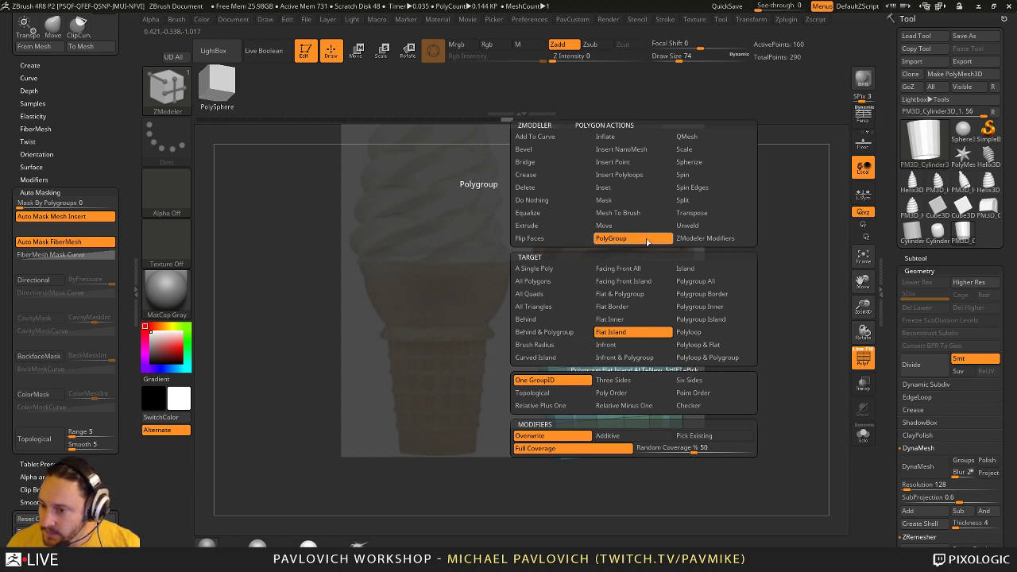
left_click(690, 406)
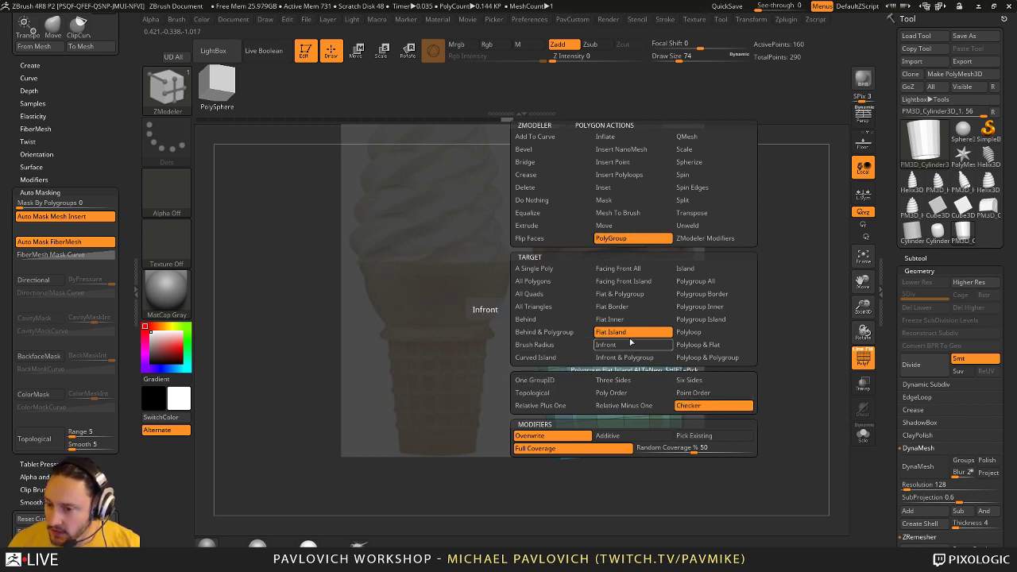
left_click(555, 273)
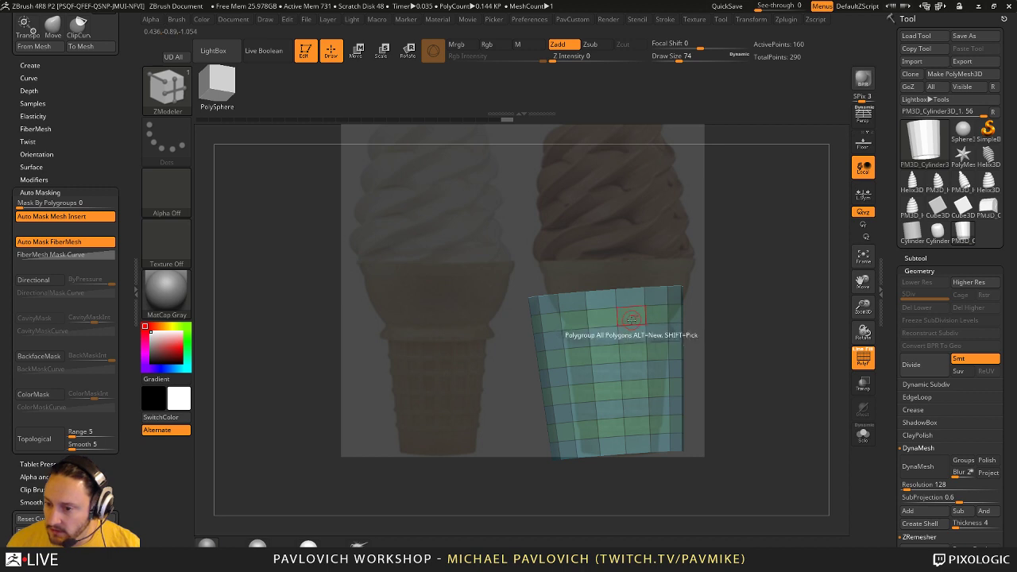
left_click_drag(774, 319, 760, 311)
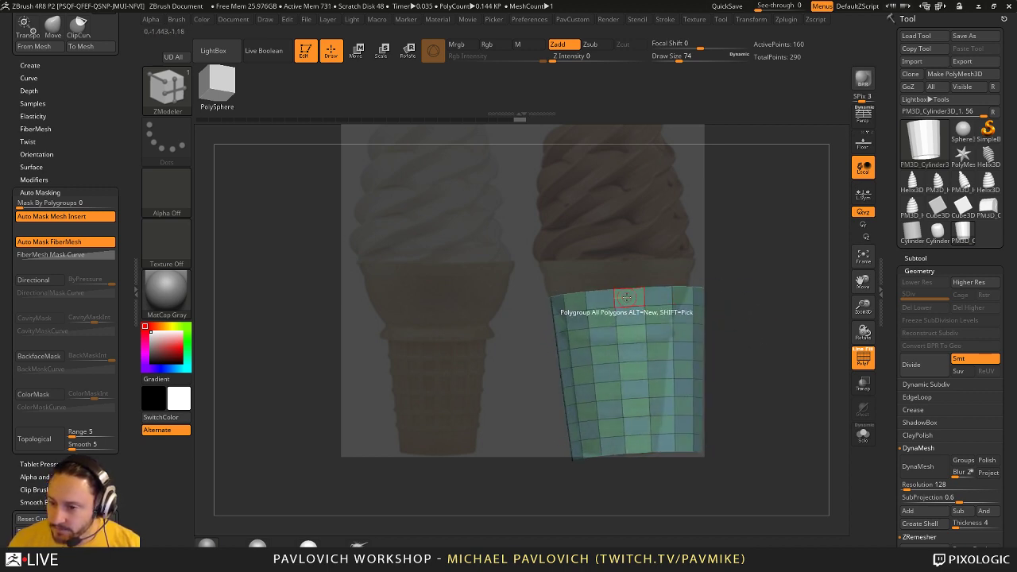
- Inset the faces of one checker polygroup with the Polygroup All target, try the other group too, and undo that second inset
key("space")
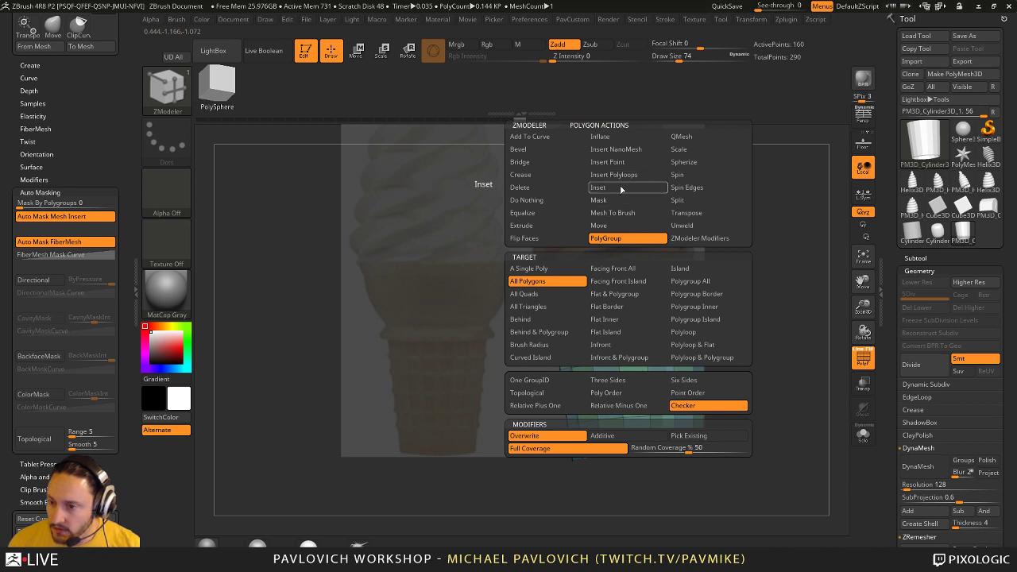
left_click(627, 188)
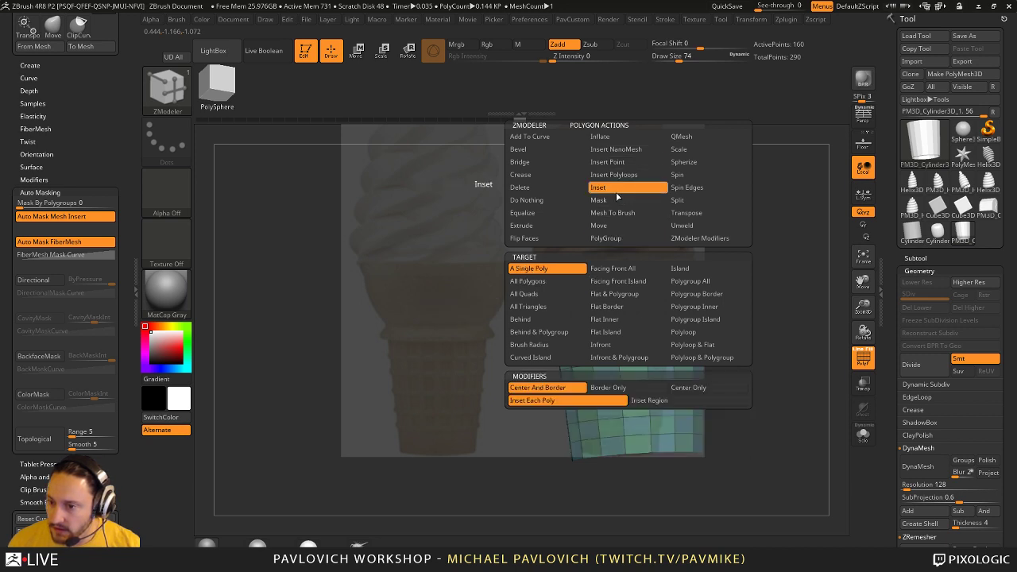
left_click(677, 286)
left_click(626, 311)
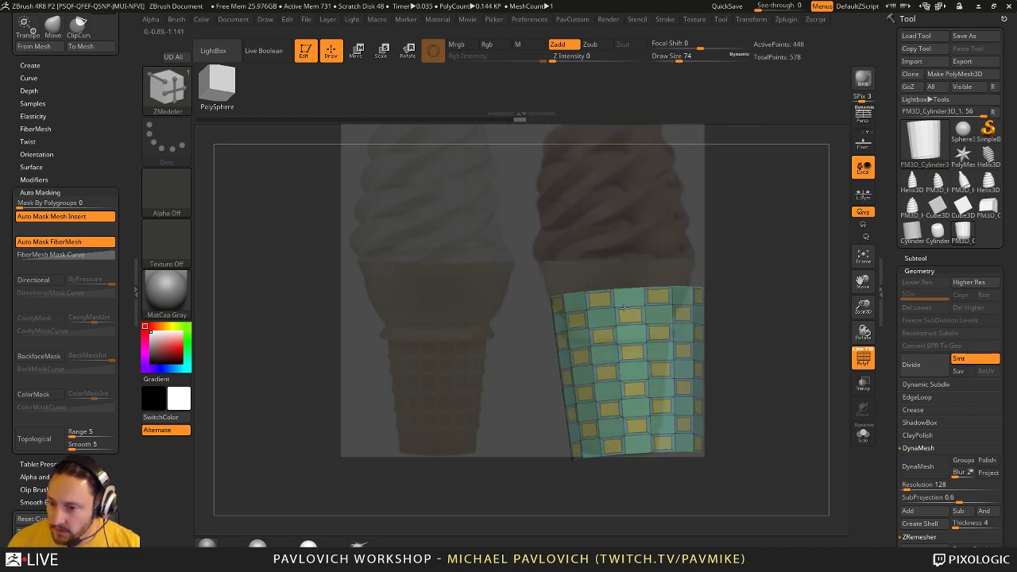
left_click(629, 300)
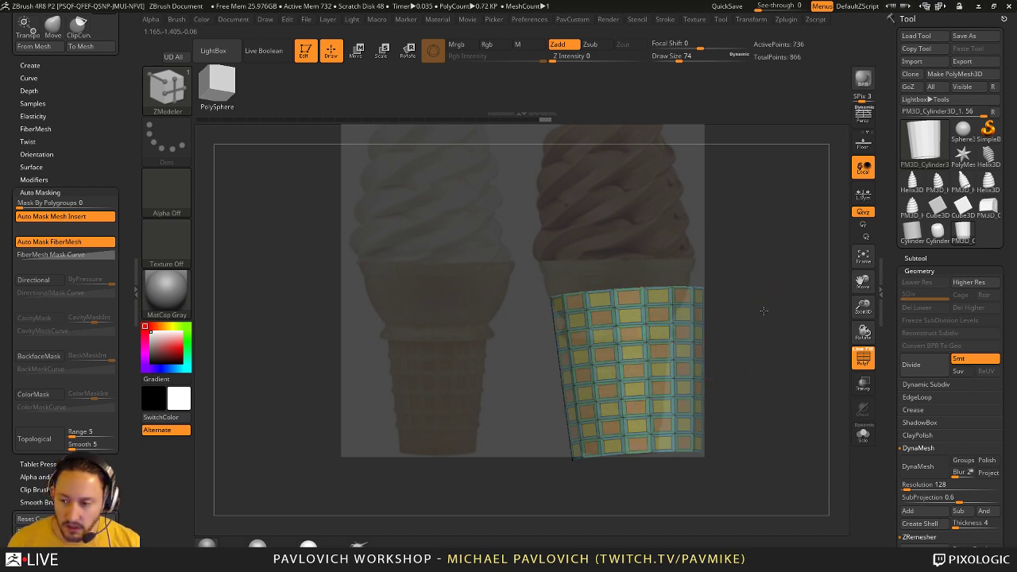
key("ctrl+z")
- Try QMesh with the Polygroup All target on the inset faces, and undo back to the plain grid before the checkered polygroups
left_click_drag(725, 350, 722, 314)
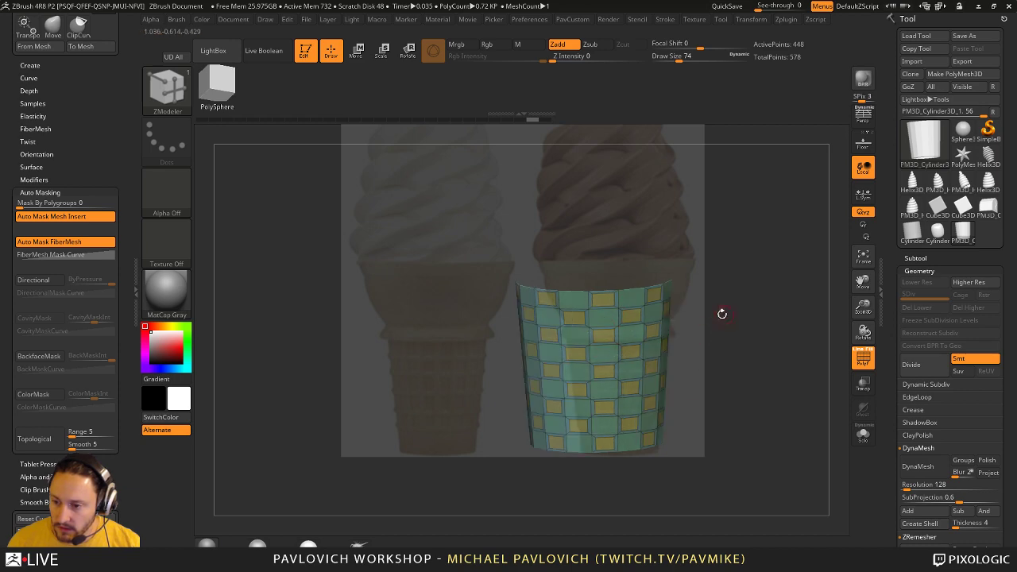
key("space")
left_click(711, 137)
left_click(713, 321)
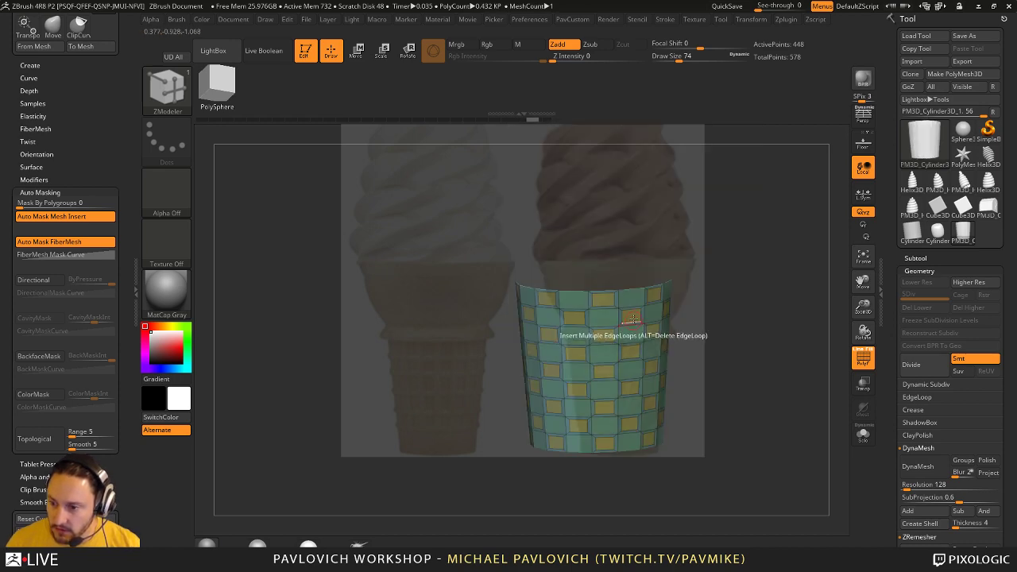
key("space")
left_click(694, 287)
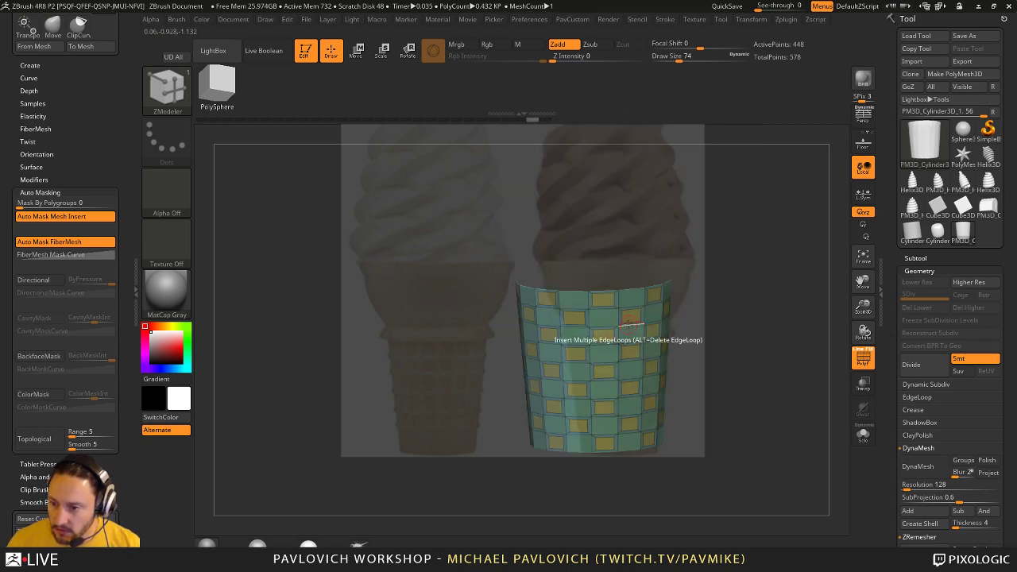
left_click(624, 316)
key("ctrl+z")
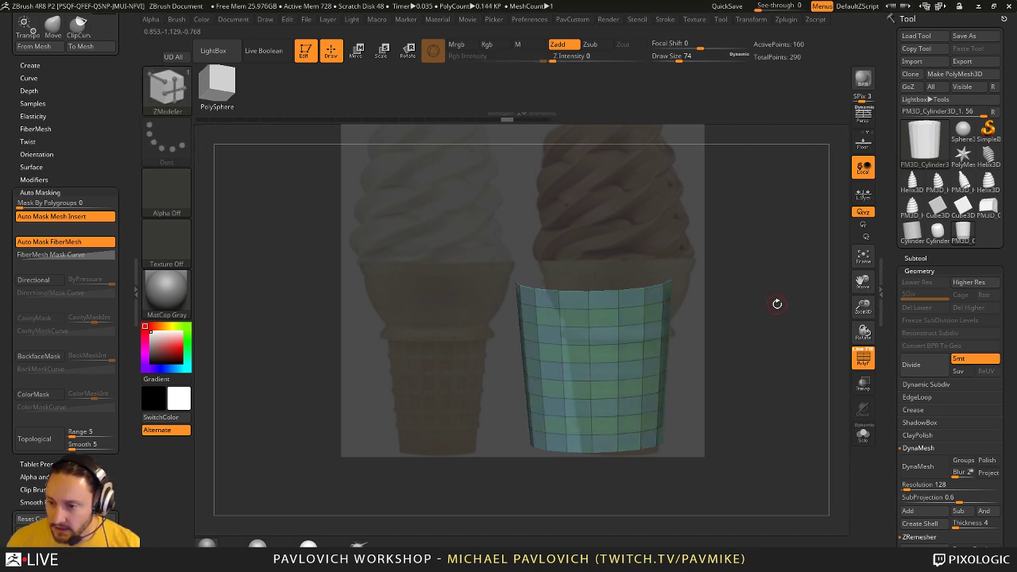
- Try insetting every visible face of the tapered section with the ZModeler Inset action and the All Polygons target
key("space")
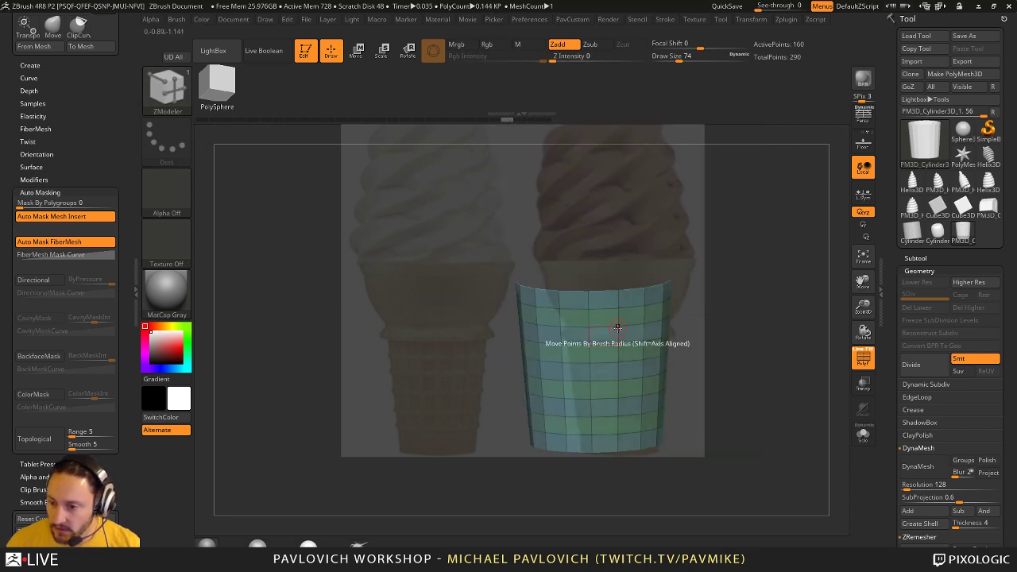
key("space")
left_click(606, 187)
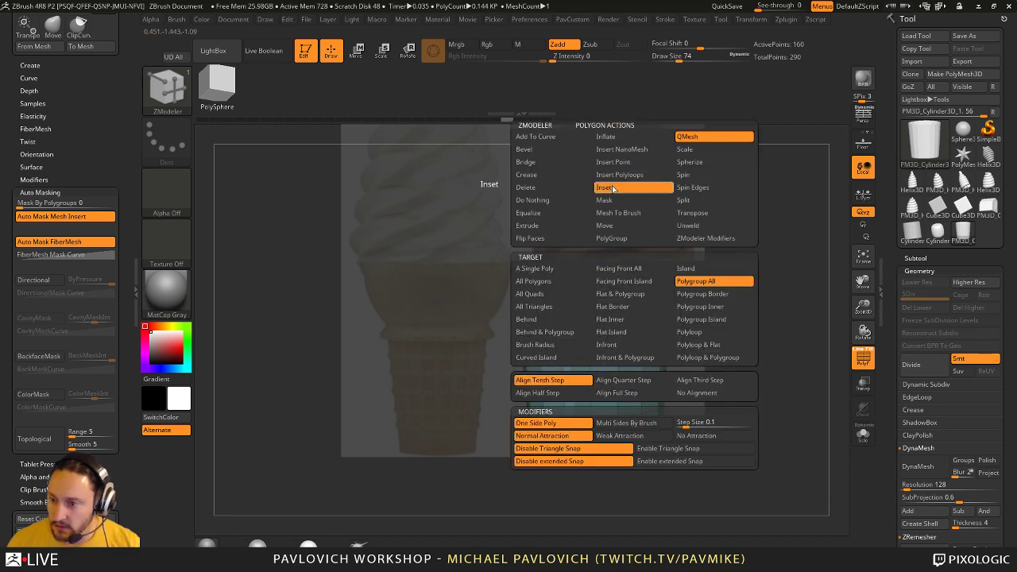
left_click(558, 281)
key("space")
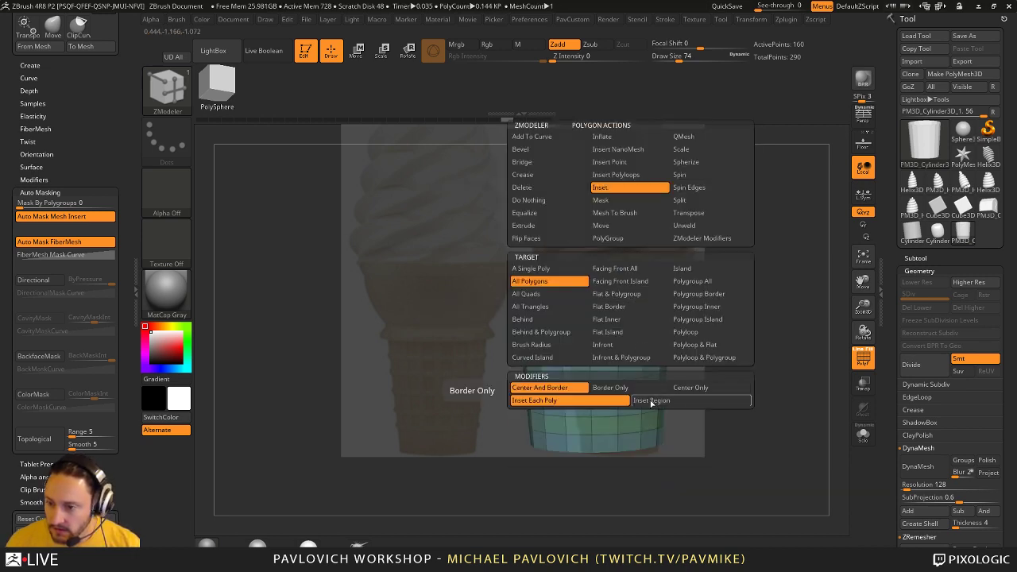
left_click(652, 402)
left_click_drag(633, 295, 627, 285)
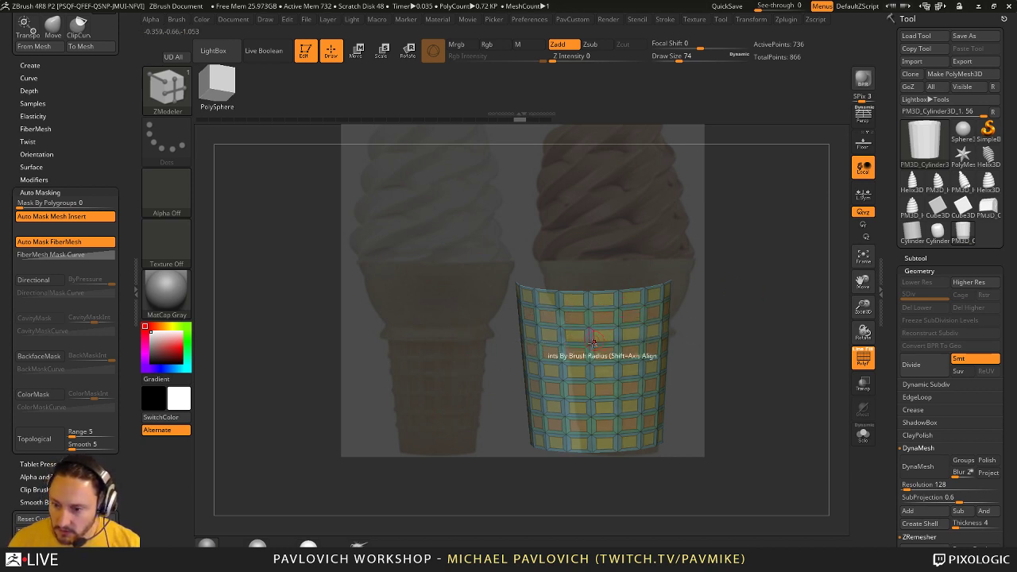
- Undo the inset on the tapered section, back to the plain checkered grid
left_click_drag(755, 344, 779, 341, "shift")
key("ctrl+z")
key("ctrl+z")
key("ctrl+z")
key("ctrl+z")
key("ctrl+z")
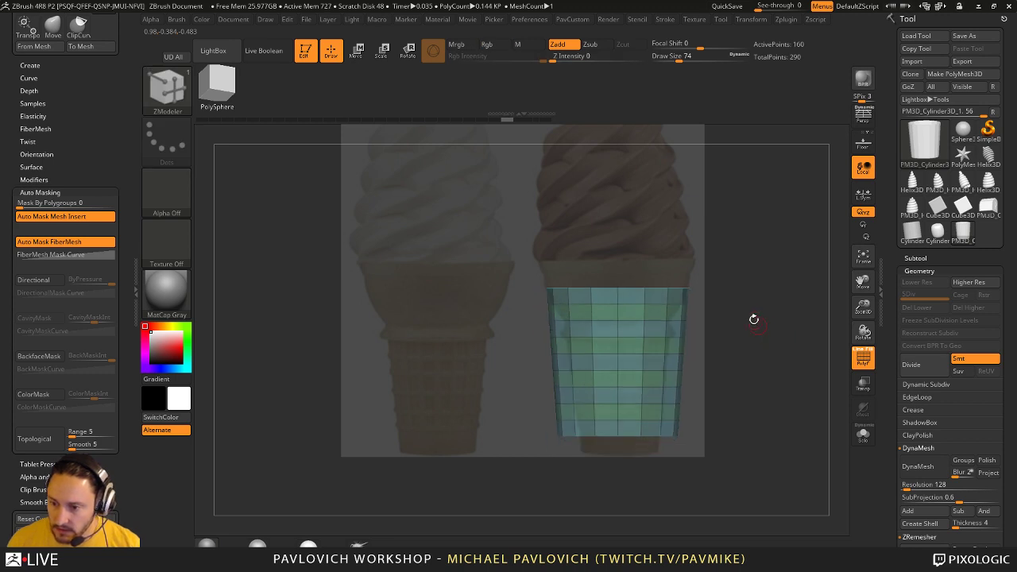
- Show the whole cone and use the SelectLasso brush to isolate the seven face rows just below the collar
key("ctrl+shift+z")
key("ctrl+shift+z")
key("ctrl+shift+z")
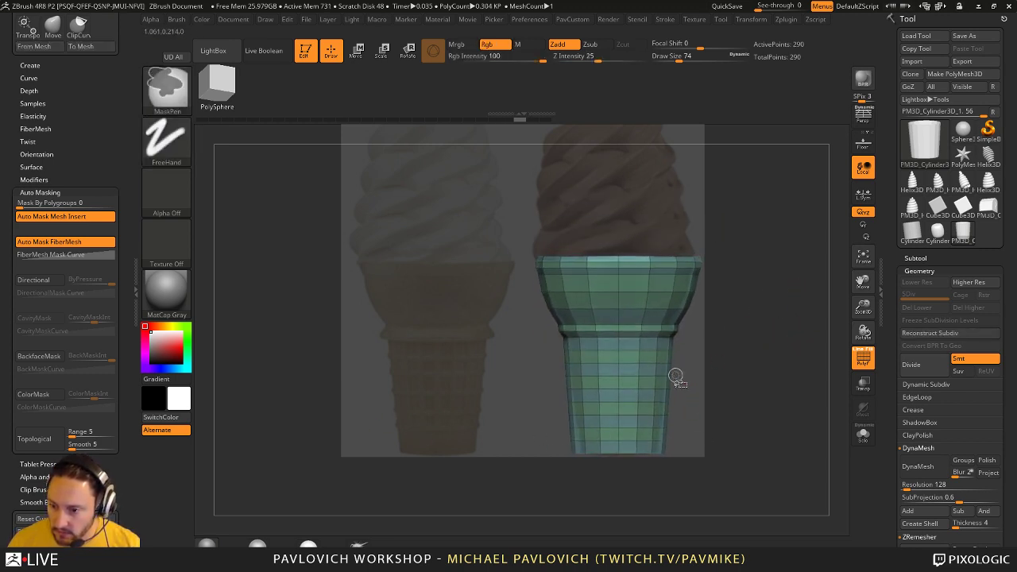
left_click(168, 92, "ctrl+shift")
left_click(403, 155)
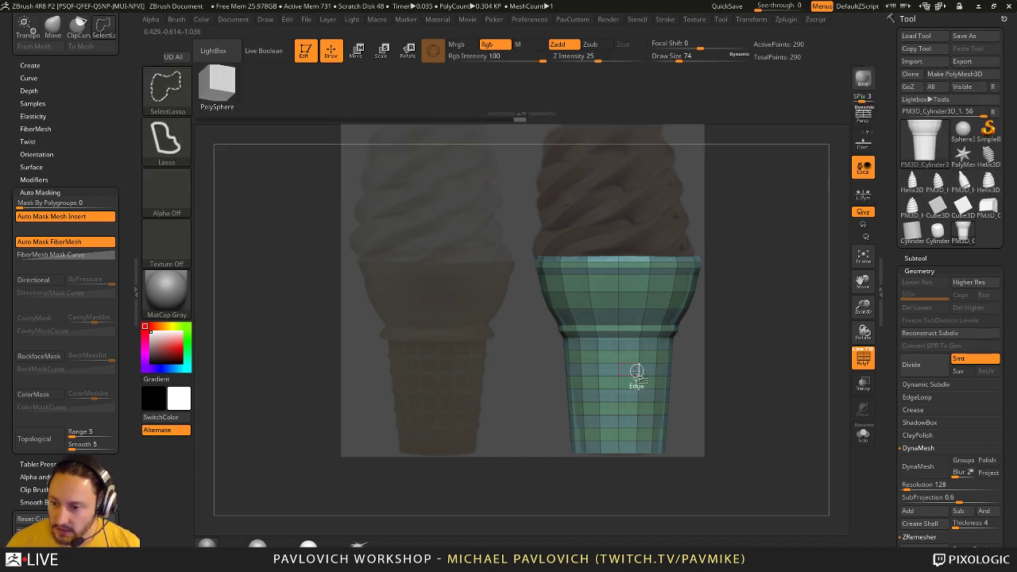
left_click(618, 347)
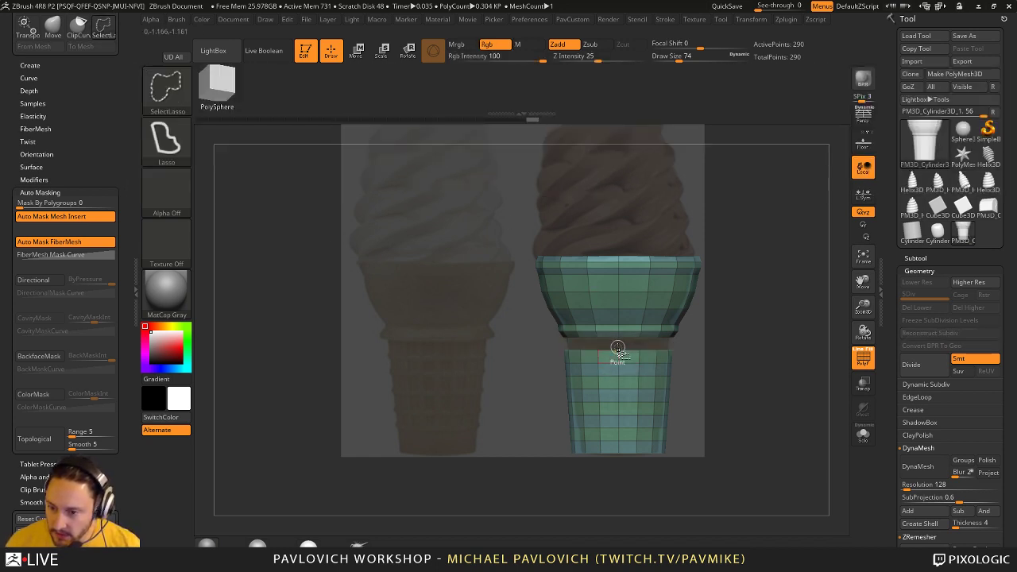
left_click(619, 357, "ctrl+shift")
left_click(617, 370, "ctrl+shift")
left_click(618, 383, "ctrl+shift")
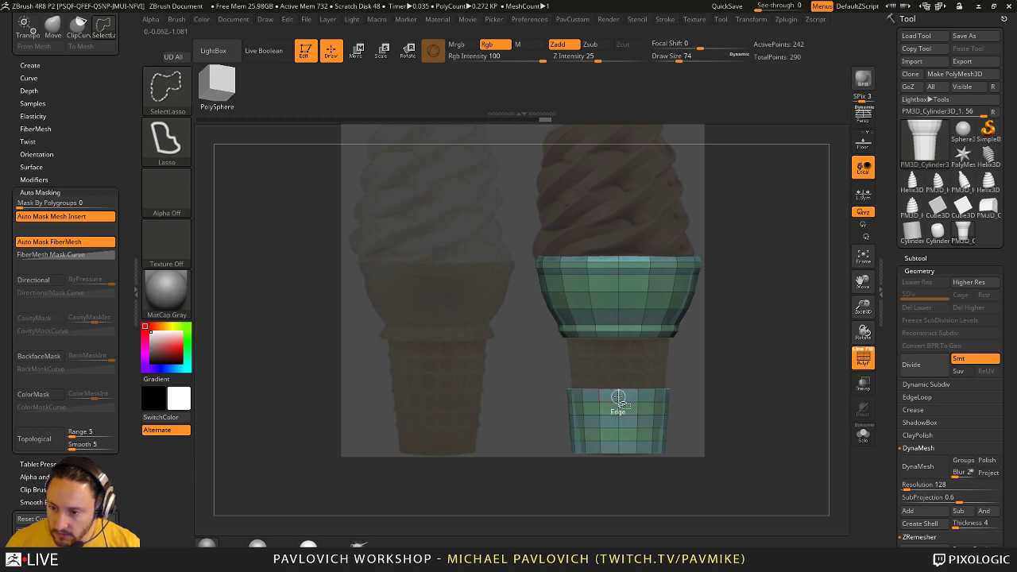
left_click(617, 397, "ctrl+shift")
left_click(621, 409, "ctrl+shift")
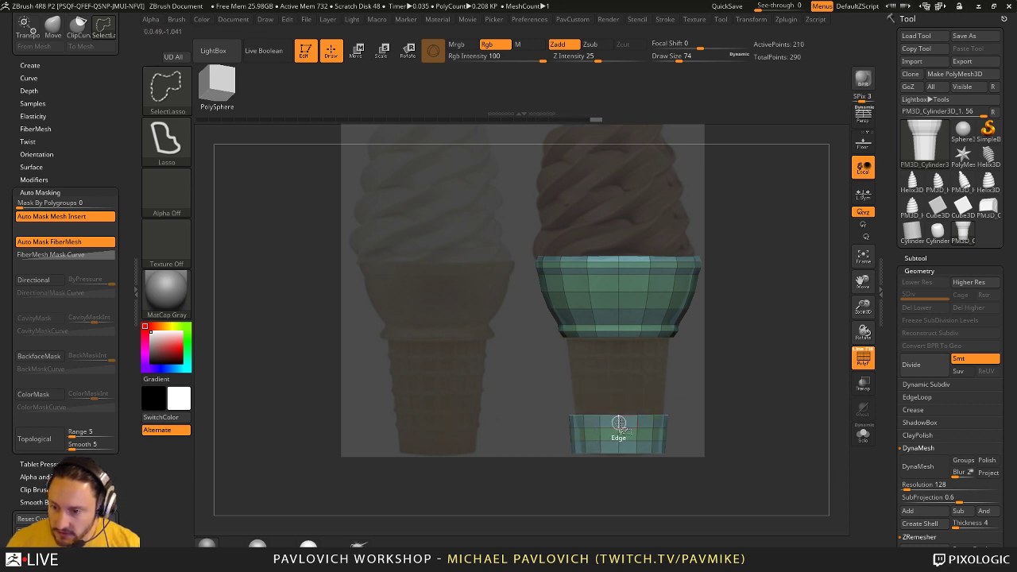
left_click_drag(764, 348, 800, 352, "ctrl+shift")
- Inset each visible face individually with the Inset action set to All Polygons and Inset Each Poly
left_click_drag(791, 313, 813, 344, "alt")
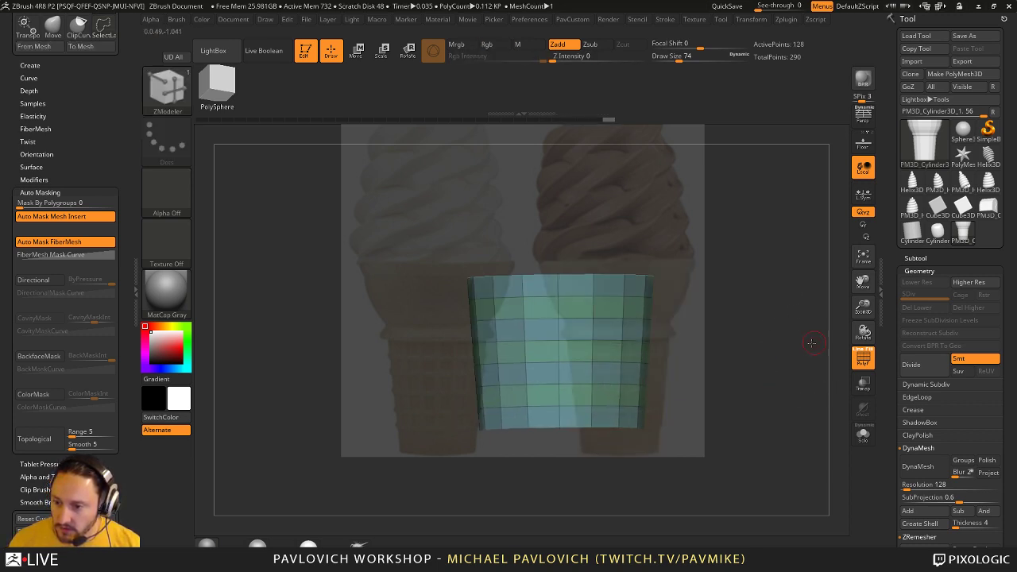
key("space")
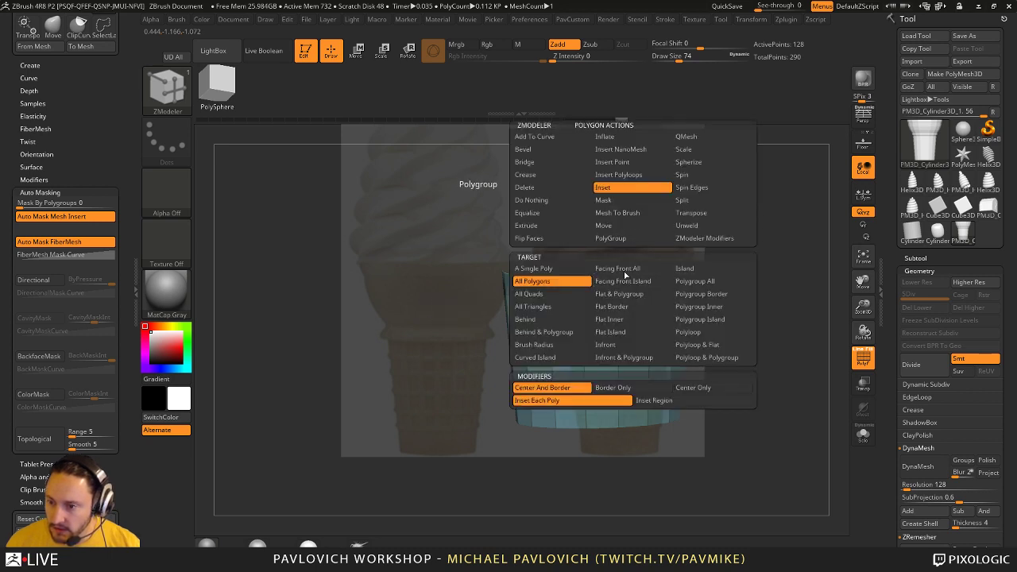
left_click_drag(626, 278, 632, 277)
- Try recessing one checker group of inset faces with QMesh and the Polygroup All target, and undo it
key("space")
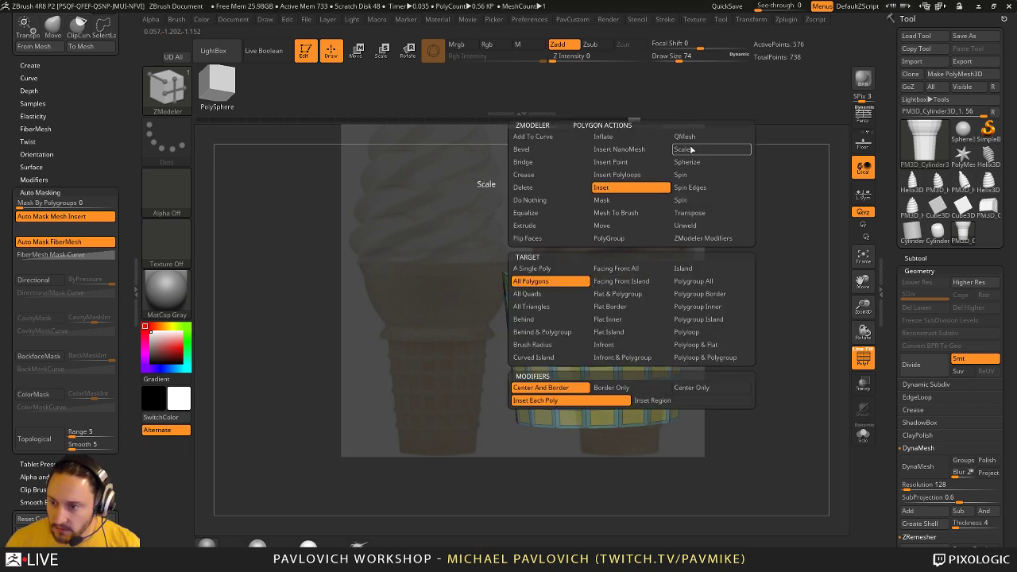
left_click(712, 275)
left_click_drag(755, 247, 642, 289)
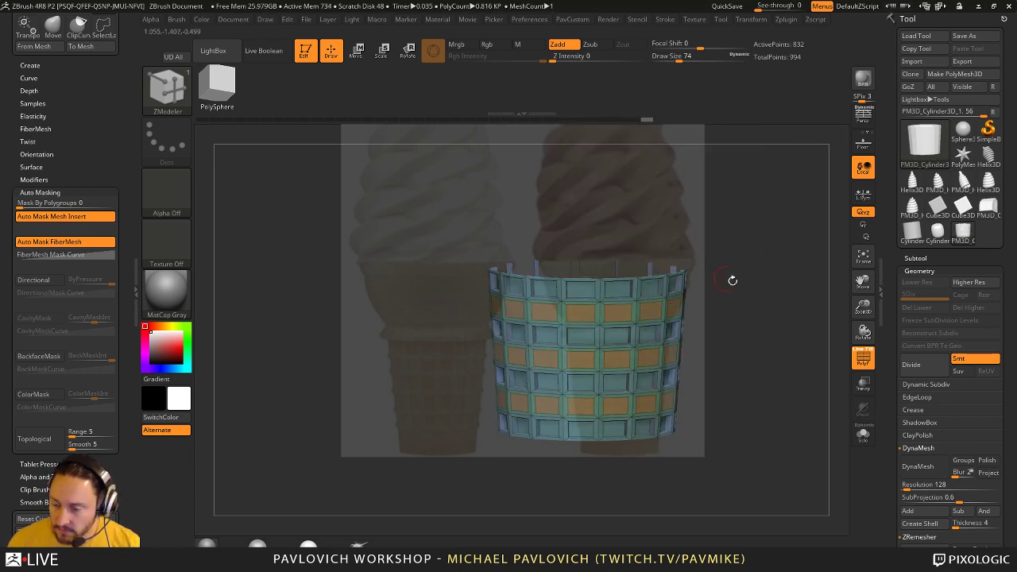
left_click(792, 313, "ctrl+shift")
left_click_drag(793, 314, 764, 343, "alt")
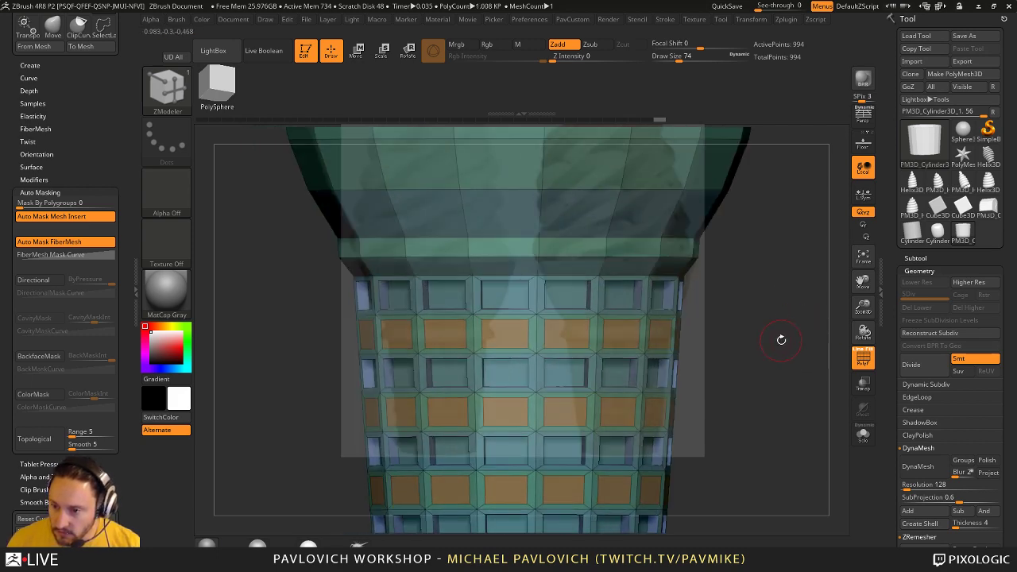
left_click(769, 303, "ctrl+shift")
key("ctrl+z")
key("ctrl+z")
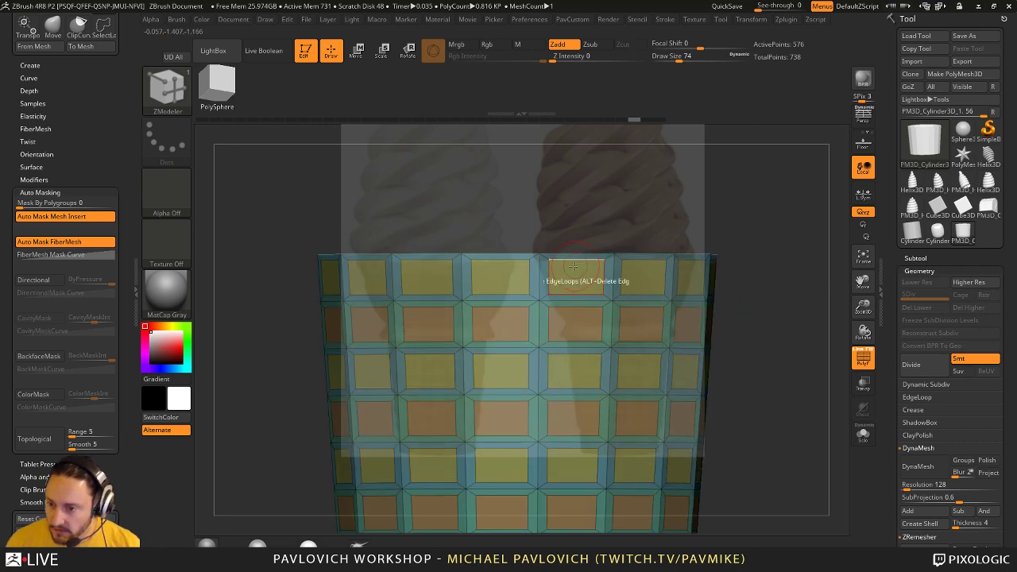
- Inset both groups of center faces once more, slightly, using the Inset action with the Polygroup All target
key("space")
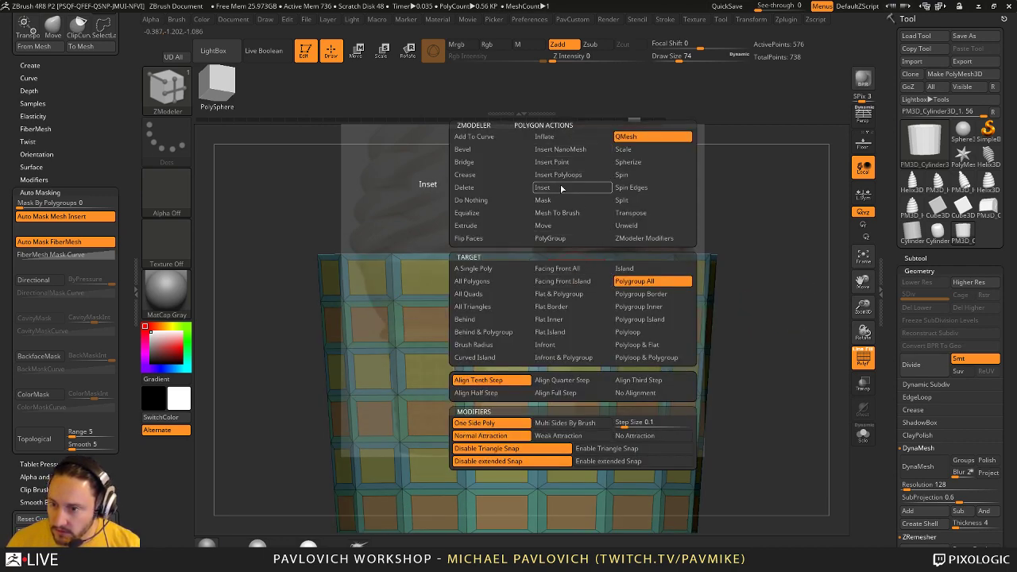
left_click(561, 189)
left_click(634, 282)
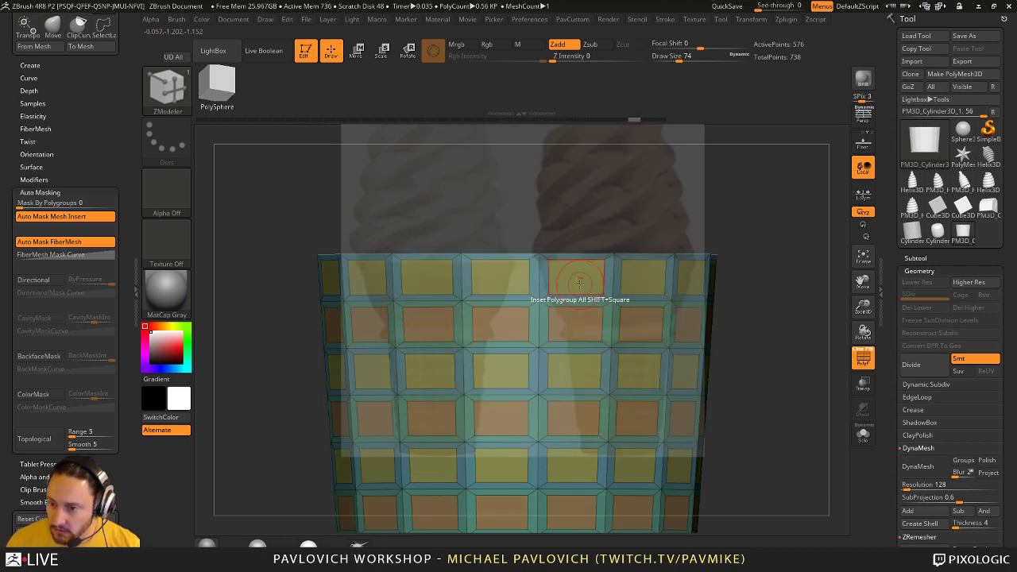
left_click_drag(578, 284, 765, 259)
left_click(586, 276)
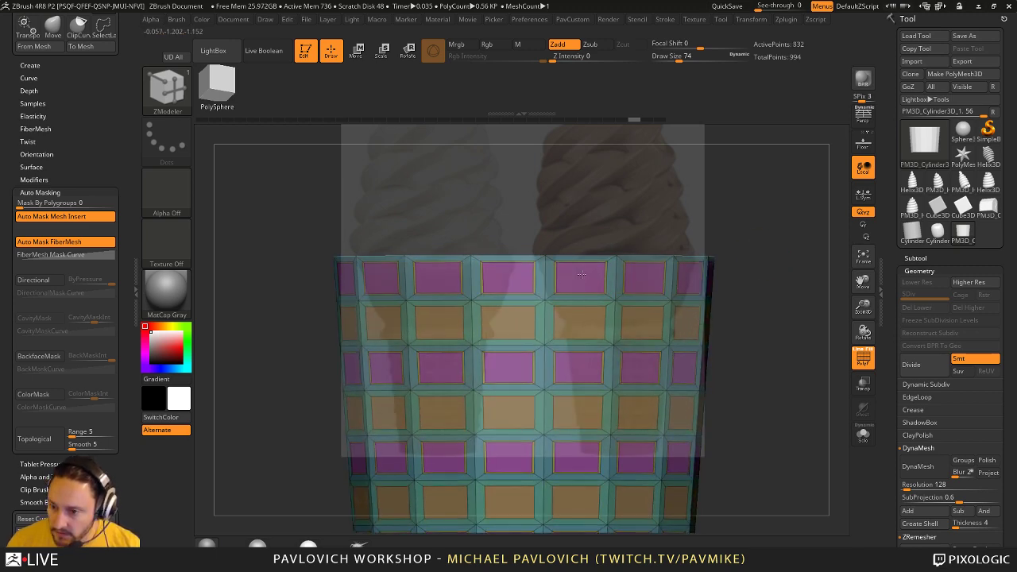
left_click(581, 323)
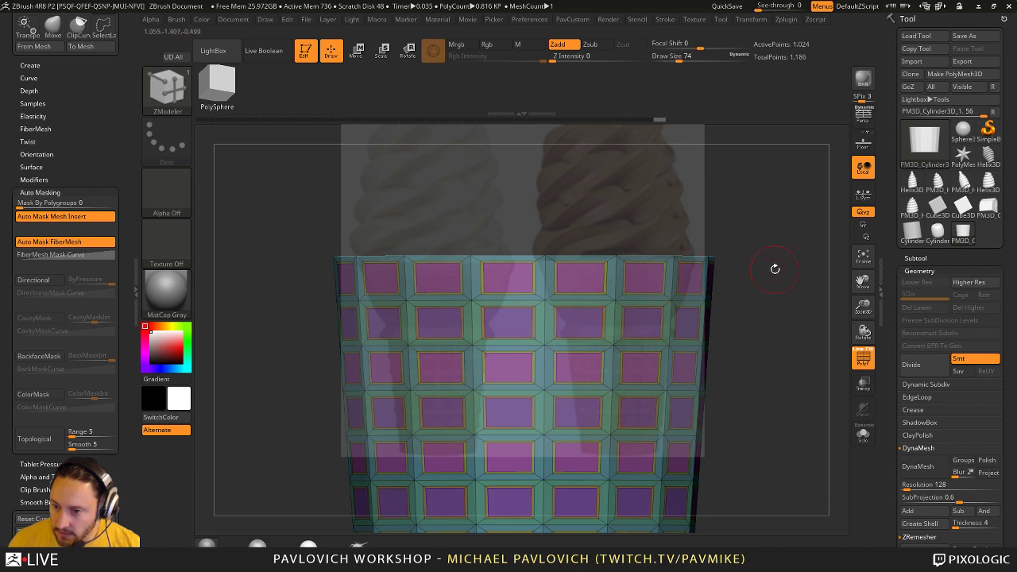
- Try pushing both groups of center faces slightly inward with QMesh and the Polygroup All target
left_click_drag(772, 268, 607, 275)
key("space")
left_click(638, 137)
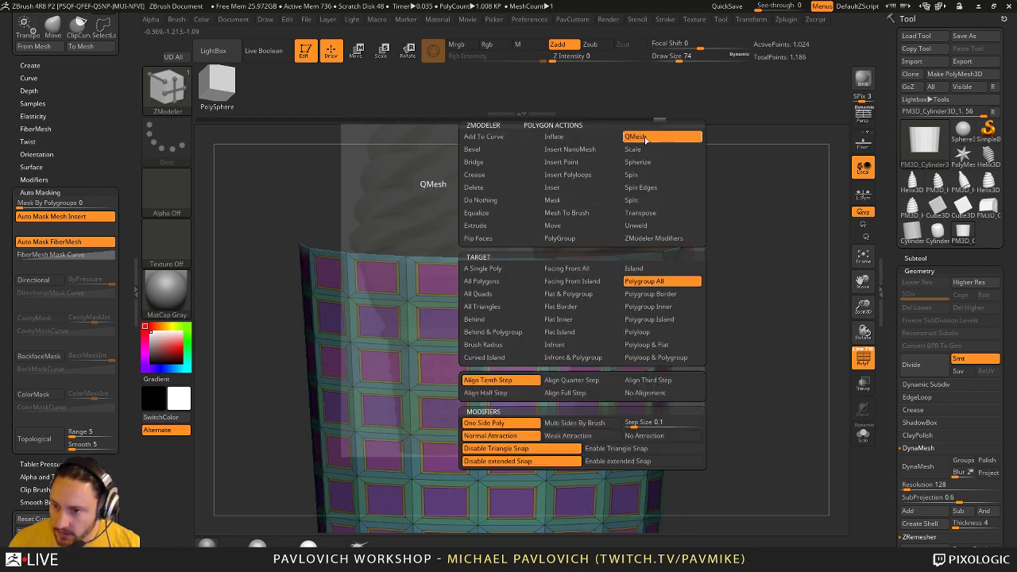
left_click(581, 277)
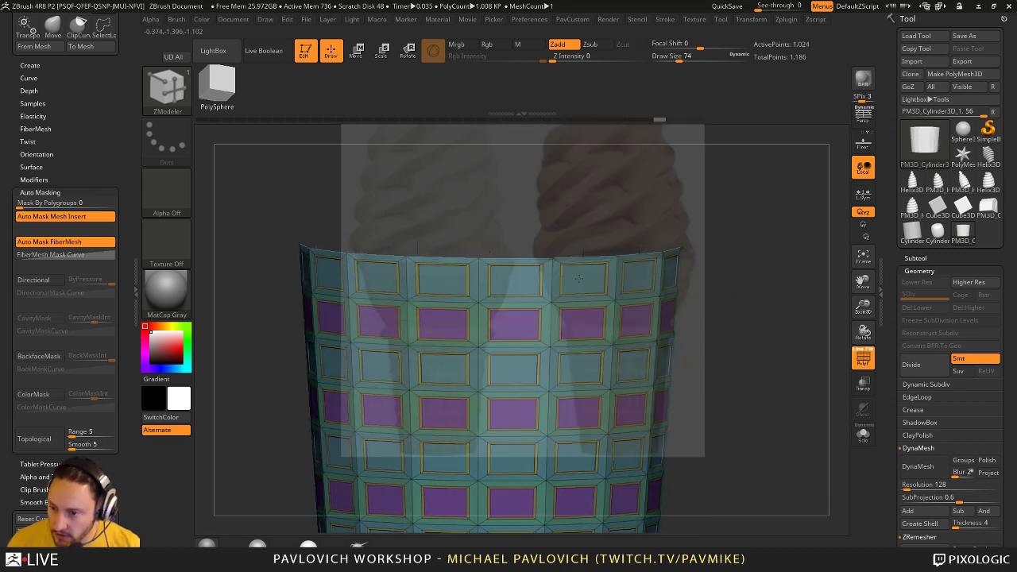
left_click(569, 326)
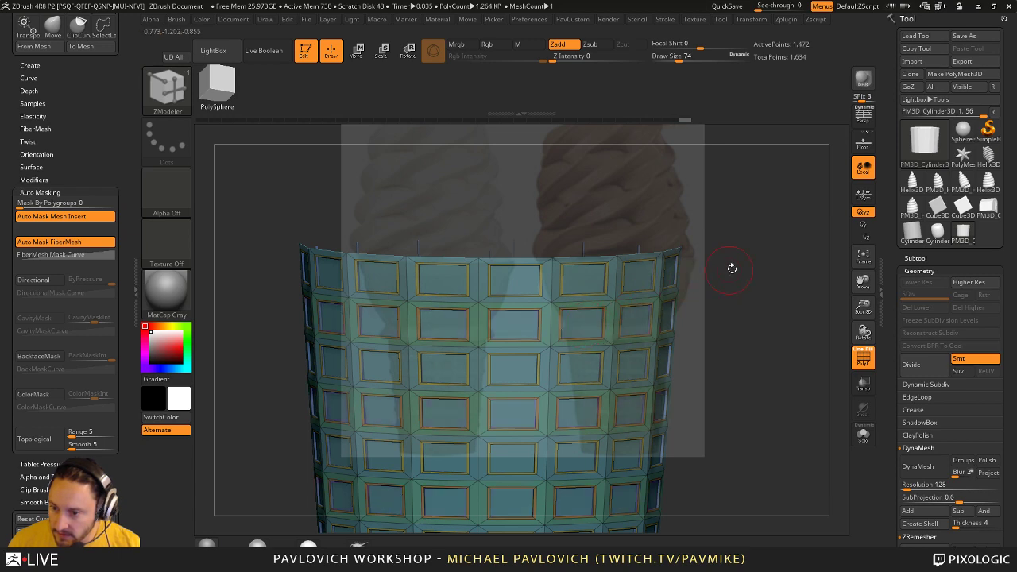
- Undo the QMesh moves and recess both groups again, giving the recessed faces one polygroup distinct from the surrounding frame
left_click_drag(731, 267, 784, 264)
left_click_drag(586, 267, 638, 291)
key("ctrl+z")
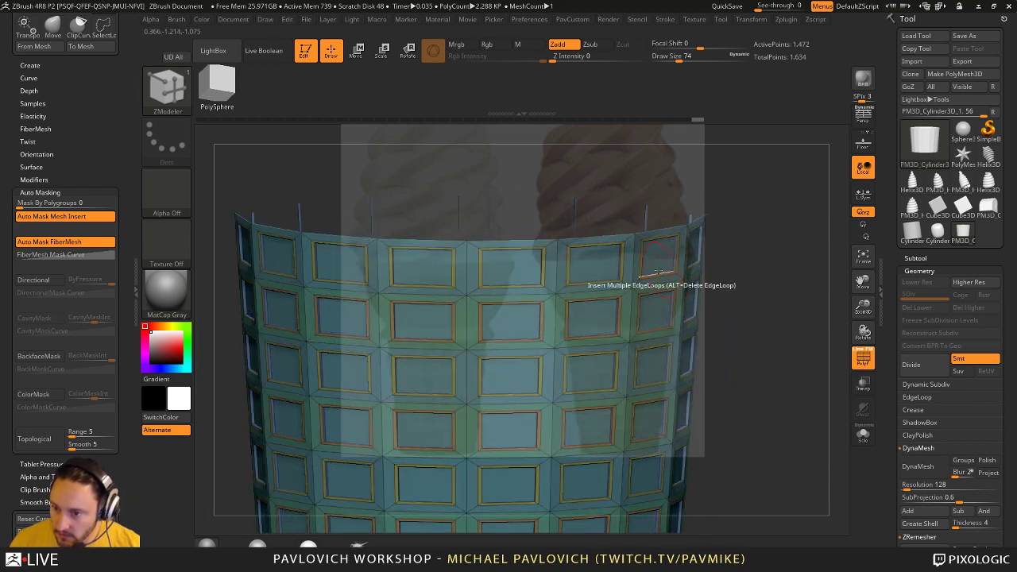
key("ctrl+z")
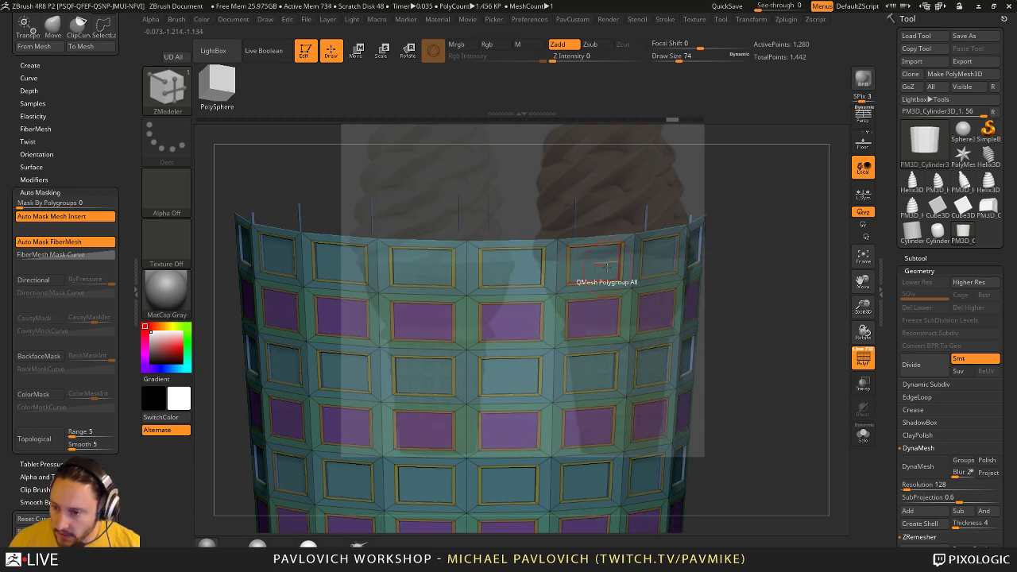
key("ctrl+z")
left_click(591, 266)
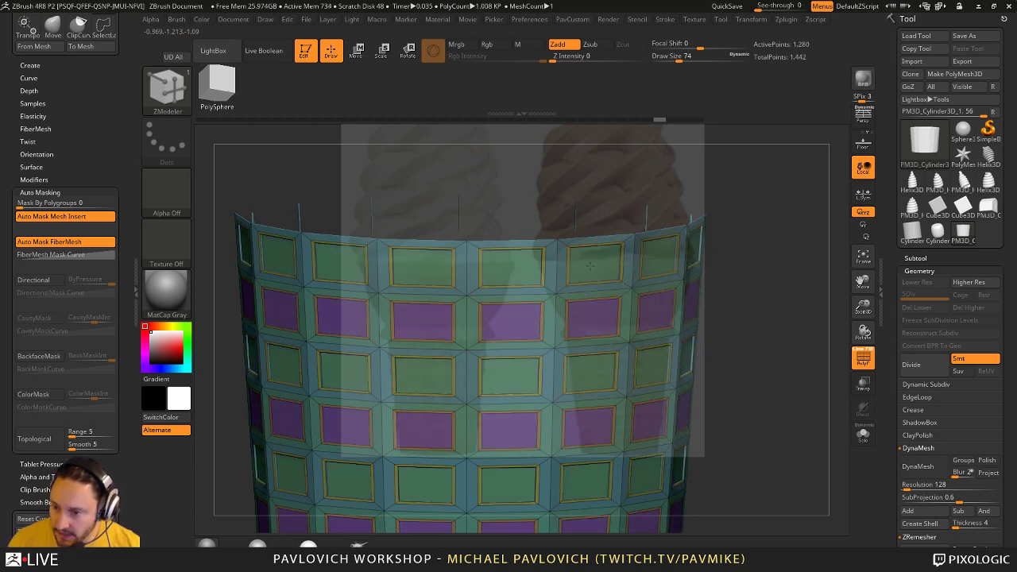
left_click(596, 319)
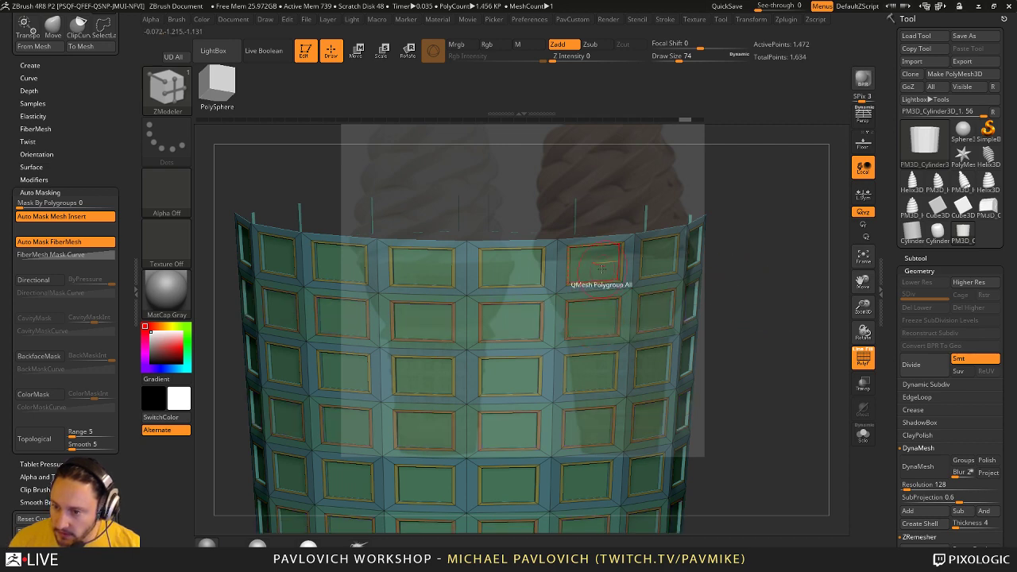
- Inset the recessed faces slightly with the Polygroup All target and push them deeper inward with QMesh
key("space")
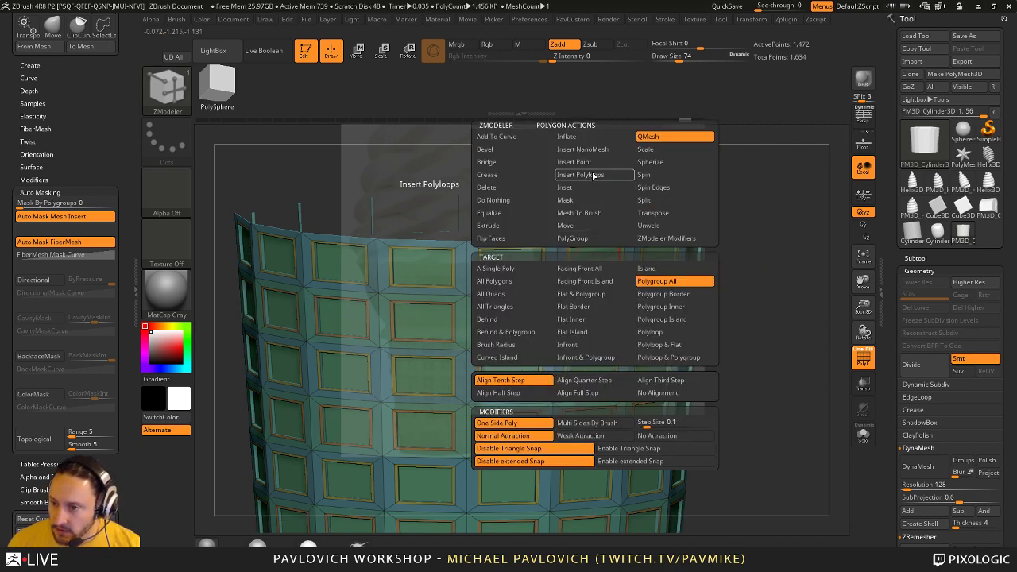
left_click(594, 176)
left_click_drag(592, 266, 595, 313)
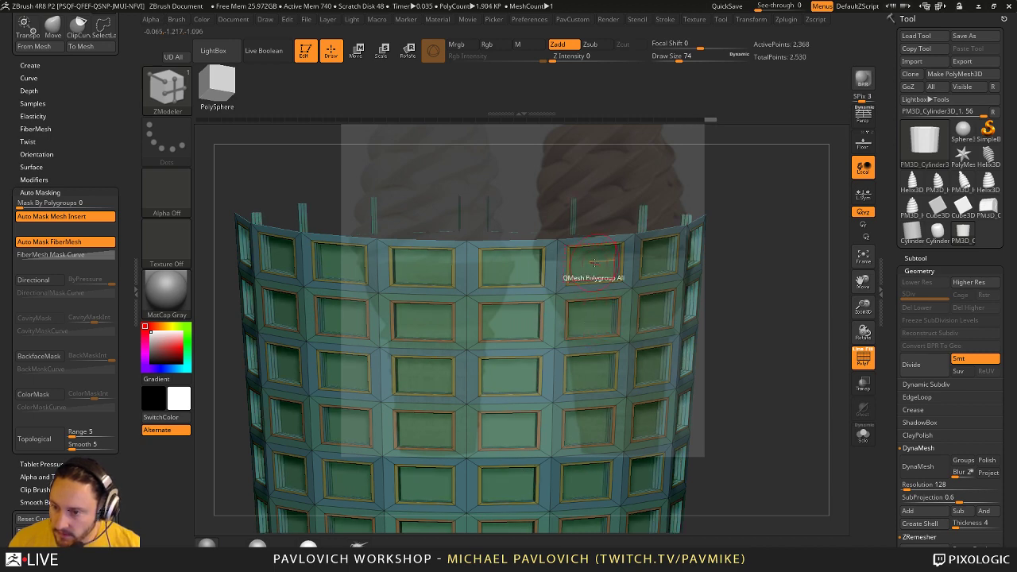
- Add another slight Polygroup All inset to the recess floors and sink them one small QMesh step further
key("space")
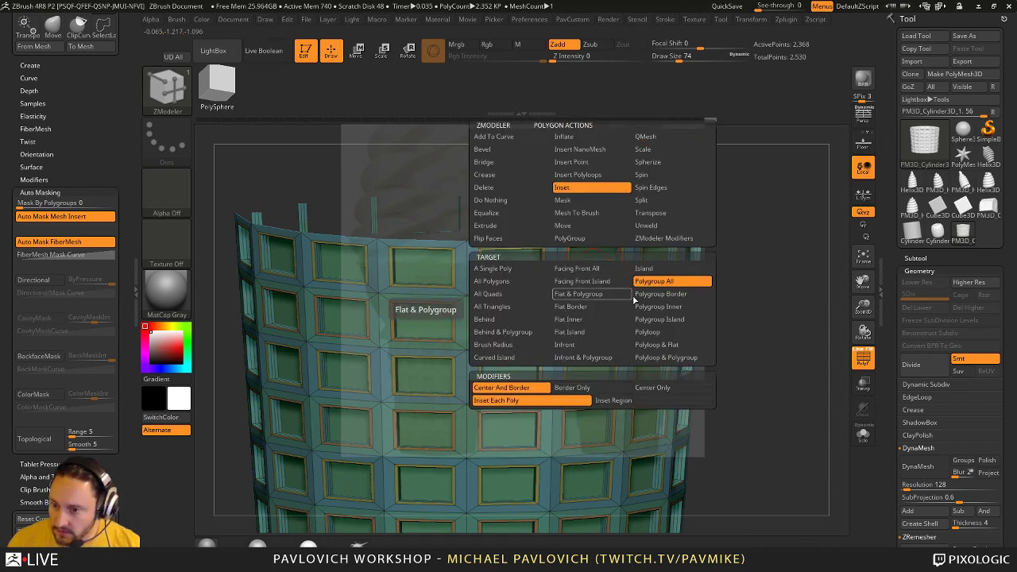
left_click(591, 264)
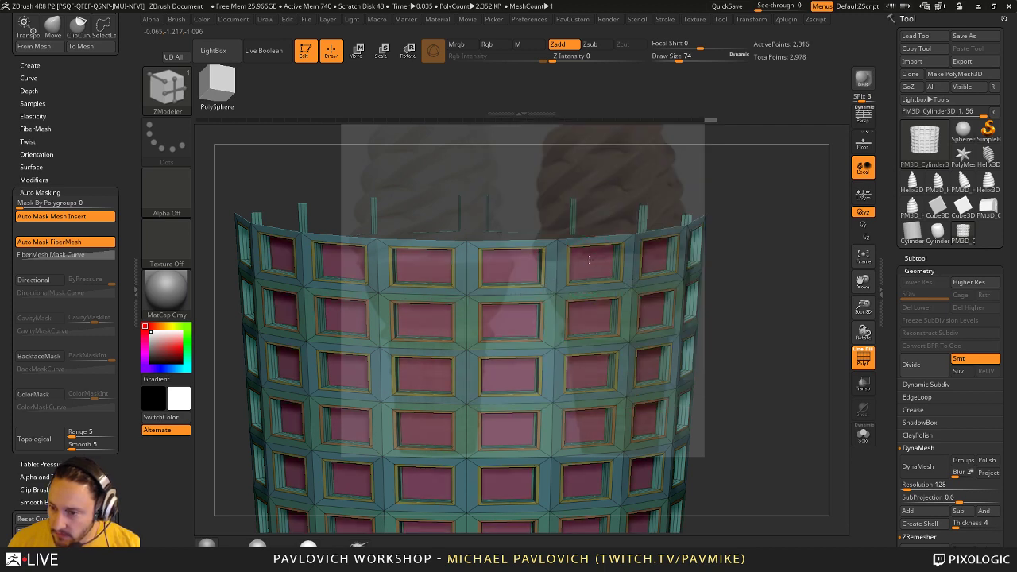
left_click_drag(737, 279, 784, 235)
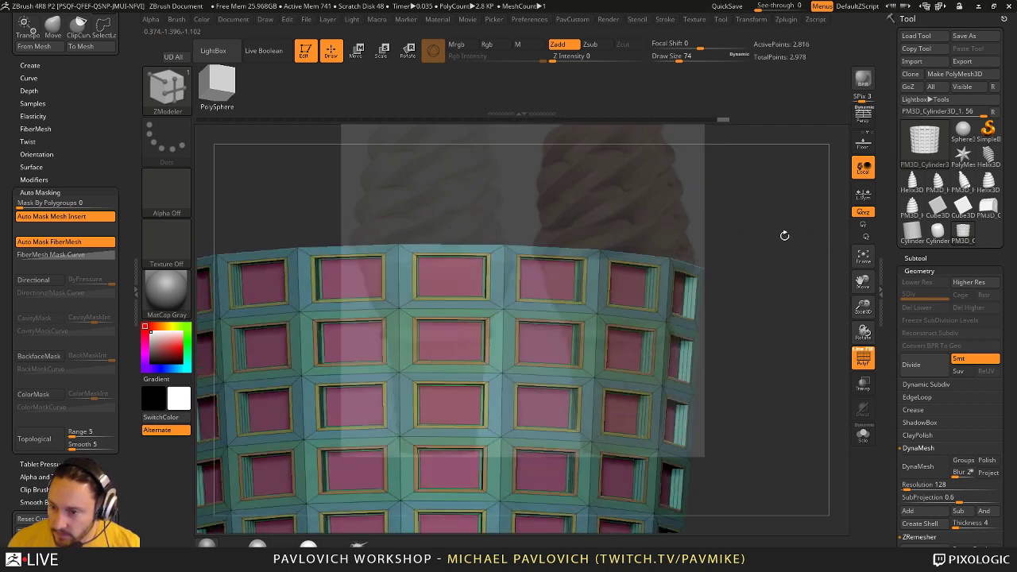
left_click(545, 279)
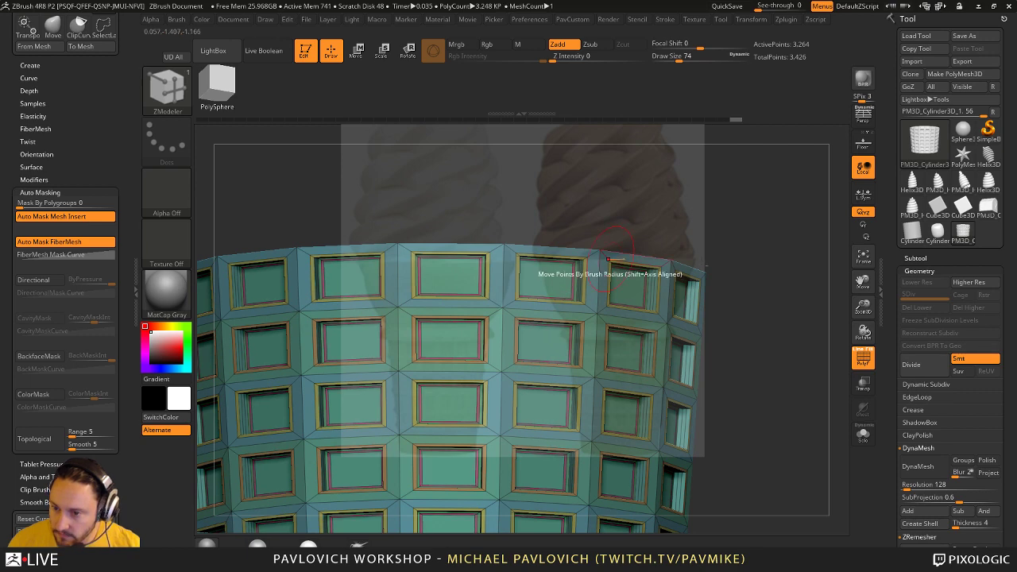
- Preview the cone smoothed by accepting Dynamic Subdiv with Always YES, and turn off the PolyFrame display
left_click_drag(755, 302, 774, 239, "alt")
key("d")
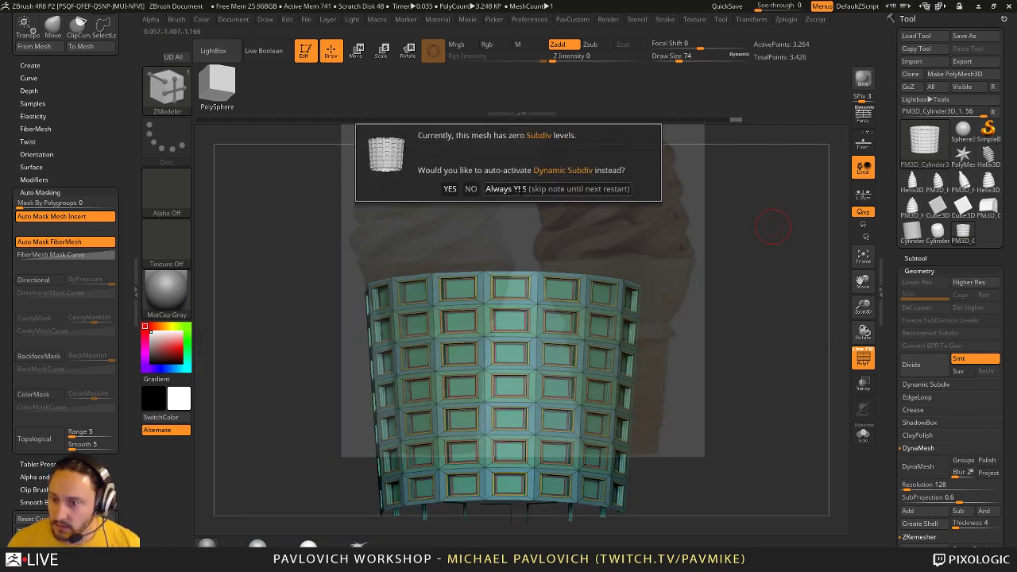
left_click(519, 189)
left_click(864, 360)
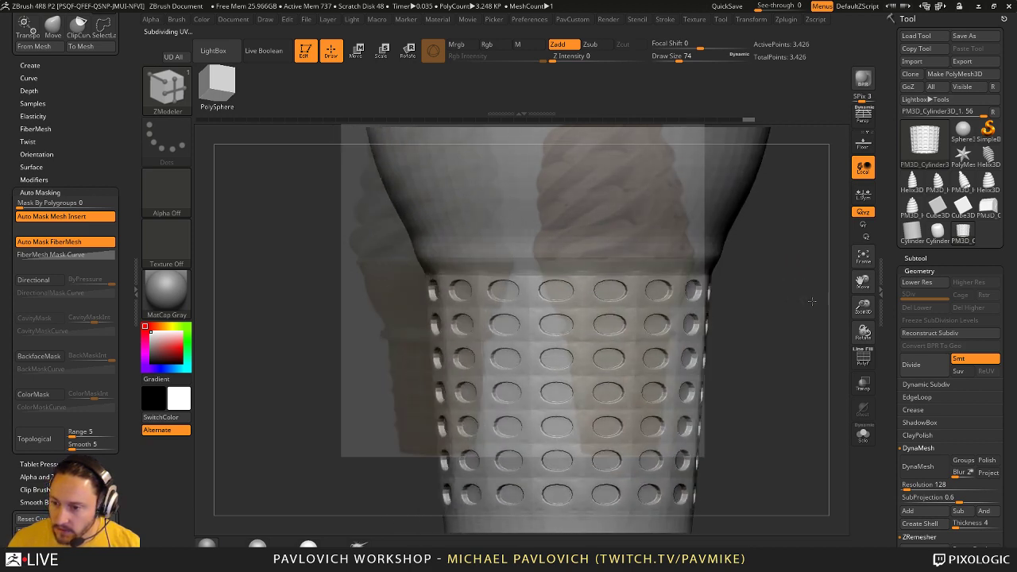
- Show the cone's PolyFrame, turn off the Dynamic Subdiv preview and set the draw size to 16
key("shift+f")
mouse_move(810, 324)
left_mouse_down("alt")
mouse_move(779, 317)
mouse_move(808, 305)
mouse_move(808, 318)
mouse_move(786, 311)
mouse_move(797, 301)
mouse_move(786, 296)
mouse_move(770, 352)
mouse_move(770, 318)
mouse_move(800, 289)
mouse_move(819, 332)
mouse_move(752, 327)
mouse_move(813, 384)
mouse_move(803, 357)
mouse_move(783, 344)
mouse_move(811, 358)
mouse_move(801, 350)
left_mouse_up("alt")
key("shift+d")
key("s")
mouse_move(803, 348)
left_mouse_down()
mouse_move(832, 330)
mouse_move(805, 351)
mouse_move(815, 239)
left_mouse_up()
key("s")
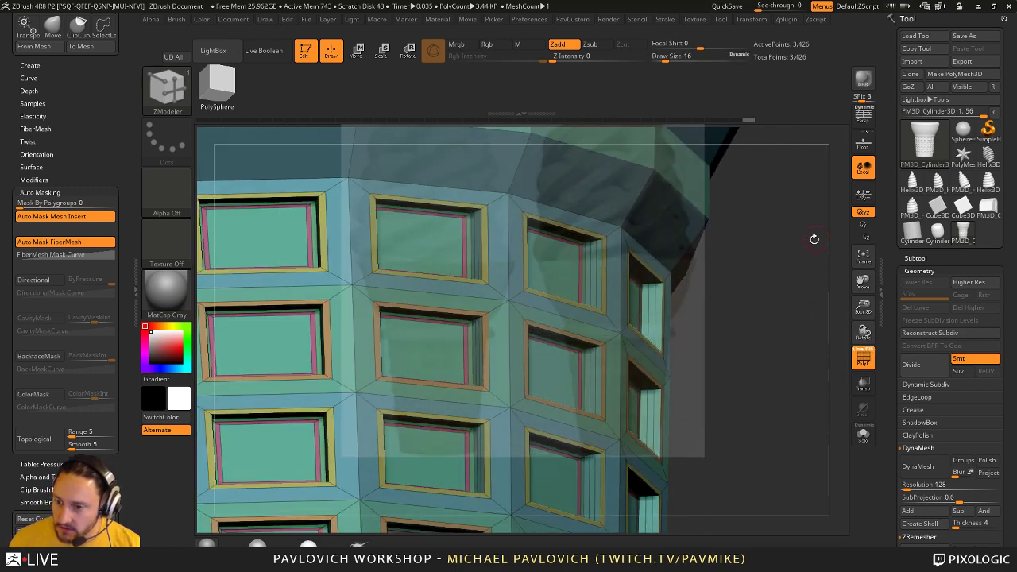
mouse_move(782, 291)
left_mouse_down()
mouse_move(755, 266)
mouse_move(784, 281)
left_mouse_up()
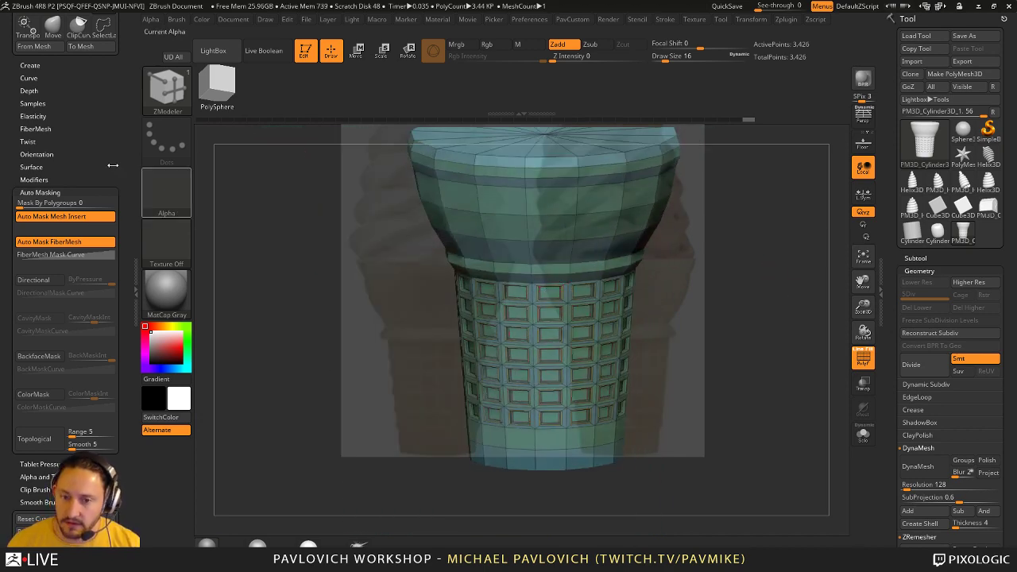
- Activate radial symmetry around the Y axis only, with a radial count of 16
mouse_move(123, 34)
left_mouse_down()
mouse_move(123, 178)
mouse_move(309, 25)
left_mouse_up()
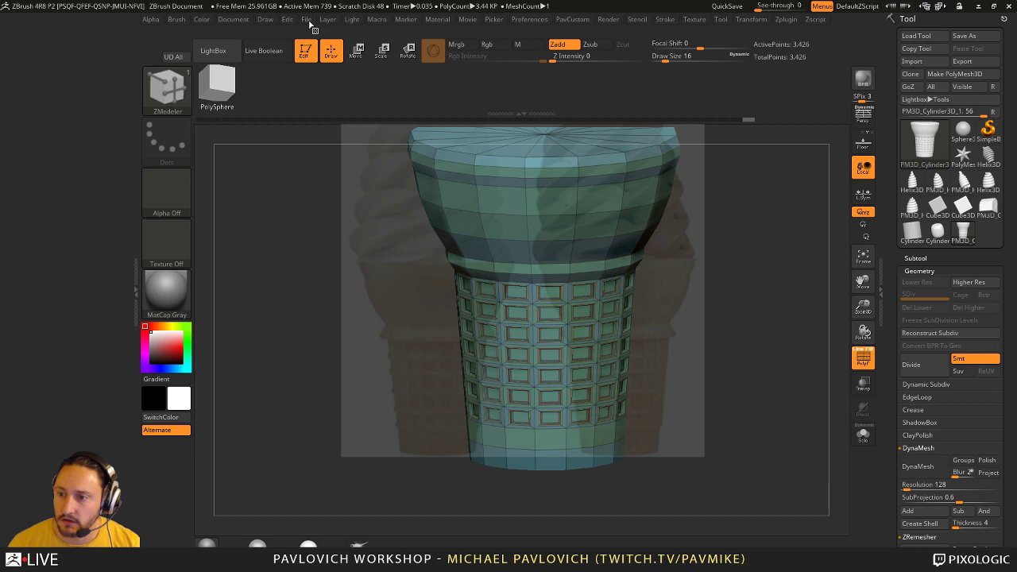
left_click(747, 23)
left_click_drag(741, 19, 53, 138)
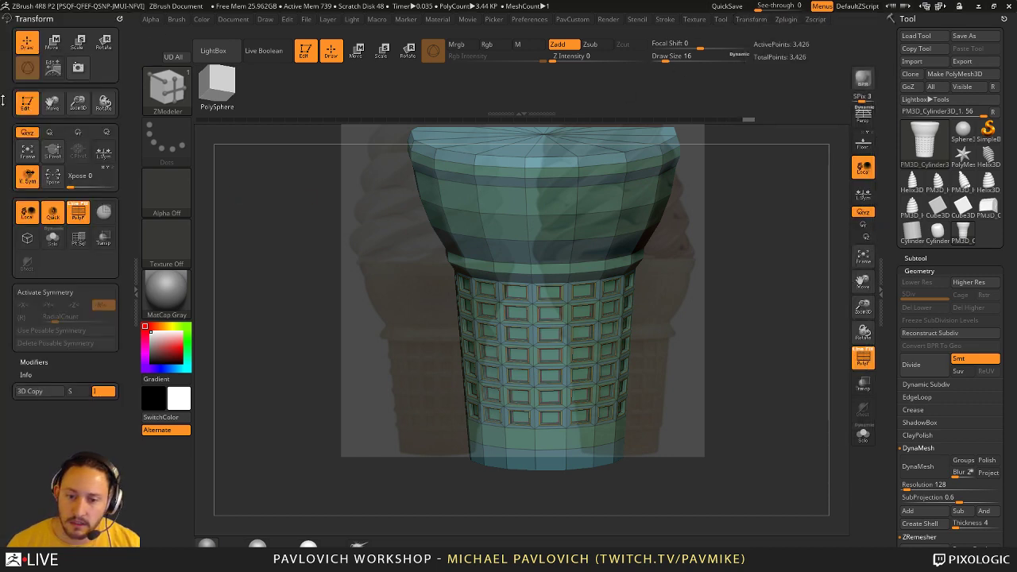
left_click(51, 292)
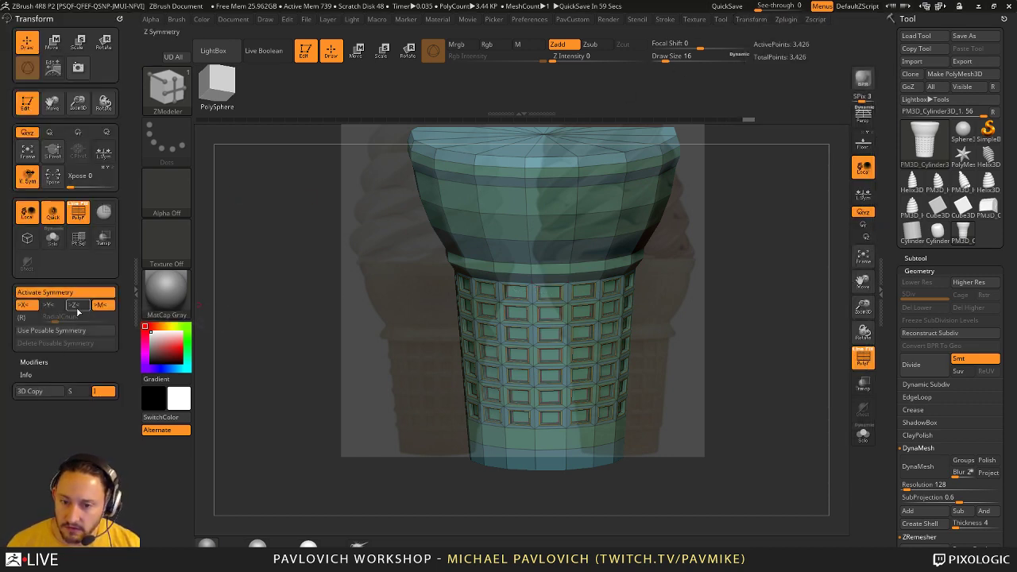
left_click(25, 318)
left_click(49, 304)
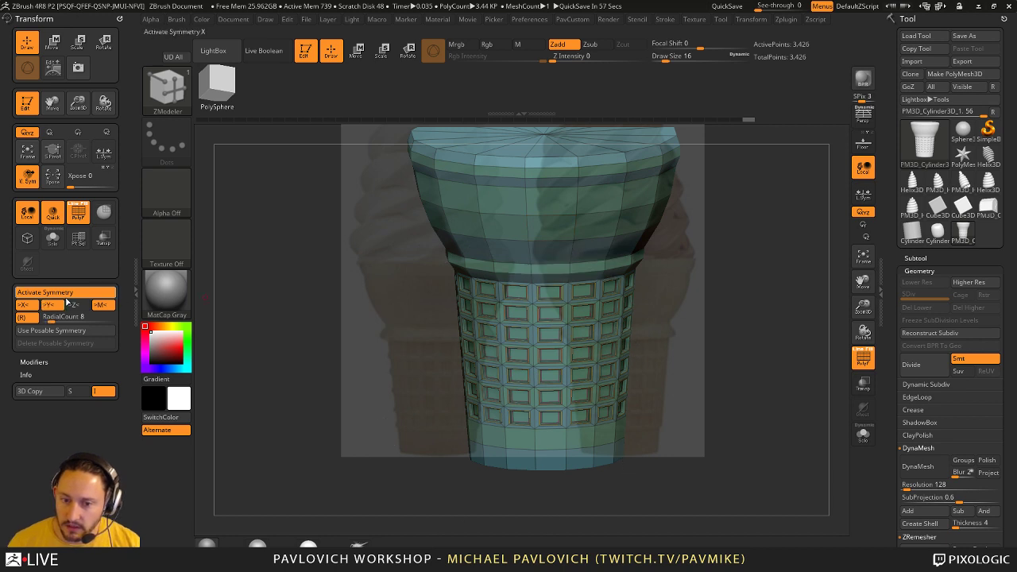
left_click(24, 305)
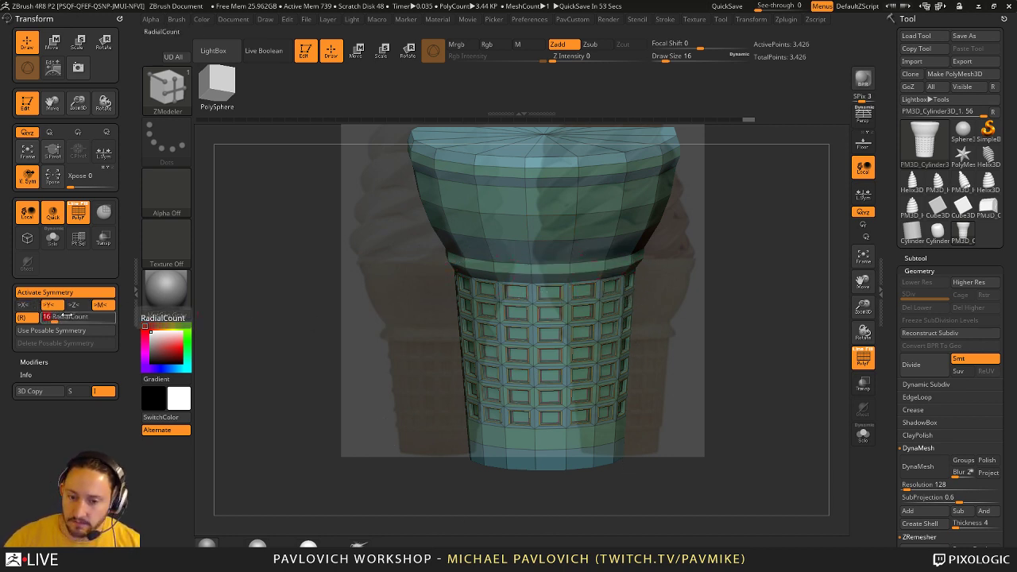
- Crease corner edges of the top row's recesses with the ZModeler Crease action, trying the EdgeLoop Partial target and returning to Edge
left_click_drag(819, 296, 805, 388)
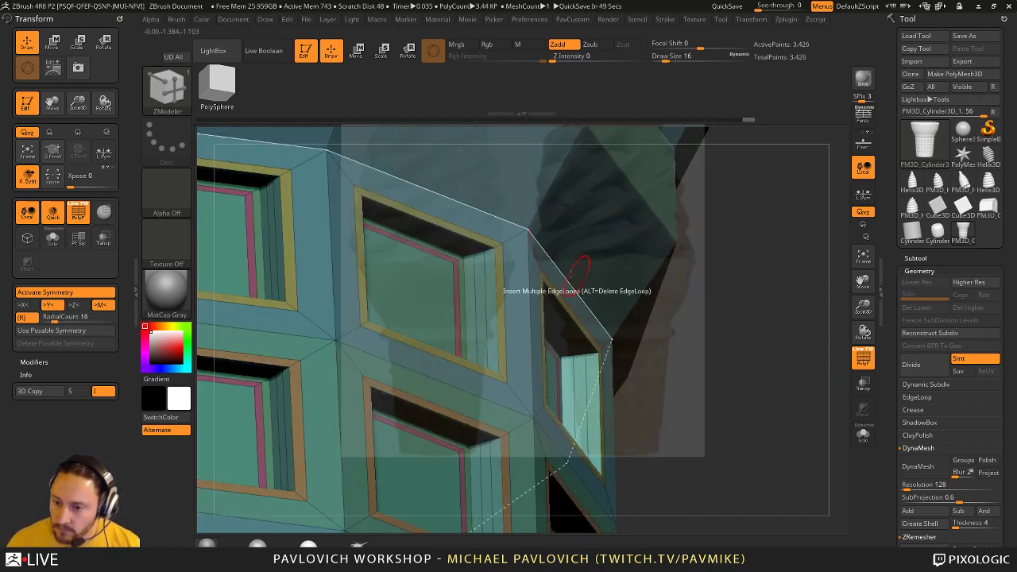
right_click(460, 259)
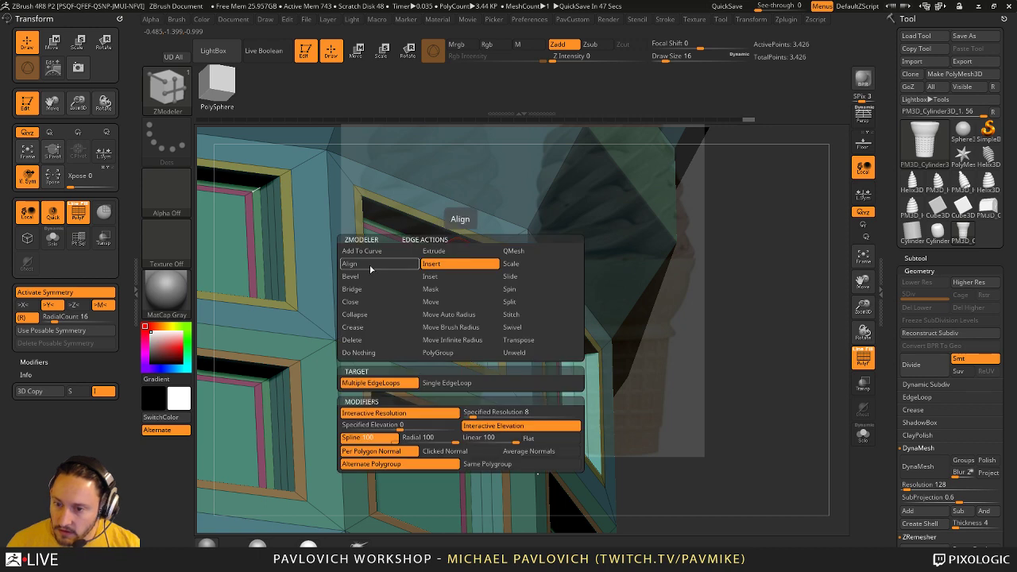
left_click(367, 327)
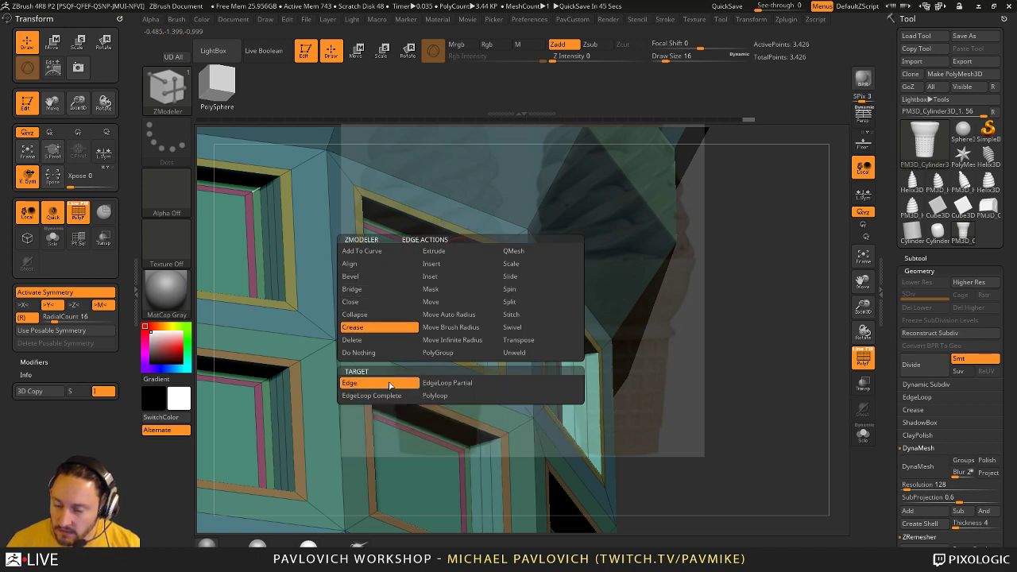
left_click(389, 386)
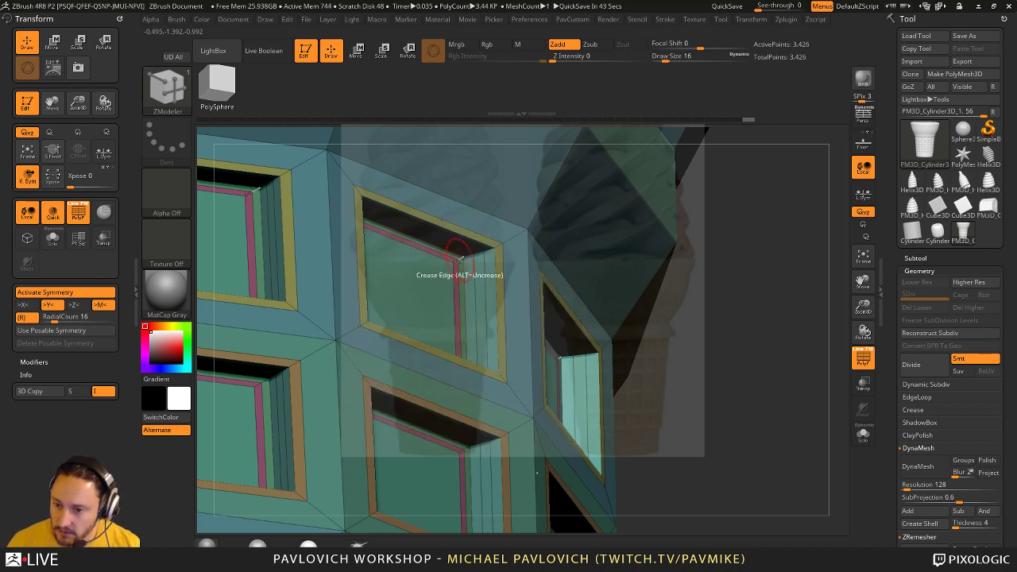
right_click(468, 252)
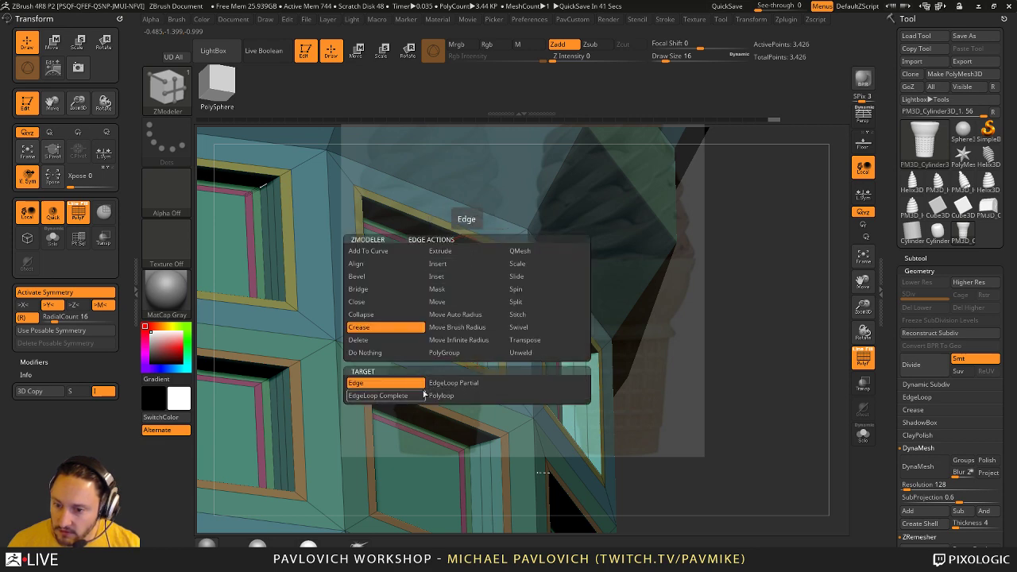
left_click(457, 326)
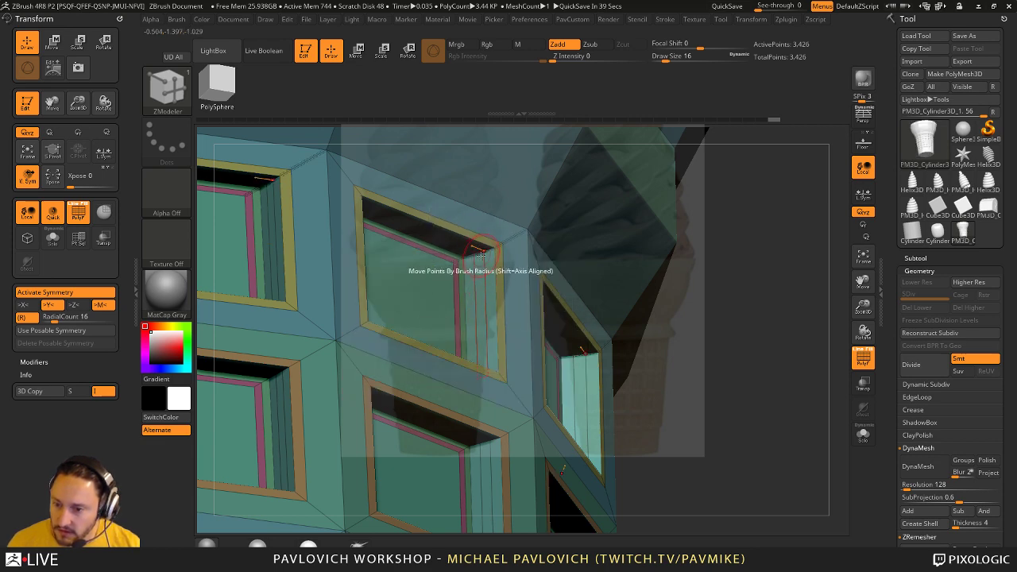
left_click_drag(775, 242, 761, 266)
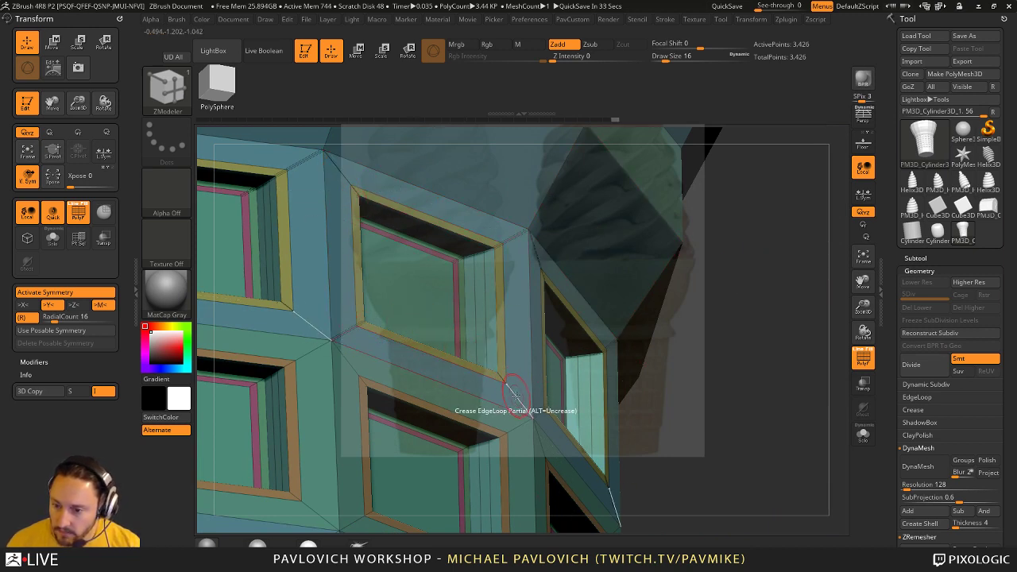
key("space")
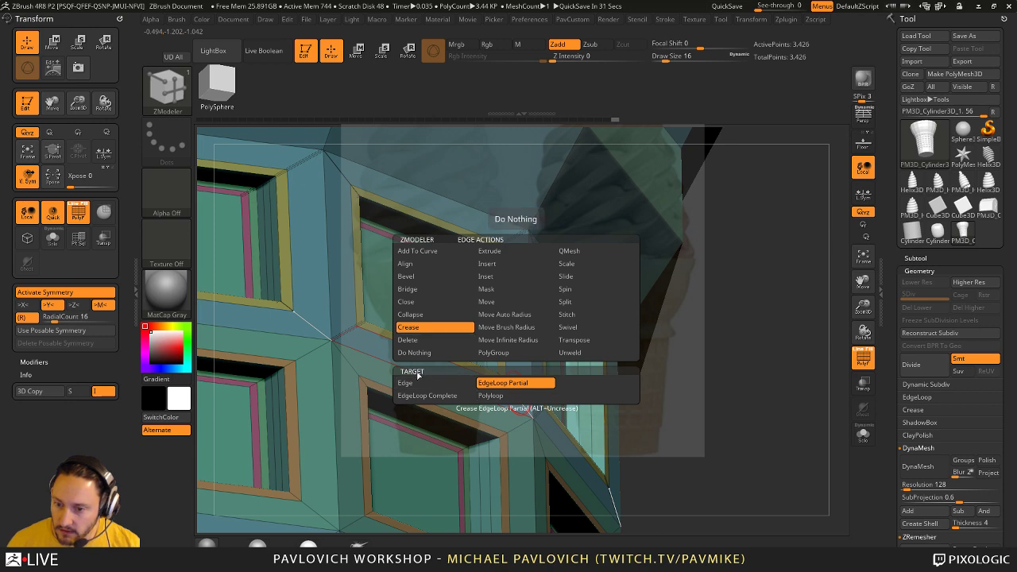
left_click(407, 382)
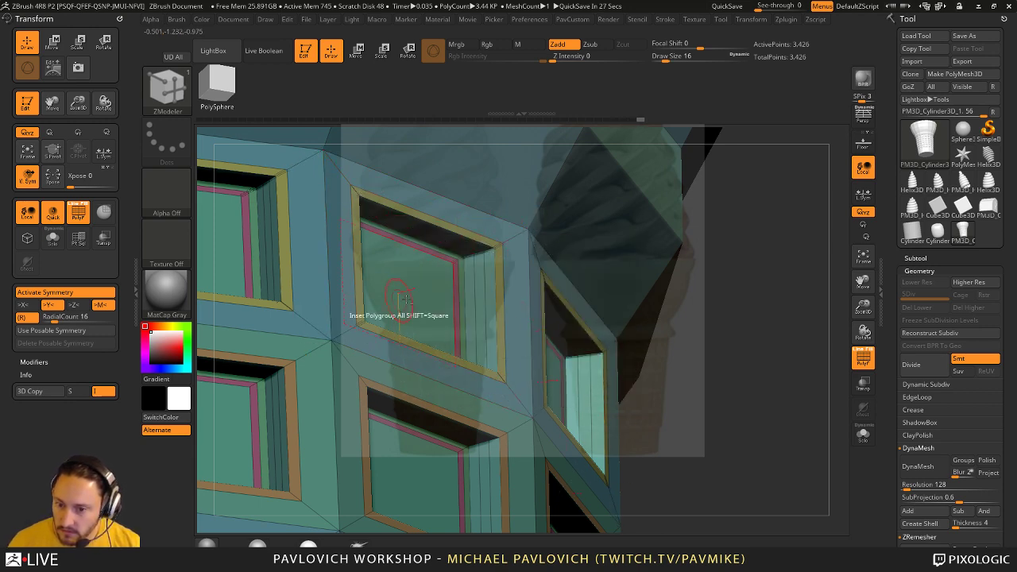
- Preview the creased top row in Dynamic Subdiv and hide the PolyFrame to examine its corners
left_click_drag(715, 318, 750, 263, "alt")
key("ctrl+d")
key("ctrl+d")
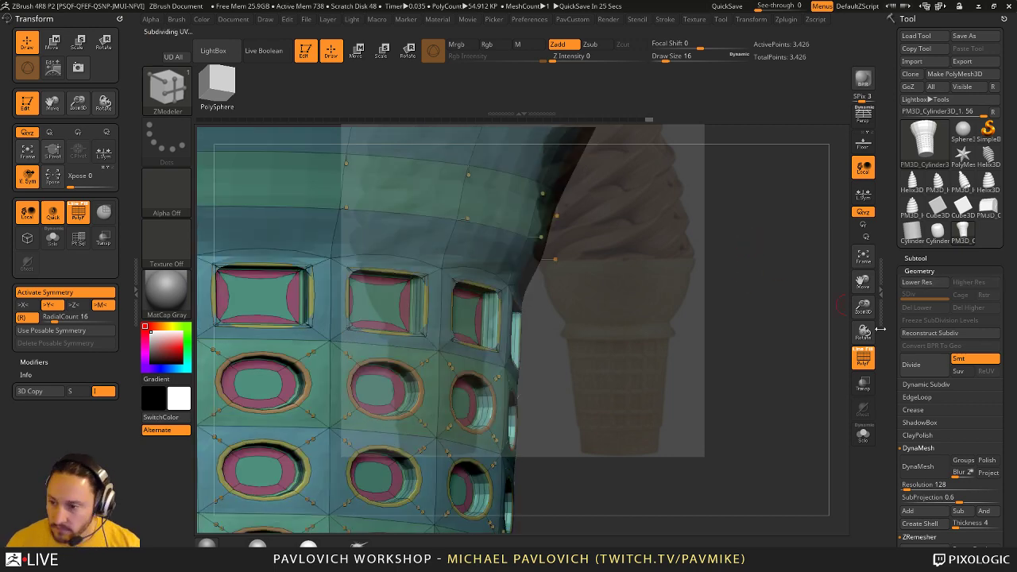
key("shift+f")
left_click_drag(828, 348, 835, 315)
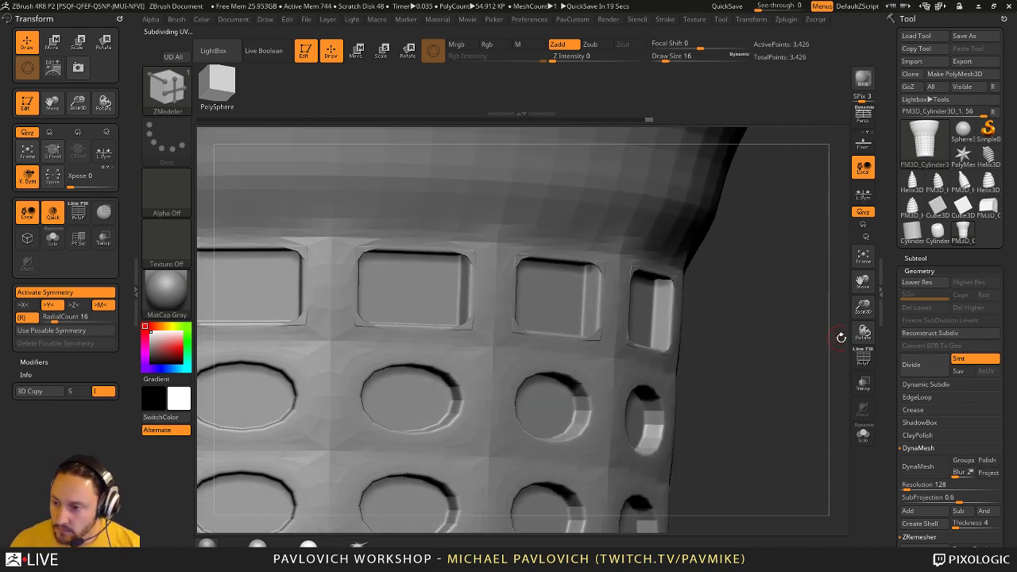
- Crease the remaining frame edges of the top recess row and compare the cone with and without Dynamic Subdiv smoothing
key("shift+f")
key("shift+d")
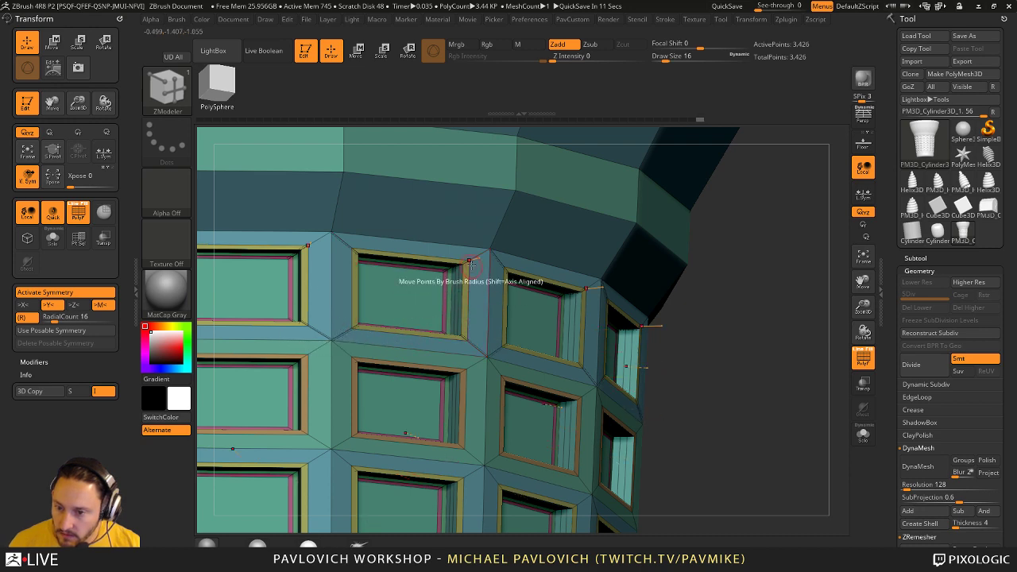
key("d")
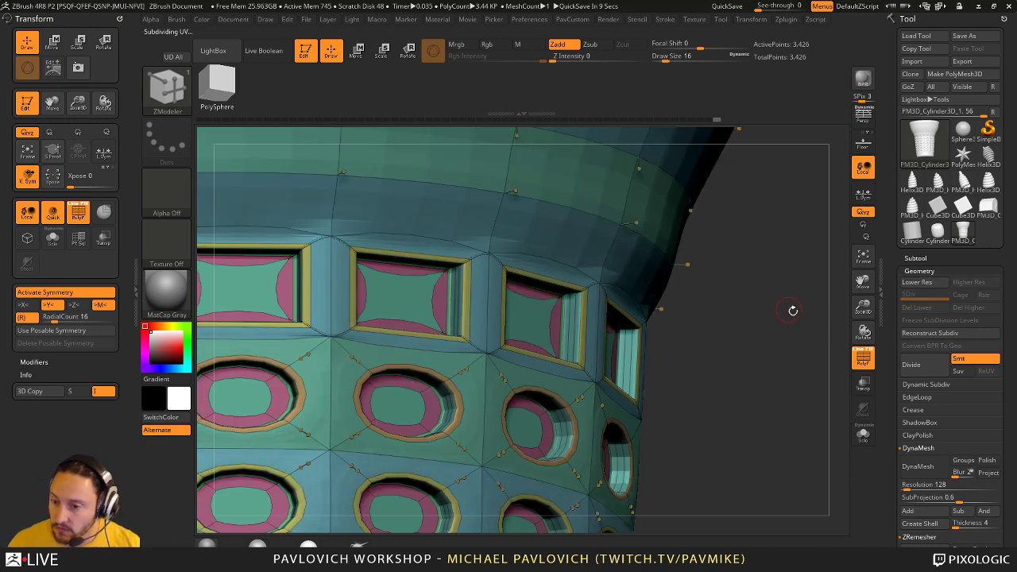
left_click(863, 358)
left_click_drag(803, 338, 720, 304, "alt")
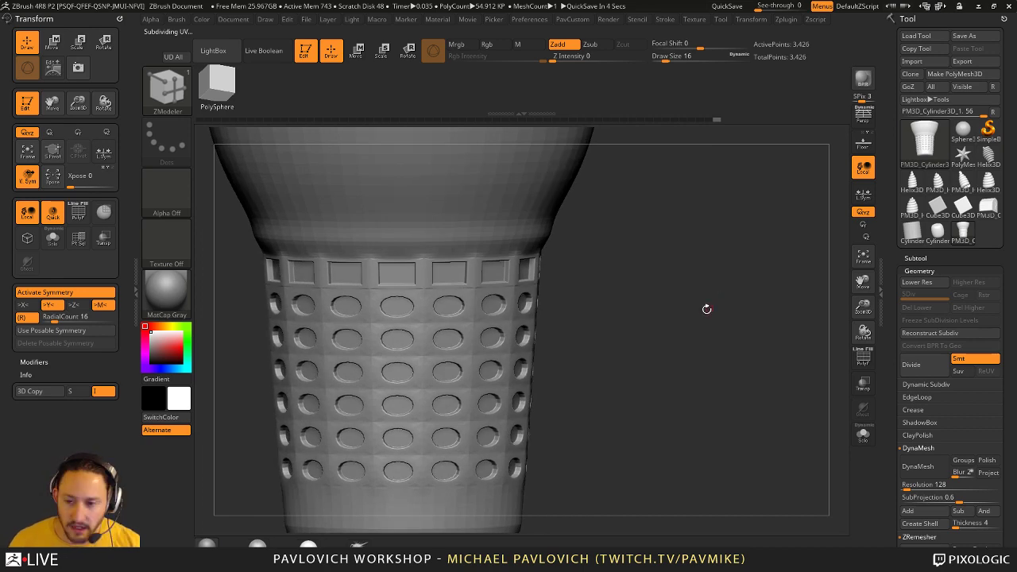
left_click_drag(610, 297, 766, 306)
key("shift+d")
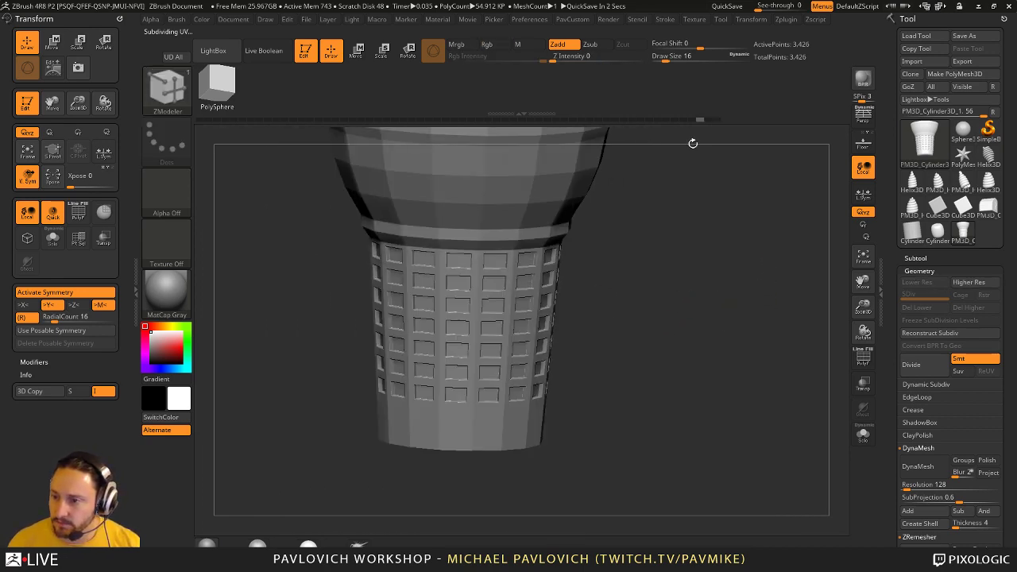
- Step back through the undo history to the cone before its face insets, with PolyFrame on, and unhide the whole mesh
left_click(682, 121)
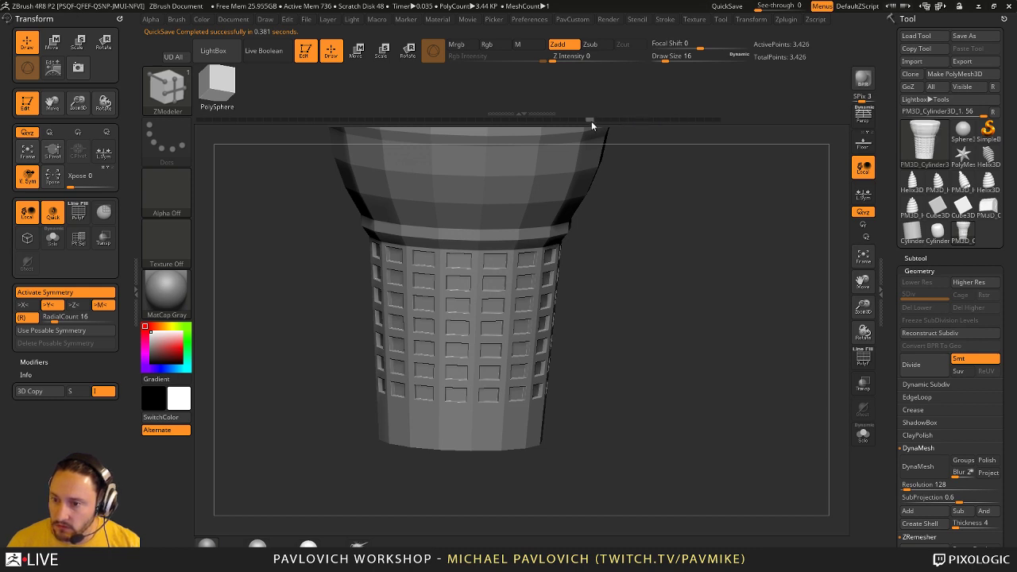
left_click_drag(592, 121, 498, 132)
left_click(863, 358)
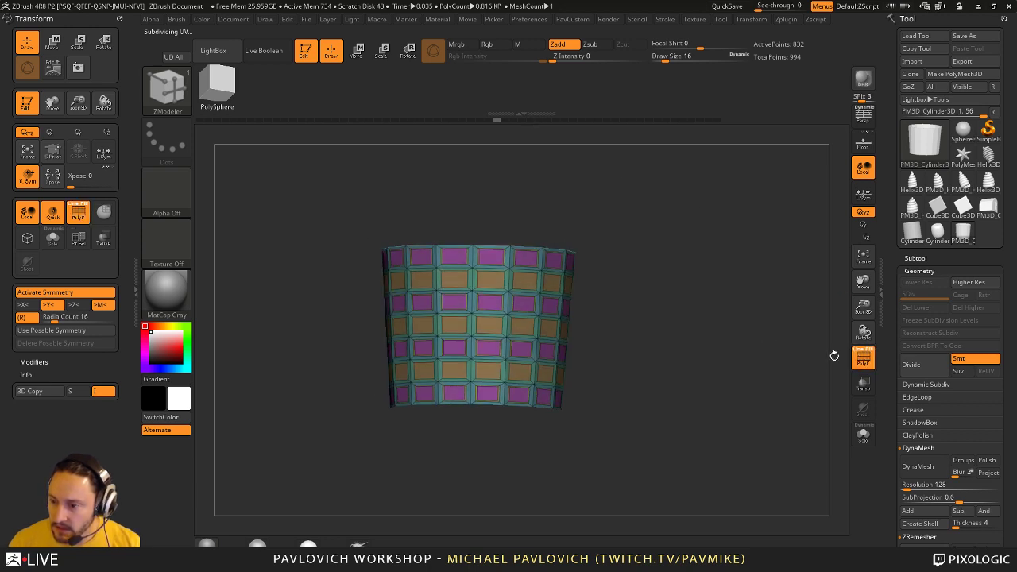
mouse_move(497, 119)
left_mouse_down()
mouse_move(470, 119)
mouse_move(479, 119)
left_mouse_up()
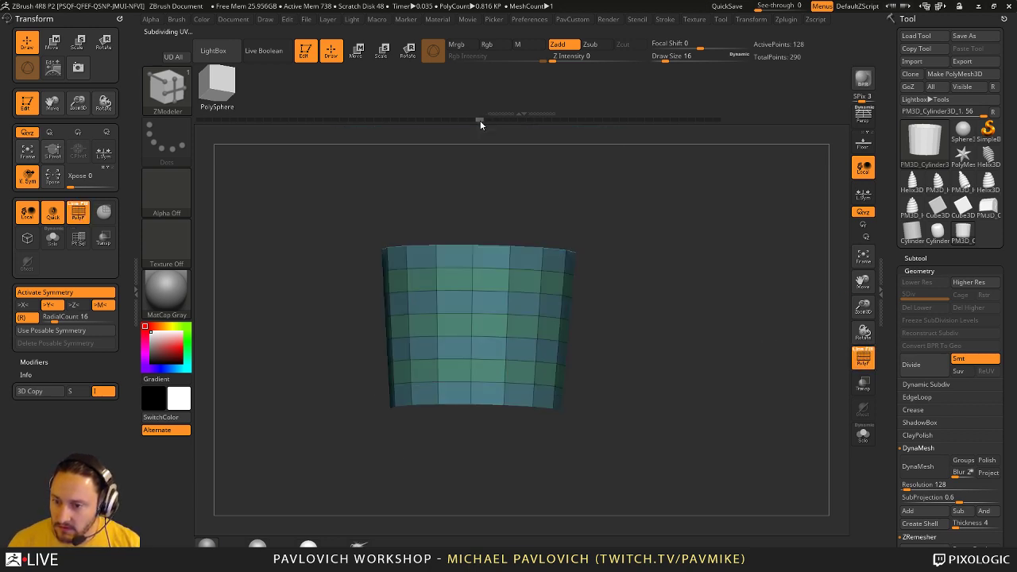
left_click(740, 302, "ctrl+shift")
left_click(752, 342)
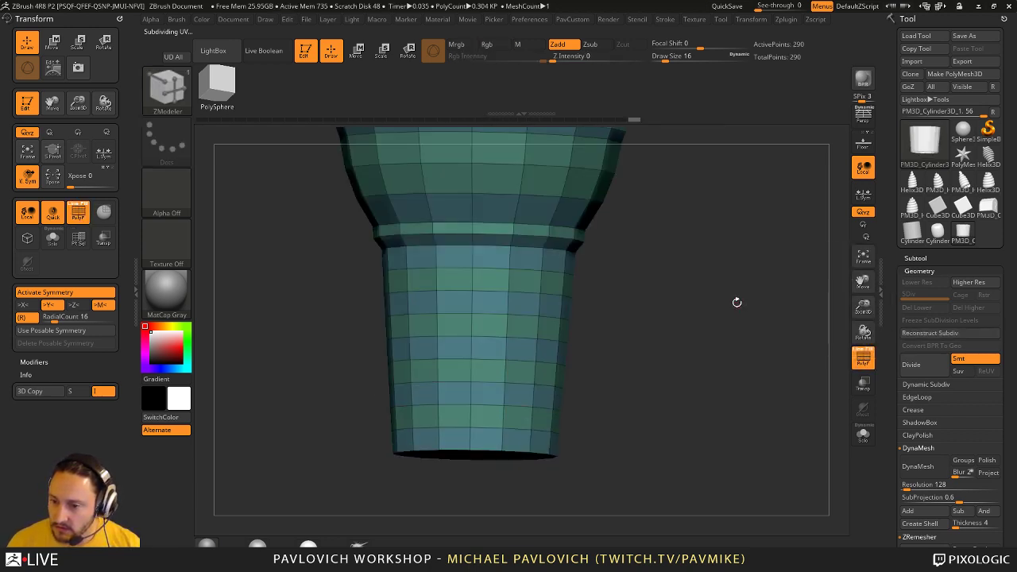
- Regroup the cone's polygroups with Groups By Normals, separating the flat top cap from the outer wall
right_click_drag(740, 303, 747, 345)
left_click(866, 366)
right_click_drag(798, 312, 783, 334, "ctrl")
left_click(865, 368)
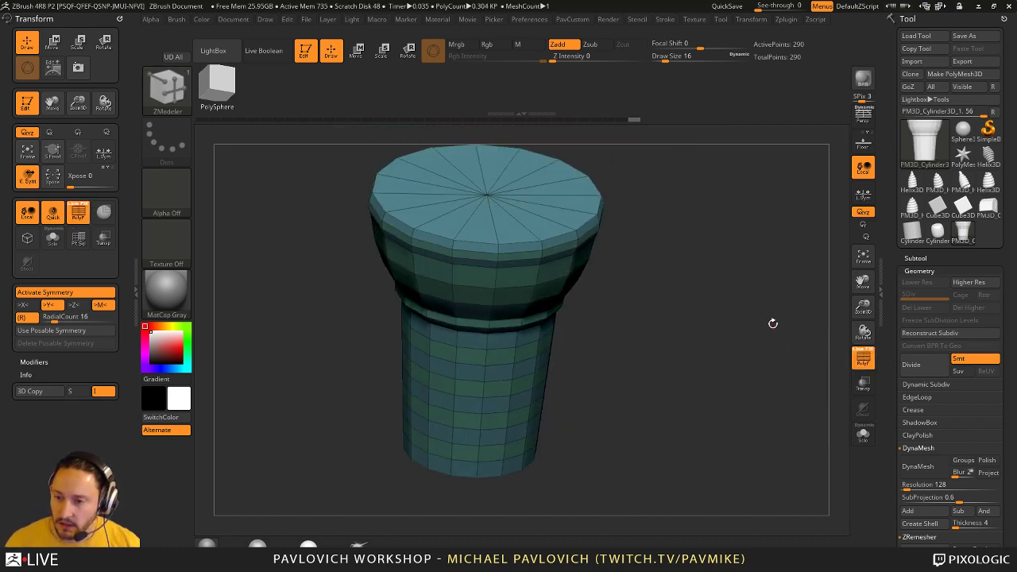
left_click_drag(773, 324, 648, 242)
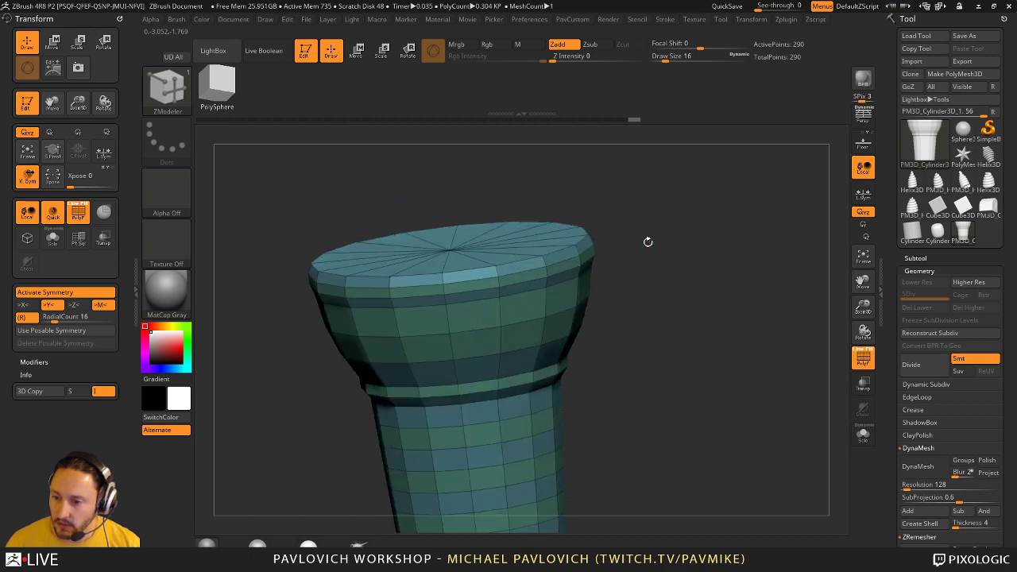
right_click_drag(671, 263, 678, 318, "alt")
key("grave")
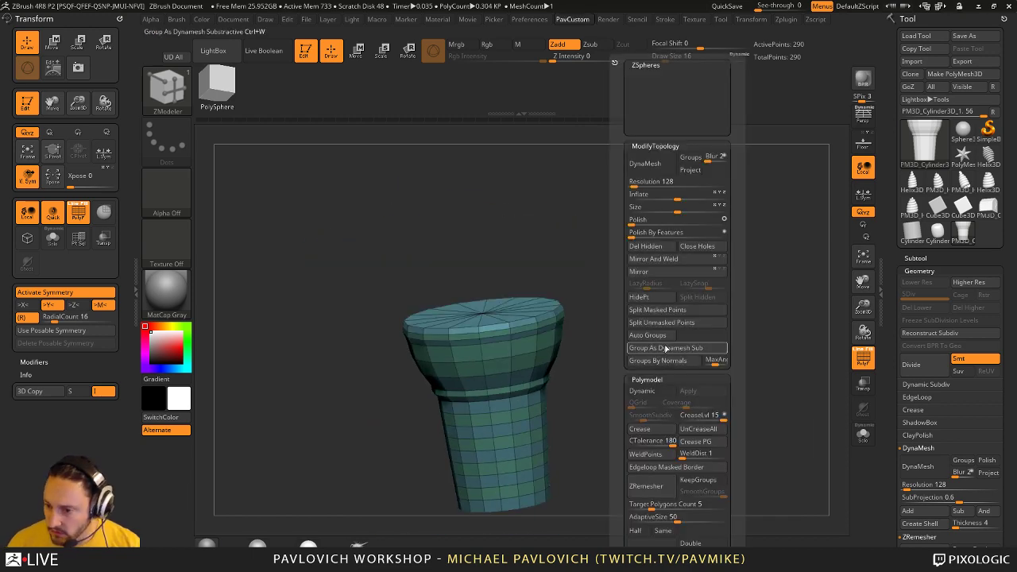
left_click(669, 362)
mouse_move(581, 347)
left_mouse_down()
mouse_move(691, 302)
mouse_move(693, 253)
mouse_move(675, 295)
mouse_move(678, 337)
left_mouse_up()
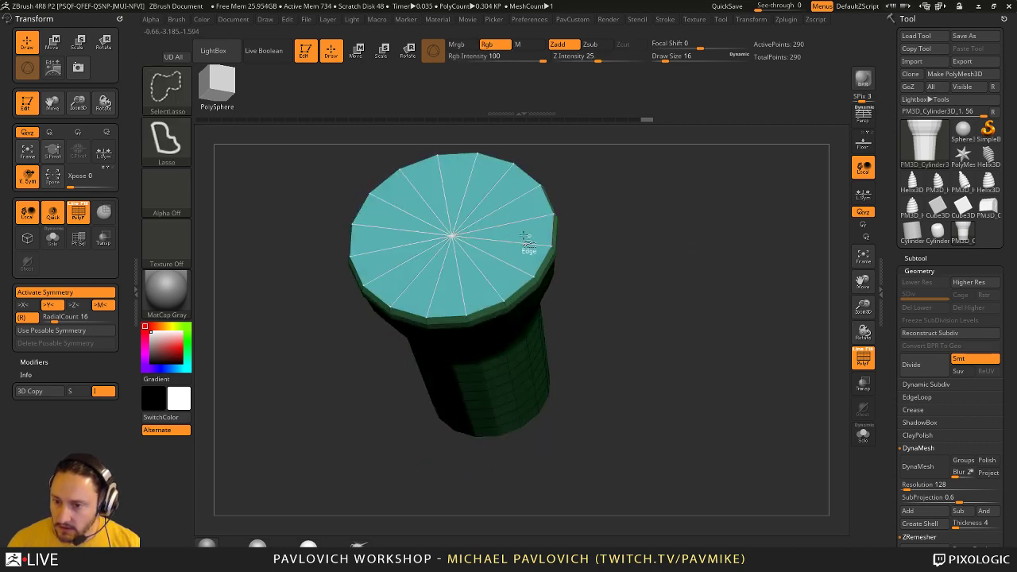
- Switch the symmetry to X only without radial, and hide the cone's top cap polygroup
left_click(49, 305)
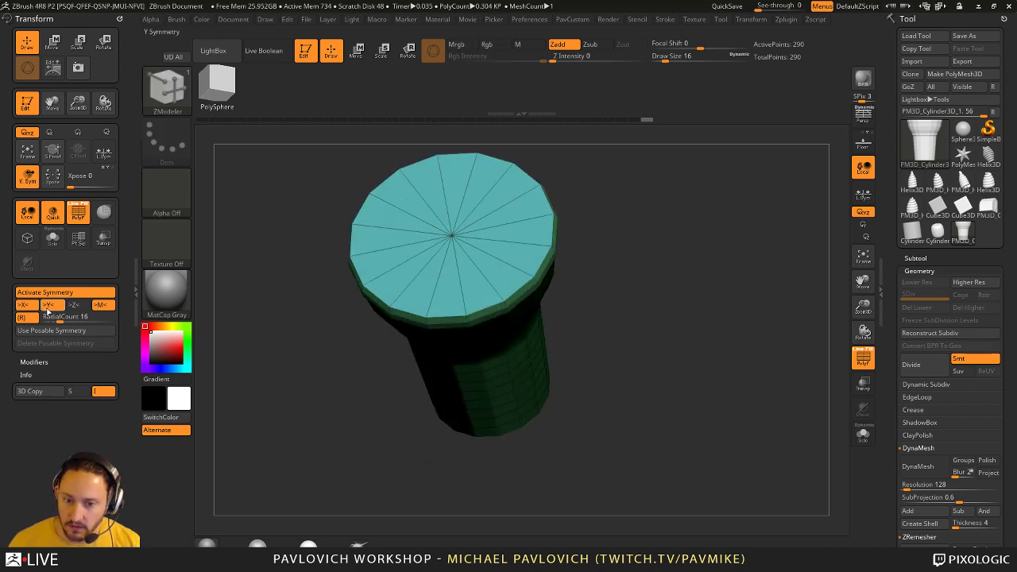
left_click_drag(721, 260, 578, 326)
left_click(469, 254, "ctrl+shift")
left_click(689, 291, "ctrl+shift")
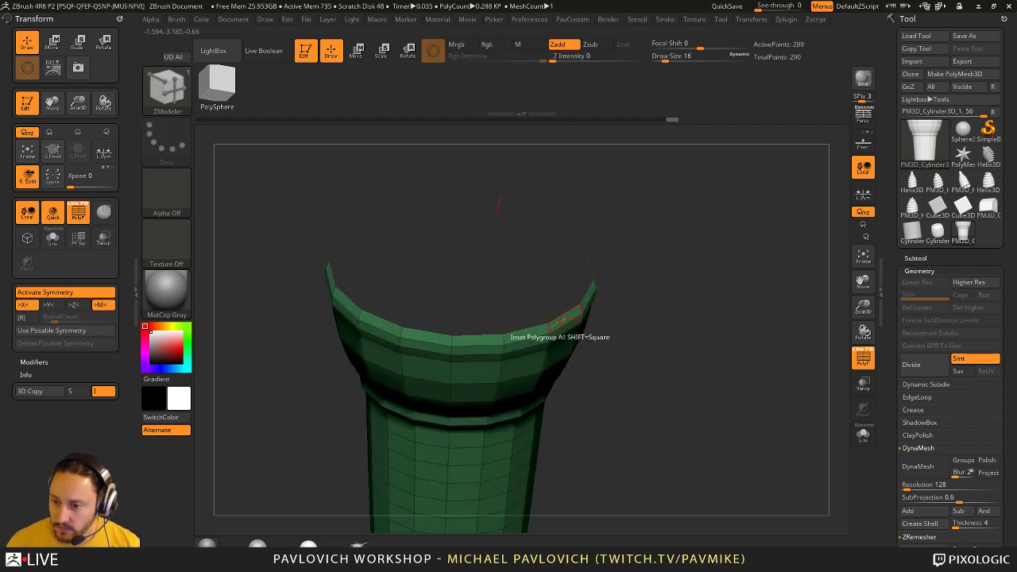
- Switch the ZModeler polygon action to QMesh with the Polygroup All target and push the cone's outer wall slightly inward
key("space")
left_click(633, 137)
left_click_drag(668, 222, 678, 234)
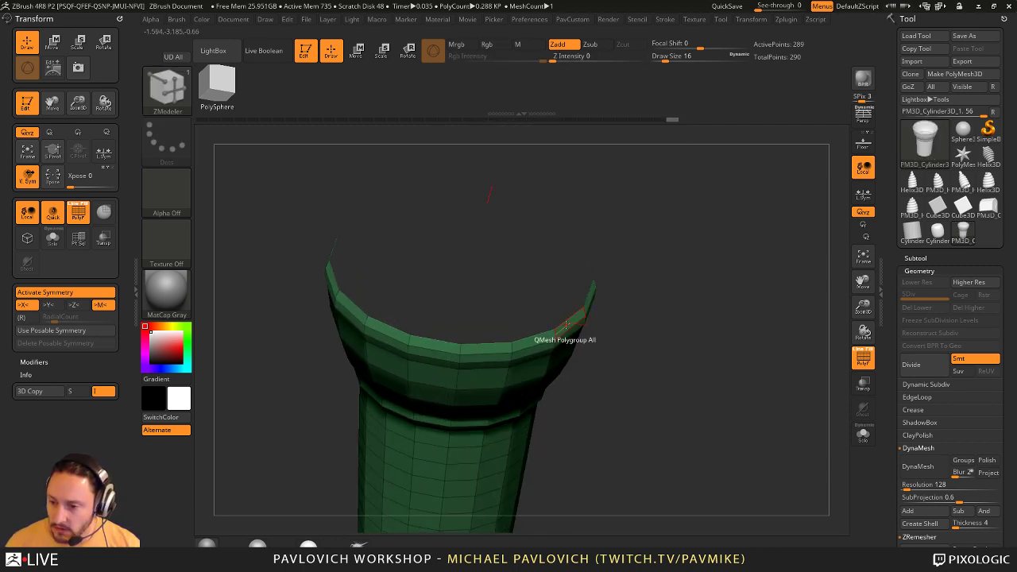
left_click_drag(566, 325, 569, 312)
- Try flipping the cone mesh's normals and undo the flip
key("grave")
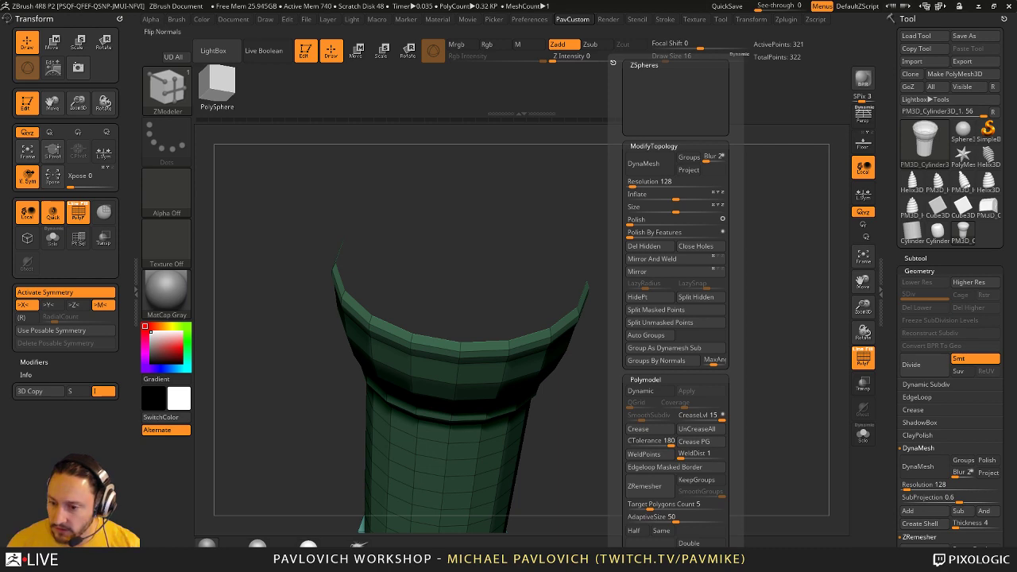
left_click(689, 557)
key("f")
left_click_drag(720, 318, 743, 312)
key("ctrl+z")
left_click_drag(768, 366, 771, 319)
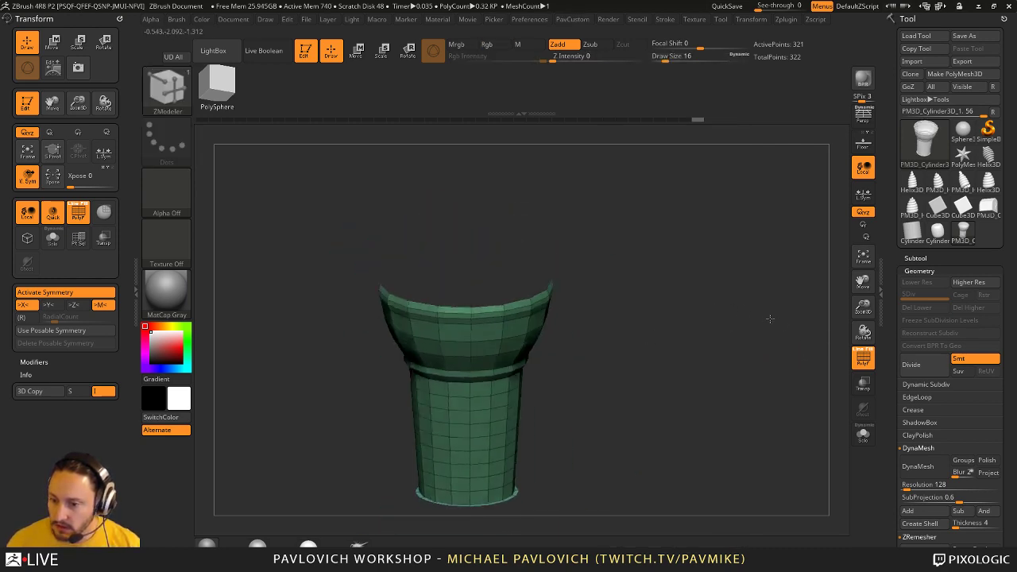
- Undo the inward push of the cone's outer wall and delete the hidden top cap from the mesh
key("ctrl+z")
mouse_move(790, 277)
left_mouse_down()
mouse_move(714, 283)
mouse_move(726, 303)
mouse_move(728, 394)
mouse_move(710, 358)
left_mouse_up()
key("b")
key("z")
key("m")
key("ctrl+alt+p")
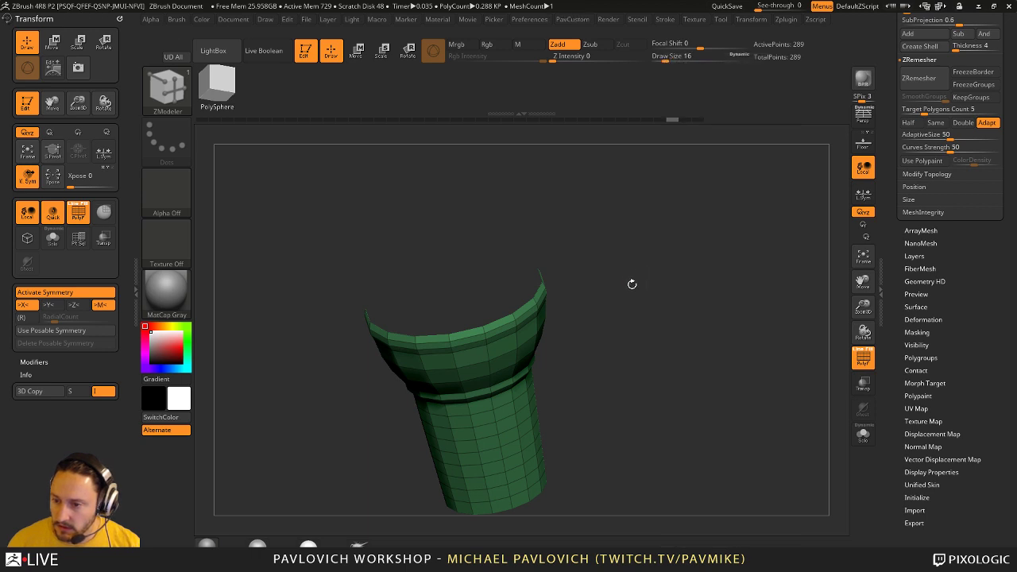
- QMesh the cone's whole wall polygroup to give the open shell a thin wall, and flip the mesh's normals
left_click_drag(631, 283, 504, 332)
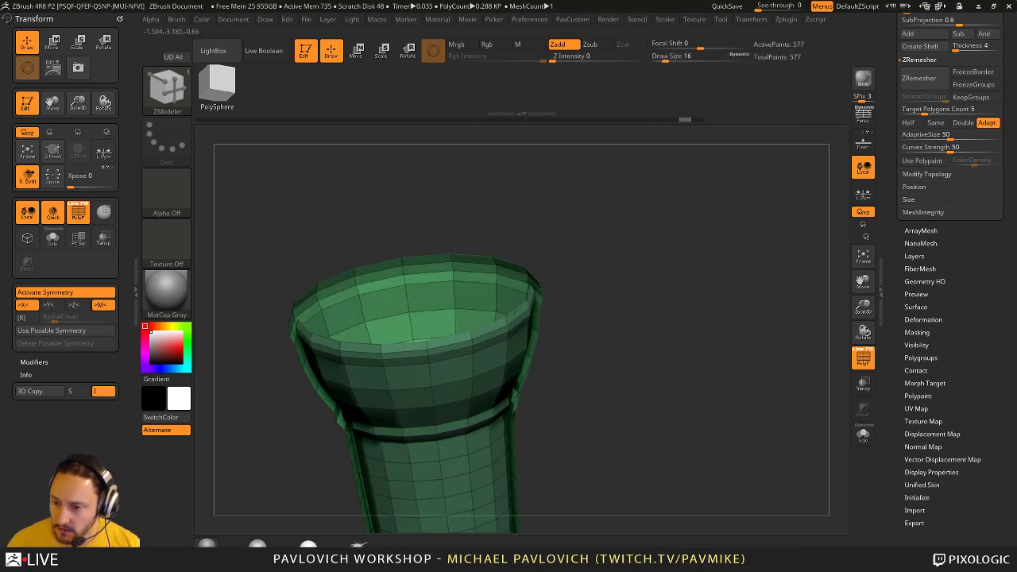
key("shift")
left_click(918, 472, "shift")
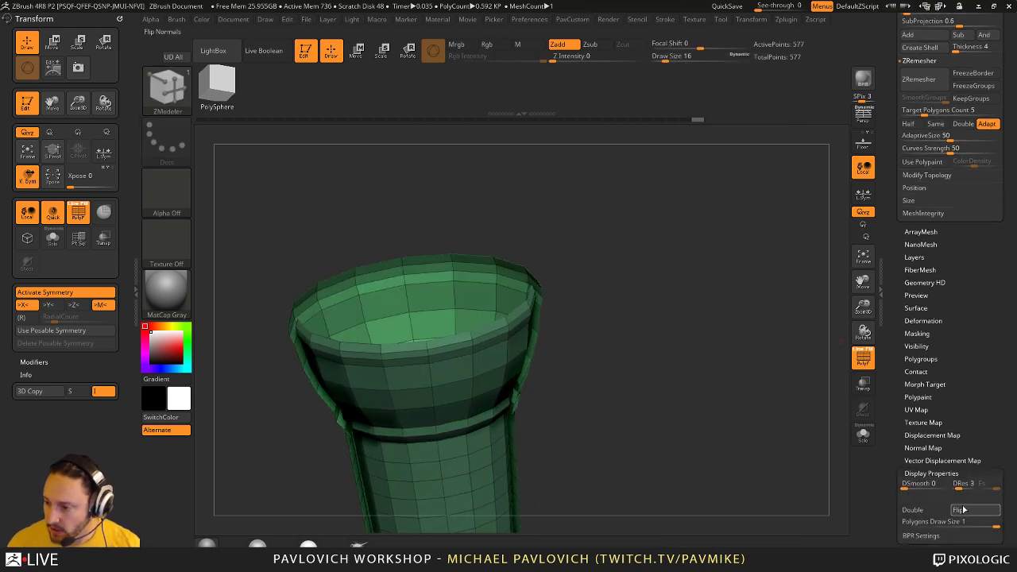
left_click(964, 509)
left_click_drag(740, 412, 741, 301)
- Crease the cone's edges with a crease tolerance of 58 and try to activate Dynamic Subdiv
key("space")
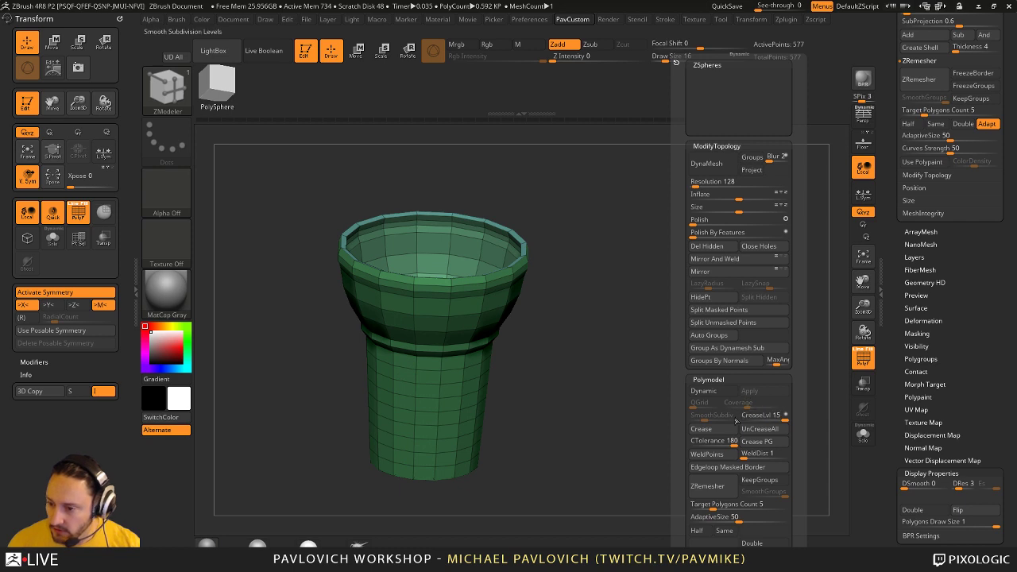
left_click_drag(717, 439, 701, 441)
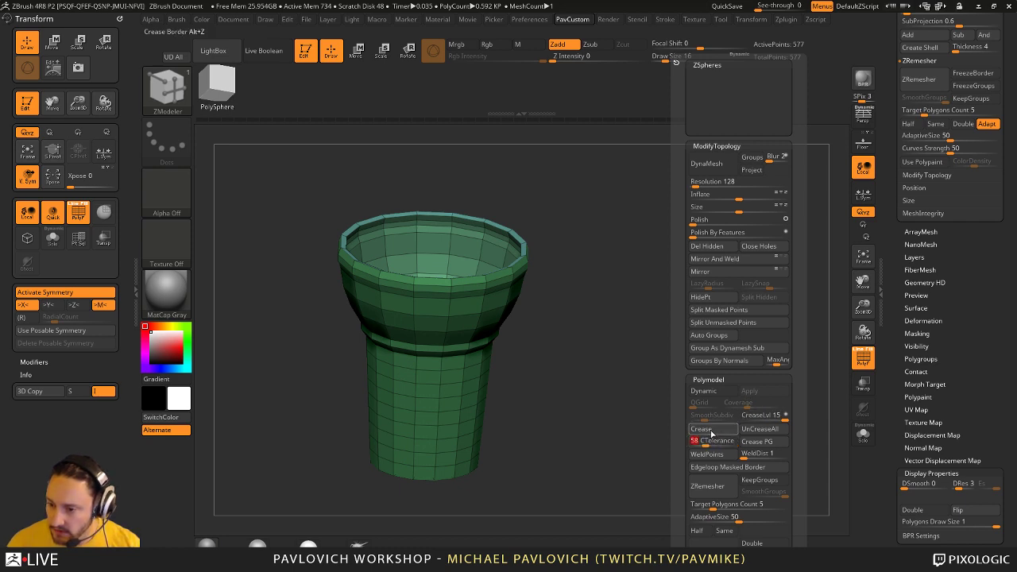
left_click(711, 430)
left_click(709, 392)
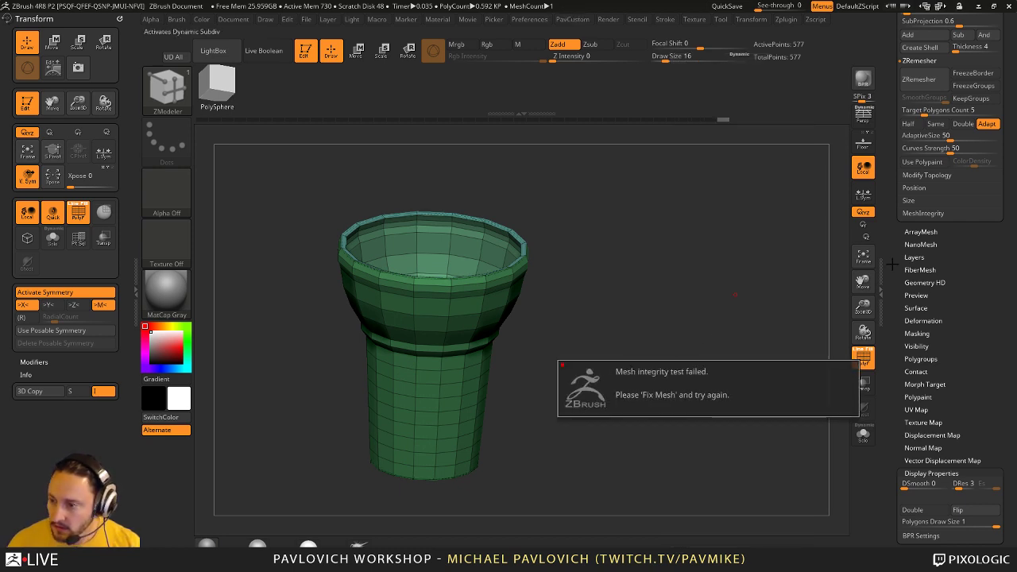
- Repair the cone's geometry with Fix Mesh and preview it smoothed with Dynamic Subdiv
left_click_drag(897, 211, 899, 300)
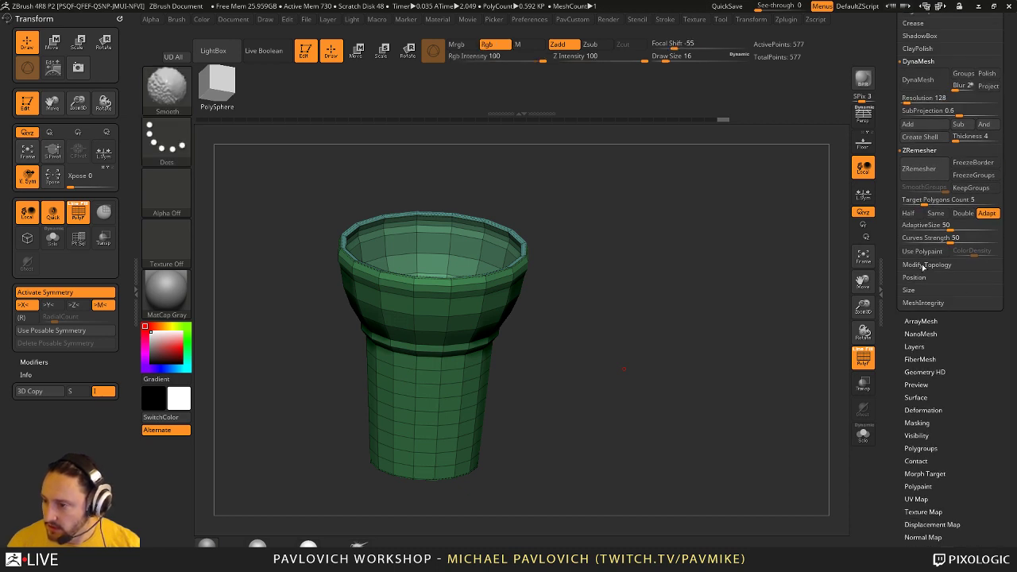
left_click(925, 266)
left_click(923, 480)
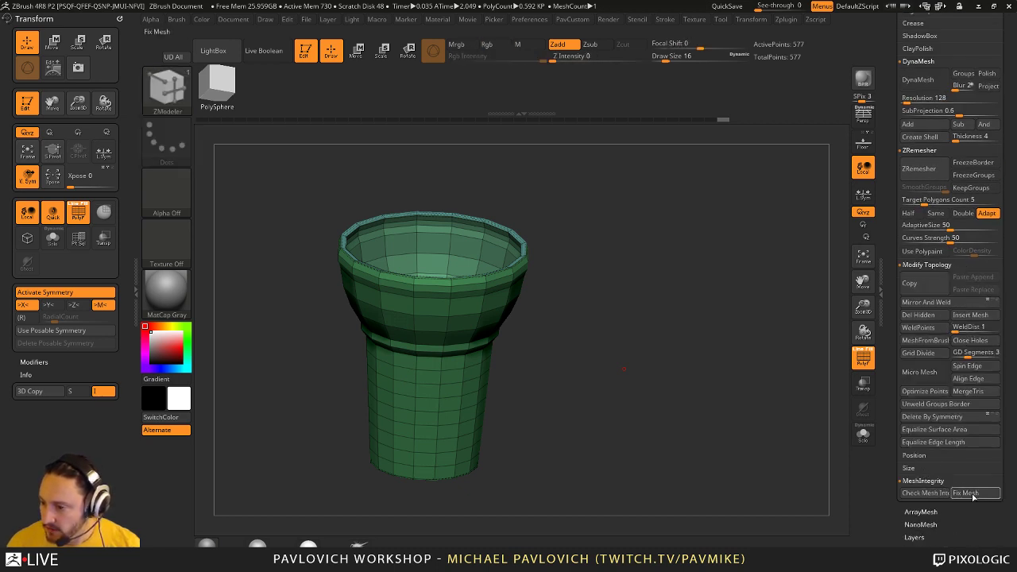
left_click(972, 494)
key("d")
left_click_drag(731, 282, 752, 243)
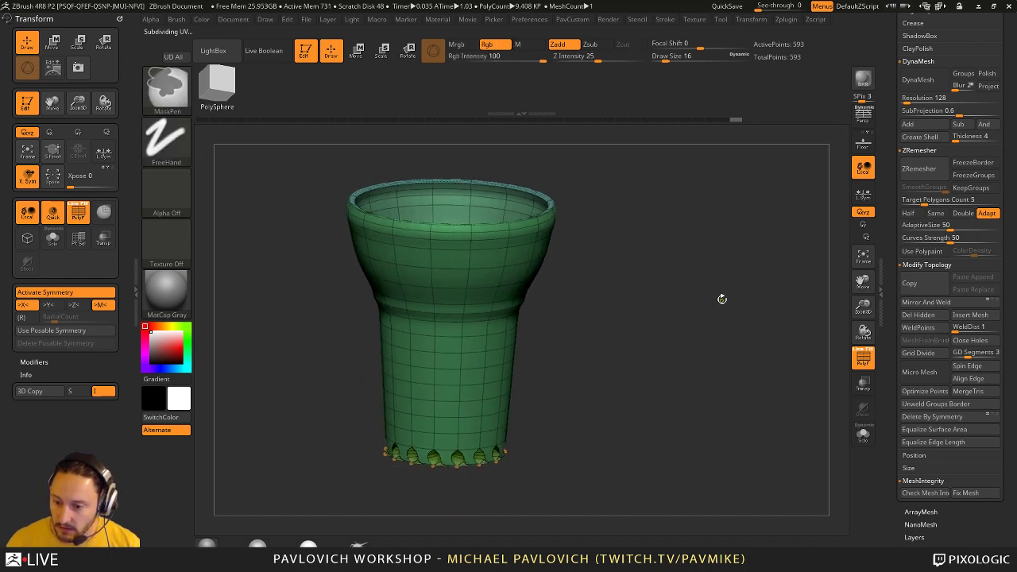
key("shift+z")
key("alt+Tab")
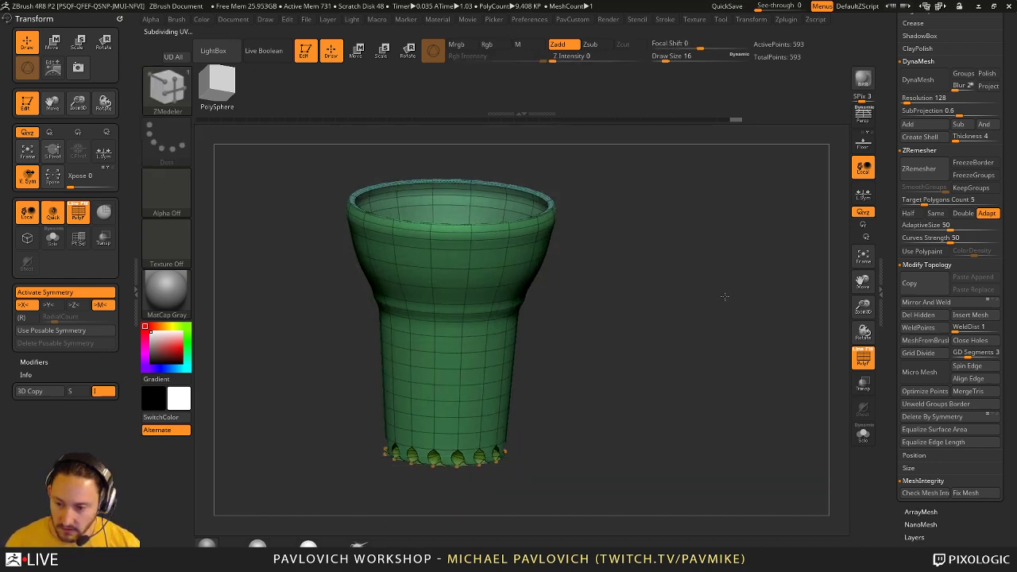
- Turn off dynamic subdivision and weld the duplicate points of the hollow column mesh
left_click_drag(724, 291, 777, 305)
key("shift+d")
key("space")
key("space")
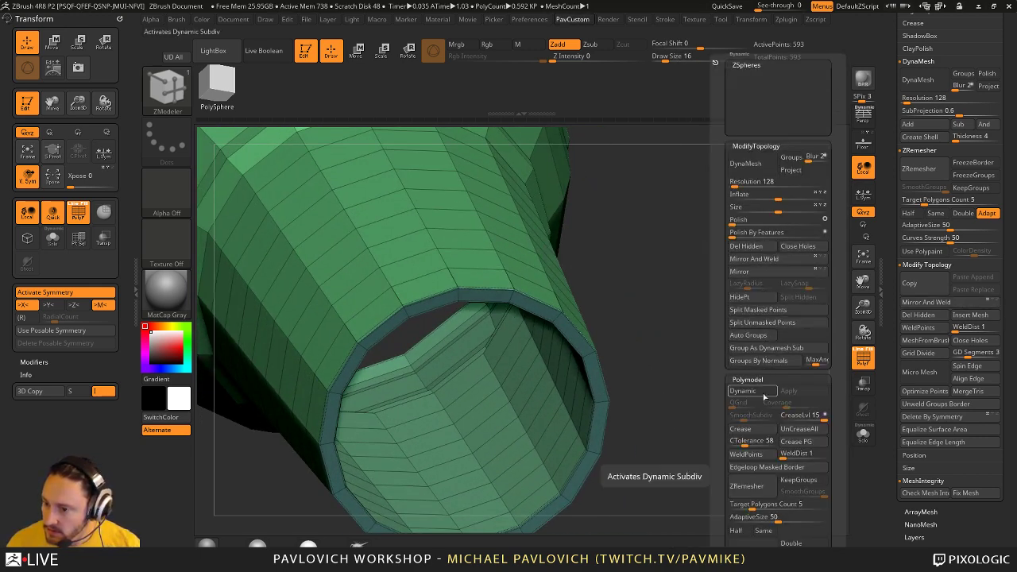
mouse_move(723, 485)
left_mouse_down()
mouse_move(722, 459)
mouse_move(723, 475)
left_mouse_up()
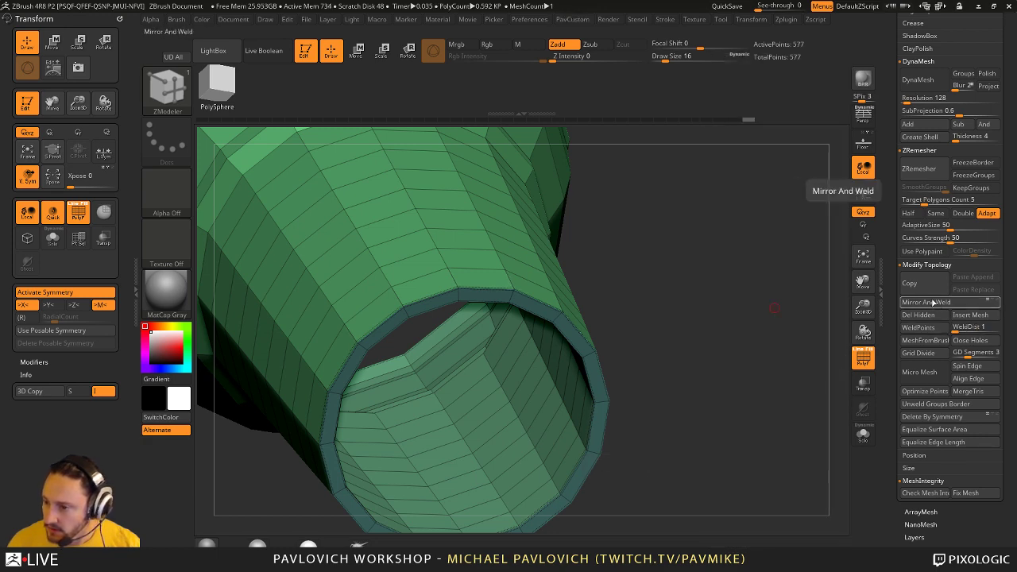
- Clear all creases, crease the polygroup borders, and check the open narrow end with dynamic subdivision on and off
left_click_drag(743, 273, 748, 293)
key("d")
key("space")
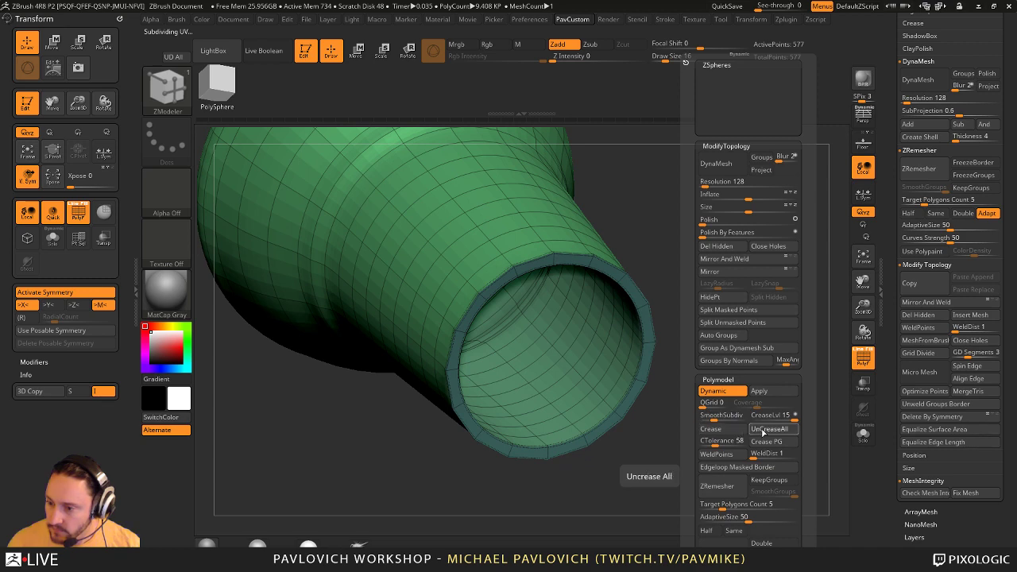
left_click(725, 430)
left_click(766, 442)
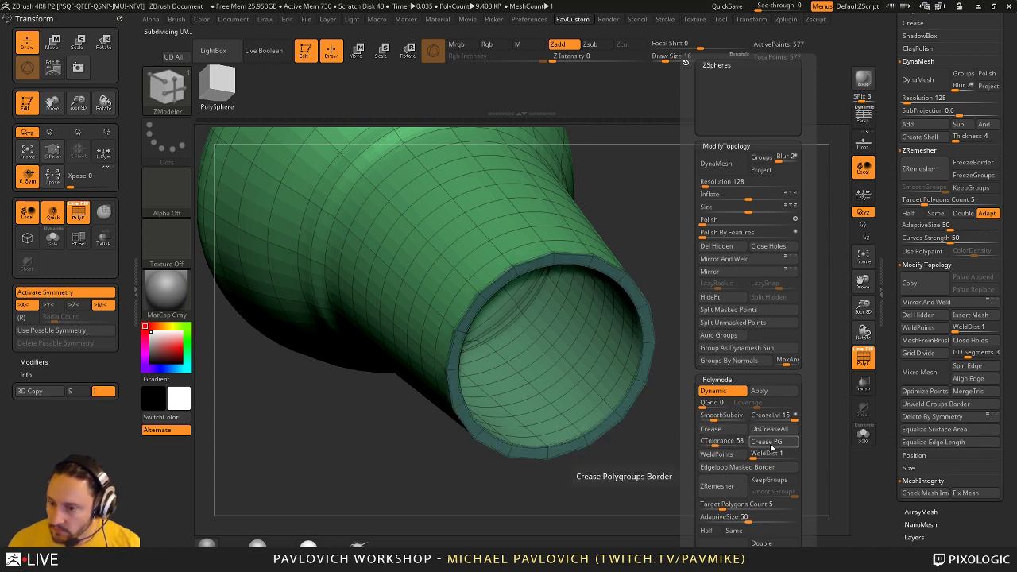
mouse_move(682, 310)
left_mouse_down()
mouse_move(660, 363)
mouse_move(693, 274)
mouse_move(699, 292)
mouse_move(739, 309)
left_mouse_up()
key("shift")
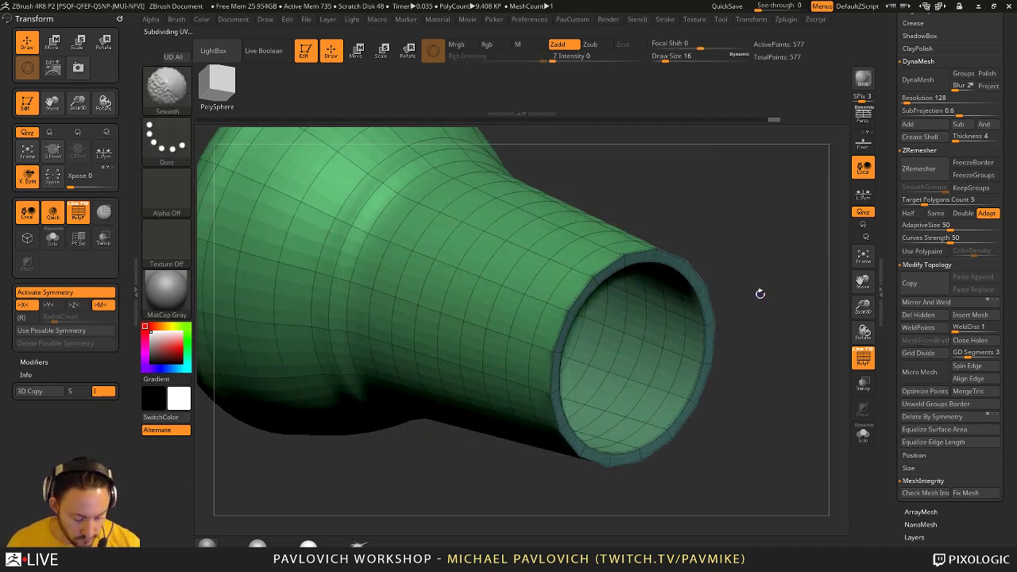
key("shift+d")
key("d")
left_click_drag(772, 291, 780, 321)
key("shift+d")
- Rewind the undo history to the state where the flared end is still closed by its cap
left_click_drag(776, 119, 684, 125)
left_click_drag(731, 218, 739, 182)
left_click_drag(677, 121, 649, 119)
- Hide the triangulated cap on the flared end and delete the hidden geometry
mouse_move(687, 239)
left_mouse_down()
mouse_move(691, 204)
mouse_move(648, 242)
left_mouse_up()
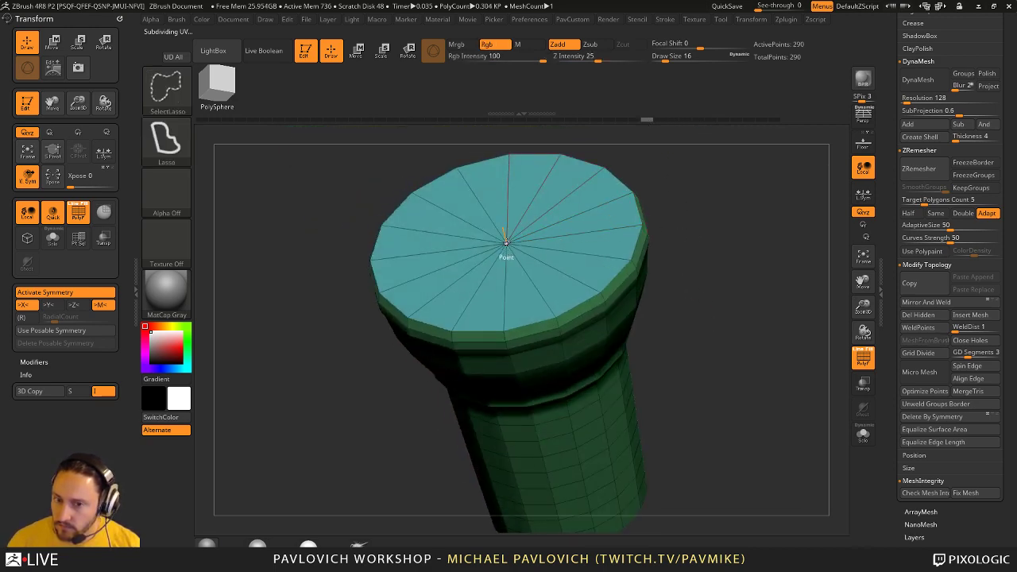
left_click(506, 244, "ctrl+shift")
left_click_drag(770, 228, 788, 259, "ctrl+shift")
key("grave")
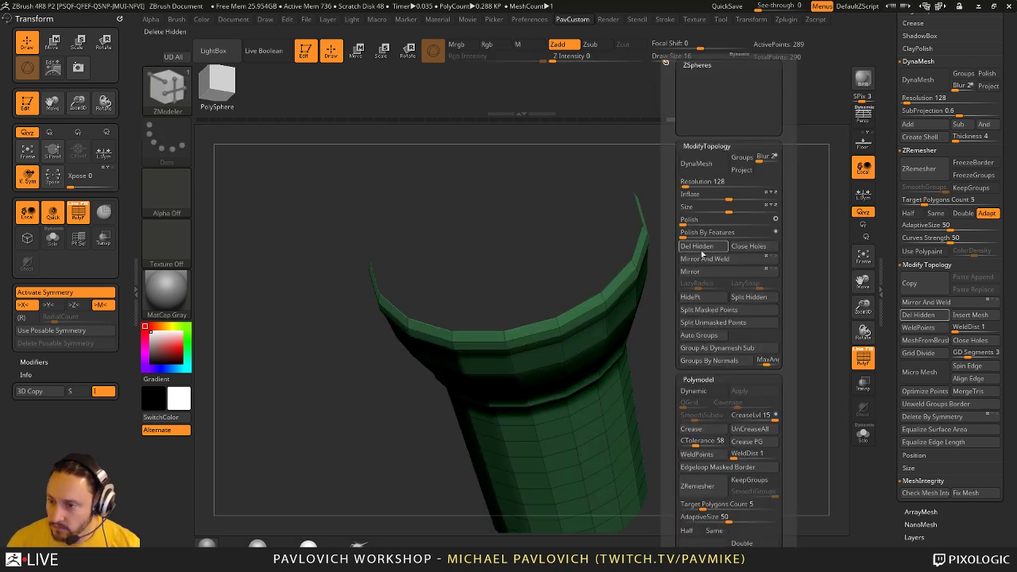
- Examine the open single-sided column with dynamic subdivision on and off
key("space")
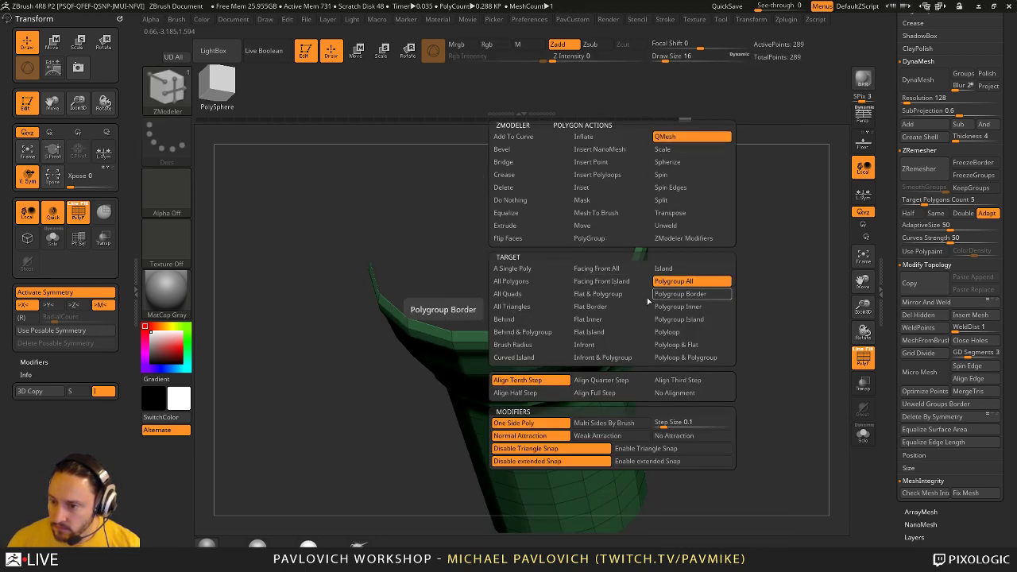
left_click_drag(624, 278, 648, 272)
left_click_drag(717, 230, 798, 310)
key("ctrl+d")
key("shift+d")
left_click_drag(597, 394, 777, 248)
key("d")
key("shift+d")
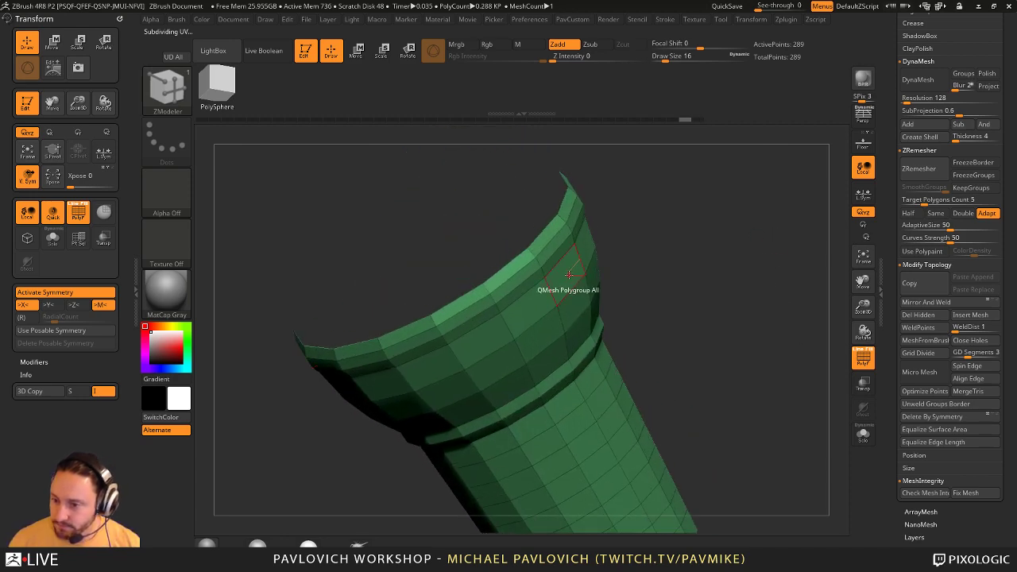
- Extrude all polygons to give the open column wall thickness, and check it with dynamic subdivision
key("space")
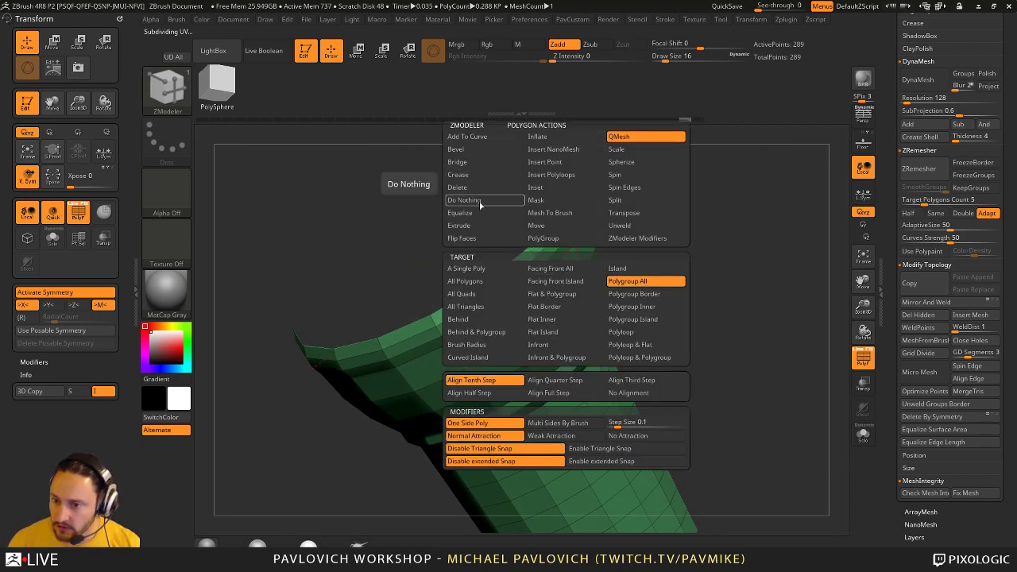
left_click(476, 227)
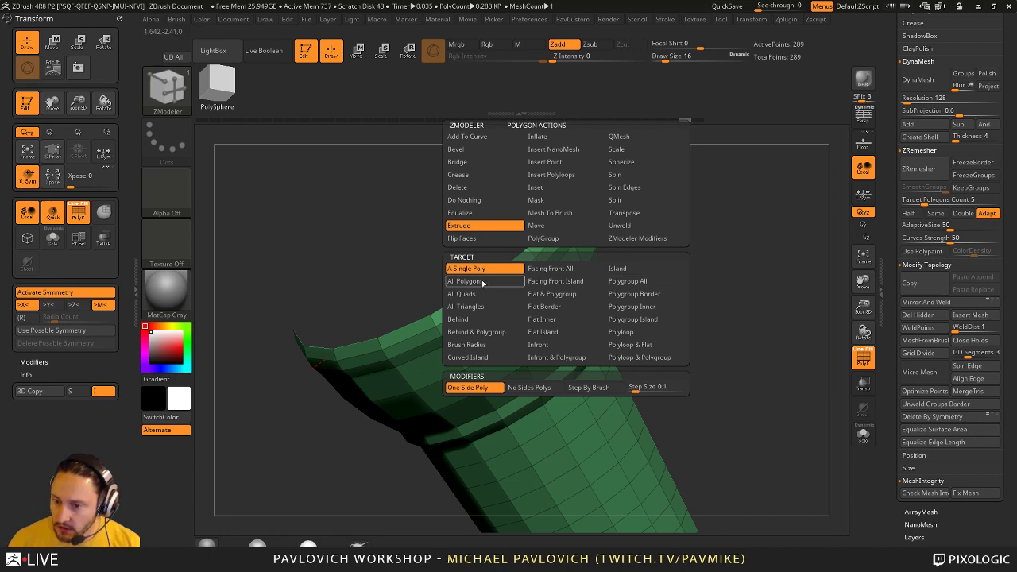
left_click_drag(547, 291, 535, 289)
left_click_drag(664, 258, 741, 308)
key("grave")
left_click_drag(690, 231, 696, 211)
key("f")
key("d")
left_click_drag(711, 257, 728, 245)
key("shift+d")
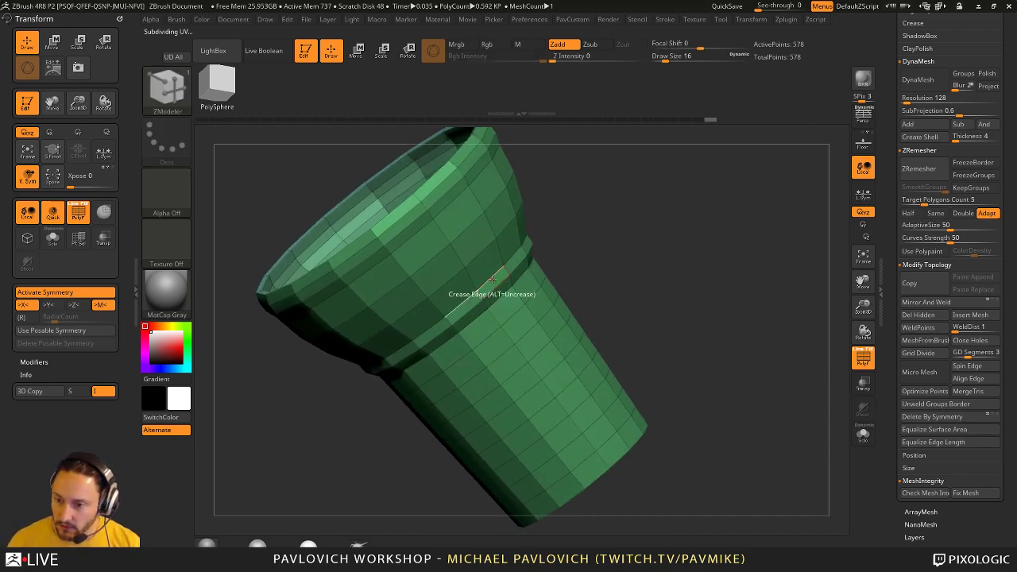
- Crease the complete edge loops around the collar and rim, plus the polygroup borders
key("space")
left_click(401, 396)
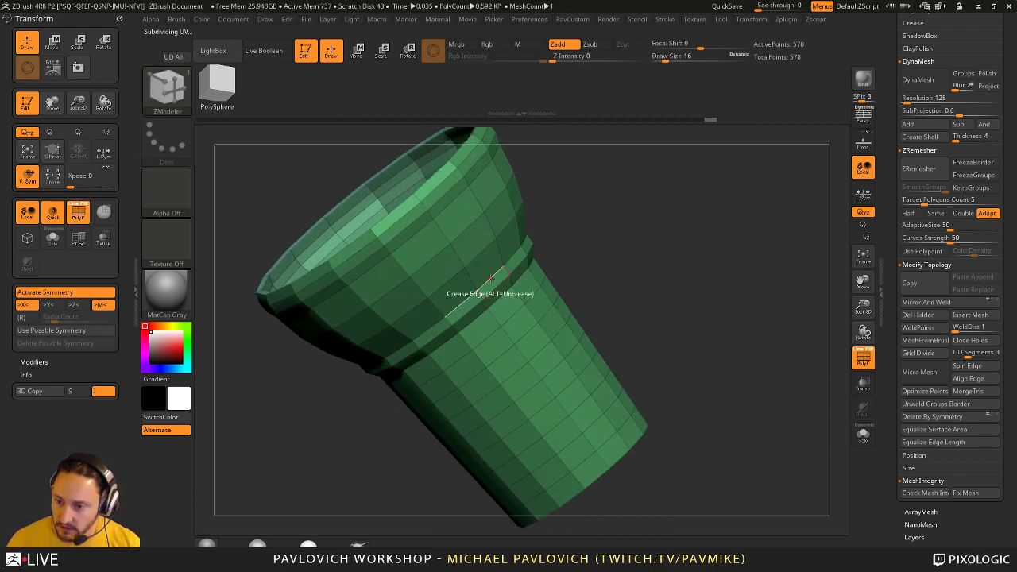
key("space")
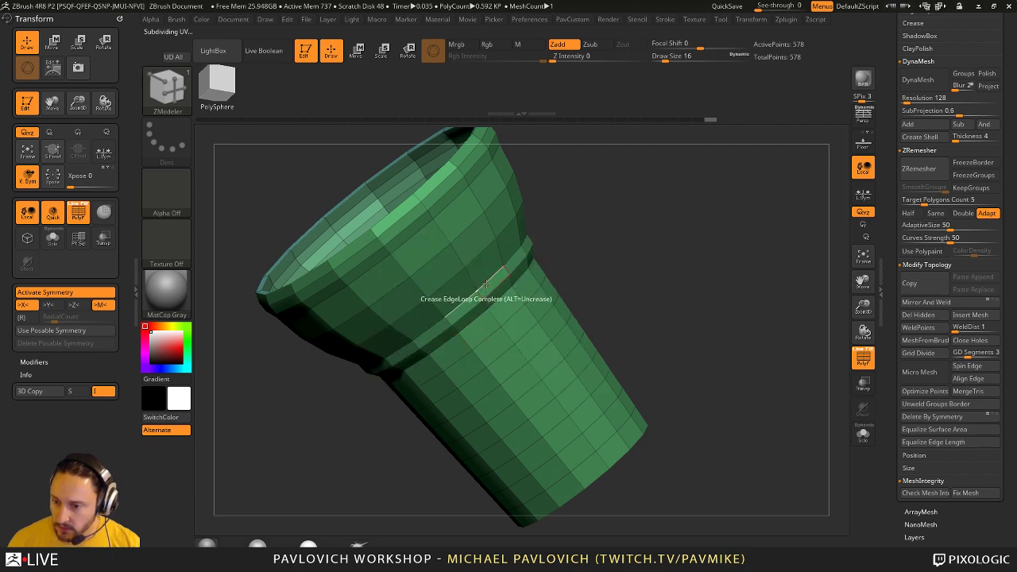
left_click(431, 182)
left_click_drag(560, 168, 597, 156)
key("grave")
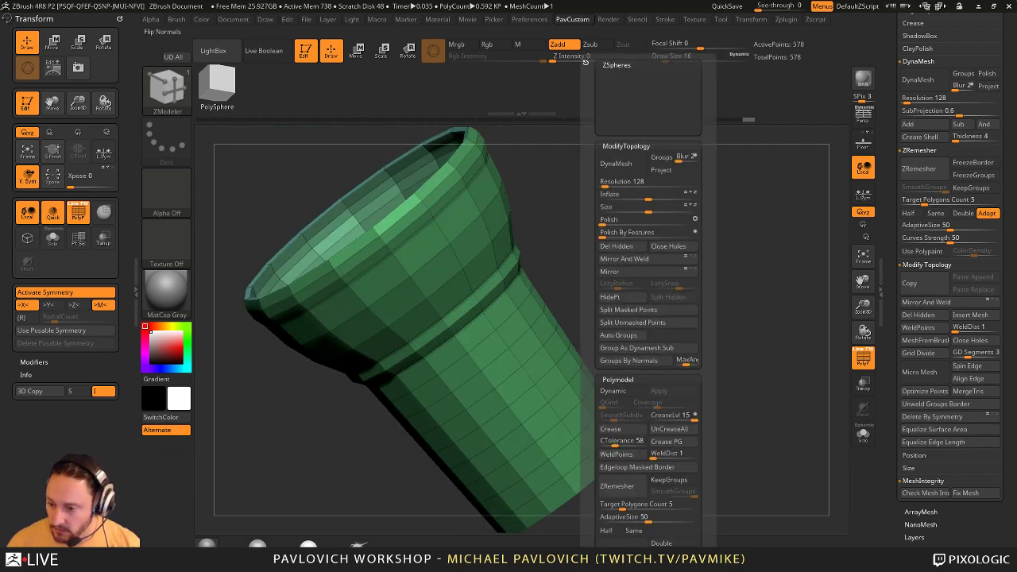
left_click(667, 442)
mouse_move(688, 408)
left_mouse_down()
mouse_move(661, 238)
mouse_move(702, 324)
mouse_move(727, 308)
mouse_move(718, 271)
mouse_move(715, 339)
mouse_move(727, 318)
left_mouse_up()
left_click(563, 379)
- Hide the polyframe, enable dynamic subdivision and raise its SmoothSubdiv level for a smoother column surface
left_click(863, 357)
key("d")
mouse_move(811, 342)
left_mouse_down("shift")
mouse_move(797, 338)
mouse_move(775, 389)
mouse_move(759, 330)
left_mouse_up("shift")
left_click_drag(667, 319, 688, 308)
key("2")
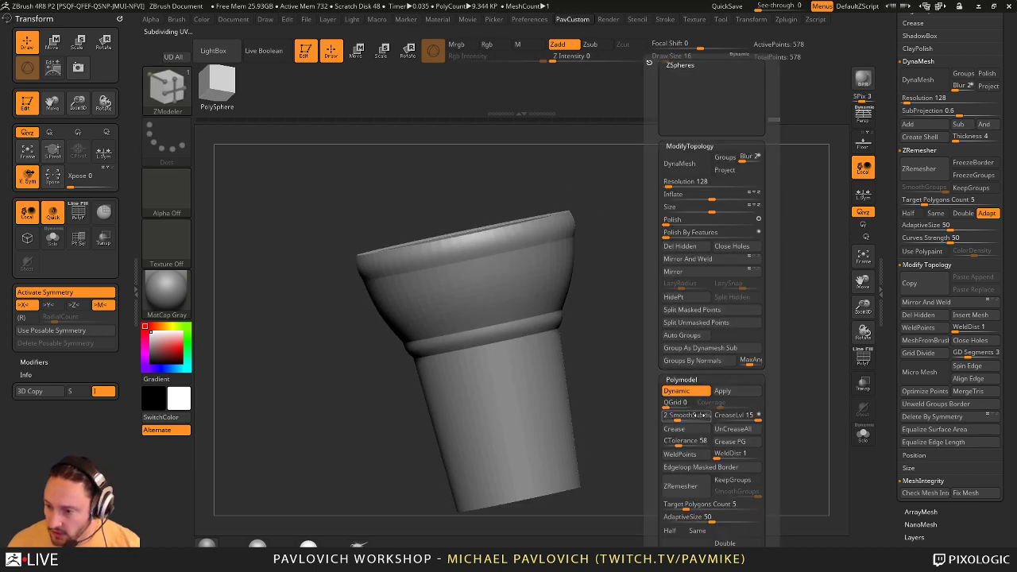
left_click_drag(680, 417, 741, 419)
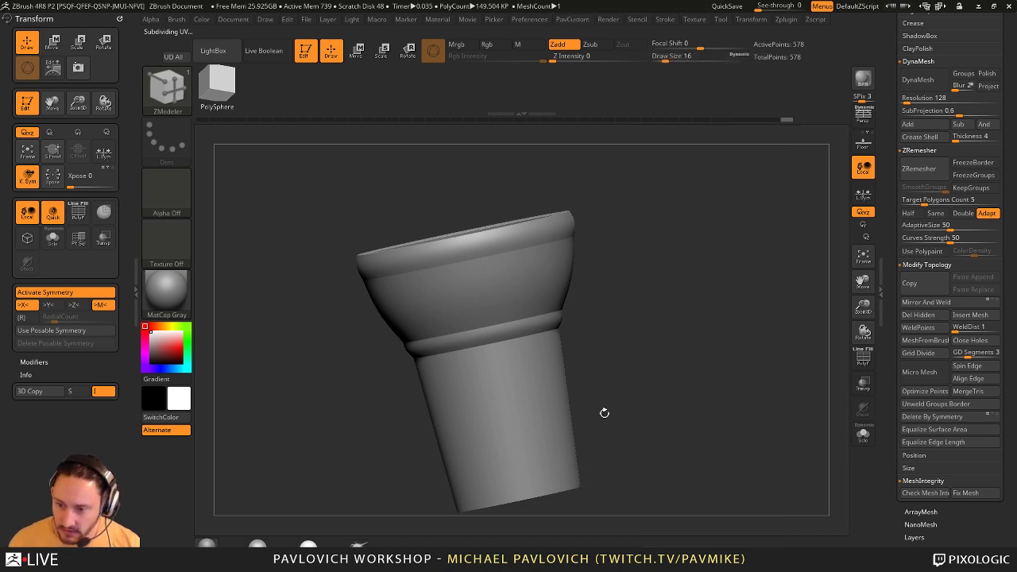
left_click_drag(715, 316, 723, 362)
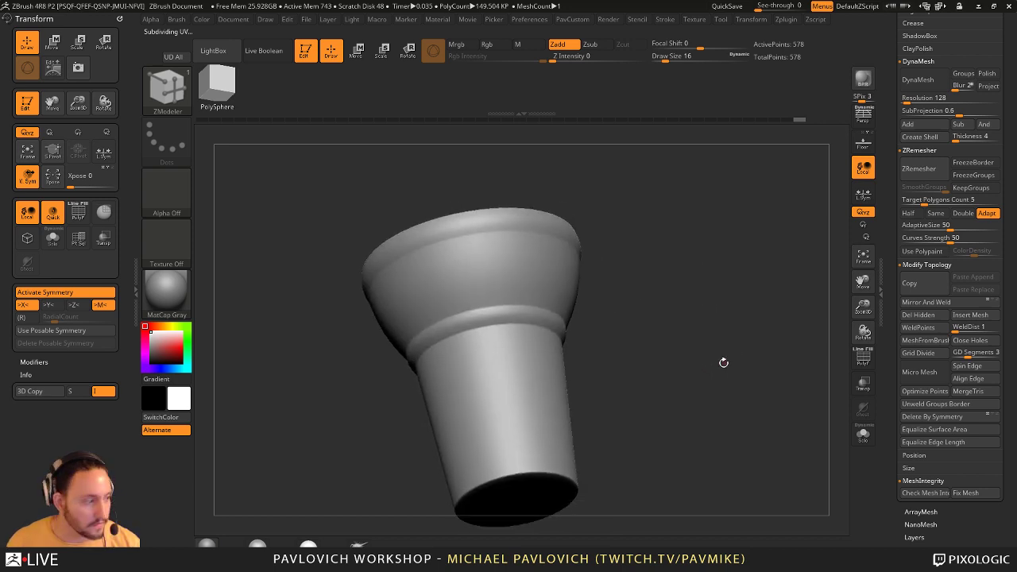
- Switch to the Standard brush and show the polyframe on the upright column
mouse_move(740, 298)
left_mouse_down("shift")
mouse_move(772, 335)
mouse_move(755, 357)
mouse_move(710, 334)
left_mouse_up("shift")
key("b")
key("s")
key("t")
key("s")
left_click(856, 358)
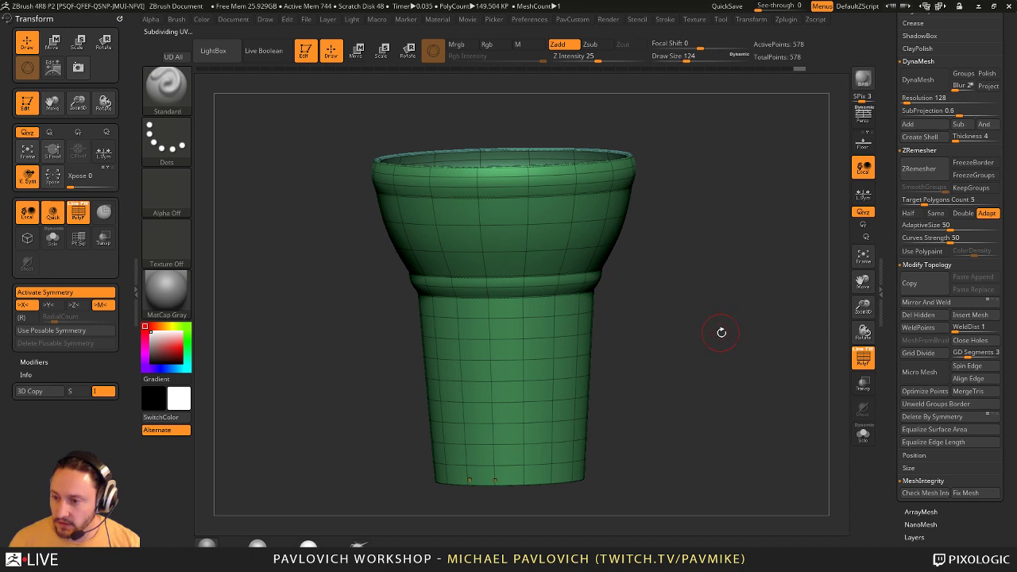
left_click_drag(646, 327, 657, 319)
mouse_move(901, 352)
left_mouse_down()
mouse_move(842, 442)
mouse_move(755, 353)
mouse_move(795, 335)
mouse_move(769, 350)
mouse_move(779, 375)
mouse_move(784, 317)
mouse_move(777, 401)
left_mouse_up()
- Adjust the wall thickness with ZModeler's QMesh action on Polygroup All, pulling from the inner wall
key("b")
key("z")
key("m")
key("space")
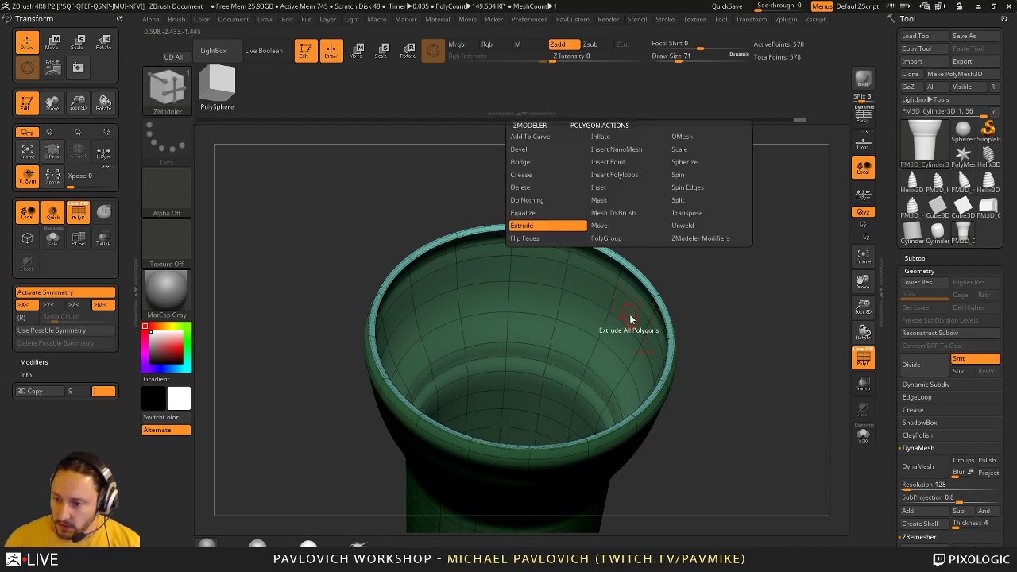
left_click(683, 149)
left_click(688, 284)
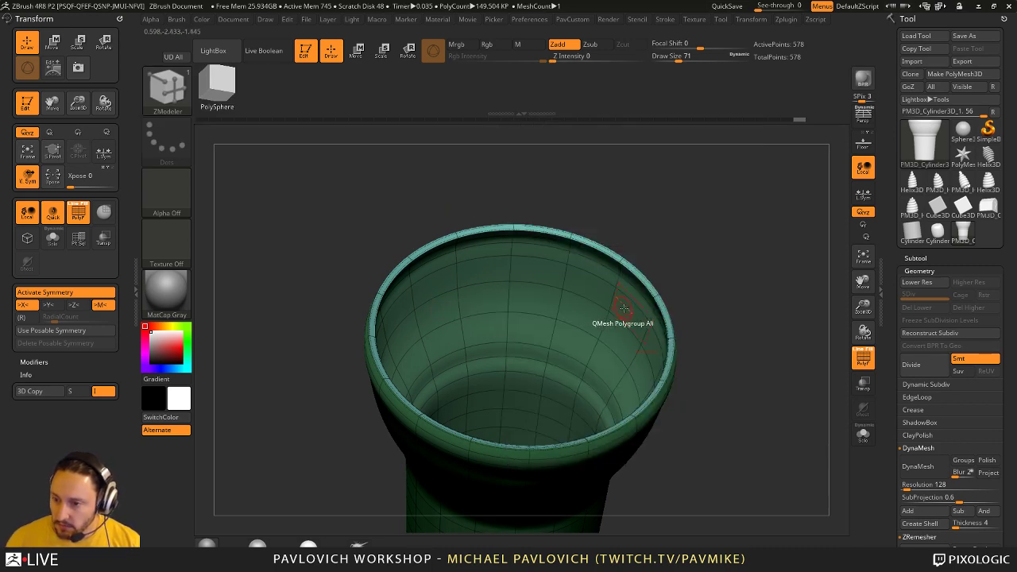
left_click_drag(623, 312, 612, 318)
left_click_drag(693, 290, 776, 297, "shift")
left_click_drag(776, 297, 716, 322, "alt")
- Insert a single edge loop around the sloped underside of the collar
left_click(864, 359)
key("shift+d")
key("shift+d")
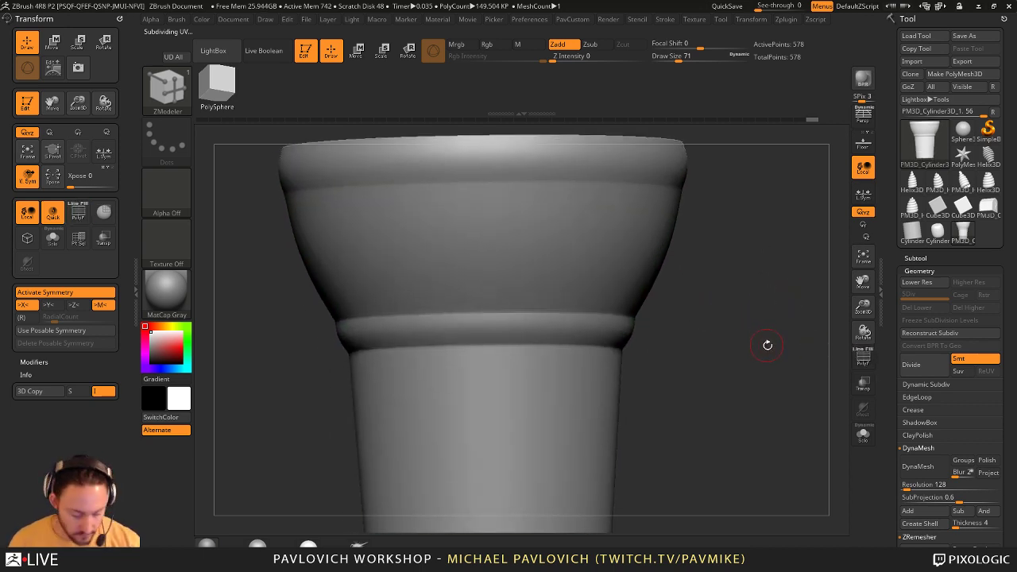
key("space")
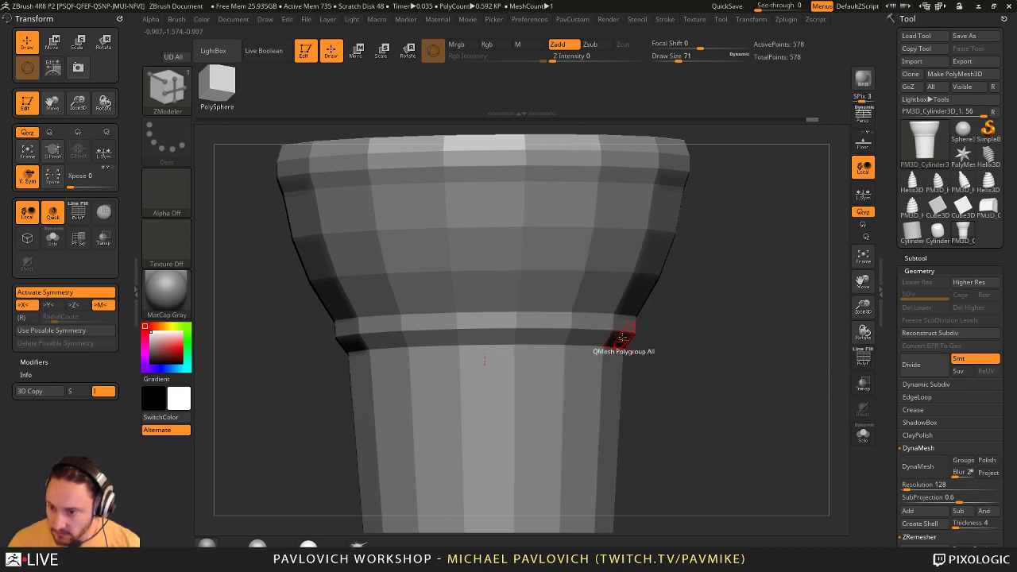
left_click(640, 349)
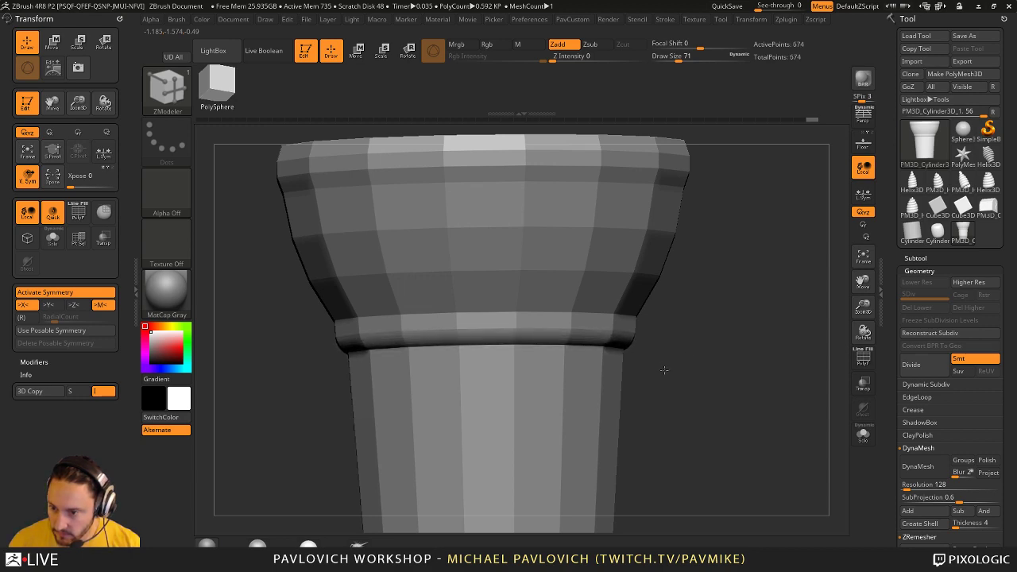
key("ctrl+z")
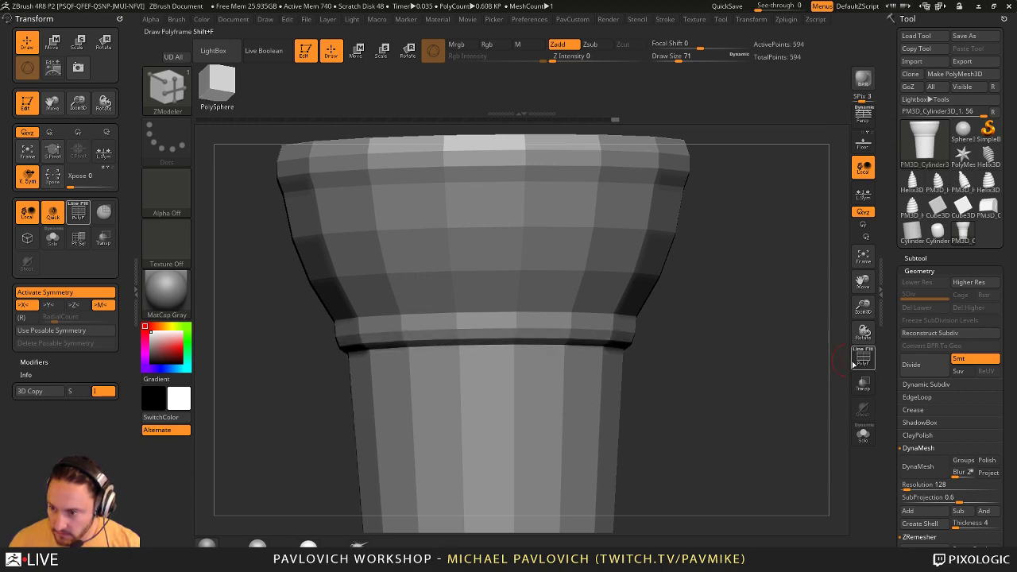
- Inspect the collar's edge loops with the polyframe shown, and compare them with the smoothed surface
key("shift+f")
left_click_drag(770, 352, 770, 322)
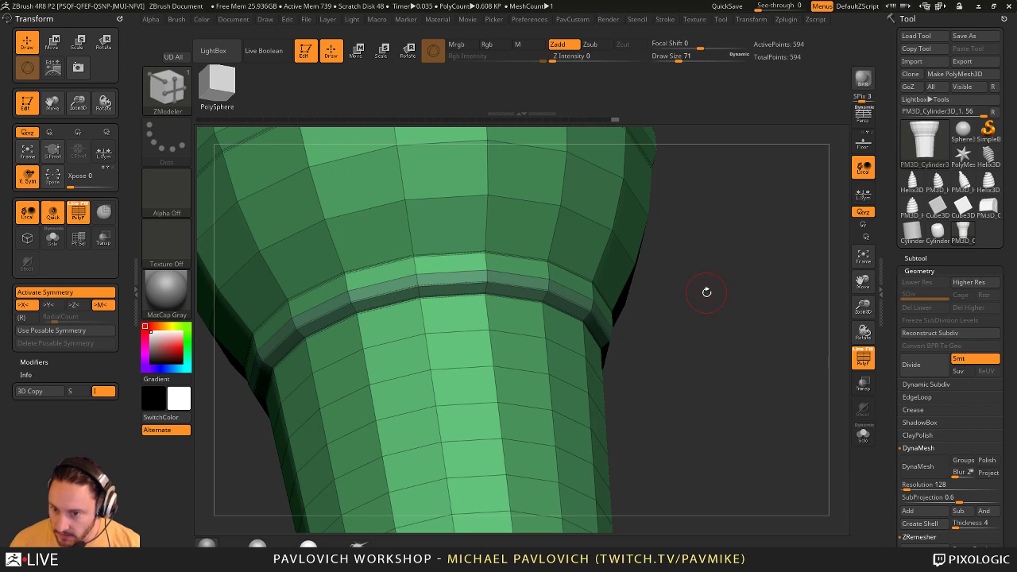
key("d")
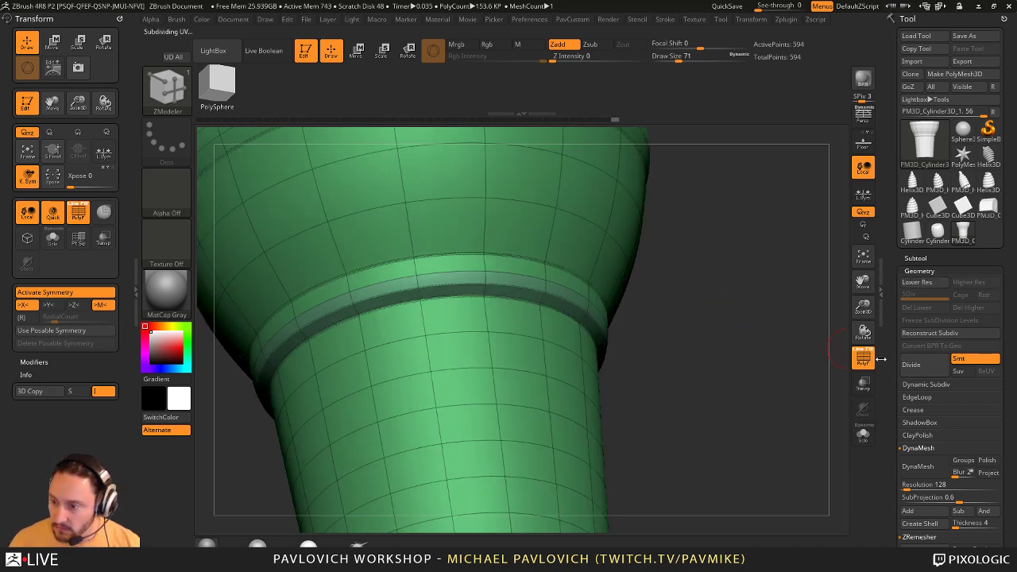
key("shift+f")
mouse_move(743, 324)
left_mouse_down()
mouse_move(733, 303)
mouse_move(758, 335)
left_mouse_up()
key("f")
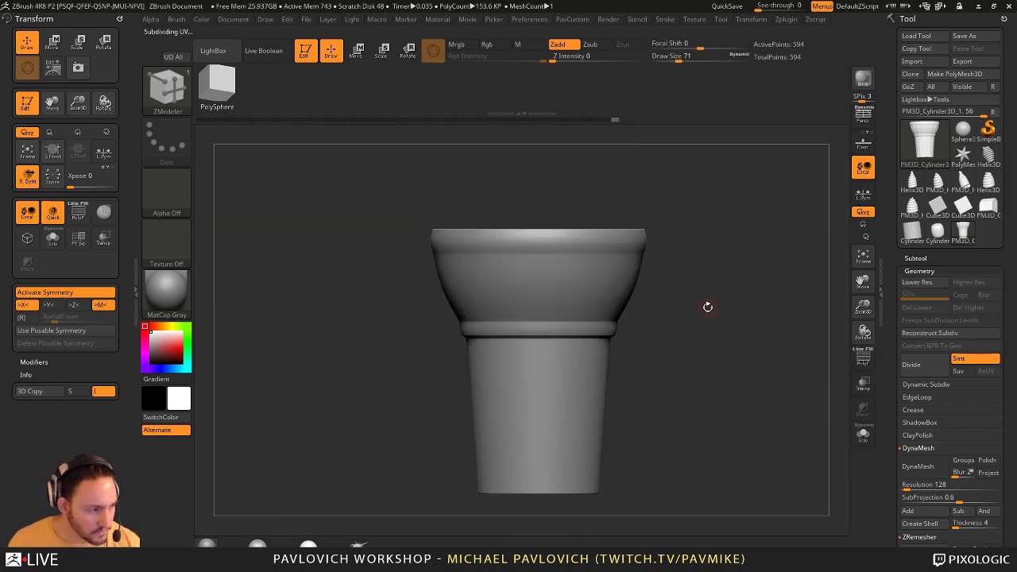
- Scale the complete edge loop at the collar's lower edge outward
left_click_drag(699, 299, 699, 360, "alt")
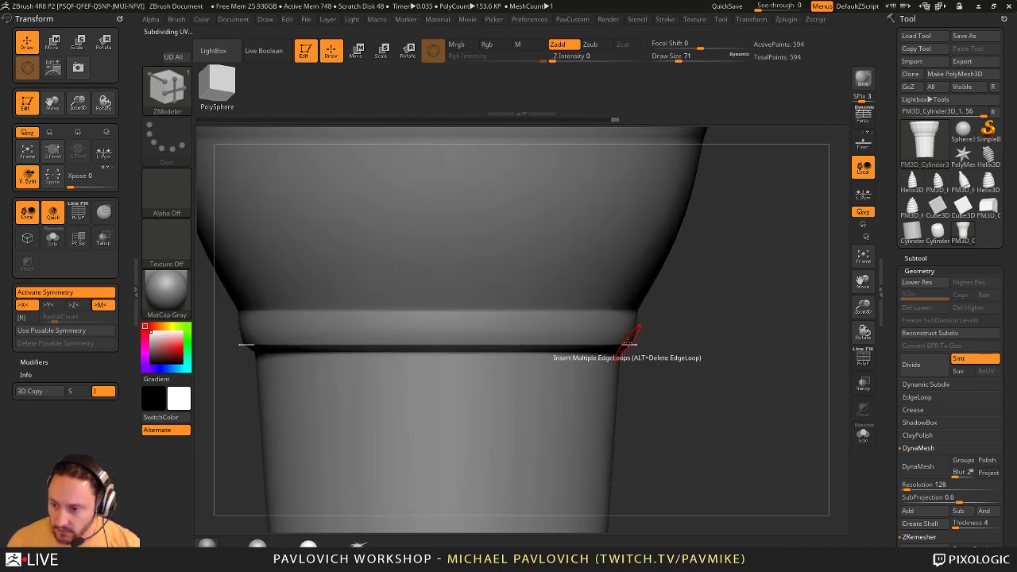
key("space")
left_click(682, 264)
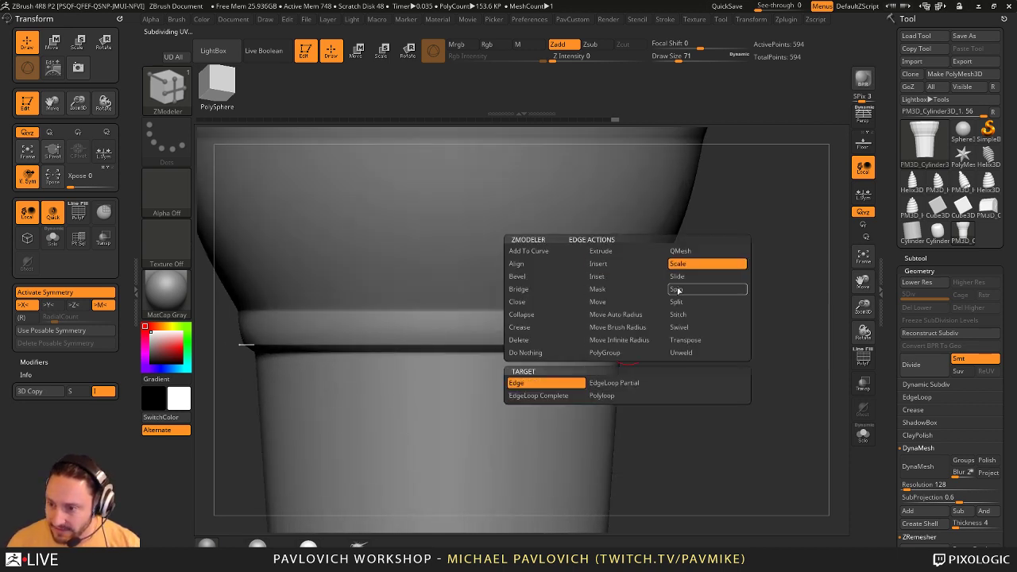
left_click(577, 394)
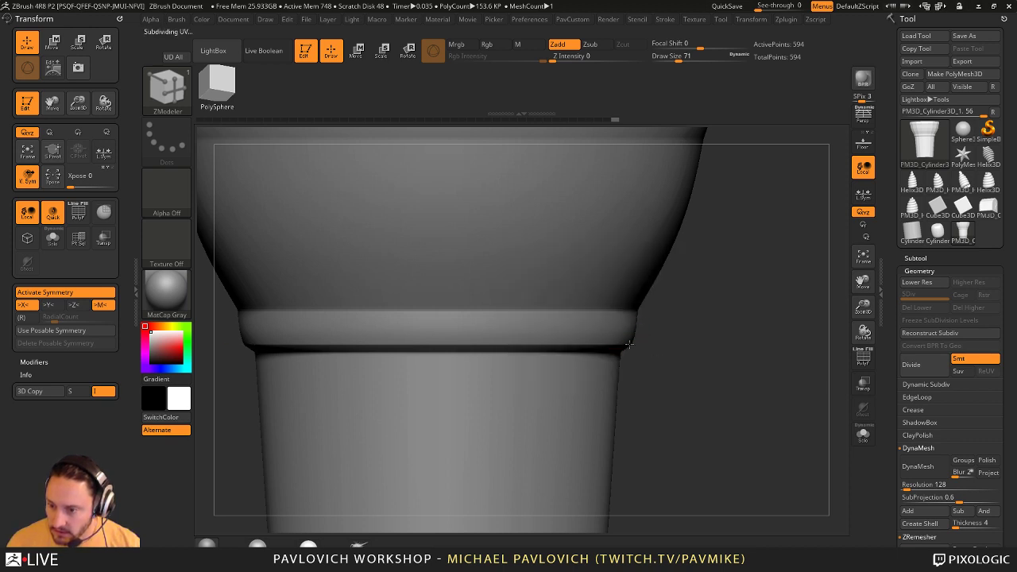
mouse_move(628, 345)
left_mouse_down()
mouse_move(662, 337)
mouse_move(667, 349)
left_mouse_up()
- Bevel the complete edge loop at the collar's lower edge with a single linear row, and preview it smoothed
left_click(864, 358)
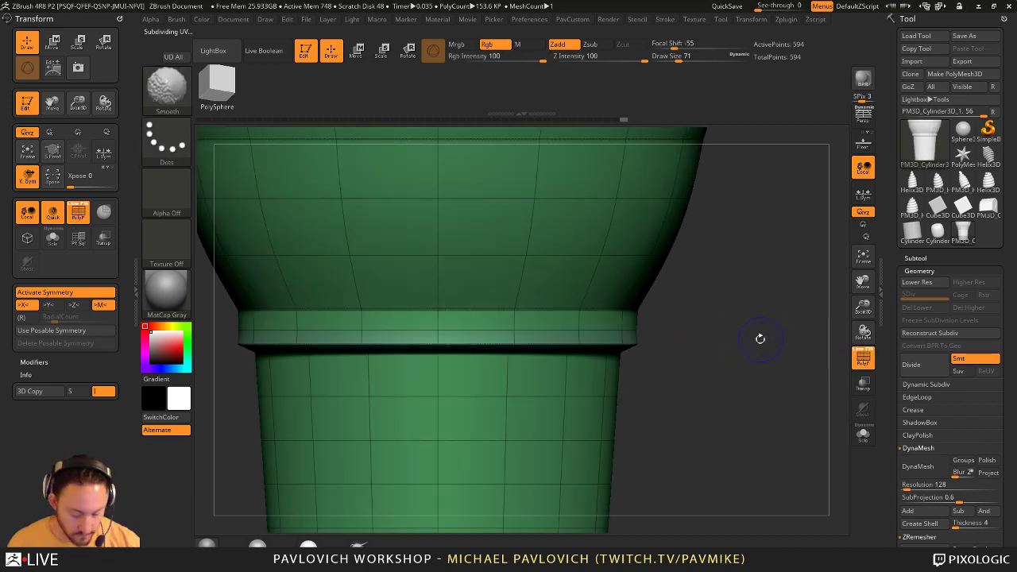
left_click_drag(761, 336, 631, 352)
key("space")
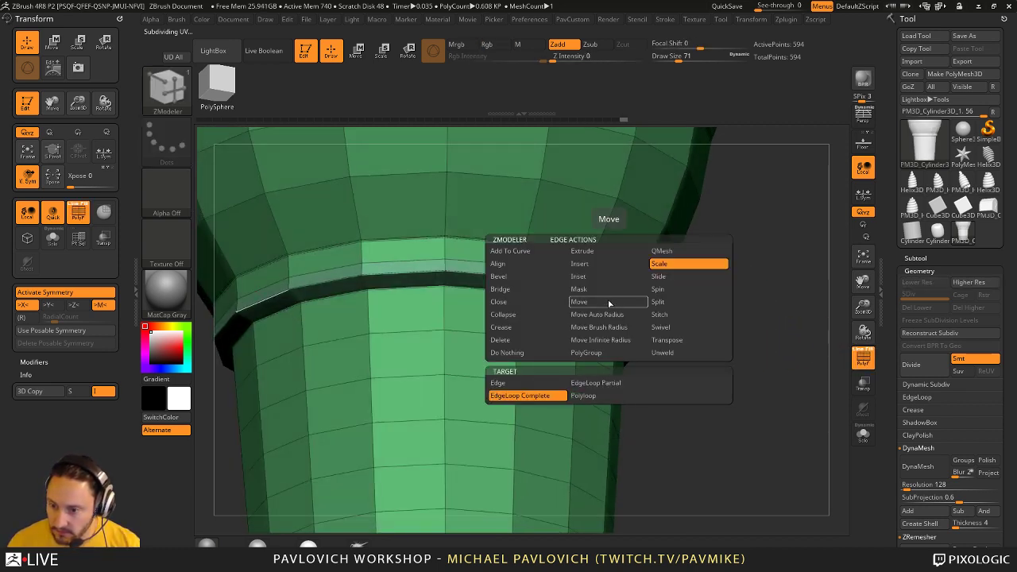
left_click(514, 302)
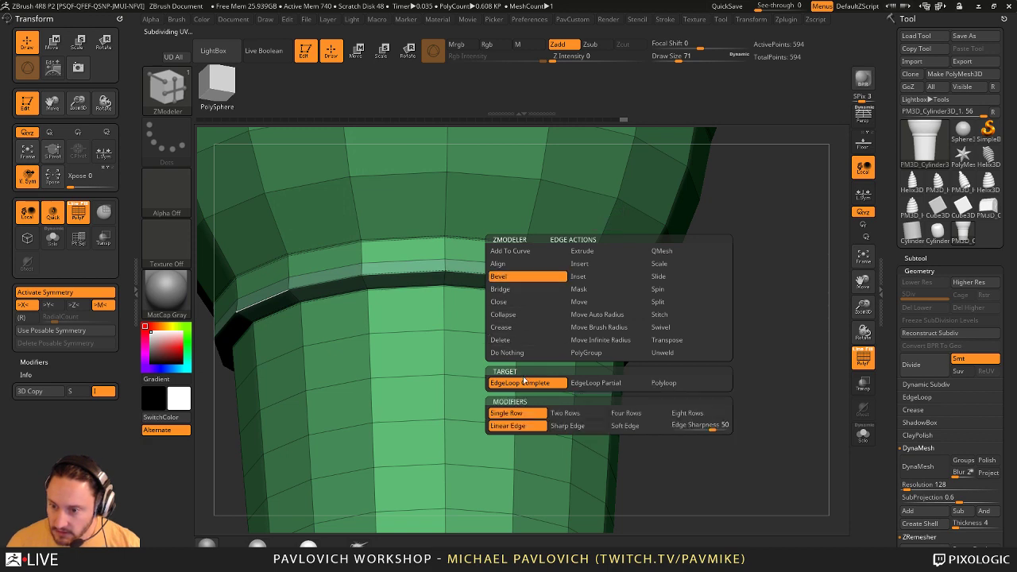
left_click_drag(618, 307, 617, 305)
key("d")
key("shift+f")
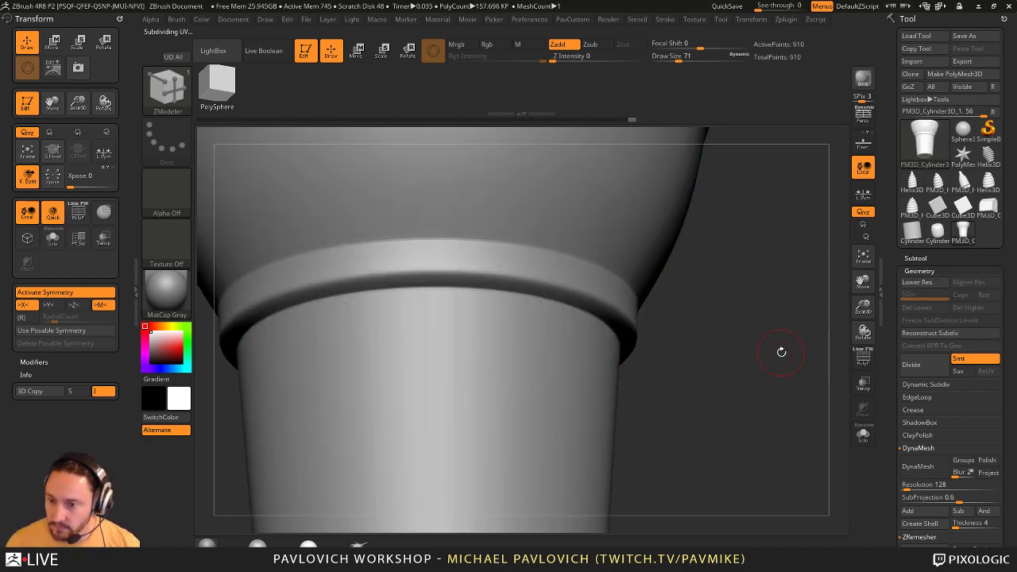
- Slide the complete edge loop just below the column's rim, and preview the column smoothed with its polyframe shown
key("f")
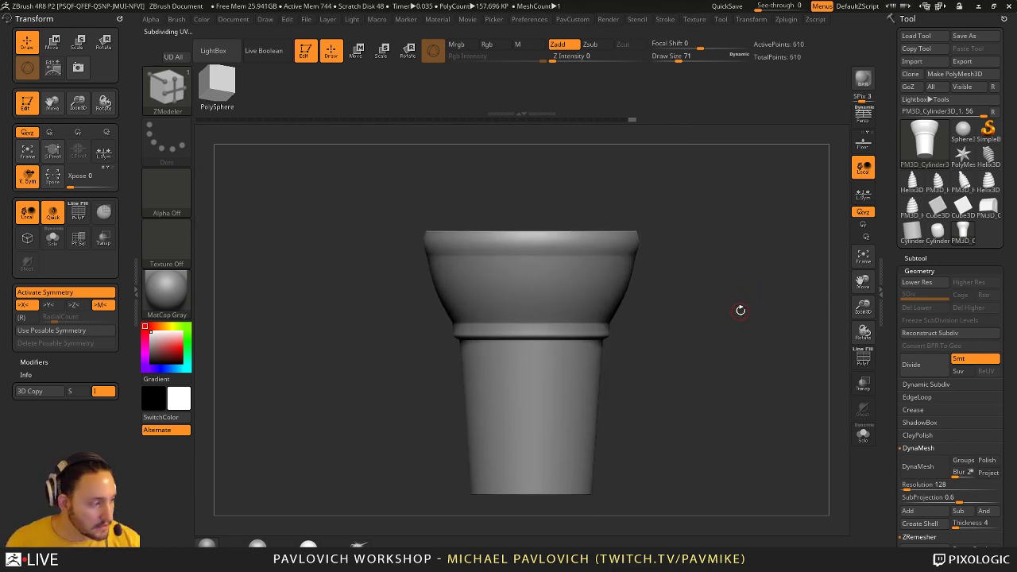
left_click_drag(738, 304, 759, 363, "alt")
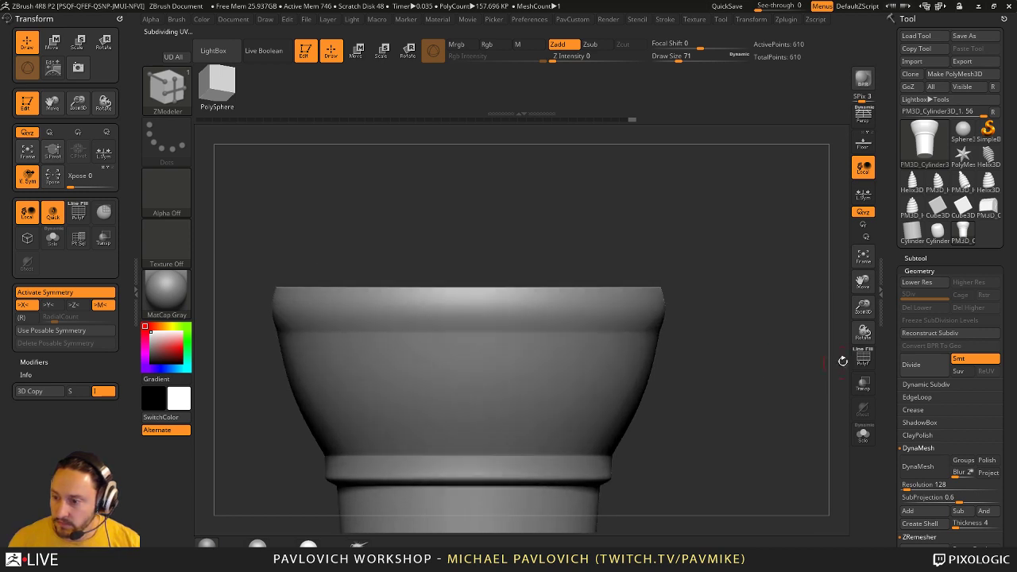
left_click(855, 360)
key("shift+d")
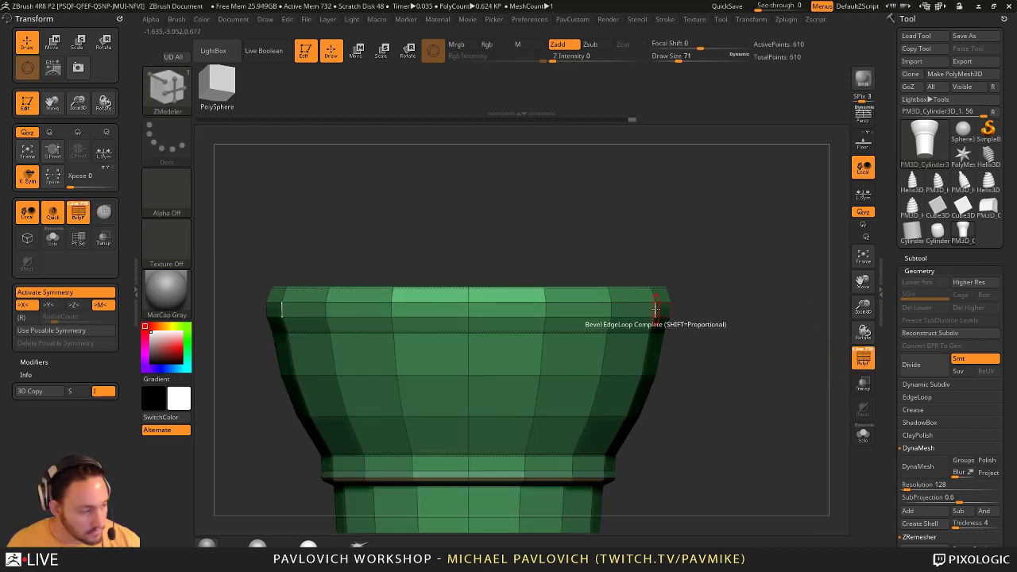
key("space")
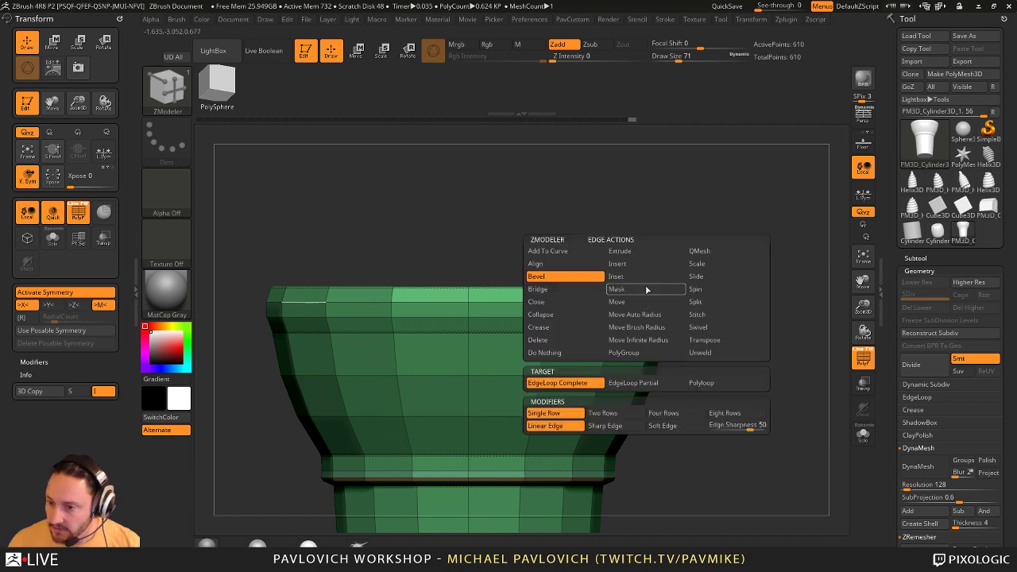
left_click(696, 276)
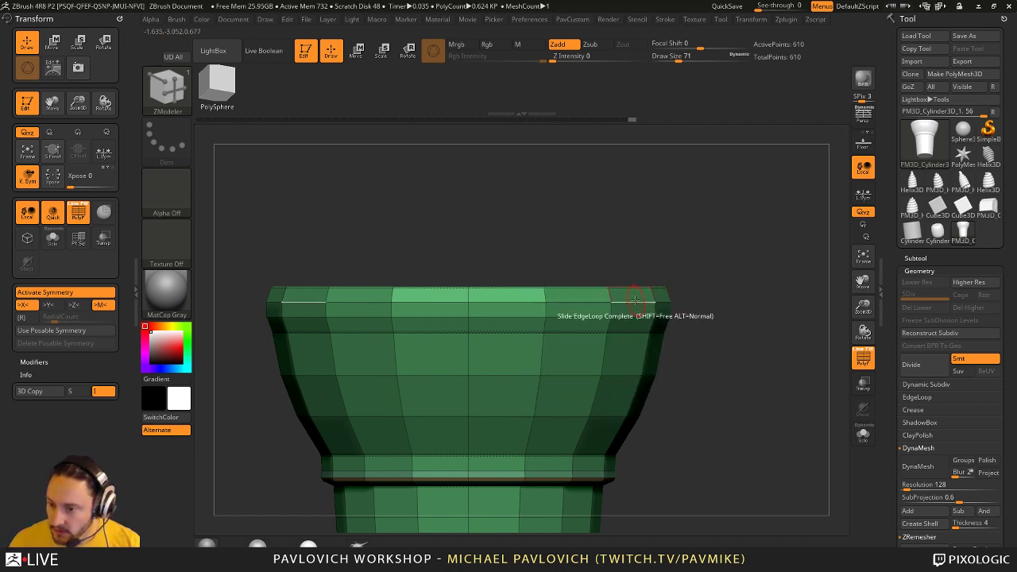
left_click_drag(636, 300, 641, 322)
key("d")
key("shift+f")
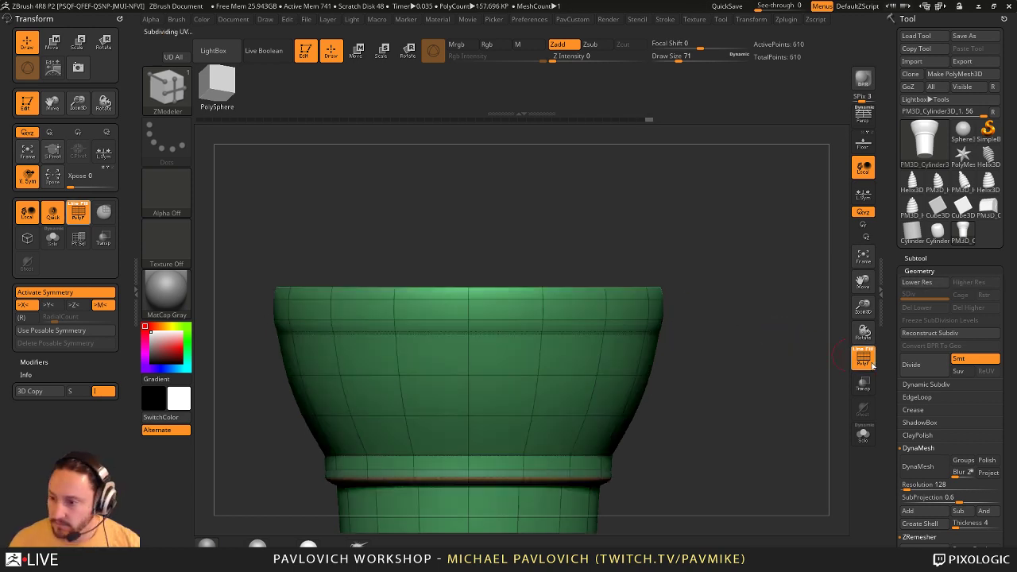
left_click_drag(781, 332, 655, 311, "alt")
left_click_drag(774, 372, 775, 347, "alt")
key("shift+d")
key("shift+f")
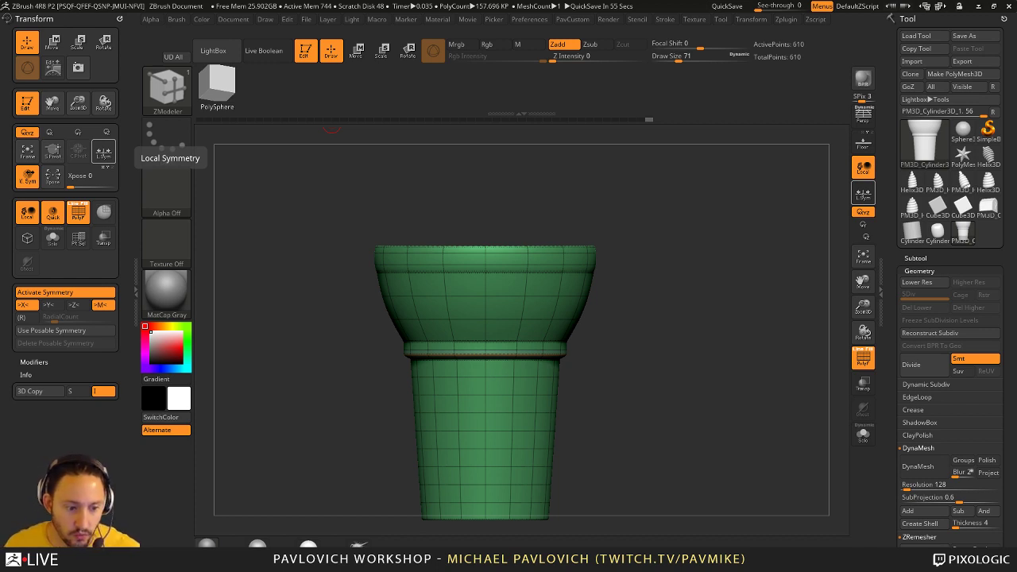
- Look up the Replay Last Relative command among the stroke modifiers
left_click_drag(359, 179, 351, 209)
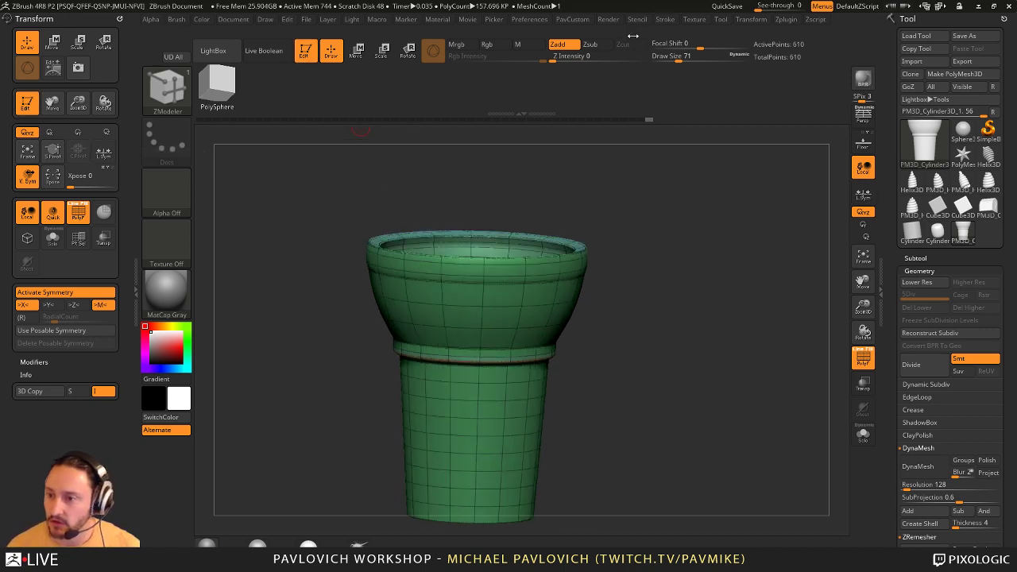
left_click(666, 19)
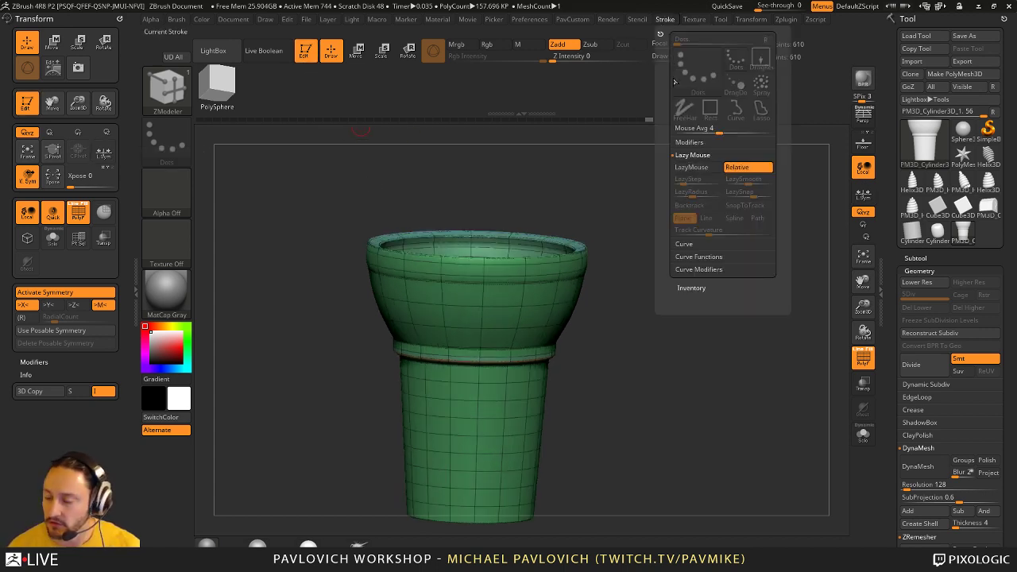
left_click(702, 144)
key("shift")
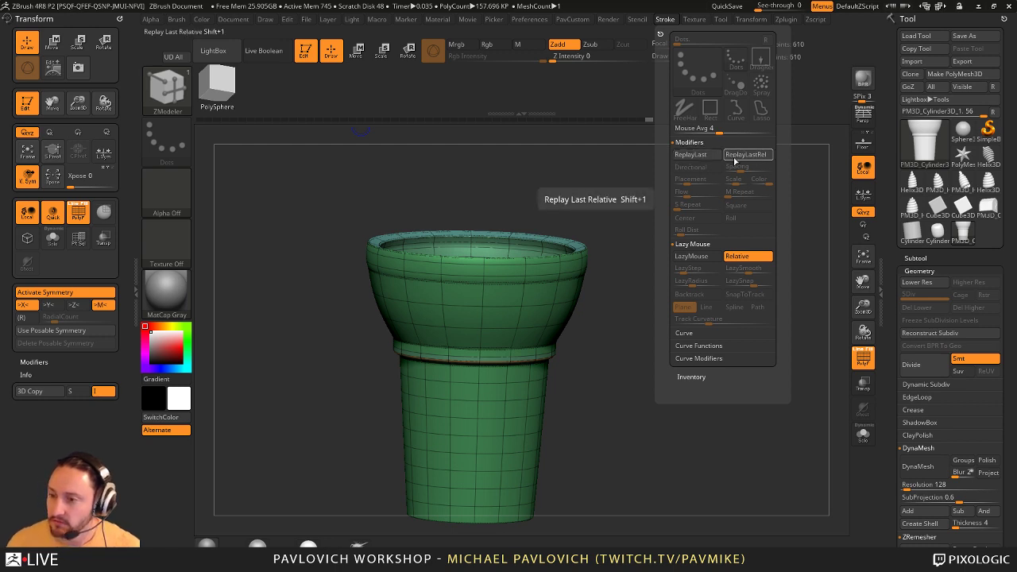
- Clear the canvas, draw the sculpted DynaMesh cube as an editable object, and face its ridged side with the polyframe hidden
key("t")
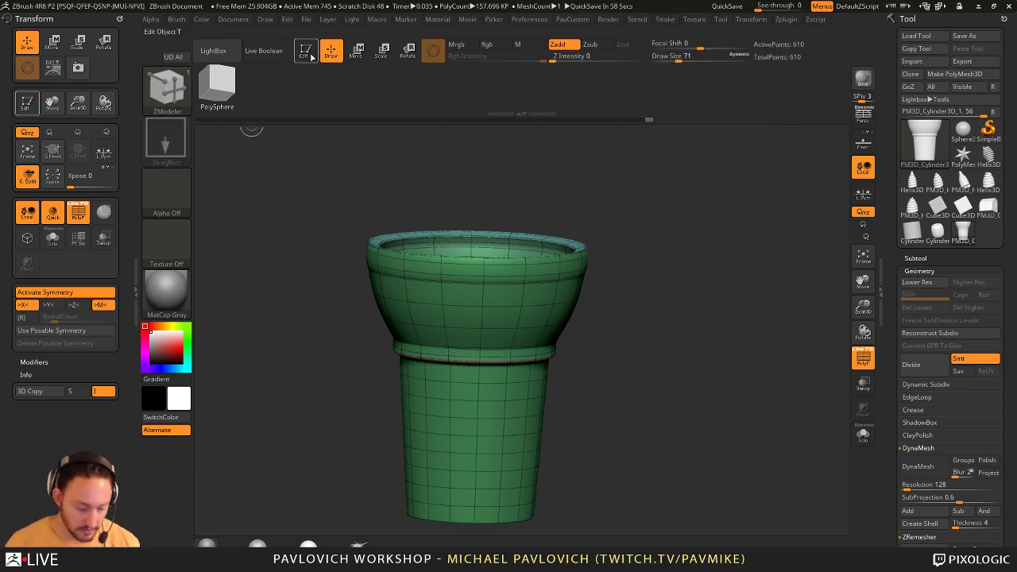
key("ctrl+n")
left_click(988, 209)
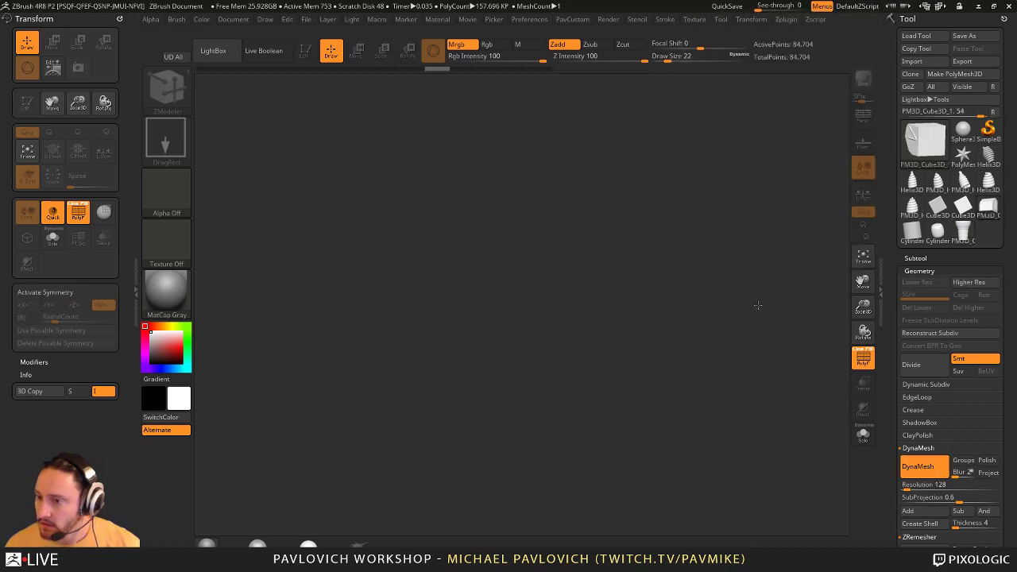
left_click_drag(488, 375, 548, 481)
left_click(305, 52)
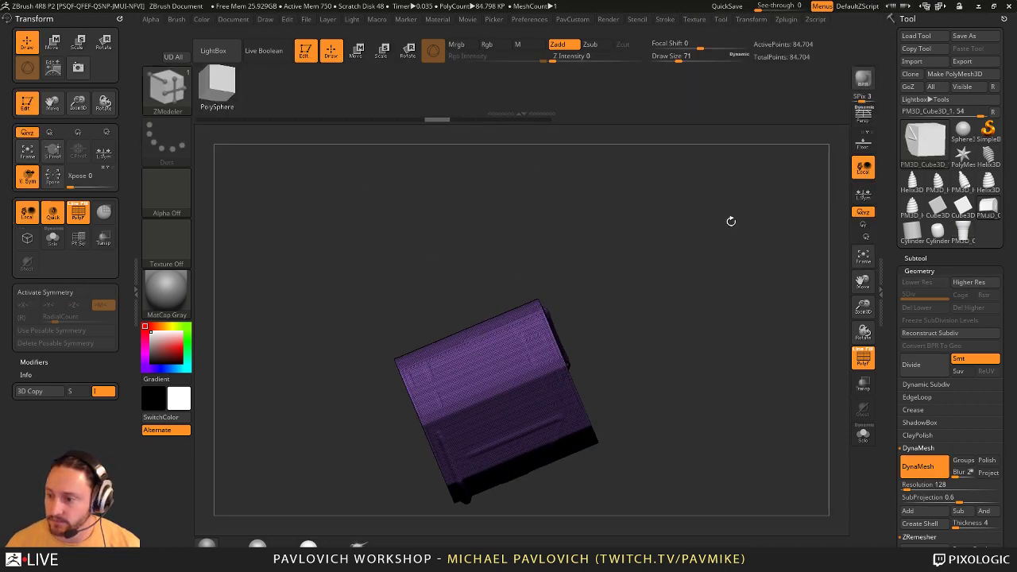
key("shift+f")
left_click_drag(807, 340, 747, 322, "shift")
- Switch to the Standard brush with a draw size of 74
key("b")
key("s")
key("t")
key("s")
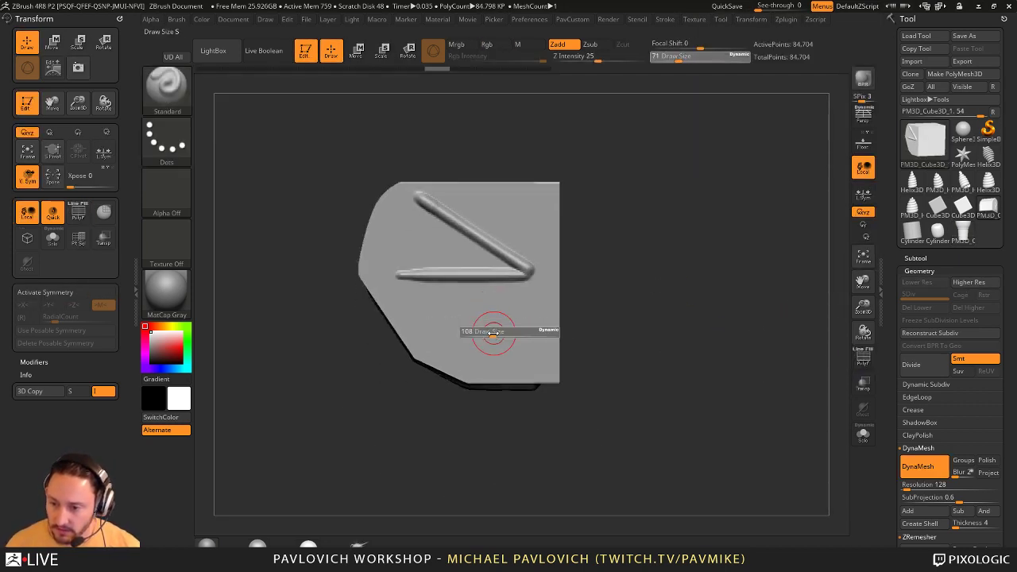
left_click(493, 332)
left_click_drag(589, 269, 582, 308, "alt")
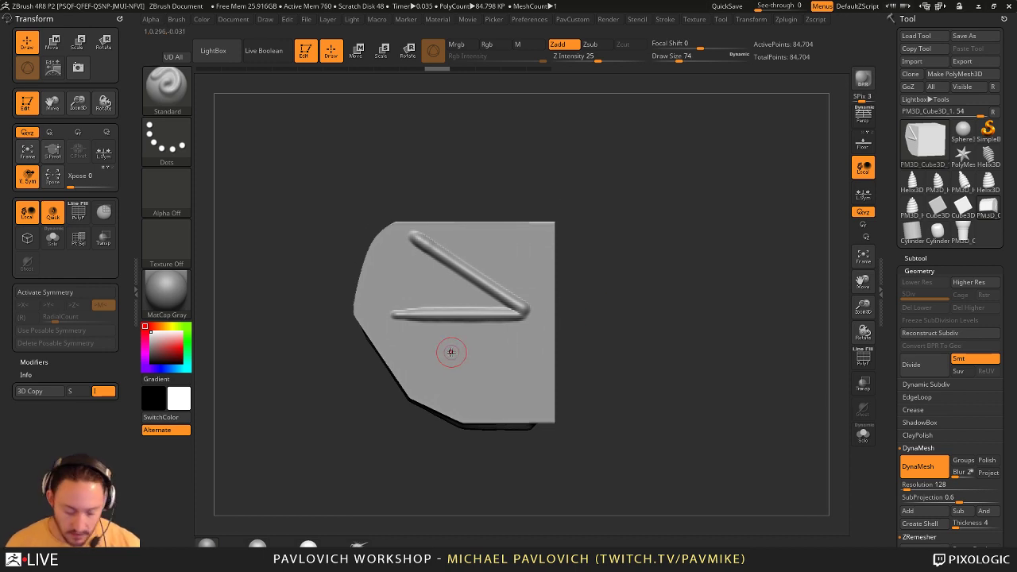
- Give the brush a DragDot stroke with Alpha 06, a Z Intensity of 42 and a Focal Shift of -100
left_click(166, 139)
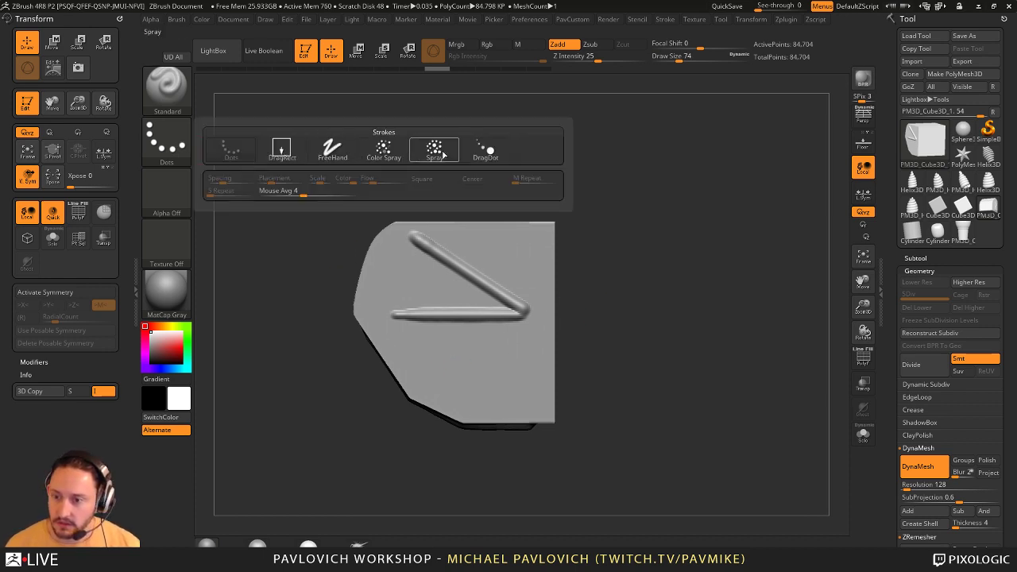
left_click(485, 150)
left_click_drag(193, 175, 318, 204)
left_click(171, 190)
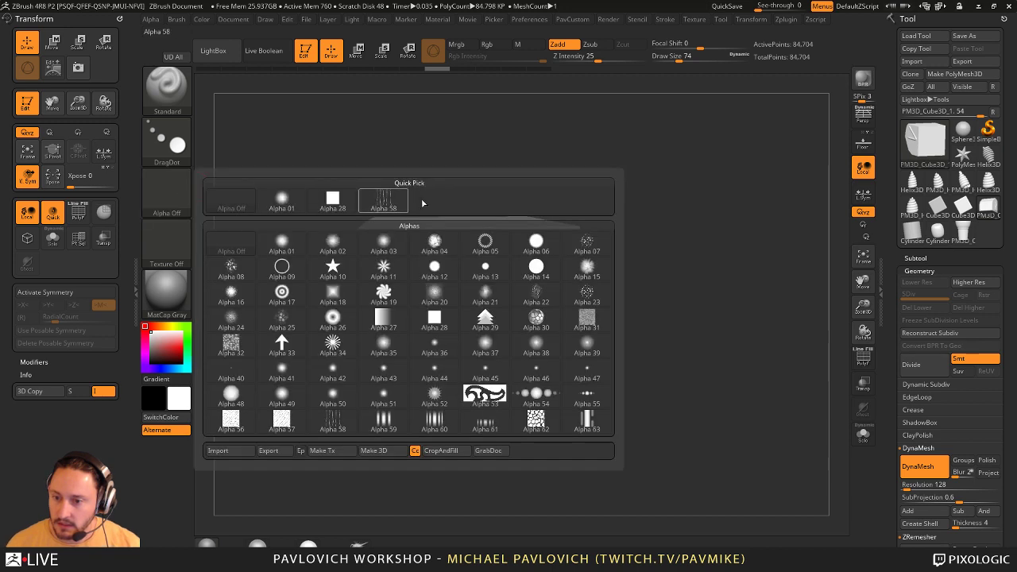
left_click(531, 246)
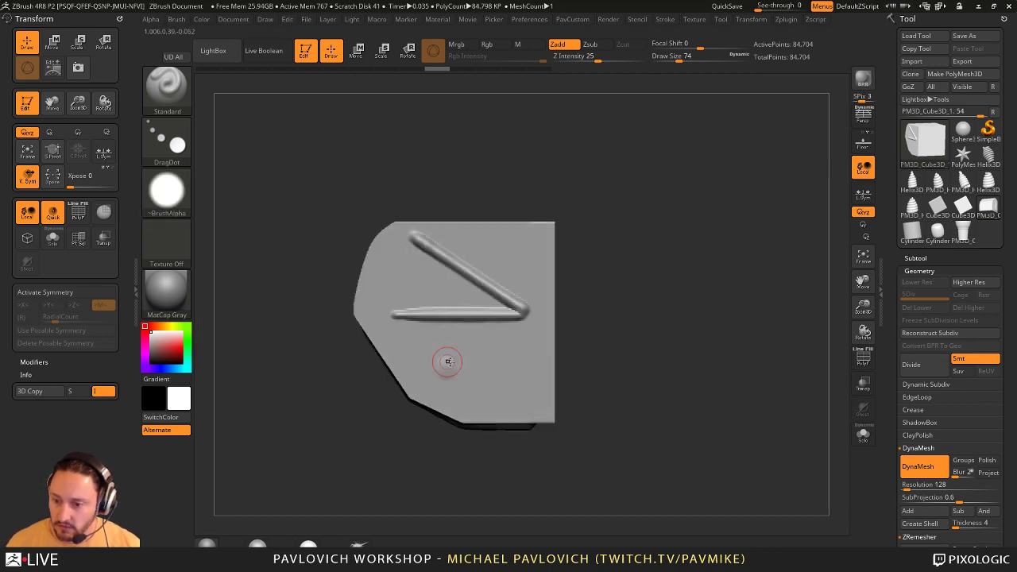
left_click_drag(602, 58, 612, 58)
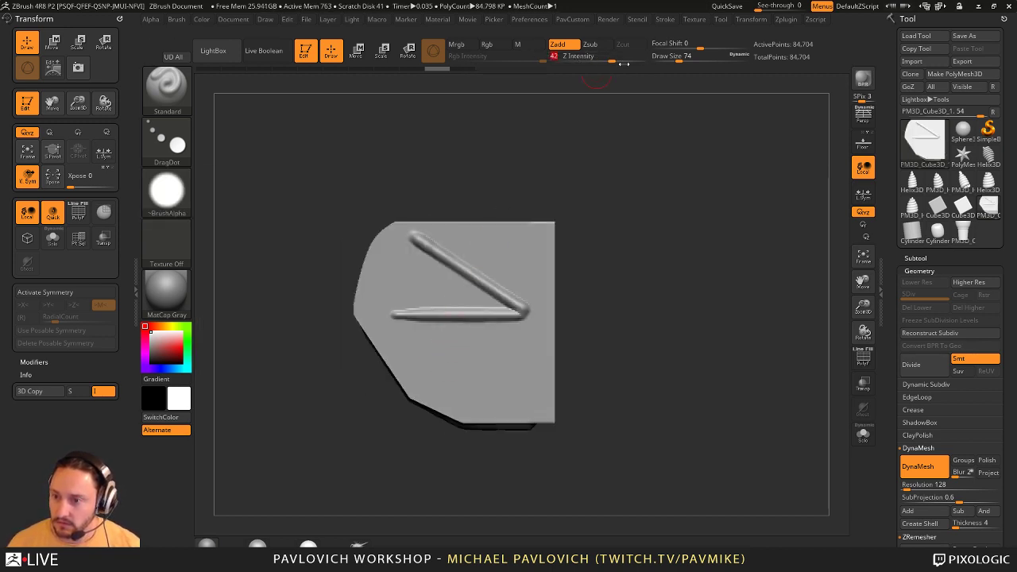
left_click_drag(693, 45, 650, 45)
- Stamp a round dot below the ridges on the block's side face, and increase the draw size to 90
mouse_move(472, 347)
left_mouse_down()
mouse_move(440, 356)
mouse_move(451, 361)
left_mouse_up()
key("ctrl+z")
key("bracketright")
key("bracketright")
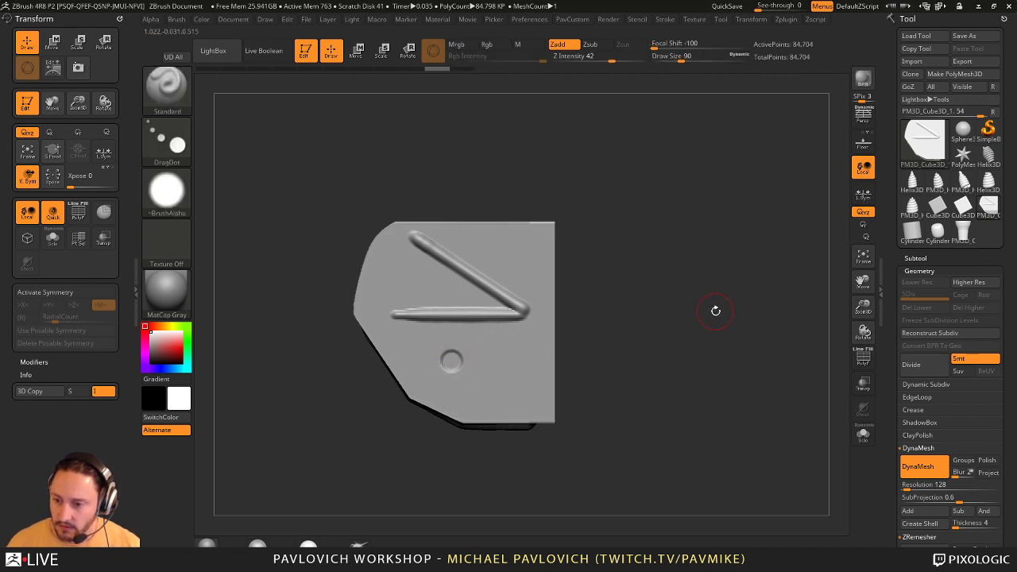
- Stamp three raised round studs on the block's adjacent flat square face
left_click_drag(715, 311, 672, 315, "shift")
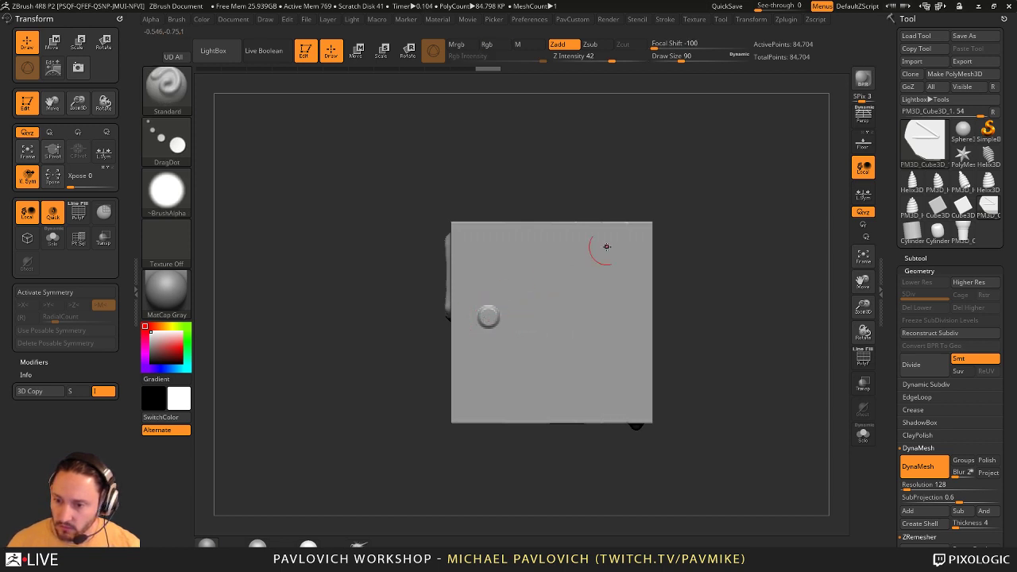
mouse_move(681, 239)
left_mouse_down()
mouse_move(744, 236)
mouse_move(583, 274)
left_mouse_up()
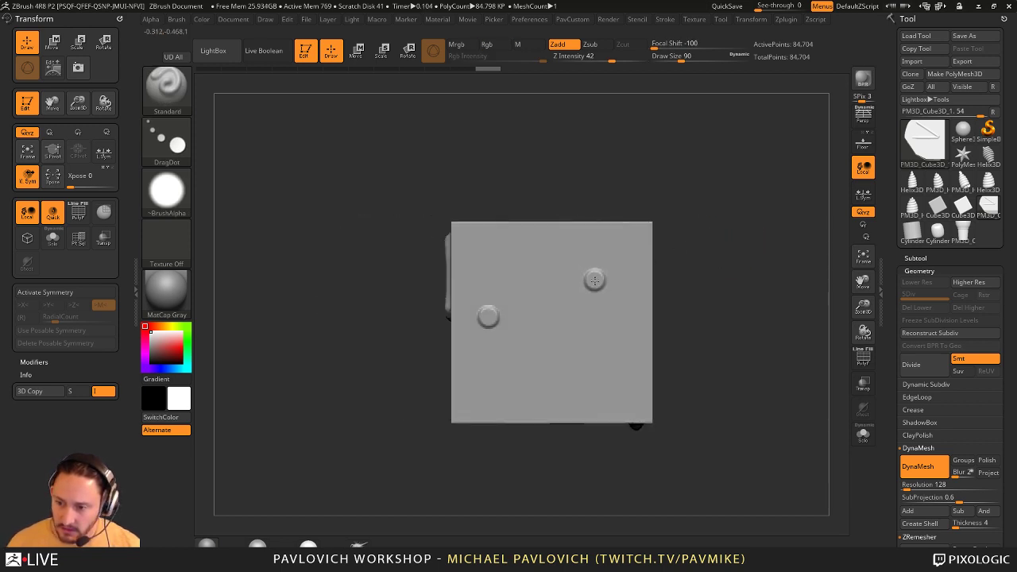
key("shift")
left_click(566, 387)
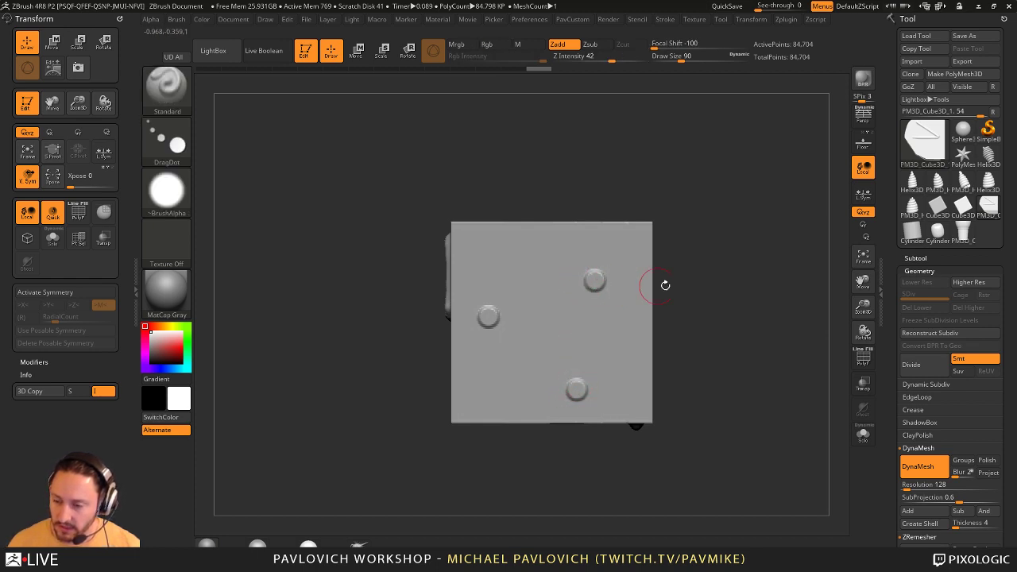
- Carve a round dent into the block's curved face with the same brush
left_click_drag(665, 284, 663, 281, "shift")
key("shift")
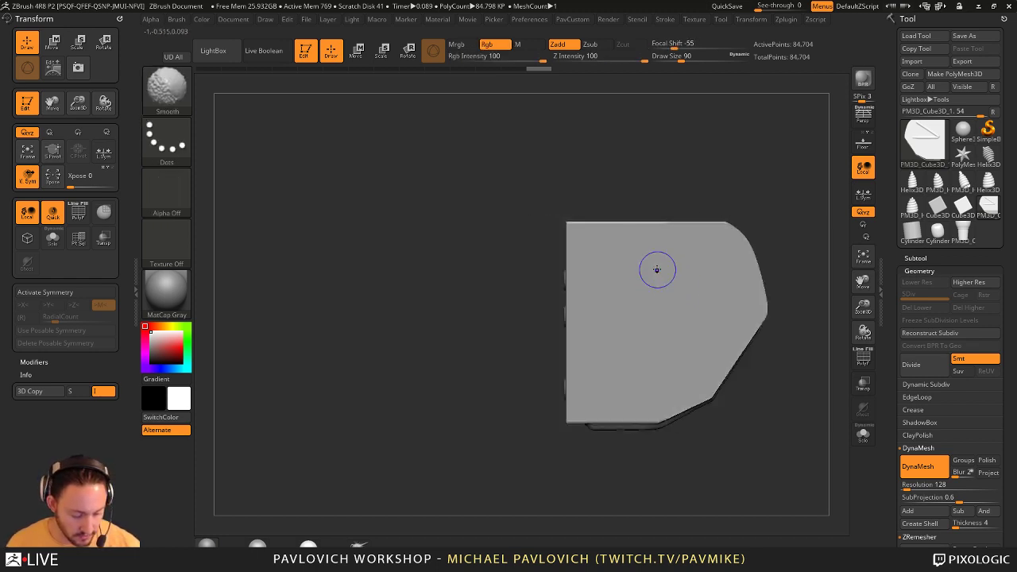
mouse_move(689, 189)
left_mouse_down()
mouse_move(685, 258)
mouse_move(763, 245)
mouse_move(789, 164)
mouse_move(653, 186)
mouse_move(755, 191)
mouse_move(711, 190)
left_mouse_up()
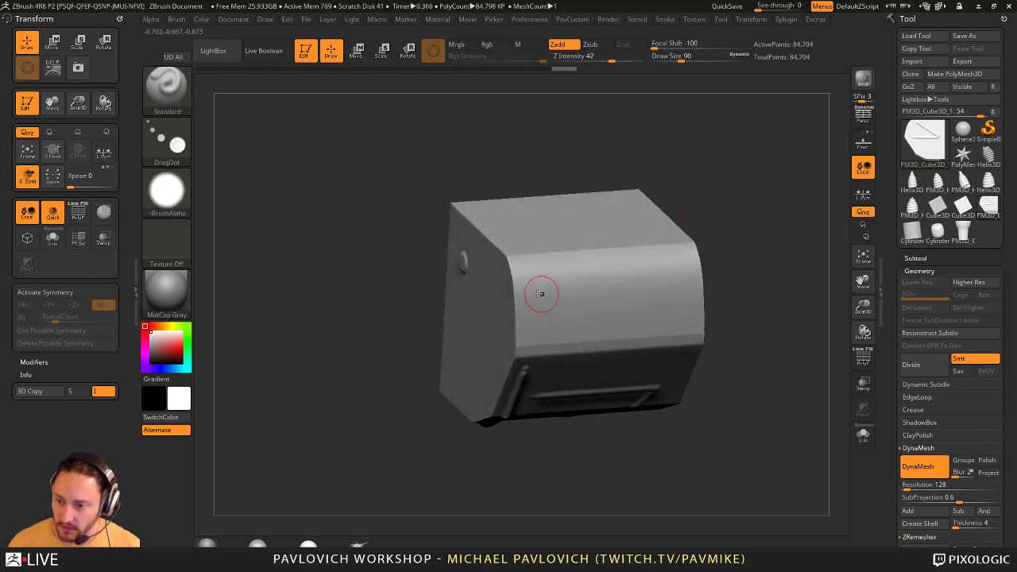
left_click_drag(545, 289, 549, 291, "alt")
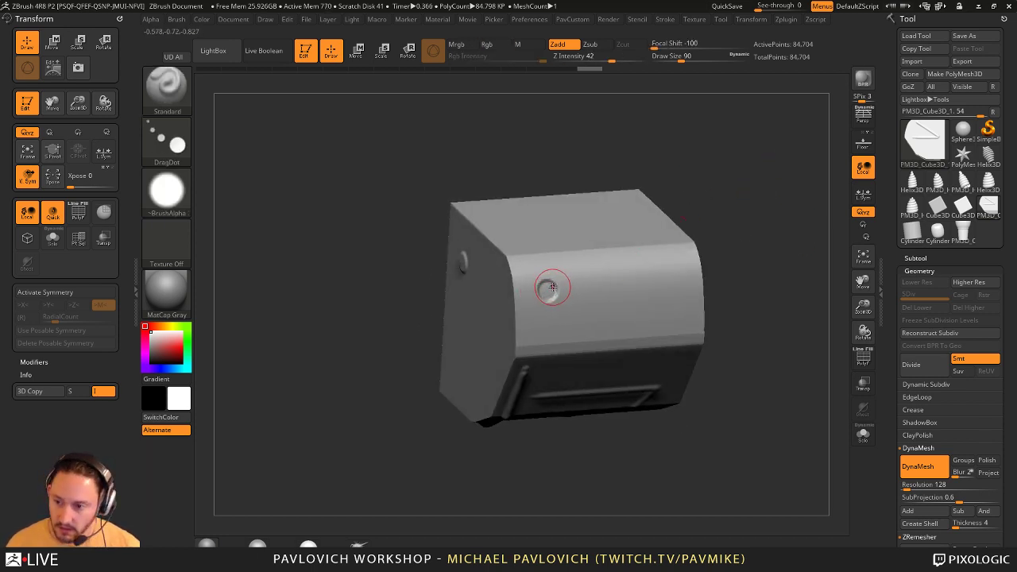
- Repeat the last stroke with Replay Last Relative at scattered spots across the block's curved face and adjoining top face
left_click_drag(763, 263, 656, 268)
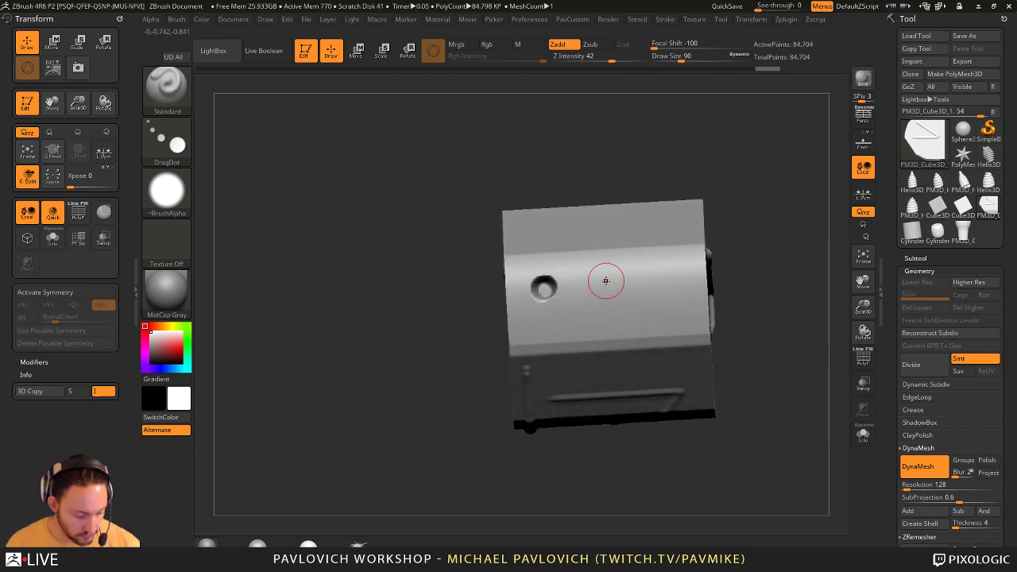
key("shift+1")
key("shift+1")
key("shift+1")
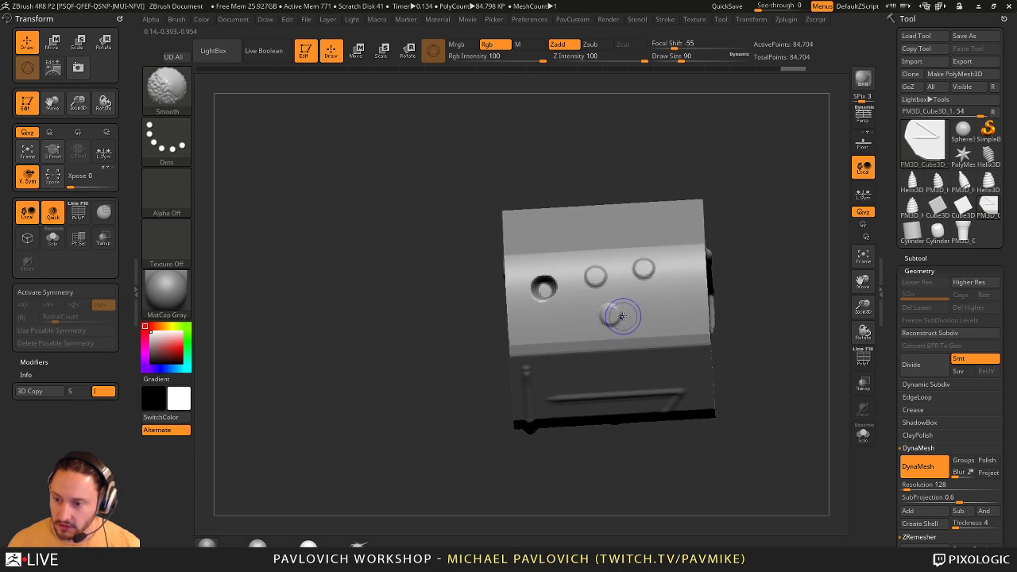
key("shift+1")
key("shift+1")
key("shift+1")
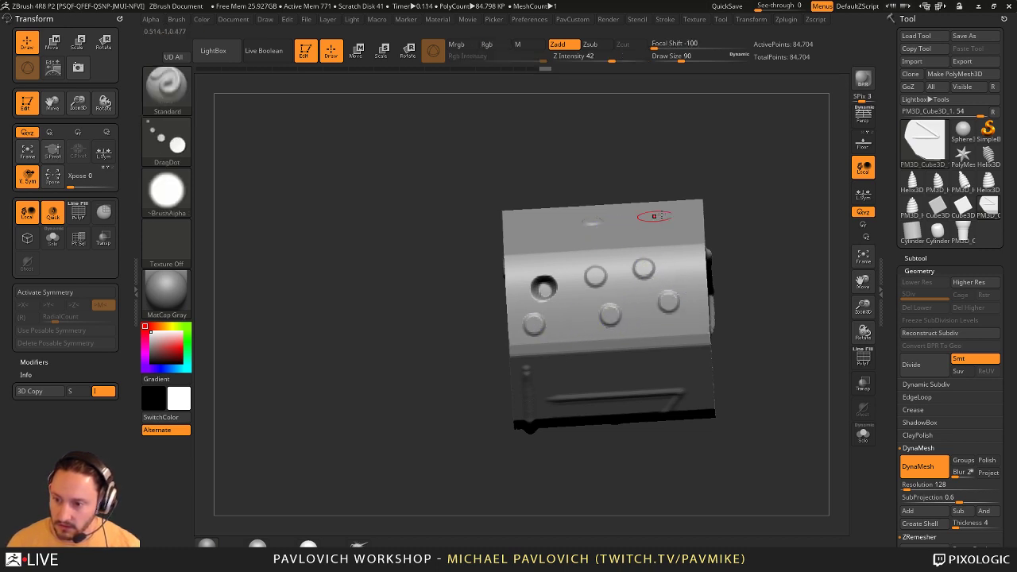
left_click_drag(727, 163, 710, 240)
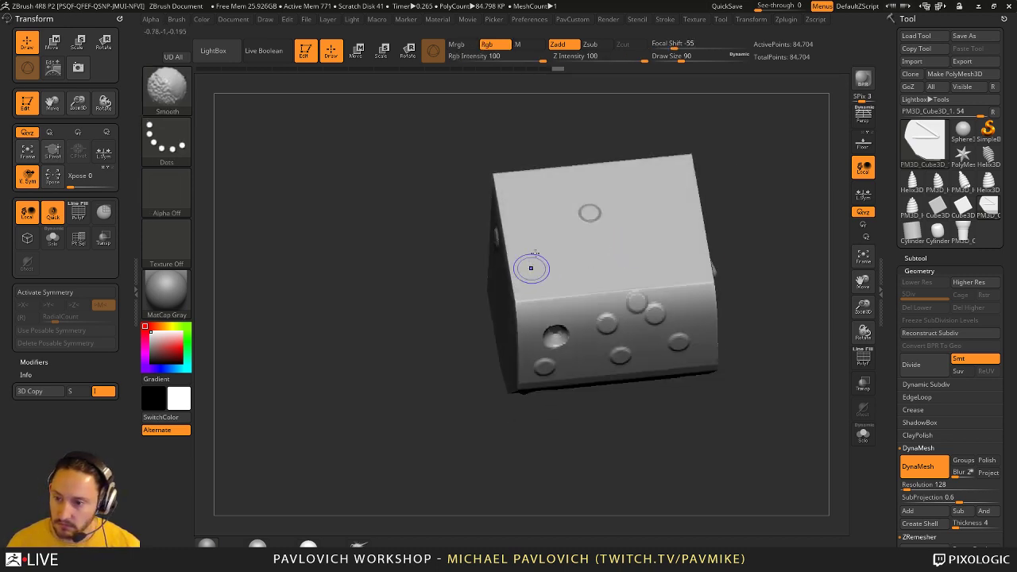
left_click_drag(759, 291, 641, 295, "shift")
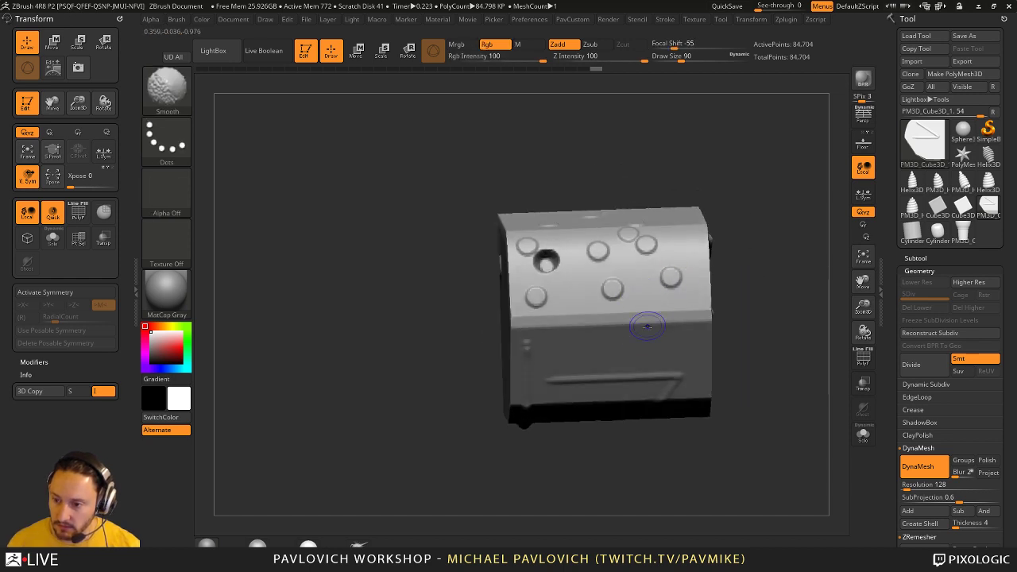
- Add studs to the block's flat square face, and replay the last stroke in place to deepen one of them
left_click_drag(675, 485, 623, 405)
left_click_drag(719, 203, 715, 147, "shift")
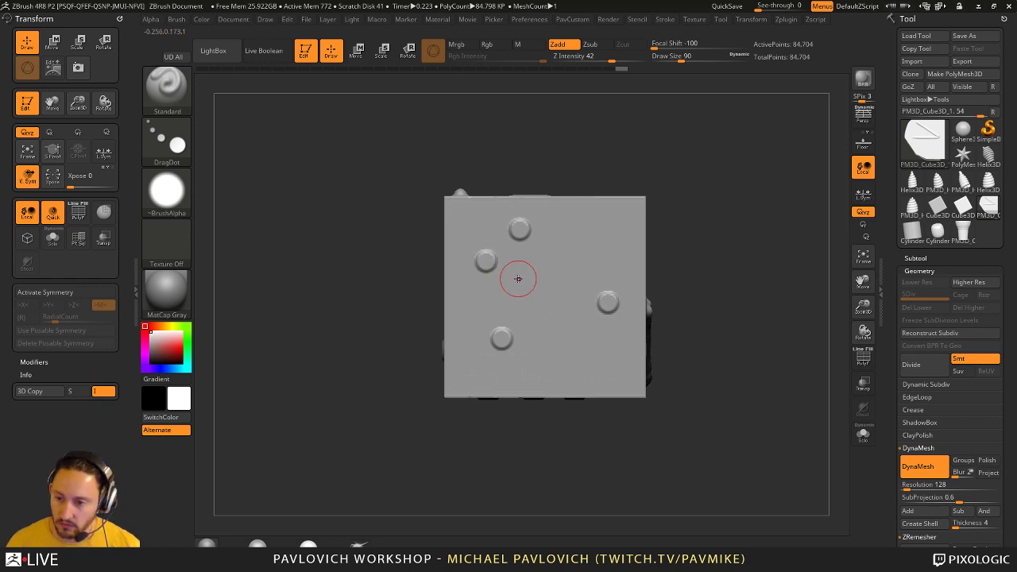
key("1")
key("1")
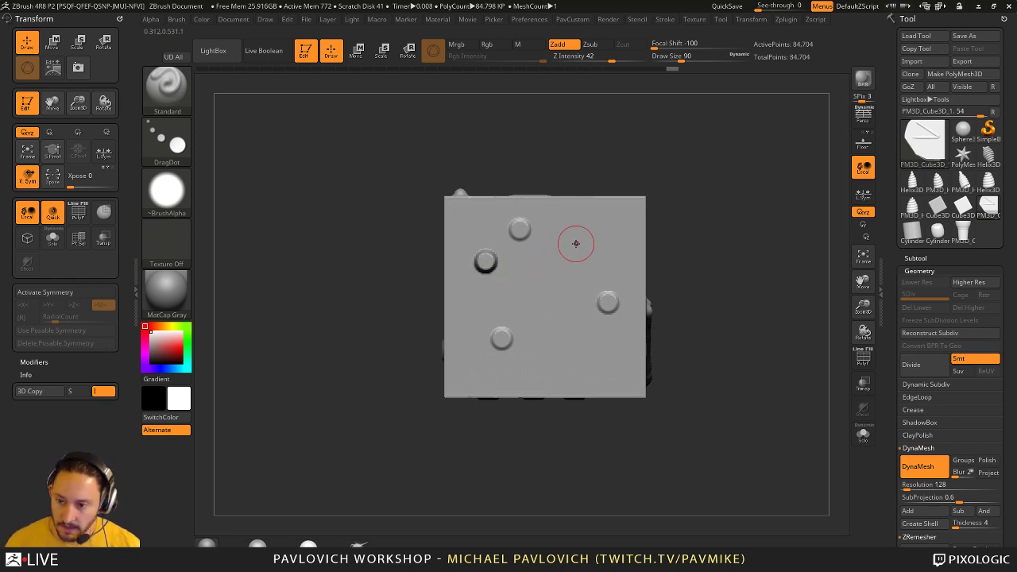
- Stamp a new stud on the flat square face, and repeat it with Replay Last Relative at several other spots
left_click_drag(576, 244, 587, 248)
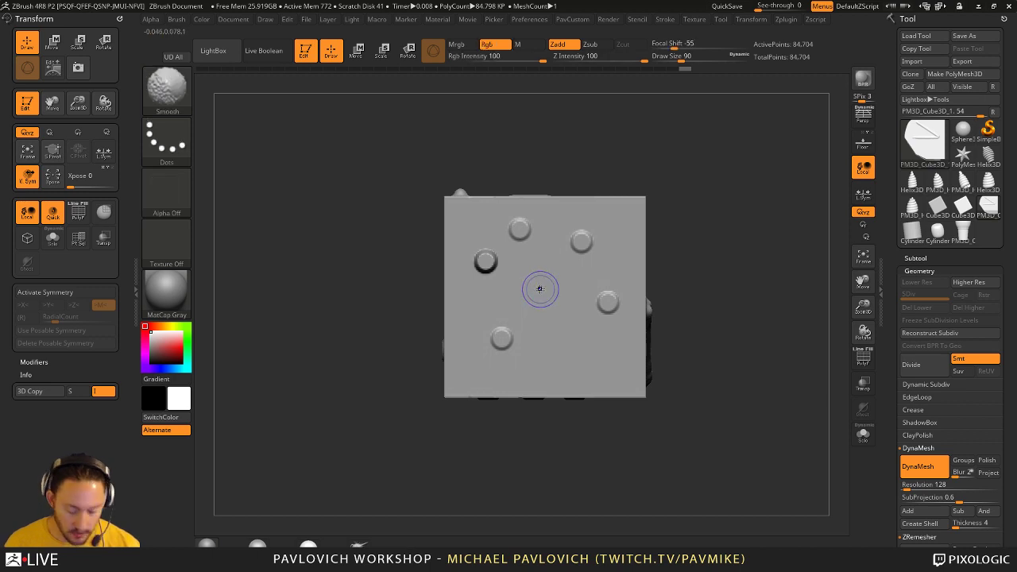
key("shift+1")
key("shift+1")
key("shift+1")
left_click(468, 370, "shift")
left_click(537, 370, "shift")
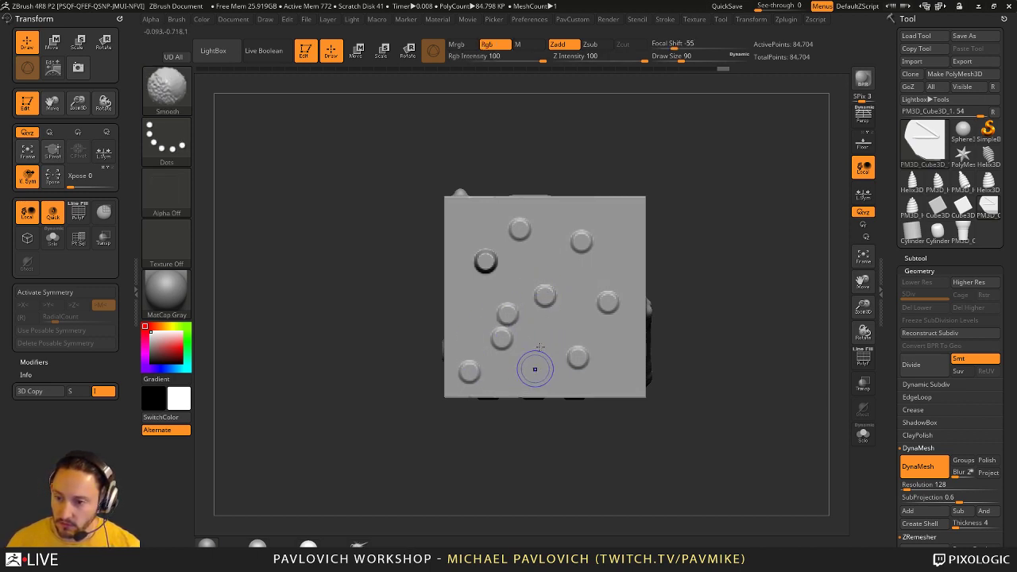
- Repeat the stud once more on the block's flat square face, and clear the block off the canvas
left_click(606, 271, "shift")
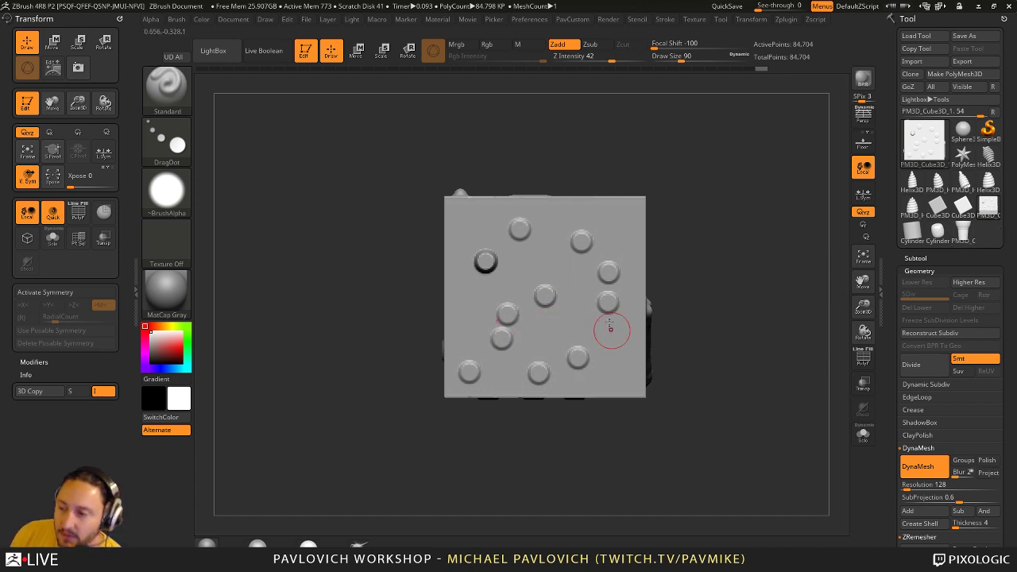
left_click(312, 55)
key("ctrl+n")
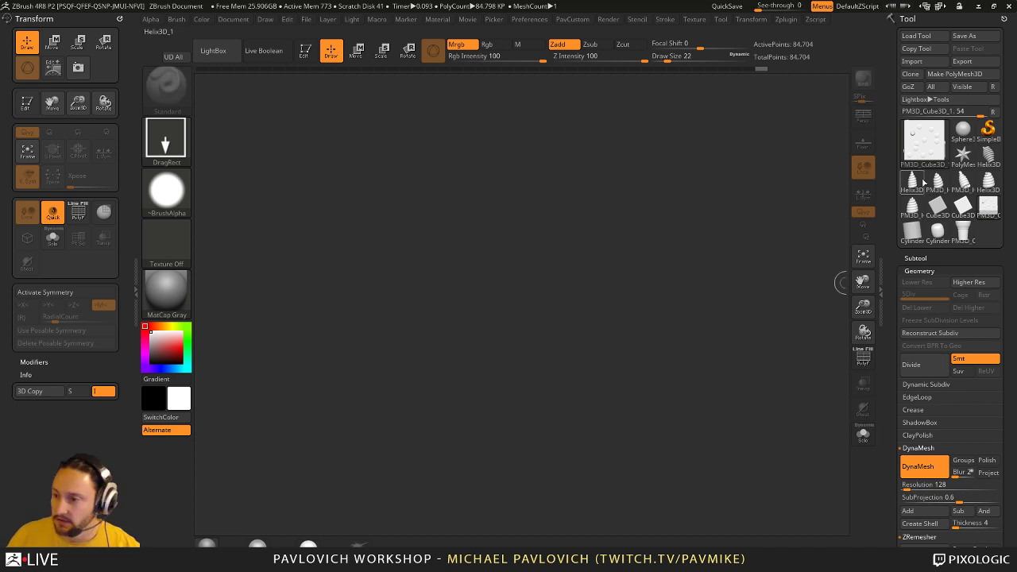
- Draw a Cylinder3D primitive on the canvas, edit it with PolyFrame shown, and convert it to a PolyMesh3D
left_click(987, 132)
left_click(924, 142)
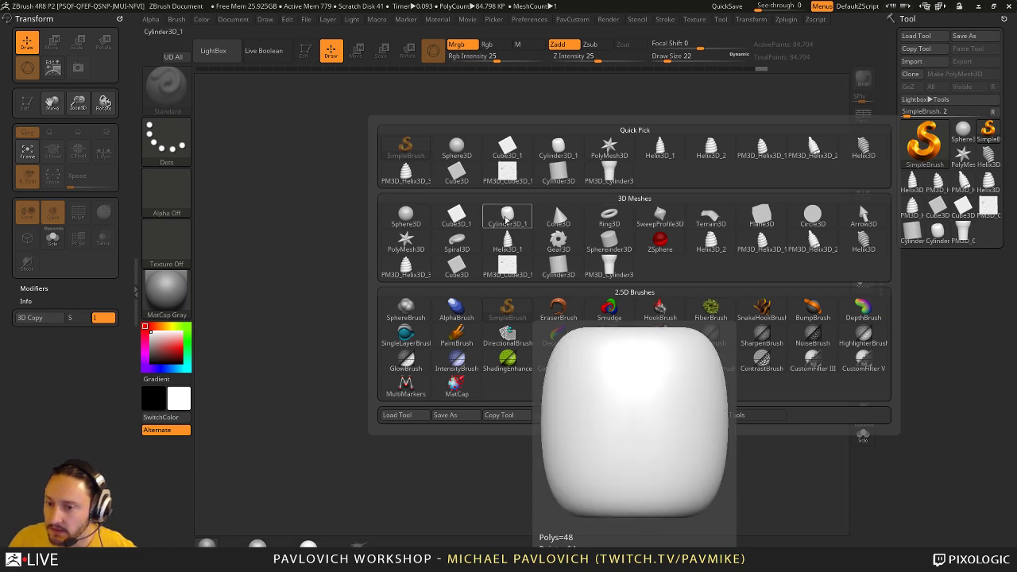
left_click(507, 219)
left_click_drag(528, 337, 543, 410)
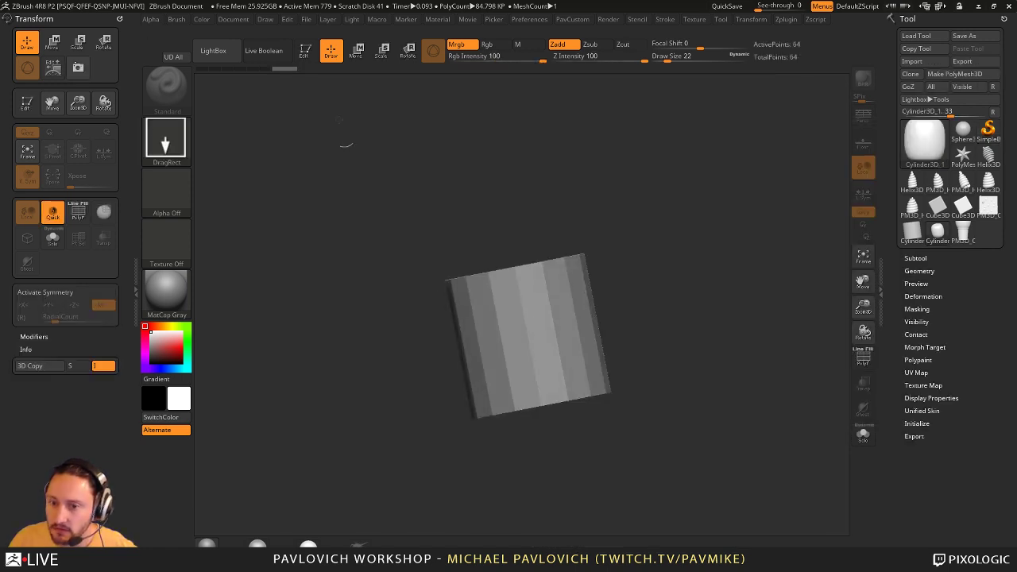
left_click(305, 50)
left_click_drag(798, 219, 852, 363)
left_click(864, 358)
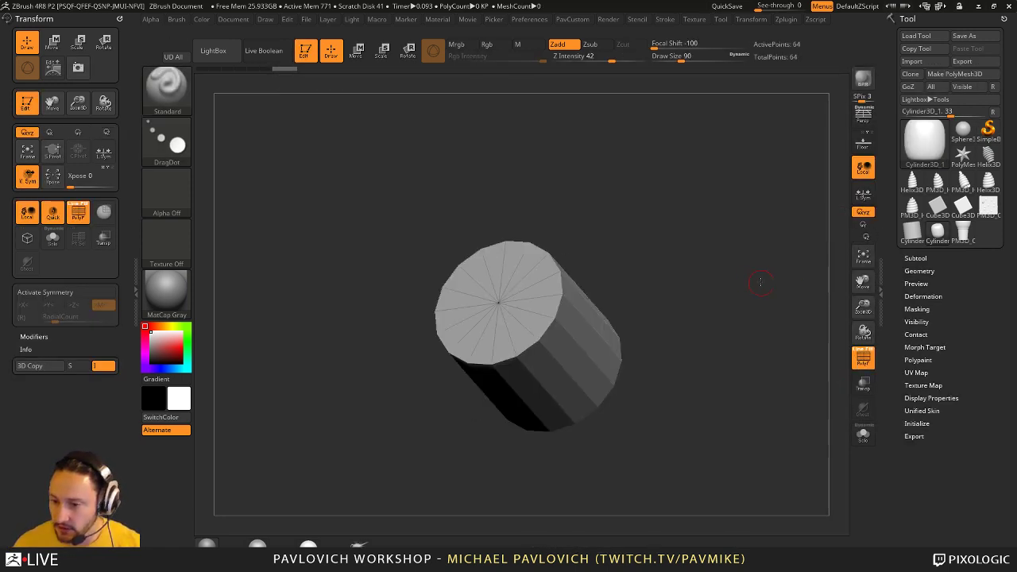
left_click_drag(761, 282, 683, 279)
left_click(951, 77)
- Stretch the cylinder along its length axis into a long horizontal barrel
left_click_drag(747, 214, 739, 248, "alt")
key("w")
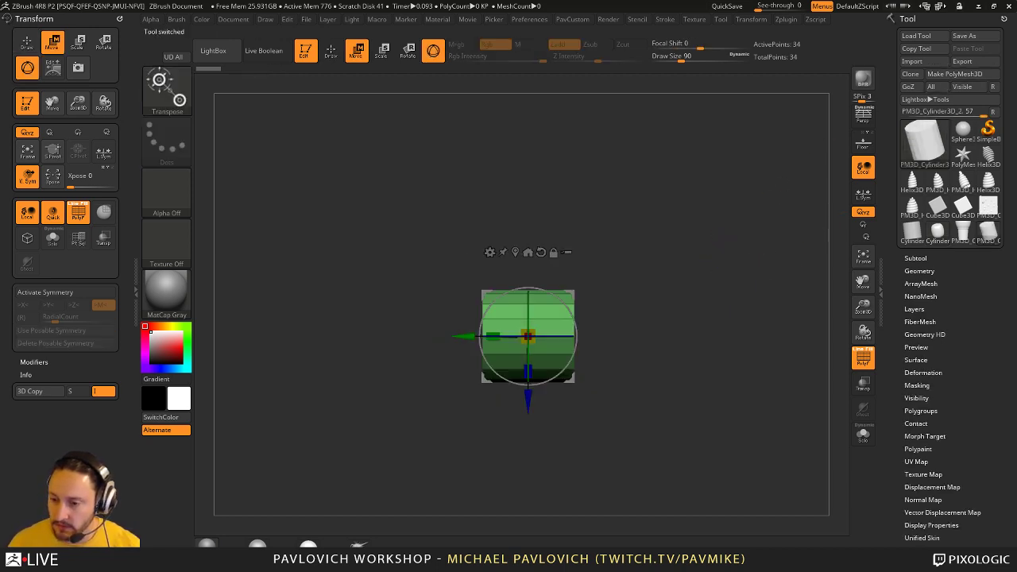
left_click_drag(493, 336, 335, 333)
key("q")
mouse_move(616, 225)
left_mouse_down()
mouse_move(727, 243)
mouse_move(739, 231)
left_mouse_up()
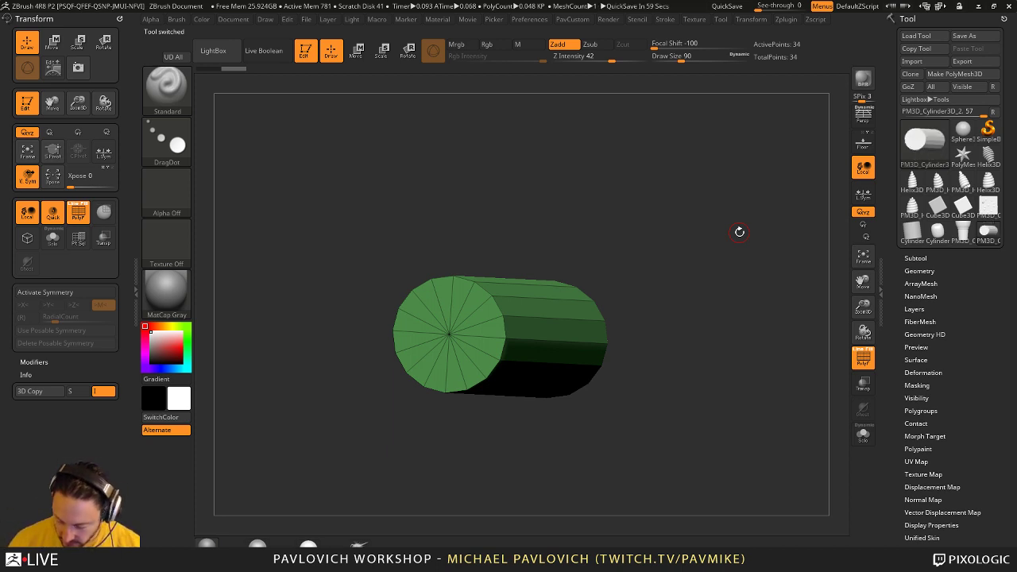
left_click_drag(692, 207, 675, 209)
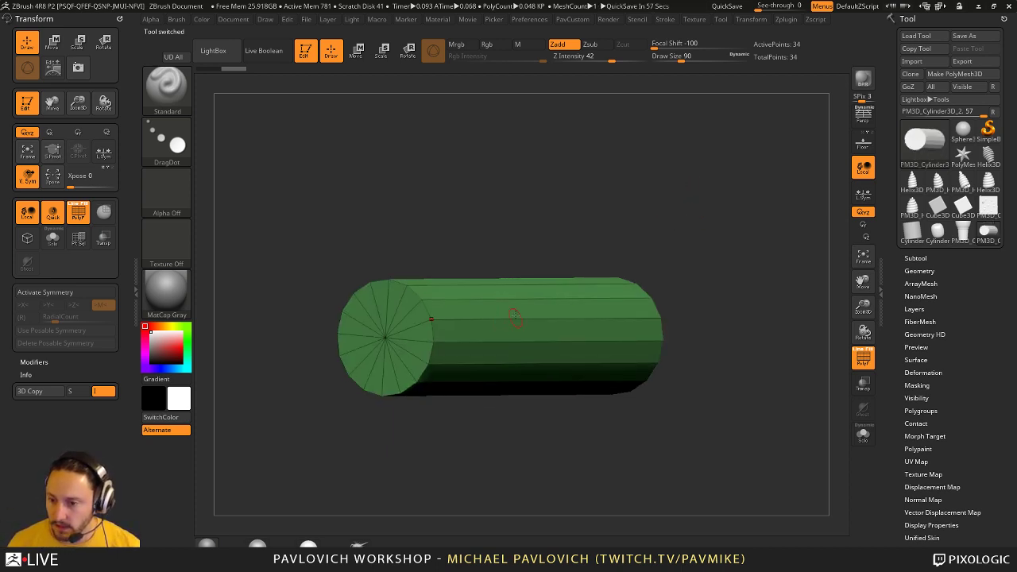
left_click_drag(716, 242, 726, 263)
- Crease the barrel's edges with a crease tolerance of 58, and apply dynamic subdivision to it
key("space")
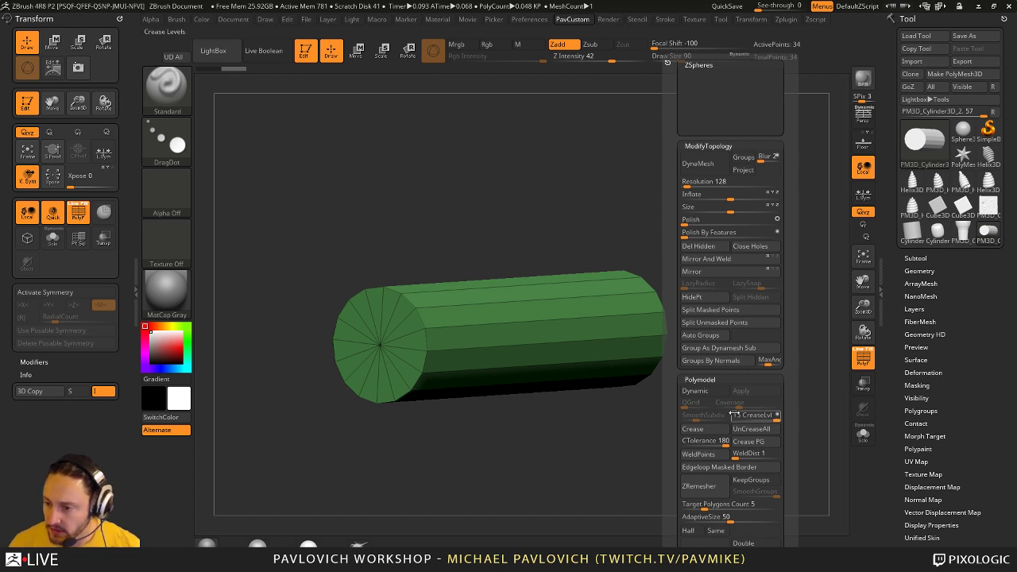
left_click(699, 443)
left_click(705, 429)
left_click(714, 391)
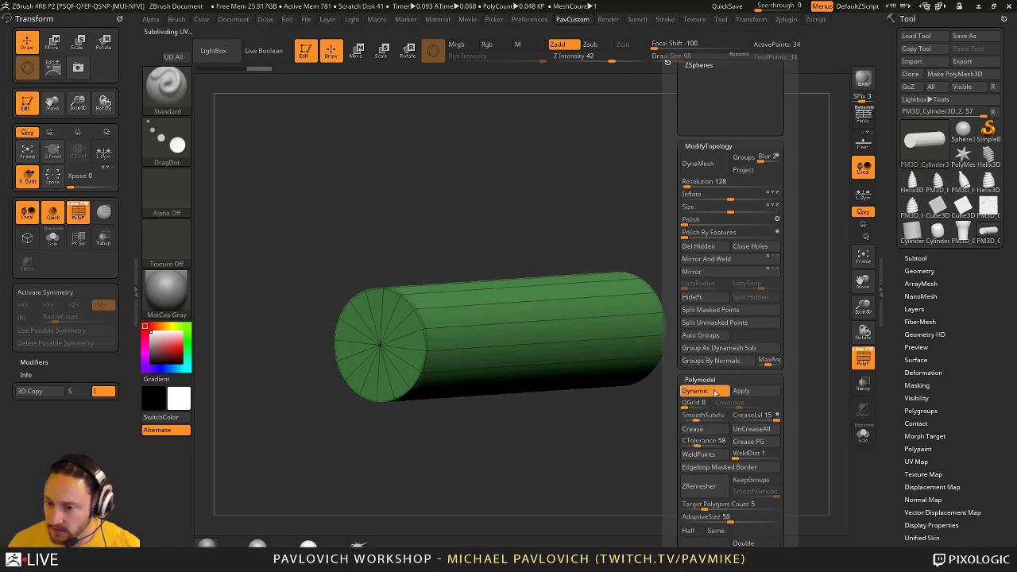
left_click(747, 393)
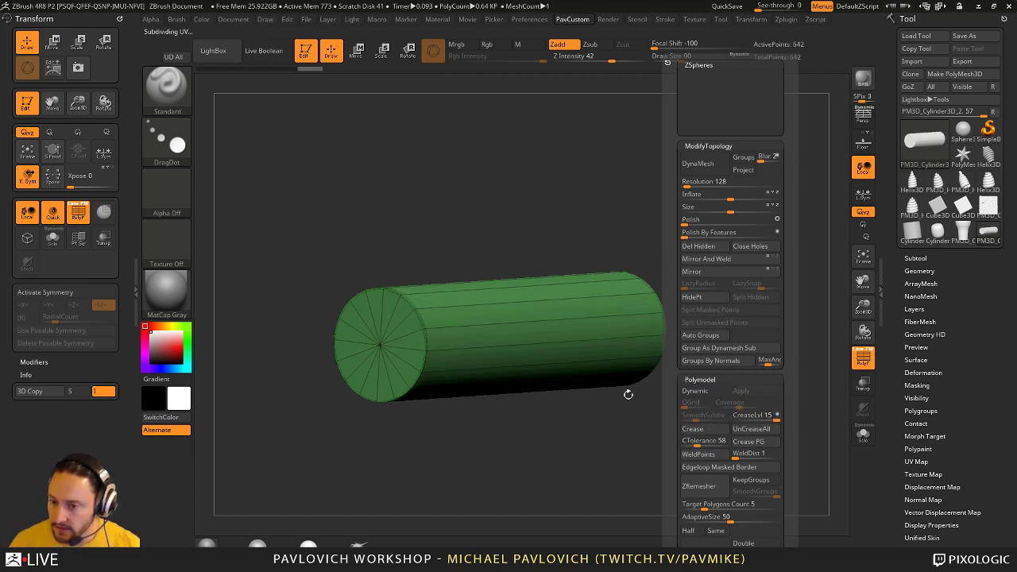
left_click_drag(752, 375, 731, 310)
- Duplicate the barrel subtool, and turn and shrink the copy into a thin cylinder perpendicular to the barrel
left_click(919, 271)
left_click(917, 259, "shift")
left_click(922, 554)
key("w")
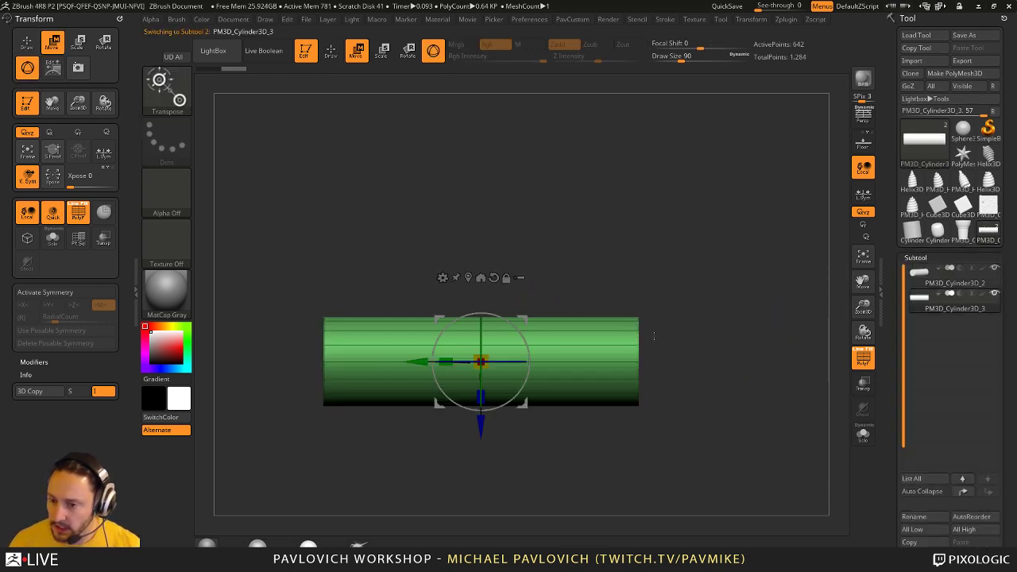
left_click_drag(502, 318, 369, 386, "shift")
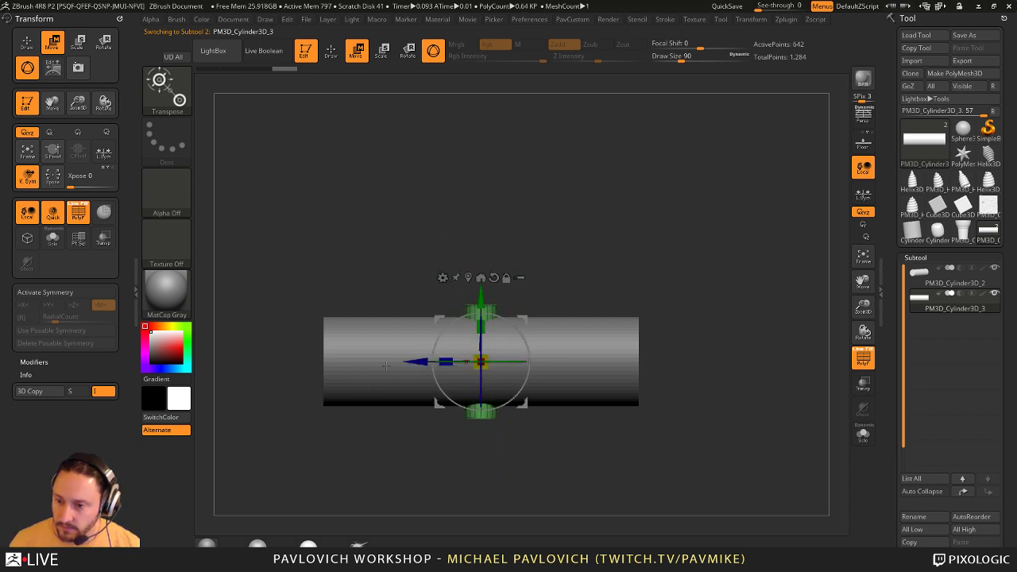
- Lengthen the crosswise cylinder into a rod extending well past both sides of the barrel, and move it near one end
left_click_drag(484, 327, 498, 250)
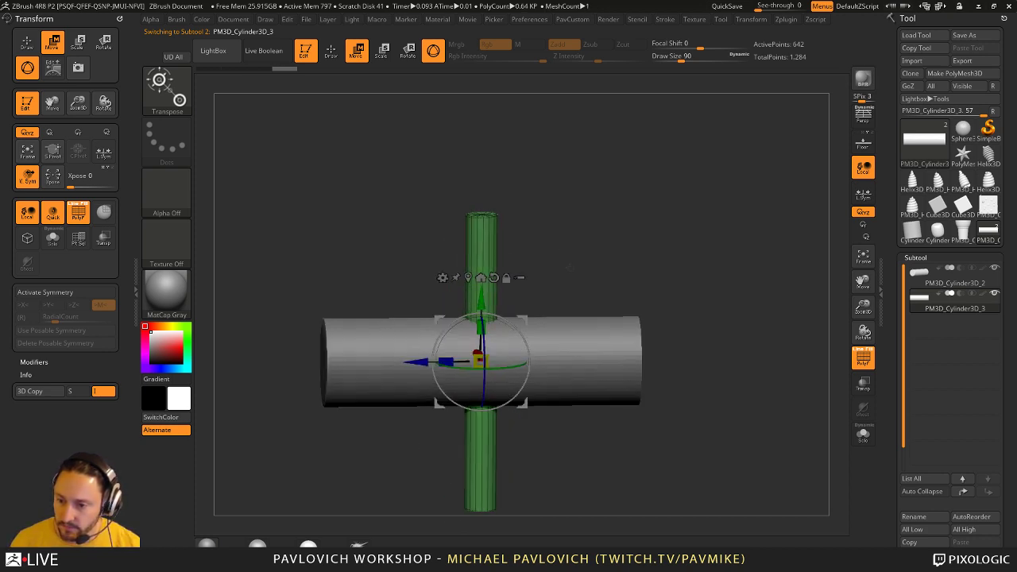
left_click_drag(413, 359, 541, 356)
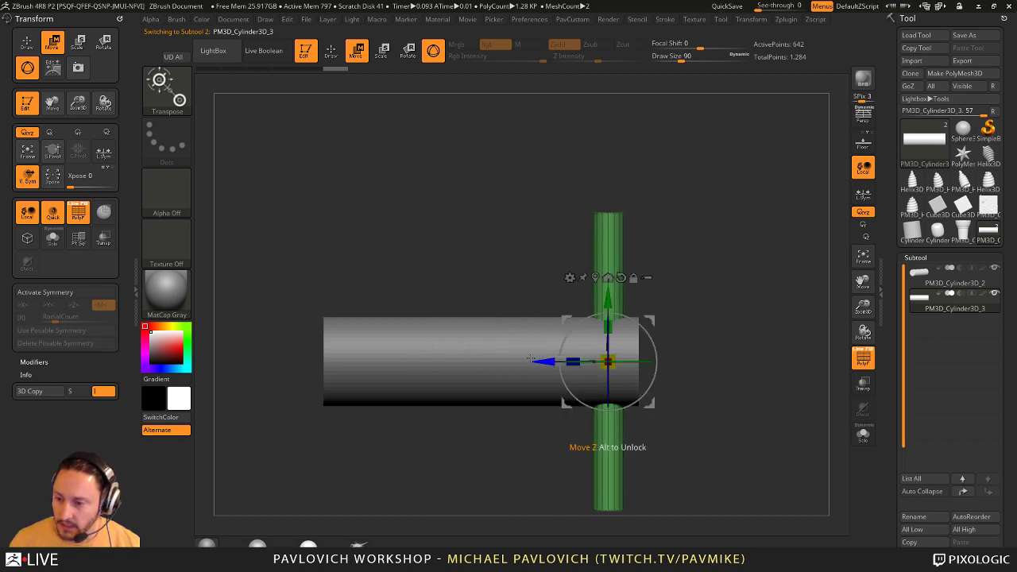
left_click(608, 278)
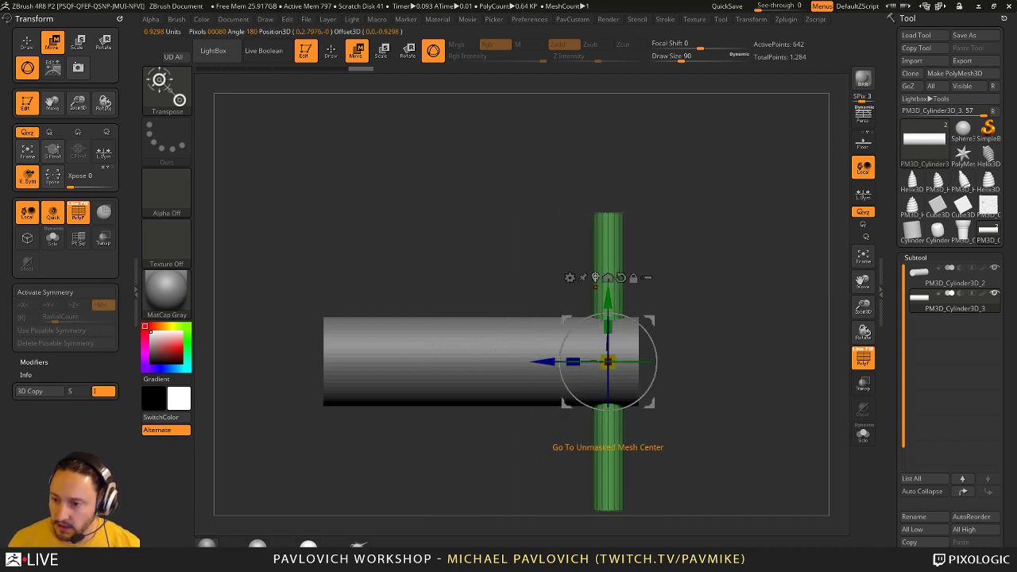
- Try to copy the rod along the barrel by moving it with the gizmo
left_click_drag(708, 305, 713, 288, "alt")
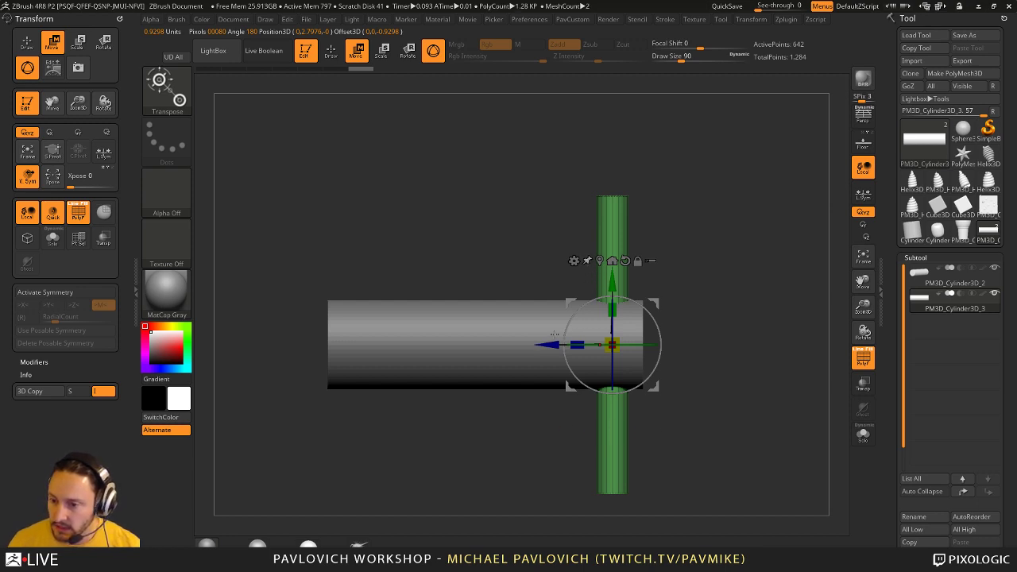
mouse_move(549, 345)
left_mouse_down()
mouse_move(518, 345)
mouse_move(548, 345)
mouse_move(532, 344)
left_mouse_up()
mouse_move(727, 286)
left_mouse_down()
mouse_move(754, 302)
mouse_move(693, 237)
left_mouse_up()
key("q")
key("w")
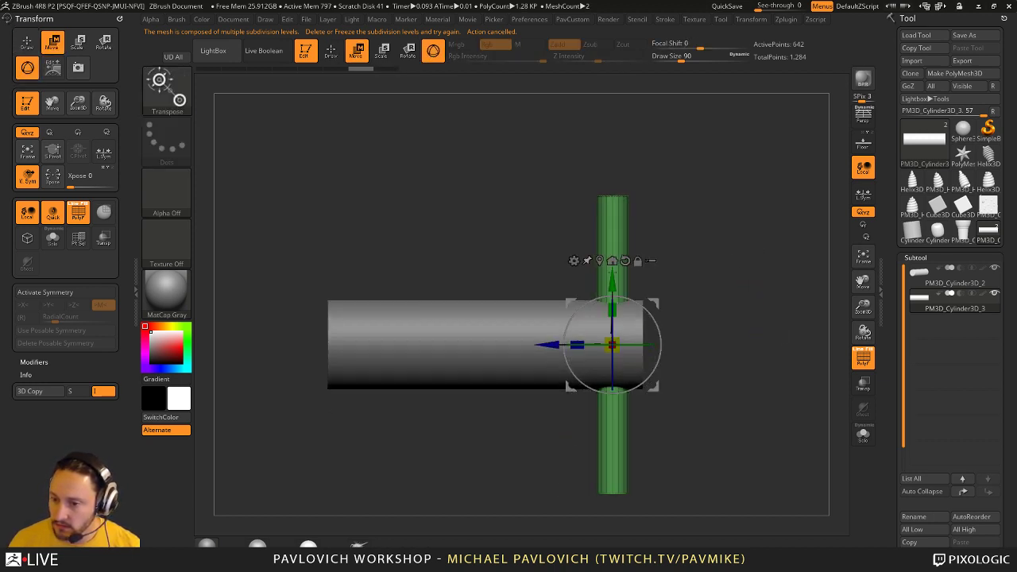
left_click_drag(554, 344, 521, 345)
key("ctrl+z")
- Switch the rod to subdivision level 1 and delete its higher subdivision levels
left_click_drag(898, 375, 895, 27)
left_click(910, 427)
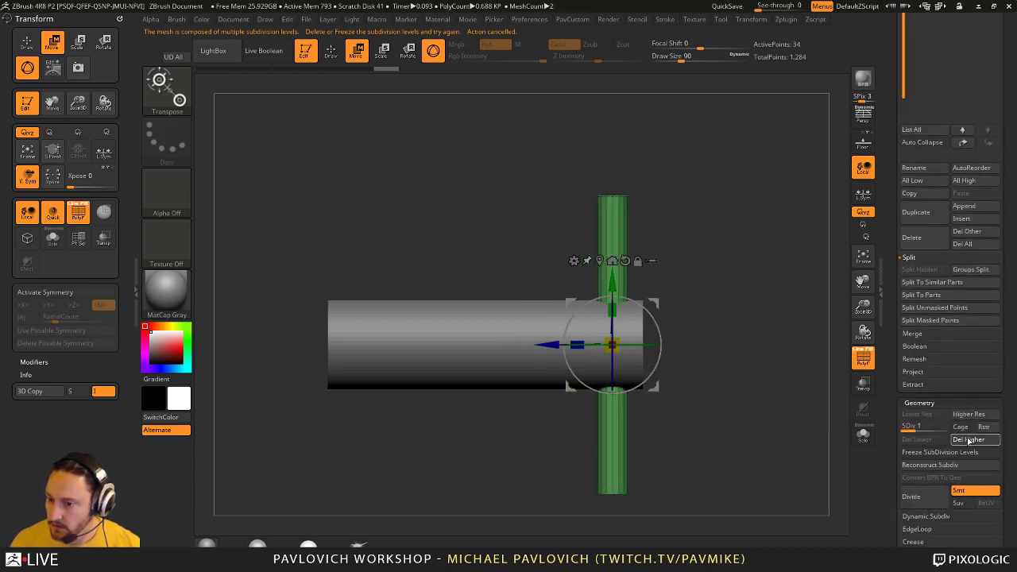
left_click(969, 439)
- Copy the rod along the barrel and repeat the move to make a row of five evenly spaced rods
left_click_drag(550, 350, 495, 351, "ctrl")
key("1")
key("1")
key("1")
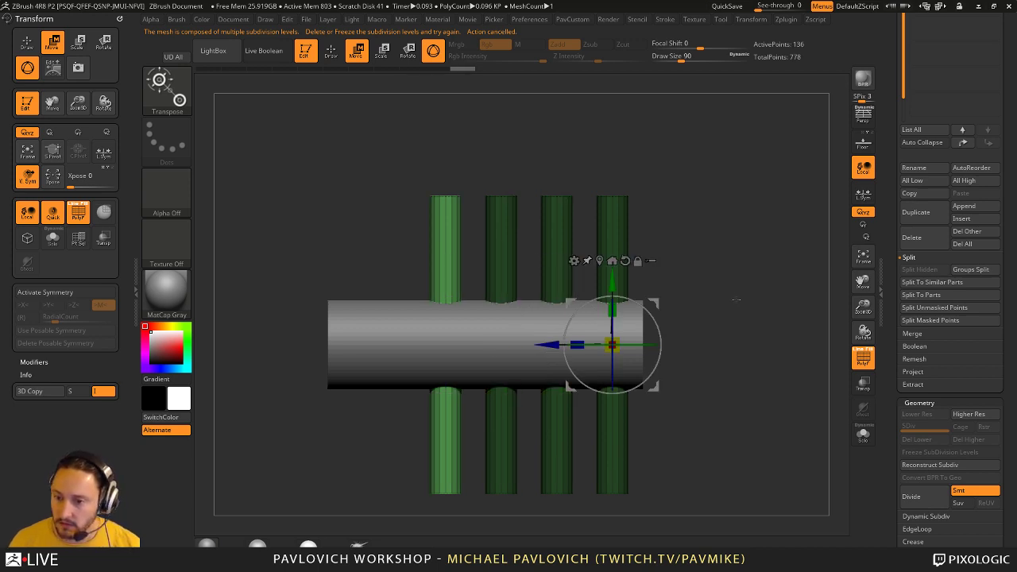
- Duplicate the row of rods as a new subtool, and rotate the copy a quarter turn around the barrel's axis
left_click_drag(745, 259, 783, 299)
left_click_drag(771, 263, 610, 294, "shift")
key("ctrl")
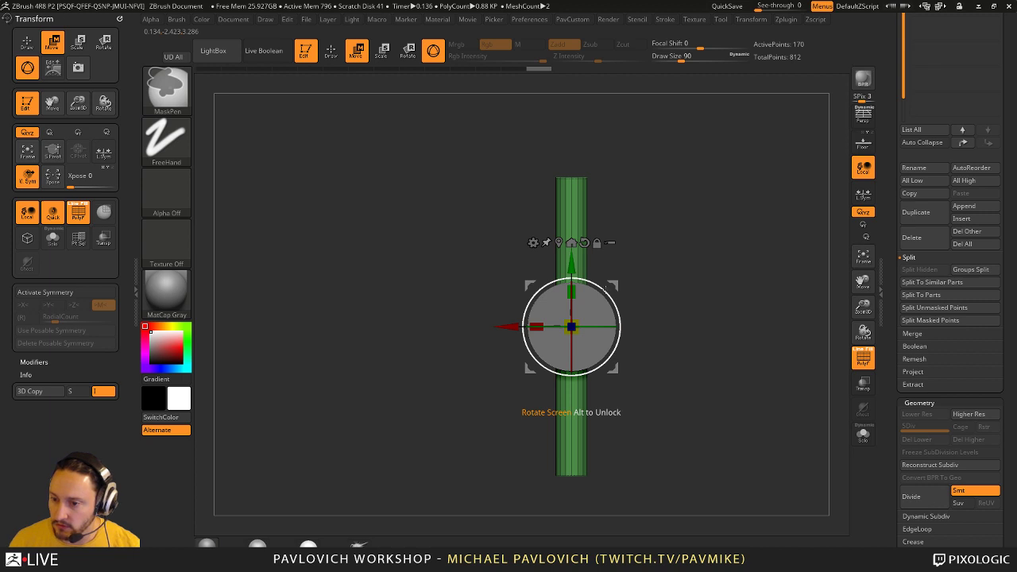
left_click_drag(888, 243, 894, 333)
left_click(918, 306)
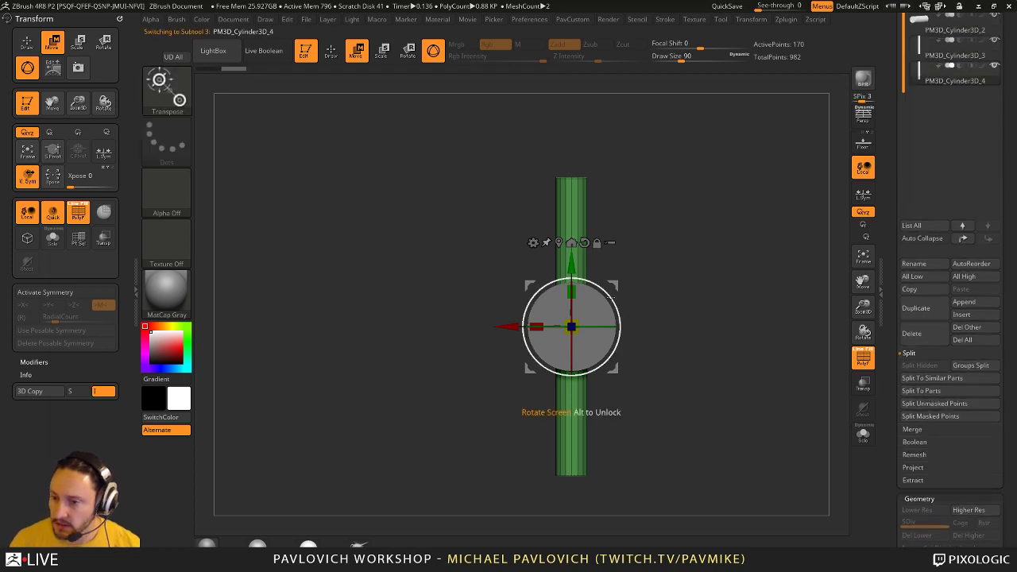
left_click_drag(606, 293, 725, 278)
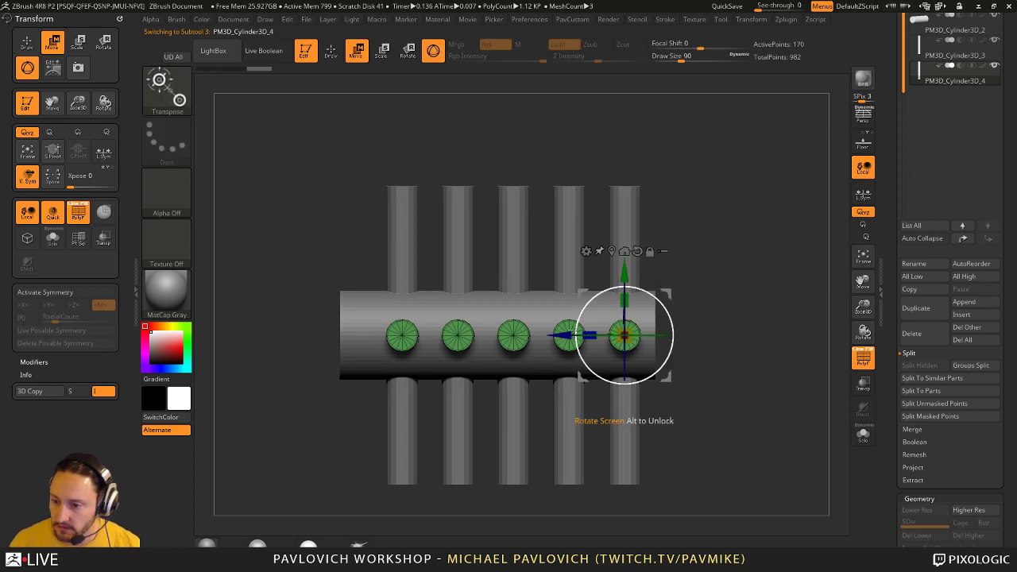
- Shift the rotated row of rods along the barrel so its rods are staggered between those of the first row
left_click_drag(624, 334, 594, 334)
key("q")
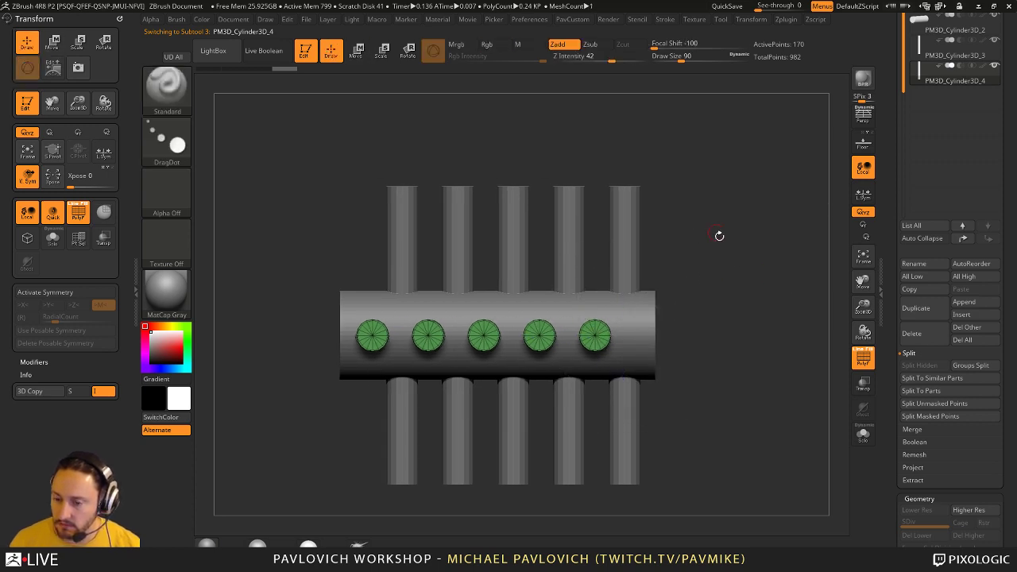
left_click_drag(695, 276, 822, 221)
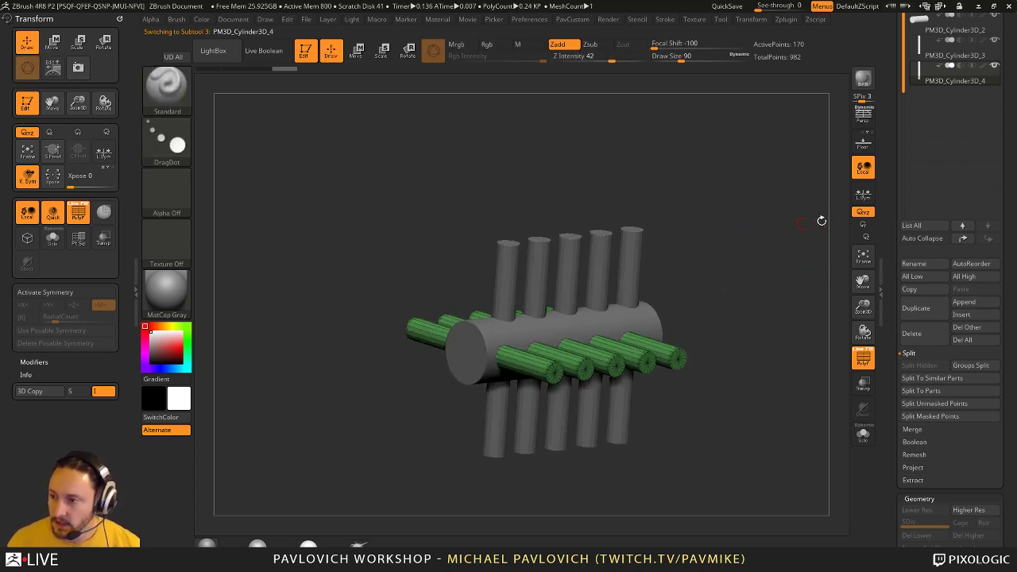
- Merge the vertical row of rods with the horizontal row below it into one subtool
left_click(940, 65)
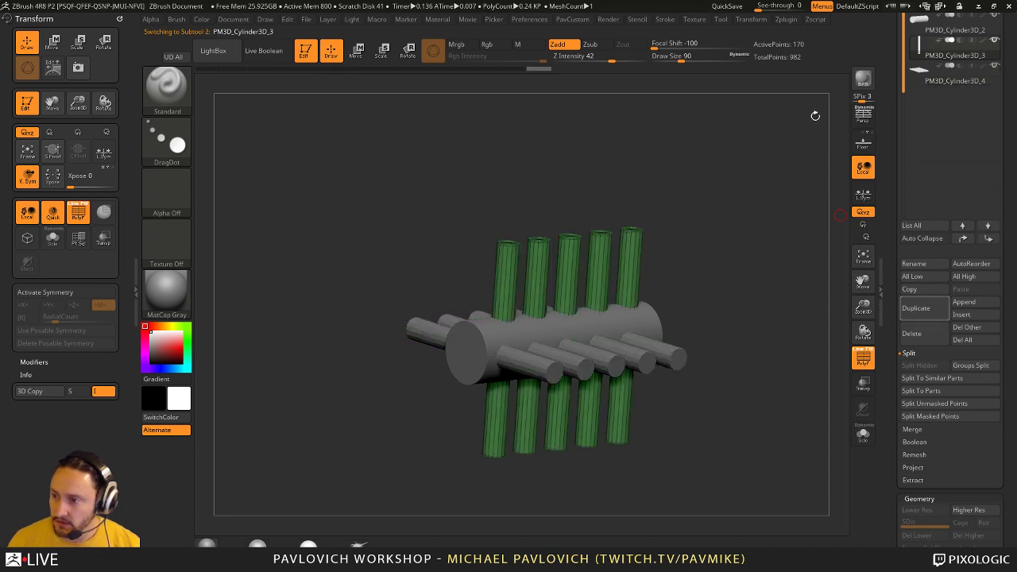
key("ctrl+m")
left_click(729, 227)
- Apply dynamic subdivision to the merged rods, and turn off PolyFrame
key("grave")
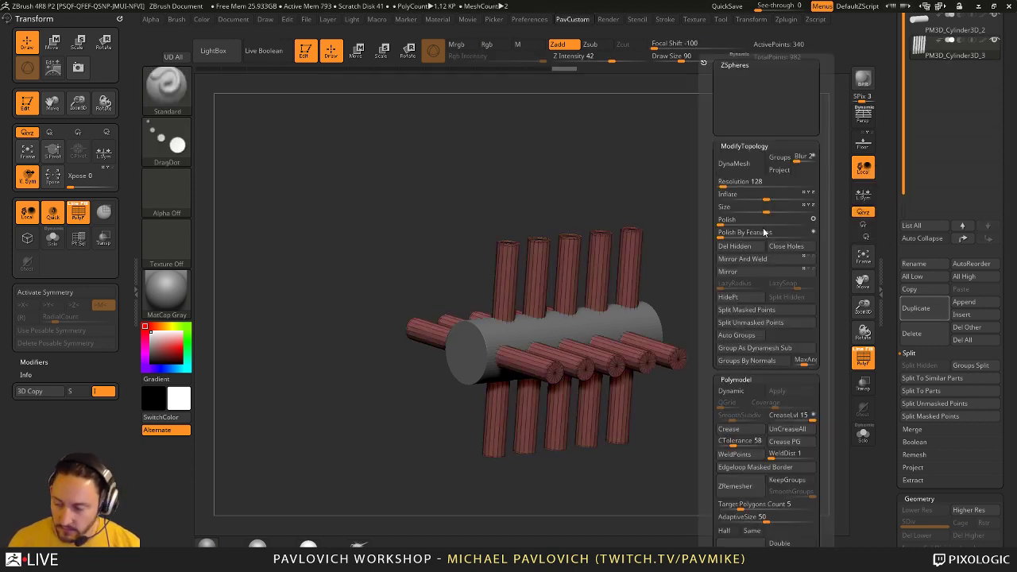
left_click_drag(756, 284, 727, 272)
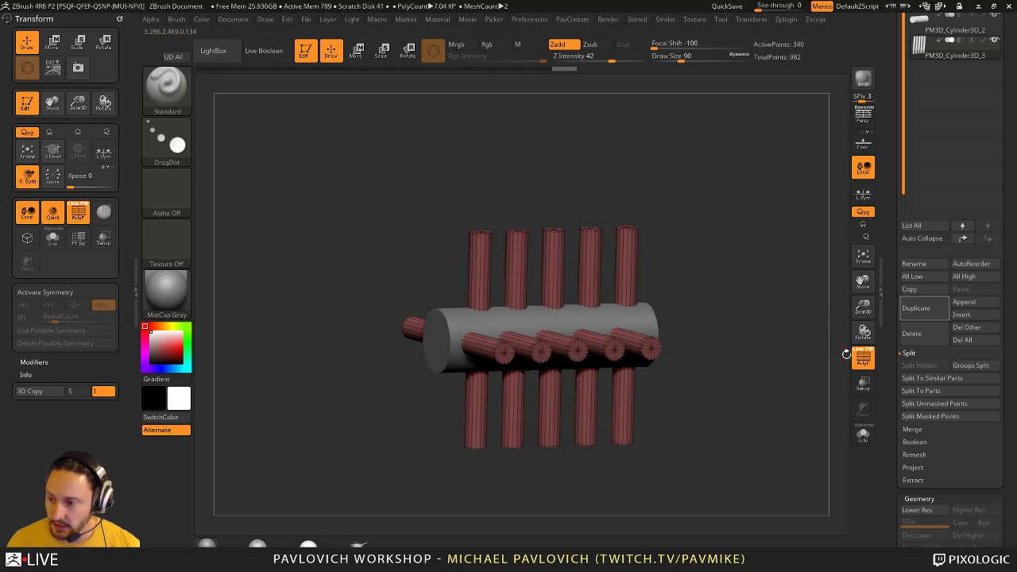
left_click(861, 358)
mouse_move(823, 318)
left_mouse_down("alt")
mouse_move(809, 336)
mouse_move(747, 312)
mouse_move(772, 299)
left_mouse_up("alt")
- Select the barrel subtool with PolyFrame shown, and polygroup its caps and side with Groups By Normals
key("s")
key("Up")
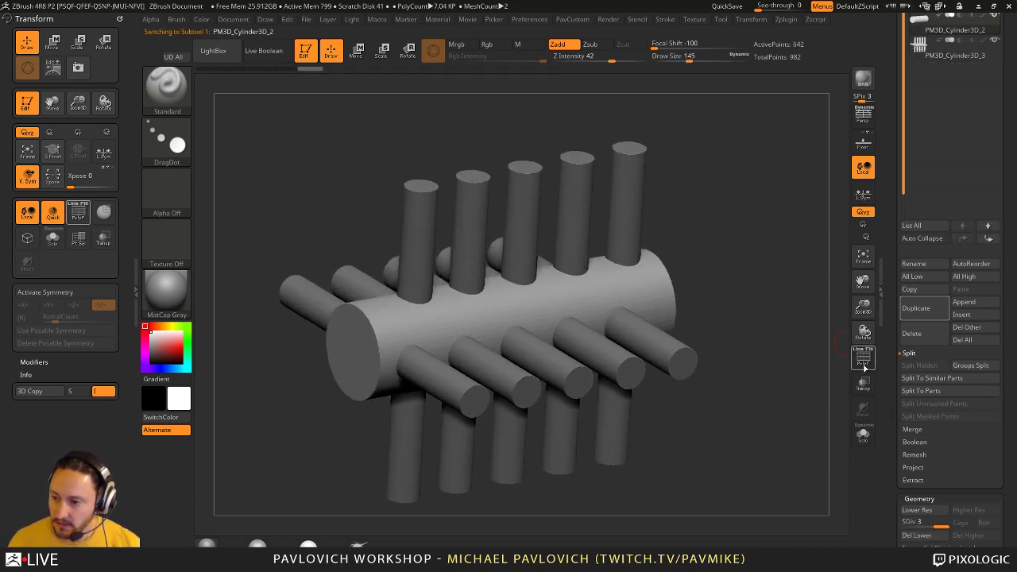
left_click(864, 362)
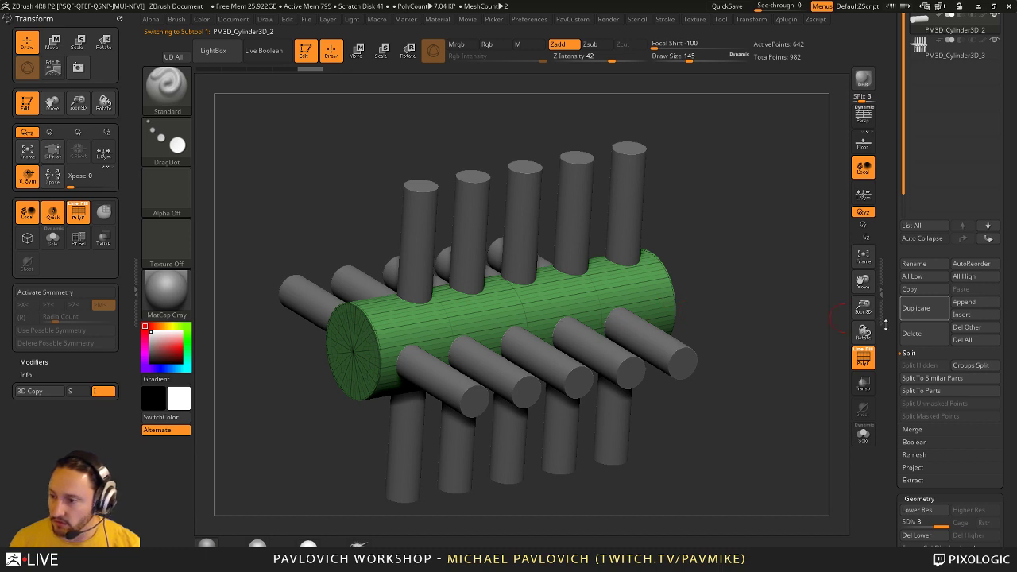
left_click_drag(886, 326, 892, 275)
left_click(914, 369)
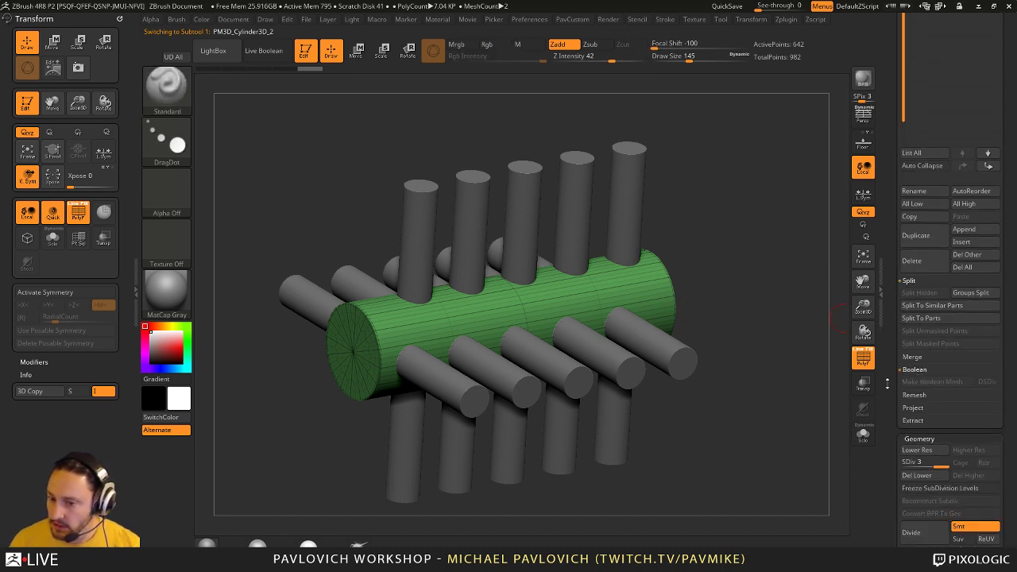
key("grave")
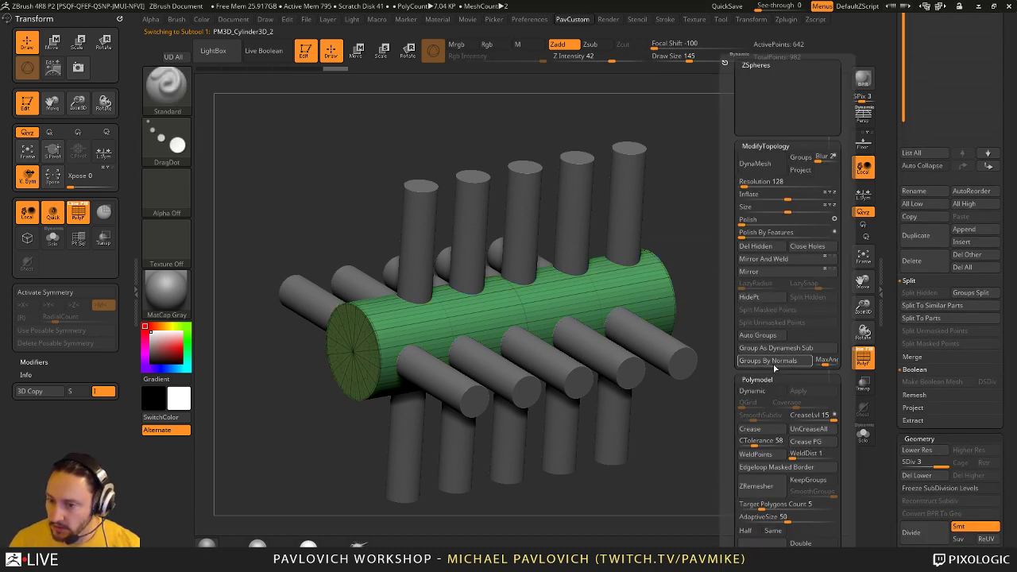
left_click_drag(899, 401, 906, 383)
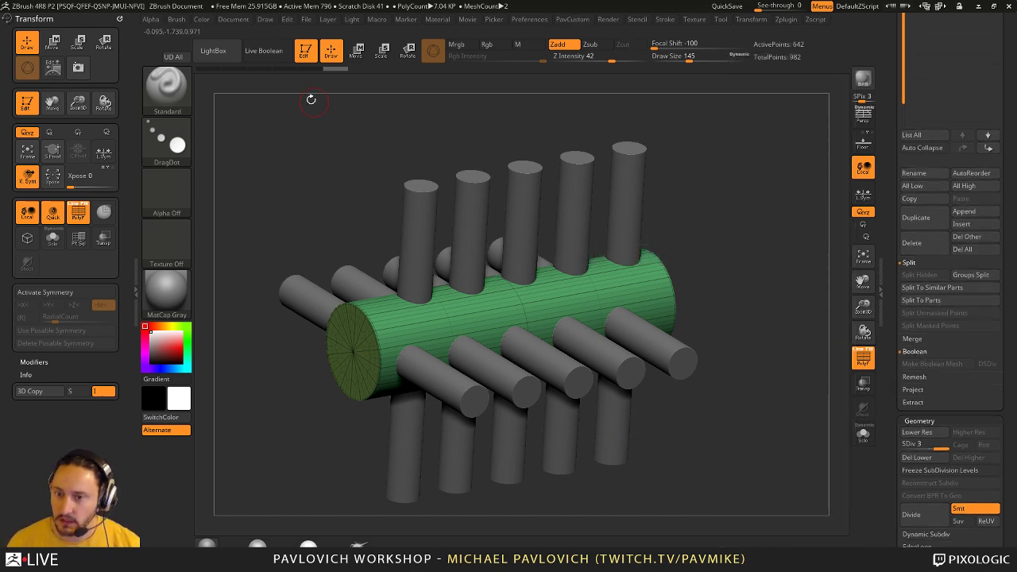
- Subtract the rods subtool from the barrel with Live Boolean, with PolyFrame turned off
left_click_drag(896, 183, 895, 525)
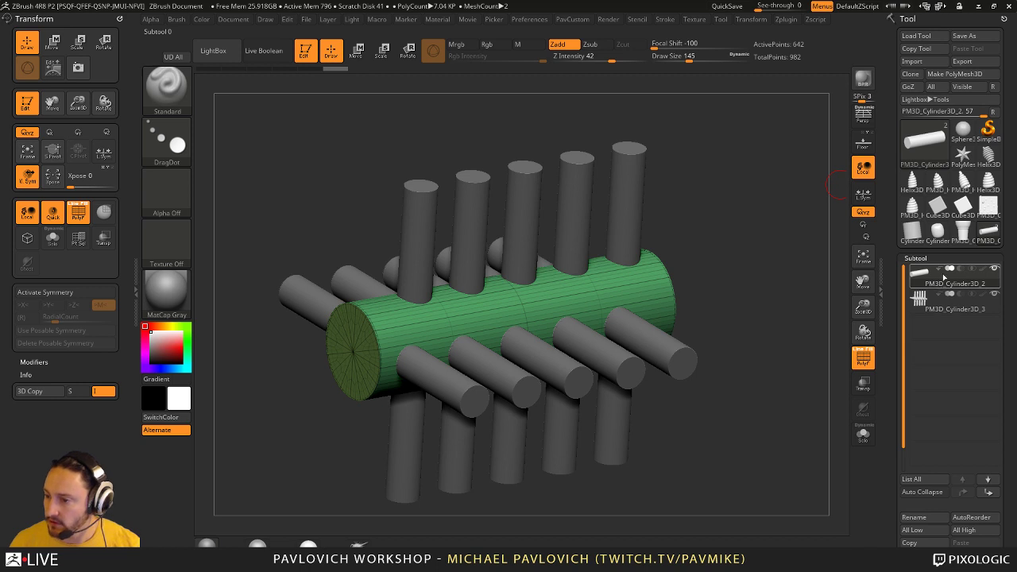
left_click(275, 55)
left_click(863, 358)
mouse_move(783, 383)
left_mouse_down()
mouse_move(754, 391)
mouse_move(779, 327)
mouse_move(775, 366)
mouse_move(793, 375)
left_mouse_up()
scroll(890, 381, "down", 10)
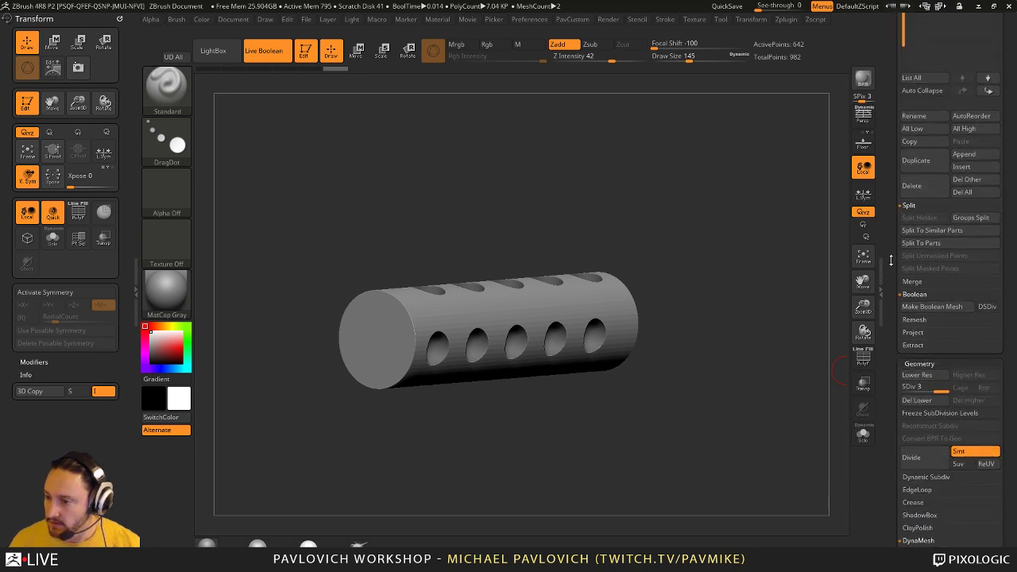
- Make a Boolean mesh from the barrel and rods, and open the resulting UMesh tool with PolyFrame shown
left_click(930, 219)
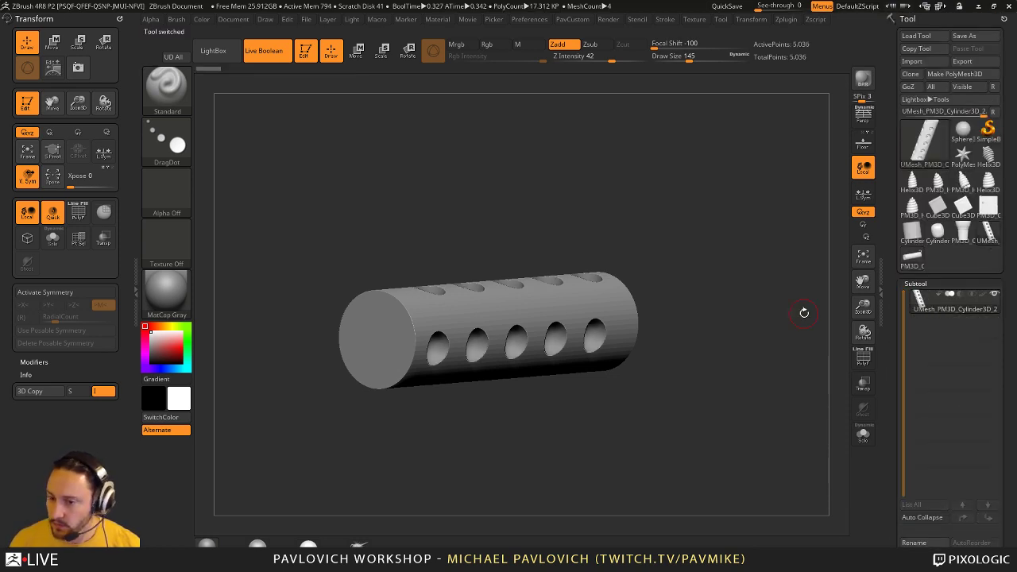
left_click(864, 357)
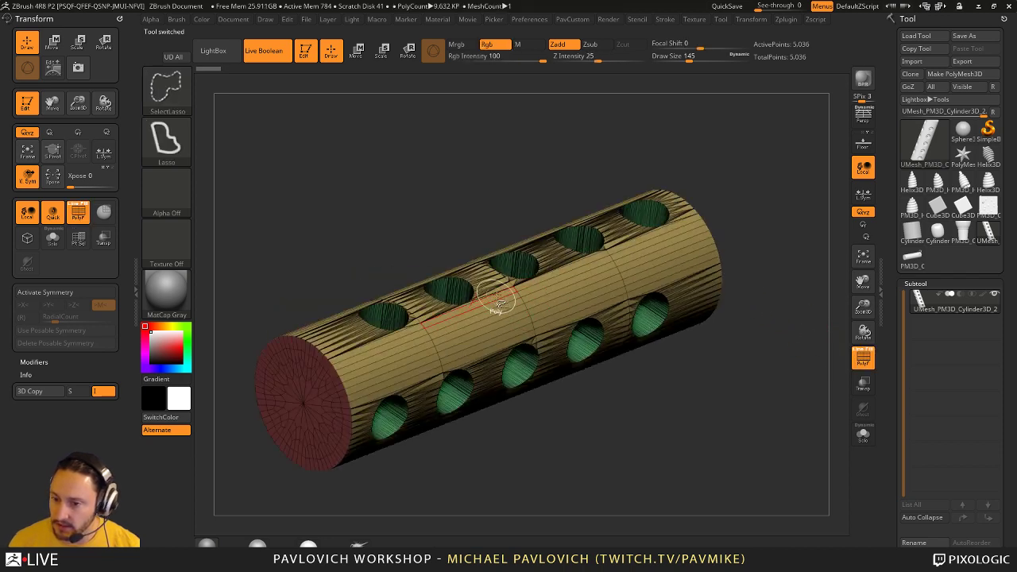
- Isolate the barrel's outer side polygroup with SelectRect, and delete the hidden caps and hole walls
left_click(167, 90, "ctrl+shift")
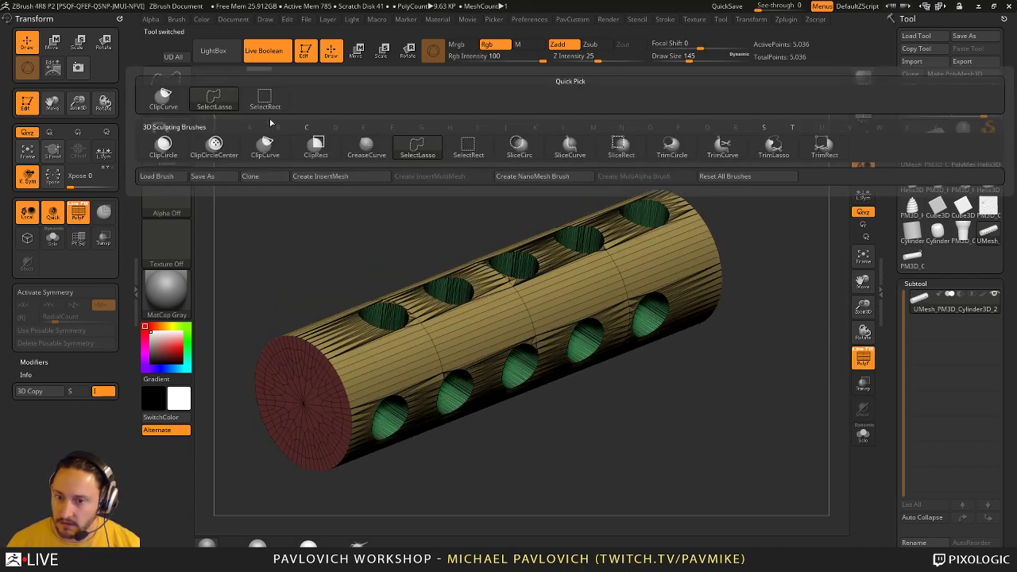
left_click(267, 101, "ctrl+shift")
left_click(515, 289, "ctrl+shift")
key("grave")
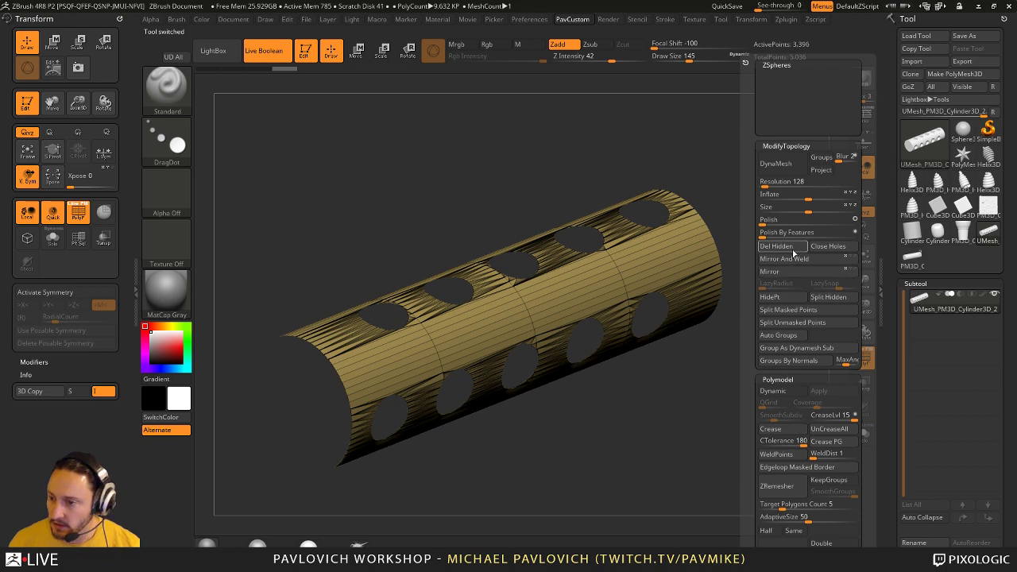
key("g")
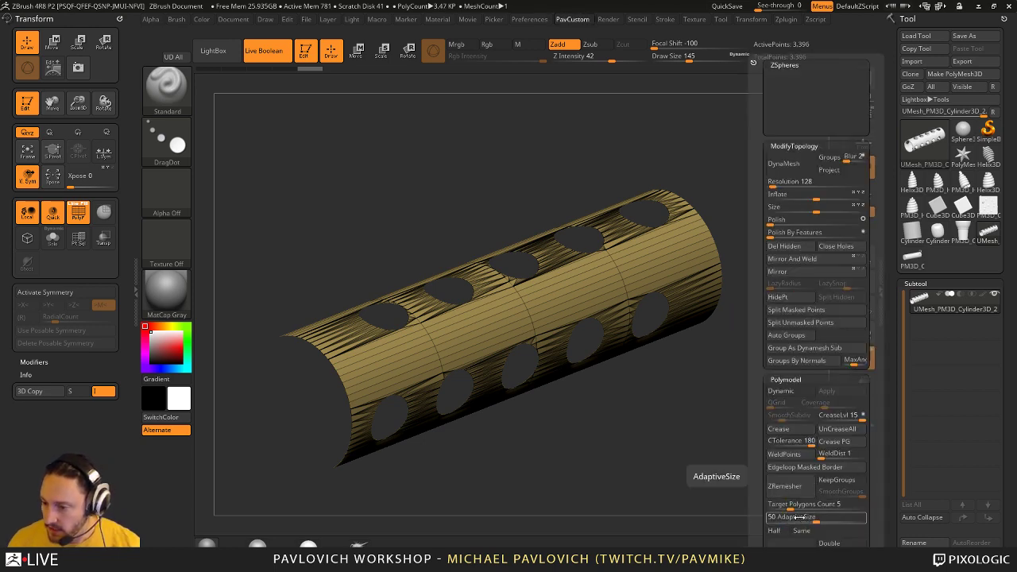
- Set AdaptiveSize to 20 and try remeshing the barrel side with ZRemesher at Half the polygon count
left_click_drag(797, 517, 787, 517)
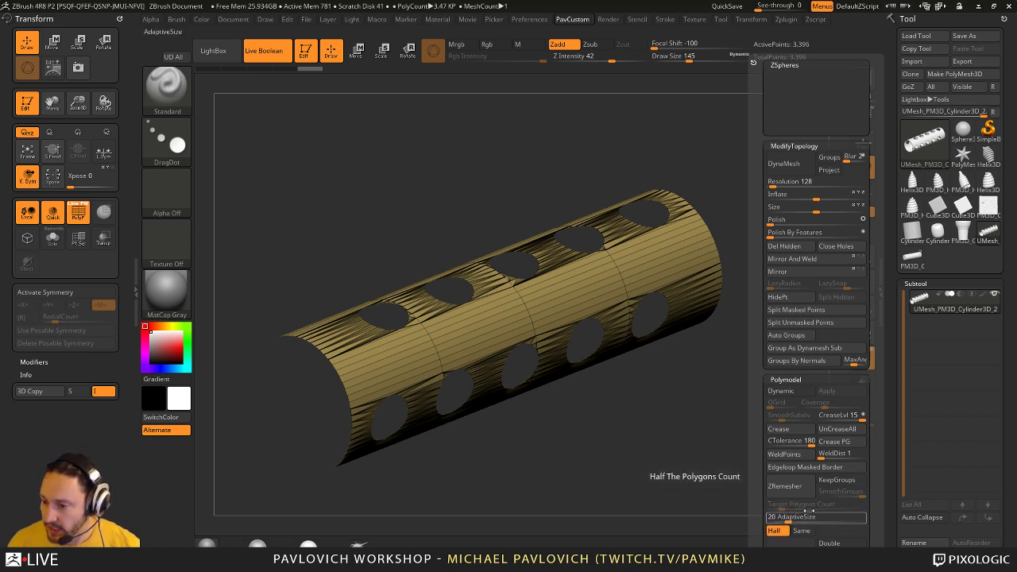
left_click(775, 530)
left_click(805, 489)
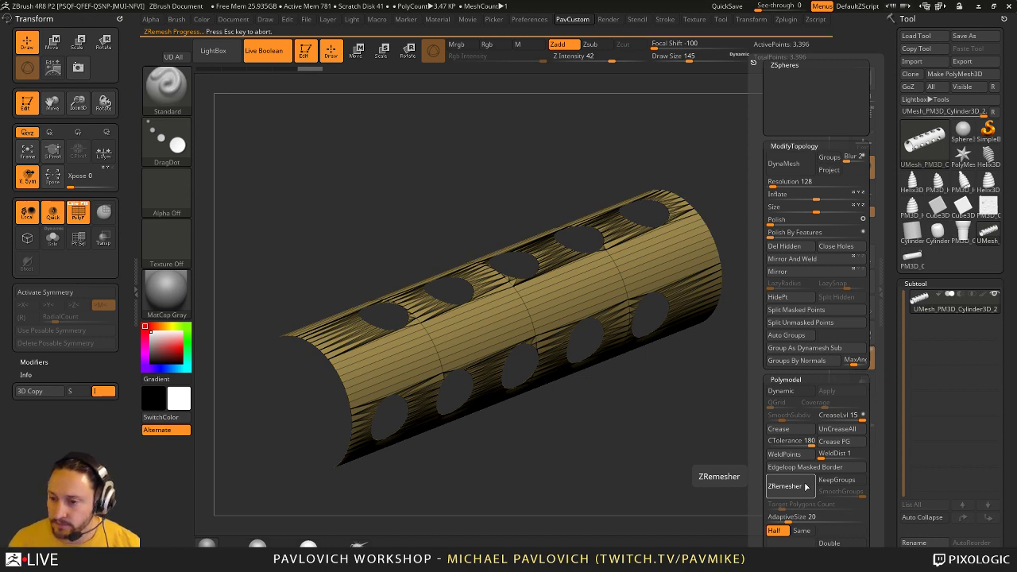
left_click_drag(768, 242, 808, 213)
left_click_drag(738, 237, 815, 254)
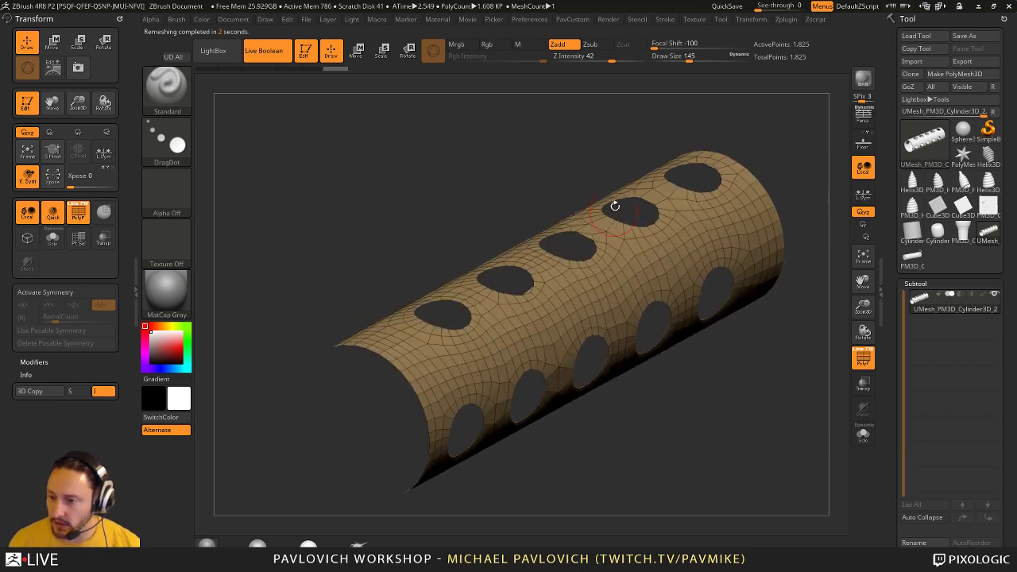
left_click_drag(811, 161, 793, 188)
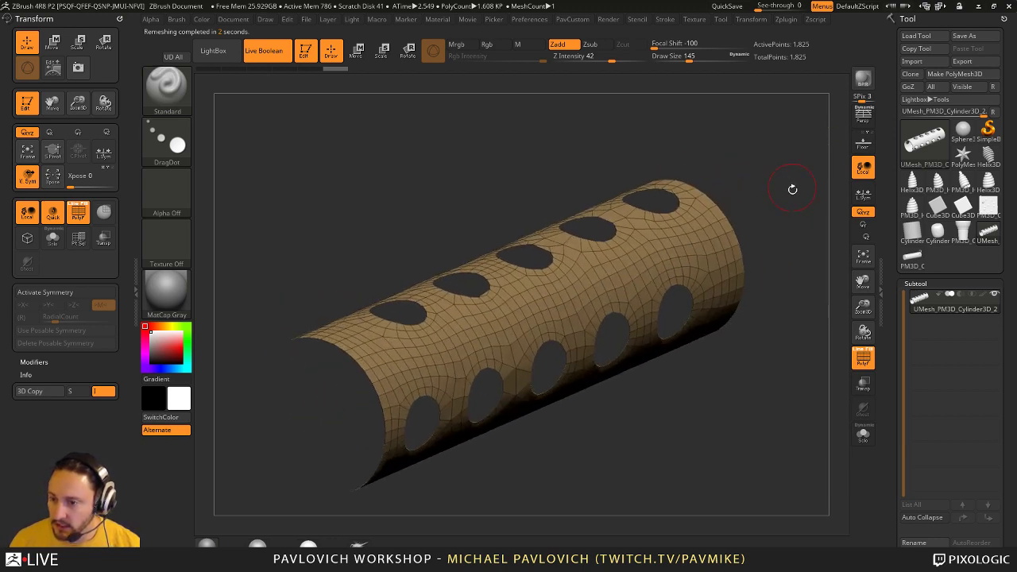
- Undo the last remesh, and run ZRemesher on the barrel side with the polygon count option set to Same
key("ctrl+z")
key("space")
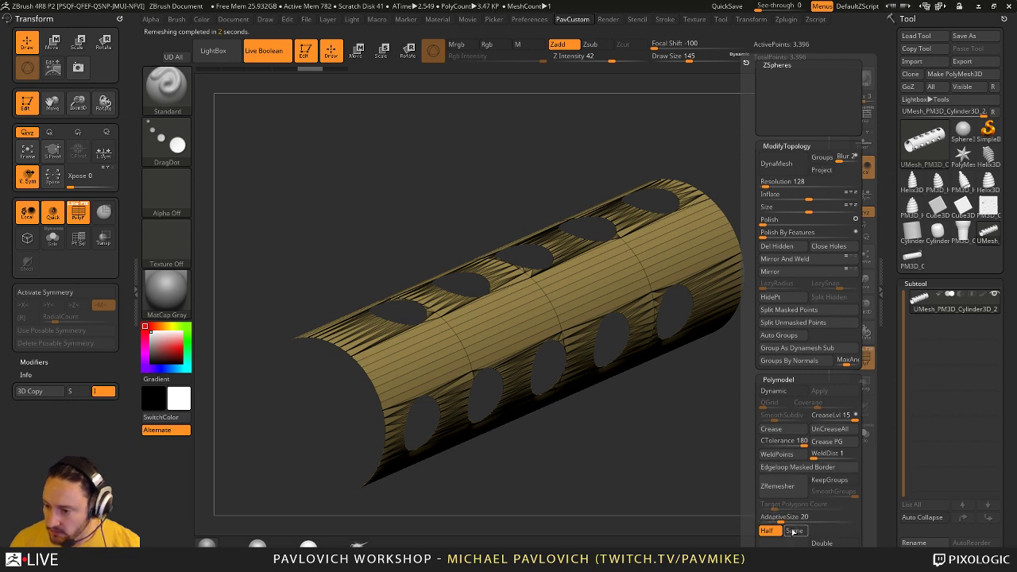
left_click(794, 530)
left_click(787, 487)
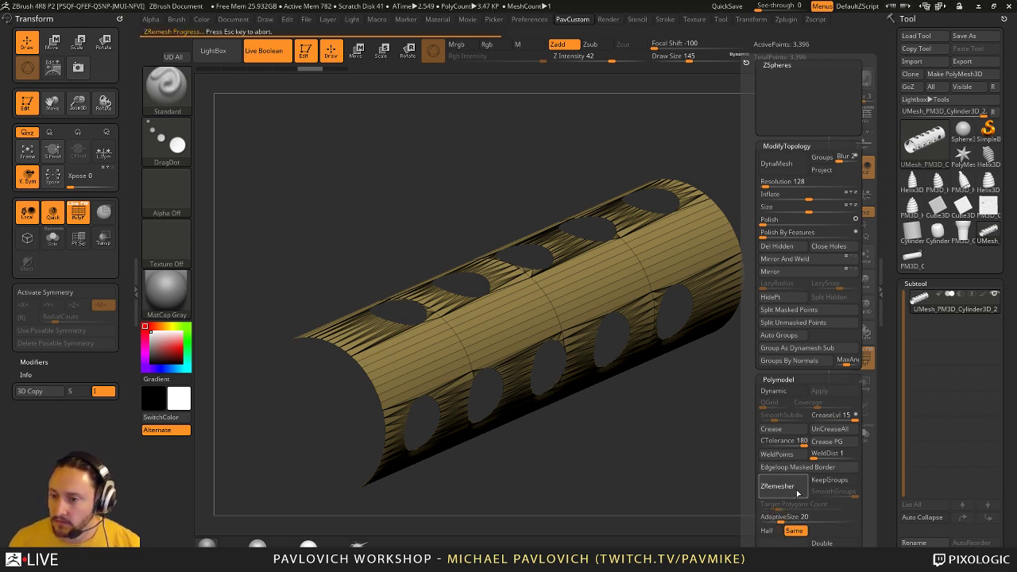
- Thicken the remeshed barrel shell with the ZModeler QMesh action targeting Polygroup All
key("b")
key("z")
key("m")
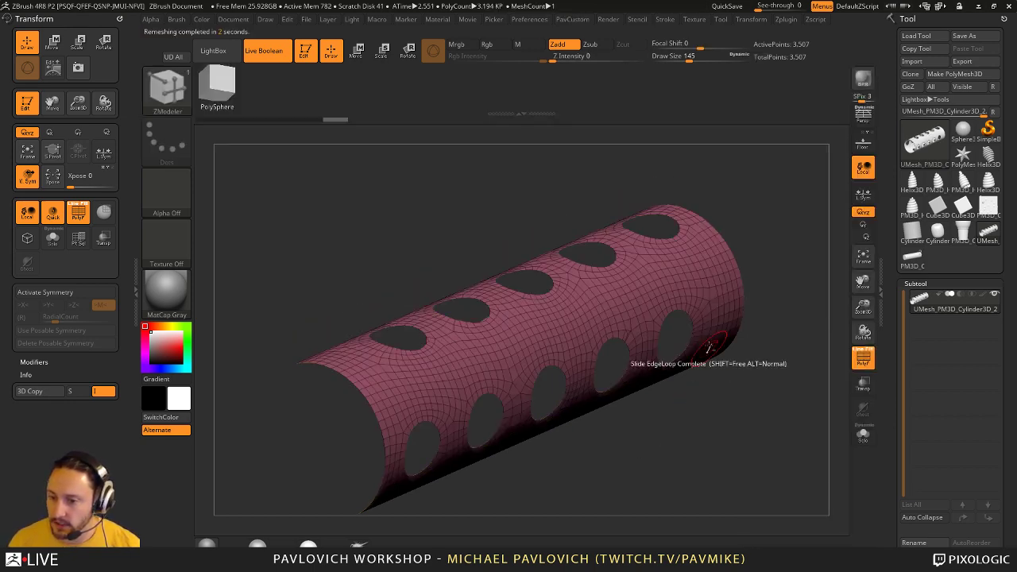
key("space")
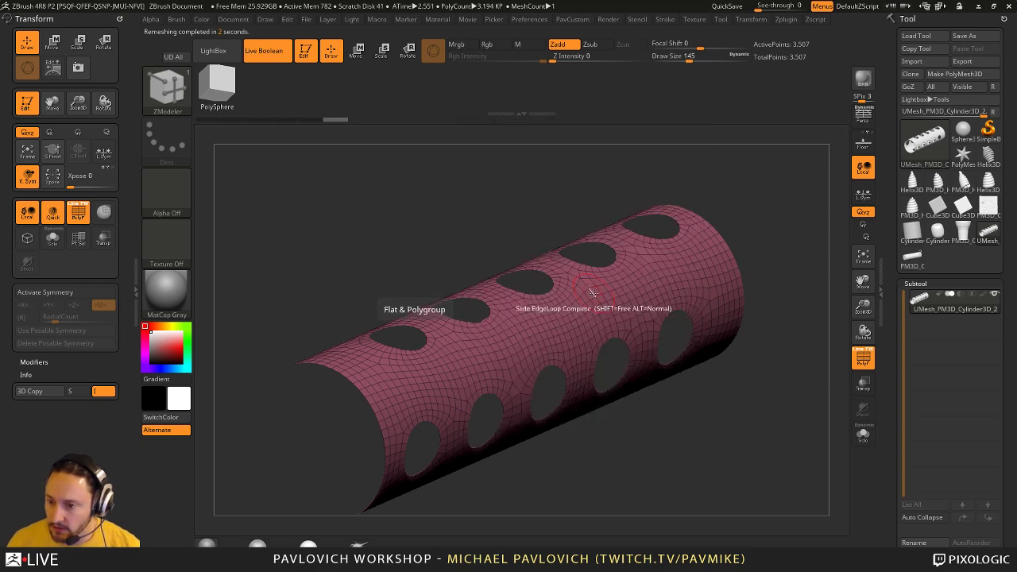
left_click_drag(593, 284, 604, 275)
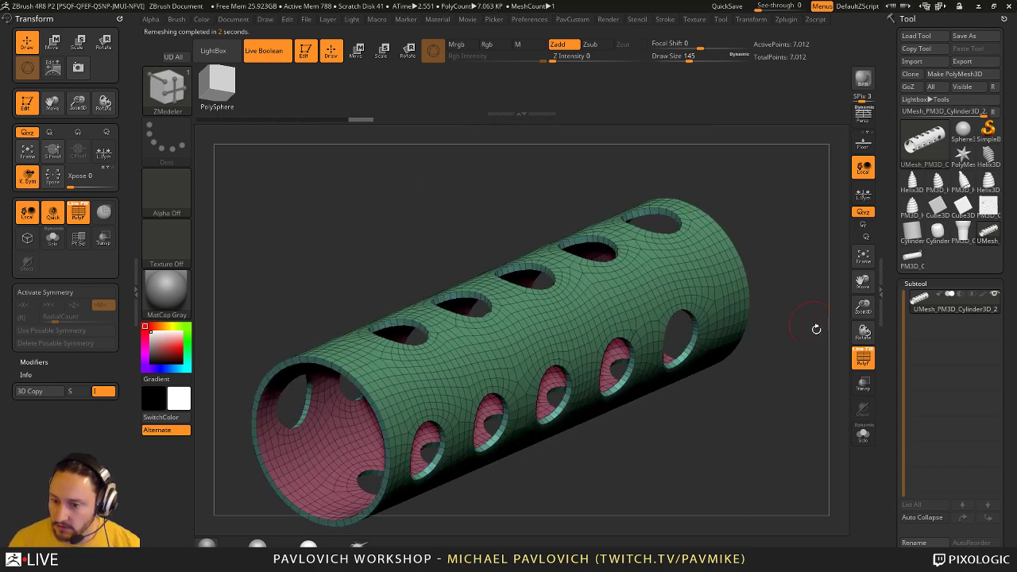
- Set the crease level to 3, turn on dynamic subdivision for the barrel, and inspect it with PolyFrame off
key("grave")
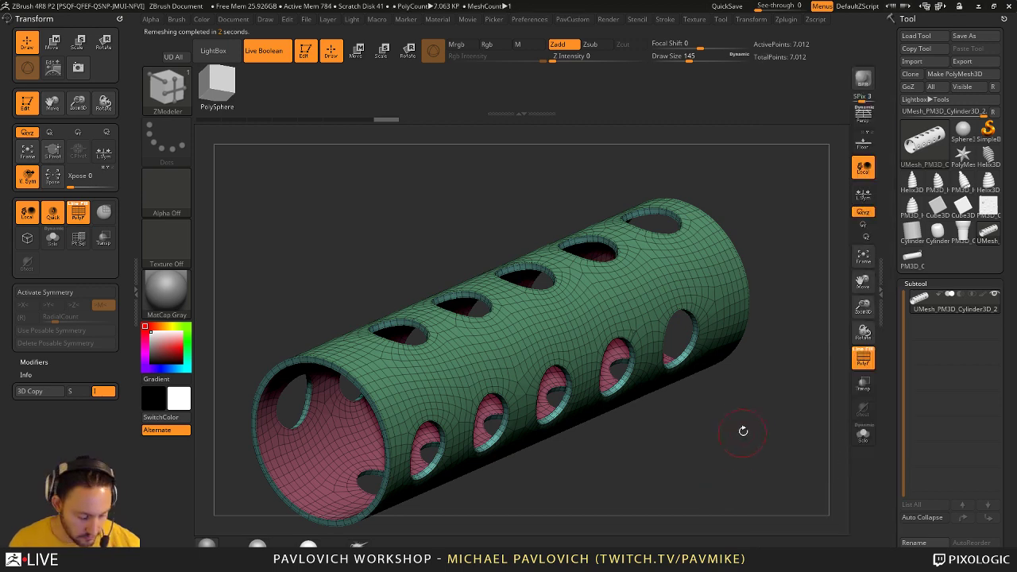
key("grave")
left_click(791, 416)
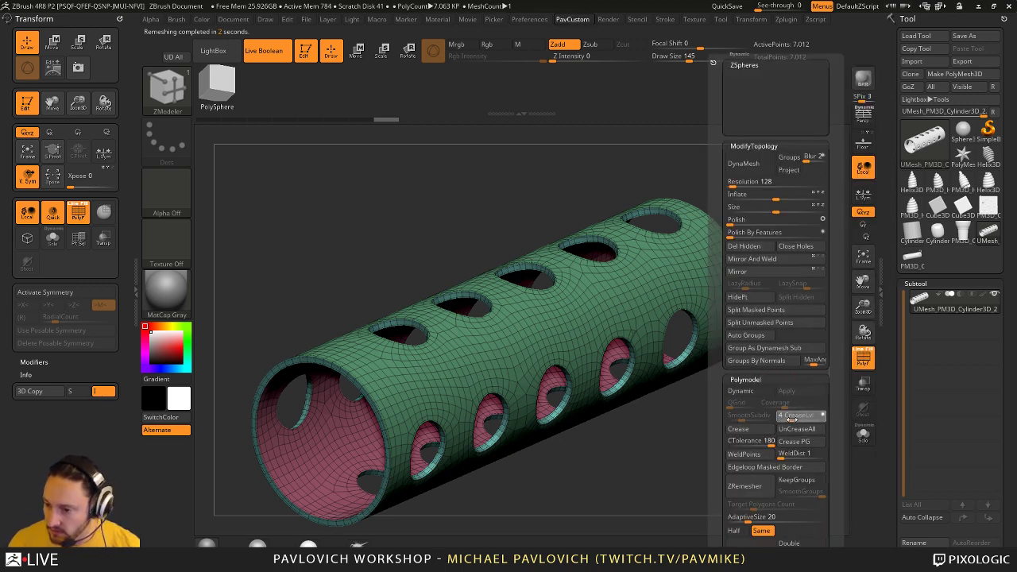
left_click(741, 391)
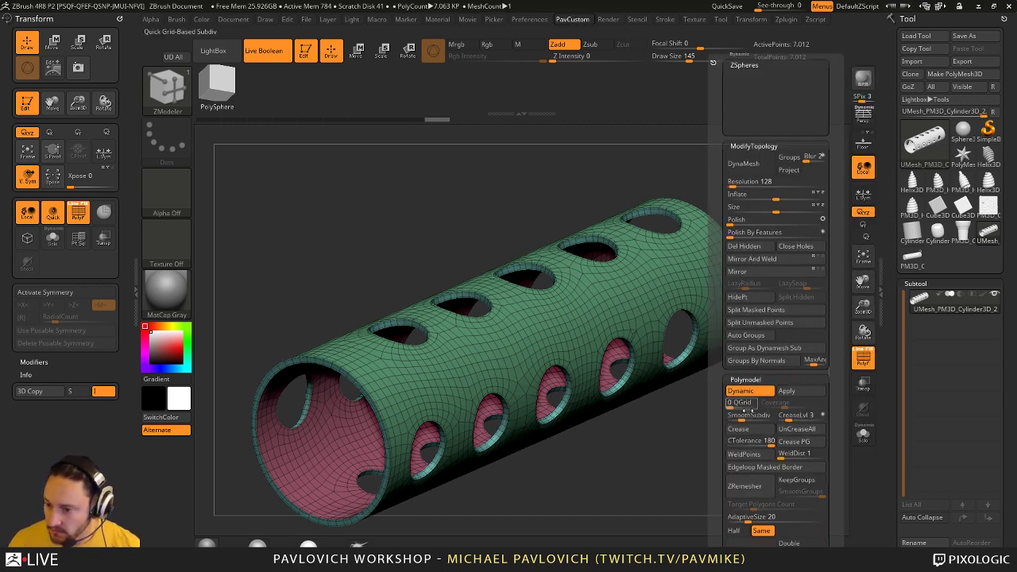
left_click(751, 416)
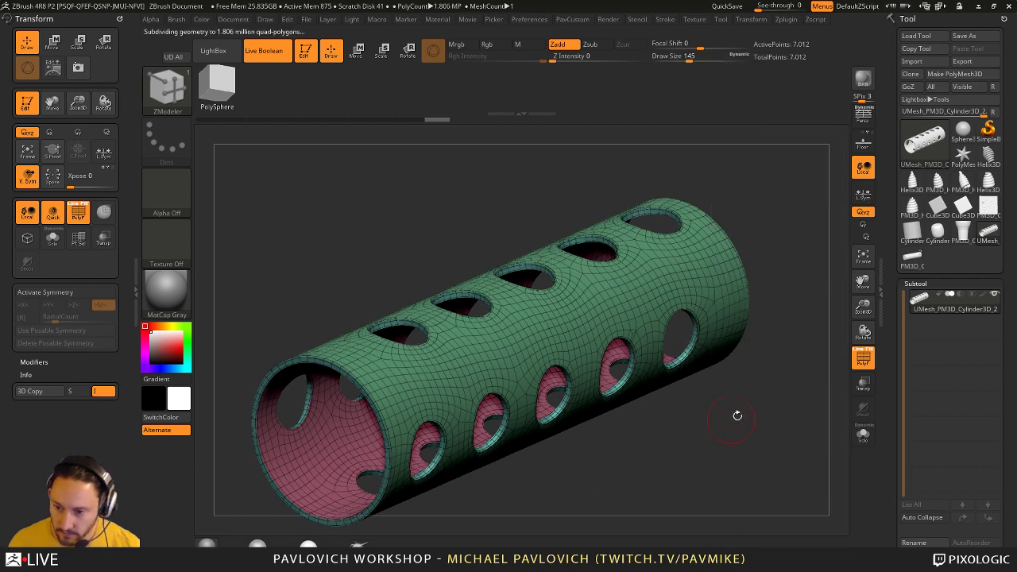
left_click(864, 362)
left_click_drag(785, 399, 746, 356)
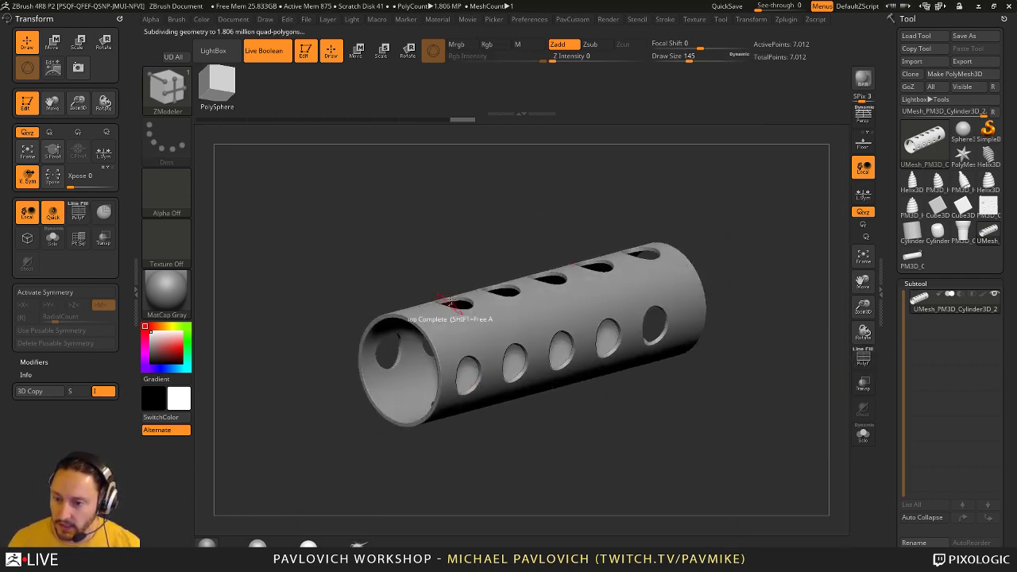
left_click_drag(628, 379, 651, 348)
left_click_drag(711, 287, 670, 324)
left_click_drag(732, 353, 682, 319)
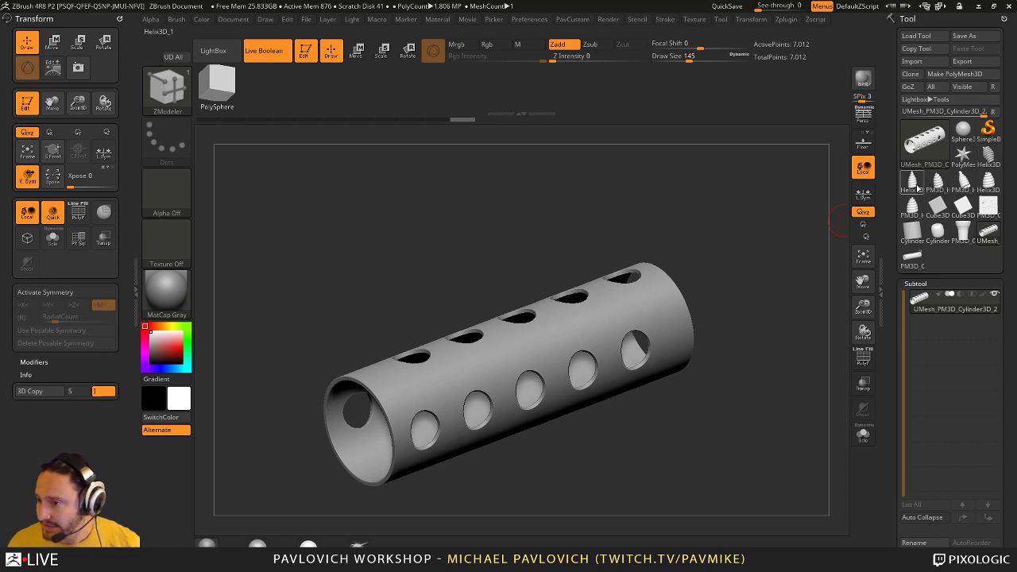
- Switch to the flared PM3D_Cylinder3D_1 tool in a straight side view, with the Standard brush active and PolyFrame shown
left_click(963, 236)
mouse_move(701, 320)
left_mouse_down("shift")
mouse_move(690, 290)
mouse_move(720, 259)
left_mouse_up("shift")
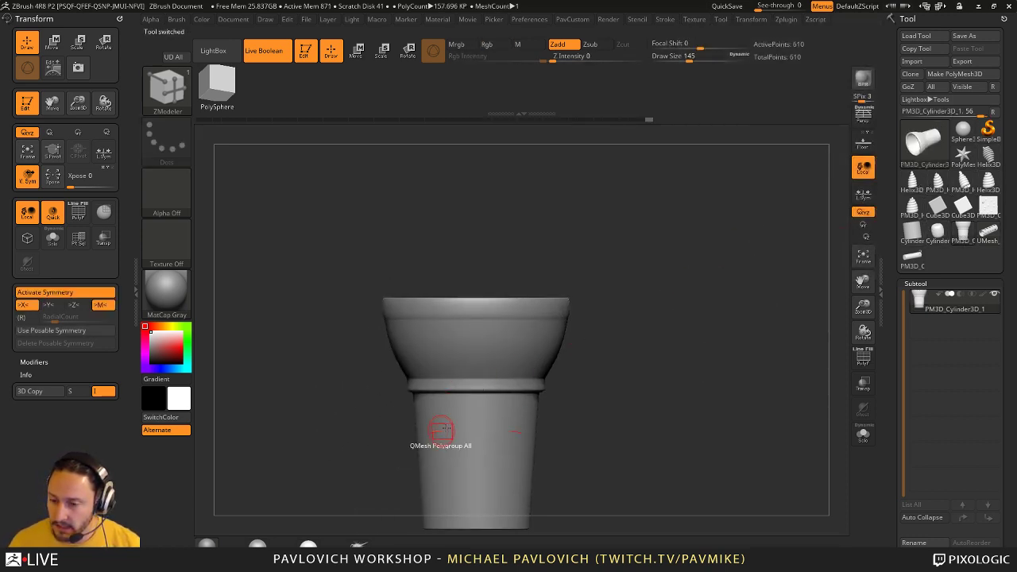
left_click_drag(633, 359, 641, 337, "alt")
key("b")
key("s")
key("t")
key("s")
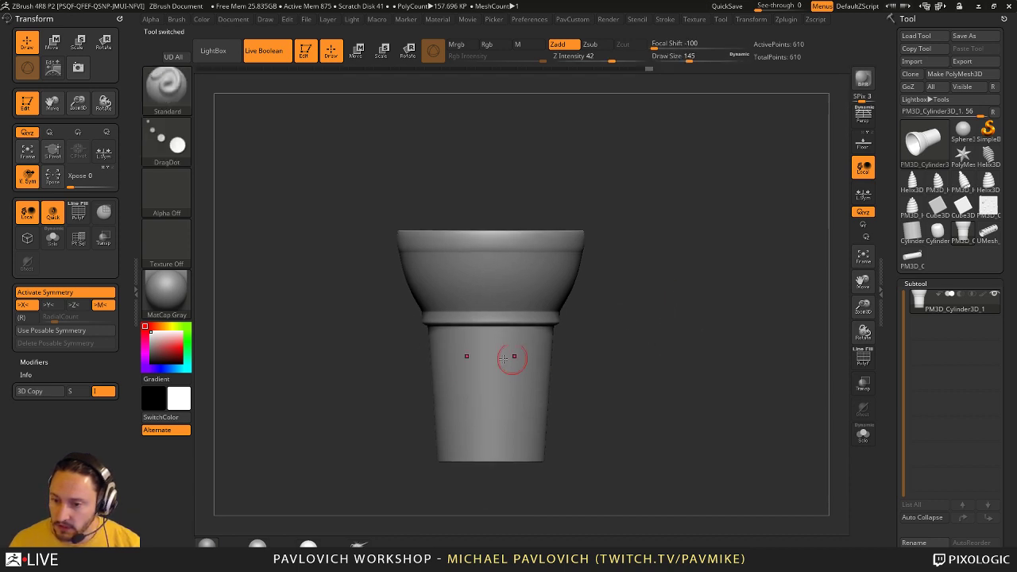
key("shift+f")
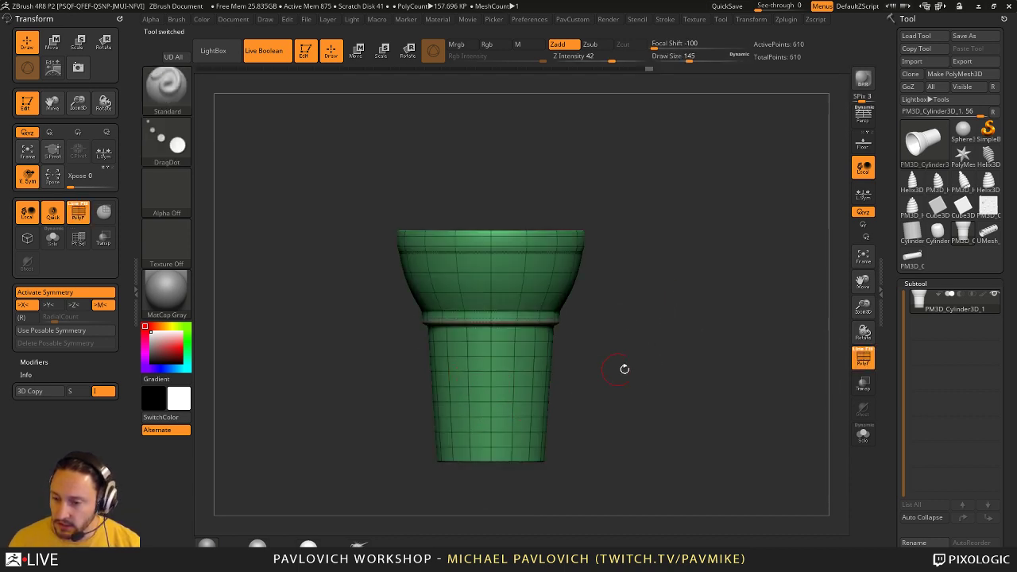
left_click_drag(625, 369, 612, 382, "alt")
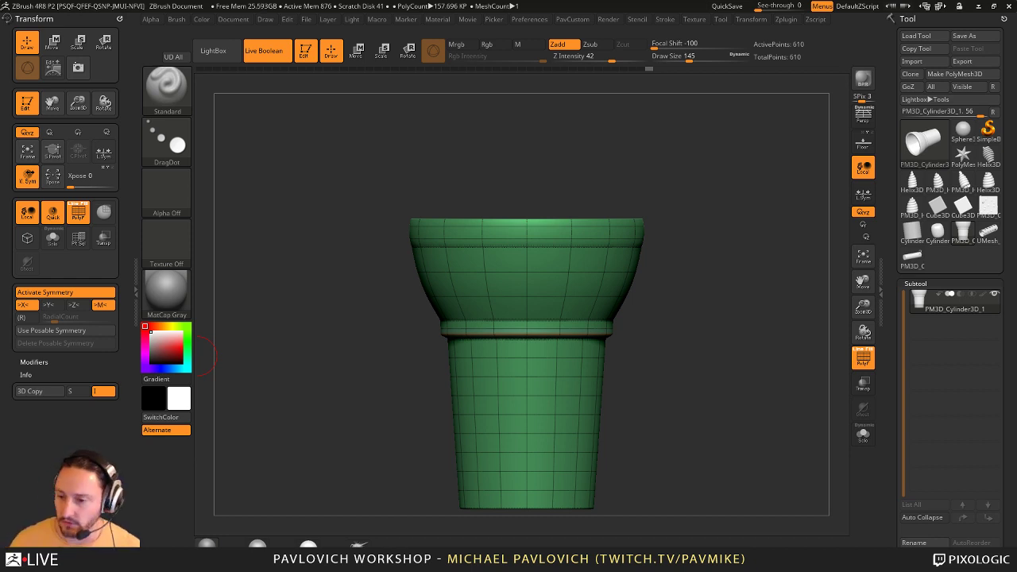
- Duplicate the flared cylinder subtool, and turn off dynamic subdivision on the copy
mouse_move(689, 162)
left_mouse_down()
mouse_move(731, 333)
mouse_move(720, 316)
mouse_move(757, 304)
mouse_move(836, 352)
mouse_move(826, 298)
left_mouse_up()
key("shift+f")
key("bracketleft")
key("shift+f")
left_click_drag(928, 509, 927, 327)
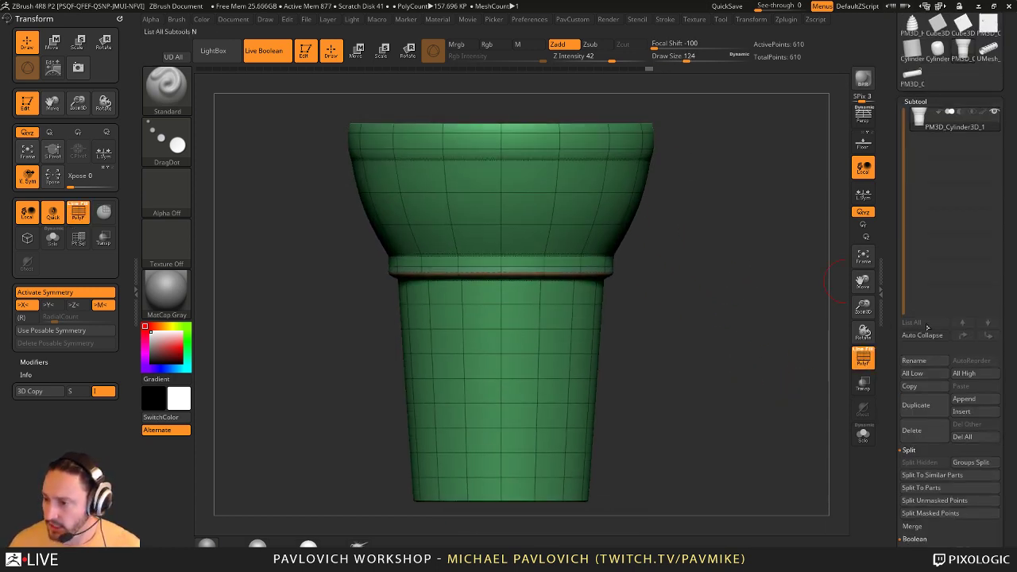
left_click(916, 405)
mouse_move(755, 371)
left_mouse_down()
mouse_move(817, 360)
mouse_move(761, 379)
mouse_move(645, 307)
left_mouse_up()
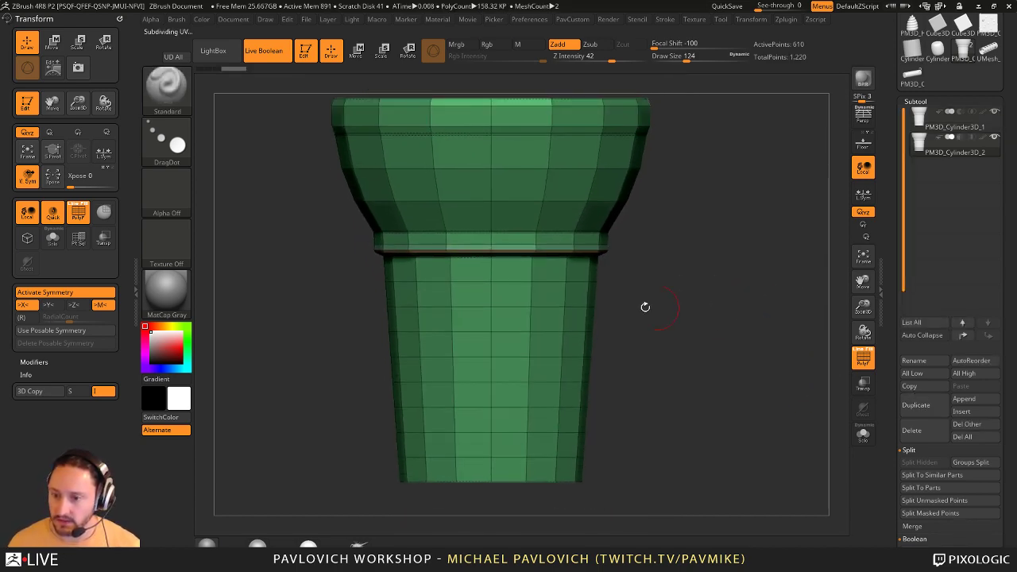
- Hide the seven polygon loops below the collar of the duplicated cylinder using SelectLasso edge selection
left_click(168, 89, "ctrl+shift")
left_click(218, 100, "ctrl+shift")
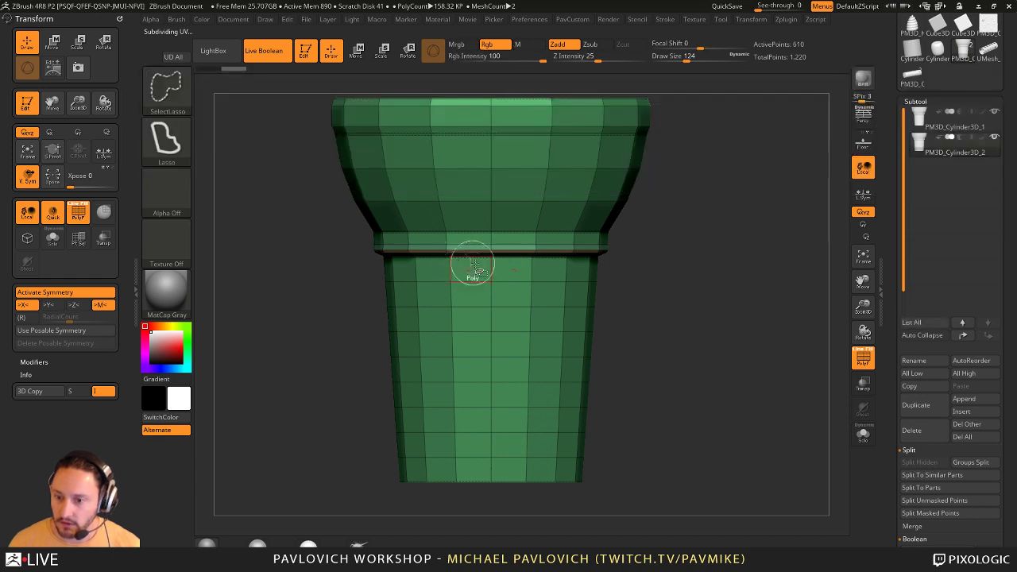
left_click(454, 267, "ctrl+shift")
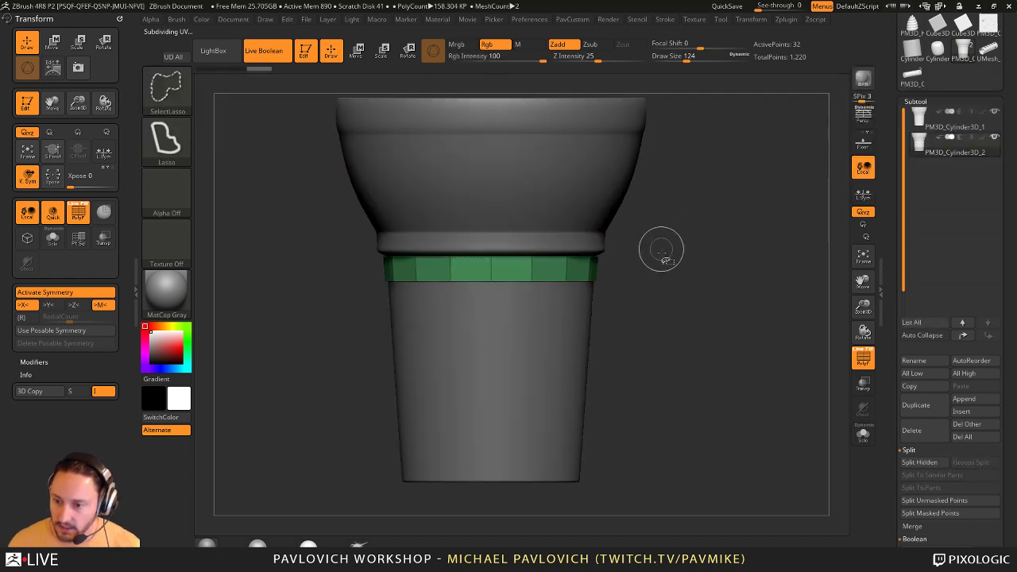
left_click_drag(661, 249, 653, 253, "ctrl+shift")
left_click(457, 294, "ctrl+shift")
left_click(456, 322, "ctrl+shift")
left_click(454, 346, "ctrl+shift")
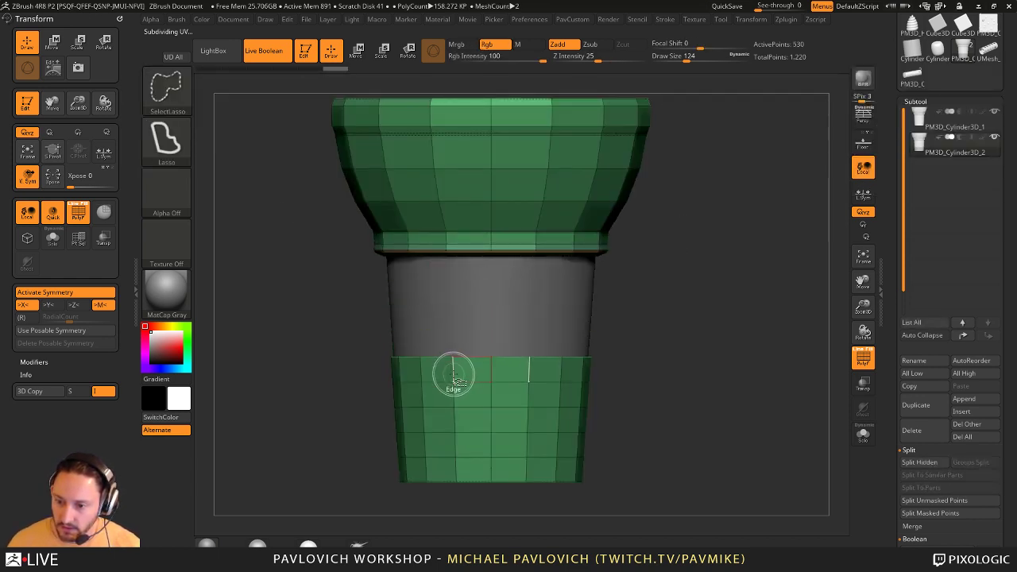
left_click(453, 375, "ctrl+shift")
left_click(456, 394, "ctrl+shift")
left_click(457, 420, "ctrl+shift")
- Invert the visibility to show only the band of loops below the collar, and delete the hidden geometry
left_click_drag(768, 309, 775, 377, "ctrl+shift")
key("grave")
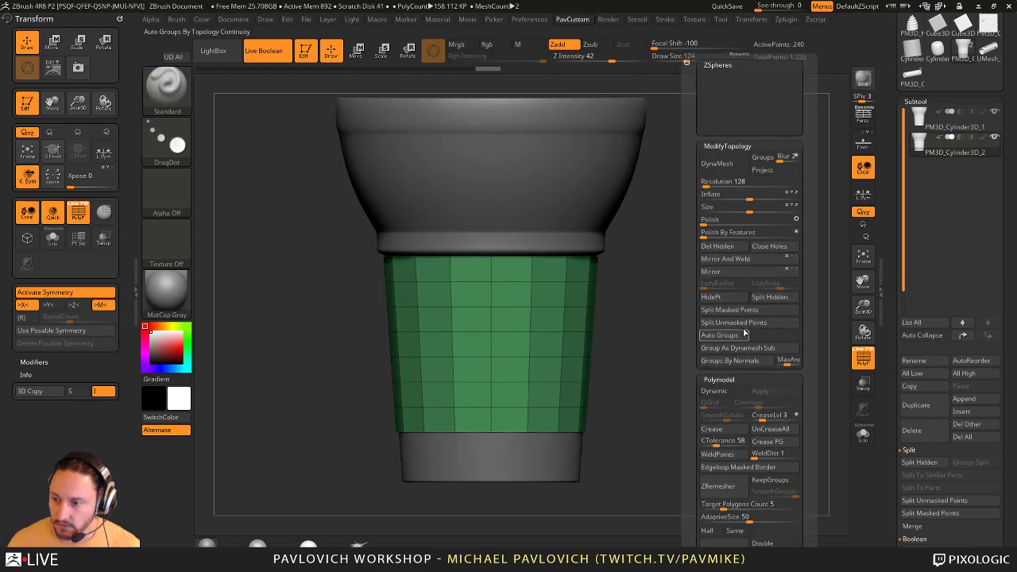
mouse_move(700, 270)
left_mouse_down()
mouse_move(686, 306)
mouse_move(655, 302)
mouse_move(595, 206)
left_mouse_up()
- Inset each polygon of the band with ZModeler, targeting Polygroup All with Inset Each Poly
key("b")
key("z")
key("m")
key("space")
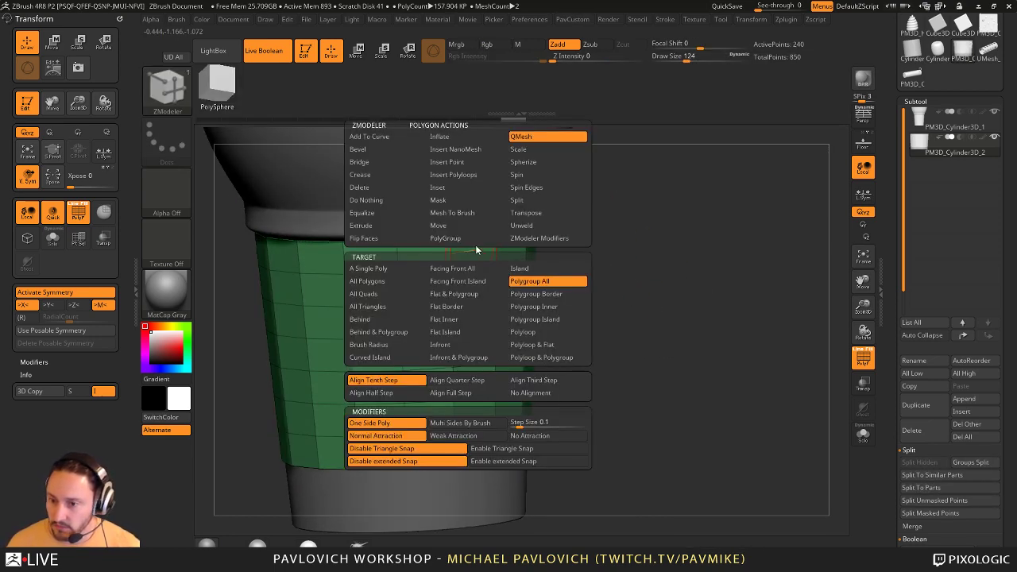
left_click(442, 188)
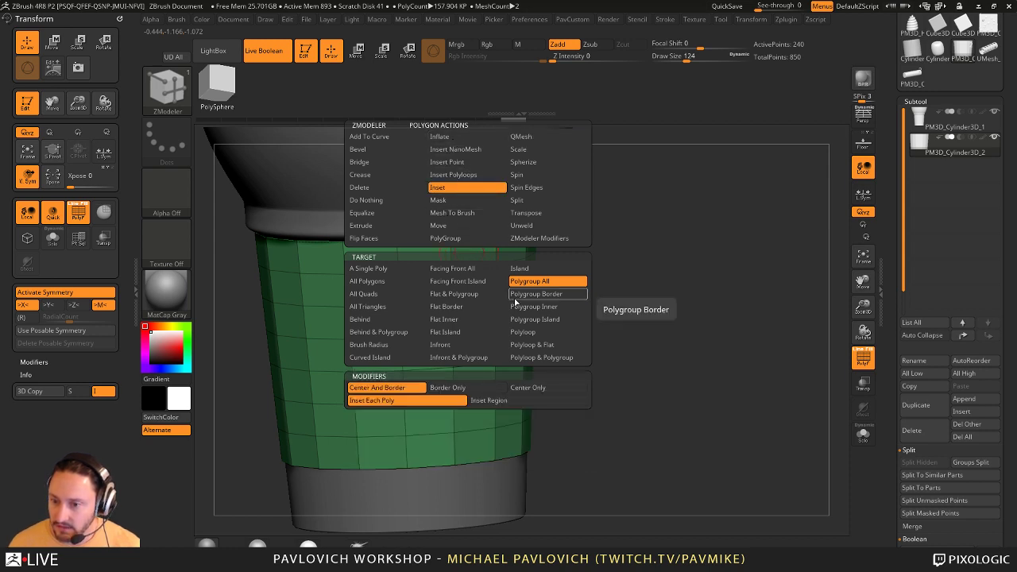
left_click_drag(433, 258, 471, 239)
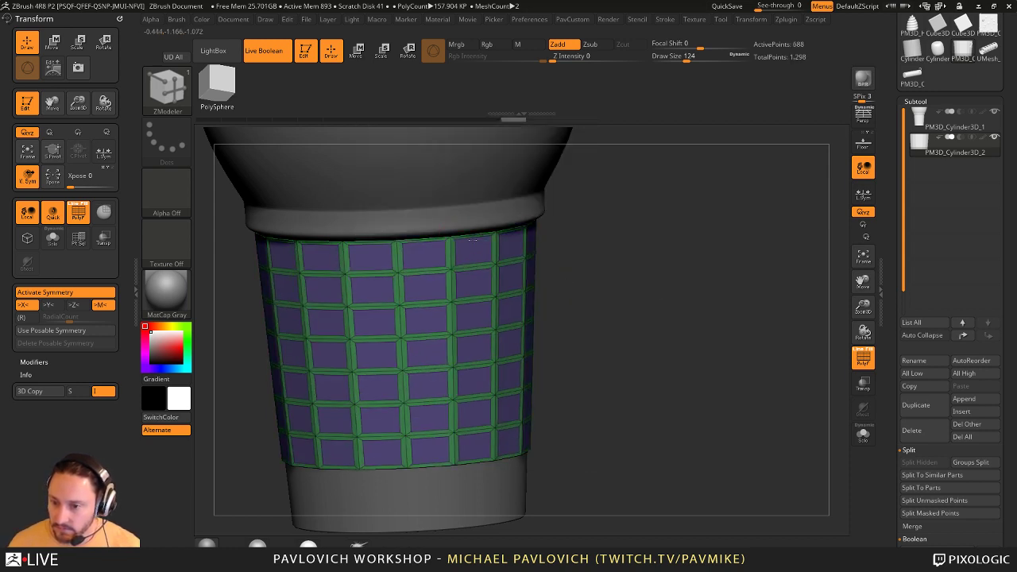
- Isolate the inset panels with rectangular selection by hiding the surrounding border polygroup, and delete the hidden geometry
left_click(454, 271, "ctrl+shift")
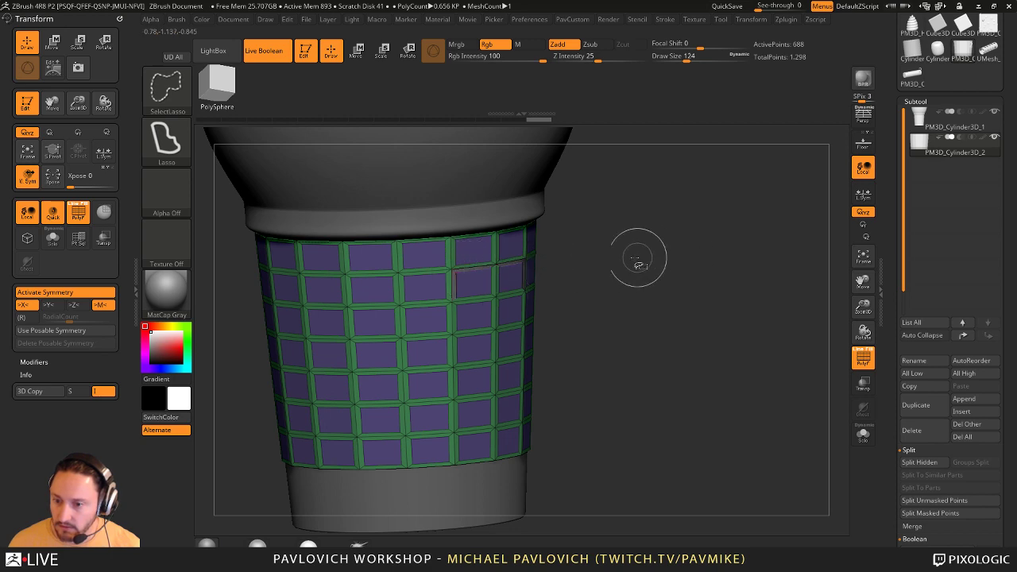
left_click(638, 259, "ctrl+shift")
left_click(168, 91, "ctrl+shift")
left_click(265, 100, "ctrl+shift")
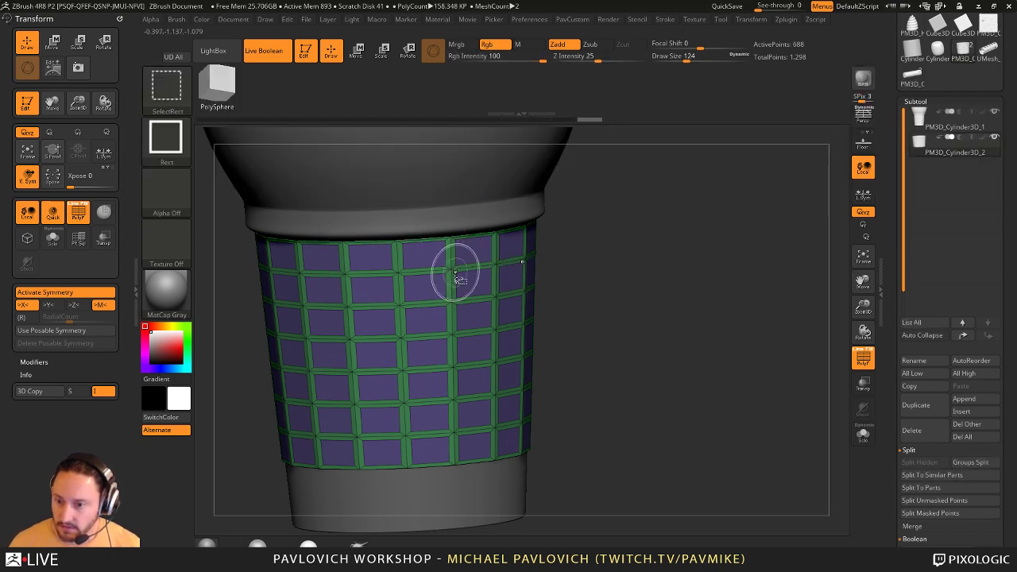
left_click(458, 273, "ctrl+shift")
left_click_drag(738, 242, 742, 284, "ctrl+shift")
key("grave")
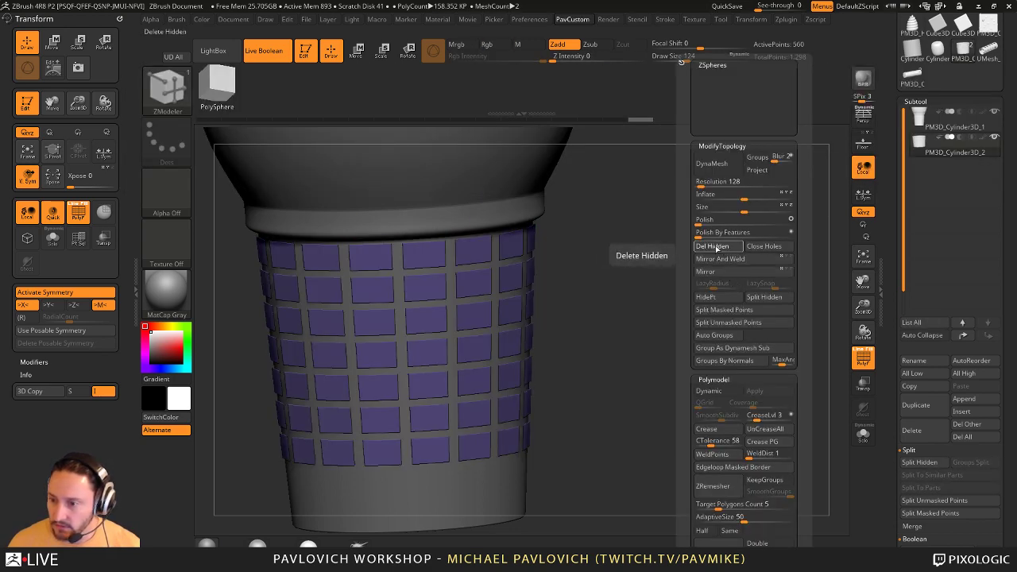
left_click(717, 248)
- Extrude all the panels into thin blocks with QMesh on Polygroup All, and flip the mesh normals
key("space")
left_click(534, 137)
left_click_drag(639, 245, 466, 255)
left_click(464, 248)
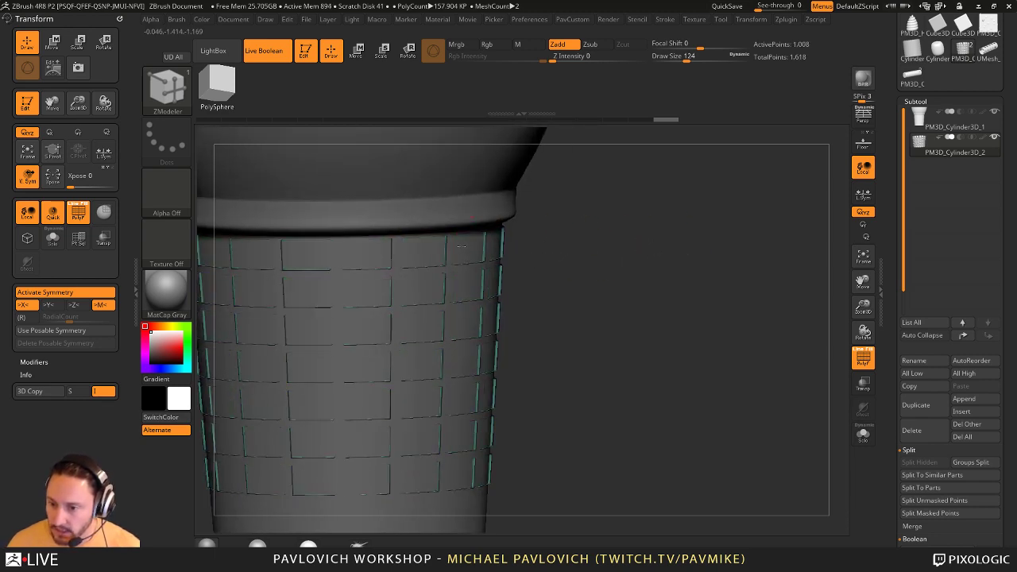
key("space")
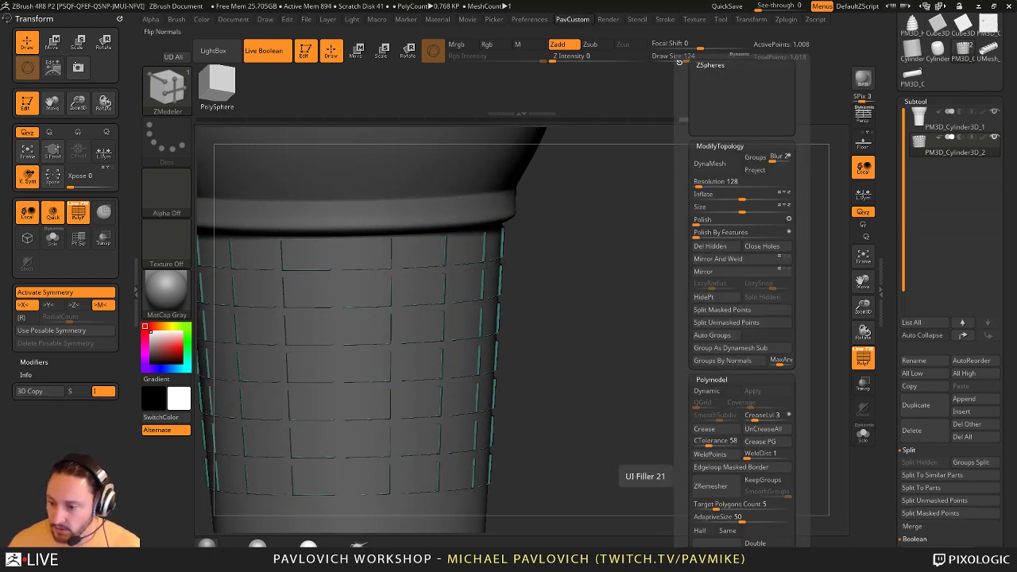
left_click(716, 546)
- Turn on dynamic subdivision for the panels with SmoothSubdiv at its minimum and QGrid 1 in Bevel mode
left_click_drag(887, 424, 899, 353)
left_click_drag(719, 301, 749, 290)
left_click_drag(899, 310, 892, 343)
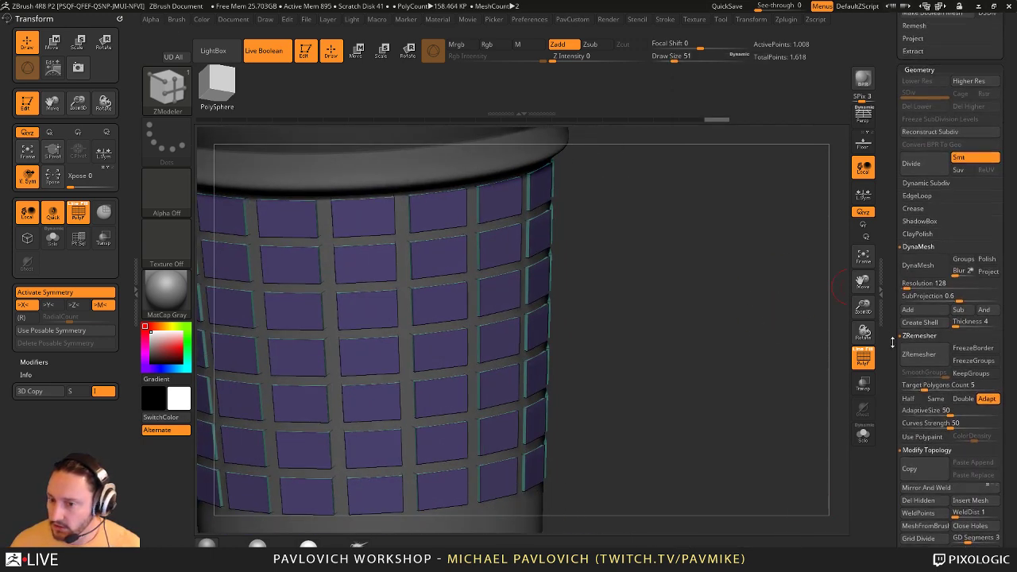
scroll(893, 341, "up", 2)
scroll(904, 316, "down", 5)
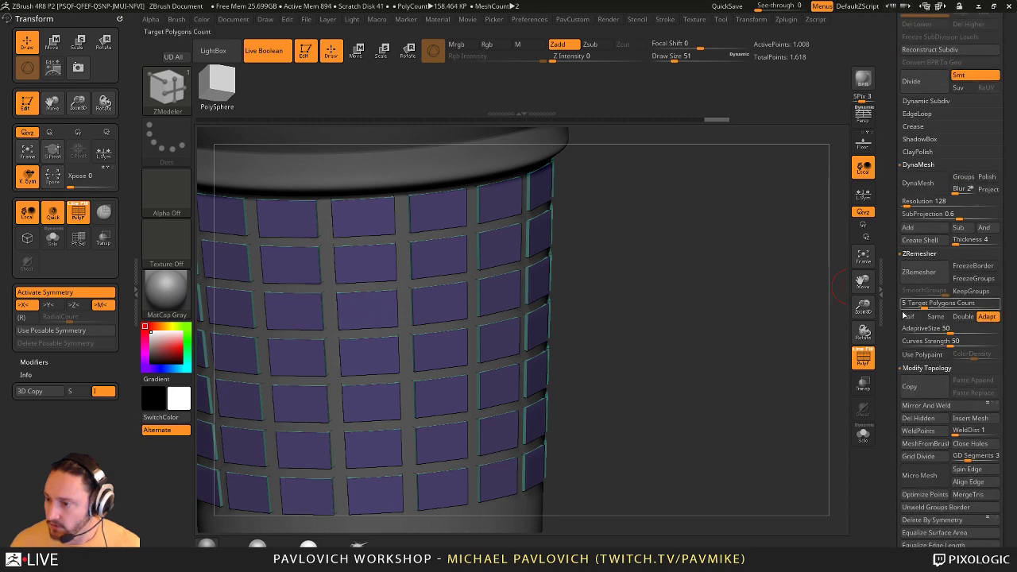
left_click_drag(895, 305, 893, 326)
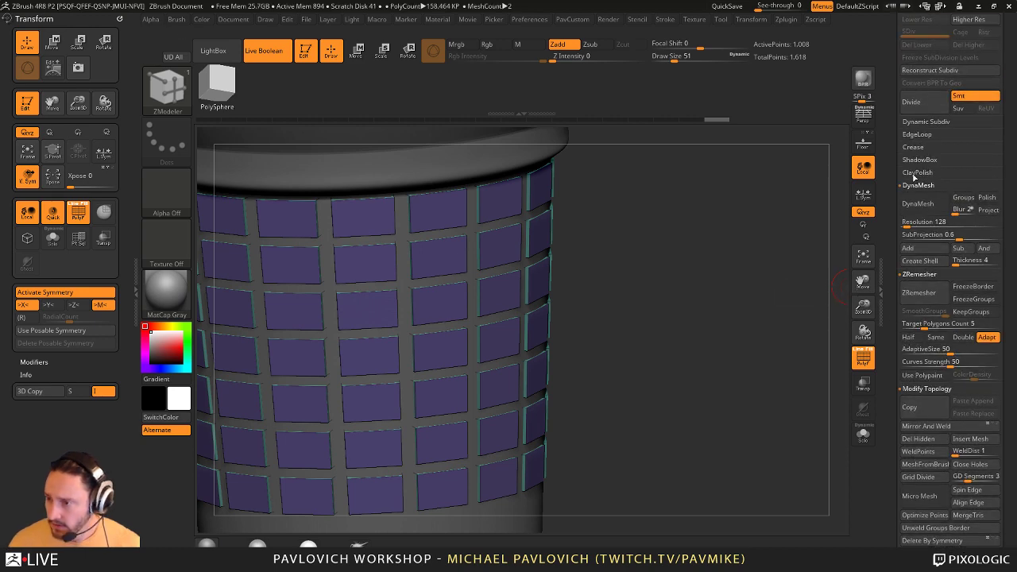
left_click(926, 121)
scroll(926, 159, "up", 2)
left_click(914, 186)
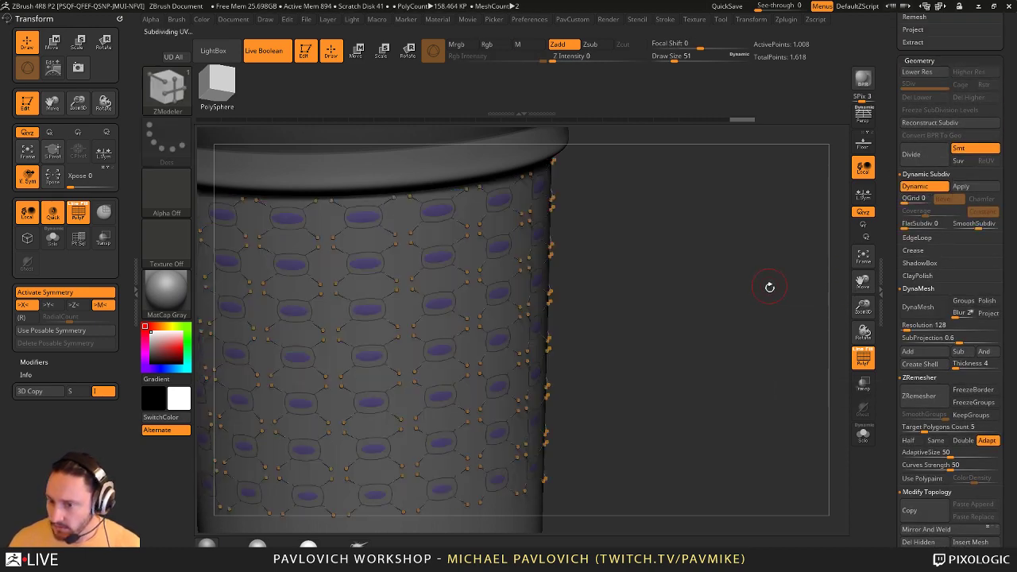
key("p")
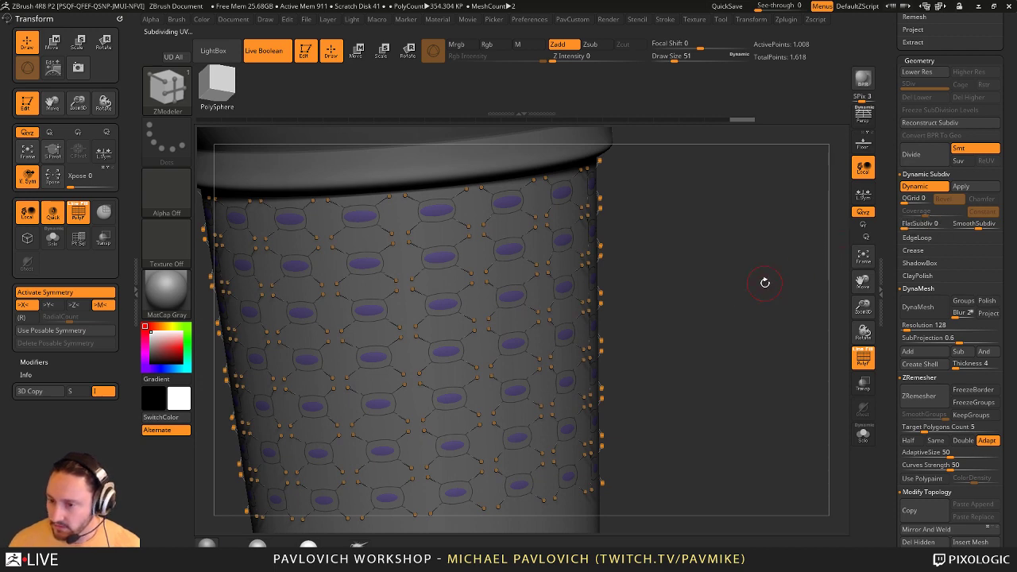
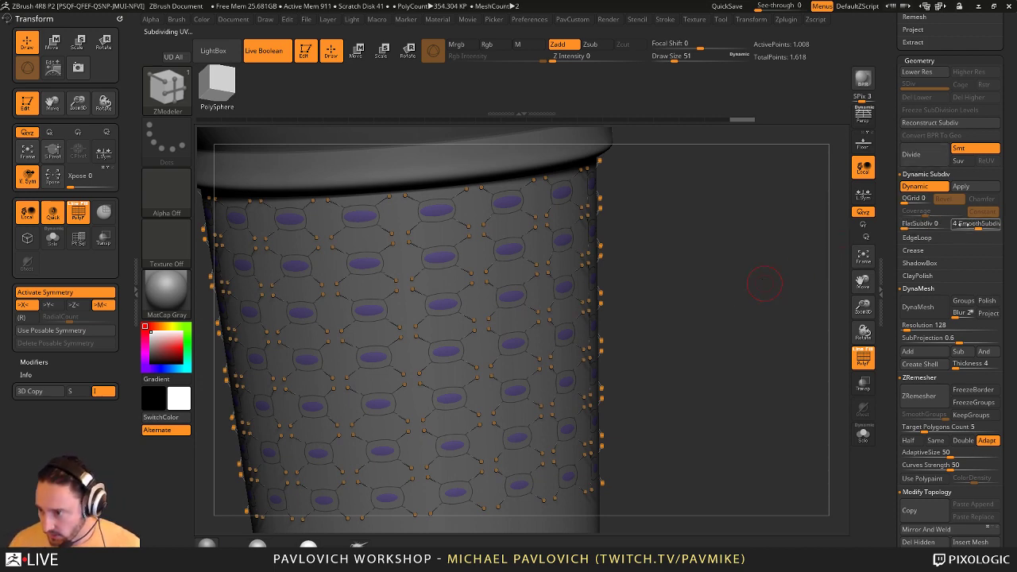
left_click(910, 198)
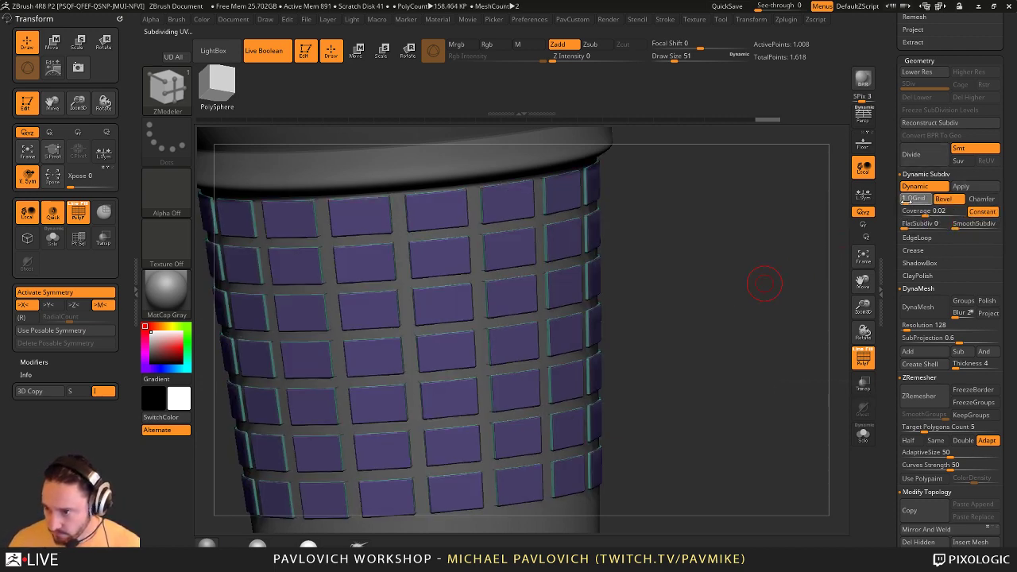
left_click_drag(927, 213, 897, 314)
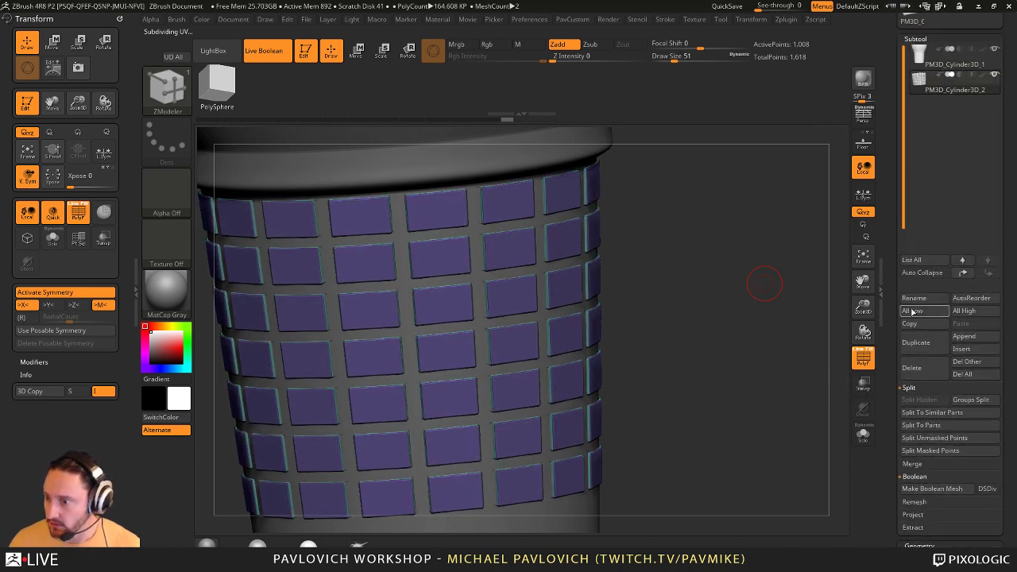
- Set the panel subtool to subtract from the flared cylinder in the Live Boolean preview, with polyframe display off
left_click(962, 77)
left_click(962, 76)
mouse_move(718, 250)
left_mouse_down()
mouse_move(822, 313)
mouse_move(845, 357)
mouse_move(790, 345)
mouse_move(784, 300)
mouse_move(806, 365)
mouse_move(810, 433)
left_mouse_up()
left_click_drag(676, 219, 654, 255)
key("w")
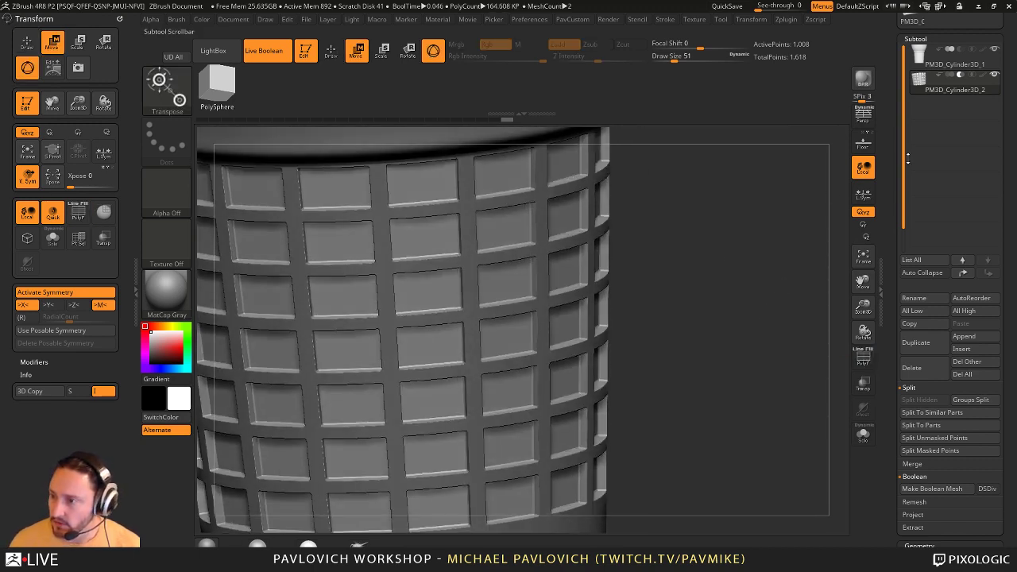
mouse_move(765, 208)
left_mouse_down()
mouse_move(755, 235)
mouse_move(743, 234)
mouse_move(768, 233)
mouse_move(792, 318)
left_mouse_up()
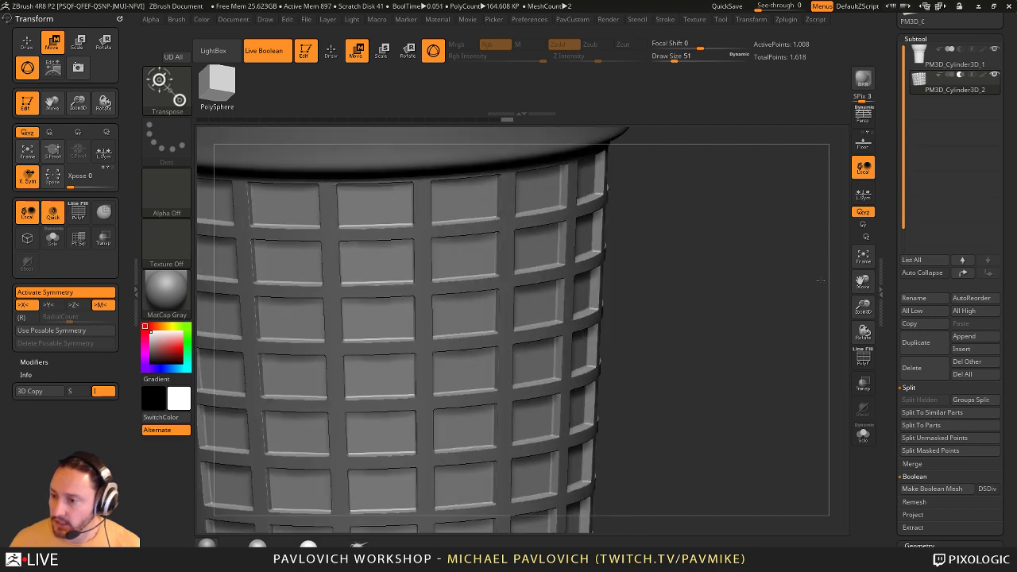
- Isolate the panel subtool to examine its blocks with polygroups shown, and return to the plain Live Boolean view
left_click(865, 441)
mouse_move(743, 359)
left_mouse_down()
mouse_move(774, 393)
mouse_move(625, 216)
left_mouse_up()
key("q")
key("shift+f")
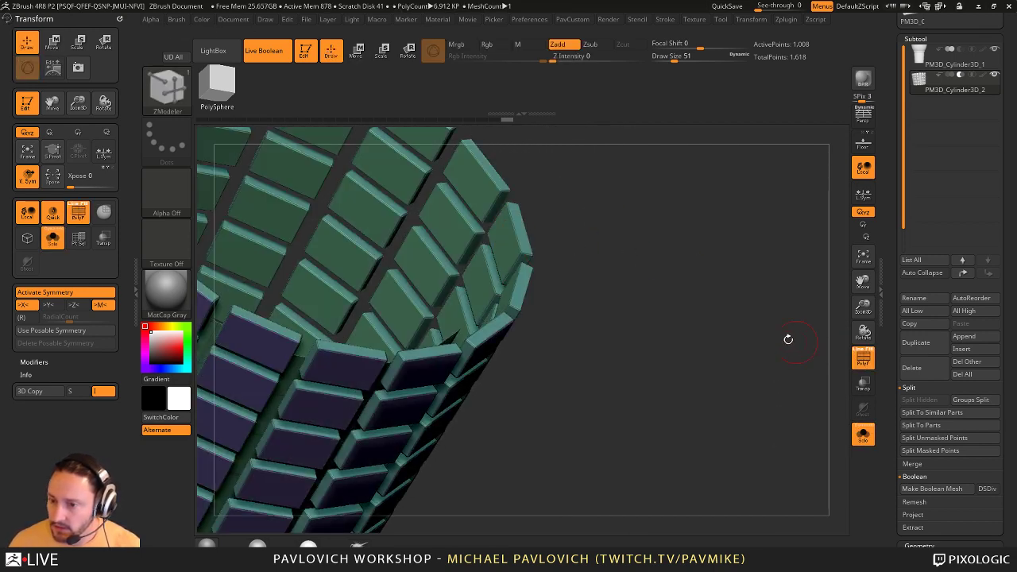
left_click_drag(786, 338, 772, 318)
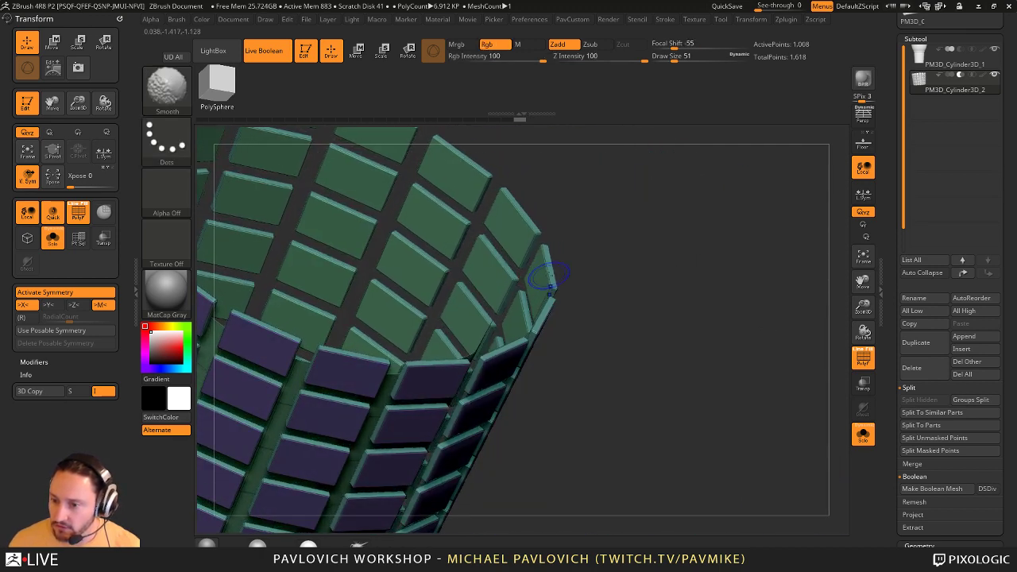
left_click(864, 433)
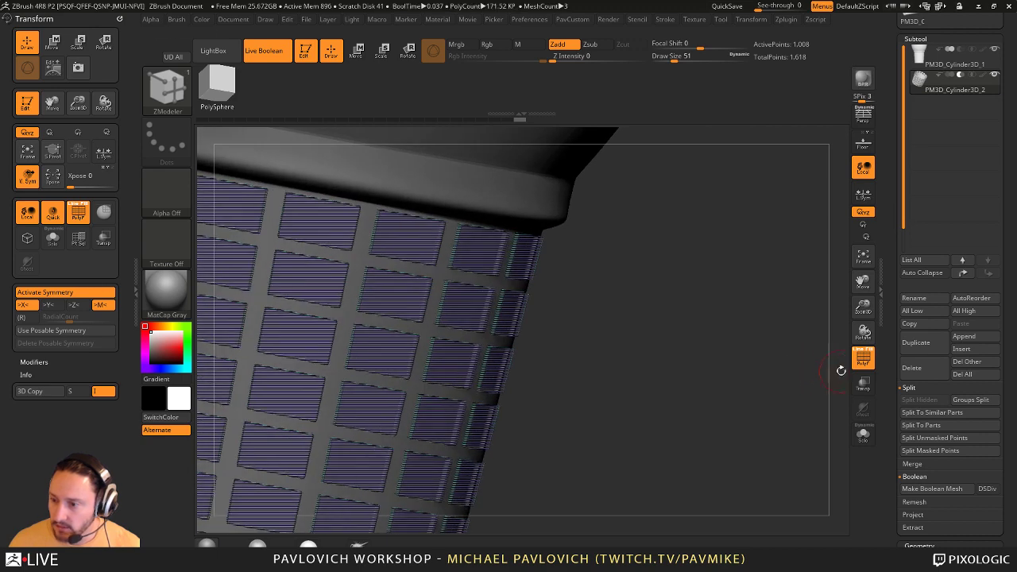
left_click(864, 358)
- Examine the recessed panel pattern on the whole model from the front and through the cylinder's open end
left_click_drag(802, 365, 722, 357)
left_click_drag(762, 308, 766, 320)
key("f")
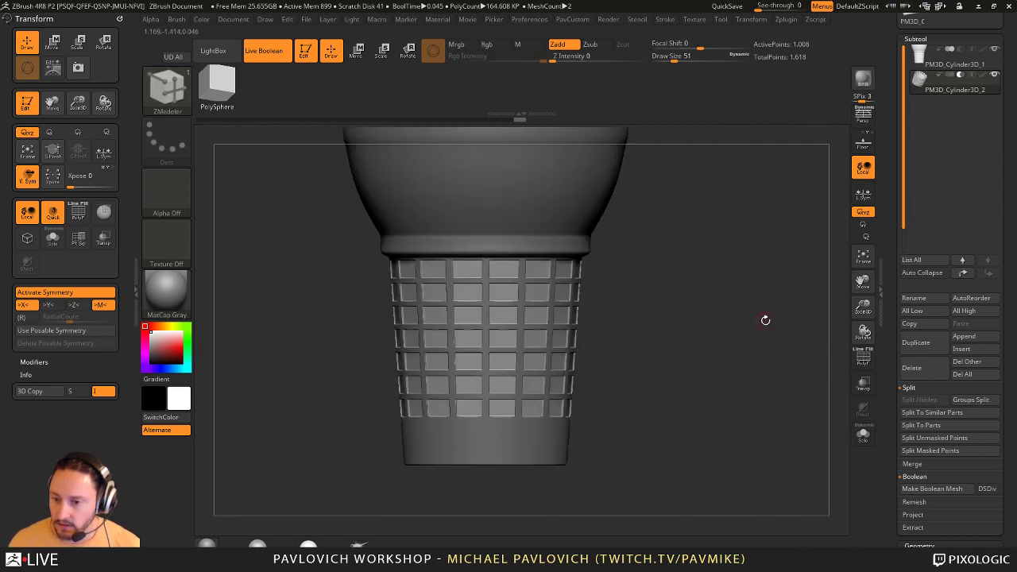
left_click_drag(788, 380, 771, 335)
left_click_drag(760, 292, 786, 362)
left_click_drag(771, 367, 787, 404)
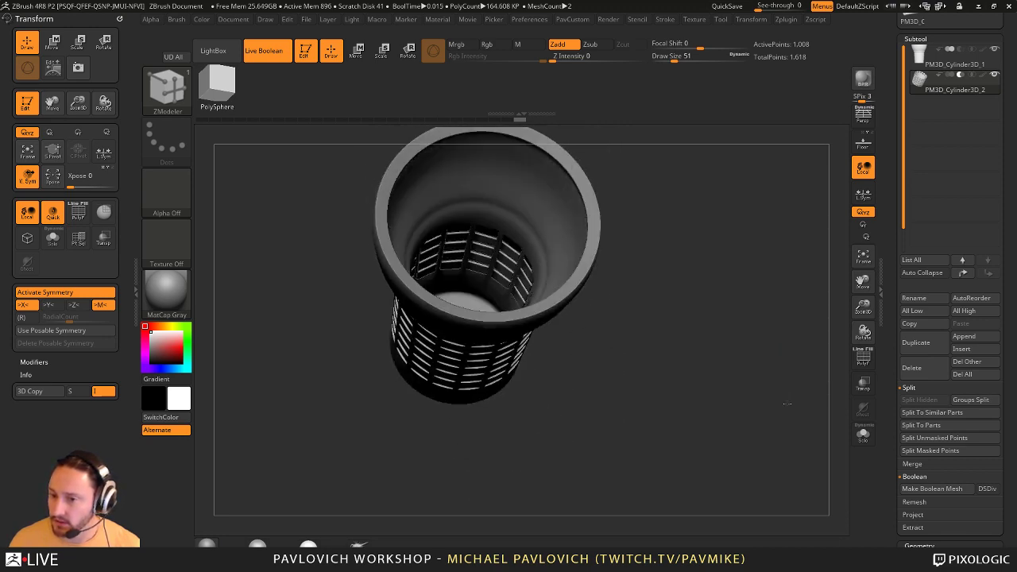
left_click_drag(783, 352, 602, 280)
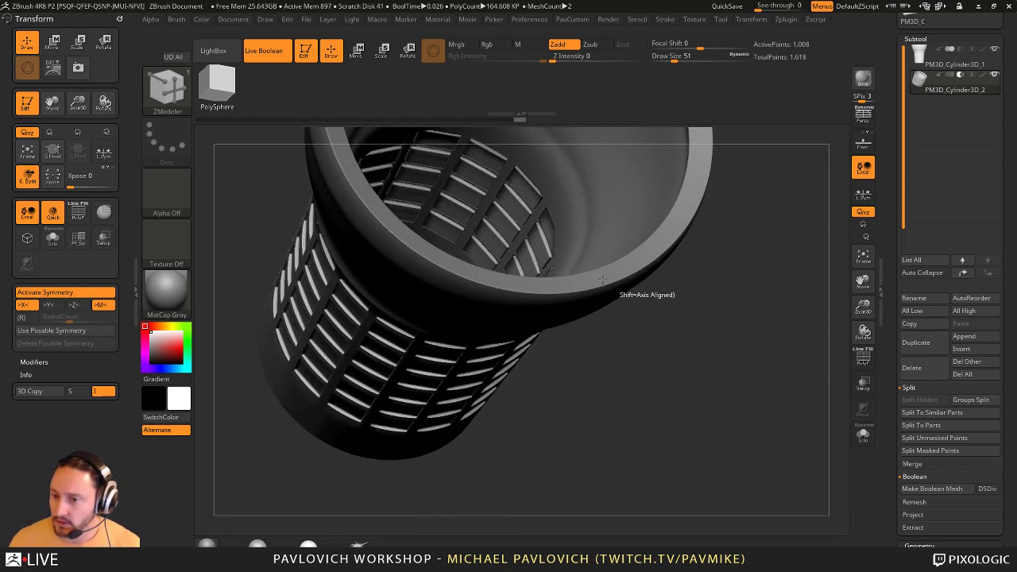
left_click_drag(731, 342, 684, 298)
- Compare the isolated panel blocks with the full Boolean result, checking the panel backs and the cylinder's inner wall
left_click(863, 435)
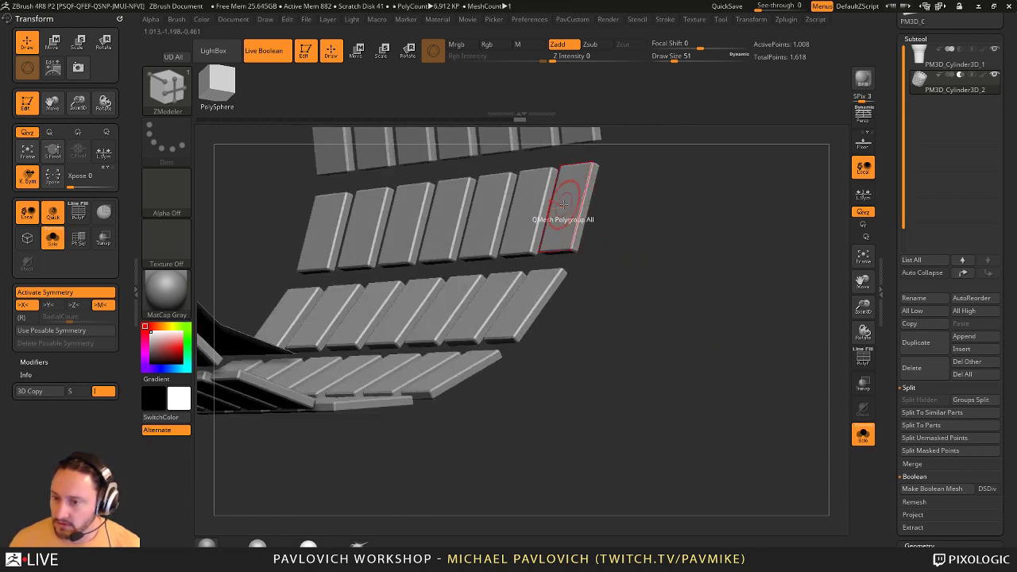
left_click_drag(733, 320, 717, 265)
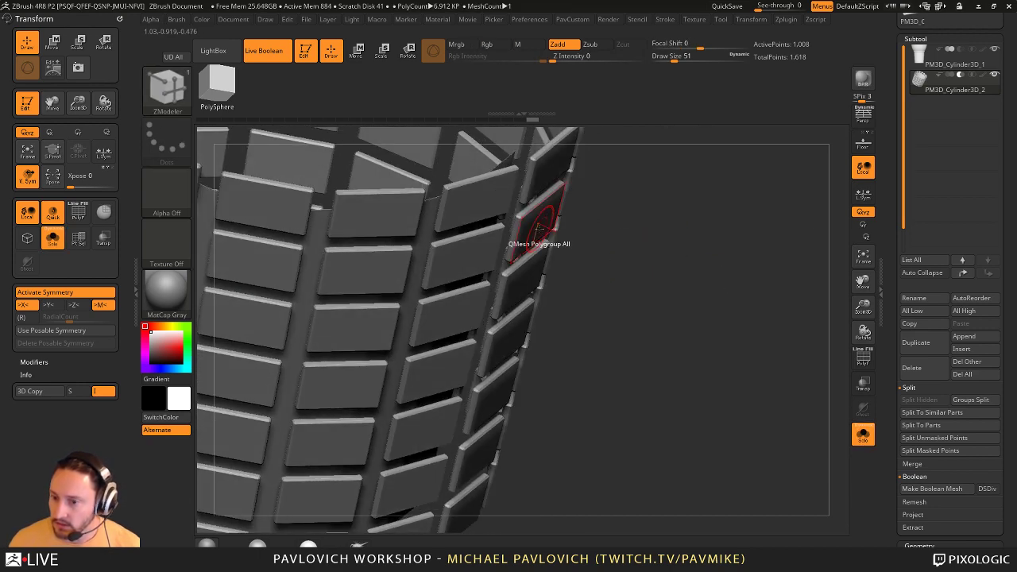
left_click(863, 434)
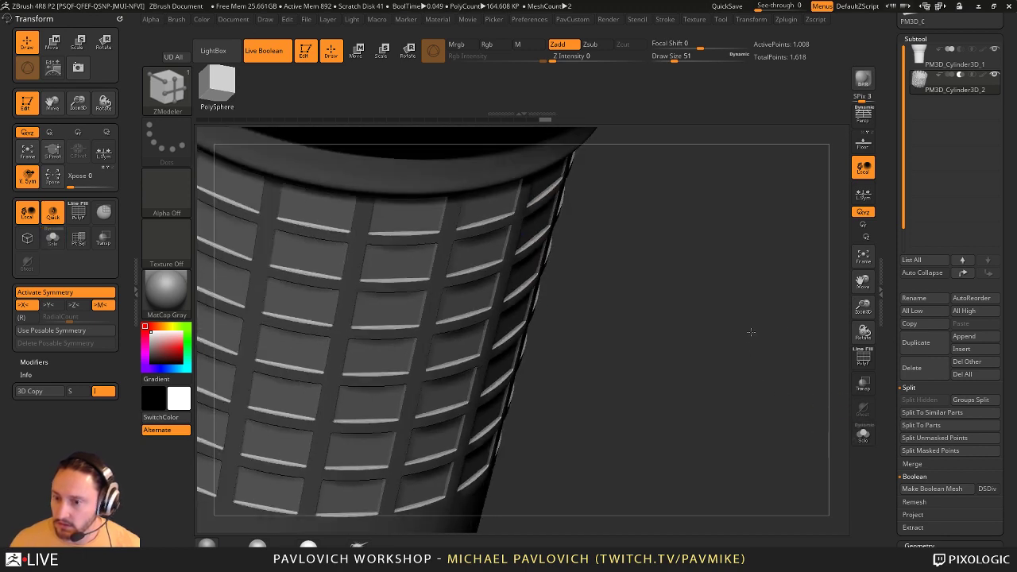
left_click_drag(751, 332, 758, 415)
left_click_drag(509, 276, 513, 277)
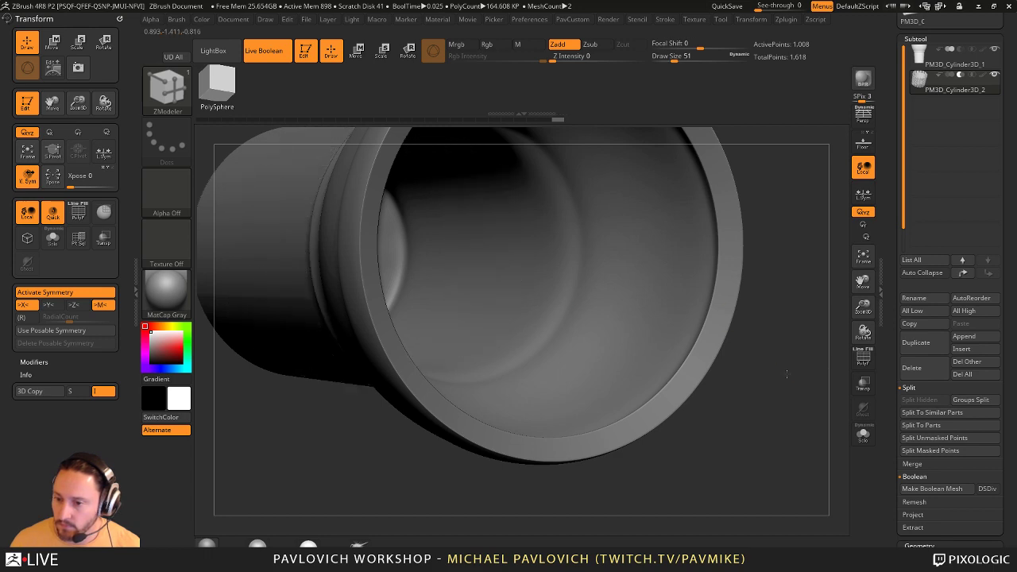
left_click_drag(787, 352, 775, 302)
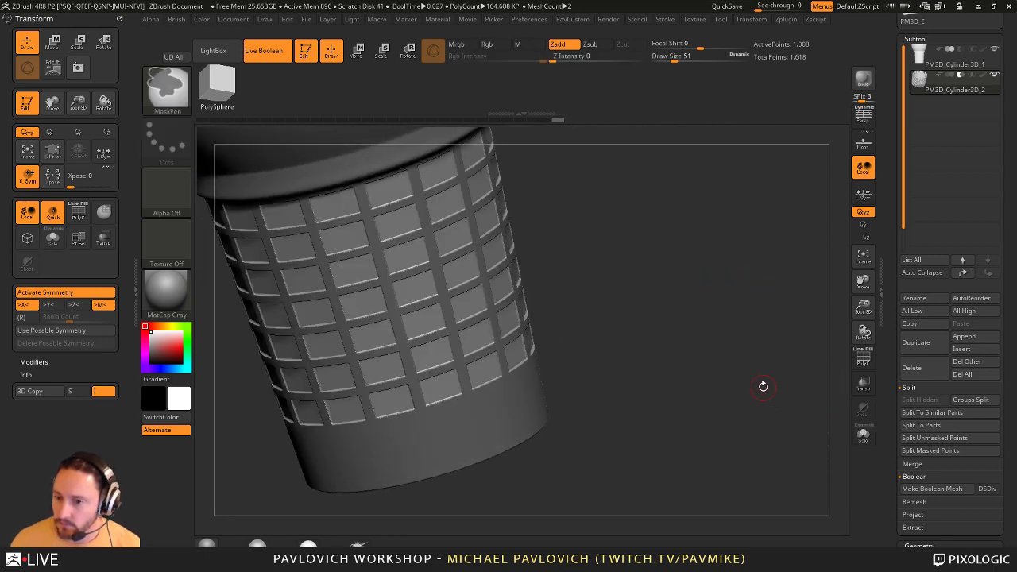
left_click_drag(763, 387, 782, 415)
left_click(863, 434)
left_click_drag(768, 374, 779, 406)
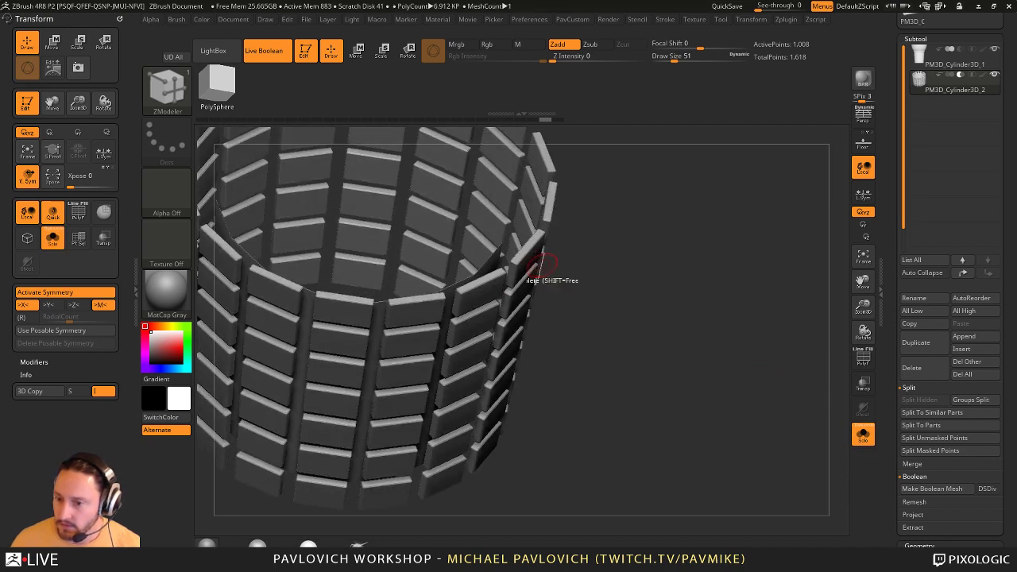
left_click_drag(527, 262, 561, 250)
left_click_drag(599, 221, 538, 268)
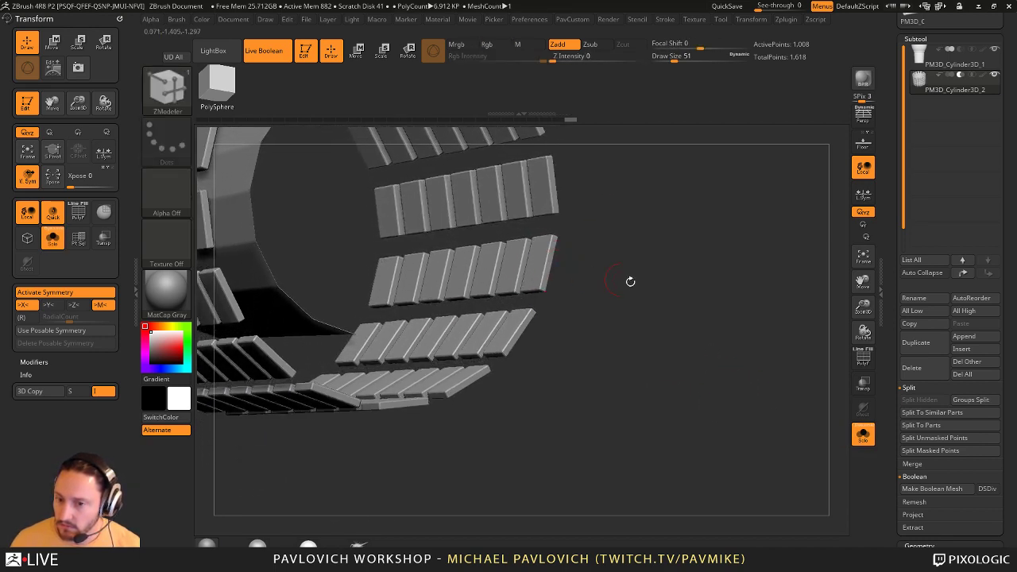
left_click_drag(631, 282, 793, 316)
- Select part of the leftover inner wall inside the panel ring, and delete that whole inner wall
key("shift+f")
key("shift+f")
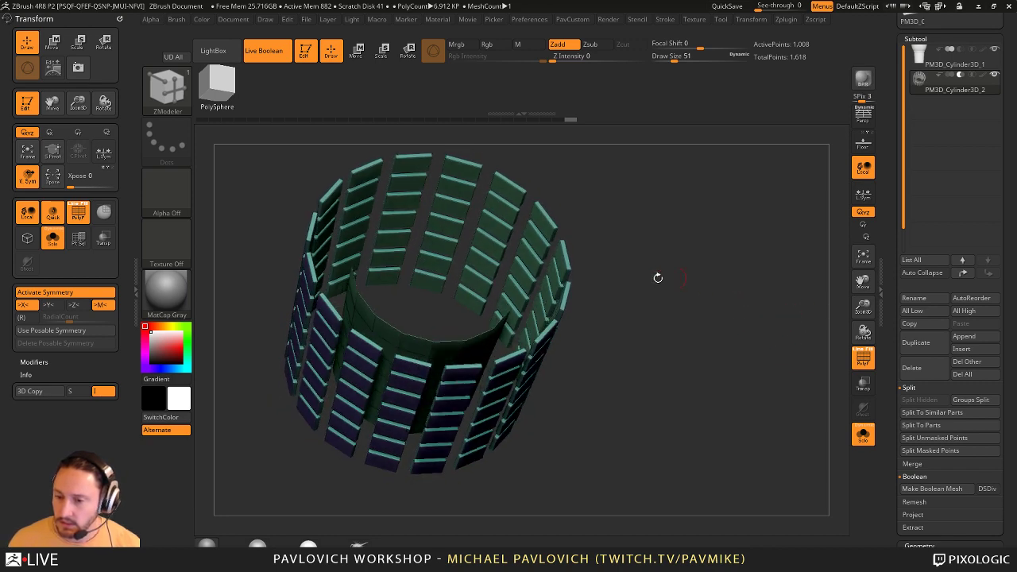
left_click_drag(656, 279, 683, 252)
key("ctrl+shift")
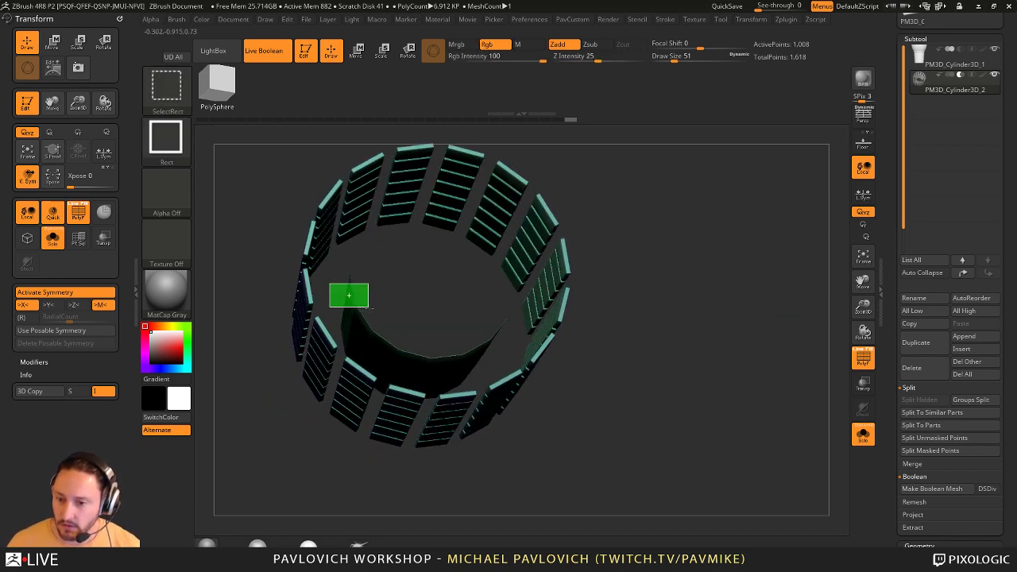
left_click_drag(376, 322, 377, 322, "ctrl+shift")
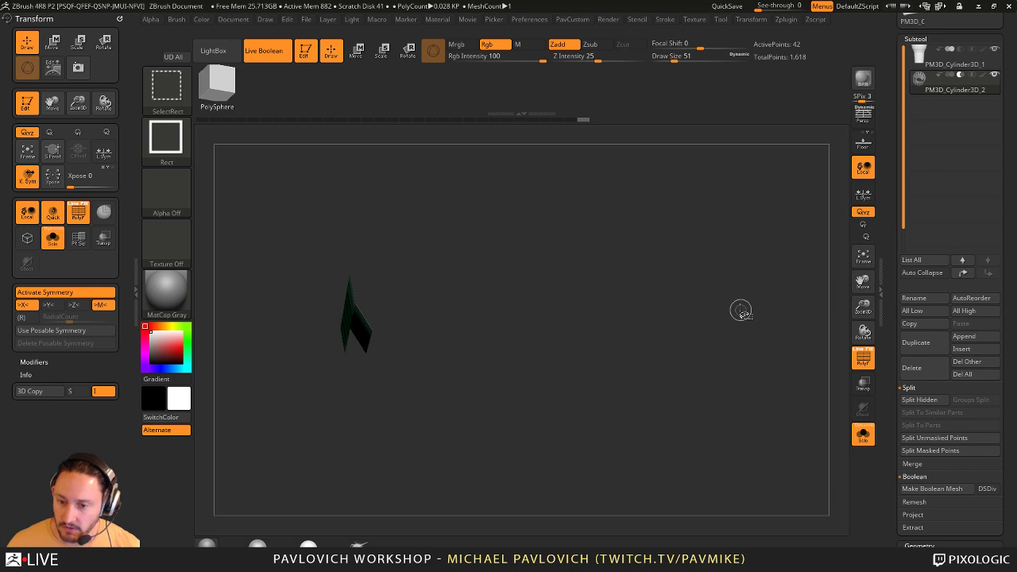
left_click(775, 330, "ctrl+shift")
key("space")
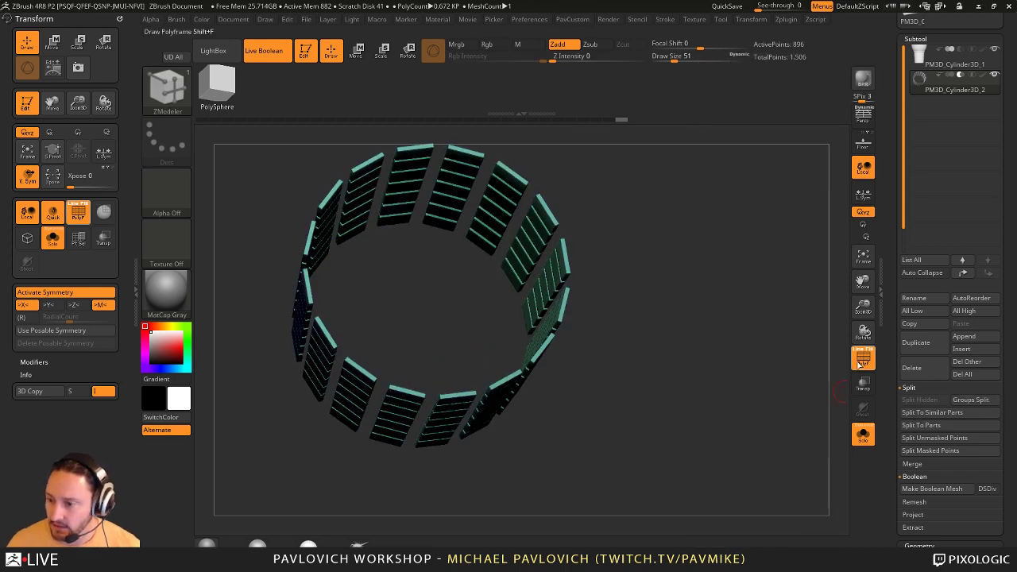
- Check the panels against the full cylinder, and isolate the panel subtool again with its inner faces in view
left_click(863, 435)
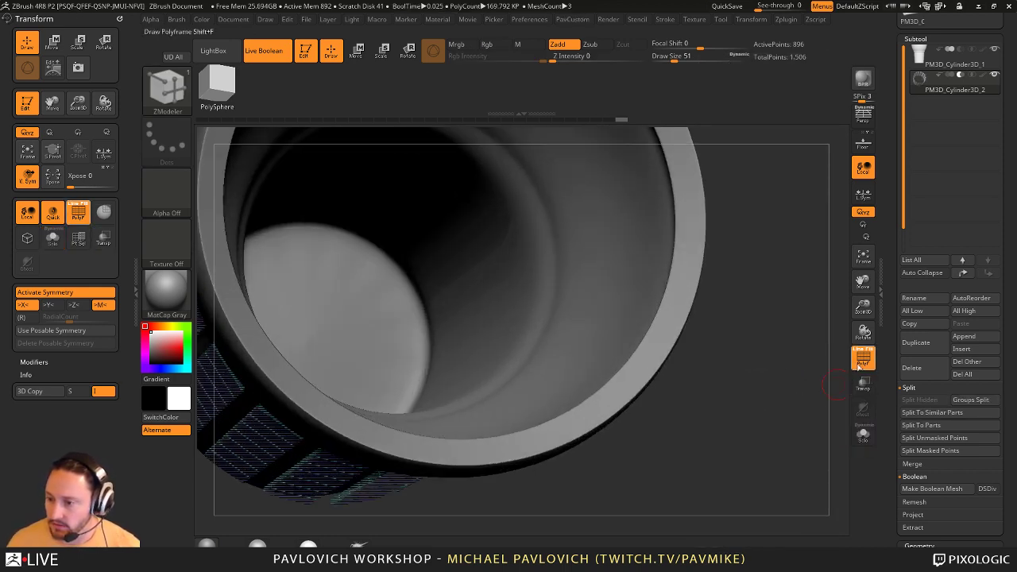
left_click_drag(812, 421, 827, 367)
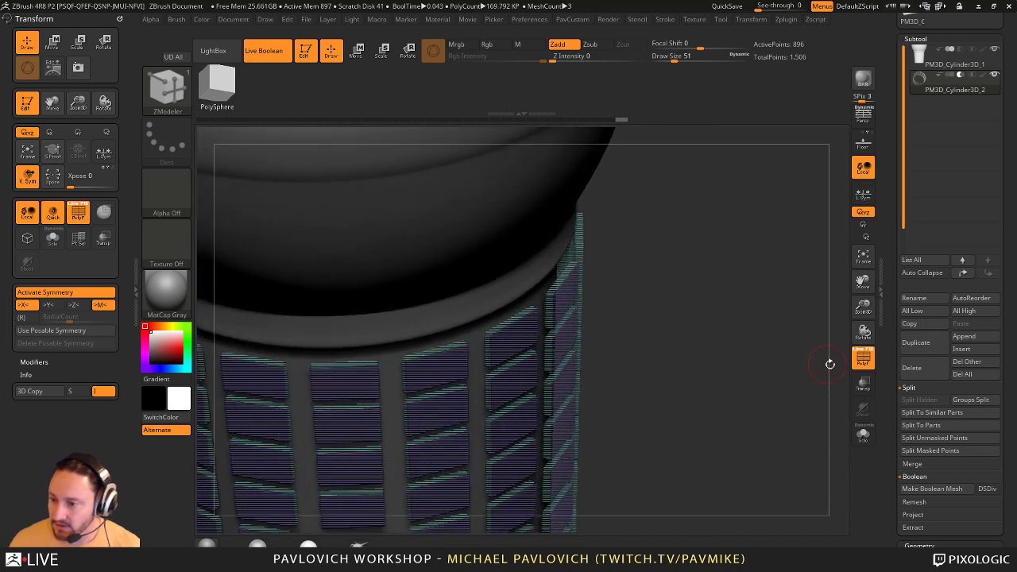
left_click_drag(819, 424, 743, 425)
left_click(863, 434)
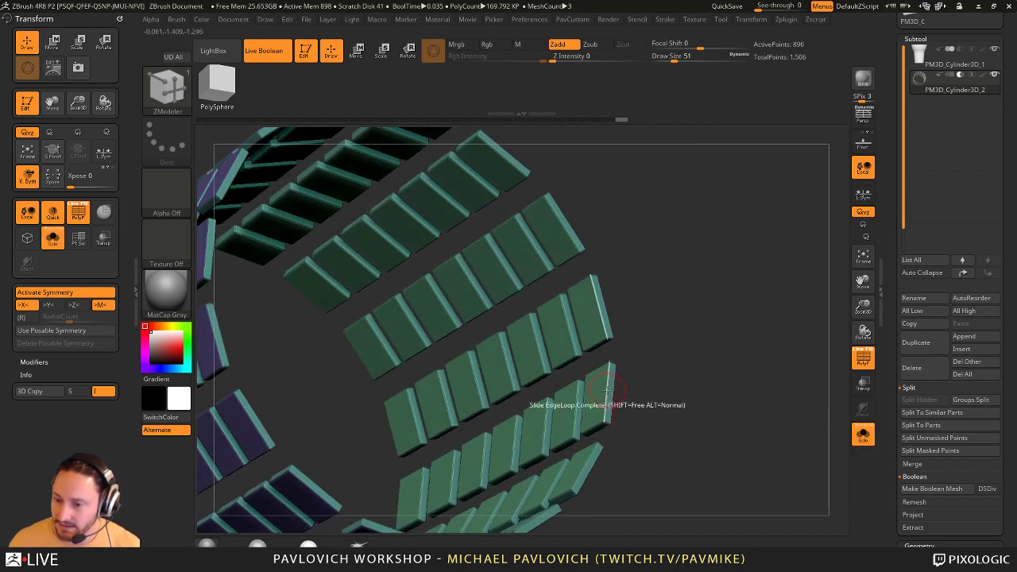
- Show the panel blocks inside a see-through, ghosted cylinder, and pull all their inner faces farther inward with QMesh Polygroup All
left_click_drag(606, 390, 659, 414)
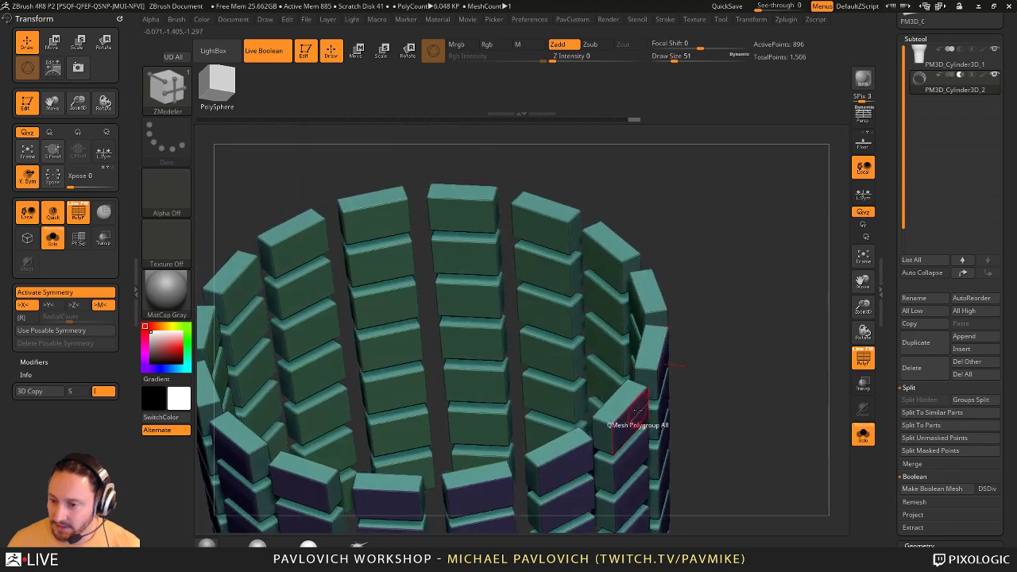
left_click(863, 434)
left_click_drag(803, 379, 787, 414)
left_click(863, 384)
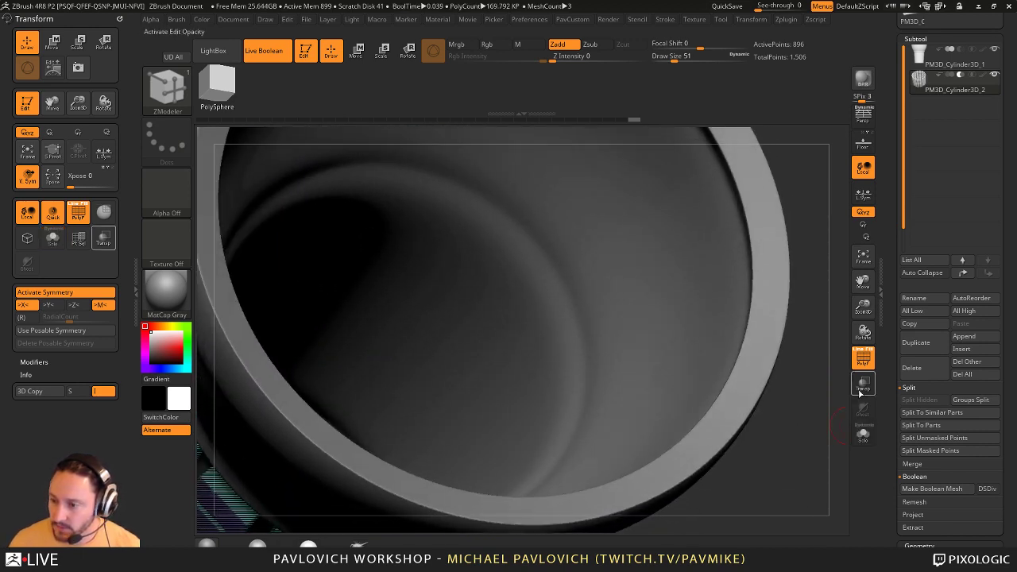
left_click_drag(803, 374, 734, 311)
left_click(866, 410)
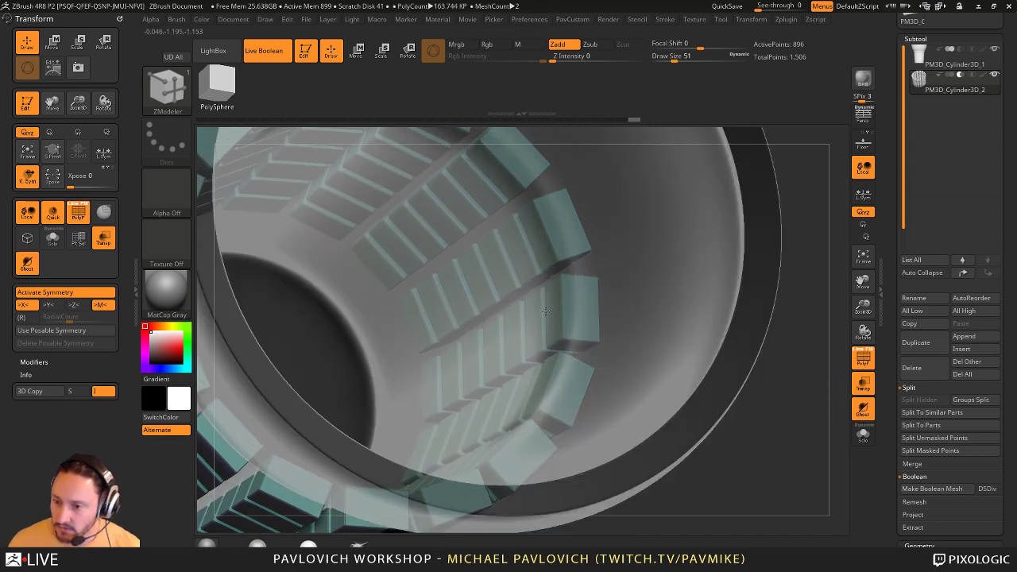
left_click_drag(526, 310, 515, 307)
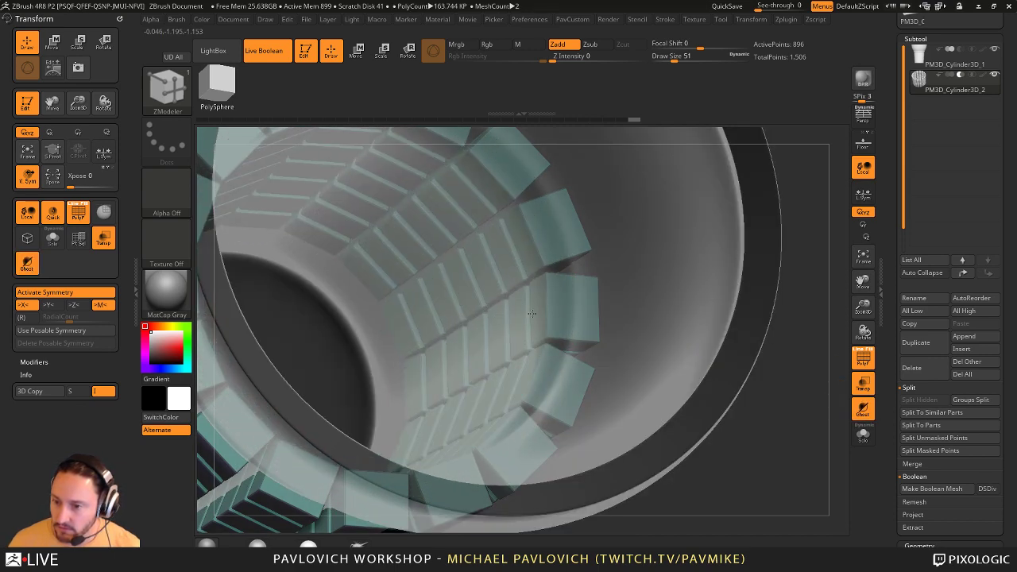
- Examine the thickened panel blocks against the cylinder's inner wall, with and without transparency, and hide the wireframe
left_click_drag(793, 411, 786, 330)
left_click(863, 384)
left_click_drag(801, 380, 832, 432)
key("shift+f")
left_click(863, 384)
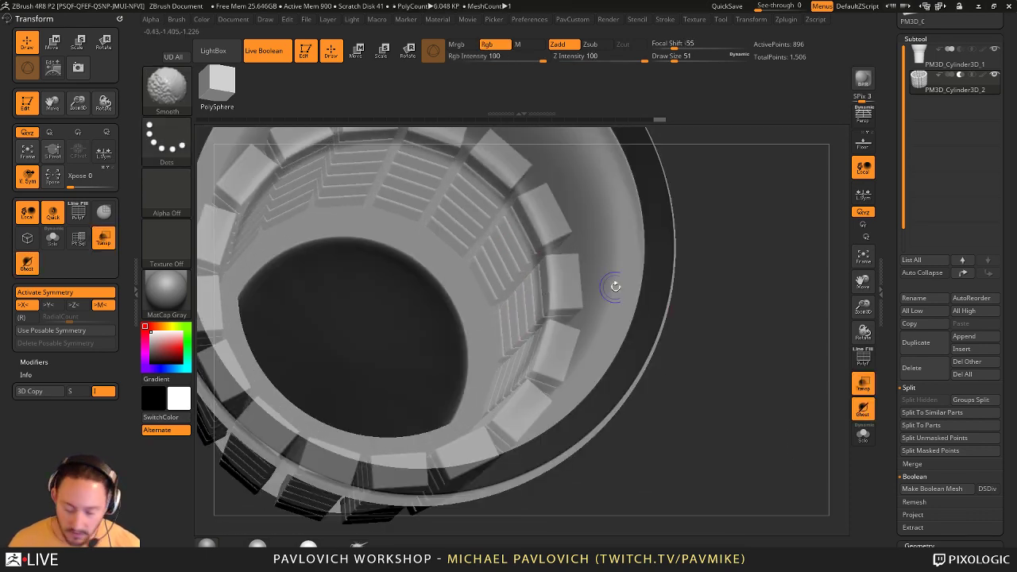
left_click_drag(791, 349, 795, 433)
key("shift+t")
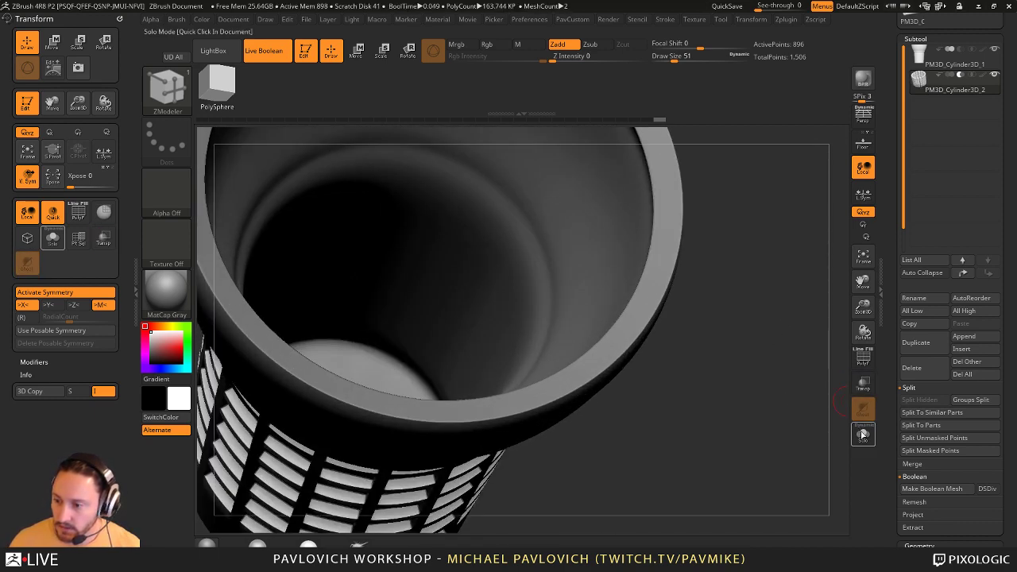
- Compare the isolated panel blocks with the full Boolean result, viewing the whole flared cylinder and its recessed grip
left_click(863, 436)
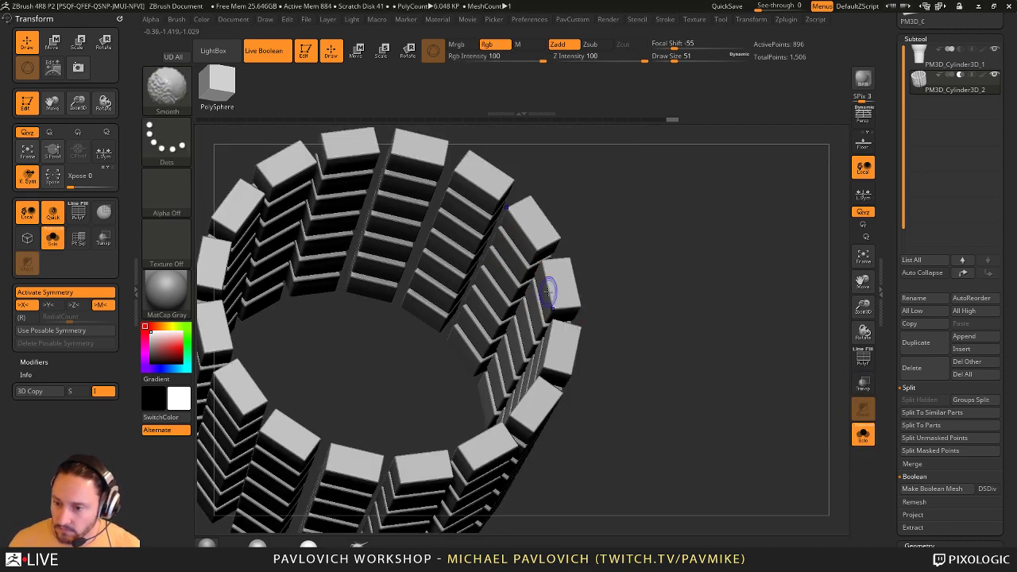
left_click_drag(775, 334, 790, 352)
key("shift+s")
left_click_drag(793, 401, 795, 318)
scroll(922, 269, "up", 3)
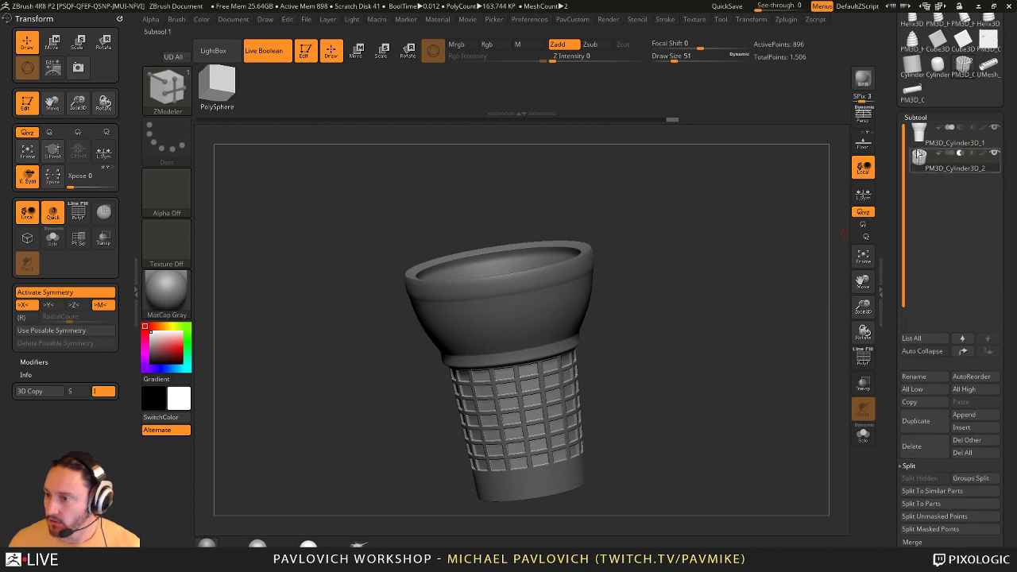
scroll(894, 216, "down", 4)
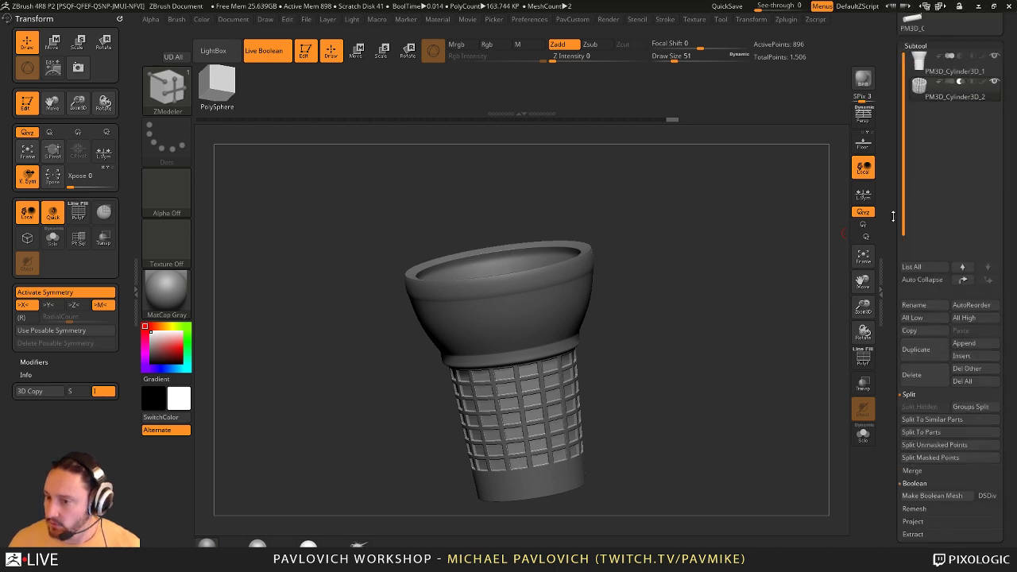
left_click_drag(695, 297, 706, 294)
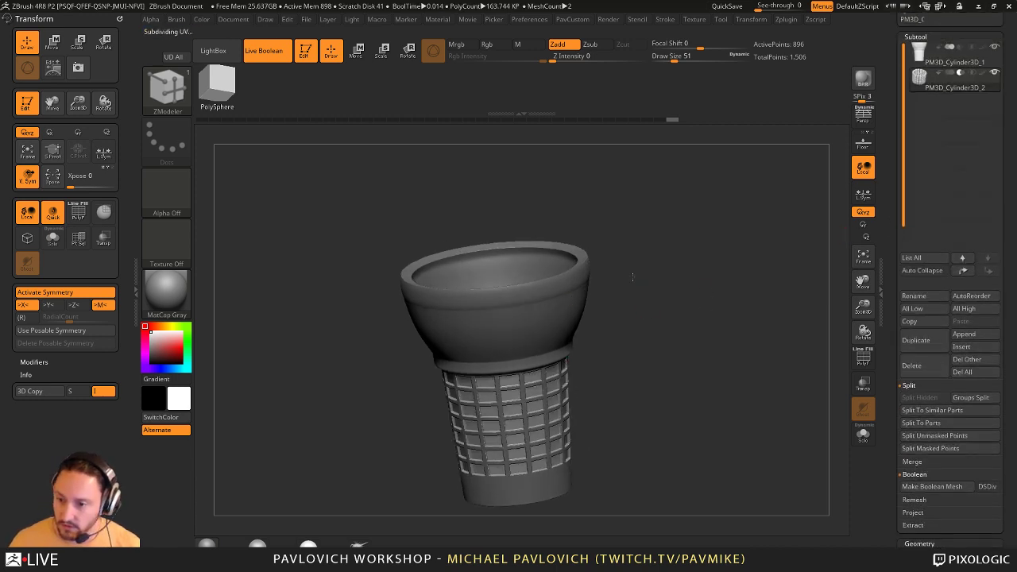
- Select the flared cylinder subtool and compare its shape with dynamic subdivision off and on
left_click(573, 279, "alt")
key("shift+d")
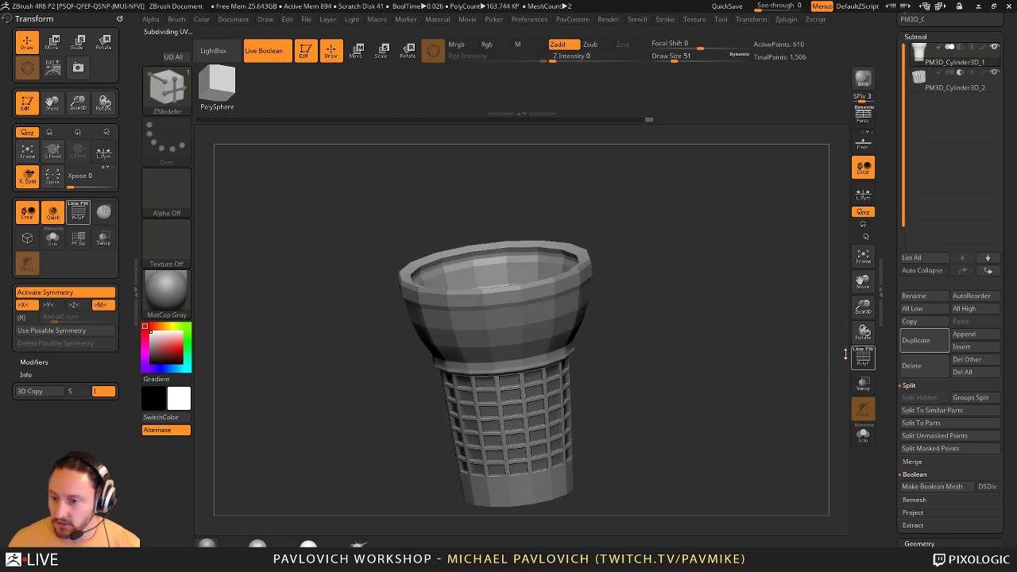
left_click_drag(783, 334, 747, 274)
left_click_drag(664, 322, 692, 361)
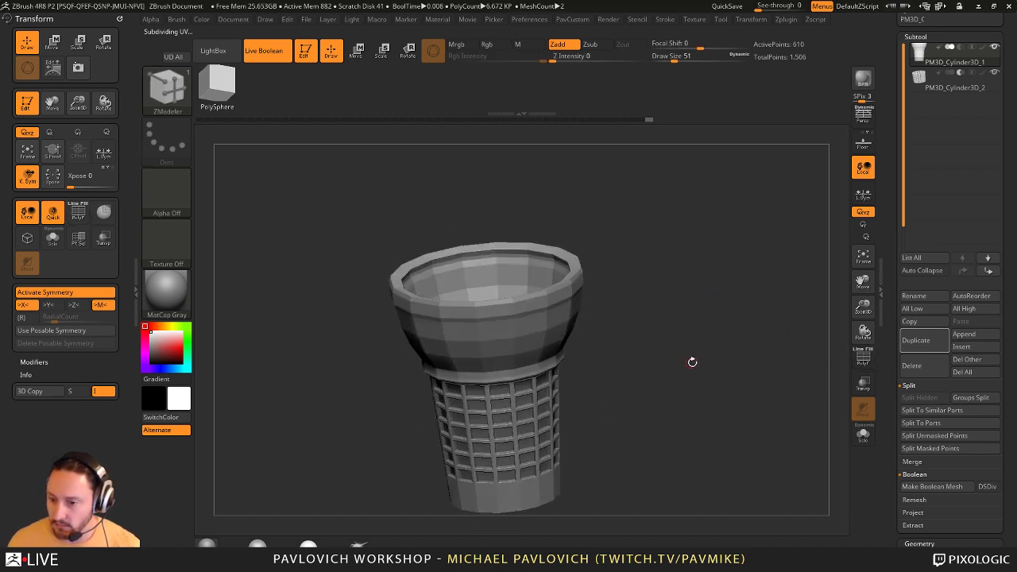
left_click_drag(718, 286, 721, 318)
key("d")
- Make a Boolean mesh with DSDiv enabled, and switch to the resulting UMesh_PM3D_Cylinder3D_1 tool
left_click_drag(895, 354, 891, 249)
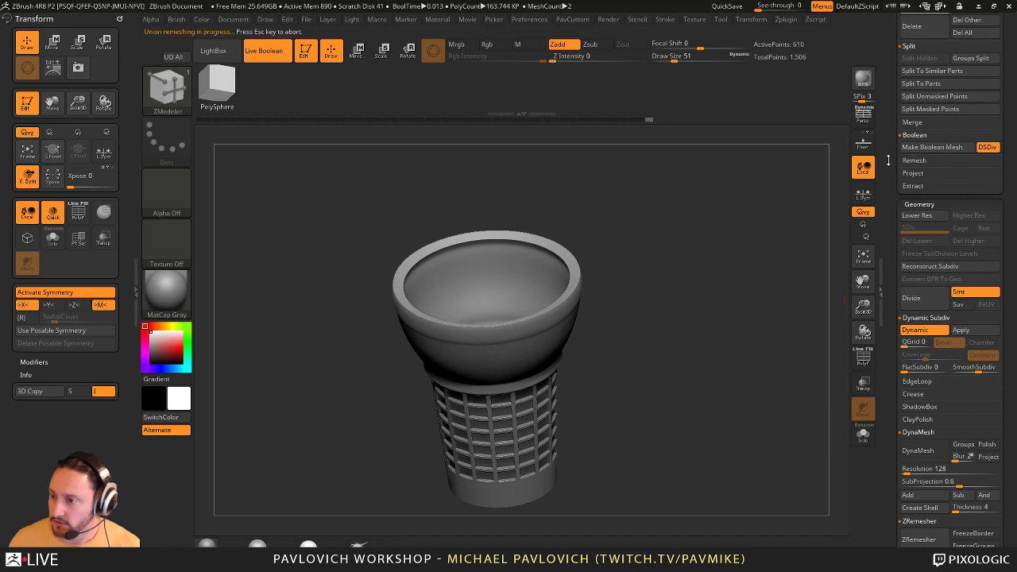
scroll(875, 283, "up", 5)
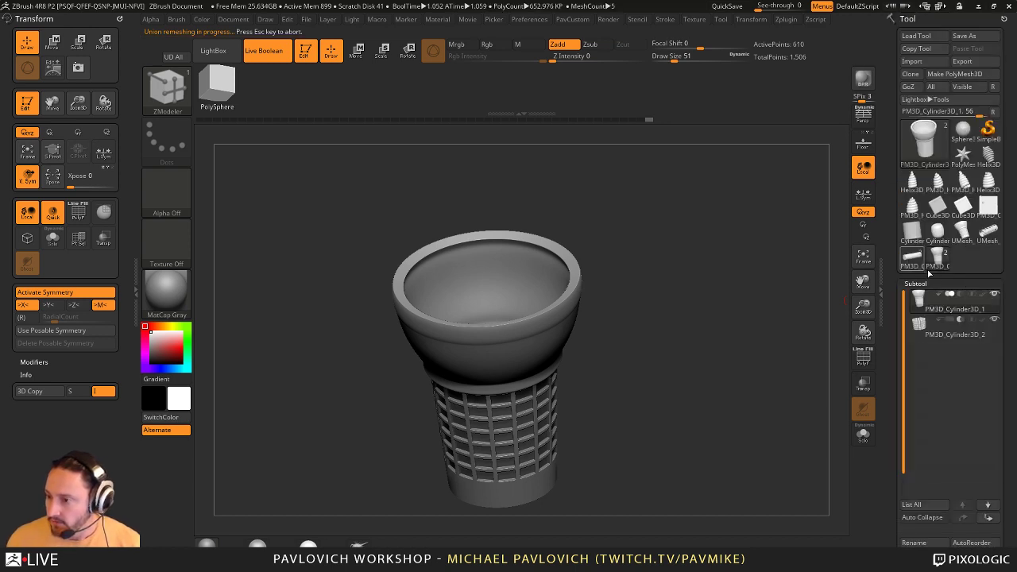
left_click(964, 238)
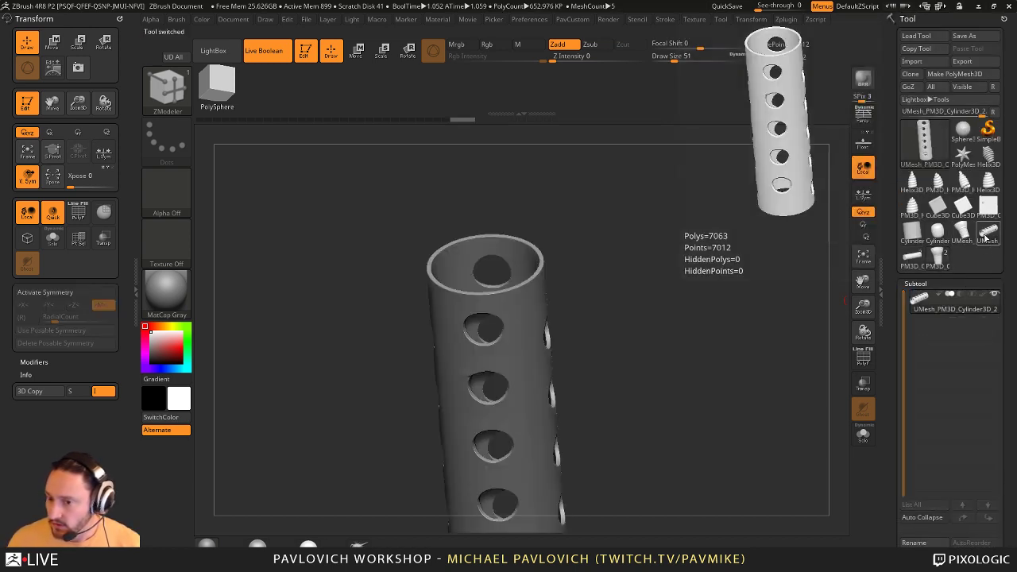
left_click_drag(579, 400, 471, 340, "alt")
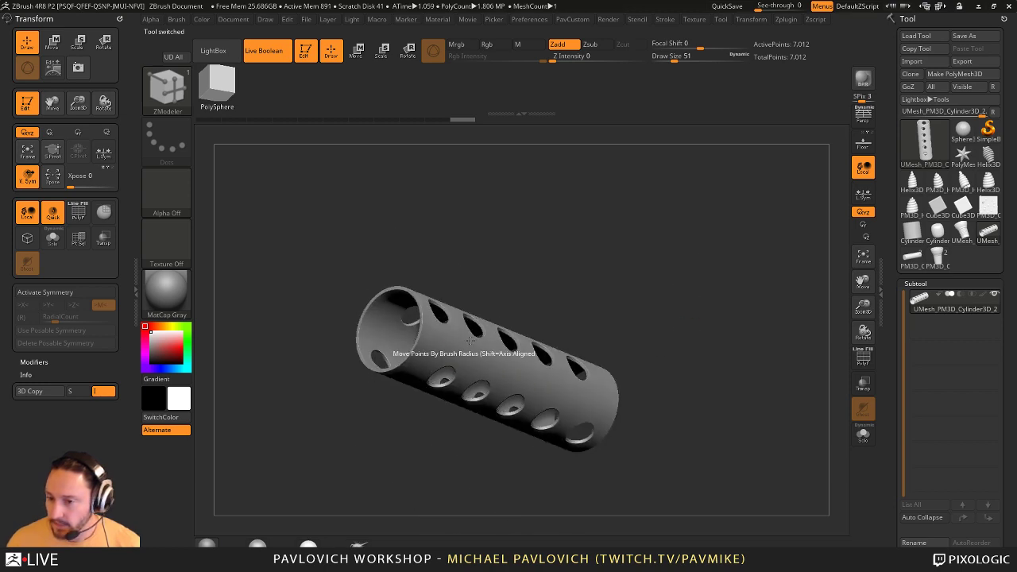
left_click(963, 239)
left_click_drag(700, 304, 746, 252)
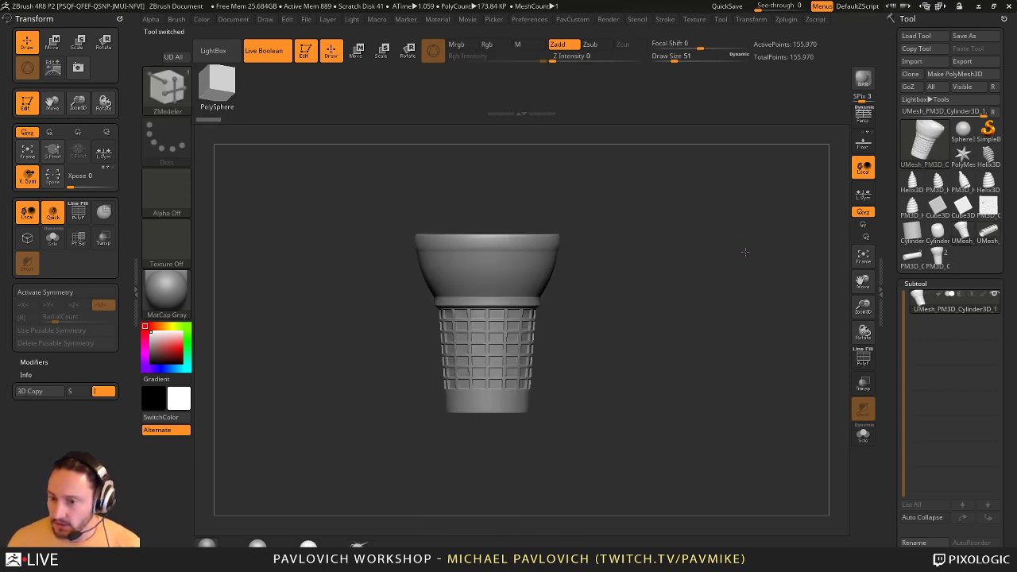
- Frame the Boolean mesh, check its wireframe, and choose the Standard brush
key("f")
left_click(865, 359)
mouse_move(767, 334)
left_mouse_down()
mouse_move(775, 439)
mouse_move(700, 355)
mouse_move(808, 355)
mouse_move(735, 333)
mouse_move(760, 342)
left_mouse_up()
key("shift+f")
key("b")
key("s")
key("t")
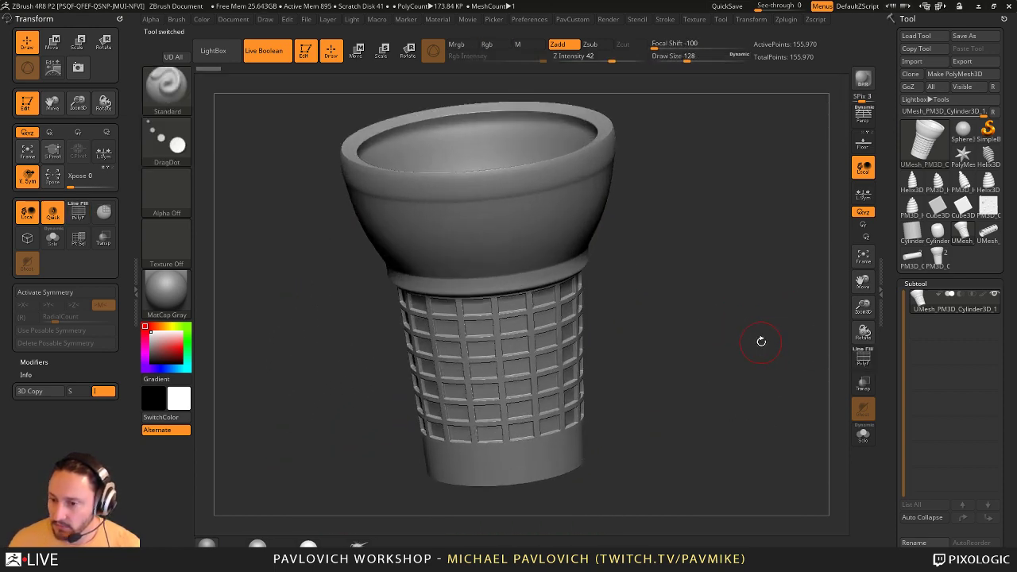
- DynaMesh the Boolean cone at resolution 288 with Blur 0
key("grave")
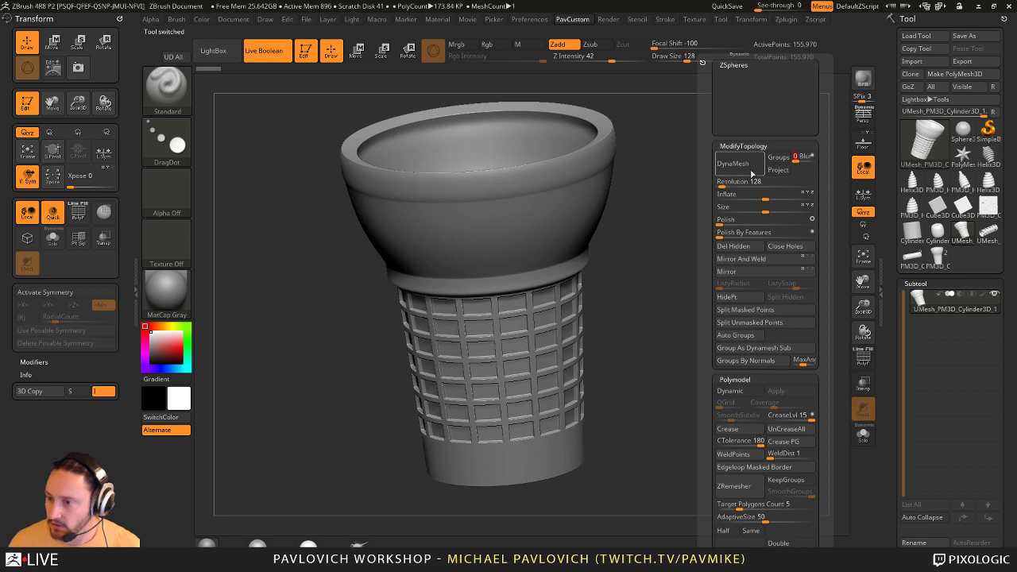
key("space")
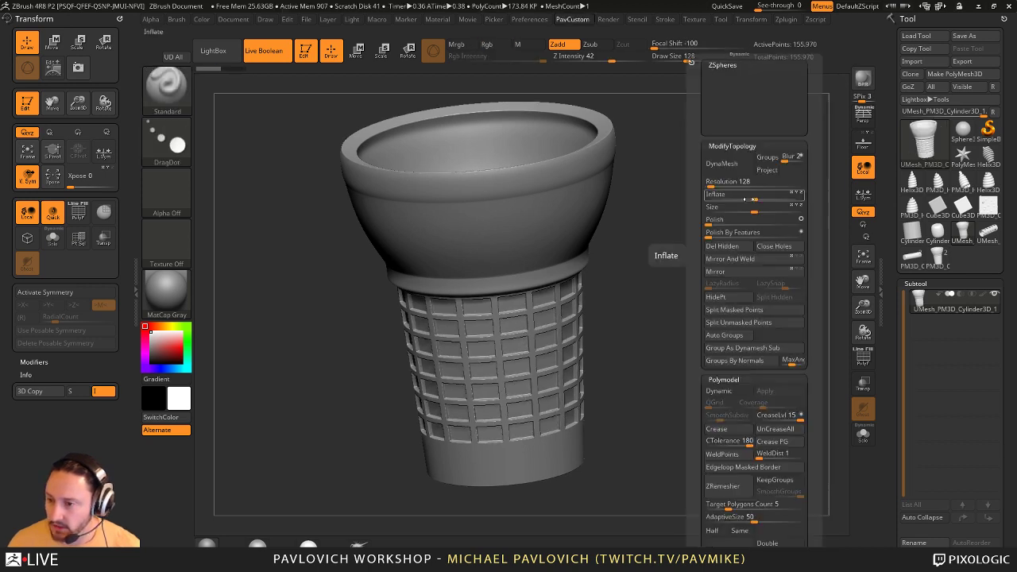
left_click_drag(711, 186, 714, 186)
left_click_drag(786, 161, 775, 162)
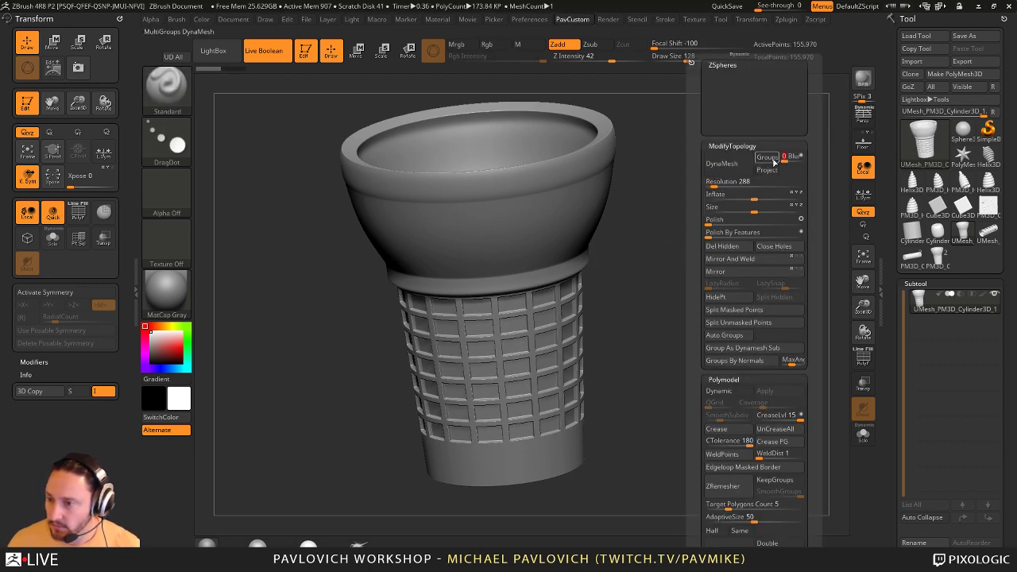
left_click(734, 167)
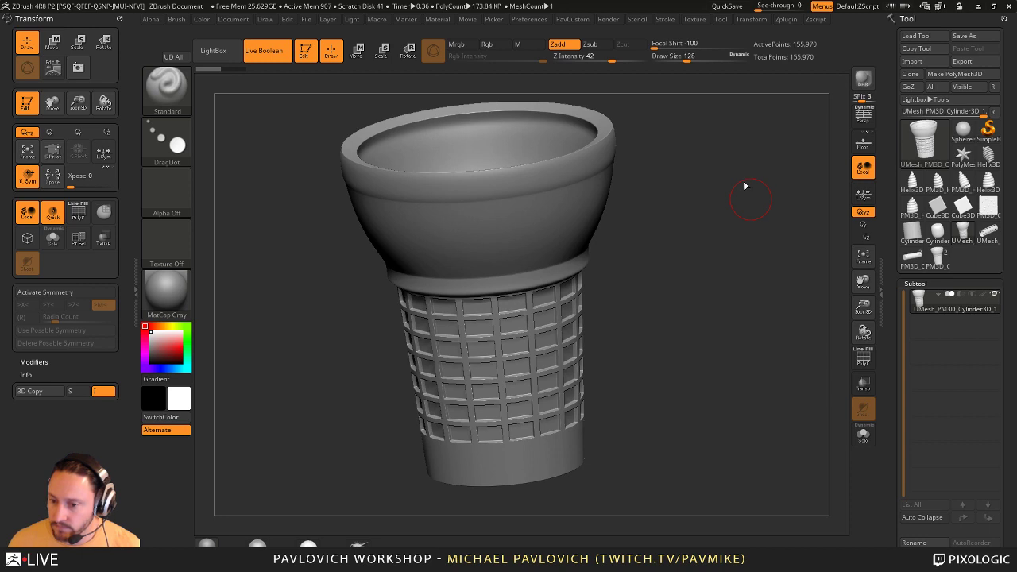
- Soften the DynaMeshed cone's edges with two light applications of Polish
key("space")
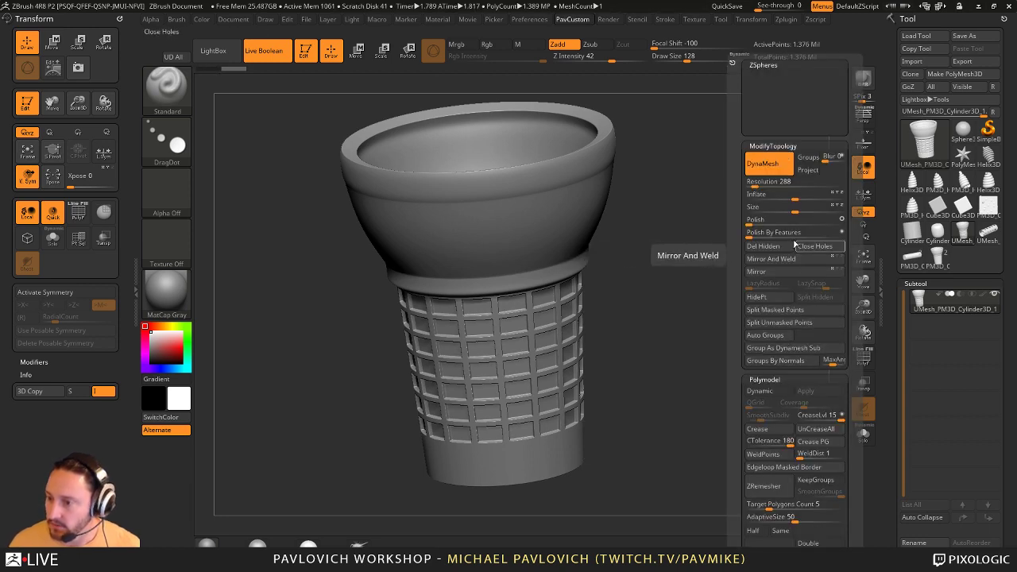
left_click_drag(749, 222, 758, 224)
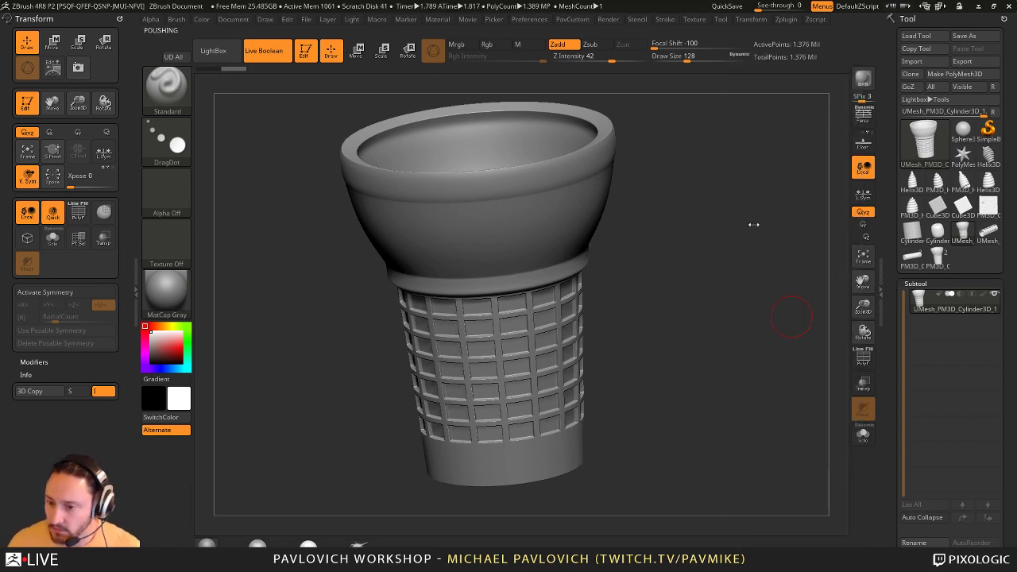
key("space")
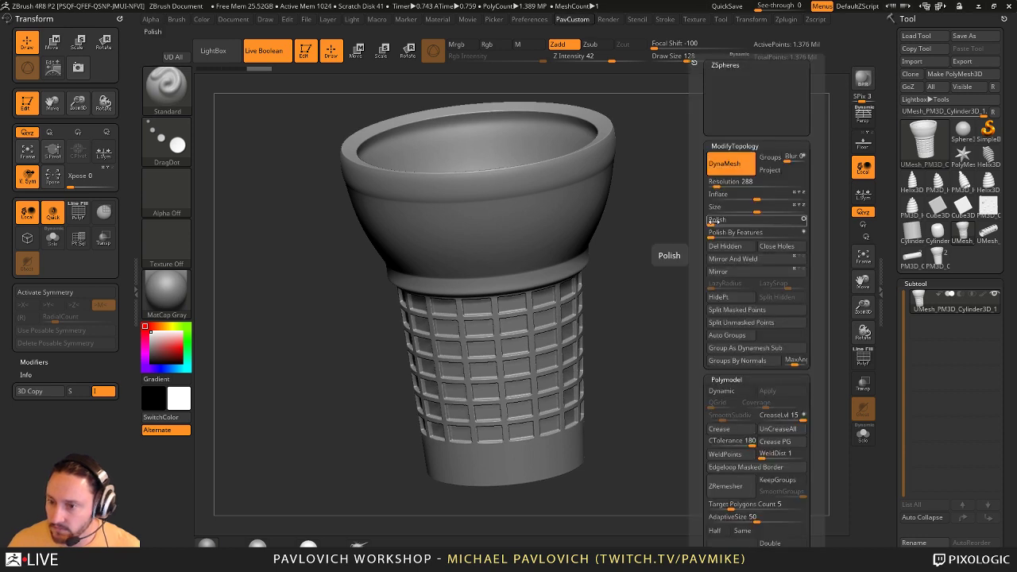
left_click_drag(711, 222, 712, 280)
- Append the PM3D_Helix3D_3 swirl mesh to the cone as a new subtool
scroll(910, 290, "down", 3)
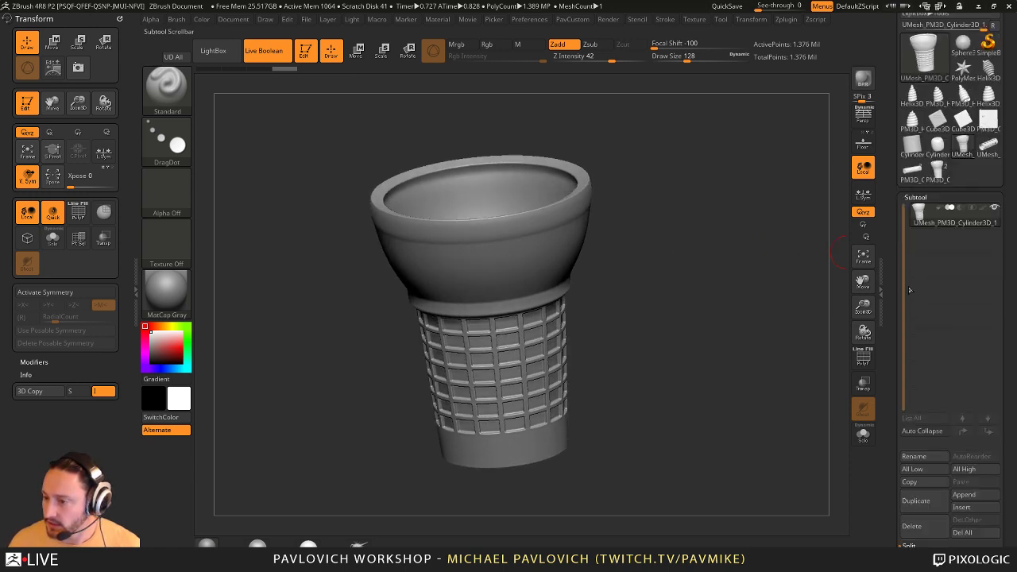
left_click(965, 495)
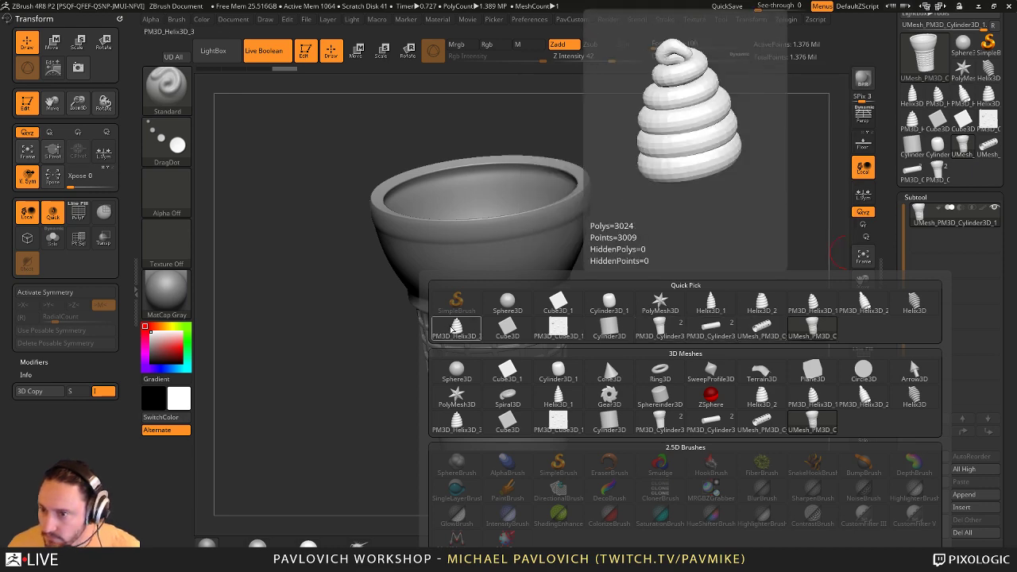
left_click(456, 329)
left_click_drag(707, 246, 688, 179, "alt")
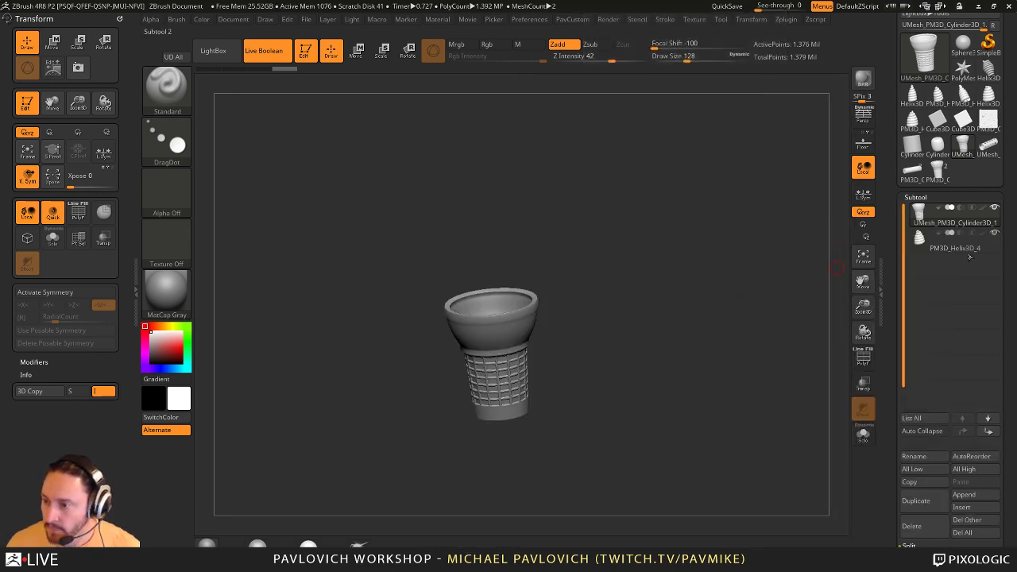
- Select the helix subtool, reset its gizmo's orientation and position, then raise and enlarge the swirl to fill the cone's opening
left_click(950, 245)
left_click_drag(659, 324, 755, 375, "shift")
left_click(861, 391)
key("w")
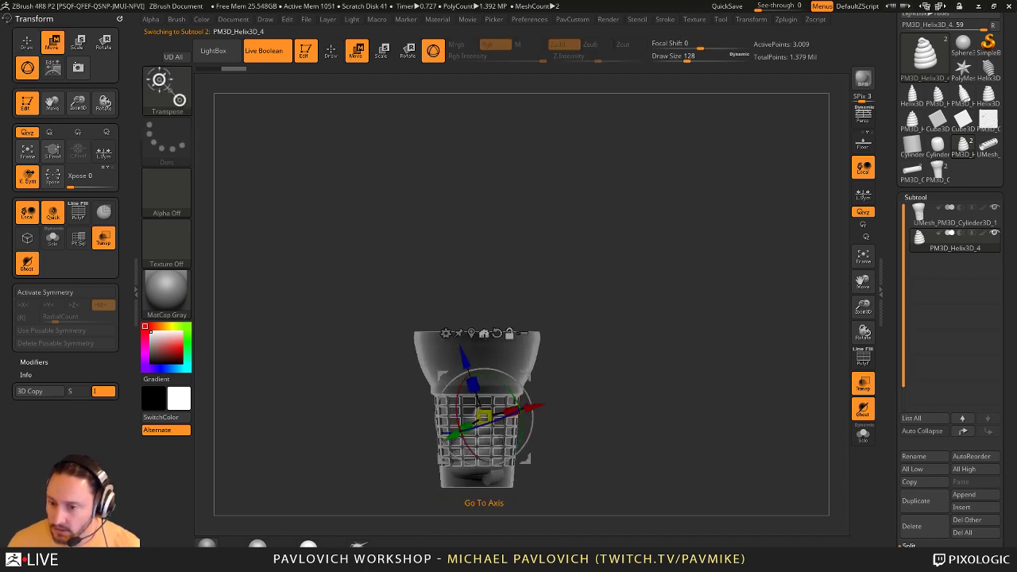
left_click(497, 333)
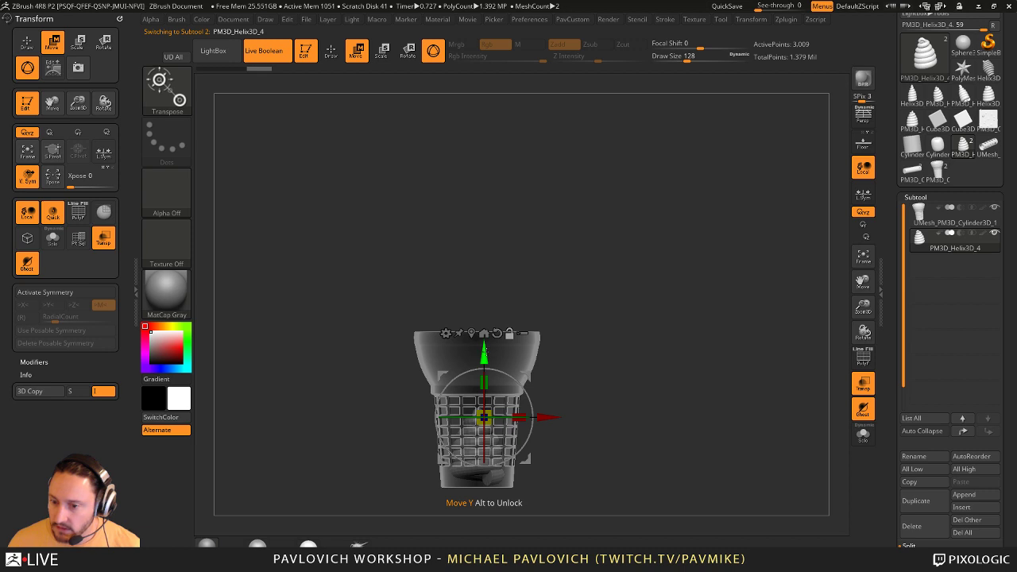
left_click(484, 333)
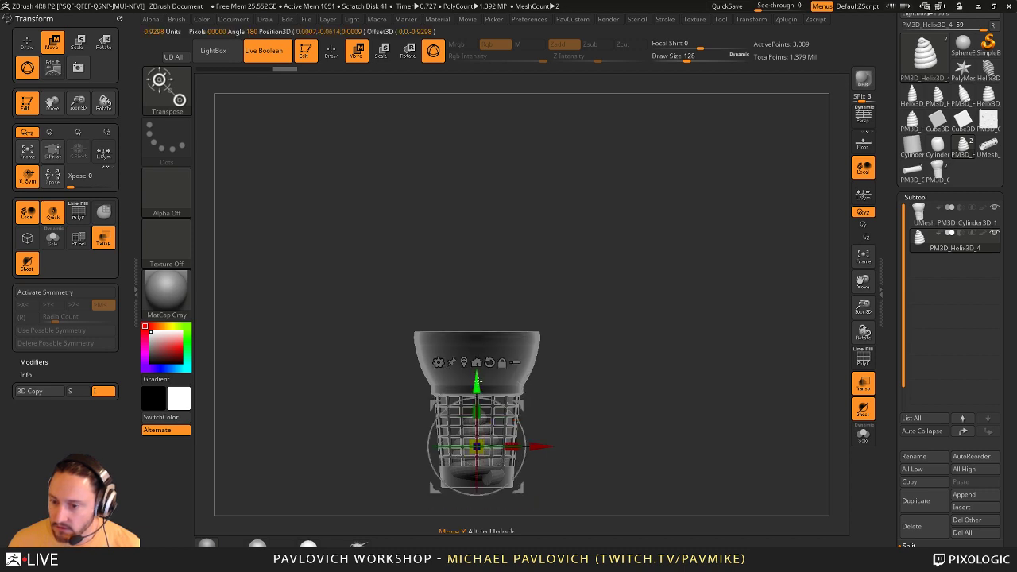
left_click_drag(481, 414, 481, 287)
left_click_drag(480, 348, 509, 340)
- Check the swirl's seating in the cone, show its wireframe without transparency, and choose the Move brush
key("q")
mouse_move(692, 358)
left_mouse_down()
mouse_move(719, 383)
mouse_move(756, 314)
left_mouse_up()
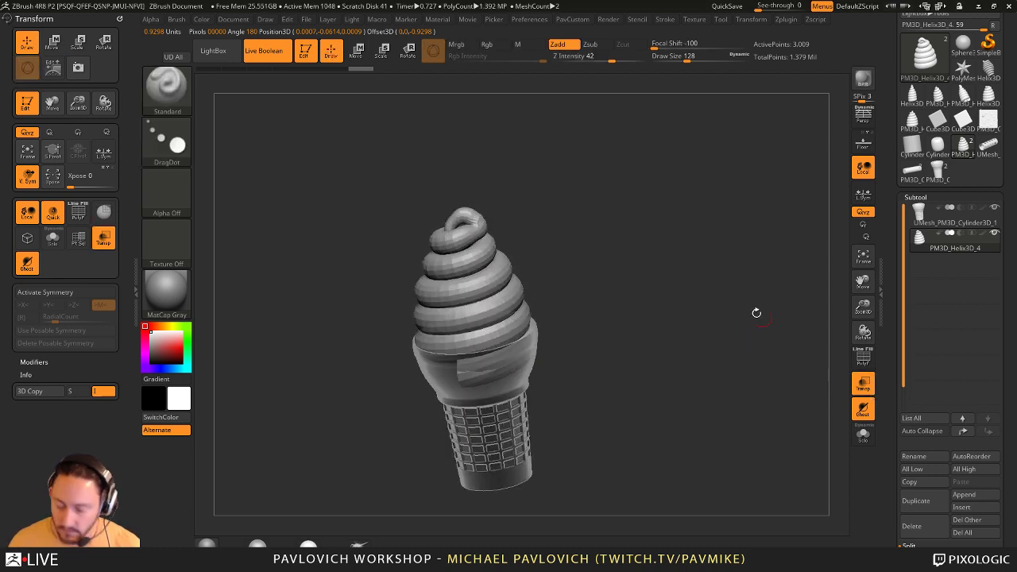
left_click(860, 363)
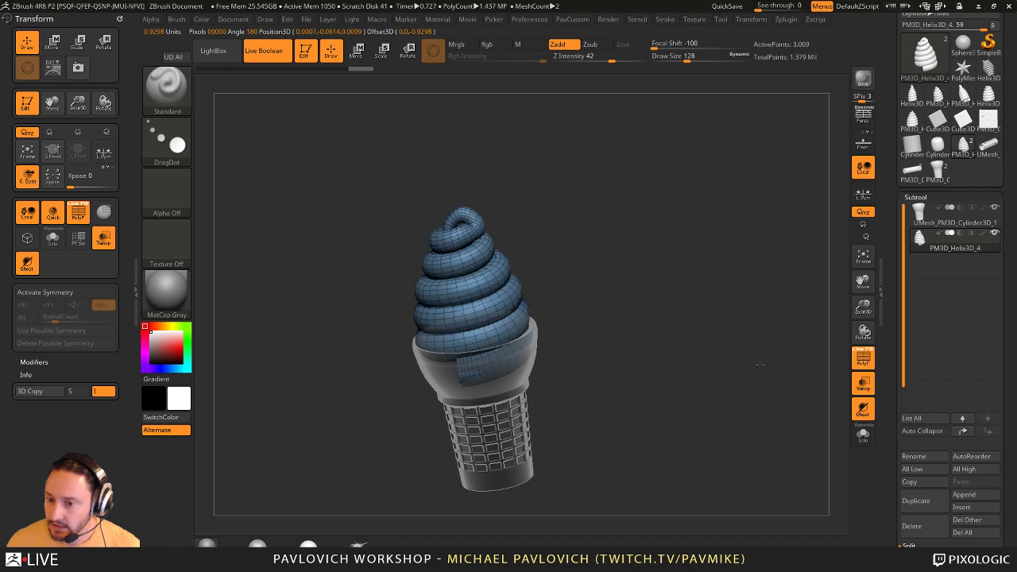
left_click(864, 385)
left_click_drag(663, 291, 474, 368)
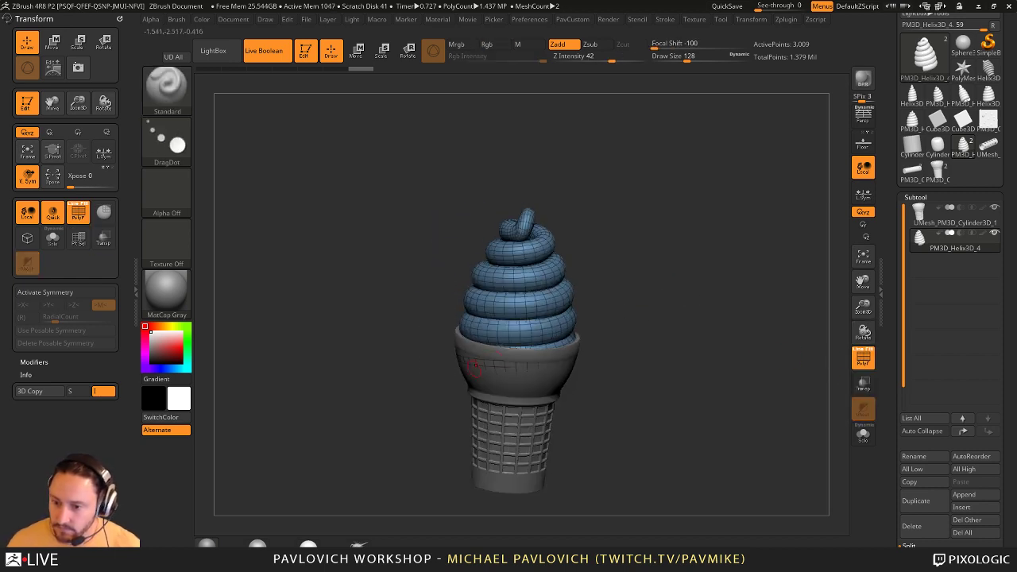
key("b")
key("m")
key("v")
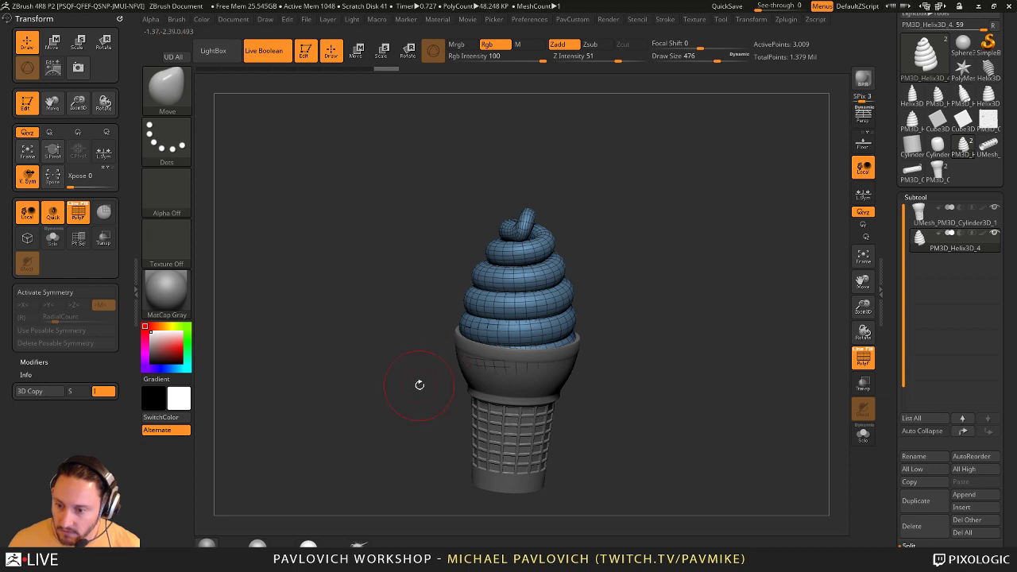
- Choose the Standard brush and adjust its draw size over the ice cream model
left_click_drag(420, 386, 566, 363)
key("]")
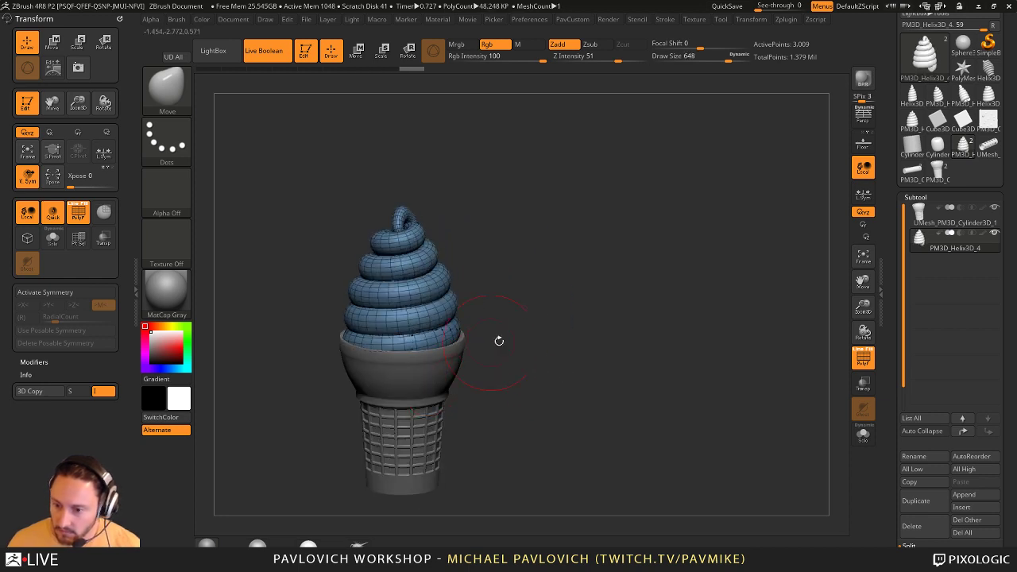
key("b")
key("s")
key("t")
key("s")
mouse_move(499, 341)
left_mouse_down()
mouse_move(554, 337)
mouse_move(541, 336)
left_mouse_up()
left_click_drag(573, 335, 691, 348)
- Hide the polygon wireframe and set the Standard brush's draw size to 379
left_click(864, 358)
mouse_move(763, 343)
left_mouse_down()
mouse_move(690, 341)
mouse_move(666, 352)
mouse_move(682, 352)
left_mouse_up()
key("s")
key("s")
mouse_move(685, 352)
left_mouse_down()
mouse_move(674, 348)
mouse_move(710, 338)
mouse_move(761, 266)
left_mouse_up()
key("s")
left_click_drag(537, 368, 562, 361)
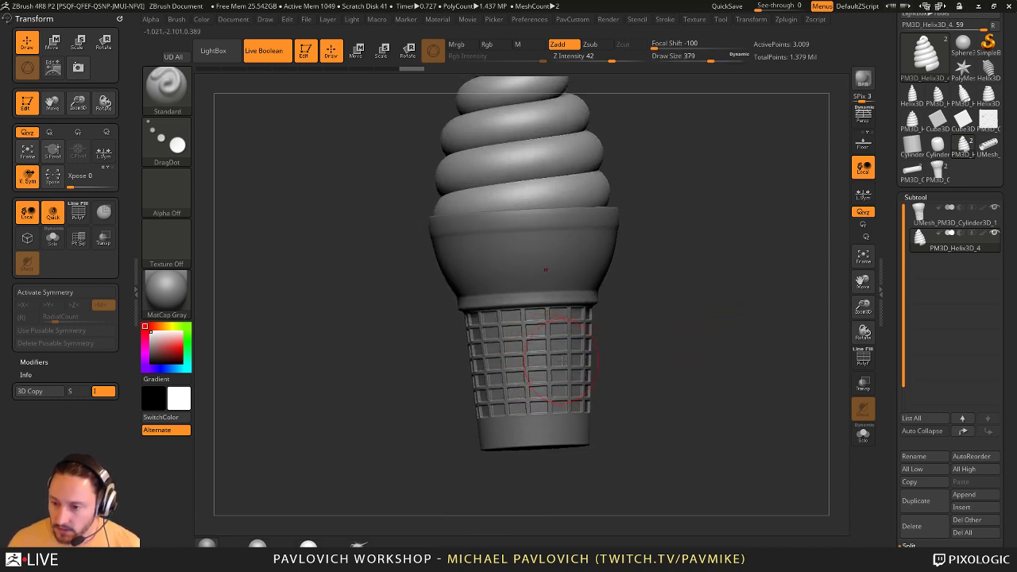
- Select the cone subtool and activate radial symmetry about the Y axis with a RadialCount of 16
mouse_move(645, 329)
left_mouse_down("alt")
mouse_move(655, 372)
mouse_move(286, 230)
left_mouse_up("alt")
left_click(120, 20)
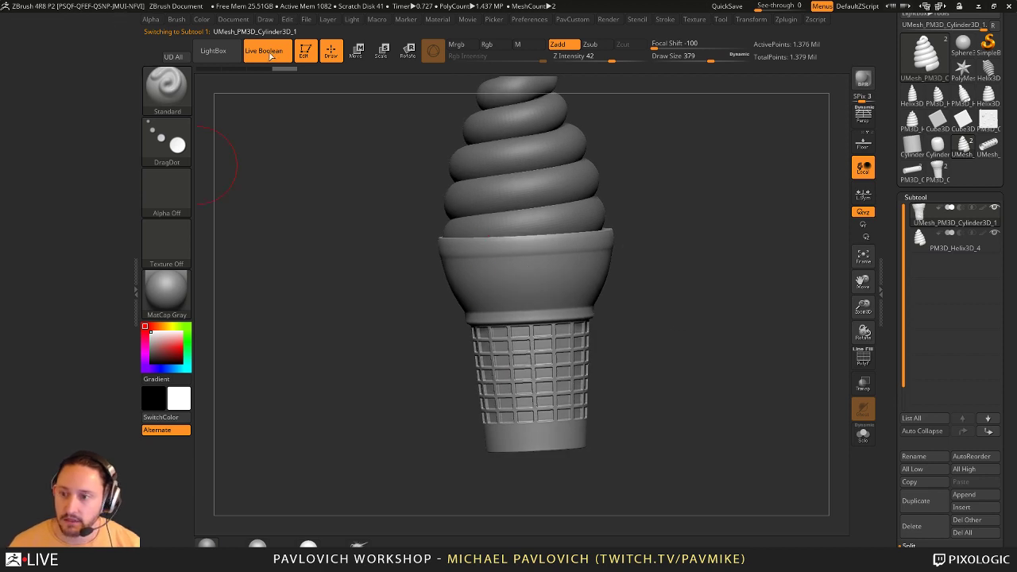
left_click(757, 23)
left_click_drag(741, 32, 13, 146)
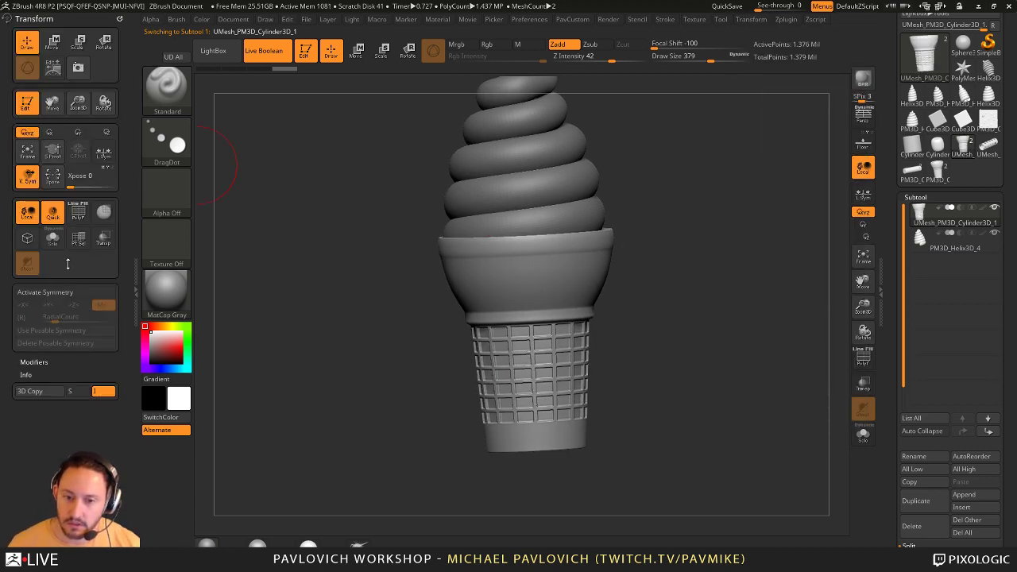
left_click(59, 294)
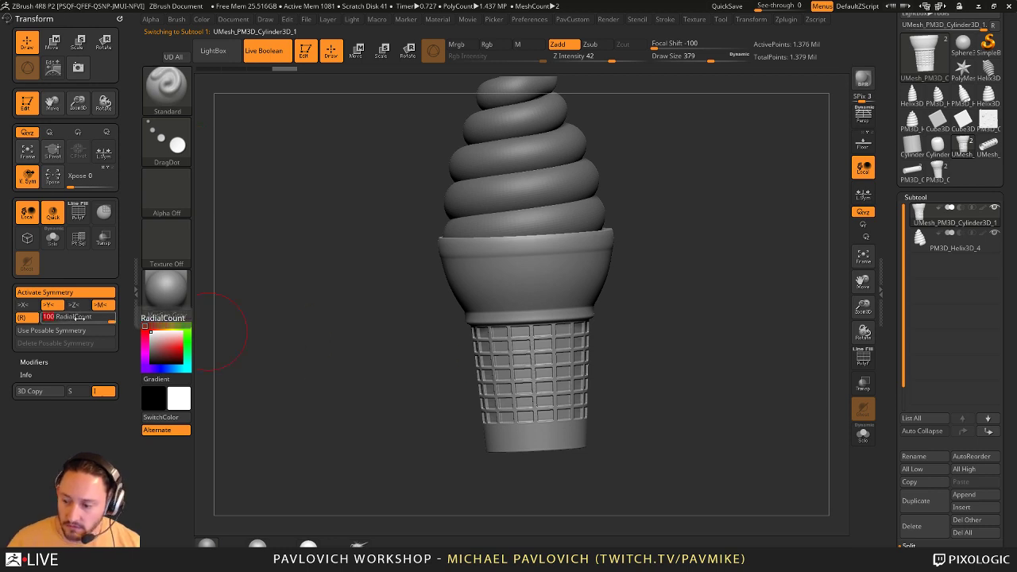
key("Return")
left_click_drag(596, 308, 591, 339)
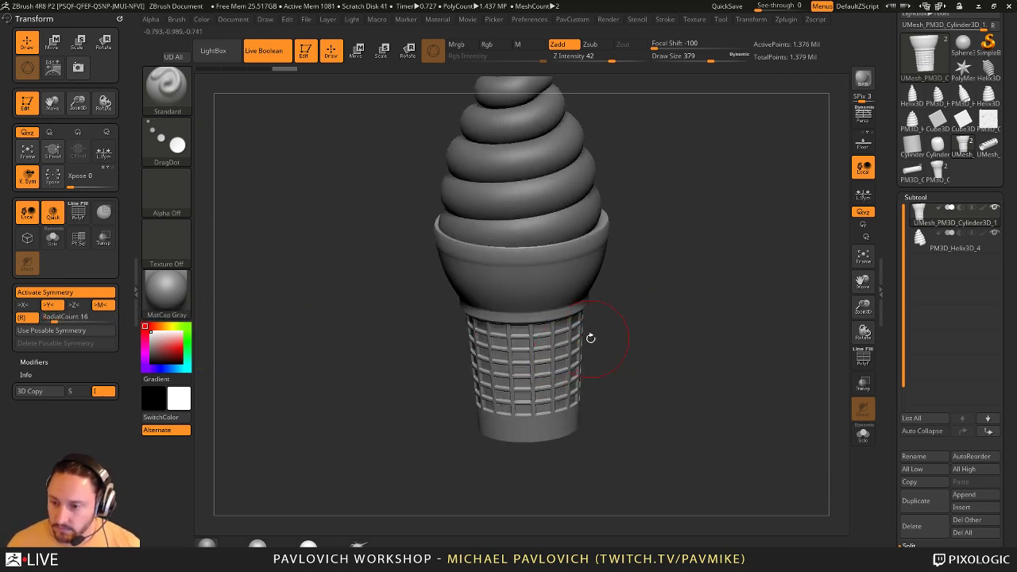
- Assign Smooth Stronger as the smoothing brush and soften the cone's waffle grid all around
left_click_drag(607, 383, 590, 341, "shift")
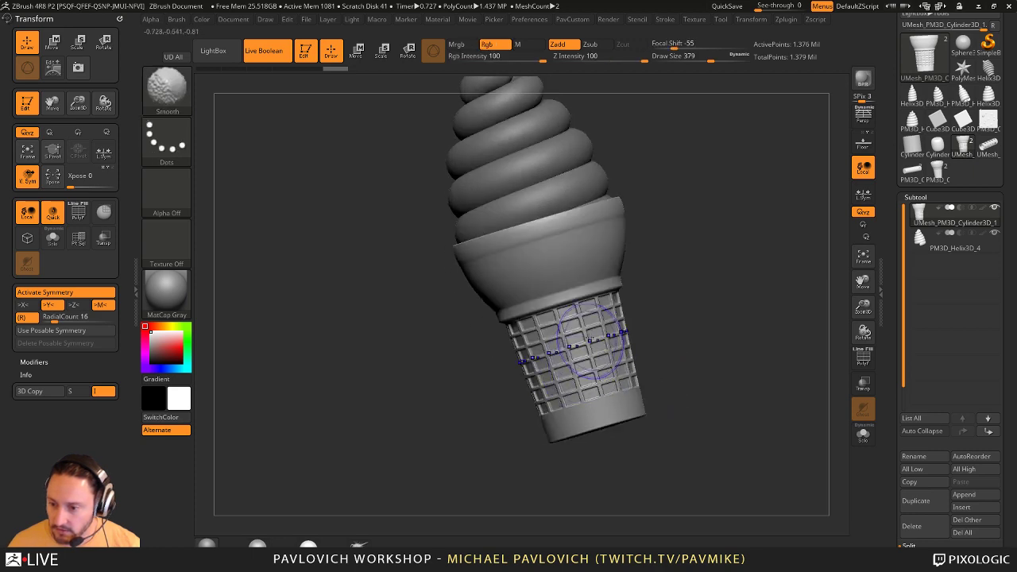
key("b")
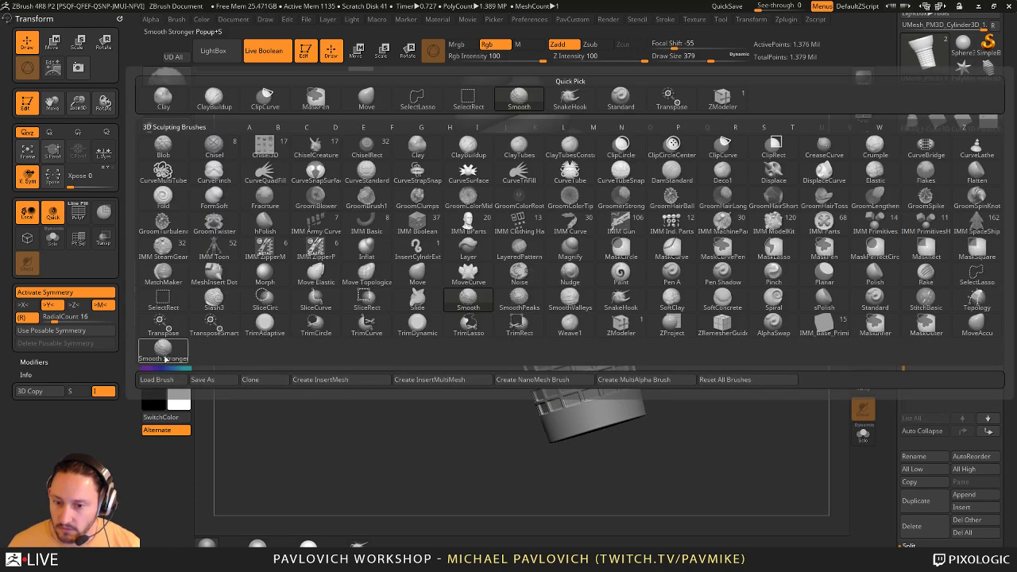
left_click(163, 352)
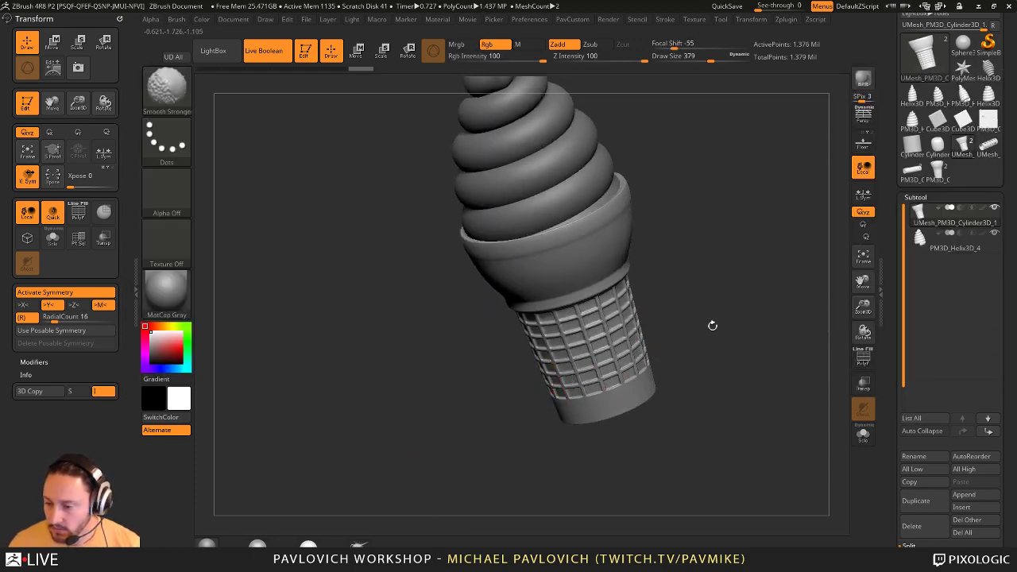
left_click_drag(713, 325, 628, 271)
left_click_drag(798, 251, 555, 302, "alt")
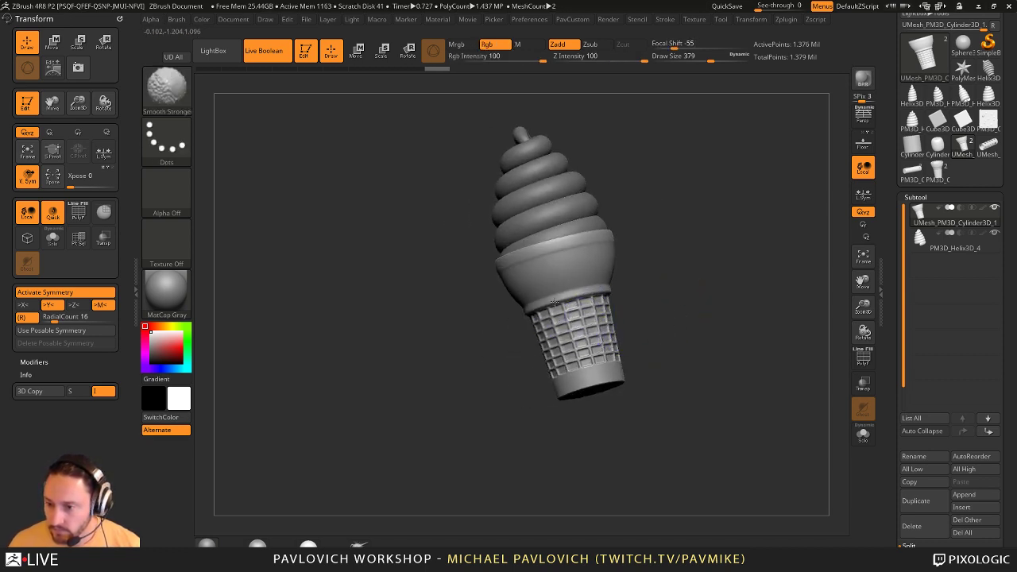
left_click_drag(698, 321, 587, 303)
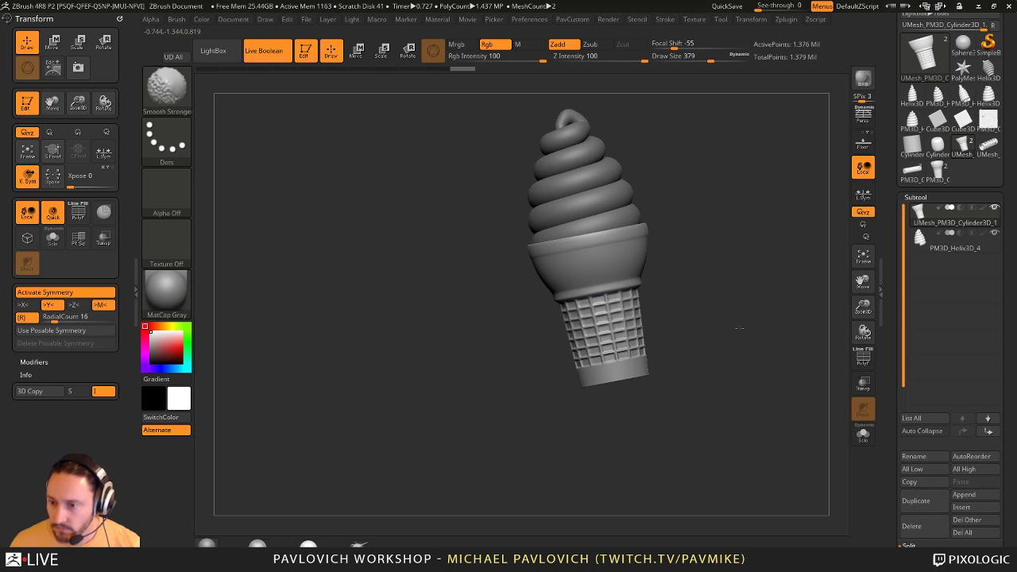
- Reduce the draw size to 234 and smooth the cone's upper rim
key("s")
mouse_move(716, 320)
left_mouse_down("alt")
mouse_move(646, 379)
mouse_move(720, 325)
left_mouse_up("alt")
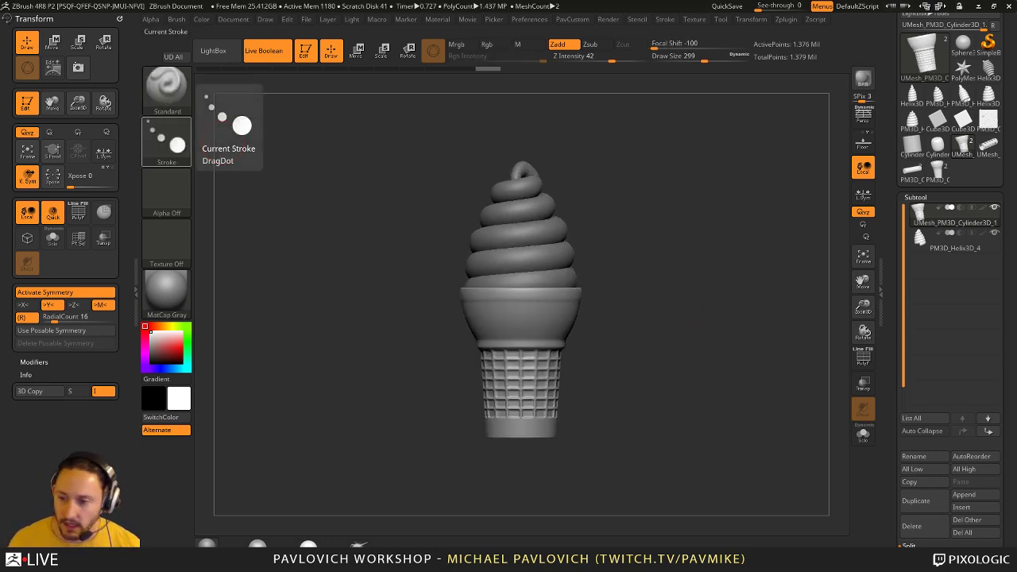
mouse_move(706, 268)
left_mouse_down()
mouse_move(681, 290)
mouse_move(683, 310)
mouse_move(673, 301)
left_mouse_up()
key("s")
left_click(683, 291)
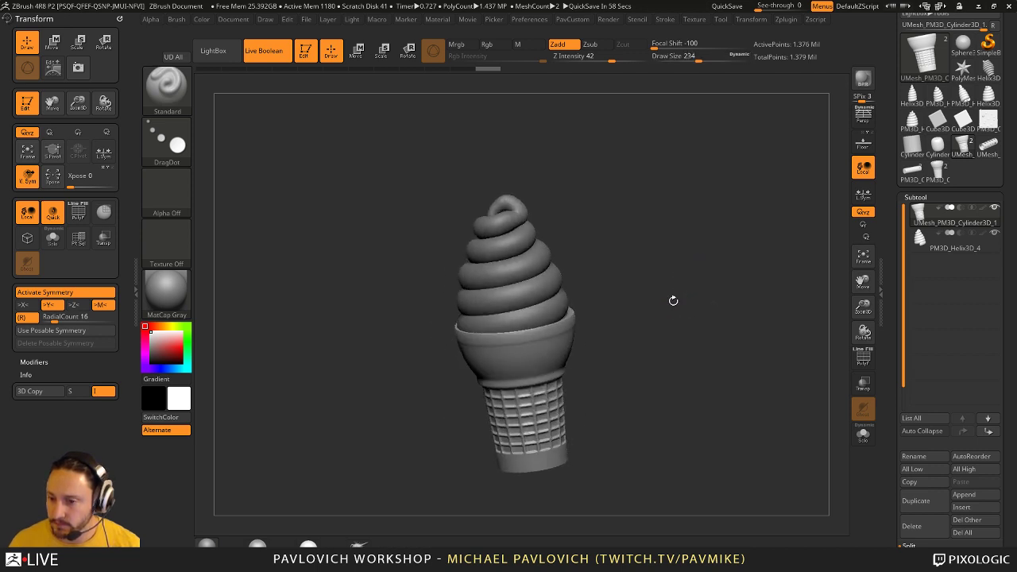
mouse_move(651, 243)
left_mouse_down("alt")
mouse_move(749, 227)
mouse_move(728, 274)
left_mouse_up("alt")
left_click_drag(480, 332, 488, 340, "shift")
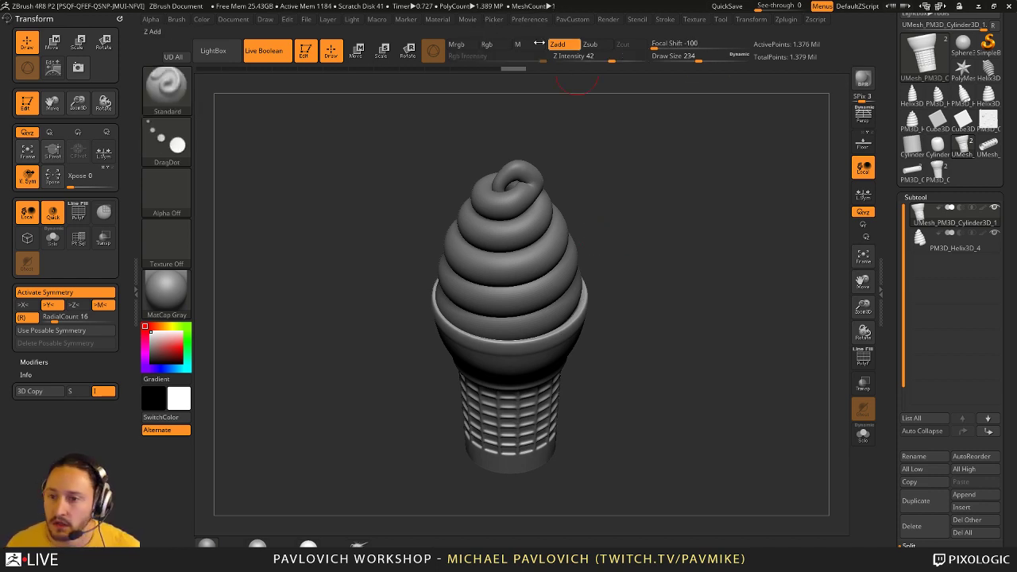
- Enable KeyShot as the external renderer and send the cone and swirl to it with a BPR render
left_click(573, 19)
left_click(608, 19)
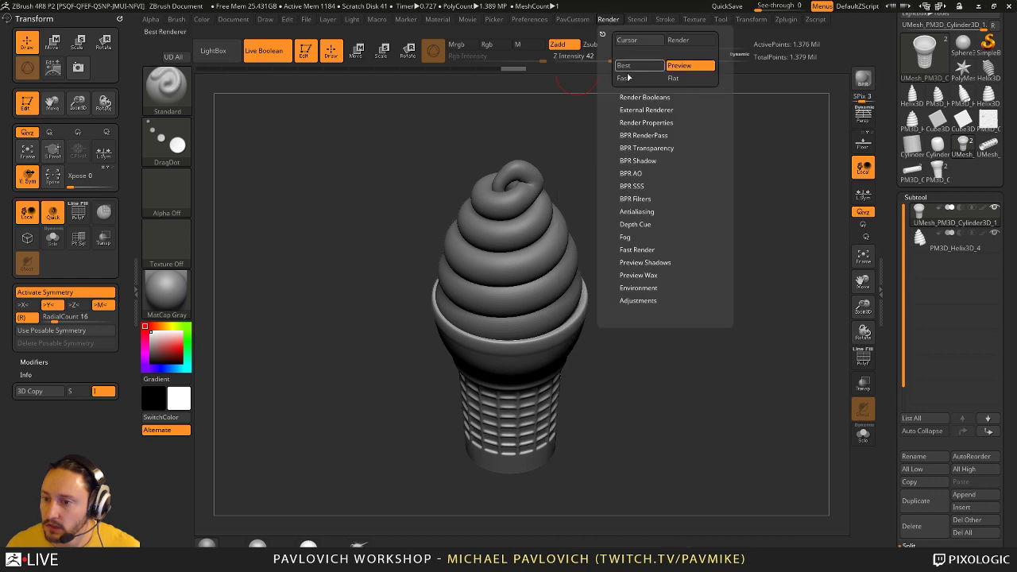
key("shift")
left_click(639, 110)
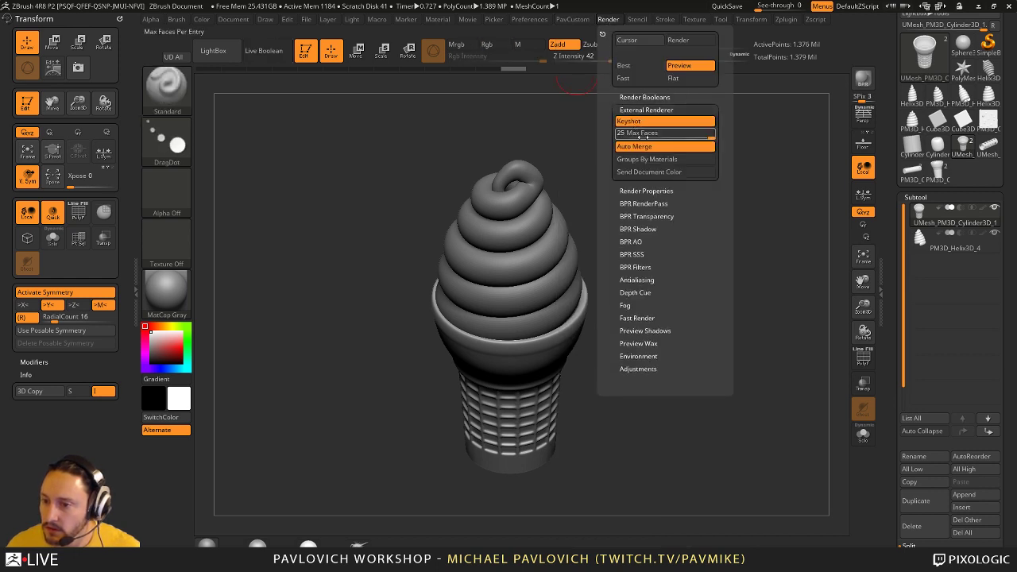
left_click(868, 81)
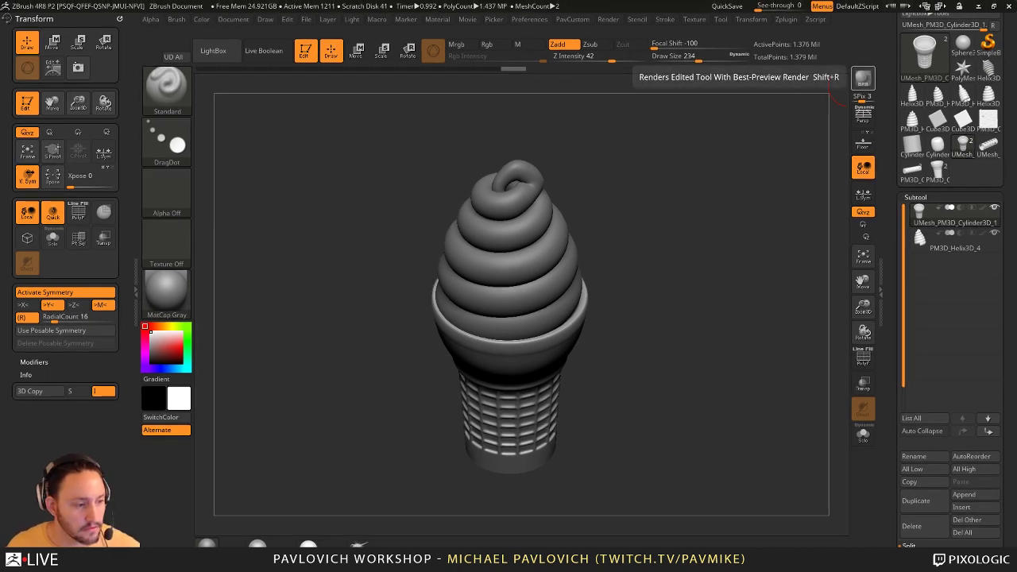
left_click(863, 77)
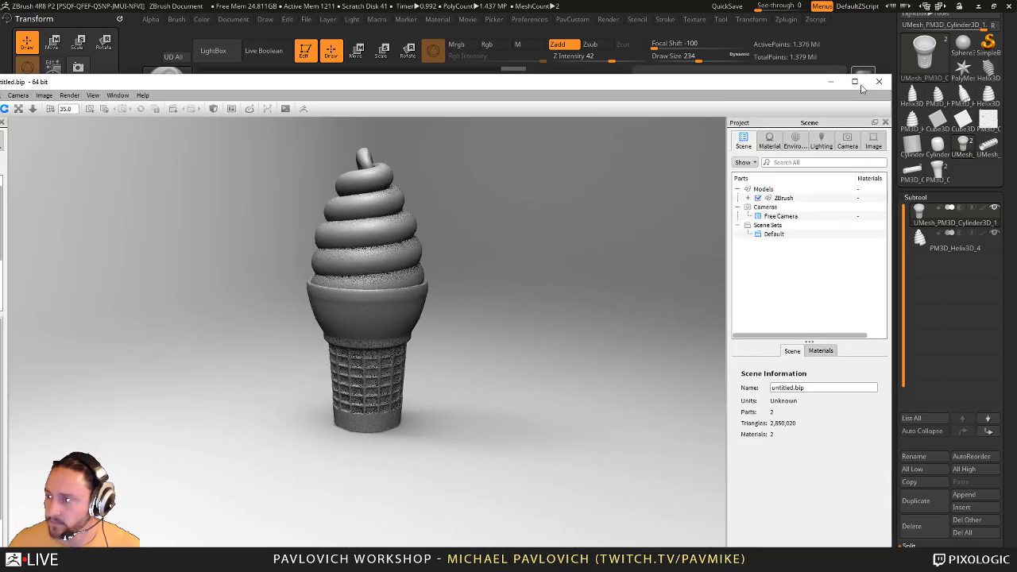
- In the maximized KeyShot window, apply the Hard Shiny Plastic Orange material to the cone
left_click(857, 81)
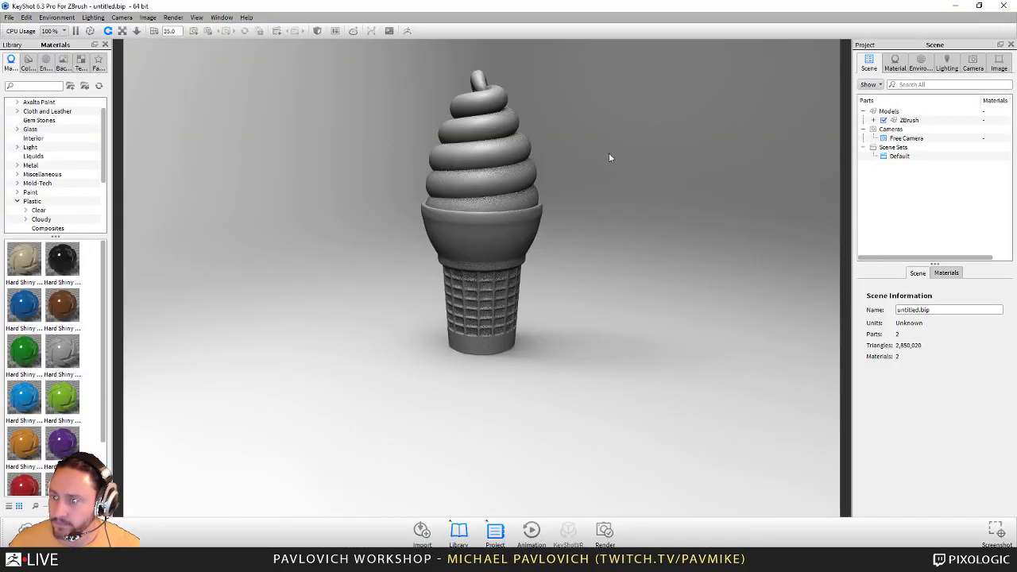
scroll(620, 167, "up", 3)
left_click_drag(662, 209, 670, 302)
scroll(670, 302, "up", 1)
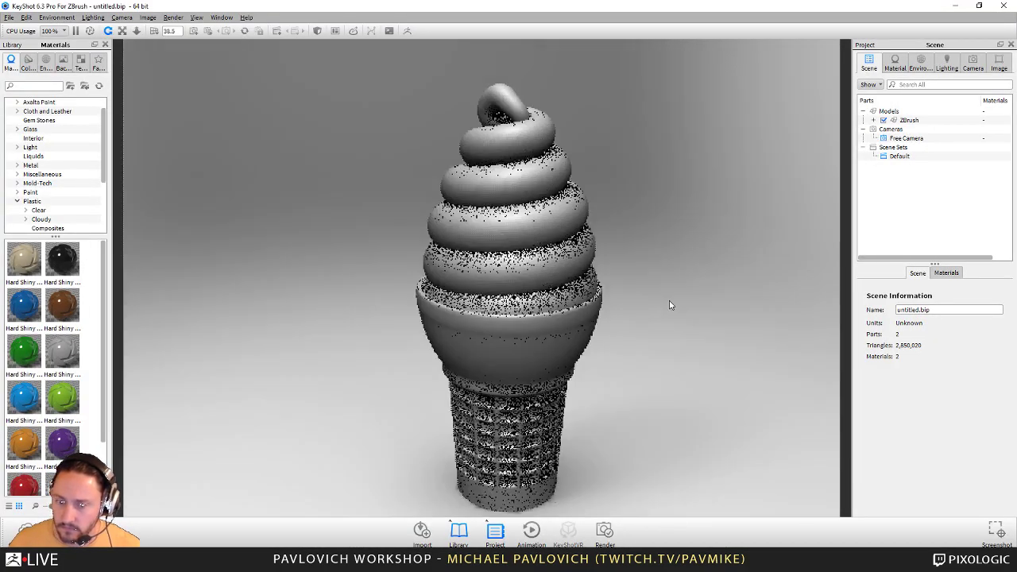
scroll(56, 195, "down", 3)
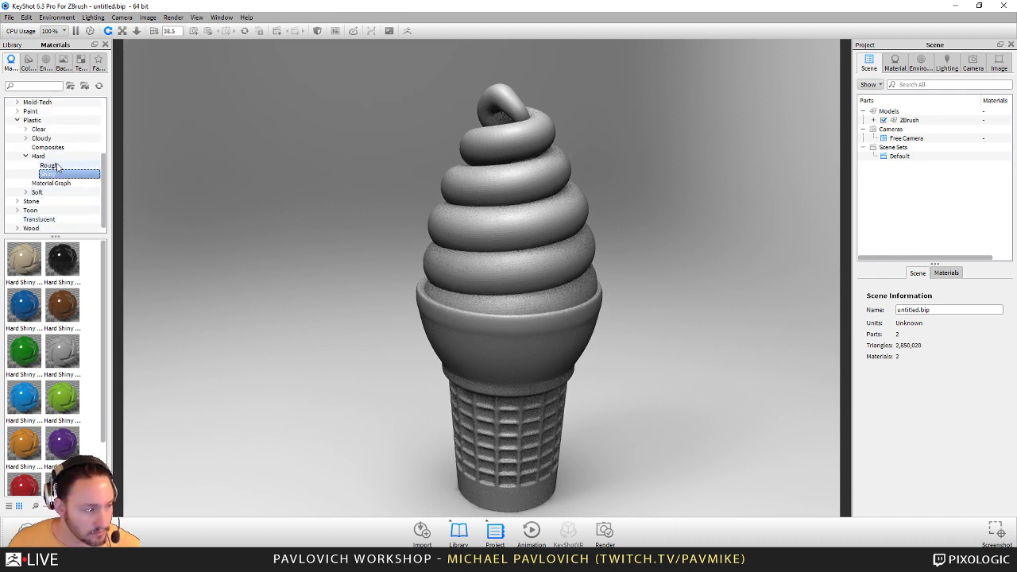
scroll(58, 166, "down", 1)
scroll(24, 382, "down", 2)
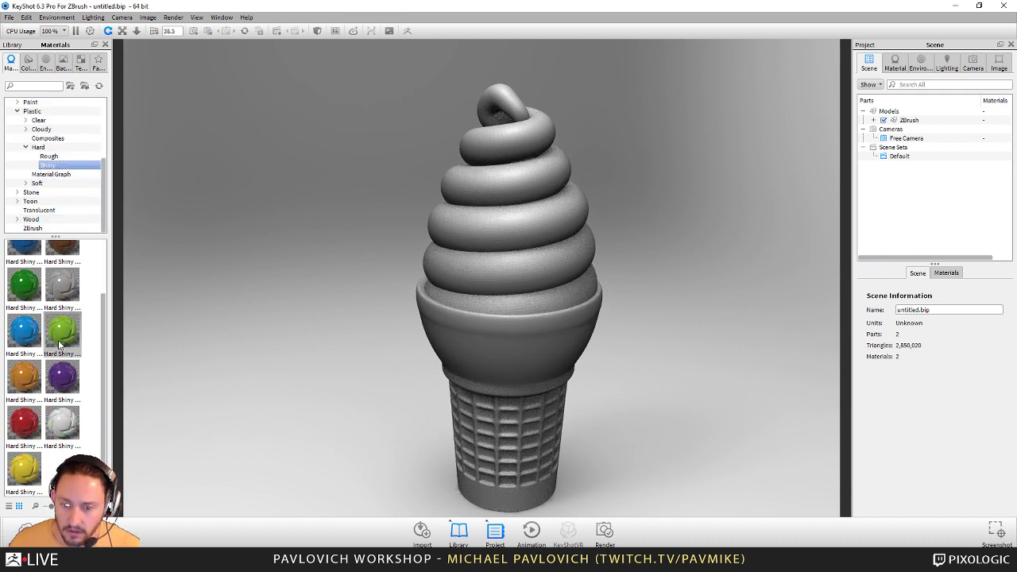
left_click_drag(23, 378, 548, 357)
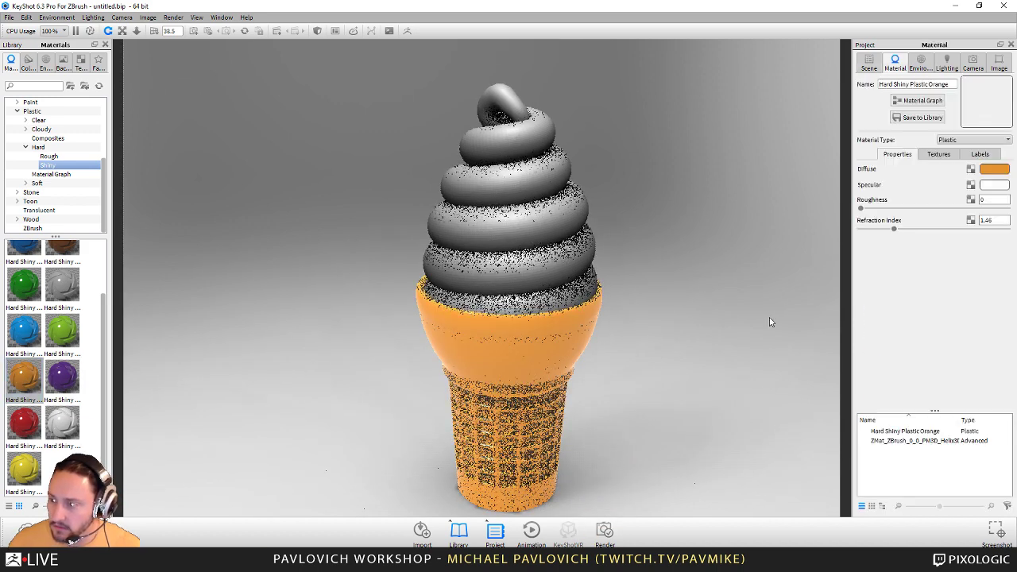
- Set the cone material's diffuse colour to tan (hue 37°, saturation 59%, value 65%) and its roughness to 0.486
left_click(994, 169)
left_click(929, 61)
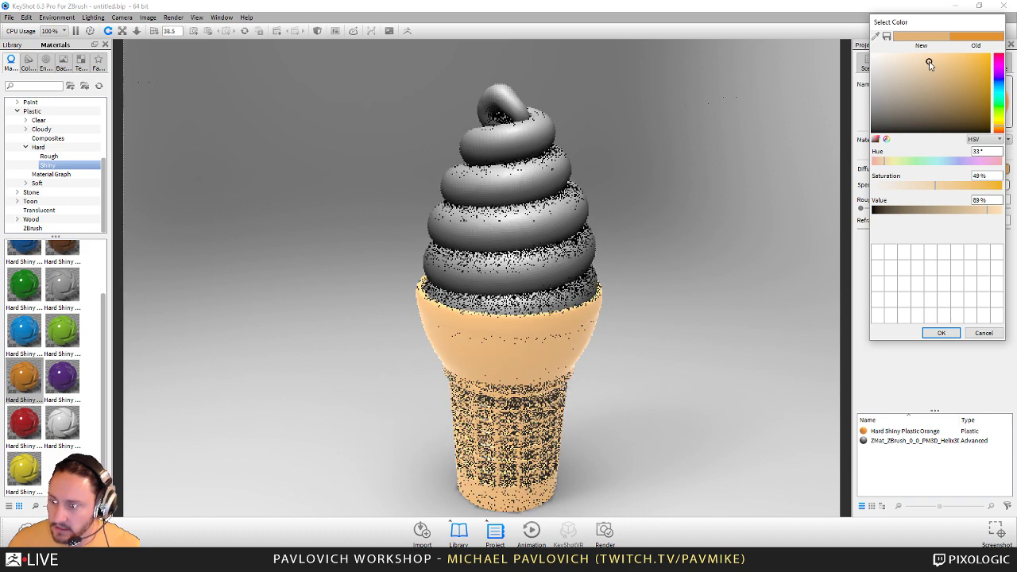
left_click_drag(950, 187, 952, 187)
left_click(889, 162)
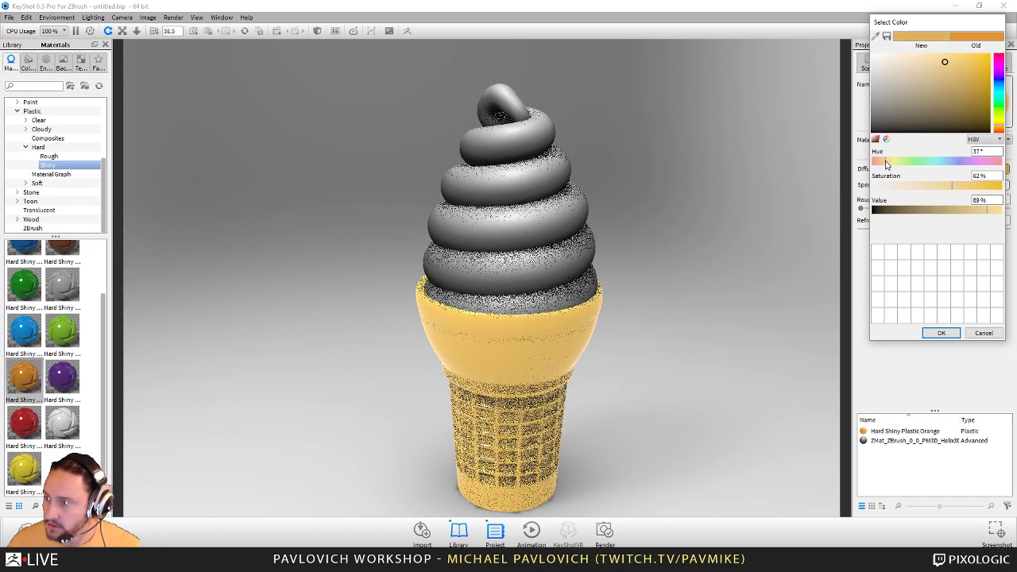
mouse_move(915, 62)
left_mouse_down()
mouse_move(930, 108)
mouse_move(942, 85)
left_mouse_up()
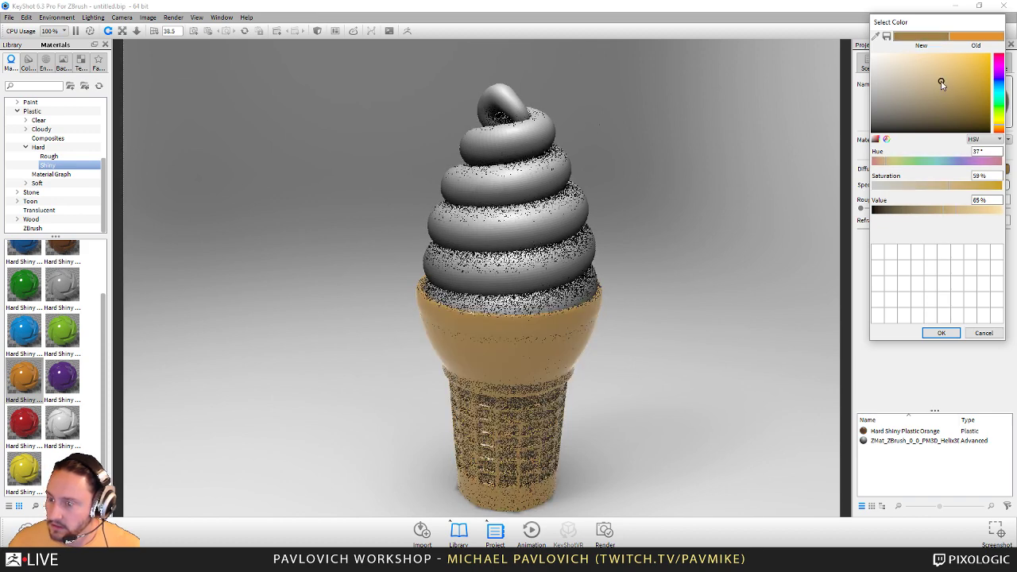
left_click(941, 333)
left_click_drag(862, 208, 932, 211)
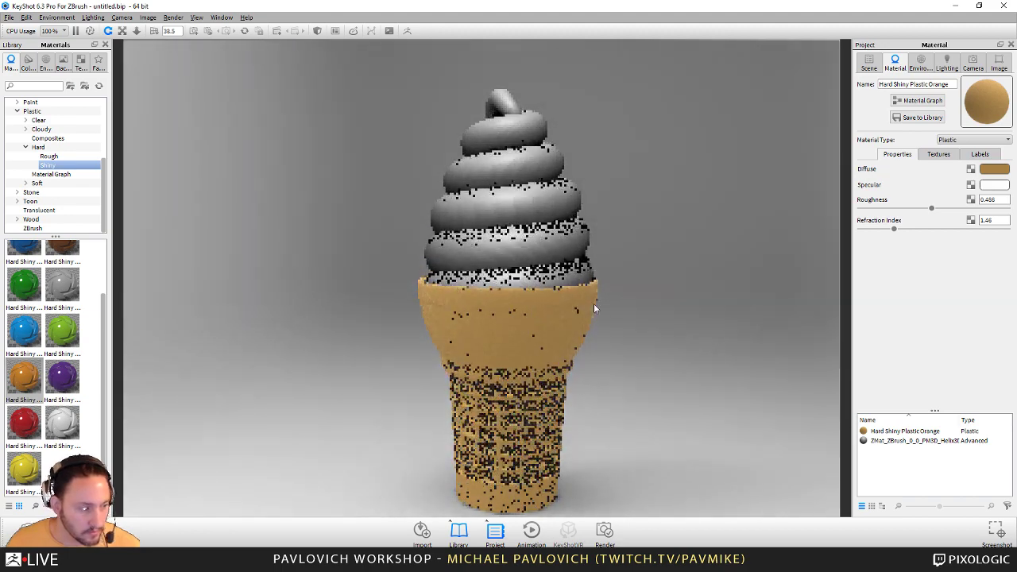
left_click_drag(593, 308, 700, 329)
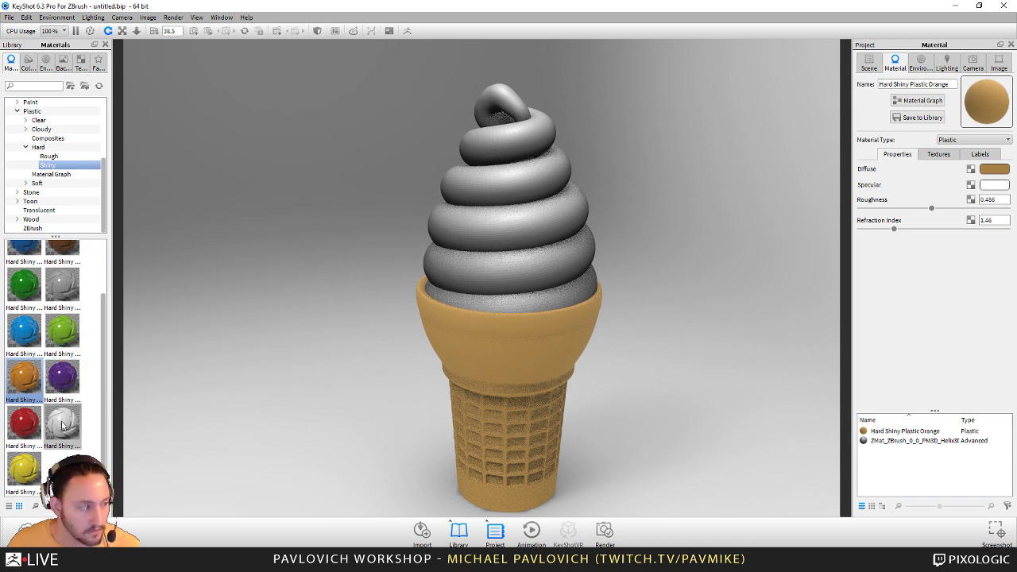
- Apply Hard Shiny Plastic White to the swirl and light the scene with the Conference_Room_3k interior environment
left_click_drag(62, 425, 473, 225)
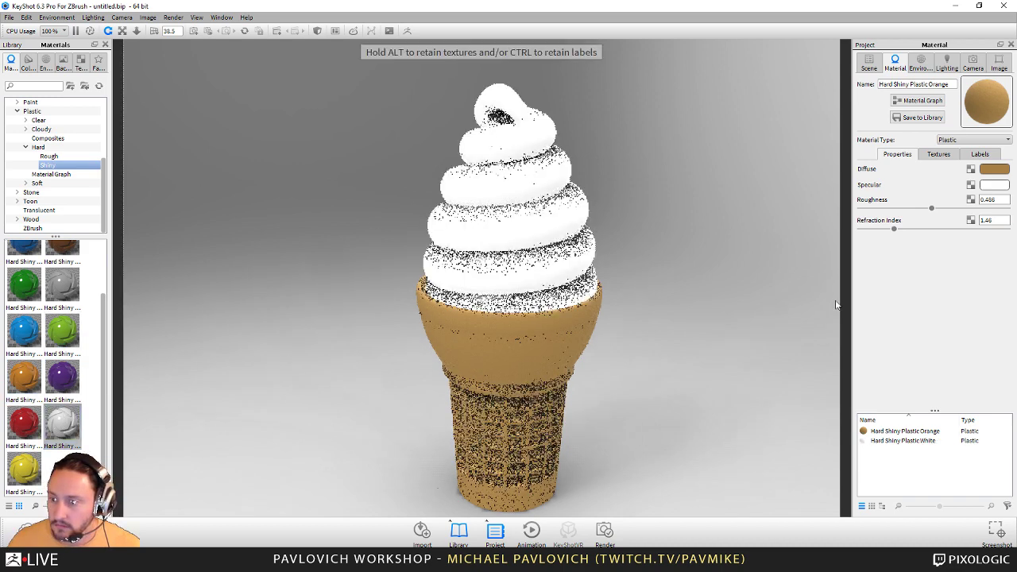
left_click(49, 69)
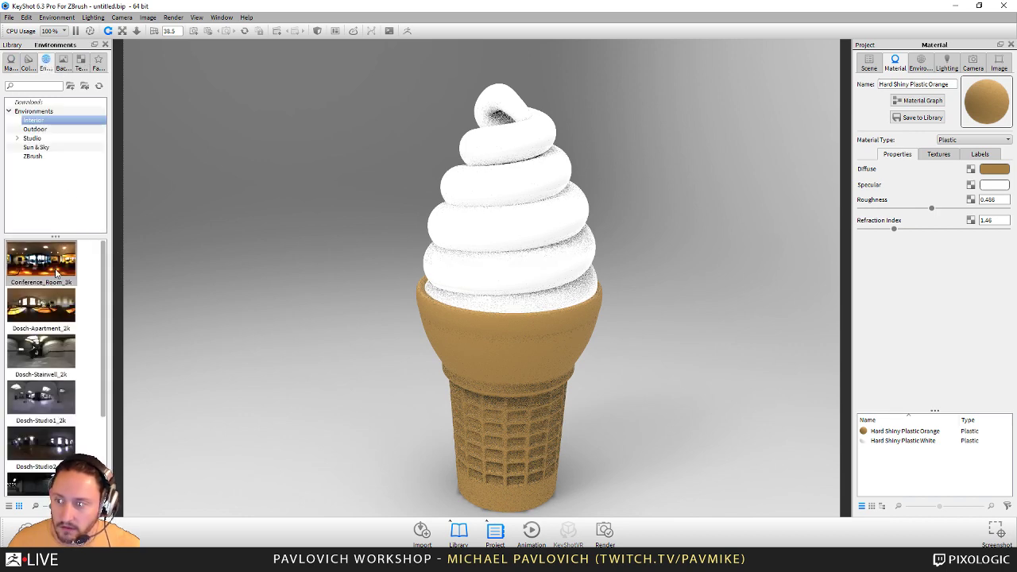
left_click_drag(57, 273, 385, 322)
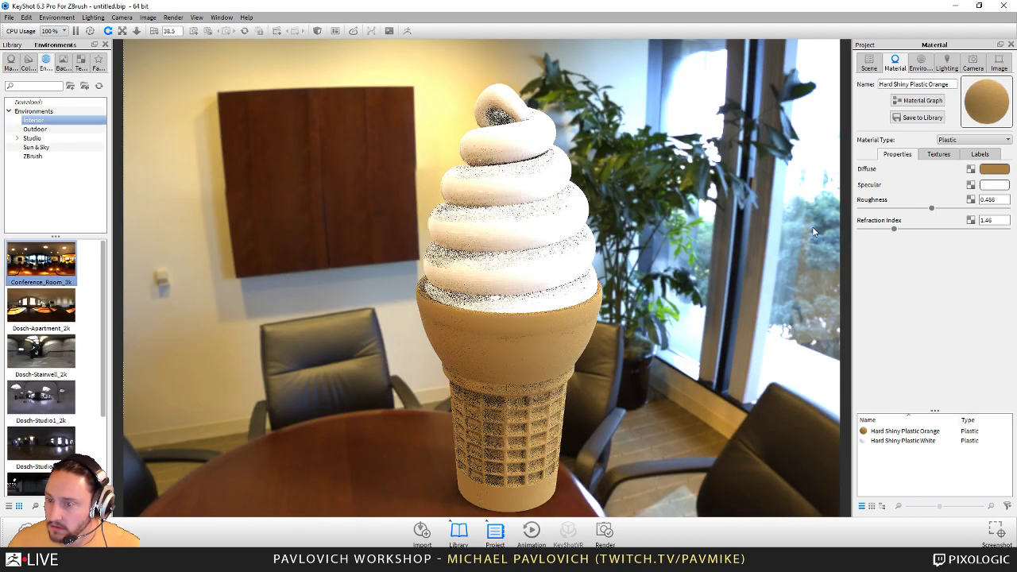
left_click(921, 64)
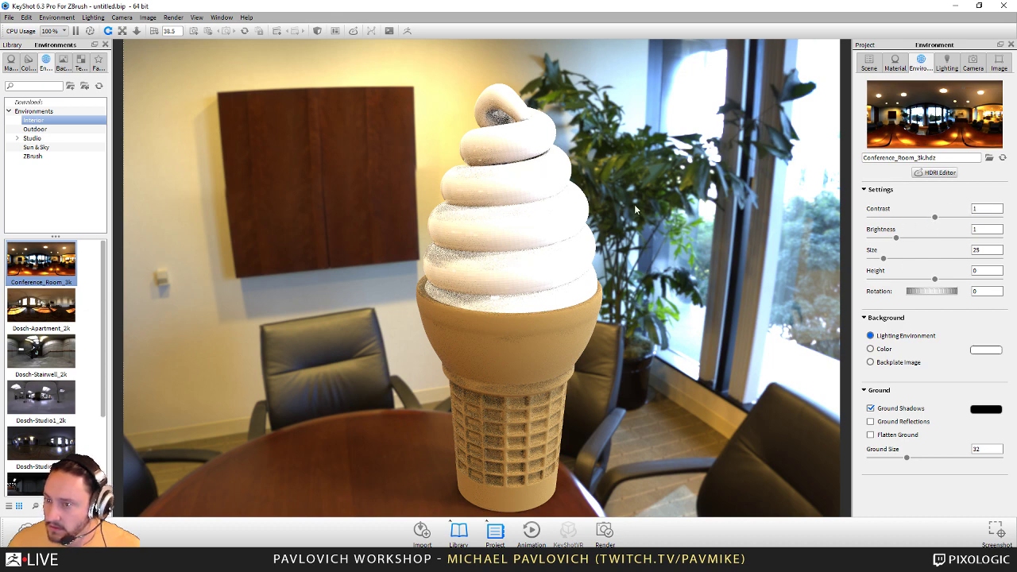
- Set the swirl material's diffuse colour to a warm off-white with hue 52°, saturation 10% and value 72%
double_click(476, 199)
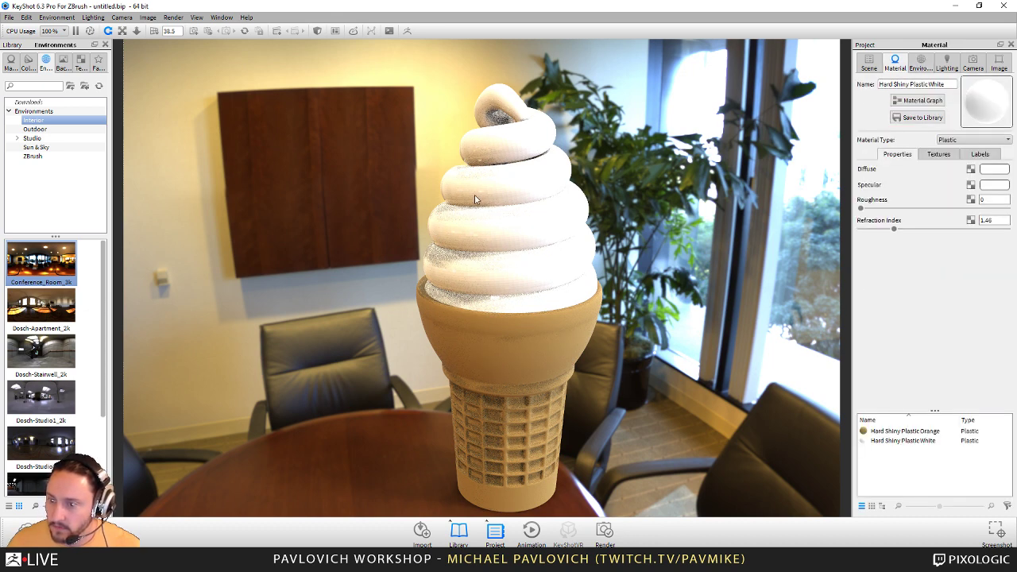
left_click(994, 170)
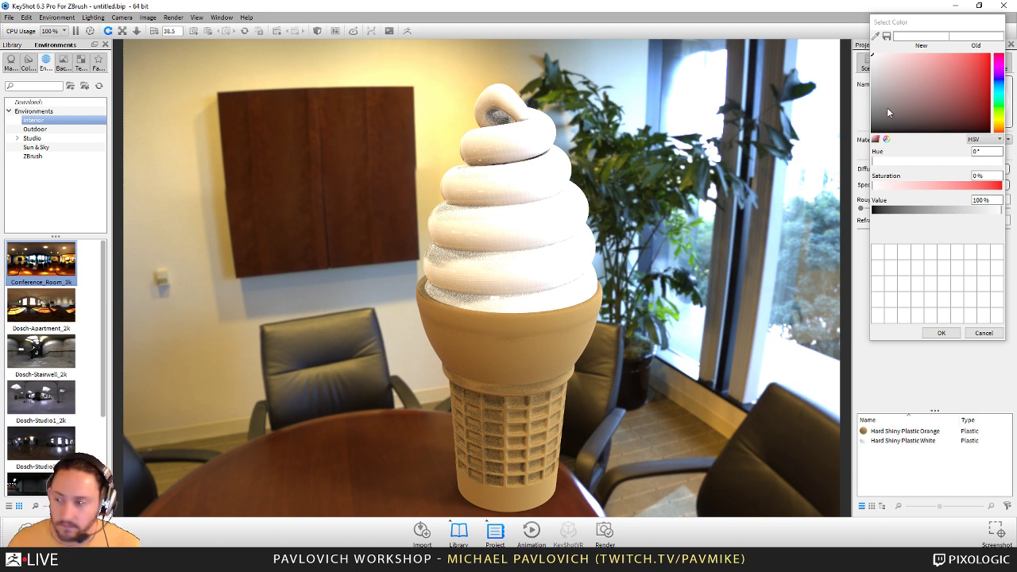
left_click(999, 122)
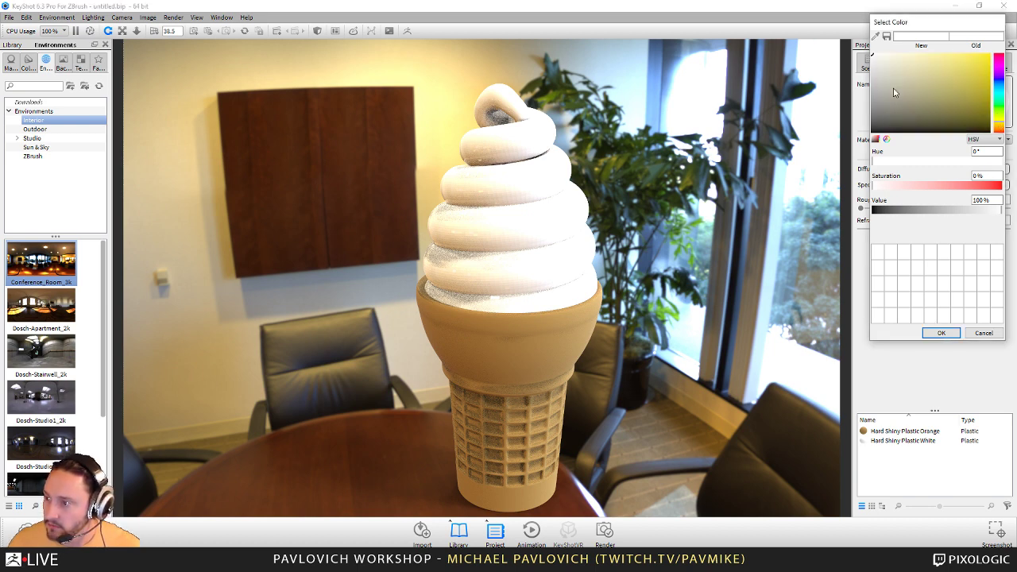
left_click_drag(880, 67, 882, 75)
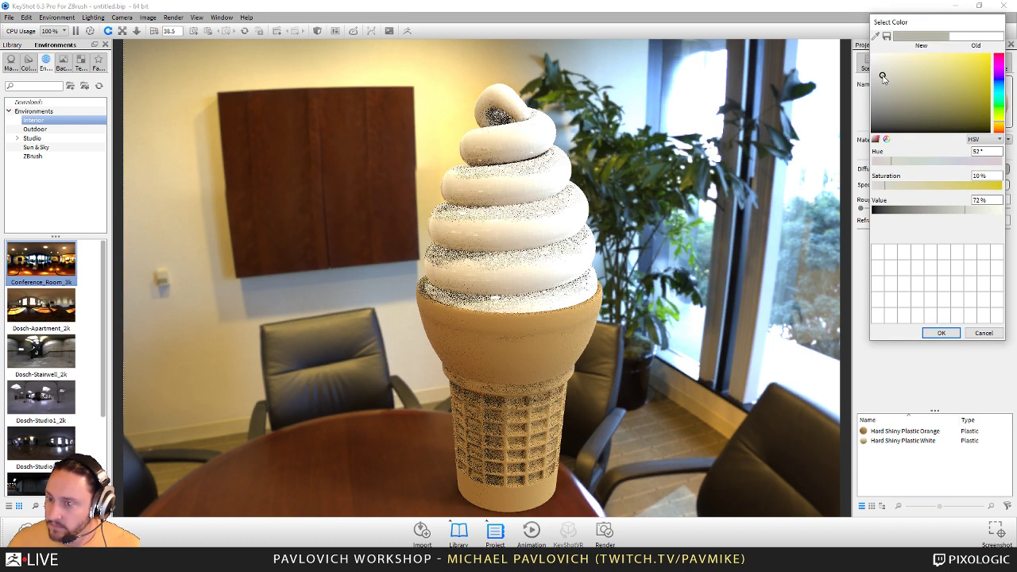
left_click(940, 334)
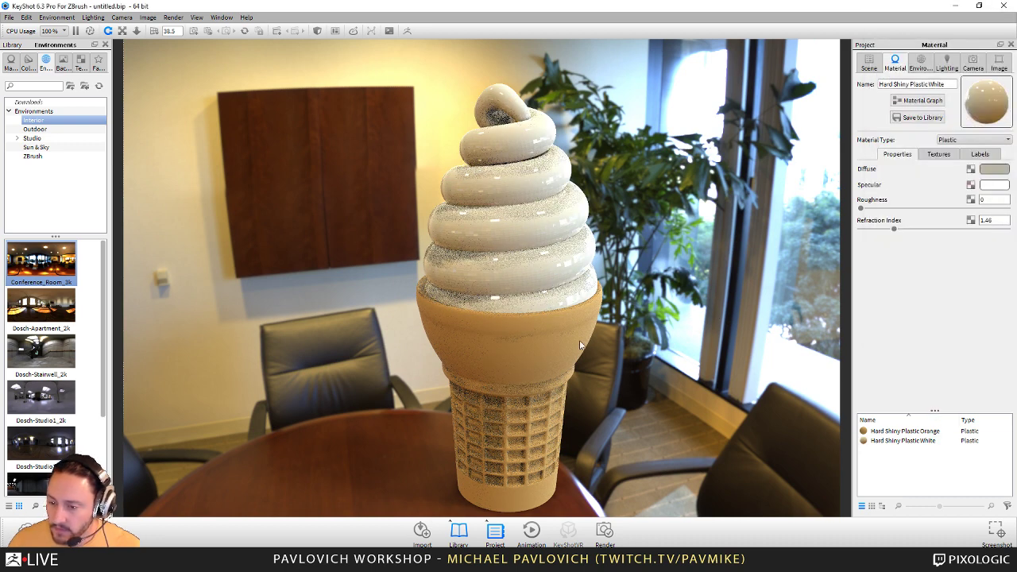
- Switch to ZBrush, select the helix swirl subtool and set its SmoothSubdiv level to 3
key("alt+Tab")
left_click(546, 251, "alt")
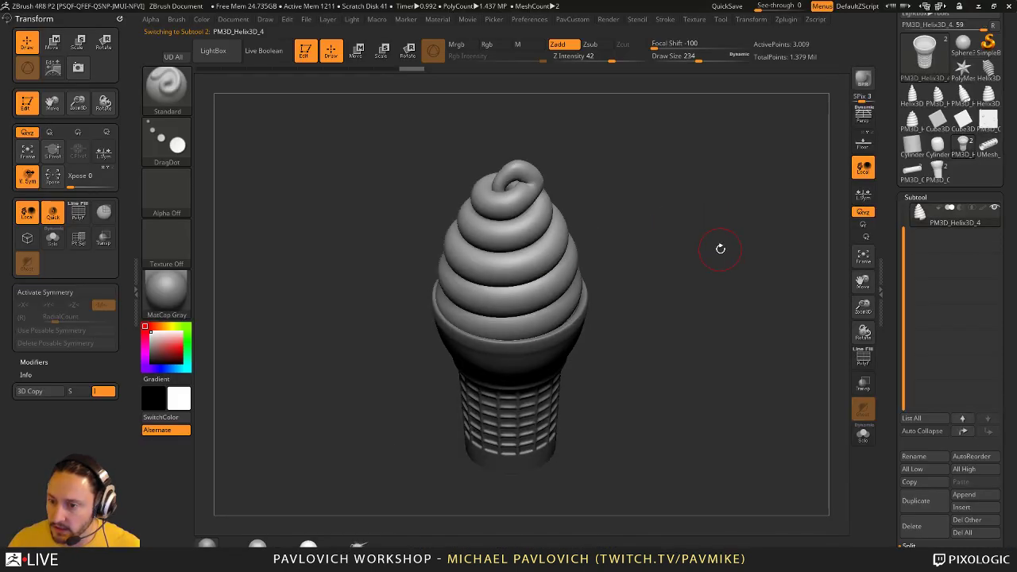
left_click_drag(720, 248, 764, 297)
key("space")
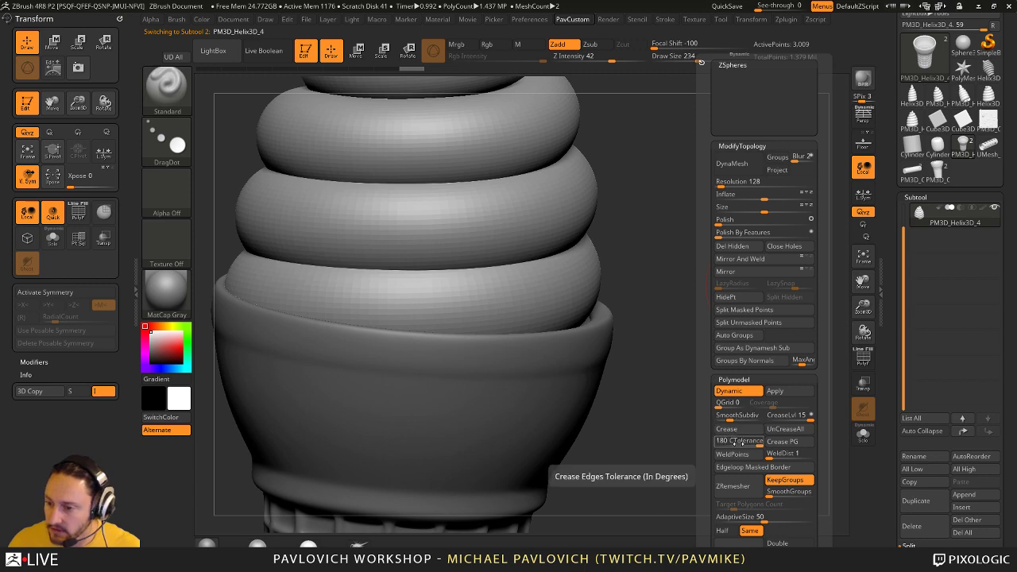
left_click_drag(731, 419, 736, 418)
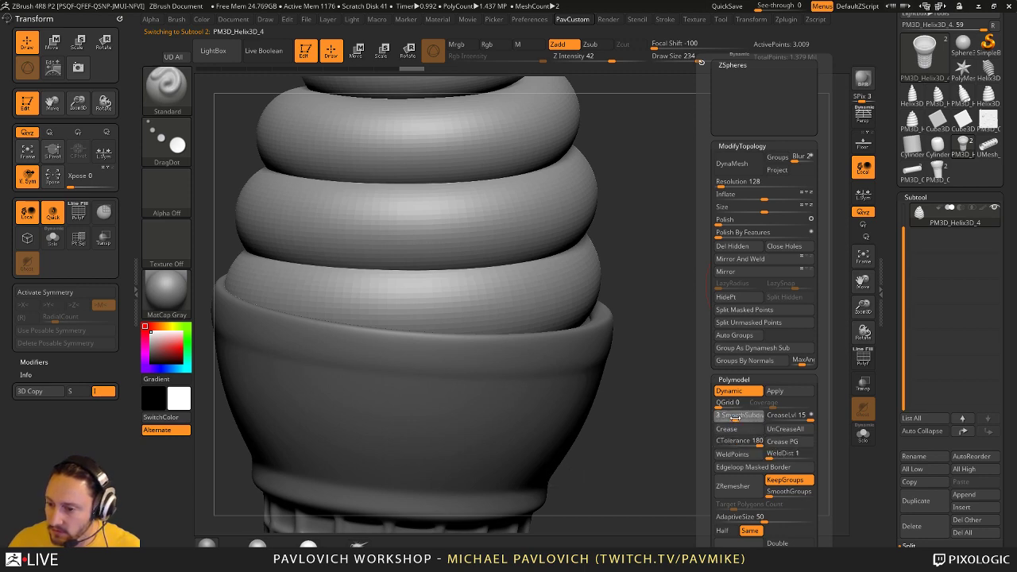
- Resend the cone and smoothed swirl to KeyShot with a BPR render and return to KeyShot
left_click_drag(665, 182, 701, 196)
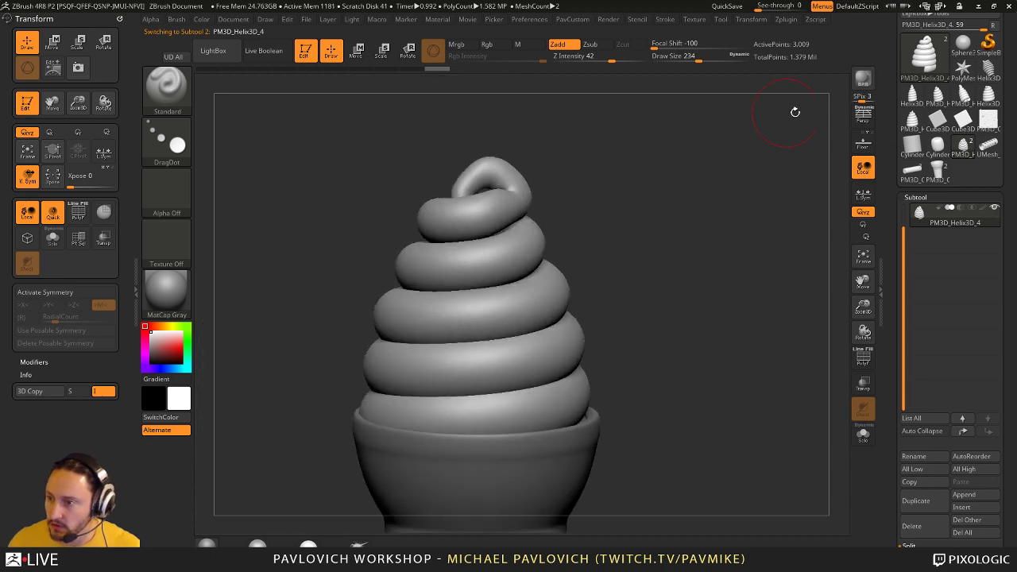
left_click(863, 78)
key("super")
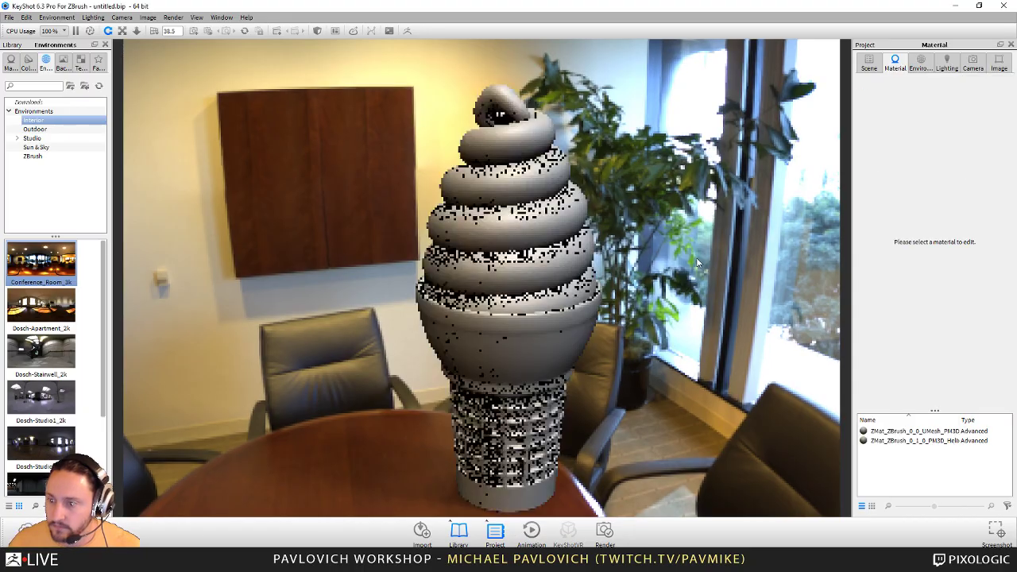
- Apply the Hard Shiny Plastic White material to the swirl and set its roughness to 0.091
left_click(11, 62)
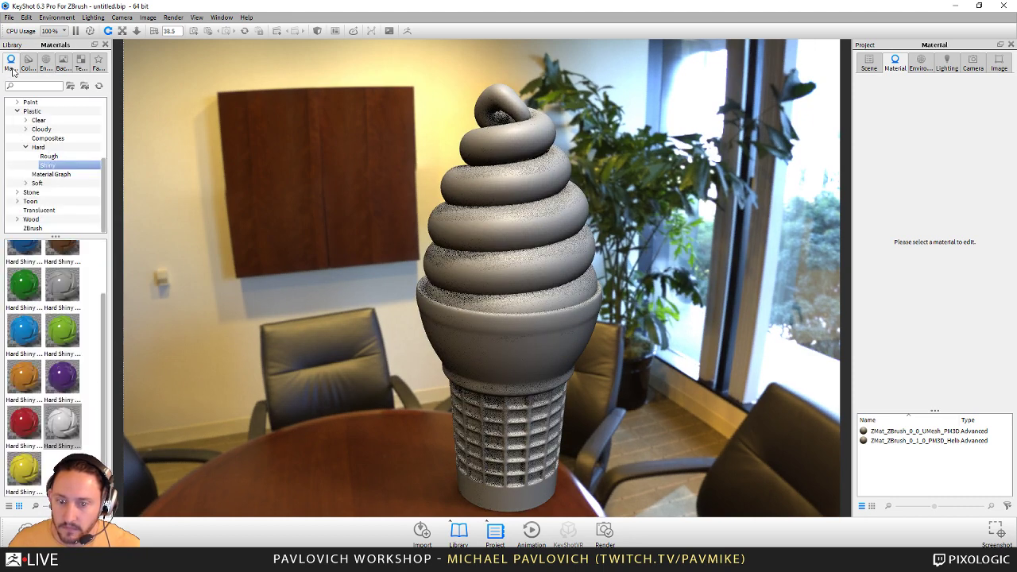
left_click_drag(64, 430, 561, 213)
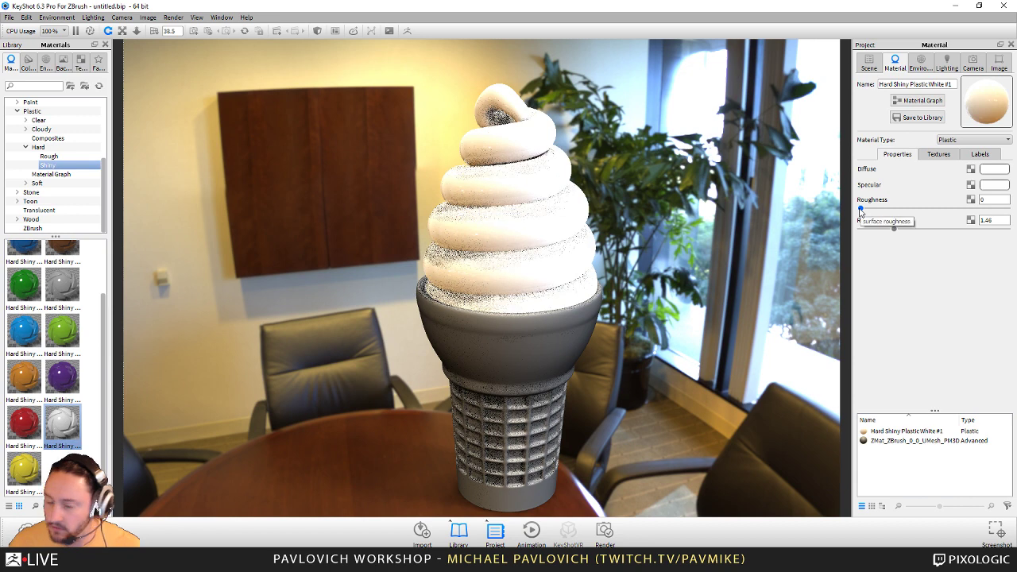
left_click_drag(861, 209, 875, 209)
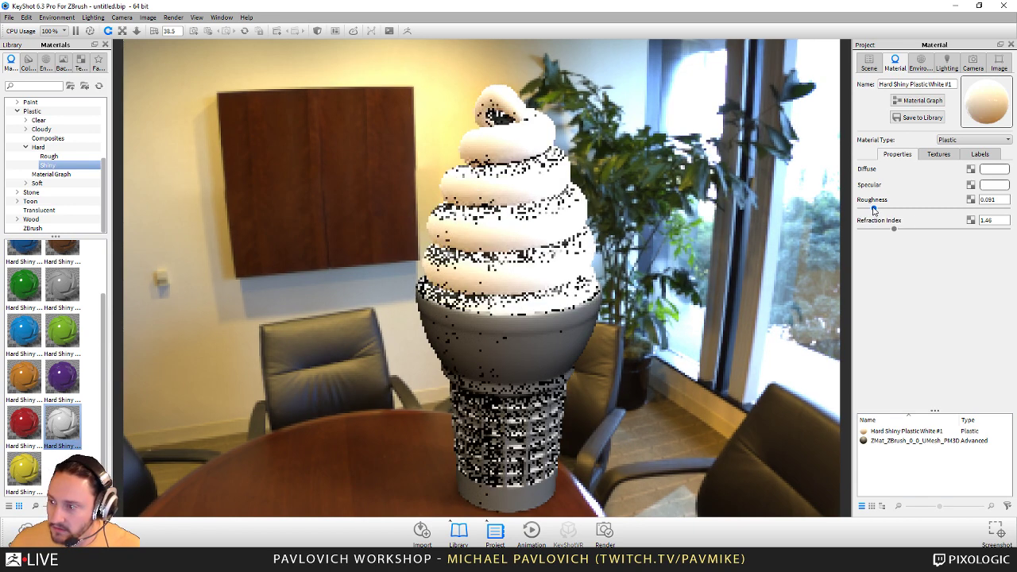
- Set the swirl material's diffuse colour to off-white with hue 52°, saturation 10% and value 75%
left_click(992, 185)
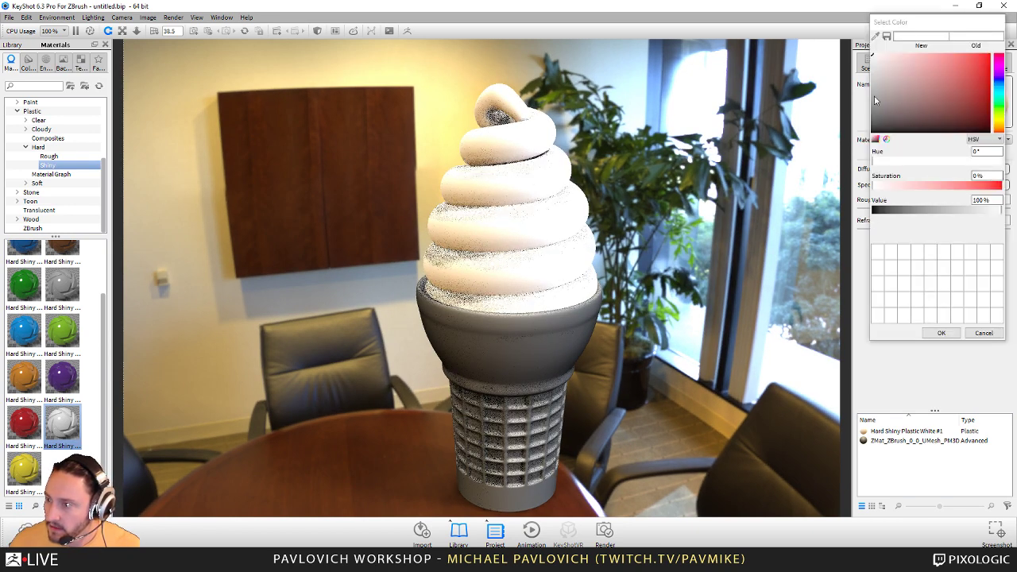
left_click(882, 72)
left_click(1000, 122)
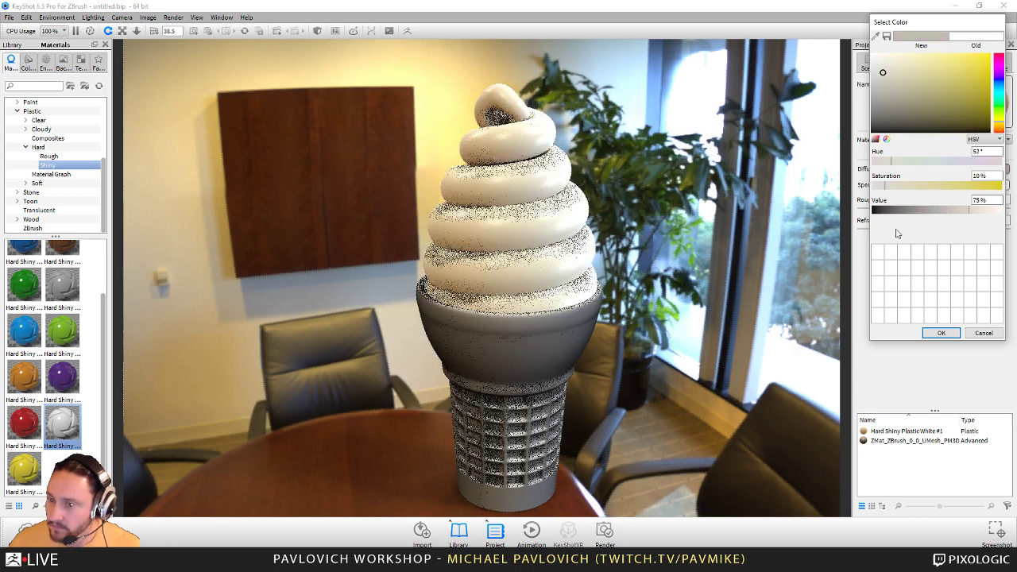
left_click(941, 333)
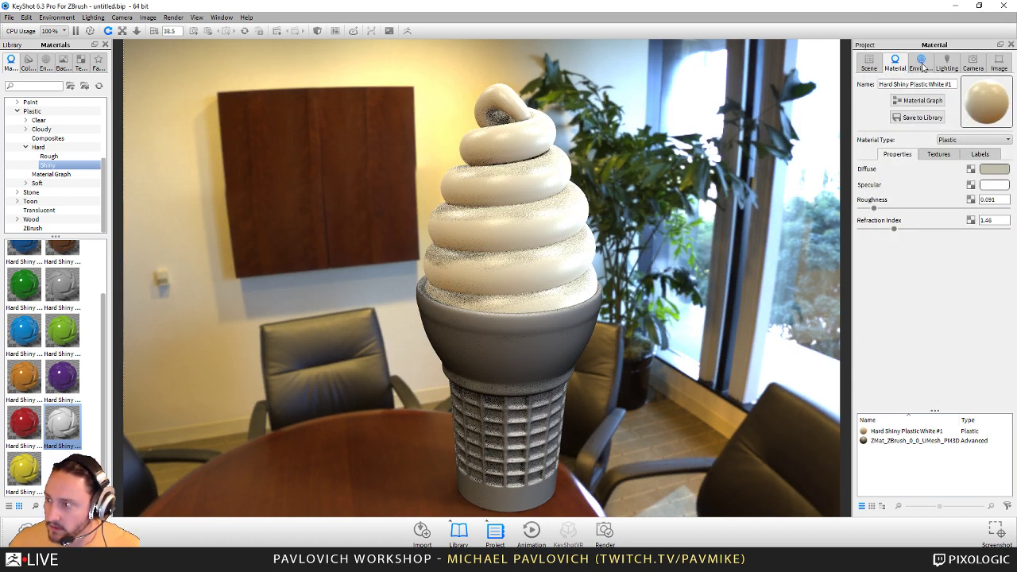
- Replace the conference room backdrop with a solid dark grey background colour
left_click(920, 64)
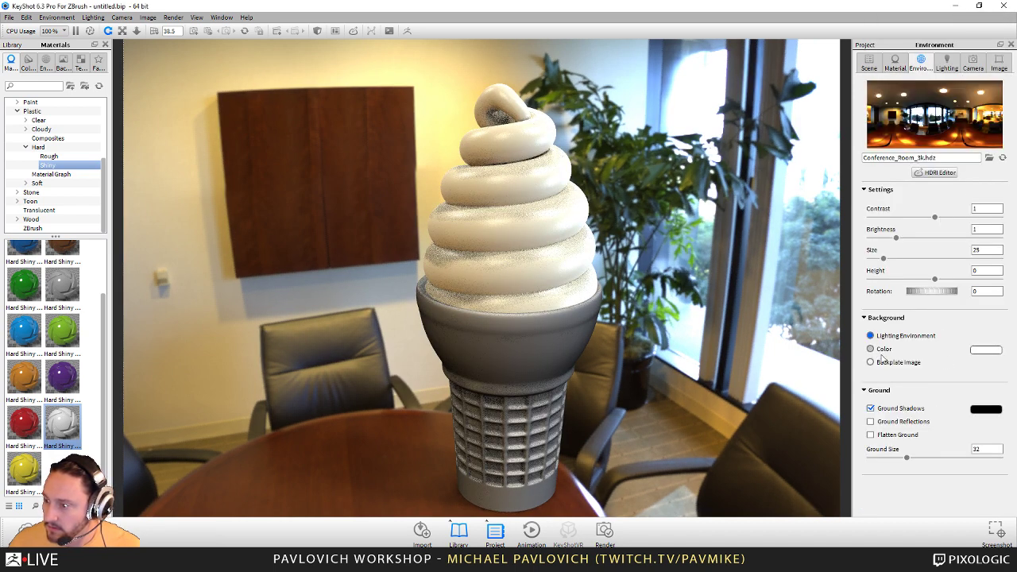
left_click(986, 350)
left_click_drag(884, 284, 868, 291)
left_click(941, 517)
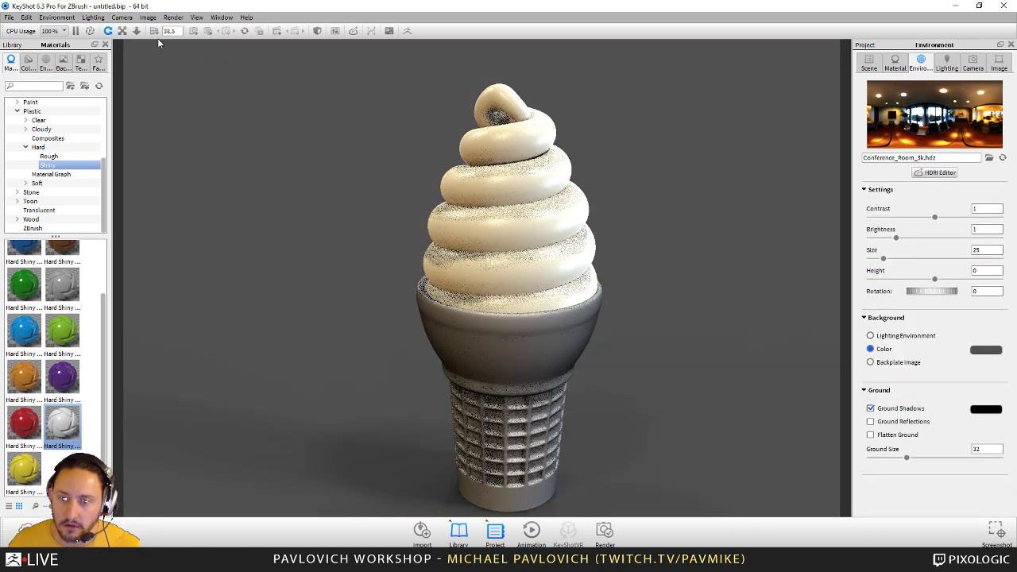
- Add a ground plane under the ice cream cone and change its material type to Plastic
left_click(26, 17)
mouse_move(58, 60)
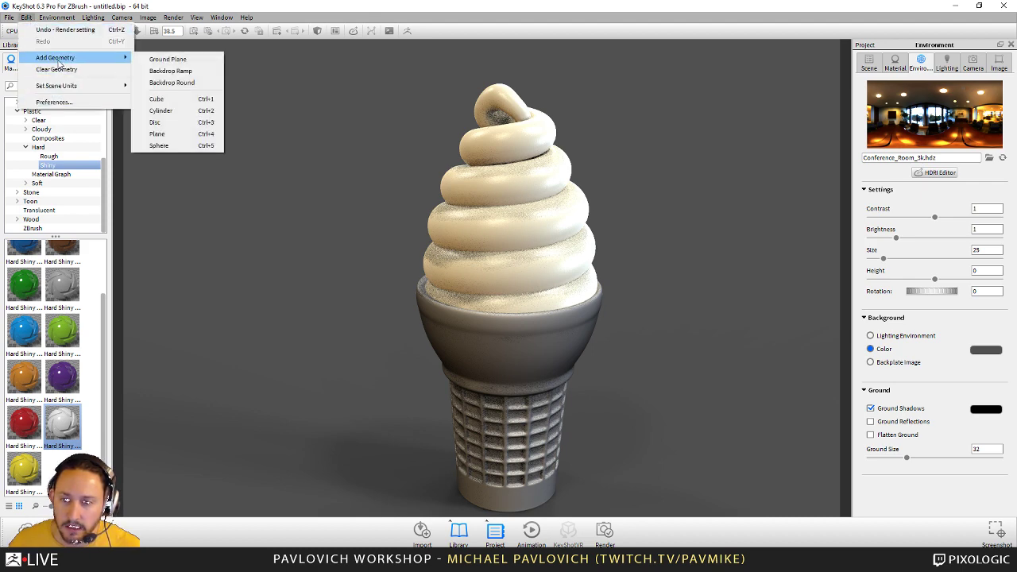
left_click(163, 61)
scroll(648, 374, "down", 5)
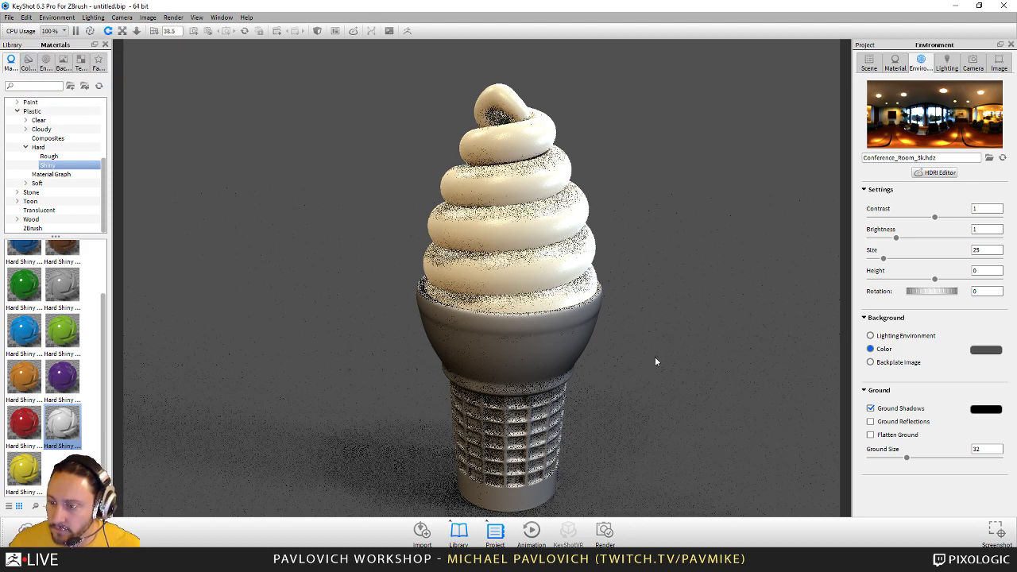
double_click(565, 417)
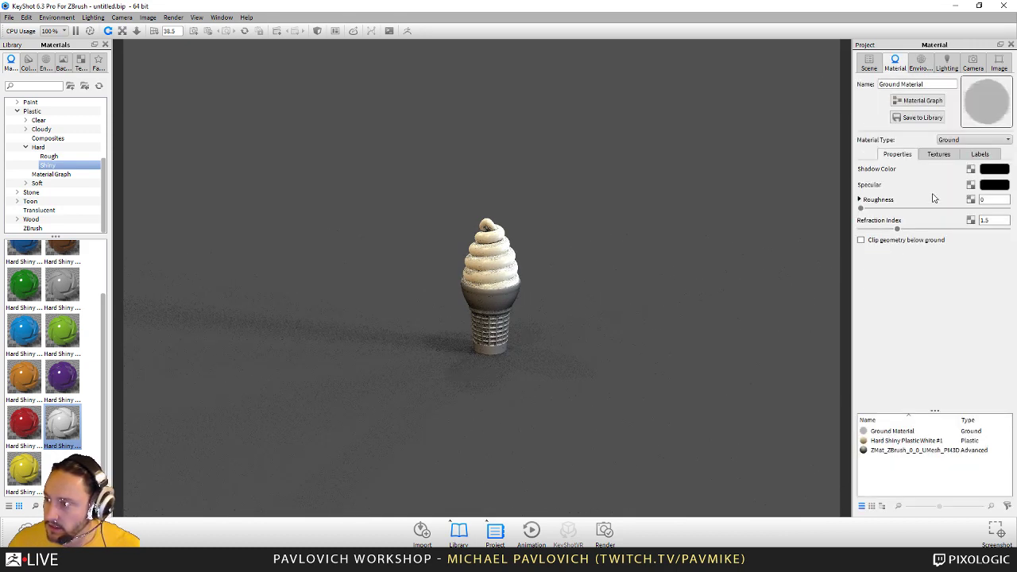
left_click(964, 139)
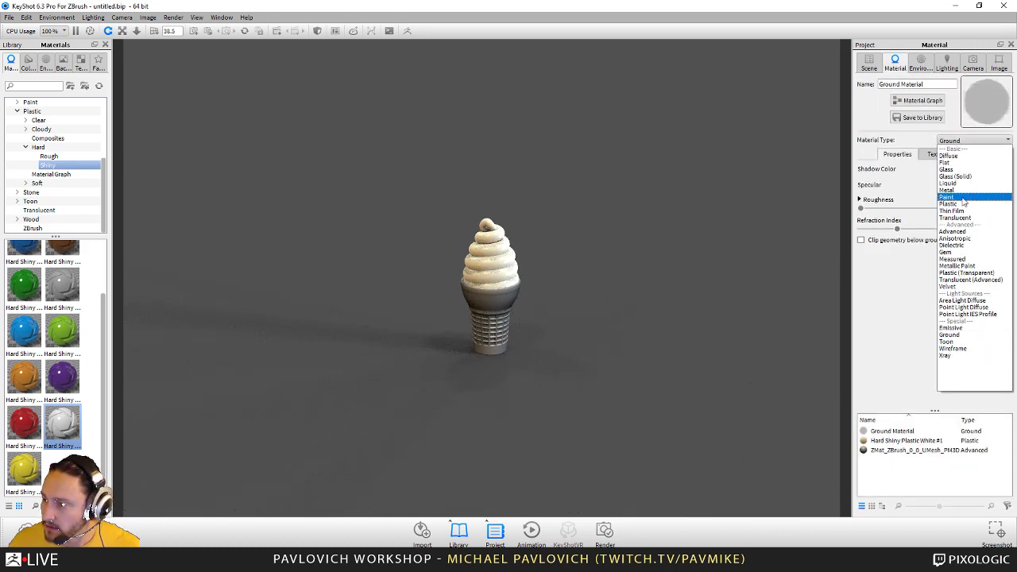
left_click(957, 200)
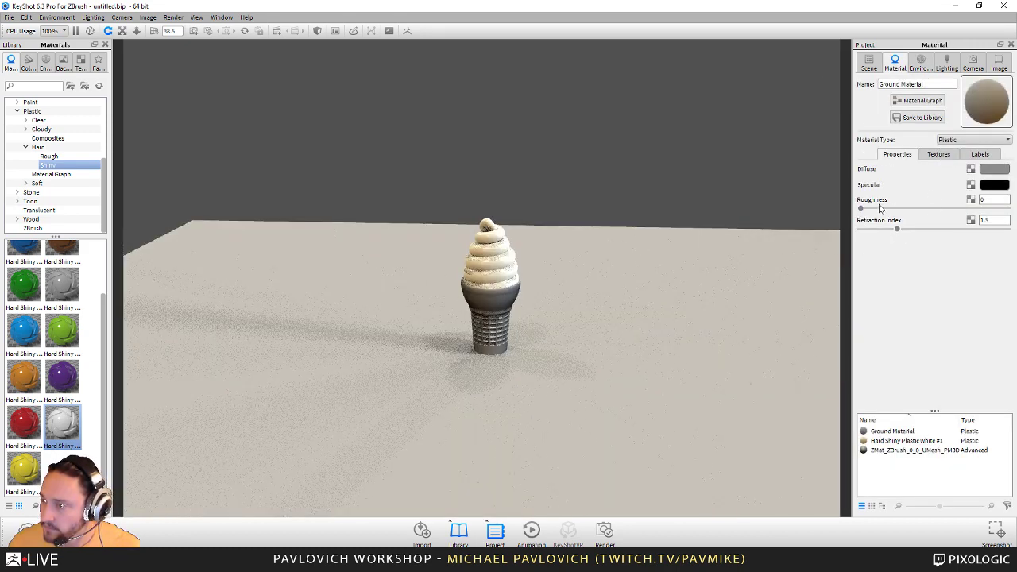
- Make the ground plane reflective with a white specular colour and a near-black diffuse colour of value 14%
left_click(994, 184)
left_click_drag(889, 116, 862, 61)
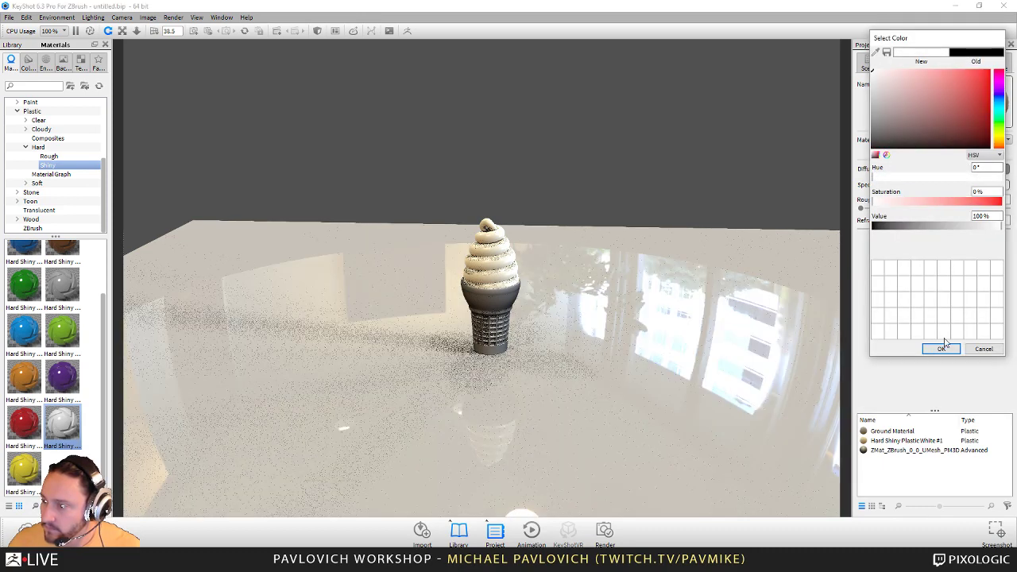
left_click(938, 348)
left_click(994, 169)
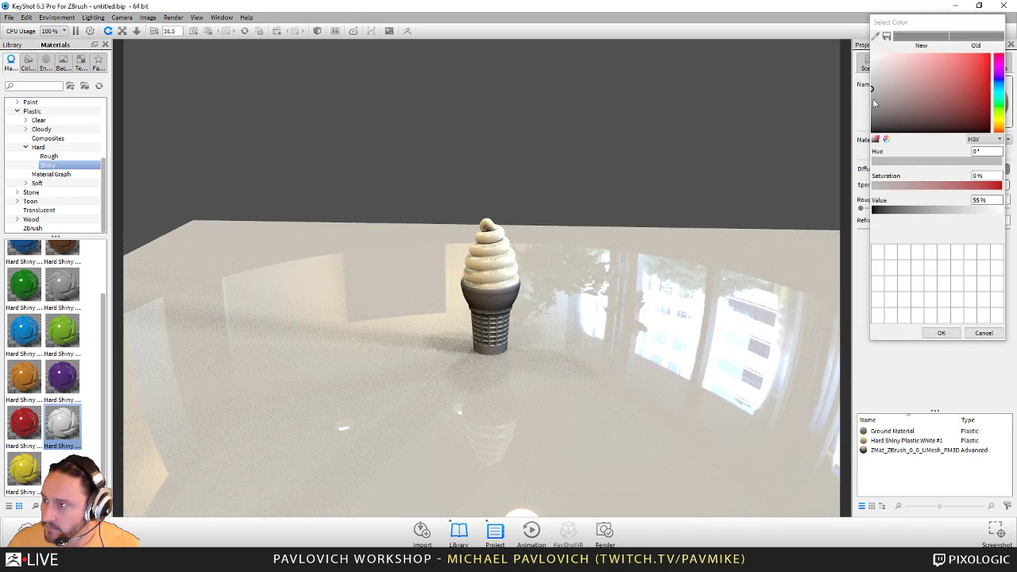
left_click_drag(879, 108, 873, 129)
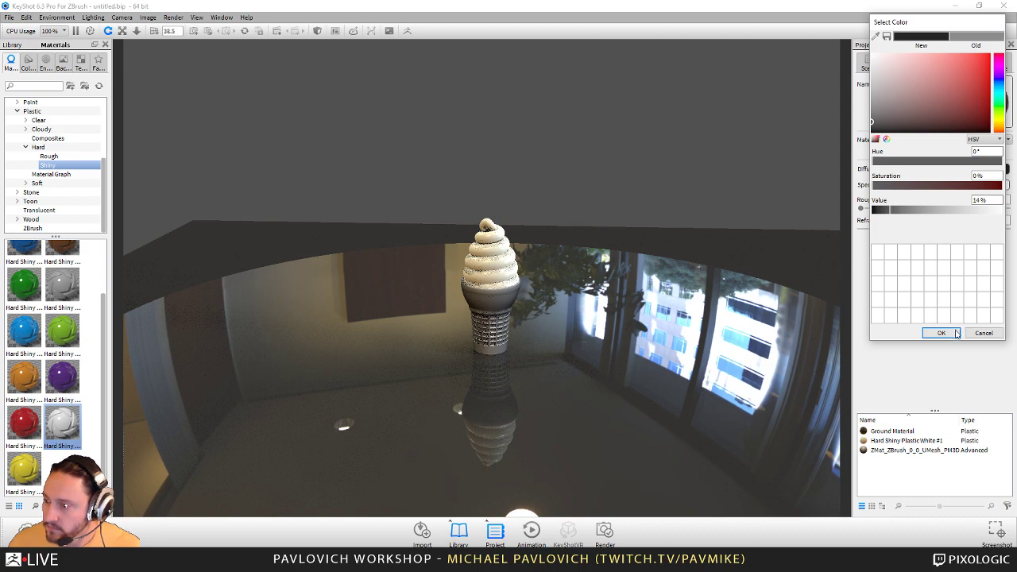
left_click(941, 333)
- Apply the Hard Shiny Plastic Orange material to the grey cone
left_click_drag(635, 223, 698, 388)
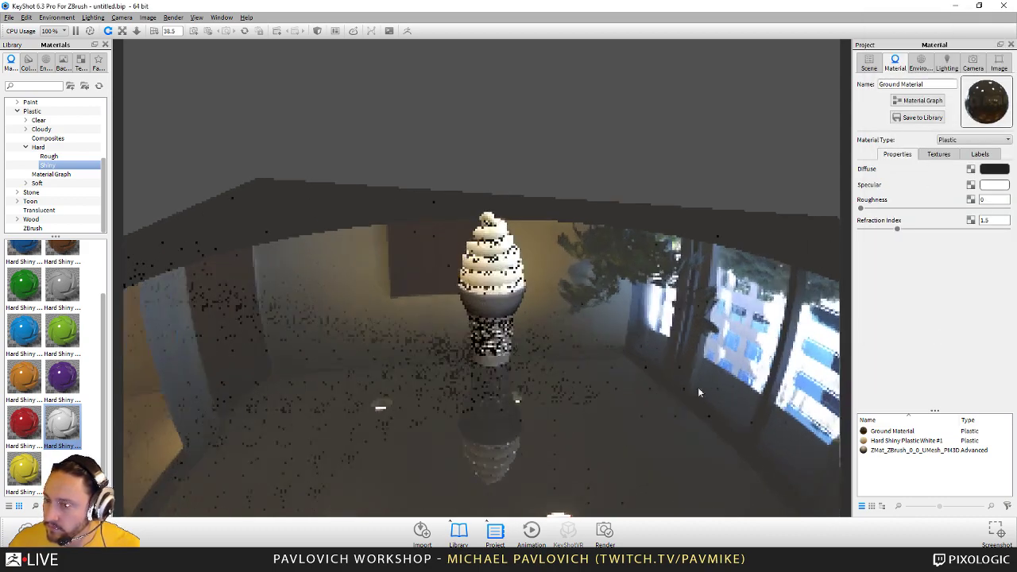
scroll(702, 407, "up", 6)
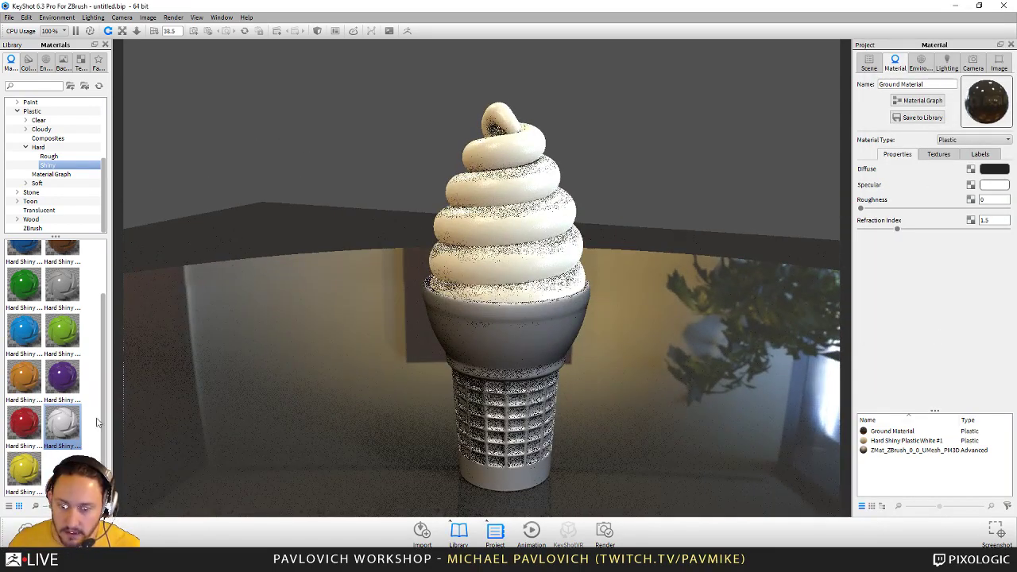
left_click_drag(24, 378, 481, 407)
- Set the cone material's diffuse colour to hue 33°, saturation 56%, value 77%, and its roughness to 0.246
double_click(494, 384)
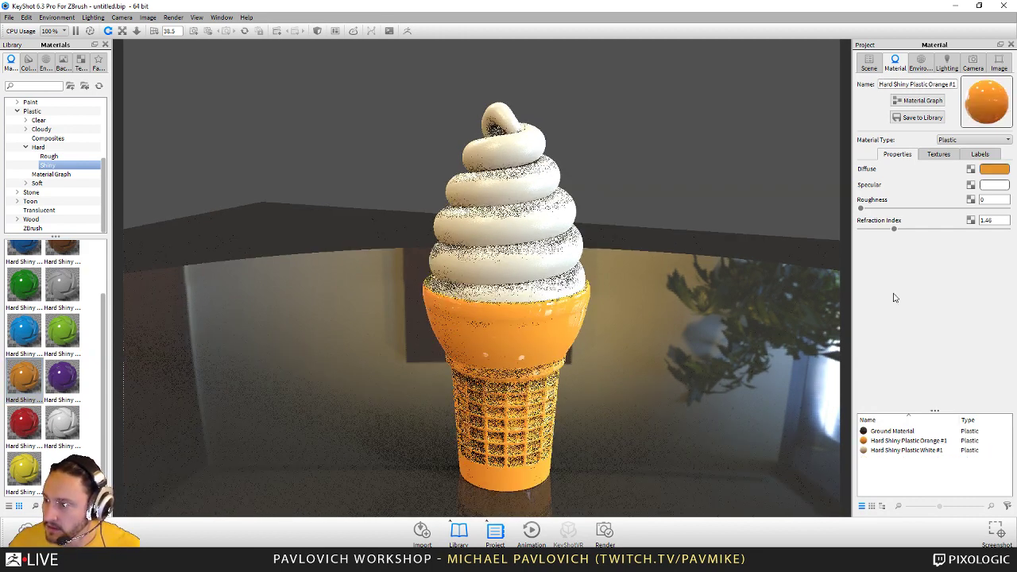
left_click(994, 169)
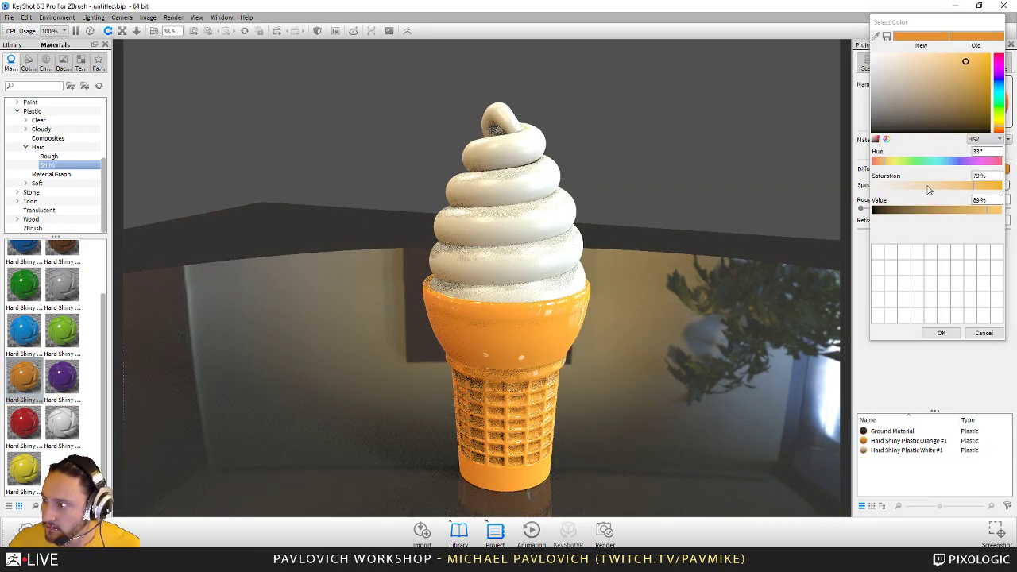
left_click_drag(927, 189, 916, 186)
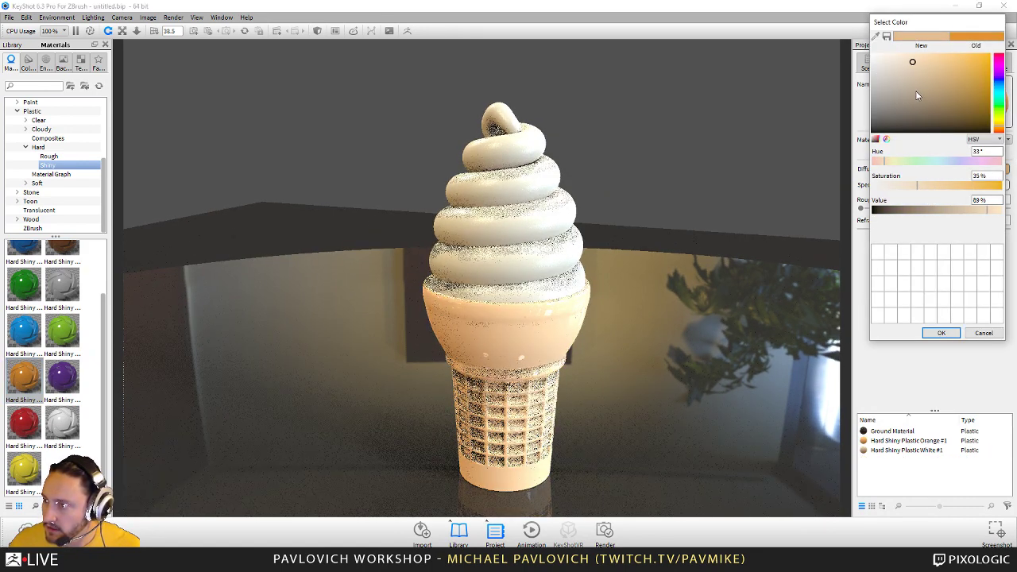
mouse_move(917, 95)
left_mouse_down()
mouse_move(920, 83)
mouse_move(938, 91)
mouse_move(939, 71)
left_mouse_up()
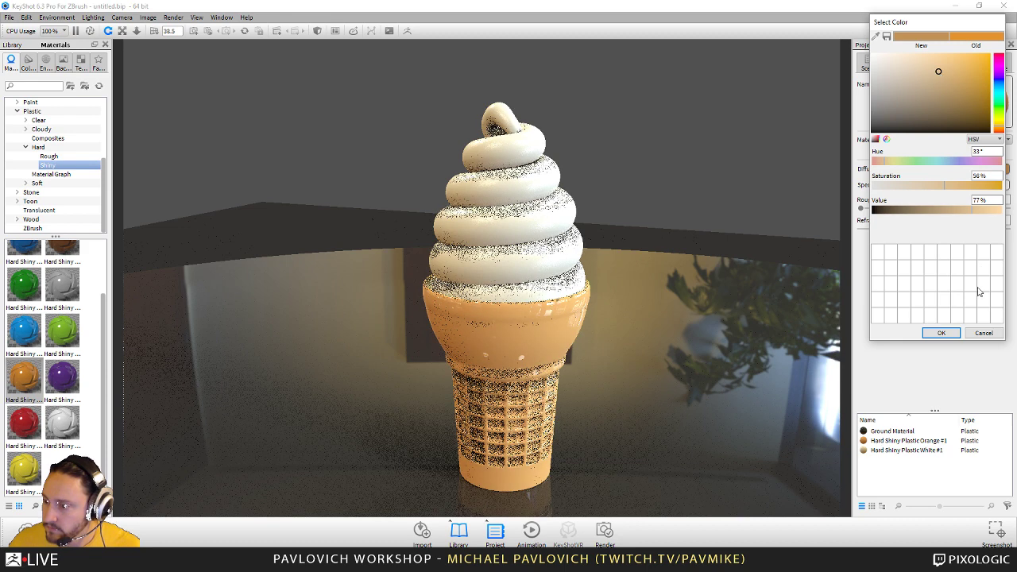
left_click(942, 333)
left_click_drag(868, 208, 897, 210)
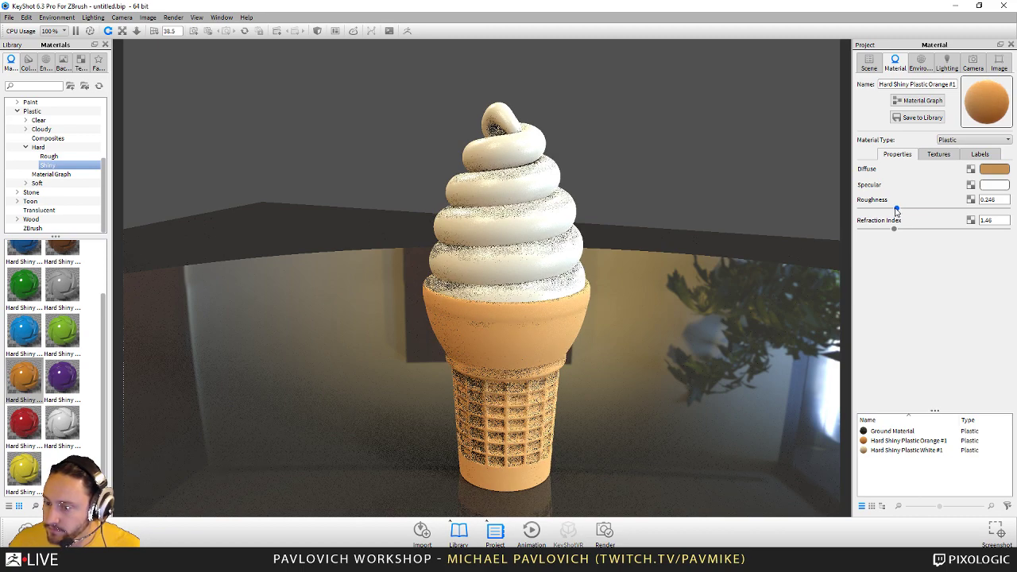
- Open the cone material's graph, add a Noise (Texture) node and connect it to the Plastic node's Bump input
left_click_drag(682, 278, 662, 245)
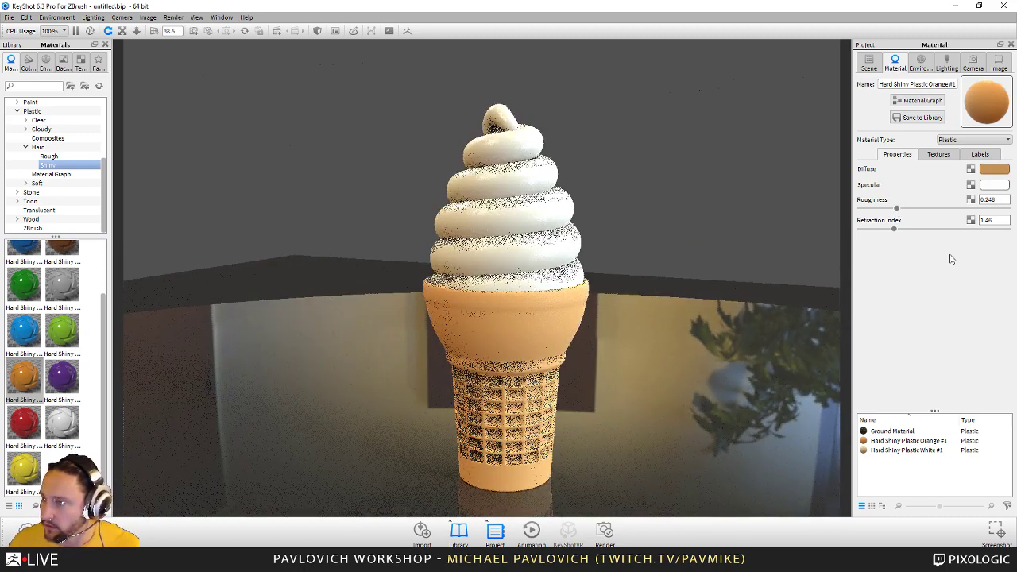
left_click(918, 101)
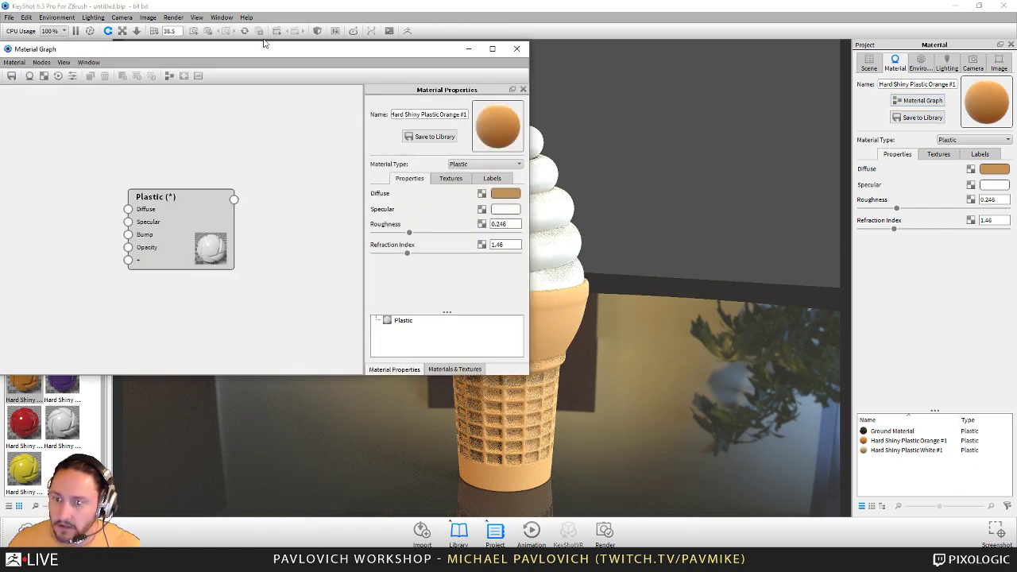
left_click_drag(266, 49, 472, 69)
right_click(470, 164)
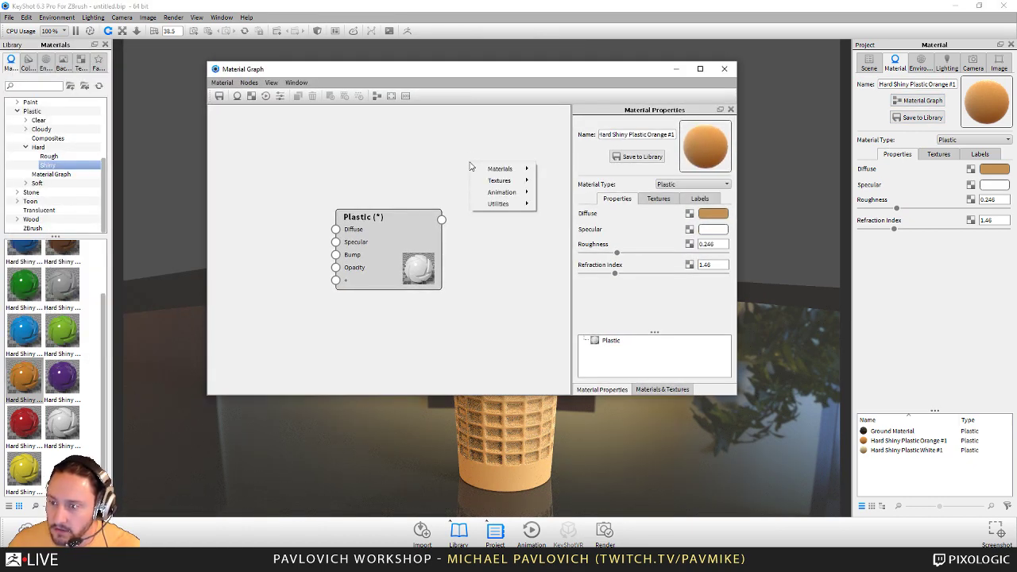
mouse_move(499, 180)
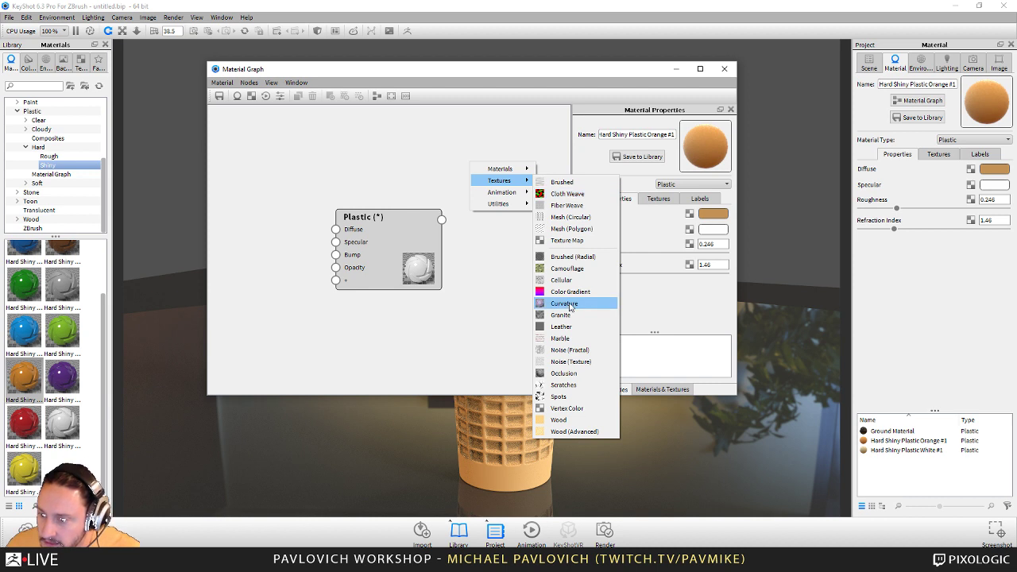
left_click(574, 364)
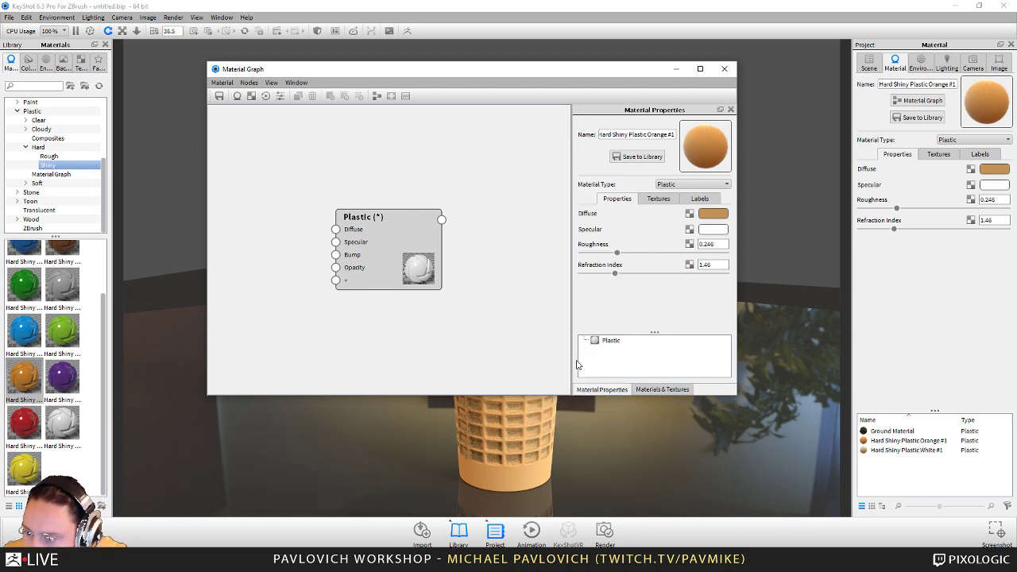
left_click_drag(313, 343, 202, 375)
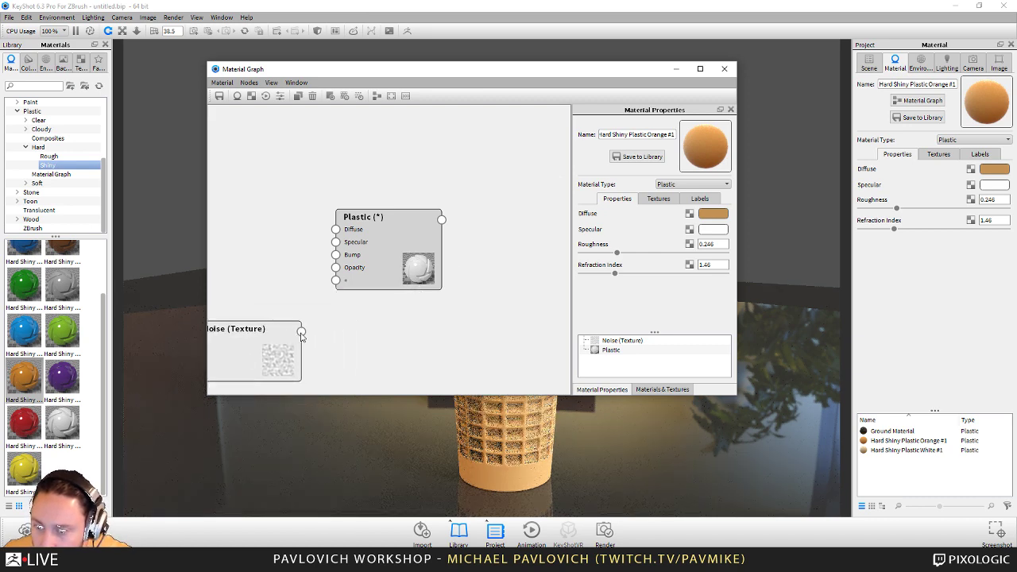
left_click_drag(302, 331, 336, 255)
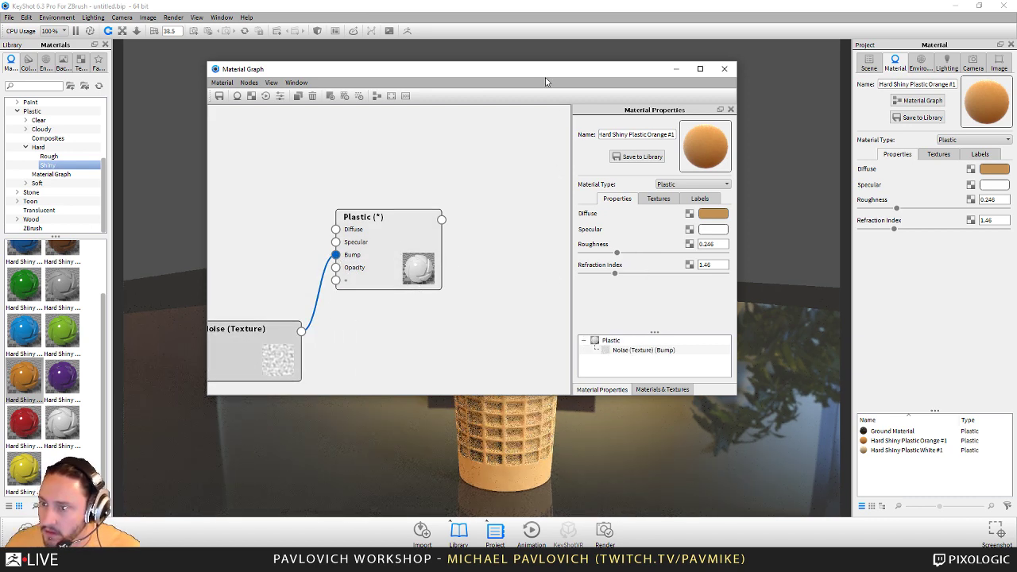
- Connect the Noise (Texture) node to the Plastic node's Specular input as well and set the noise scale to 0.155
left_click_drag(549, 74, 366, 26)
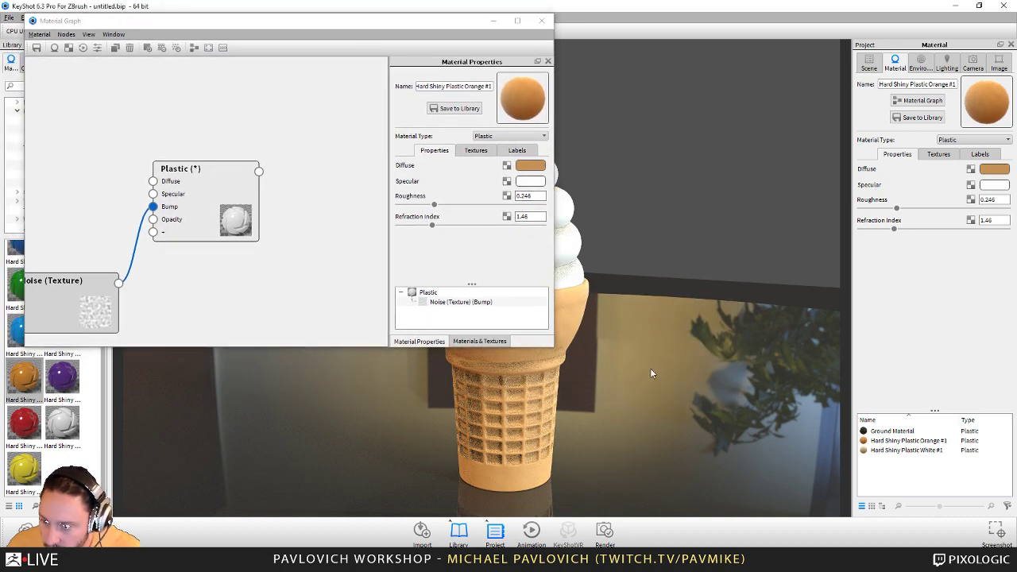
scroll(658, 397, "up", 4)
middle_click_drag(660, 402, 746, 297)
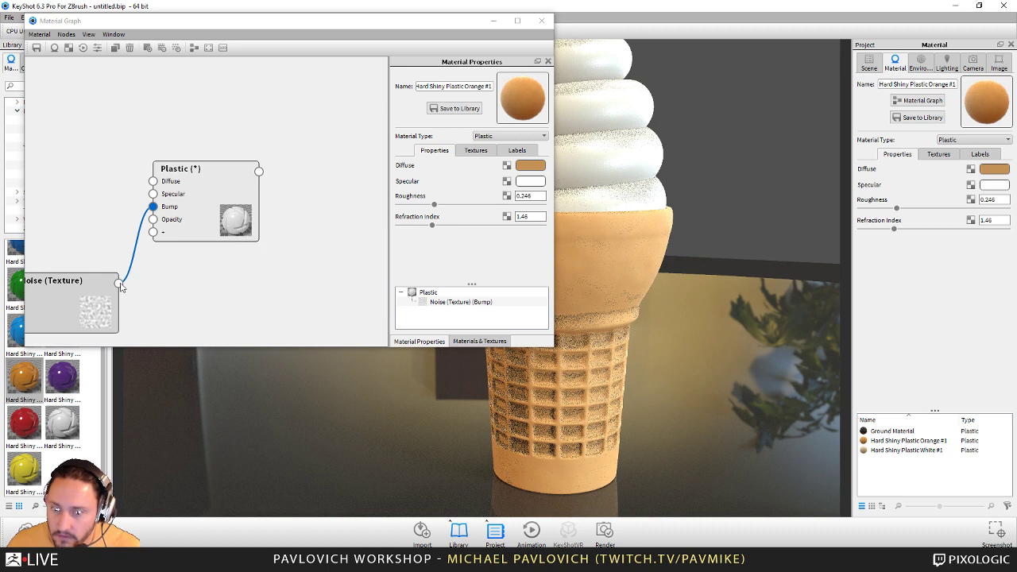
left_click_drag(120, 283, 154, 194)
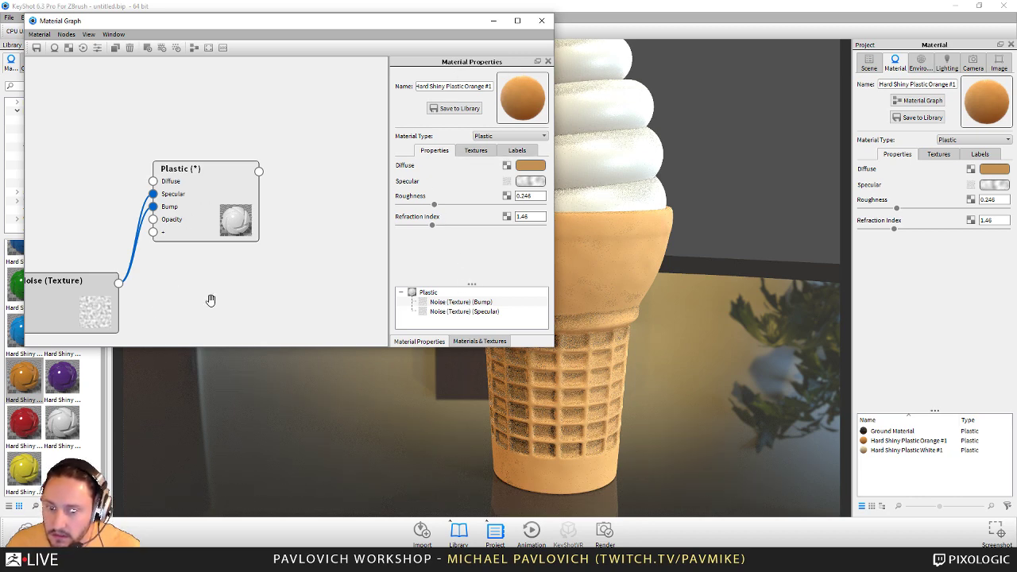
left_click(81, 300)
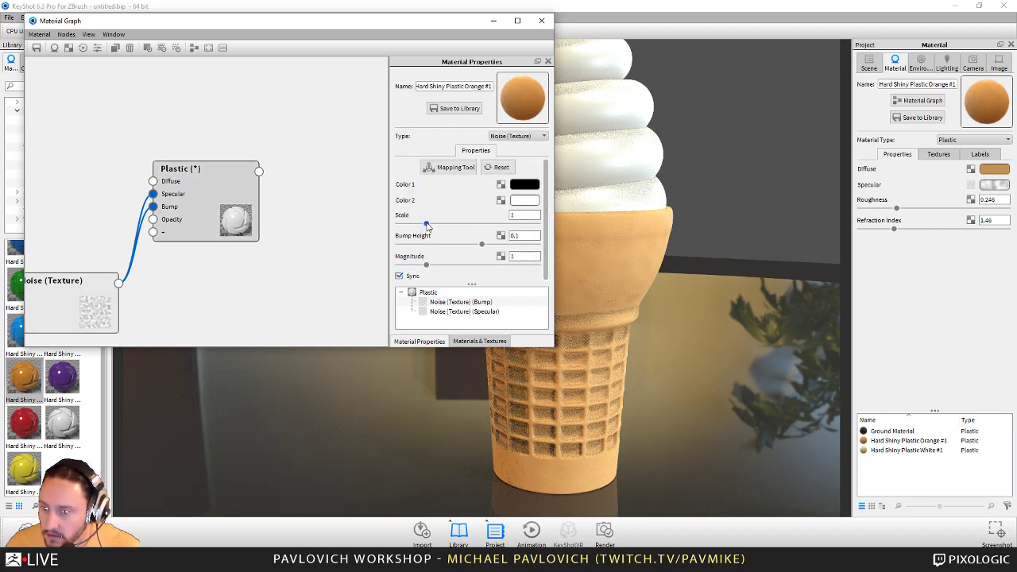
left_click_drag(427, 226, 405, 227)
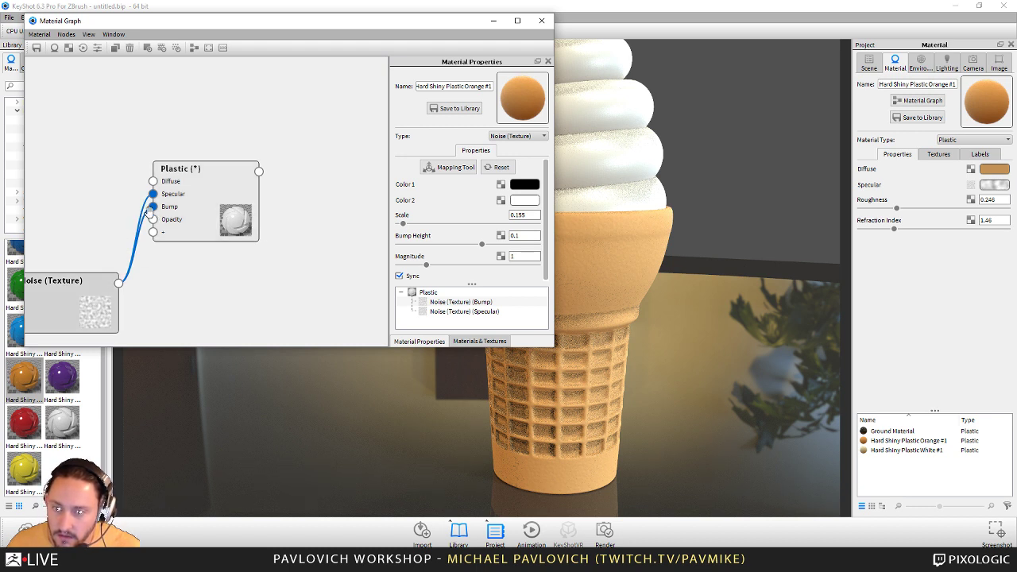
- Delete the connection between the Noise (Texture) node and the Plastic node's Bump input
left_click_drag(185, 207, 219, 298)
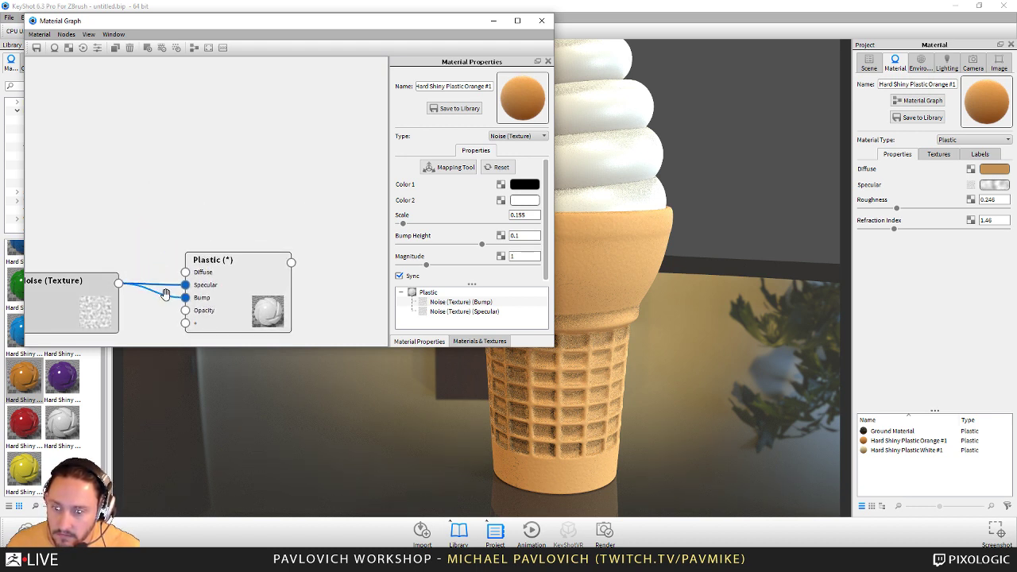
right_click(169, 299)
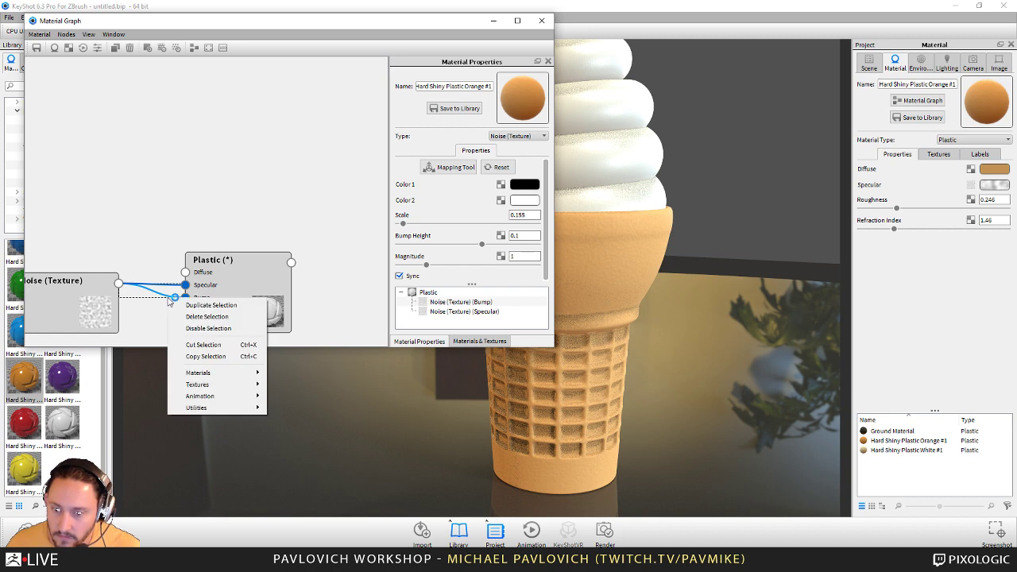
left_click(207, 317)
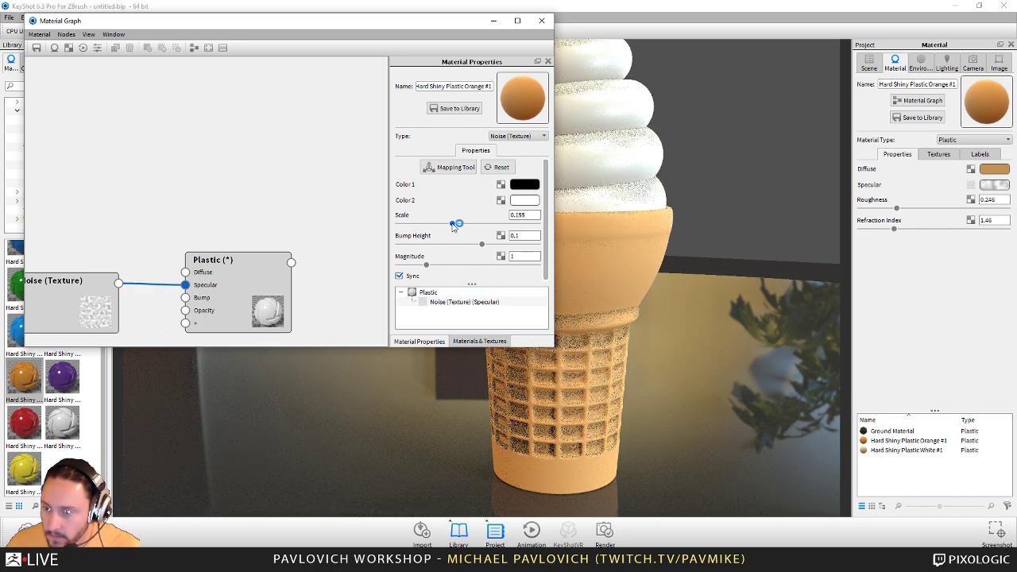
- Set the scale of the Noise (Texture) node driving the cone's specular to 0.354
mouse_move(453, 227)
left_mouse_down()
mouse_move(504, 225)
mouse_move(435, 231)
left_mouse_up()
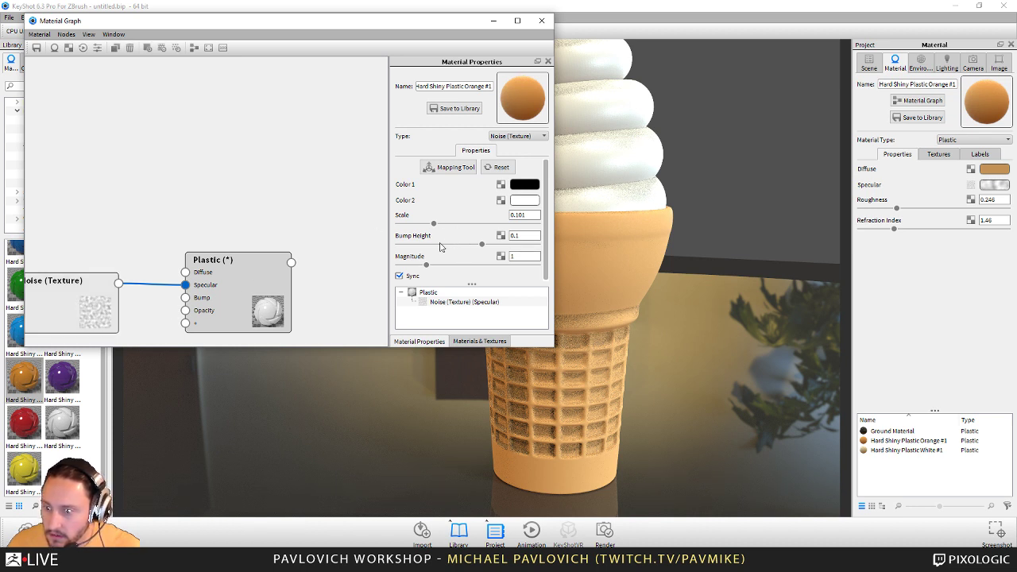
left_click(521, 202)
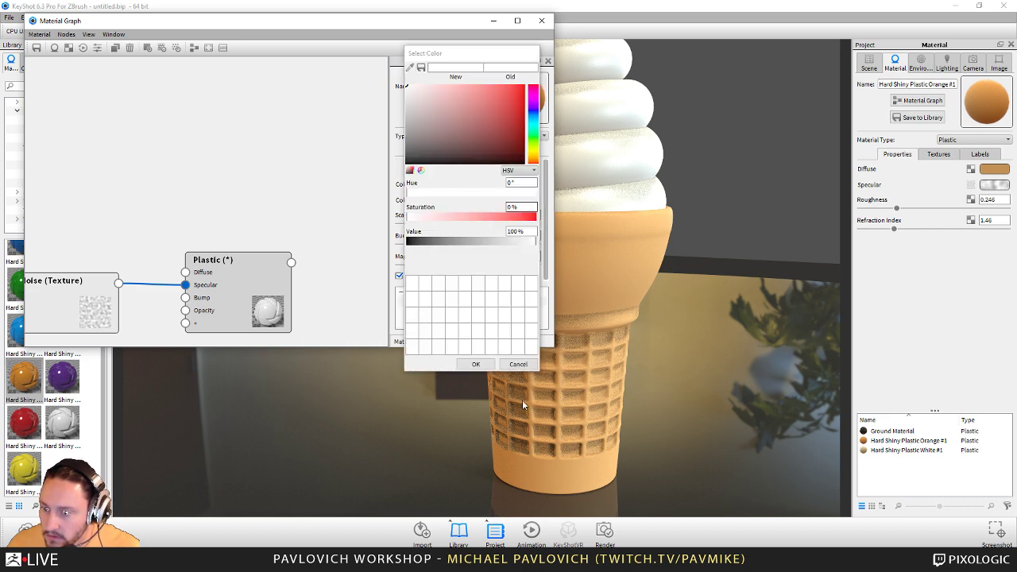
left_click(519, 364)
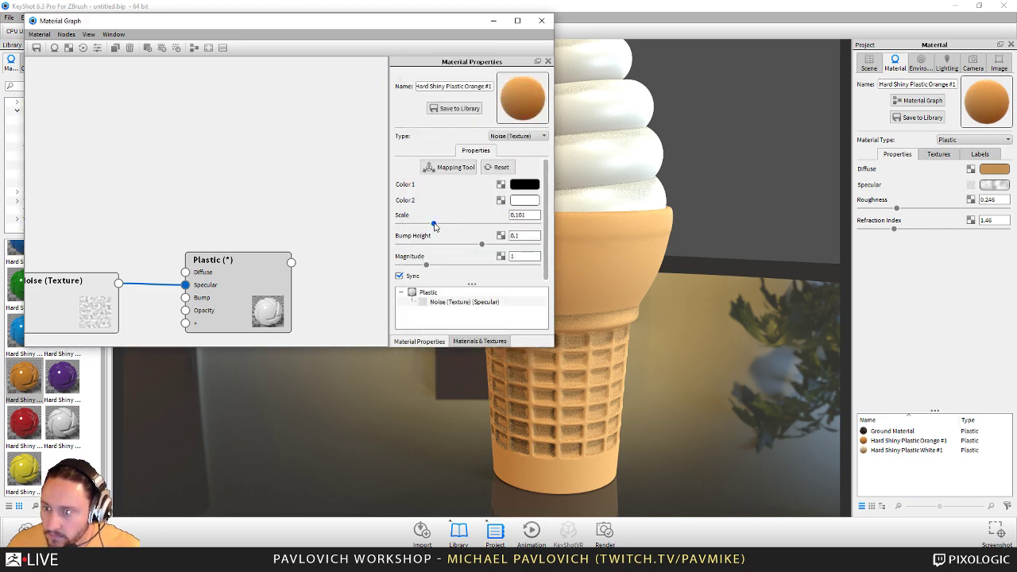
left_click_drag(434, 225, 522, 225)
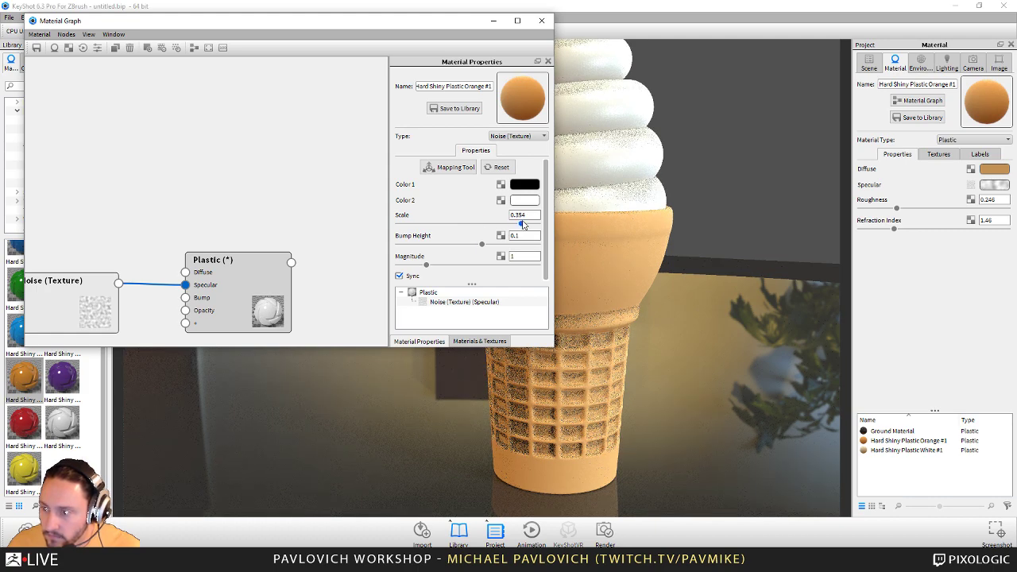
left_click_drag(795, 347, 543, 290)
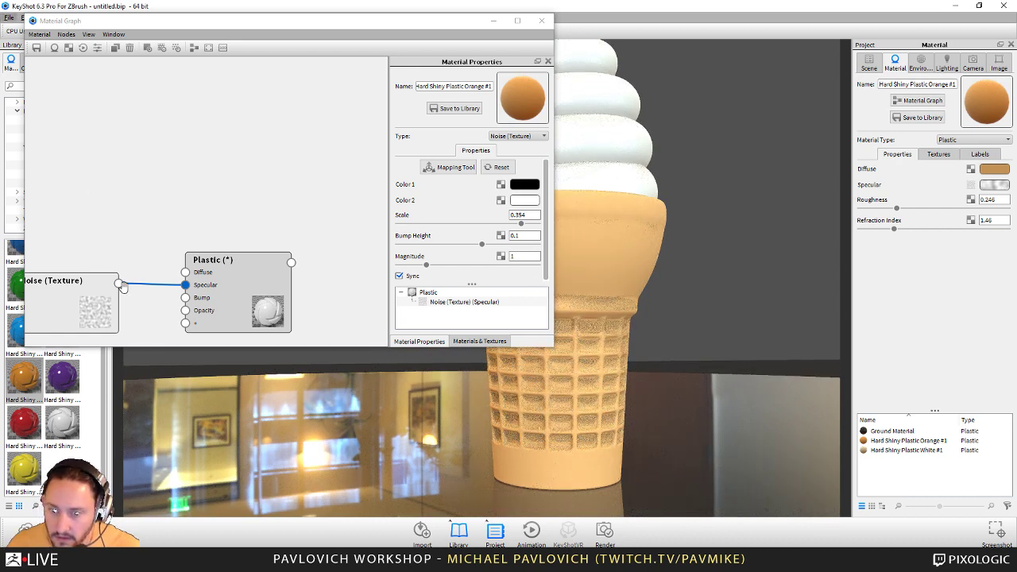
- Add a Noise (Fractal) texture node to the graph and connect it to the Plastic node's Diffuse input
mouse_move(105, 288)
left_mouse_down()
mouse_move(103, 305)
mouse_move(105, 294)
left_mouse_up()
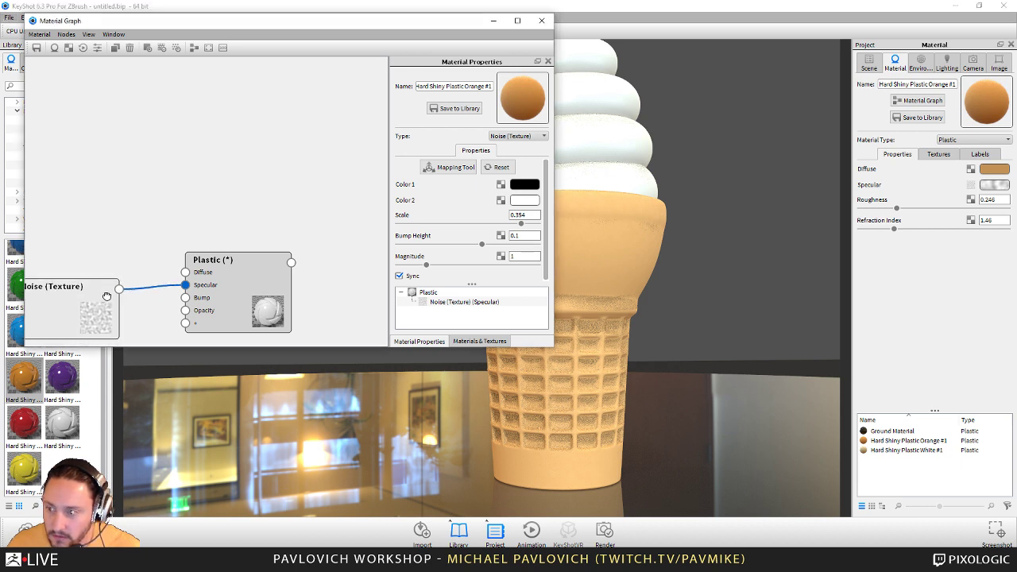
right_click(331, 129)
left_click_drag(333, 134, 332, 132)
right_click(333, 132)
mouse_move(374, 216)
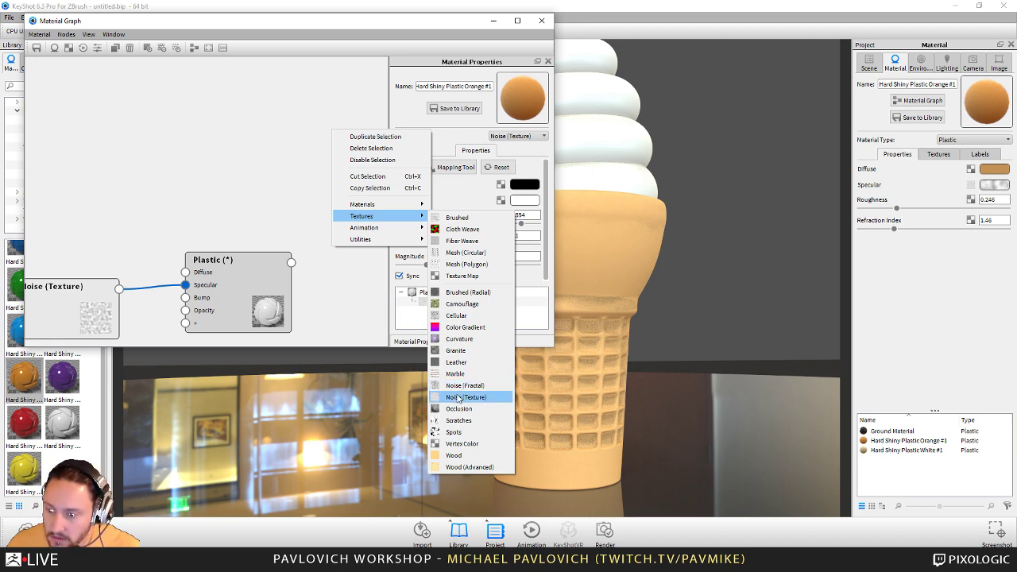
left_click(456, 386)
left_click_drag(347, 145, 67, 177)
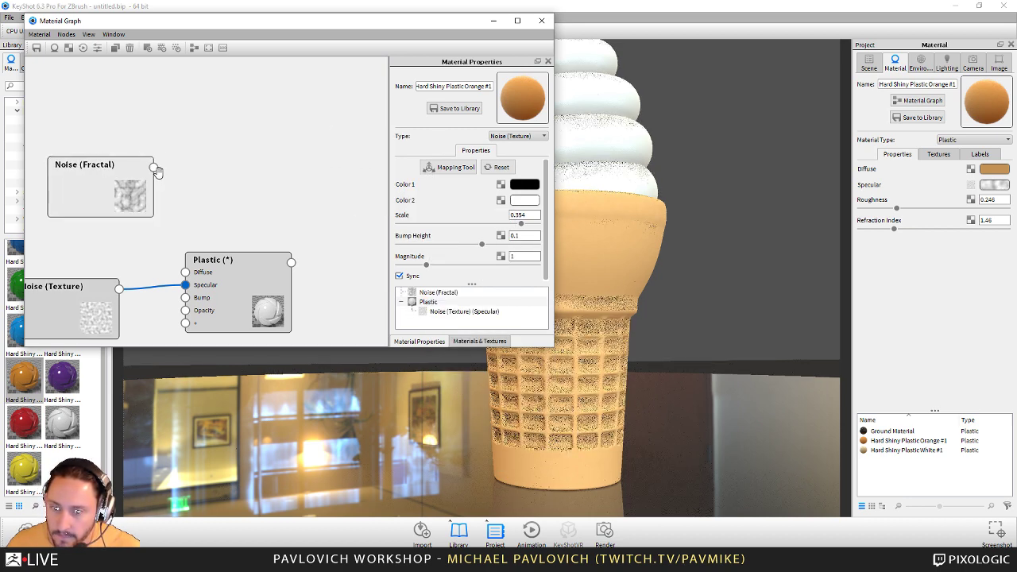
left_click_drag(154, 167, 186, 272)
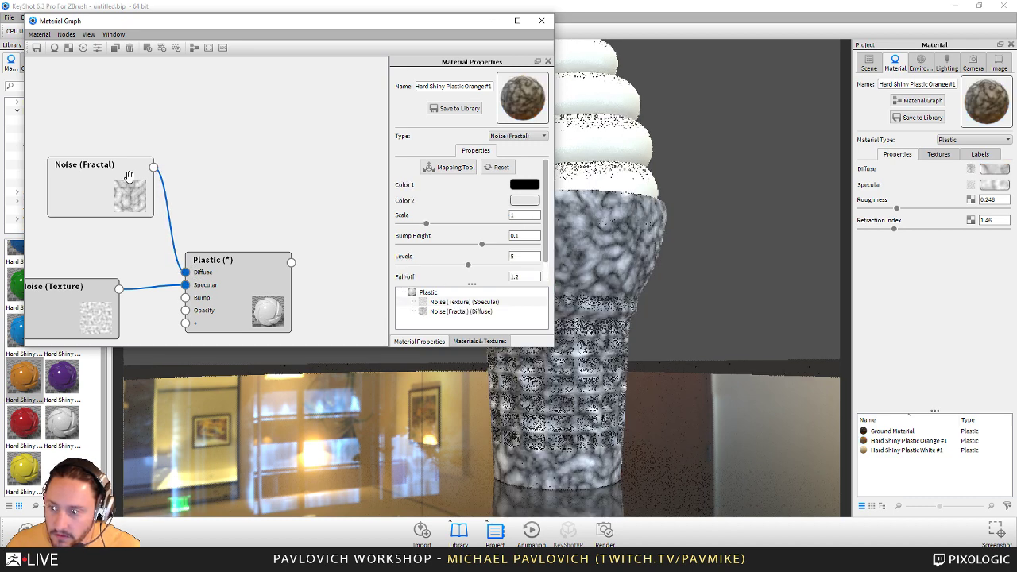
- Set Color 1 of the Noise (Fractal) node to a golden yellow with hue 45°, saturation 69% and value 73%
left_click(524, 185)
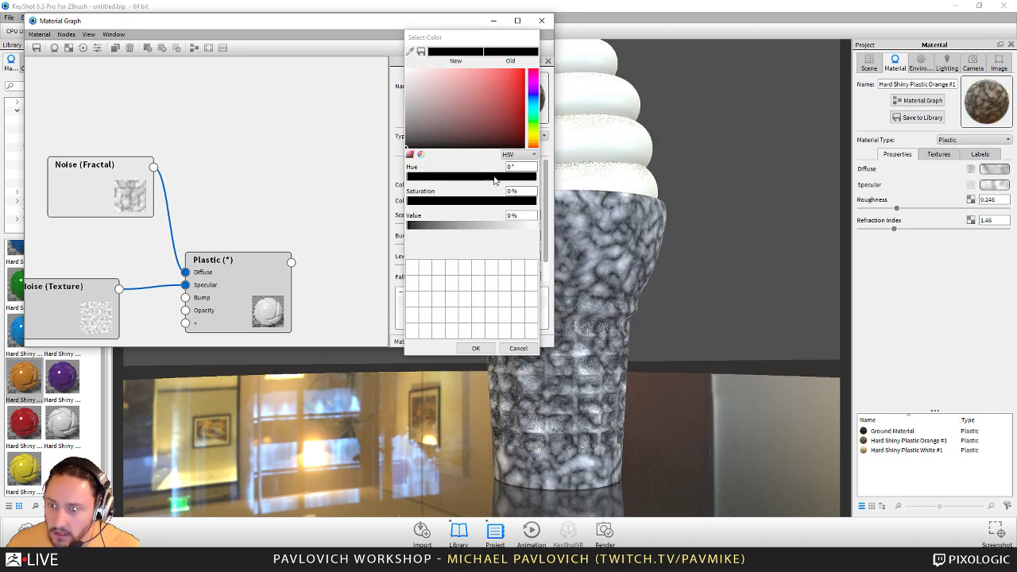
left_click(534, 138)
left_click_drag(498, 106, 488, 90)
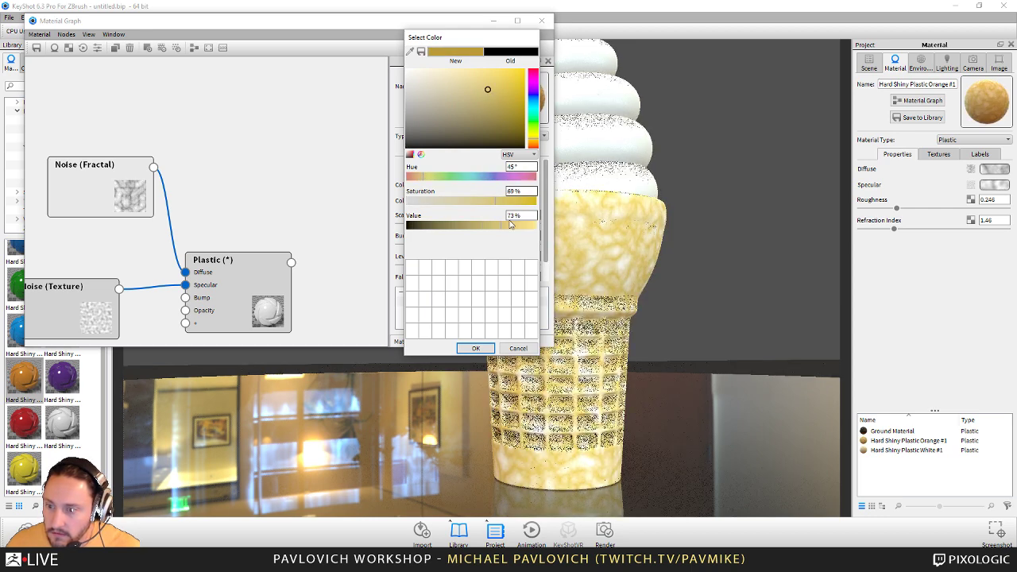
left_click(483, 348)
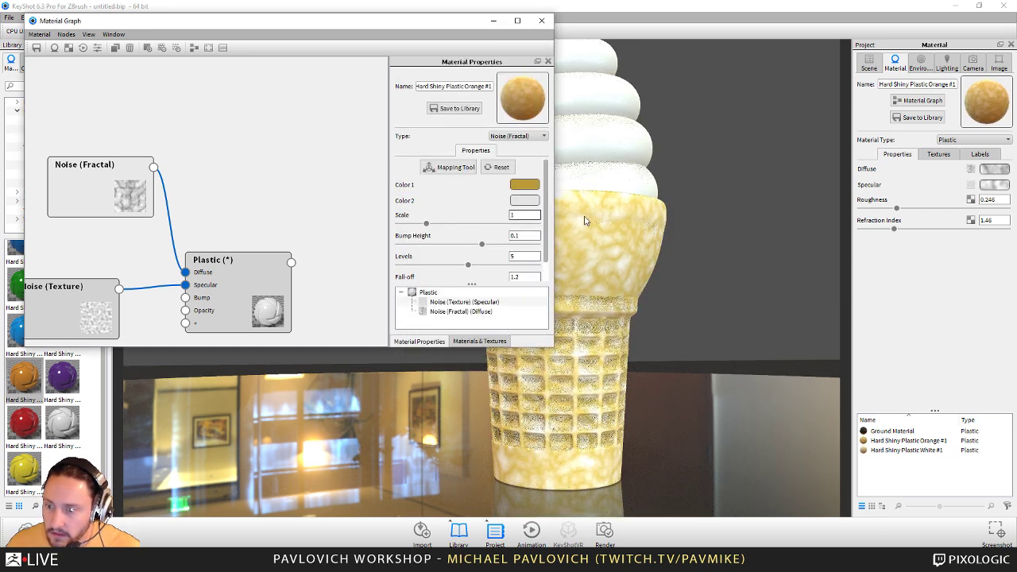
- Sample Color 1 of the Noise (Fractal) node for Color 2 and adjust it to hue 41°, saturation 68%, value 79%
left_click(523, 201)
left_click_drag(474, 57, 303, 110)
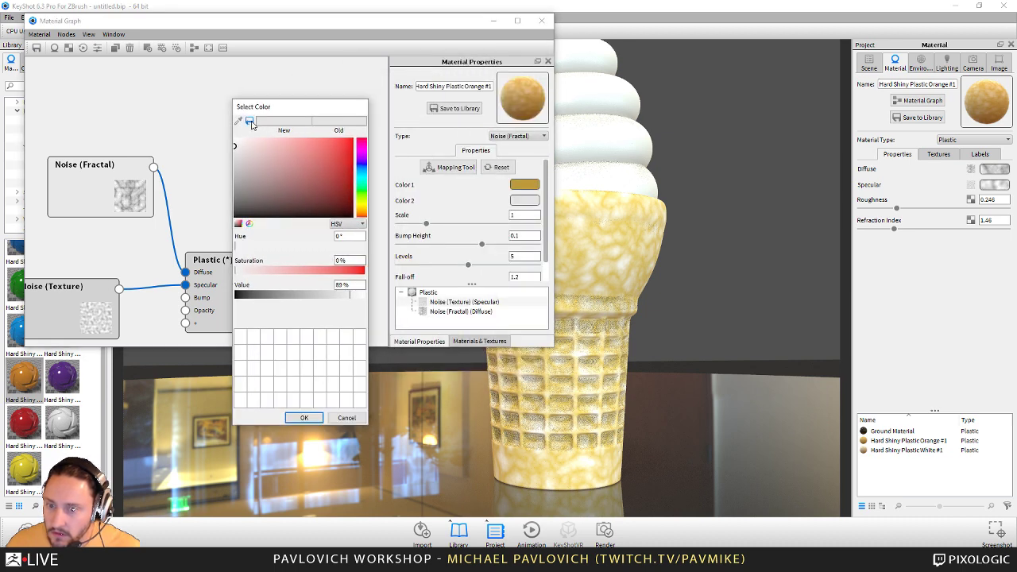
left_click(238, 121)
left_click(527, 185)
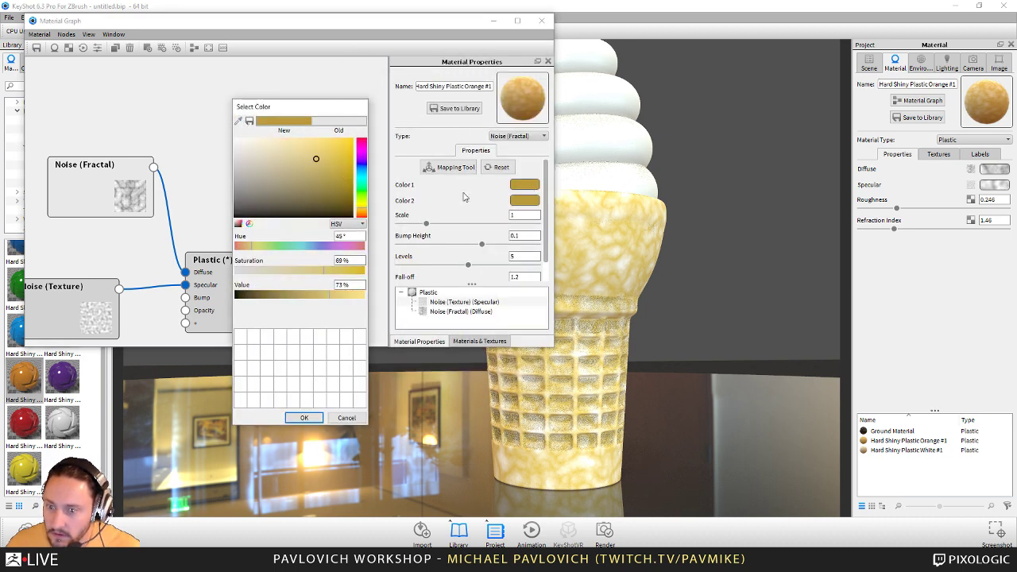
left_click(361, 213)
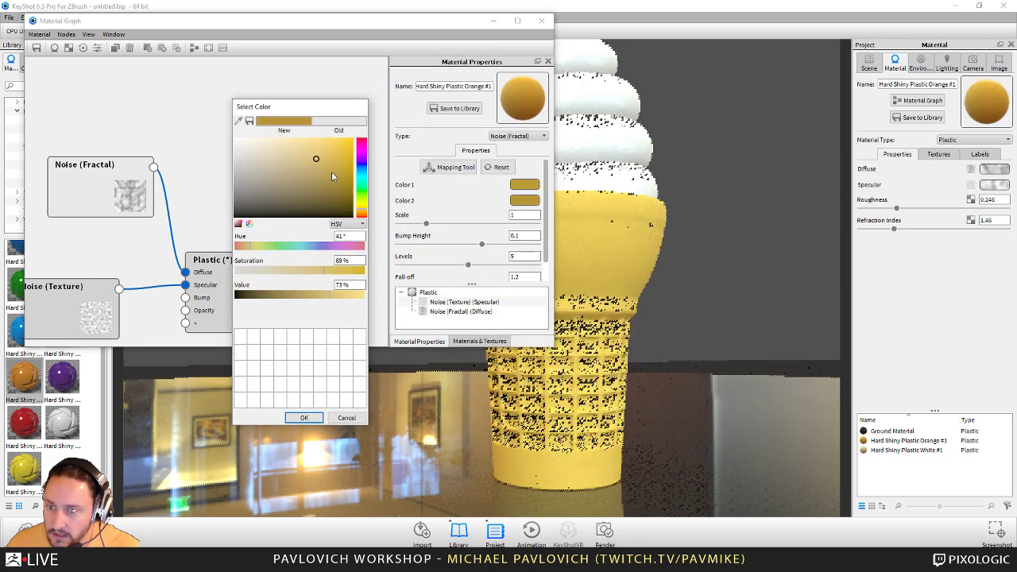
left_click_drag(318, 158, 315, 157)
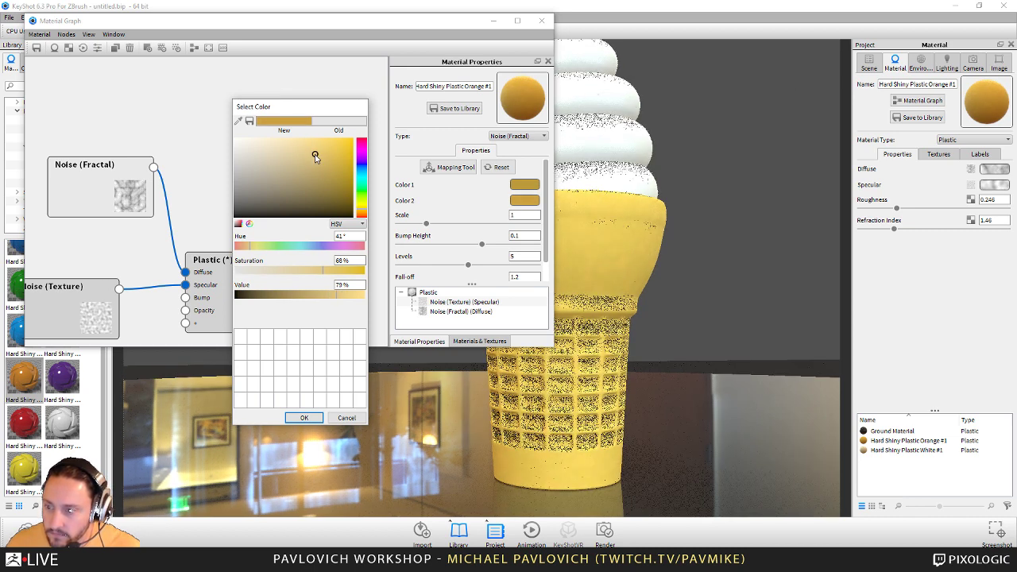
left_click(304, 417)
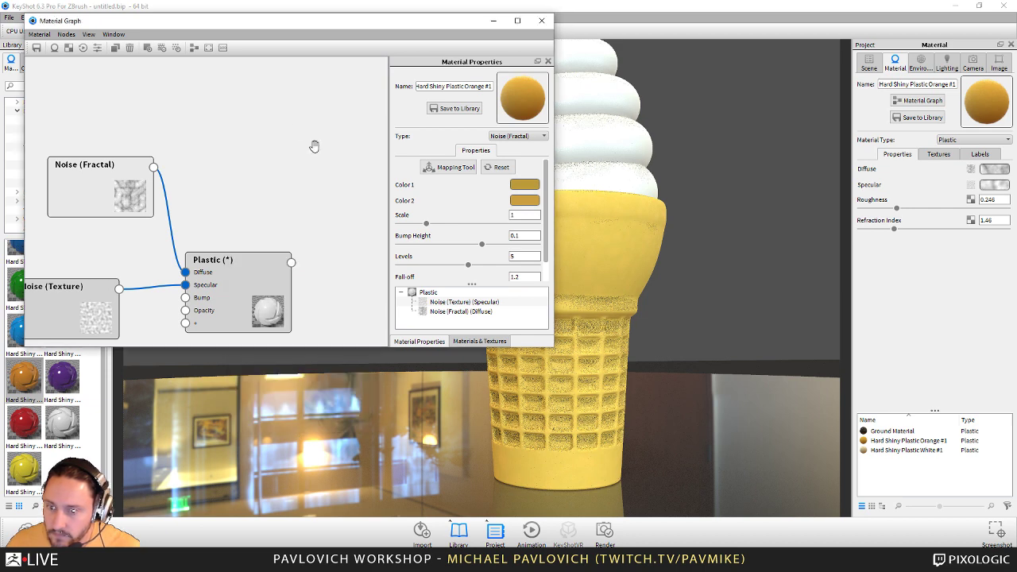
- Insert a Color Adjust utility node between the Noise (Fractal) node and the Plastic node's Diffuse input, and tidy the node layout
right_click(288, 132)
mouse_move(325, 240)
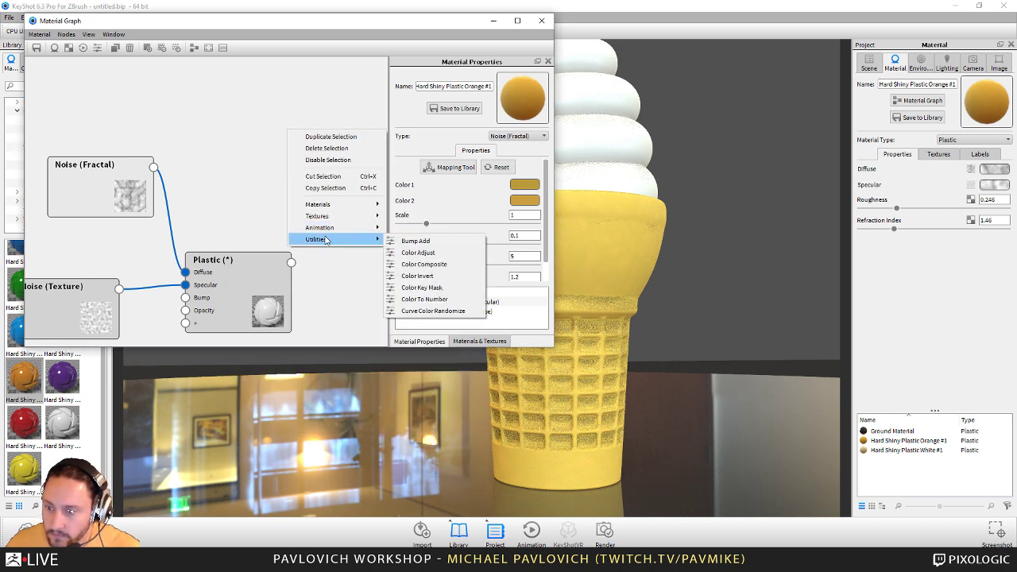
left_click(418, 252)
left_click_drag(317, 187, 242, 201)
left_click_drag(153, 167, 255, 162)
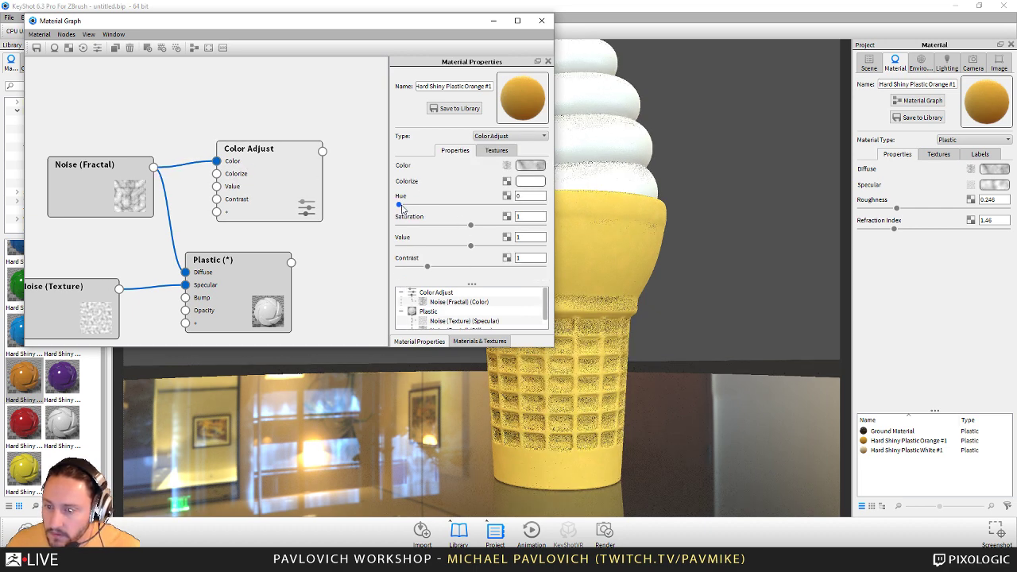
left_click_drag(323, 151, 186, 272)
left_click_drag(275, 180, 243, 181)
left_click_drag(115, 183, 103, 176)
left_click(254, 182)
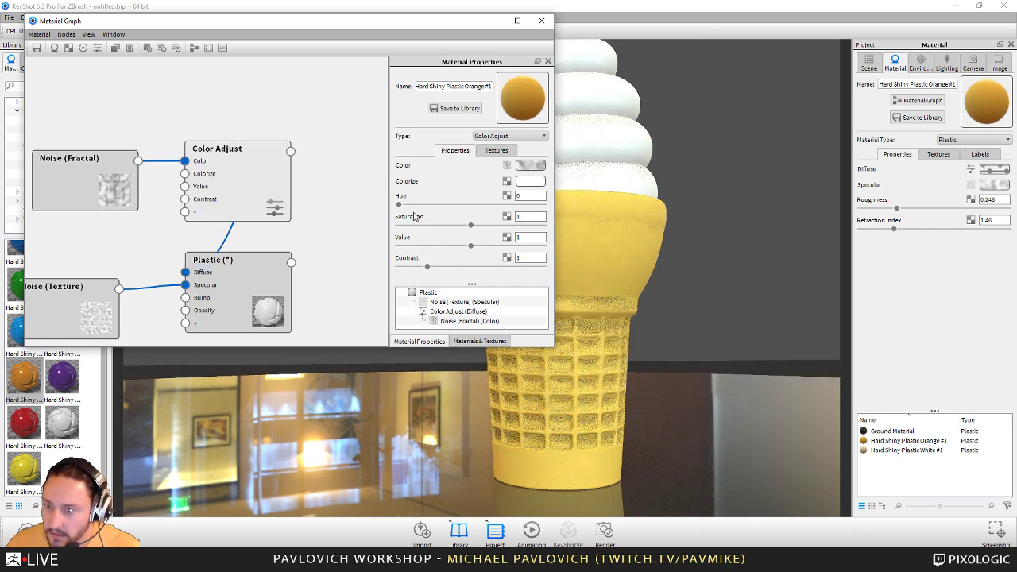
- Adjust the cone's Color Adjust node to hue 0.993, saturation 0.912 and value 0.904
mouse_move(400, 206)
left_mouse_down()
mouse_move(416, 209)
mouse_move(402, 211)
left_mouse_up()
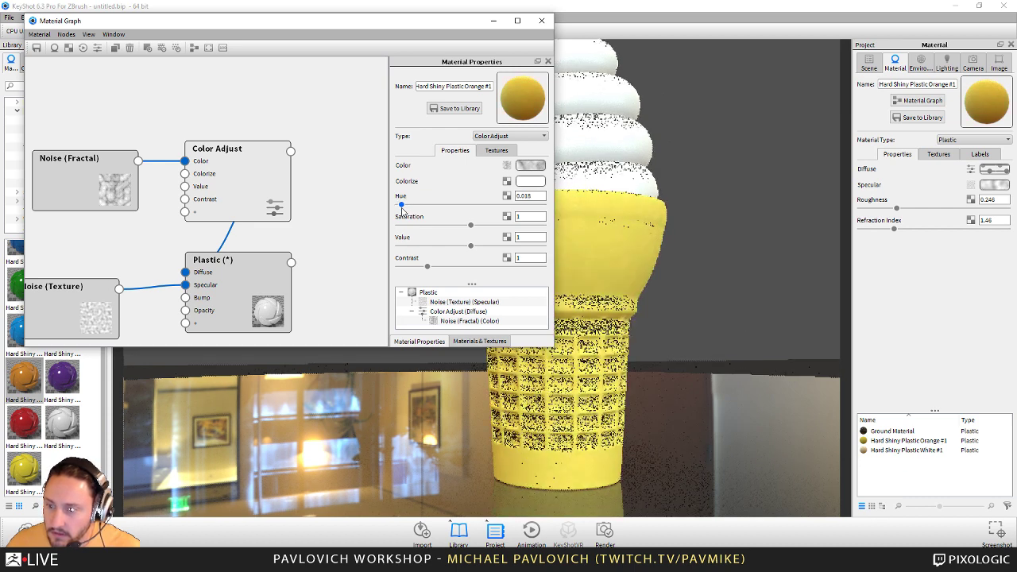
mouse_move(471, 226)
left_mouse_down()
mouse_move(454, 227)
mouse_move(468, 230)
mouse_move(466, 251)
mouse_move(461, 228)
left_mouse_up()
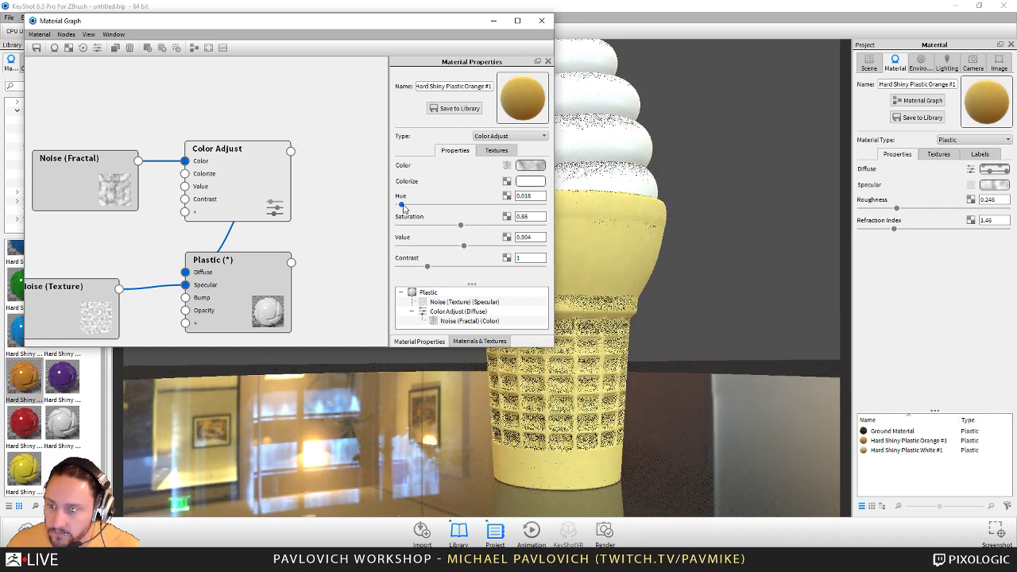
left_click_drag(402, 205, 544, 208)
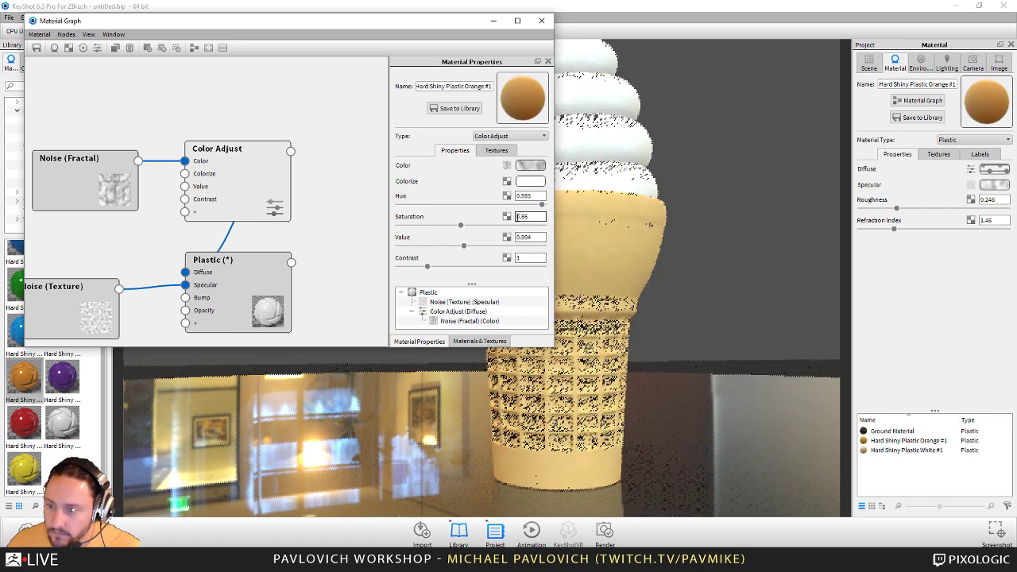
left_click(461, 225)
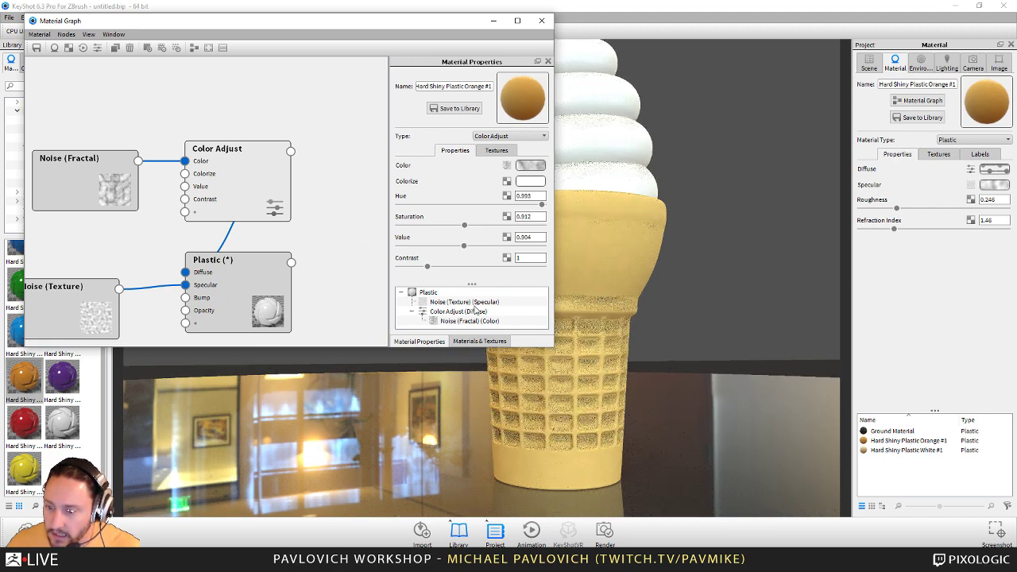
- Set the swirl material's diffuse colour to hue 52°, saturation 15%, value 71%, and its roughness to 0.221
left_click_drag(648, 267, 787, 274)
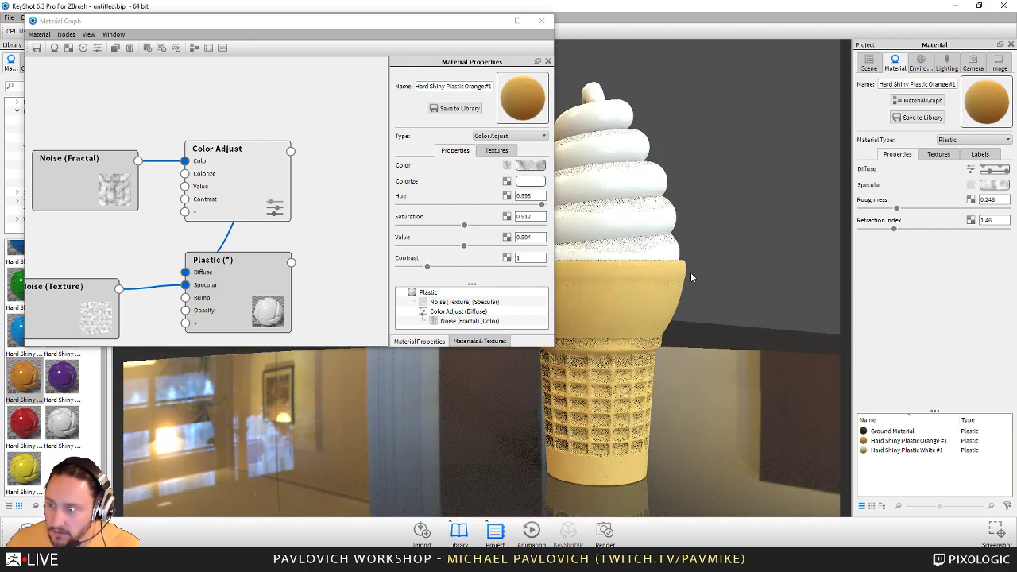
left_click_drag(609, 263, 604, 302)
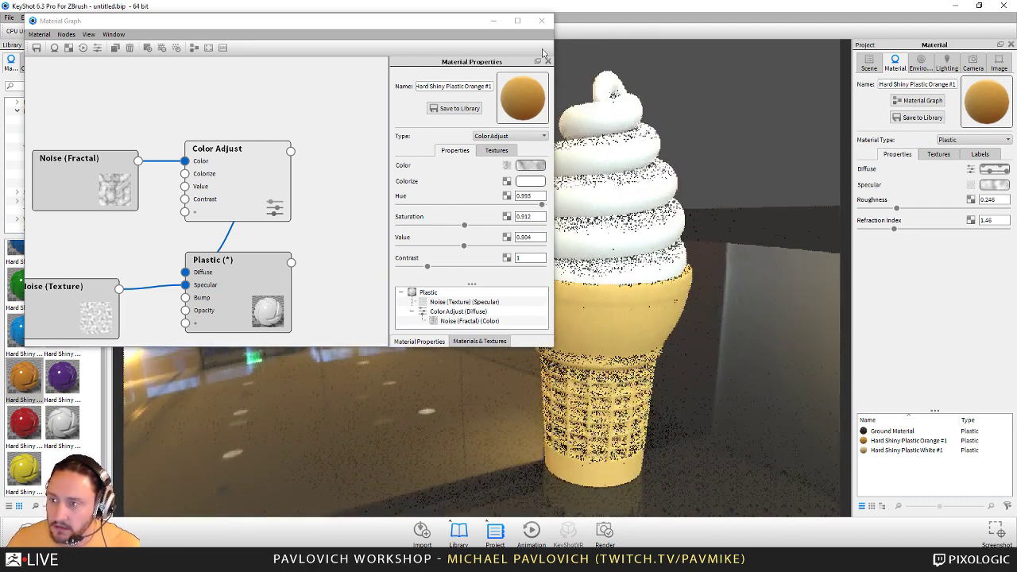
double_click(621, 207)
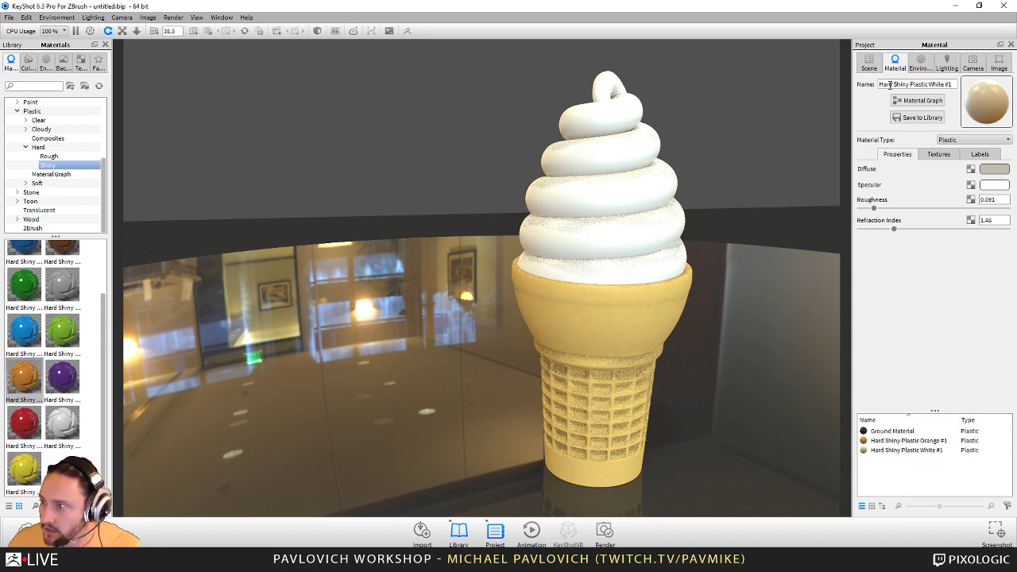
left_click(868, 65)
left_click(560, 385)
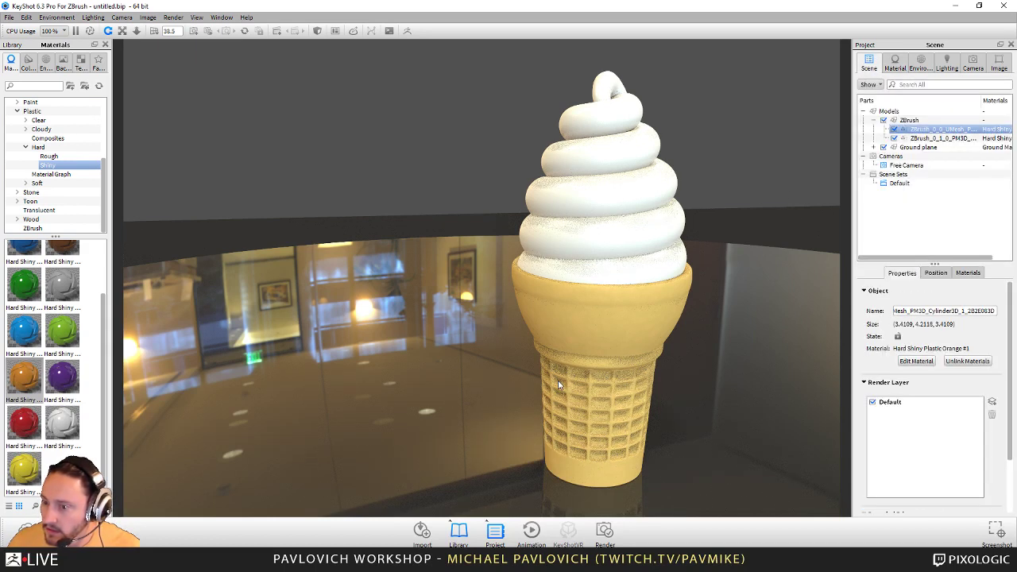
left_click(601, 233)
double_click(584, 167)
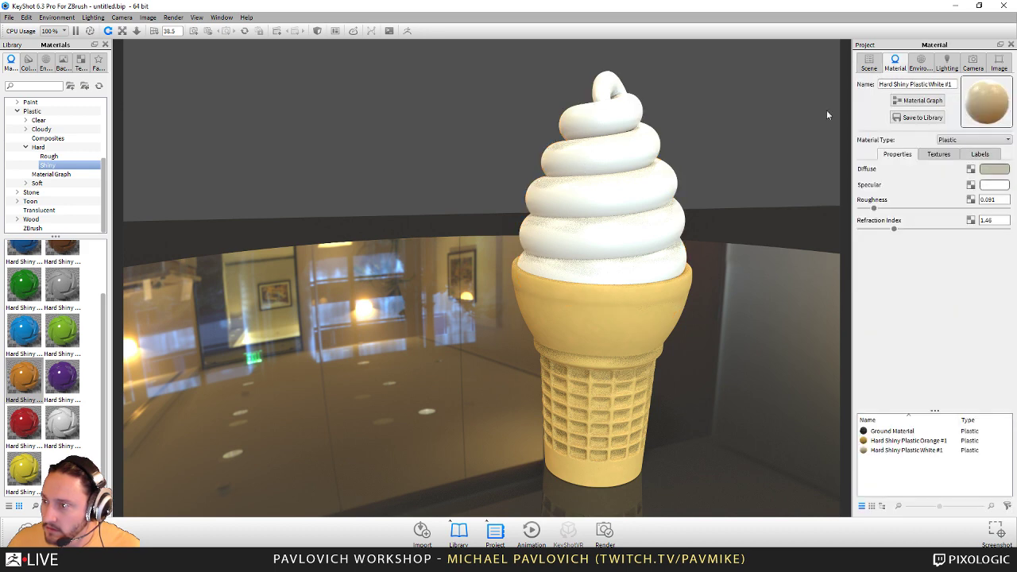
left_click(997, 170)
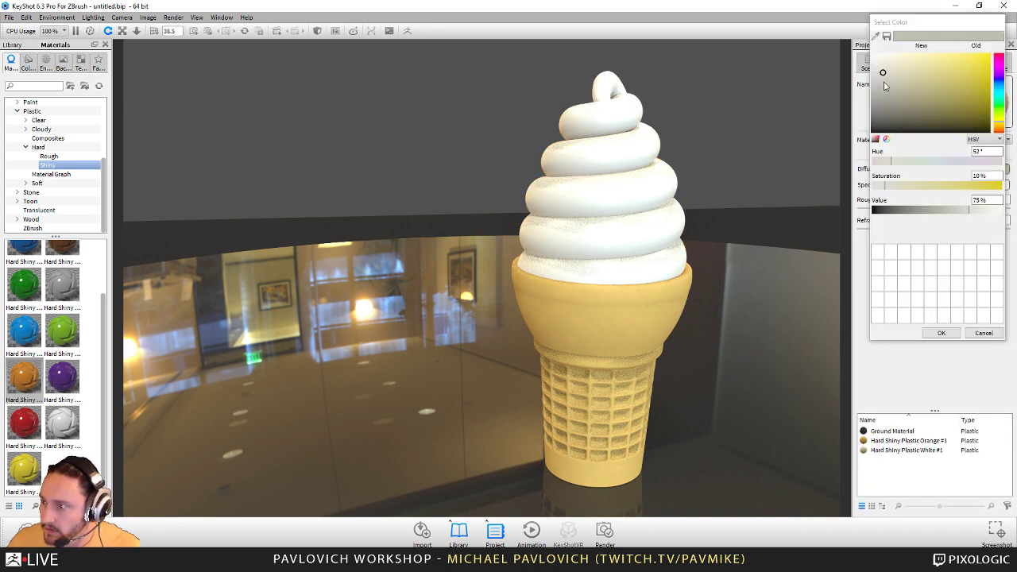
left_click(887, 73)
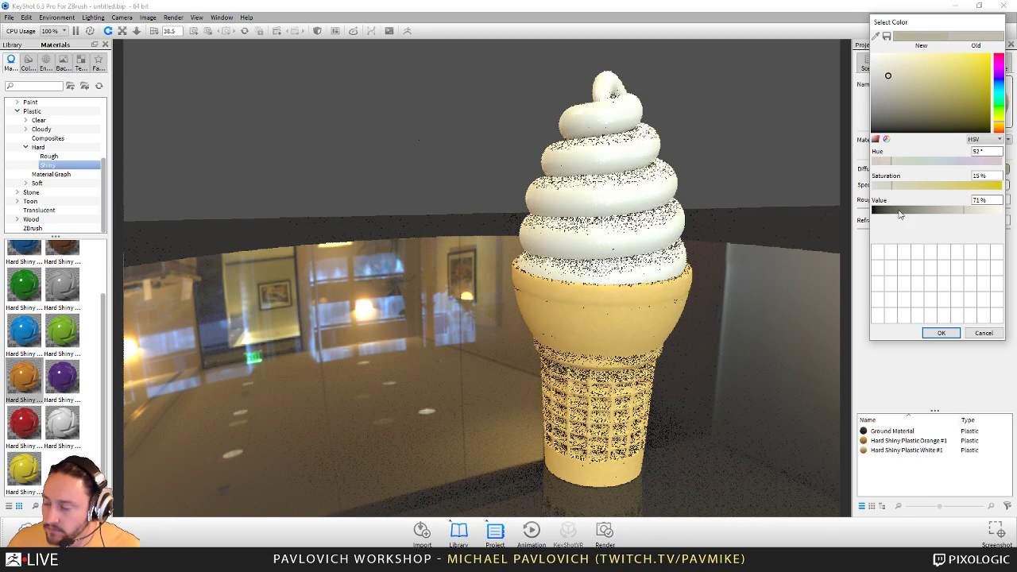
left_click(941, 334)
left_click_drag(877, 210, 893, 209)
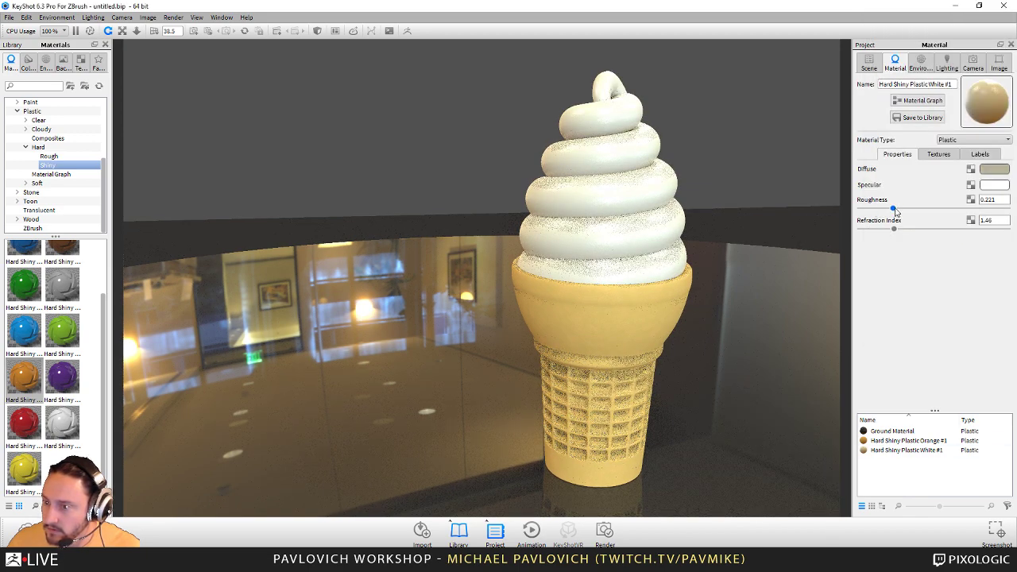
- Darken the Ground Material's specular colour to a grey with value 40% and set its roughness to 0.014
left_click_drag(702, 322, 674, 339)
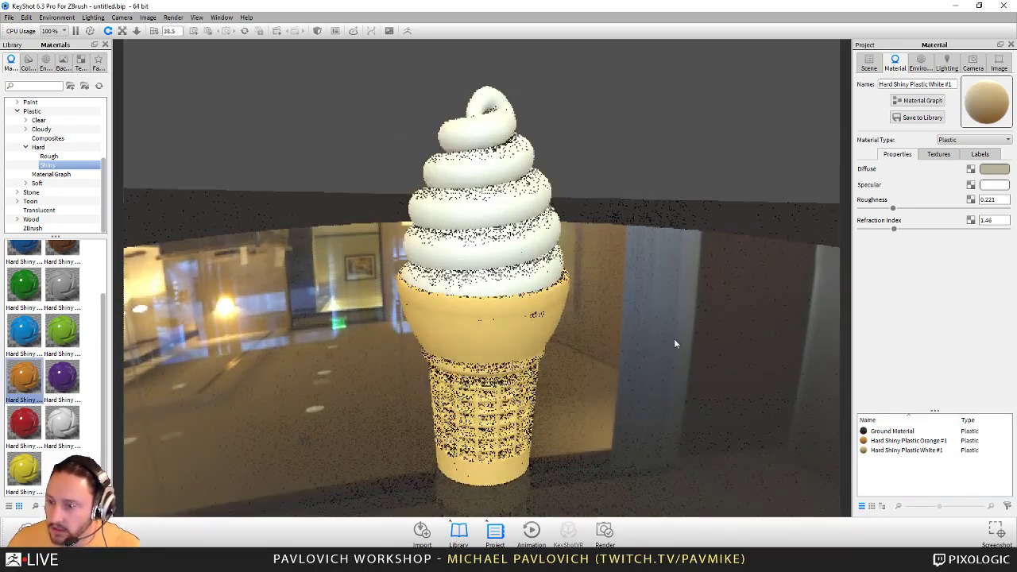
double_click(698, 320)
left_click(990, 184)
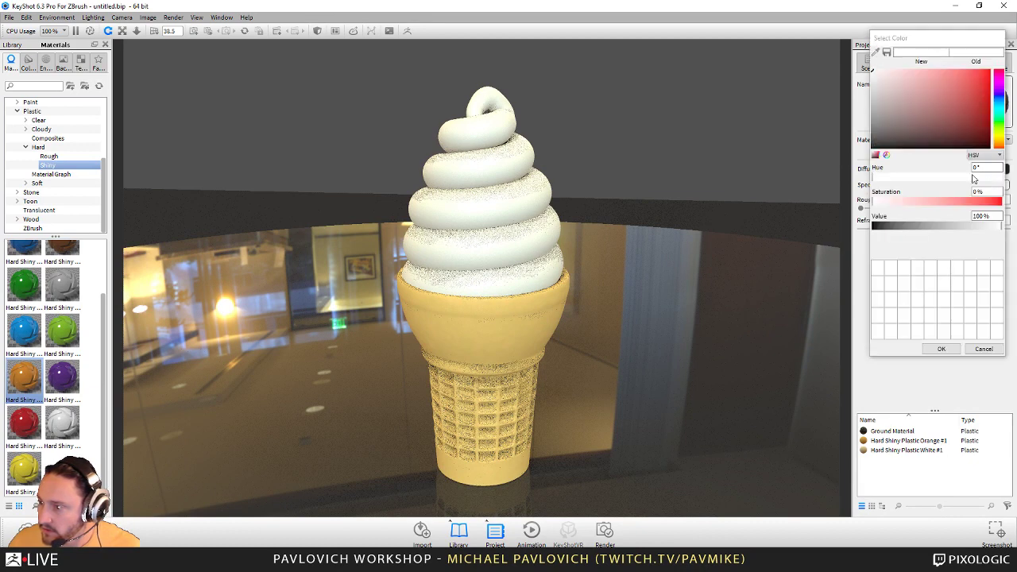
left_click(876, 99)
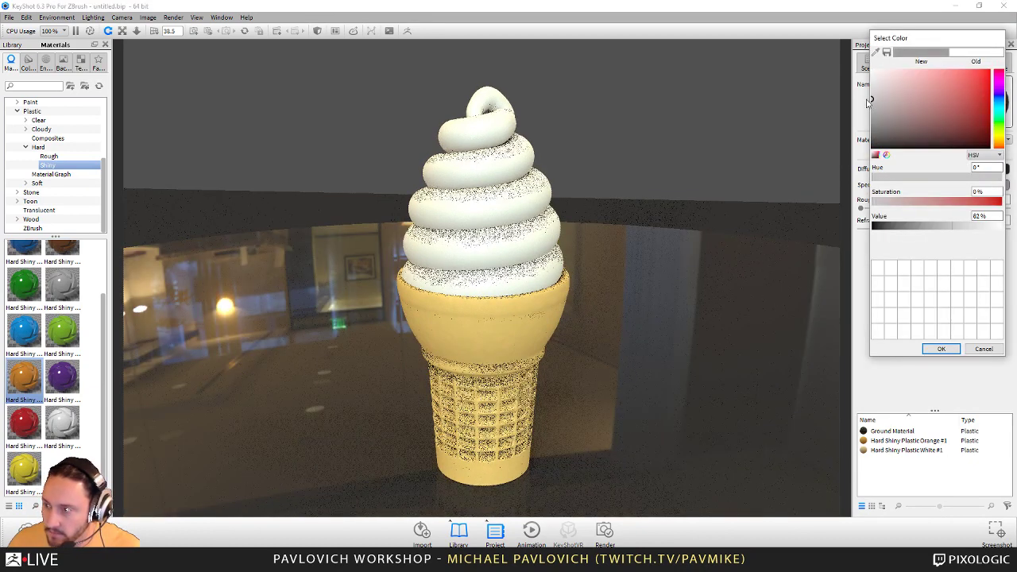
left_click(874, 126)
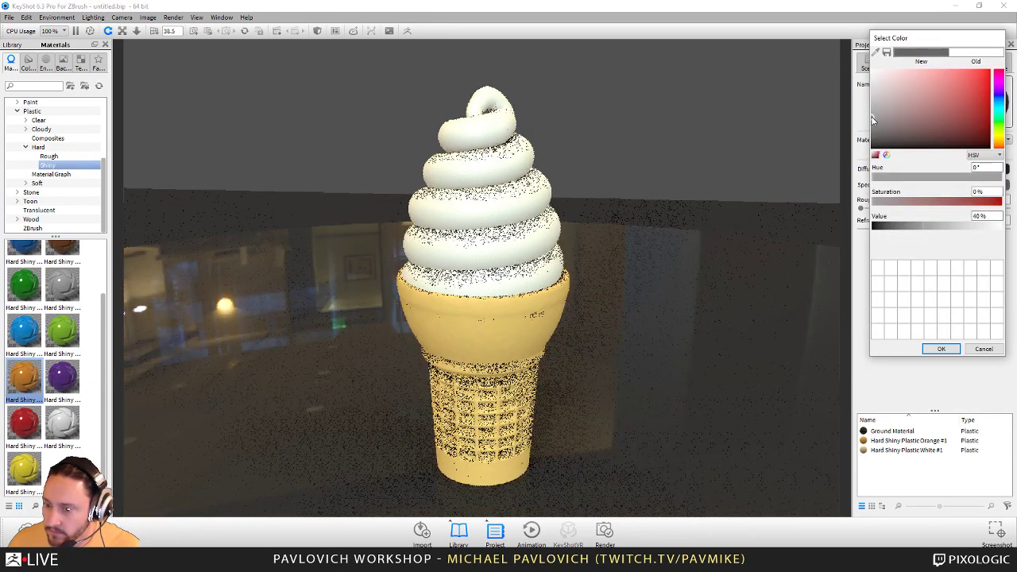
left_click(930, 350)
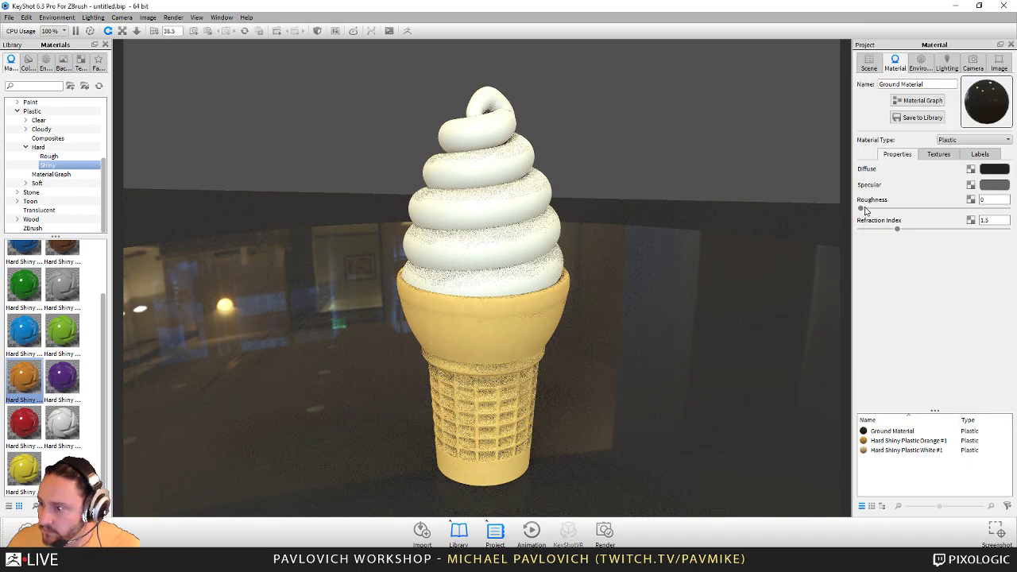
left_click_drag(864, 209, 864, 212)
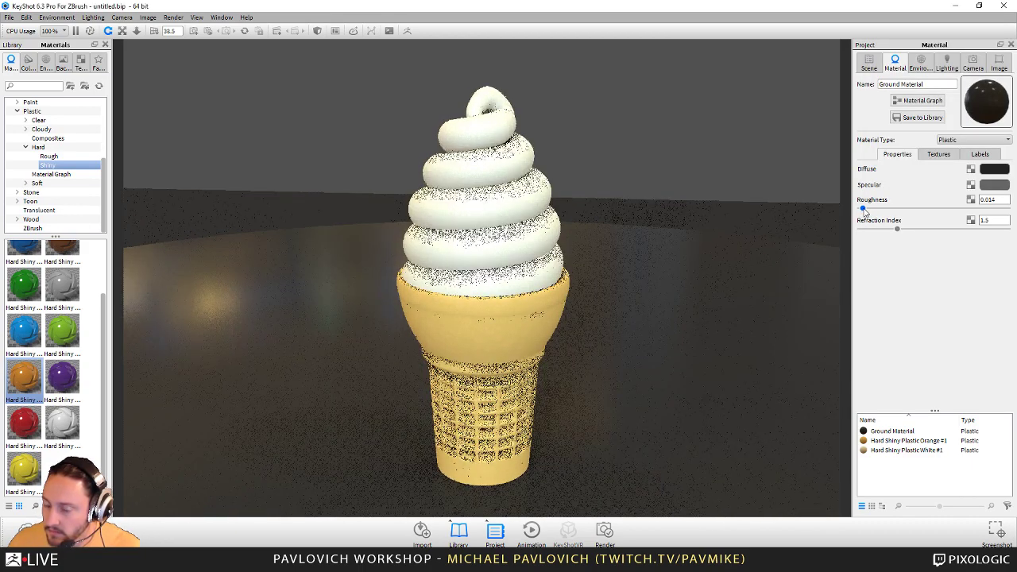
mouse_move(706, 238)
left_mouse_down()
mouse_move(746, 261)
mouse_move(719, 253)
left_mouse_up()
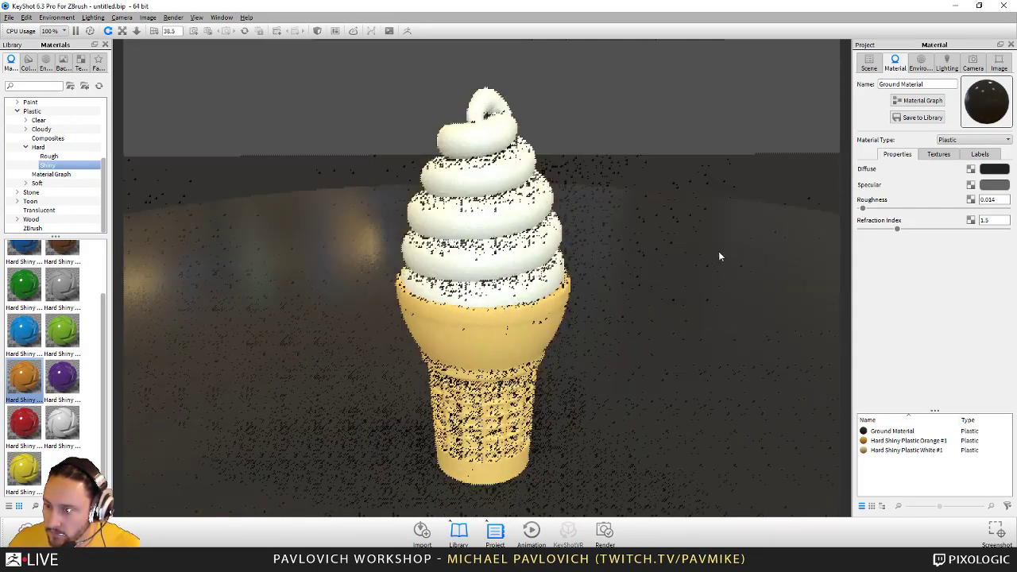
- Change the swirl material's diffuse colour to a slightly darker, warmer grey-beige
left_click(921, 65)
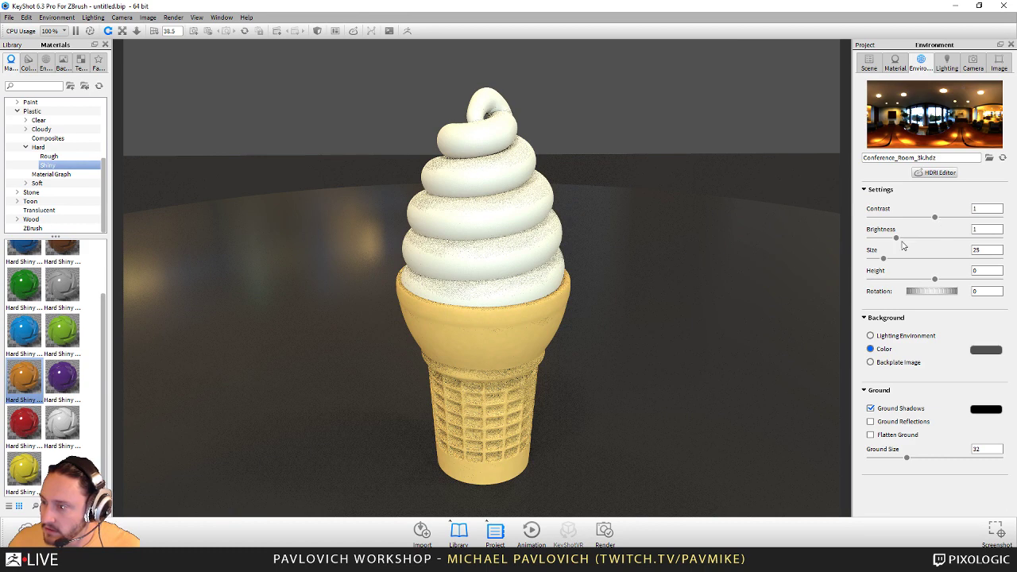
double_click(501, 180)
left_click(995, 169)
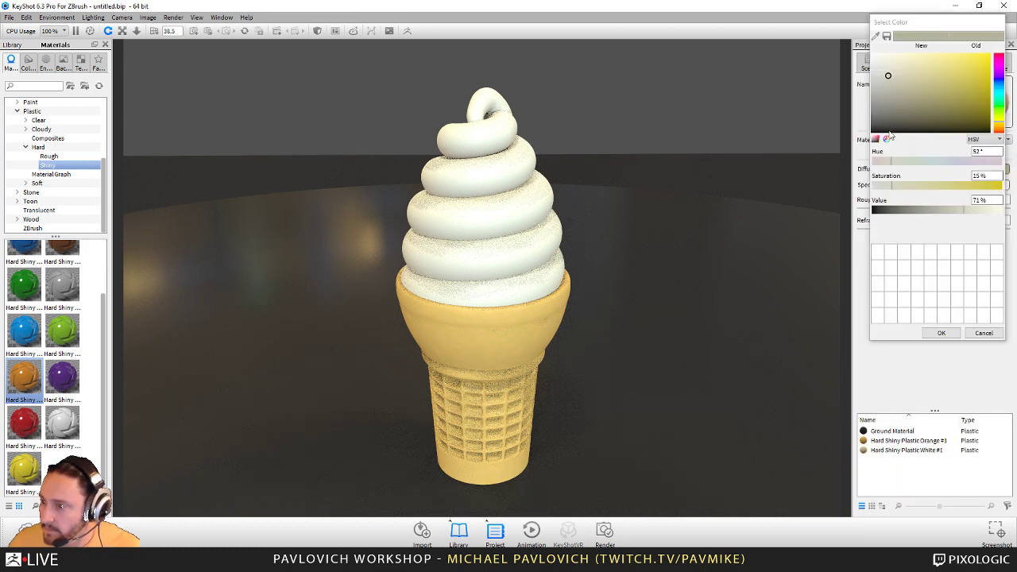
left_click(941, 333)
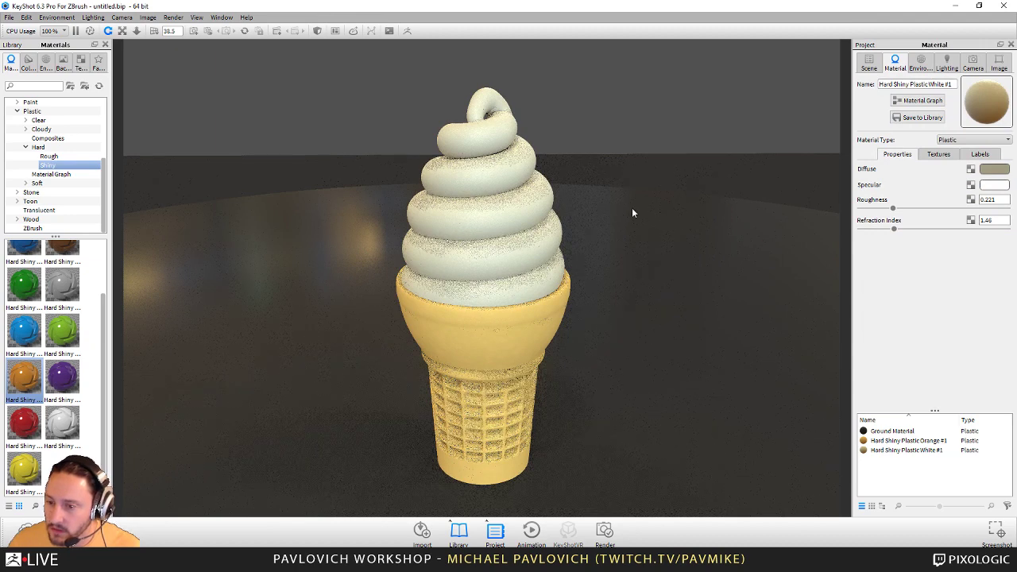
- Apply the Product lighting preset to the scene
left_click(947, 64)
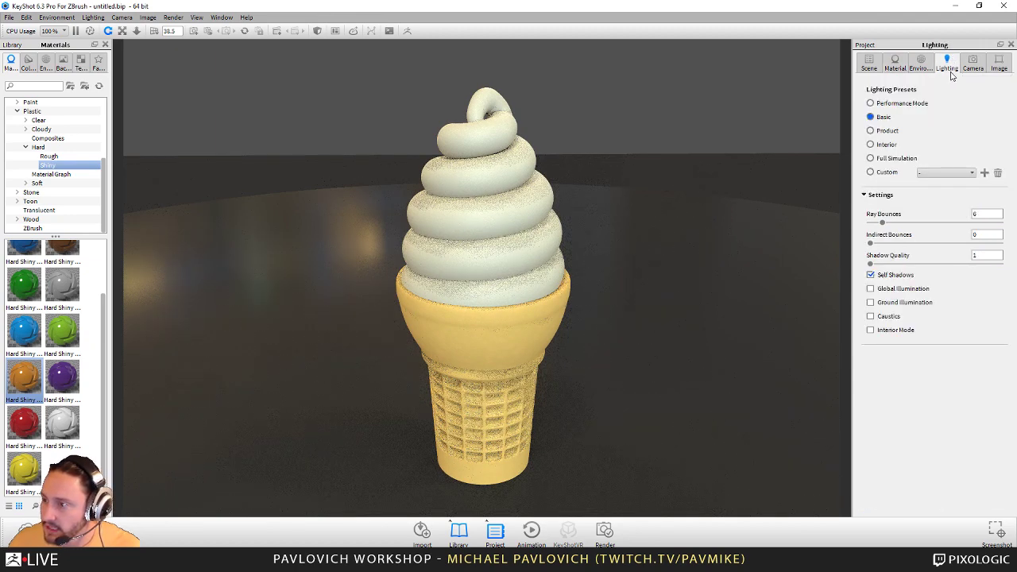
left_click(871, 130)
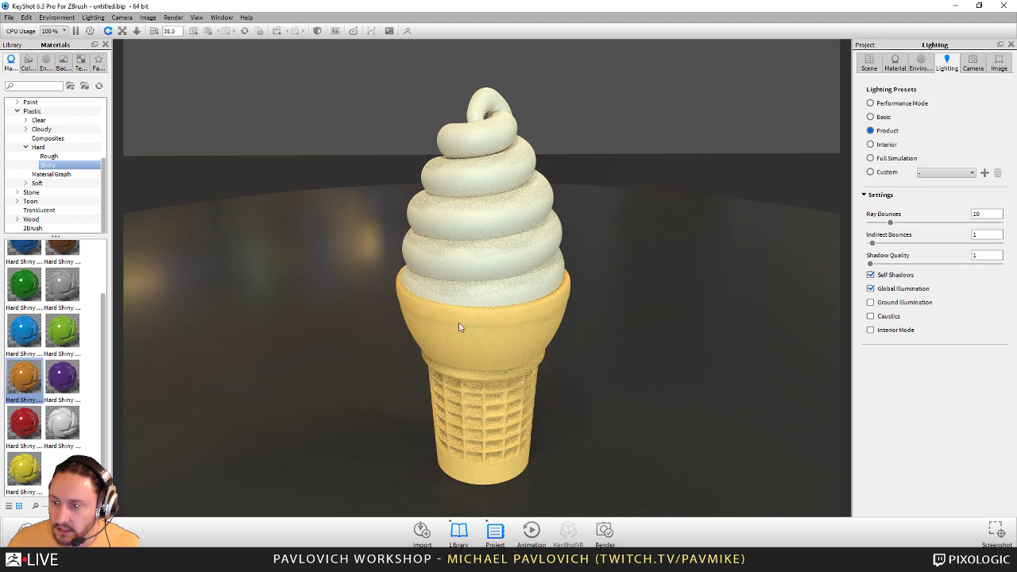
- Try the Translucent Candle Wax library material on the ice cream swirl and inspect its properties
left_click(51, 212)
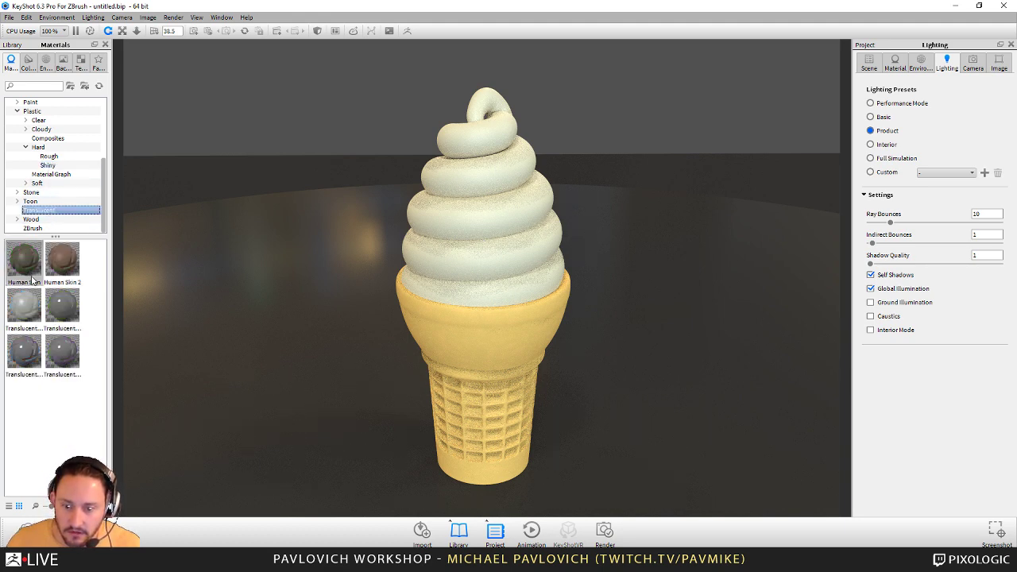
left_click_drag(22, 307, 479, 212)
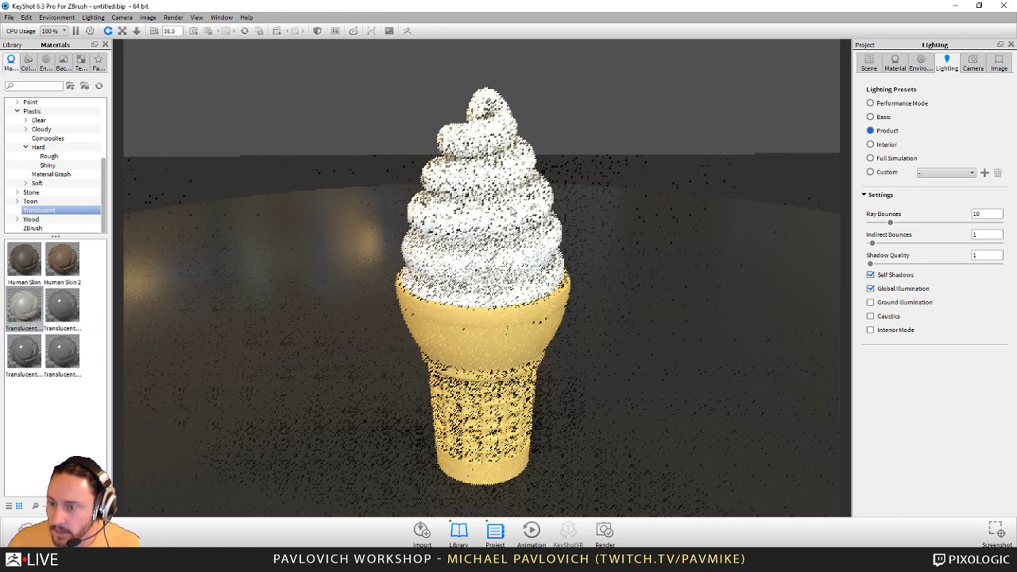
double_click(512, 210)
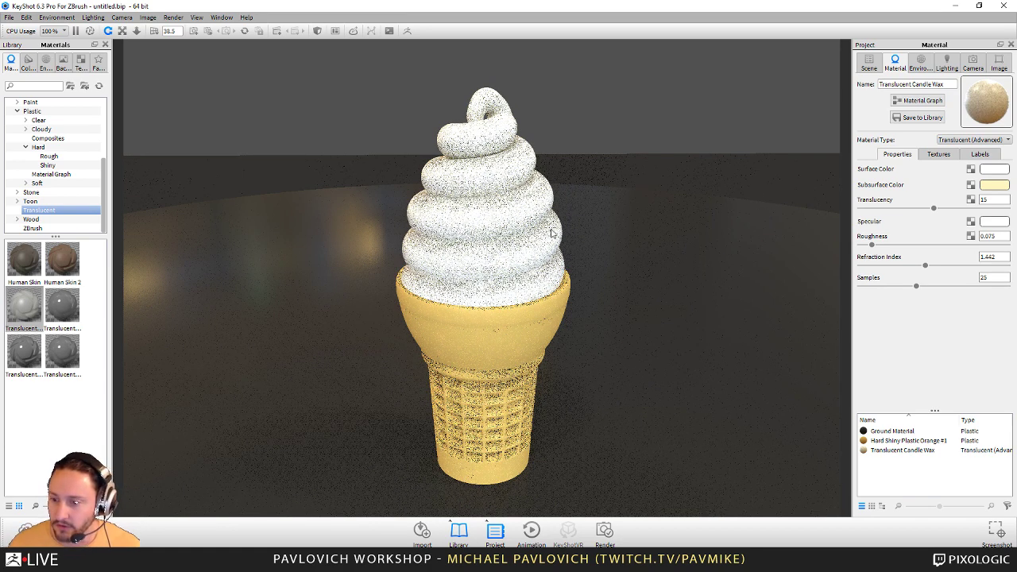
left_click(23, 306)
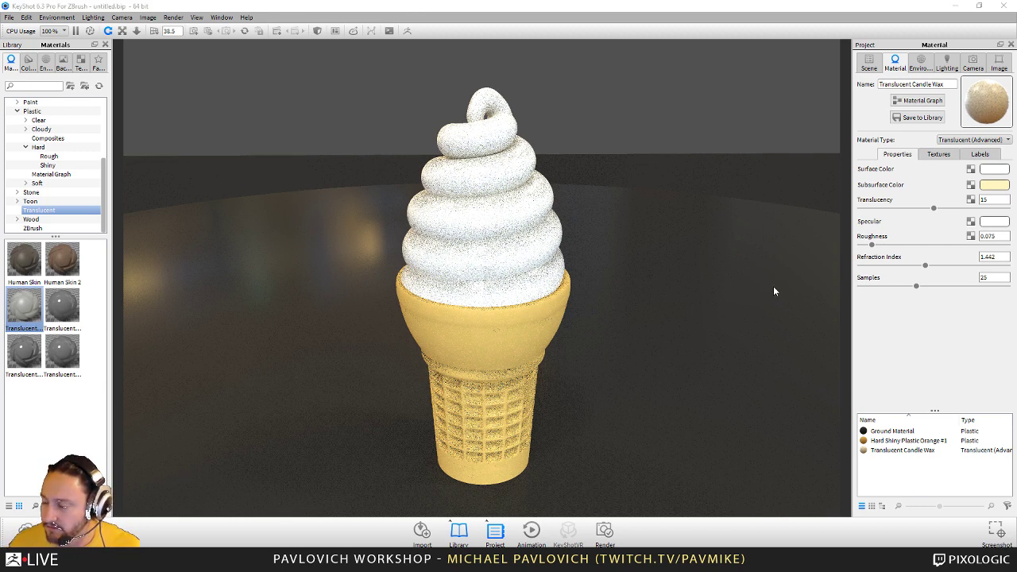
- Try the Basic lighting preset on the scene and return to the Product preset
left_click(935, 68)
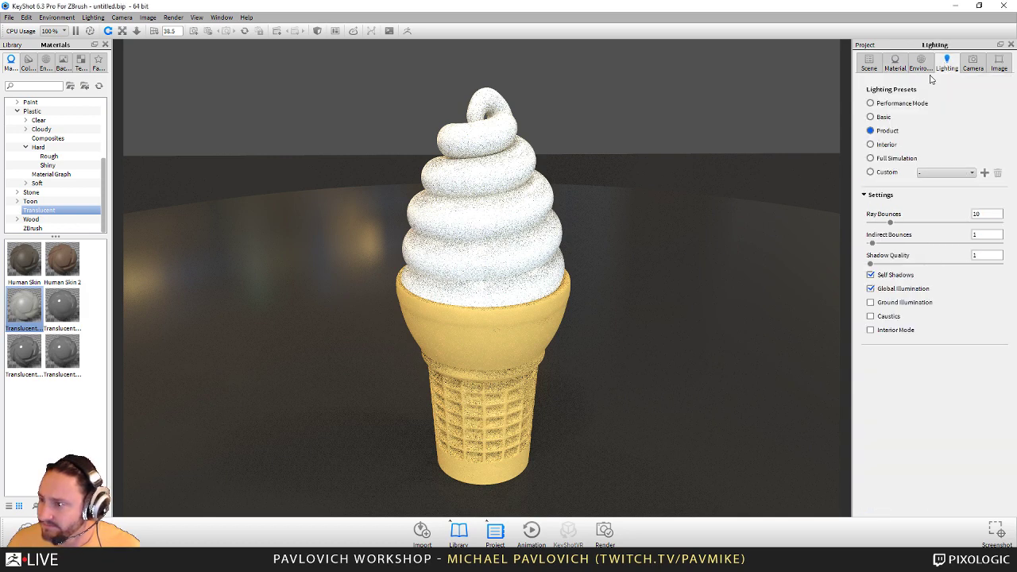
left_click(882, 116)
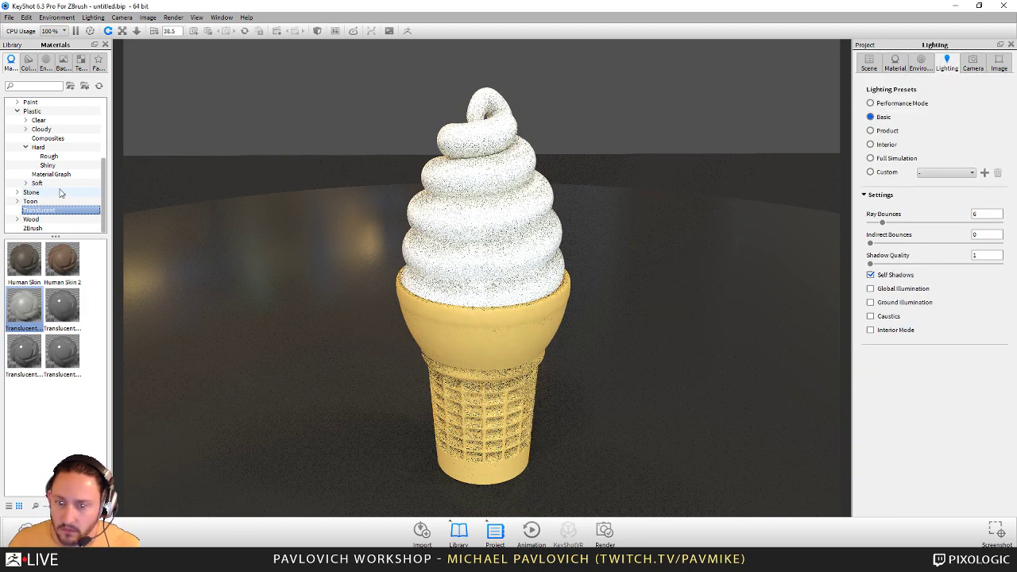
left_click(74, 211)
left_click(871, 131)
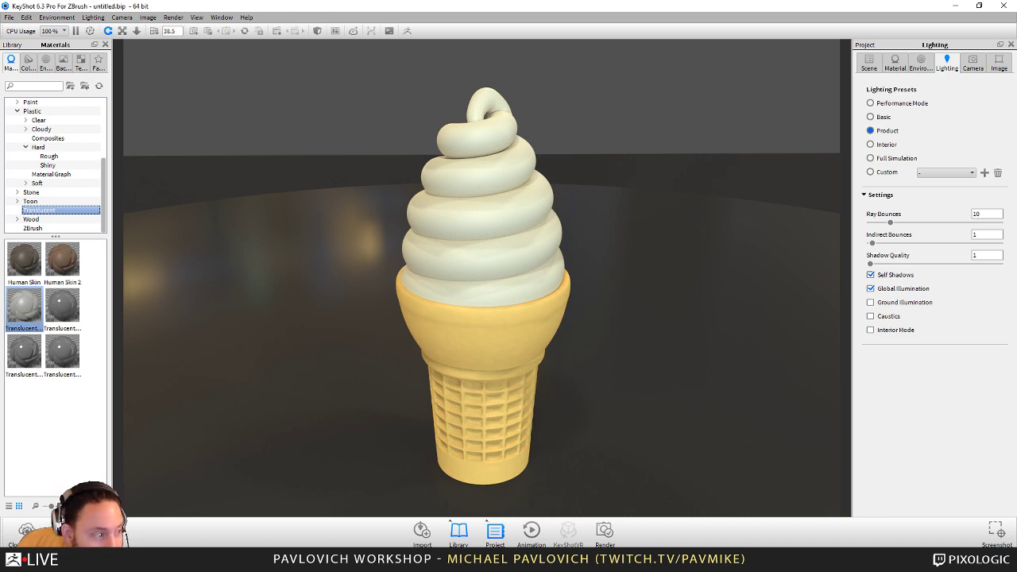
- Add a Noise (Texture) node to the swirl material's graph and place it beside the Plastic node's inputs
double_click(529, 217)
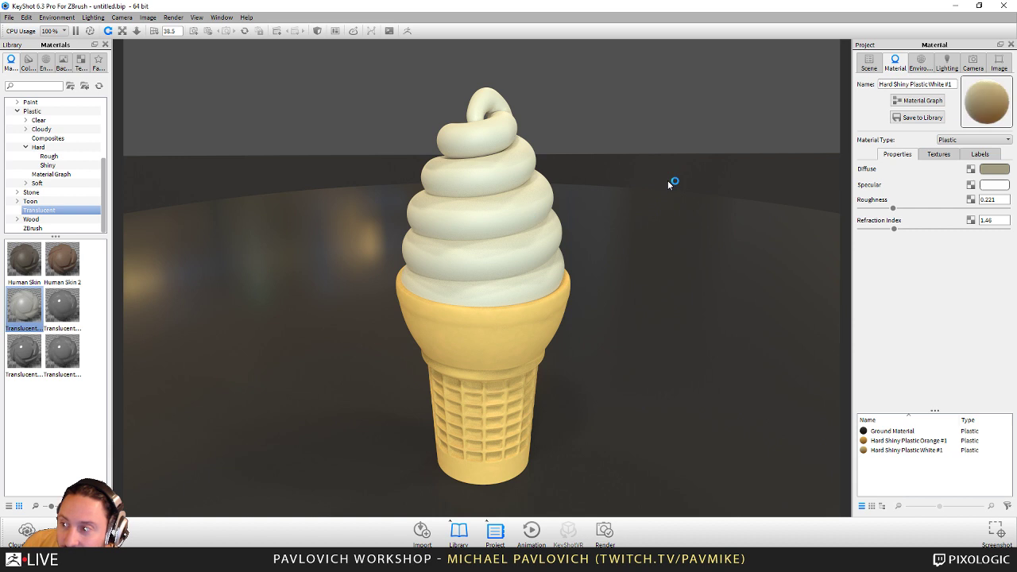
left_click(922, 100)
left_click_drag(163, 227, 193, 247)
right_click(285, 139)
mouse_move(326, 202)
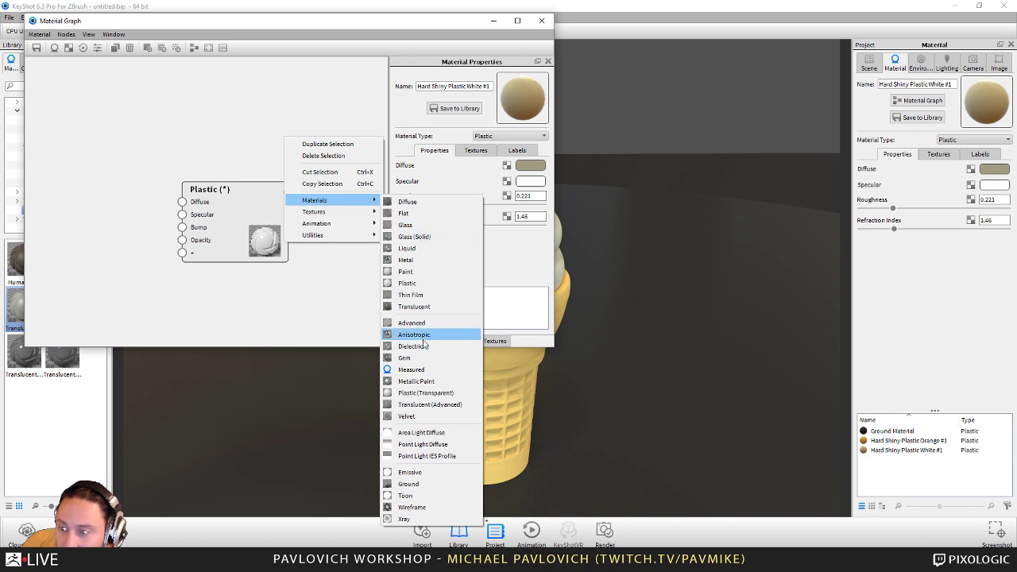
mouse_move(326, 236)
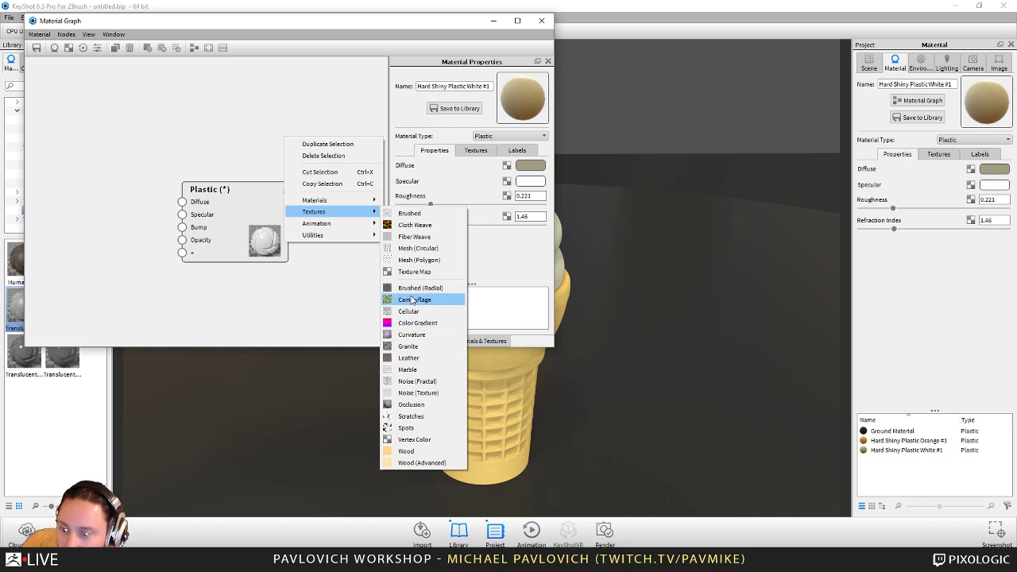
left_click(409, 392)
left_click_drag(325, 174, 85, 302)
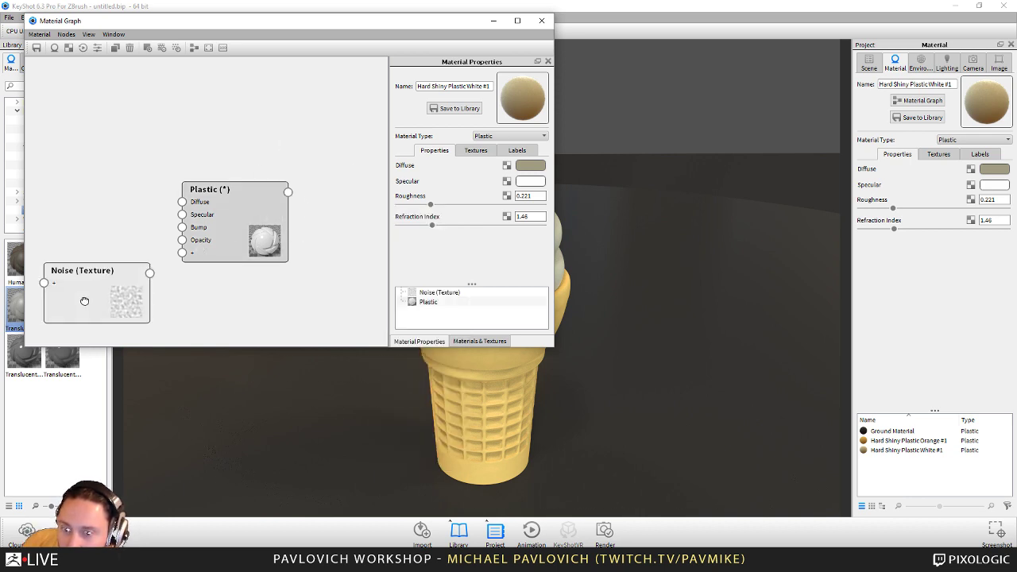
- Connect the Noise texture to the Plastic node's Specular input, open the noise properties and uncover the ice cream in the view
left_click_drag(150, 272, 182, 215)
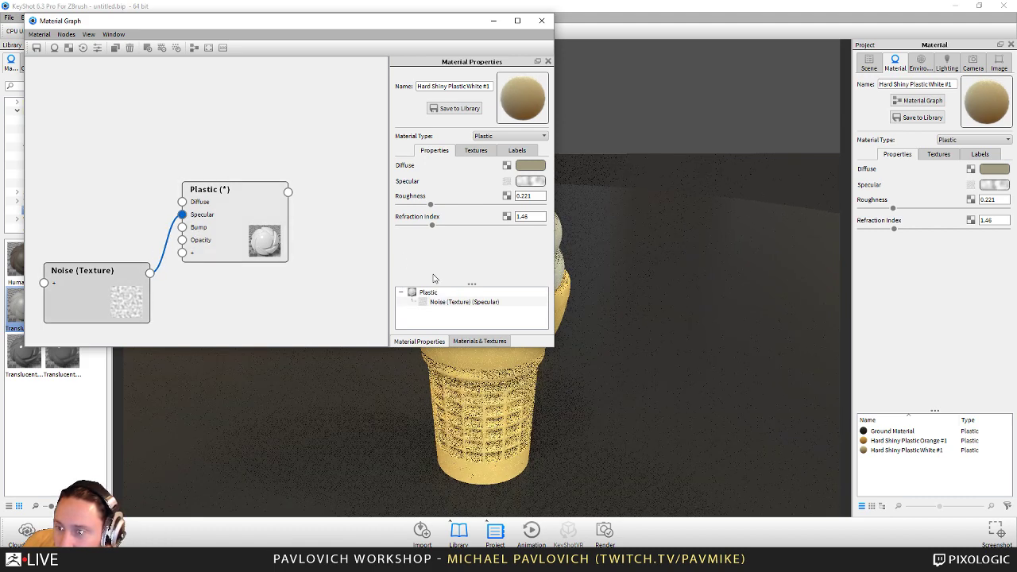
left_click(87, 291)
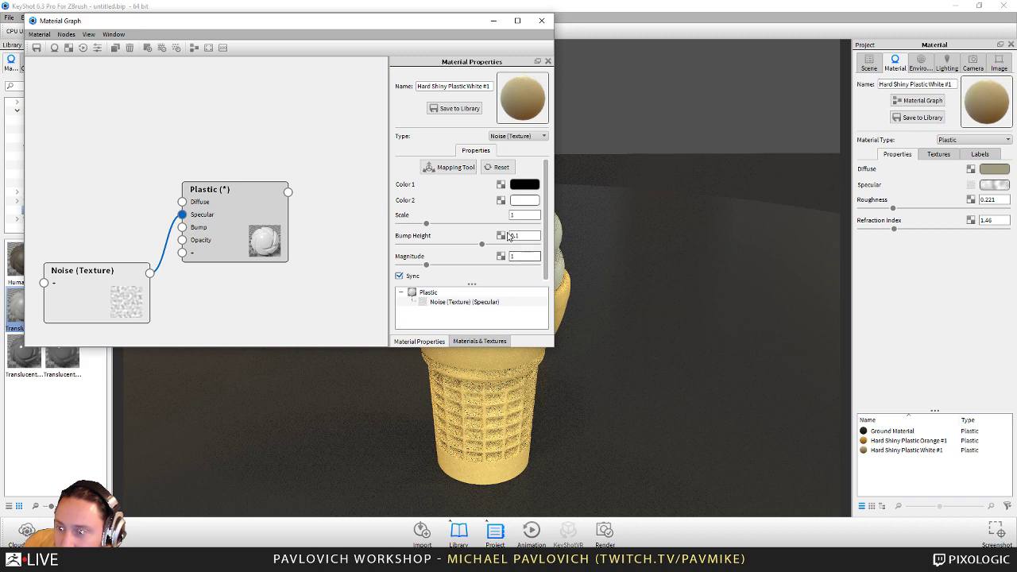
left_click_drag(450, 26, 325, 63)
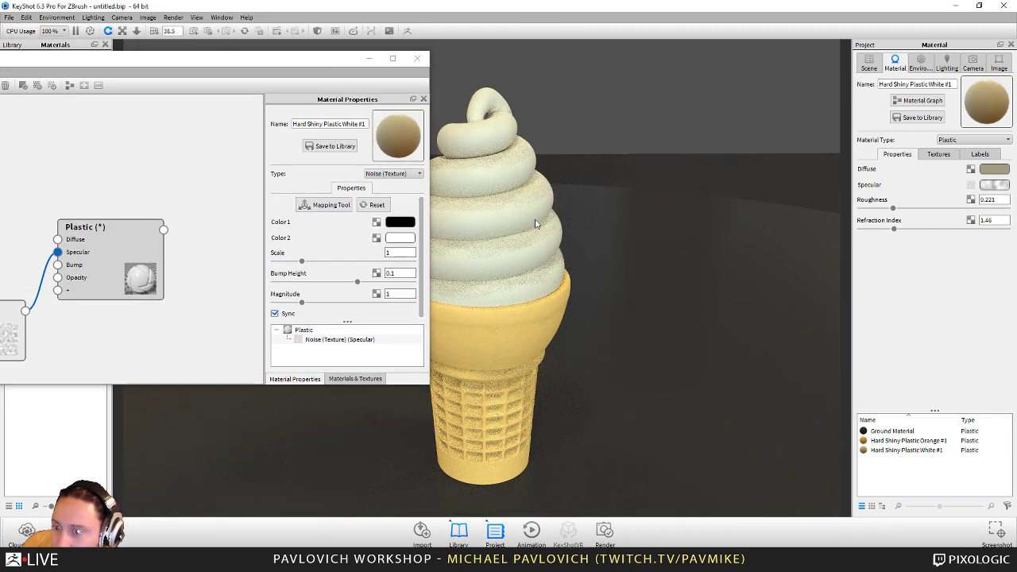
- Lighten the swirl material's diffuse color to hue 52°, saturation 10% and value 77%
left_click(993, 170)
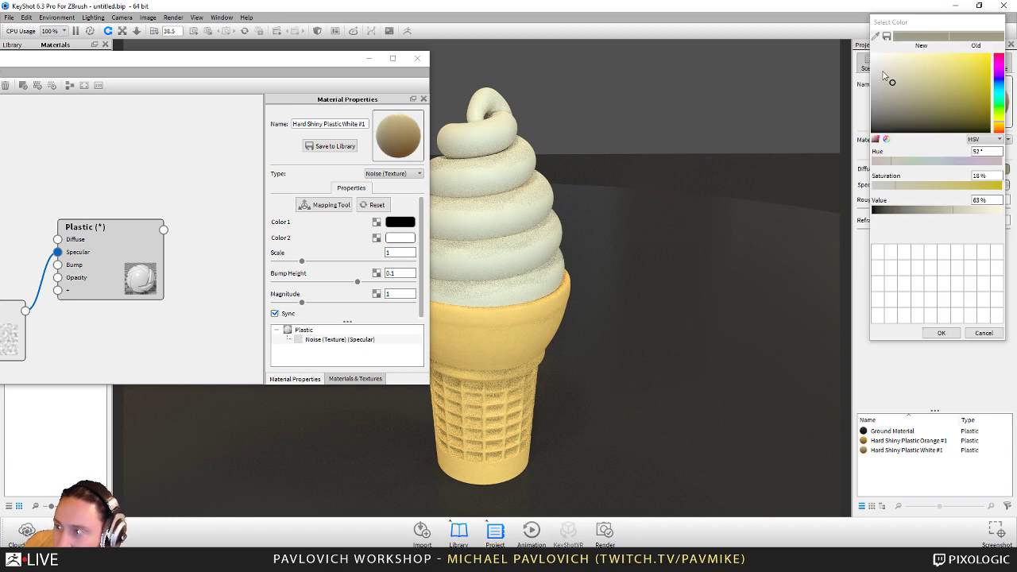
left_click(882, 71)
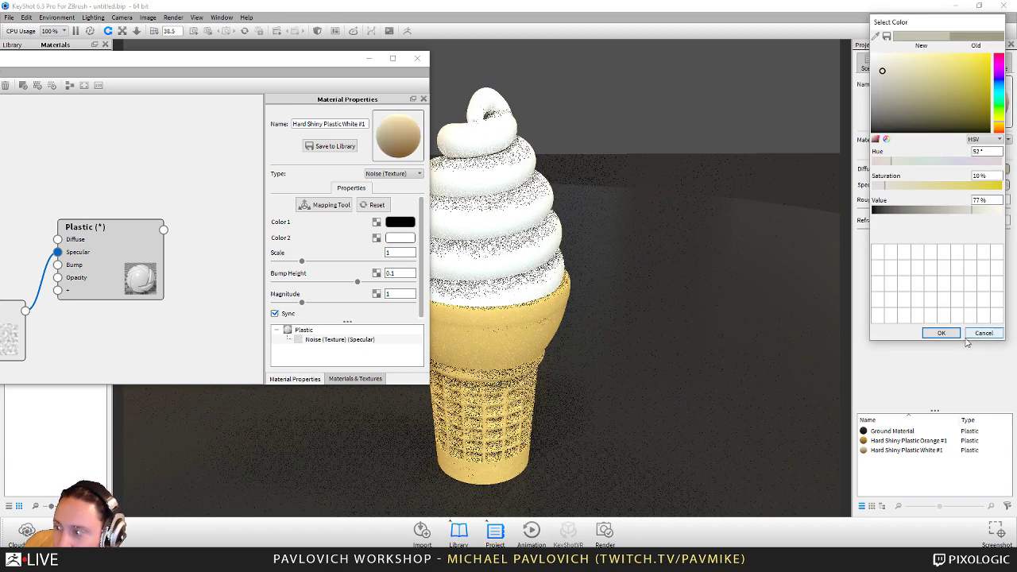
left_click(941, 333)
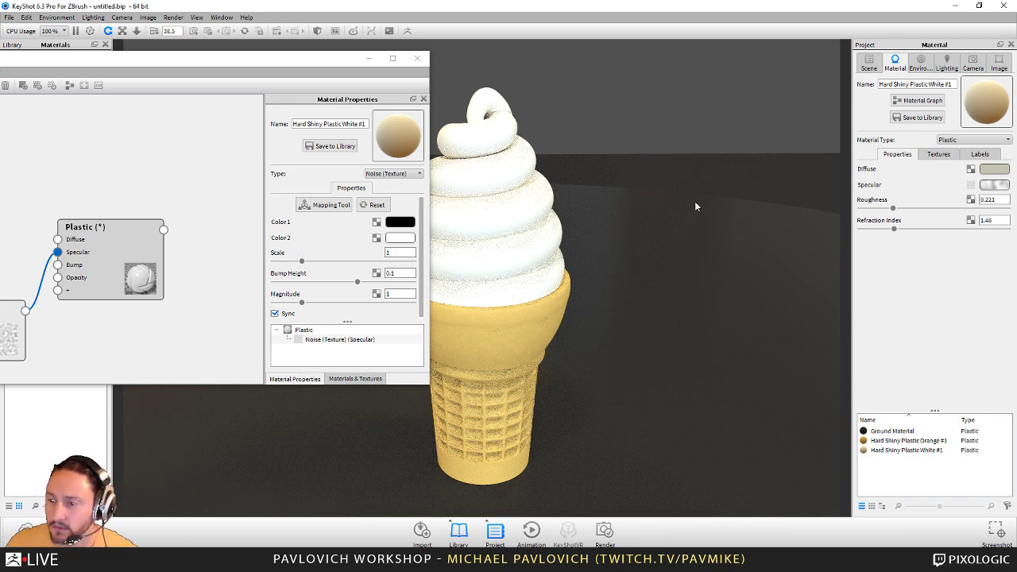
right_click(9, 340)
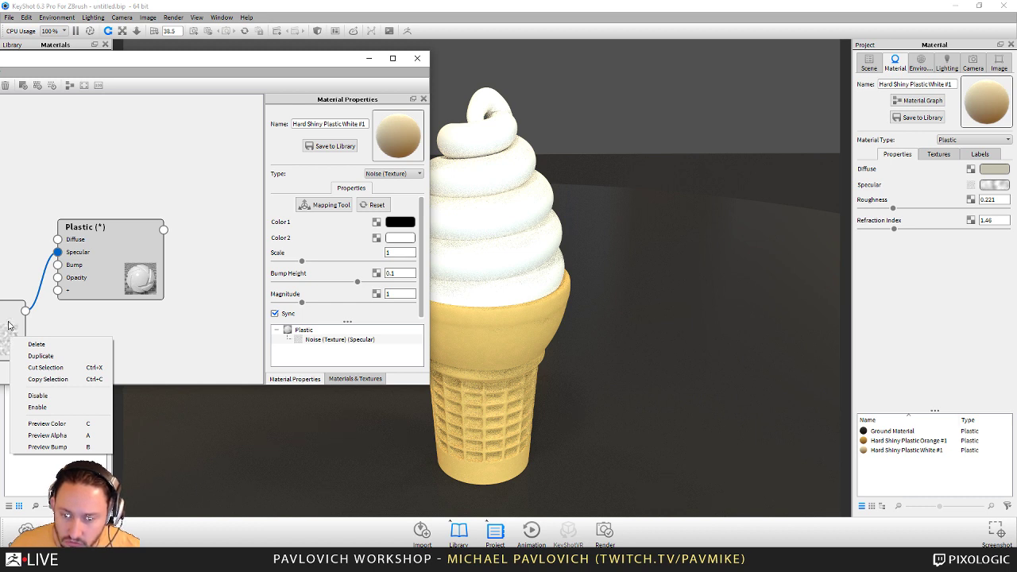
left_click(106, 317)
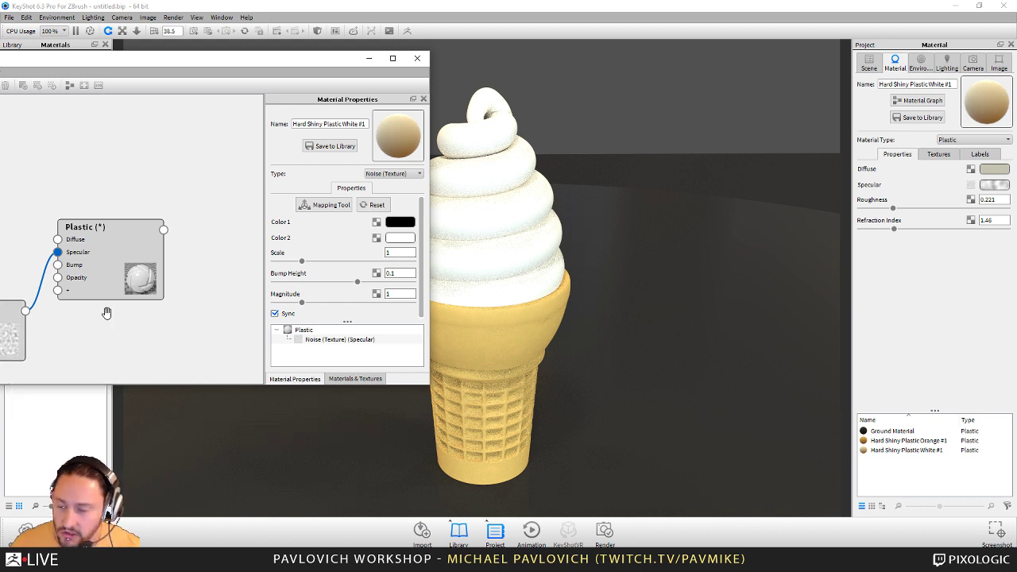
- Enable the render region in the project's image settings
left_click(947, 63)
left_click(973, 63)
left_click(999, 64)
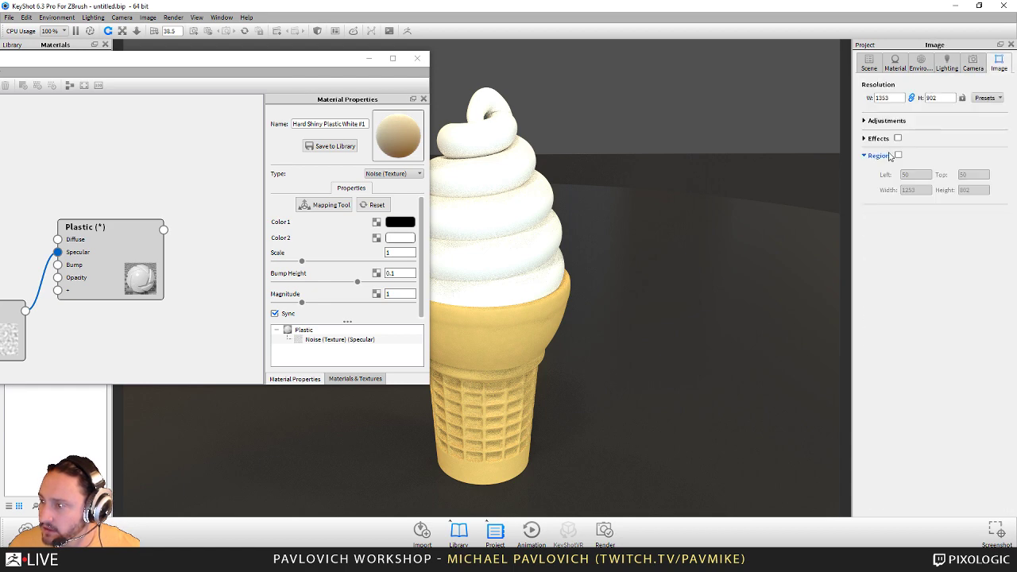
left_click(899, 155)
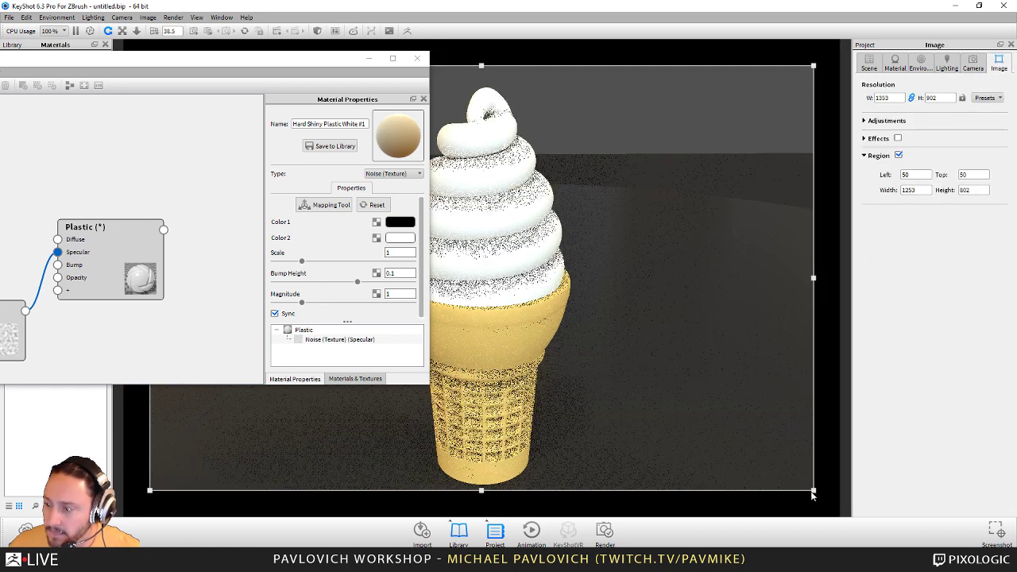
- Shrink the render region to about 187 by 231 pixels and position it over the ice cream swirl
left_click_drag(814, 490, 517, 222)
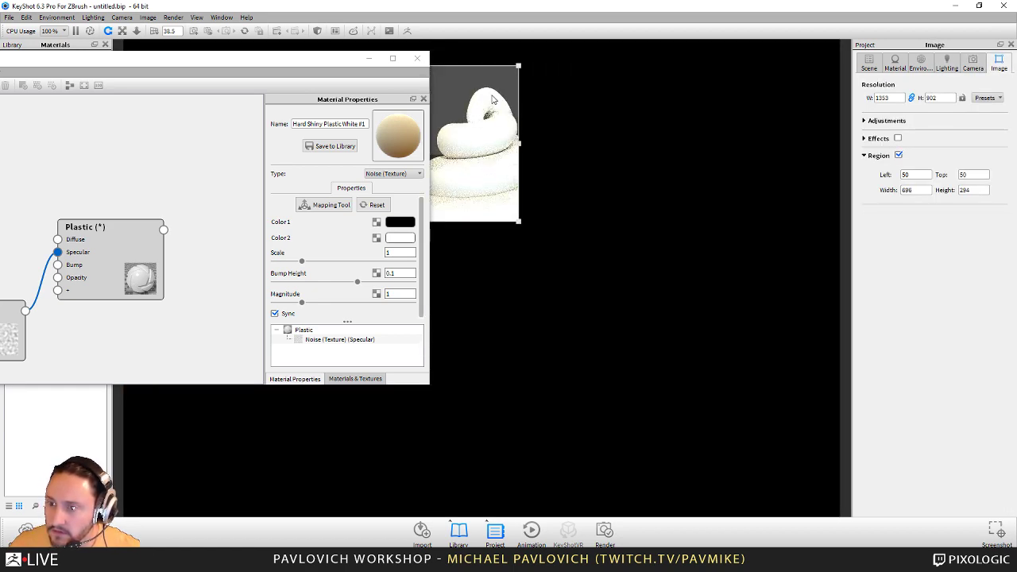
left_click_drag(508, 103, 807, 147)
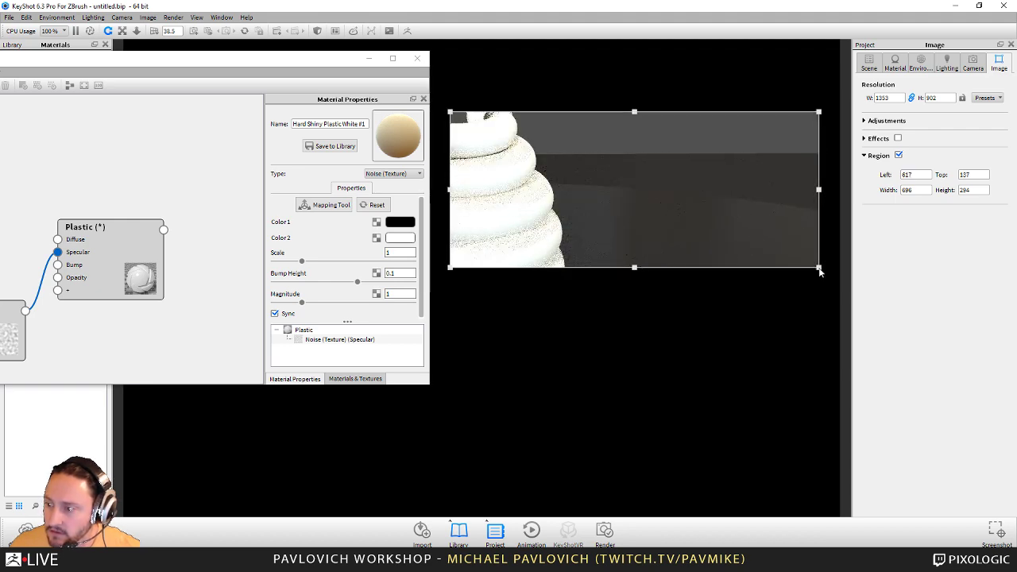
left_click_drag(813, 231, 546, 249)
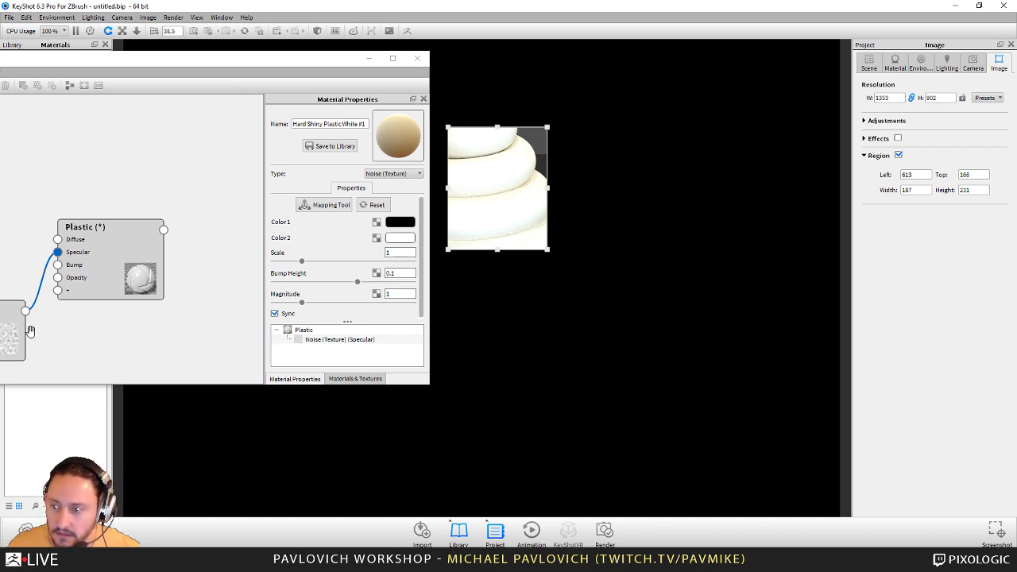
- Darken the white plastic material's diffuse color to a muted grayish tone
left_click(113, 273)
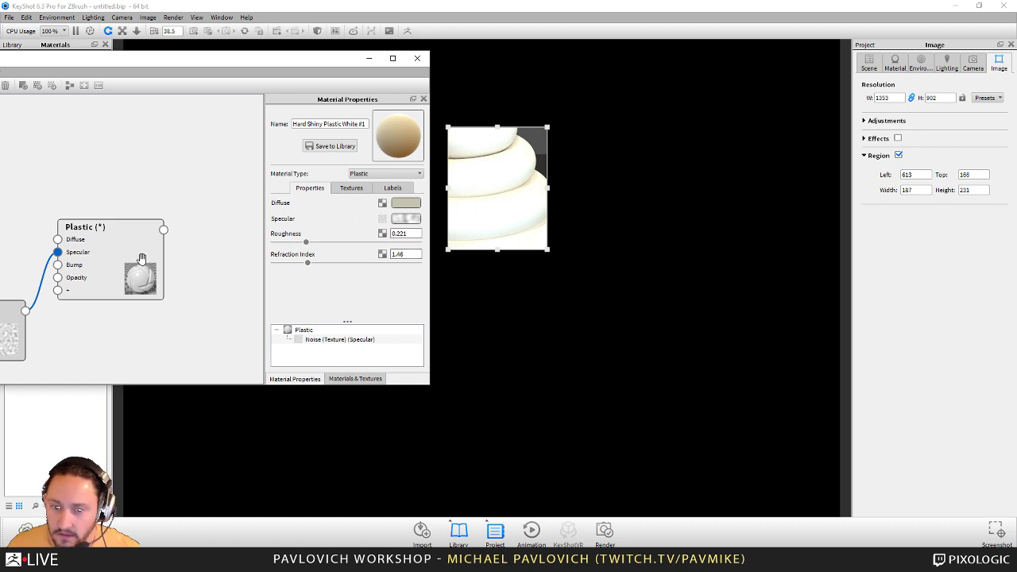
left_click(399, 203)
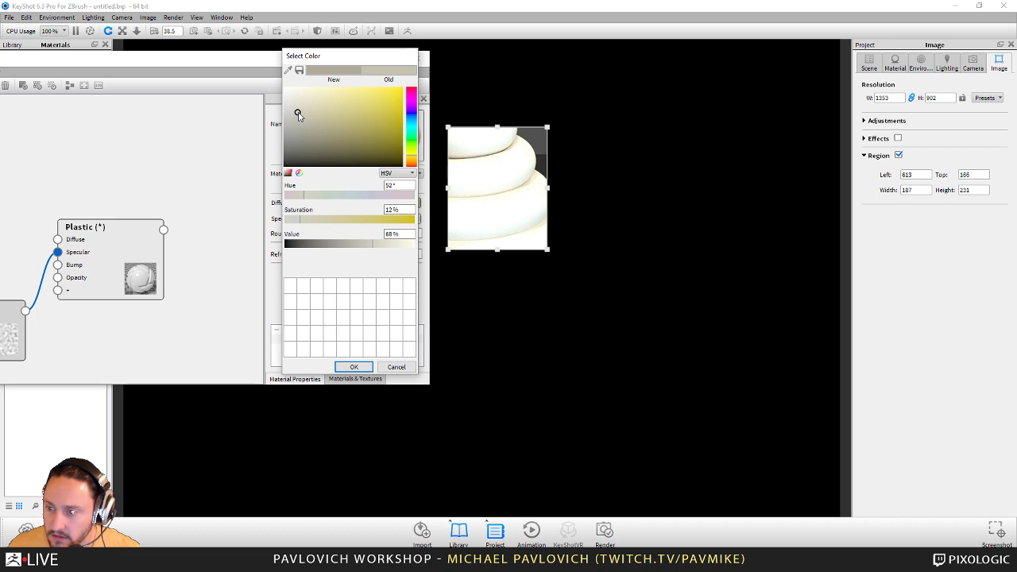
left_click(356, 367)
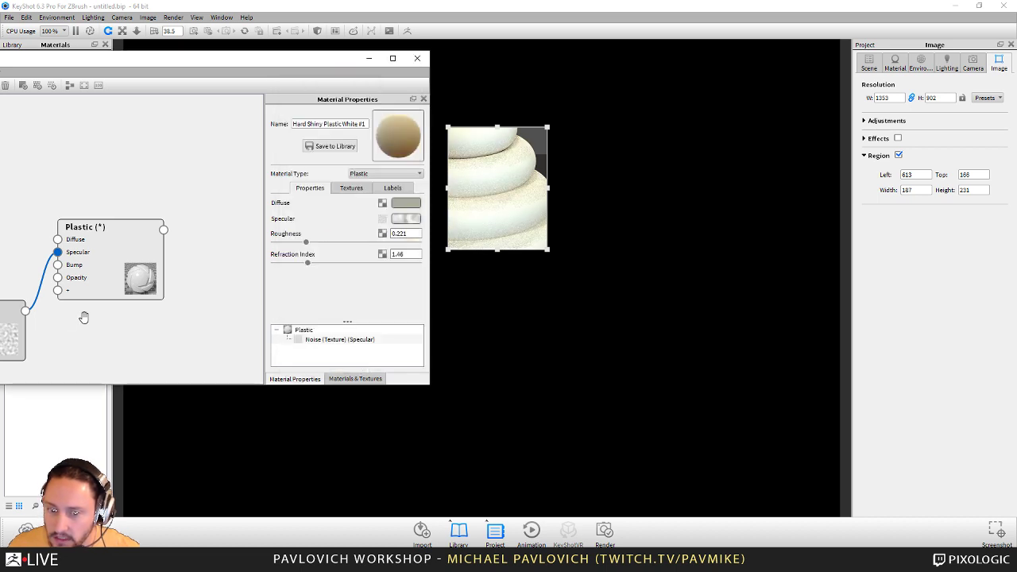
- Preview the specular noise texture's color on the model and reduce the noise scale to 0.155
left_click(14, 340)
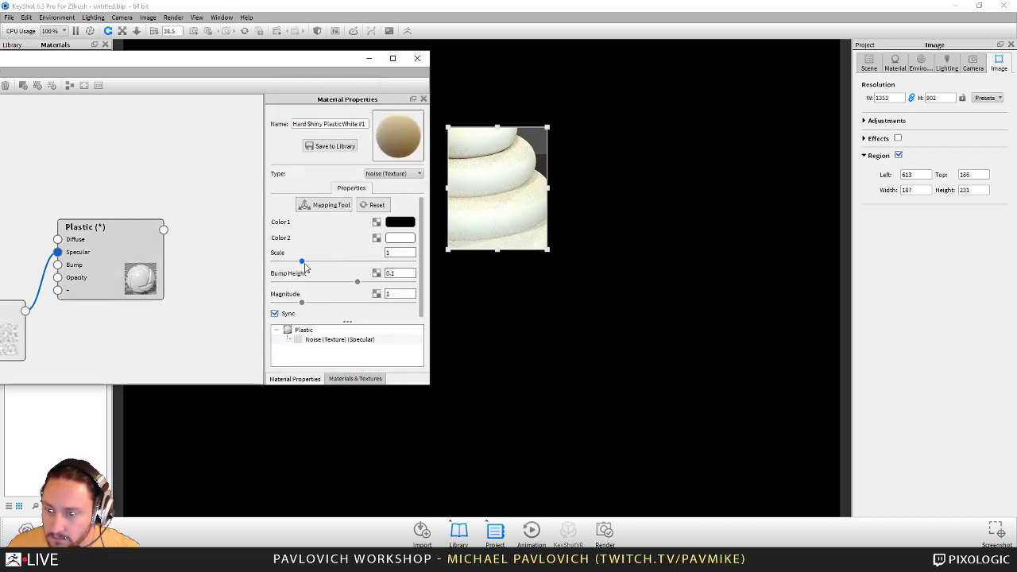
left_click_drag(302, 263, 354, 262)
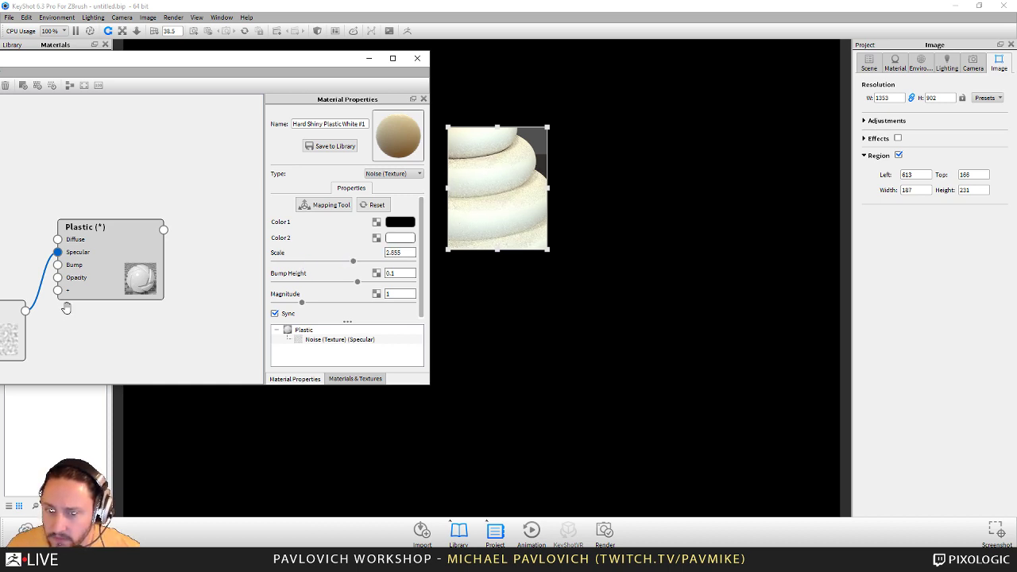
right_click(15, 338)
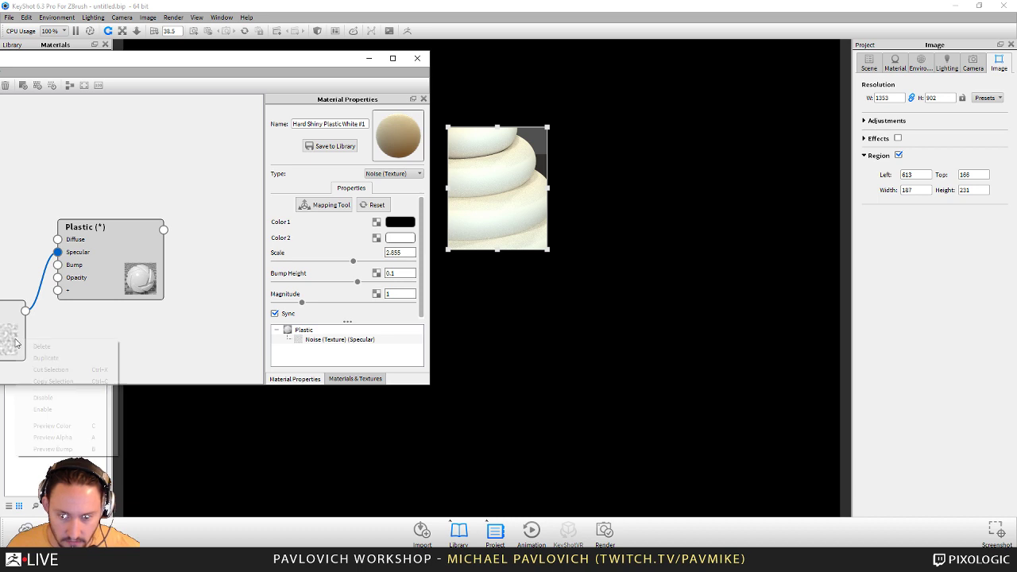
left_click(53, 427)
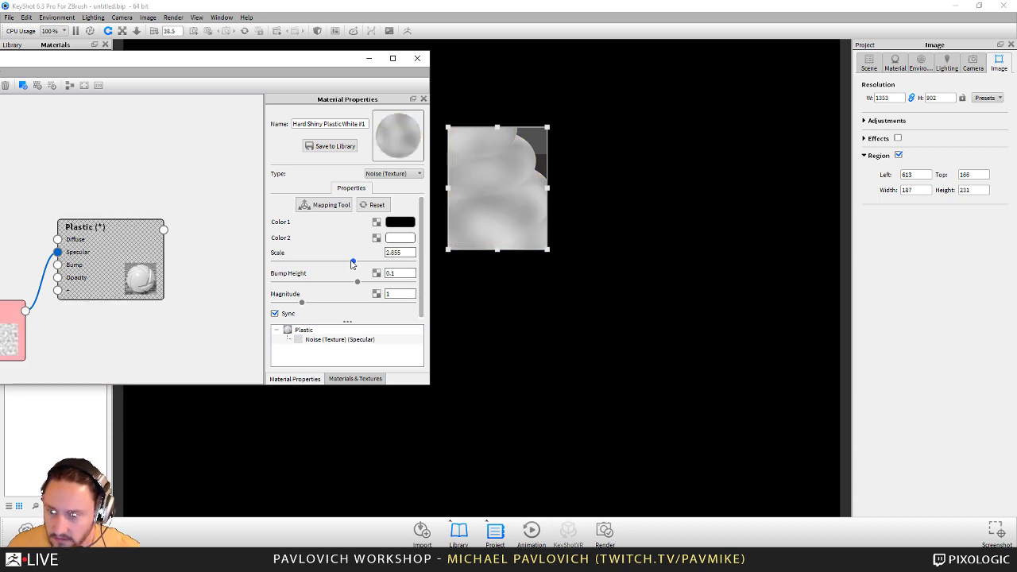
left_click_drag(353, 263, 294, 263)
left_click_drag(294, 265, 278, 263)
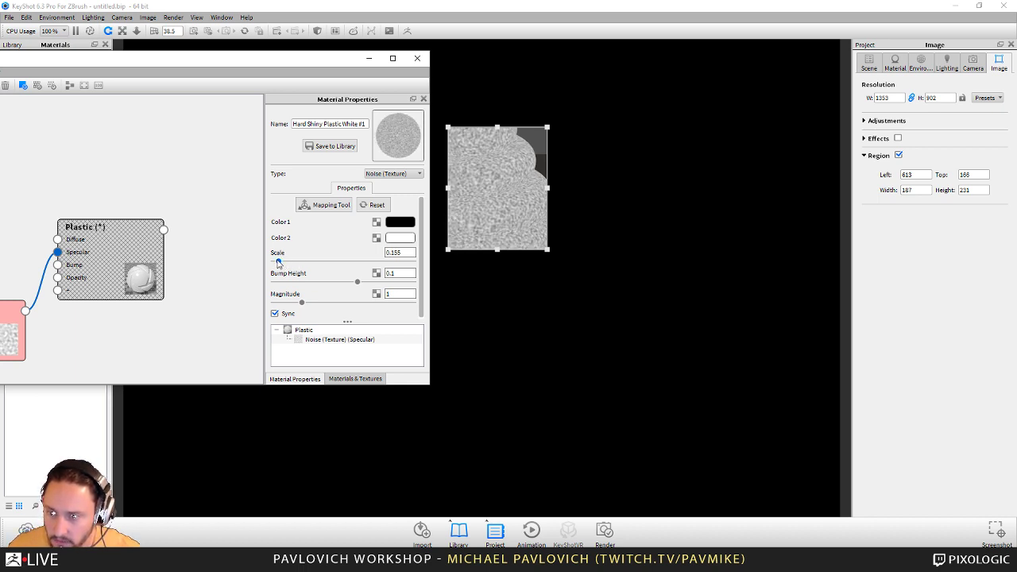
- Bring the noise node into view and swap its colors, making Color 1 white and Color 2 black
left_click_drag(79, 248, 163, 265)
left_click_drag(10, 345, 85, 238)
left_click(405, 223)
left_click(331, 149)
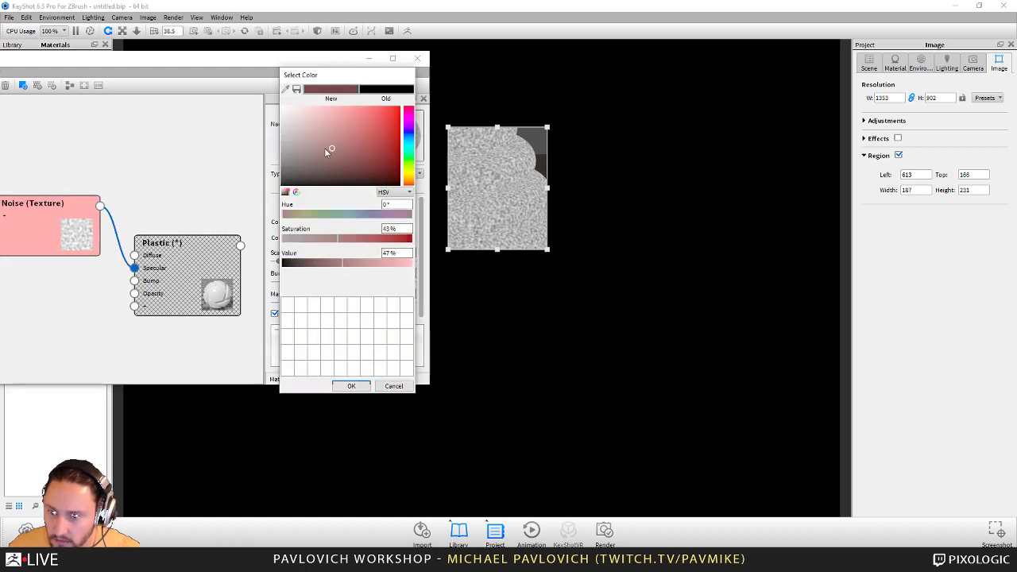
left_click(282, 107)
left_click(351, 387)
left_click(401, 239)
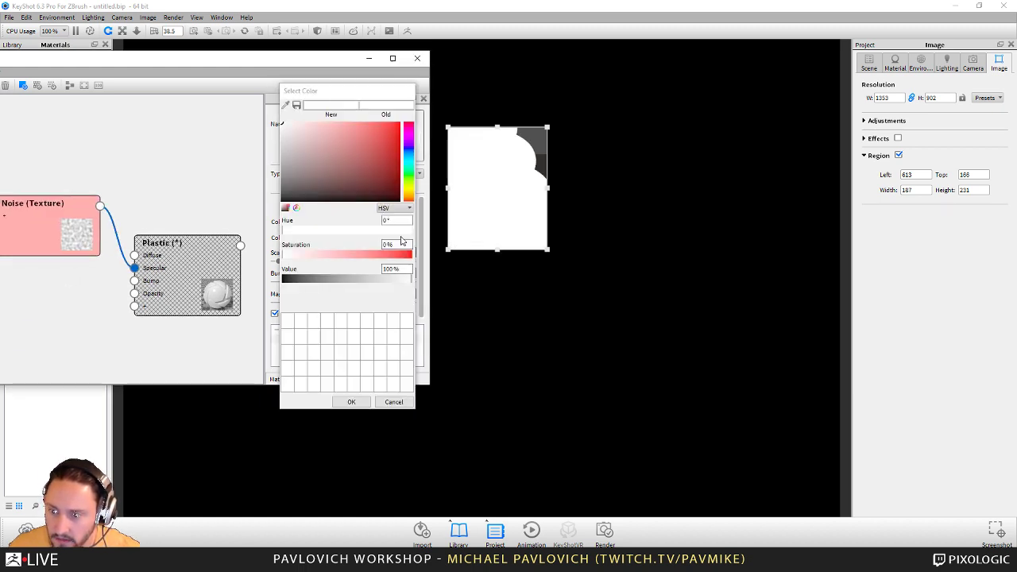
left_click(283, 201)
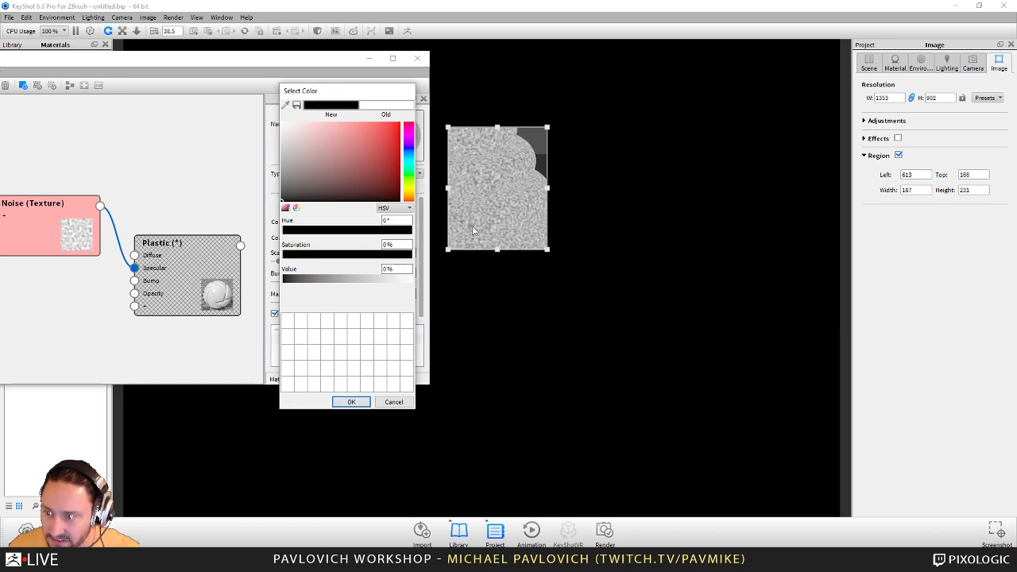
left_click(351, 401)
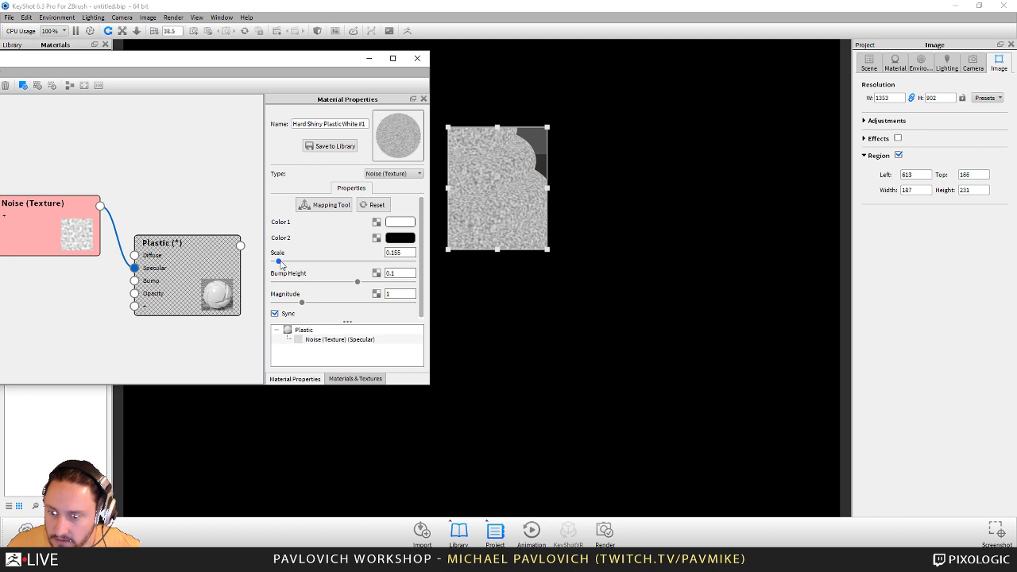
- Set the noise magnitude to 1.59 and scale to 0.075, and turn off its color preview
left_click_drag(302, 304, 320, 302)
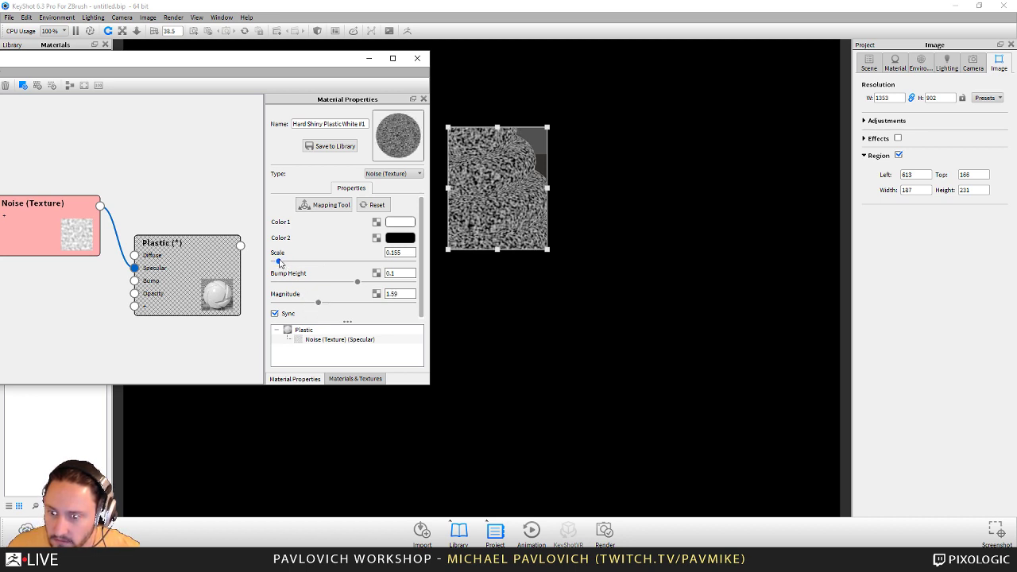
left_click_drag(278, 261, 276, 263)
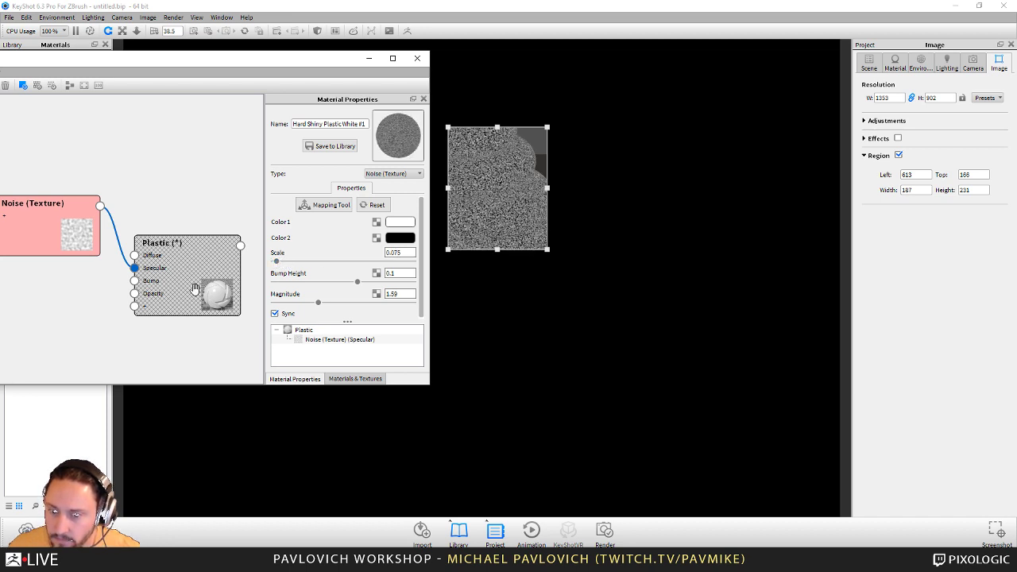
right_click(68, 236)
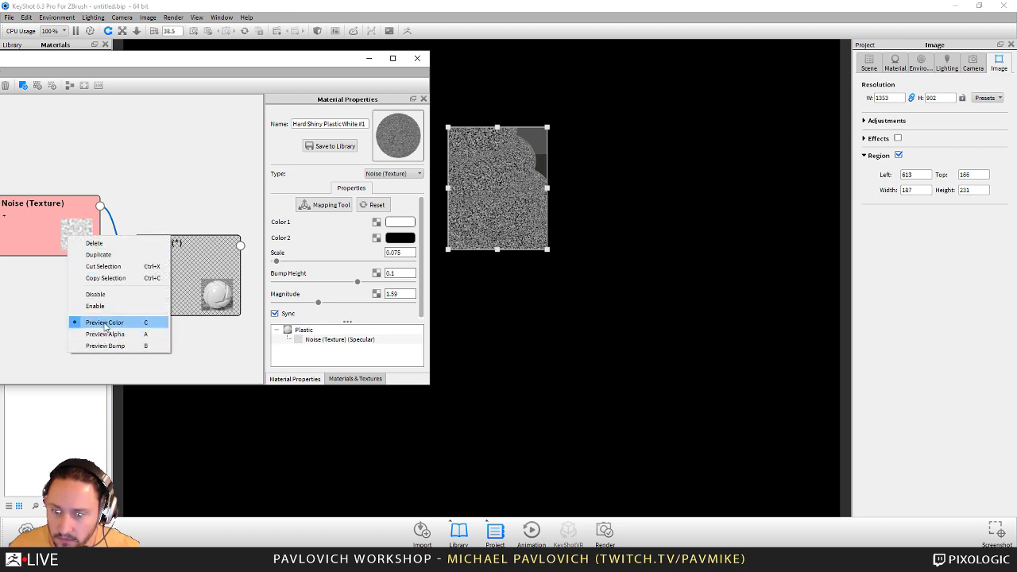
left_click(105, 324)
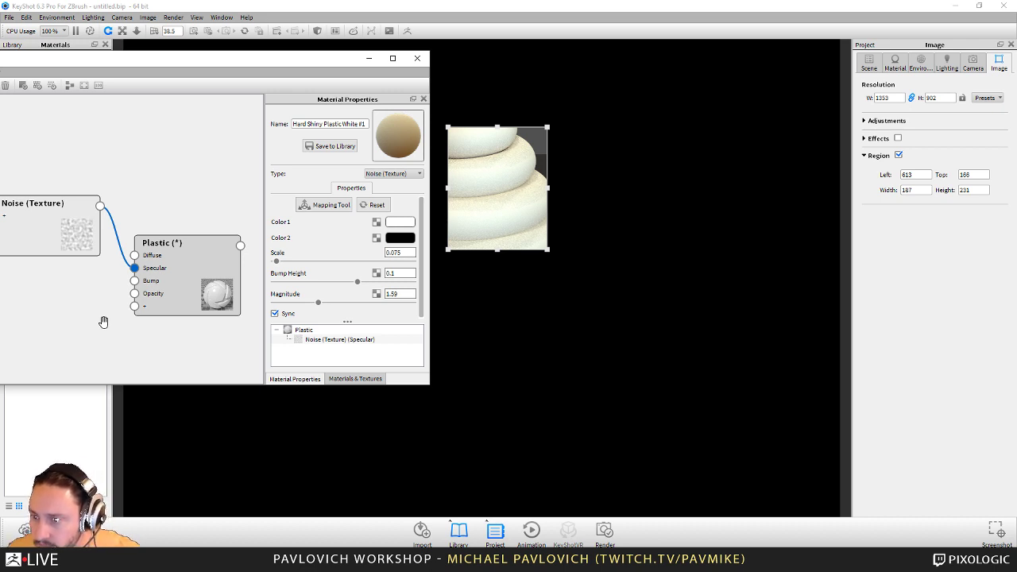
- Close the material graph, turn off the render region and lower the ice cream material's roughness to 0.094
left_click(417, 58)
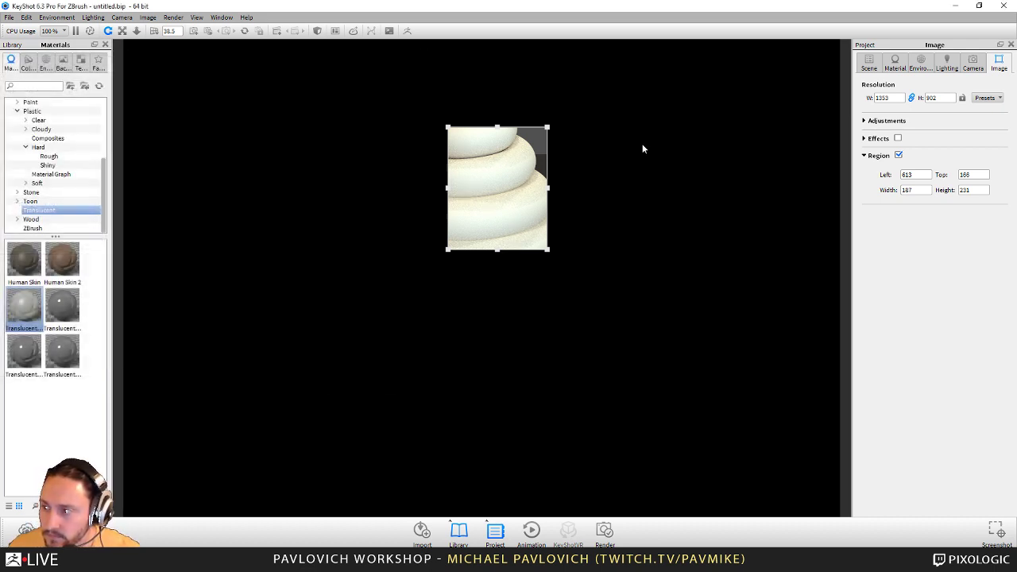
left_click(899, 155)
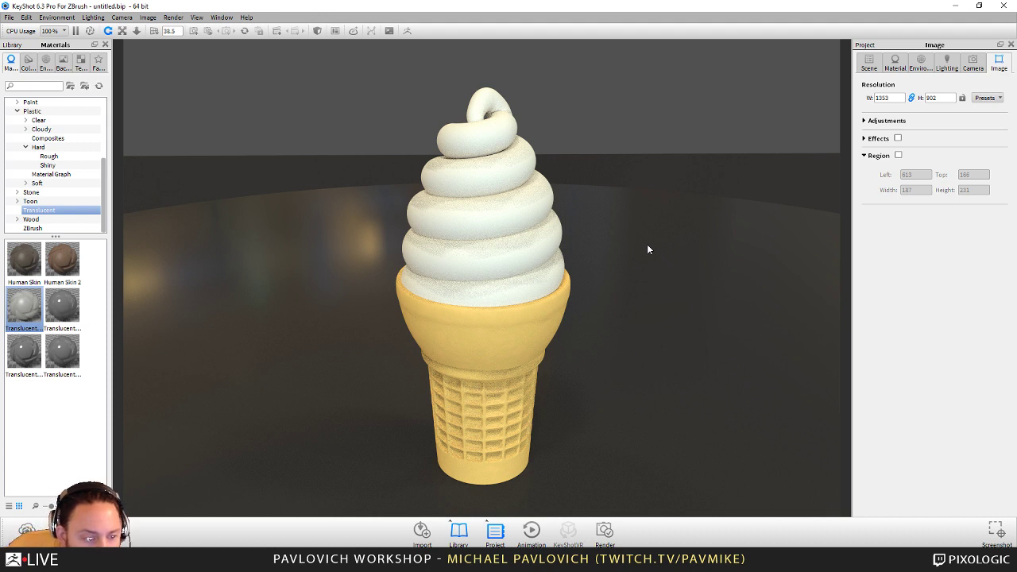
double_click(498, 252)
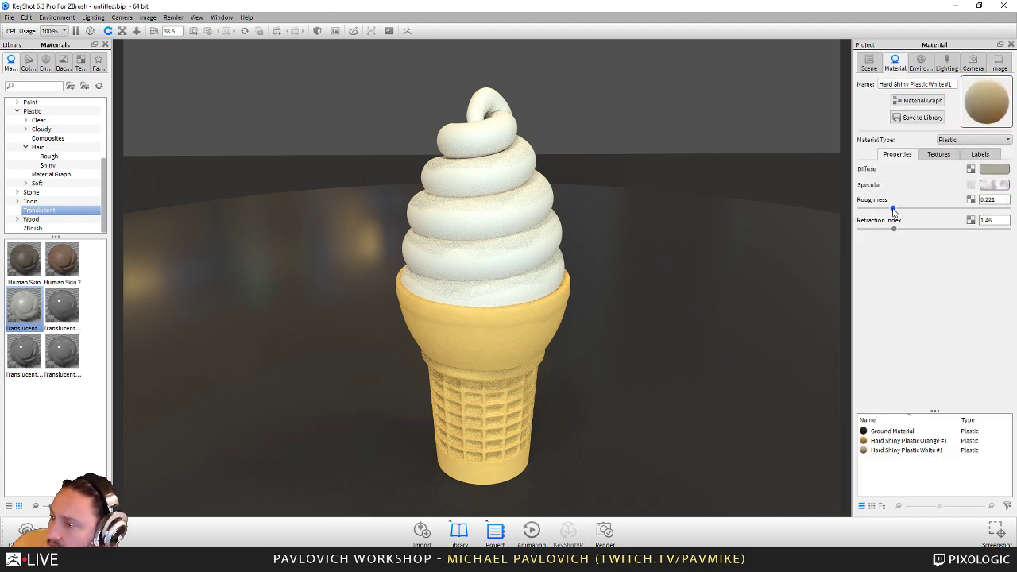
left_click_drag(892, 210, 876, 211)
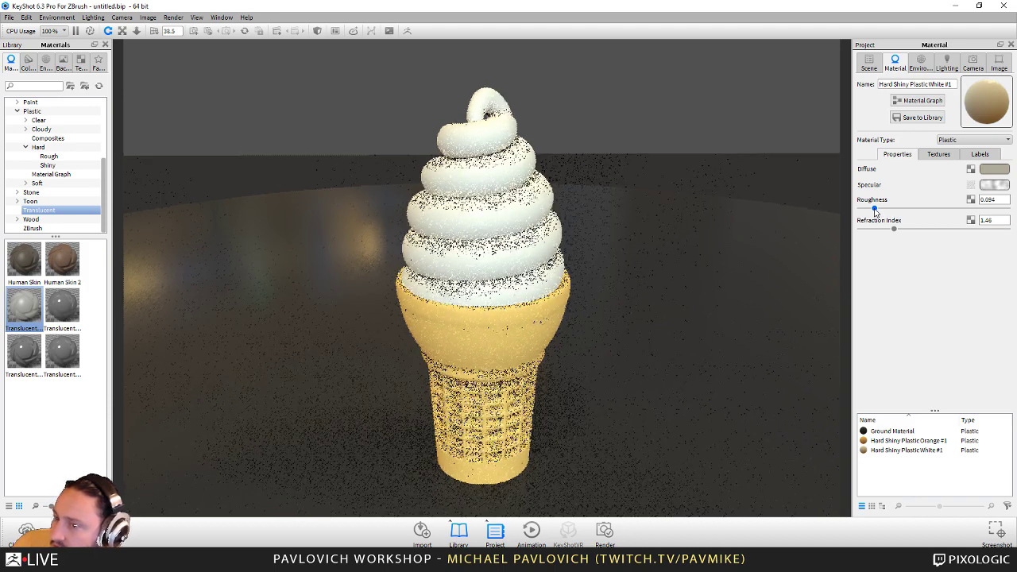
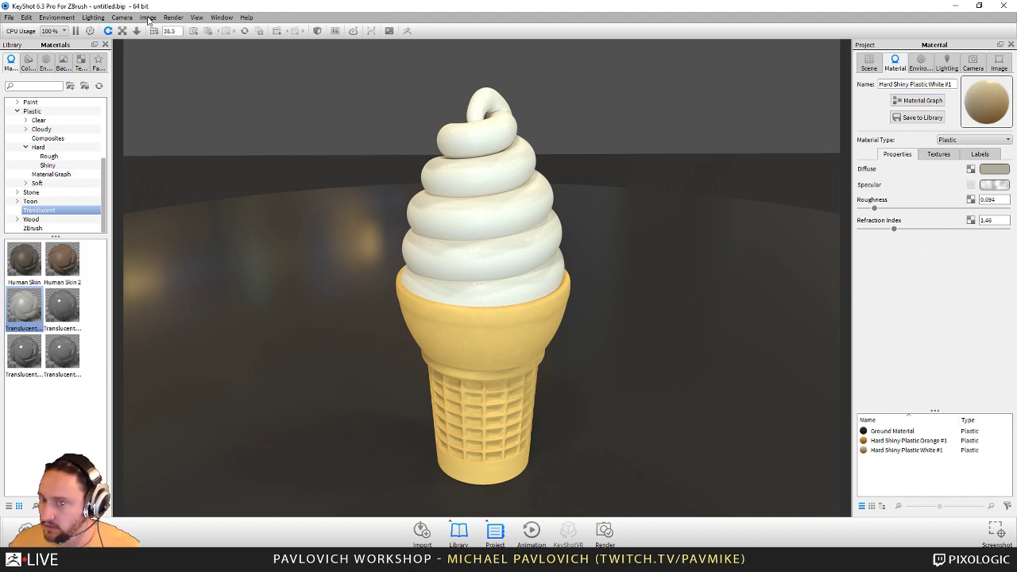
- Save the scene as icecream.bip in the Scenes folder
left_click(11, 18)
left_click(30, 96)
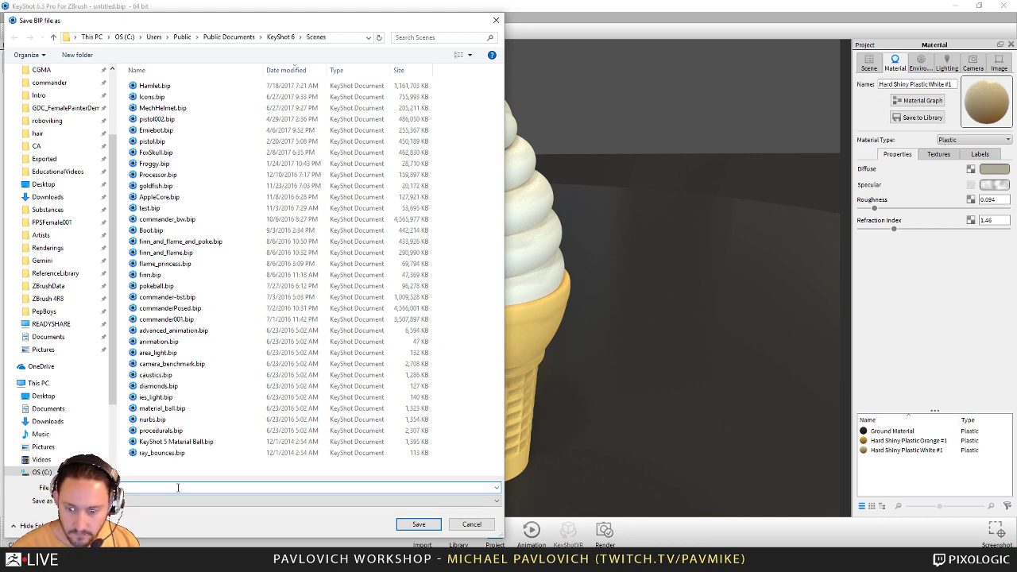
key("Escape")
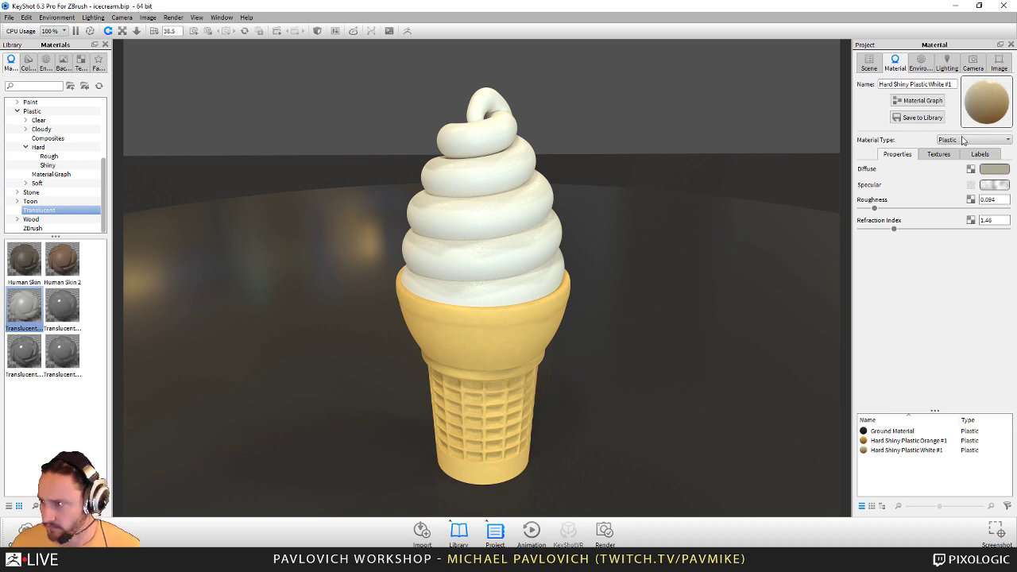
- Save the white ice cream material to the Miscellaneous folder of the material library
left_click(918, 117)
scroll(509, 270, "down", 3)
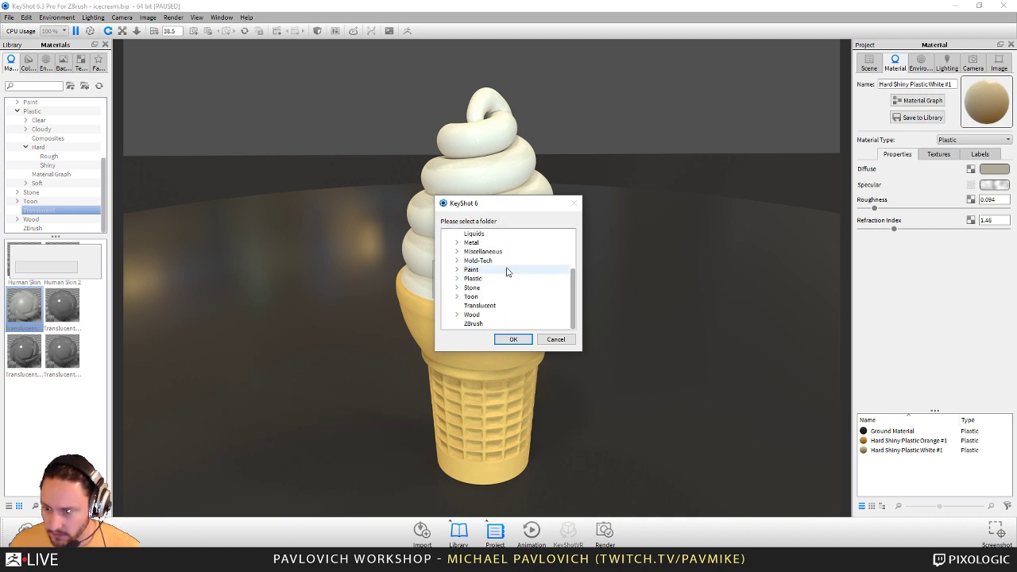
scroll(504, 270, "up", 1)
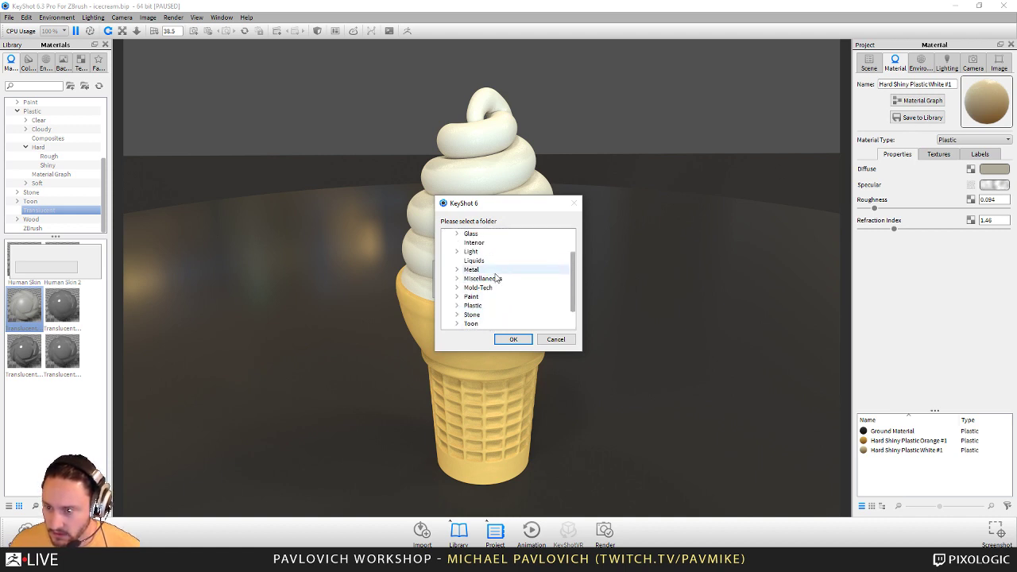
left_click(501, 278)
left_click(513, 339)
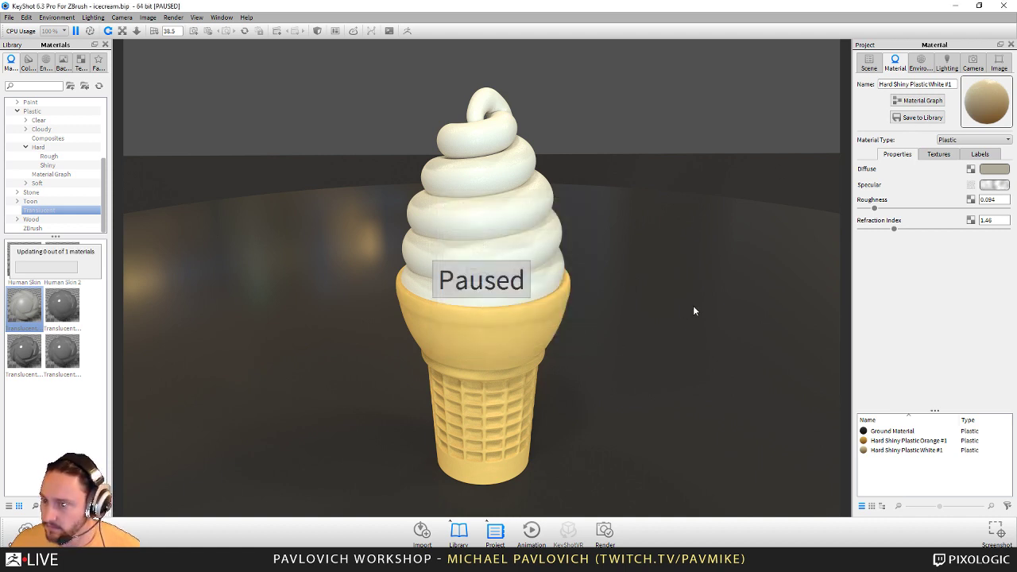
- Save the cone's orange plastic material to the Miscellaneous folder of the material library
double_click(540, 332)
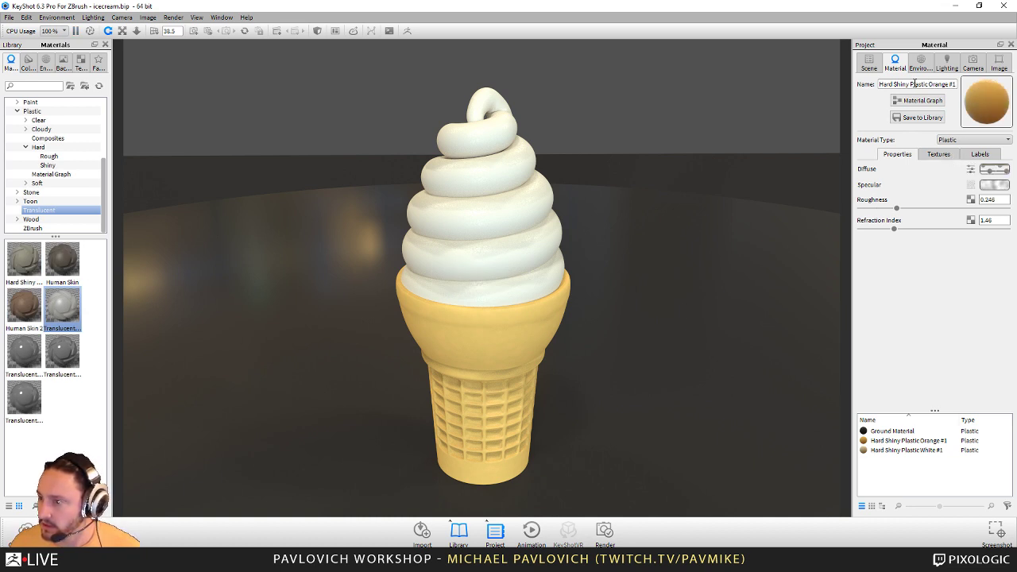
left_click(918, 117)
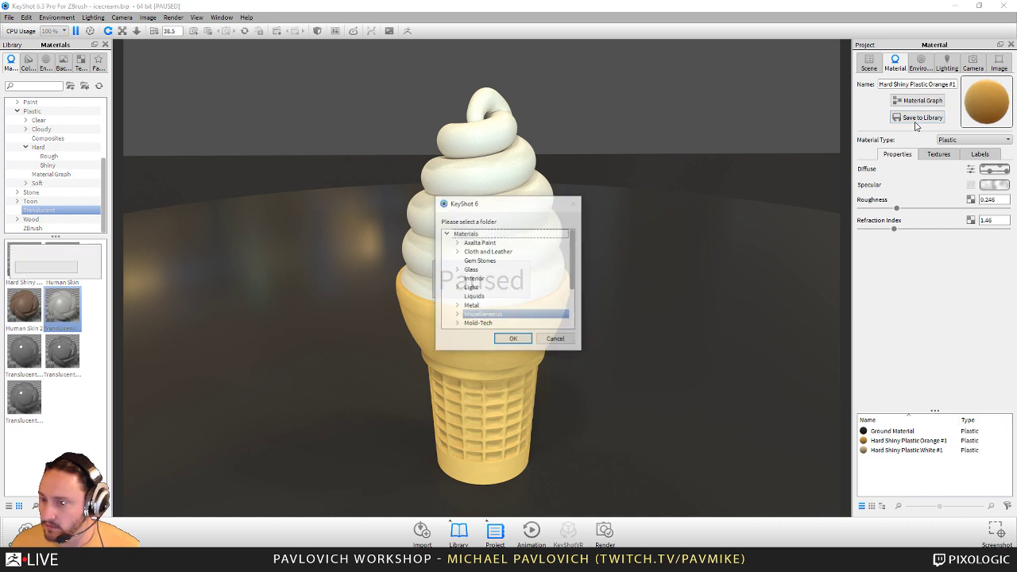
left_click(518, 316)
left_click(513, 339)
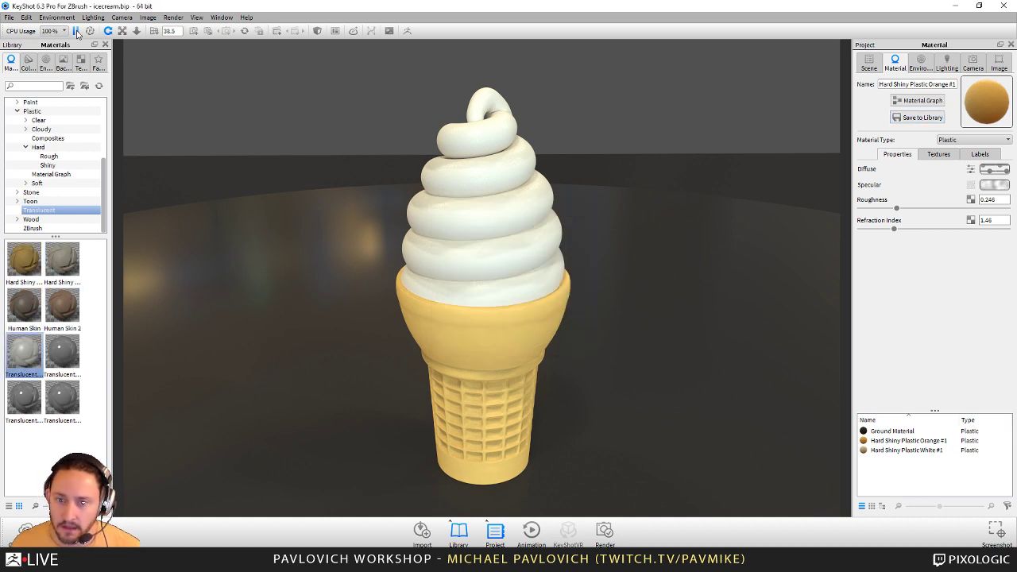
- Quit KeyShot and return to ZBrush
left_click(1011, 12)
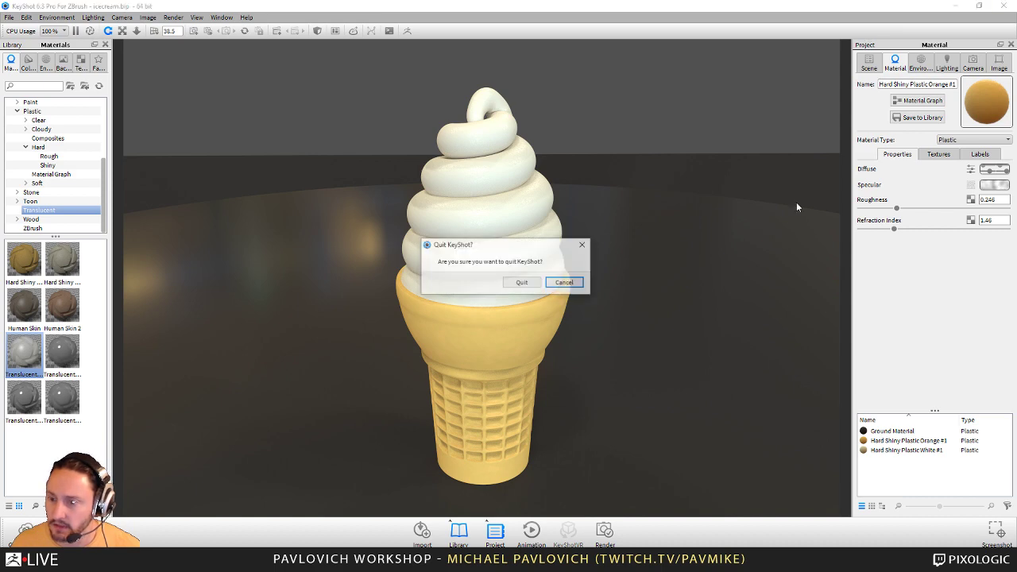
left_click(525, 282)
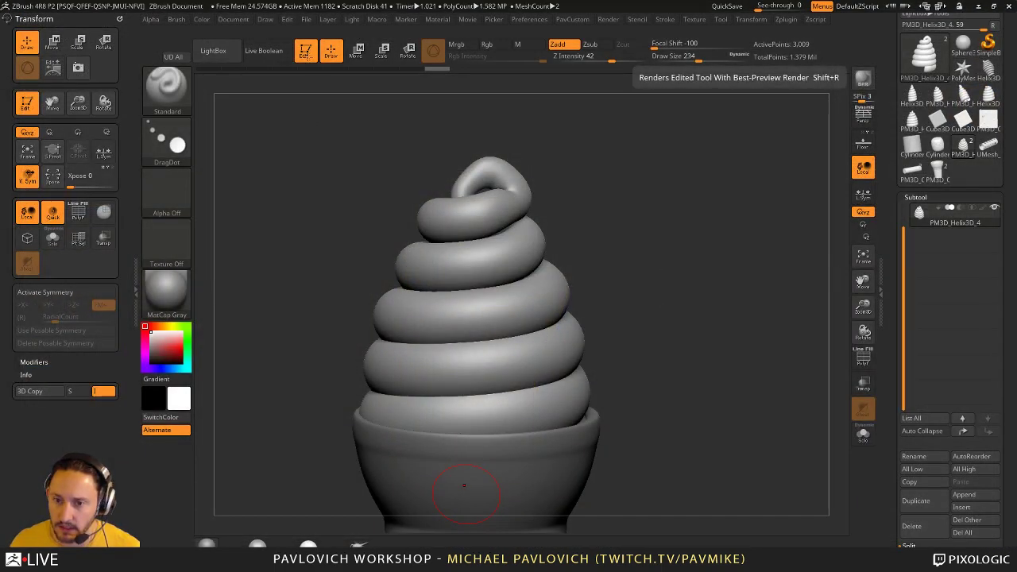
- Leave Edit mode, clear the canvas and bring up the Draw Size setting
key("t")
key("ctrl+n")
key("s")
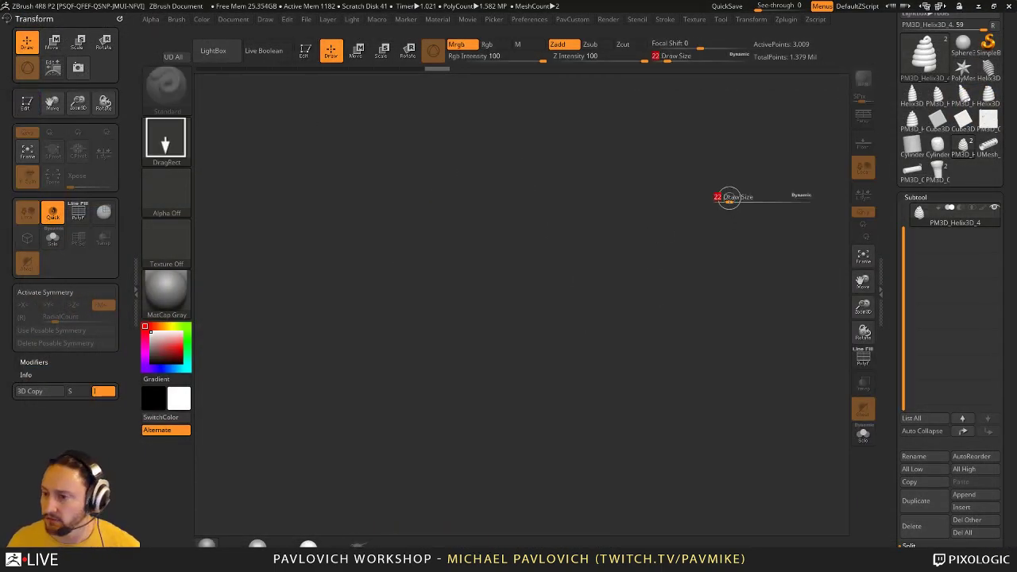
- Draw a Sphere3D on the canvas, enter Edit mode and show its polyframe
left_click_drag(895, 132, 902, 342)
key("s")
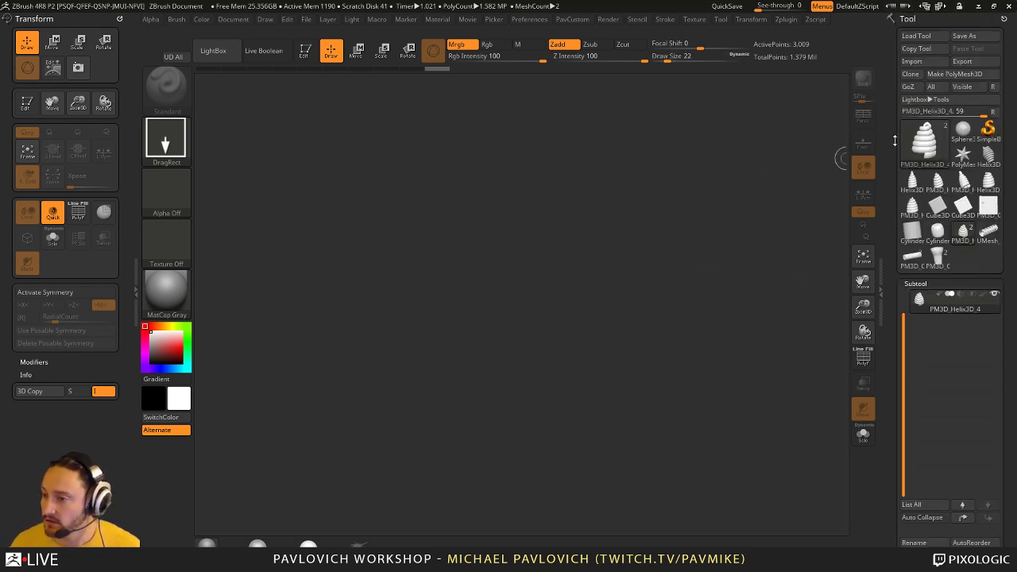
left_click(988, 131)
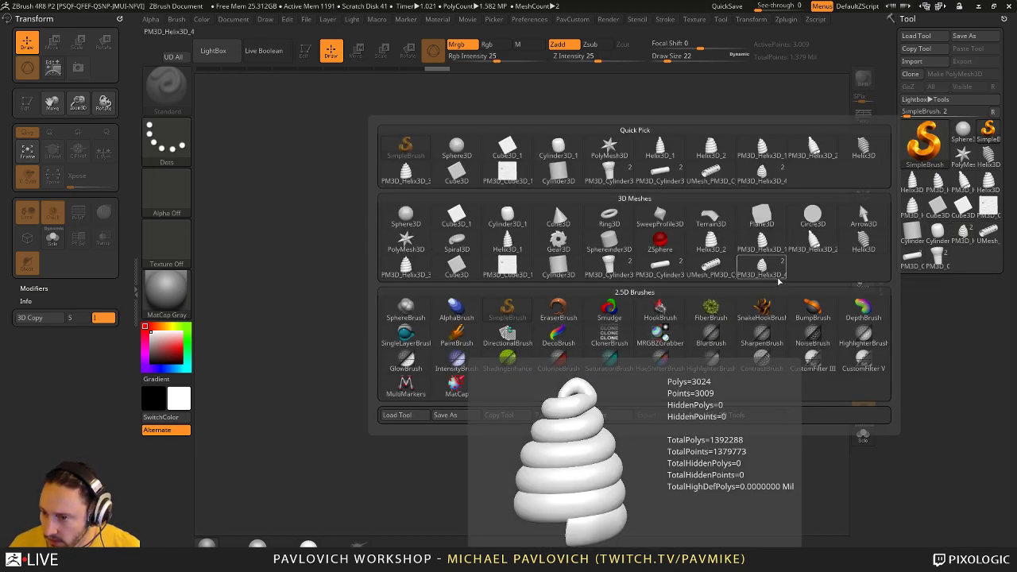
left_click(420, 226)
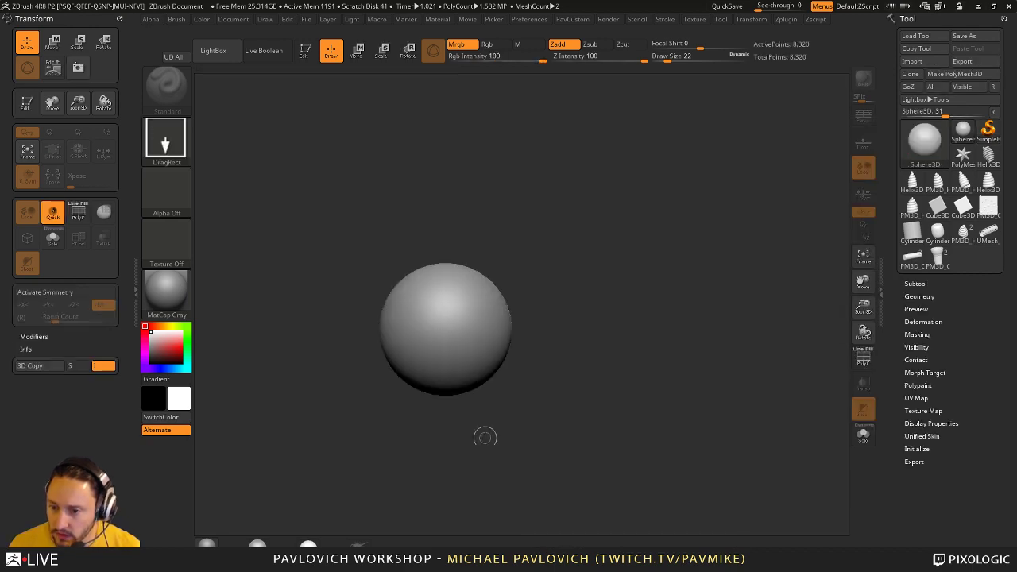
left_click(305, 53)
mouse_move(713, 229)
right_mouse_down("ctrl")
mouse_move(731, 317)
mouse_move(743, 329)
right_mouse_up("ctrl")
left_click(863, 358)
- Set the brush Draw Size to 112 for the sphere
key("s")
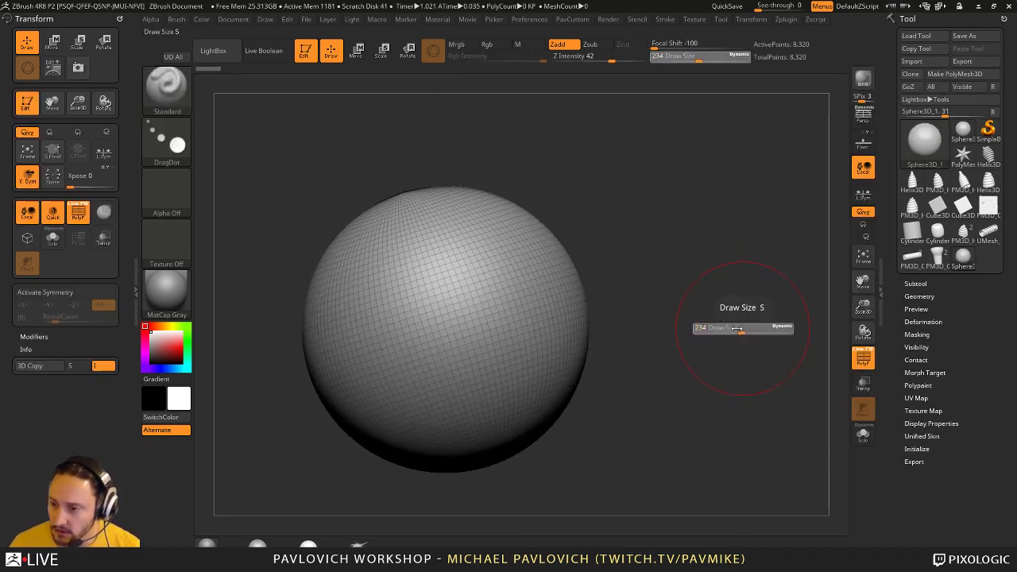
left_click_drag(737, 328, 727, 328)
right_click_drag(759, 316, 746, 339)
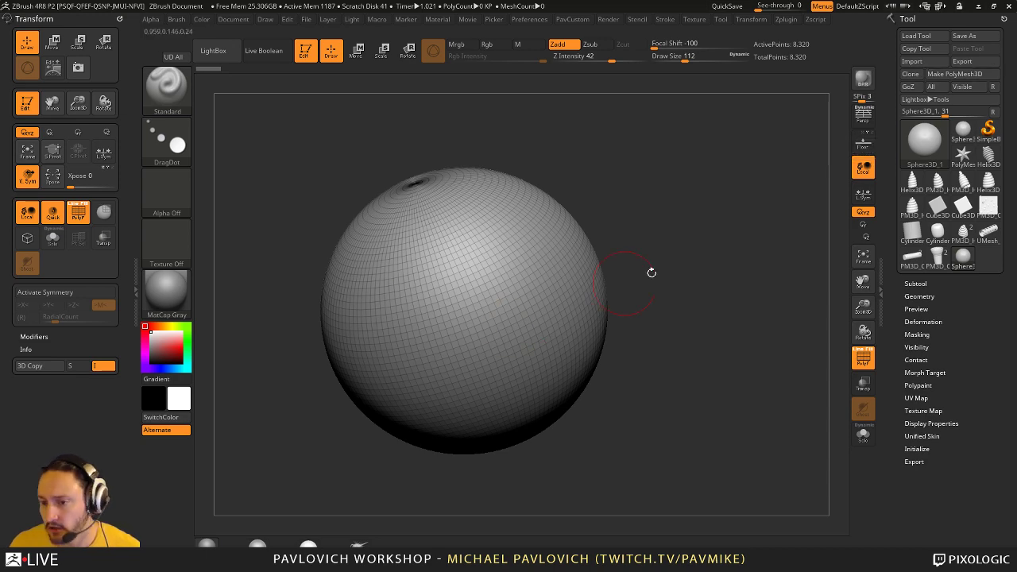
left_click_drag(652, 273, 720, 229)
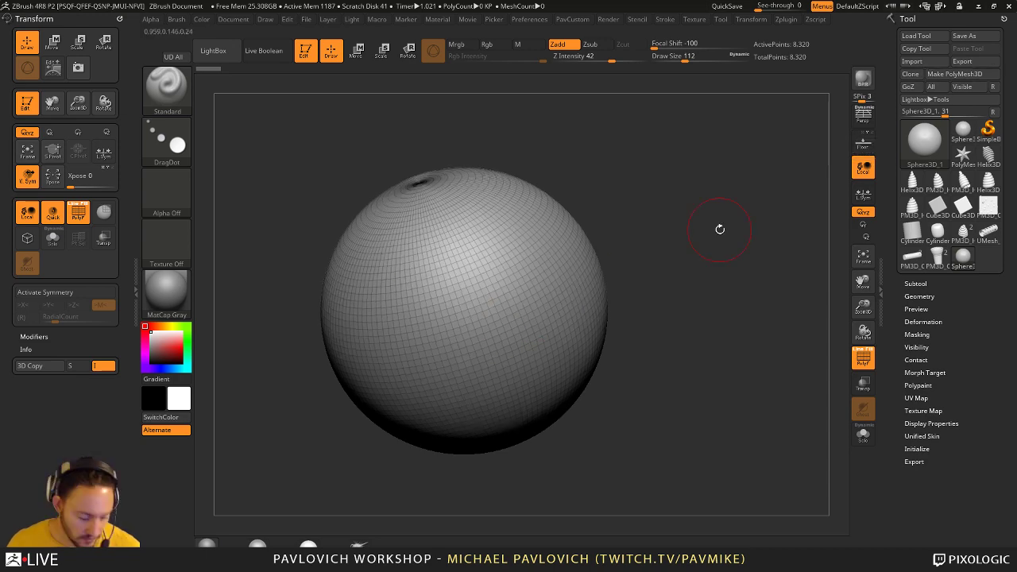
- Convert the sphere to a PolyMesh3D and choose the IMM Primitives brush
left_click(956, 75)
key("w")
key("b")
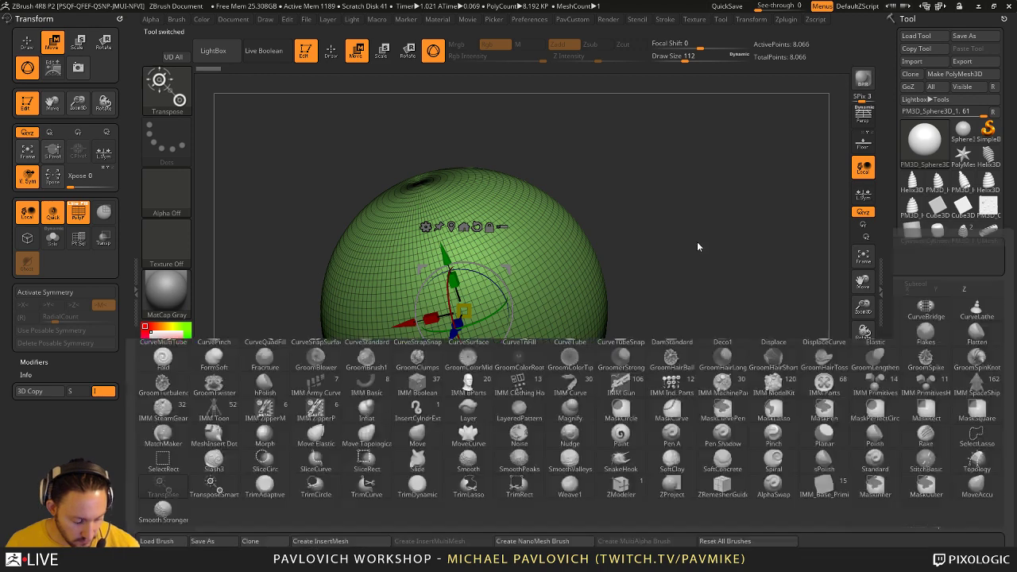
key("i")
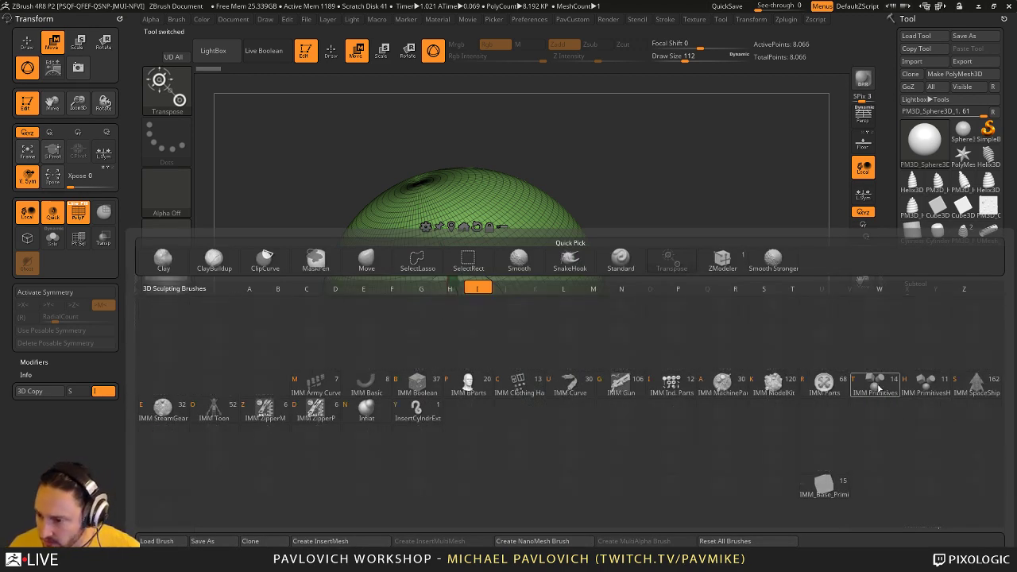
key("t")
- Replace the dense sphere mesh with the PolySphere primitive and return to Draw mode
key("m")
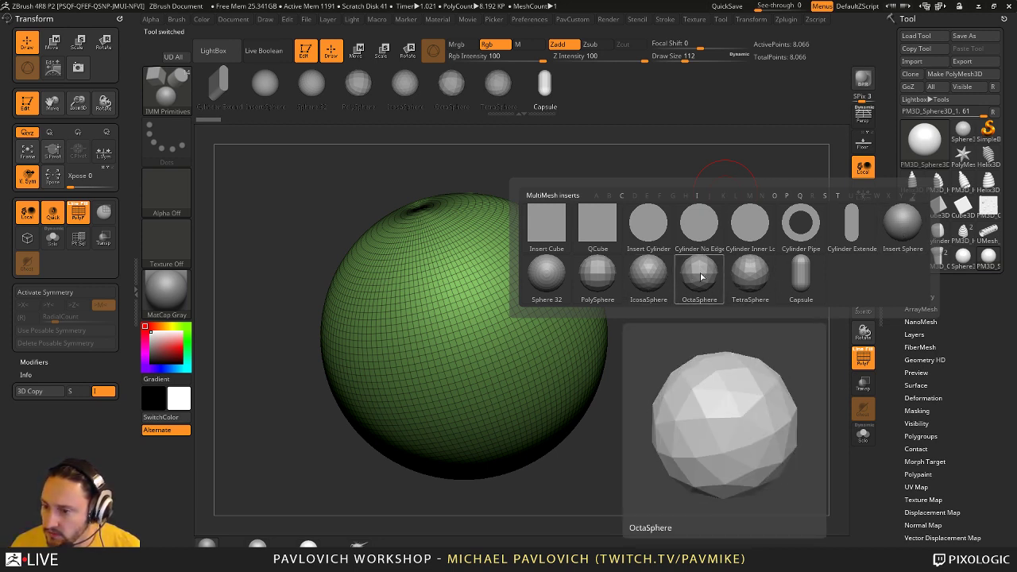
left_click(605, 277)
key("w")
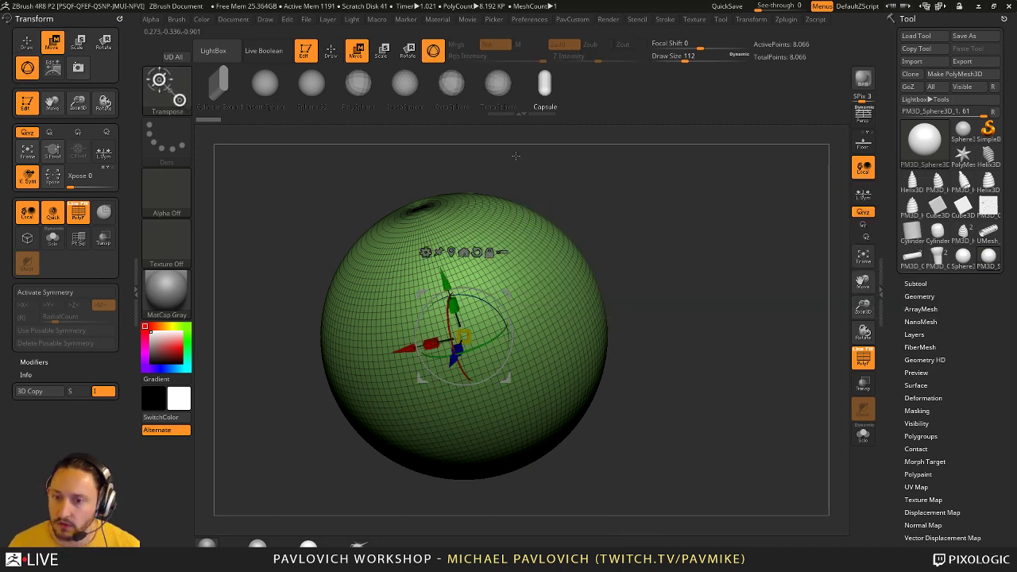
left_click(361, 83)
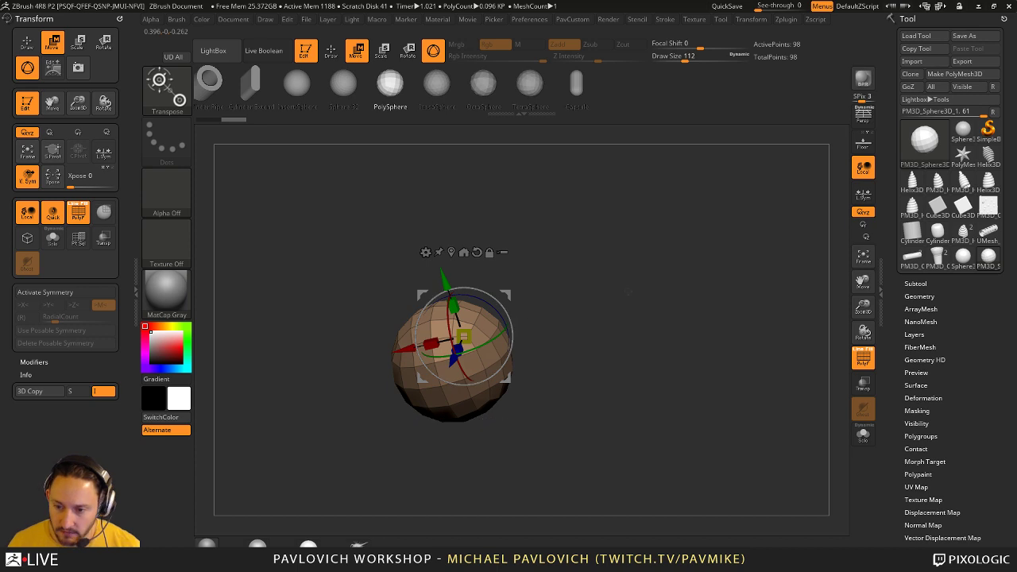
key("q")
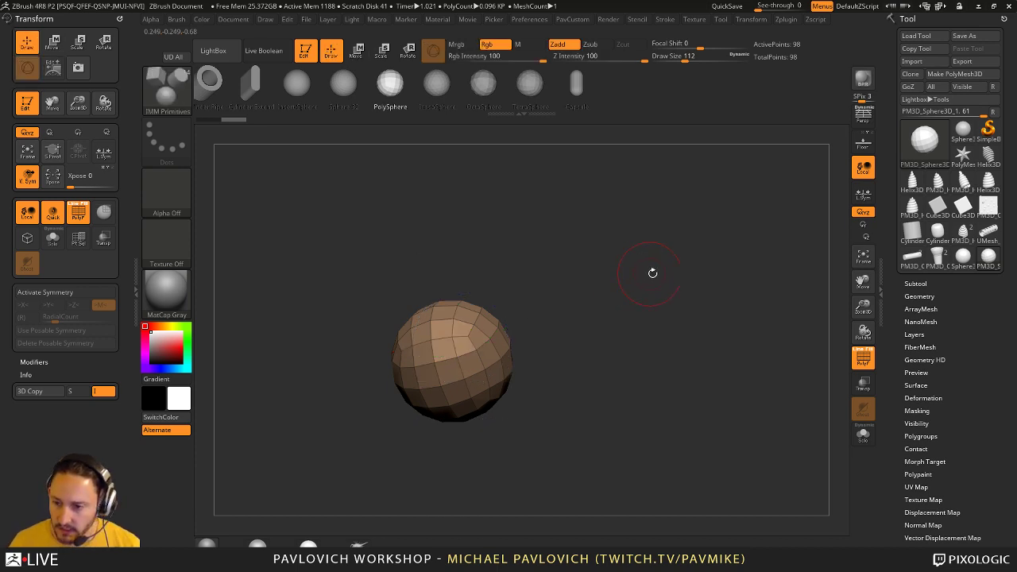
- Mask half of the PolySphere in a side view and extrude the other half along Z into a capsule
mouse_move(652, 273)
left_mouse_down("shift")
mouse_move(606, 289)
mouse_move(649, 292)
left_mouse_up("shift")
mouse_move(604, 215)
left_mouse_down("ctrl")
mouse_move(552, 348)
mouse_move(470, 453)
left_mouse_up("ctrl")
key("w")
left_click_drag(665, 340, 672, 348, "ctrl")
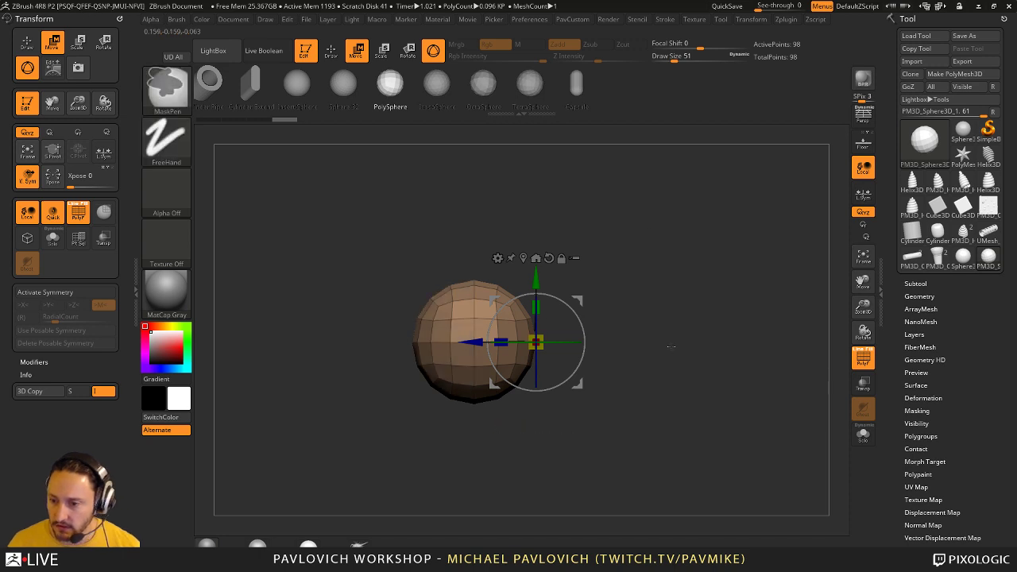
left_click_drag(663, 227, 471, 476, "ctrl")
left_click_drag(472, 342, 680, 343, "ctrl")
left_click_drag(722, 185, 727, 191, "ctrl")
- Move the capsule's free end along Z to stretch it into a long, thin rod
mouse_move(714, 187)
left_mouse_down()
mouse_move(745, 192)
mouse_move(759, 218)
mouse_move(744, 234)
mouse_move(714, 245)
mouse_move(660, 225)
left_mouse_up()
key("q")
key("w")
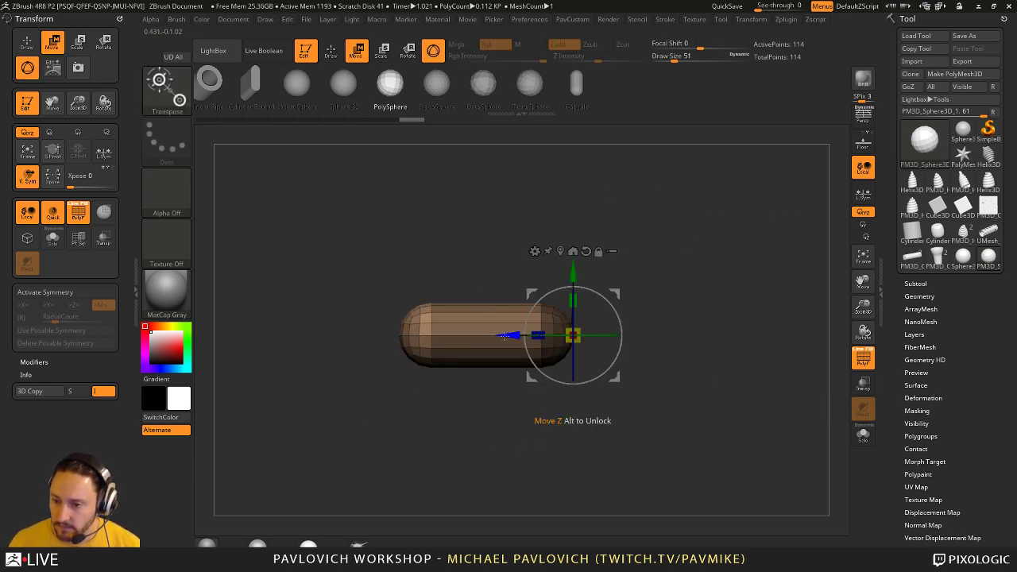
left_click_drag(510, 335, 388, 335)
key("q")
mouse_move(629, 240)
left_mouse_down()
mouse_move(679, 257)
mouse_move(718, 303)
mouse_move(684, 289)
mouse_move(703, 281)
left_mouse_up()
- Smooth the rod with a subdivision preview and hide its polyframe
key("ctrl+d")
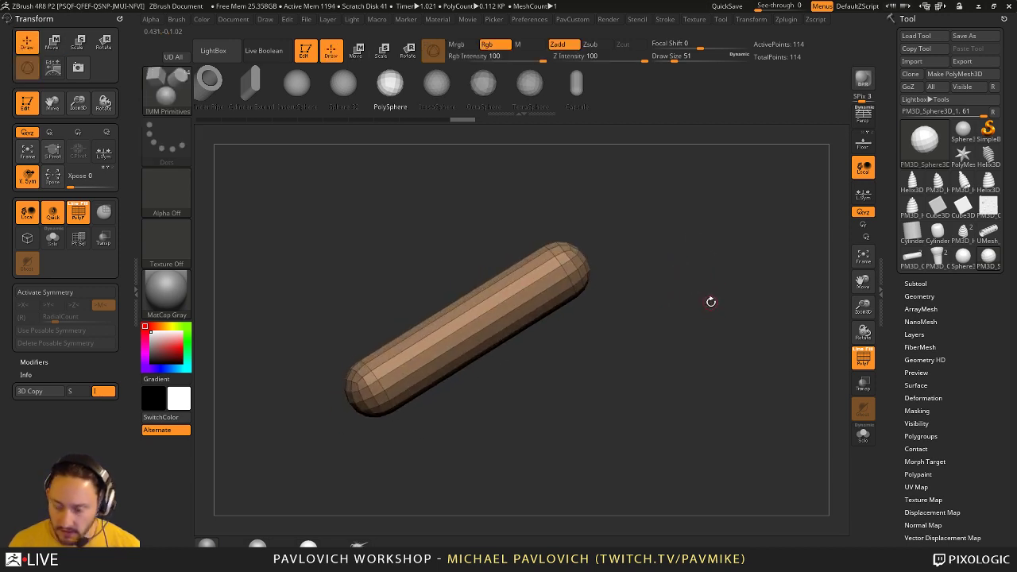
key("shift+f")
left_click_drag(828, 351, 771, 362)
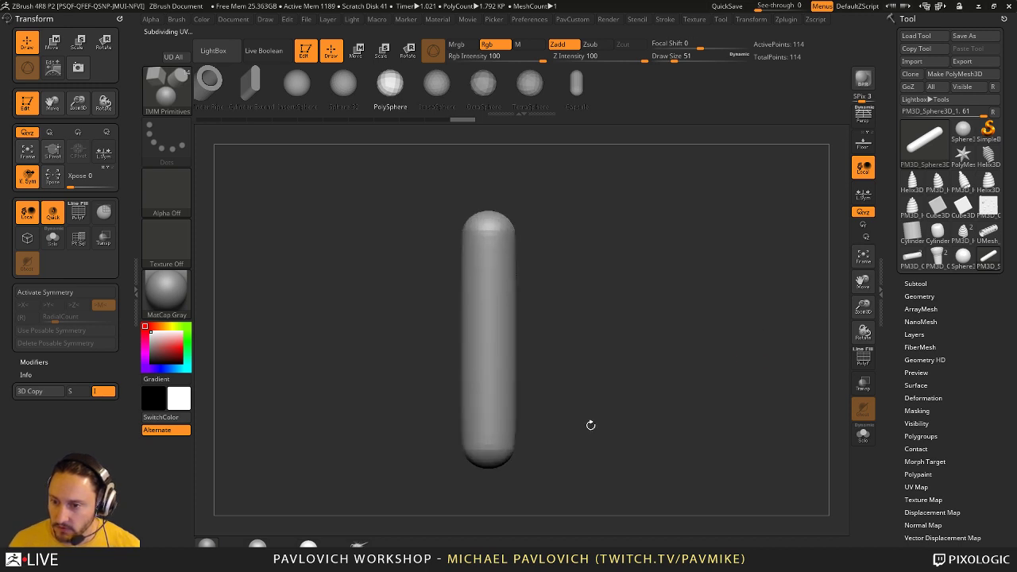
- Switch back to the ice cream cone model, turn off the swirl's subdivision preview and show its polyframe
left_click(965, 232)
left_click_drag(704, 305, 715, 238)
left_click_drag(716, 239, 673, 337, "alt")
key("d")
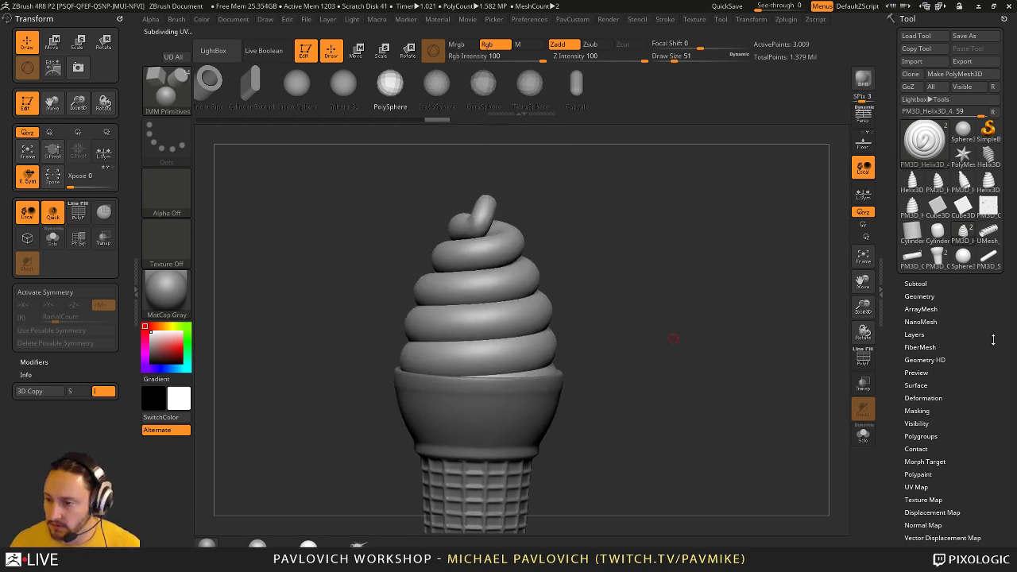
left_click(864, 358)
mouse_move(739, 270)
left_mouse_down()
mouse_move(732, 292)
mouse_move(771, 287)
mouse_move(732, 265)
left_mouse_up()
- Select the Standard brush and set the Draw Size to 104
key("s")
key("b")
key("s")
key("t")
key("s")
left_click(636, 256)
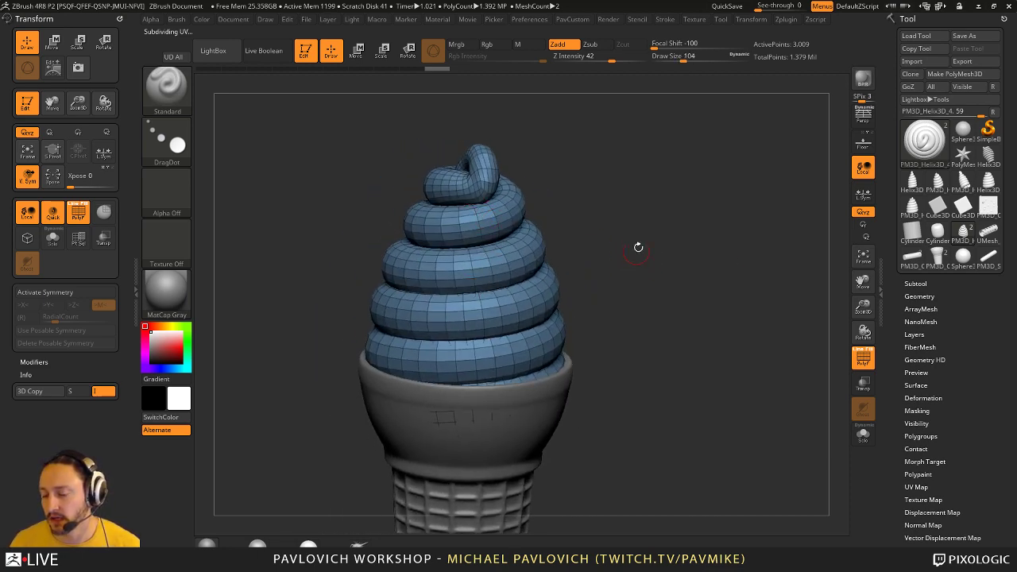
- Assign the swirl's upward-facing polygons to their own polygroup with Group Front from a straight top view
mouse_move(639, 247)
left_mouse_down("alt")
mouse_move(664, 285)
mouse_move(734, 263)
mouse_move(680, 258)
mouse_move(709, 255)
mouse_move(729, 349)
left_mouse_up("alt")
key("s")
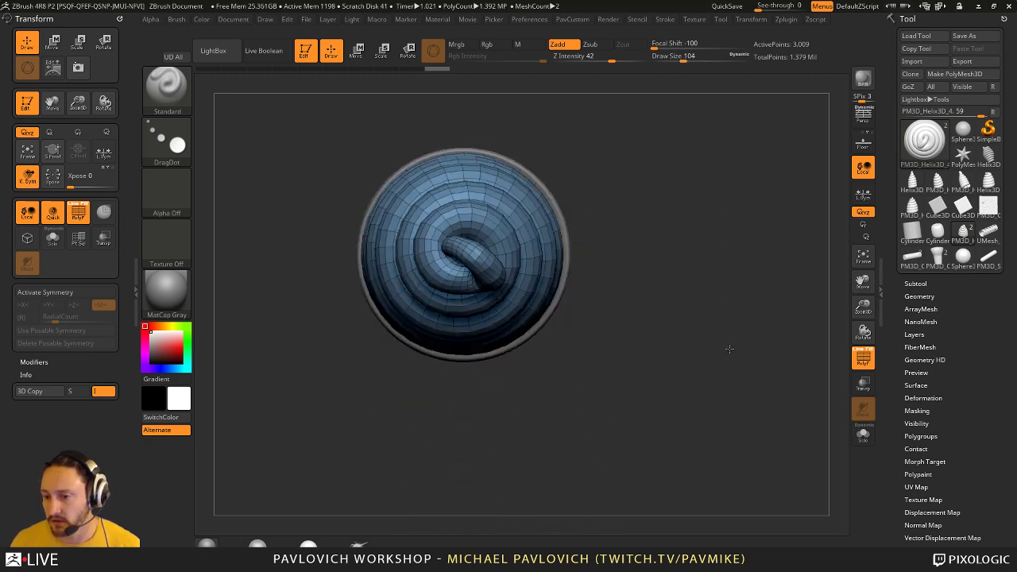
key("space")
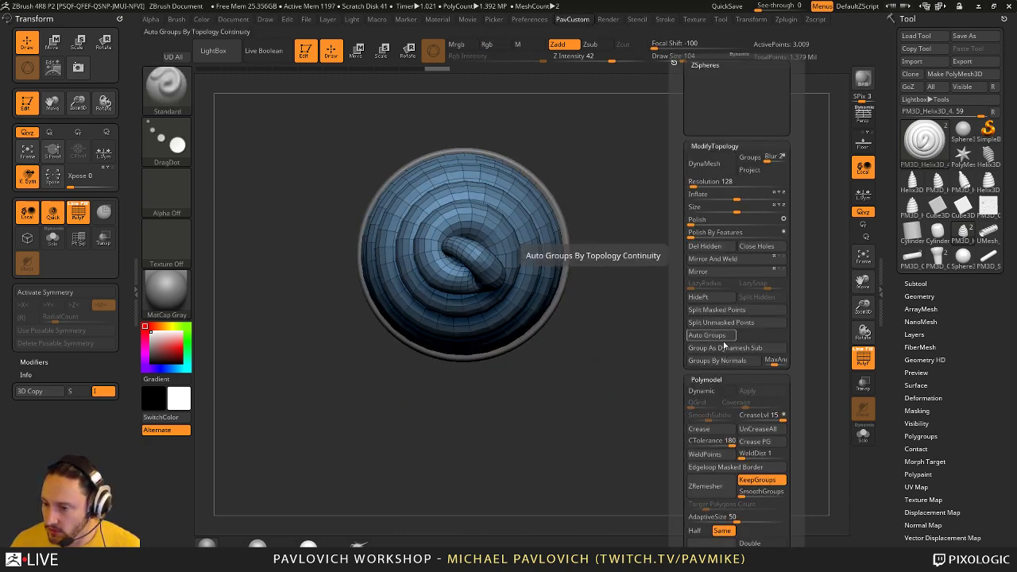
scroll(902, 288, "down", 5)
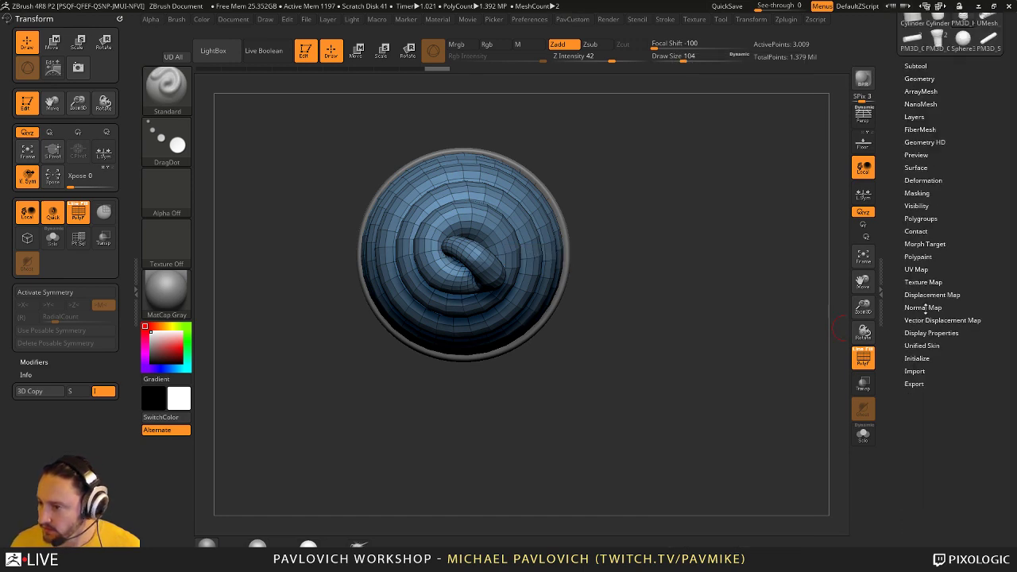
left_click(921, 219)
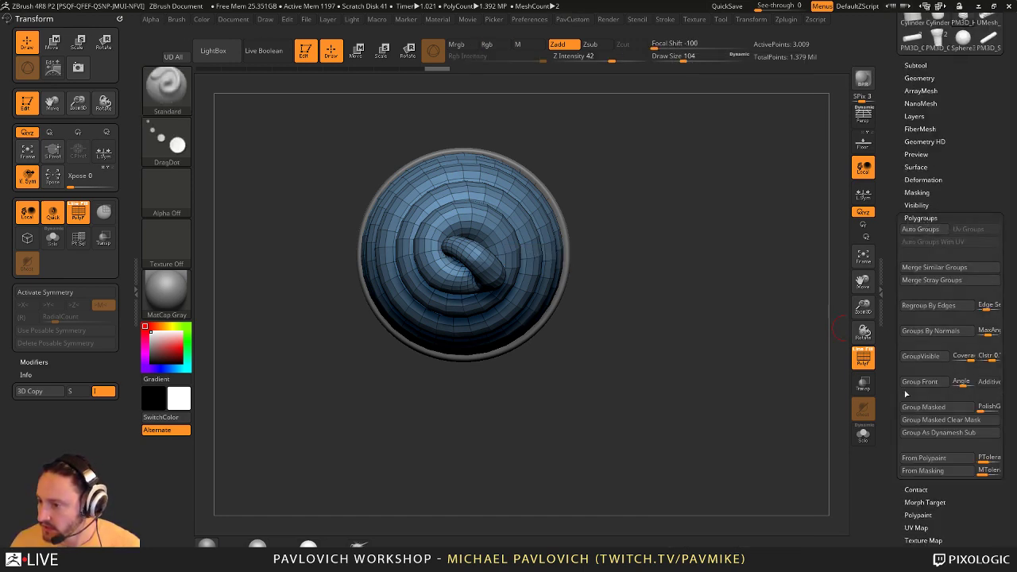
left_click(926, 357)
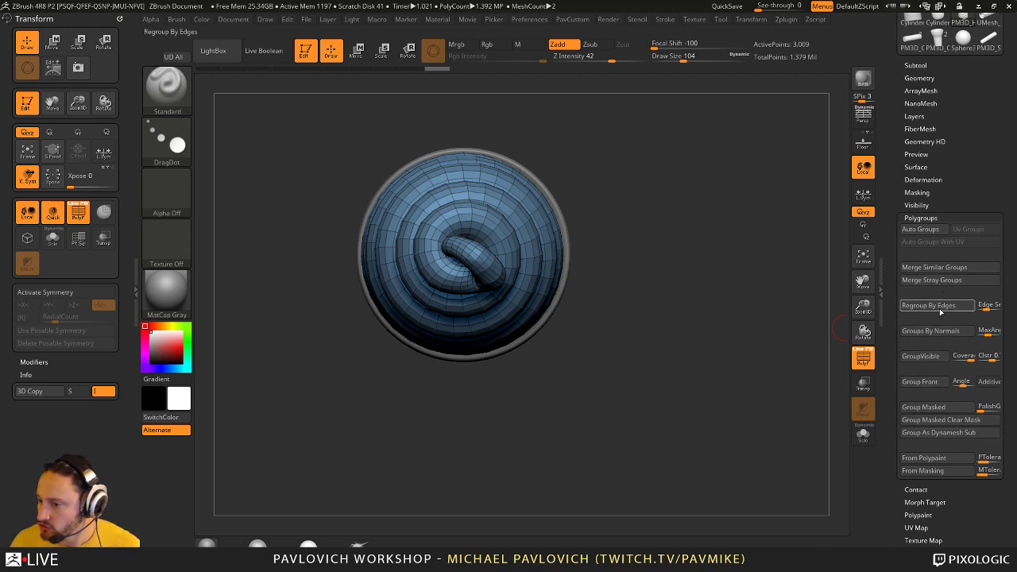
left_click(928, 383)
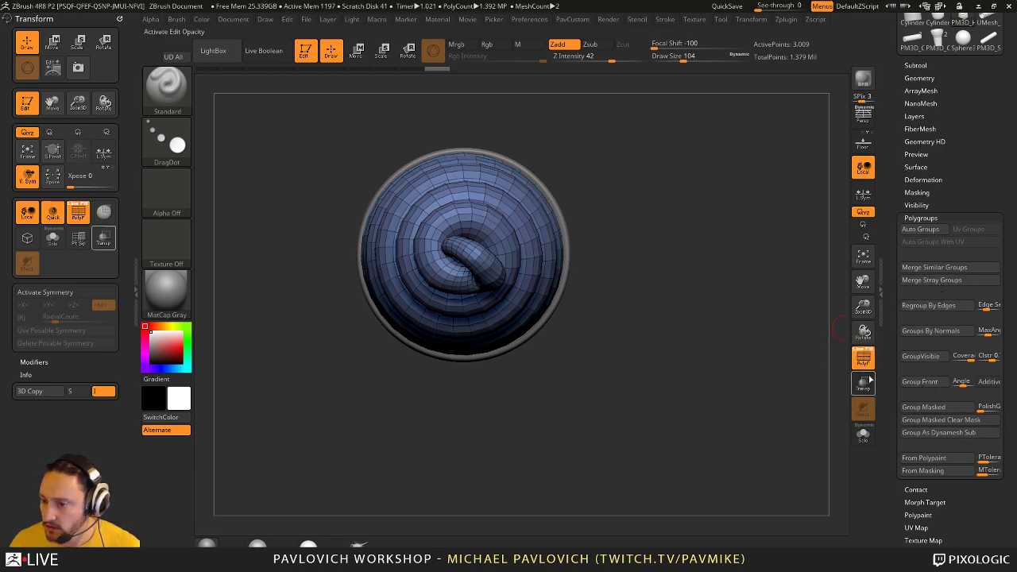
mouse_move(819, 371)
left_mouse_down()
mouse_move(800, 297)
mouse_move(827, 353)
mouse_move(803, 366)
left_mouse_up()
left_click(921, 382)
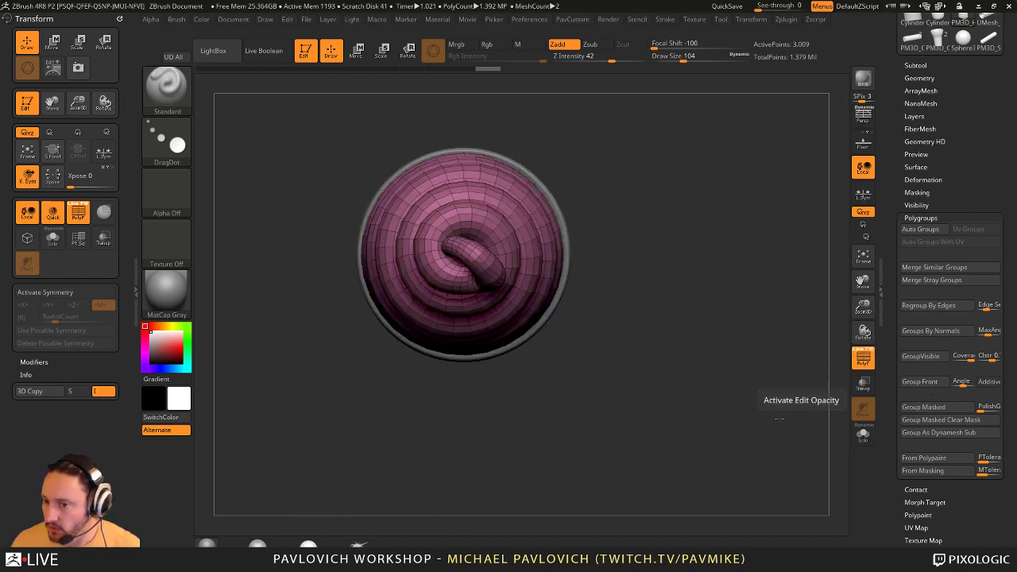
left_click_drag(779, 419, 774, 292, "shift")
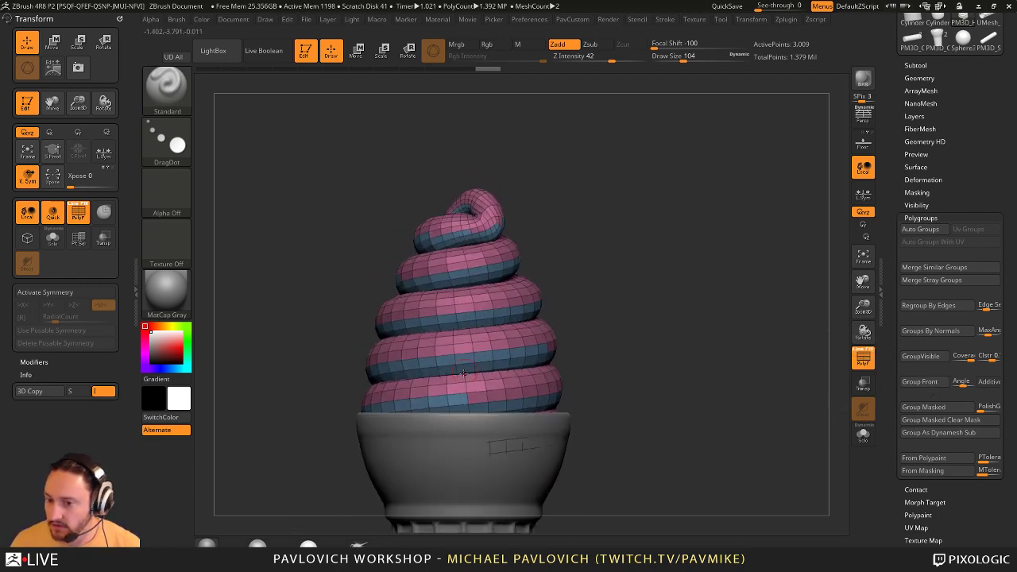
- Isolate the upward-facing polygroup of the ice cream swirl
left_click_drag(612, 271, 736, 315)
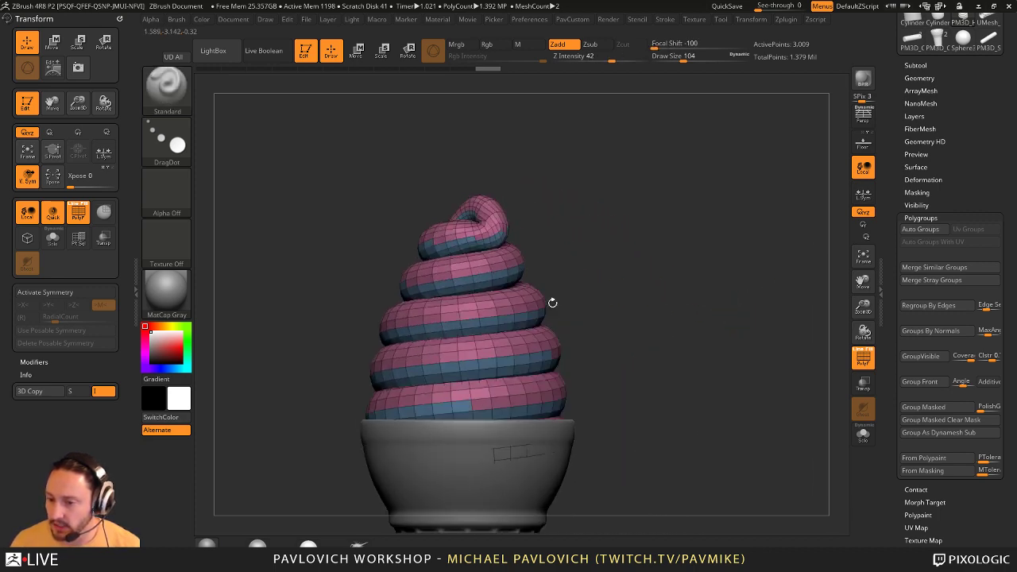
left_click(500, 342, "ctrl+shift")
mouse_move(627, 318)
left_mouse_down()
mouse_move(619, 296)
mouse_move(683, 318)
left_mouse_up()
mouse_move(710, 510)
left_mouse_down("ctrl+shift")
mouse_move(362, 413)
mouse_move(371, 392)
left_mouse_up("ctrl+shift")
left_click(767, 355, "ctrl+shift")
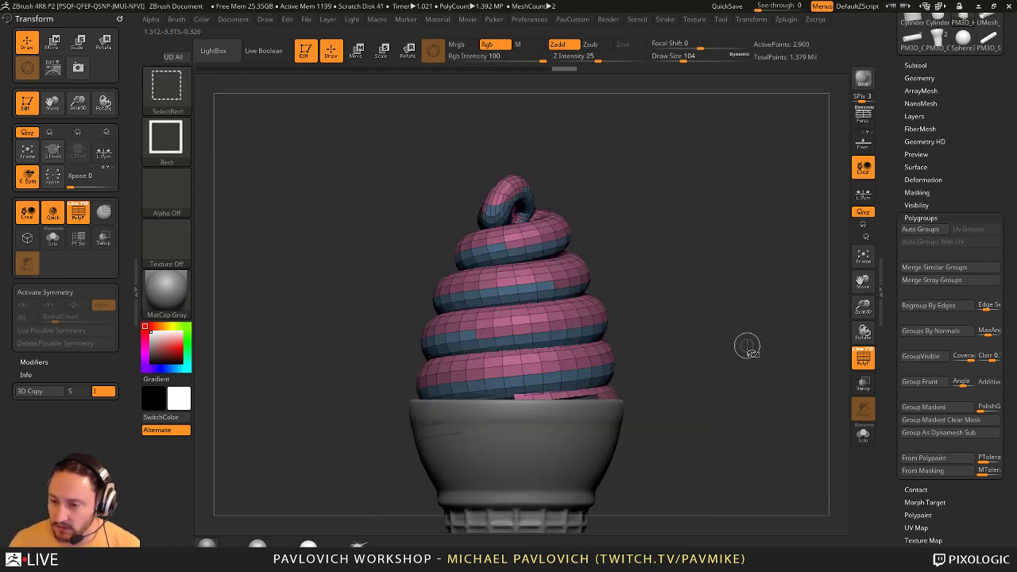
left_click(582, 363, "ctrl+shift")
- Hide the isolated polygroup's lowest coil, assign the remaining visible polygons a new polygroup and unhide the whole swirl
left_click_drag(766, 511, 416, 384, "ctrl+alt+shift")
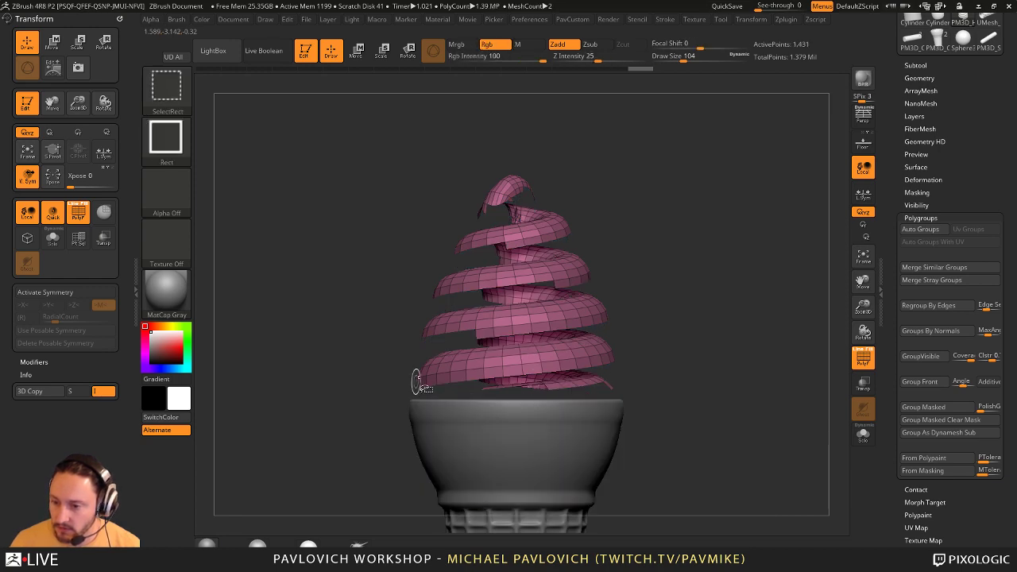
mouse_move(720, 338)
left_mouse_down()
mouse_move(776, 318)
mouse_move(754, 318)
mouse_move(786, 290)
mouse_move(794, 262)
mouse_move(777, 295)
left_mouse_up()
left_click_drag(751, 486, 438, 351, "ctrl+shift")
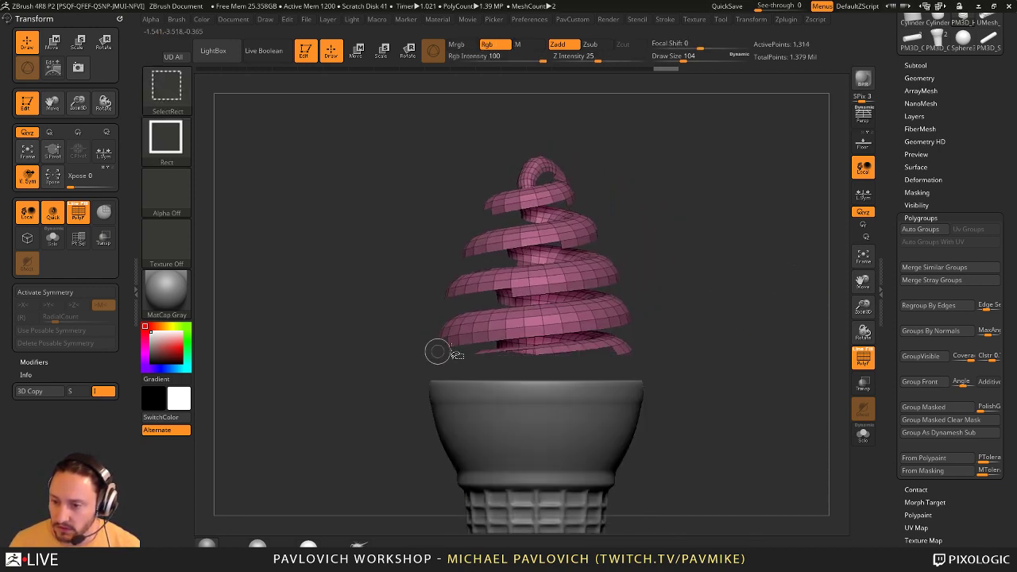
mouse_move(767, 264)
left_mouse_down()
mouse_move(792, 291)
mouse_move(744, 344)
mouse_move(706, 306)
mouse_move(777, 318)
mouse_move(763, 294)
mouse_move(758, 318)
left_mouse_up()
key("ctrl+w")
left_click(730, 296, "ctrl+shift")
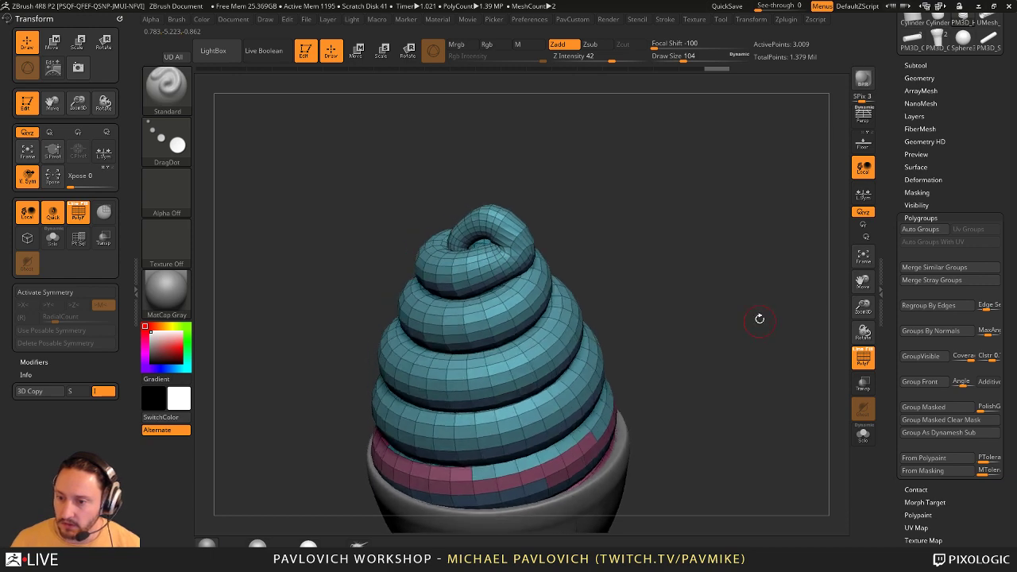
- Set ZModeler's polygon action to Insert NanoMesh with Polygroup All as the target
key("b")
key("z")
key("m")
key("space")
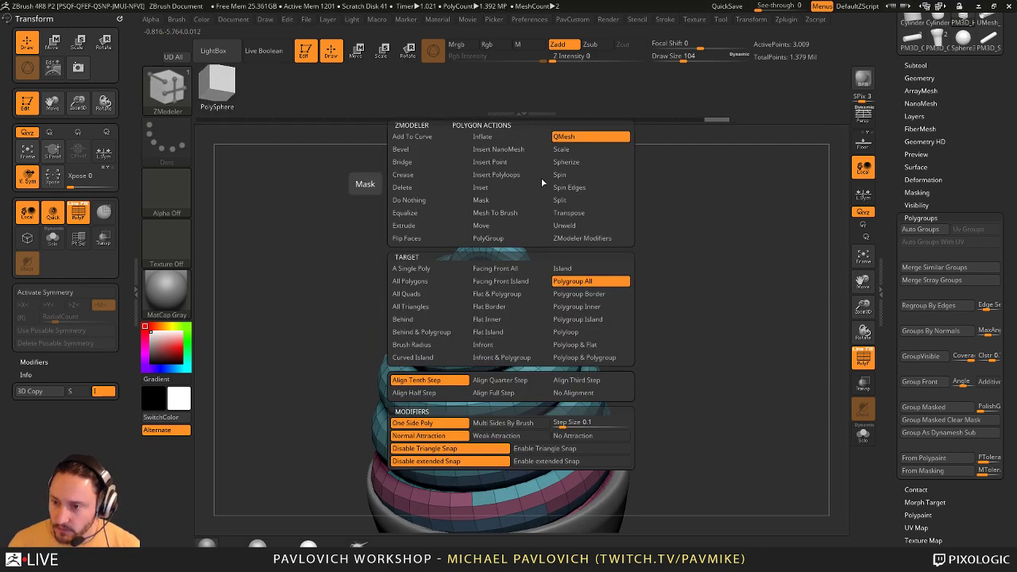
left_click(503, 188)
left_click(503, 162)
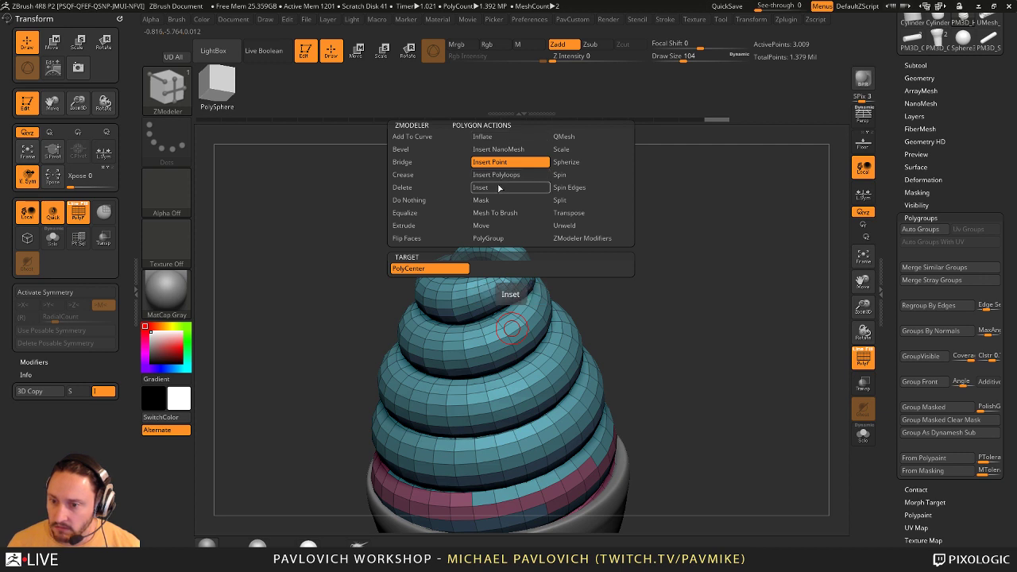
key("space")
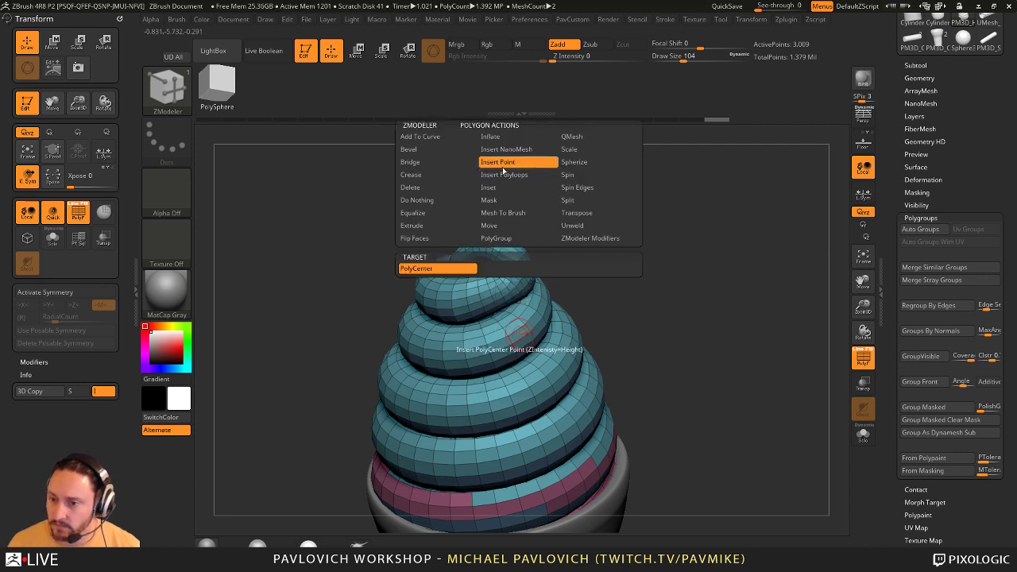
left_click(513, 150)
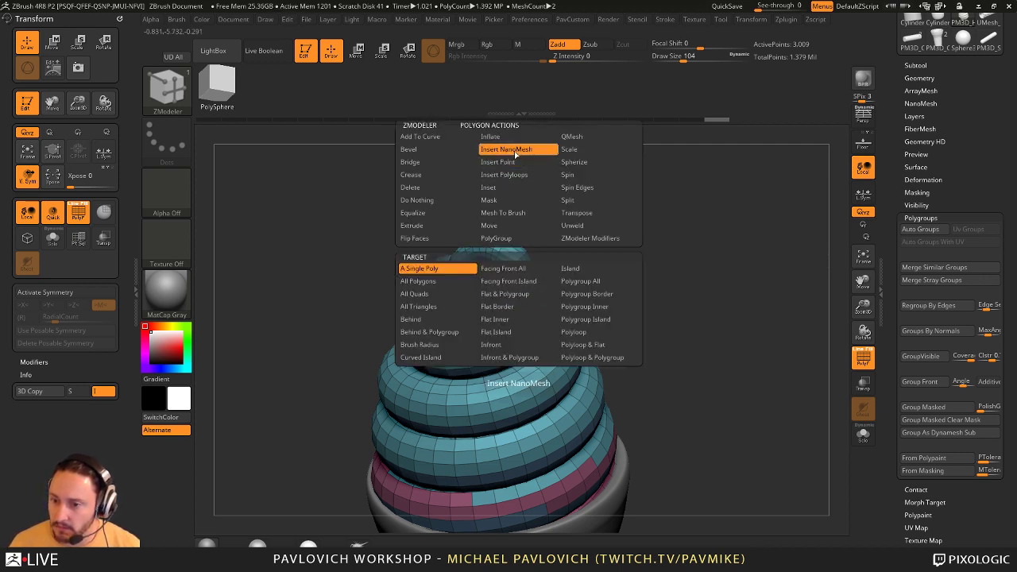
left_click(581, 282)
left_click_drag(678, 338, 685, 310)
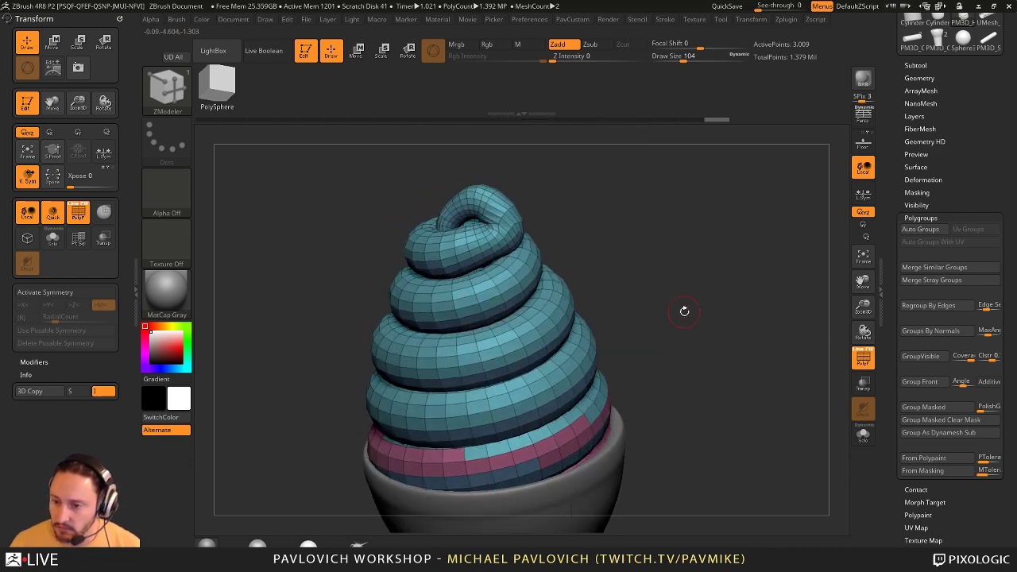
- Choose the capsule PM3D_Sphere3D as ZModeler's mesh for the NanoMesh insertion
left_click(523, 328)
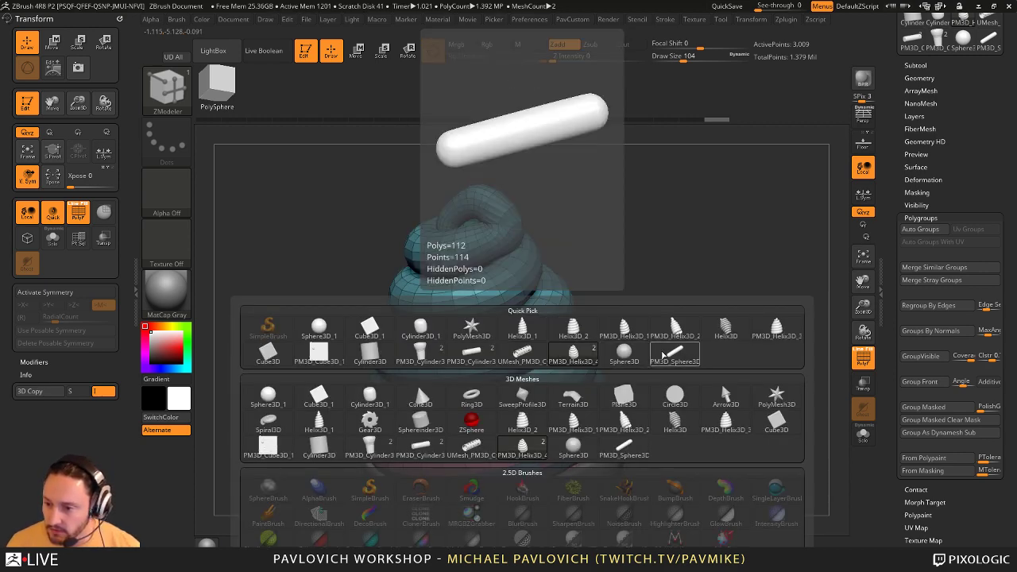
left_click(672, 356)
left_click_drag(714, 286, 741, 264)
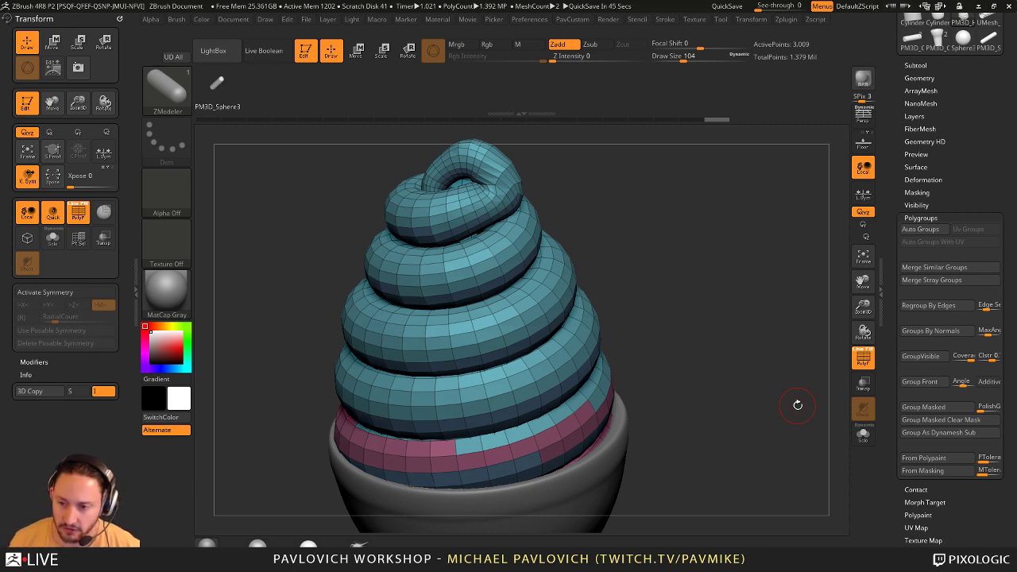
- Clear the canvas, draw the beveled block PM3D_Cube3D_1 on it and make the block editable
left_click(306, 51)
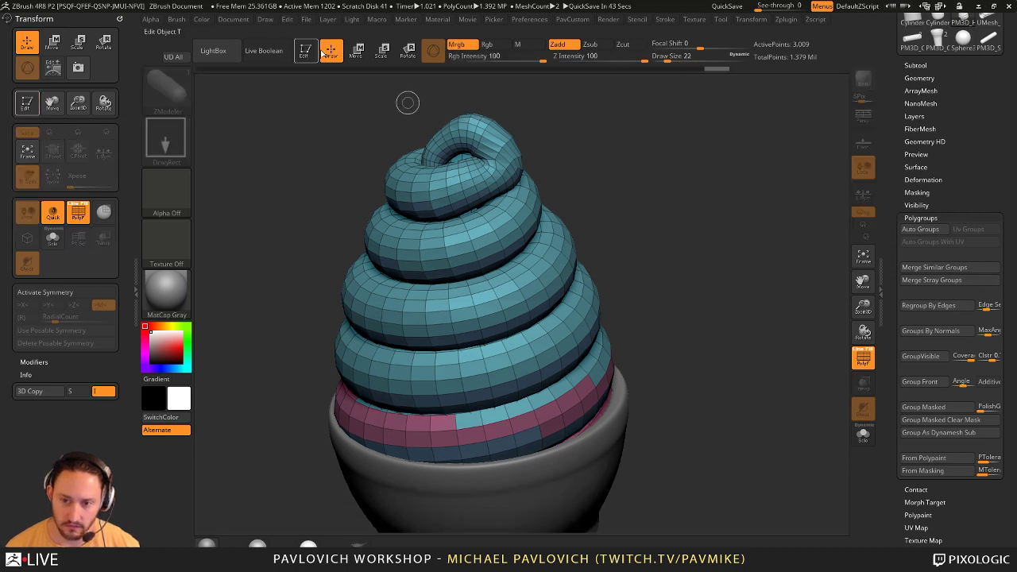
key("ctrl+n")
left_click_drag(906, 204, 898, 285)
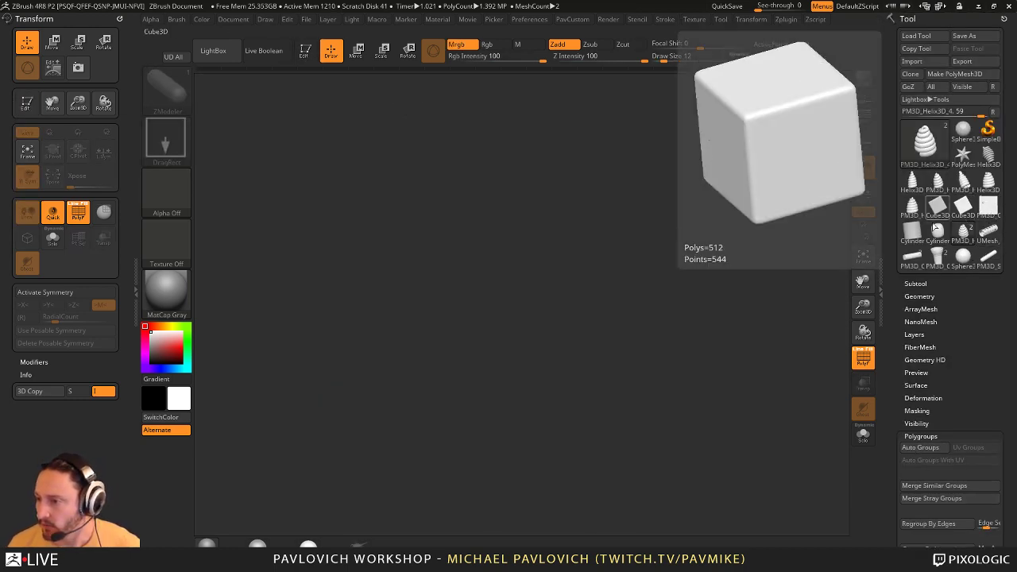
left_click(987, 211)
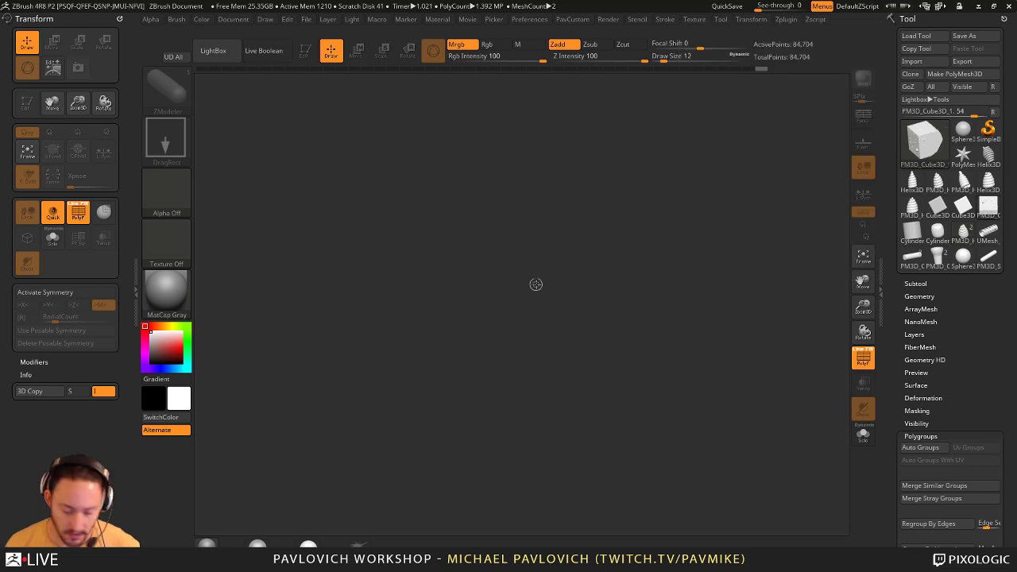
left_click_drag(536, 285, 307, 125)
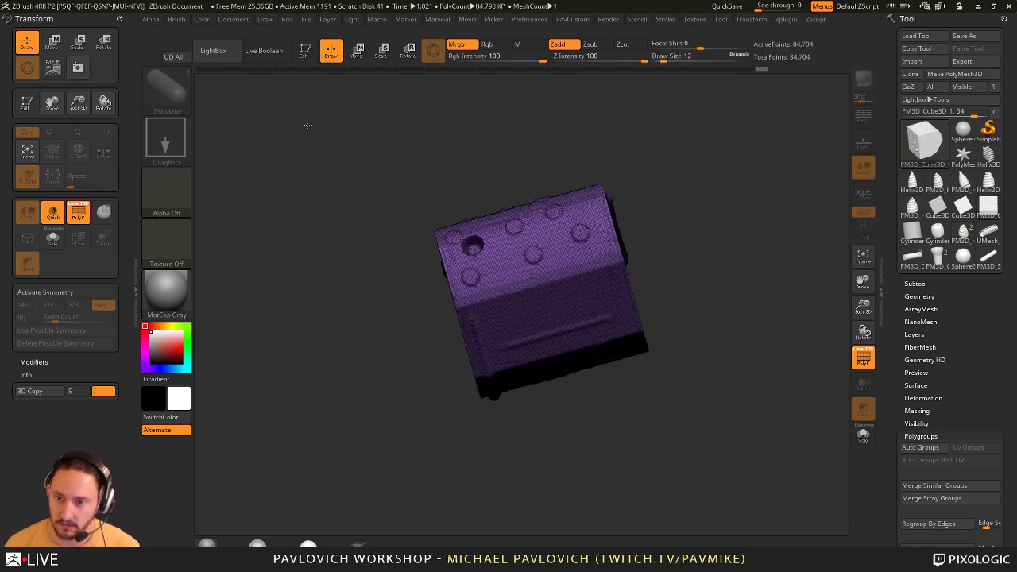
left_click(307, 54)
mouse_move(827, 354)
left_mouse_down()
mouse_move(822, 302)
mouse_move(660, 281)
mouse_move(709, 277)
mouse_move(714, 287)
left_mouse_up()
- Select the Standard brush and set the Draw Size to 27
key("b")
key("s")
key("t")
key("s")
left_click(699, 278)
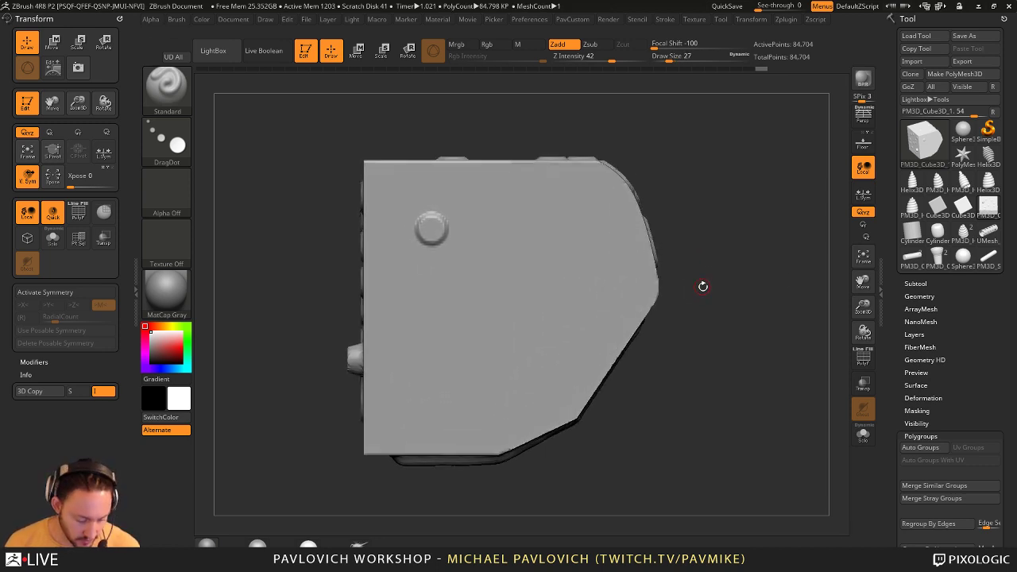
- Load the Stitch1 brush from the Stitch folder of LightBox's brush library
key("comma")
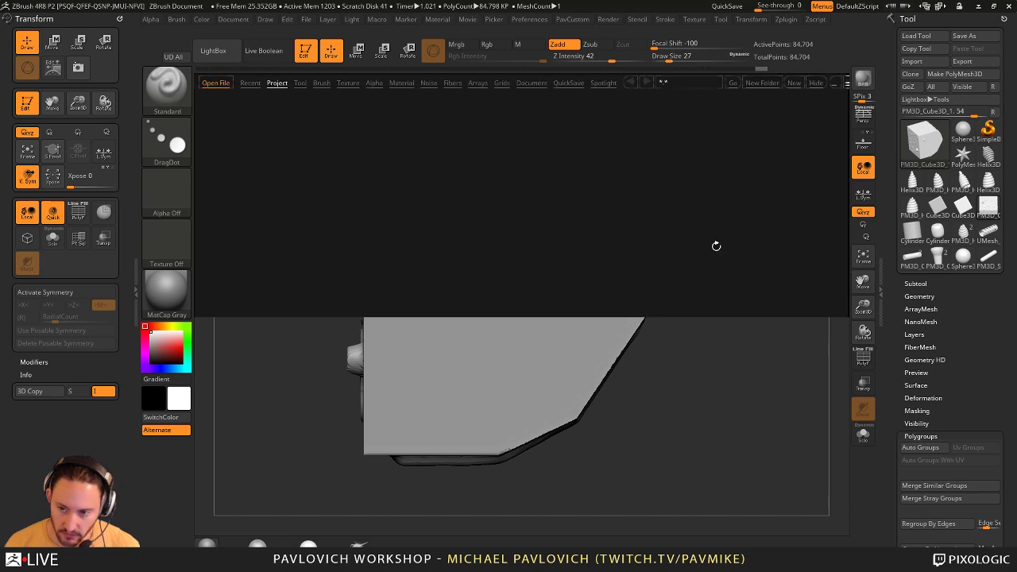
left_click(321, 83)
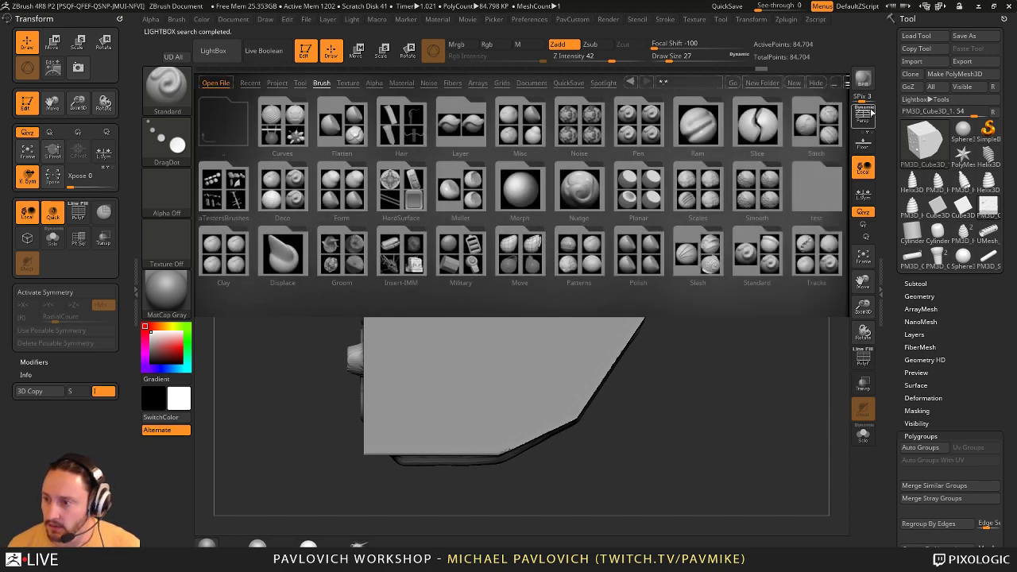
double_click(881, 113)
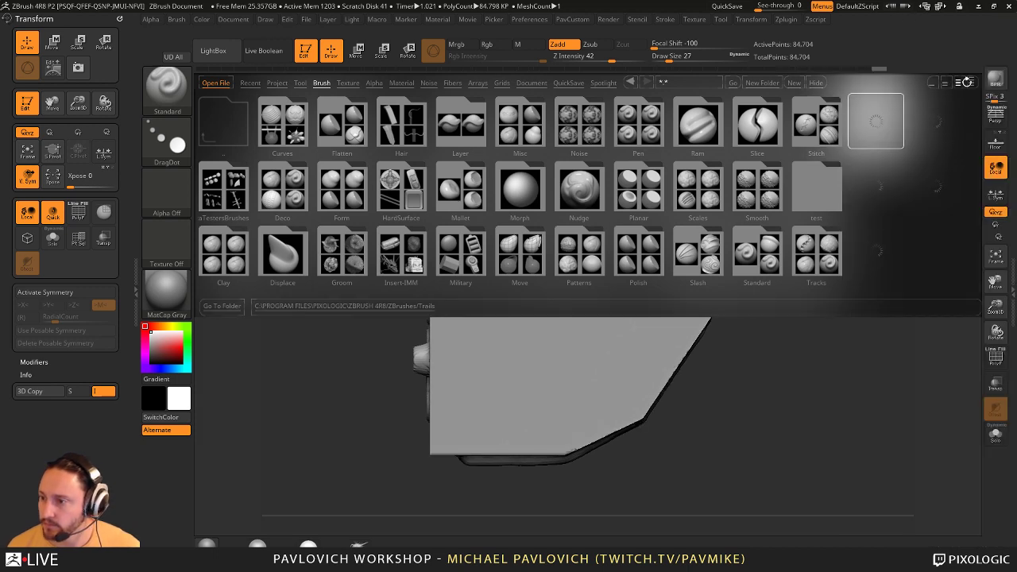
left_click(972, 83)
left_click(1011, 113)
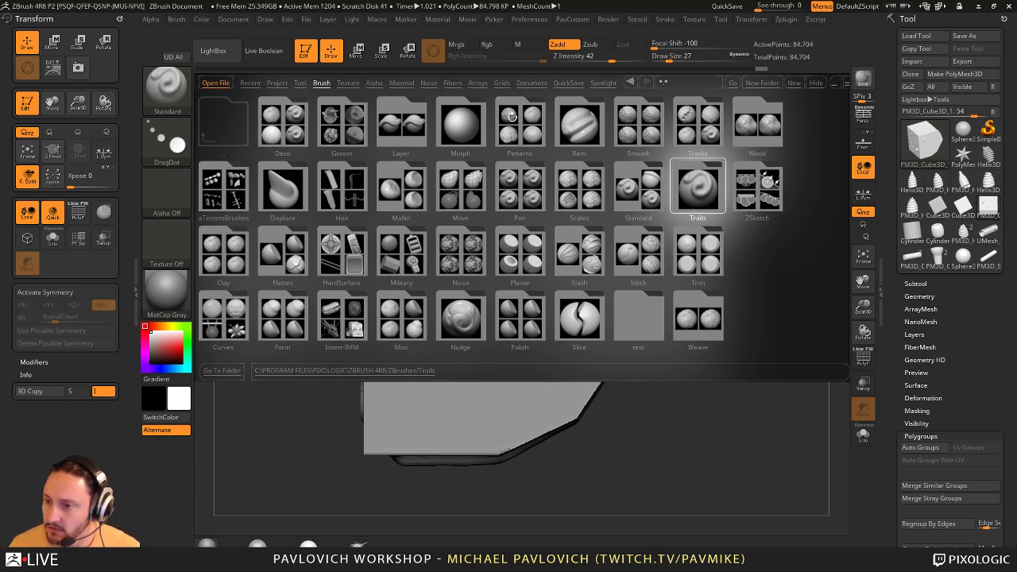
left_click(637, 238)
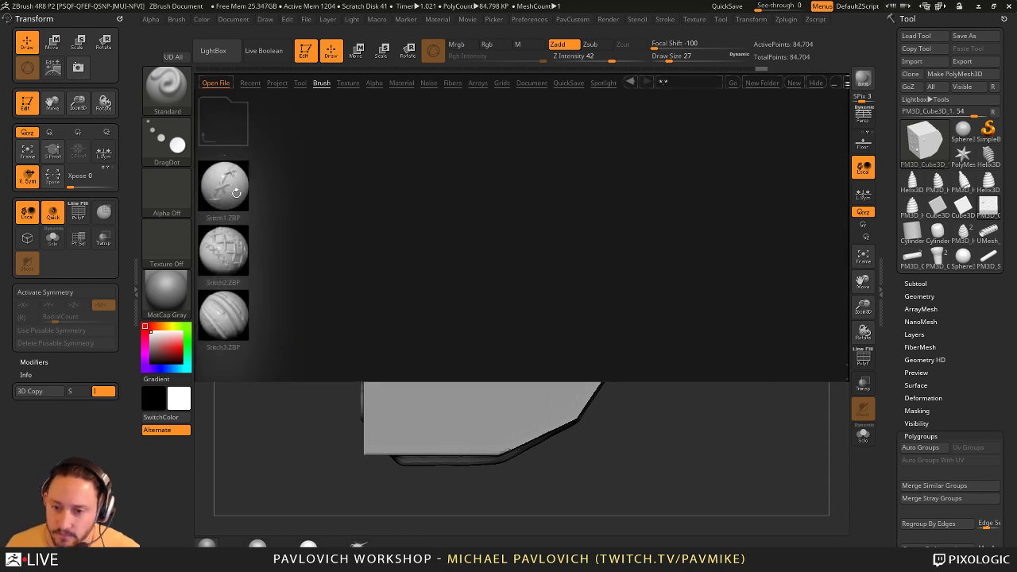
double_click(229, 191)
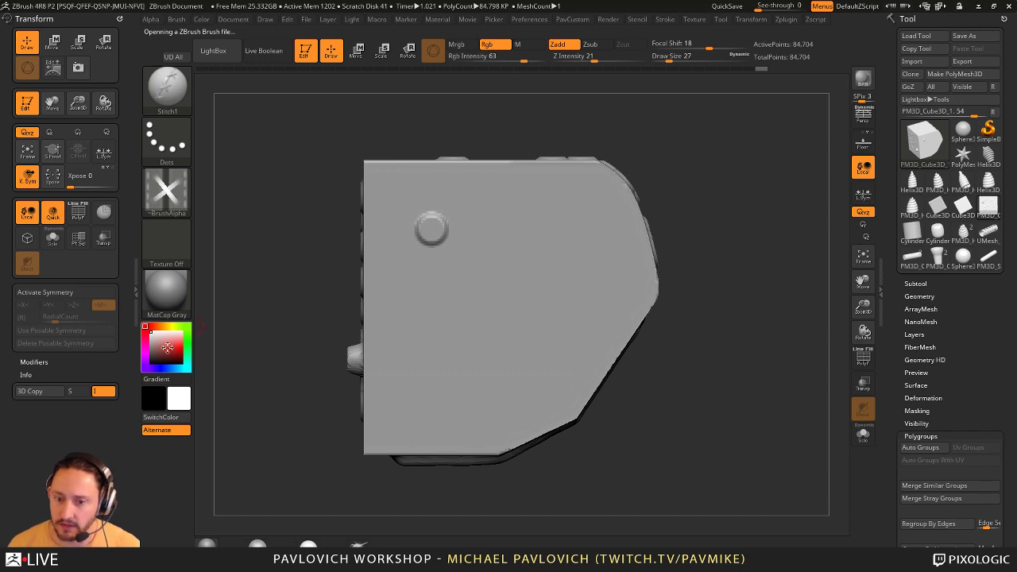
- Set the colour to red and paint a diagonal stitch stroke on the block's flat side with Draw Size 97
left_click_drag(167, 348, 182, 347)
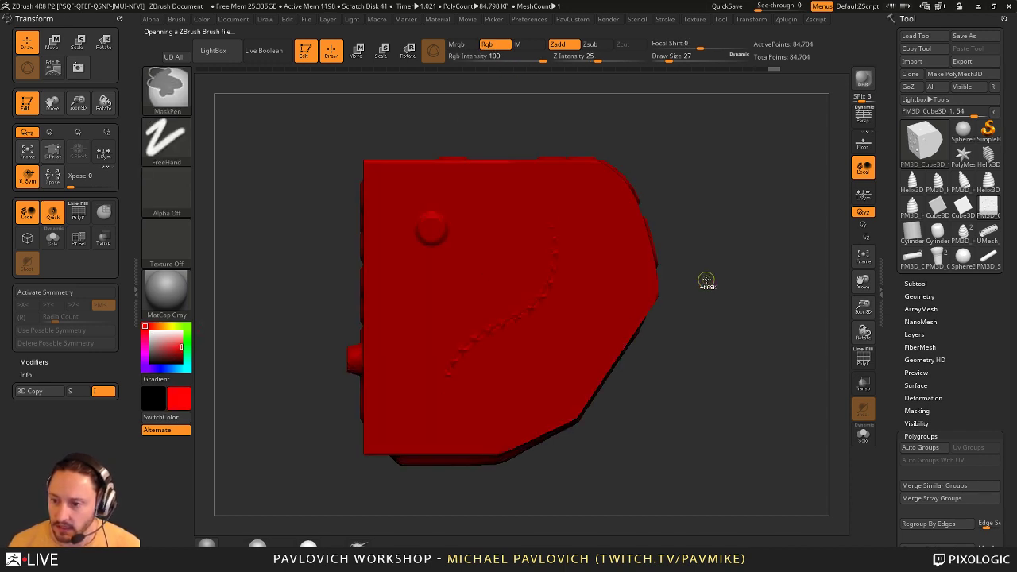
key("ctrl+z")
key("s")
left_click_drag(685, 263, 698, 262)
left_click_drag(535, 306, 471, 372)
left_click_drag(765, 314, 785, 304)
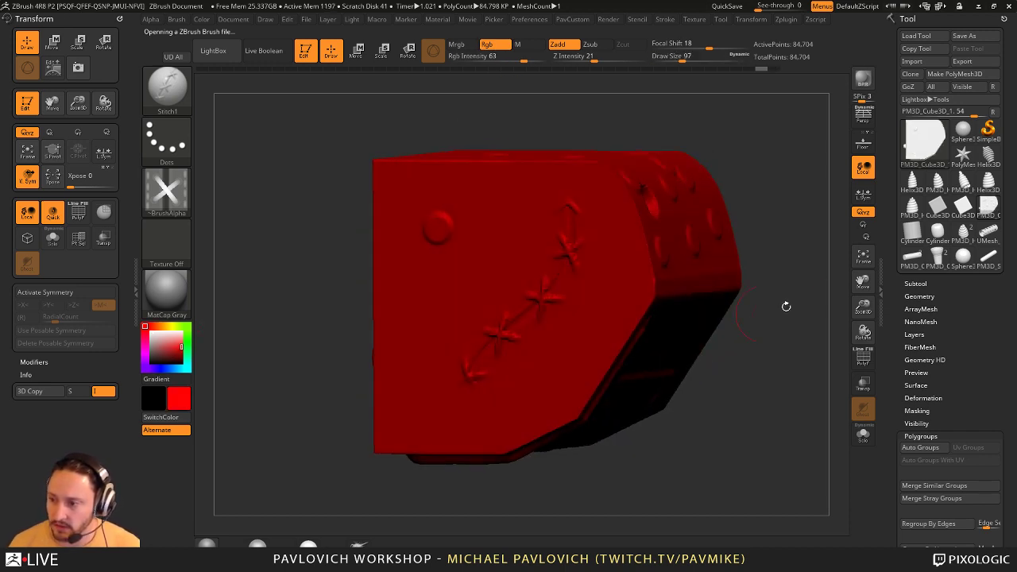
- Switch on the block's own painted colour and paint a second, red stitch stroke beside the first
left_click(982, 295)
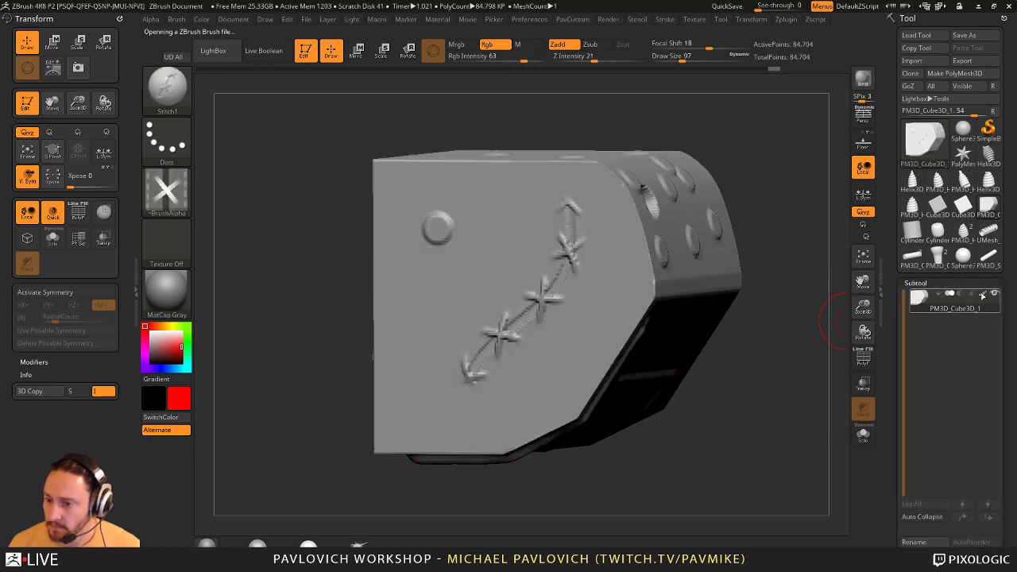
left_click_drag(812, 361, 783, 359, "shift")
left_click_drag(518, 202, 392, 407)
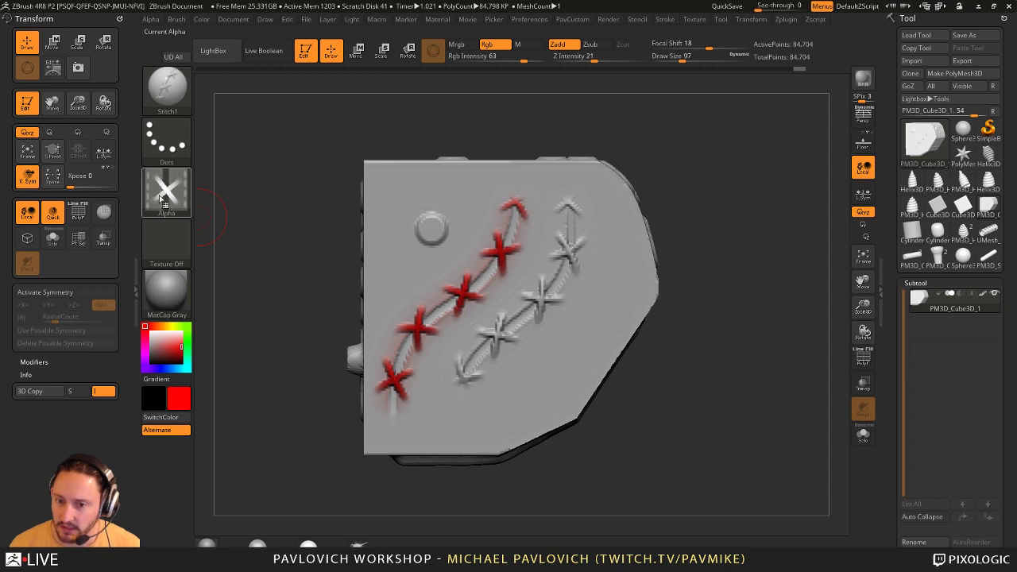
- Undo all stitch strokes painted on the block
key("ctrl+z")
key("ctrl+z")
key("ctrl+z")
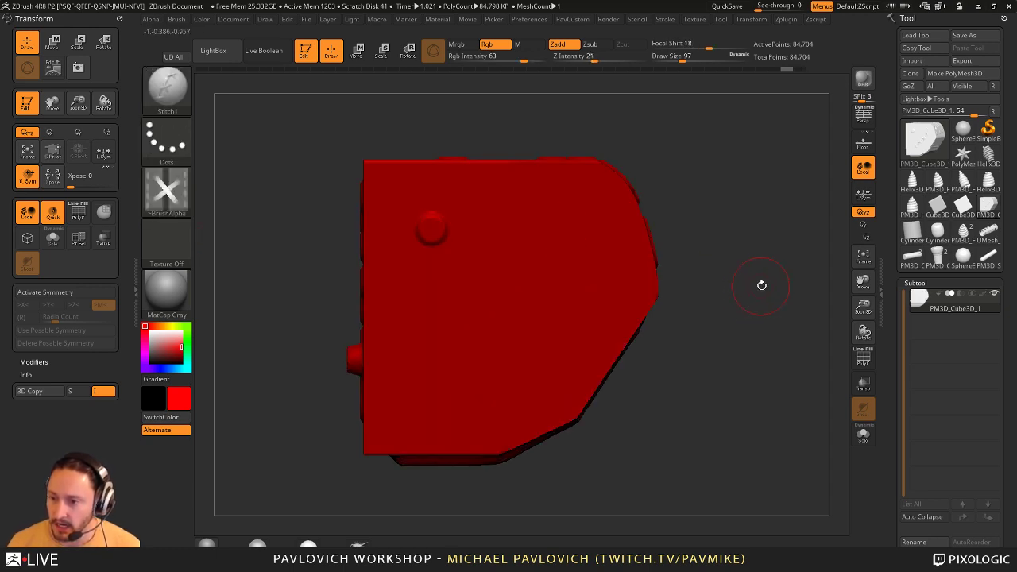
key("ctrl+z")
key("ctrl+z")
key("ctrl+z")
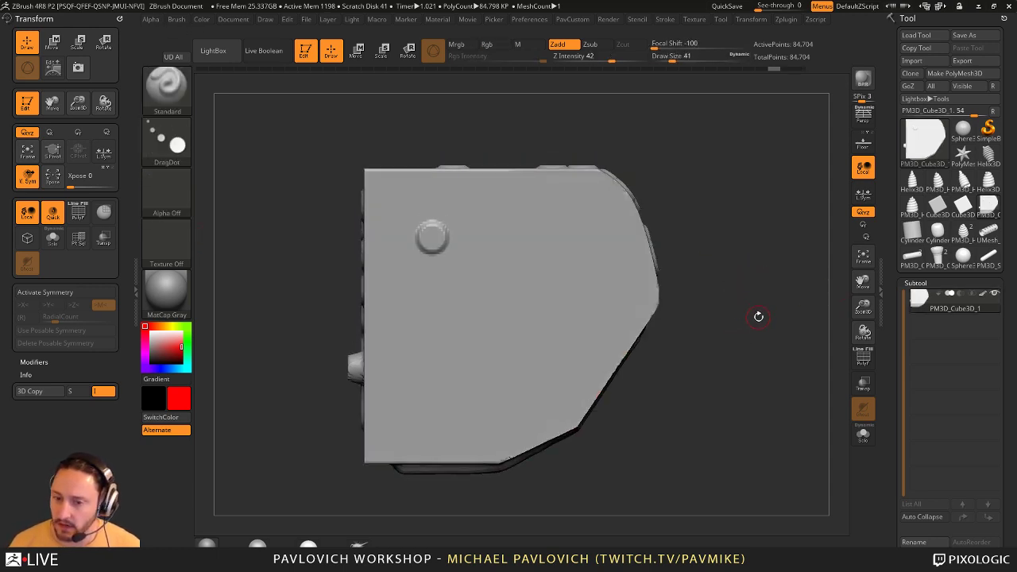
- Switch to the capsule mesh PM3D_Sphere3D_1 with Draw Size 33, frame it and reset the colour to white
key("s")
left_click(768, 330)
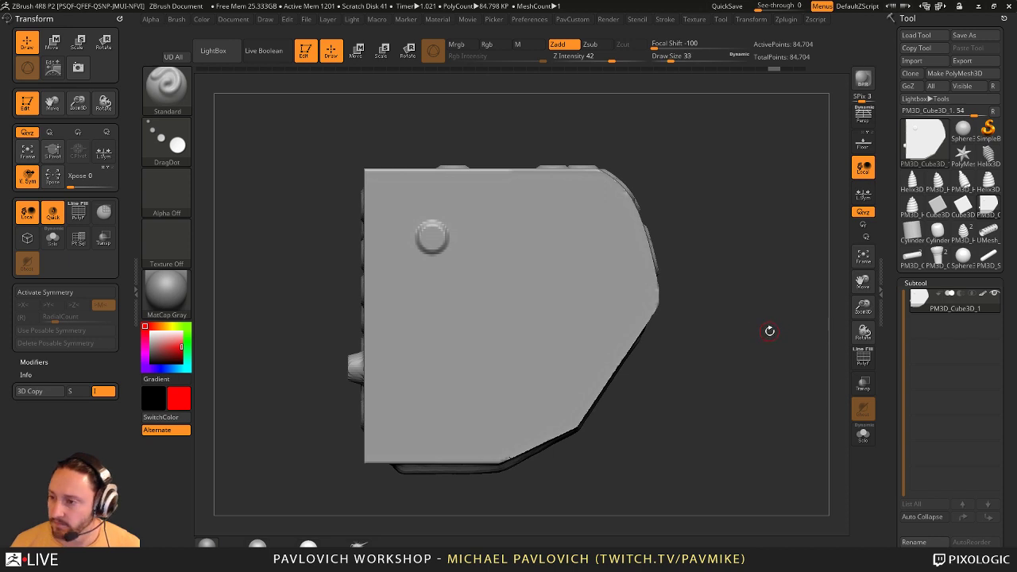
left_click(987, 263)
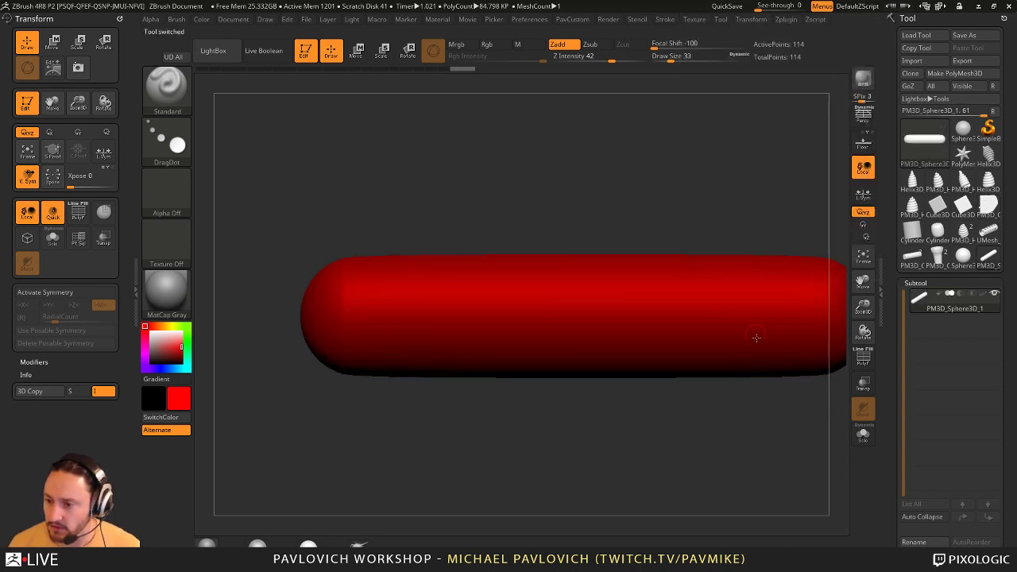
key("shift+f")
key("f")
left_click_drag(720, 410, 768, 411)
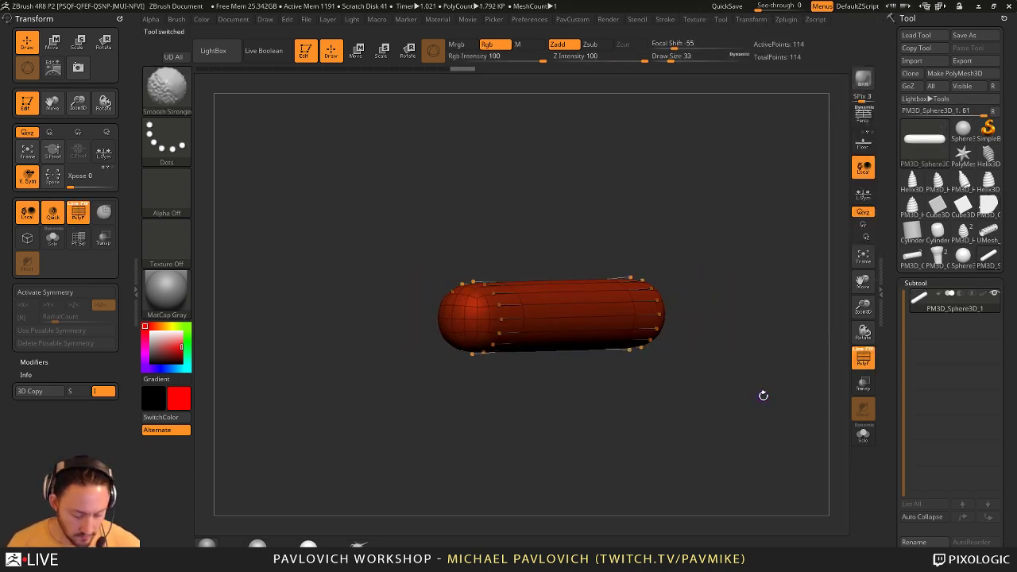
key("shift+f")
left_click_drag(807, 369, 836, 389)
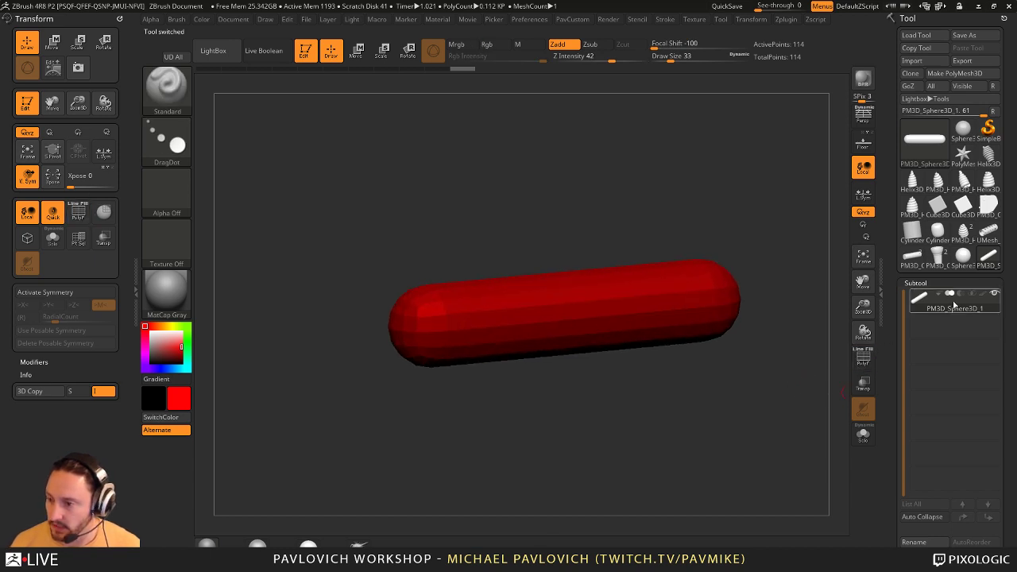
left_click_drag(167, 346, 150, 331)
- Insert three edge loops across the capsule's straight body with ZModeler's Insert action set to Multiple EdgeLoops
key("b")
key("z")
key("m")
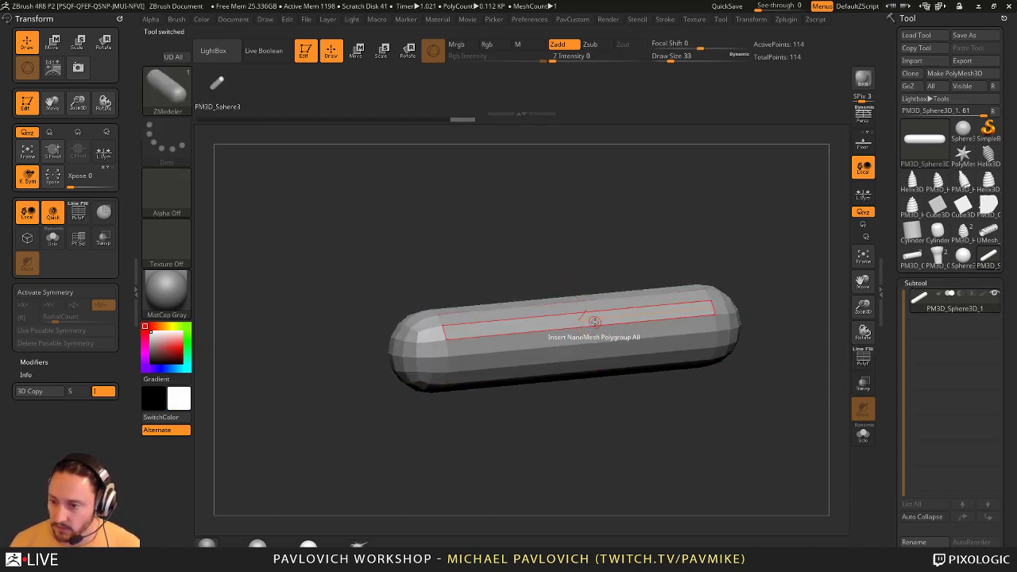
key("space")
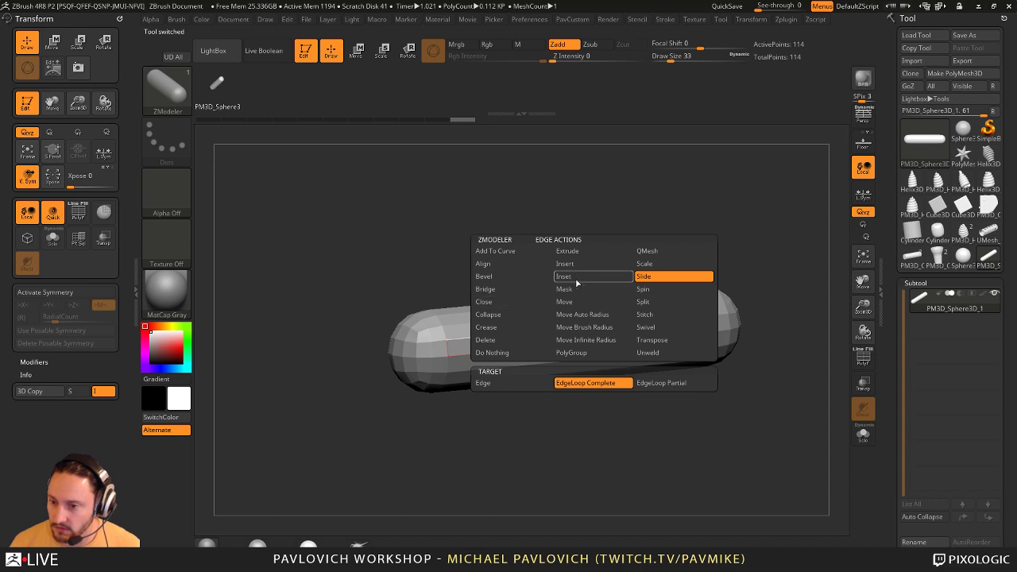
left_click(577, 263)
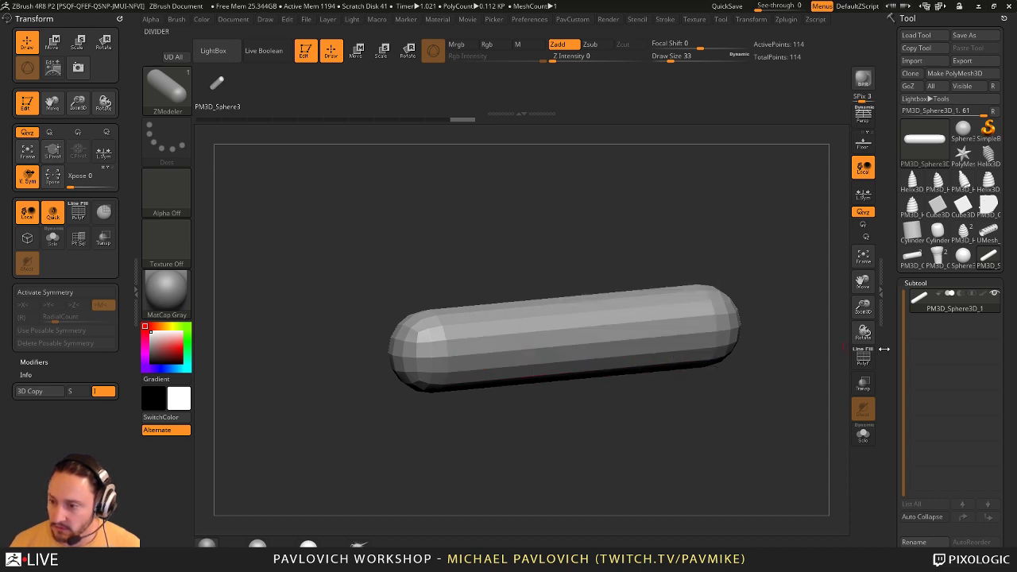
key("shift+f")
key("space")
left_click(628, 427)
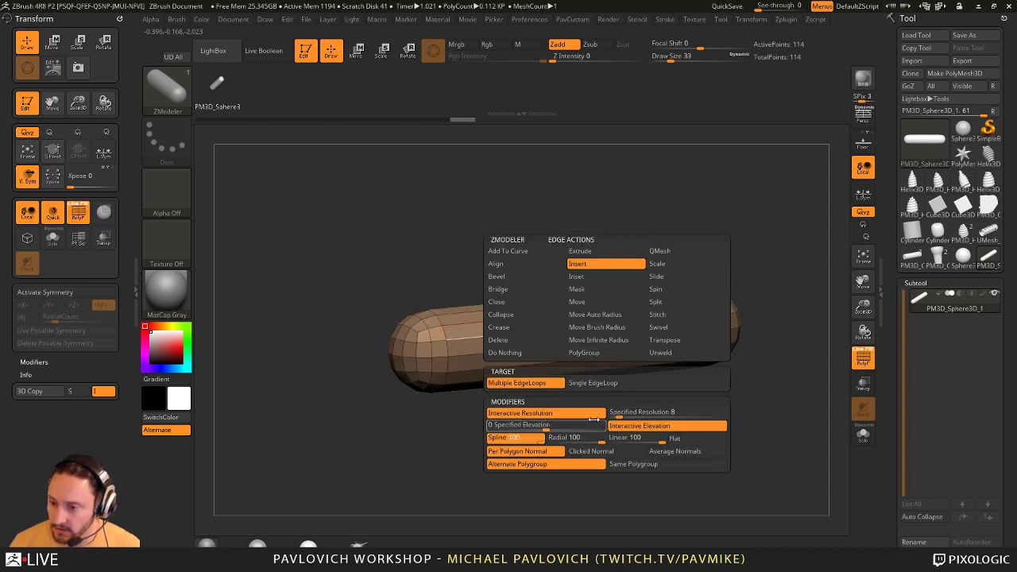
left_click_drag(607, 325, 667, 304)
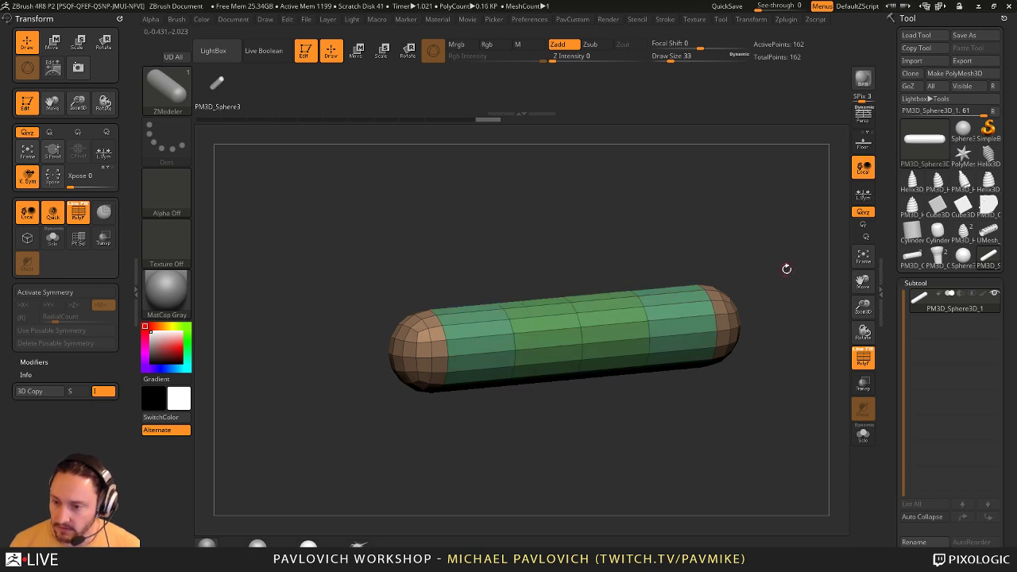
- Mask one half of the capsule and rotate the unmasked half upward with the gizmo to bend the capsule
left_click_drag(785, 268, 761, 246, "shift")
left_click_drag(540, 242, 668, 426, "ctrl")
left_click(674, 421, "ctrl")
left_click_drag(698, 215, 754, 250)
key("w")
left_click_drag(668, 363, 688, 372)
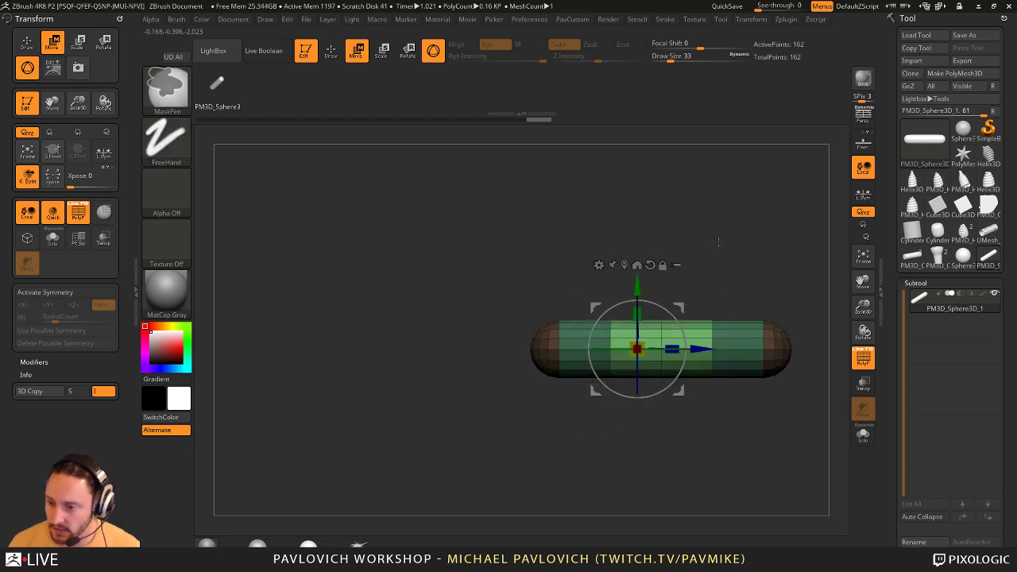
left_click_drag(770, 359, 675, 388)
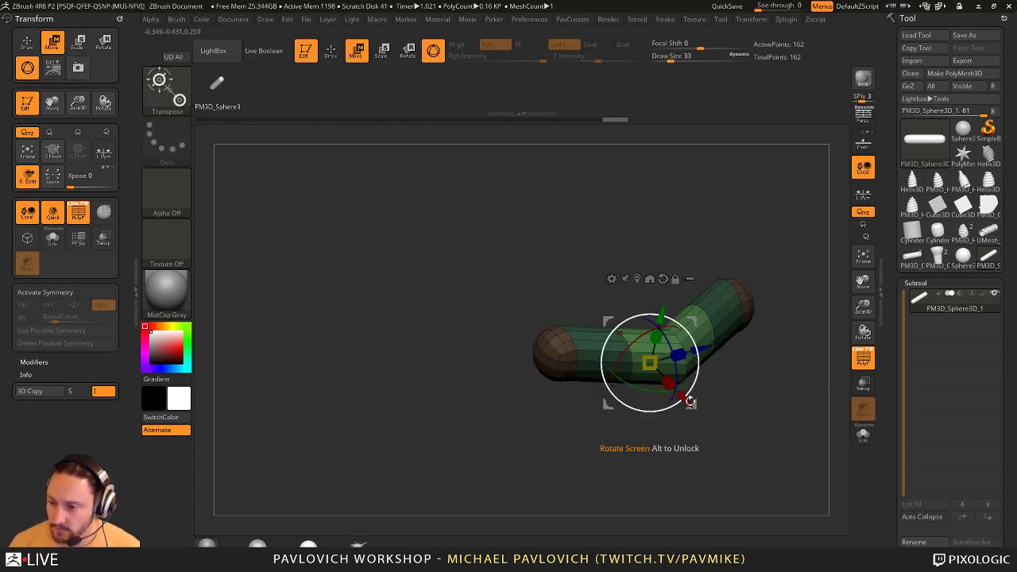
- Finish rotating the capsule's bend, mask both of its rounded ends and clear the mask
left_click_drag(681, 397, 686, 402)
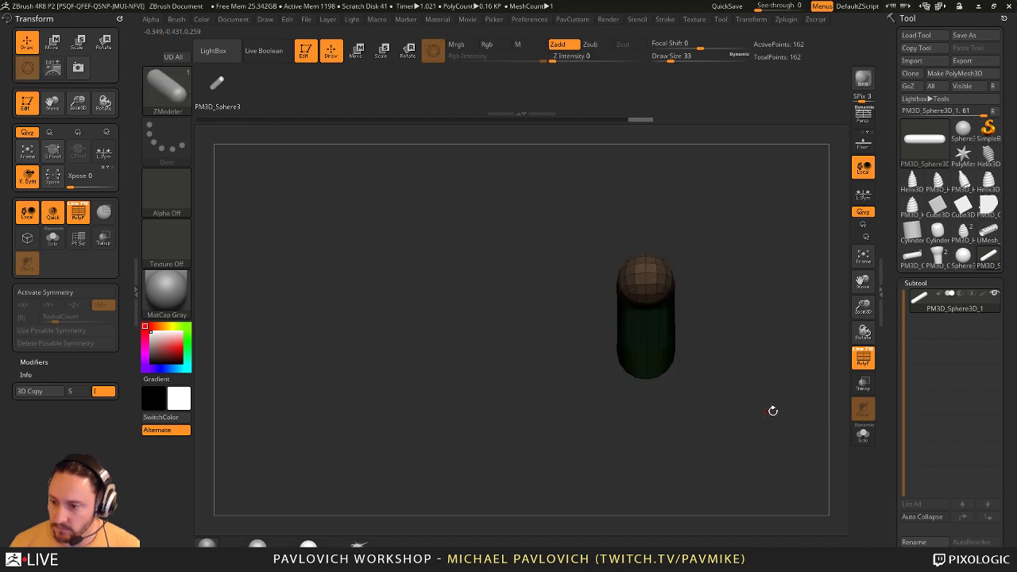
mouse_move(772, 411)
left_mouse_down()
mouse_move(722, 354)
mouse_move(756, 339)
mouse_move(650, 288)
left_mouse_up()
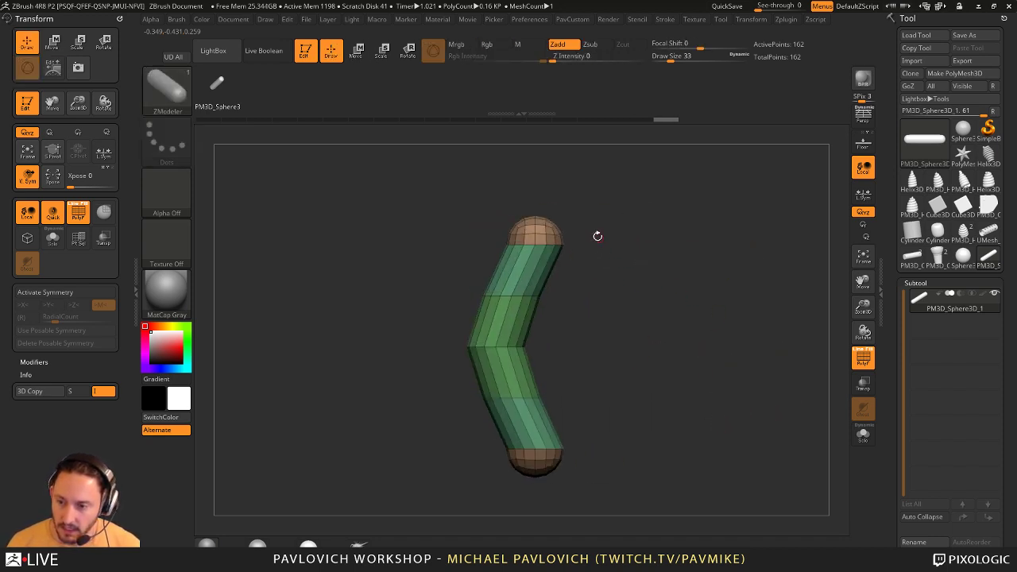
key("ctrl")
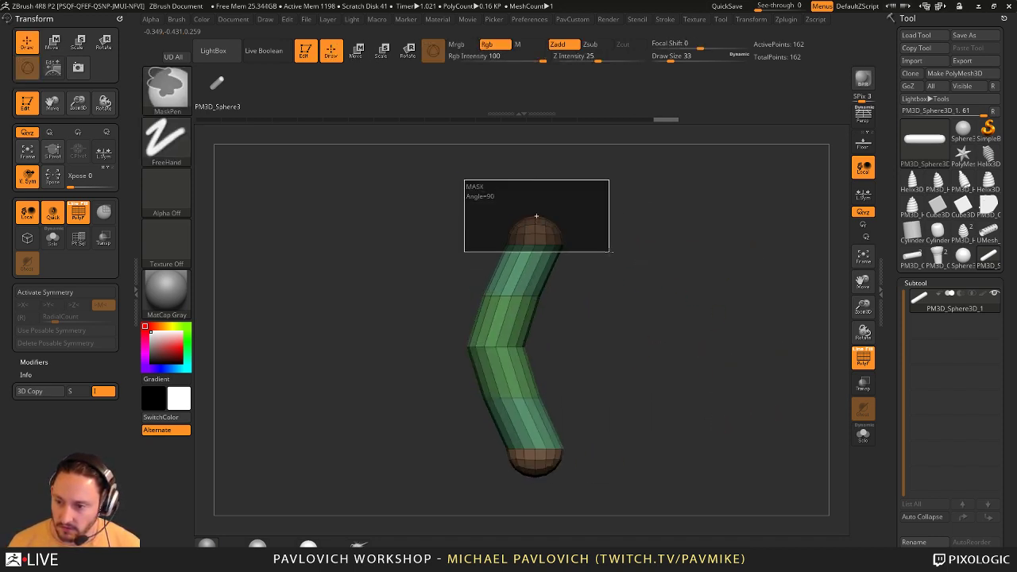
left_click_drag(610, 499, 479, 438, "ctrl")
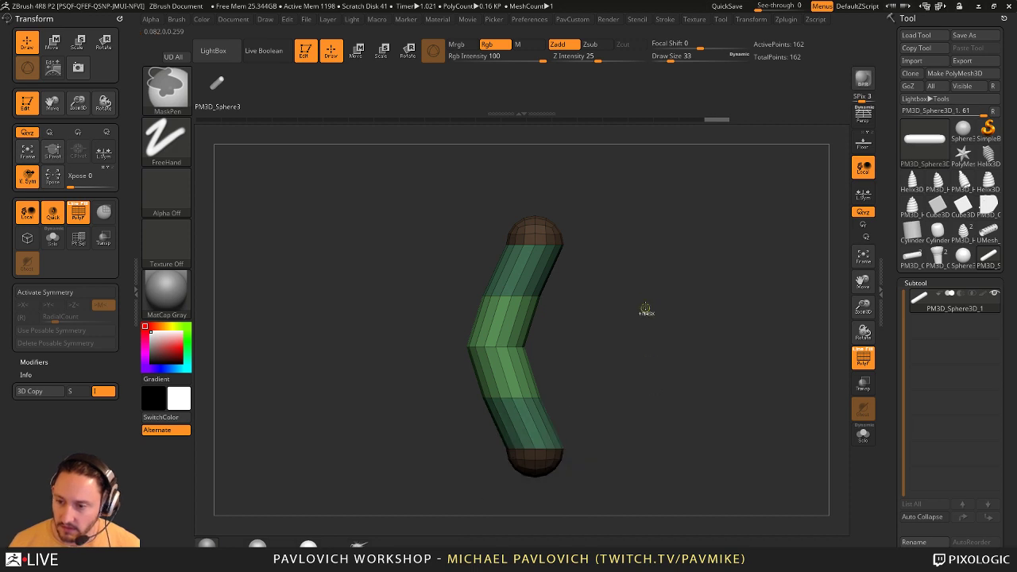
left_click_drag(645, 310, 663, 328, "ctrl")
- Snap the bent capsule to an upright straight-on view and create a new InsertMesh brush from it
left_click_drag(710, 284, 693, 294, "shift")
left_click_drag(603, 295, 621, 285, "alt")
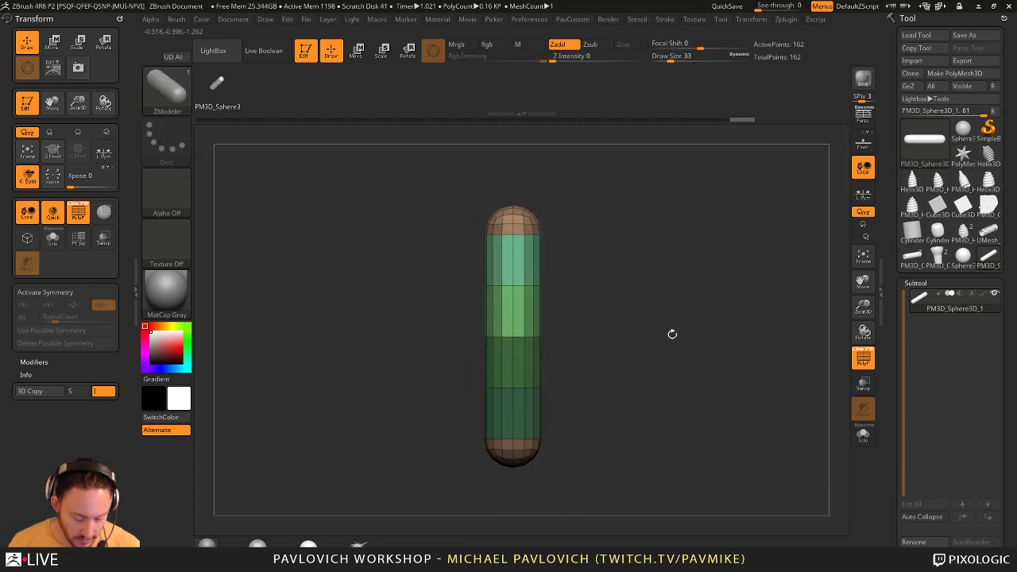
key("b")
left_click(341, 547)
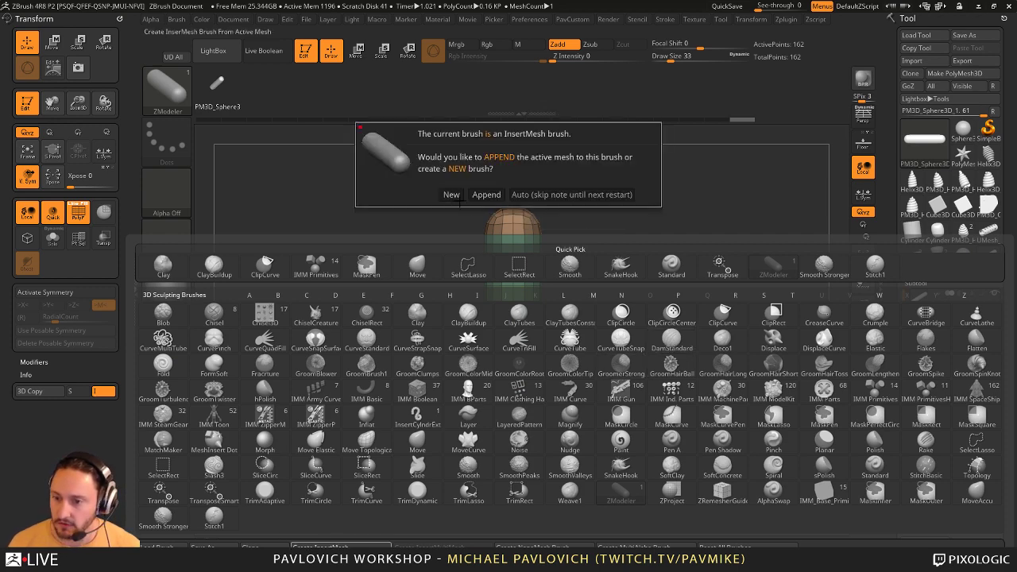
left_click(451, 194)
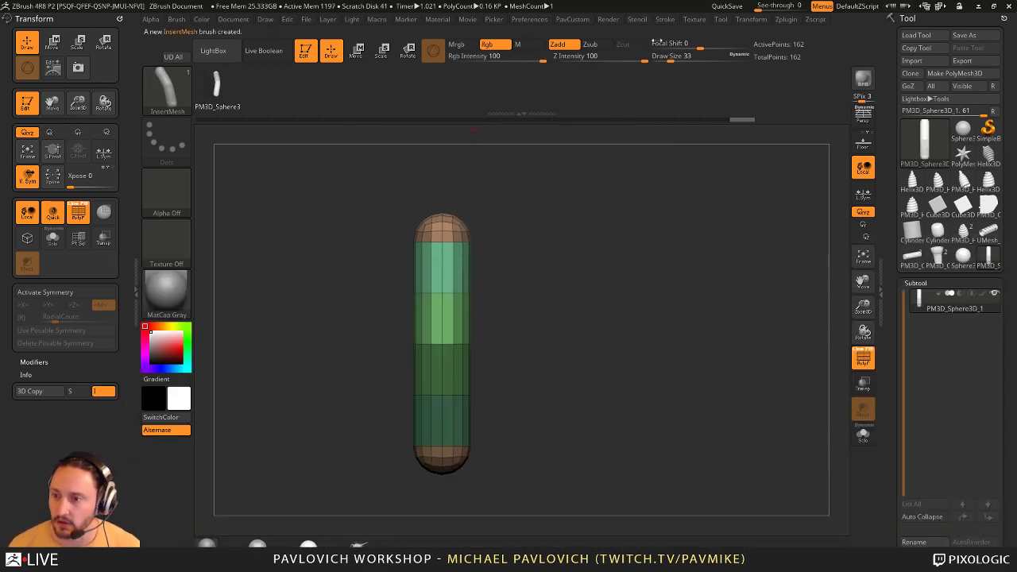
- Enable Curve Mode in the stroke settings for the new capsule InsertMesh brush
left_click(666, 20)
left_click(659, 35)
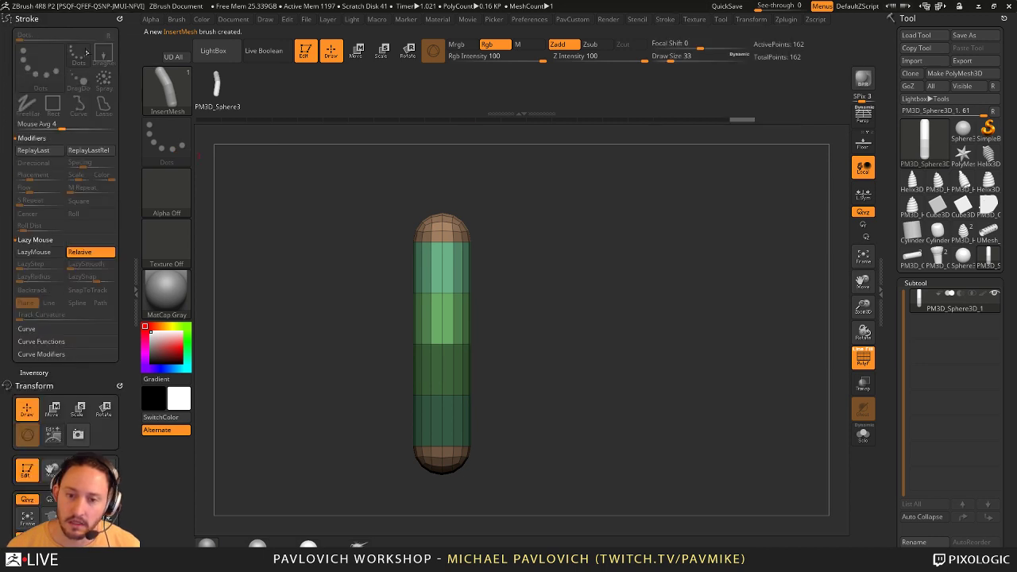
left_click(49, 354)
left_click(46, 341)
left_click(29, 328)
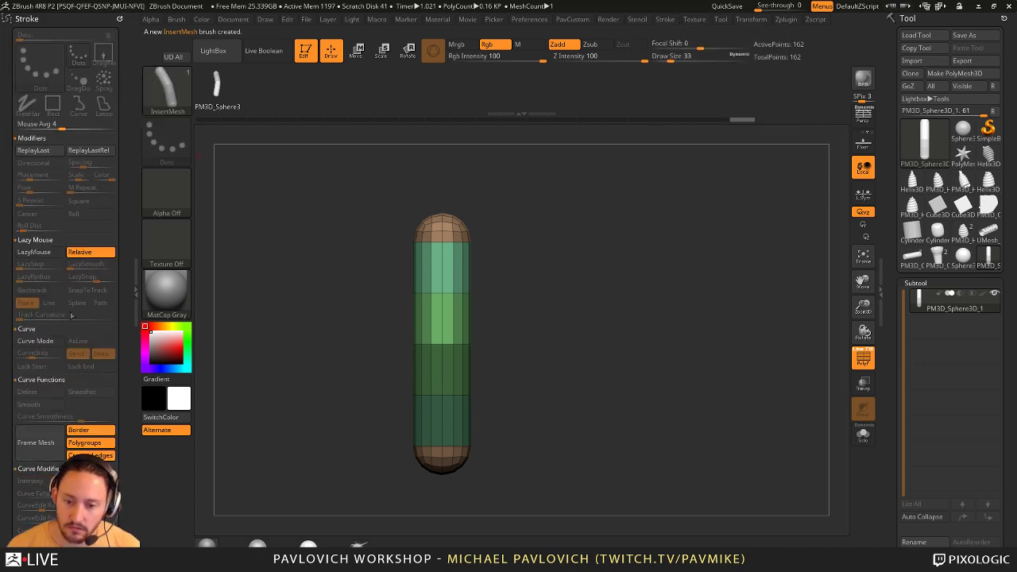
left_click(36, 341)
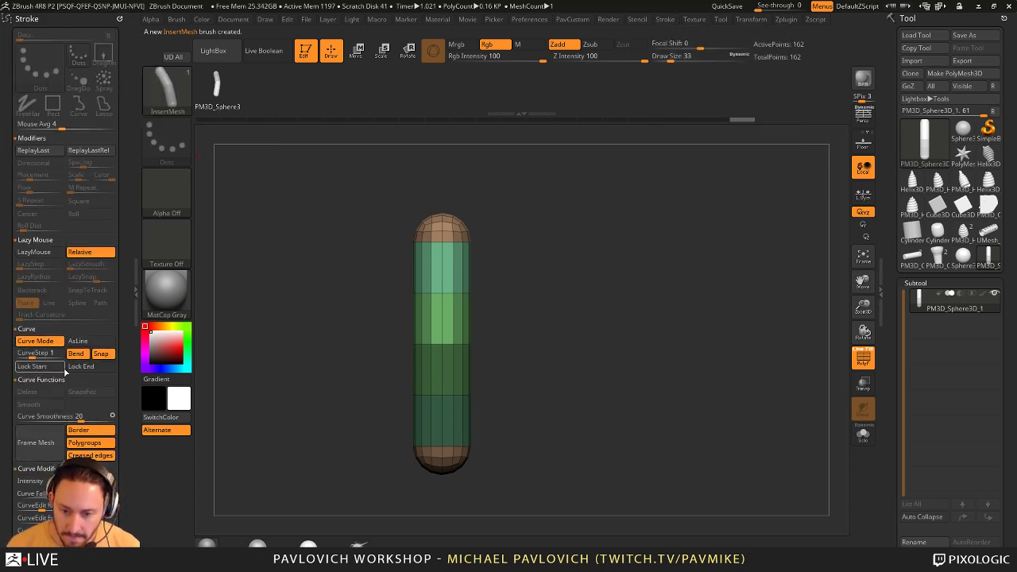
- Try drawing a curve of capsules beside the upright capsule at Draw Size 71, and undo it
left_click_drag(552, 295, 506, 308, "alt")
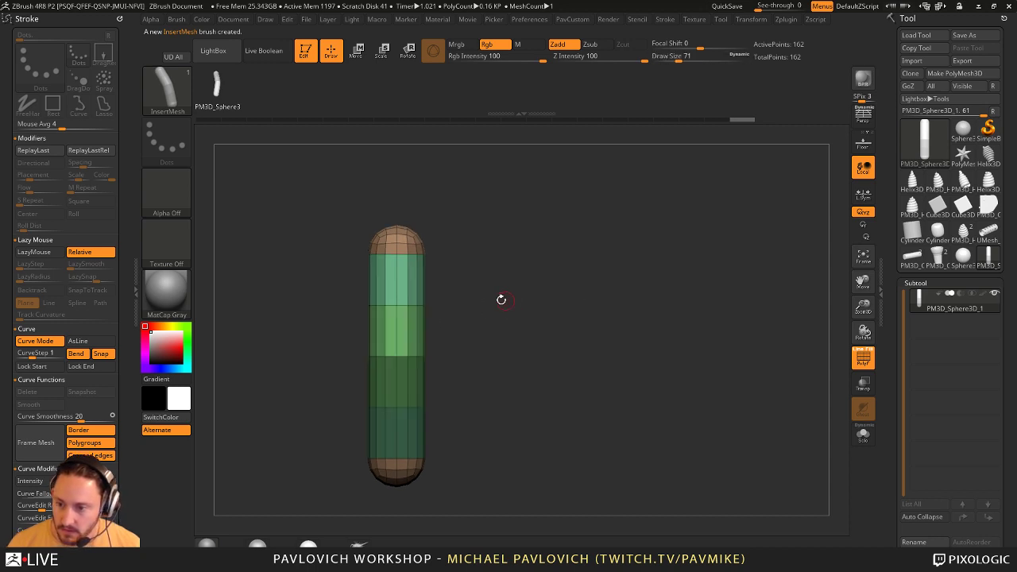
left_click_drag(588, 317, 661, 202)
mouse_move(750, 329)
left_mouse_down()
mouse_move(726, 332)
mouse_move(752, 336)
left_mouse_up()
key("ctrl+z")
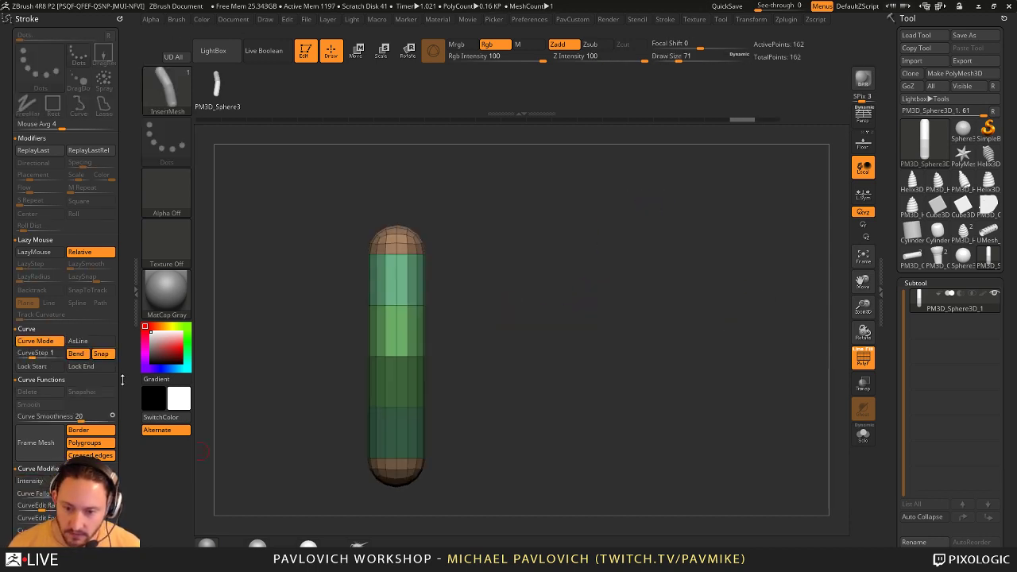
- Turn off Tri Parts in the InsertMesh brush's modifiers
mouse_move(123, 380)
left_mouse_down()
mouse_move(125, 251)
mouse_move(122, 394)
left_mouse_up()
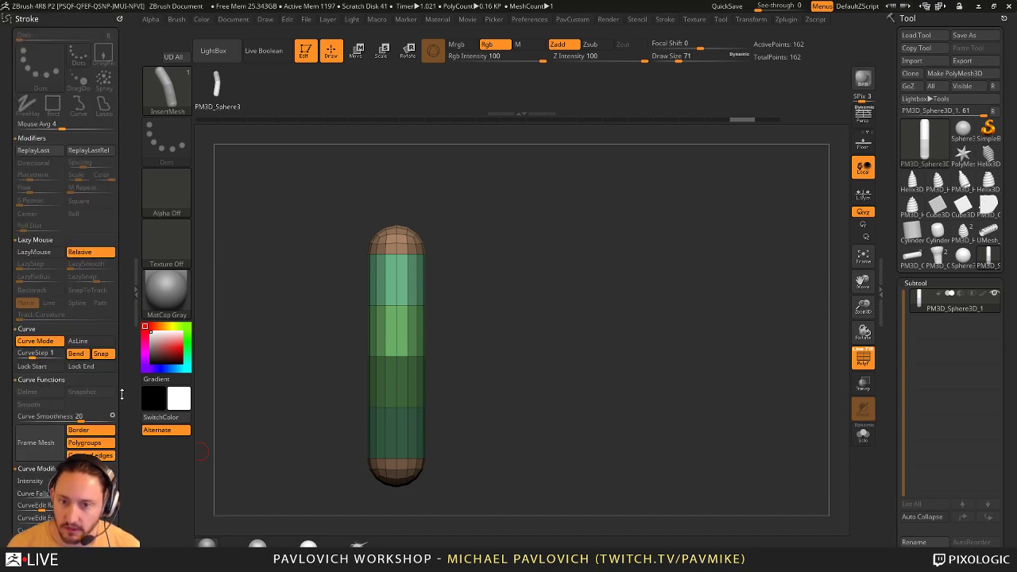
left_click(180, 20)
left_click_drag(170, 29, 23, 216)
left_click_drag(56, 342, 43, 293)
left_click(42, 296)
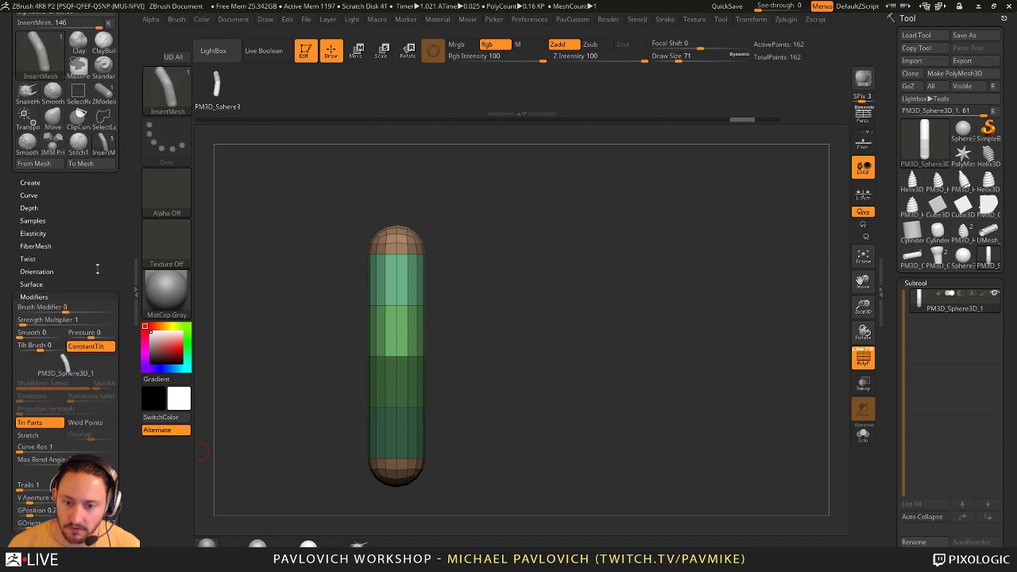
left_click_drag(117, 387, 116, 259)
left_click(30, 295)
- Draw a long curve of capsules out from the upright capsule and resize the inserted meshes using Draw Size 172
mouse_move(399, 308)
left_mouse_down()
mouse_move(701, 265)
mouse_move(718, 370)
mouse_move(703, 408)
left_mouse_up()
key("]")
key("]")
key("]")
key("]")
left_click(634, 283)
key("[")
key("[")
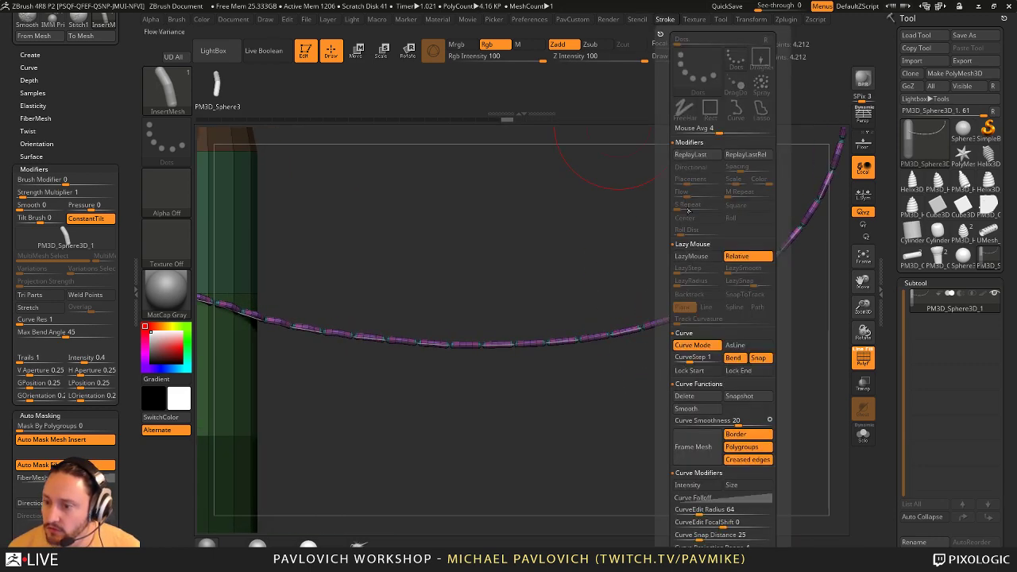
- Set the brush's CurveStep to 2.37343 and refresh the drawn curve with the wider capsule spacing
left_click_drag(114, 456, 114, 32)
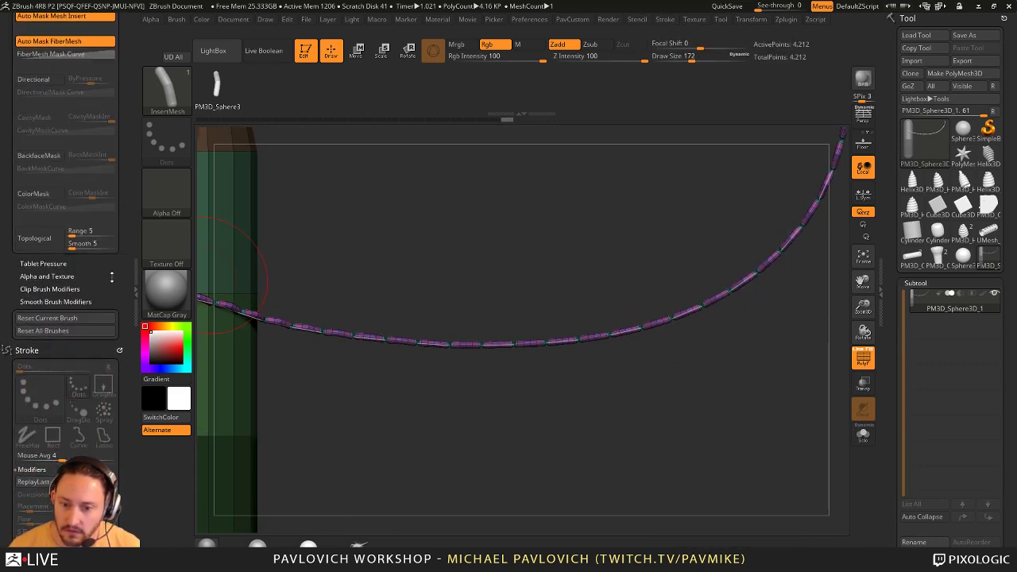
scroll(112, 276, "down", 5)
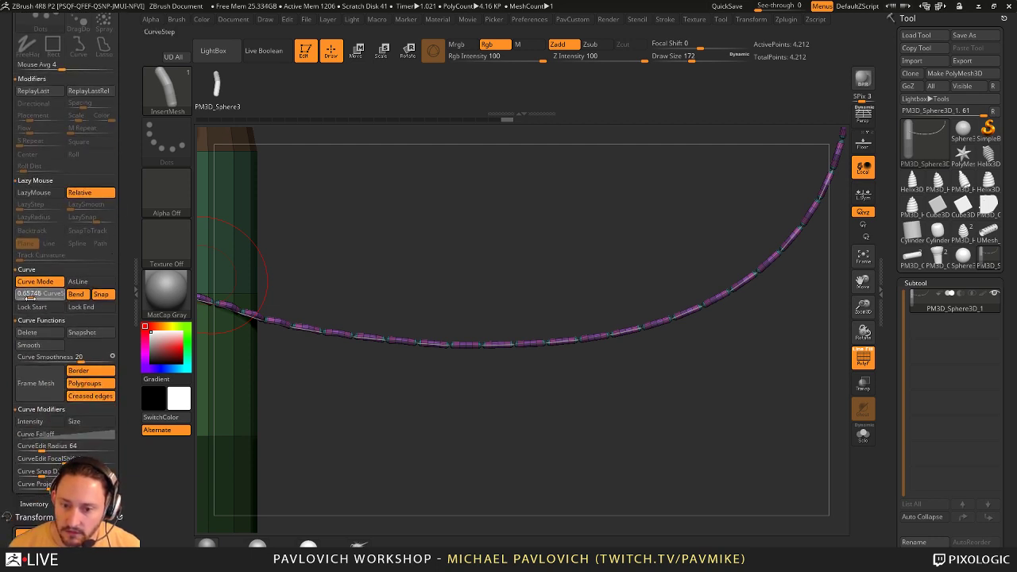
left_click_drag(42, 296, 39, 296)
left_click(220, 302)
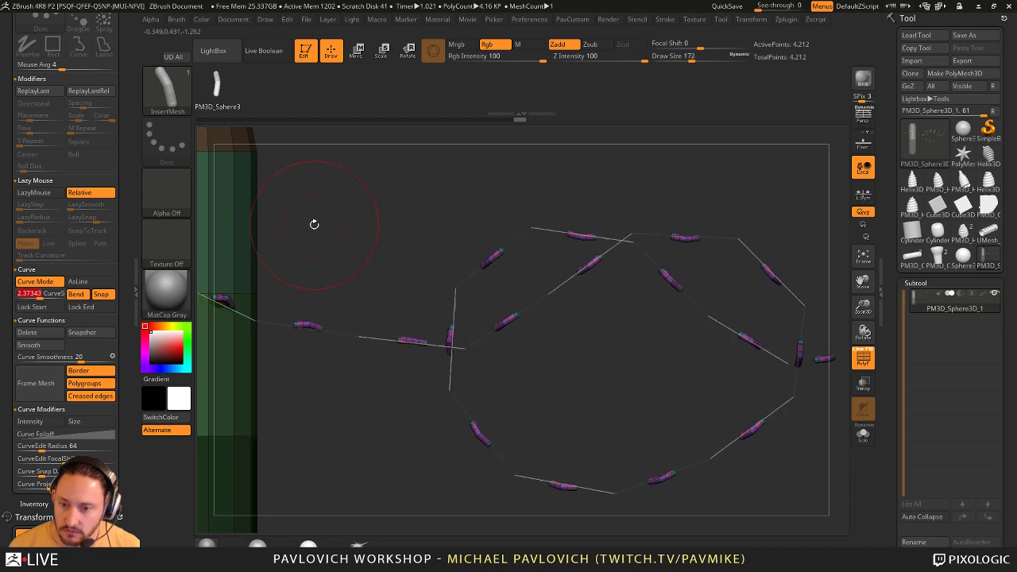
- Set the Draw Size to 124 and draw a short curve of capsules beside the upright capsule
key("s")
left_click(282, 226)
left_click_drag(281, 241, 346, 233)
left_click_drag(435, 266, 466, 314, "alt")
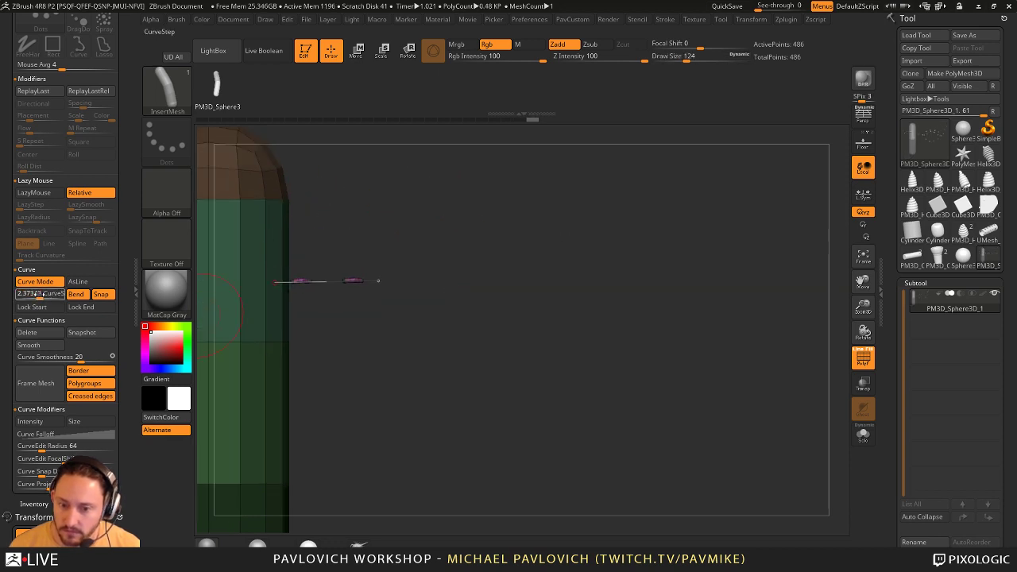
- Lower the CurveStep to about 1.68, set Draw Size to 101 and draw a sagging curve of capsules
left_click_drag(39, 295, 37, 295)
key("s")
left_click_drag(395, 348, 383, 347)
mouse_move(261, 349)
left_mouse_down()
mouse_move(459, 368)
mouse_move(525, 334)
left_mouse_up()
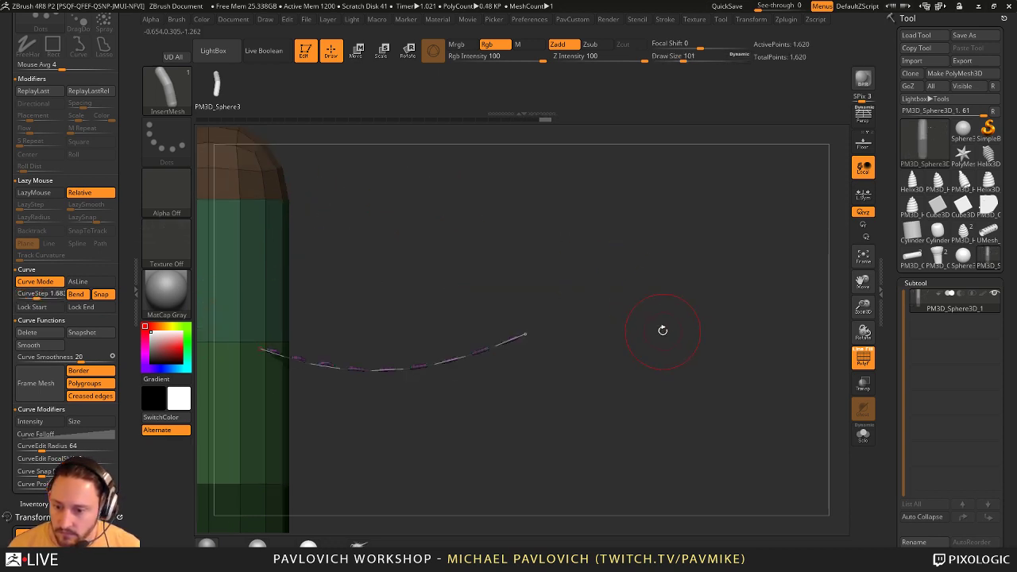
mouse_move(701, 358)
left_mouse_down()
mouse_move(660, 377)
mouse_move(672, 353)
left_mouse_up()
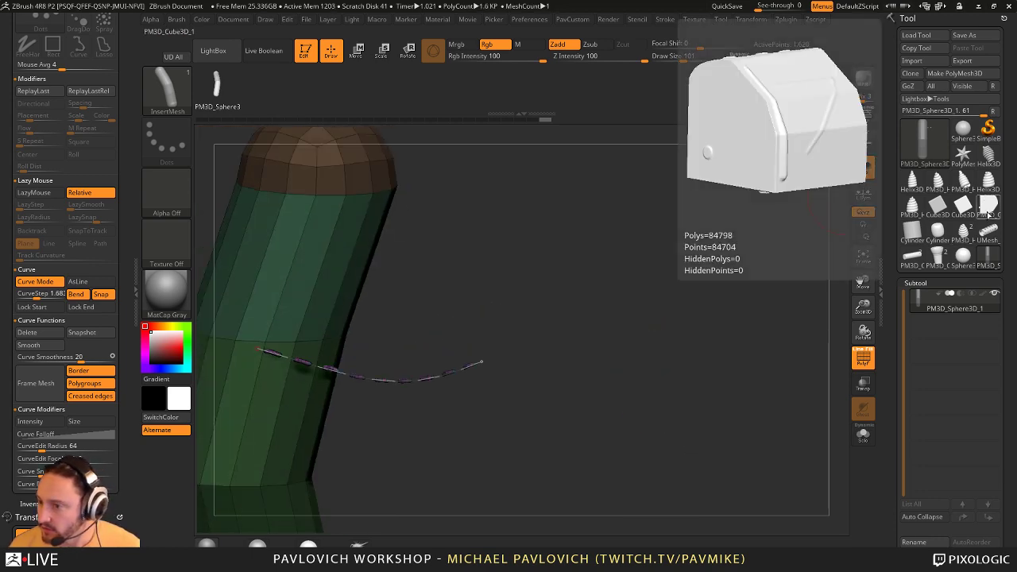
- Switch to the block mesh PM3D_Cube3D_1, hide its polyframe and face its flat grooved side
left_click(990, 212)
left_click_drag(661, 314, 645, 331)
left_click(864, 358)
left_click_drag(779, 342, 699, 333)
mouse_move(526, 412)
left_mouse_down("alt")
mouse_move(725, 298)
mouse_move(702, 293)
mouse_move(690, 274)
mouse_move(780, 272)
mouse_move(817, 305)
left_mouse_up("alt")
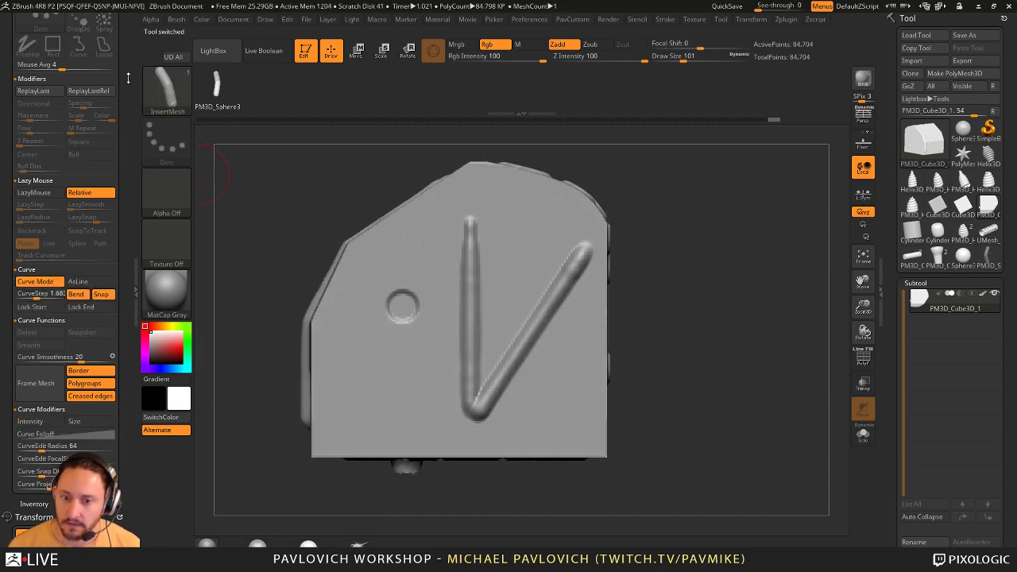
- Draw a curved row of capsule stitches down the block's flat side and refresh it with the brush's Imbed depth at 0
left_click_drag(127, 77, 119, 309)
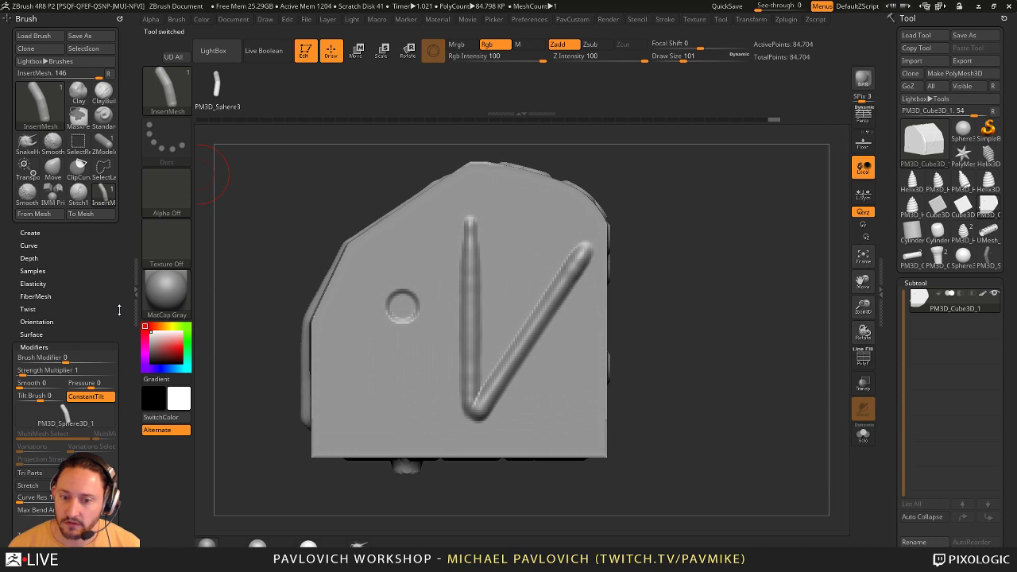
left_click(34, 257, "shift")
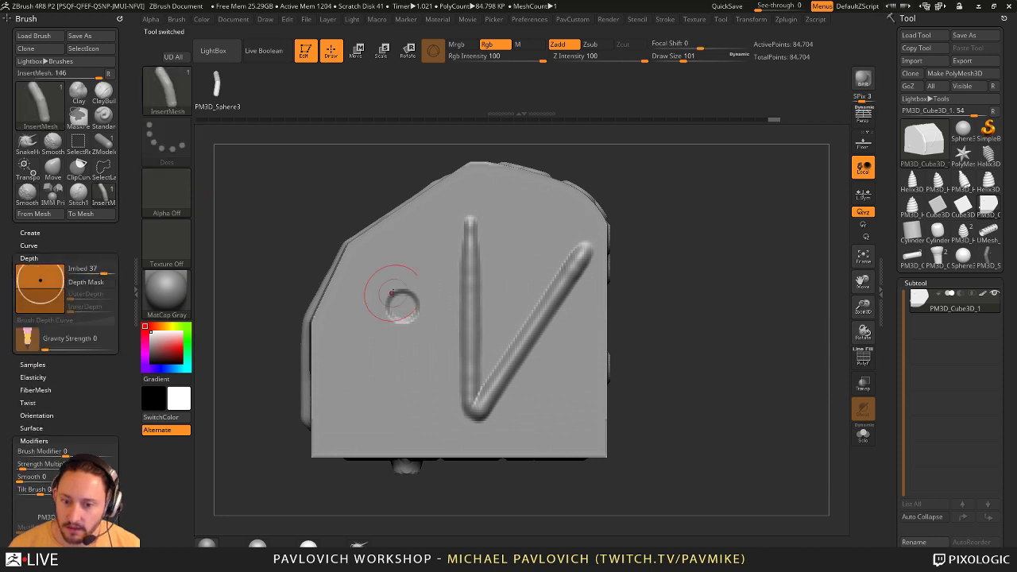
left_click_drag(414, 238, 334, 342)
left_click_drag(388, 426, 399, 449)
mouse_move(664, 349)
left_mouse_down()
mouse_move(684, 351)
mouse_move(696, 383)
mouse_move(741, 380)
left_mouse_up()
left_click_drag(40, 281, 41, 290)
left_click(413, 251)
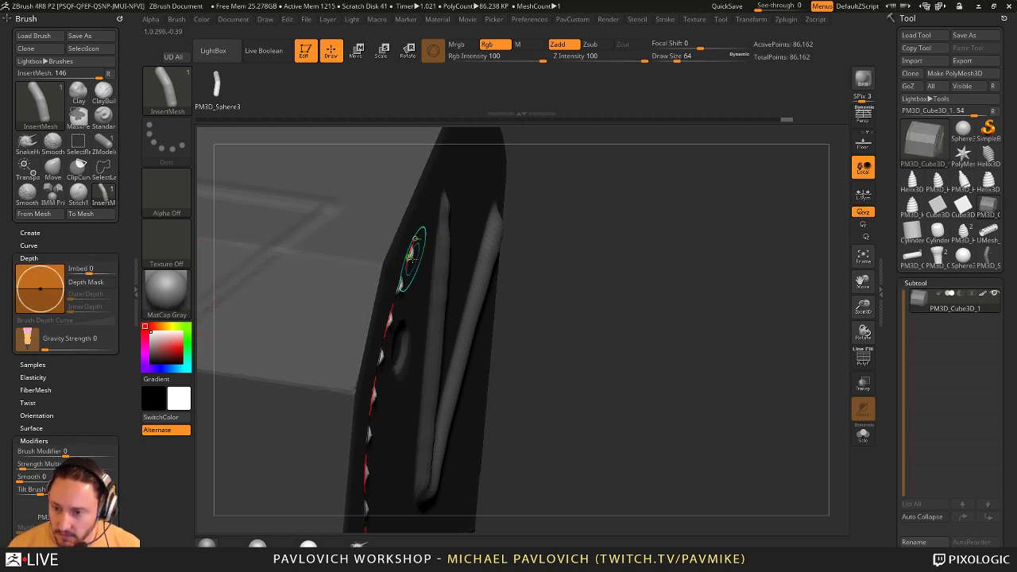
- Set Draw Size to 59 and separate the block from the stitches into its own subtool with Split Masked Points
left_click_drag(706, 338, 572, 267, "alt")
left_click_drag(786, 278, 759, 280)
key("bracketleft")
key("bracketleft")
key("bracketleft")
key("bracketleft")
key("bracketleft")
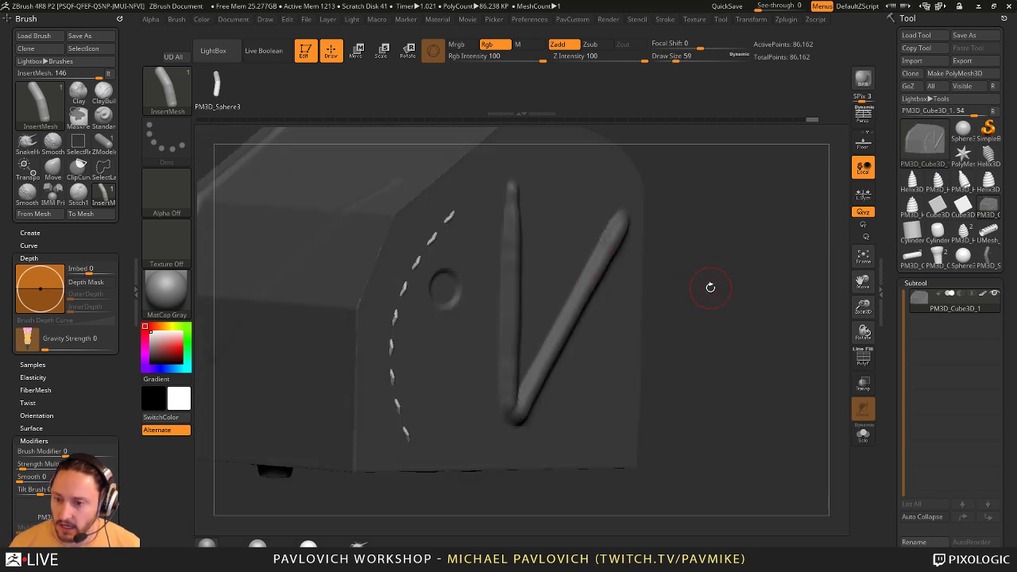
key("F5")
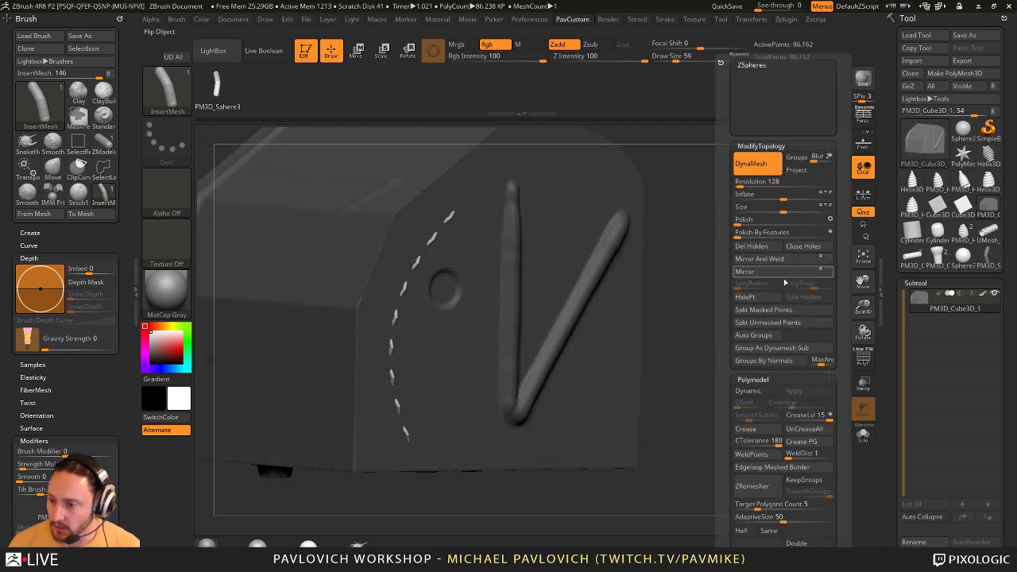
left_click(781, 313)
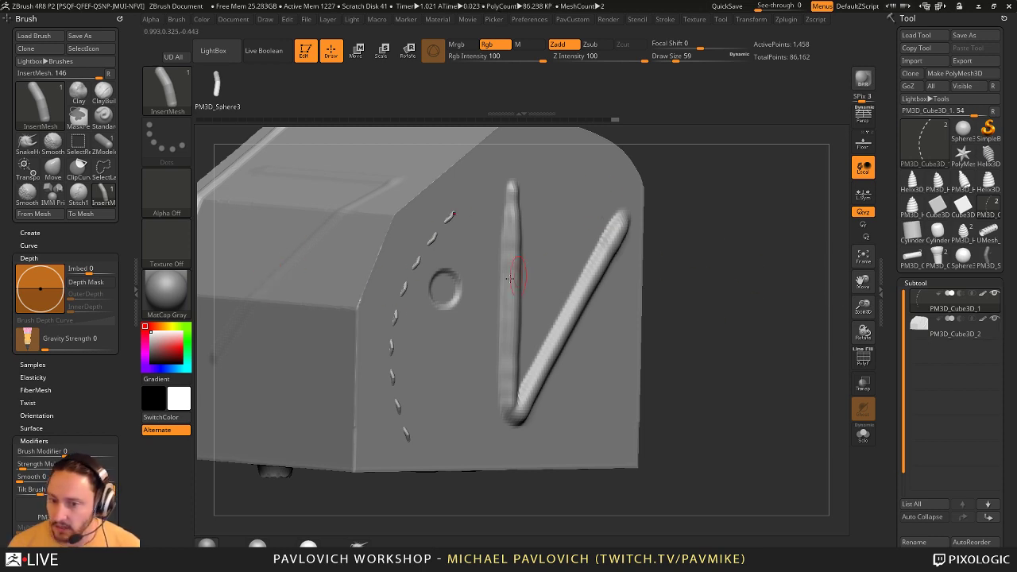
- Fill the stitch subtool with red and the block subtool PM3D_Cube3D_2 with blue
left_click(181, 346)
key("ctrl+f")
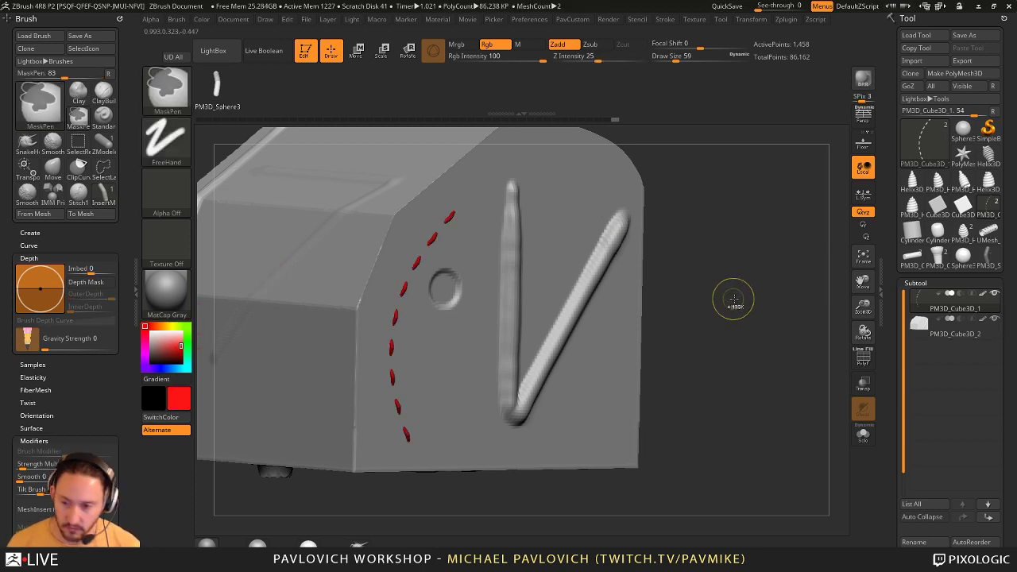
left_click(631, 342, "alt")
left_click(163, 368)
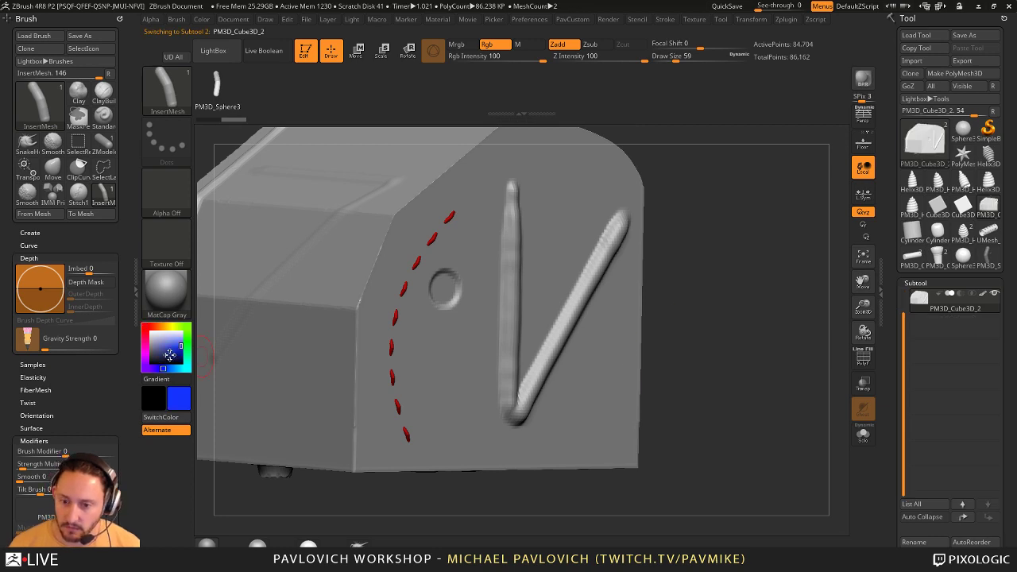
key("ctrl+f")
left_click_drag(731, 329, 785, 350, "shift")
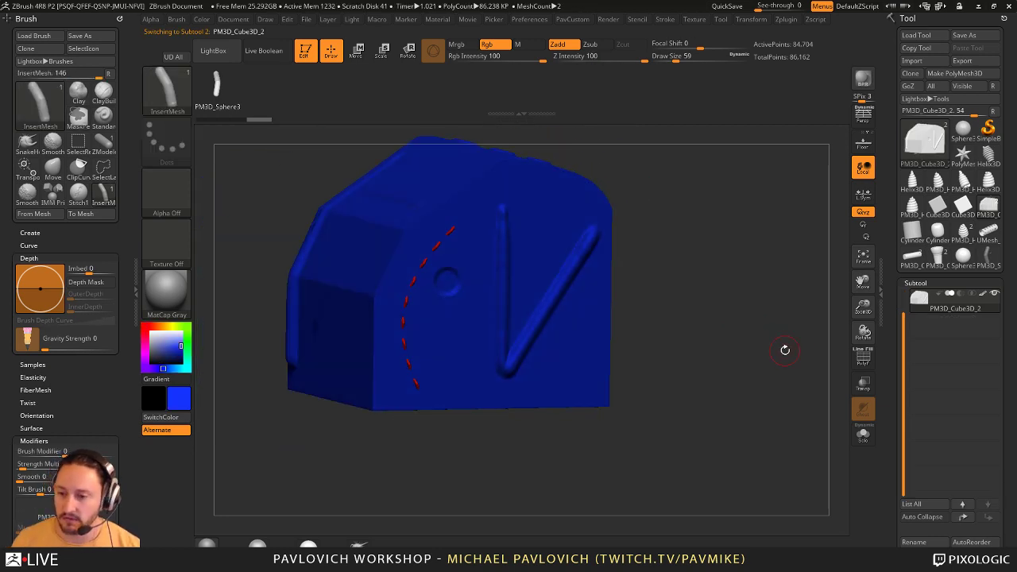
- Switch to the Standard brush with the DragDot stroke, set Draw Size to 39 and inspect the stitches on the block
key("1")
key("s")
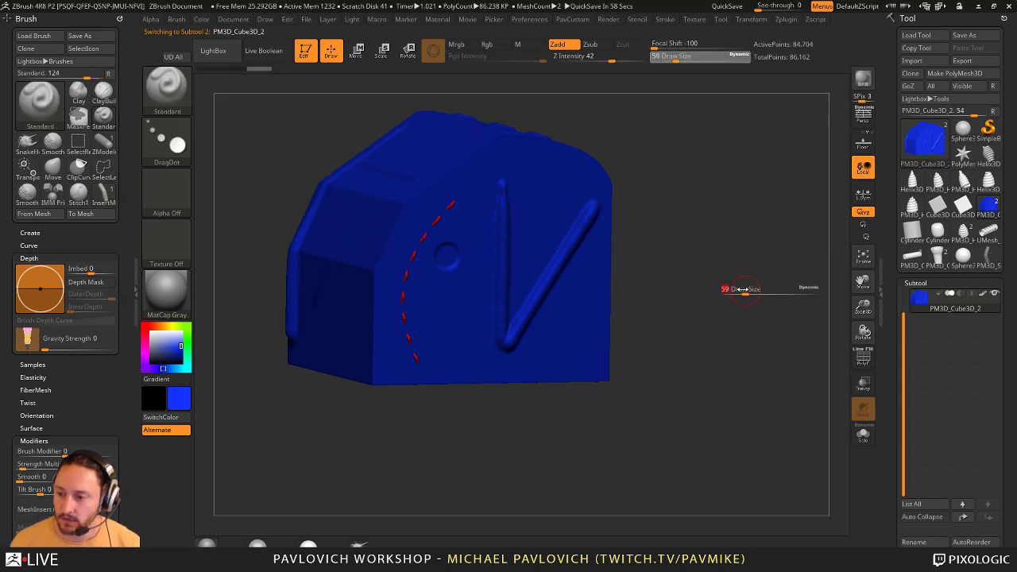
left_click_drag(740, 292, 736, 292)
left_click_drag(760, 245, 802, 263, "alt")
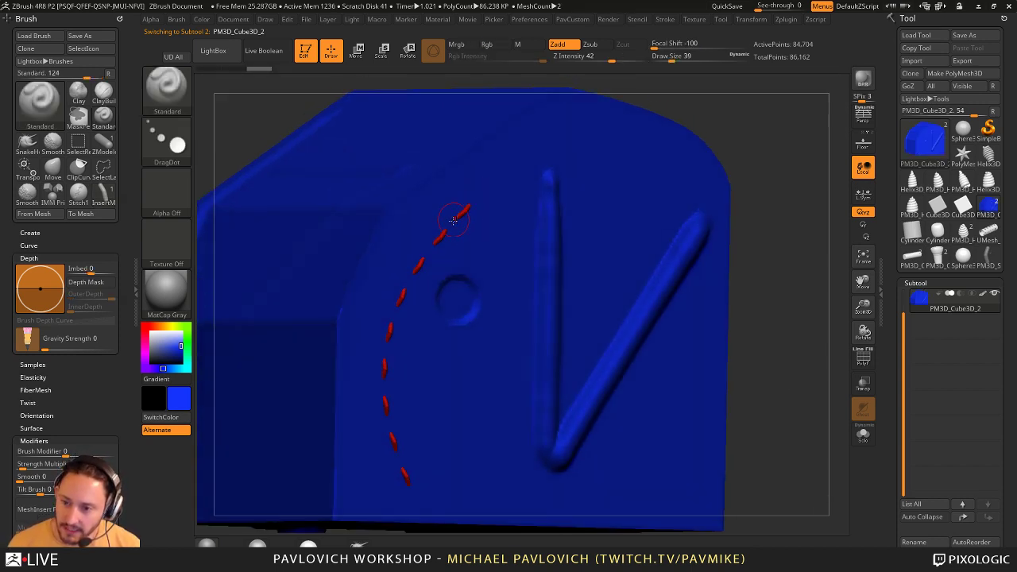
left_click_drag(831, 329, 787, 318, "alt")
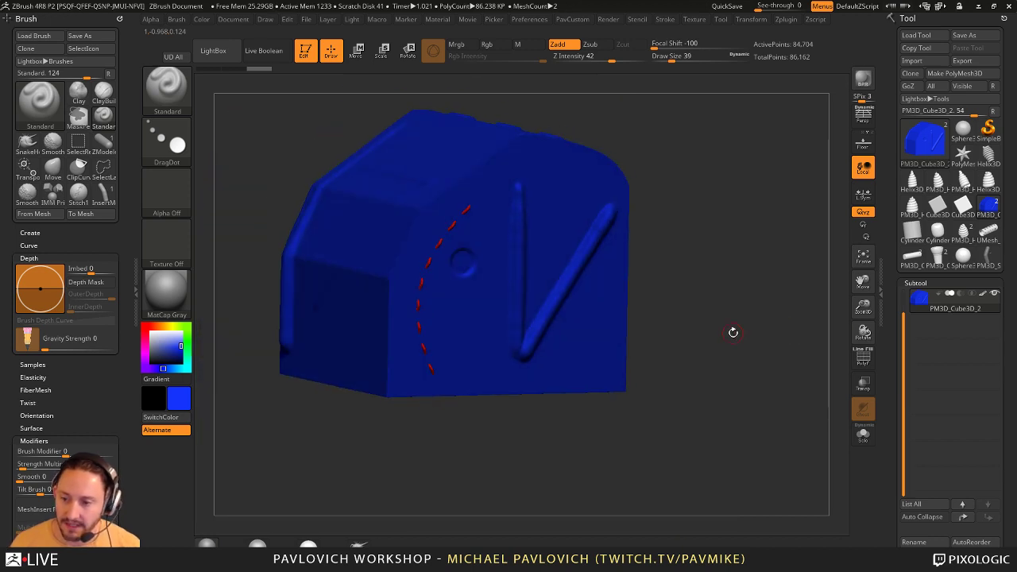
left_click_drag(736, 287, 470, 210)
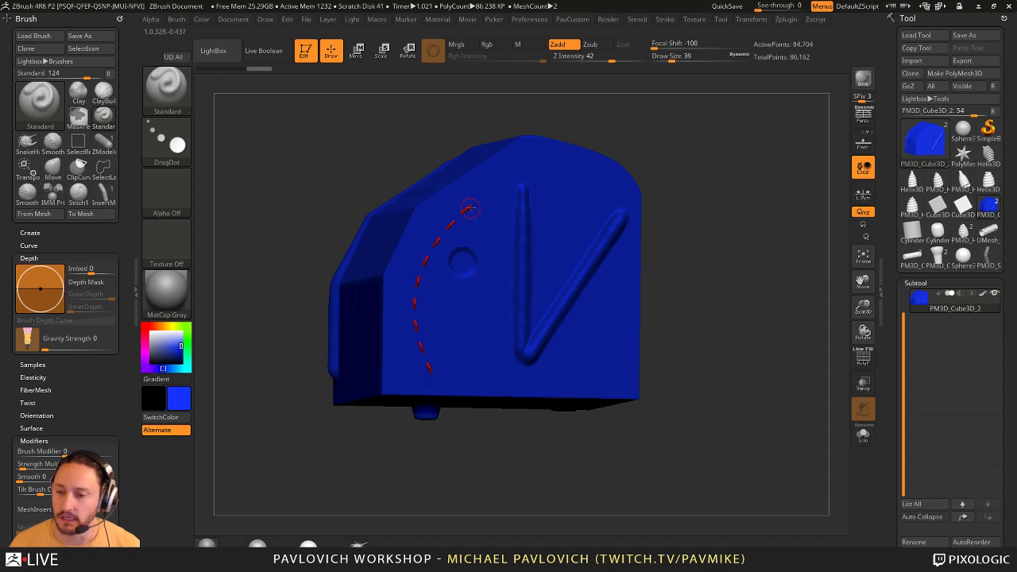
- Inspect the row of red stitches on the block's flat side from several angles
mouse_move(690, 221)
left_mouse_down()
mouse_move(723, 227)
mouse_move(735, 294)
left_mouse_up()
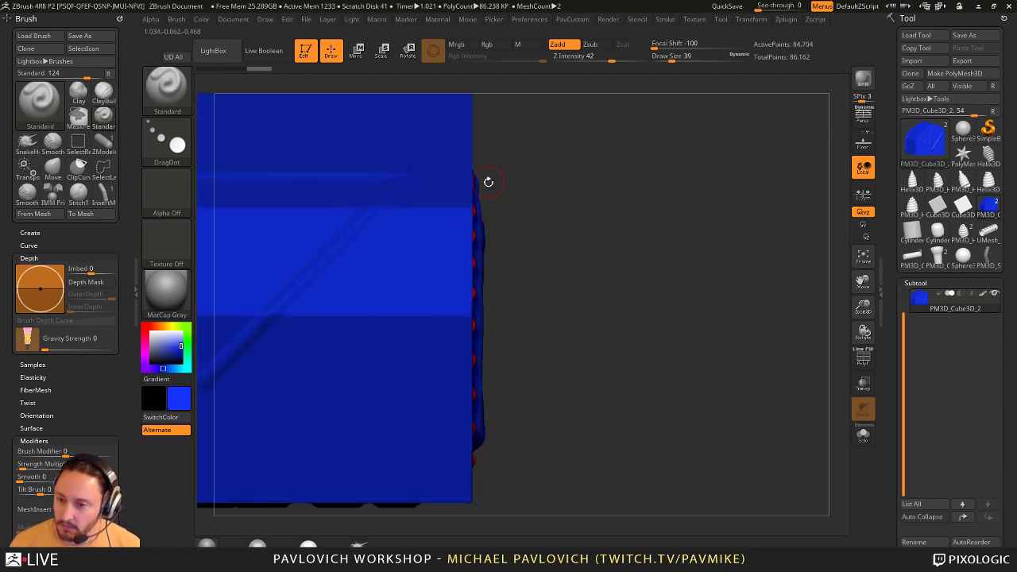
left_click_drag(672, 270, 522, 270)
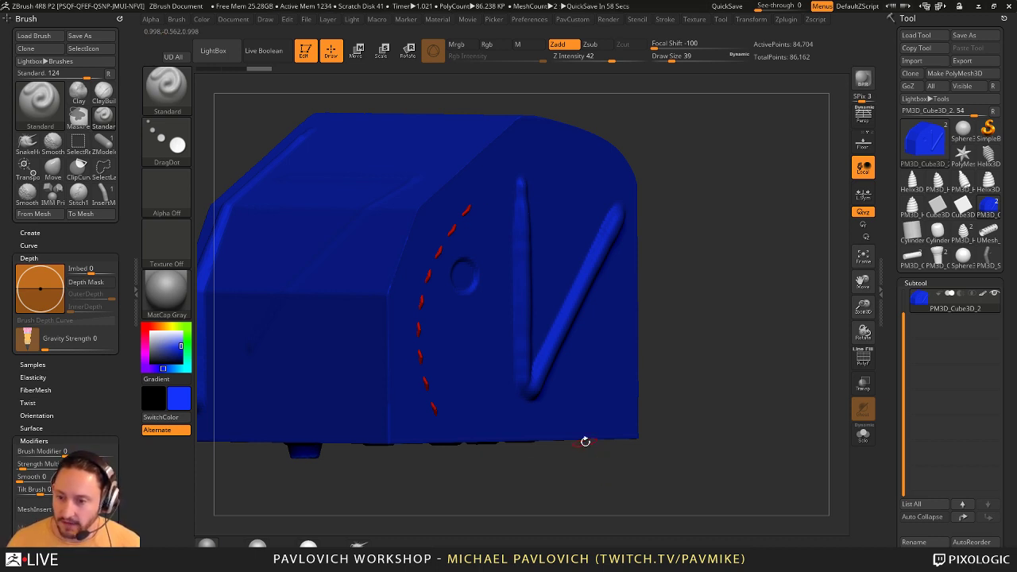
left_click_drag(738, 303, 716, 308)
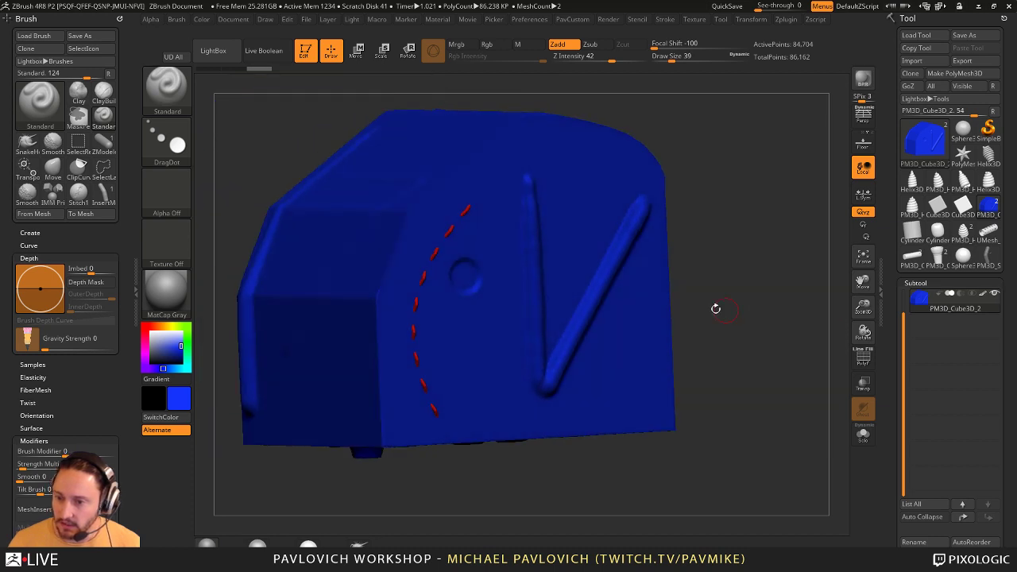
left_click_drag(751, 229, 762, 264)
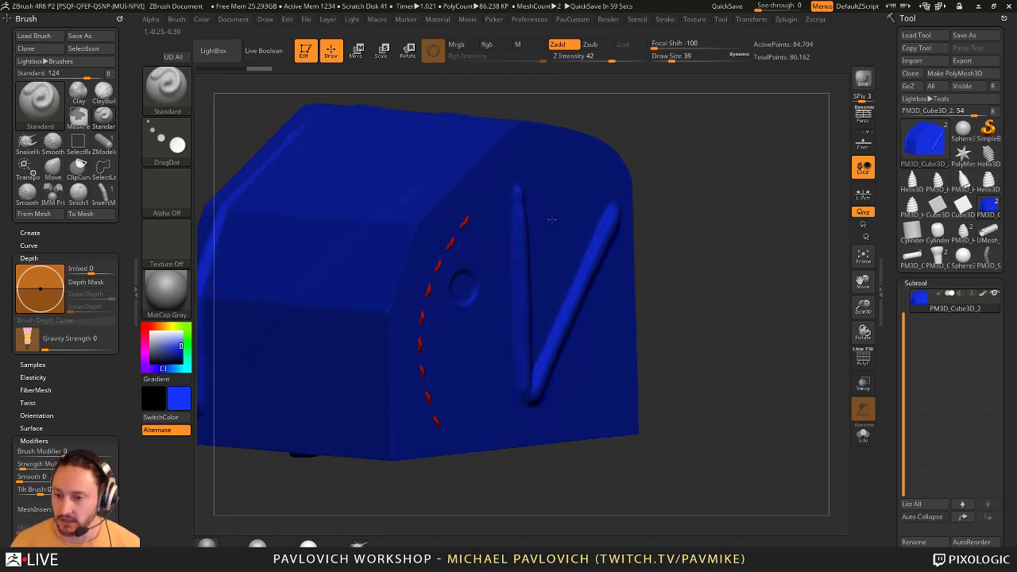
left_click_drag(731, 267, 756, 280)
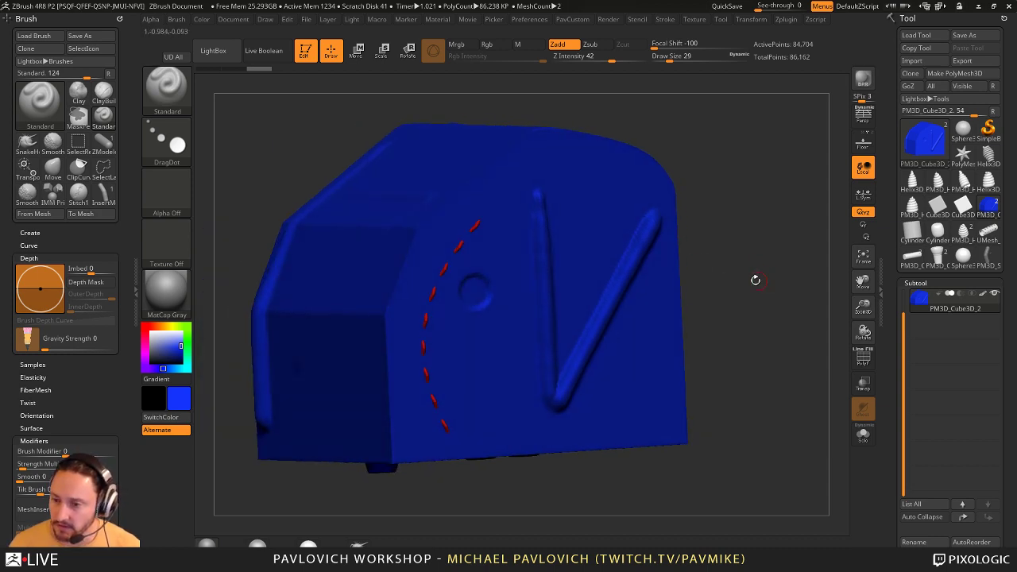
left_click(863, 361)
left_click_drag(845, 357, 832, 366, "alt")
left_click(863, 360)
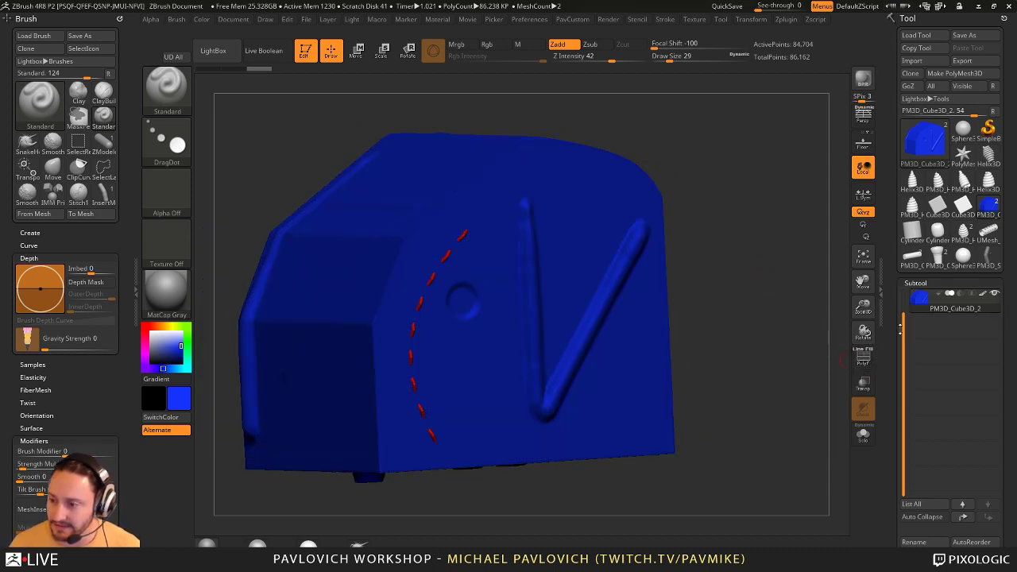
- Select the stitch subtool PM3D_Cube3D_1, return to the block subtool PM3D_Cube3D_2 and set Draw Size to 25
left_click_drag(900, 329, 901, 307)
left_click(945, 306)
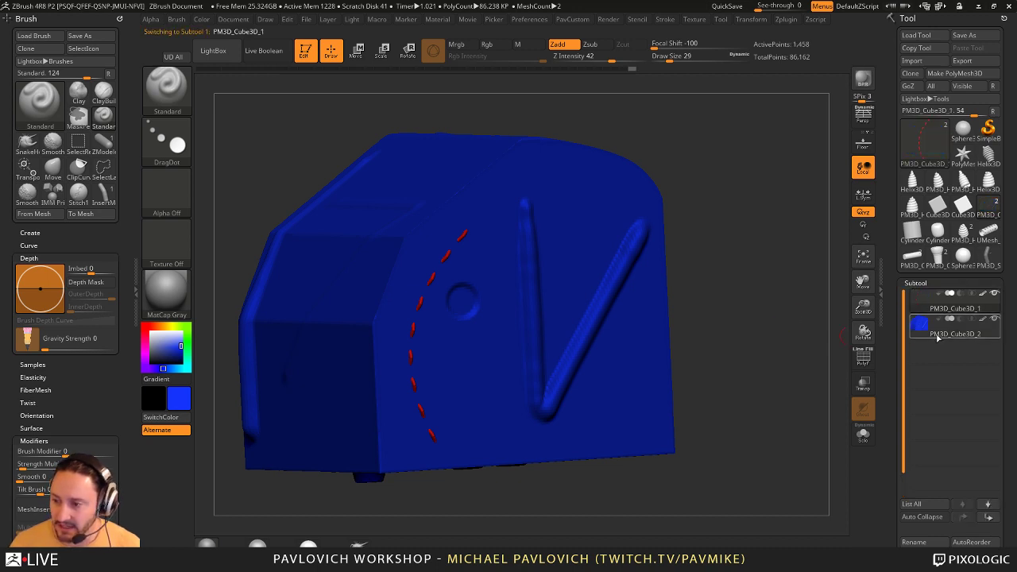
left_click(938, 332)
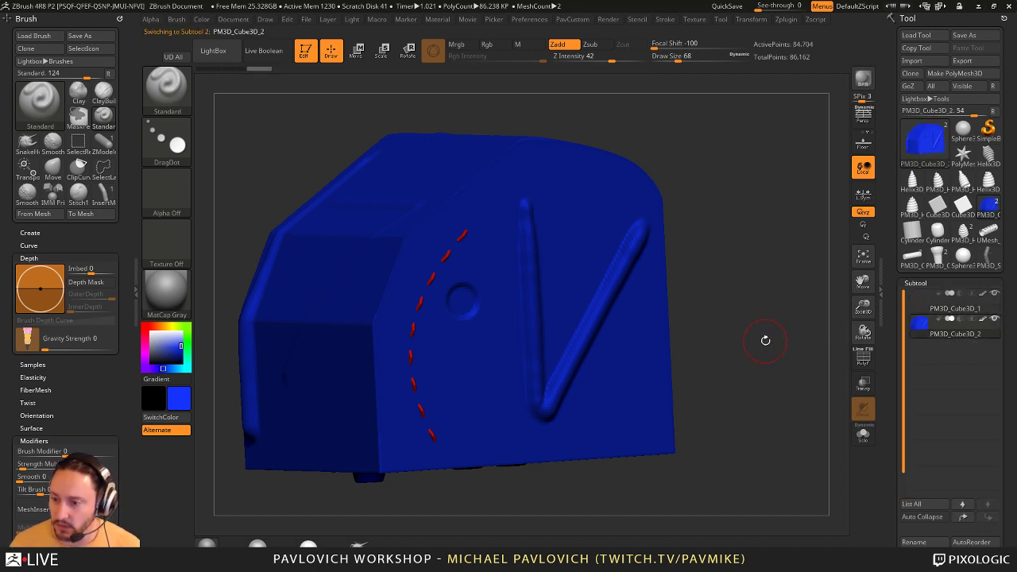
key("s")
left_click_drag(766, 341, 757, 341)
key("[")
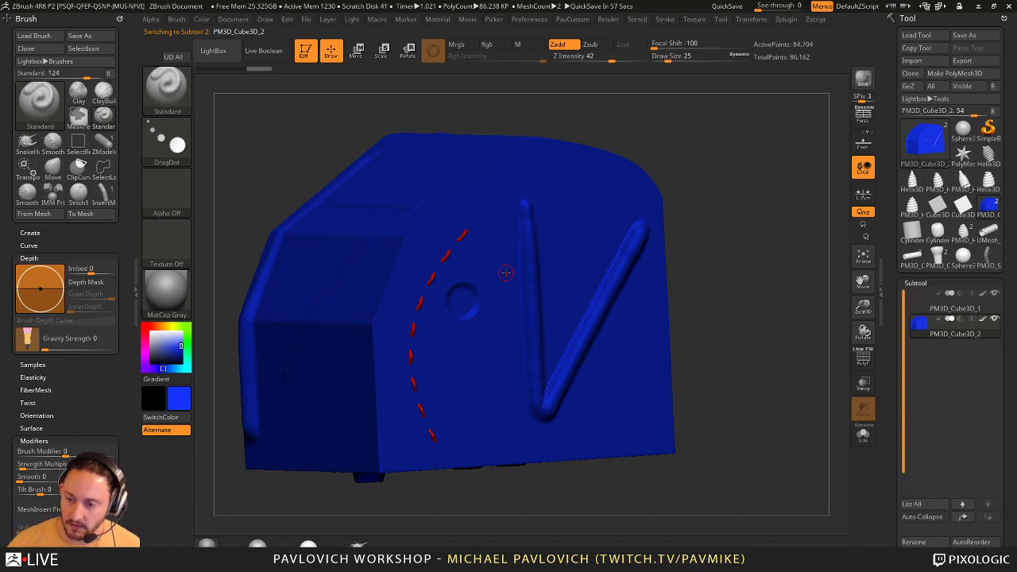
- Examine the stitched block from closer and farther viewpoints, with Draw Size set to 62
left_click_drag(729, 197, 531, 212)
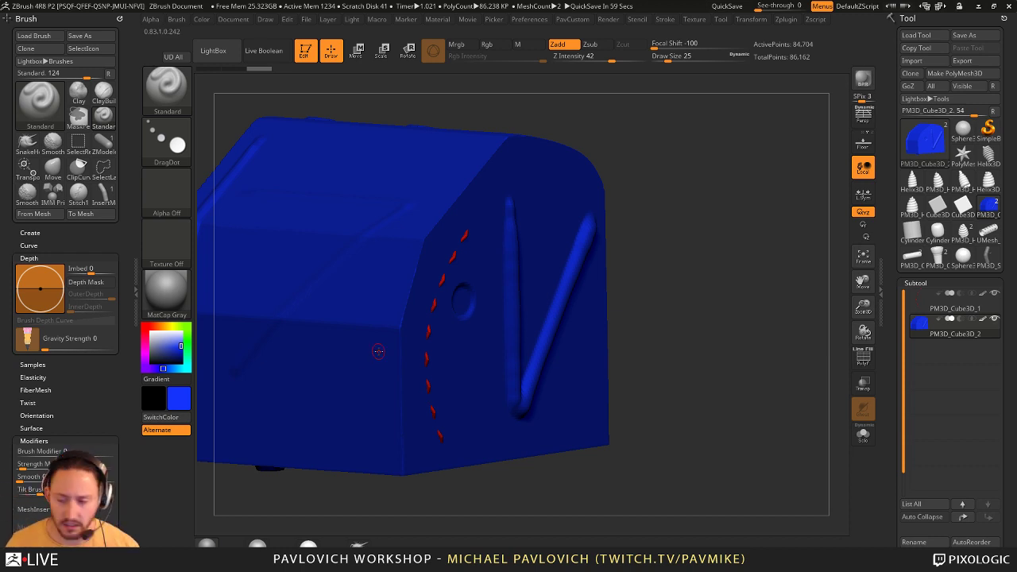
left_click_drag(736, 258, 715, 250)
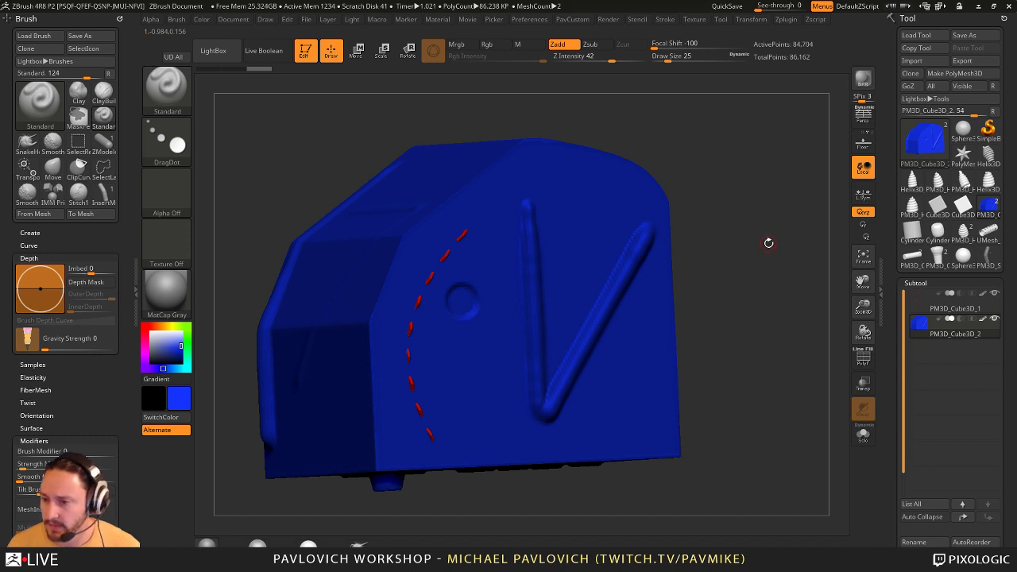
left_click_drag(775, 244, 751, 206, "alt")
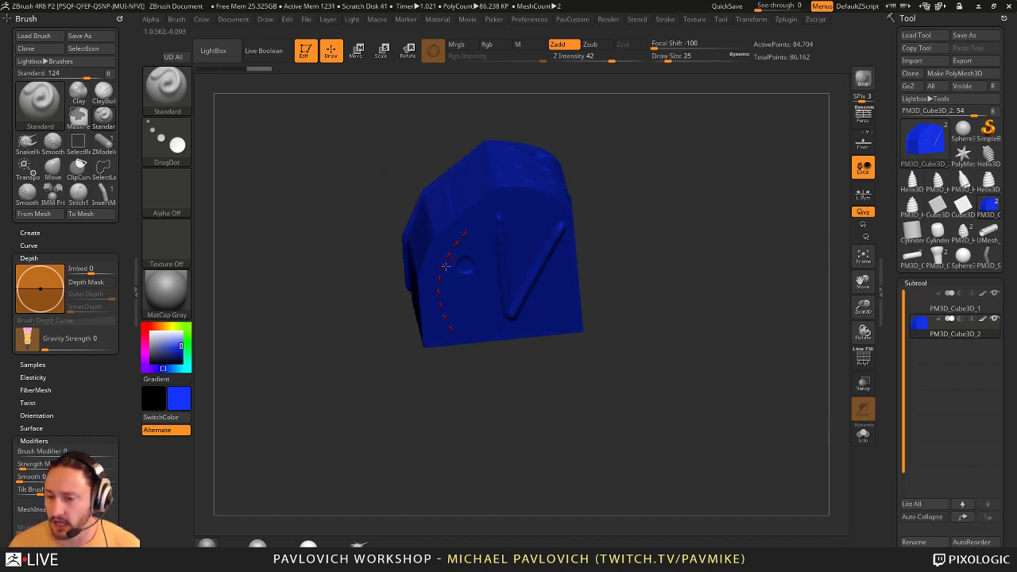
left_click_drag(592, 243, 692, 220)
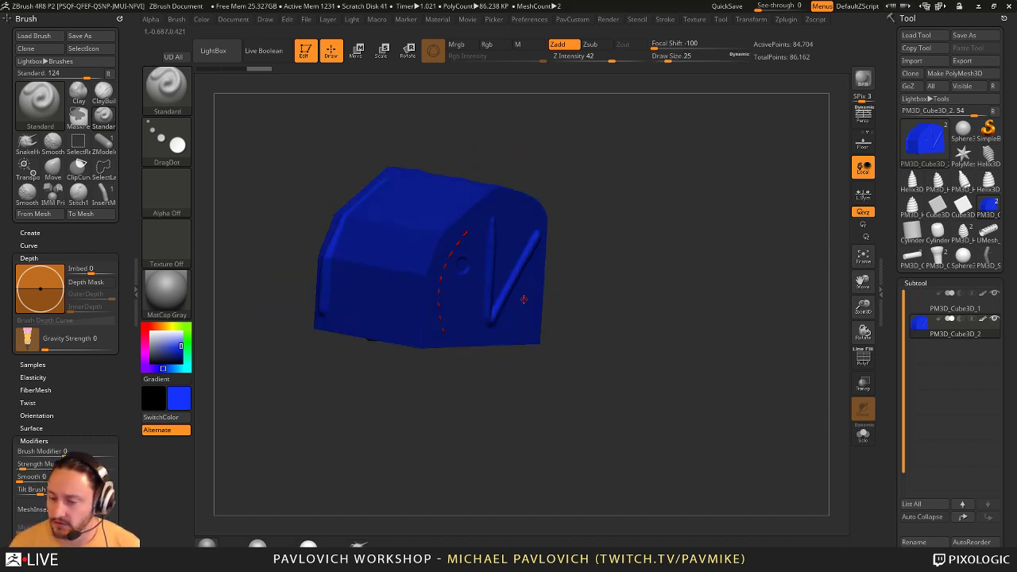
key("s")
mouse_move(627, 283)
left_mouse_down()
mouse_move(647, 298)
mouse_move(658, 293)
left_mouse_up()
key("s")
key("s")
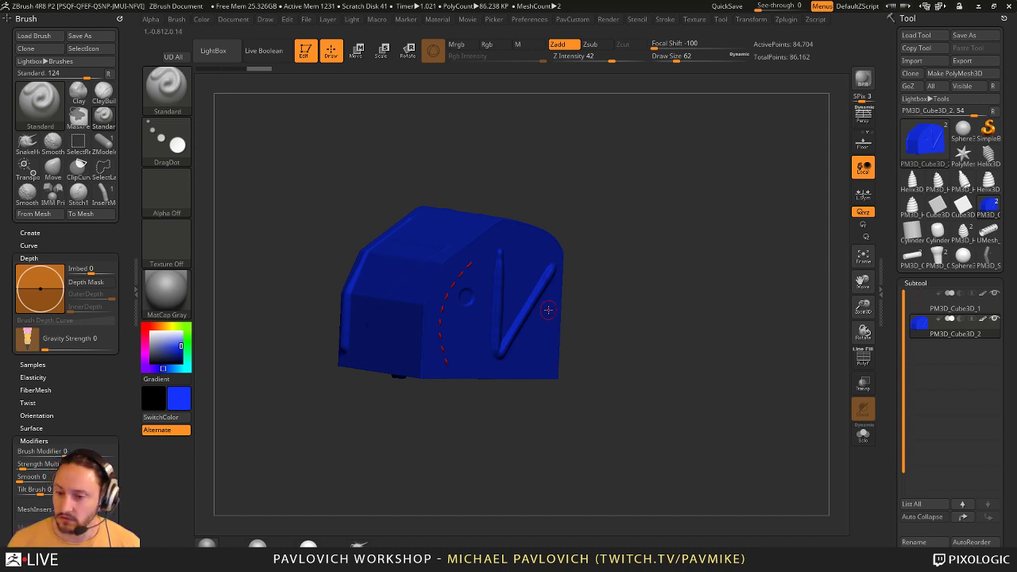
right_click_drag(470, 302, 381, 327, "alt")
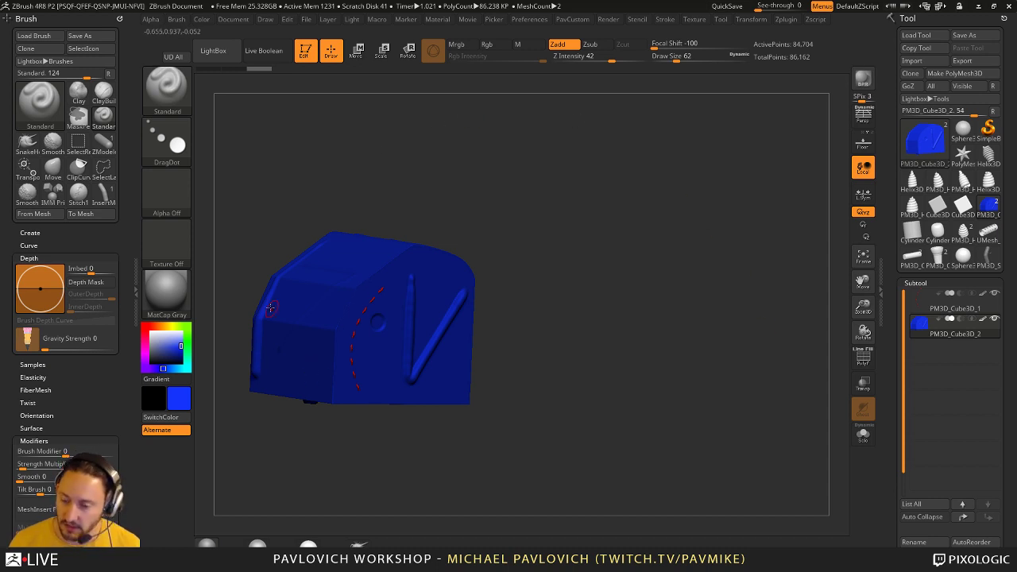
- Look over the tiled cylinder tool PM3D_Cylinder3D_1 and switch to the straight capsule tool PM3D_Sphere3D_1
mouse_move(901, 283)
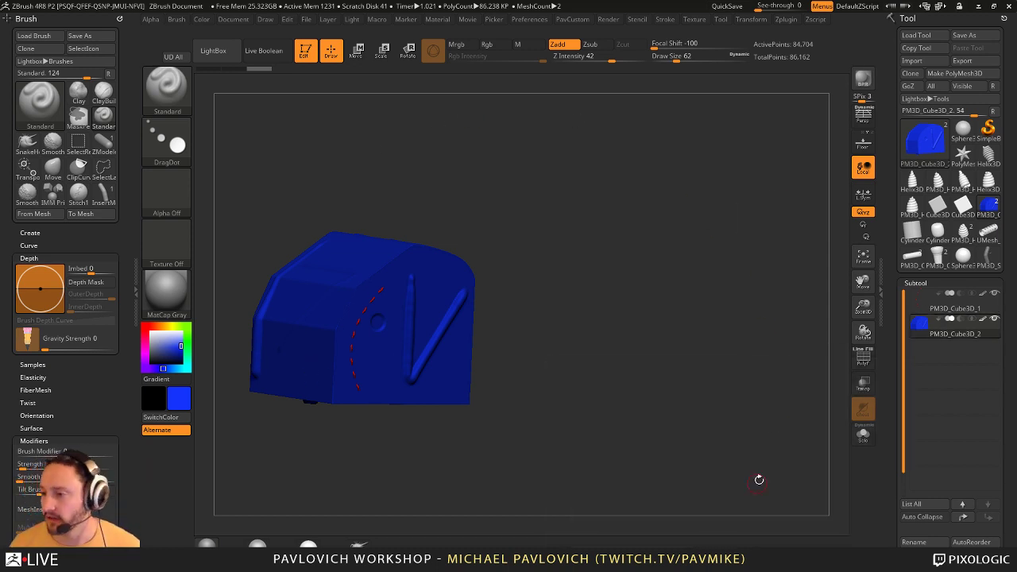
left_click(939, 263)
left_click_drag(710, 328, 824, 270)
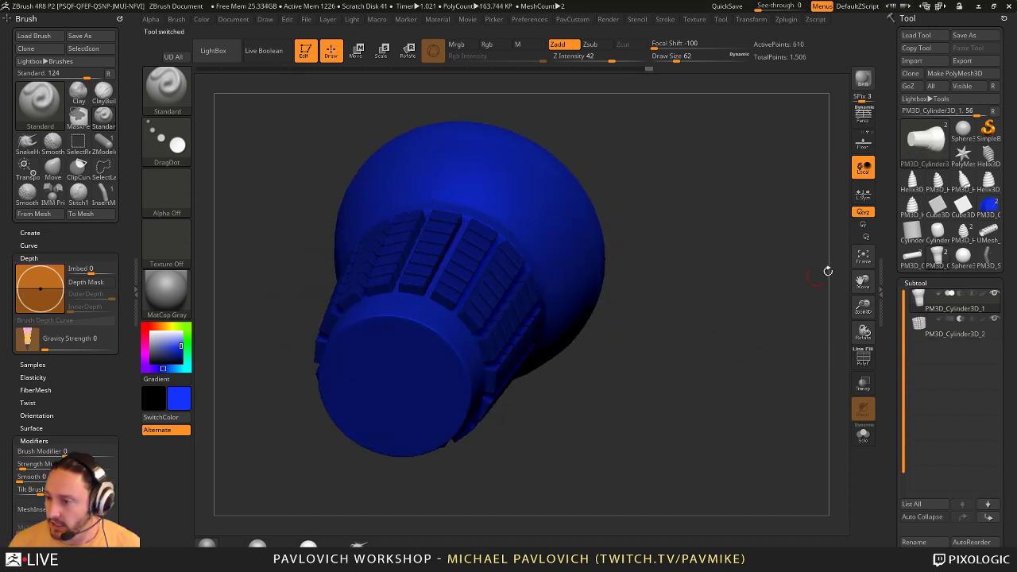
left_click(989, 254)
left_click_drag(759, 300, 631, 192)
left_click_drag(546, 70, 329, 83)
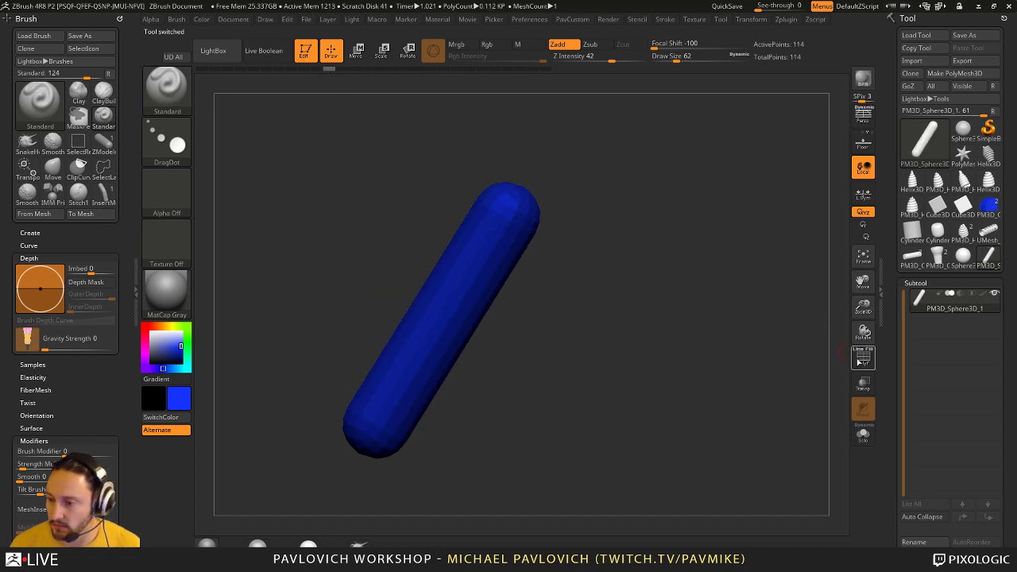
- Show the capsule's polyframe in white, set Draw Size to 74 and snap the capsule to an upright view
left_click(864, 358)
left_click(155, 343)
mouse_move(659, 192)
left_mouse_down()
mouse_move(718, 196)
mouse_move(680, 248)
mouse_move(655, 181)
mouse_move(691, 257)
mouse_move(679, 252)
left_mouse_up()
key("s")
mouse_move(679, 253)
left_mouse_down()
mouse_move(690, 213)
mouse_move(708, 255)
left_mouse_up()
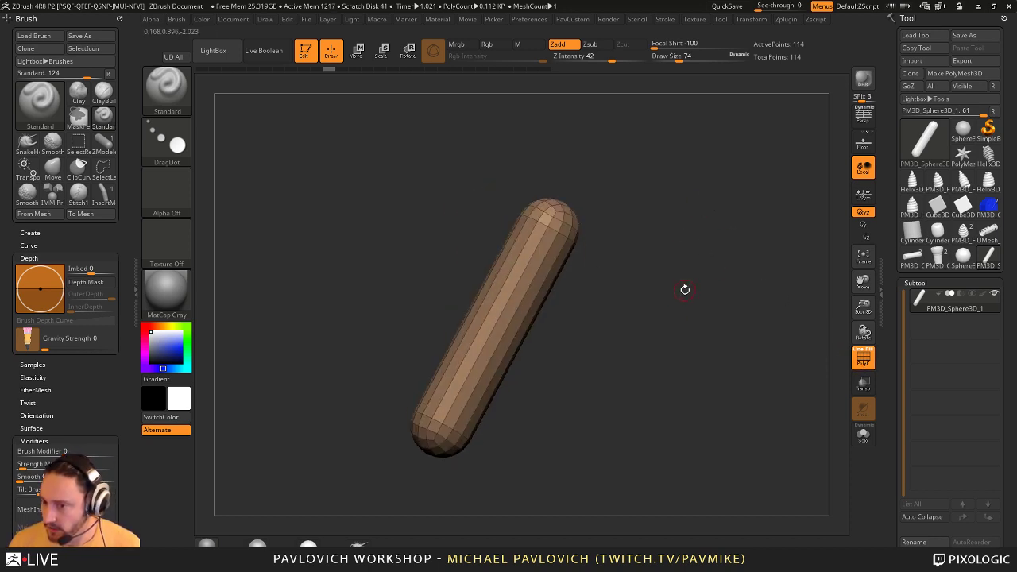
left_click_drag(683, 289, 670, 271)
left_click_drag(704, 329, 763, 314, "shift")
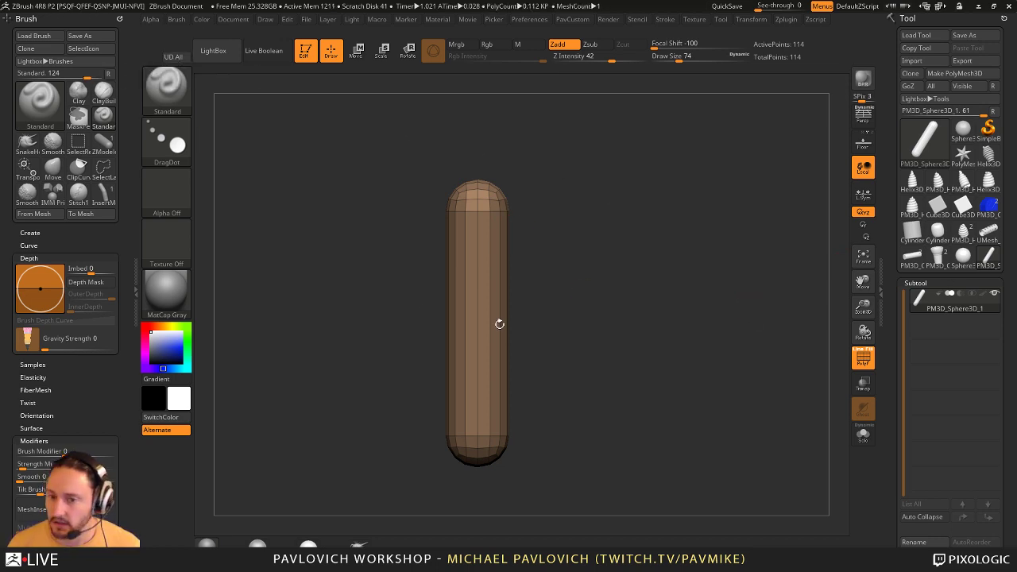
- Open the Zplugin palette beside the canvas and view the ice cream sprinkles reference photo in the Chrome browser
left_click(786, 19)
left_click(780, 34)
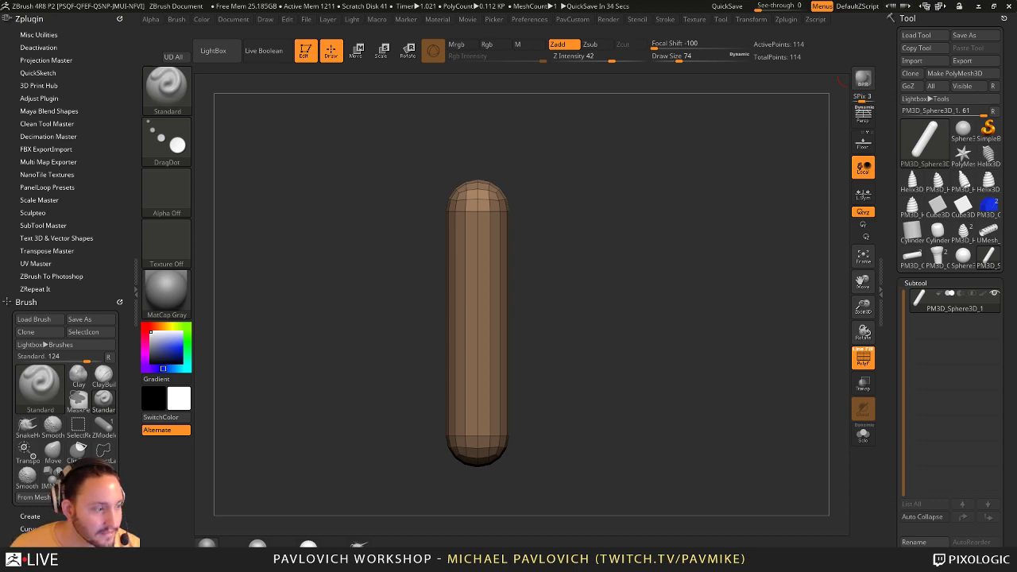
key("alt+Tab")
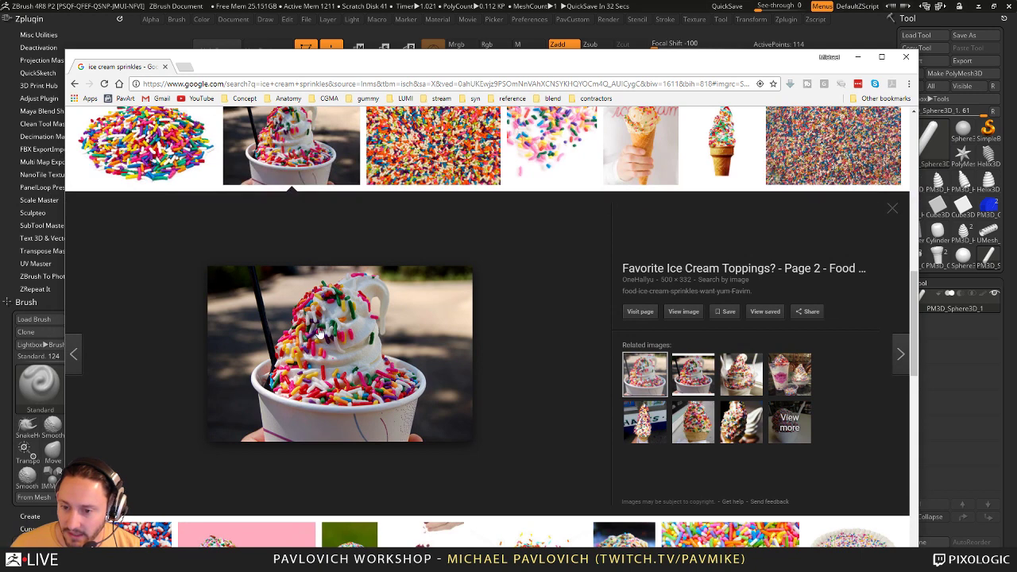
key("alt+Tab")
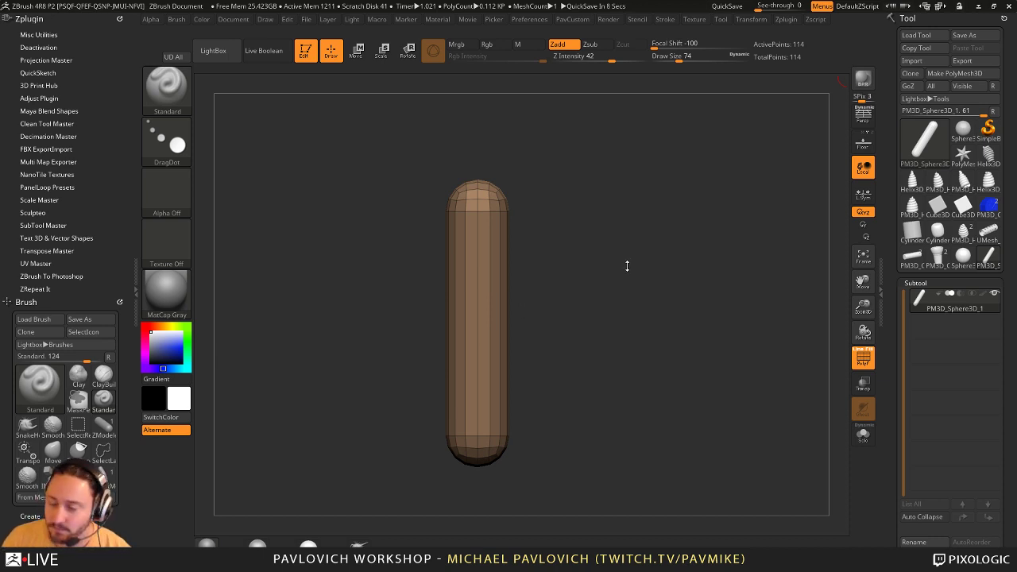
left_click_drag(566, 243, 718, 270)
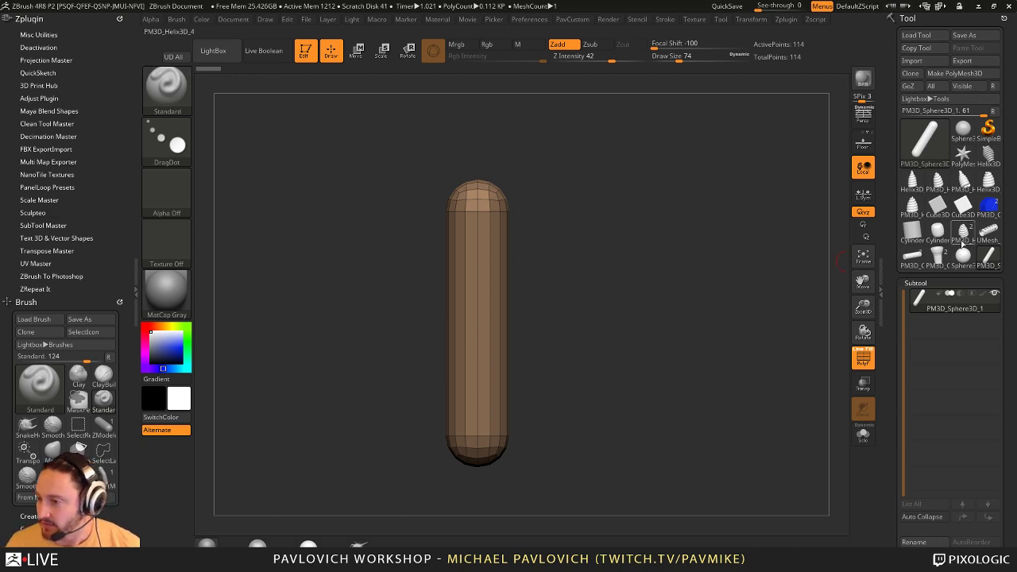
- Switch to the ice cream swirl tool PM3D_Helix3D_4, isolate one of its polygroups and restore full visibility
left_click(963, 231)
left_click_drag(722, 282, 696, 274, "shift")
left_click(432, 313, "ctrl+shift")
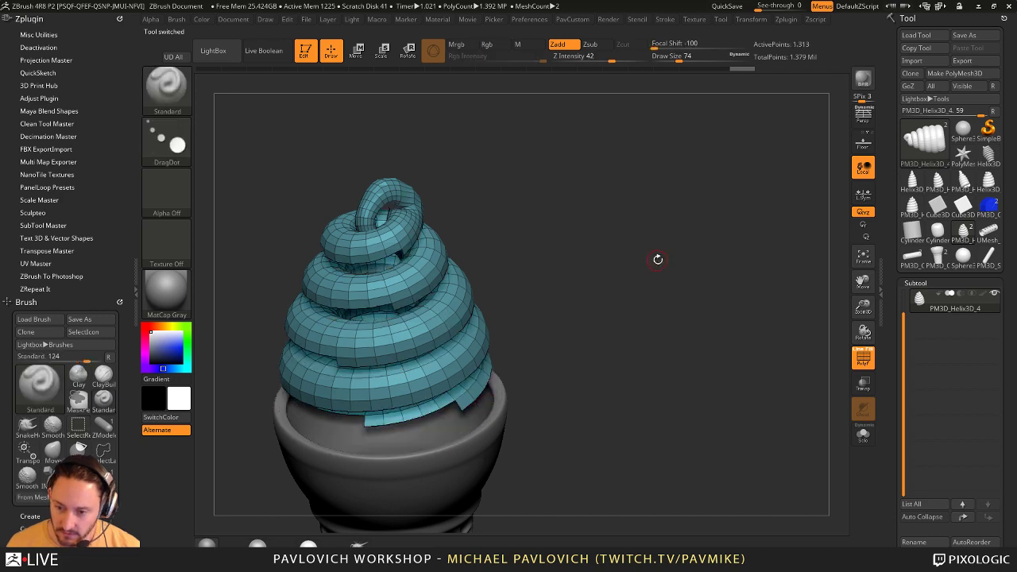
left_click(658, 261, "ctrl+shift")
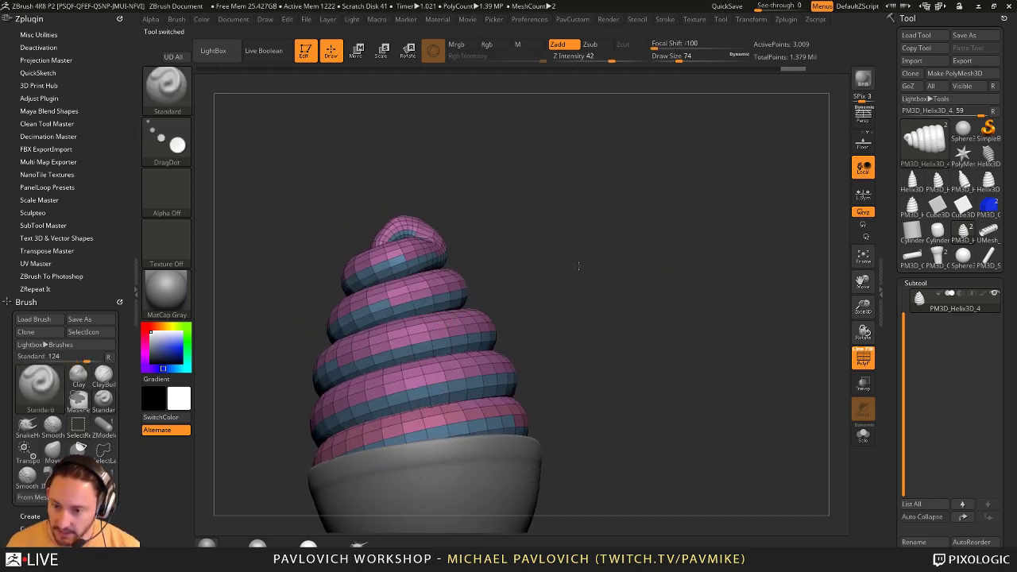
- Set up the ZModeler brush with the Insert NanoMesh action, the Polygroup All target and the capsule PM3D_Sphere3D_1 as its mesh
mouse_move(577, 265)
left_mouse_down()
mouse_move(625, 279)
mouse_move(691, 236)
mouse_move(595, 236)
left_mouse_up()
key("b")
key("z")
key("m")
key("space")
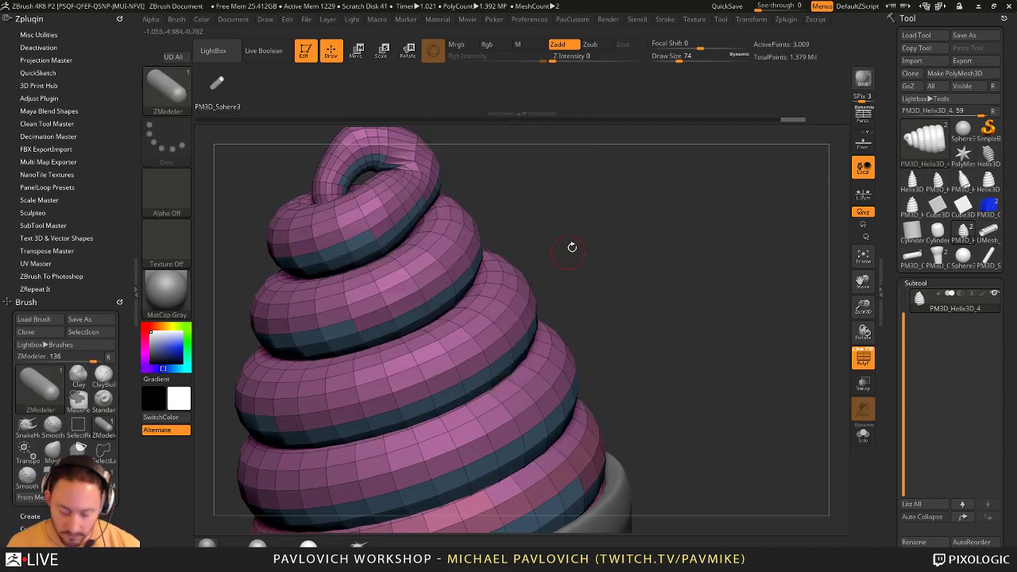
key("F1")
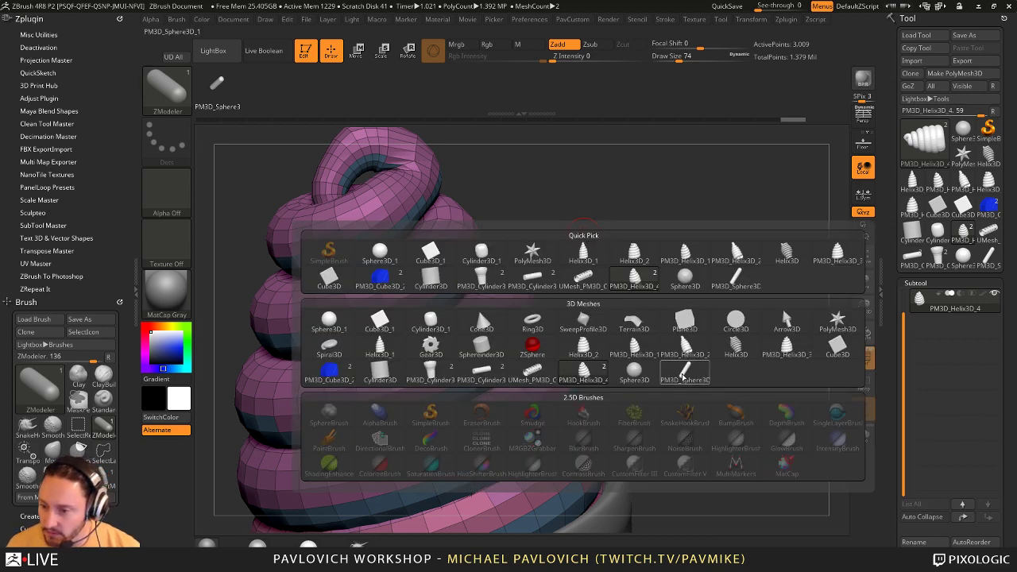
key("Escape")
- Insert capsule sprinkles as a NanoMesh over the swirl's large pink polygroup
left_click_drag(706, 294, 751, 254, "alt")
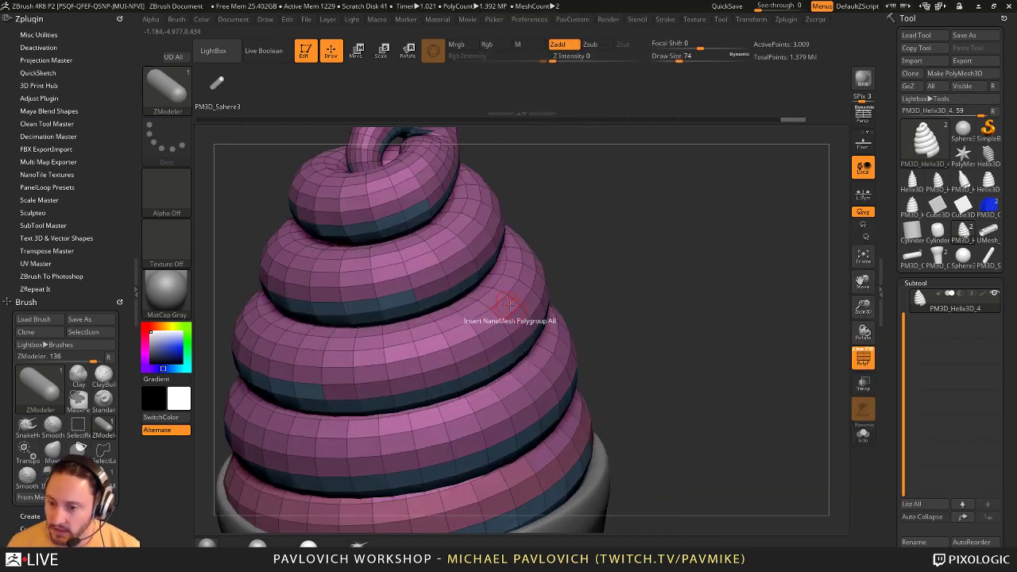
left_click_drag(456, 324, 516, 355)
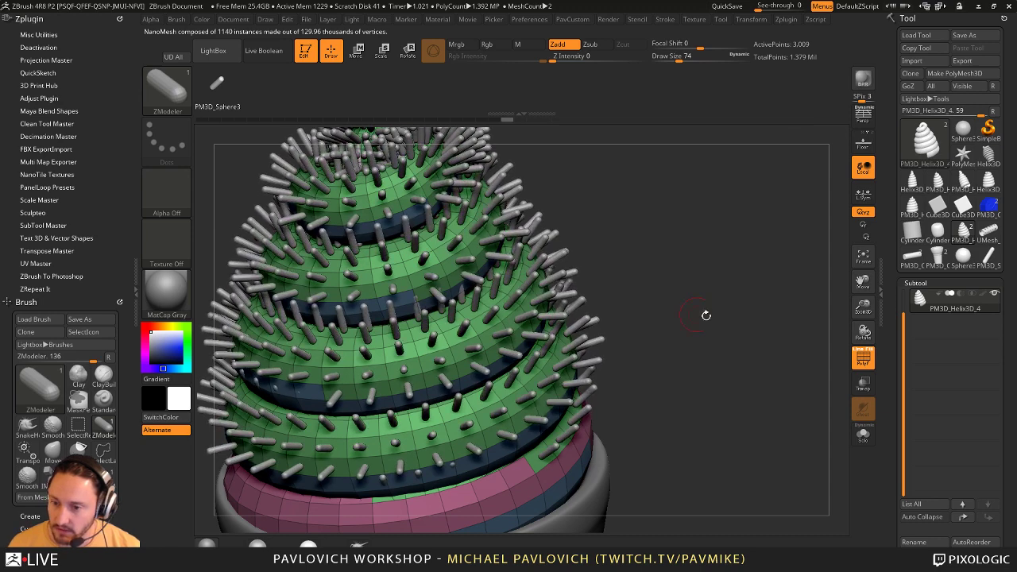
left_click_drag(707, 318, 794, 221)
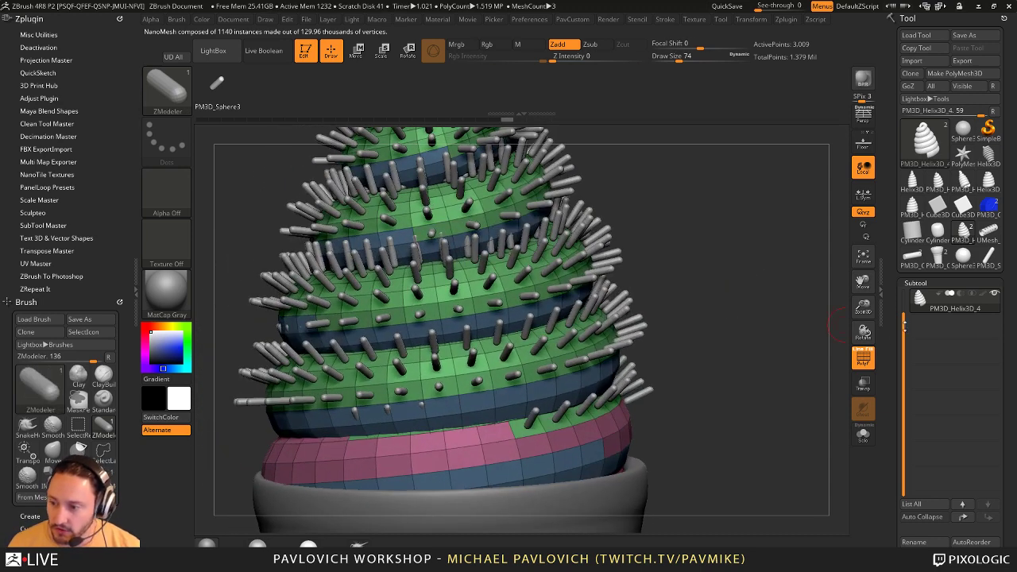
- Open the Geometry section, collapse its DynaMesh and ZRemesher groups and leave Modify Topology expanded
scroll(930, 238, "down", 10)
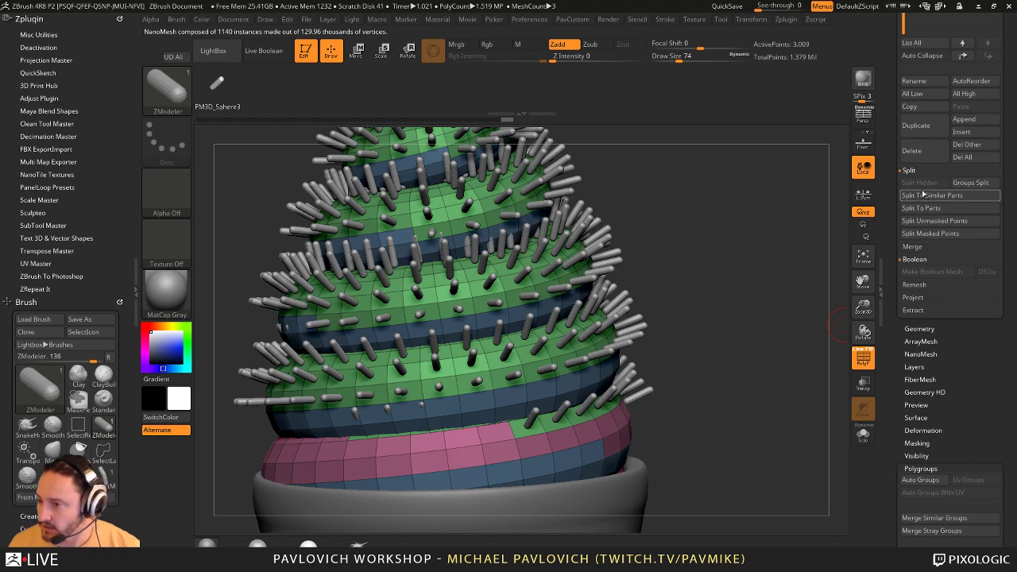
left_click(916, 328)
left_click_drag(898, 340, 898, 93)
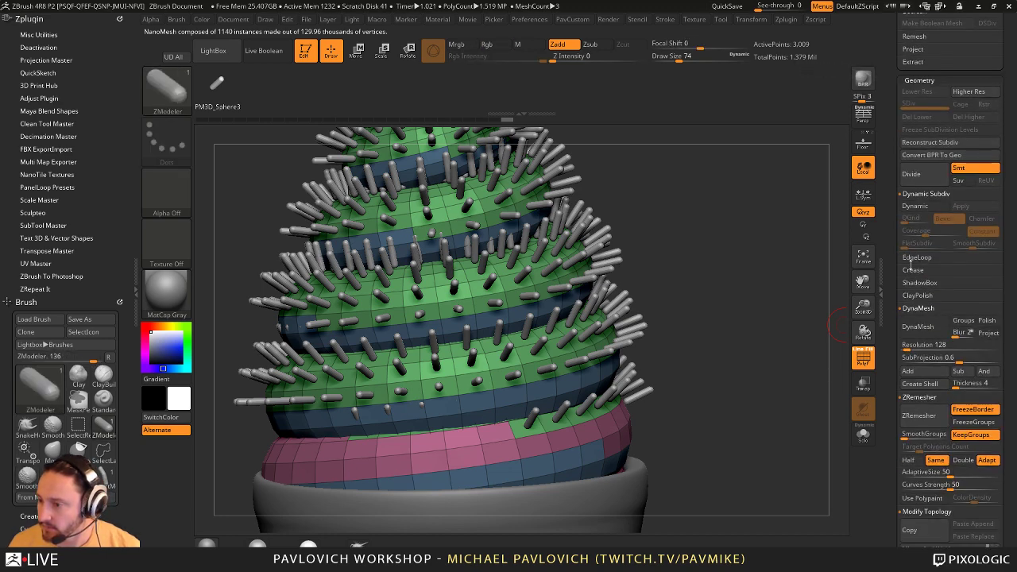
left_click(918, 310, "shift")
left_click(920, 322, "shift")
left_click(924, 334, "shift")
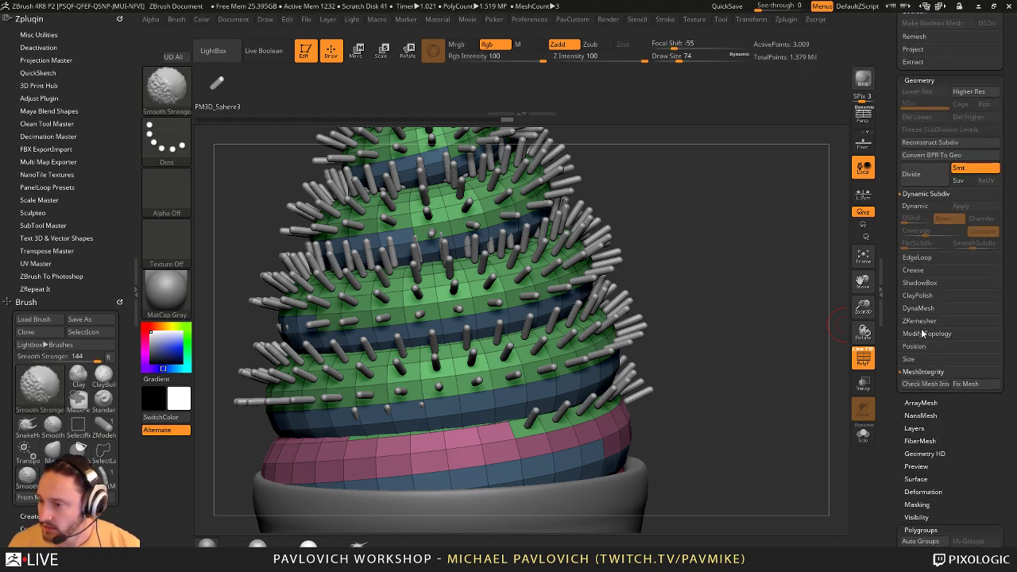
left_click(923, 335, "shift")
mouse_move(897, 445)
left_mouse_down()
mouse_move(898, 277)
mouse_move(897, 286)
left_mouse_up()
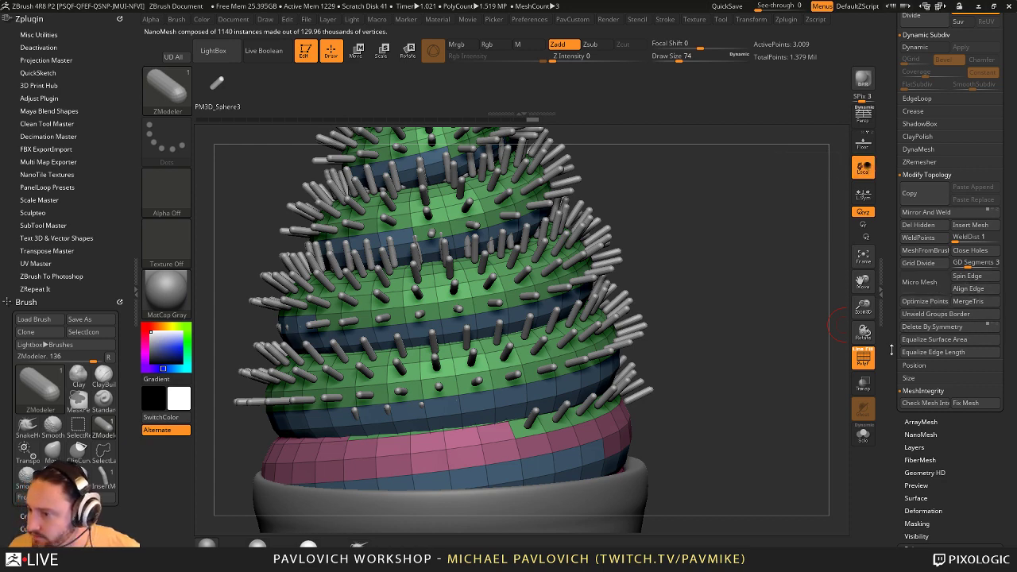
- Collapse the Polygroups section and open the NanoMesh settings of the ice cream swirl
left_click_drag(892, 350, 892, 97)
mouse_move(626, 233)
left_mouse_down()
mouse_move(643, 283)
mouse_move(628, 242)
left_mouse_up()
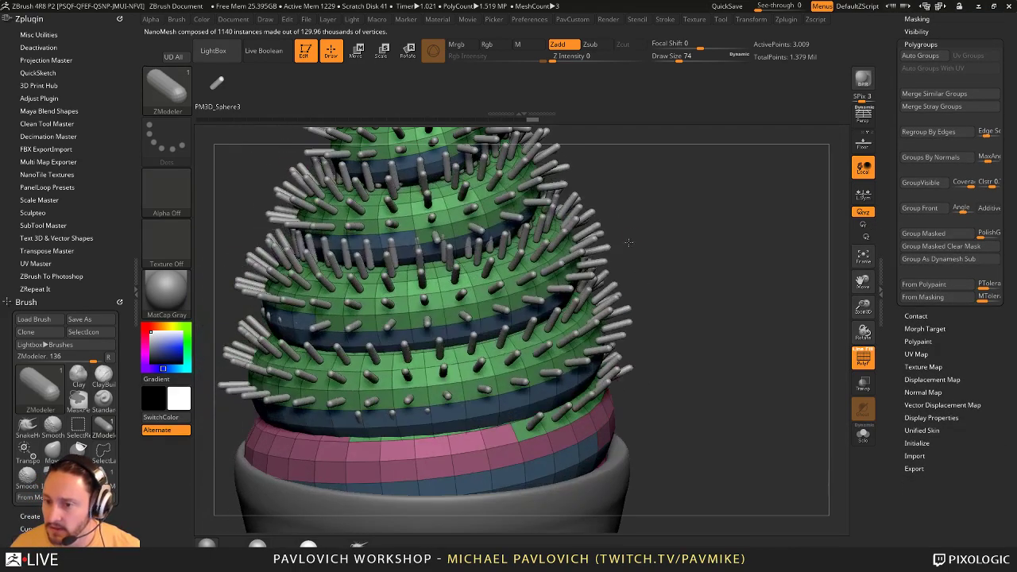
key("shift")
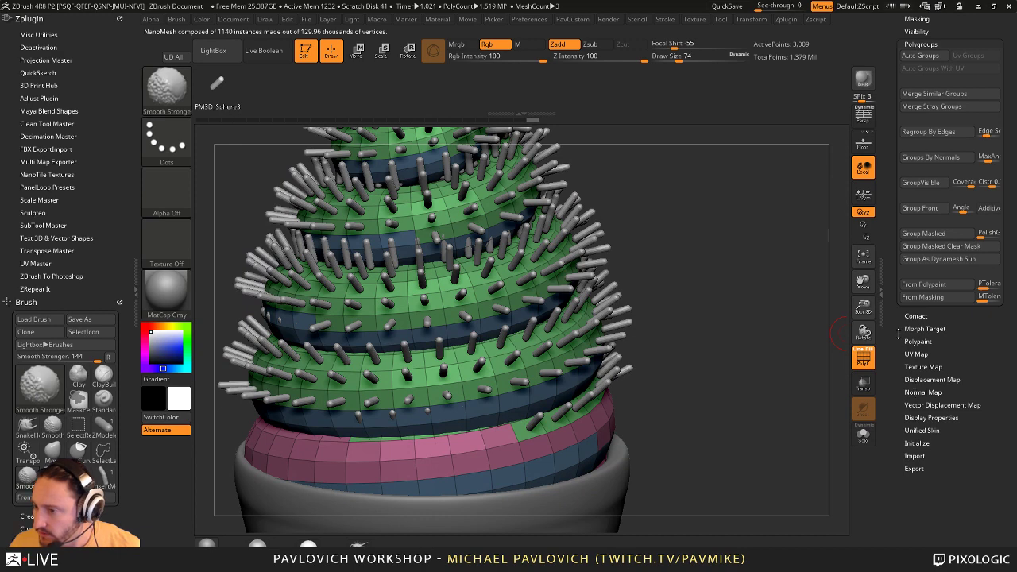
scroll(899, 333, "up", 3)
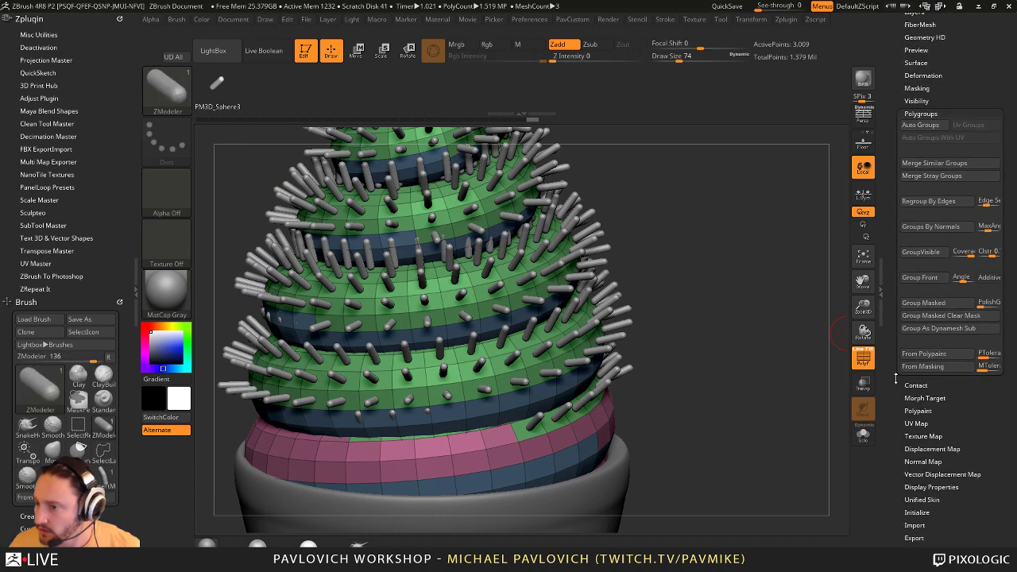
left_click(919, 113)
scroll(914, 159, "up", 3)
key("shift")
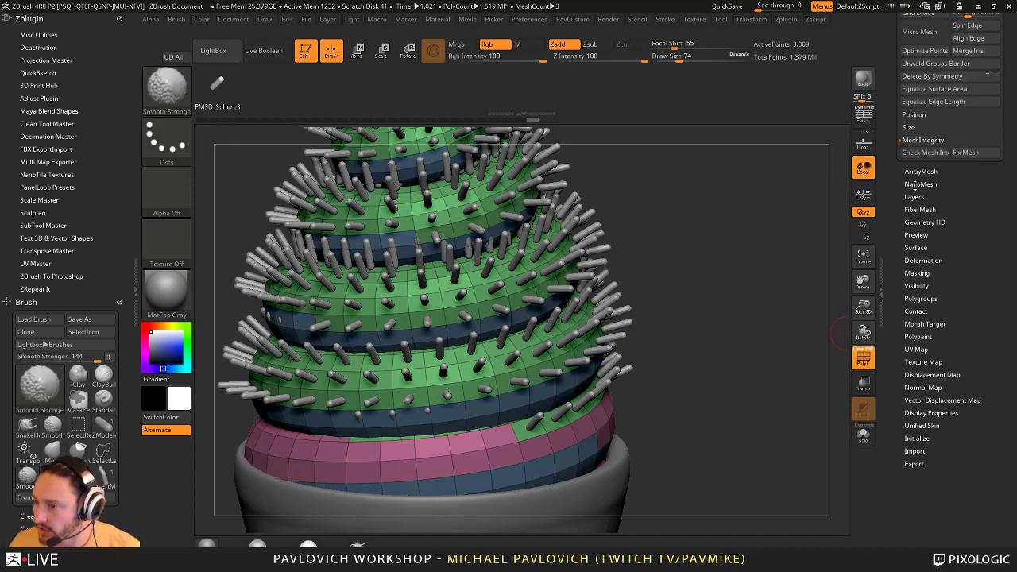
left_click(915, 184)
scroll(887, 223, "down", 4)
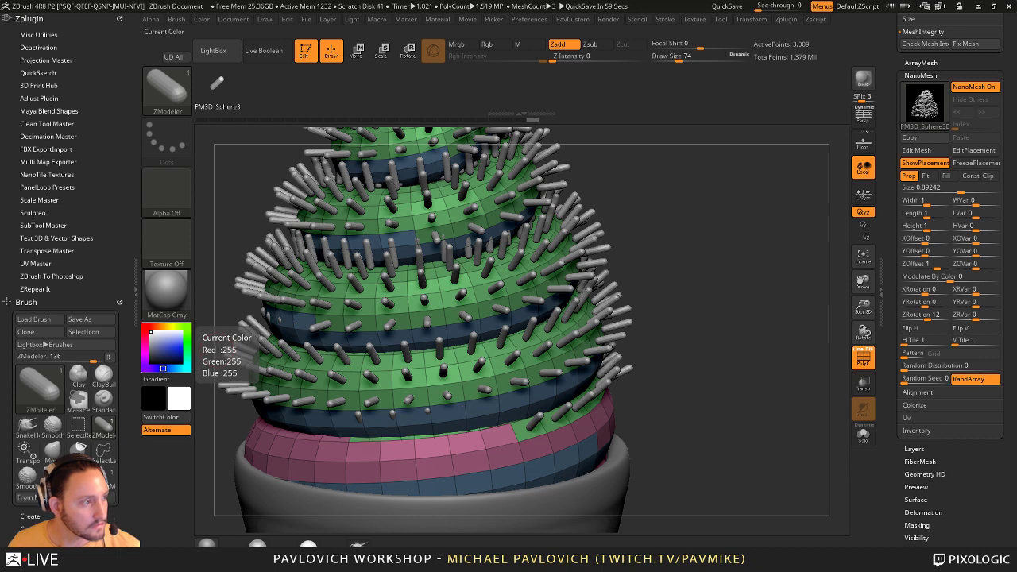
- Align the sprinkles to the normal and set XRotation 27, YRotation 101, ZRotation 57, XRVar 12 and YRVar -3
left_click_drag(697, 238, 760, 276)
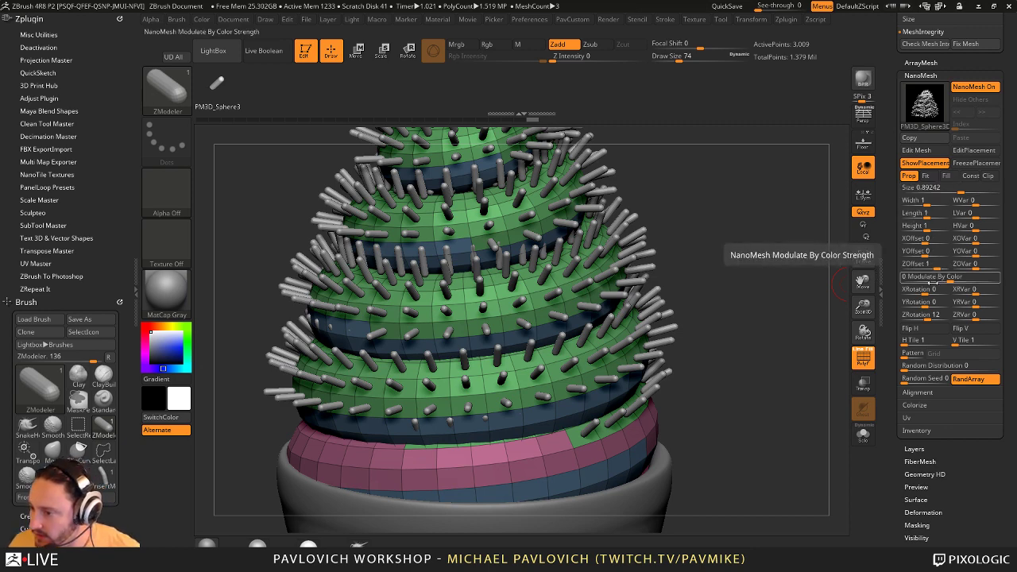
left_click(915, 392)
left_click(923, 405)
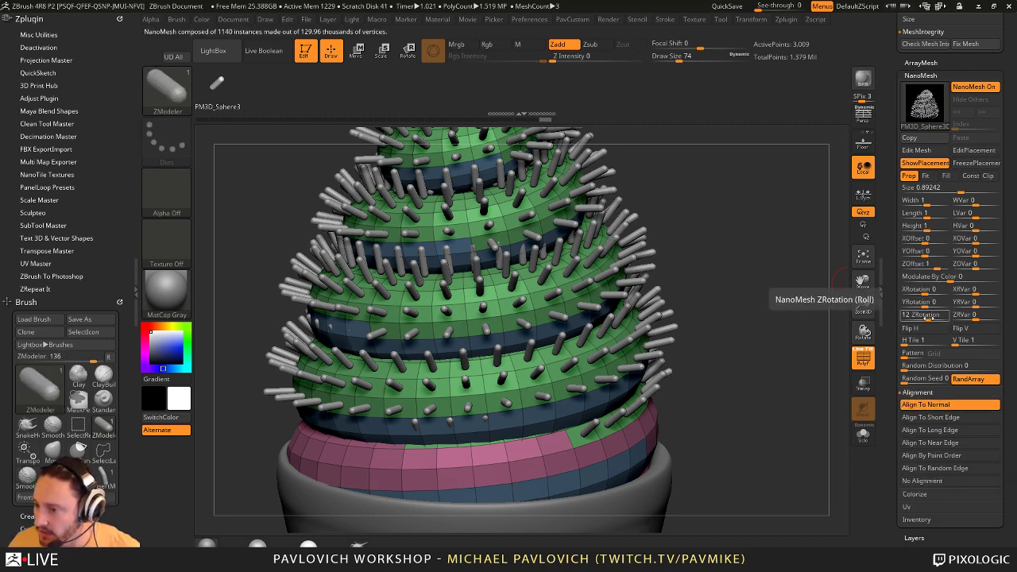
left_click_drag(927, 318, 906, 319)
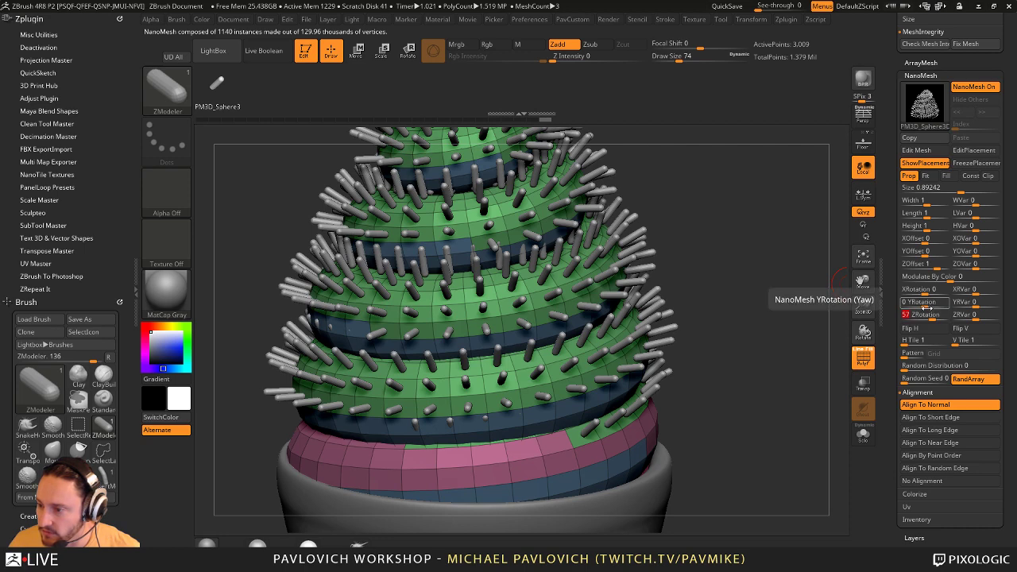
left_click_drag(926, 304, 970, 305)
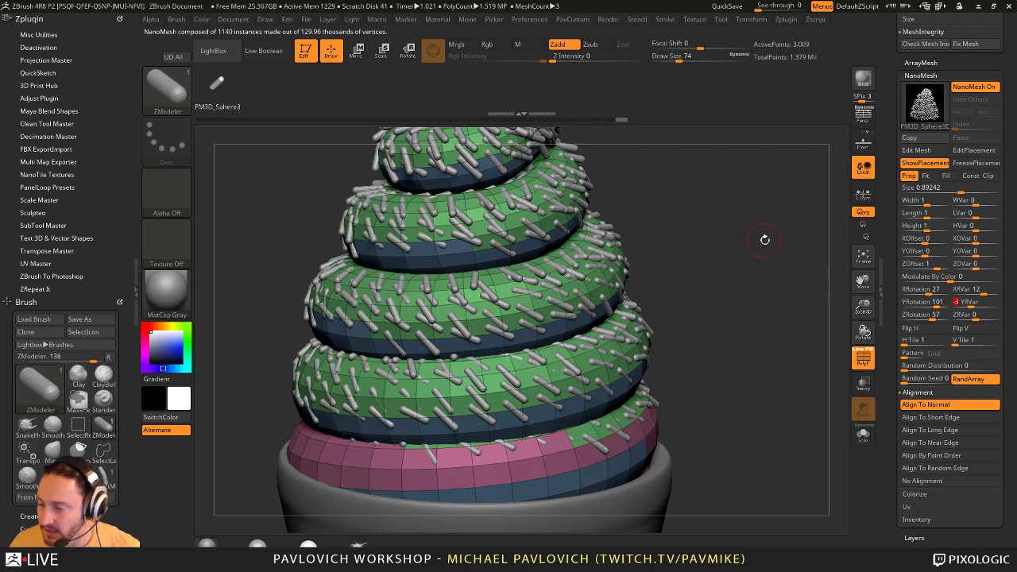
- Thin out the sprinkles with Random Distribution 0.1079 and a Random Seed of 6722
left_click_drag(898, 350, 897, 270)
right_click_drag(730, 289, 694, 234, "ctrl")
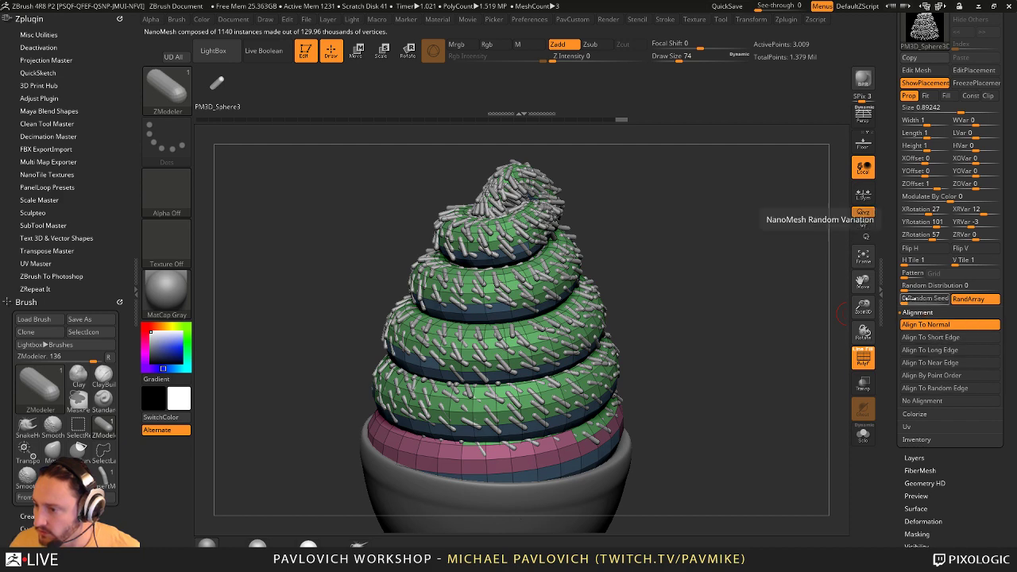
mouse_move(912, 299)
left_mouse_down()
mouse_move(907, 287)
mouse_move(919, 287)
left_mouse_up()
left_click_drag(782, 280, 751, 273)
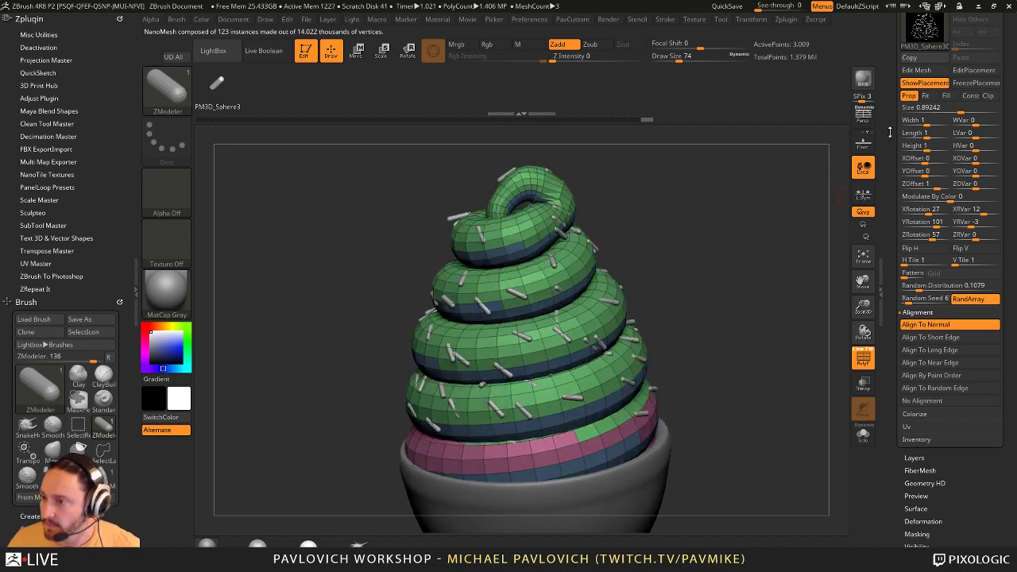
- Copy the NanoMesh settings, insert a second capsule NanoMesh over the green polygroup and paste the settings onto it
left_click_drag(891, 132, 891, 240)
left_click_drag(893, 293, 889, 195)
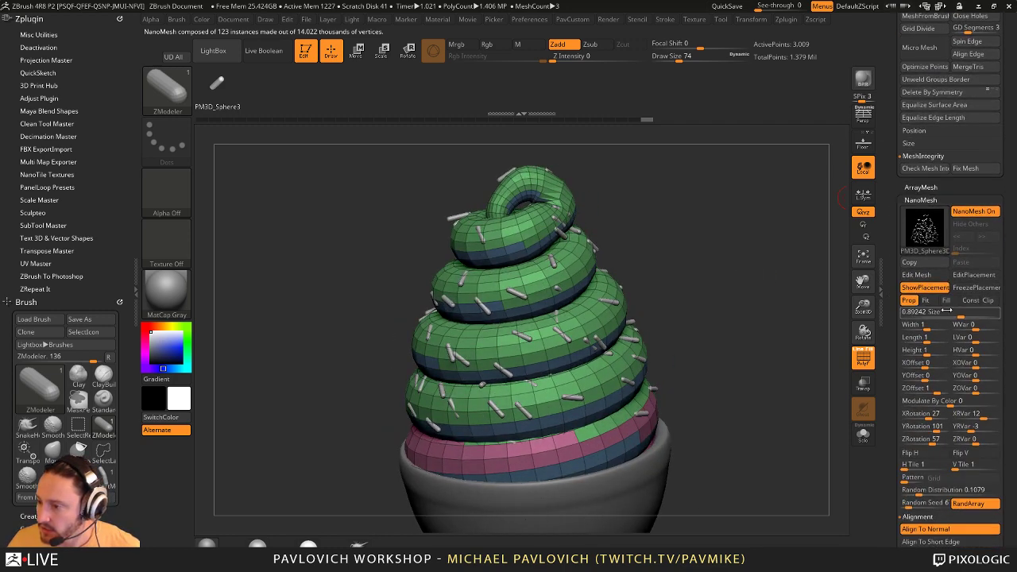
left_click(925, 263)
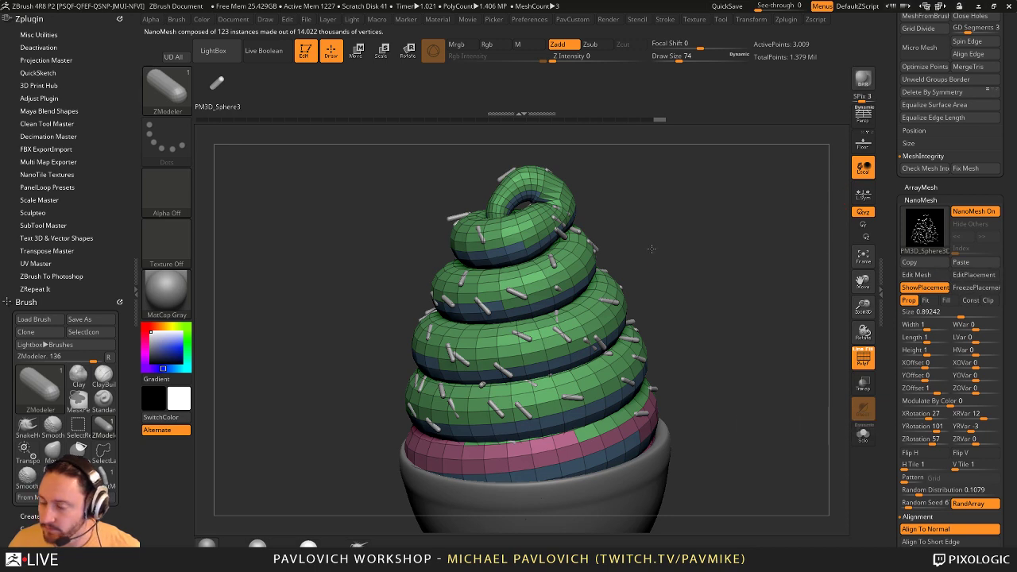
left_click_drag(652, 248, 692, 269, "alt")
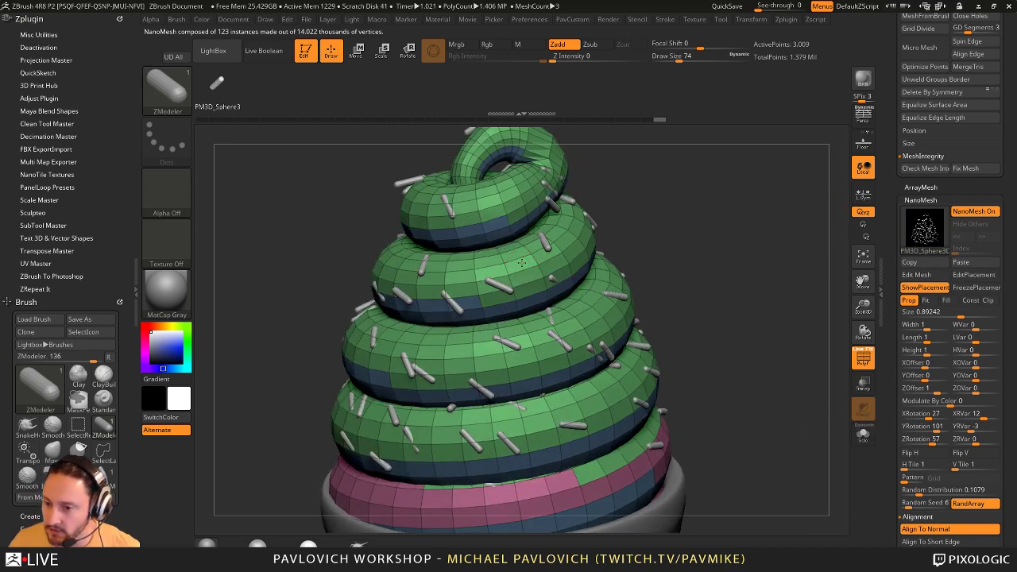
left_click(523, 262)
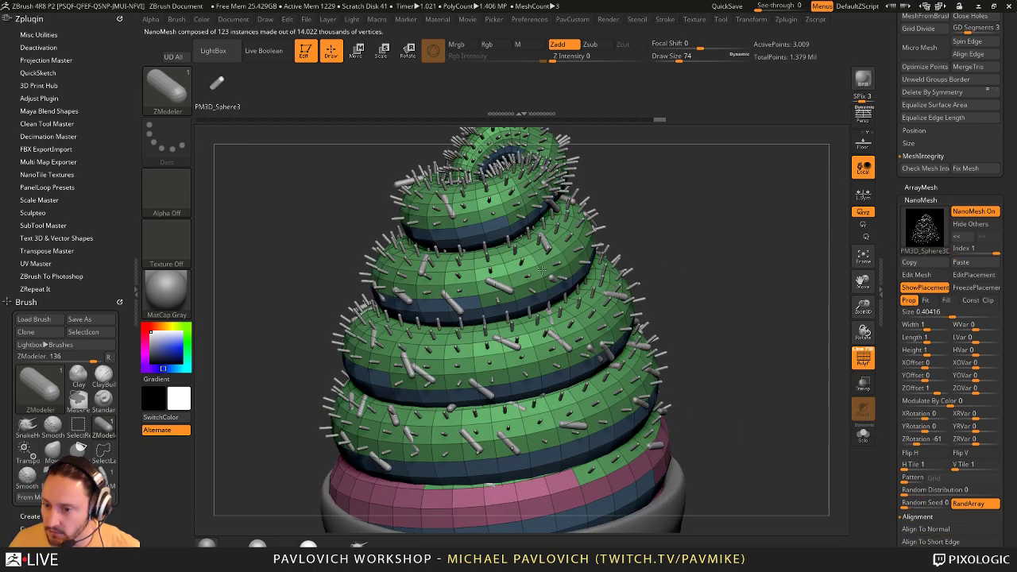
left_click(963, 264)
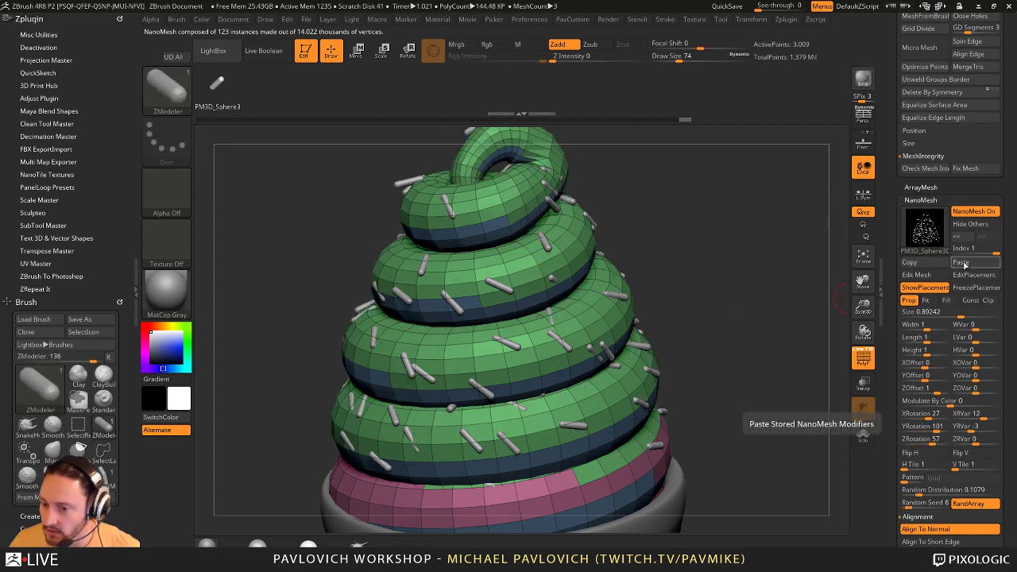
- Give the second NanoMesh a different Random Seed and set its Random Distribution to 0.21038
left_click_drag(790, 295, 752, 267, "alt")
left_click_drag(891, 360, 920, 363)
scroll(890, 342, "down", 5)
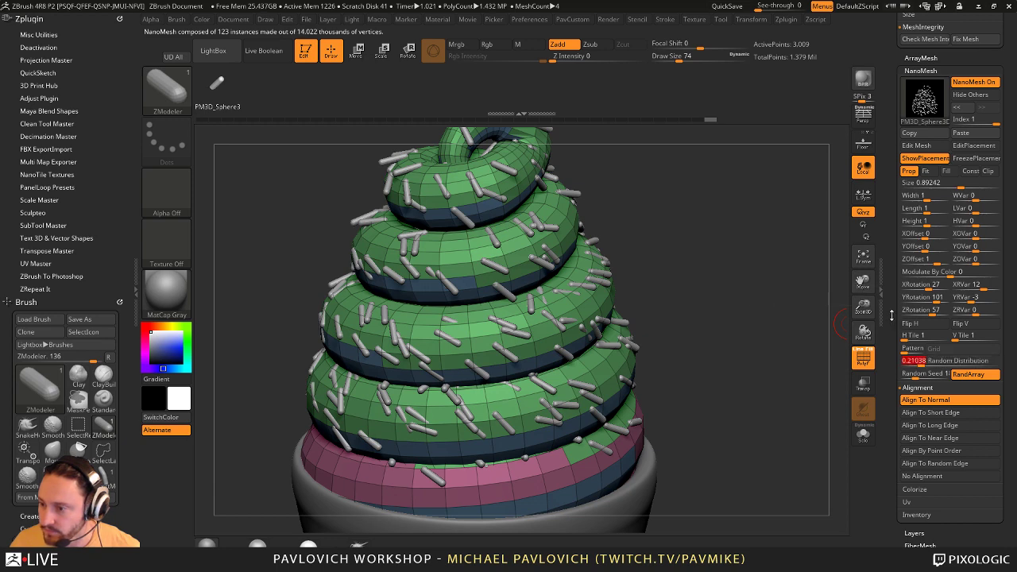
- Insert a third capsule NanoMesh over the green polygroup and paste the stored settings onto it
left_click_drag(892, 315, 889, 357)
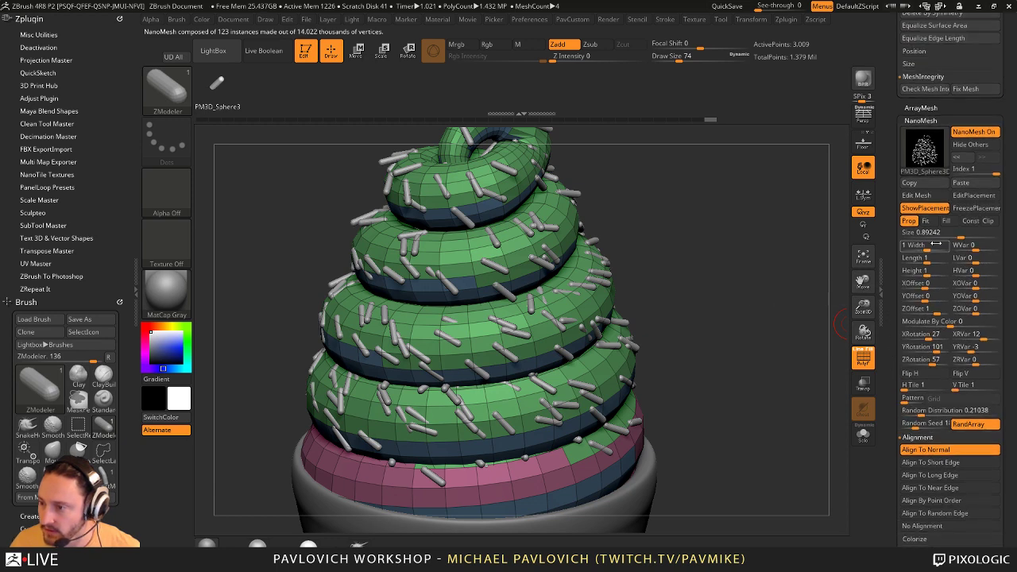
left_click(574, 295)
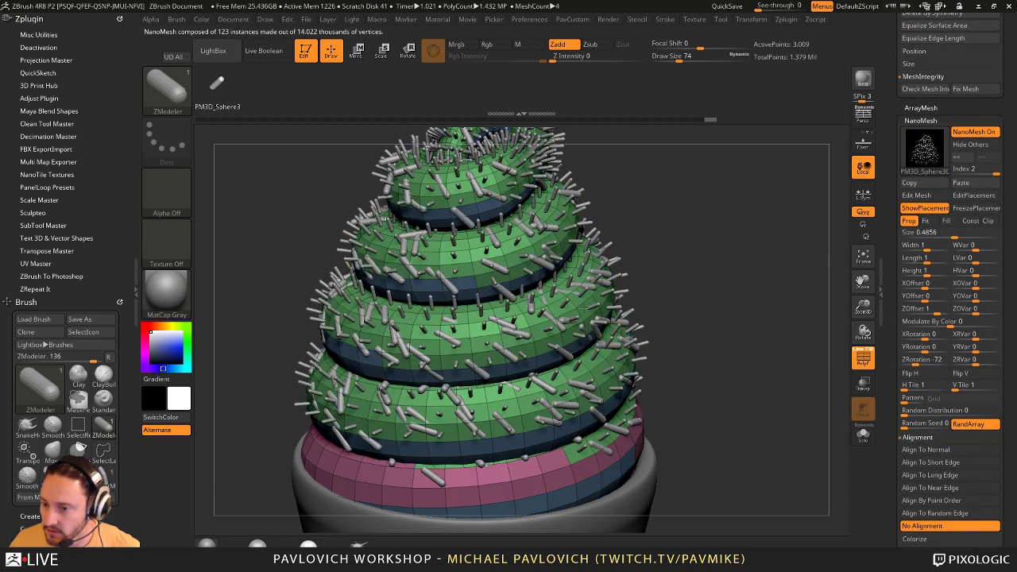
left_click(958, 185)
- Set the third NanoMesh's Random Distribution to 0.56568 and change its Random Seed for denser sprinkles
scroll(907, 322, "down", 4)
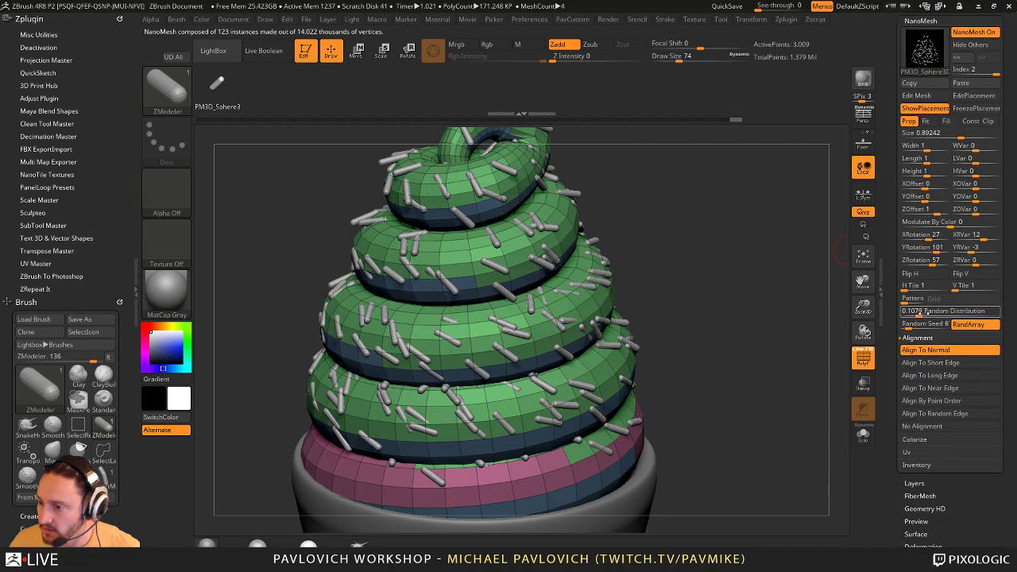
left_click_drag(926, 312, 920, 324)
left_click(920, 324)
- Insert a fourth capsule NanoMesh over the green polygroup and paste the stored settings onto it
mouse_move(759, 254)
left_mouse_down()
mouse_move(799, 235)
mouse_move(785, 222)
mouse_move(753, 229)
left_mouse_up()
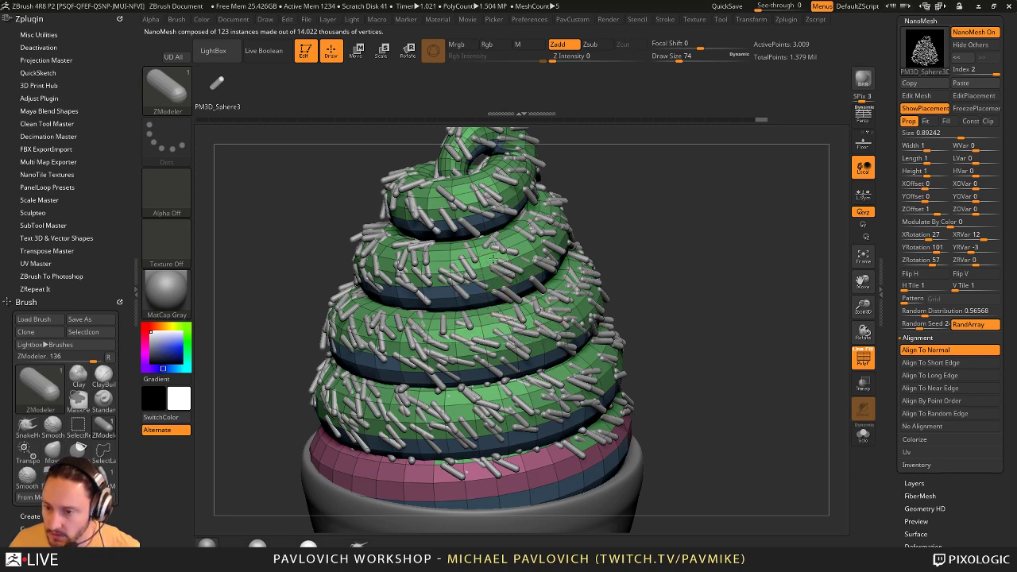
left_click(516, 258)
left_click_drag(516, 259, 516, 283)
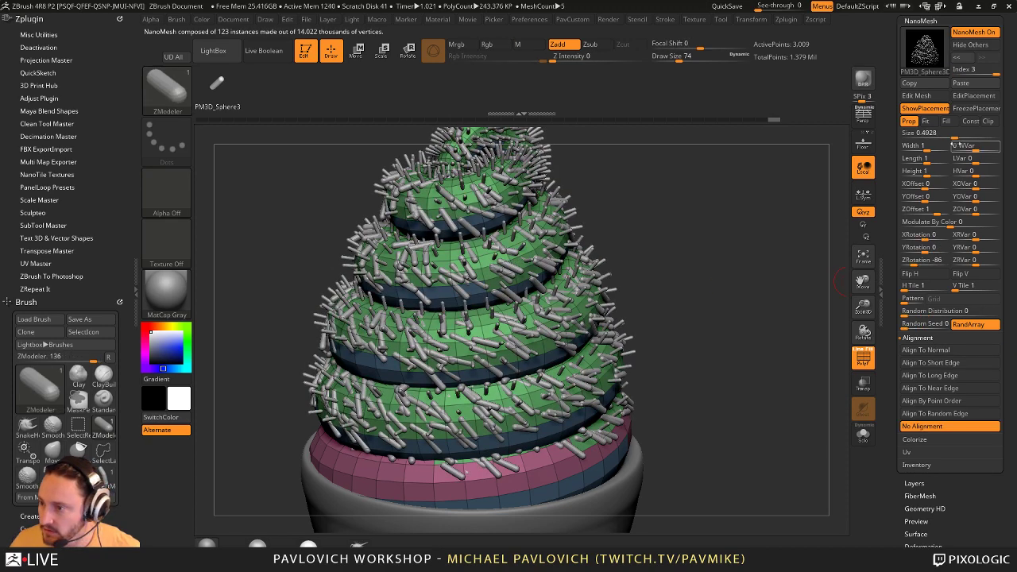
left_click(962, 83)
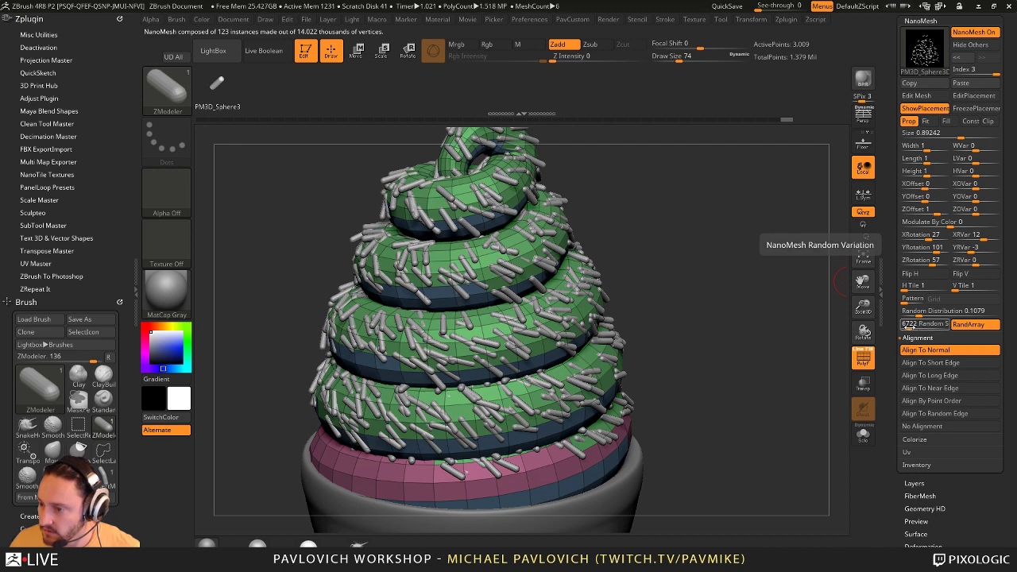
- Give the fourth NanoMesh a different Random Seed and set its Random Distribution to 0.15235
left_click(919, 314)
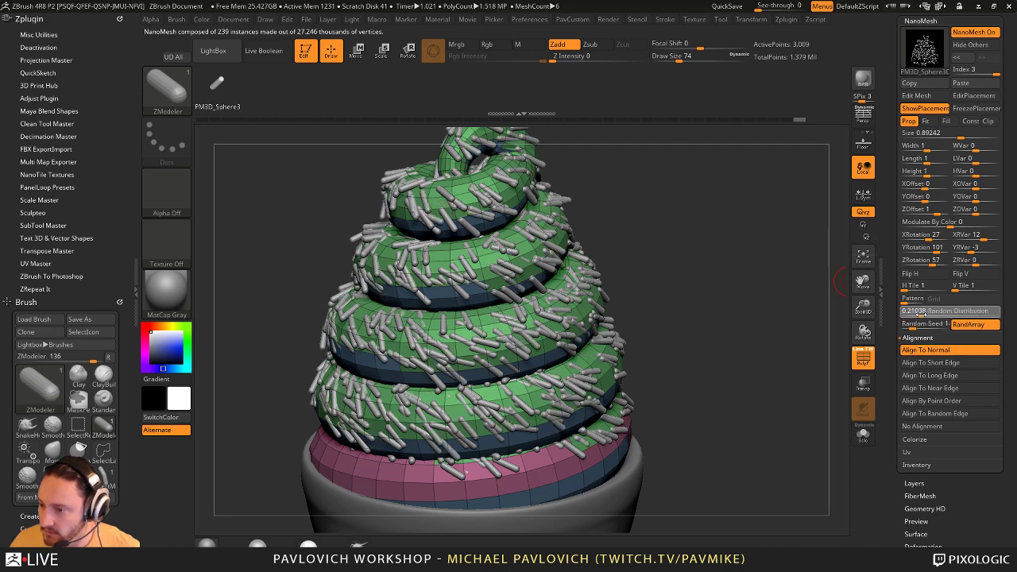
left_click_drag(920, 314, 919, 314)
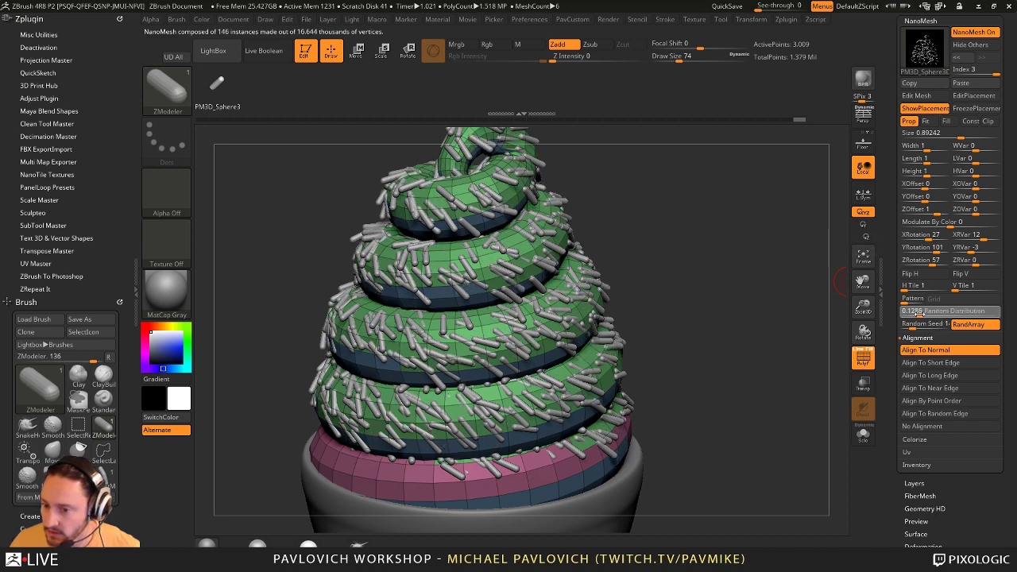
left_click(920, 314)
- Try turning all the capsule NanoMeshes into real geometry with Convert BPR To Geo, inspect the sprinkles up close, and undo the conversion
left_click_drag(739, 293, 767, 293)
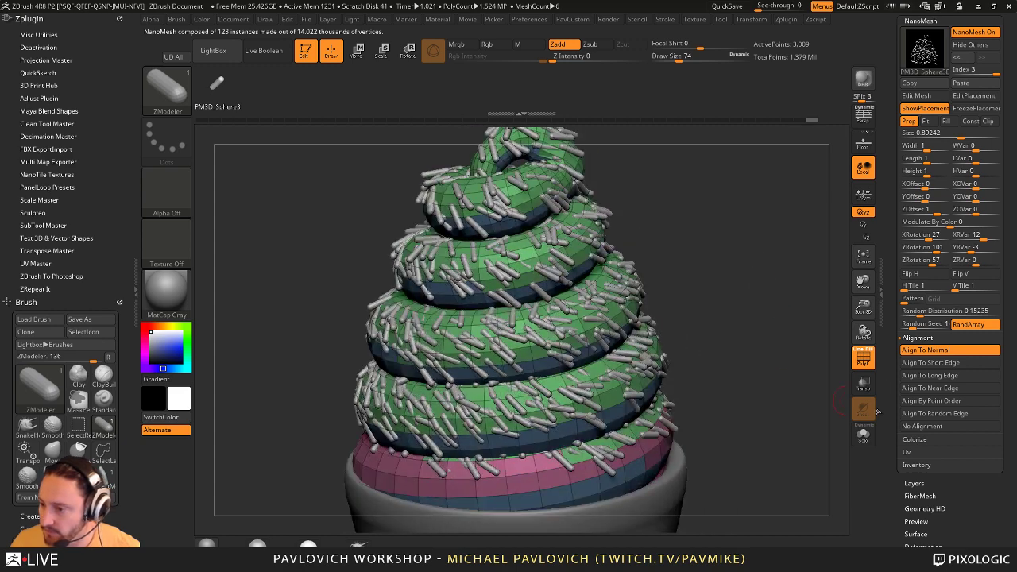
left_click(899, 465)
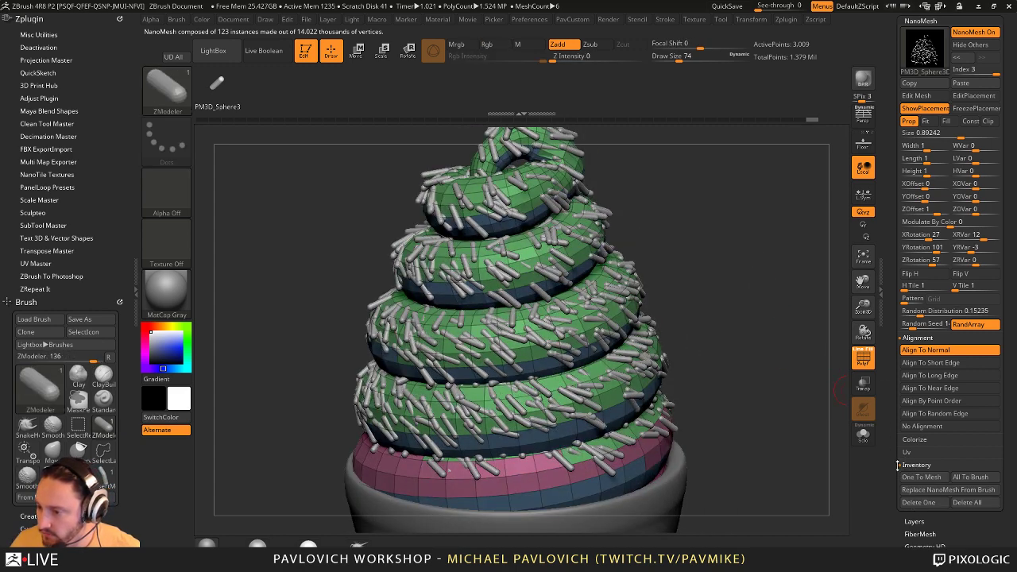
mouse_move(892, 447)
left_mouse_down()
mouse_move(895, 504)
mouse_move(897, 483)
left_mouse_up()
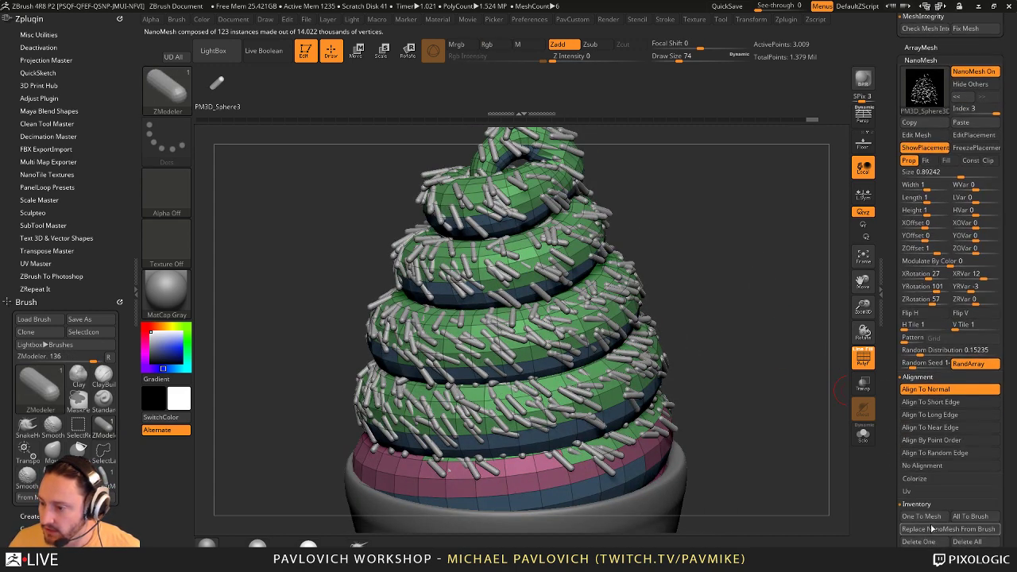
scroll(892, 445, "up", 10)
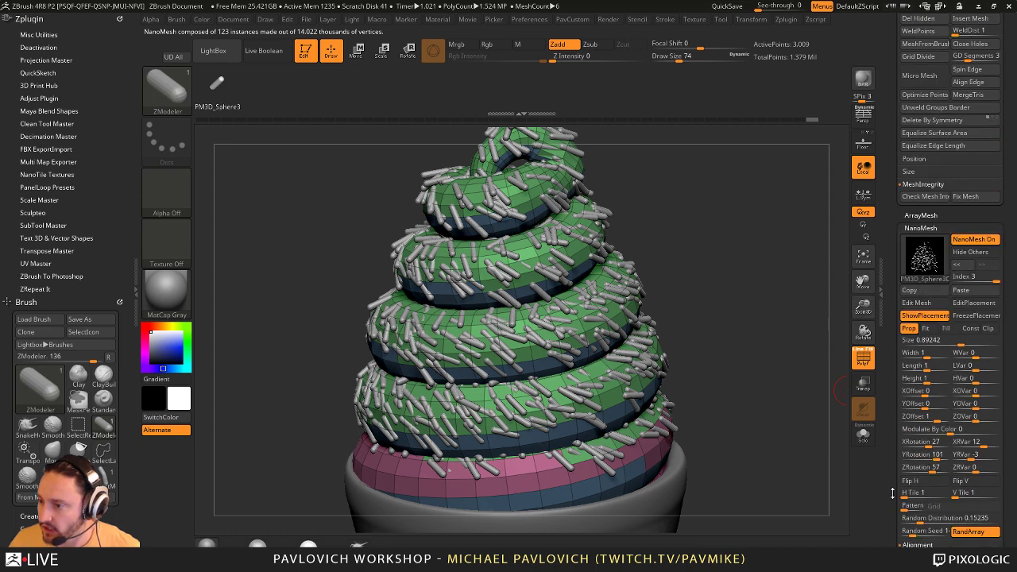
scroll(895, 520, "up", 5)
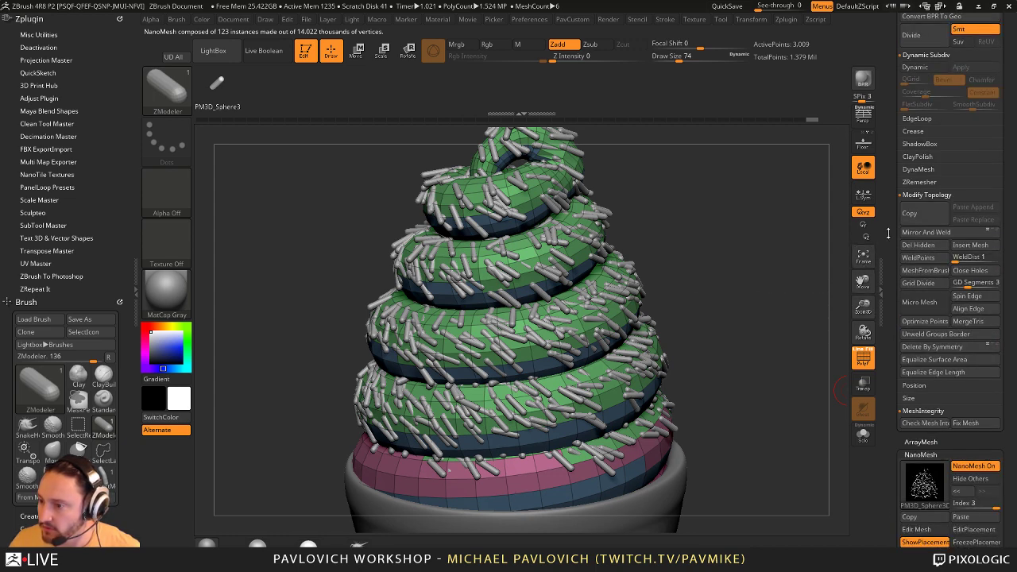
scroll(890, 262, "up", 7)
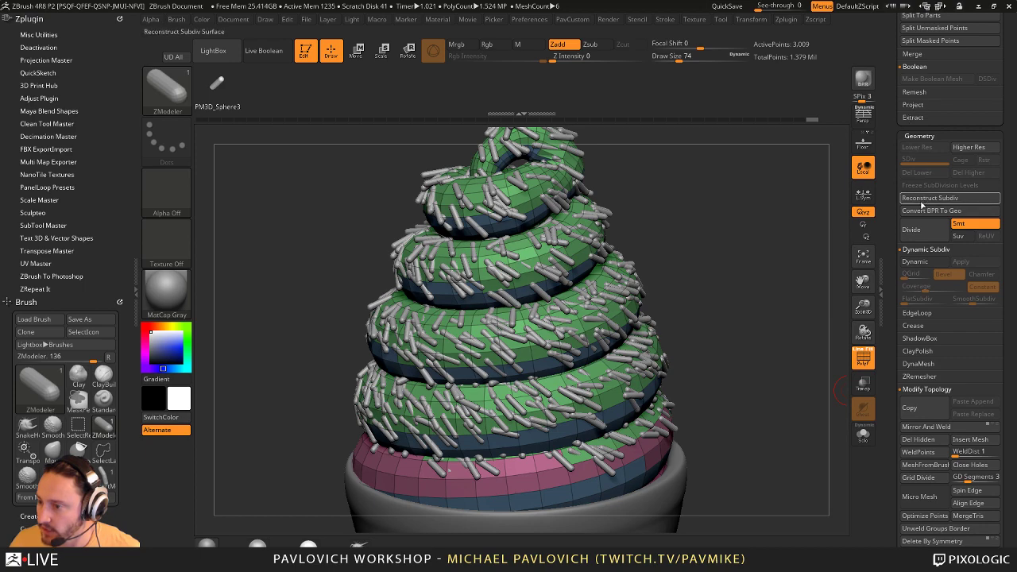
left_click(923, 211)
left_click_drag(765, 326, 770, 382)
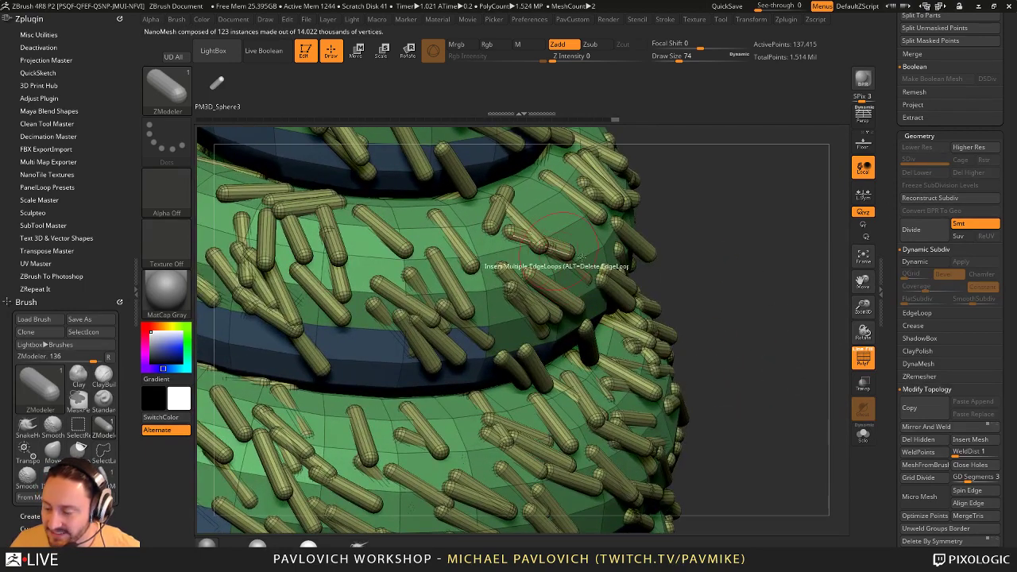
left_click_drag(690, 278, 694, 209, "alt")
key("ctrl+z")
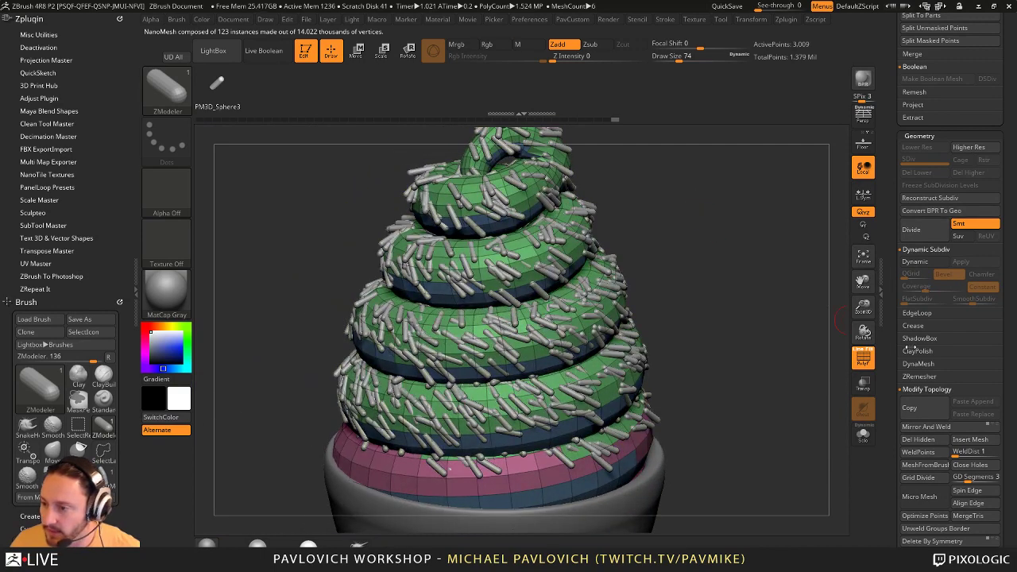
- Convert the first two capsule NanoMeshes on the swirl to geometry one at a time with One To Mesh
left_click_drag(890, 350, 890, 198)
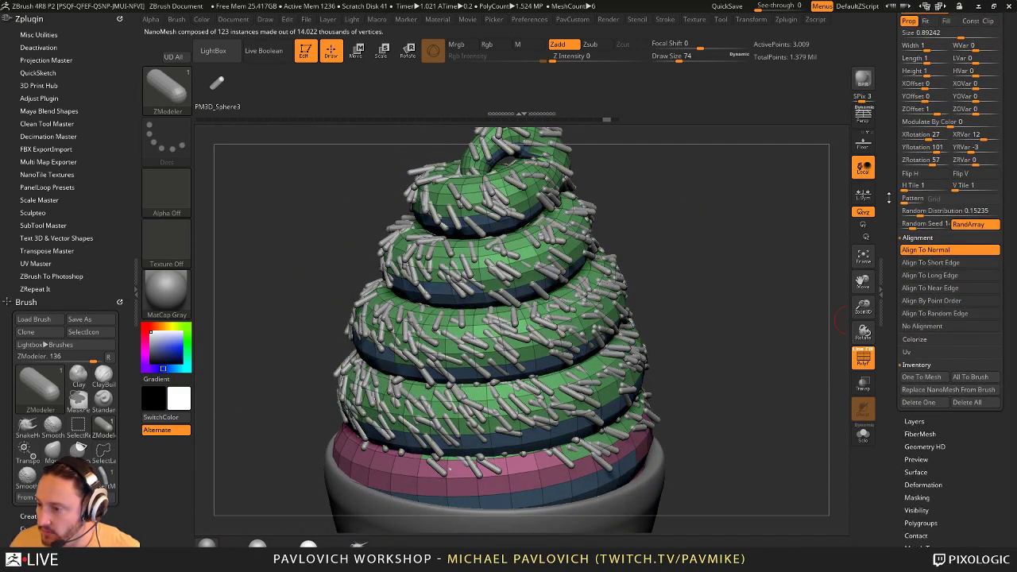
left_click(922, 378)
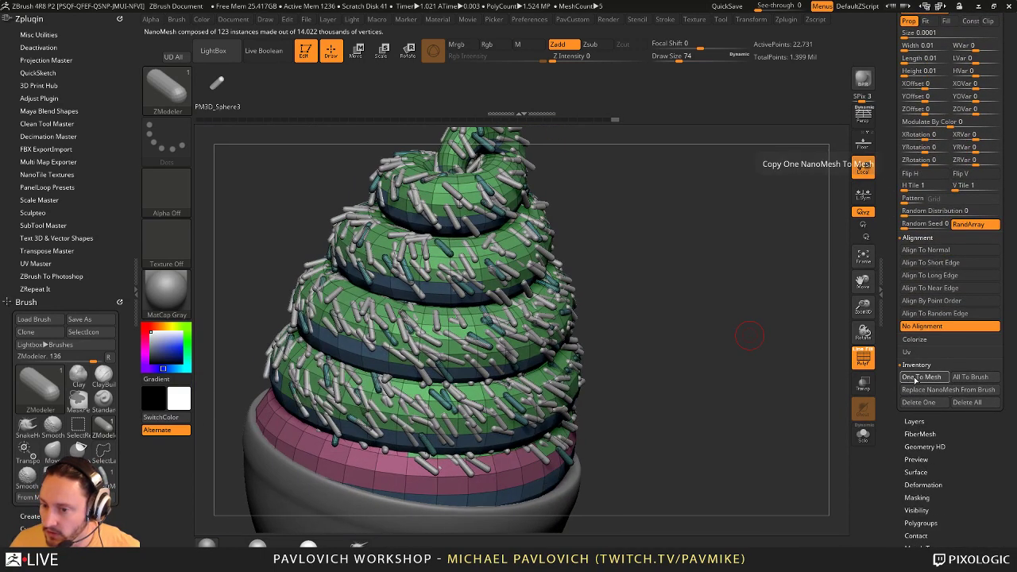
left_click(916, 380)
left_click_drag(781, 294, 784, 362, "alt")
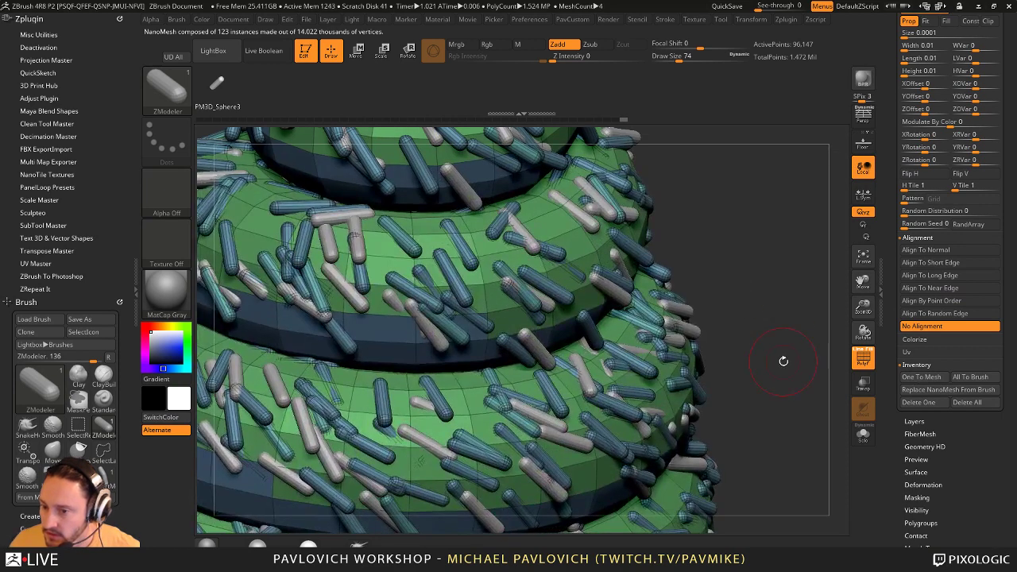
- Hide one polygroup of converted sprinkles to check its separation, and restore full visibility of the swirl
key("ctrl+shift")
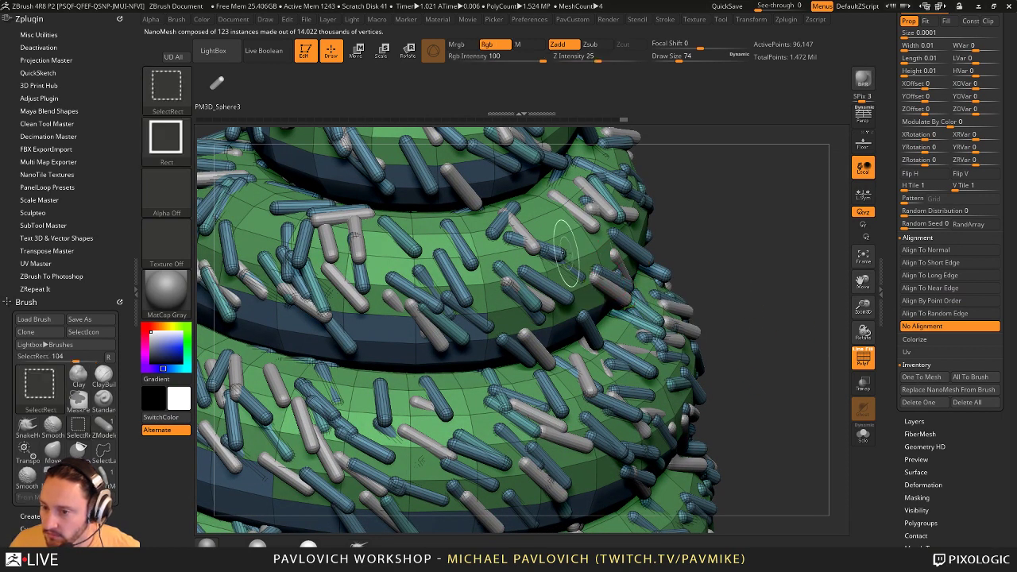
left_click(563, 253, "ctrl+shift")
left_click(571, 251, "ctrl+shift")
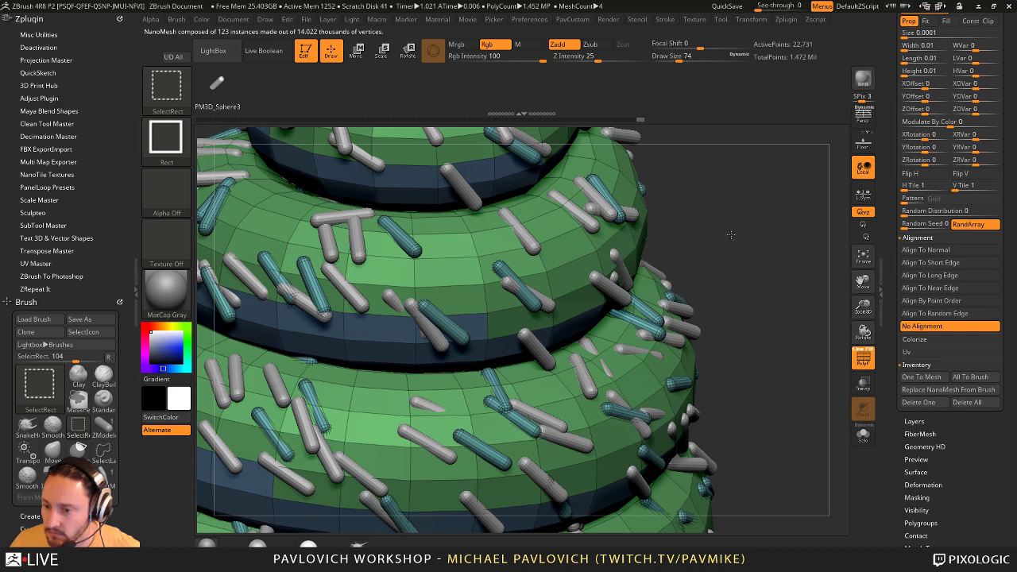
left_click(736, 240, "ctrl+shift")
- Convert the remaining two NanoMeshes to geometry with One To Mesh and check the swirl subtool in Solo mode
left_click(928, 380)
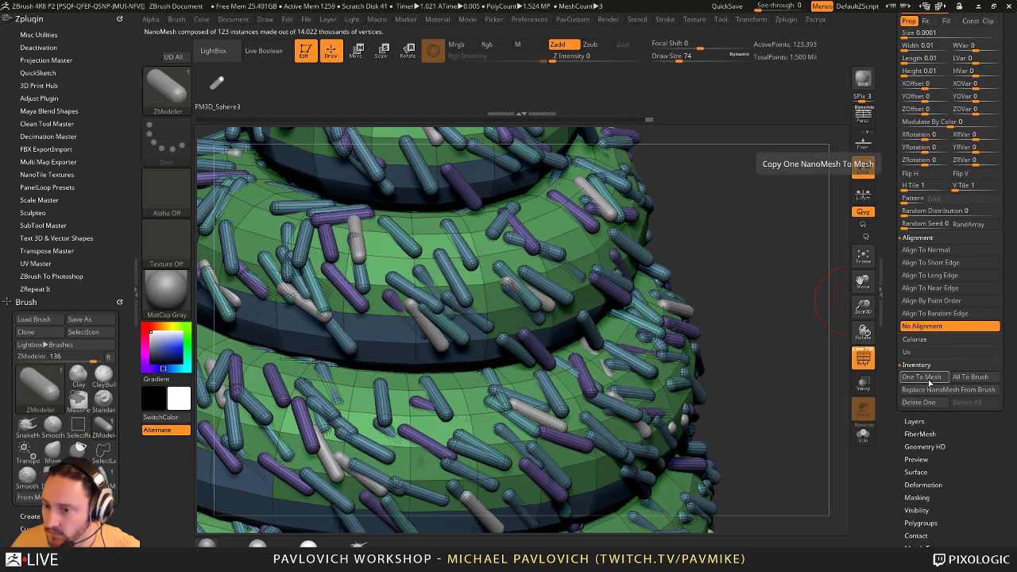
left_click(920, 379)
left_click_drag(730, 223, 698, 210, "alt")
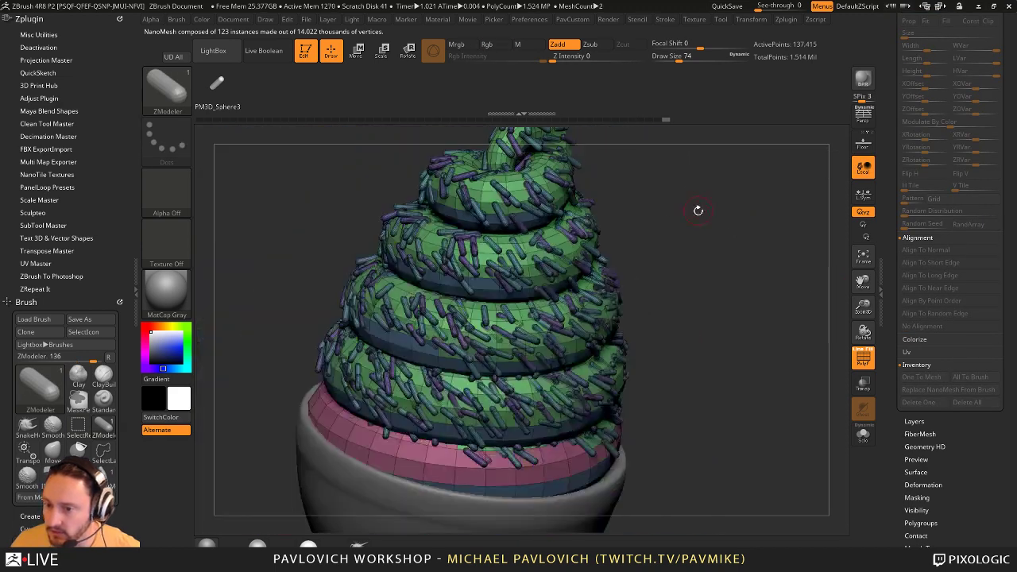
left_click(868, 446)
left_click_drag(780, 307, 794, 331, "alt")
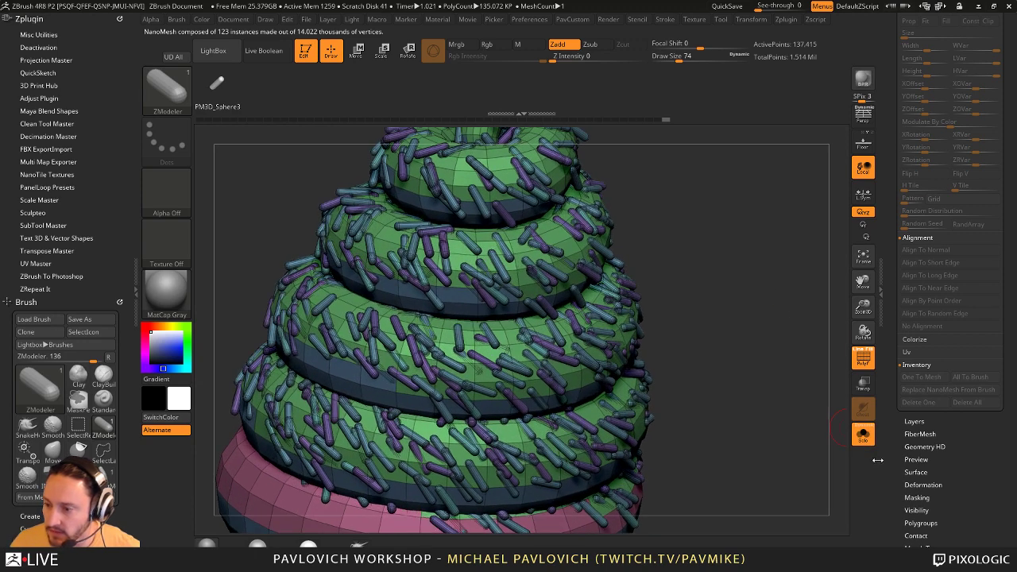
left_click(868, 442)
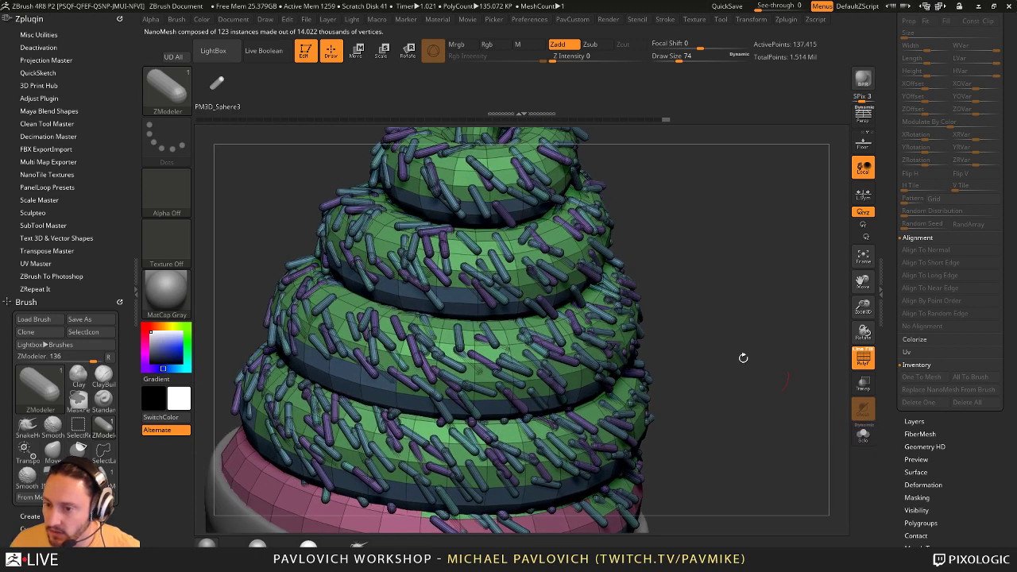
- Hide the converted sprinkles so only the swirl shows, and use Split Hidden to separate them into their own subtool
left_click(489, 156, "ctrl+shift")
key("ctrl+shift+a")
key("1")
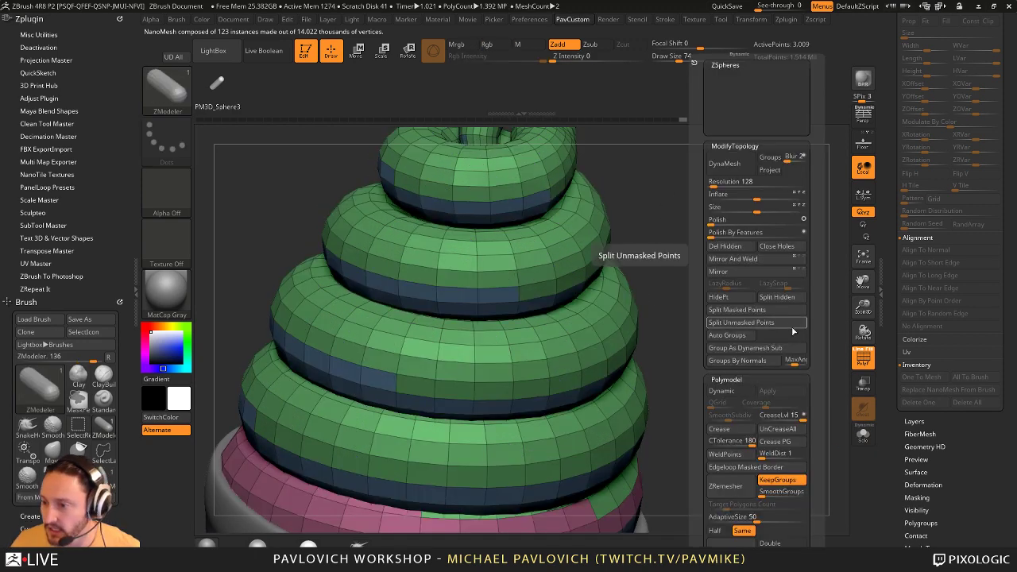
left_click(777, 297)
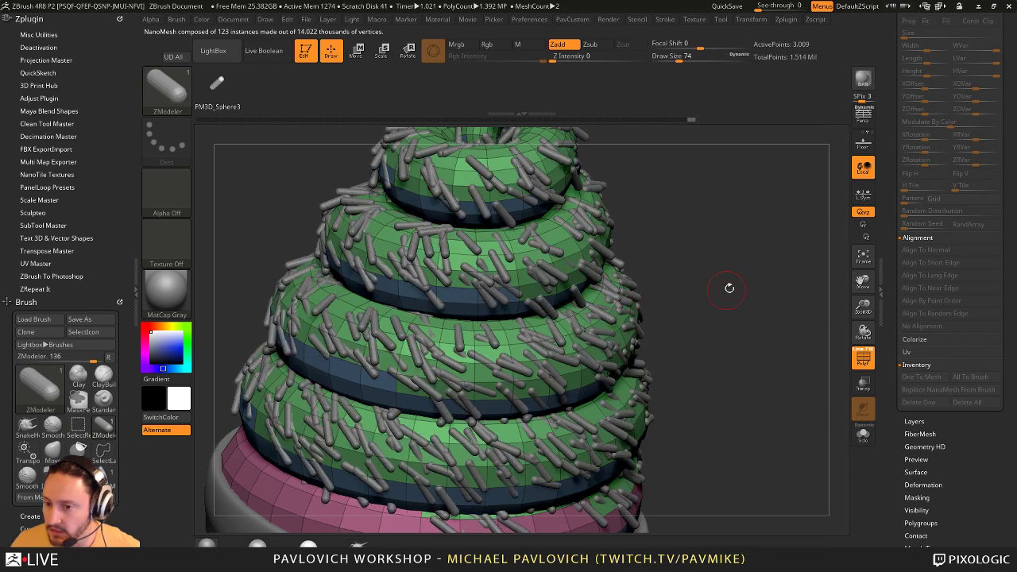
- Divide the combined sprinkles subtool by polygroup with Groups Split, and go through the resulting subtools
left_click(530, 298, "alt")
left_click_drag(892, 284, 913, 450)
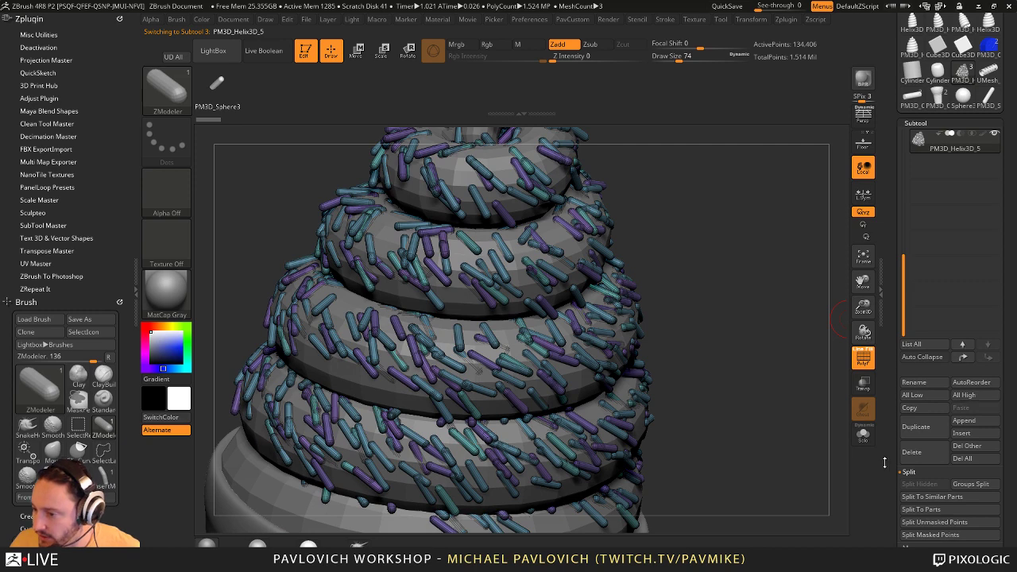
scroll(891, 430, "down", 3)
left_click(975, 412)
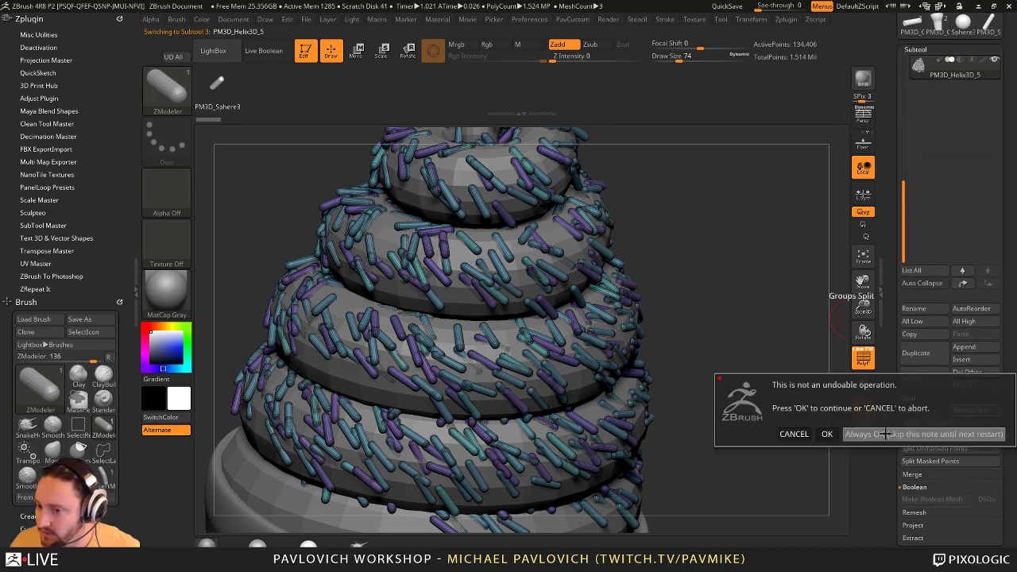
left_click(827, 434)
left_click(943, 97)
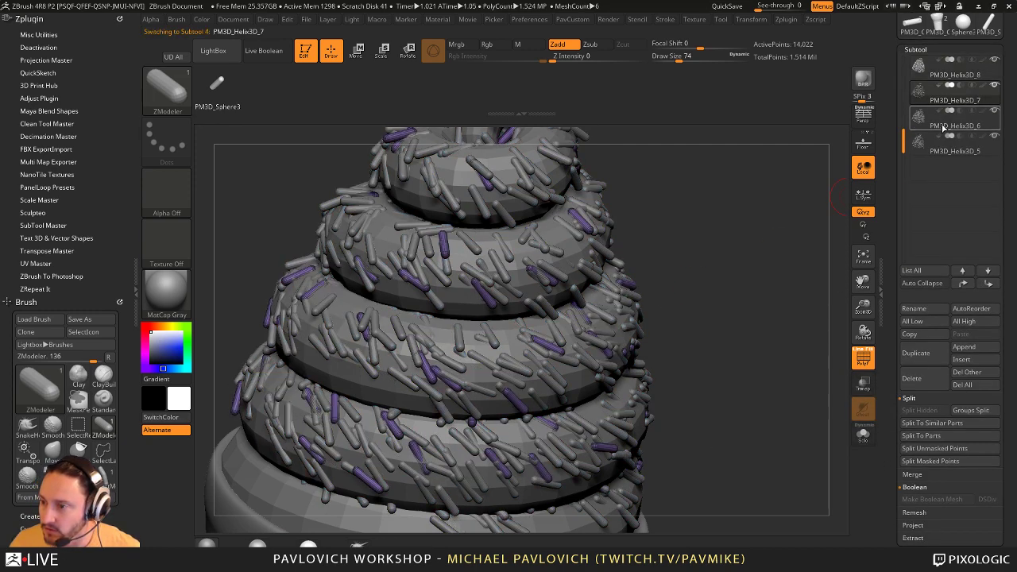
left_click(946, 123)
left_click(946, 148)
- Frame the ice cream cone and switch to the Standard brush
key("f")
mouse_move(734, 198)
left_mouse_down("shift")
mouse_move(699, 206)
mouse_move(761, 246)
mouse_move(640, 394)
left_mouse_up("shift")
key("b")
key("s")
key("t")
key("s")
- Select the swirl subtool, turn on Dynamic subdivision and adjust its SmoothSubdiv level
left_click(579, 383, "alt")
key("grave")
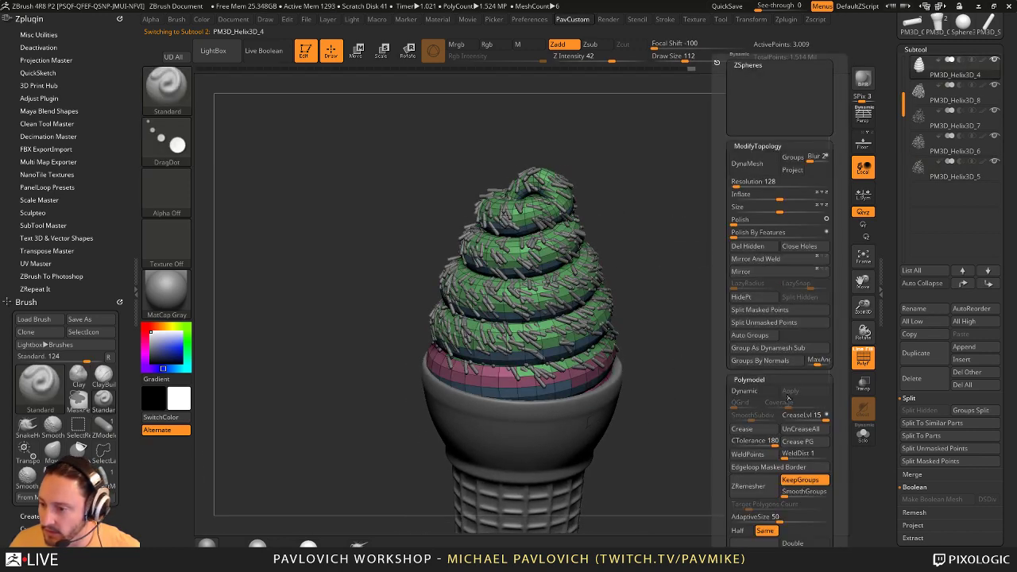
left_click(747, 391)
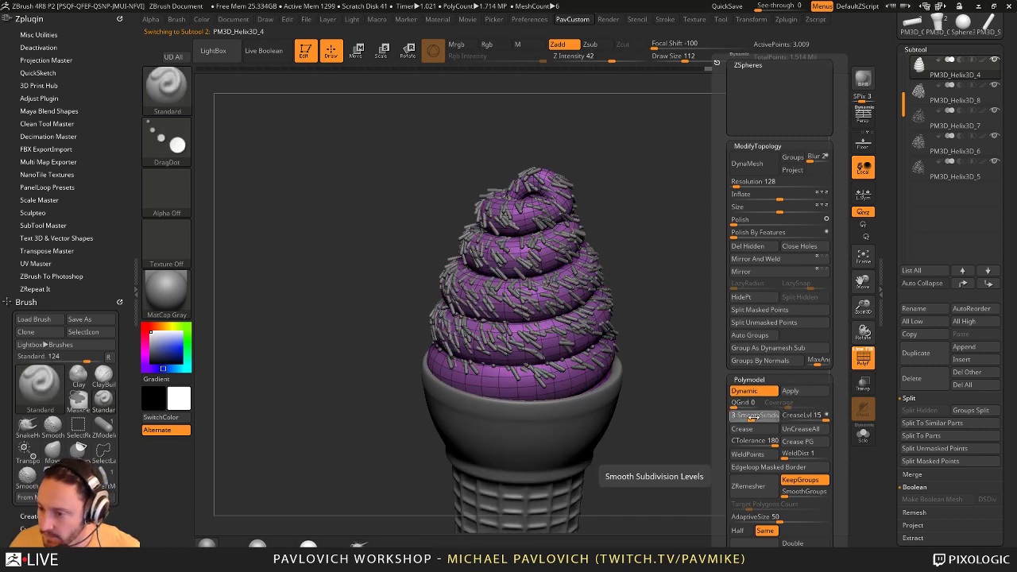
mouse_move(683, 262)
left_mouse_down()
mouse_move(714, 337)
mouse_move(684, 281)
left_mouse_up()
- Turn on Dynamic subdivision for the PM3D_Helix3D_7 and PM3D_Helix3D_6 sprinkle subtools
left_click(942, 130)
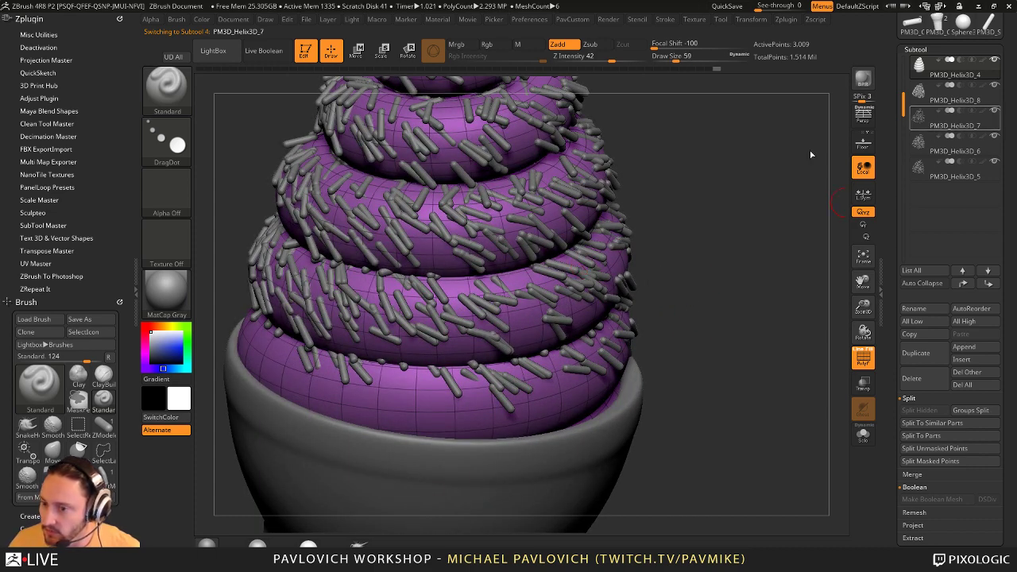
key("3")
left_click(743, 396)
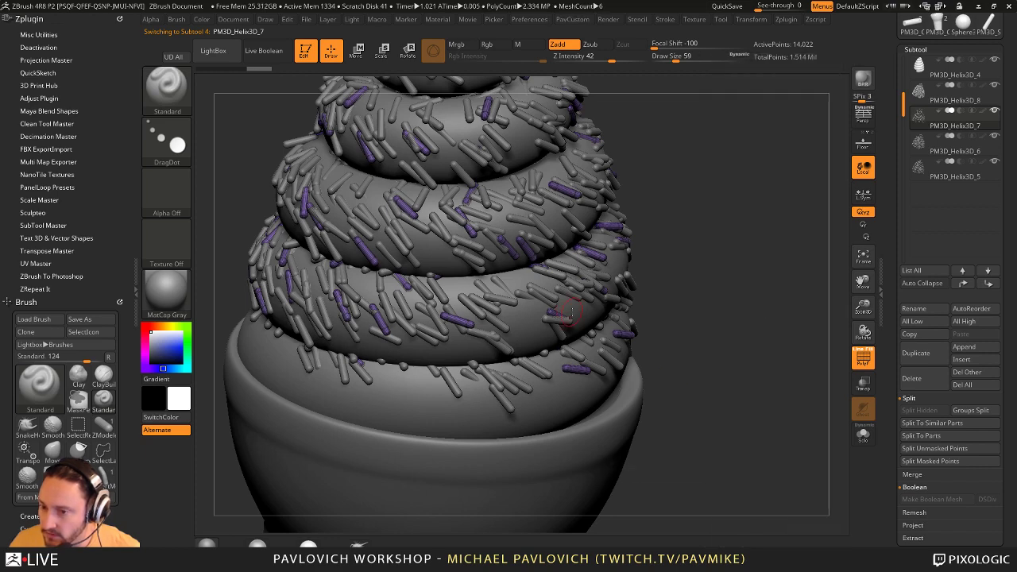
left_click(956, 151)
key("g")
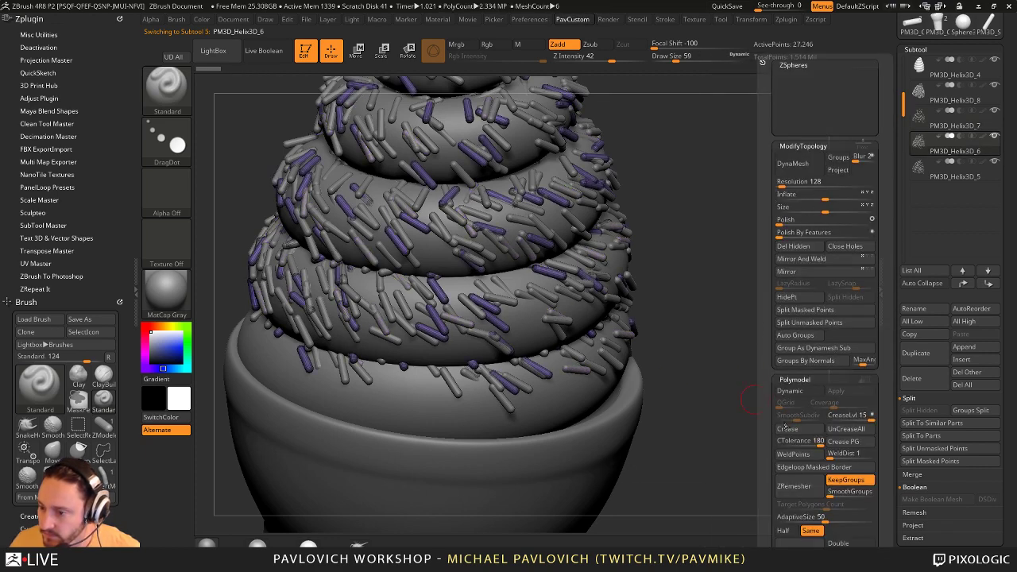
left_click(800, 391)
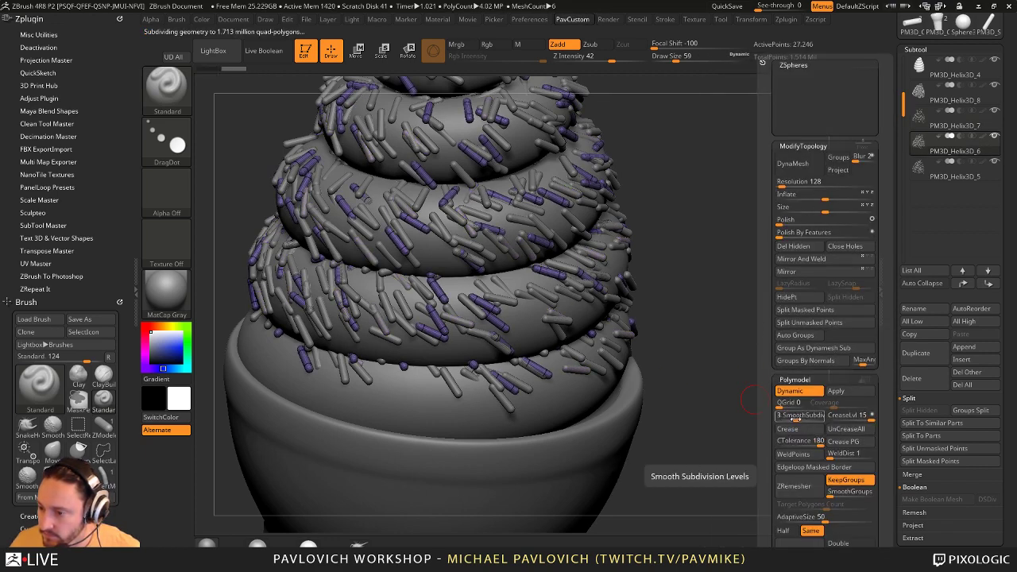
- Turn on Dynamic subdivision for the PM3D_Helix3D_5 sprinkle subtool and adjust its SmoothSubdiv level
left_click(956, 163)
key("g")
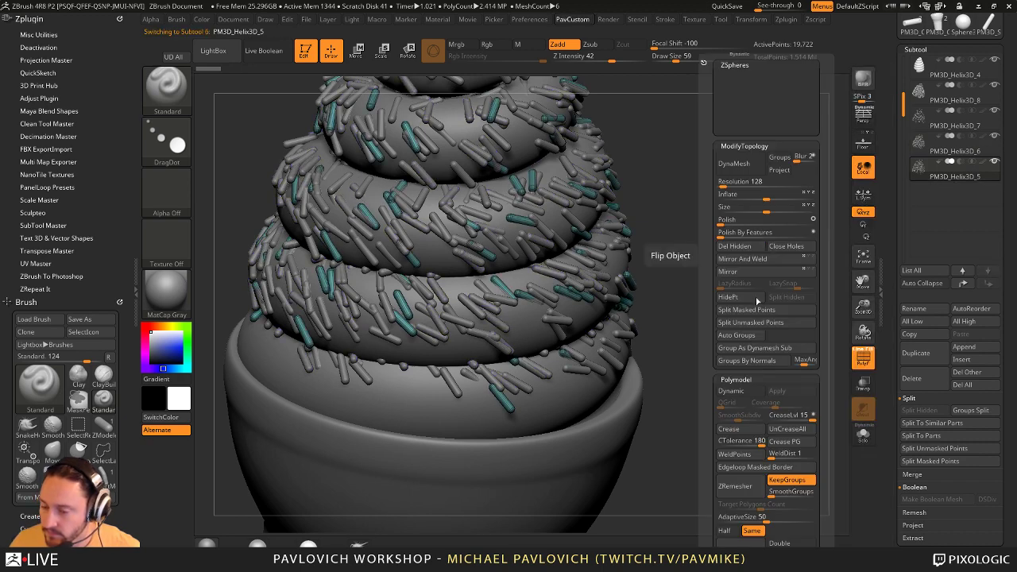
left_click(727, 417)
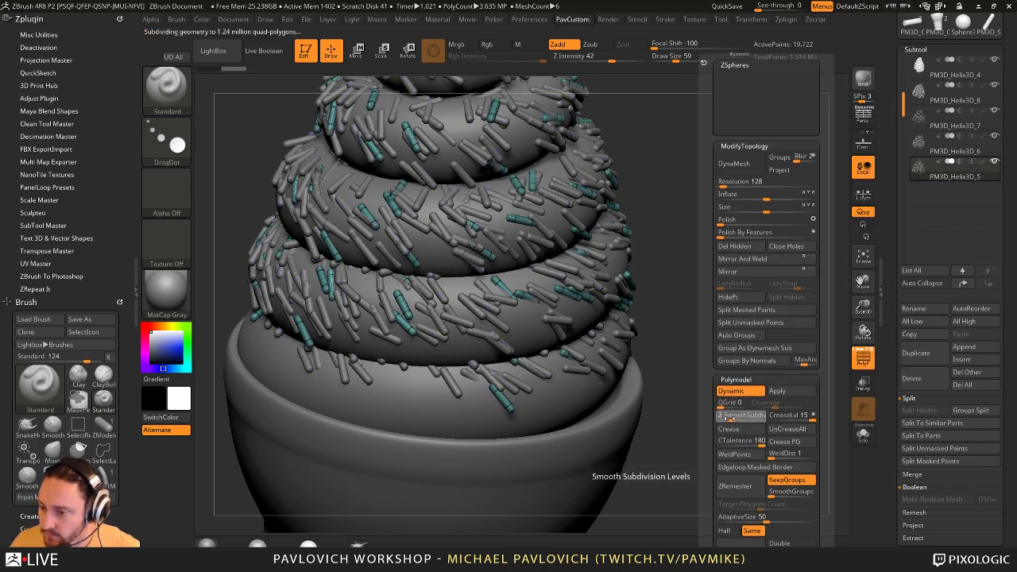
- Send the sprinkled ice cream cone to KeyShot as the external renderer and frame the whole cone in KeyShot's real-time view
mouse_move(700, 175)
right_mouse_down("ctrl")
mouse_move(697, 200)
mouse_move(694, 190)
right_mouse_up("ctrl")
left_click_drag(694, 190, 697, 228)
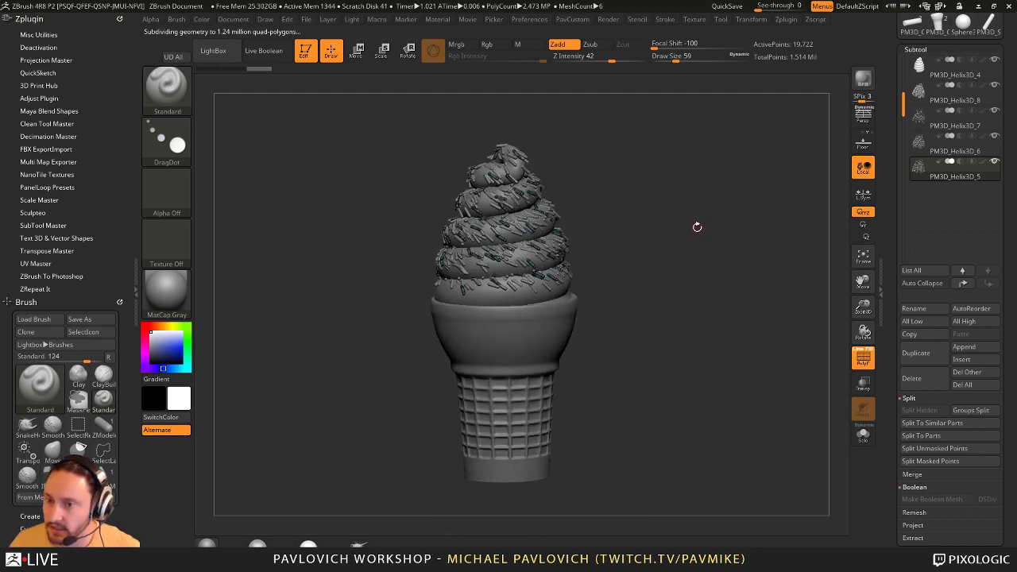
left_click(609, 19)
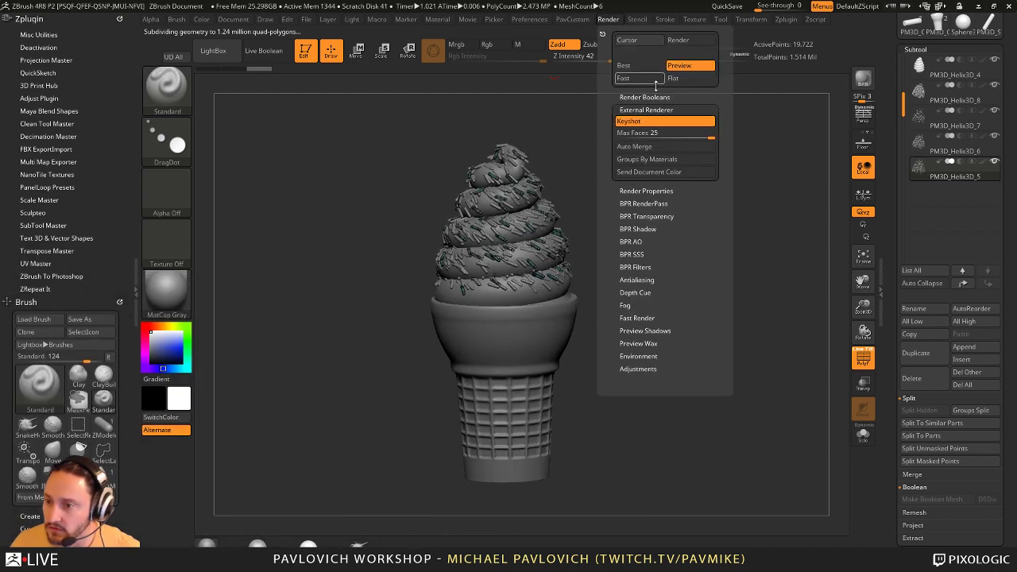
left_click(572, 20)
left_click(608, 20)
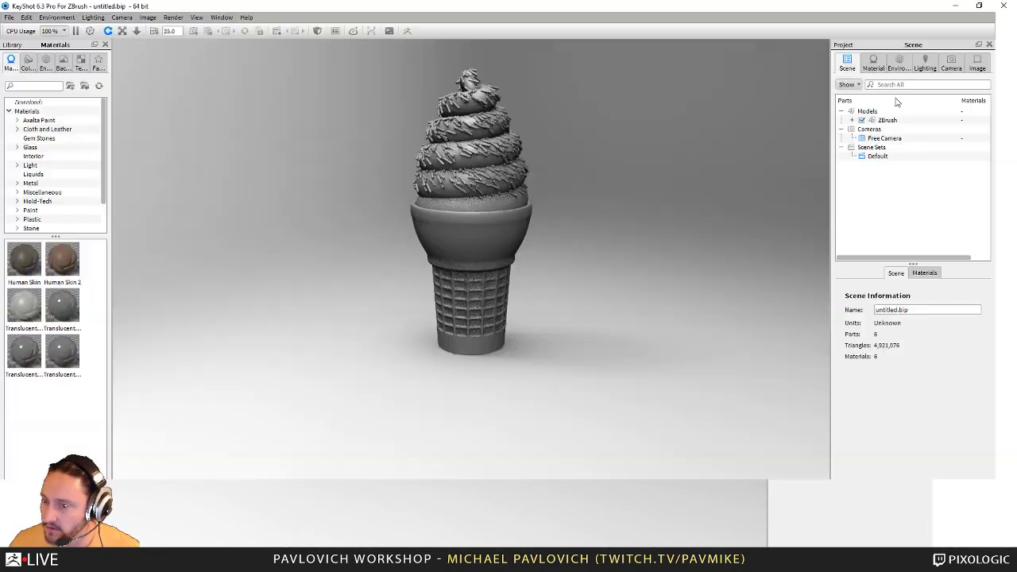
scroll(622, 208, "up", 2)
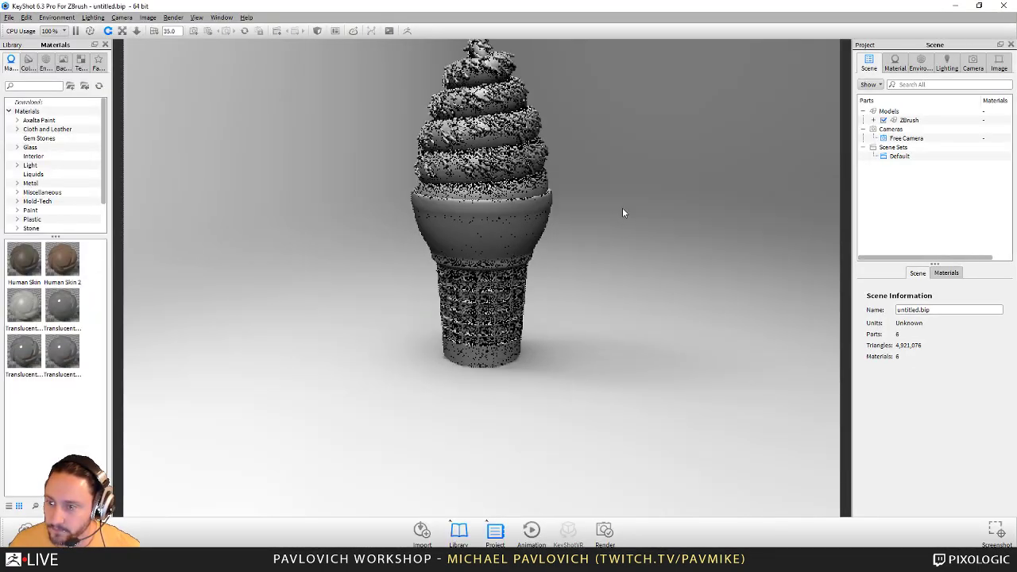
middle_click_drag(622, 207, 623, 294)
left_click_drag(623, 294, 319, 329)
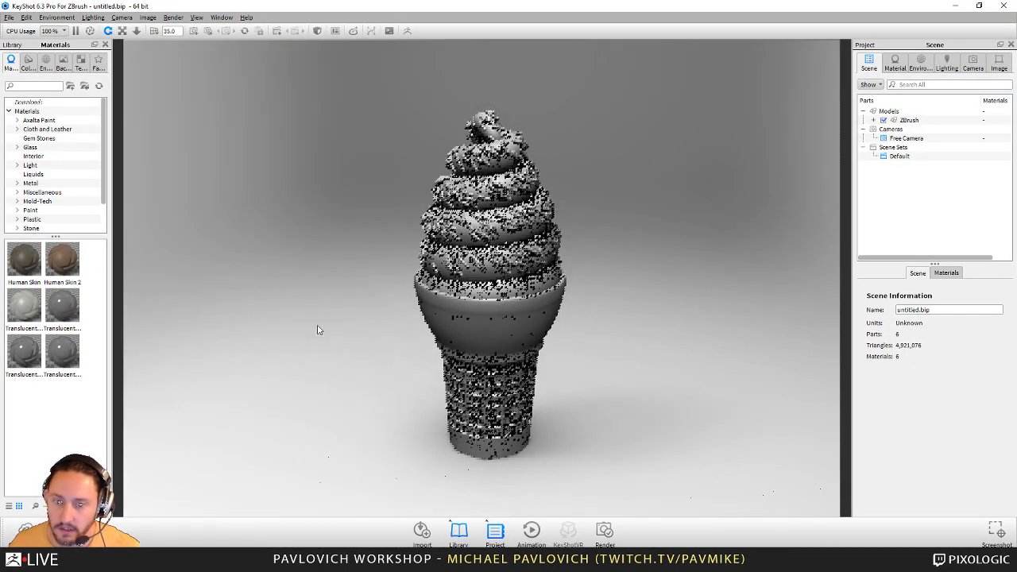
- Assign the tan hard shiny plastic from the Miscellaneous materials to the cone and a white hard shiny plastic to the ice cream swirl
left_click(66, 194)
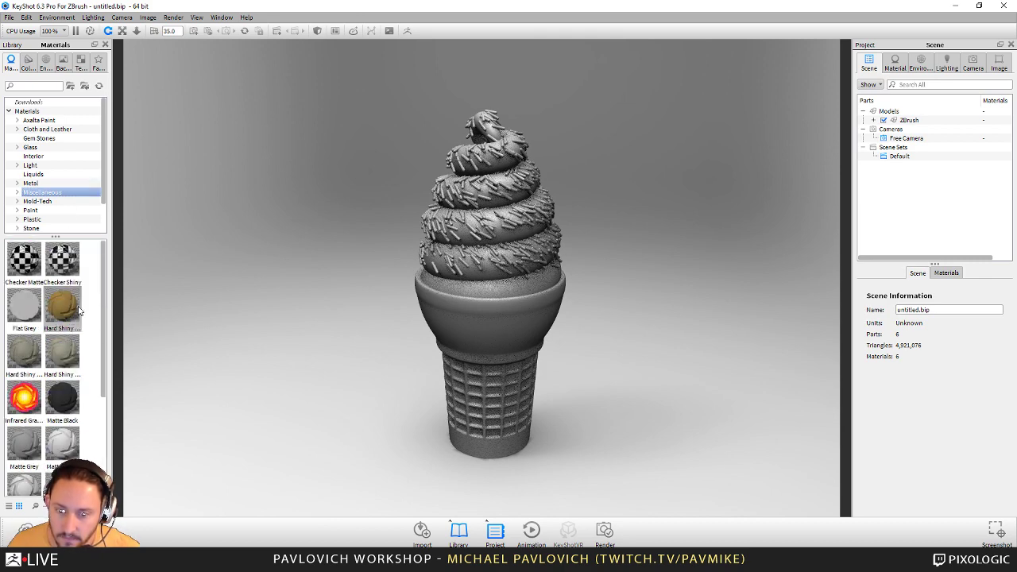
left_click_drag(70, 306, 511, 359)
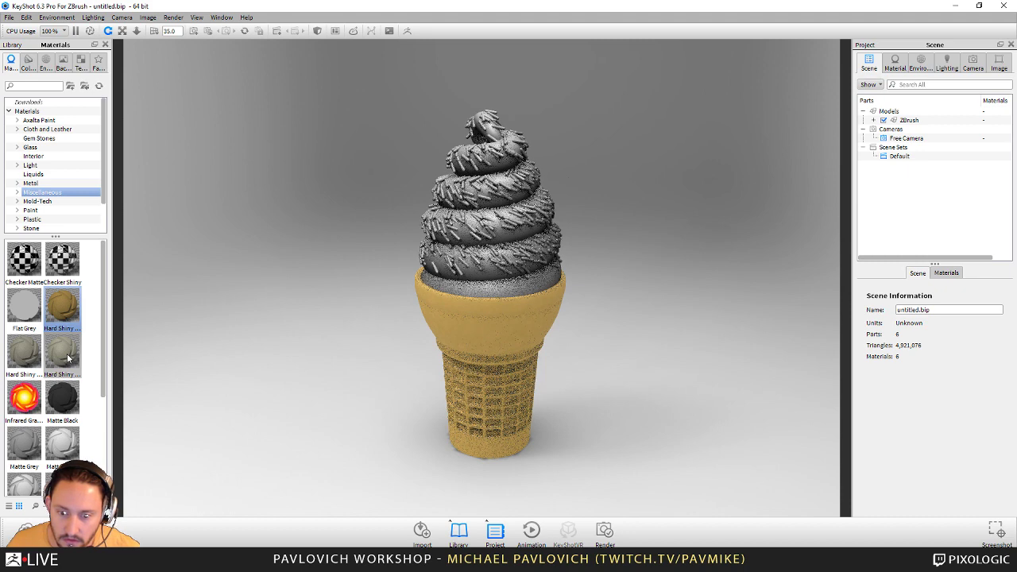
mouse_move(68, 359)
mouse_move(28, 356)
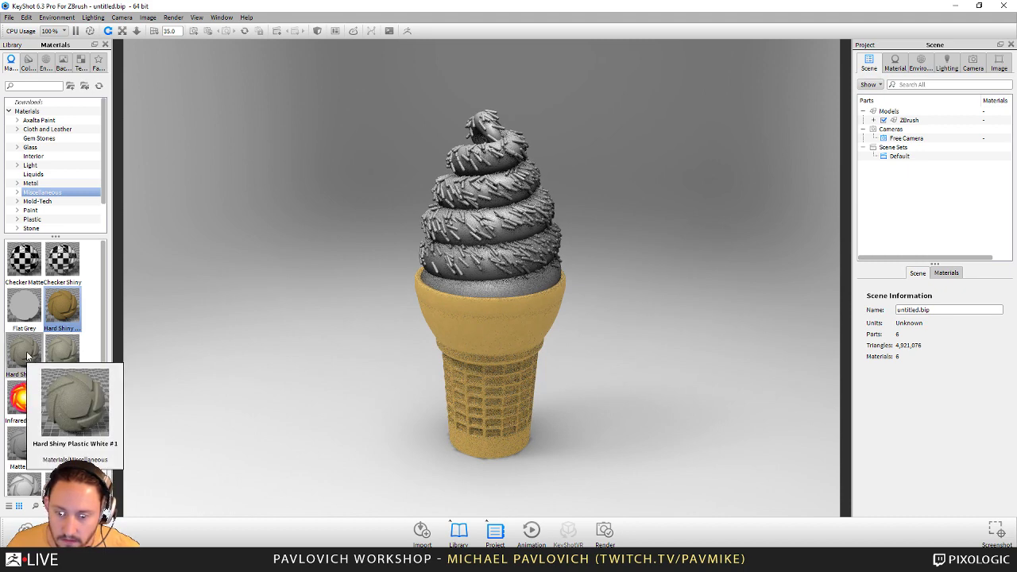
left_click_drag(59, 355, 507, 294)
scroll(643, 223, "up", 3)
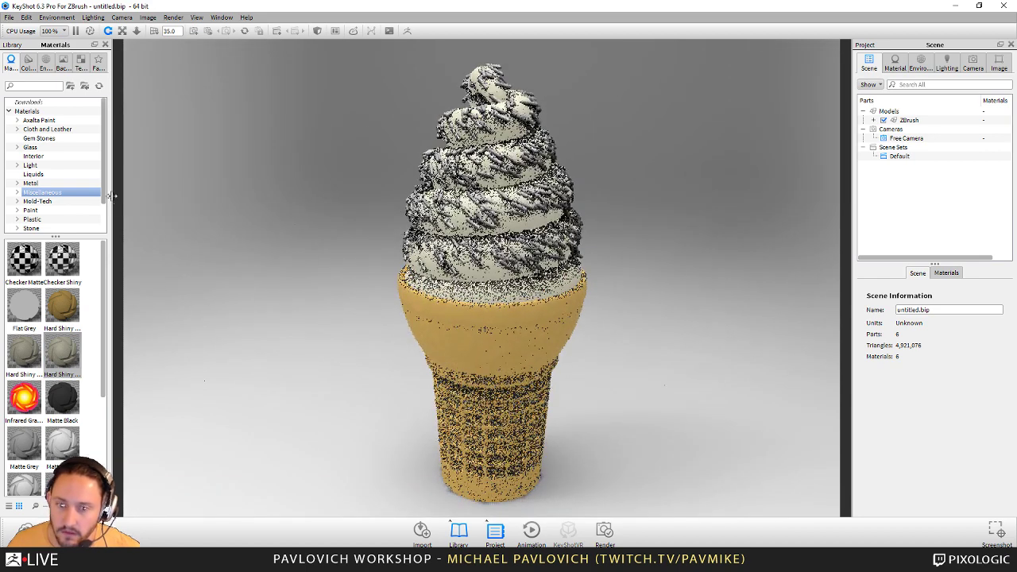
- Assign the orange material from the Plastic > Hard > Shiny category to one group of sprinkles
scroll(49, 174, "down", 2)
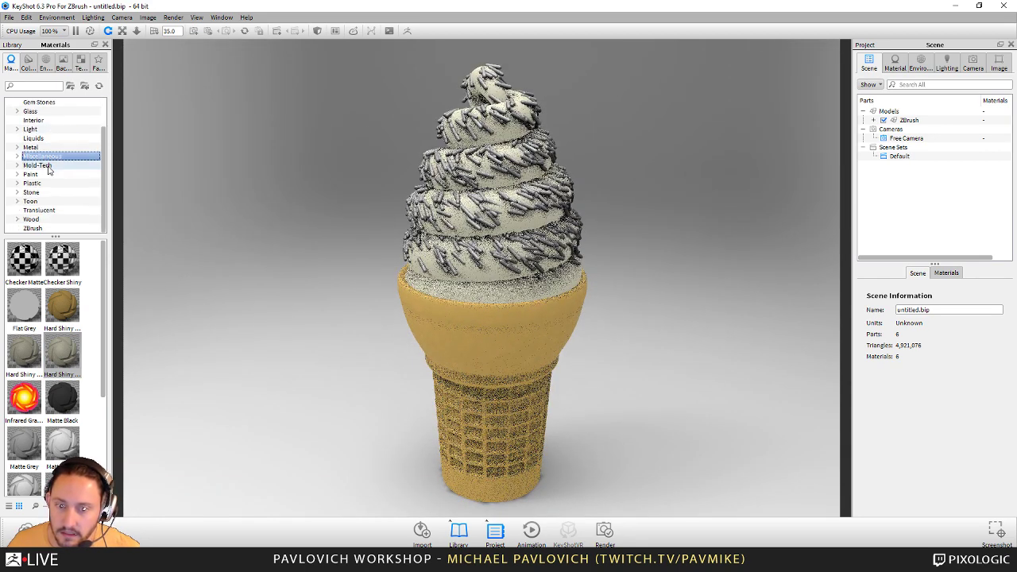
left_click(32, 183)
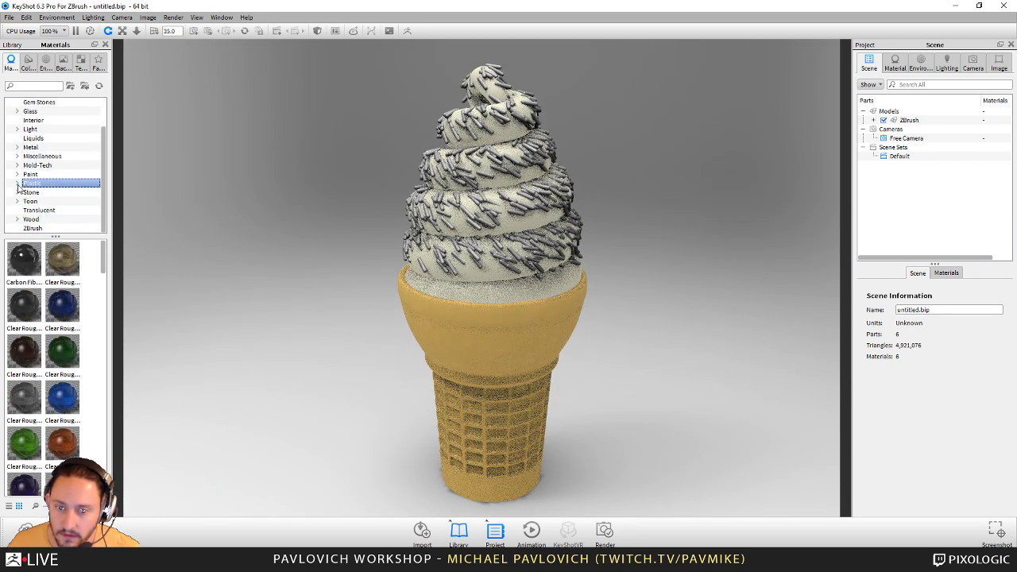
left_click(17, 183)
scroll(56, 191, "down", 1)
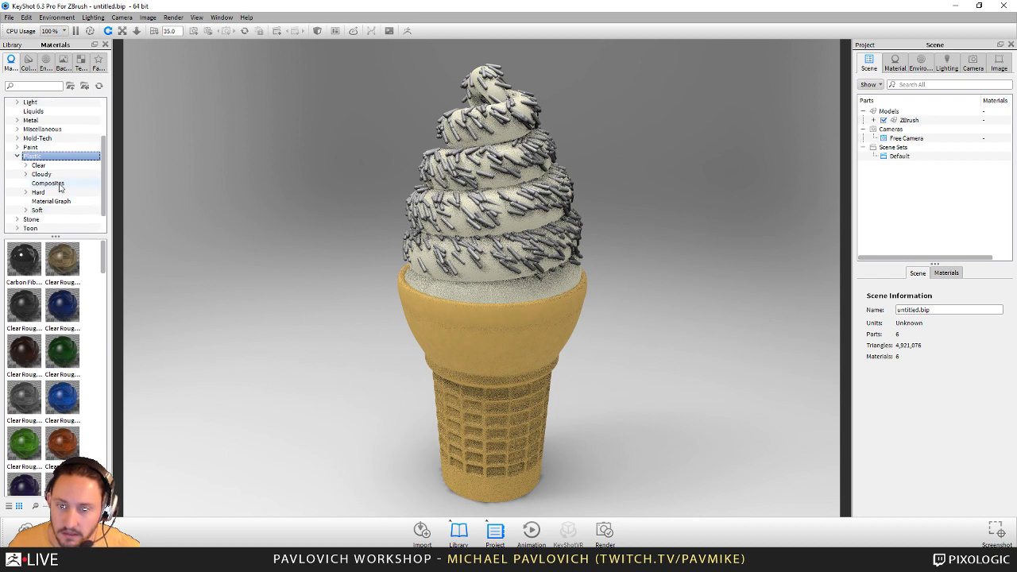
left_click(36, 192)
left_click(28, 193)
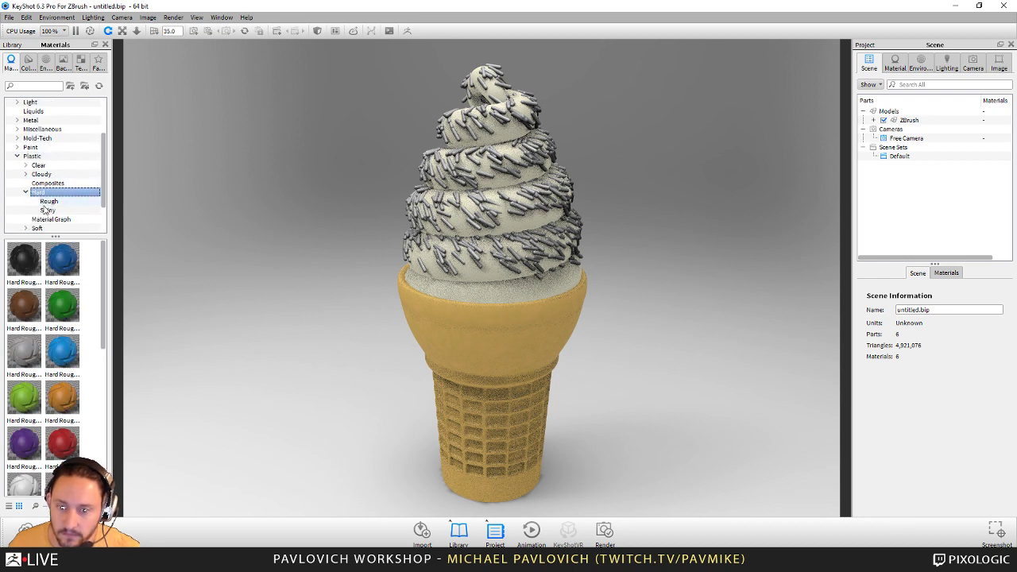
left_click(47, 210)
scroll(56, 334, "down", 2)
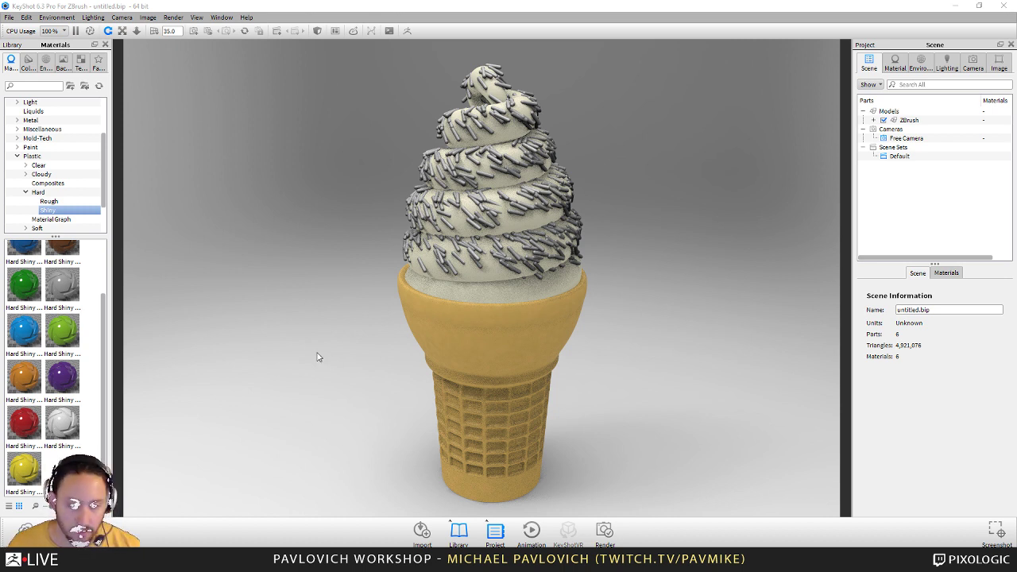
left_click_drag(24, 378, 500, 226)
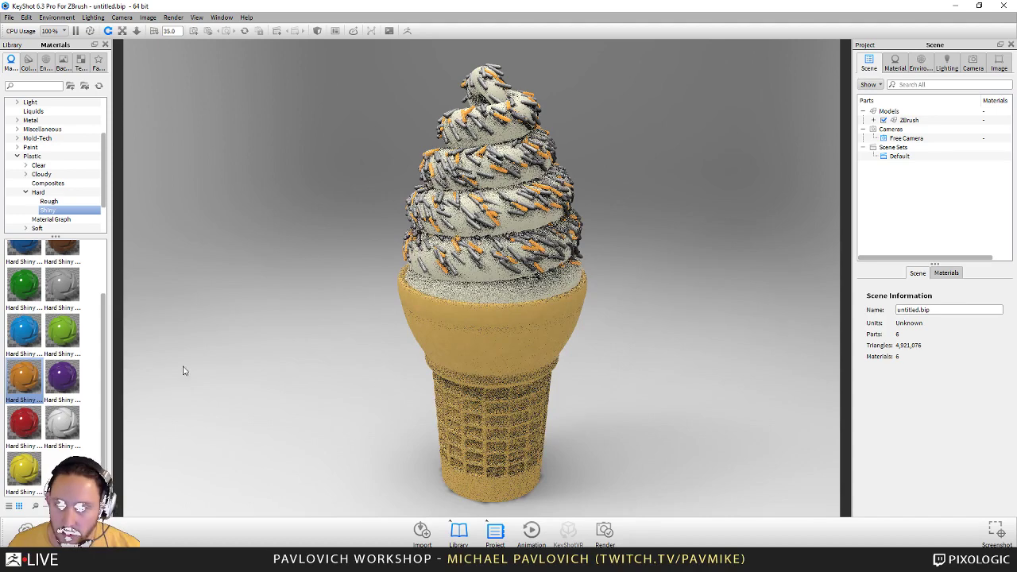
- Assign the light blue hard shiny plastic to a second group of sprinkles and the red one to a third group
left_click_drag(24, 469, 321, 283)
left_click_drag(24, 330, 489, 227)
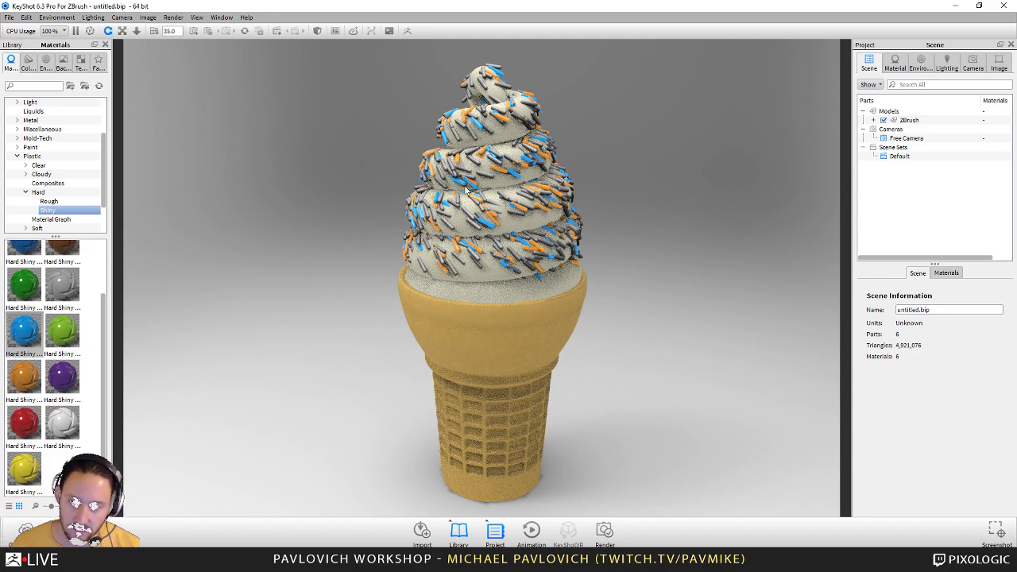
left_click_drag(661, 138, 818, 139)
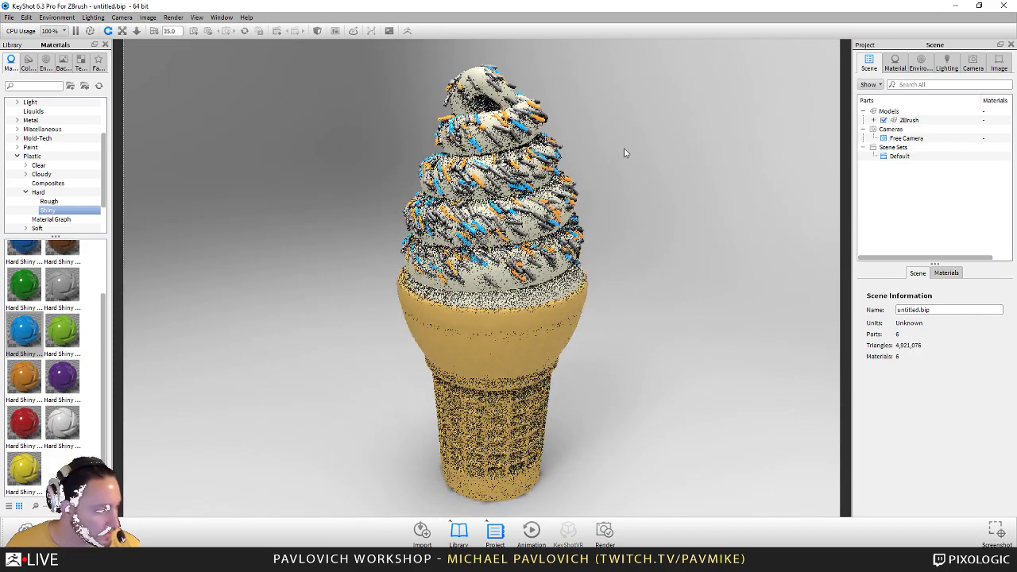
left_click_drag(24, 423, 494, 233)
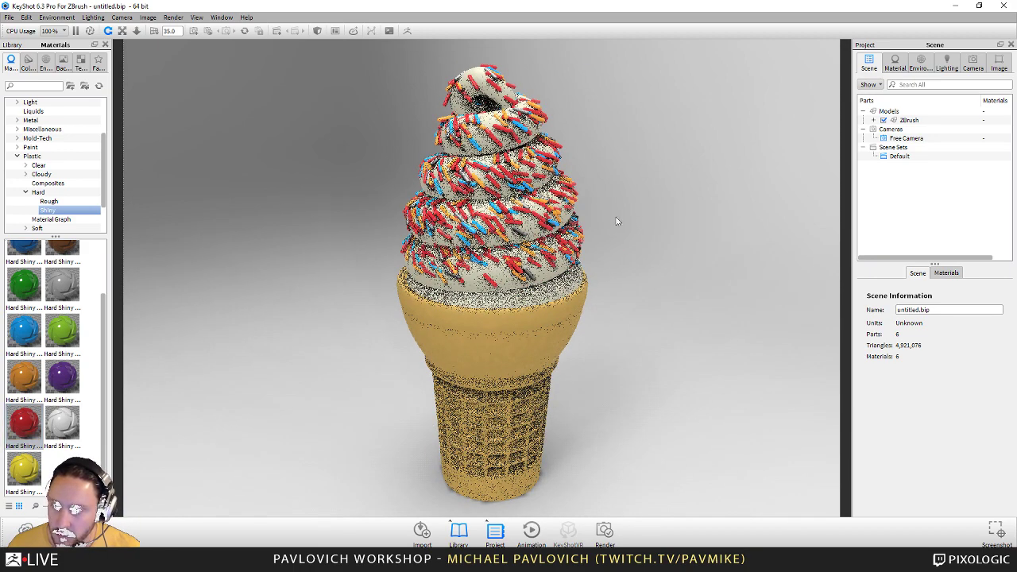
- Assign the purple hard shiny plastic to the remaining grey sprinkles and reframe the whole cone
left_click_drag(665, 209, 300, 232)
left_click_drag(658, 254, 663, 332)
scroll(731, 357, "up", 5)
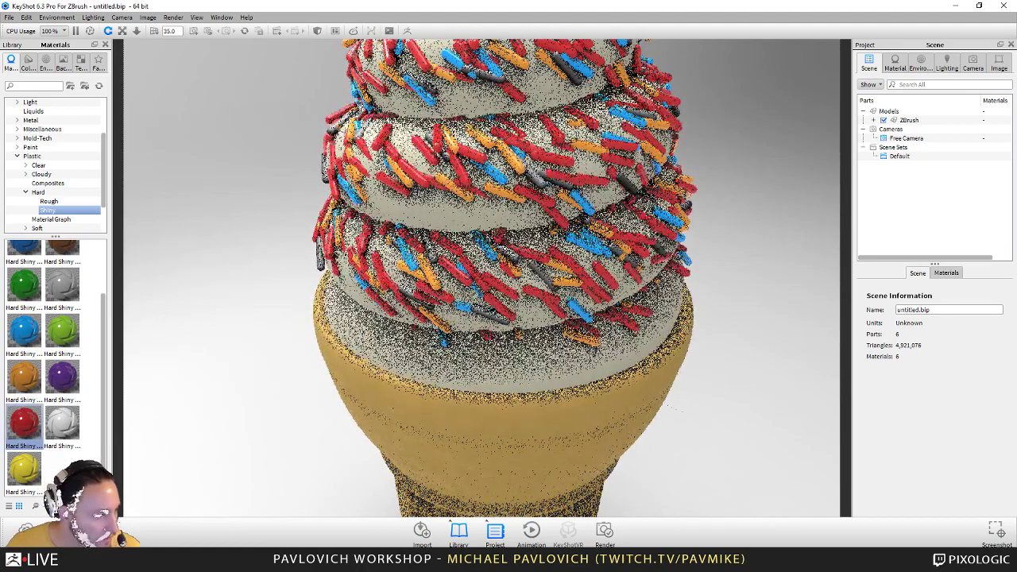
left_click_drag(62, 378, 449, 293)
left_click_drag(509, 258, 510, 256)
right_click_drag(537, 110, 477, 47, "alt")
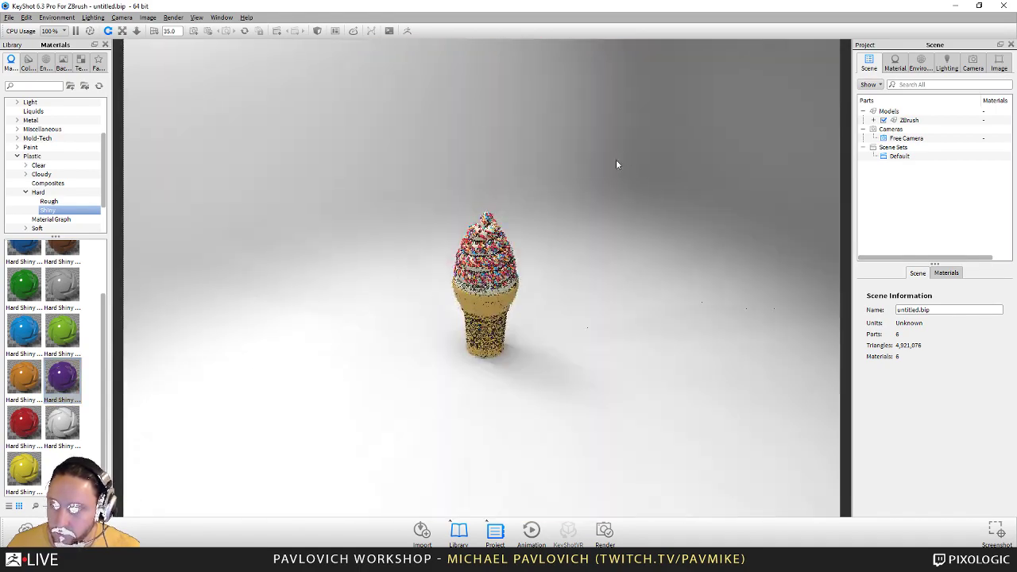
right_click_drag(616, 162, 945, 485, "alt")
right_click_drag(647, 250, 772, 341, "alt")
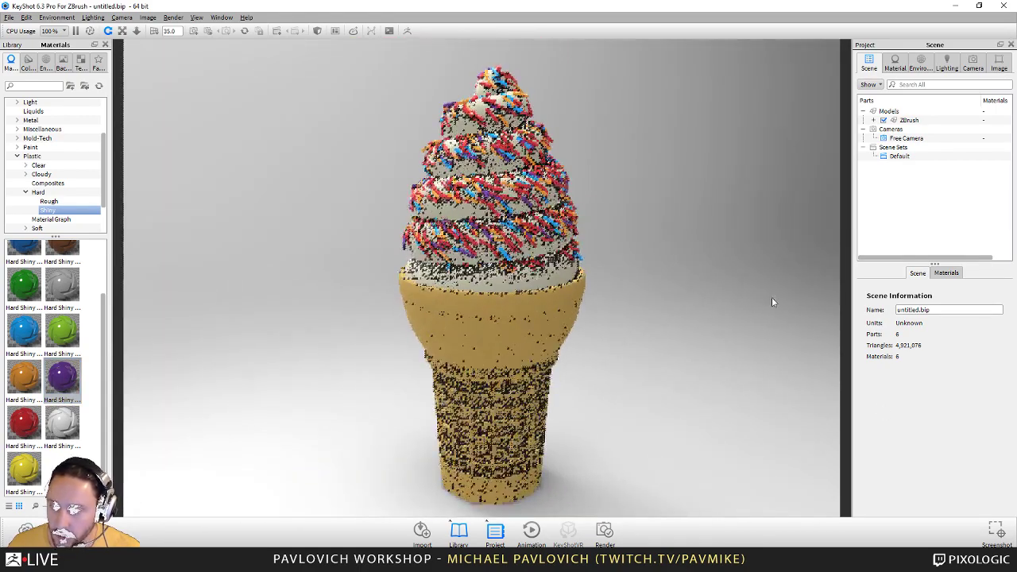
left_click_drag(771, 302, 715, 295)
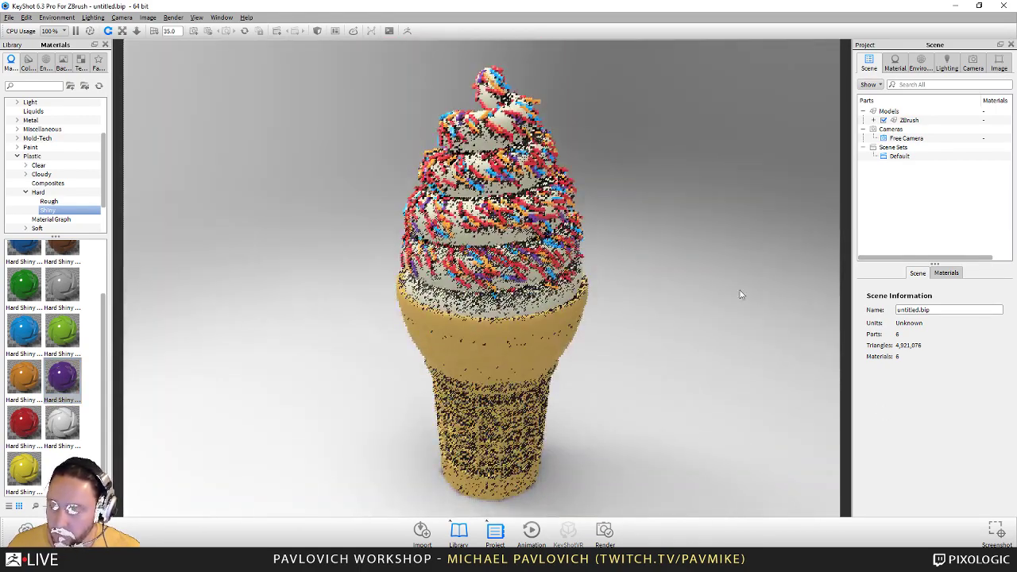
- Try three of the pixologic_barcelona environments from the ZBrush category on the scene
left_click(46, 63)
left_click(36, 156)
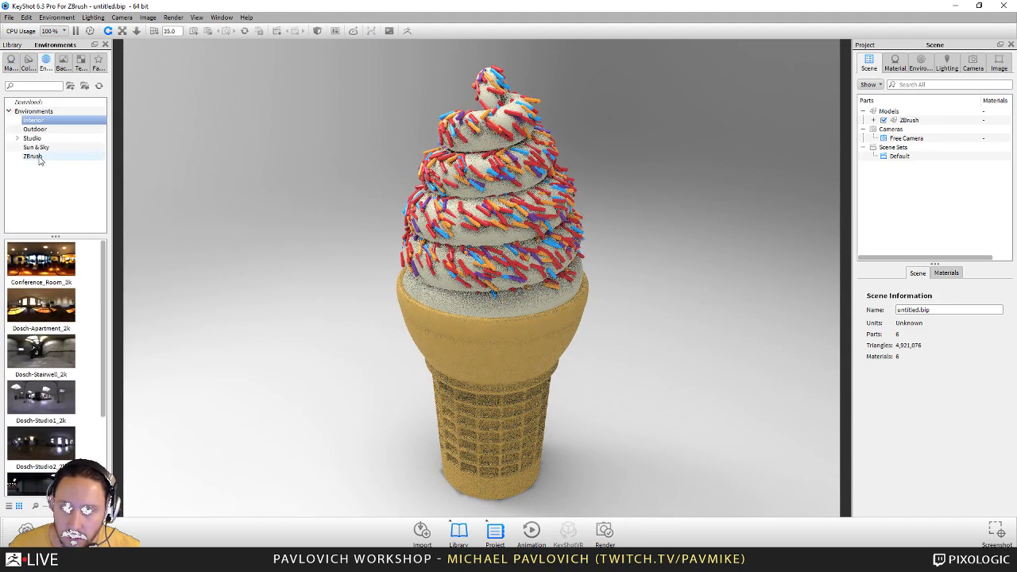
double_click(57, 324)
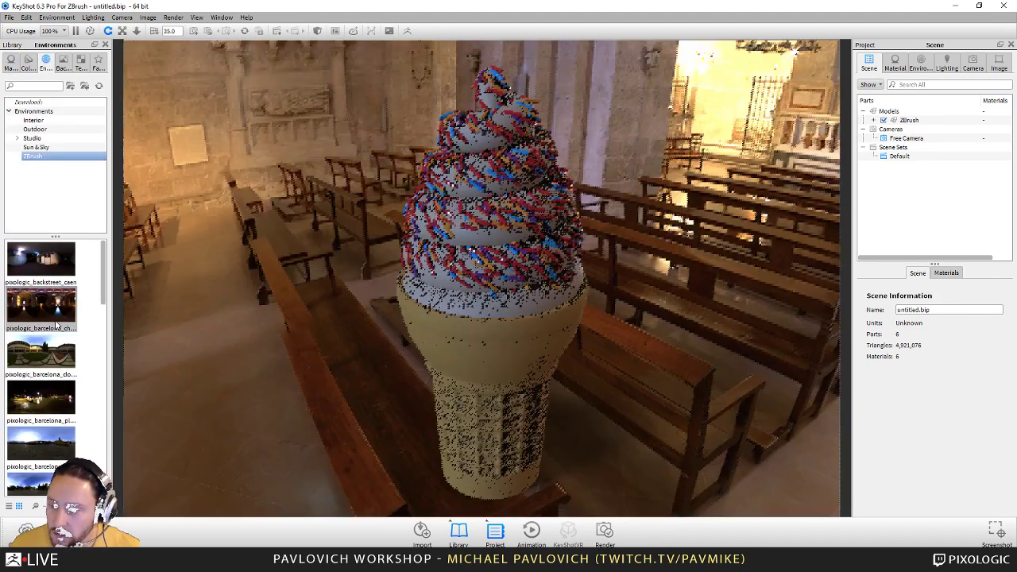
double_click(53, 353)
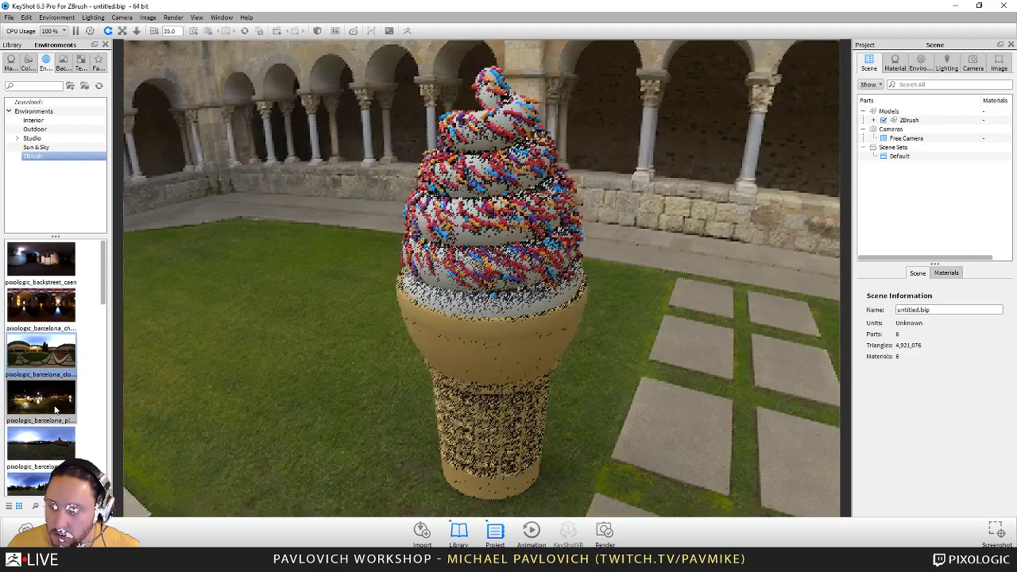
double_click(54, 408)
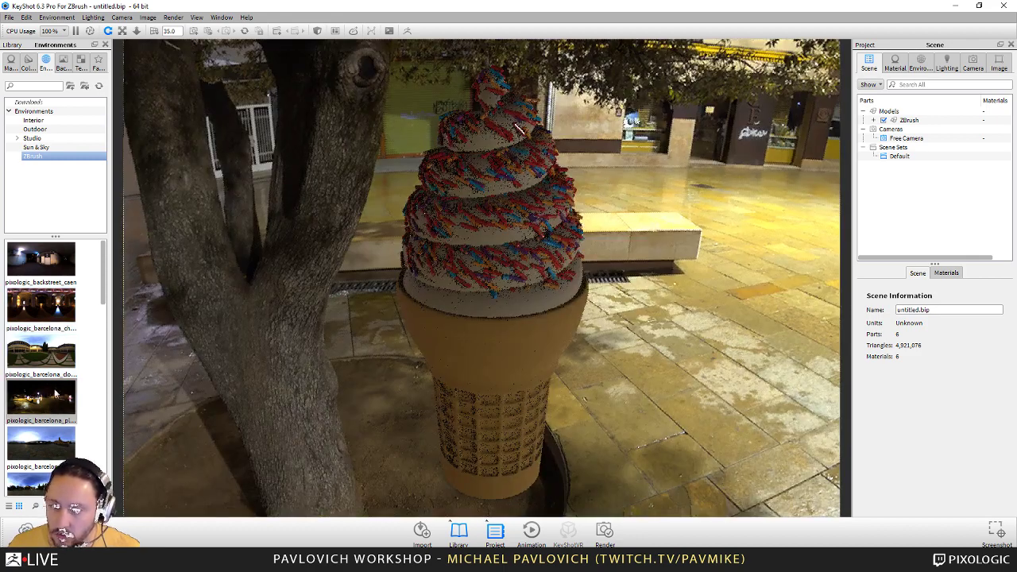
- Try more ZBrush environments on the scene, including pixologic_backstreet_caen and pixologic_rue_froide
left_click(42, 267)
scroll(42, 356, "down", 4)
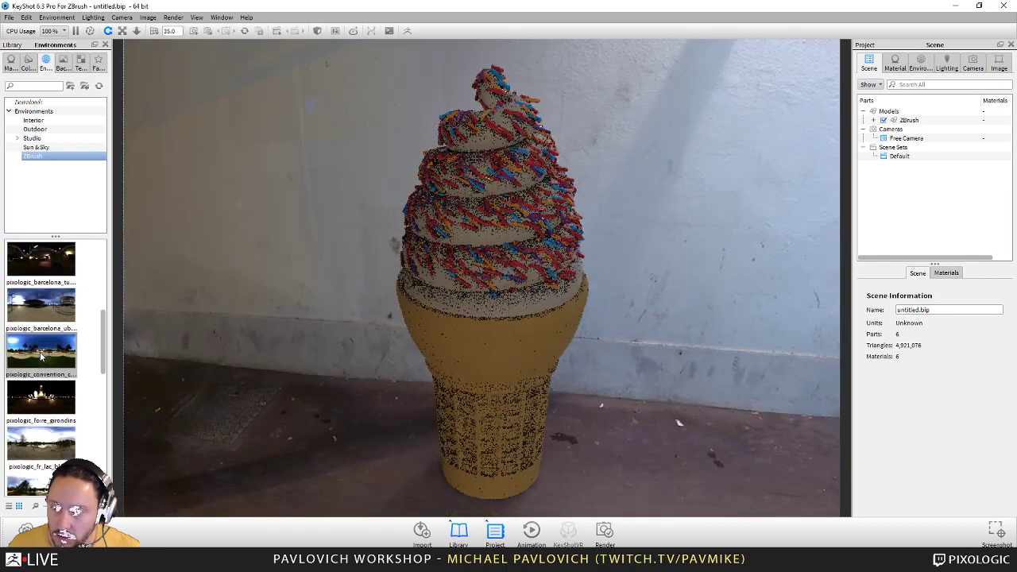
double_click(43, 314)
double_click(44, 351)
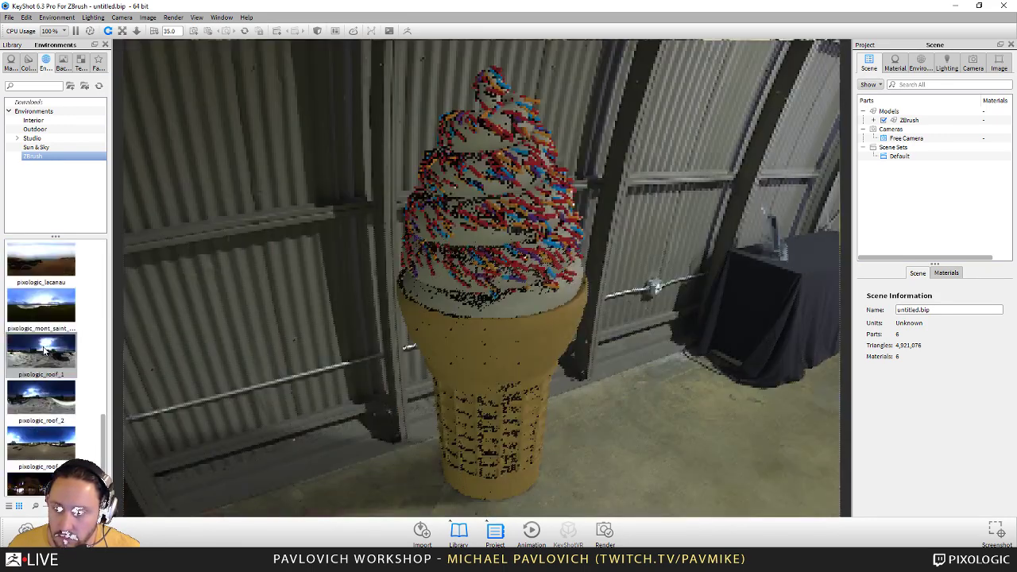
scroll(32, 413, "down", 5)
double_click(30, 425)
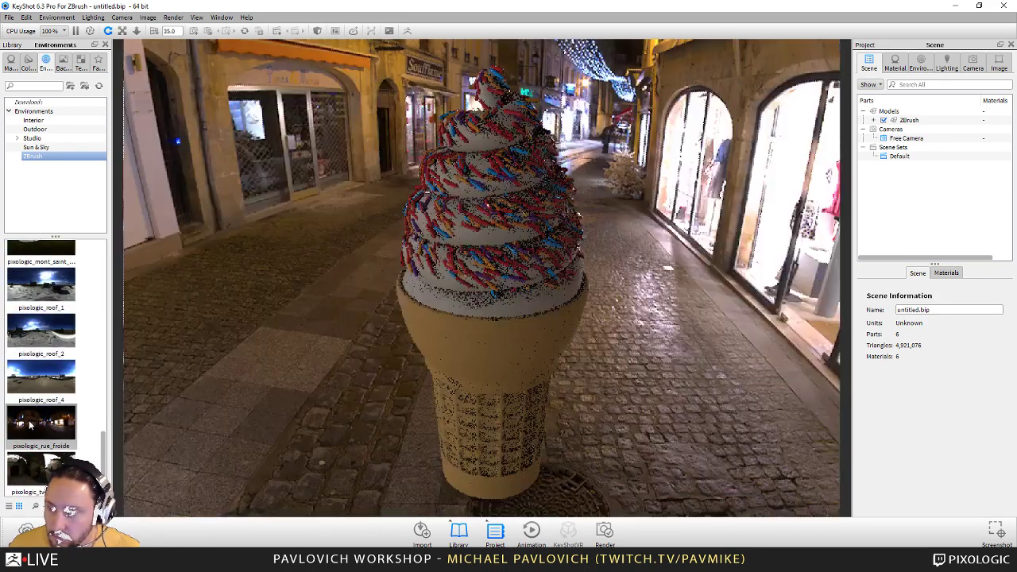
left_click_drag(510, 338, 490, 355)
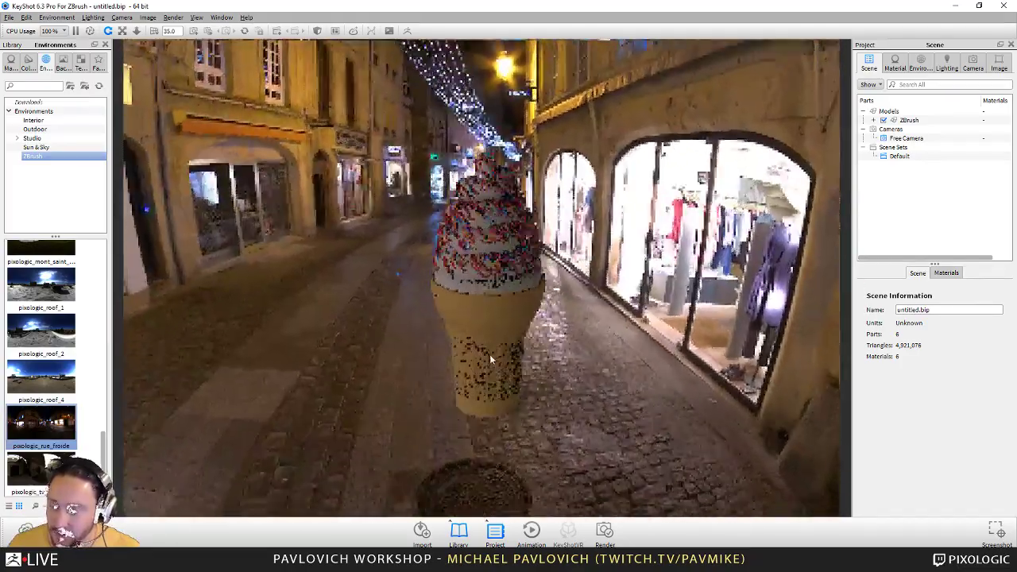
- Try the Interior environments Conference_Room_3k, Dosch-Apartment_2k and Dosch-Studio1_2k around the cone
left_click(46, 156)
left_click(46, 139)
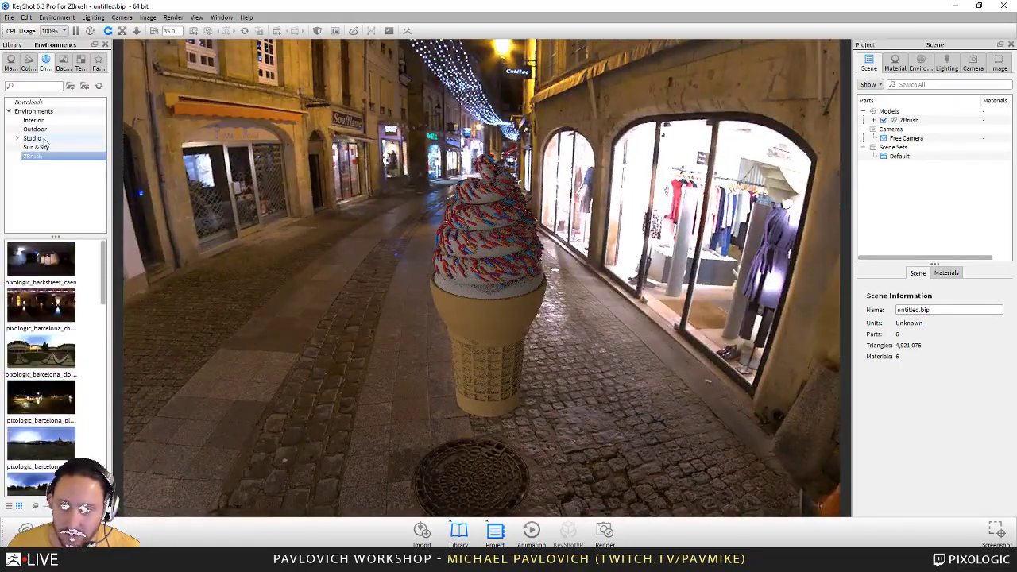
left_click(38, 121)
left_click(43, 271)
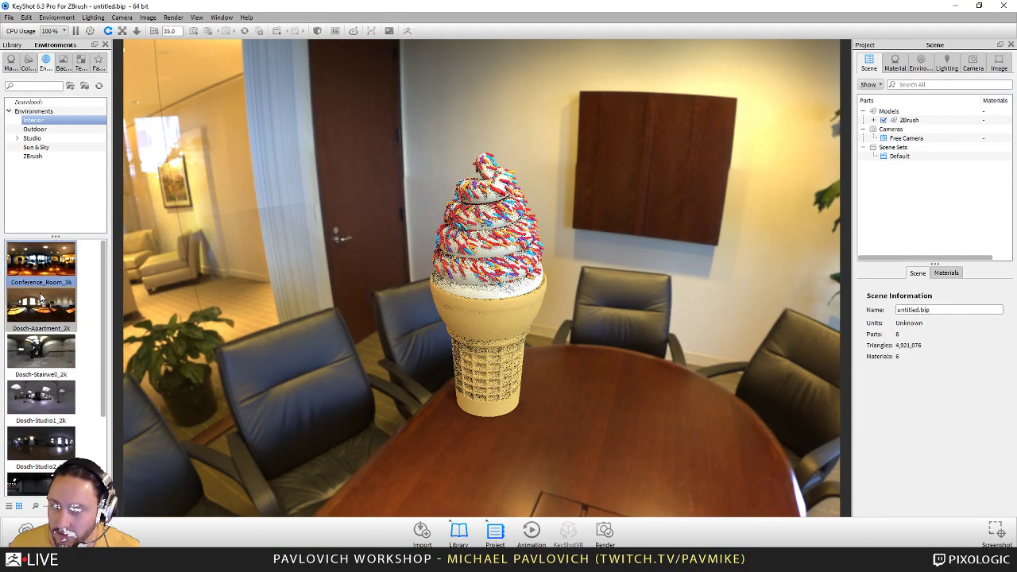
left_click(42, 298)
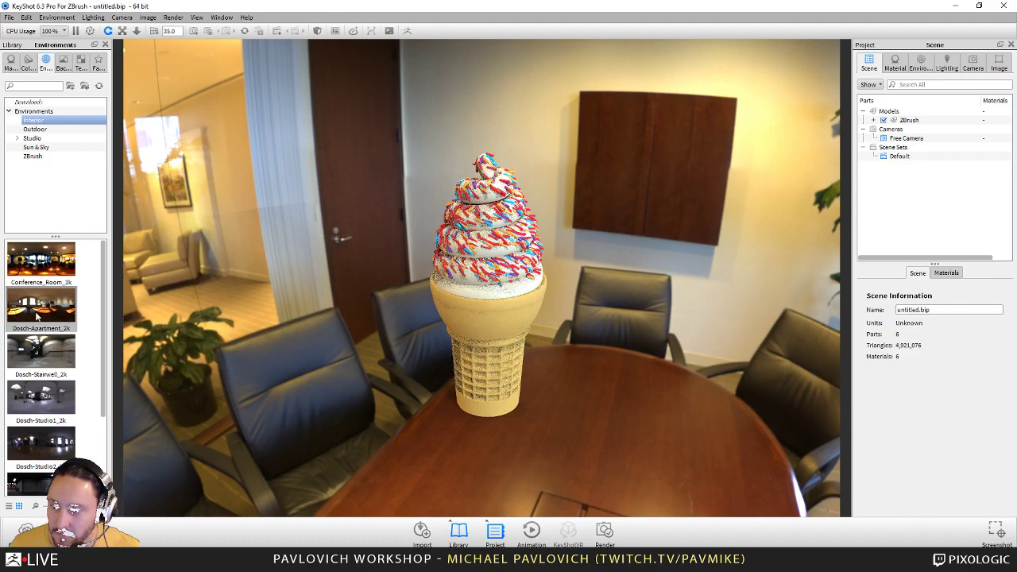
left_click_drag(472, 389, 207, 378)
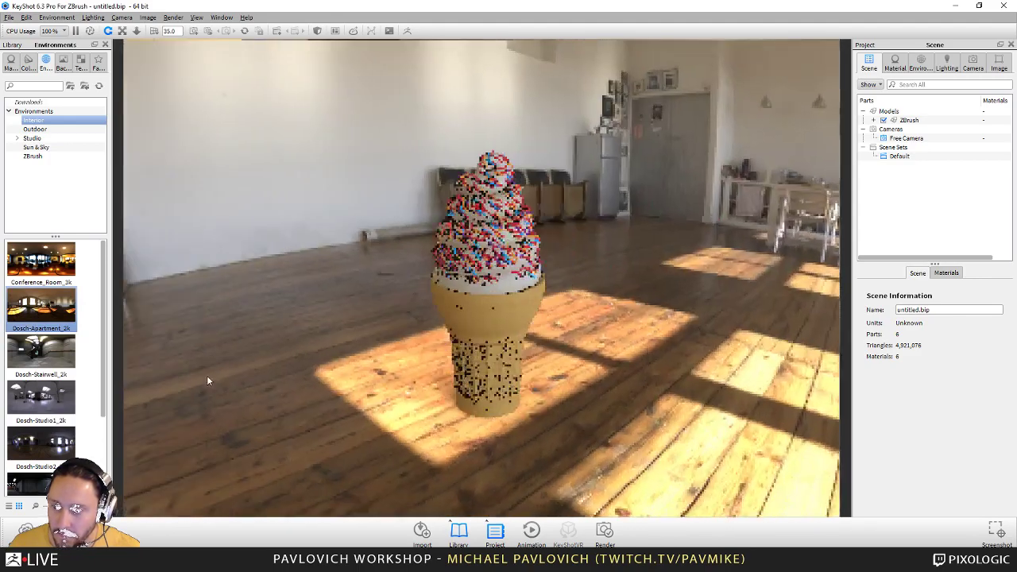
scroll(207, 380, "up", 5)
scroll(207, 380, "down", 1)
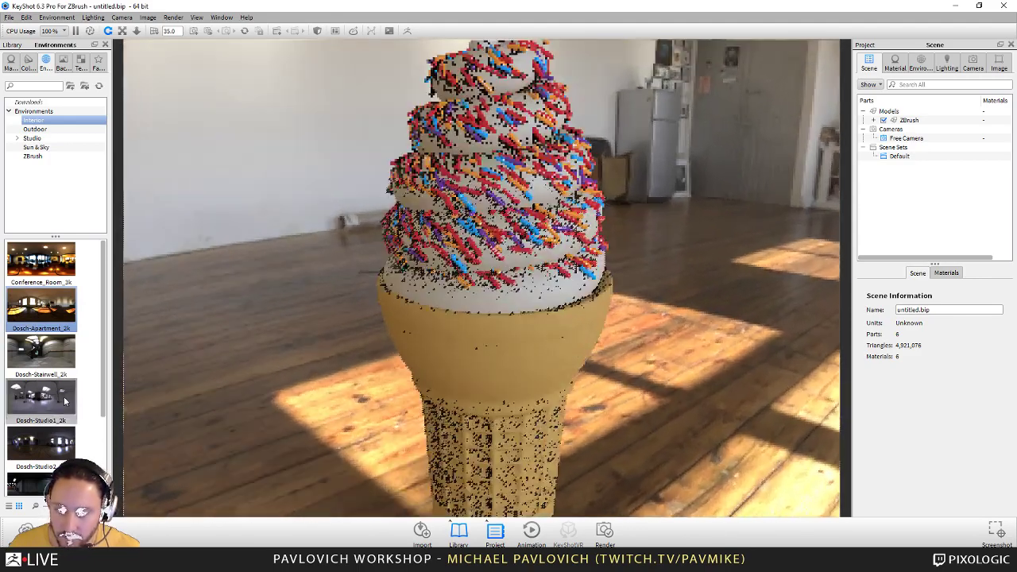
left_click(36, 404)
scroll(215, 311, "down", 3)
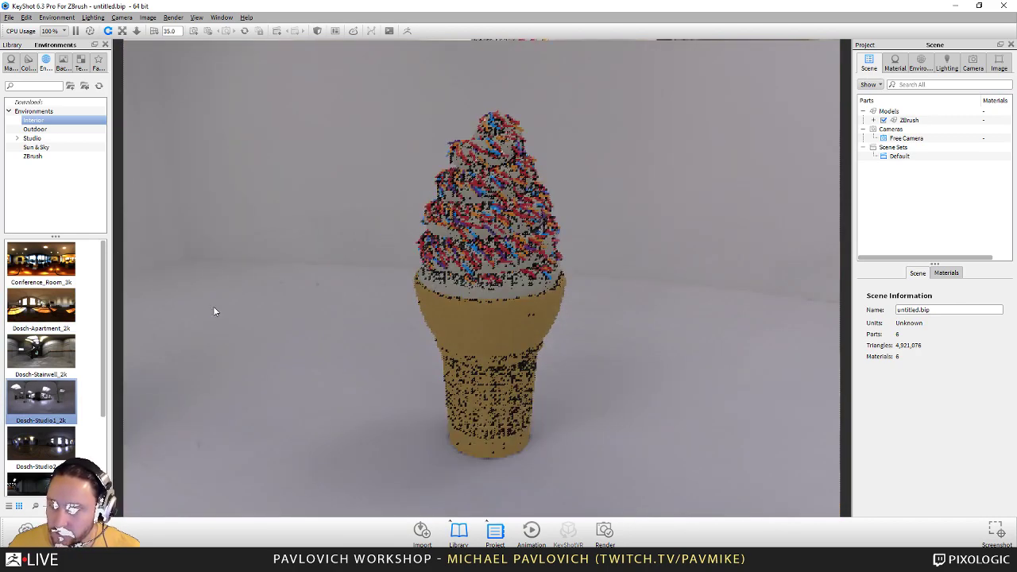
- Light the scene with the Dosch-Stairwell_2k interior environment and frame the cone
left_click(41, 354)
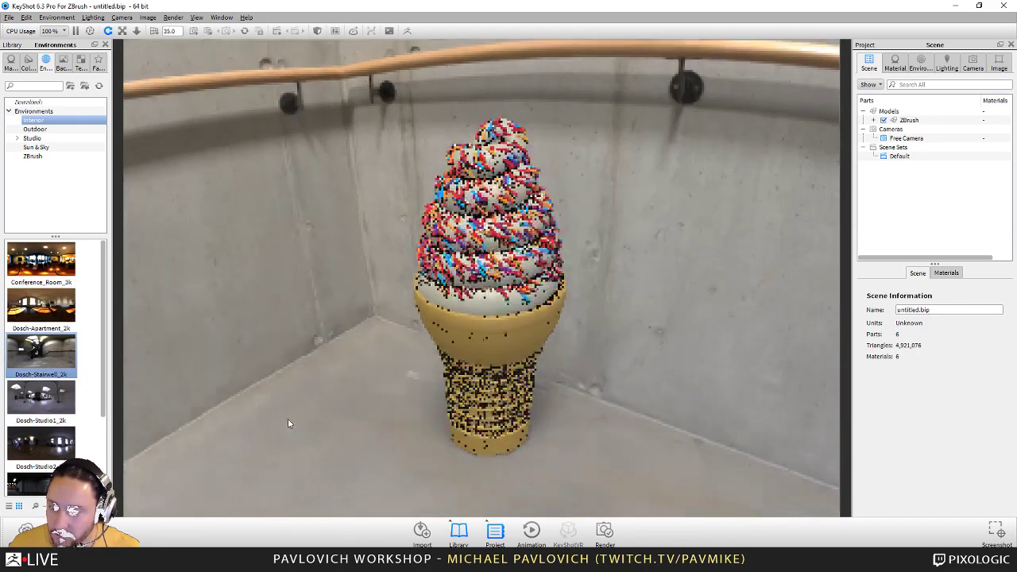
left_click_drag(288, 420, 247, 419)
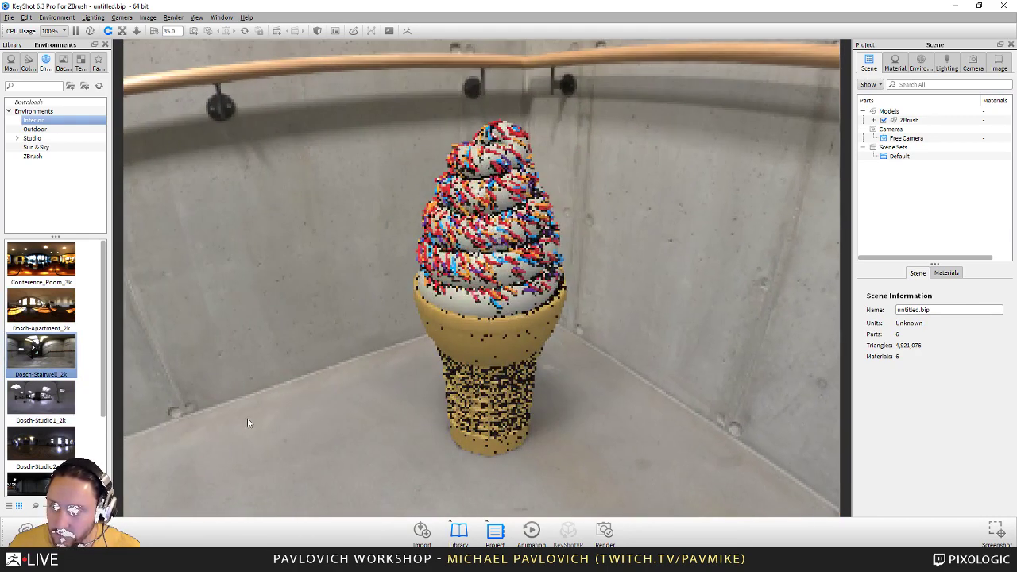
scroll(421, 382, "up", 2)
- Replace the stairwell backdrop with a plain dark grey background colour at 30% value
left_click(920, 64)
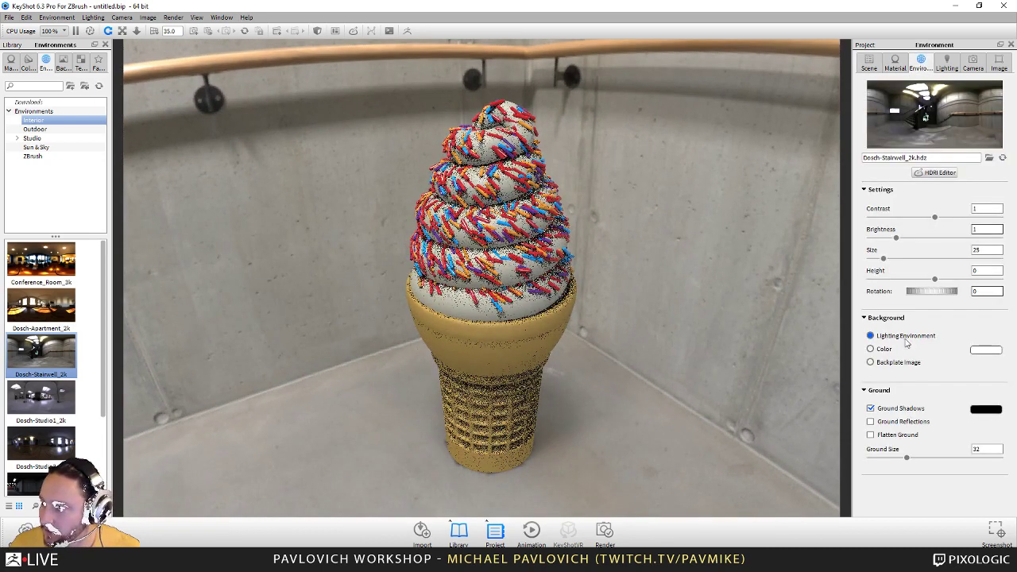
left_click(869, 348)
left_click(990, 355)
left_click(883, 290)
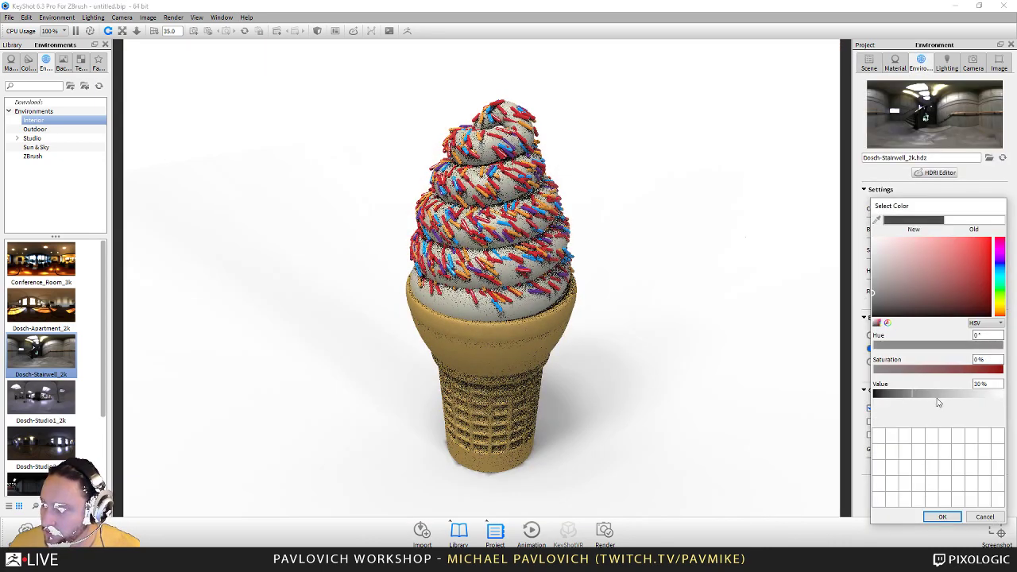
left_click(942, 517)
- Frame the cone slightly closer and switch the scene to the Product lighting preset
scroll(652, 276, "up", 2)
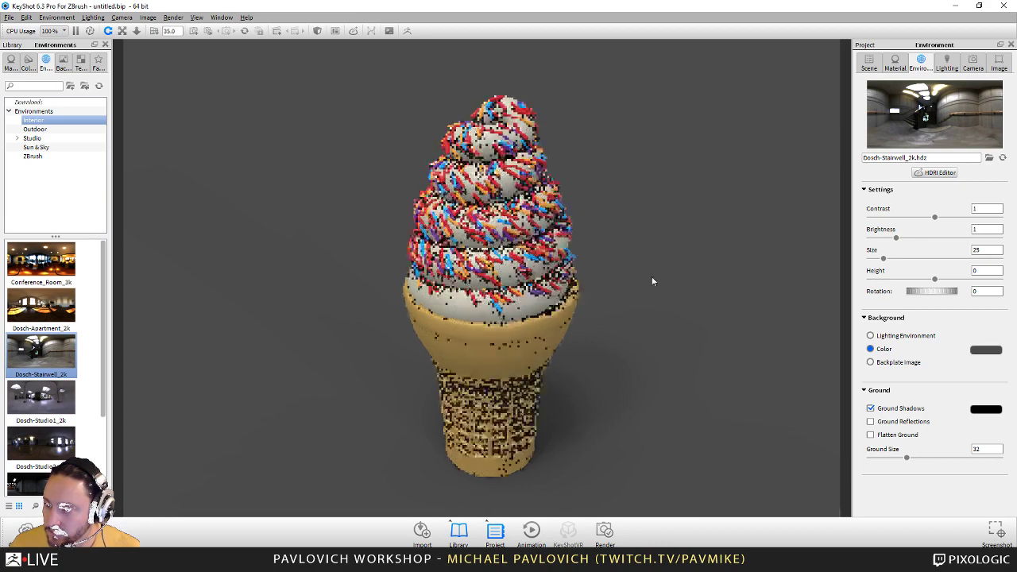
left_click_drag(651, 275, 693, 264)
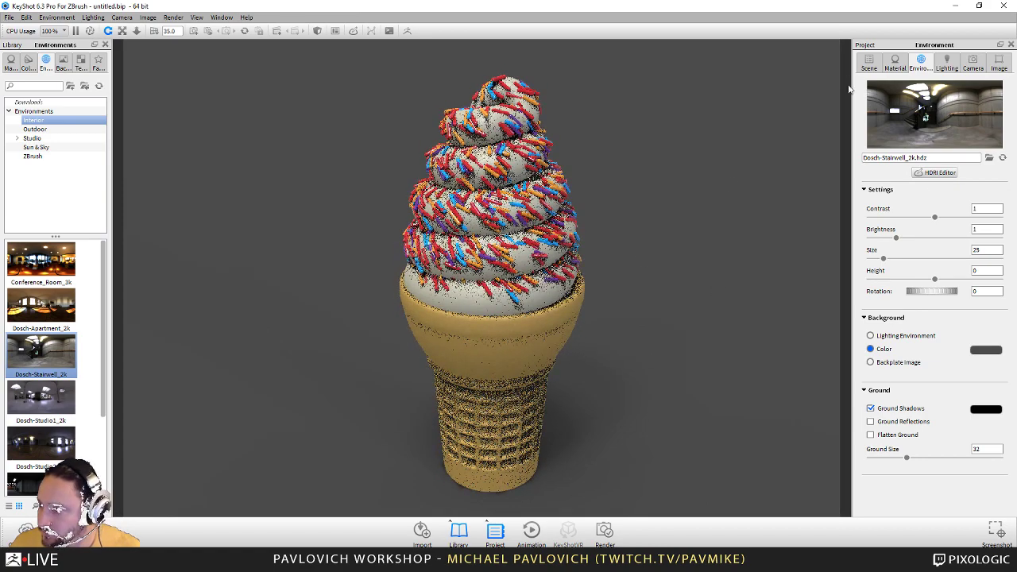
left_click(946, 62)
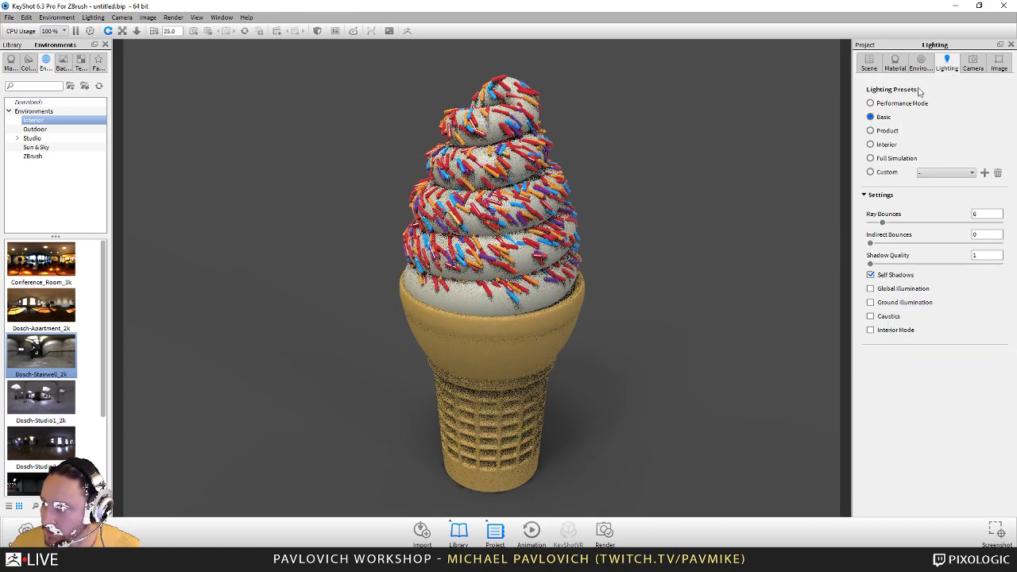
left_click(890, 132)
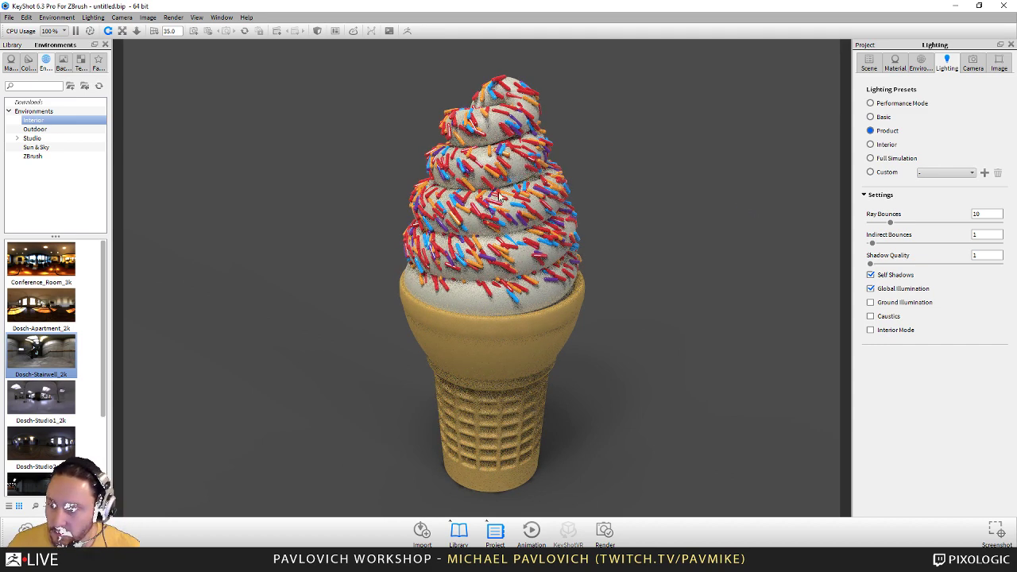
- Add a Noise (Texture) map to the specular channel of the red sprinkle plastic and set its scale to 0.215
double_click(502, 130)
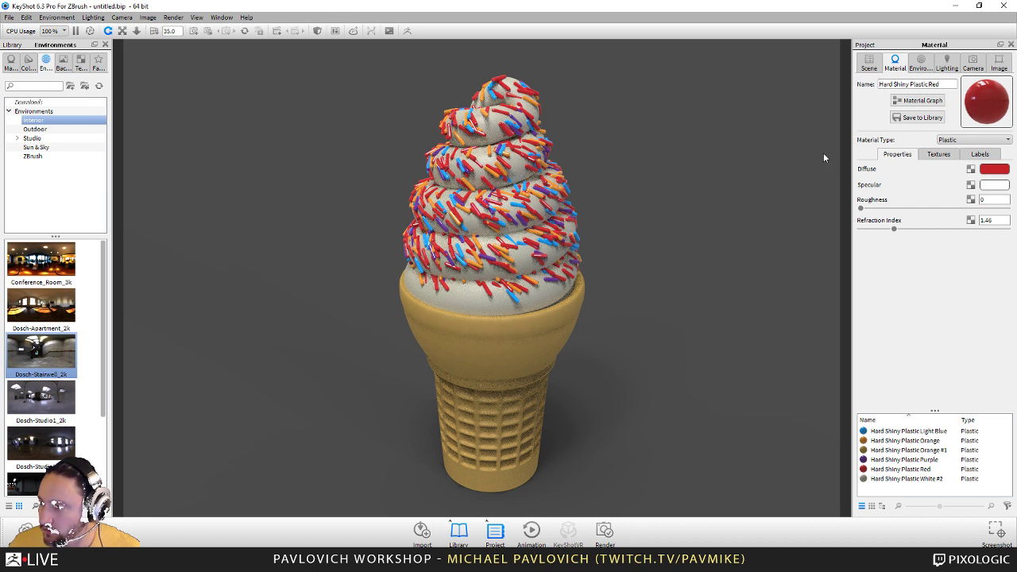
left_click(934, 157)
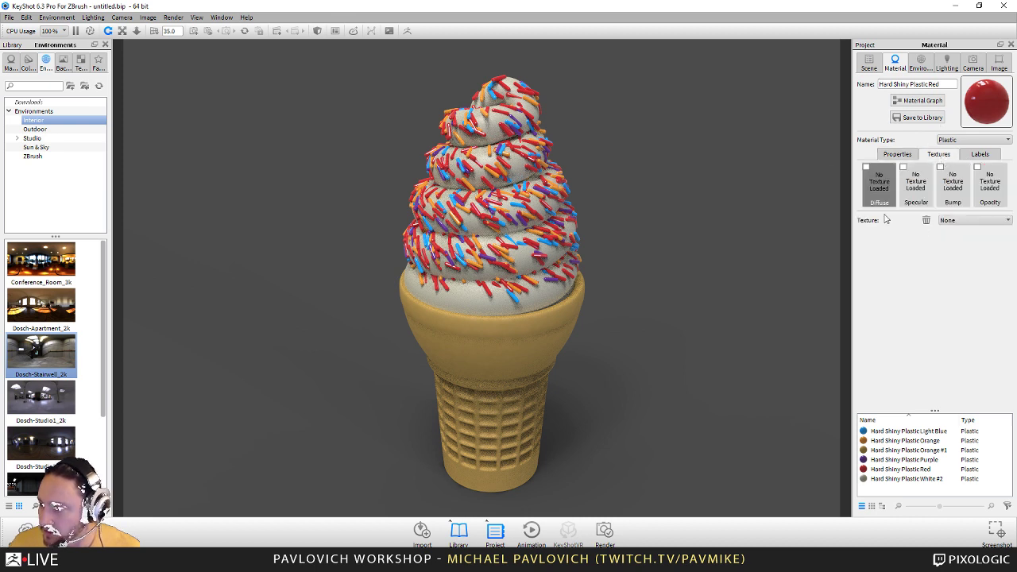
left_click(925, 189)
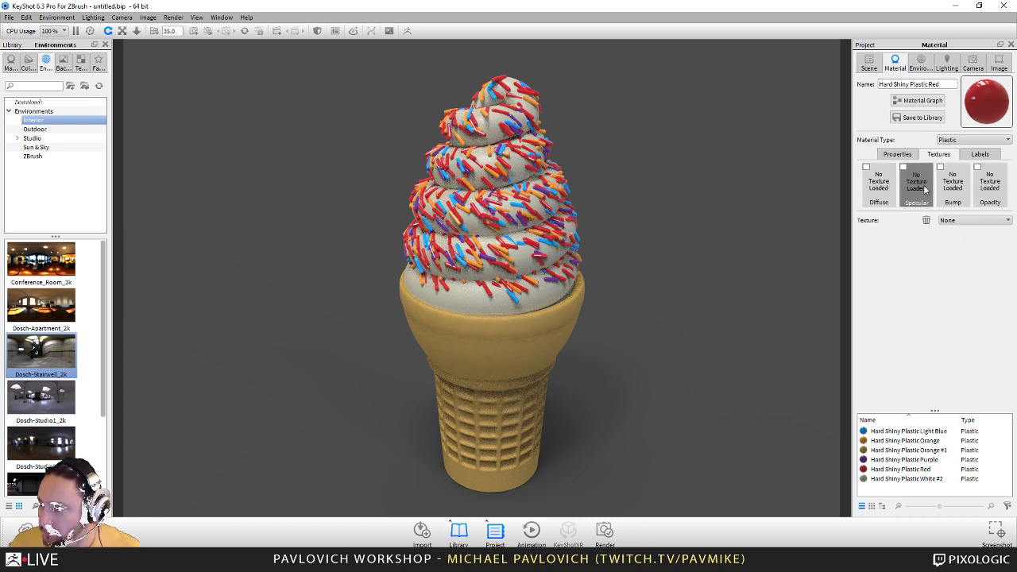
right_click(925, 189)
mouse_move(953, 193)
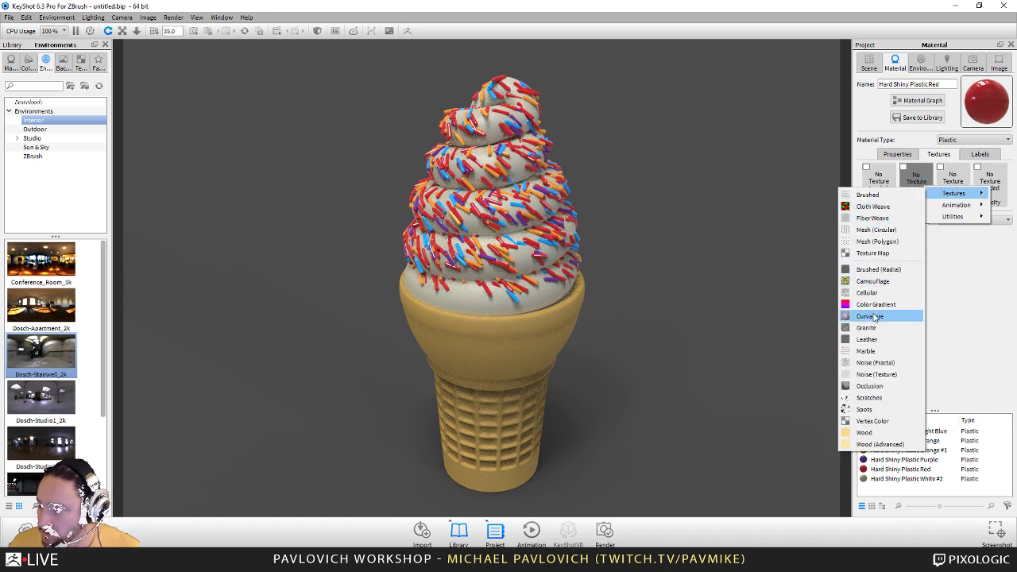
left_click(871, 374)
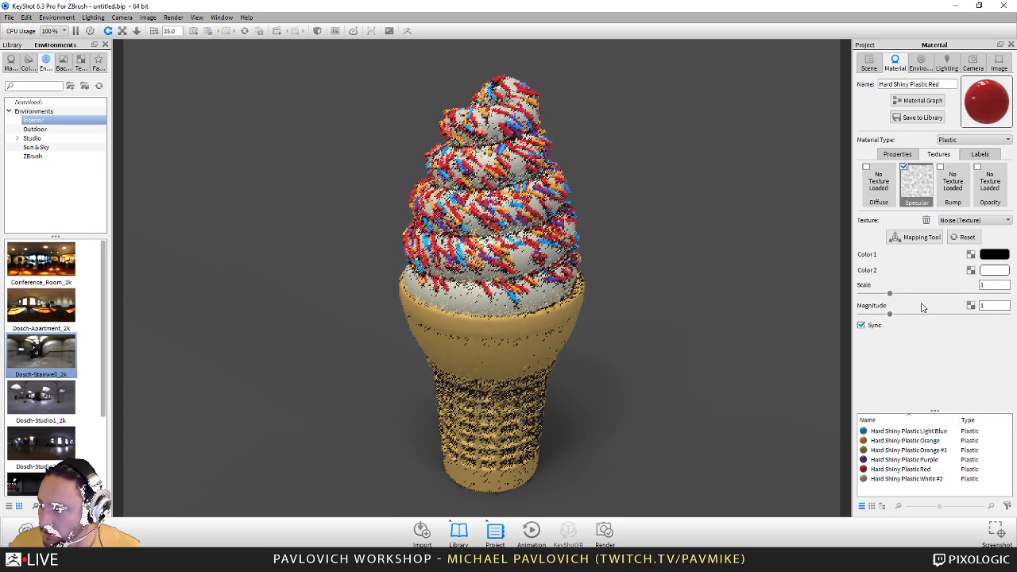
left_click_drag(889, 295, 867, 296)
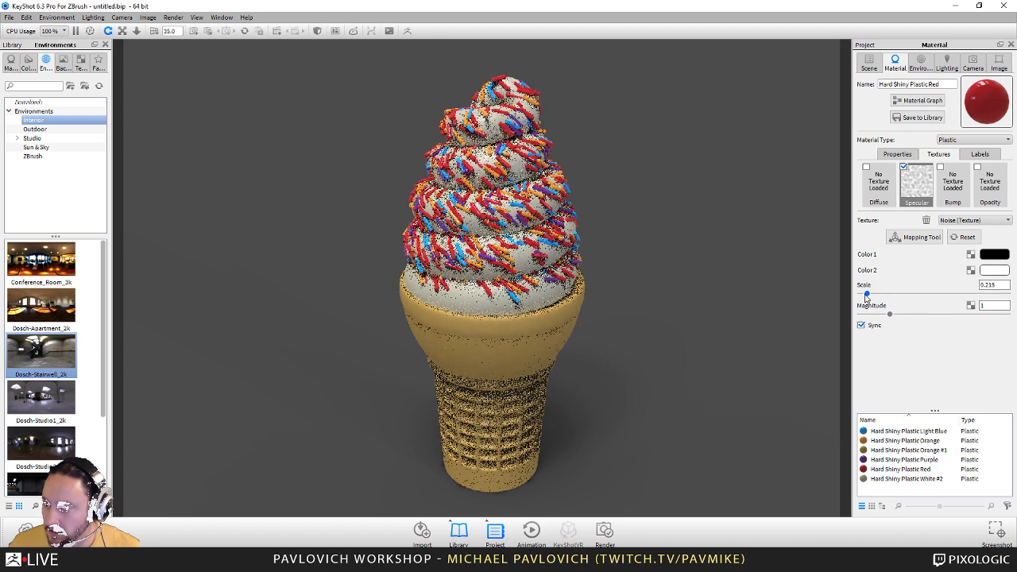
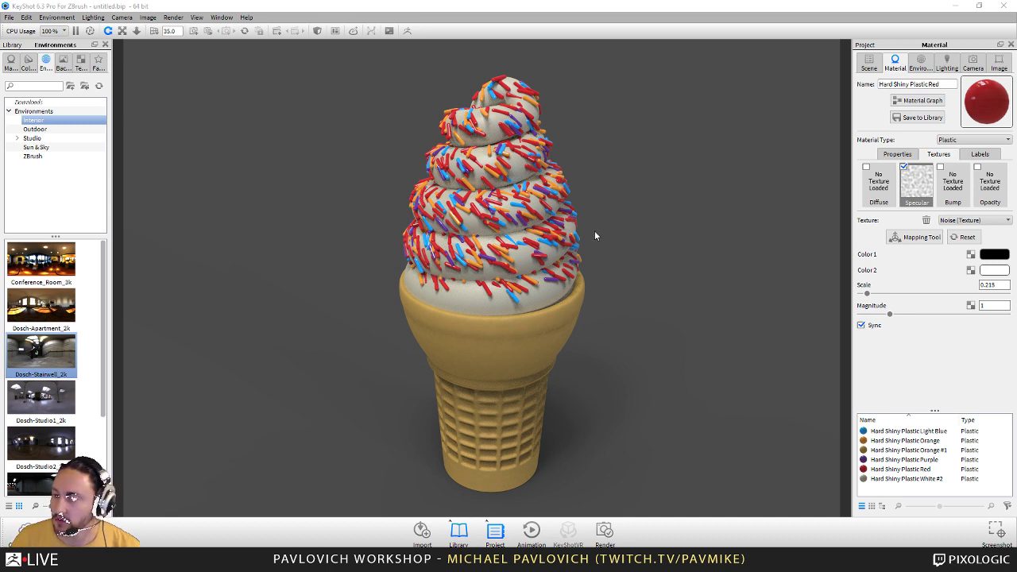
- Save the scene over the existing icecream.bip file and close KeyShot
left_click(948, 64)
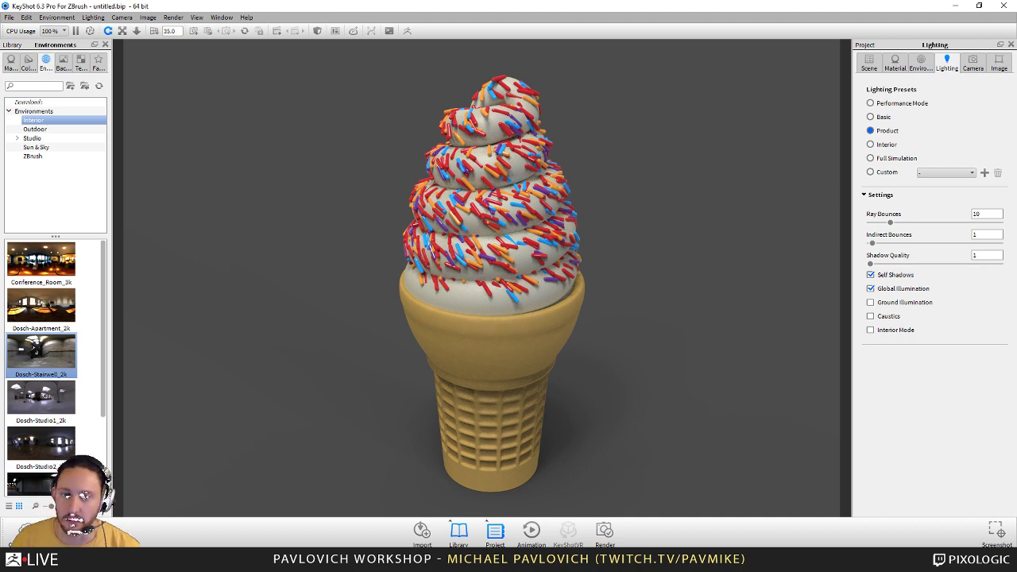
left_click(11, 17)
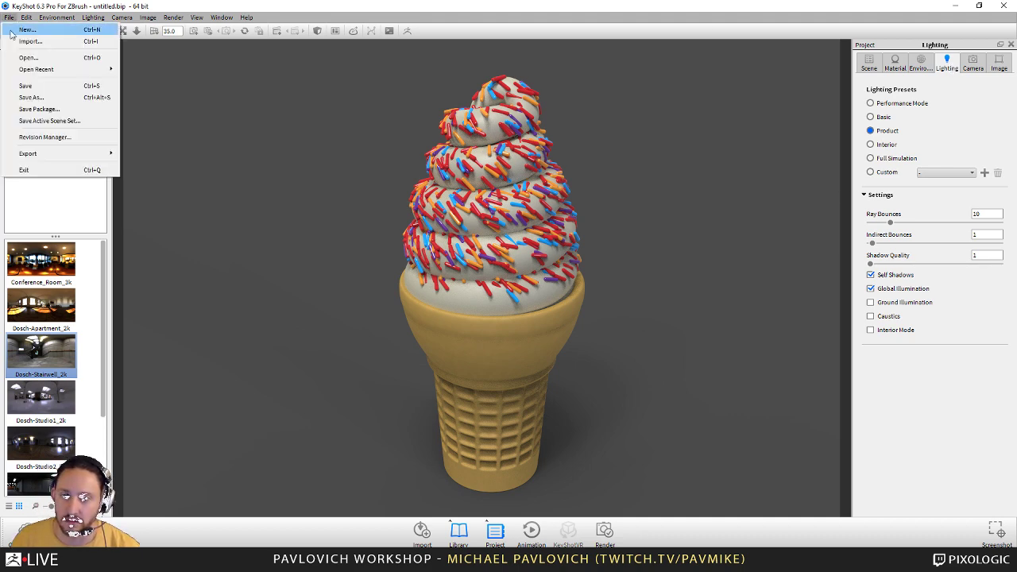
left_click(25, 87)
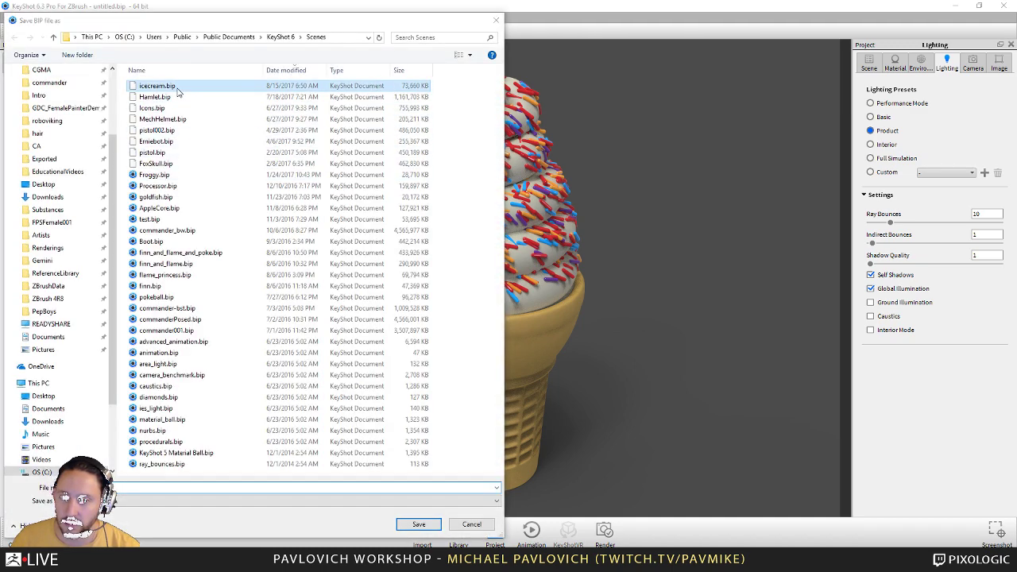
double_click(178, 92)
left_click(531, 284)
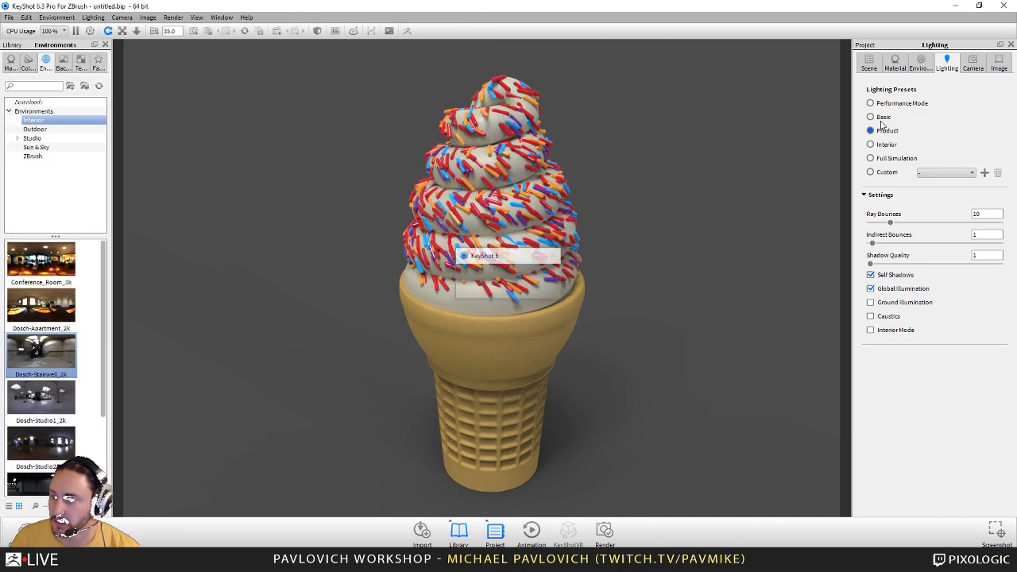
left_click(1007, 7)
left_click(525, 288)
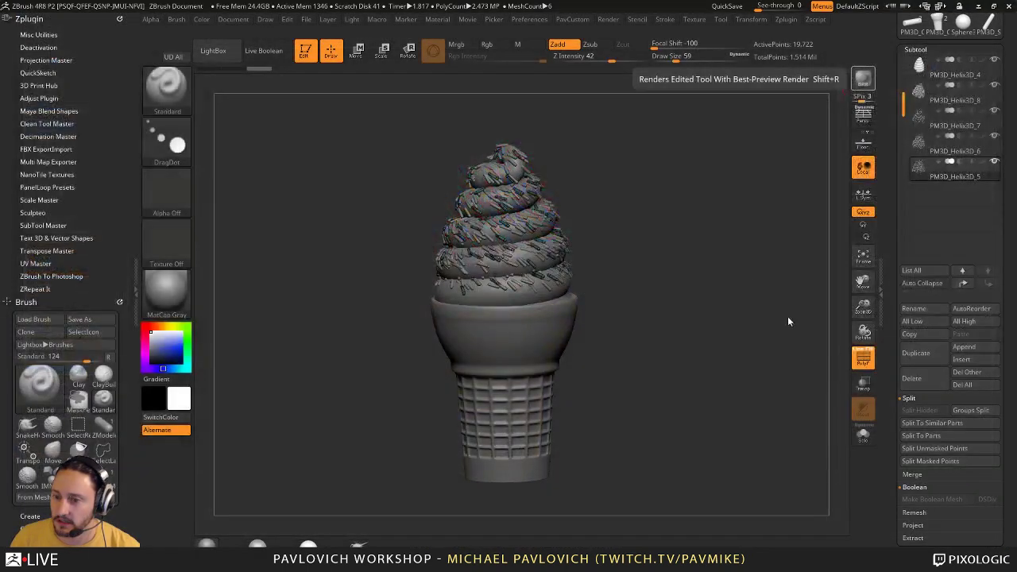
- Turn off Edit mode for the ice cream model and clear everything from the canvas
left_click_drag(745, 277, 697, 286)
left_click(305, 52)
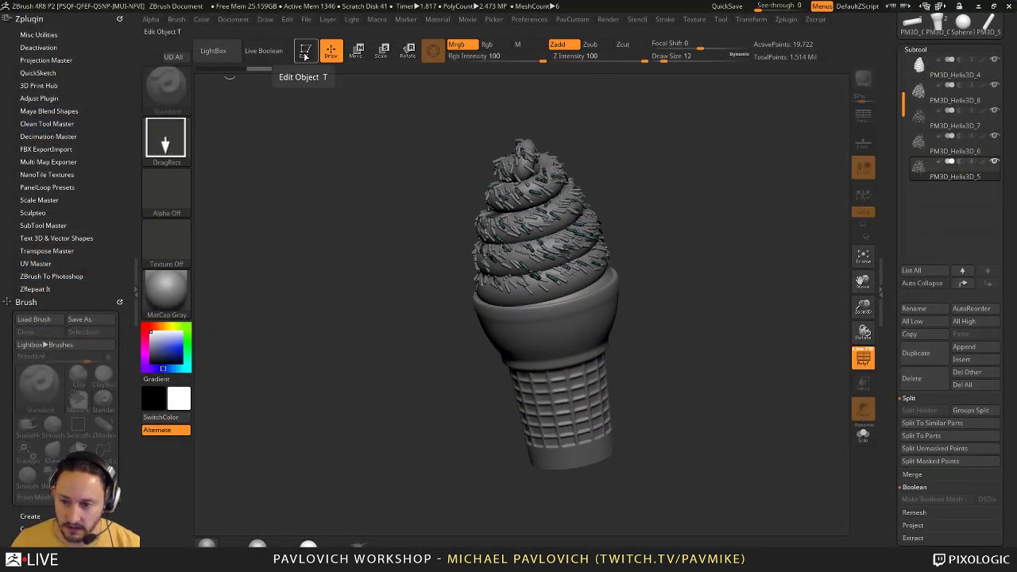
key("ctrl+n")
left_click_drag(719, 272, 732, 267)
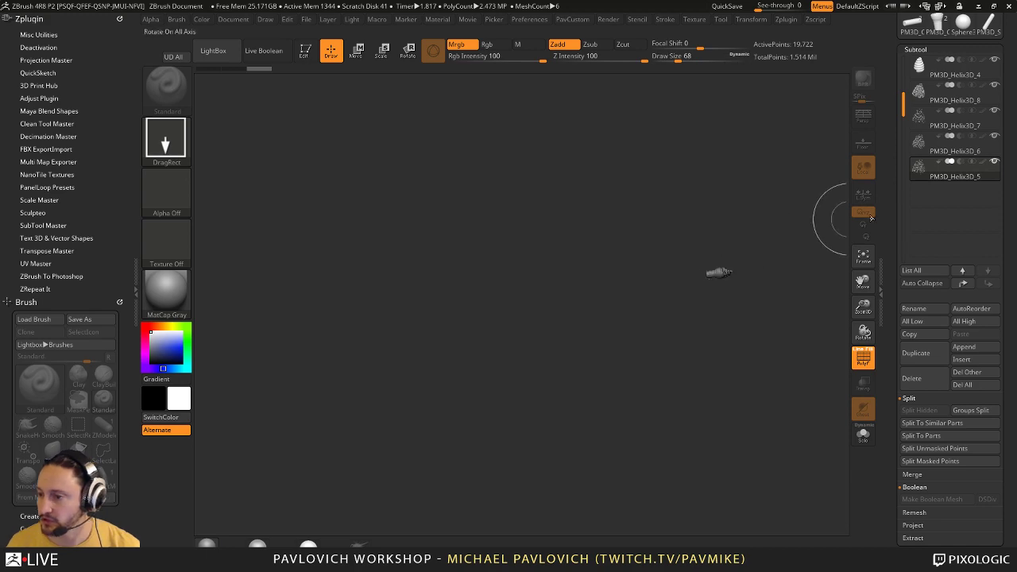
key("ctrl+n")
- Start saving the ice cream tool and create and open a folder named IceCreamWithSprinkles inside the streaming folder
scroll(895, 219, "up", 5)
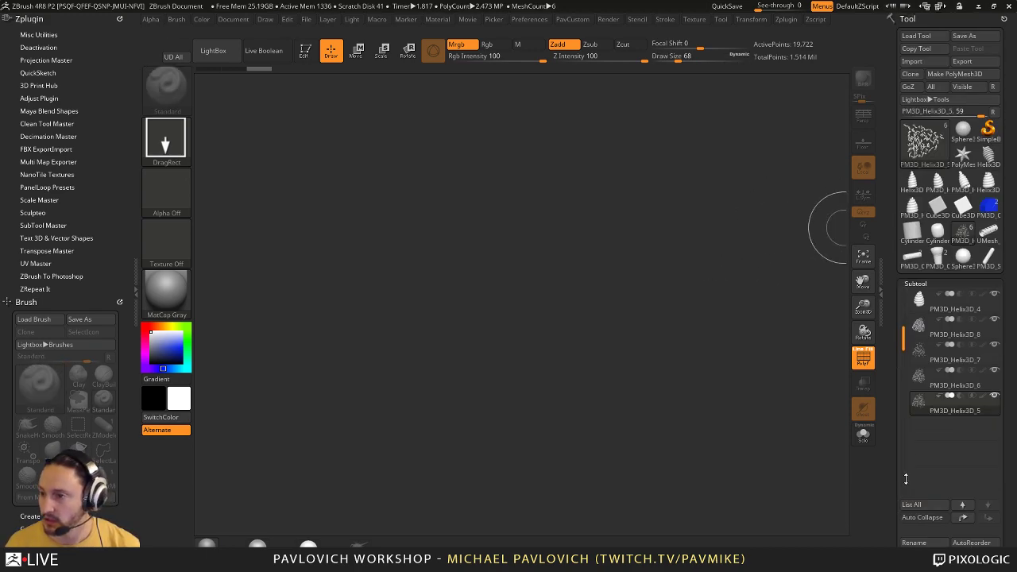
left_click(971, 37)
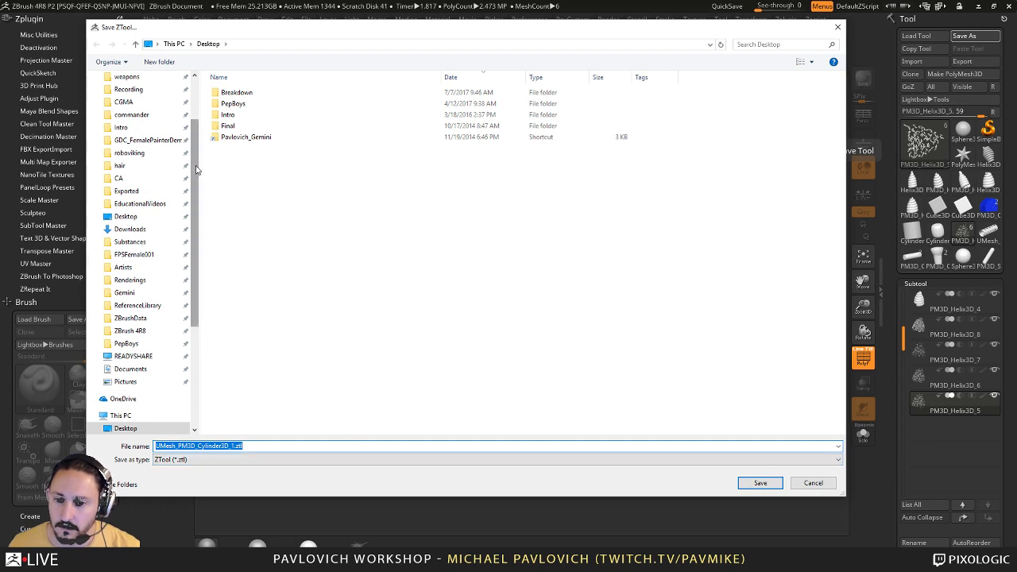
scroll(196, 191, "up", 2)
left_click(140, 112)
right_click(374, 332)
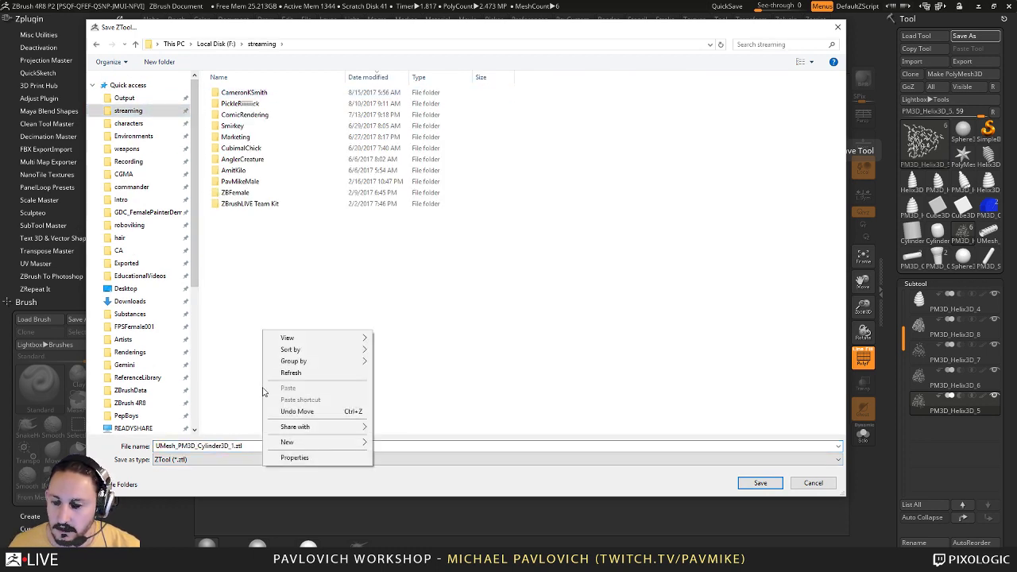
mouse_move(279, 438)
left_click(134, 309)
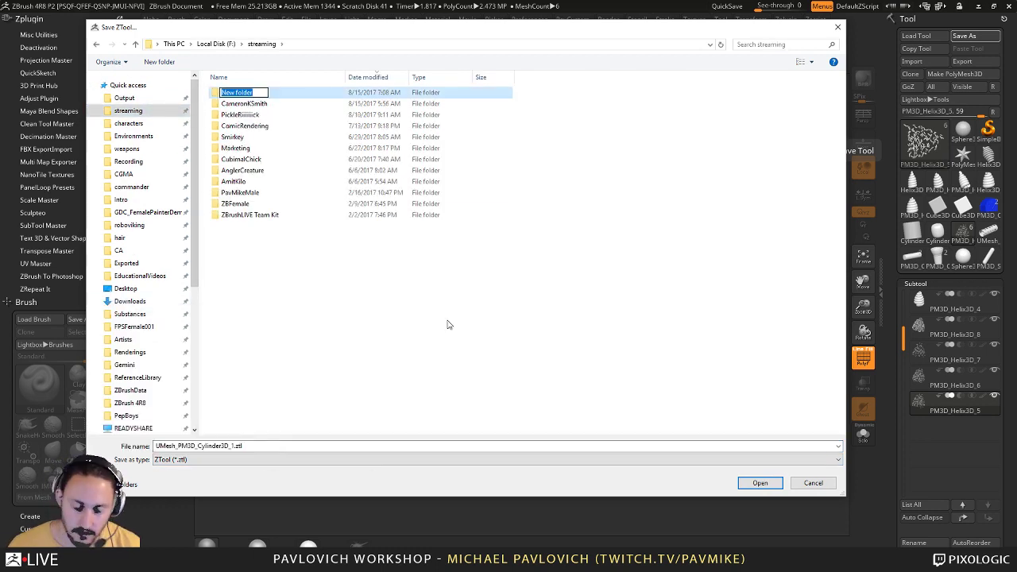
type("IceCreamWithSprinkl")
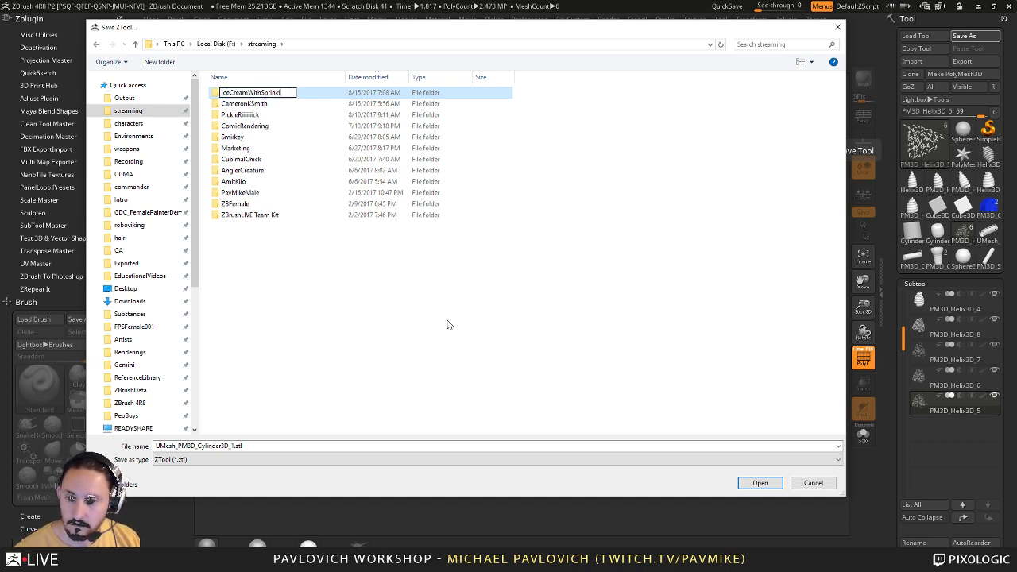
type("es")
key("Return")
key("Return")
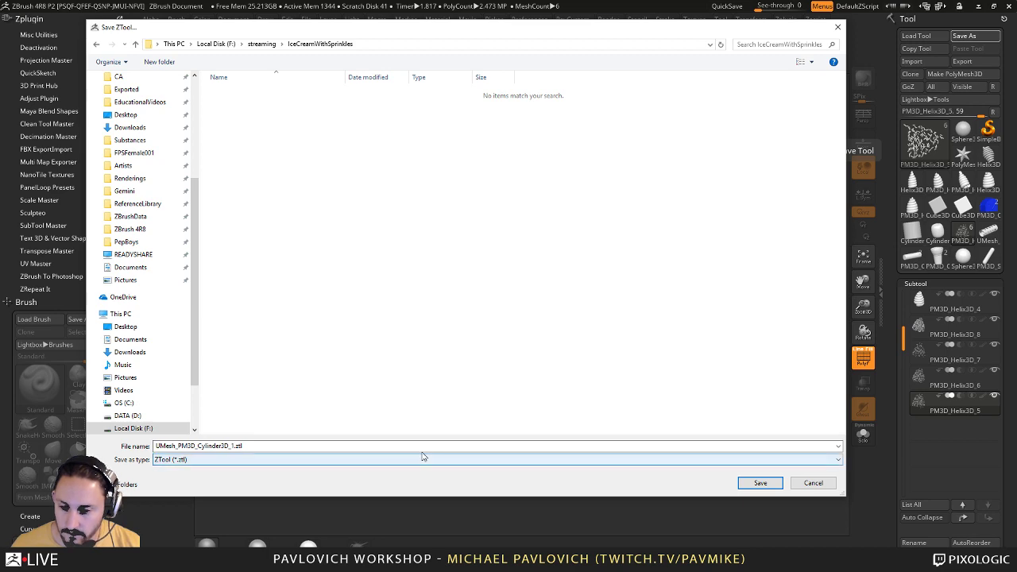
- Save the tool as IceCream001 in the ZTool format and close ZBrush
left_click(424, 448)
type("IceCream001")
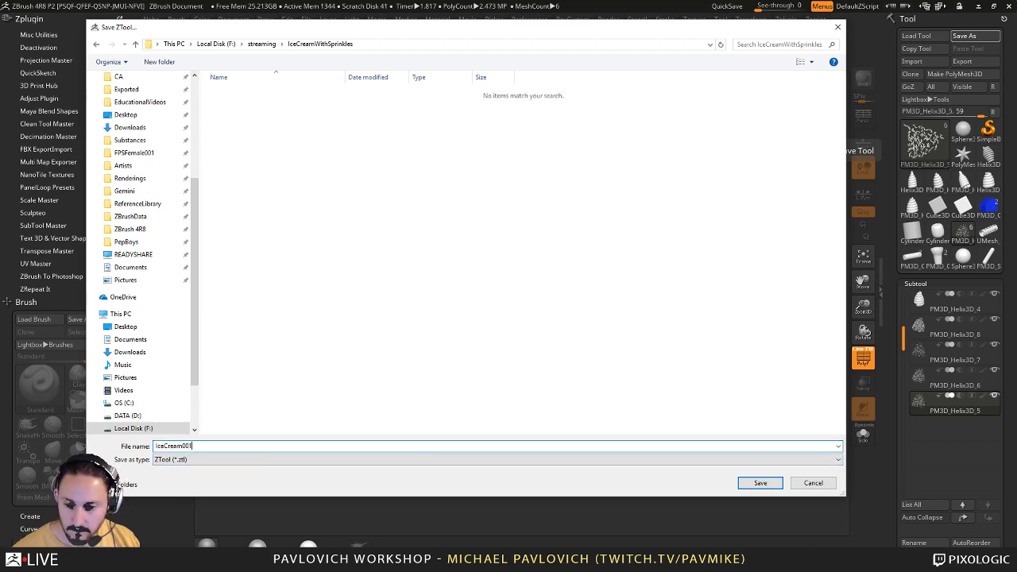
key("Return")
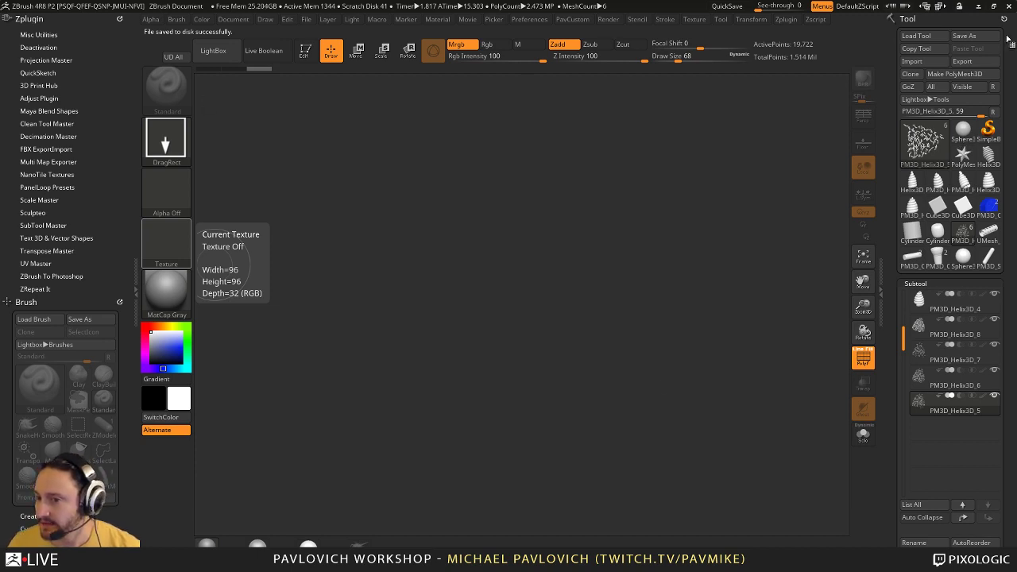
key("alt+F4")
left_click(519, 319)
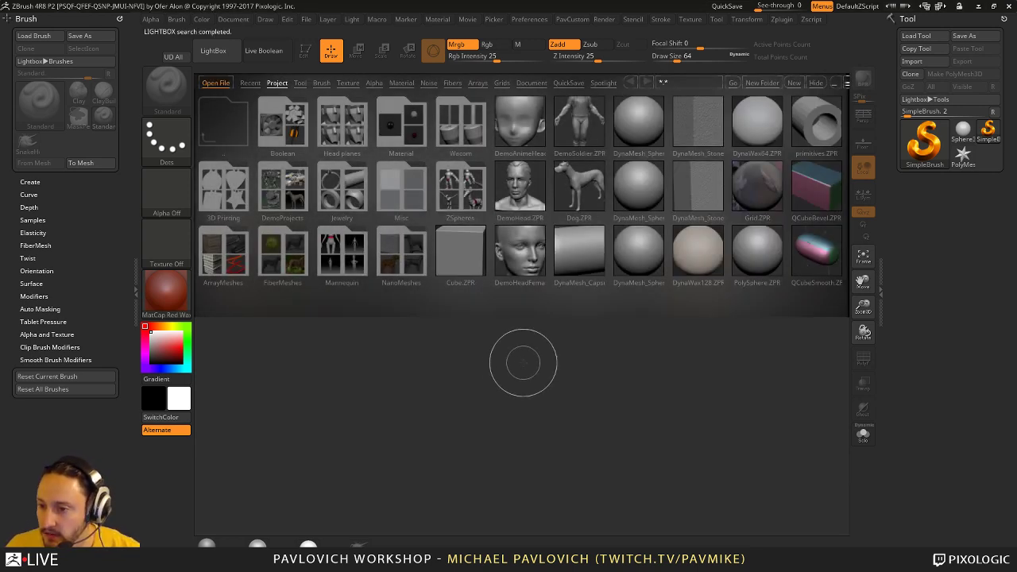
- Load the DemoHeadFemale project without saving the changes to the current project
left_click_drag(523, 362, 538, 391)
key("ctrl+n")
key("s")
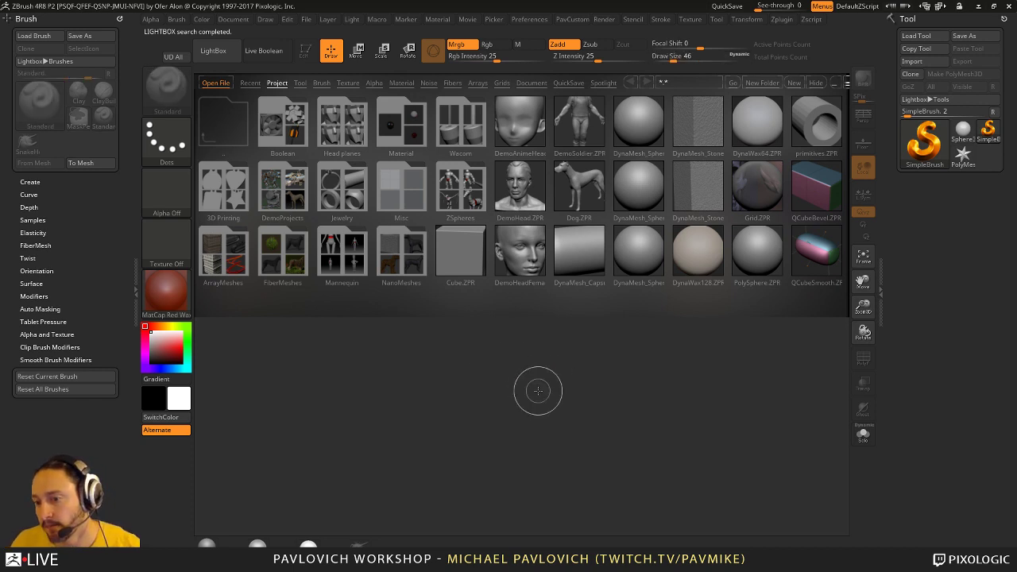
double_click(520, 253)
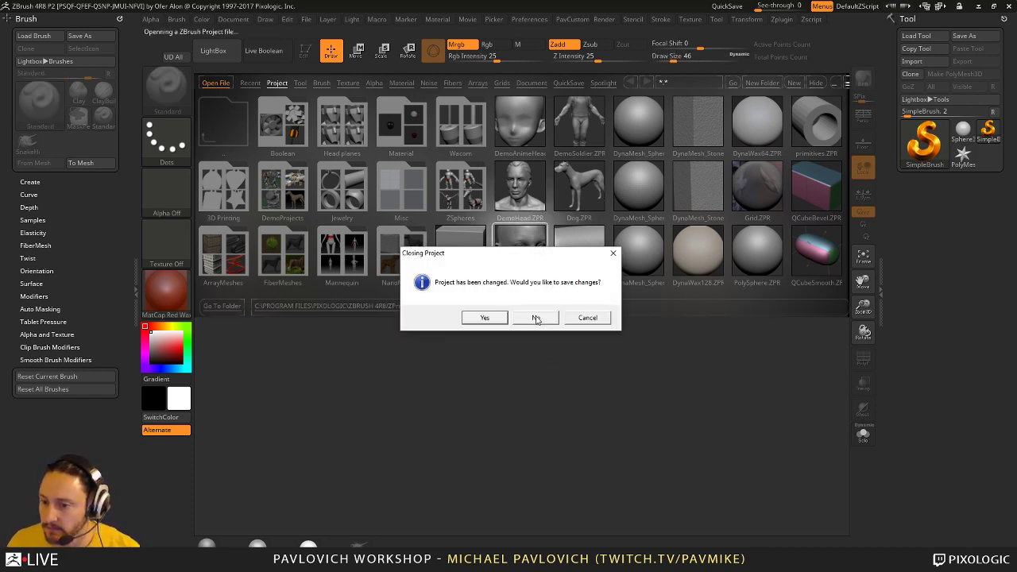
left_click(536, 318)
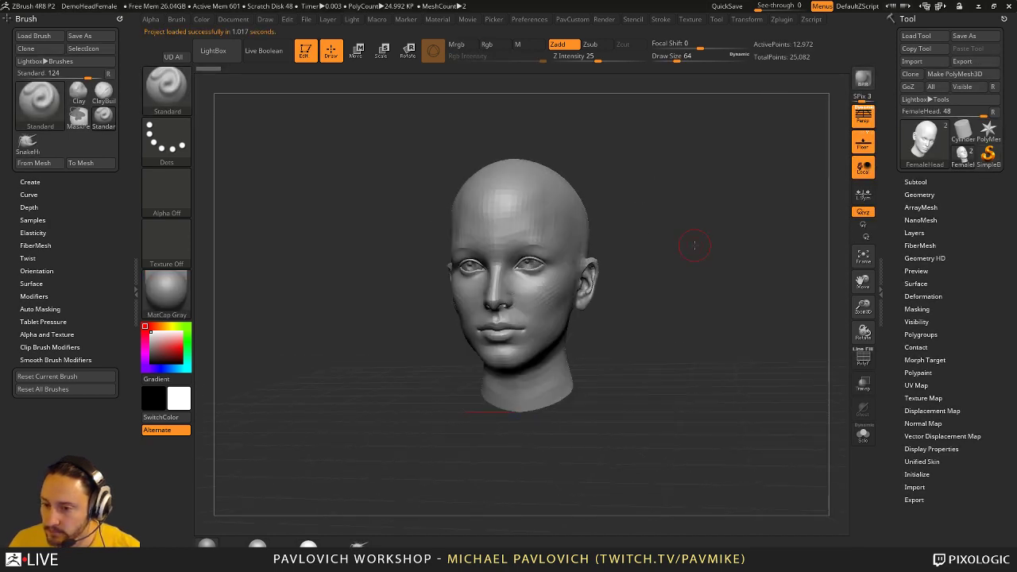
key("s")
mouse_move(694, 243)
left_mouse_down()
mouse_move(652, 233)
mouse_move(700, 199)
mouse_move(707, 237)
left_mouse_up()
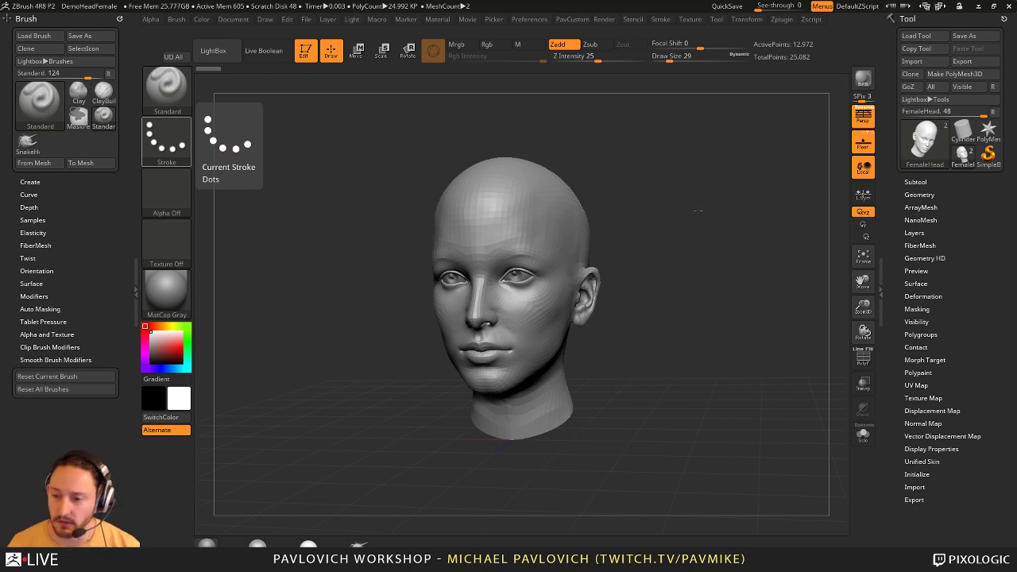
left_click_drag(698, 211, 688, 223)
key("s")
mouse_move(636, 242)
left_mouse_down()
mouse_move(692, 225)
mouse_move(585, 256)
left_mouse_up()
- Select the ZModeler brush and accept activating Dynamic Subdiv on the female head
key("b")
key("z")
key("m")
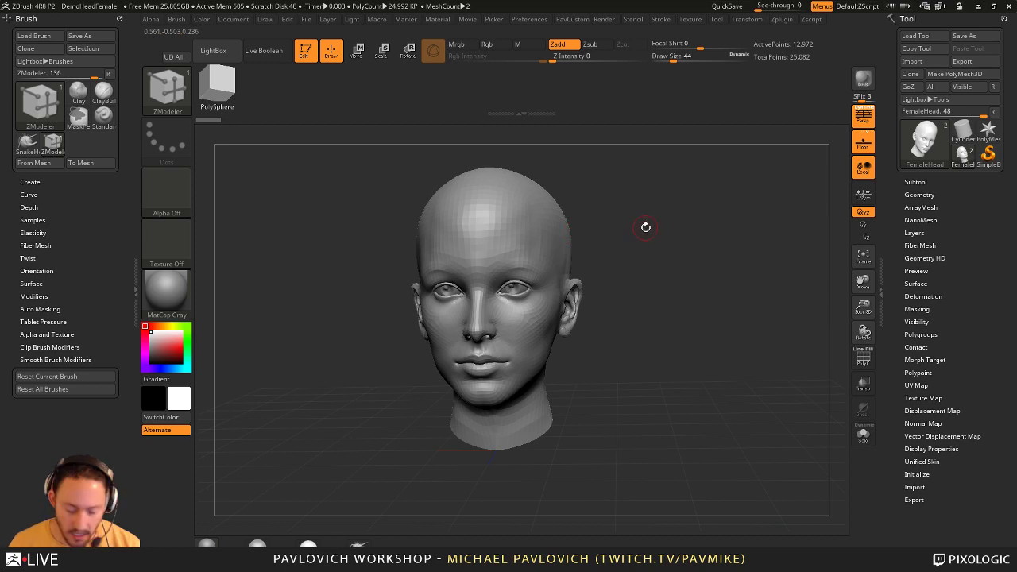
key("d")
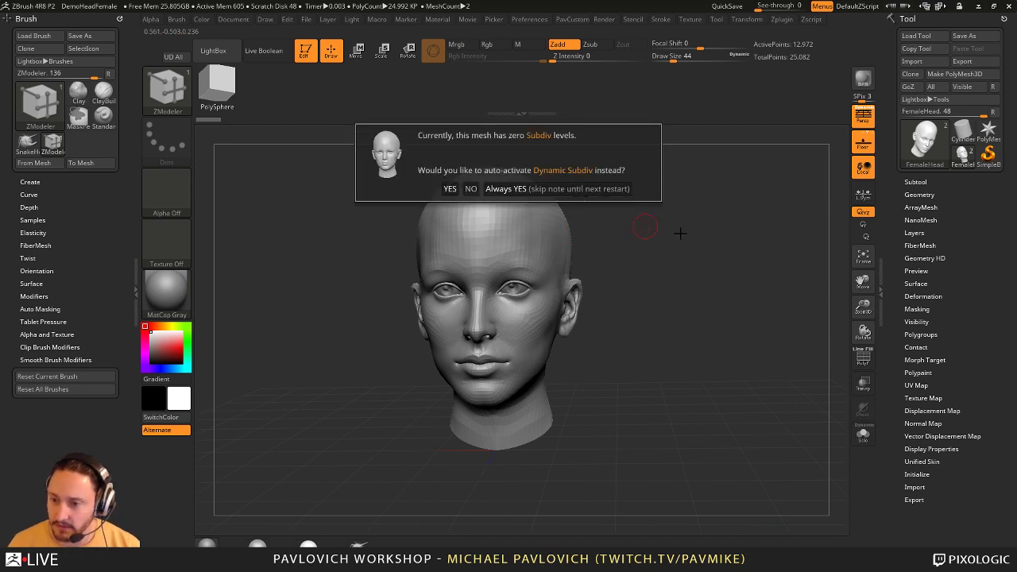
key("Return")
left_click_drag(616, 220, 652, 232)
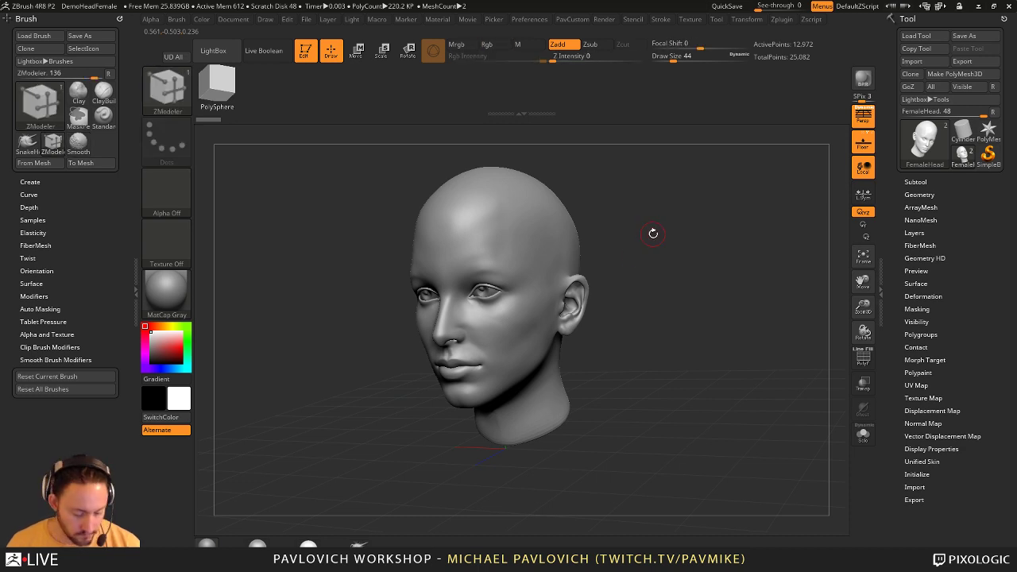
- Switch back to the Standard brush and turn off the floor grid and perspective display
key("b")
key("s")
key("t")
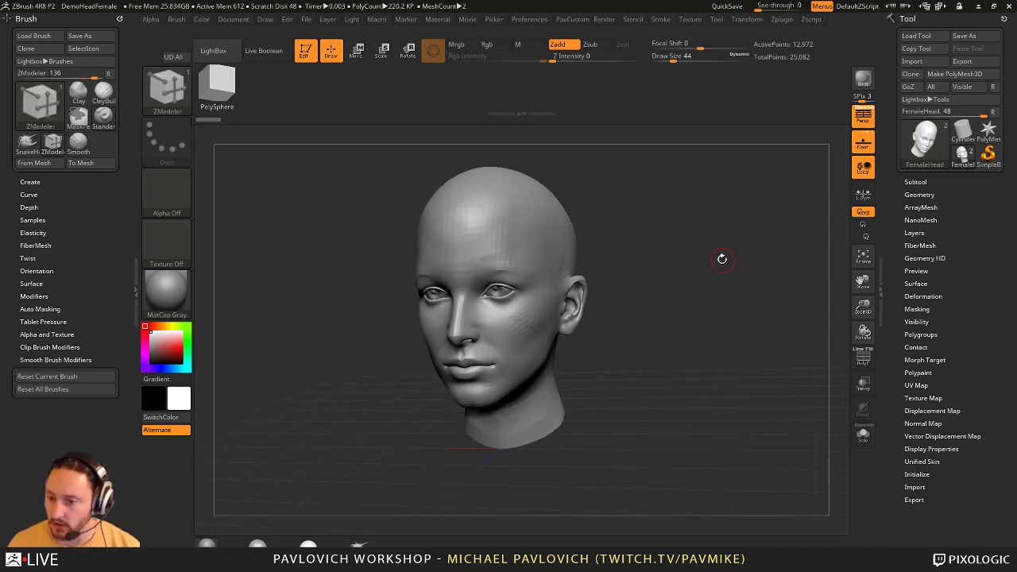
left_click_drag(721, 257, 736, 270)
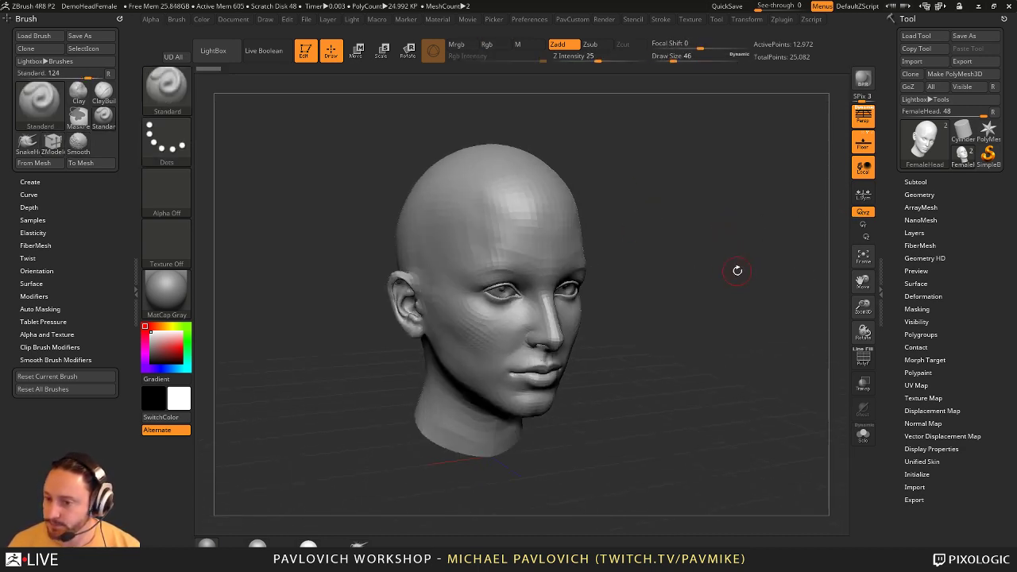
left_click(861, 144)
left_click(861, 123)
left_click_drag(740, 203, 750, 231)
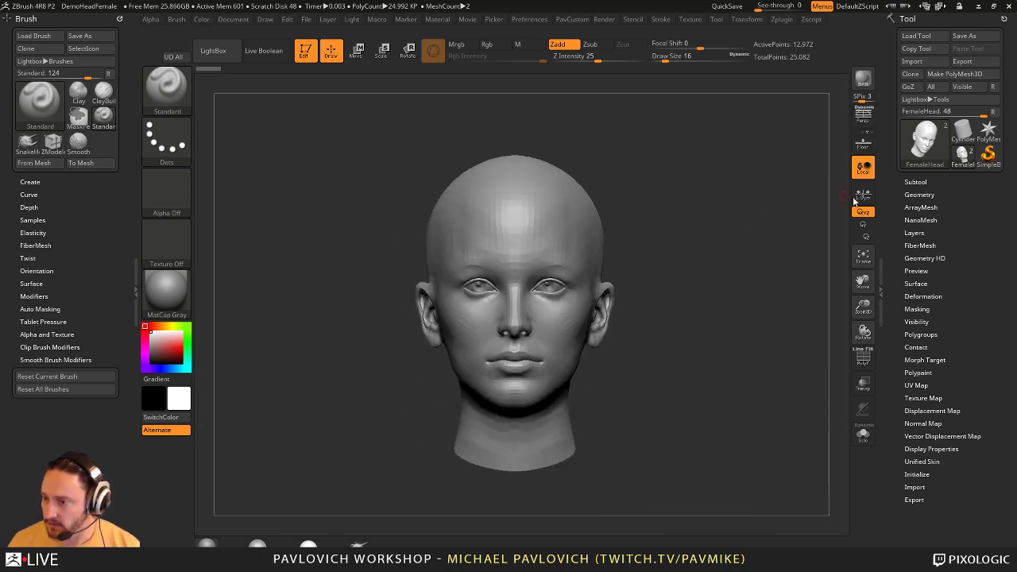
- Expand the list of subtools and select the ZModeler brush for the FemaleHead subtool
left_click(918, 185)
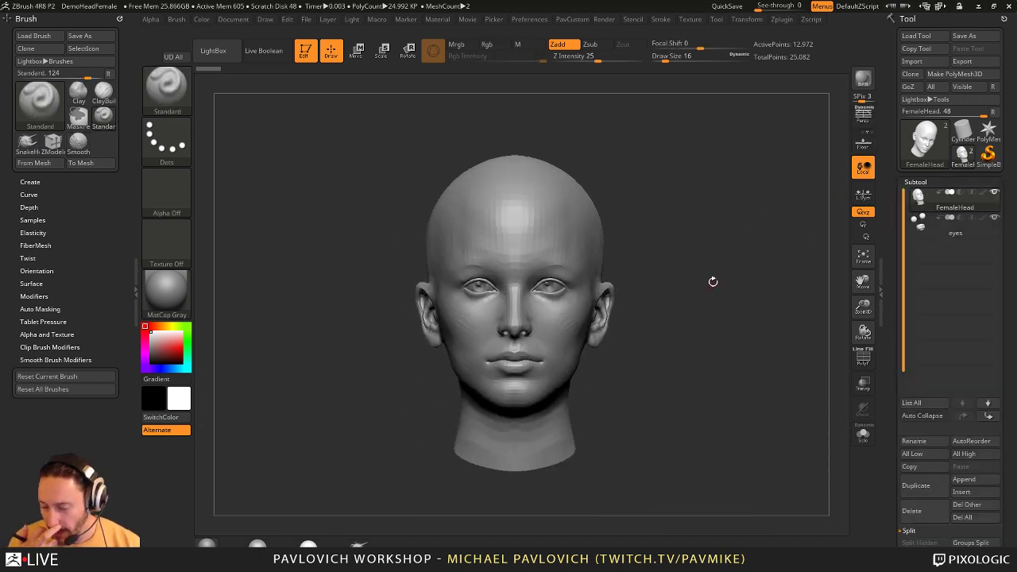
left_click_drag(670, 237, 709, 229)
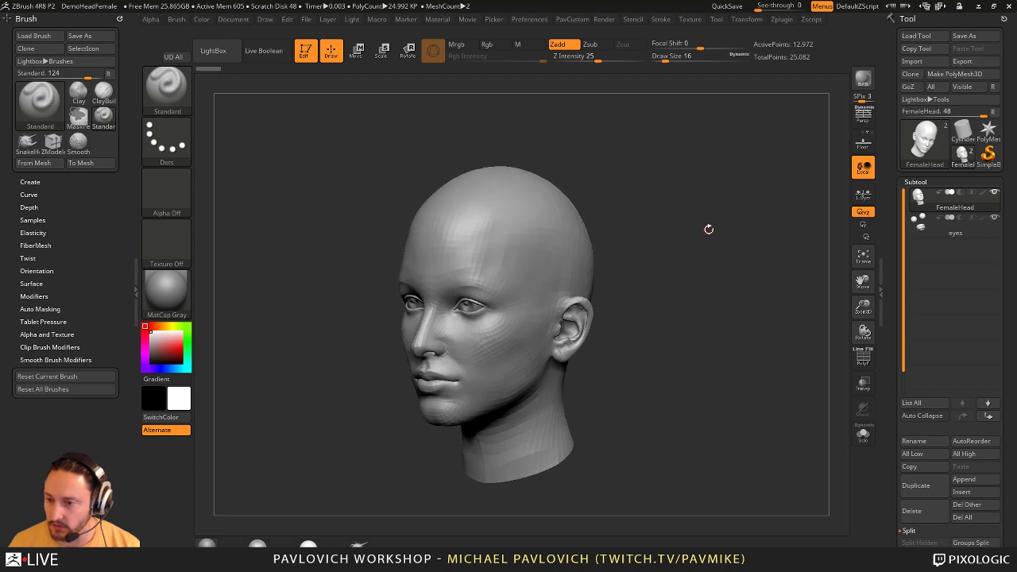
key("s")
mouse_move(666, 257)
left_mouse_down()
mouse_move(684, 253)
mouse_move(686, 236)
mouse_move(680, 260)
left_mouse_up()
key("b")
key("z")
key("m")
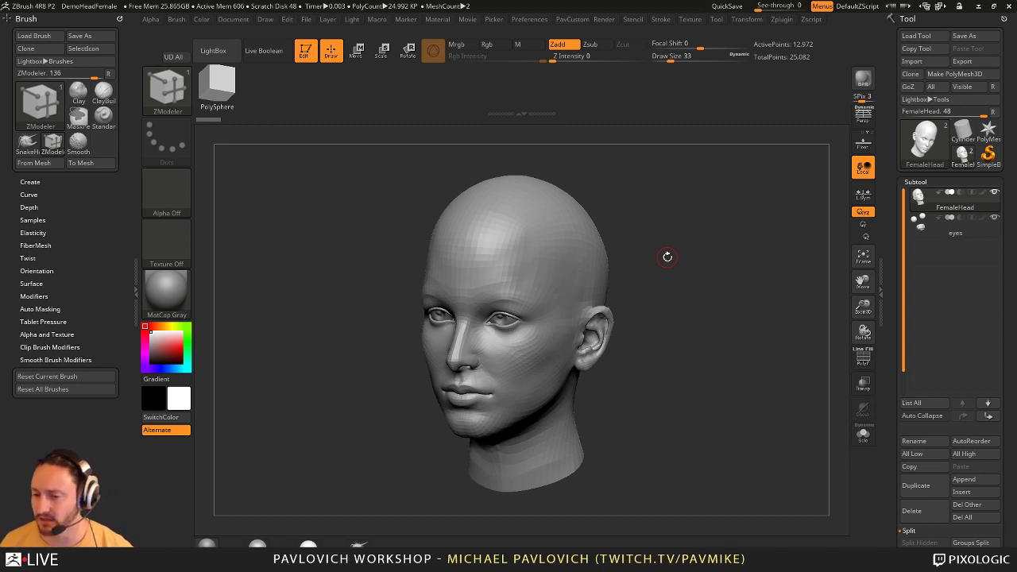
left_click_drag(746, 269, 615, 228)
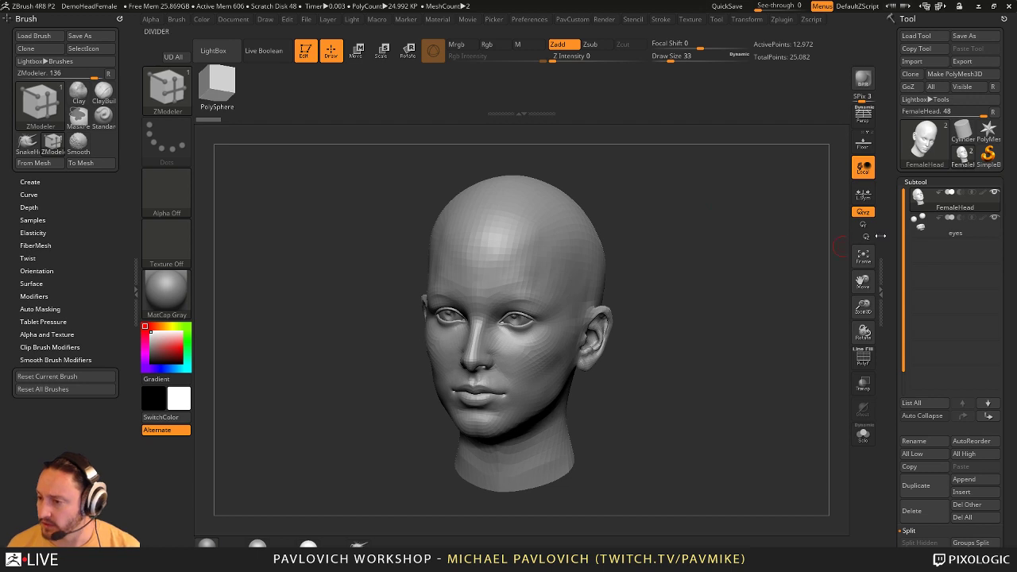
- Duplicate the FemaleHead subtool and subdivide the copy FemaleHead1 twice
left_click(915, 485)
key("ctrl+d")
key("ctrl+d")
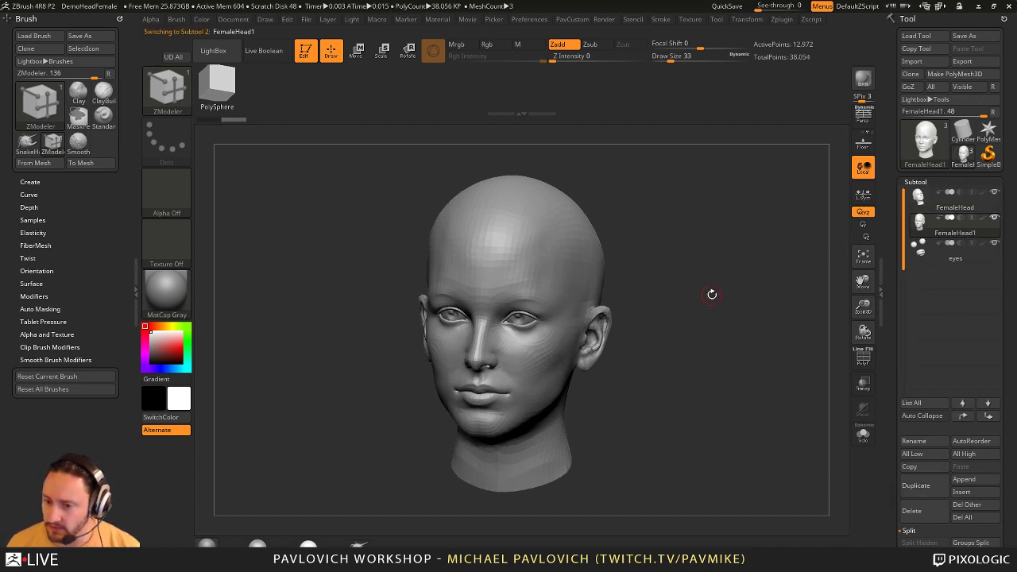
- Isolate FemaleHead1 with Solo and switch to the Standard brush
left_click(863, 434)
left_click_drag(765, 363, 711, 291, "shift")
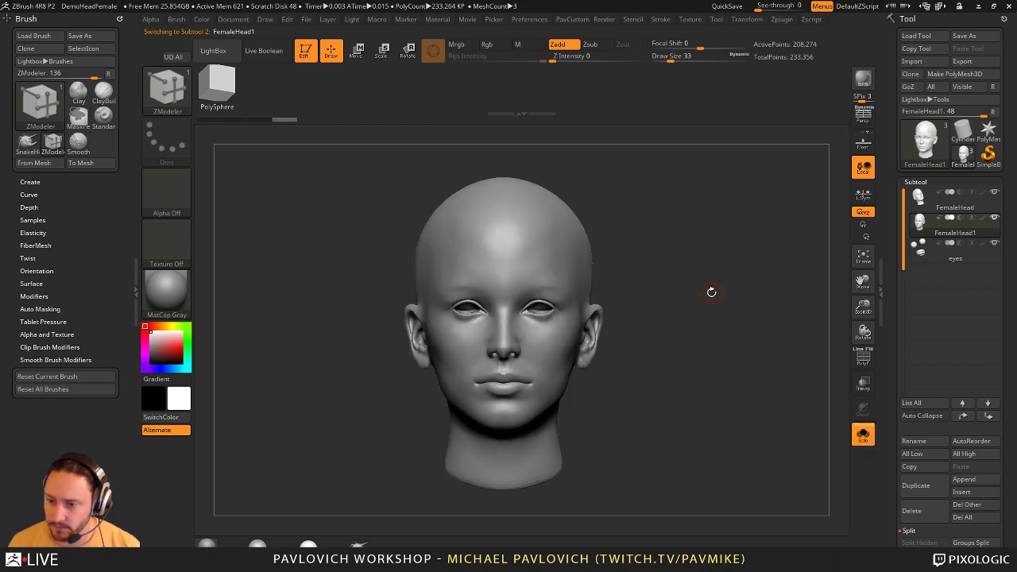
key("b")
key("s")
key("t")
left_click_drag(659, 202, 655, 221, "alt")
key("s")
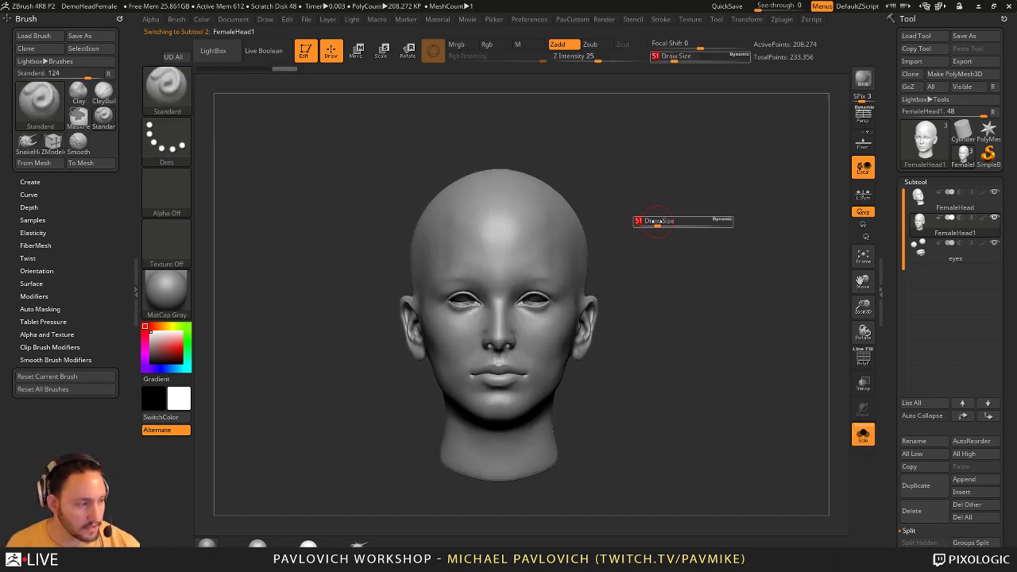
- Snap the head to a side profile and set the masking brush to MaskLasso
mouse_move(747, 239)
left_mouse_down("shift")
mouse_move(677, 244)
mouse_move(723, 234)
left_mouse_up("shift")
key("ctrl")
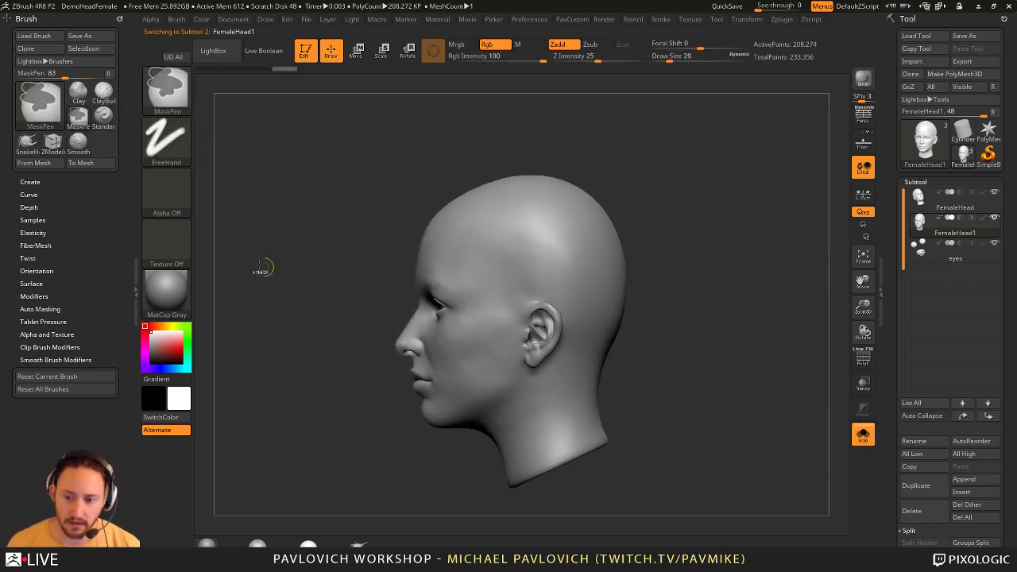
left_click(180, 104)
left_click(316, 148)
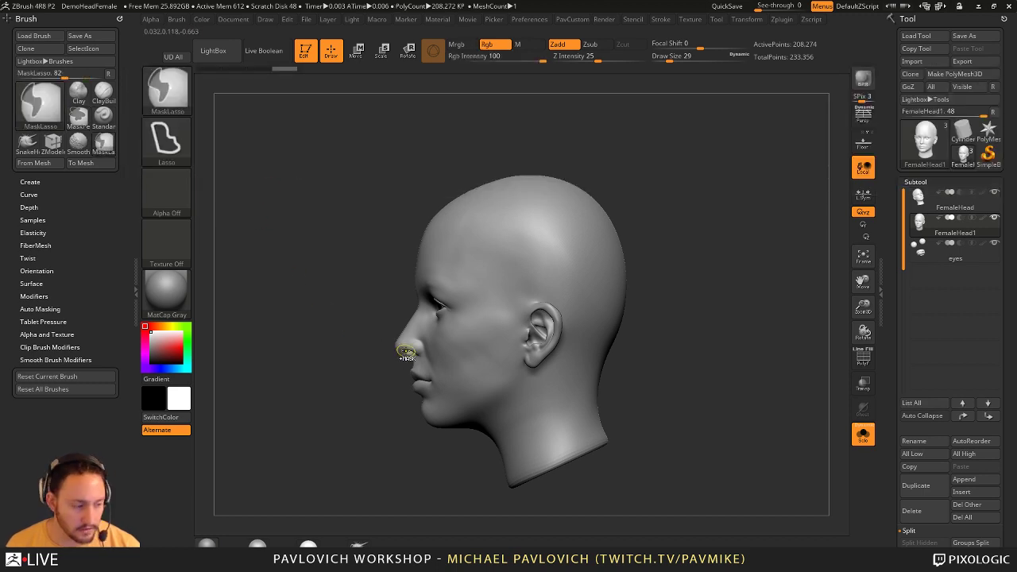
- Lasso a mask over the mouth, cheek and chin area in profile and invert it
mouse_move(359, 355)
left_mouse_down("ctrl")
mouse_move(407, 344)
mouse_move(487, 350)
mouse_move(465, 364)
mouse_move(450, 412)
mouse_move(429, 418)
left_mouse_up("ctrl")
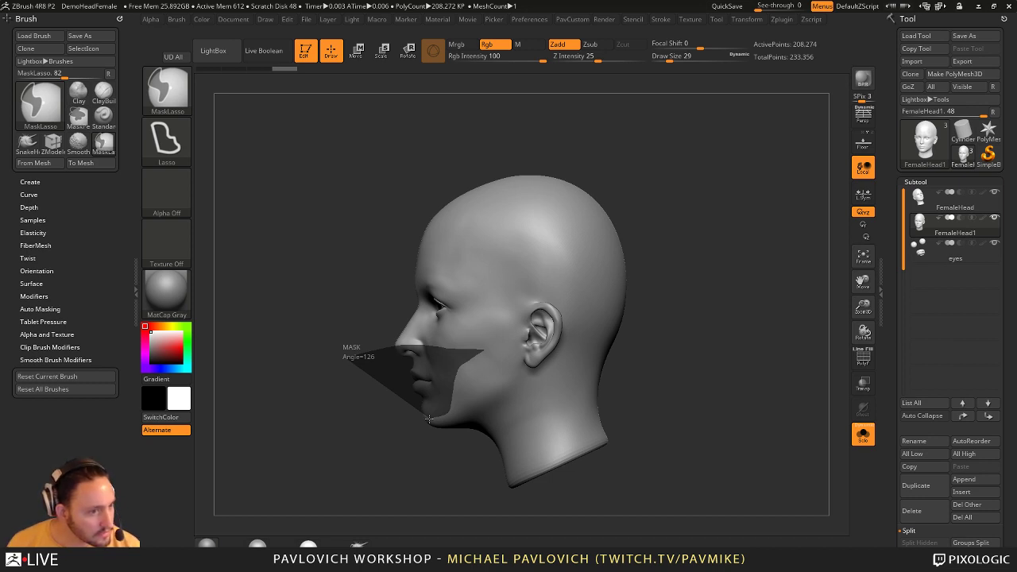
mouse_move(429, 418)
left_mouse_down("ctrl")
mouse_move(353, 427)
mouse_move(369, 431)
left_mouse_up("ctrl")
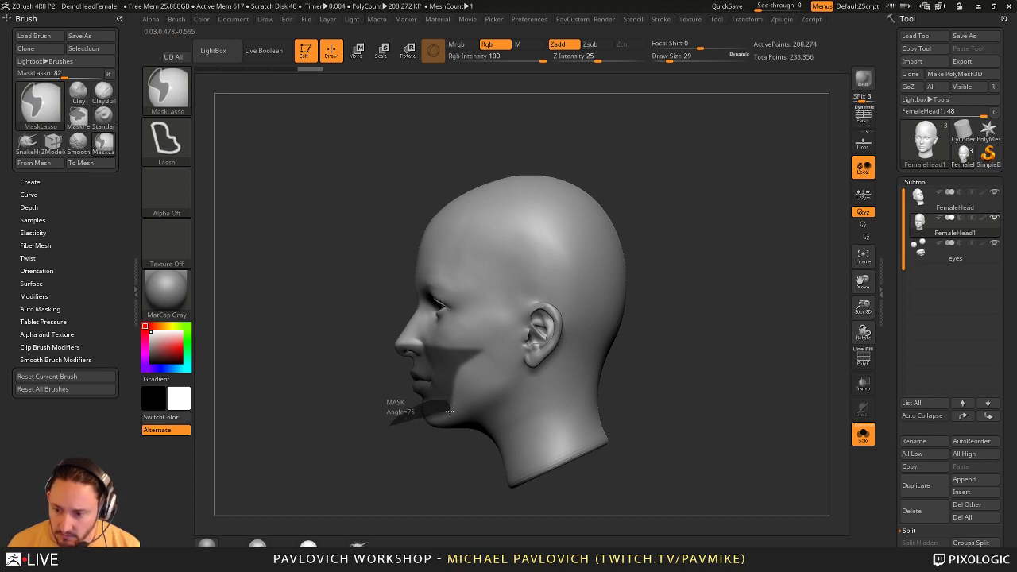
mouse_move(373, 475)
left_mouse_down()
mouse_move(454, 477)
mouse_move(380, 477)
left_mouse_up()
mouse_move(477, 435)
left_mouse_down()
mouse_move(724, 354)
mouse_move(659, 350)
mouse_move(692, 320)
mouse_move(706, 284)
mouse_move(692, 282)
mouse_move(710, 238)
mouse_move(681, 291)
mouse_move(707, 281)
left_mouse_up()
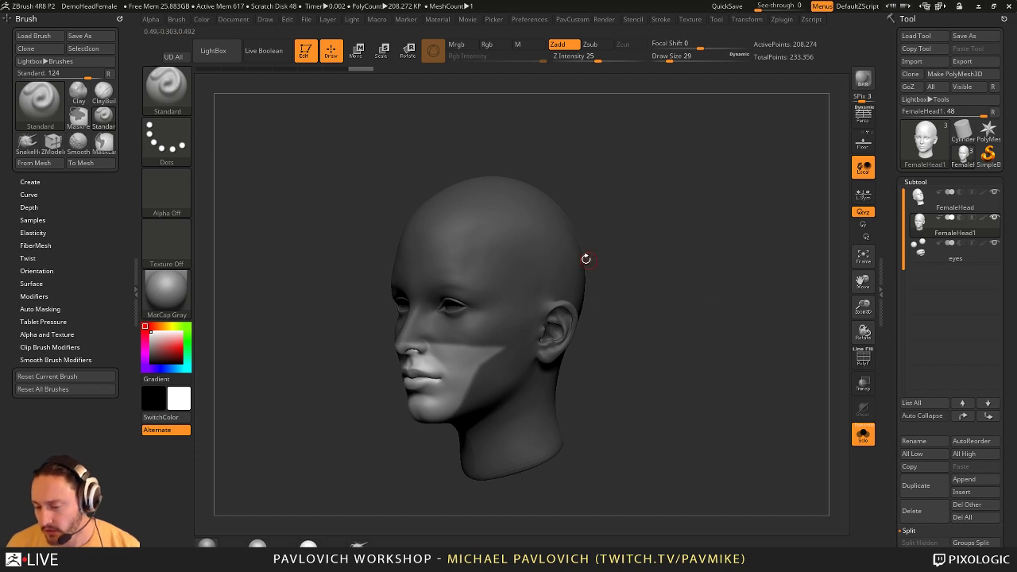
- Clear the mask and DynaMesh the head at resolution 128 with Blur lowered to 0
left_click_drag(679, 272, 719, 298)
key("grave")
left_click(734, 171)
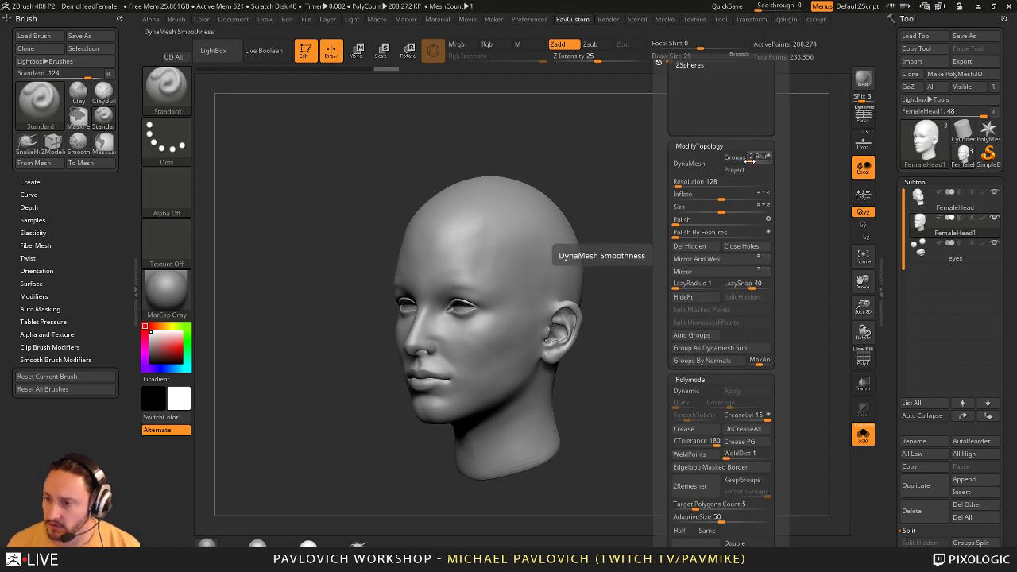
left_click_drag(757, 160, 738, 161)
left_click(701, 166)
left_click(663, 186)
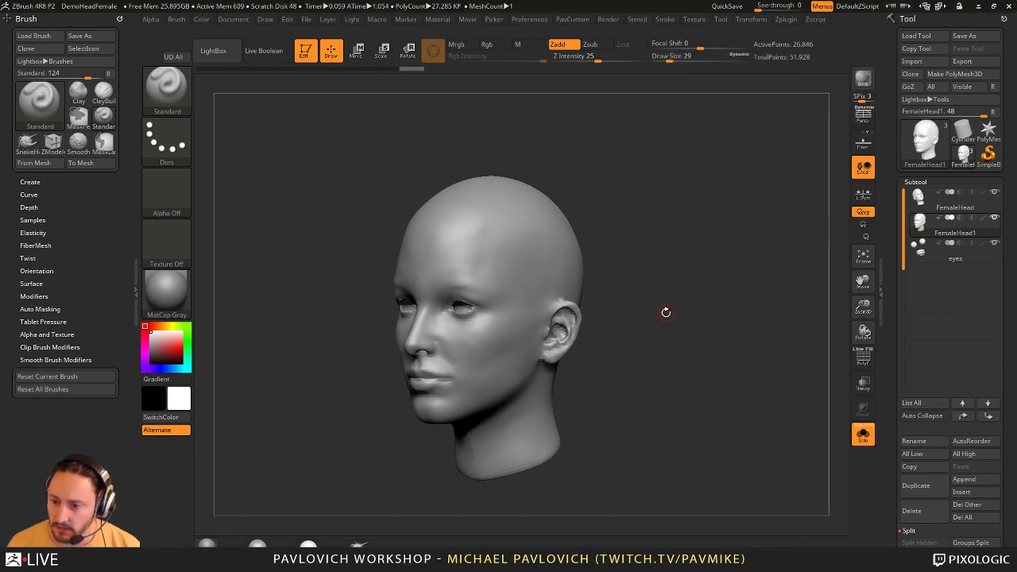
- Return the head to a side profile and set the brush draw size to 71
left_click_drag(665, 312, 684, 310, "shift")
left_click_drag(588, 298, 556, 316)
key("s")
key("s")
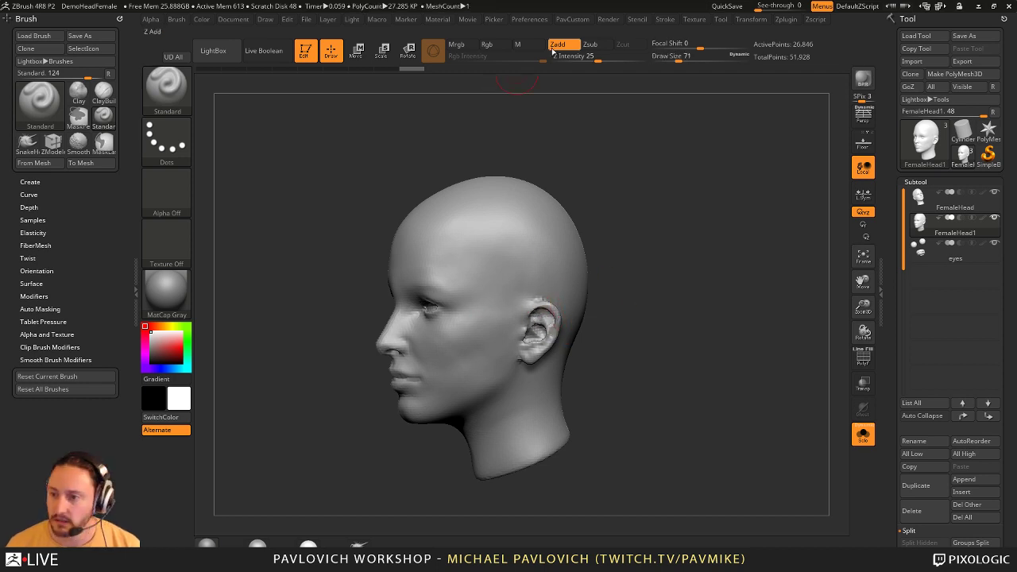
left_click(572, 19)
left_click(530, 19)
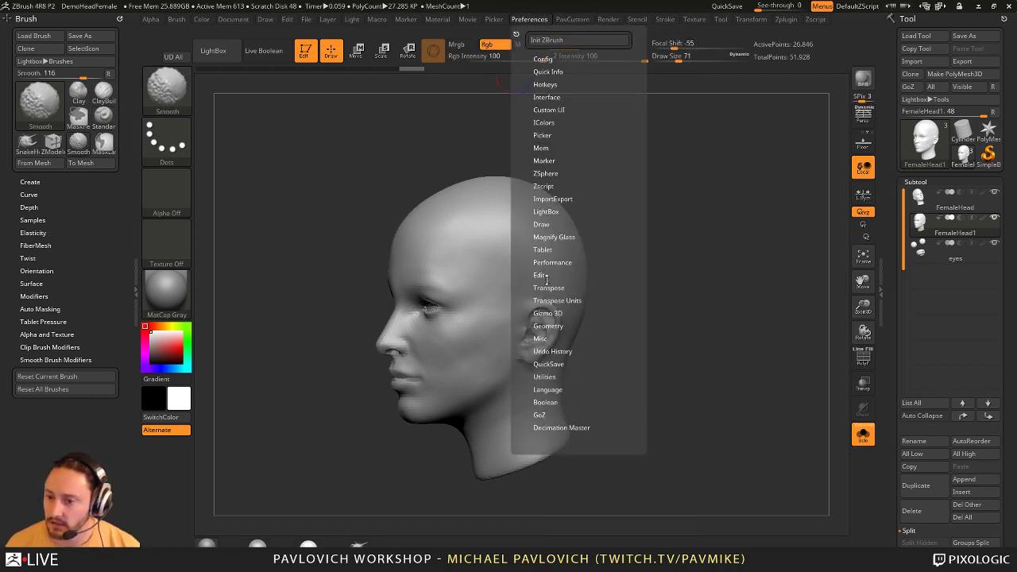
left_click(541, 275)
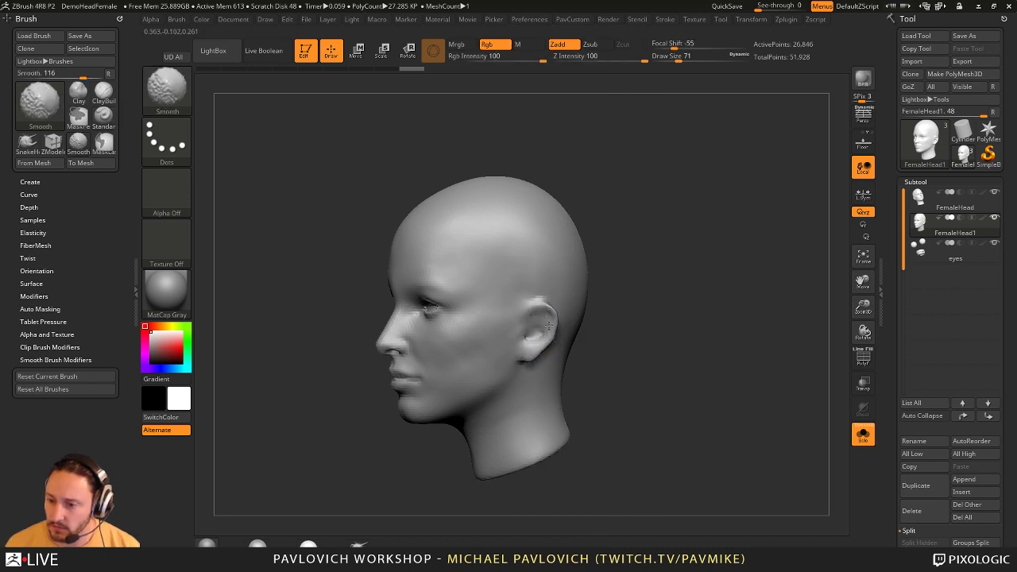
- Smooth the ears down into the side of the head, re-DynaMeshing between smoothing passes
left_click_drag(549, 326, 546, 334, "shift")
left_click_drag(646, 291, 625, 320, "ctrl")
left_click_drag(549, 318, 545, 330, "shift")
left_click_drag(636, 298, 625, 320, "ctrl")
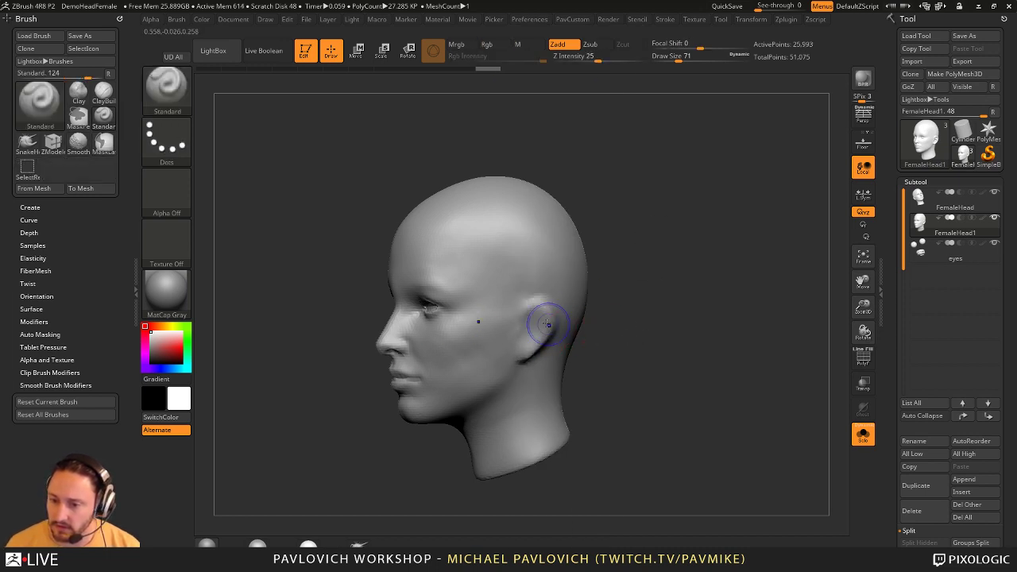
left_click_drag(547, 324, 540, 335, "shift")
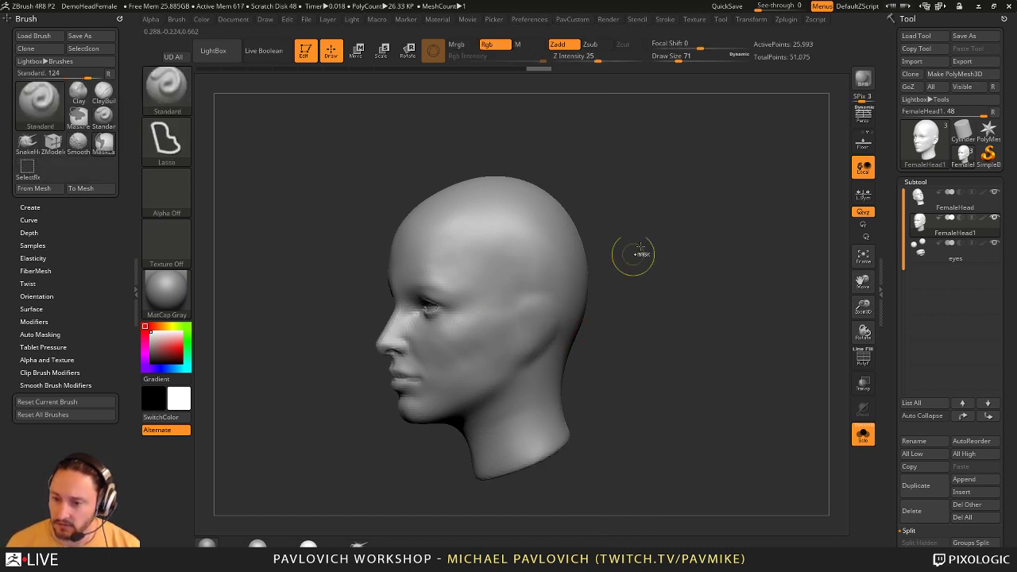
- Raise the DynaMesh resolution above 128 and remesh the earless head
mouse_move(628, 191)
left_mouse_down()
mouse_move(657, 288)
mouse_move(606, 289)
mouse_move(648, 244)
left_mouse_up()
key("1")
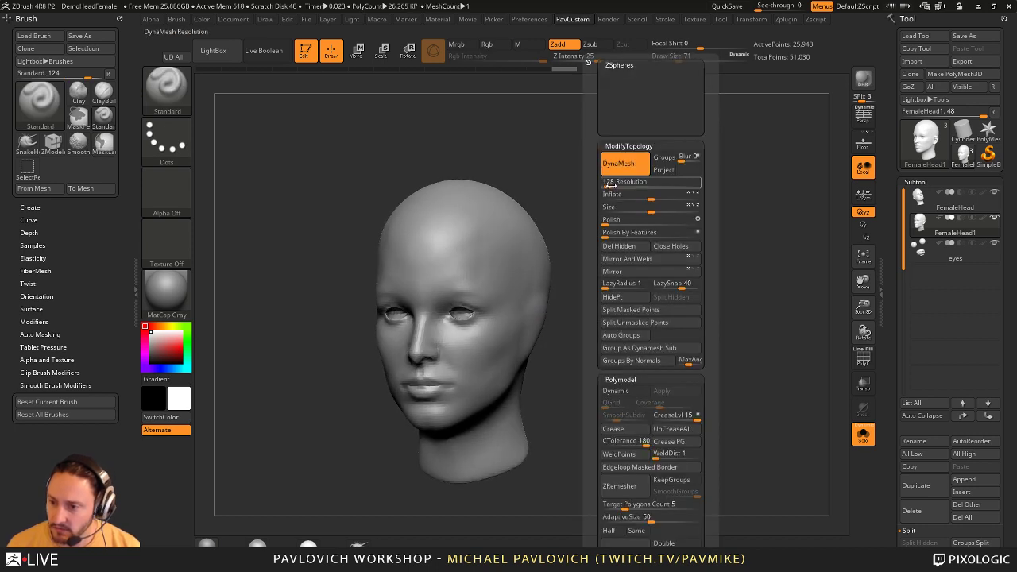
left_click(609, 183)
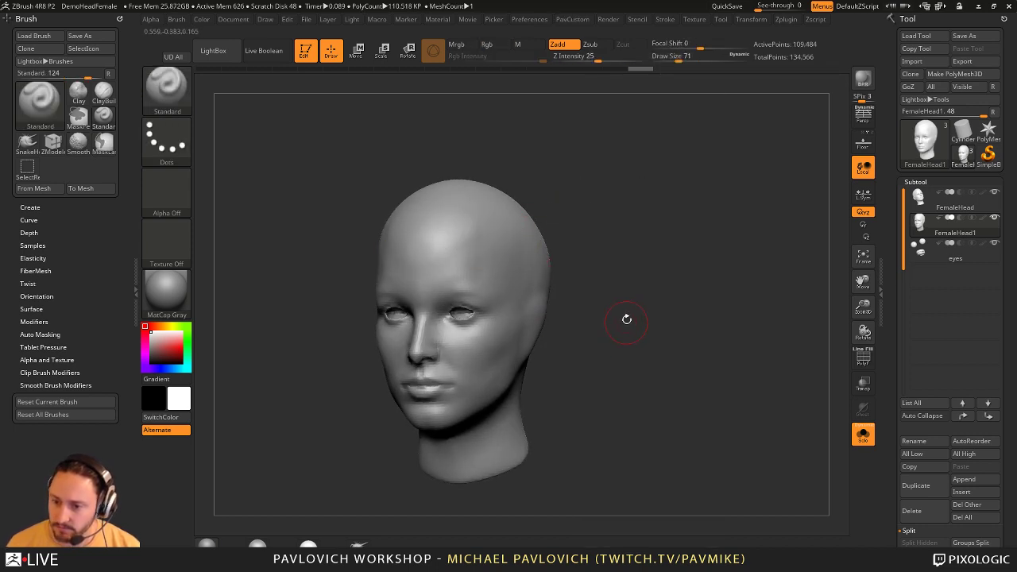
- Turn the head back to a side profile and reduce the brush draw size to 31
left_click_drag(625, 318, 530, 326)
mouse_move(679, 298)
left_mouse_down("shift")
mouse_move(720, 296)
mouse_move(686, 308)
mouse_move(754, 302)
mouse_move(580, 297)
left_mouse_up("shift")
key("bracketleft")
key("bracketleft")
key("bracketleft")
key("bracketleft")
key("ctrl")
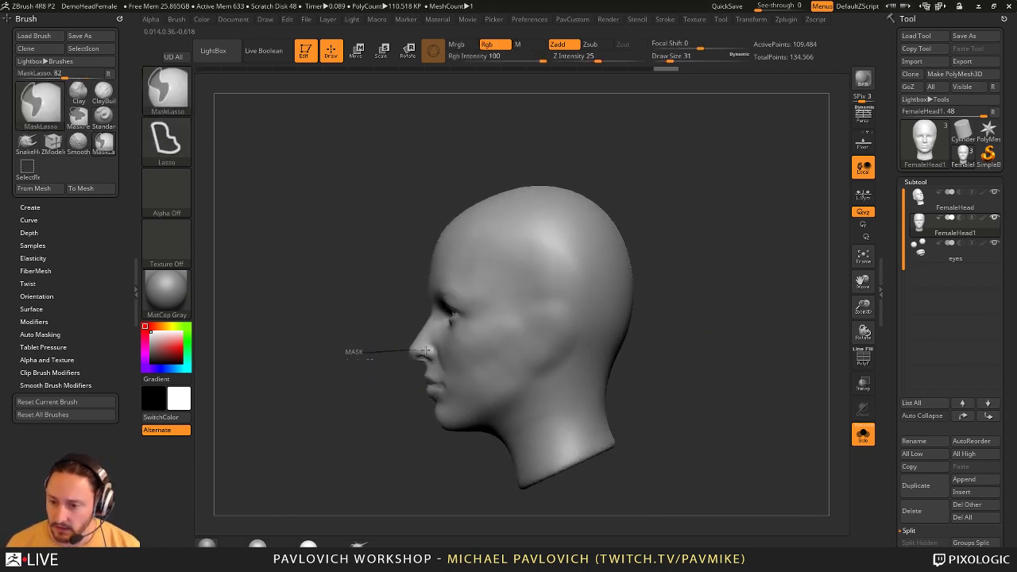
mouse_move(515, 351)
left_mouse_down("ctrl")
mouse_move(477, 373)
mouse_move(469, 394)
mouse_move(458, 507)
left_mouse_up("ctrl")
mouse_move(692, 341)
left_mouse_down()
mouse_move(739, 338)
mouse_move(604, 282)
mouse_move(724, 316)
mouse_move(742, 304)
mouse_move(725, 303)
mouse_move(749, 301)
mouse_move(722, 332)
mouse_move(616, 308)
left_mouse_up()
left_click_drag(718, 295, 695, 309, "ctrl")
- Lasso a mask over the lower face from the nose and cheek to the chin, and invert it
mouse_move(371, 346)
left_mouse_down("ctrl")
mouse_move(497, 328)
mouse_move(449, 393)
mouse_move(441, 430)
left_mouse_up("ctrl")
mouse_move(729, 318)
left_mouse_down()
mouse_move(787, 335)
mouse_move(781, 320)
left_mouse_up()
left_click(757, 305, "ctrl")
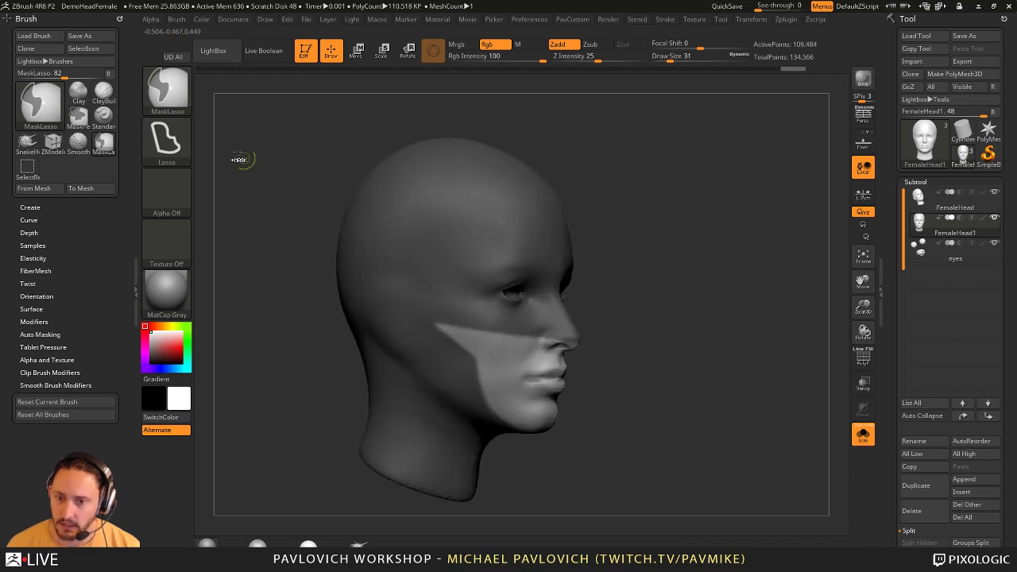
- Switch the masking brush to MaskPen and touch up the mask edge beneath the nose
left_click(168, 93, "ctrl")
left_click(217, 102, "ctrl")
left_click_drag(658, 314, 699, 279)
left_click_drag(629, 310, 613, 316, "shift")
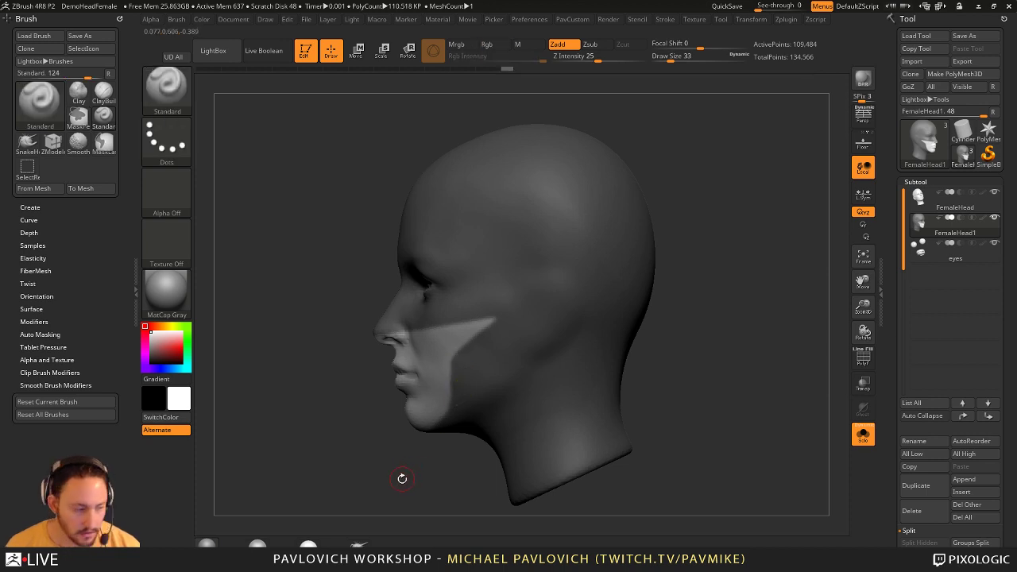
left_click_drag(402, 477, 423, 395)
key("ctrl")
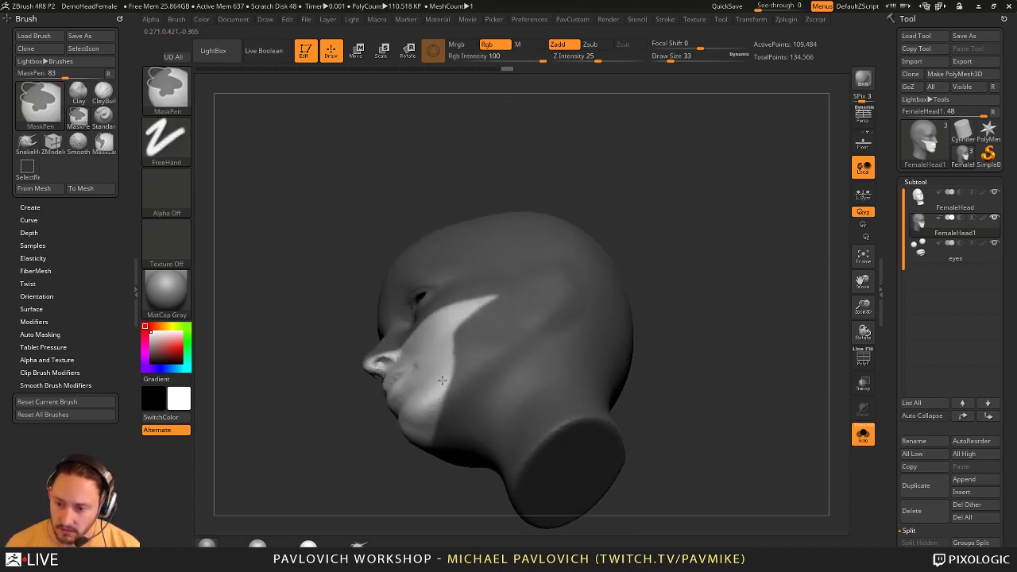
mouse_move(708, 231)
left_mouse_down()
mouse_move(715, 278)
mouse_move(779, 278)
mouse_move(707, 263)
mouse_move(729, 287)
mouse_move(756, 292)
mouse_move(636, 321)
mouse_move(658, 327)
mouse_move(737, 262)
left_mouse_up()
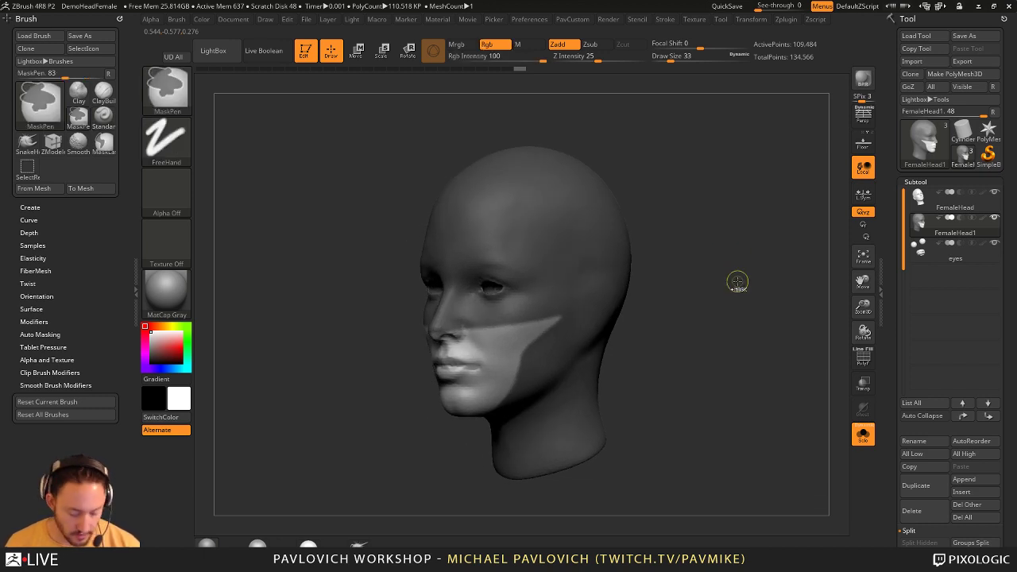
- Show the polyframe and split the head into two polygroups, one for the lower face and one for the rest
left_click_drag(739, 283, 738, 284, "ctrl")
key("shift+f")
mouse_move(626, 345)
left_mouse_down("alt")
mouse_move(708, 236)
mouse_move(661, 255)
left_mouse_up("alt")
left_click(661, 256, "ctrl+shift")
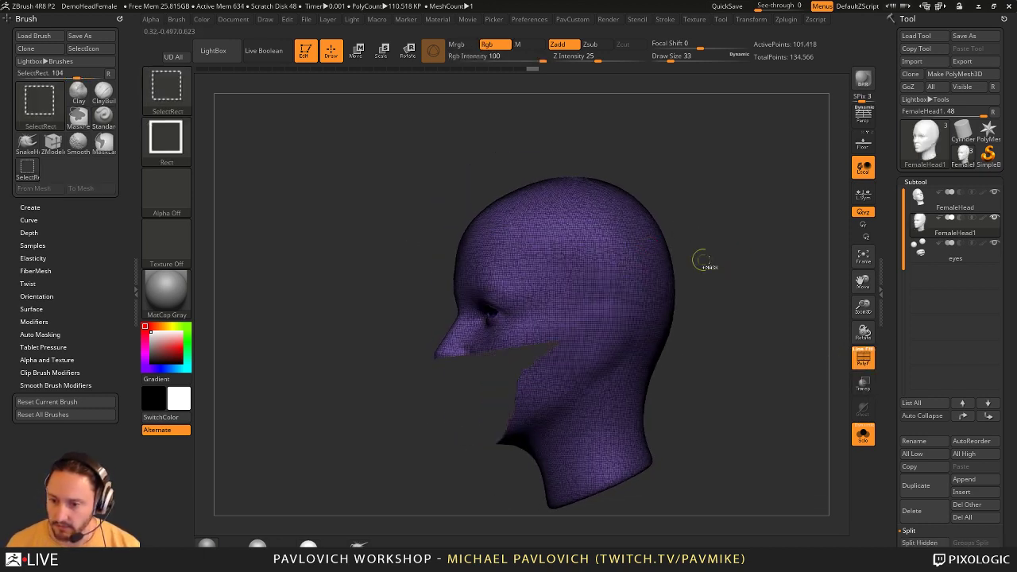
key("ctrl+w")
left_click(745, 273, "ctrl+shift")
left_click_drag(747, 272, 739, 251)
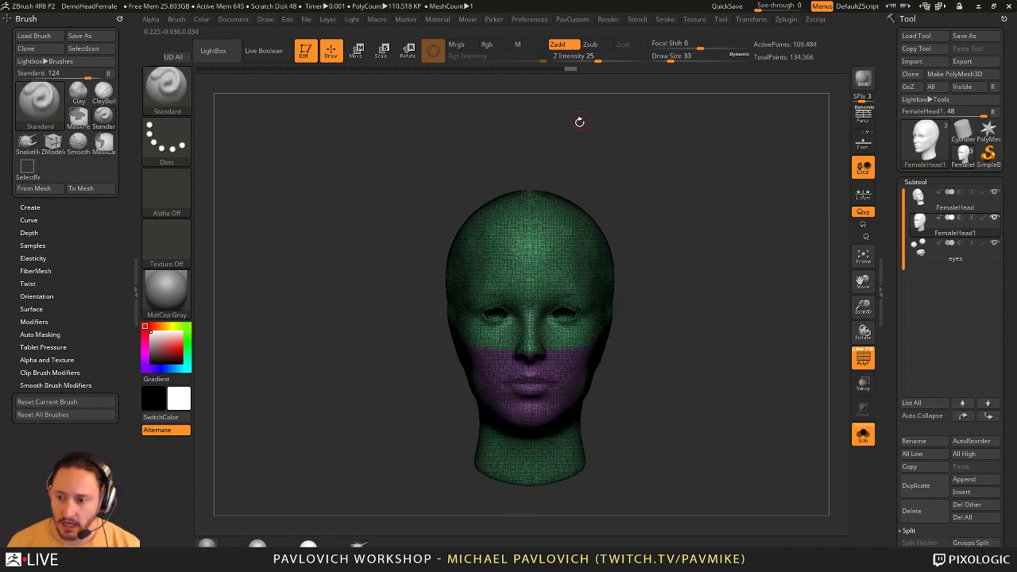
mouse_move(698, 225)
left_mouse_down()
mouse_move(682, 266)
mouse_move(635, 252)
mouse_move(677, 252)
left_mouse_up()
left_click(360, 545)
key("s")
mouse_move(561, 237)
left_mouse_down()
mouse_move(572, 237)
mouse_move(547, 103)
left_mouse_up()
mouse_move(721, 233)
left_mouse_down()
mouse_move(709, 286)
mouse_move(740, 283)
mouse_move(727, 283)
left_mouse_up()
key("ctrl+z")
- Set the draw size to 37 and insert a mirrored pair of IMM_Base_Primitives Cube meshes on the upper sides of the head
key("s")
key("b")
key("i")
key("p")
key("m")
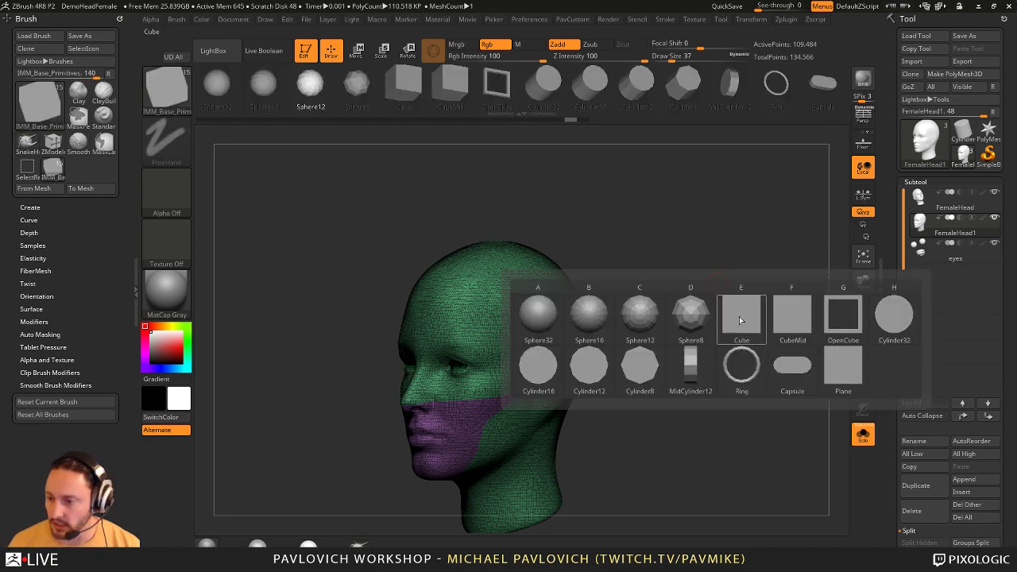
left_click(740, 320)
left_click_drag(541, 273, 550, 293)
left_click_drag(648, 232, 681, 228, "shift")
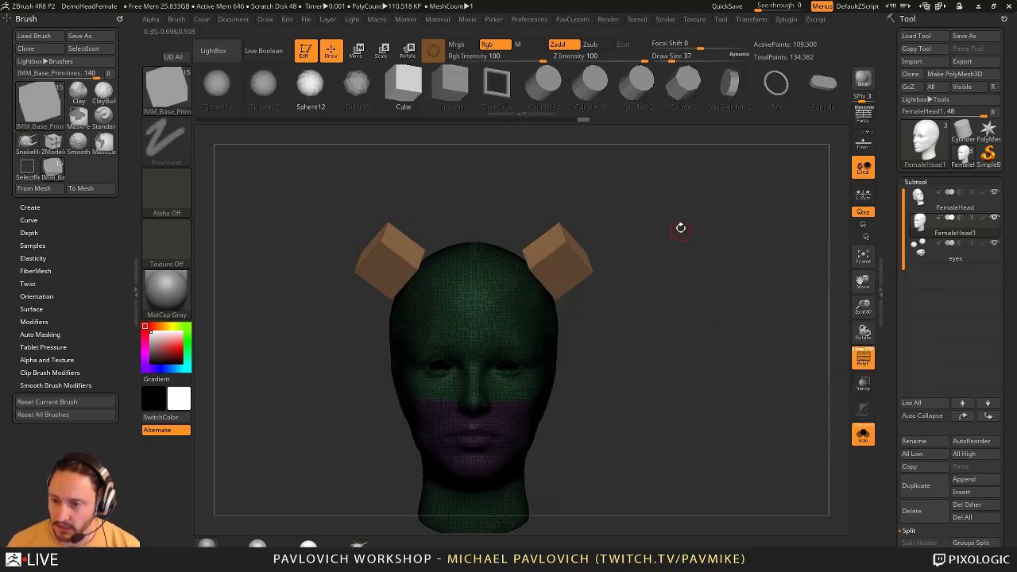
- Rotate the inserted cubes upright and seat them against the upper sides of the head
key("w")
left_click_drag(549, 235, 513, 243)
left_click_drag(555, 281, 556, 280)
mouse_move(660, 246)
left_mouse_down("shift")
mouse_move(616, 242)
mouse_move(591, 253)
mouse_move(645, 245)
left_mouse_up("shift")
left_click_drag(587, 261, 590, 264)
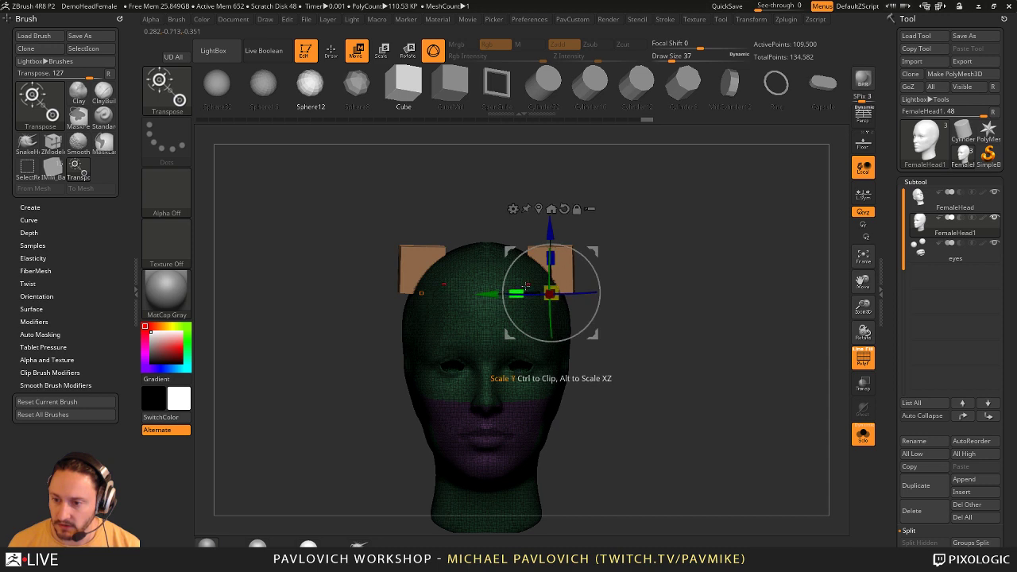
- Narrow the two cubes sideways and turn on local symmetry for the transformations
left_click_drag(525, 285, 553, 294)
key("ctrl+z")
left_click(863, 193)
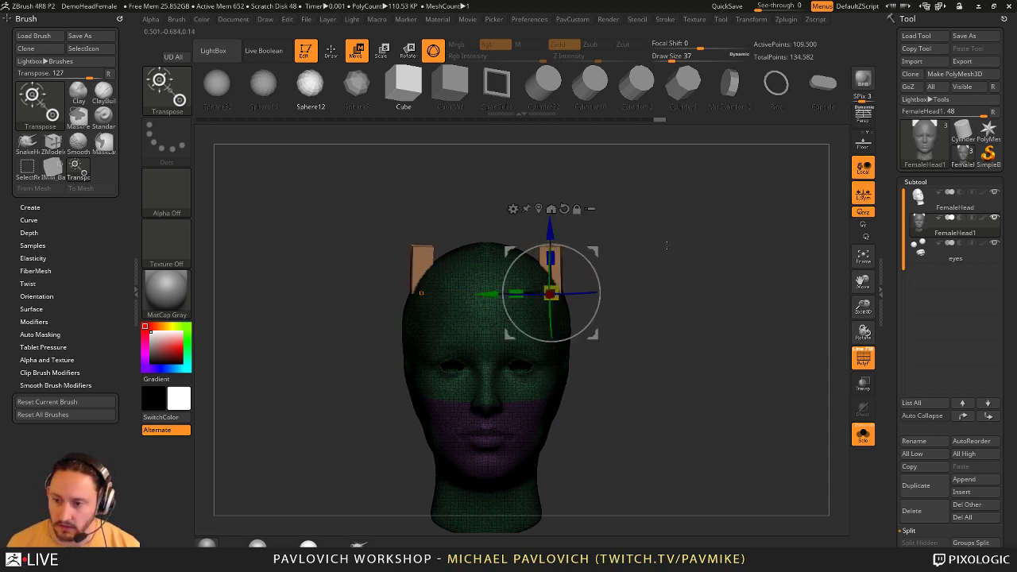
- Adjust the placement of the narrowed cubes on the skull from the side profile
left_click_drag(675, 196, 689, 190, "alt")
left_click_drag(607, 246, 611, 249)
right_click_drag(611, 249, 556, 248, "shift")
left_click_drag(612, 248, 614, 250)
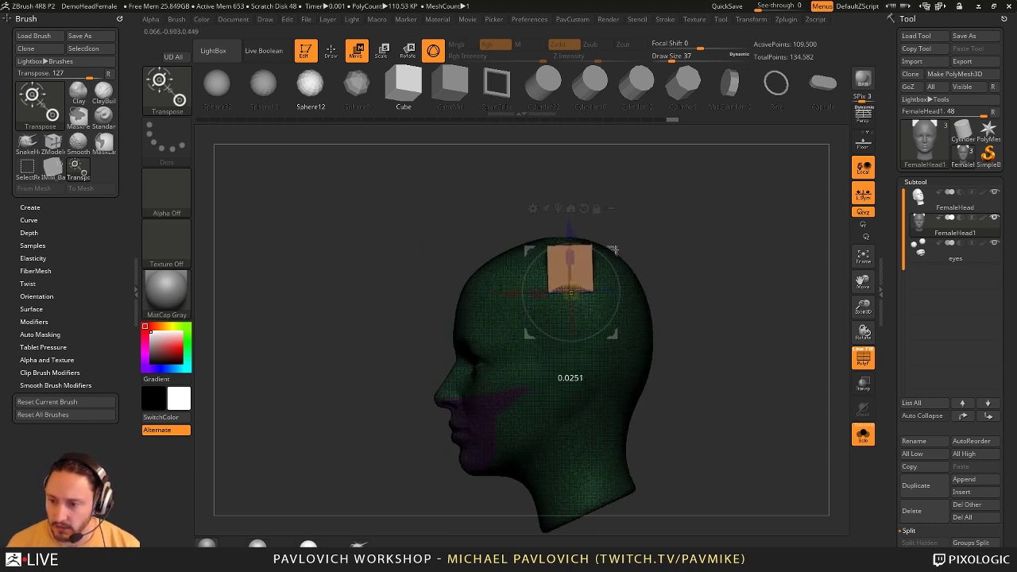
key("q")
mouse_move(704, 232)
left_mouse_down("shift")
mouse_move(742, 231)
mouse_move(679, 241)
mouse_move(713, 223)
mouse_move(441, 360)
left_mouse_up("shift")
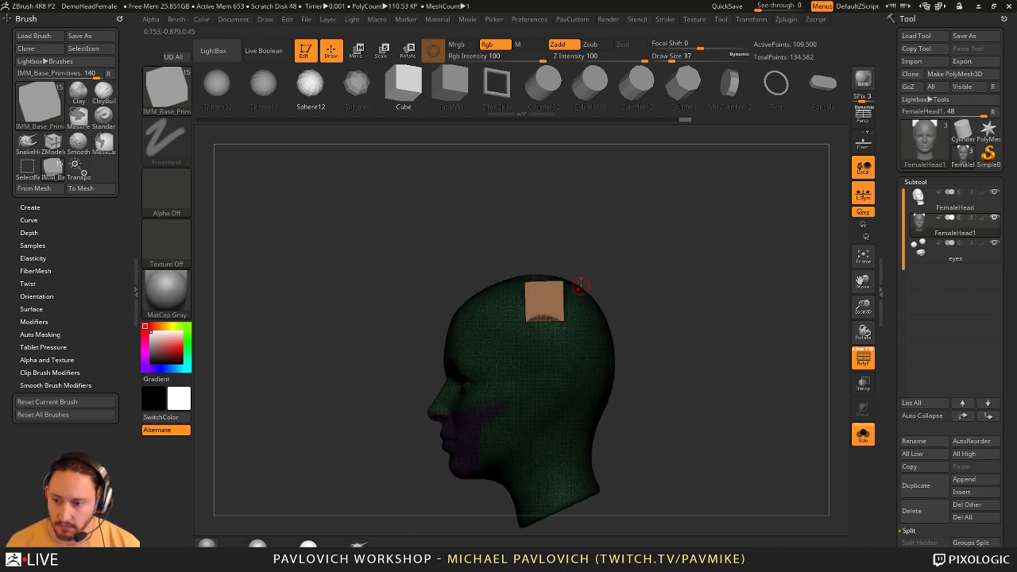
key("w")
left_click_drag(581, 286, 587, 294)
key("q")
left_click_drag(609, 253, 640, 269)
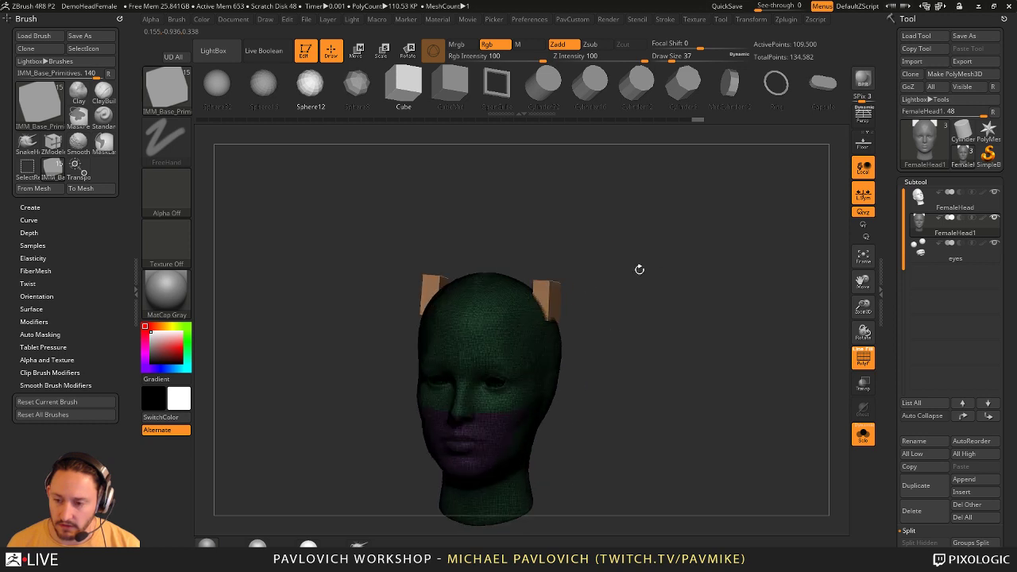
- Separate the cubes from the head into their own subtool with Split Masked Points
left_click_drag(638, 227, 648, 249, "alt")
key("grave")
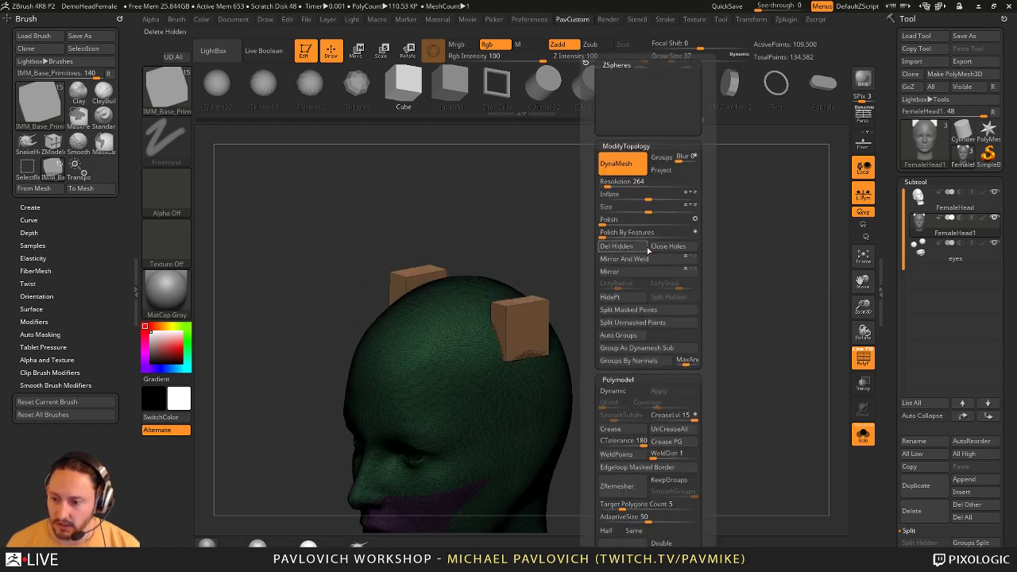
left_click(636, 309)
mouse_move(642, 308)
left_mouse_down()
mouse_move(661, 302)
mouse_move(705, 332)
left_mouse_up()
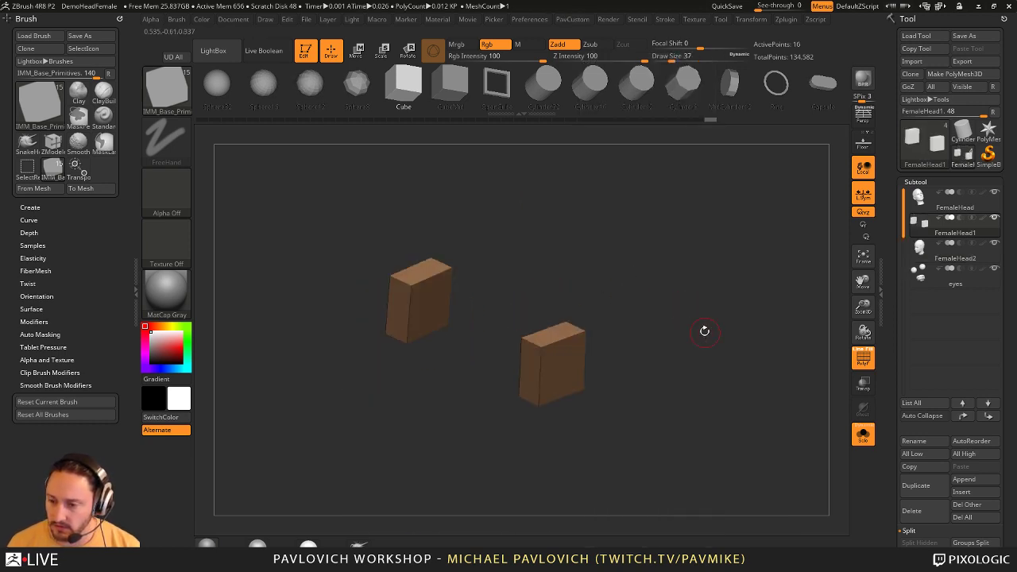
- Switch to the ZModeler brush and QMesh the top faces of both blocks upward into tall columns
key("b")
key("z")
key("m")
key("space")
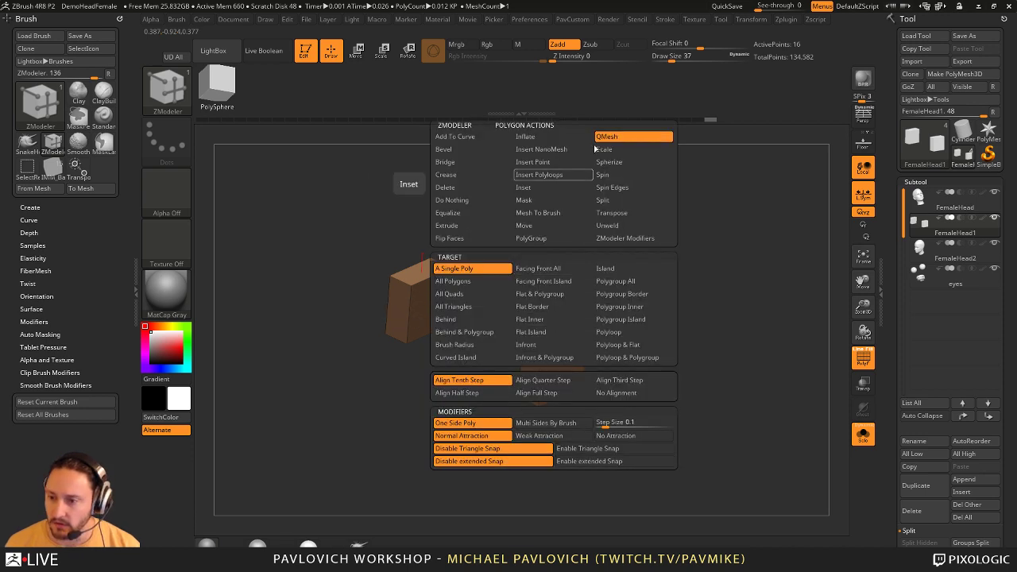
left_click(536, 290)
left_click_drag(554, 328, 625, 239)
- Mask all but the column tops, center the gizmo on them, and scale the tops down in depth and width
left_click_drag(440, 195, 627, 290, "ctrl")
left_click(650, 257, "ctrl")
key("w")
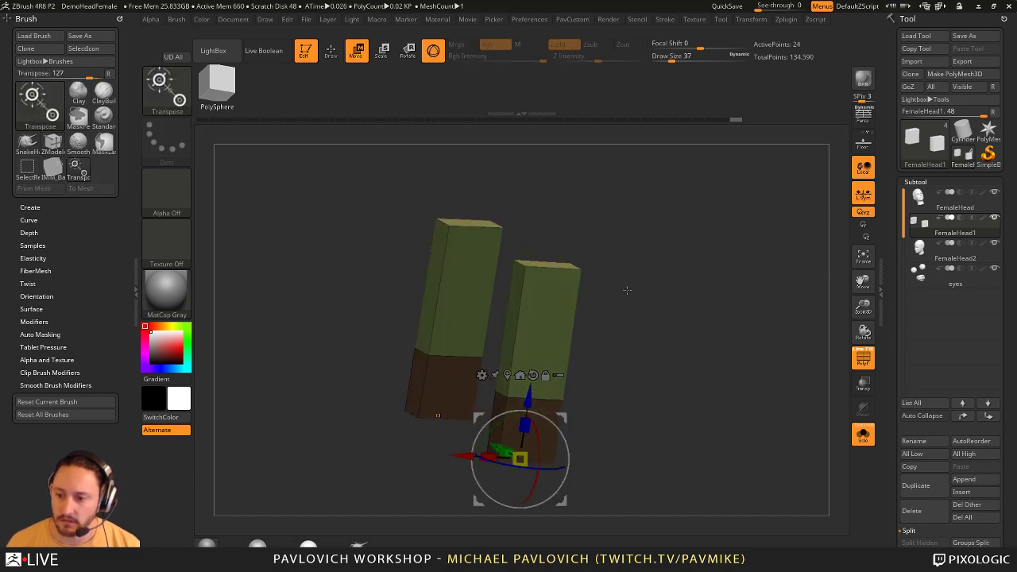
left_click(507, 374)
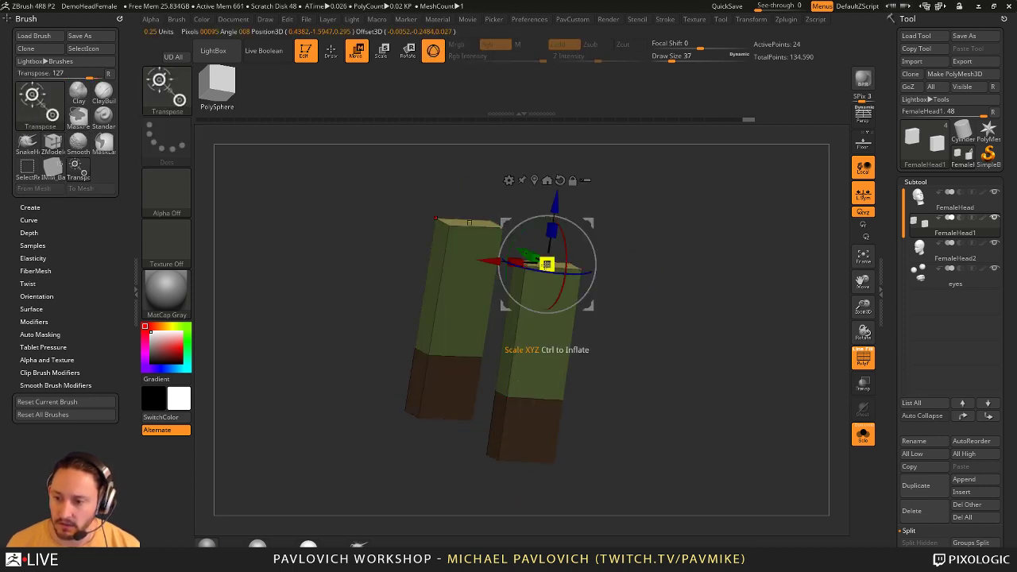
left_click_drag(496, 261, 561, 265)
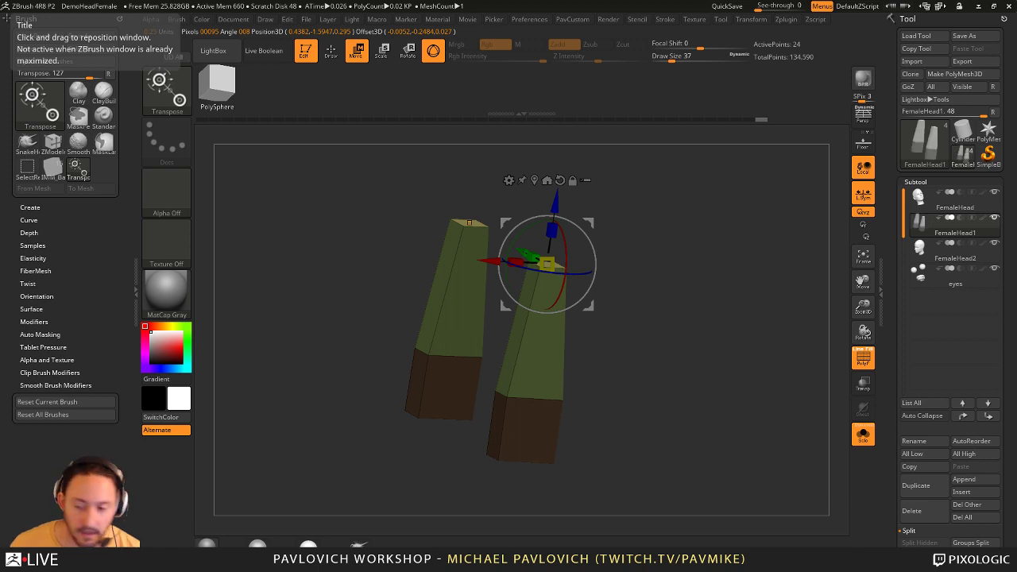
left_click_drag(636, 222, 682, 247)
left_click_drag(514, 258, 546, 261)
- Move the column tops inward in the front view and tilt them to slant the horns toward each other
left_click_drag(618, 238, 623, 241, "shift")
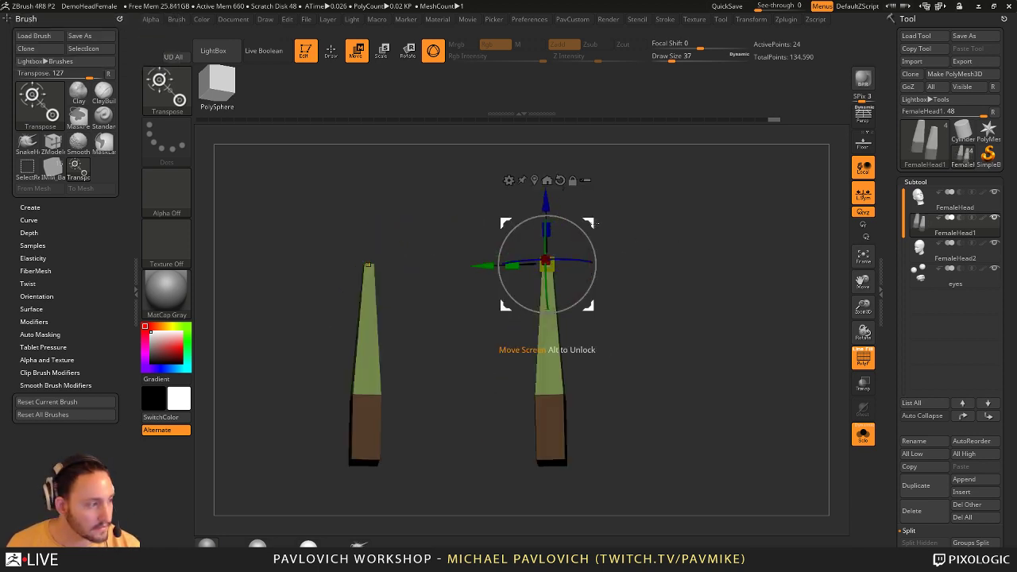
left_click_drag(594, 223, 585, 222)
left_click_drag(579, 260, 565, 257)
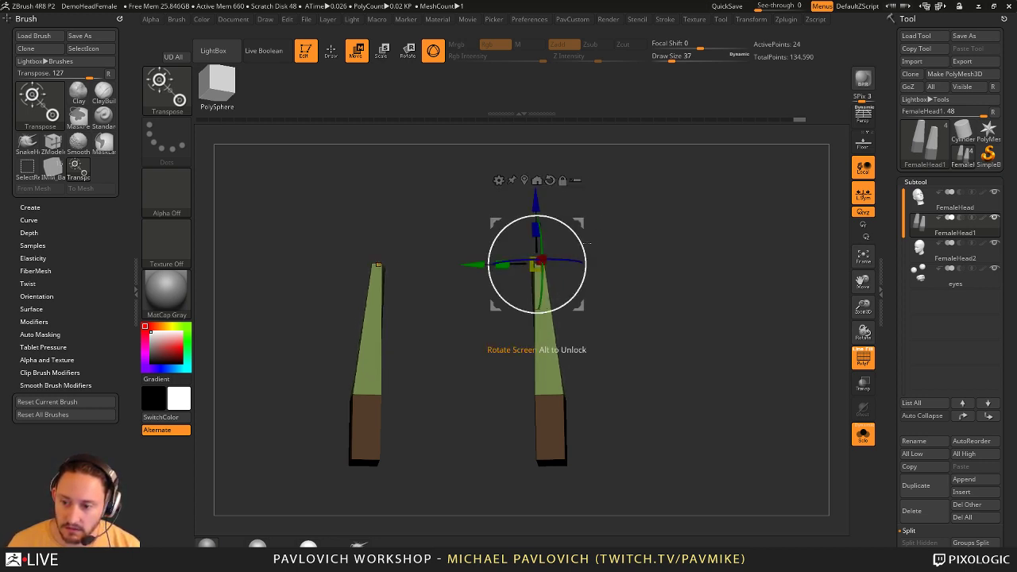
mouse_move(719, 226)
left_mouse_down()
mouse_move(636, 227)
mouse_move(700, 215)
left_mouse_up()
key("q")
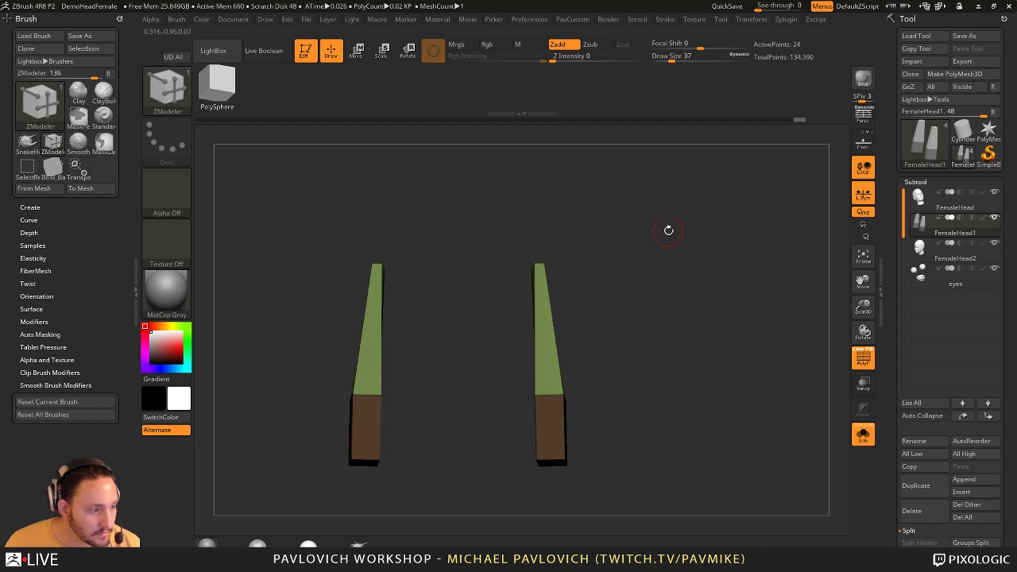
- Narrow the horn tips further front to back and rotate them about 12.6 degrees from the side
left_click_drag(668, 230, 636, 236)
key("w")
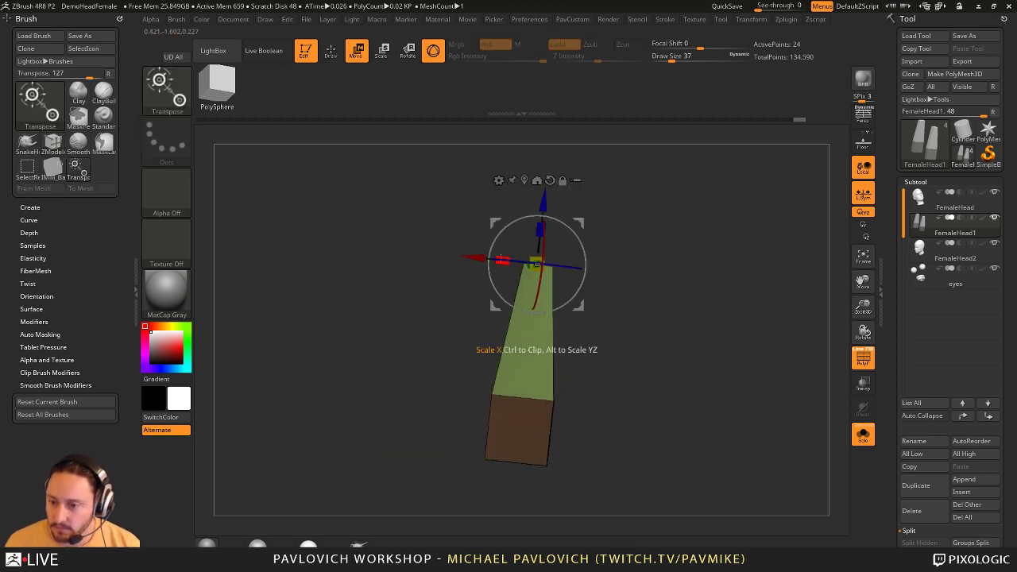
left_click_drag(502, 259, 516, 261)
left_click_drag(573, 231, 569, 217)
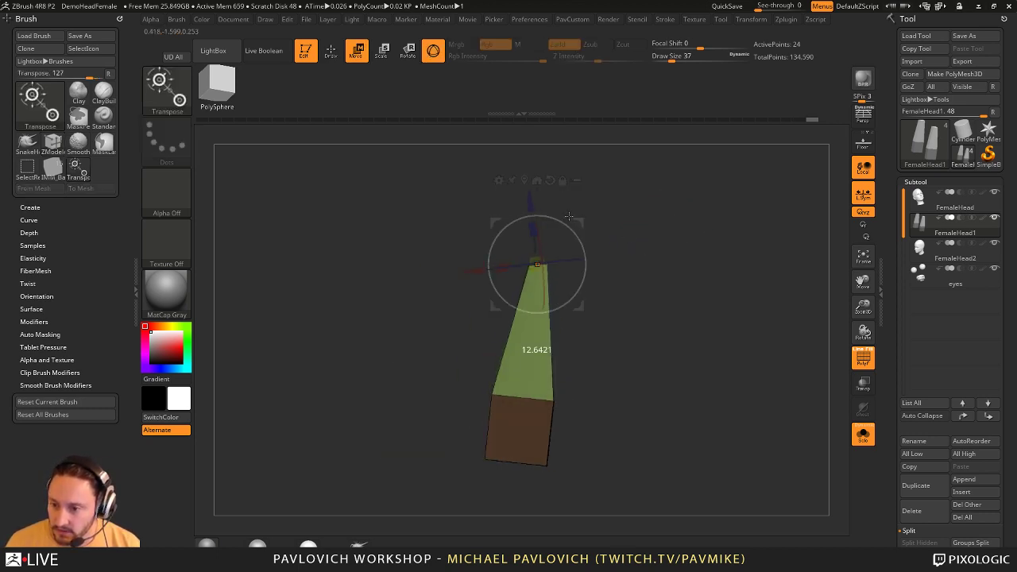
key("q")
- Crease the horn edges with a crease tolerance of 42 and turn on Dynamic Subdivision
mouse_move(654, 258)
left_mouse_down()
mouse_move(686, 266)
mouse_move(665, 287)
mouse_move(681, 275)
mouse_move(709, 295)
mouse_move(838, 340)
left_mouse_up()
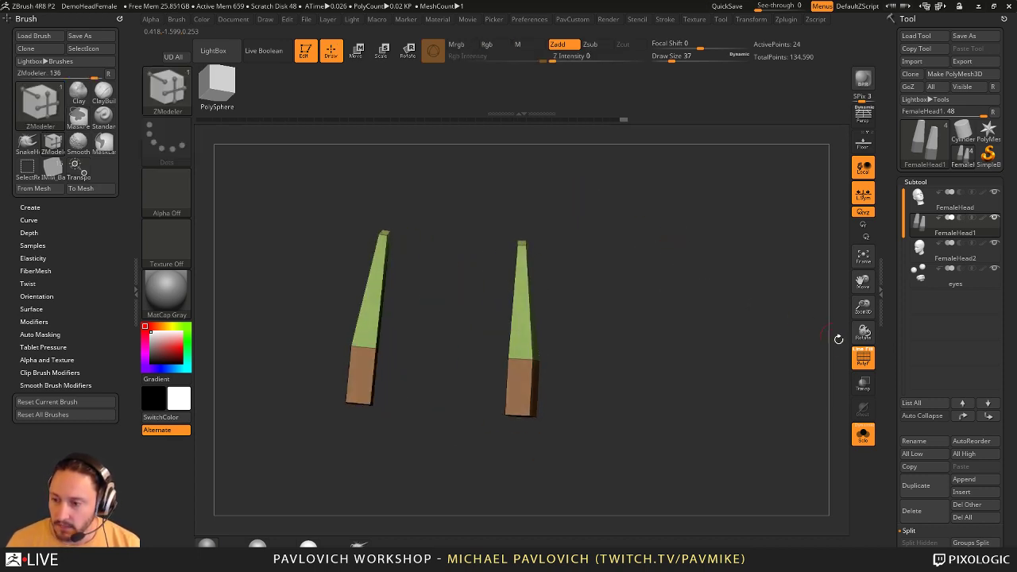
key("grave")
left_click(729, 442)
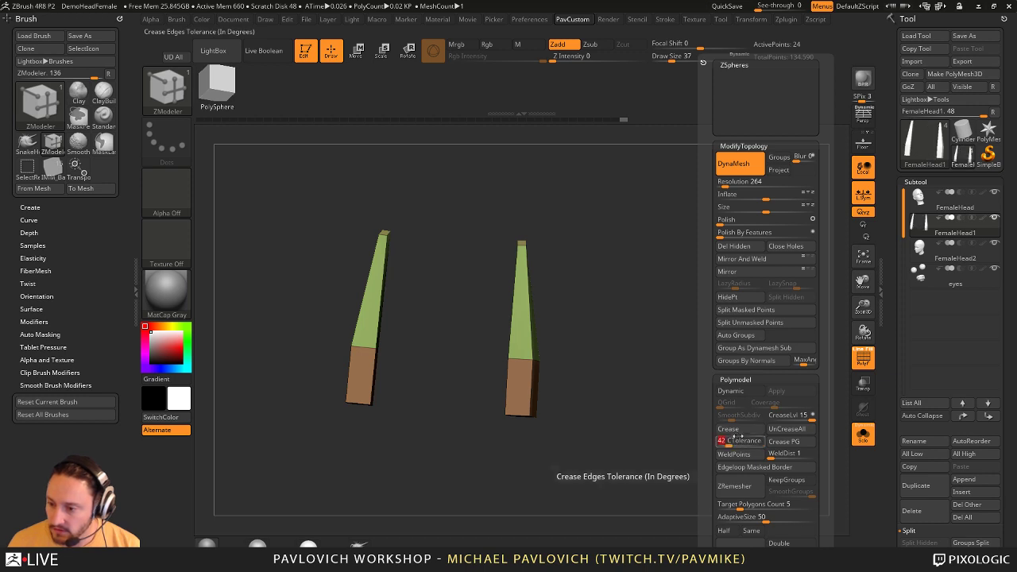
left_click(730, 430)
left_click(734, 393)
- Lower the crease level of the dynamically subdivided horns
left_click_drag(665, 377, 679, 348)
key("grave")
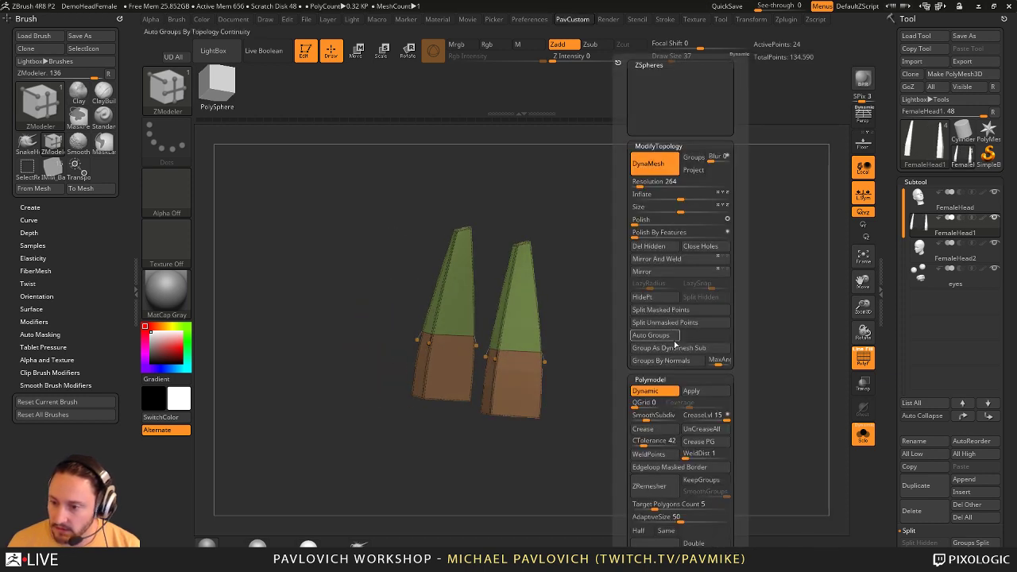
left_click_drag(707, 417, 695, 417)
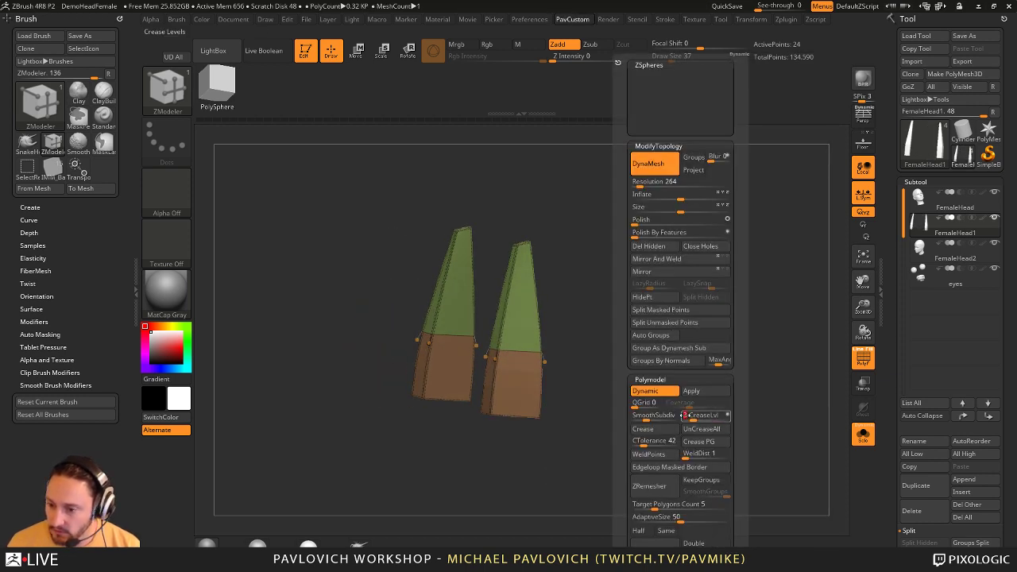
- Turn off the wireframe and Solo display so the ears appear on the full head
left_click(653, 416)
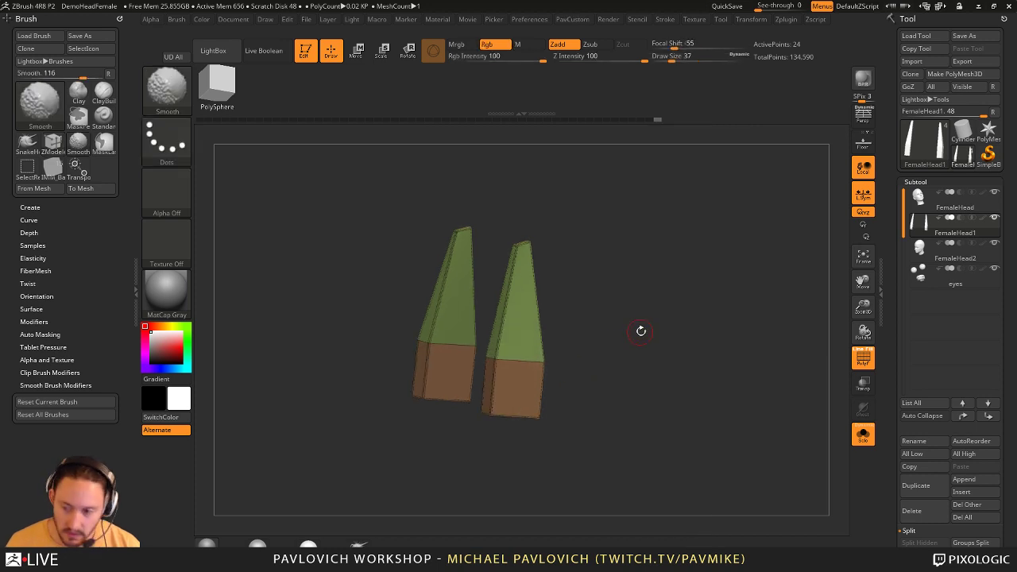
left_click(864, 358)
left_click(865, 430)
left_click_drag(760, 345, 635, 293)
- Adjust the fit of the ears against the head with the Move brush
key("b")
key("m")
key("v")
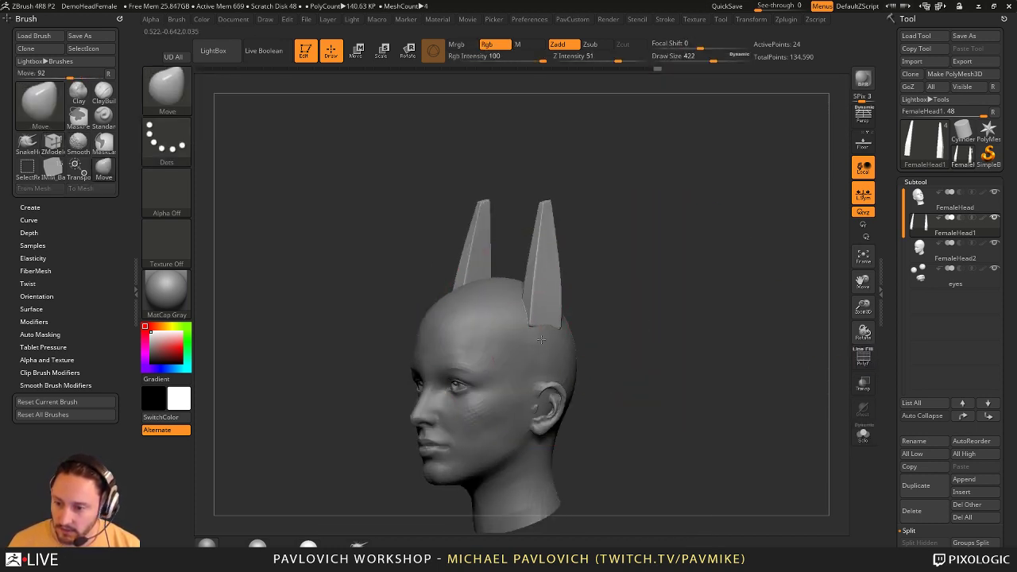
key("s")
left_click_drag(545, 340, 531, 340)
mouse_move(638, 314)
left_mouse_down()
mouse_move(586, 266)
mouse_move(591, 204)
mouse_move(693, 203)
left_mouse_up()
- Choose the Standard brush and hide the FemaleHead subtool so that only the cowl head and ears remain
key("b")
key("s")
key("t")
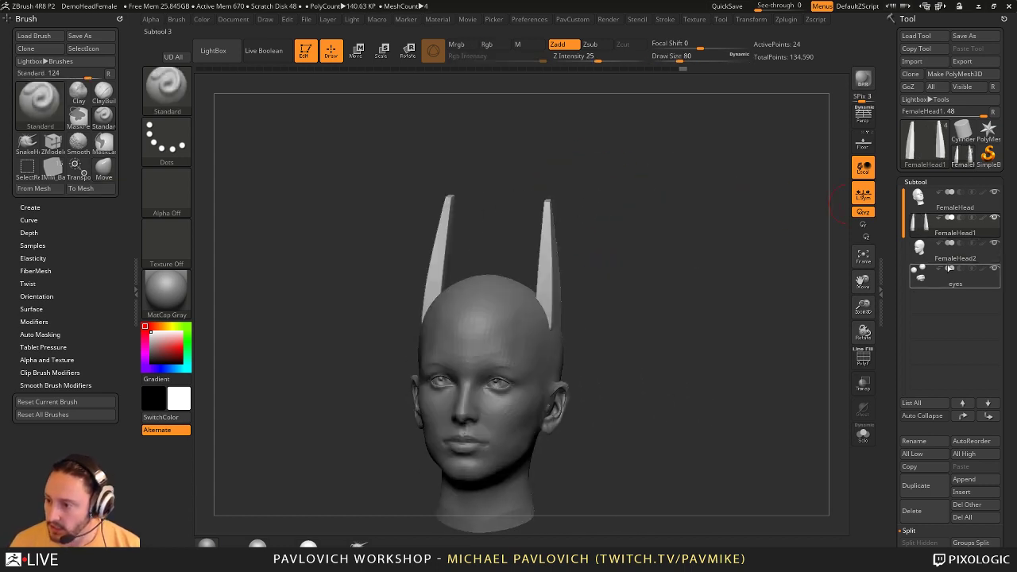
left_click(996, 194)
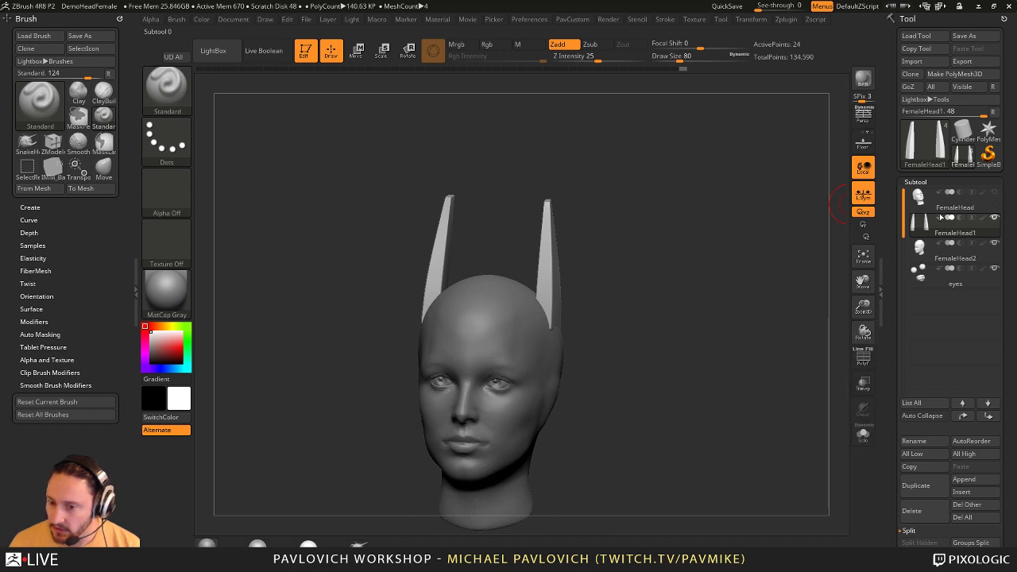
- Refine the base of the ears from the side view with the Move brush
left_click_drag(679, 248, 576, 305)
key("b")
key("m")
key("v")
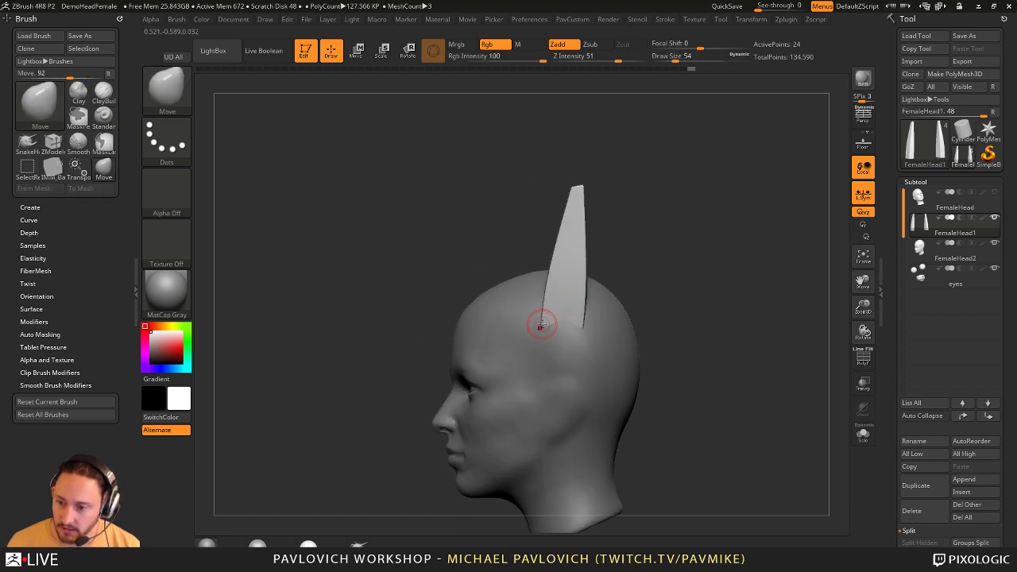
left_click_drag(644, 162, 695, 234)
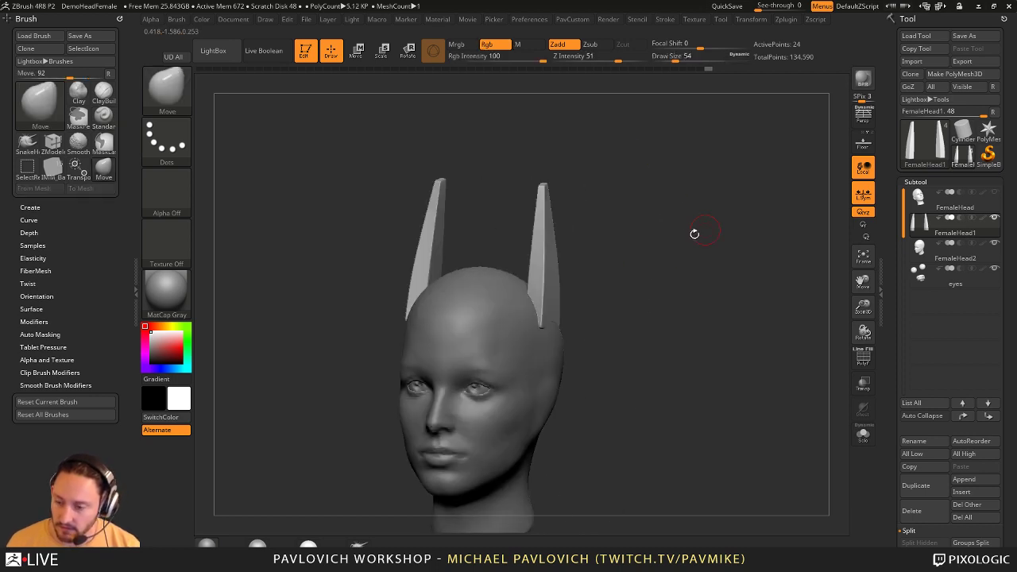
- Select the FemaleHead2 subtool and set up the Standard brush with draw size 44 and Z intensity 34
left_click(521, 346, "alt")
mouse_move(715, 274)
left_mouse_down()
mouse_move(694, 288)
mouse_move(662, 289)
left_mouse_up()
type("bsts44")
key("Return")
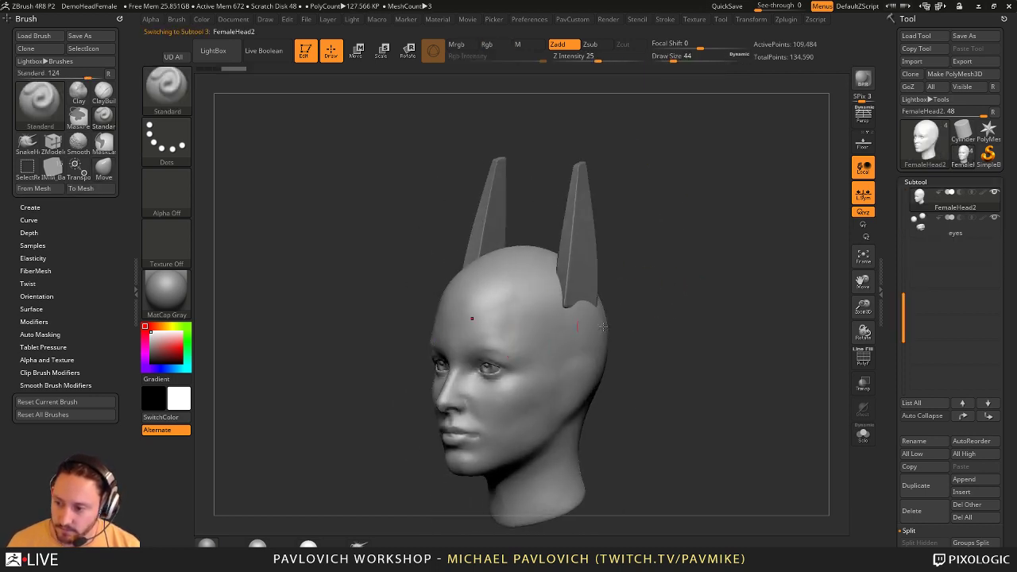
left_click(863, 358)
left_click(863, 357)
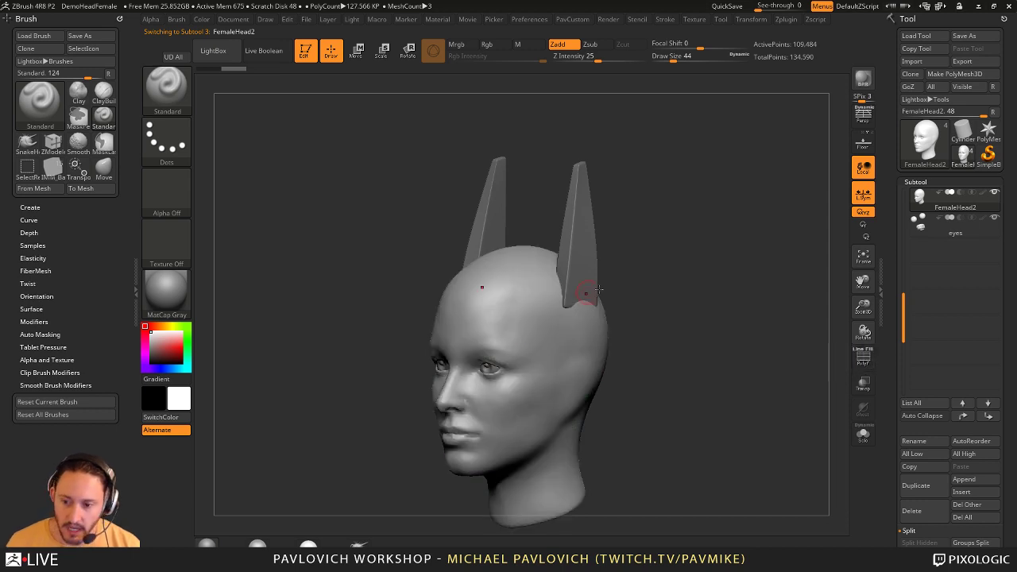
left_click_drag(597, 288, 653, 280)
key("1")
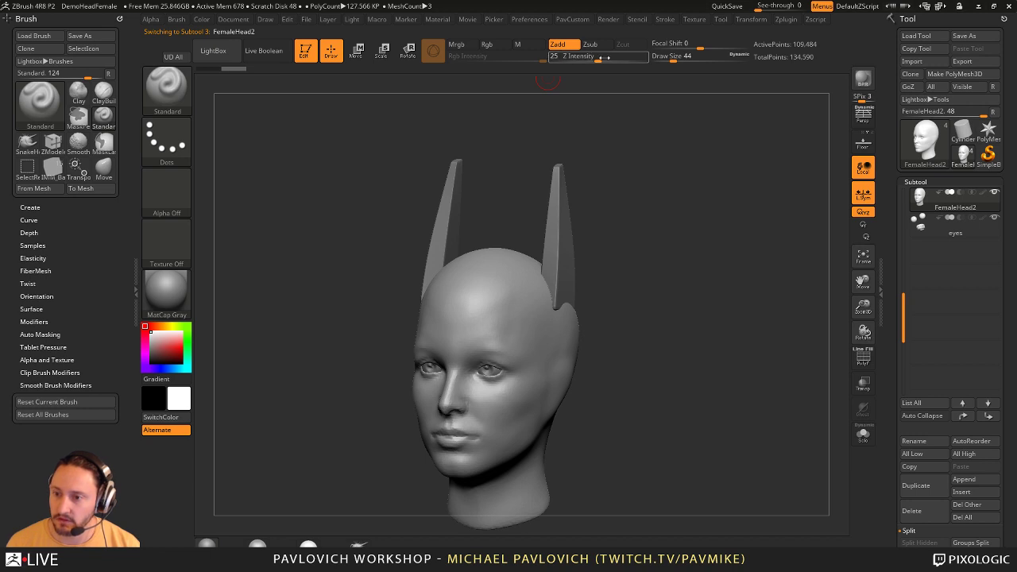
left_click(605, 57)
key("1")
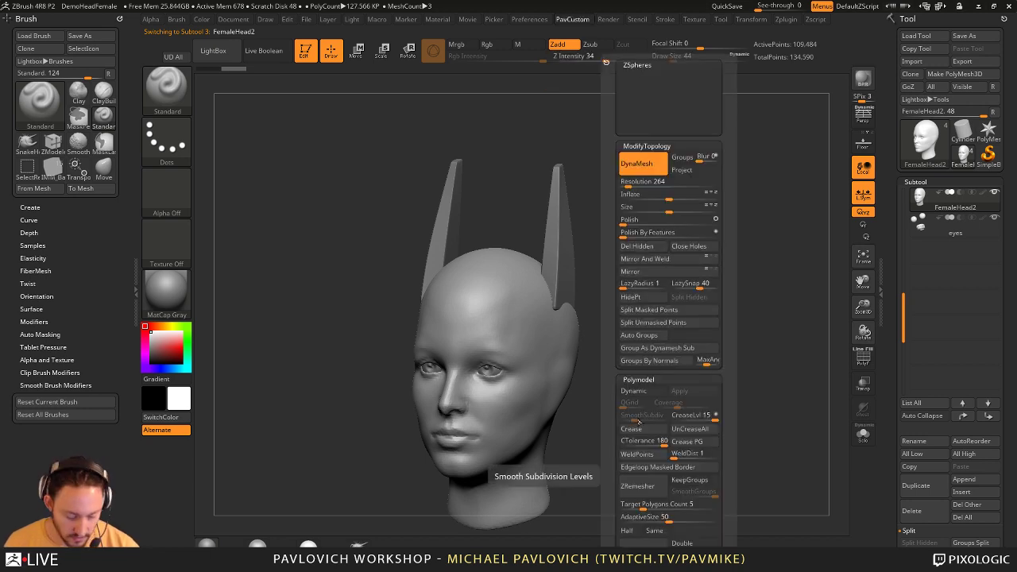
- Sculpt a raised ridge from the base of the ear down across the temple towards the brow
left_click_drag(632, 286, 634, 283)
left_click_drag(634, 283, 618, 283)
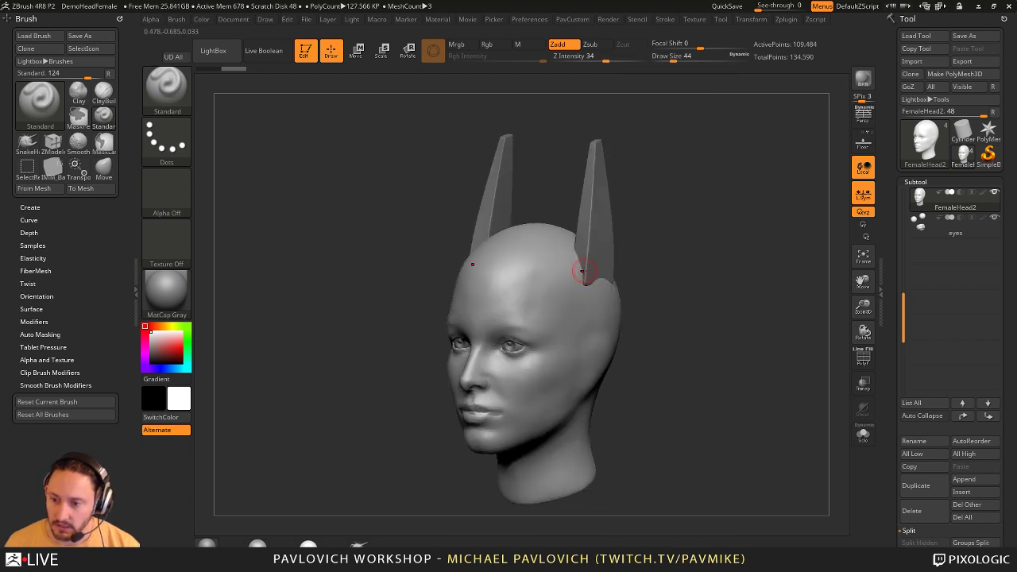
left_click_drag(694, 257, 676, 261)
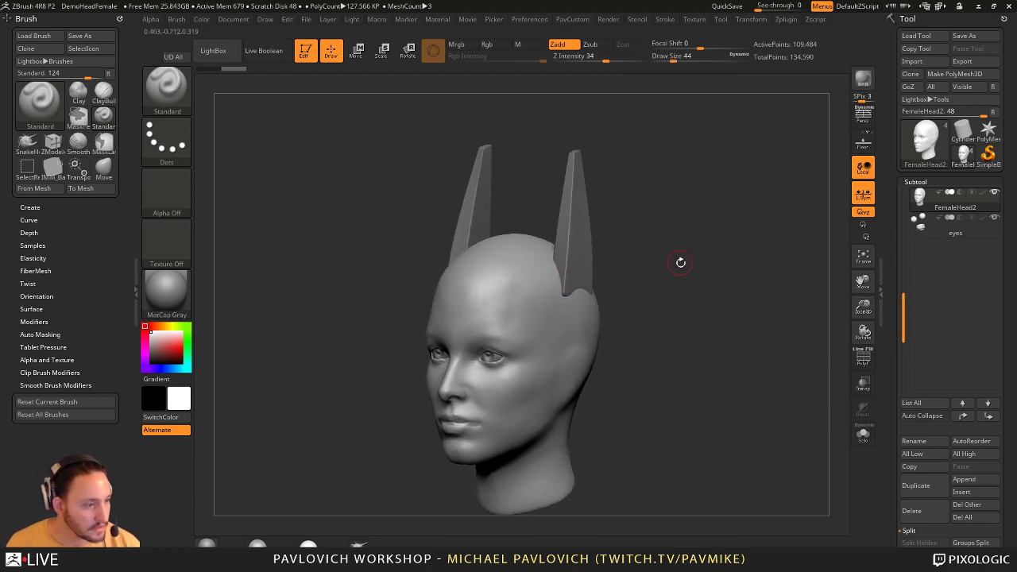
left_click_drag(683, 257, 585, 251)
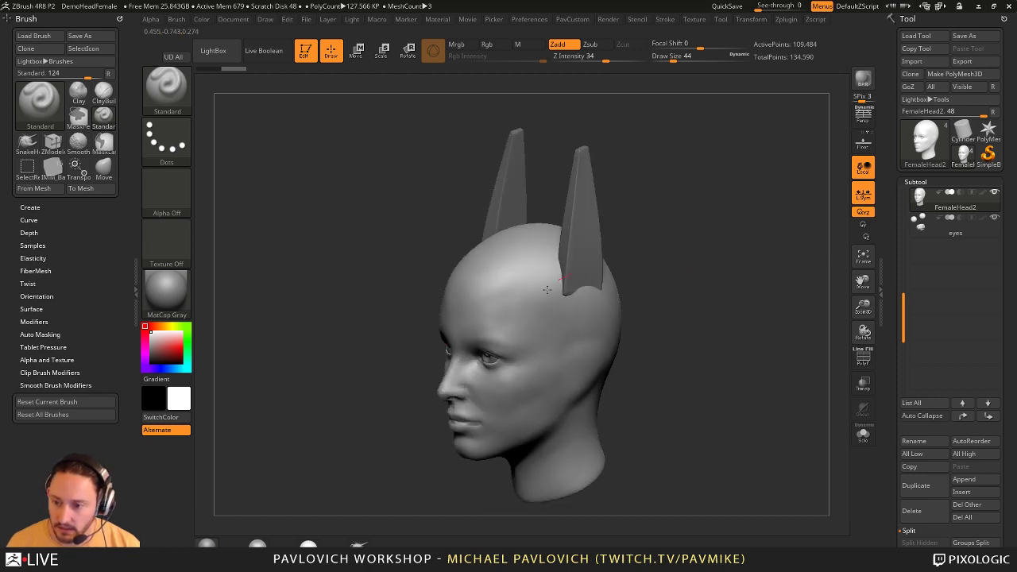
left_click_drag(559, 287, 515, 335)
left_click_drag(643, 277, 664, 239)
- Select the ears subtool and shift the ear bases to meet the new ridge with the Move brush
left_click(590, 261, "alt")
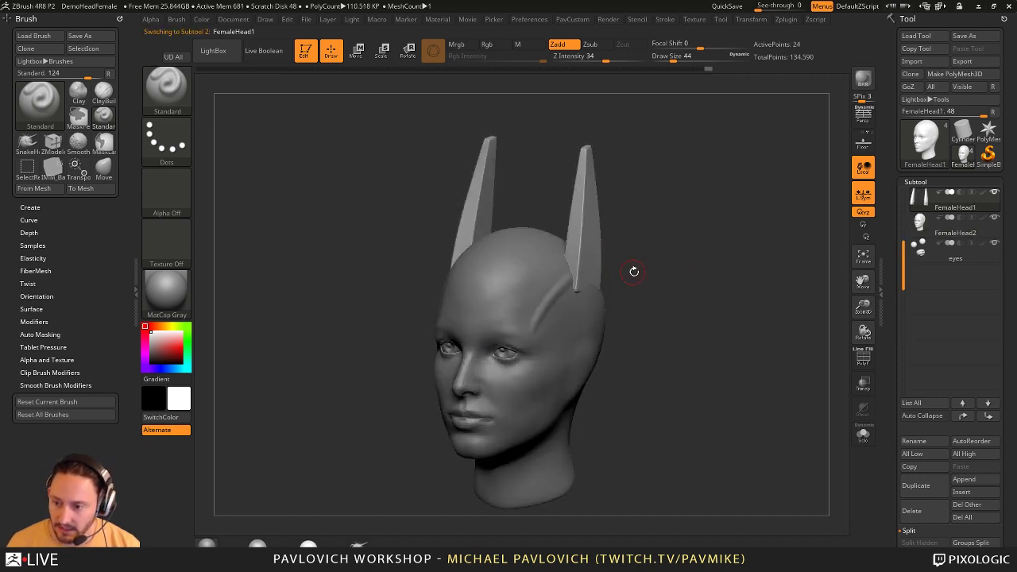
key("s")
left_click_drag(633, 271, 674, 267)
mouse_move(675, 267)
left_mouse_down()
mouse_move(608, 280)
mouse_move(616, 291)
mouse_move(629, 284)
mouse_move(595, 264)
left_mouse_up()
key("b")
key("m")
key("v")
key("s")
key("s")
mouse_move(748, 302)
left_mouse_down()
mouse_move(597, 325)
mouse_move(582, 305)
left_mouse_up()
- Build up the temple ridge on FemaleHead2 with the Standard brush at draw size 51 and smooth it
key("b")
key("s")
key("t")
left_click(573, 313, "alt")
key("bracketleft")
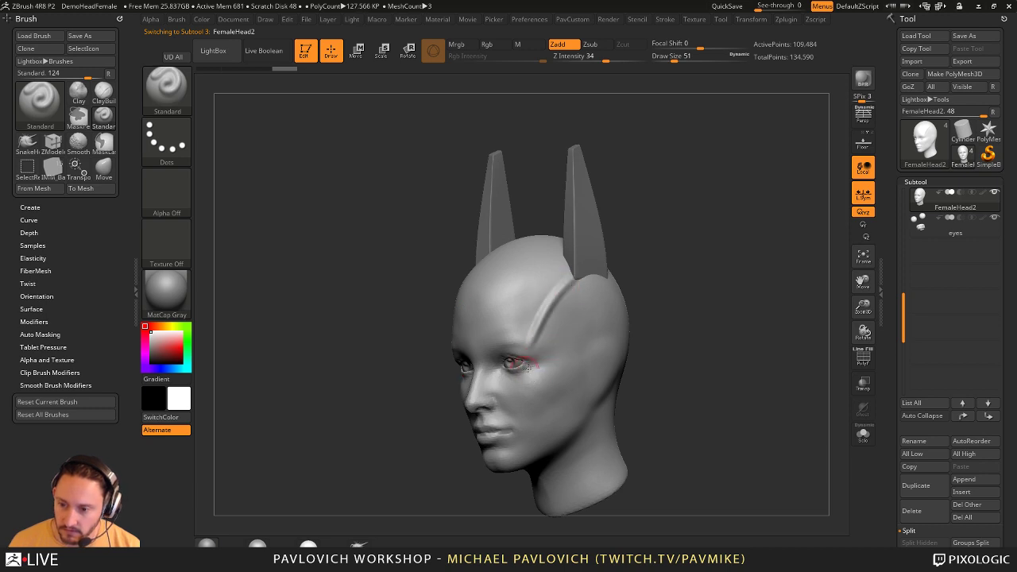
key("shift")
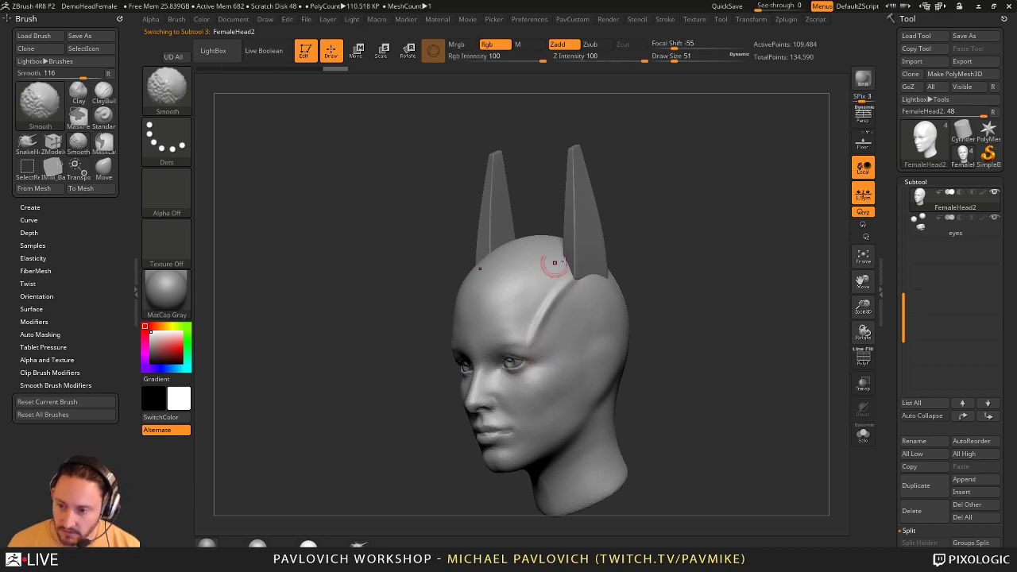
- Pull the temple ridge up and forward into an arched curve with the Move brush
left_click_drag(690, 262, 616, 254)
key("b")
key("m")
key("v")
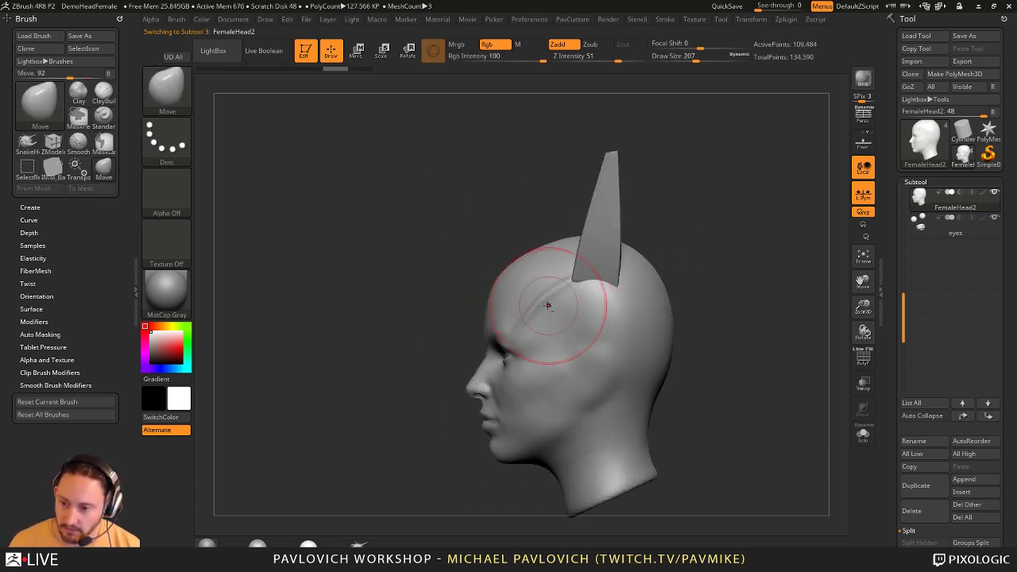
left_click_drag(549, 305, 526, 295)
key("s")
left_click_drag(534, 300, 528, 291)
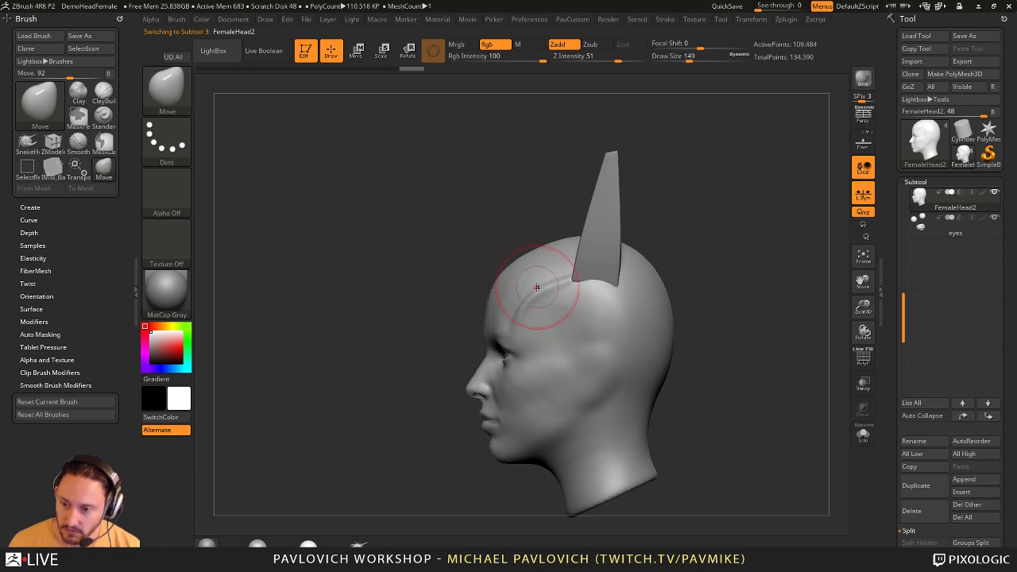
left_click_drag(692, 253, 685, 262)
- Switch the smoothing brush to Smooth Stronger and soften the ridge between the ear and brow
key("shift")
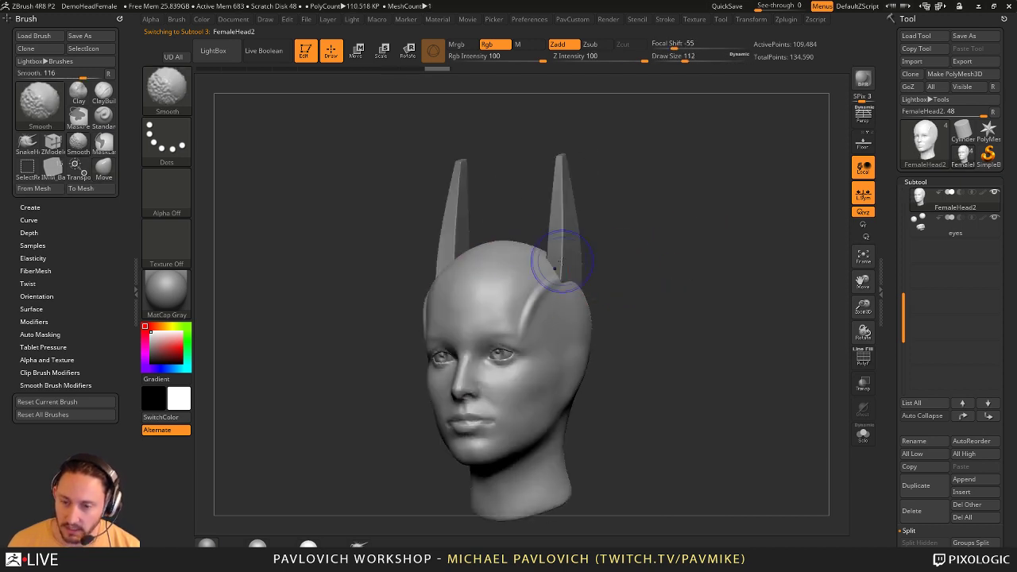
left_click(186, 107, "shift")
left_click(580, 351)
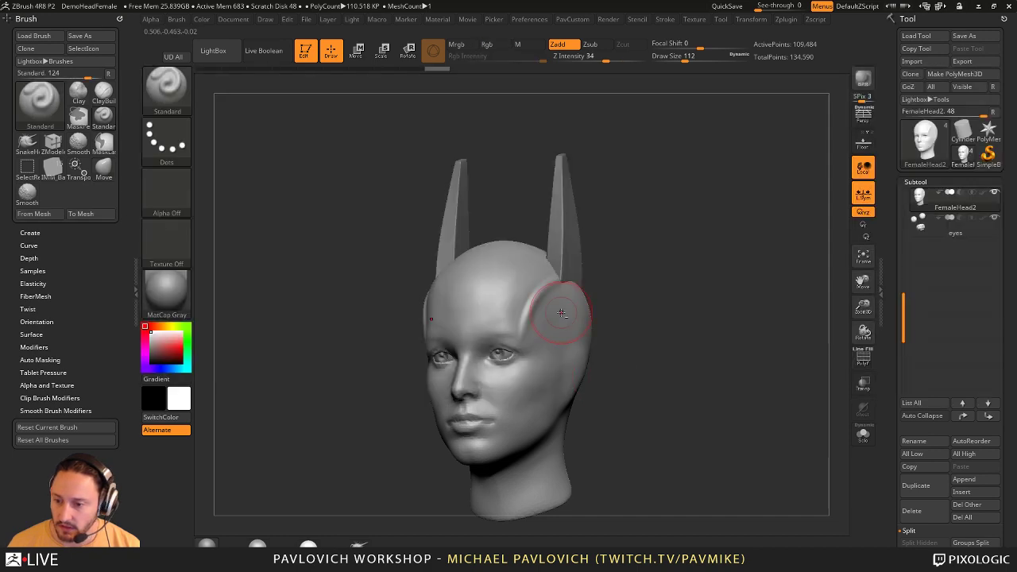
left_click_drag(529, 316, 528, 307, "shift")
key("s")
left_click_drag(681, 298, 670, 298)
mouse_move(725, 305)
left_mouse_down()
mouse_move(694, 311)
mouse_move(698, 285)
left_mouse_up()
mouse_move(698, 285)
left_mouse_down()
mouse_move(758, 287)
mouse_move(723, 294)
left_mouse_up()
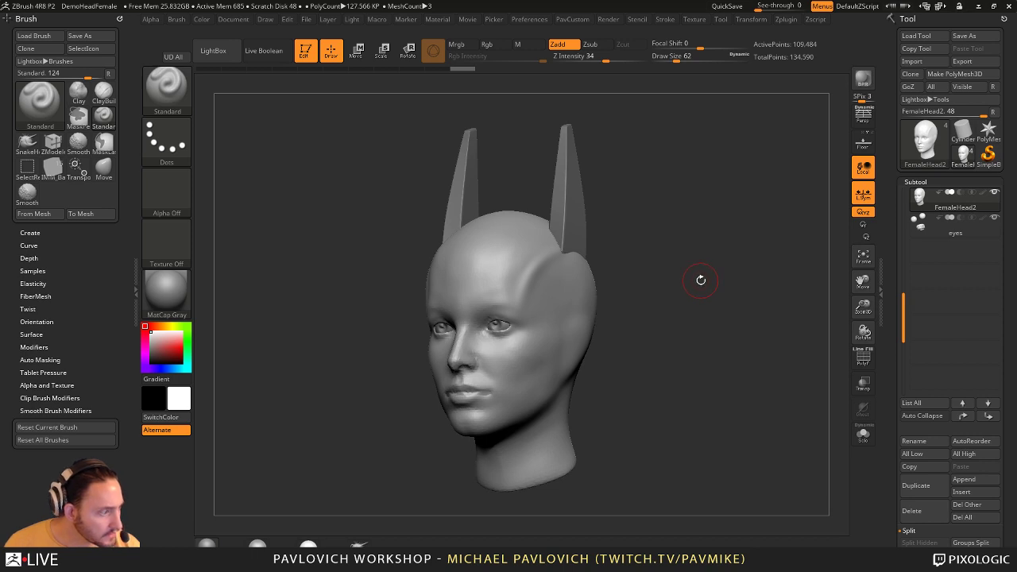
- Try sculpting a raised line along the brow with the Standard brush at draw size 35
key("s")
left_click_drag(705, 277, 713, 281, "shift")
key("s")
left_click_drag(538, 305, 509, 318)
key("s")
left_click_drag(504, 322, 538, 313)
left_click_drag(660, 288, 628, 305)
left_click_drag(508, 322, 537, 316)
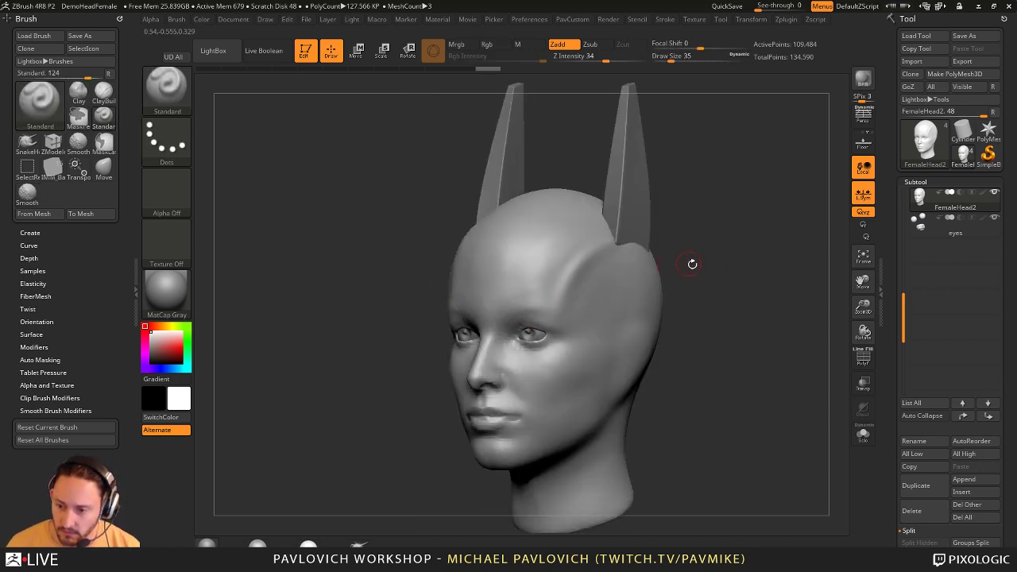
- Undo the trial brow stroke and sculpt a raised brow line above the eye at draw size 37
mouse_move(686, 262)
left_mouse_down()
mouse_move(682, 235)
mouse_move(709, 245)
mouse_move(706, 255)
mouse_move(692, 245)
left_mouse_up()
key("s")
left_click_drag(482, 346, 486, 346)
left_click_drag(480, 347, 521, 335)
left_click_drag(648, 294, 611, 302)
key("ctrl+z")
left_click_drag(489, 342, 517, 335)
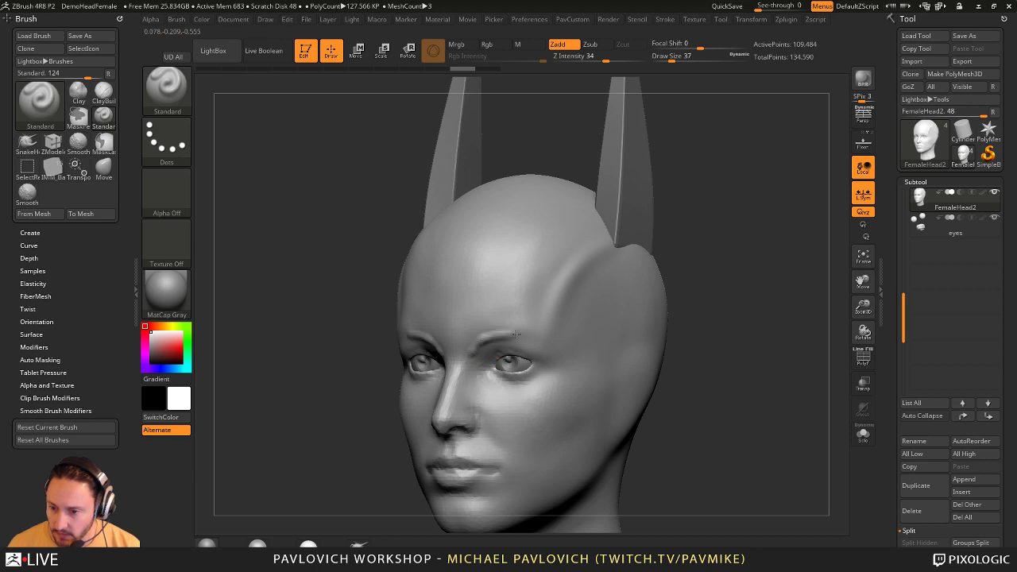
right_click_drag(608, 282, 540, 329)
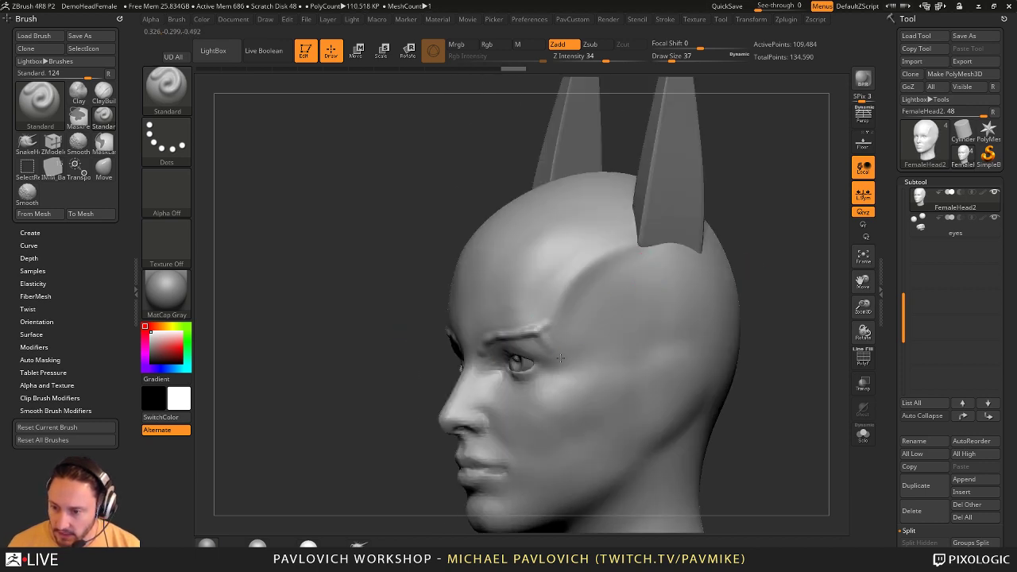
- Smooth the brow line and blend it into the temple ridge running up to the ear
left_click_drag(537, 330, 510, 335, "shift")
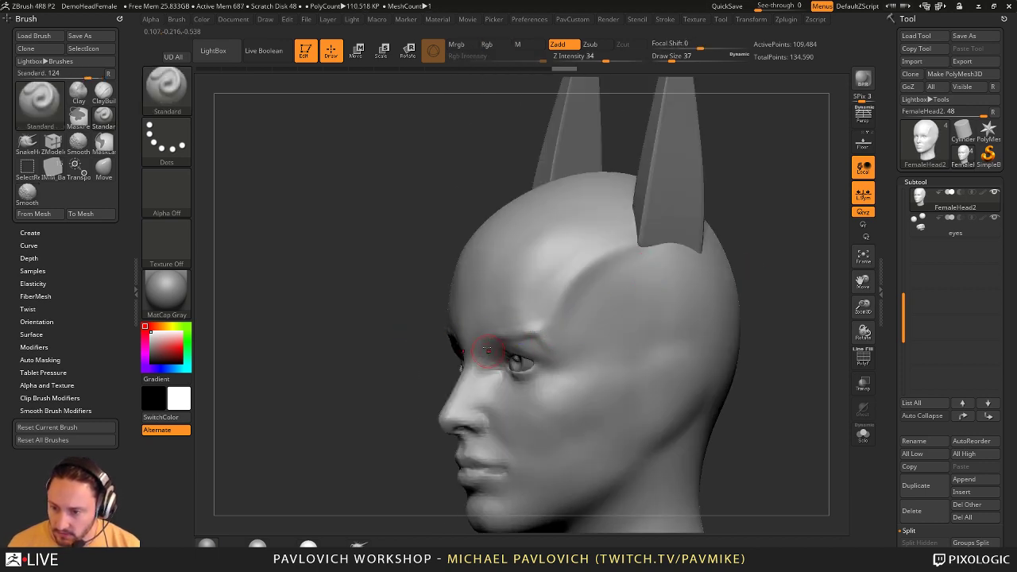
right_click_drag(582, 365, 562, 310)
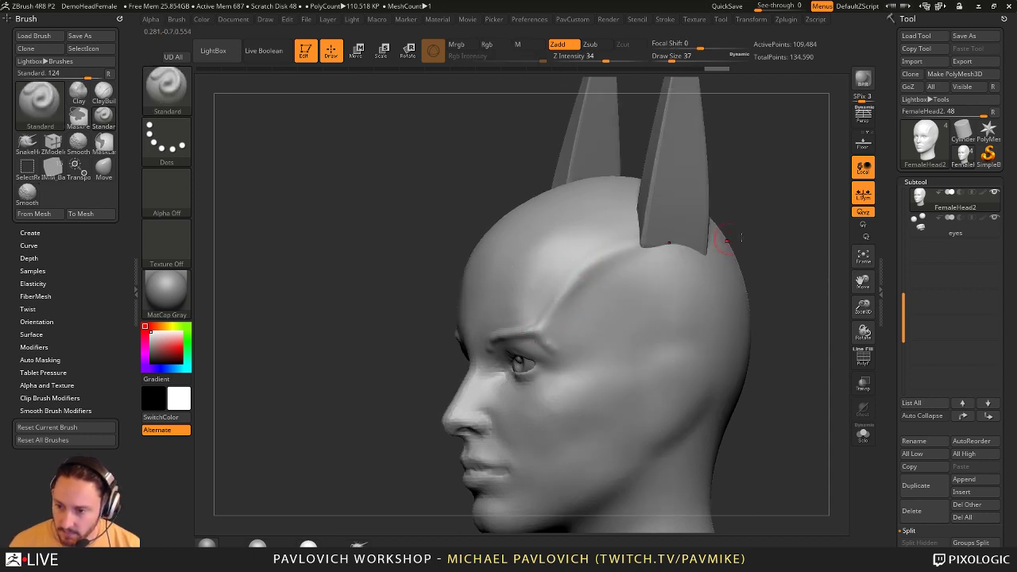
right_click_drag(719, 239, 513, 325)
left_click_drag(562, 338, 577, 355, "shift")
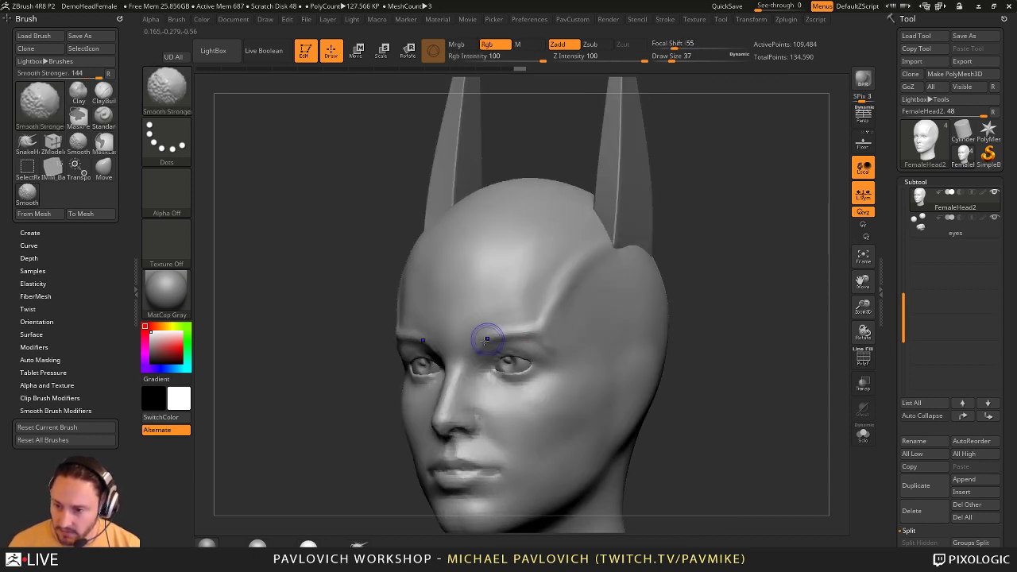
right_click_drag(547, 311, 697, 266, "shift")
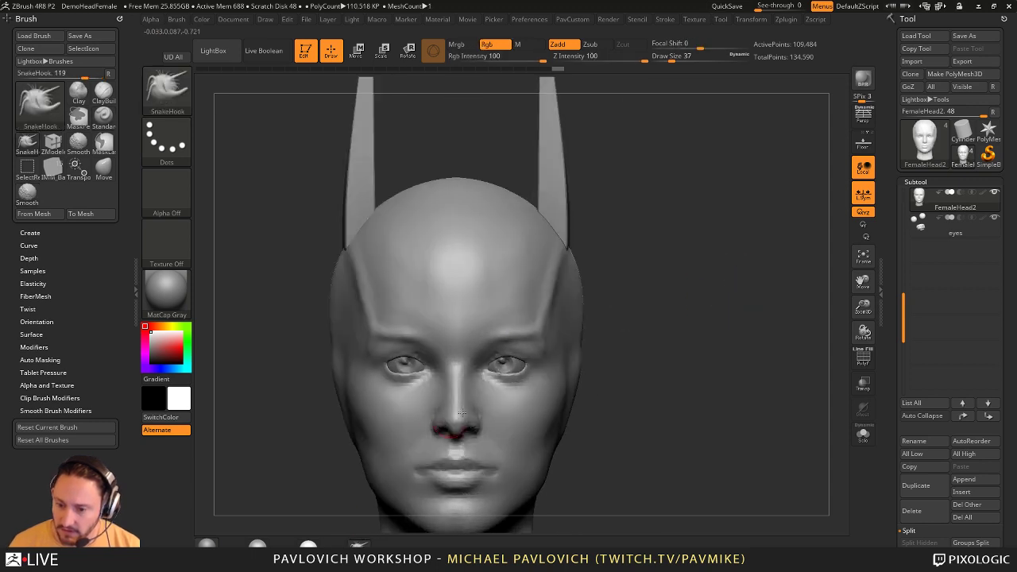
- Nudge the corner where the brow meets the temple ridge with the SnakeHook brush at draw size 39
left_click_drag(542, 332, 638, 260)
key("ctrl+z")
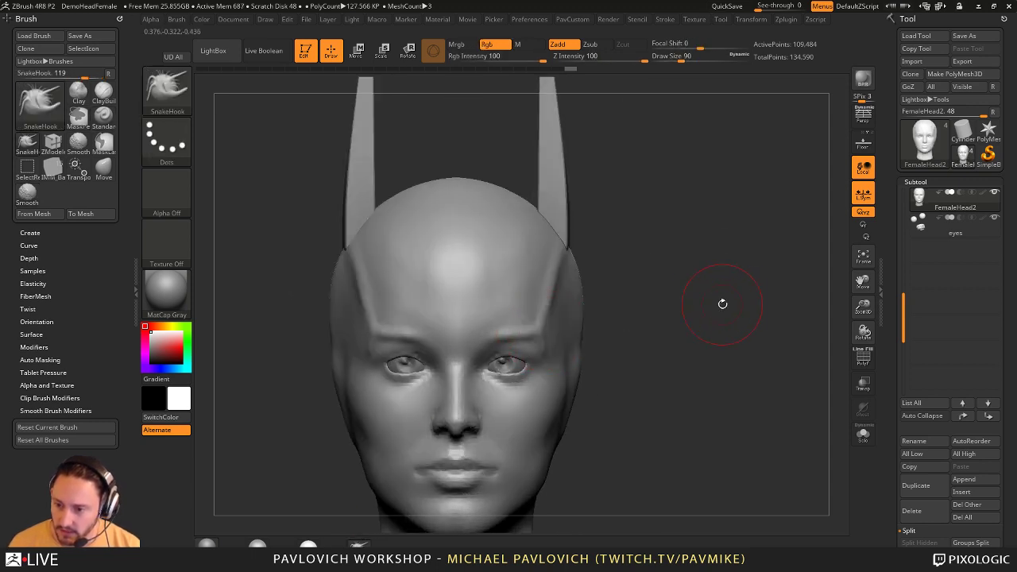
left_click_drag(714, 314, 573, 341)
left_click_drag(571, 355, 567, 355)
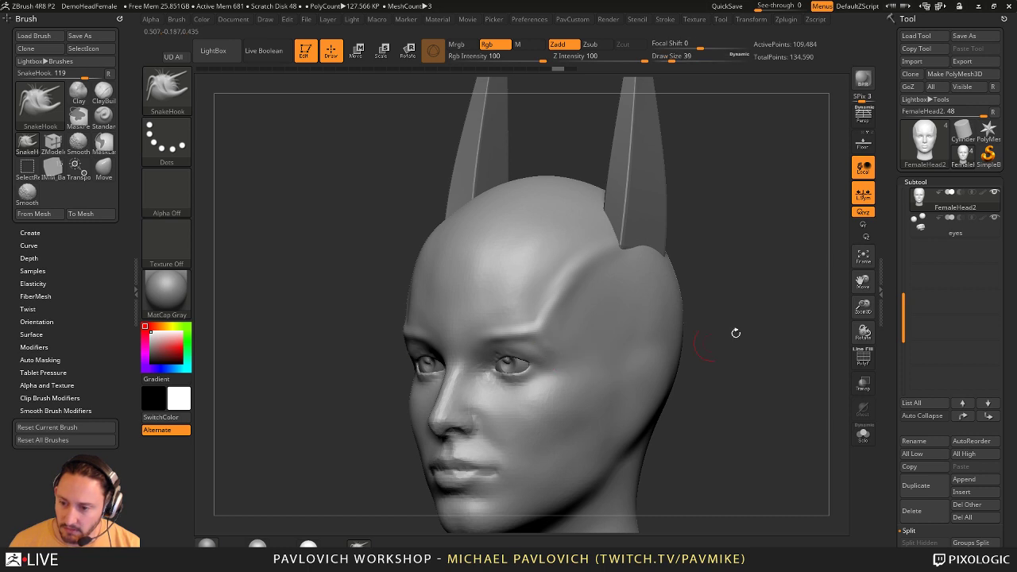
left_click_drag(736, 334, 783, 333)
left_click_drag(562, 305, 556, 318)
left_click_drag(740, 318, 640, 314)
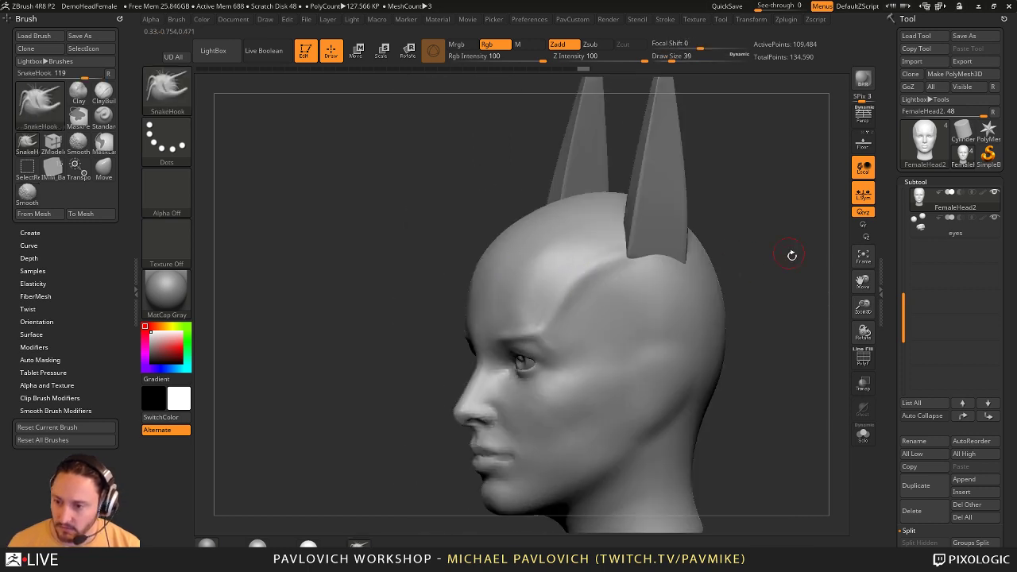
- Turn on the polygroup wireframe and bring the head into a close front view
key("f")
mouse_move(793, 254)
left_mouse_down()
mouse_move(833, 261)
mouse_move(742, 277)
mouse_move(784, 294)
mouse_move(756, 287)
mouse_move(808, 359)
left_mouse_up()
left_click(874, 360)
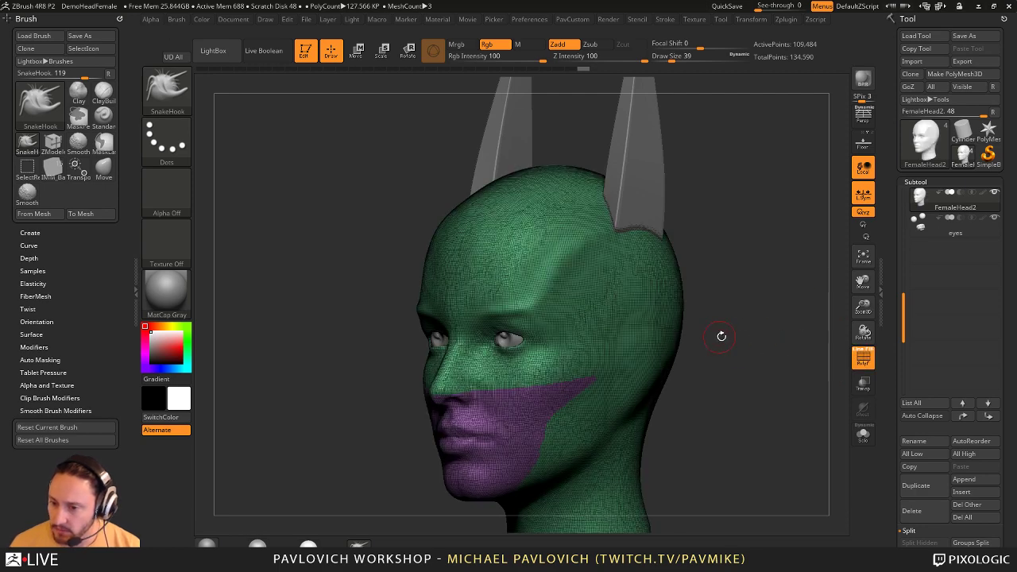
left_click_drag(733, 348, 748, 327, "shift")
- Rework the surface around the eye openings with the Standard brush at draw size 22
key("b")
key("s")
key("t")
key("s")
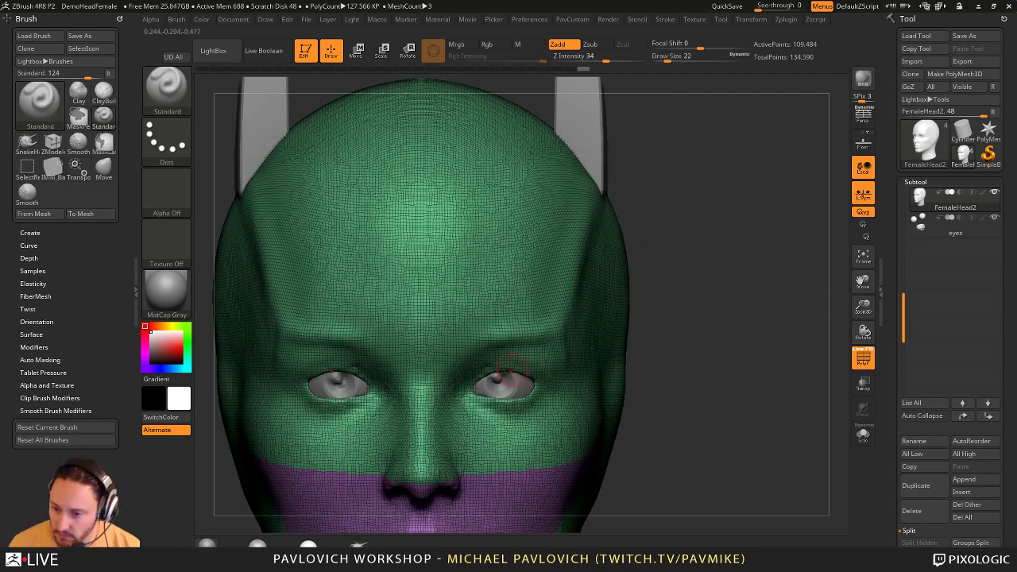
key("ctrl")
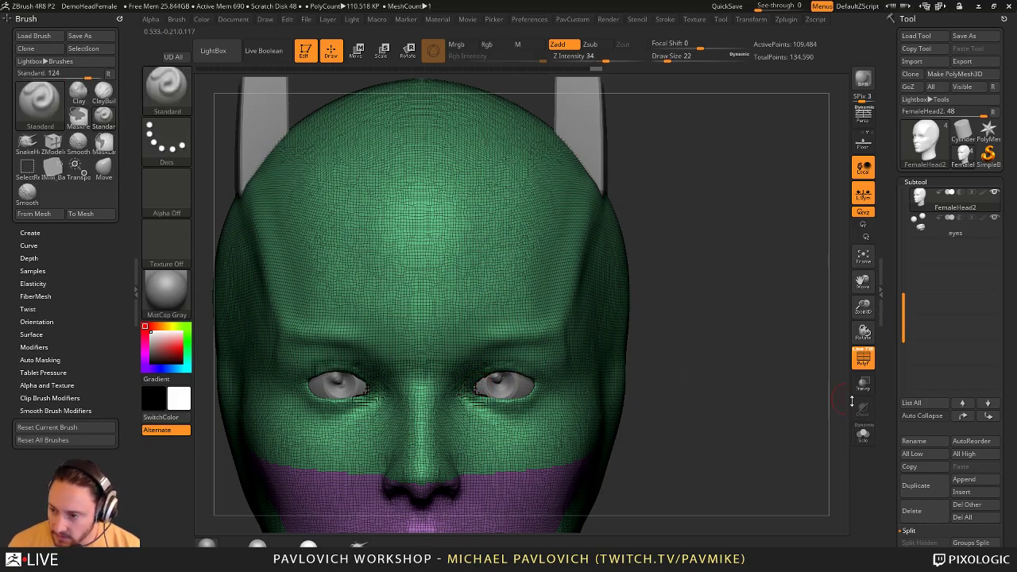
- Isolate the head subtool and re-DynaMesh it at a resolution of 408
left_click(864, 435)
mouse_move(779, 336)
left_mouse_down()
mouse_move(789, 347)
mouse_move(700, 354)
mouse_move(783, 354)
mouse_move(818, 382)
mouse_move(739, 374)
mouse_move(787, 350)
mouse_move(758, 312)
left_mouse_up()
key("space")
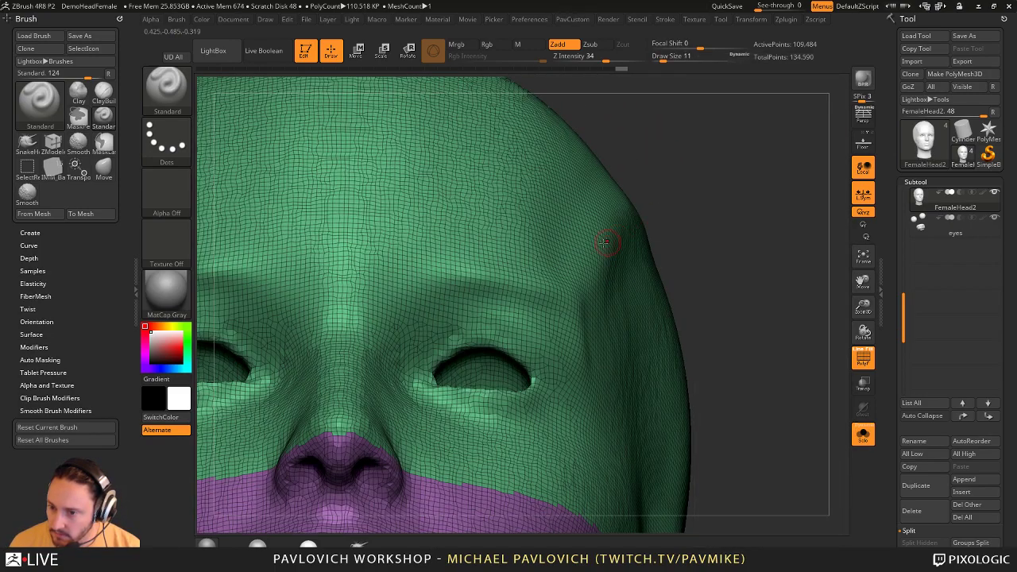
mouse_move(755, 276)
left_mouse_down("ctrl")
mouse_move(740, 267)
mouse_move(764, 293)
mouse_move(595, 338)
mouse_move(725, 328)
mouse_move(428, 316)
left_mouse_up("ctrl")
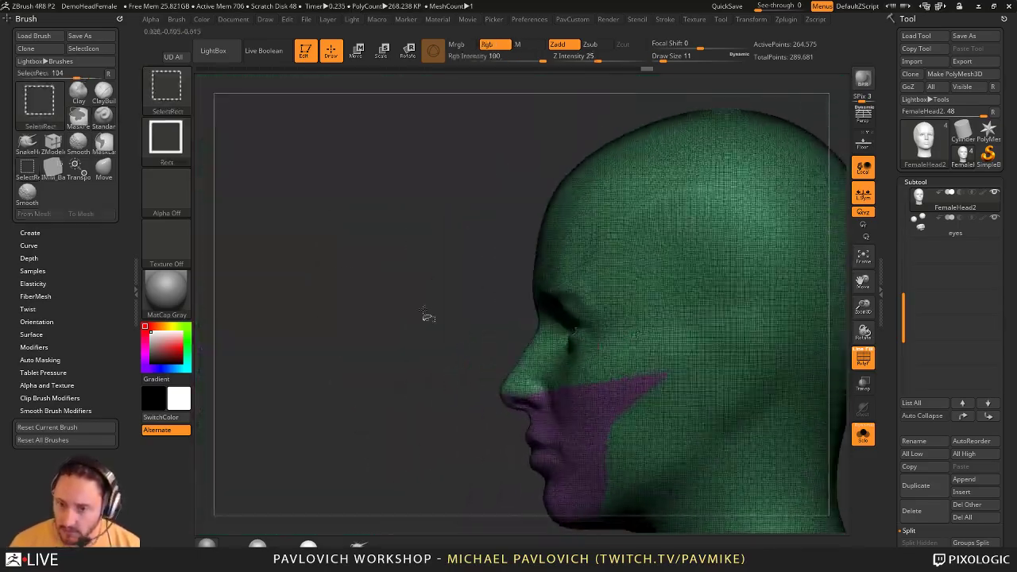
- Choose the SelectLasso brush and isolate the band of mesh around both eyes
left_click(167, 87)
left_click(366, 144)
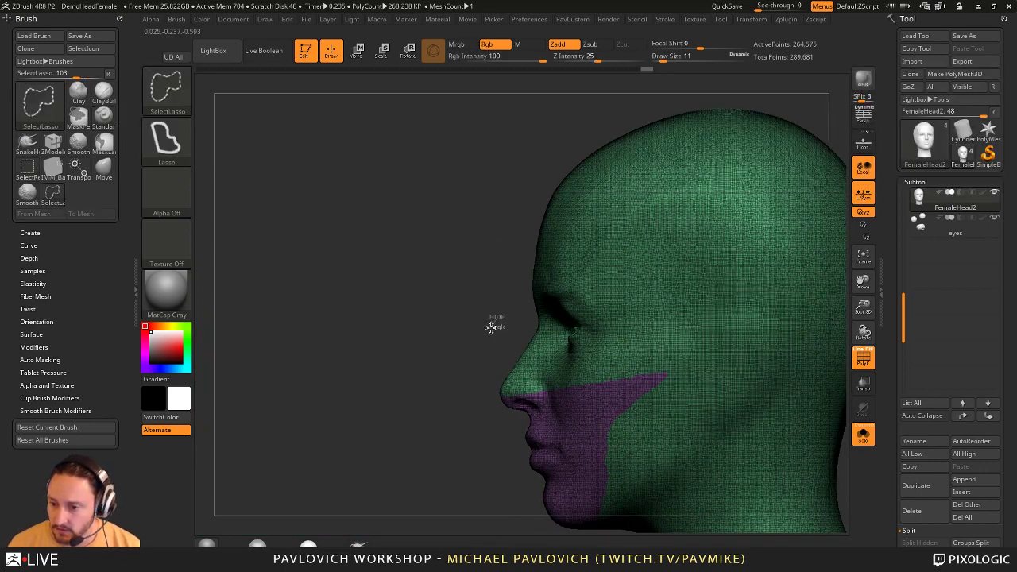
left_click_drag(562, 322, 562, 318, "ctrl+shift")
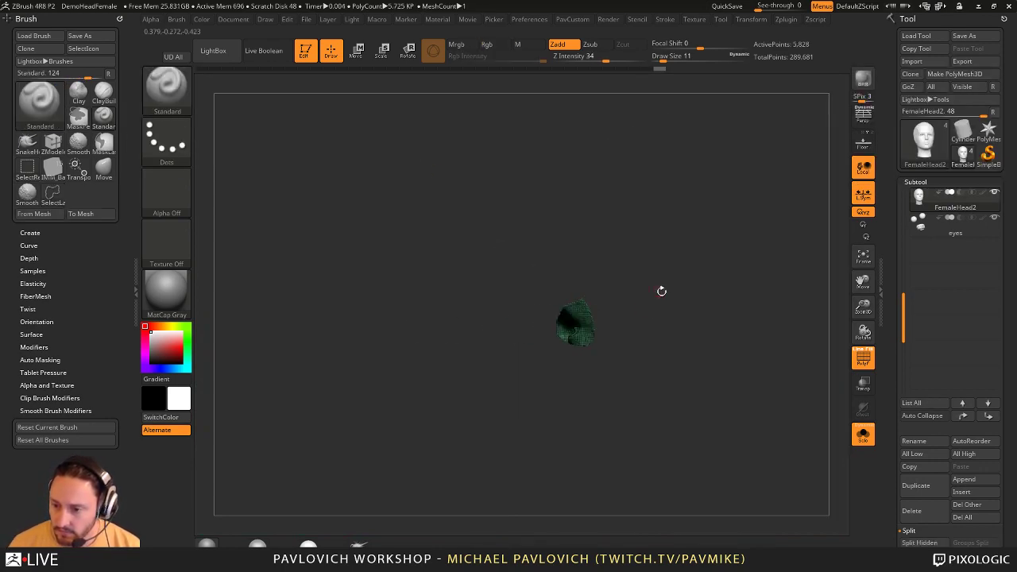
mouse_move(661, 291)
left_mouse_down()
mouse_move(729, 343)
mouse_move(713, 307)
mouse_move(708, 331)
mouse_move(774, 289)
mouse_move(556, 318)
mouse_move(506, 300)
mouse_move(509, 311)
left_mouse_up()
left_click(710, 330, "ctrl+shift")
mouse_move(443, 320)
left_mouse_down()
mouse_move(647, 257)
mouse_move(693, 273)
mouse_move(489, 299)
left_mouse_up()
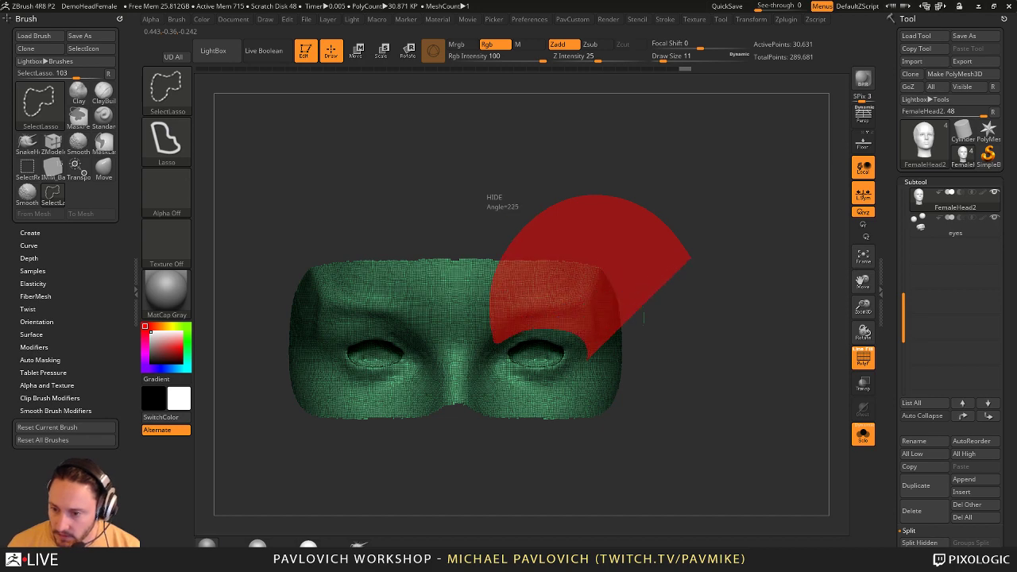
left_click_drag(479, 394, 734, 252, "ctrl+alt+shift")
mouse_move(759, 274)
left_mouse_down()
mouse_move(724, 291)
mouse_move(661, 263)
left_mouse_up()
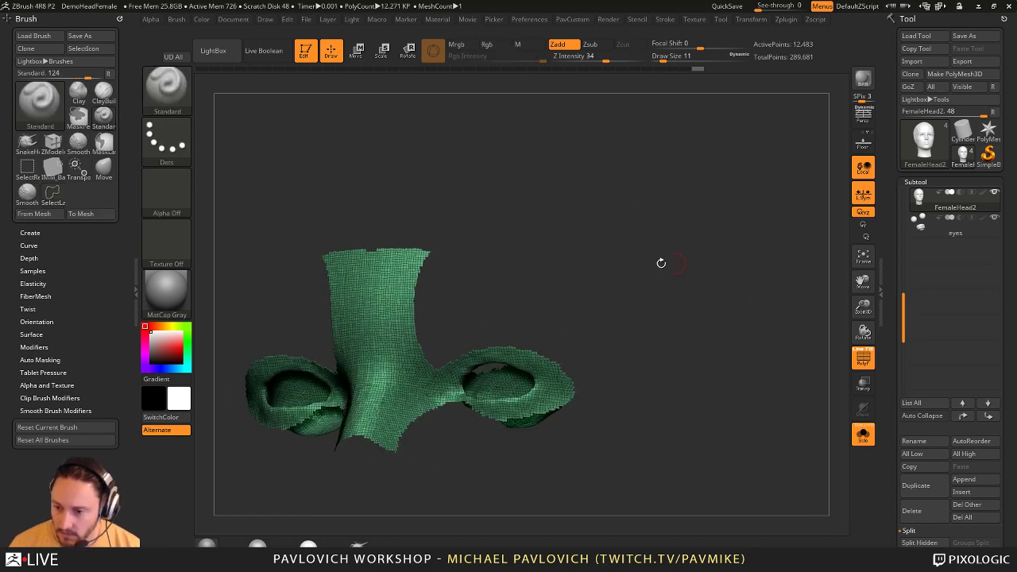
left_click_drag(521, 279, 545, 267)
key("ctrl+z")
- Lasso-hide the brow, cheek and nose-bridge surfaces, keeping only the eye sockets and their lid edges visible
mouse_move(598, 247)
left_mouse_down()
mouse_move(697, 270)
mouse_move(718, 238)
mouse_move(699, 190)
mouse_move(675, 238)
mouse_move(469, 237)
mouse_move(501, 294)
mouse_move(656, 287)
left_mouse_up()
mouse_move(702, 363)
left_mouse_down()
mouse_move(695, 318)
mouse_move(608, 335)
mouse_move(624, 370)
mouse_move(600, 297)
left_mouse_up()
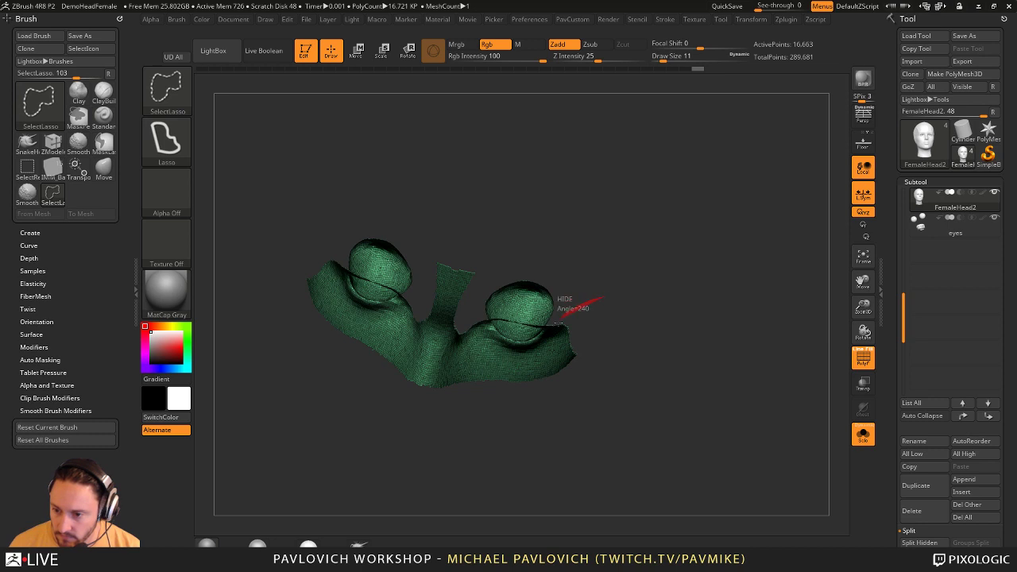
mouse_move(469, 318)
left_mouse_down("ctrl+alt+shift")
mouse_move(557, 477)
mouse_move(633, 449)
left_mouse_up("ctrl+alt+shift")
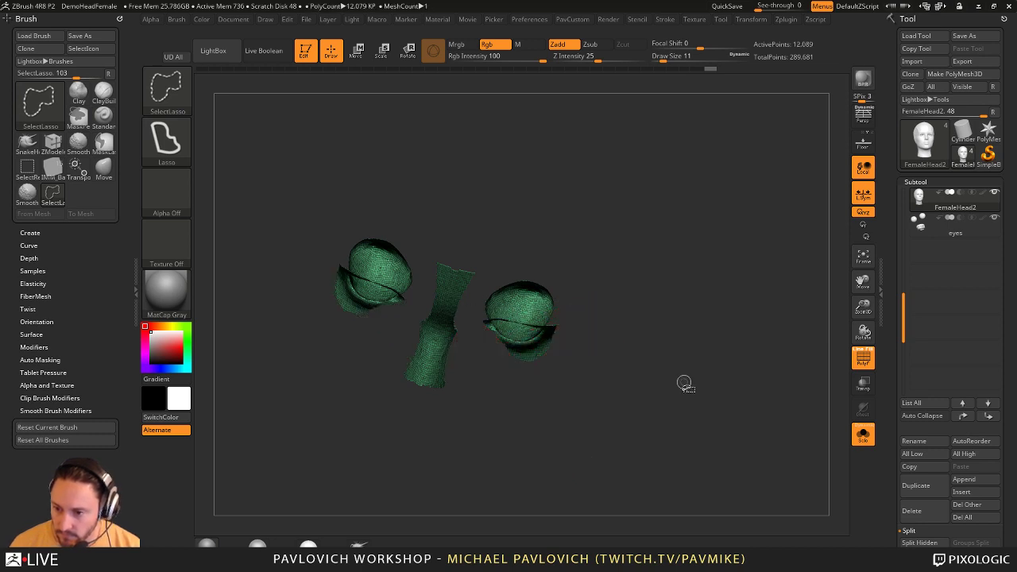
left_click_drag(685, 381, 588, 341)
mouse_move(547, 230)
left_mouse_down("shift")
mouse_move(543, 222)
mouse_move(496, 314)
mouse_move(441, 342)
mouse_move(457, 239)
left_mouse_up("shift")
left_click_drag(720, 323, 690, 259)
mouse_move(610, 301)
left_mouse_down()
mouse_move(670, 311)
mouse_move(732, 265)
mouse_move(660, 280)
mouse_move(665, 256)
mouse_move(602, 197)
left_mouse_up()
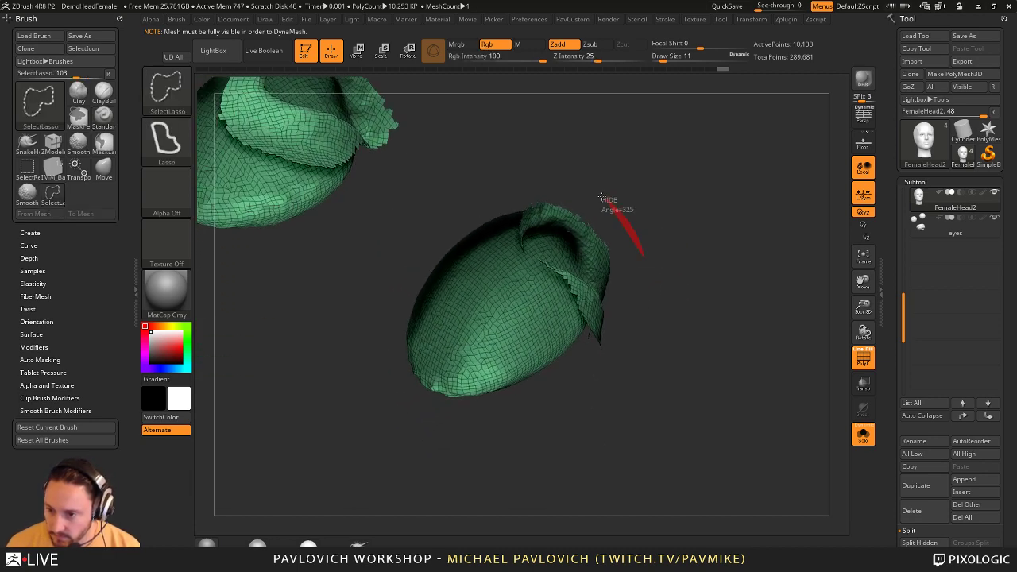
- Lasso-hide the leftover lid and corner fragments around the eye sockets until only the inner pockets remain
left_click_drag(588, 244, 590, 242, "ctrl+alt+shift")
mouse_move(681, 303)
left_mouse_down()
mouse_move(683, 358)
mouse_move(657, 236)
mouse_move(652, 254)
mouse_move(559, 230)
left_mouse_up()
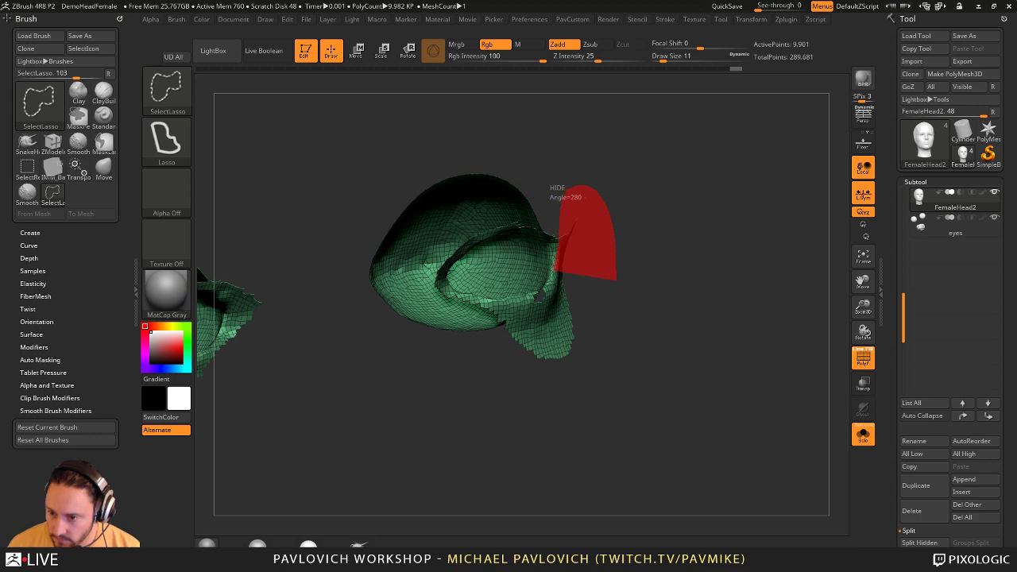
left_click_drag(545, 346, 548, 350, "ctrl+alt+shift")
mouse_move(624, 348)
left_mouse_down()
mouse_move(649, 353)
mouse_move(663, 384)
left_mouse_up()
mouse_move(535, 410)
left_mouse_down("ctrl+alt+shift")
mouse_move(609, 307)
mouse_move(476, 312)
left_mouse_up("ctrl+alt+shift")
mouse_move(556, 358)
left_mouse_down()
mouse_move(542, 288)
mouse_move(641, 302)
mouse_move(662, 408)
mouse_move(661, 356)
mouse_move(628, 338)
left_mouse_up()
left_click_drag(370, 315, 452, 244, "ctrl+alt+shift")
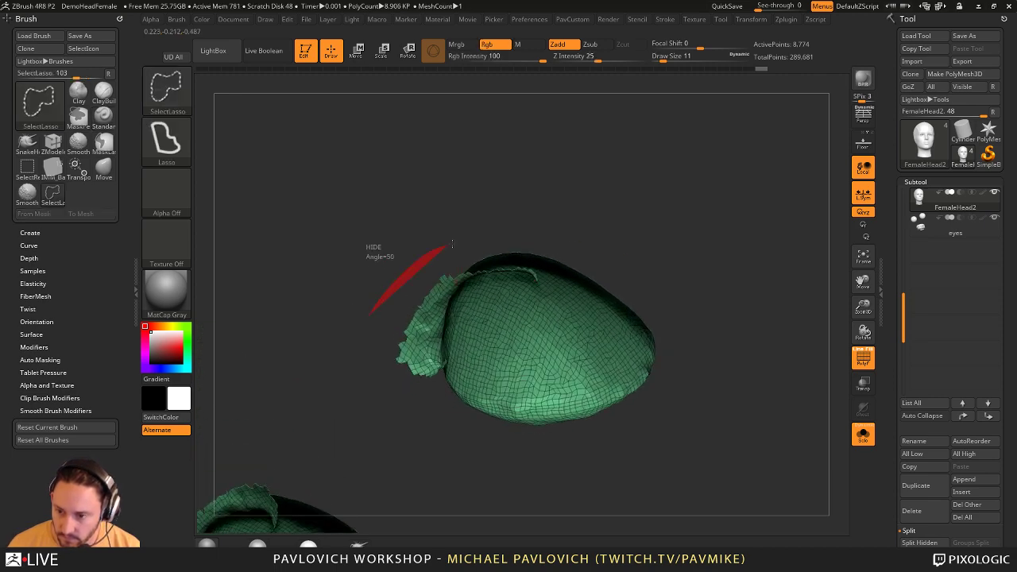
left_click_drag(435, 360, 383, 405, "ctrl+alt+shift")
mouse_move(755, 310)
left_mouse_down()
mouse_move(777, 279)
mouse_move(785, 350)
mouse_move(750, 295)
mouse_move(772, 349)
mouse_move(745, 339)
left_mouse_up()
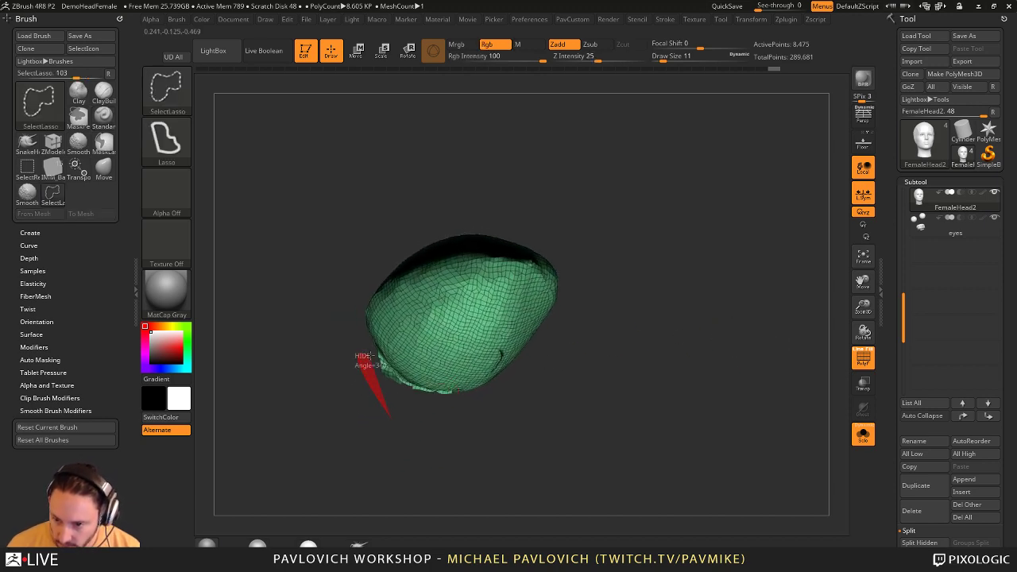
left_click_drag(380, 364, 374, 361, "ctrl+alt+shift")
left_click_drag(778, 370, 775, 316)
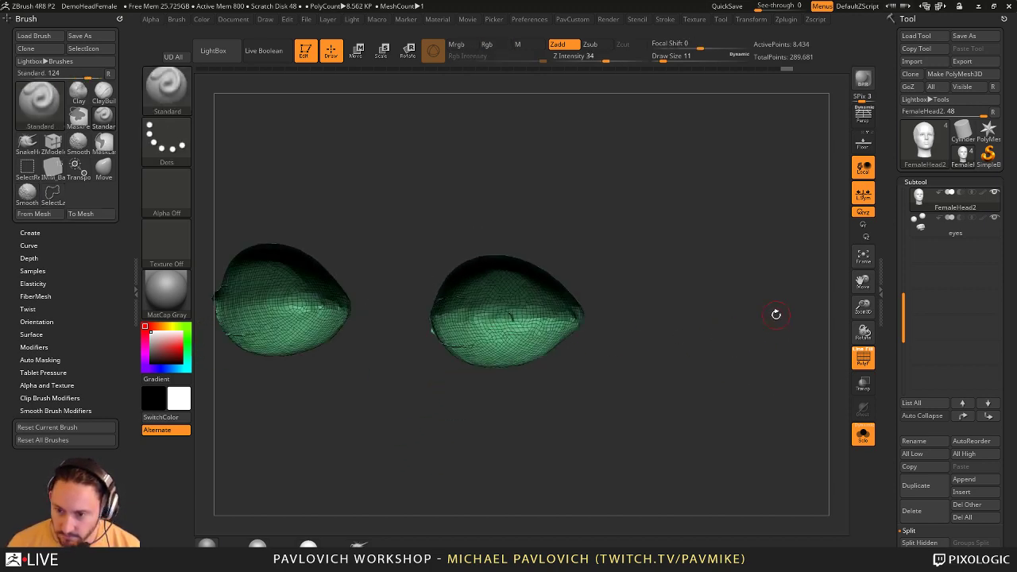
- Give the eye pockets their own polygroup, unhide the whole head and show the other subtools again
left_click(769, 322, "ctrl+shift")
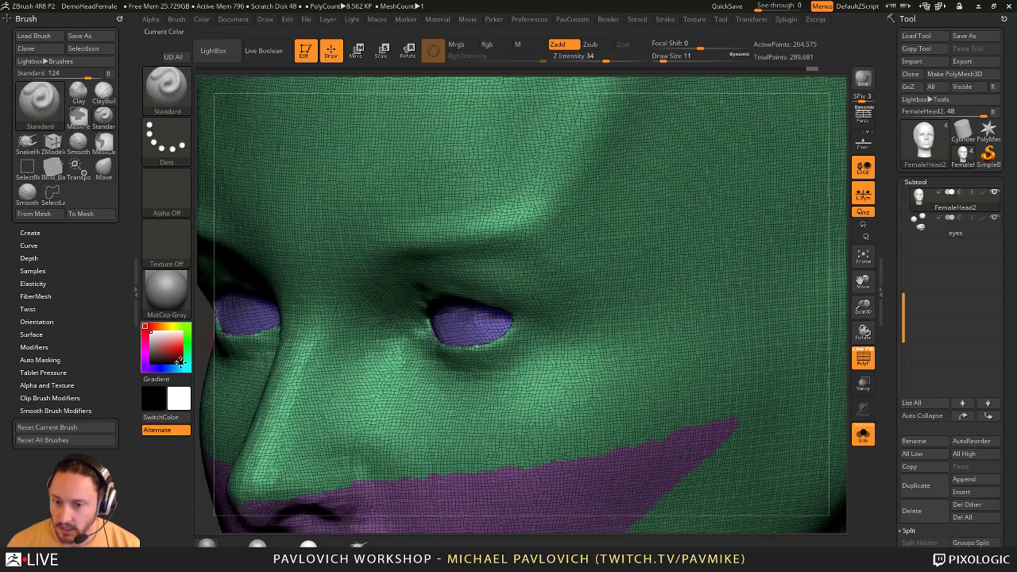
key("f")
left_click_drag(469, 209, 772, 297)
left_click_drag(650, 303, 761, 384)
left_click(866, 441)
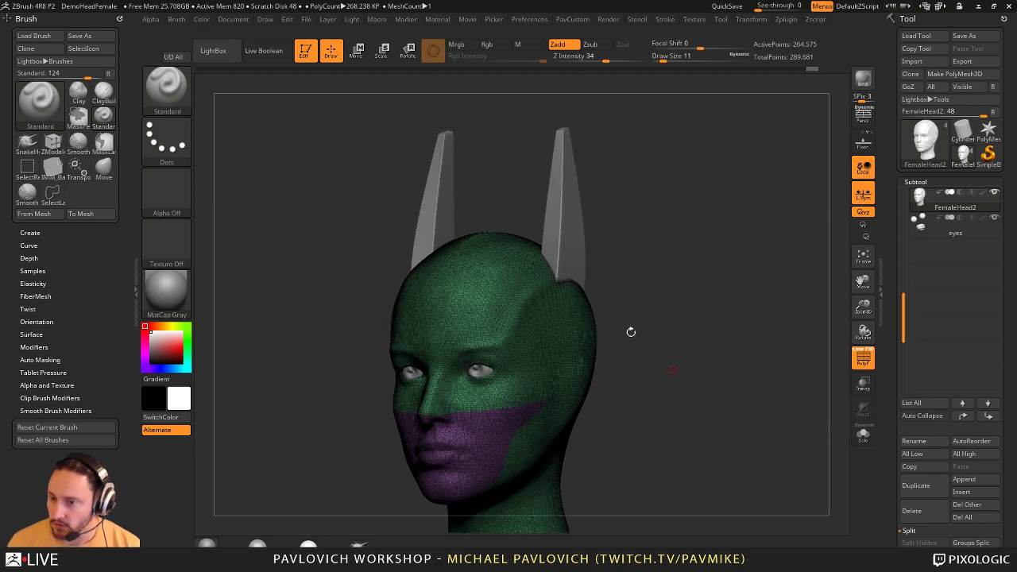
- Select the ears subtool and assign both ears to a single polygroup
left_click(570, 243, "alt")
key("ctrl+w")
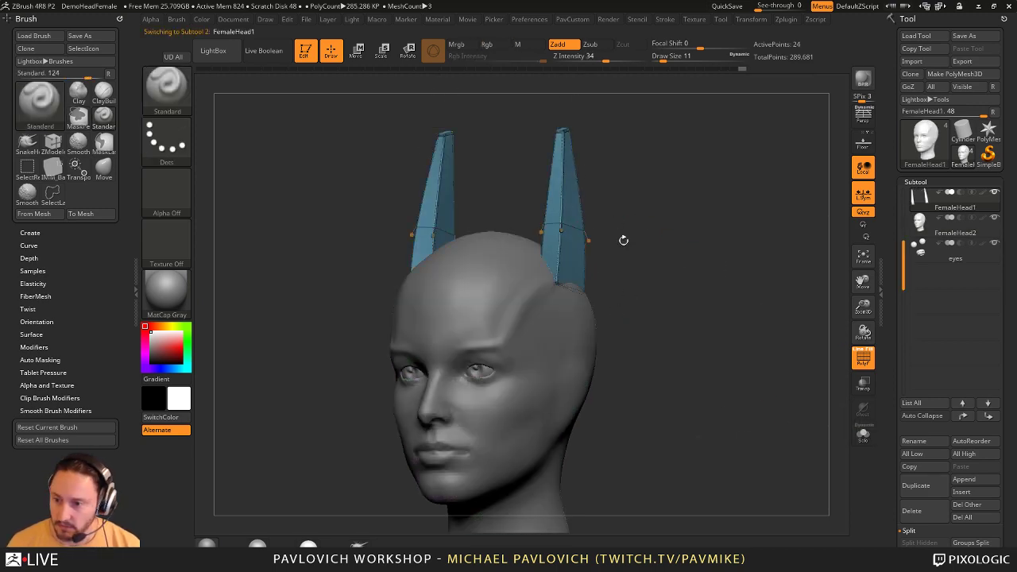
left_click_drag(622, 238, 695, 243)
- Move the head subtool above the ears and merge it down, skipping the undo note until the next restart
key("alt+Down")
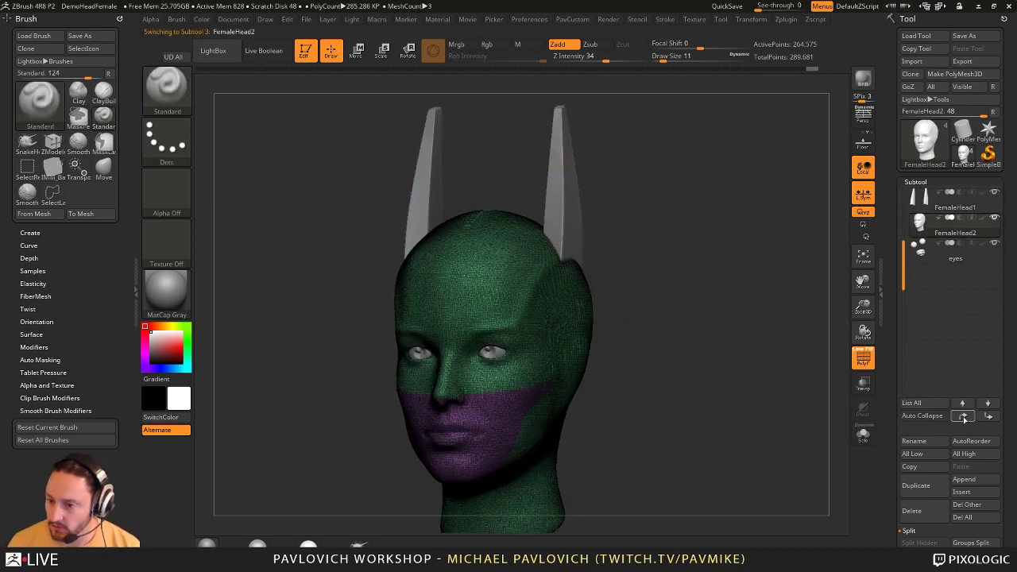
key("ctrl+e")
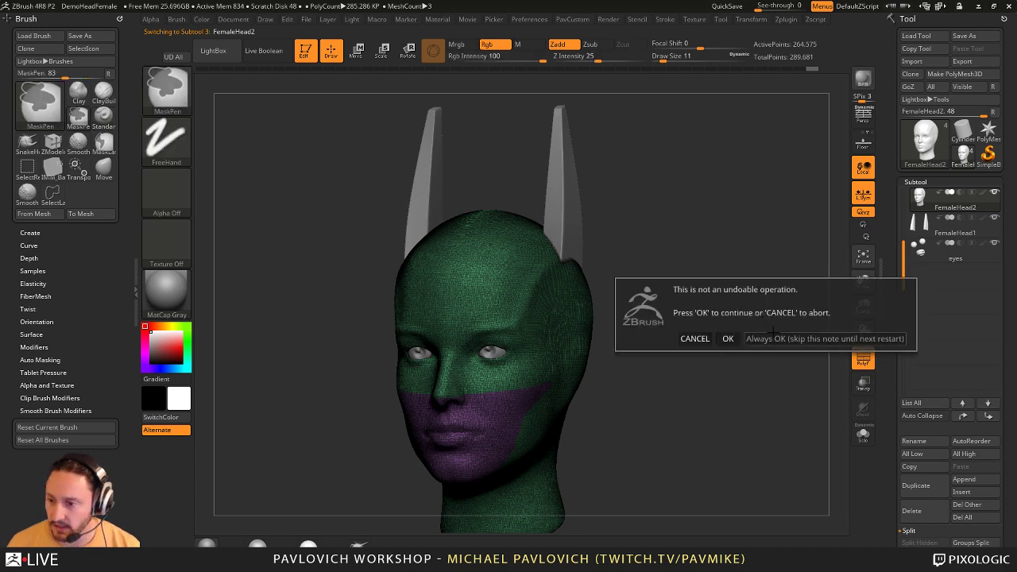
left_click(812, 338)
left_click_drag(894, 356, 893, 337)
scroll(930, 354, "down", 4)
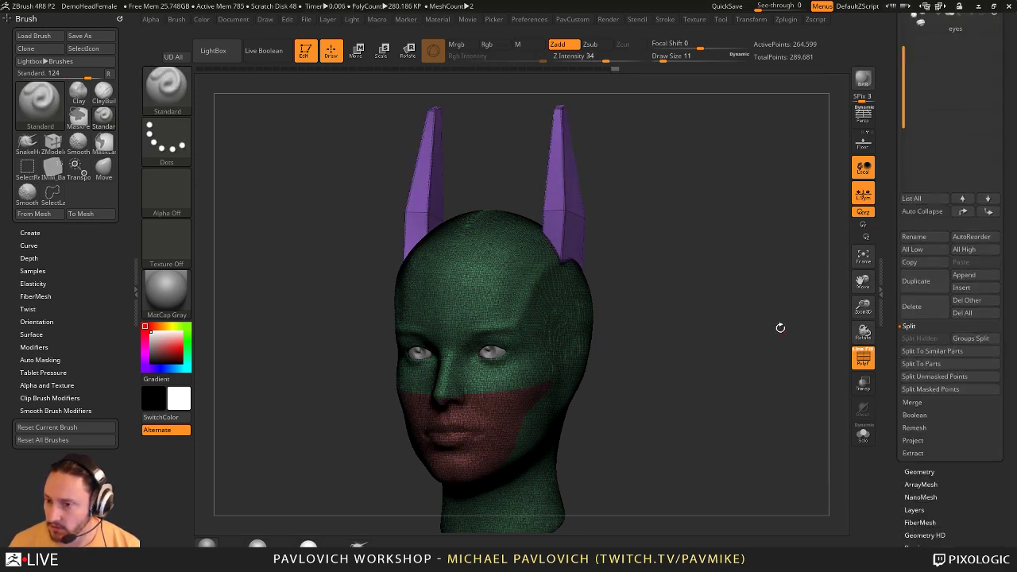
- Isolate the ears polygroup and split the hidden head back off into its own subtool
left_click_drag(780, 328, 773, 346, "alt")
left_click(566, 258, "ctrl+shift")
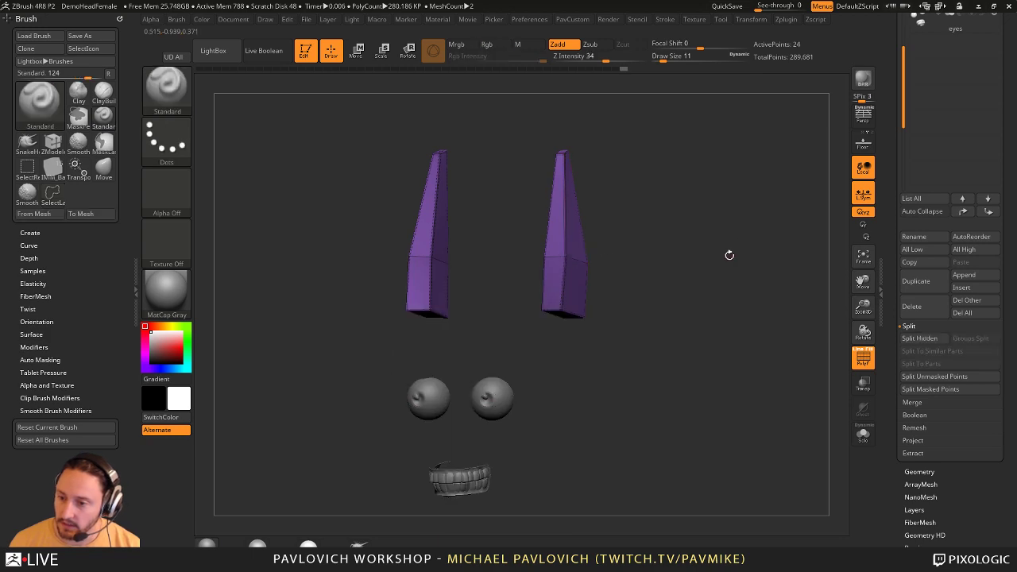
key("space")
left_click(757, 296)
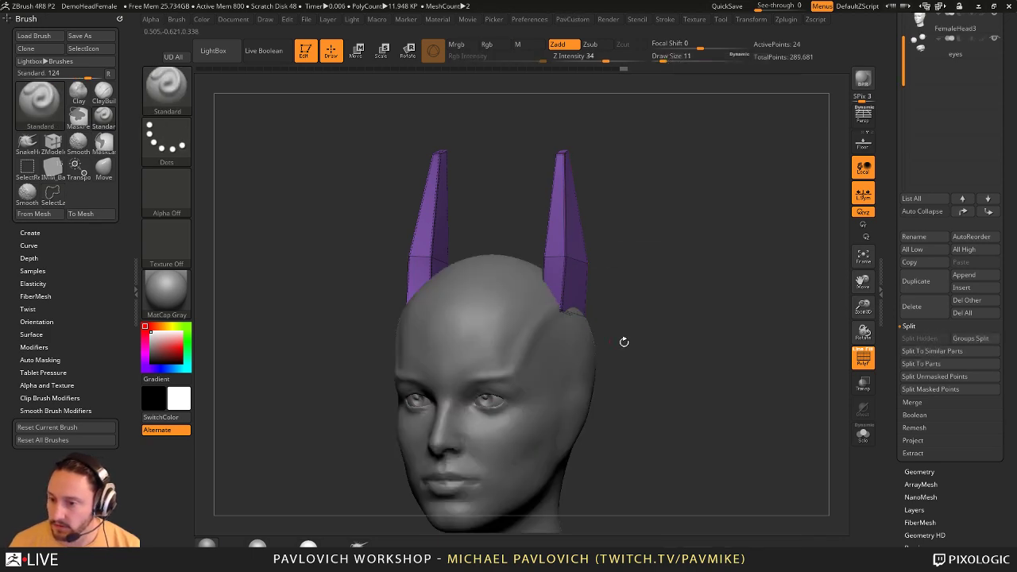
- Turn on dynamic subdivision for the ears with SmoothSubdiv at 4 and apply it to the mesh
key("space")
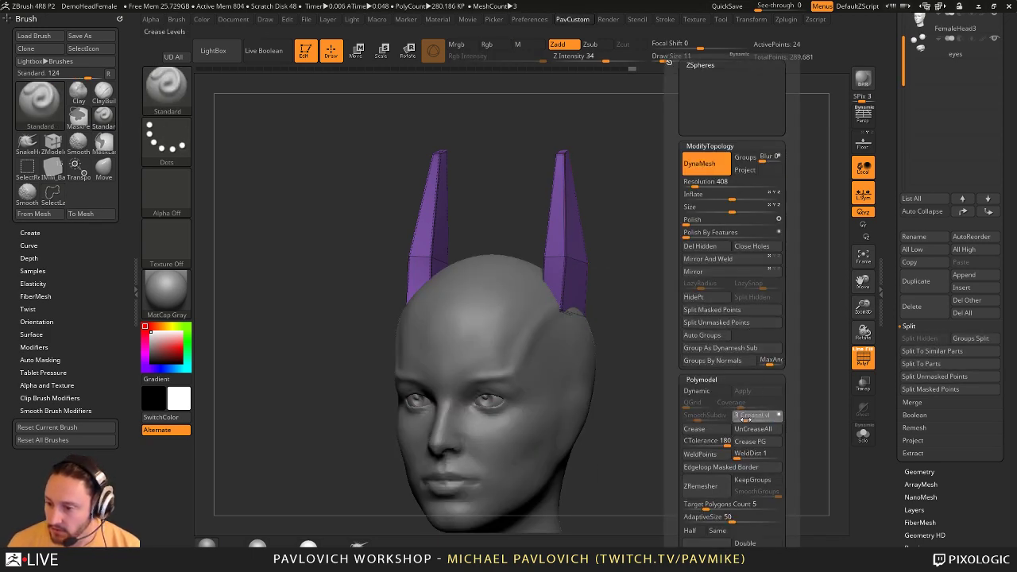
left_click(712, 393)
left_click_drag(707, 421, 708, 420)
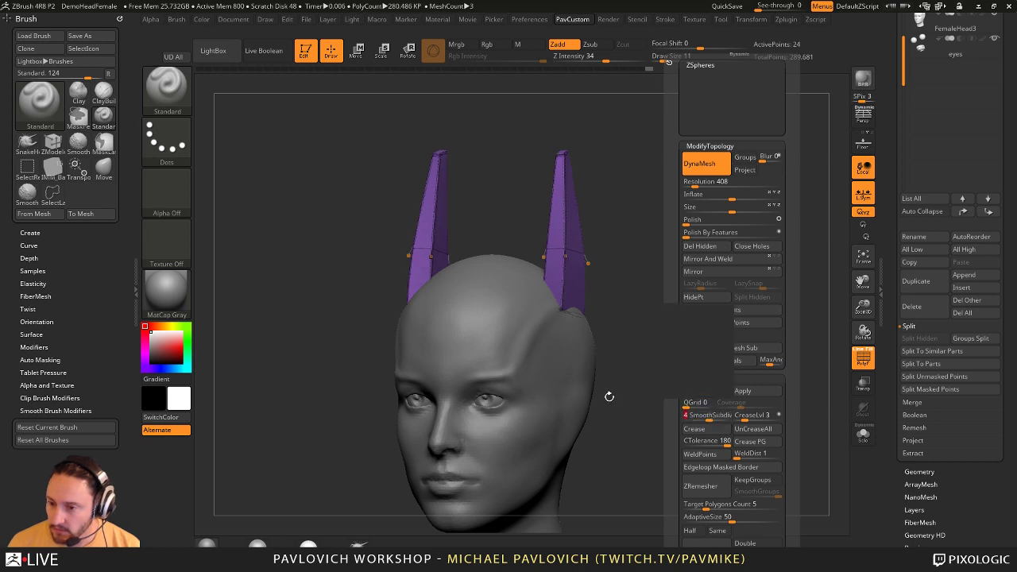
key("space")
left_click(765, 391)
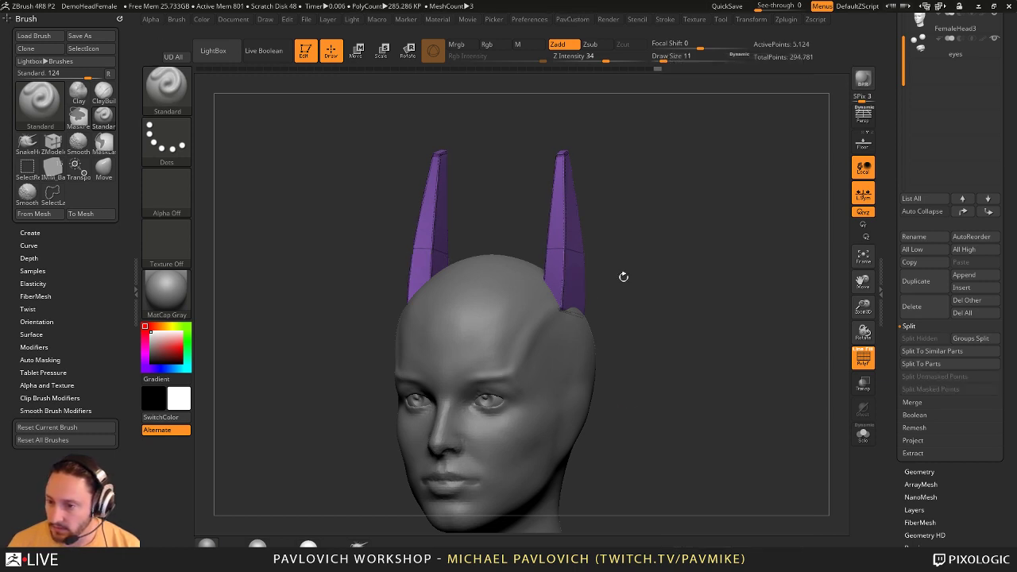
- Select the head subtool, move it above the ears and merge it down with them
left_click_drag(896, 250, 892, 345)
left_click(956, 228)
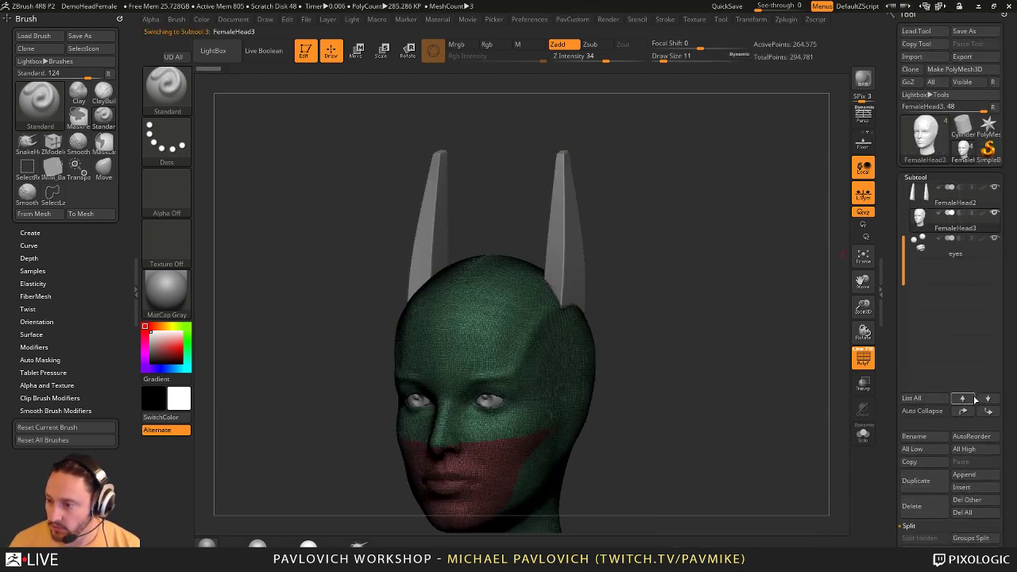
scroll(914, 334, "down", 5)
key("shift")
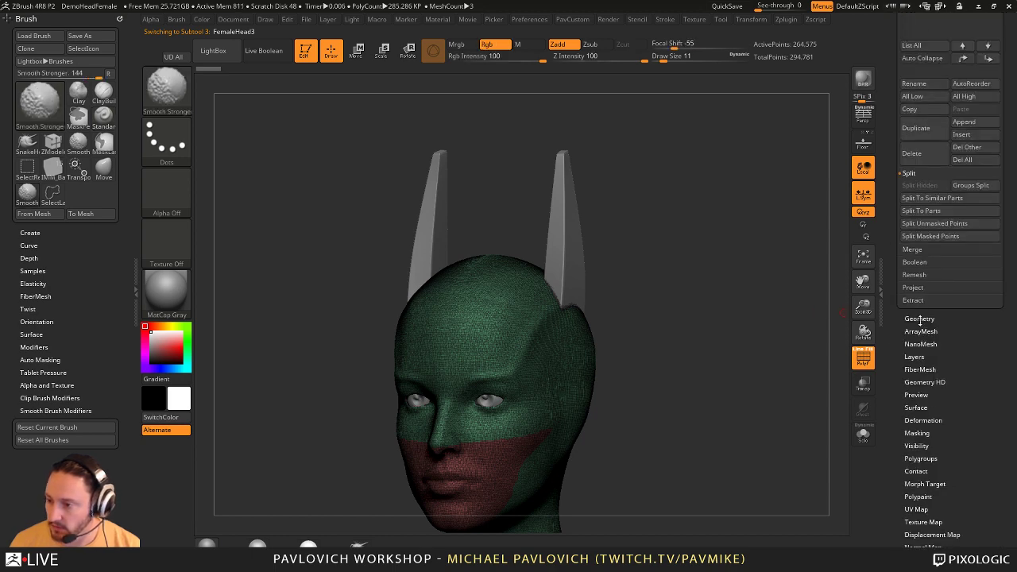
left_click(919, 249)
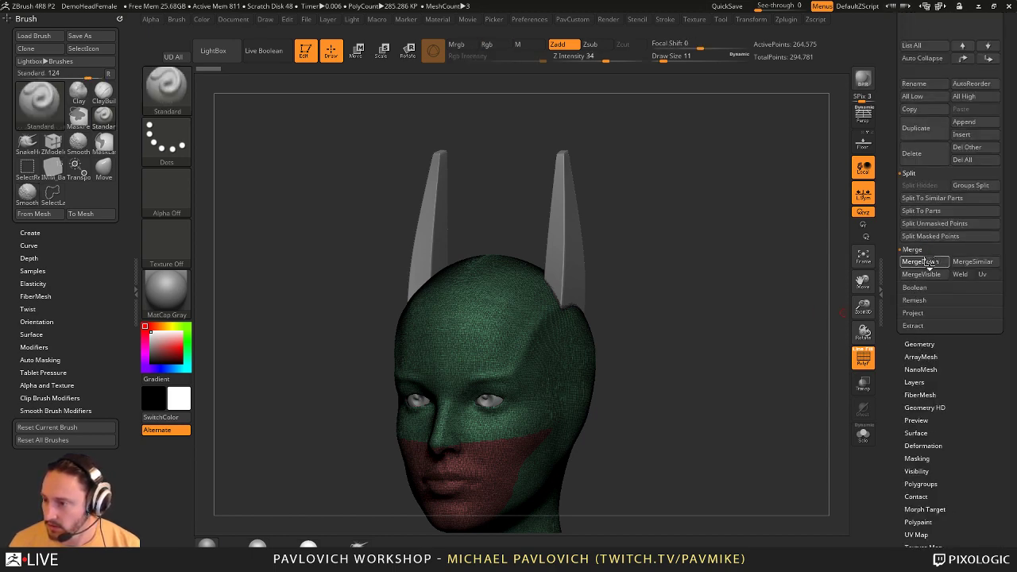
left_click(928, 262)
- Re-DynaMesh the combined head and ears, and turn off the polygroup wireframe
left_click_drag(891, 276, 888, 341)
left_click_drag(825, 330, 760, 293, "alt")
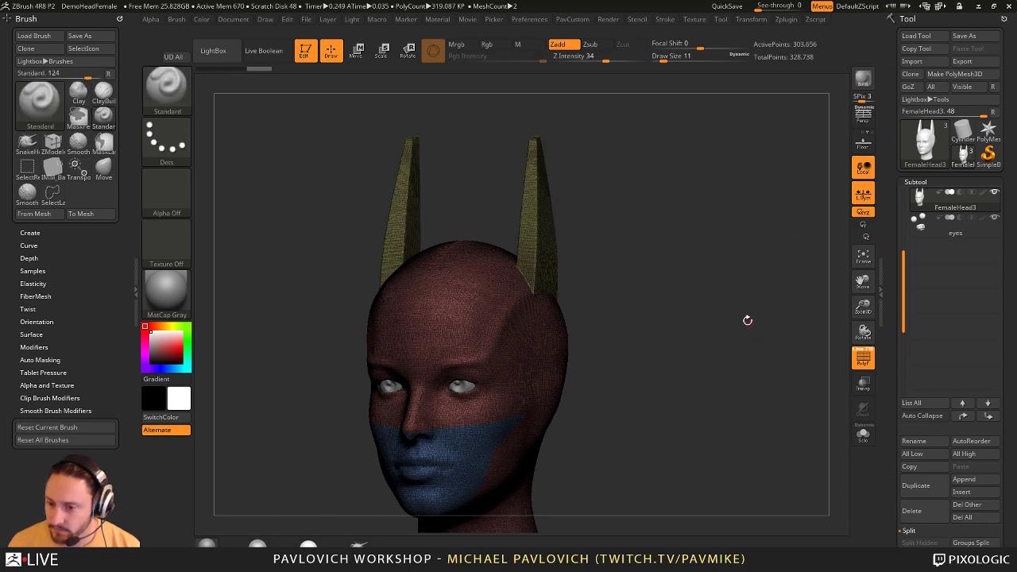
left_click_drag(745, 318, 723, 316)
left_click(859, 362)
left_click_drag(772, 337, 739, 277)
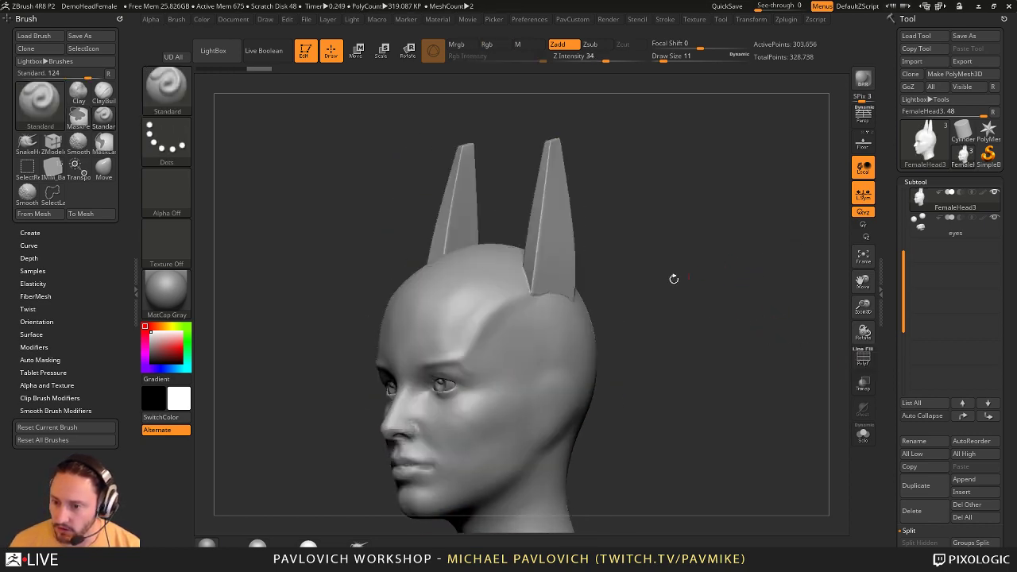
- Isolate the cowl polygroups to check their boundaries, and show the full mesh again
key("ctrl+shift")
left_click(499, 318, "ctrl+shift")
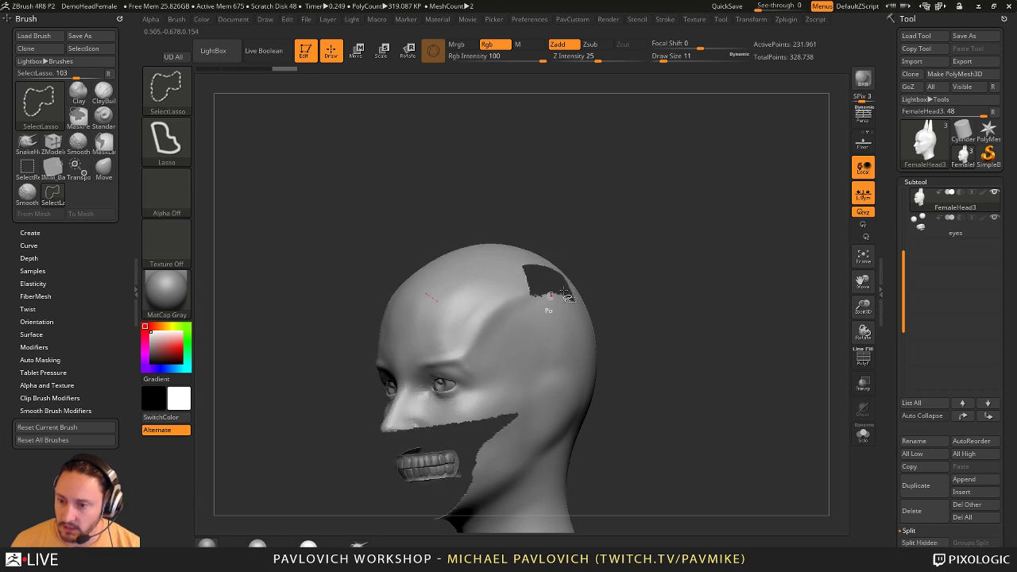
left_click(677, 262, "ctrl+shift")
- Smooth the seams around the base of the ears, front and back, at draw size 41
key("s")
left_click_drag(706, 216, 697, 275, "alt")
left_click(180, 92, "ctrl+shift")
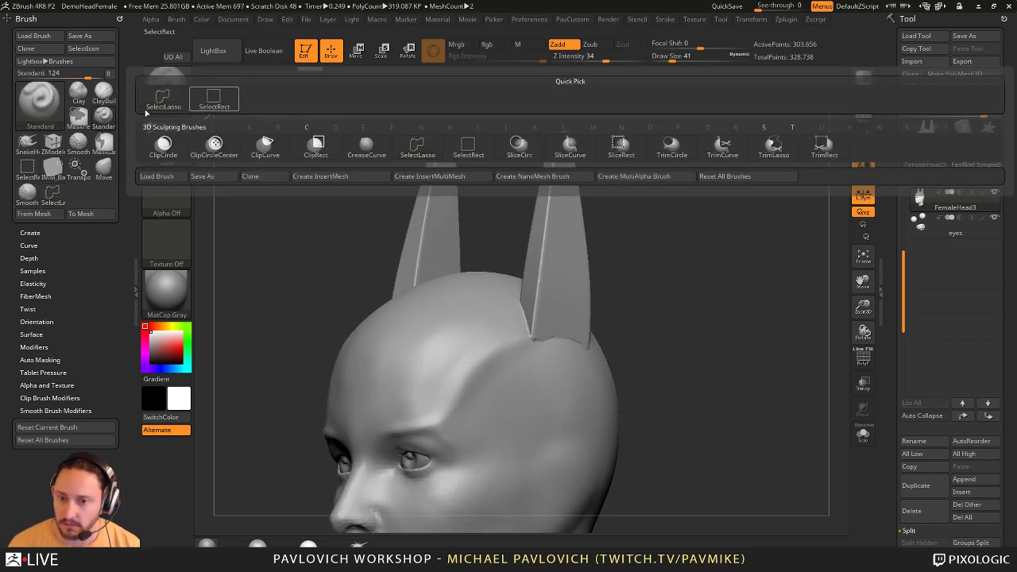
left_click_drag(577, 343, 562, 345, "shift")
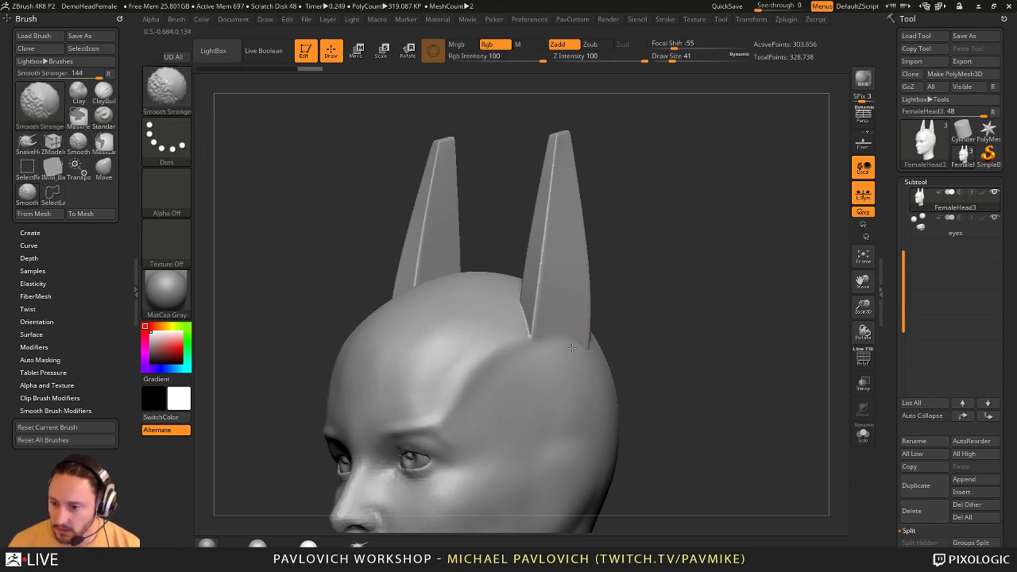
mouse_move(572, 348)
right_mouse_down()
mouse_move(628, 353)
mouse_move(612, 349)
right_mouse_up()
left_click_drag(606, 351, 593, 340, "shift")
mouse_move(593, 340)
right_mouse_down()
mouse_move(584, 323)
mouse_move(604, 341)
right_mouse_up()
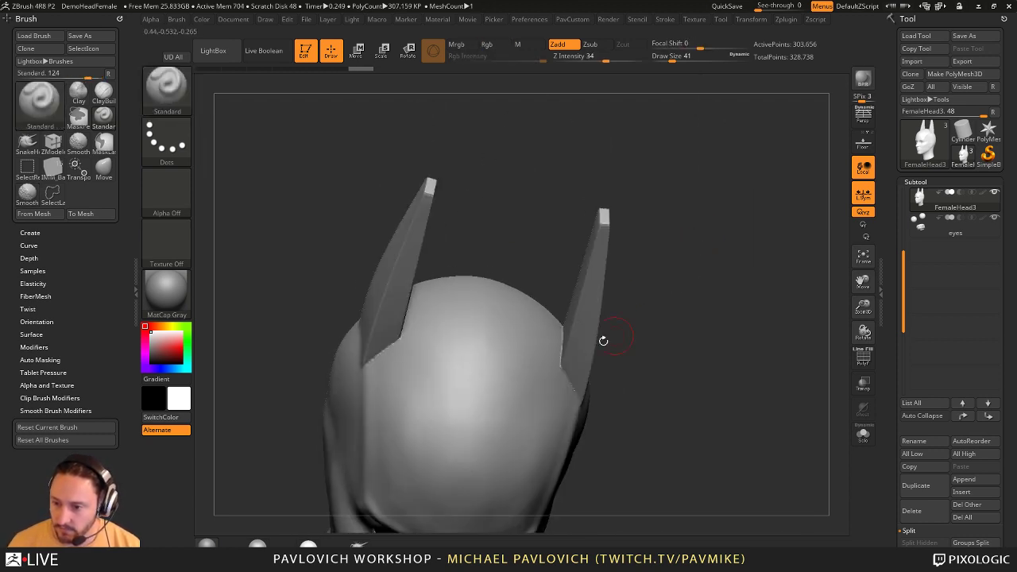
left_click_drag(569, 369, 564, 343, "shift")
right_click_drag(574, 330, 636, 262)
left_click_drag(624, 406, 620, 416, "shift")
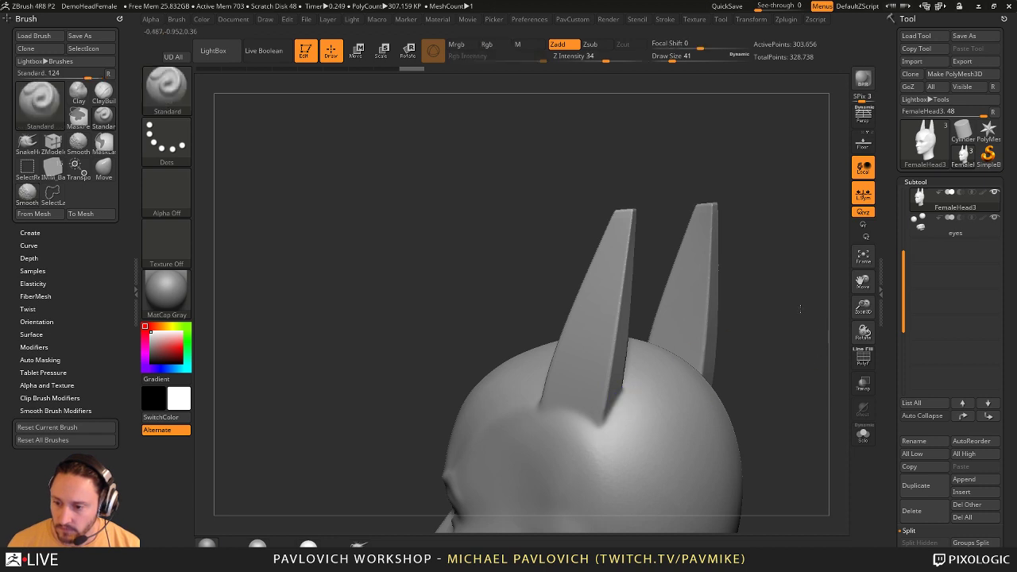
- Hide the lower-face polygroup on the FemaleHead3 mesh and delete the hidden geometry, leaving the cowl open around the mouth
mouse_move(801, 309)
right_mouse_down()
mouse_move(782, 391)
mouse_move(761, 307)
right_mouse_up()
left_click(168, 89, "ctrl+shift")
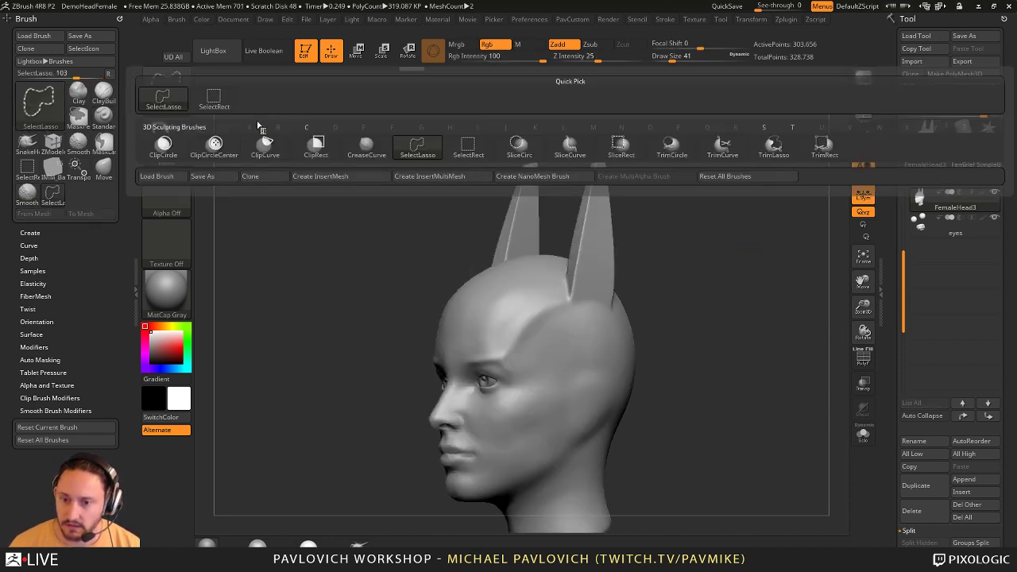
left_click(223, 111, "ctrl+shift")
left_click(507, 338, "ctrl+shift")
mouse_move(686, 277)
left_mouse_down("ctrl+shift")
mouse_move(695, 242)
mouse_move(753, 264)
left_mouse_up("ctrl+shift")
left_click(600, 263, "ctrl+shift")
key("space")
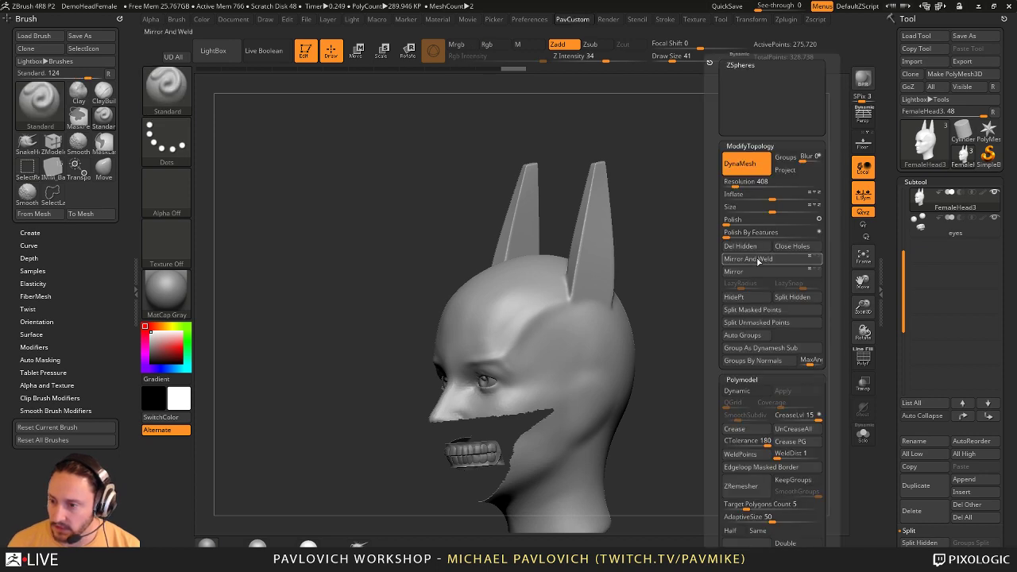
left_click(740, 247)
left_click_drag(712, 306, 762, 298)
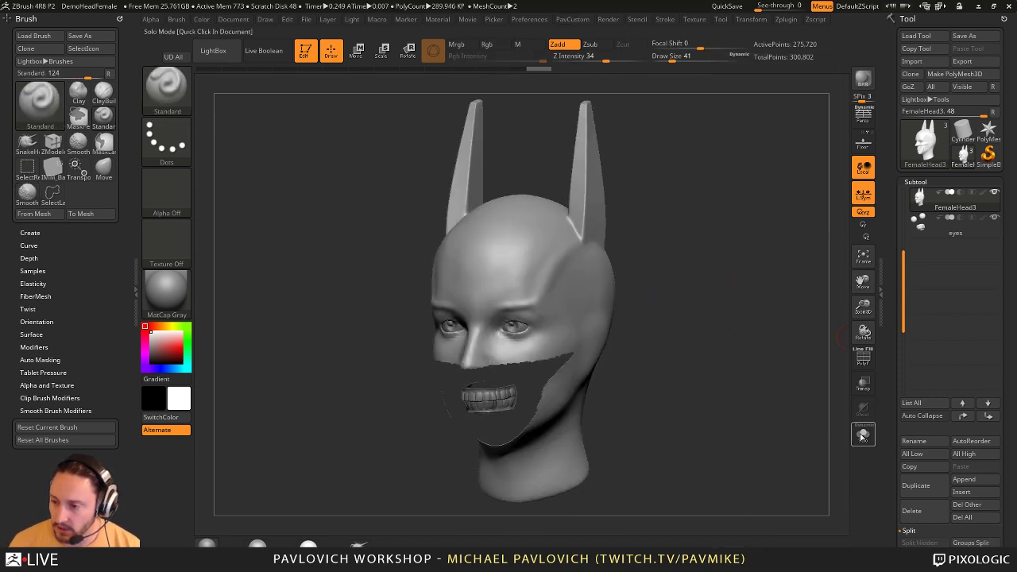
- Solo the cowl, slice off a thin strip across the base of the neck with SliceCurve, and delete that strip
left_click(863, 436)
left_click_drag(803, 401, 713, 400)
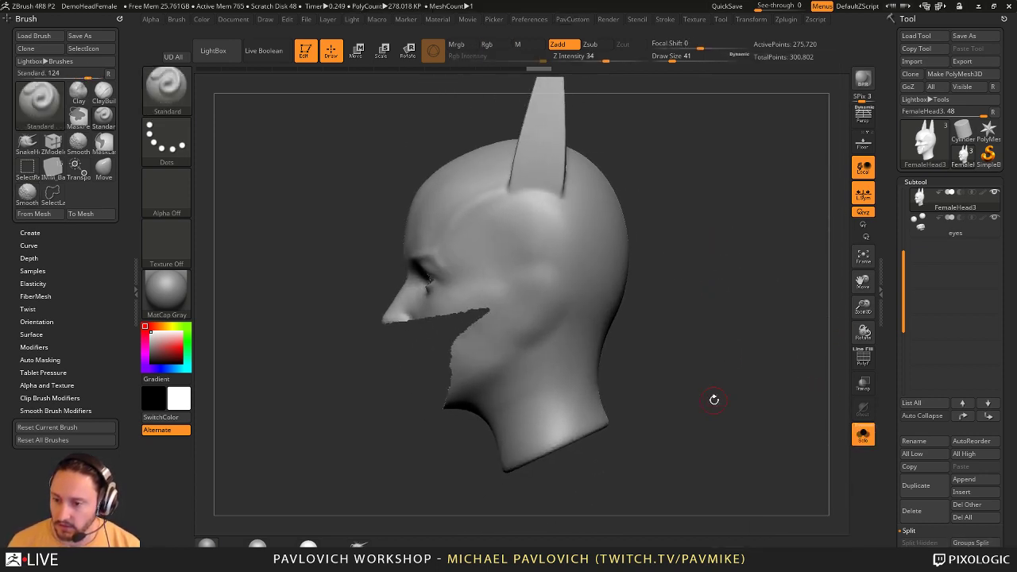
left_click(187, 108, "ctrl+shift")
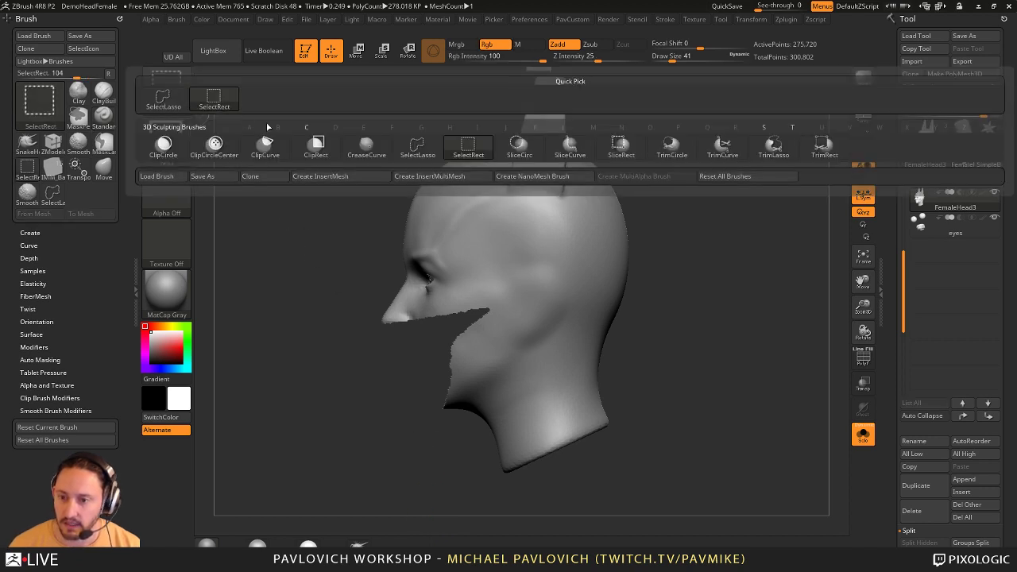
left_click(572, 157)
mouse_move(751, 370)
left_mouse_down("ctrl+shift")
mouse_move(351, 531)
mouse_move(357, 516)
left_mouse_up("ctrl+shift")
left_click(581, 443, "ctrl+shift")
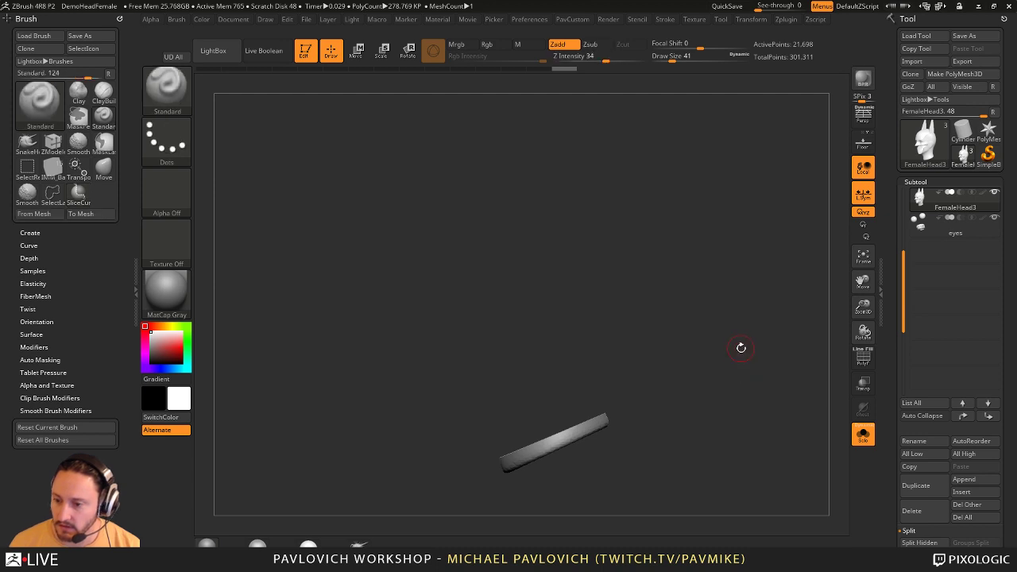
key("ctrl+shift+b")
left_click(216, 100)
left_click_drag(735, 347, 752, 361, "ctrl+shift")
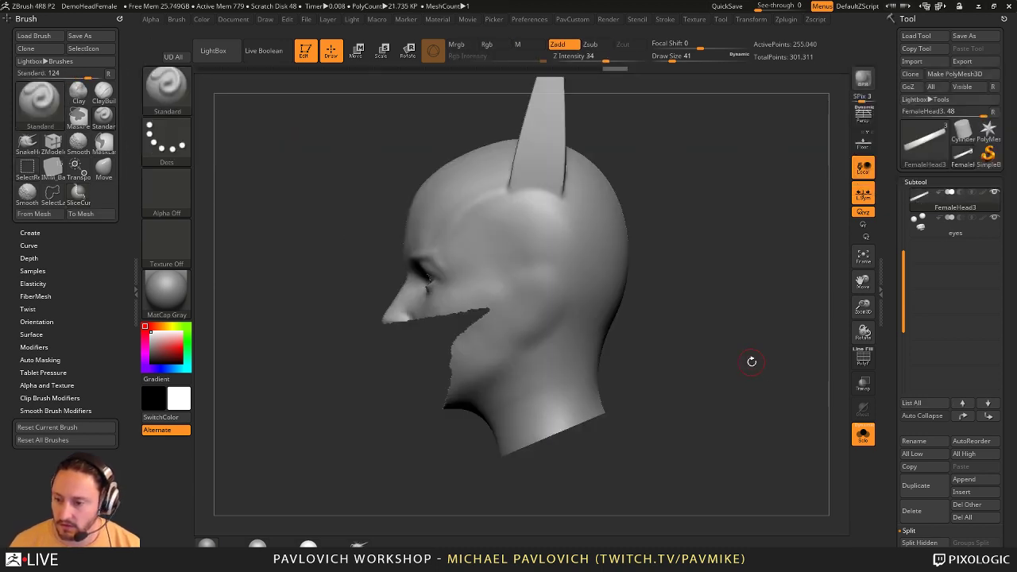
key("3")
left_click(730, 245)
left_click_drag(641, 305, 441, 279)
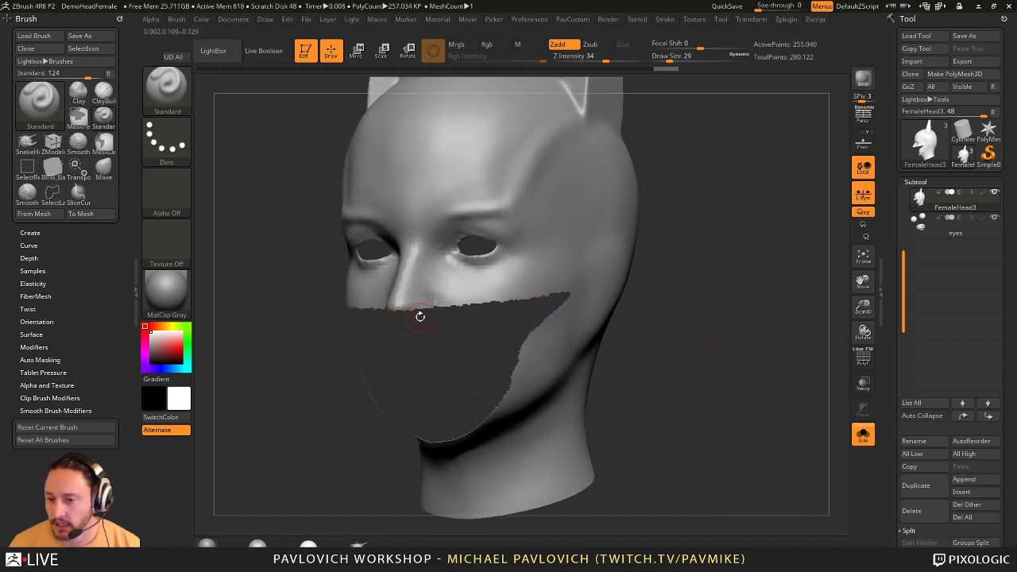
left_click_drag(654, 302, 690, 288)
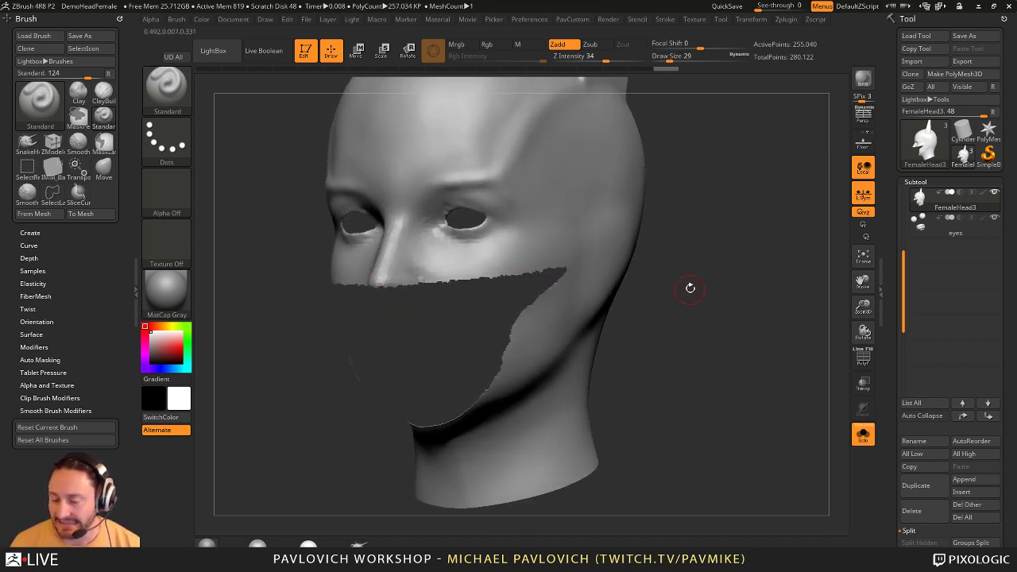
- Mask everything except the cowl's open borders, smooth the jagged edges with Polish By Features, and clear the mask
left_click_drag(896, 334, 889, 222)
left_click(919, 272)
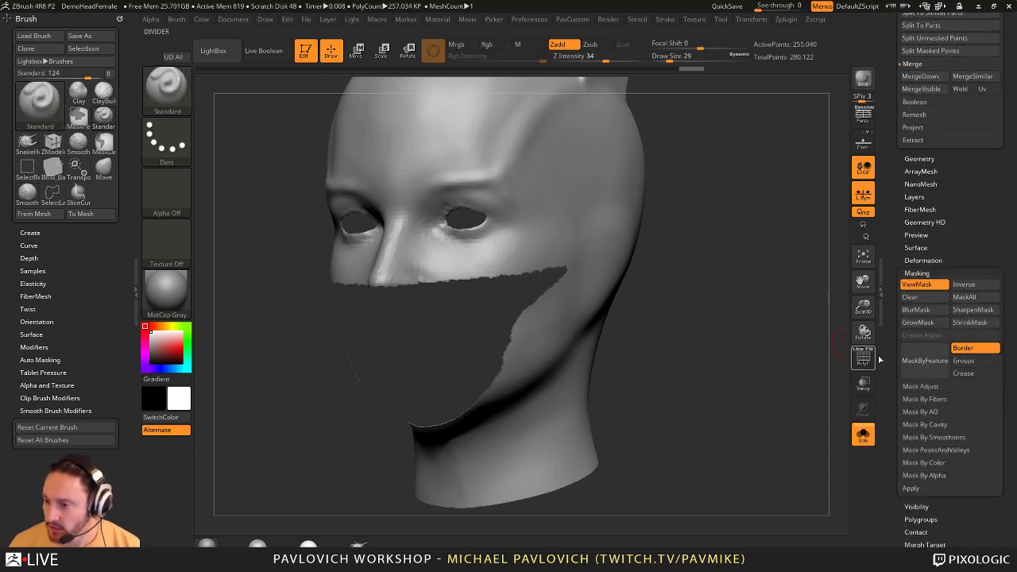
left_click(932, 324)
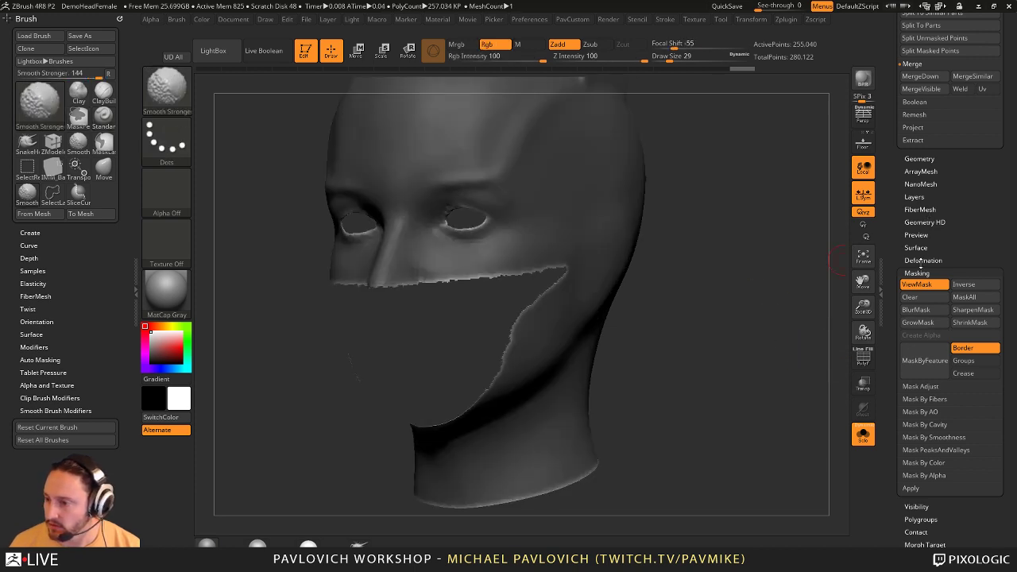
left_click(923, 261)
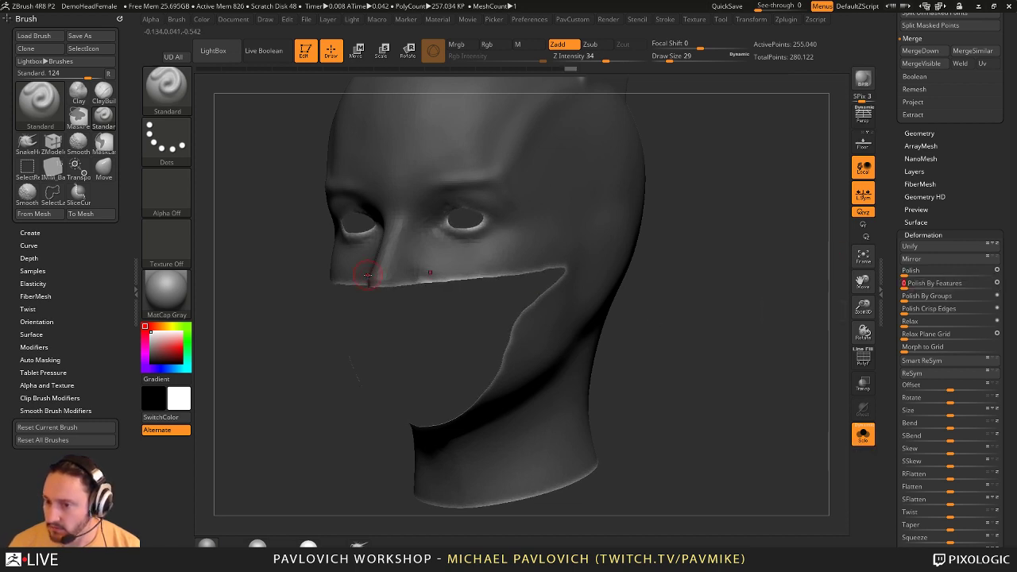
mouse_move(686, 278)
left_mouse_down()
mouse_move(760, 318)
mouse_move(731, 297)
mouse_move(761, 297)
mouse_move(728, 412)
left_mouse_up()
key("1")
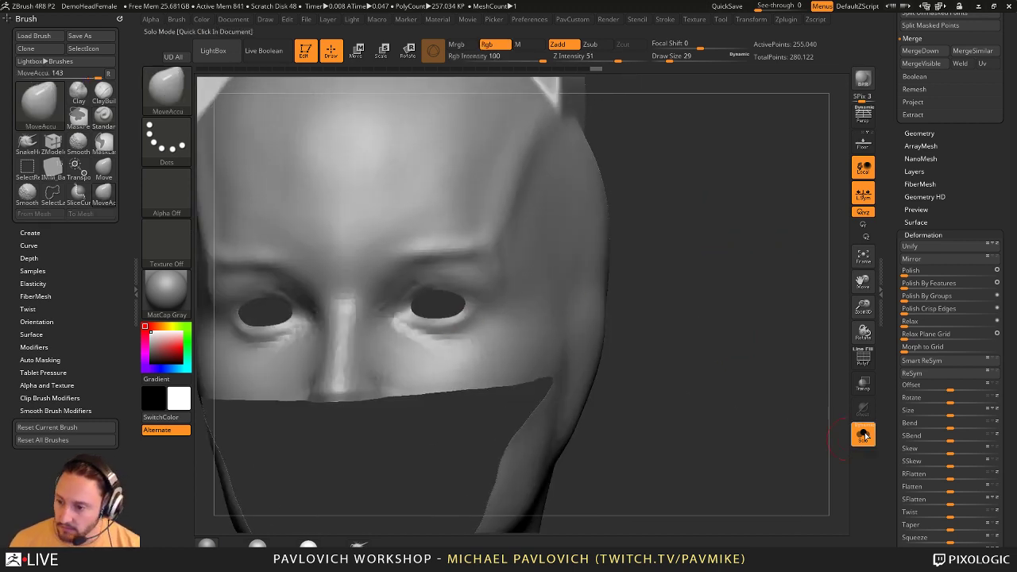
- Show the original FemaleHead subtool together with the cowl and compare the cowl's fit on the face with Solo on and off
left_click(865, 435)
left_click_drag(898, 266, 908, 446)
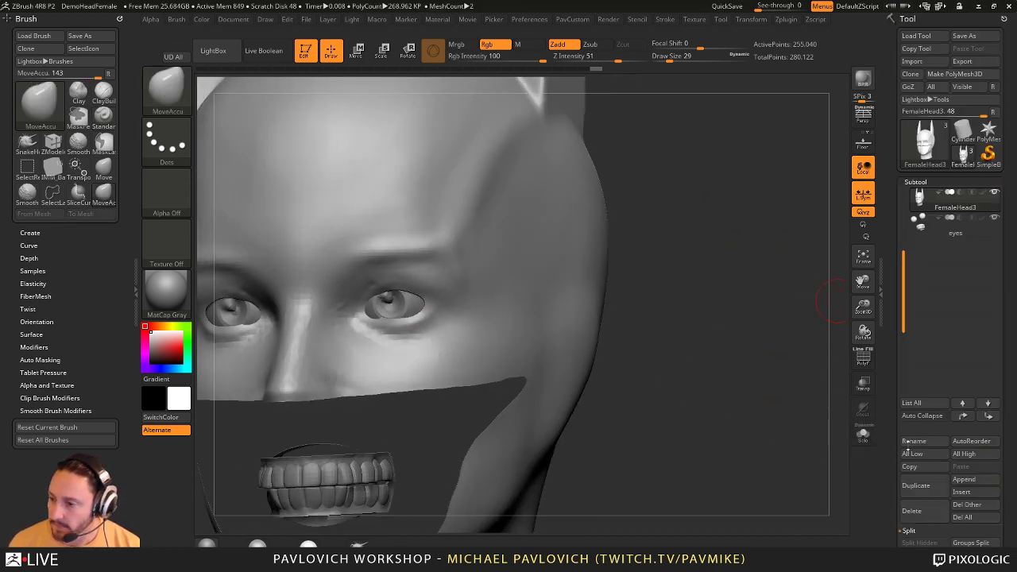
left_click_drag(910, 274, 896, 191)
left_click(994, 193)
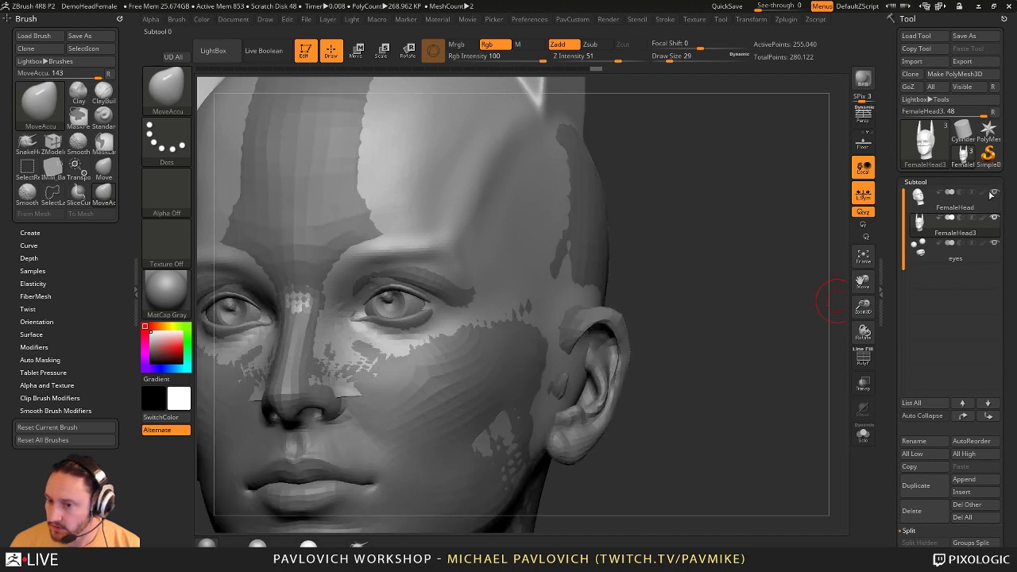
left_click_drag(795, 252, 561, 299)
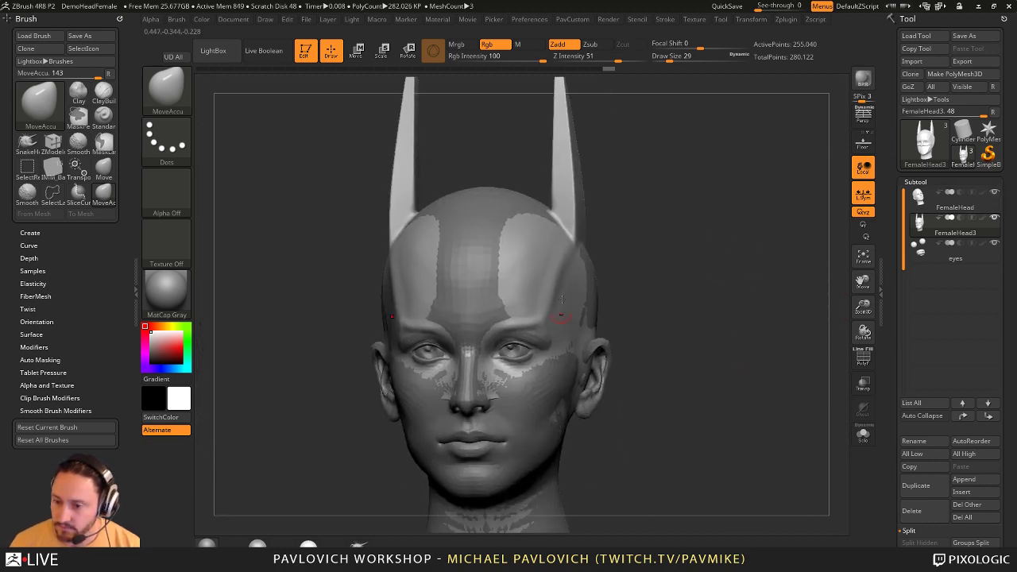
left_click_drag(700, 328, 669, 283)
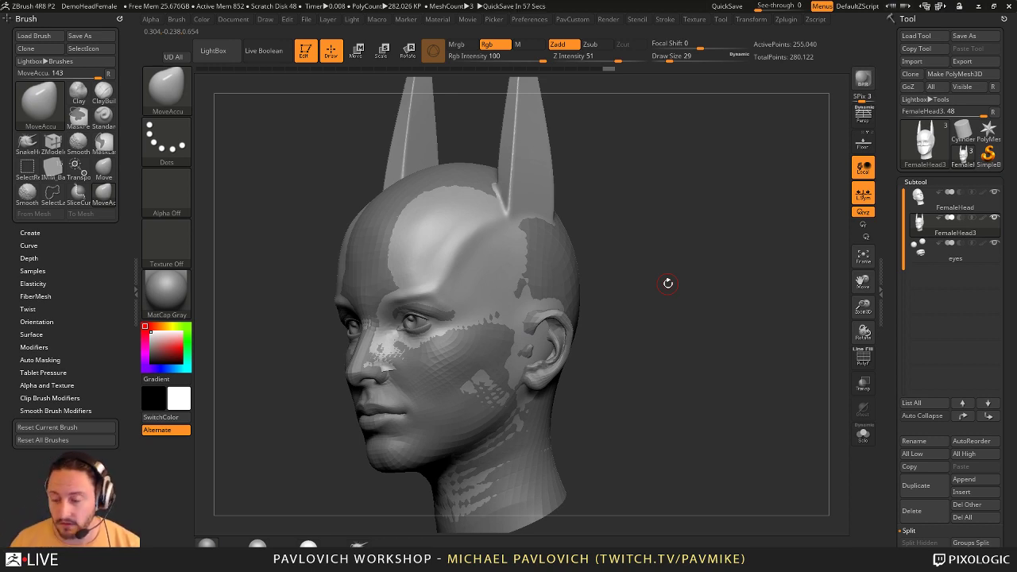
left_click_drag(667, 283, 630, 320)
left_click(863, 435)
left_click_drag(740, 326, 775, 369, "alt")
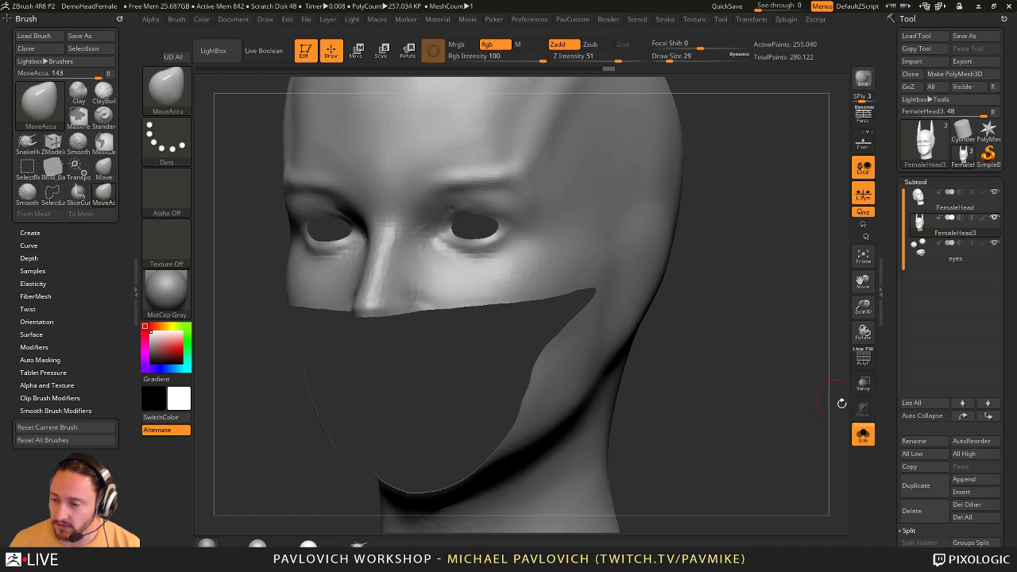
left_click(863, 433)
left_click_drag(727, 302, 759, 342)
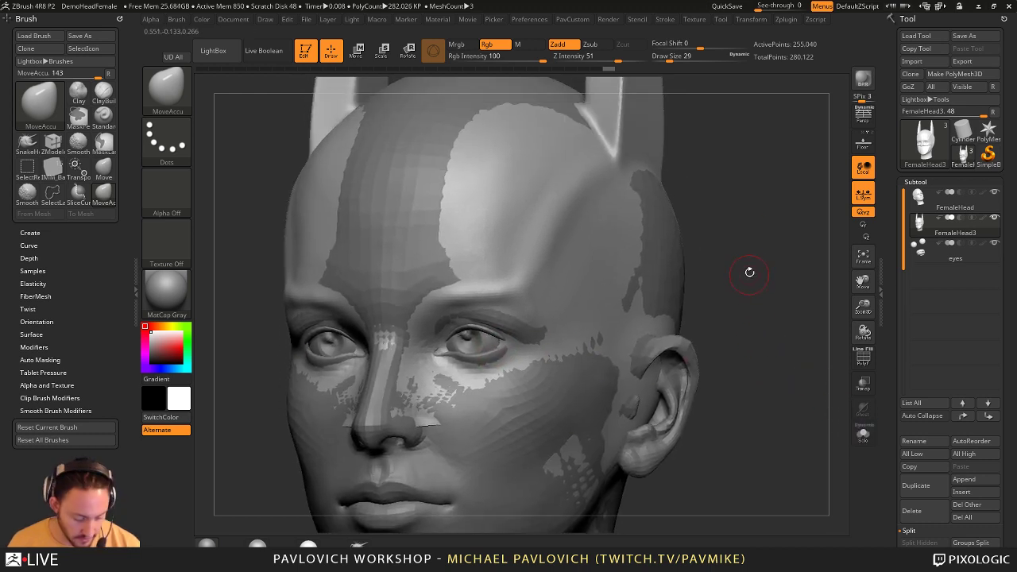
- Try to pull the cowl's inner eye corners into place with the Move brush at draw size 49
left_click_drag(750, 272, 535, 308)
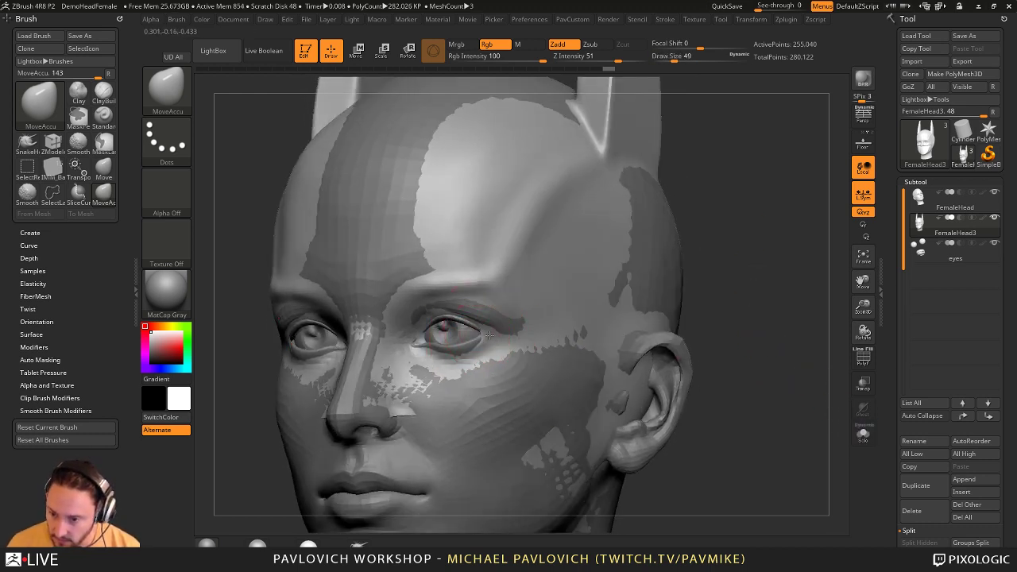
right_click_drag(646, 295, 499, 334)
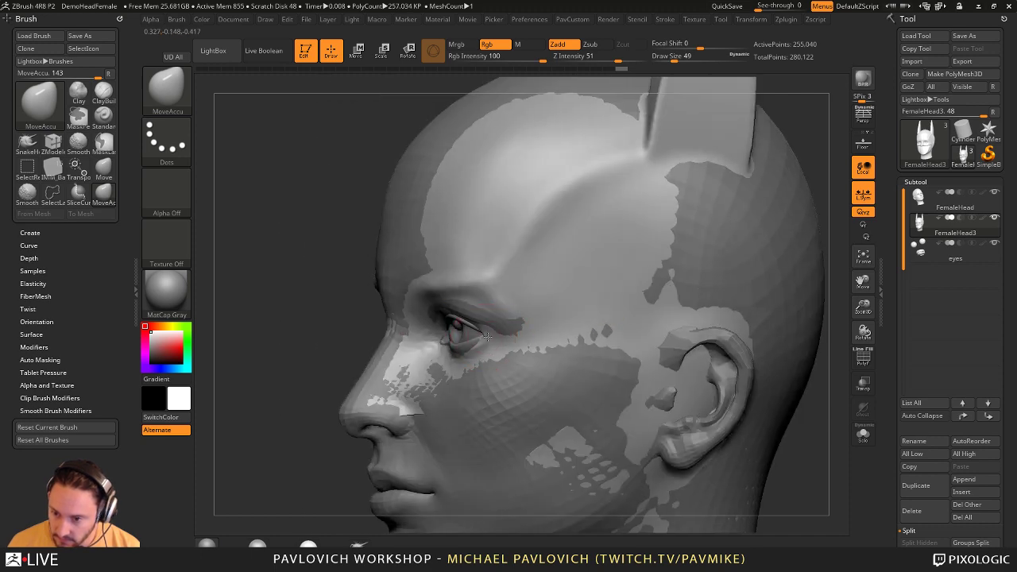
mouse_move(360, 367)
right_mouse_down()
mouse_move(534, 302)
mouse_move(426, 340)
right_mouse_up()
left_click_drag(403, 344, 429, 341)
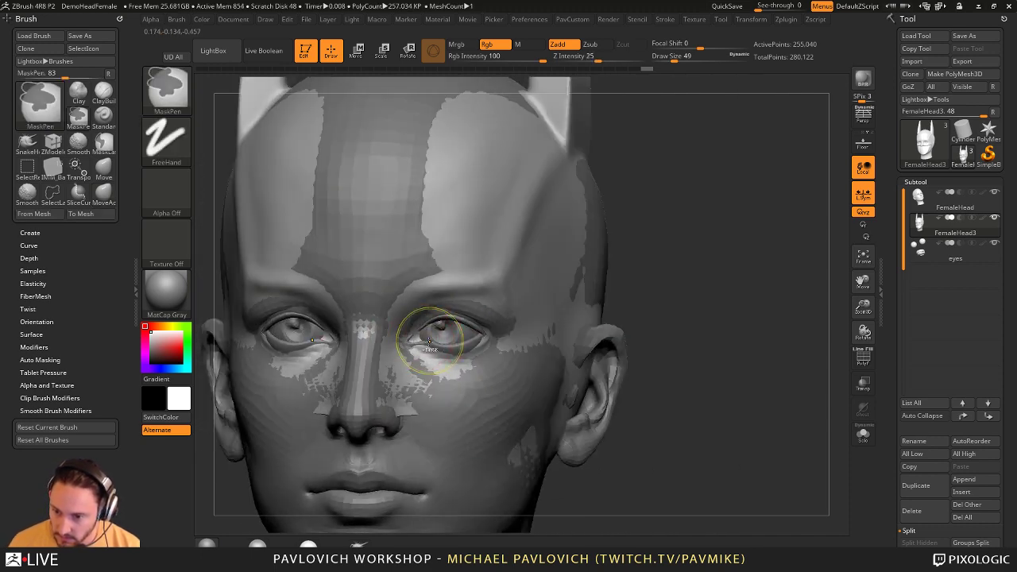
key("ctrl+z")
- Turn on ghosted transparency and adjust the cowl's inner eye corners around the head's eyes with the Move brush
left_click(863, 383)
left_click_drag(835, 406, 798, 407)
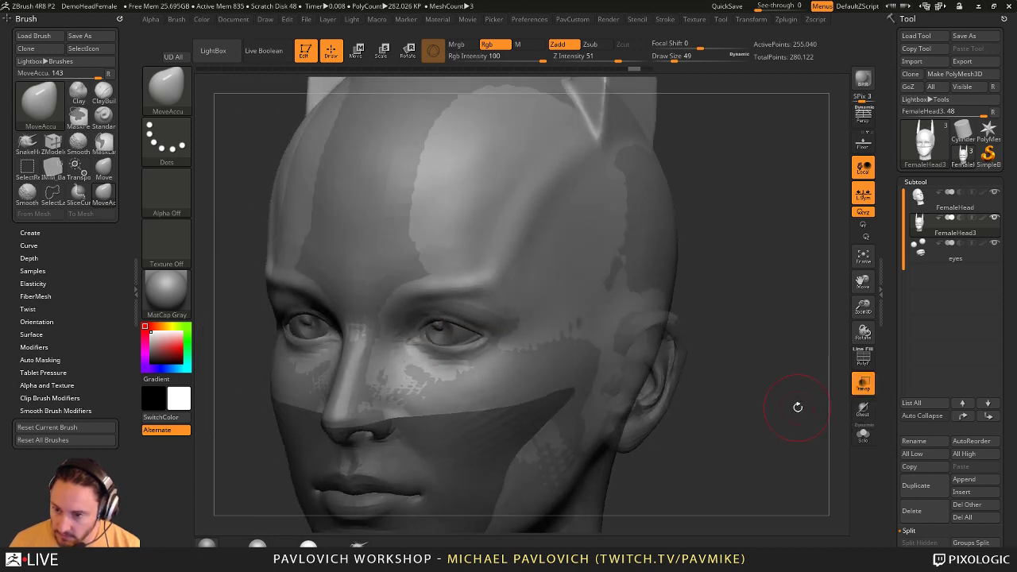
left_click(863, 407)
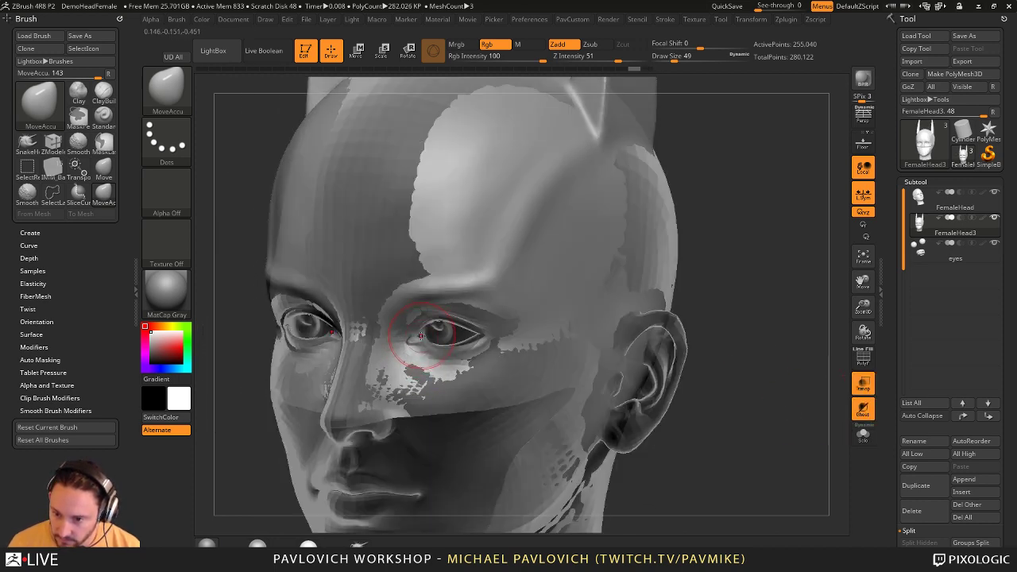
left_click_drag(685, 299, 753, 286, "shift")
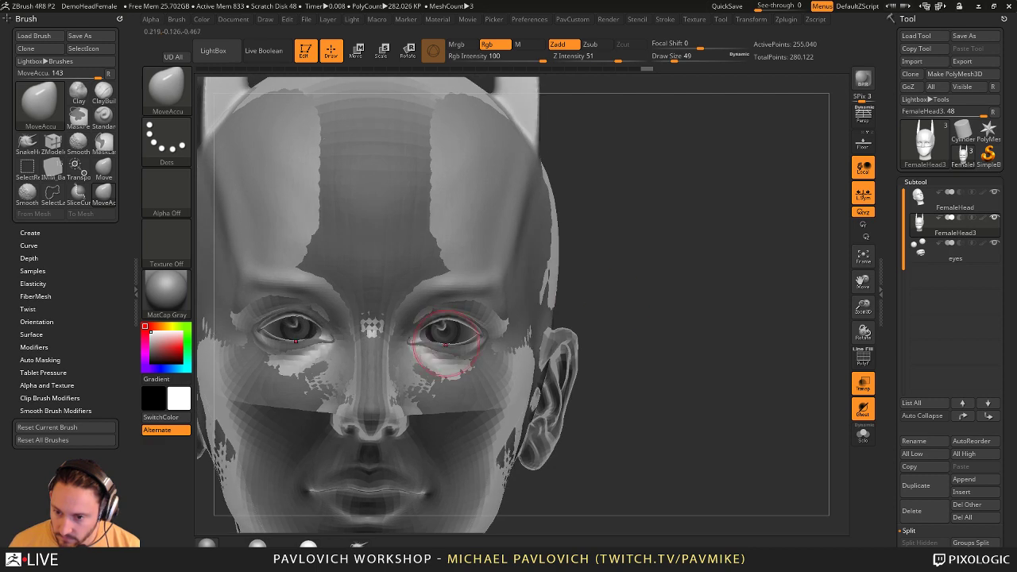
key("s")
left_click_drag(445, 342, 412, 341)
key("s")
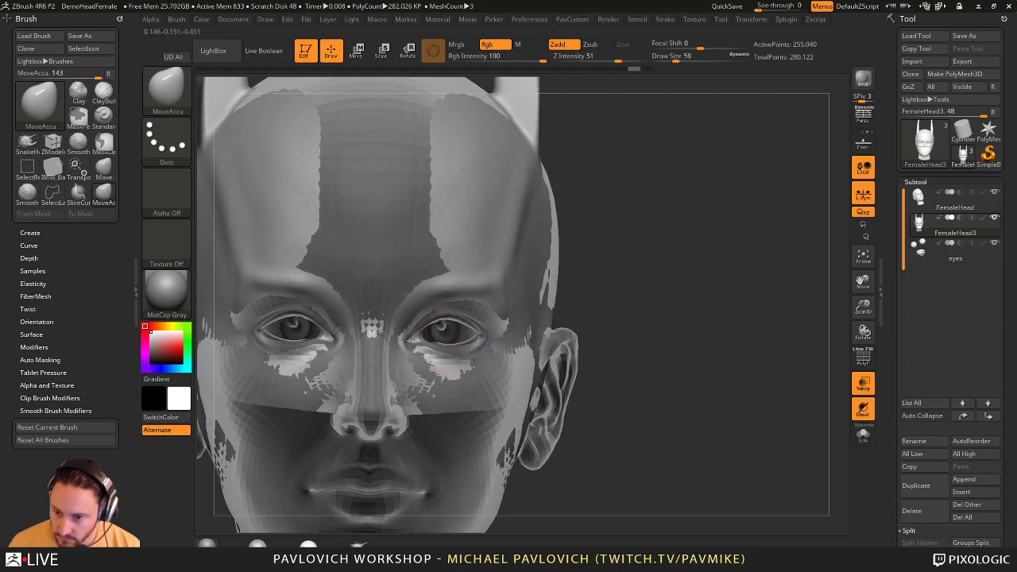
left_click_drag(601, 292, 422, 339)
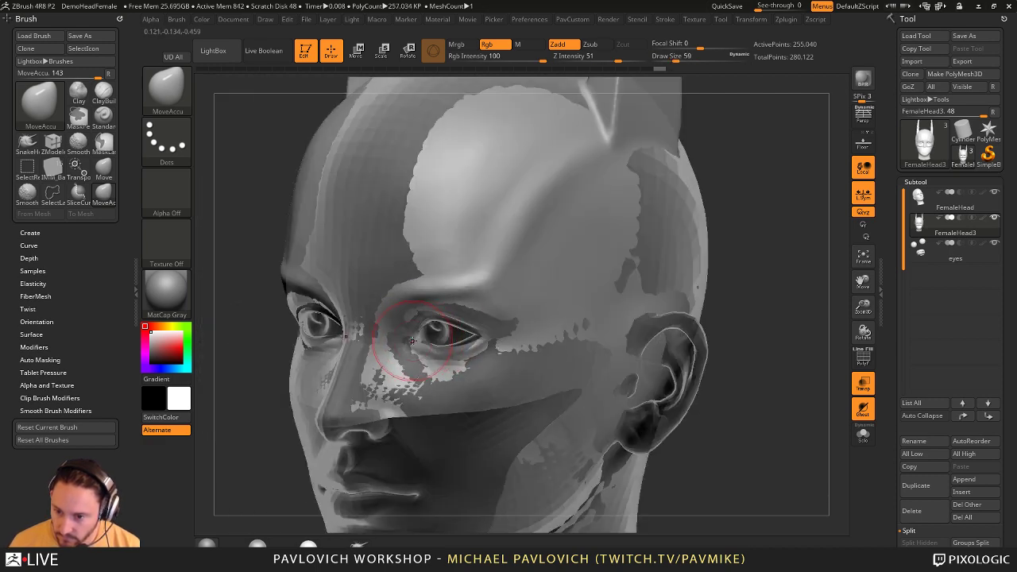
- Return to the Standard brush, turn off transparency, solo the cowl with its polyframe shown, and assign the whole mesh one polygroup
left_click_drag(729, 288, 795, 313)
key("b")
key("s")
key("t")
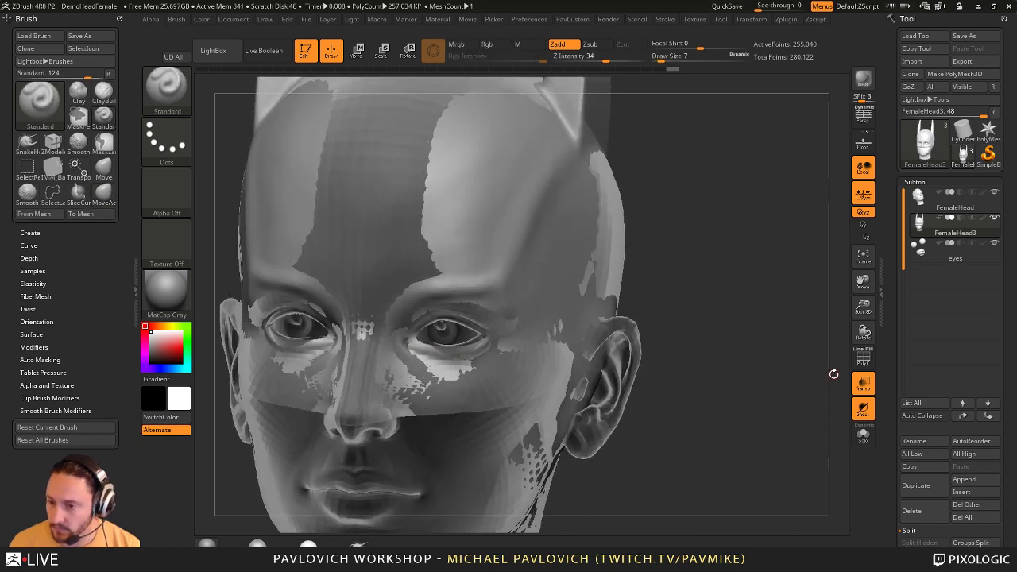
left_click(859, 388)
left_click_drag(810, 374, 703, 358)
left_click(856, 355)
left_click_drag(806, 333, 821, 357, "alt")
left_click(858, 432)
left_click_drag(759, 359, 789, 362)
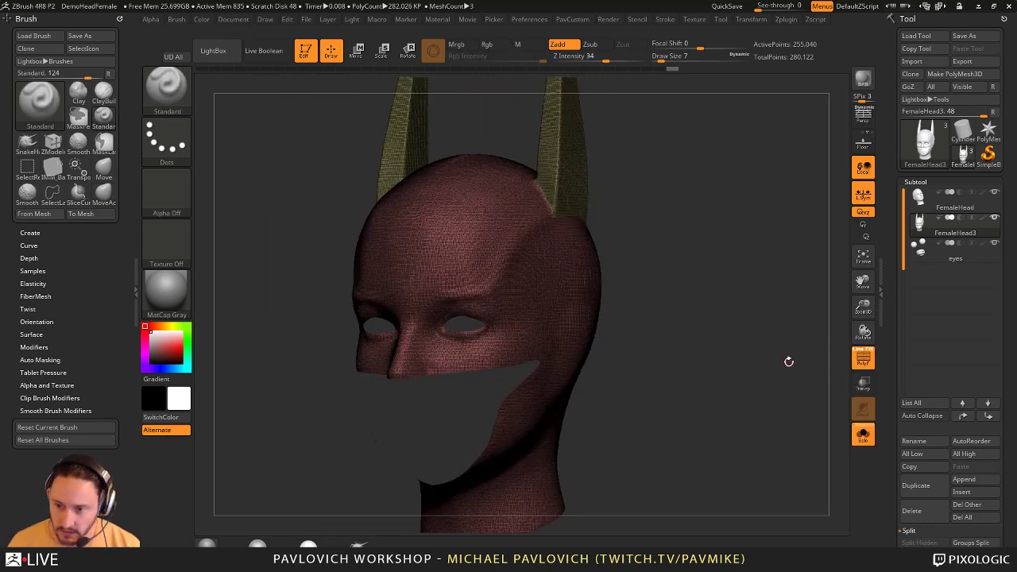
key("ctrl+w")
mouse_move(681, 236)
left_mouse_down()
mouse_move(731, 297)
mouse_move(704, 317)
mouse_move(714, 314)
left_mouse_up()
- Examine the remeshing options for the cowl and open the ZRemesher settings in place of the DynaMesh ones
key("s")
key("2")
key("2")
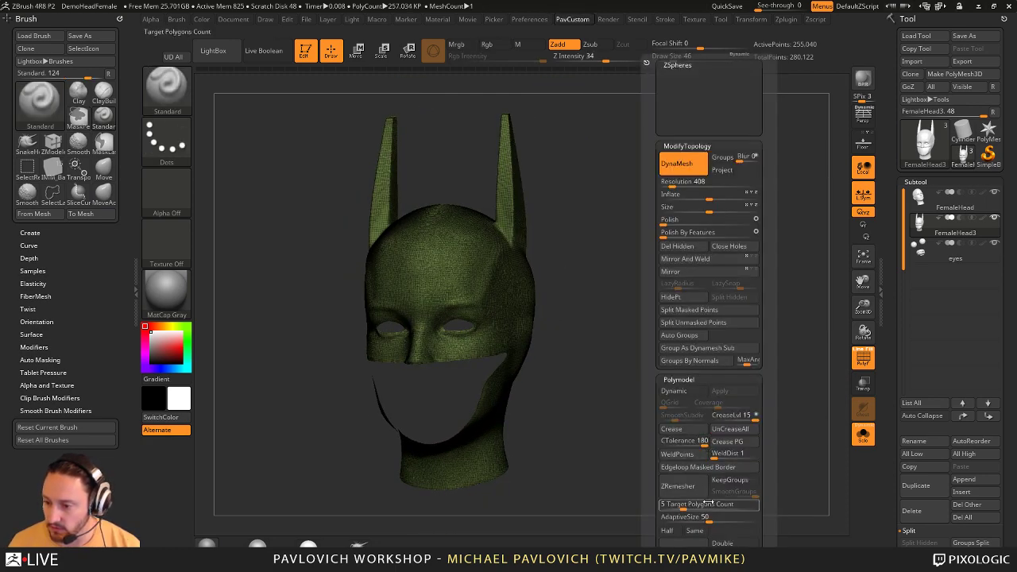
left_click(731, 453)
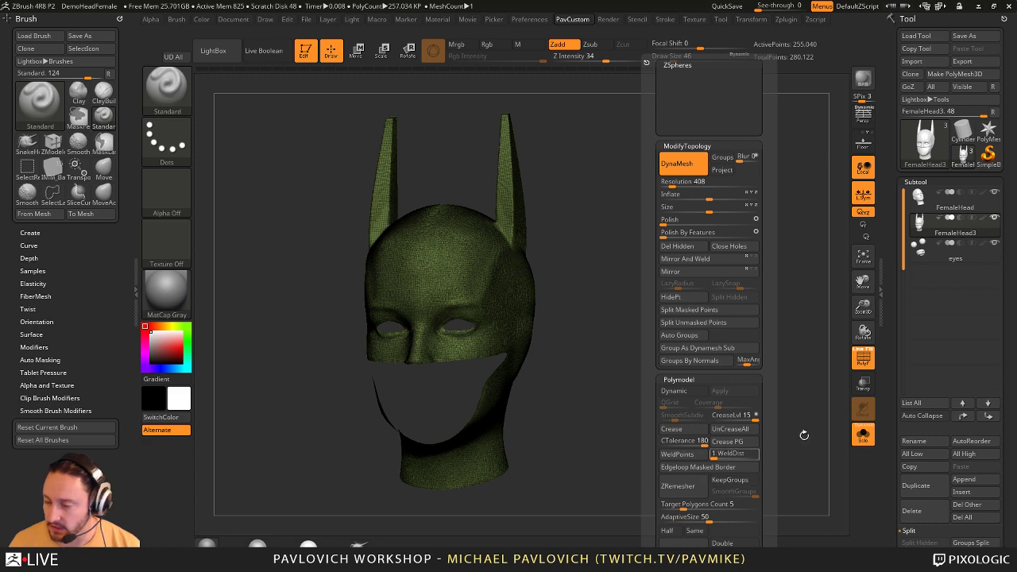
left_click_drag(894, 416, 920, 287)
left_click(922, 309)
left_click(924, 203, "shift")
left_click_drag(901, 234, 900, 174)
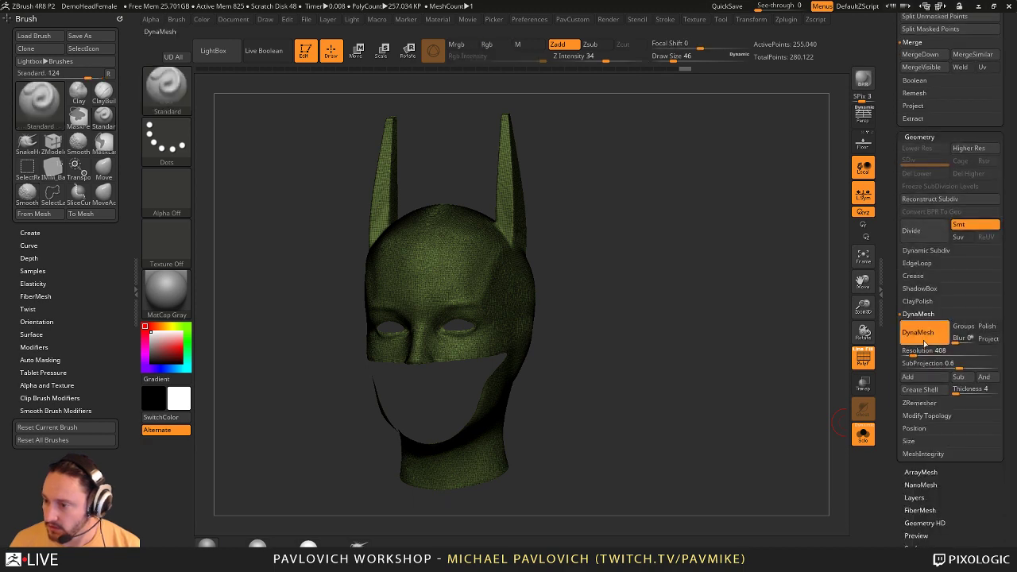
key("shift")
left_click(920, 313)
left_click(919, 328, "shift")
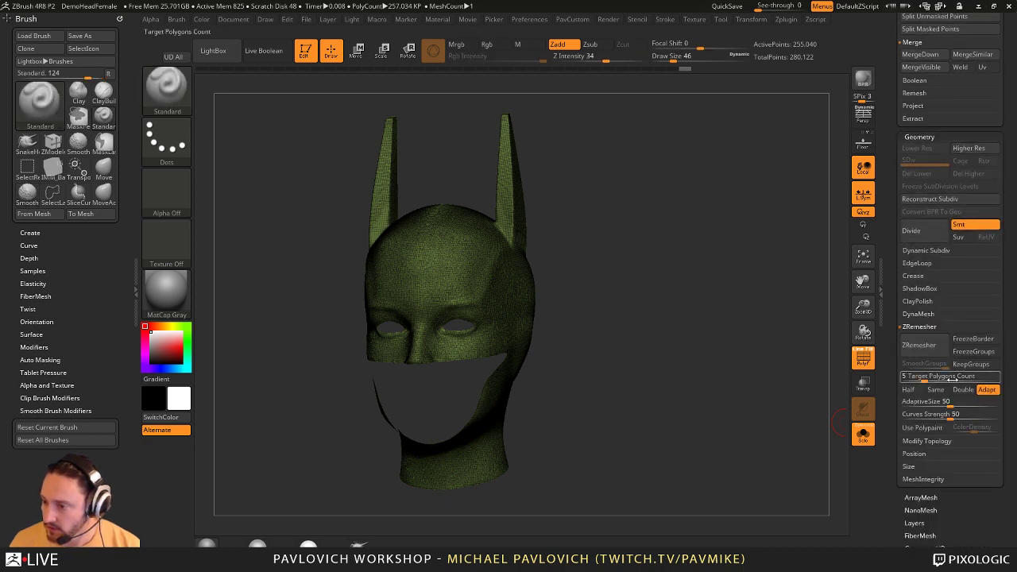
- Duplicate the FemaleHead3 cowl subtool
left_click_drag(890, 343, 891, 517)
left_click_drag(600, 350, 499, 285)
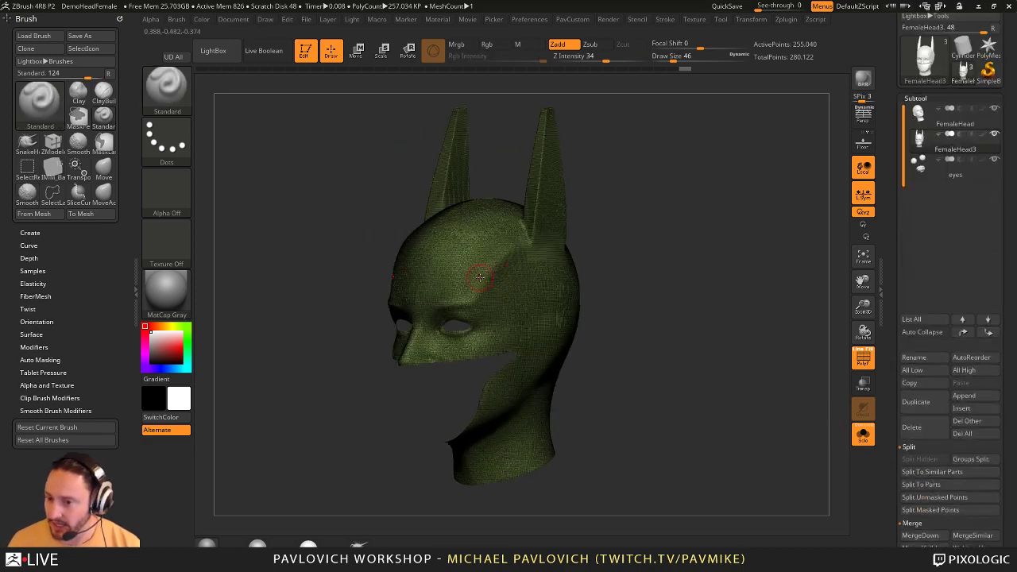
left_click(916, 401)
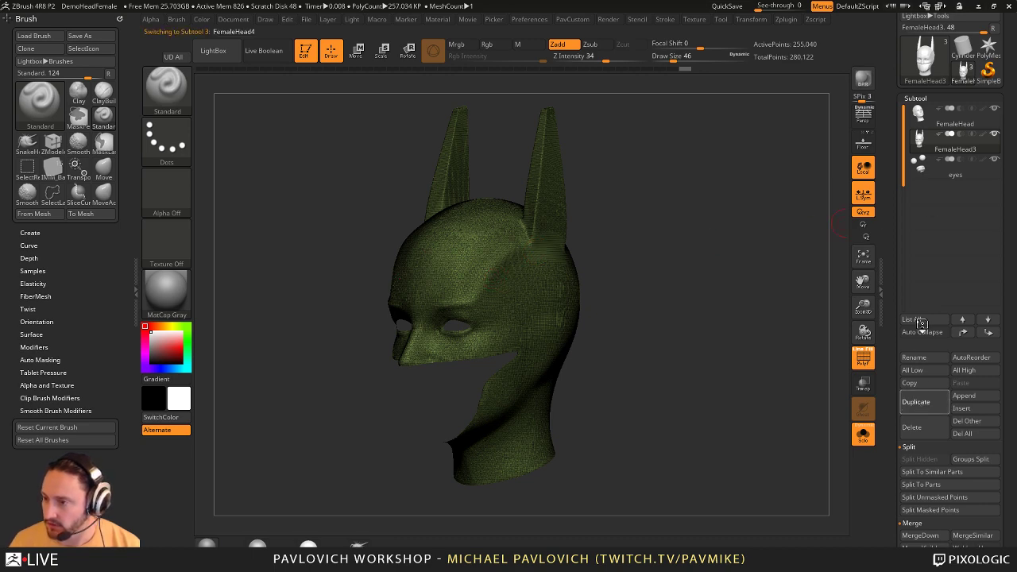
- ZRemesh the cowl with a target polygon count of 5 and an adaptive size of 11
scroll(914, 334, "down", 10)
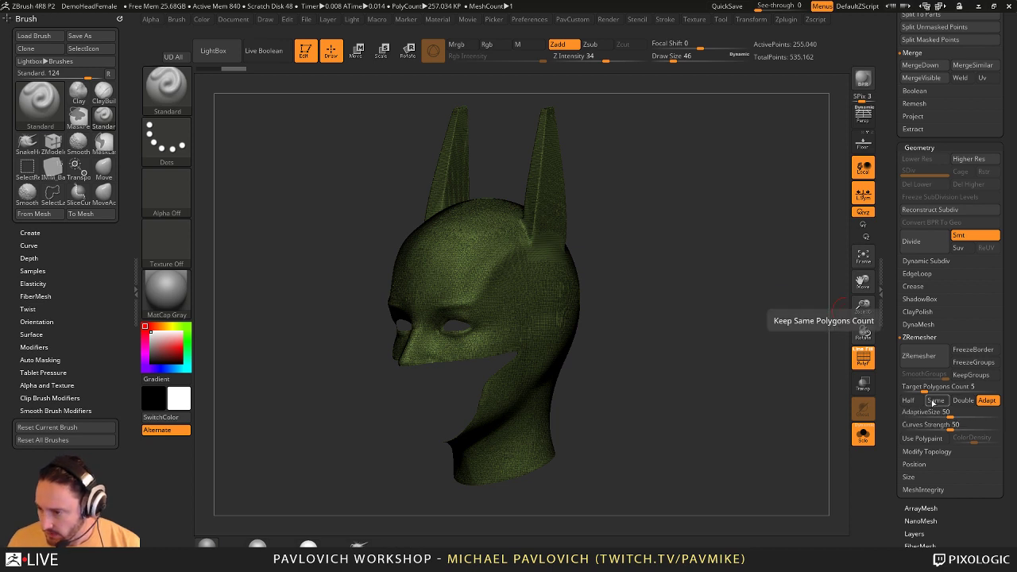
left_click(930, 388)
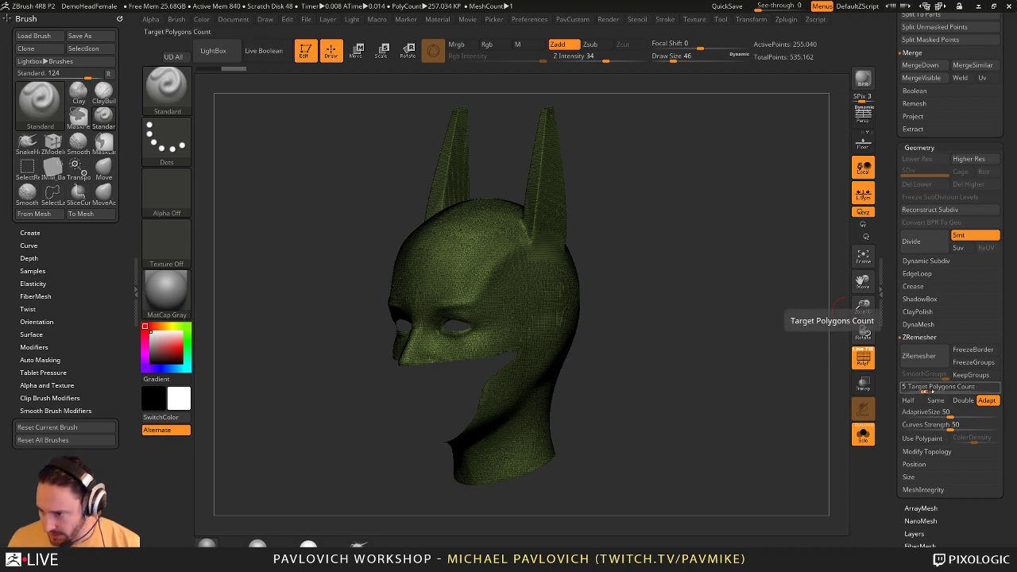
left_click(914, 414)
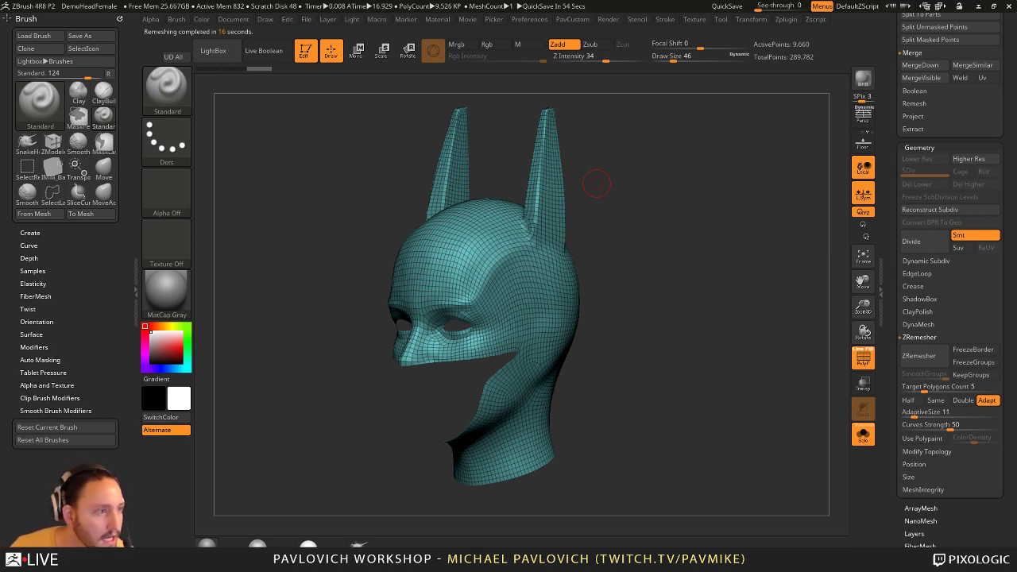
key("alt+Tab")
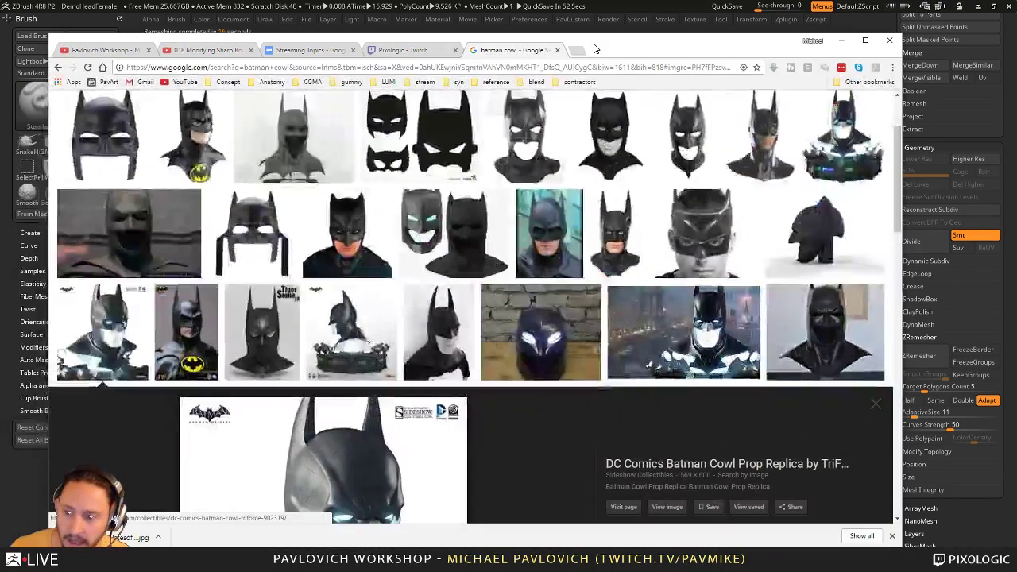
left_click_drag(594, 48, 0, 73)
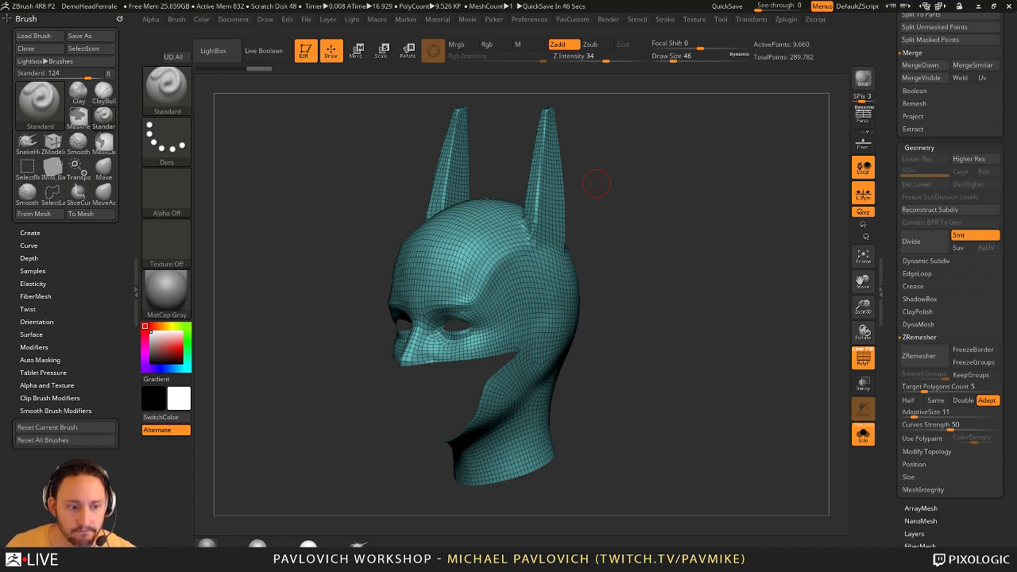
- Reduce the draw size to 33, turn off solo to show the head inside the cowl, and switch to the ZModeler brush
right_click_drag(679, 234, 707, 221)
right_click_drag(707, 221, 706, 257, "ctrl")
left_click(863, 361)
mouse_move(783, 365)
right_mouse_down()
mouse_move(812, 362)
mouse_move(772, 363)
right_mouse_up()
left_click(864, 363)
key("s")
left_click_drag(761, 363, 759, 363)
right_click_drag(804, 384, 838, 397)
left_click(857, 434)
key("b")
key("z")
key("m")
mouse_move(716, 278)
right_mouse_down("ctrl")
mouse_move(729, 303)
mouse_move(720, 255)
mouse_move(723, 278)
mouse_move(740, 264)
mouse_move(741, 298)
right_mouse_up("ctrl")
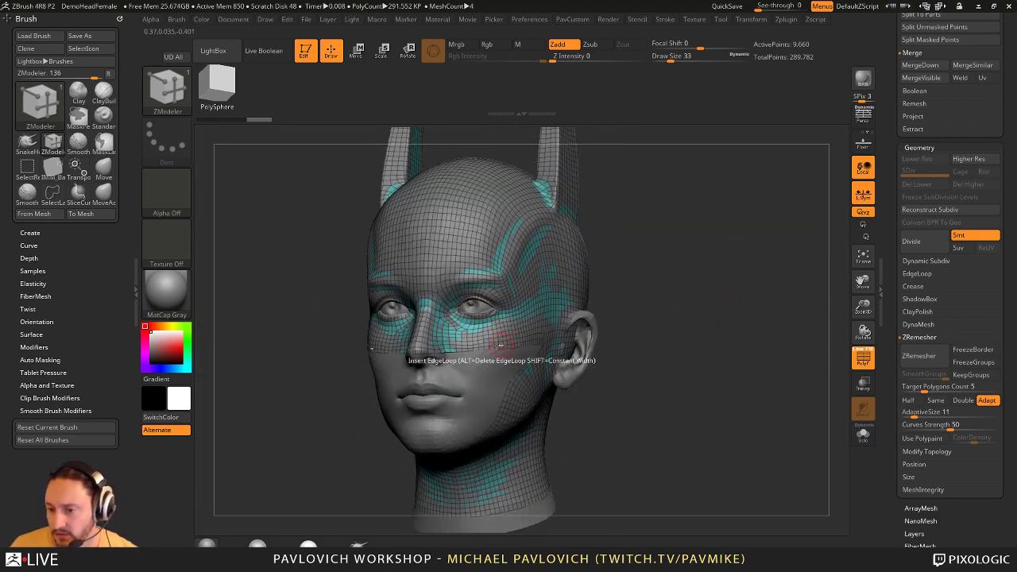
- Solo the cowl again and examine its remeshed surface with the polyframe off and on
left_click_drag(401, 428, 604, 343)
right_click_drag(605, 344, 680, 340)
left_click(866, 432)
left_click(863, 360)
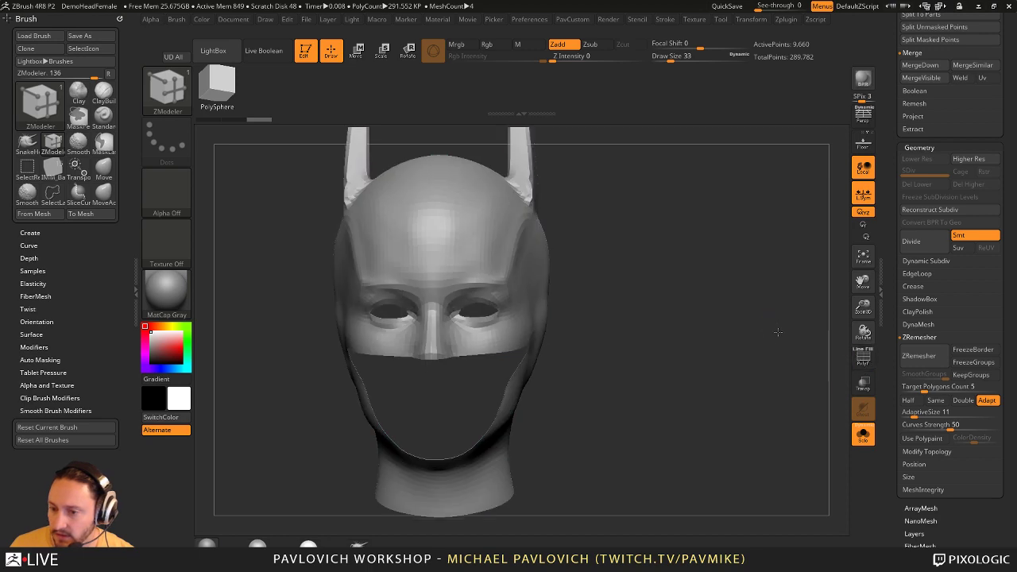
mouse_move(776, 332)
right_mouse_down("ctrl")
mouse_move(781, 360)
mouse_move(794, 350)
mouse_move(703, 344)
right_mouse_up("ctrl")
key("s")
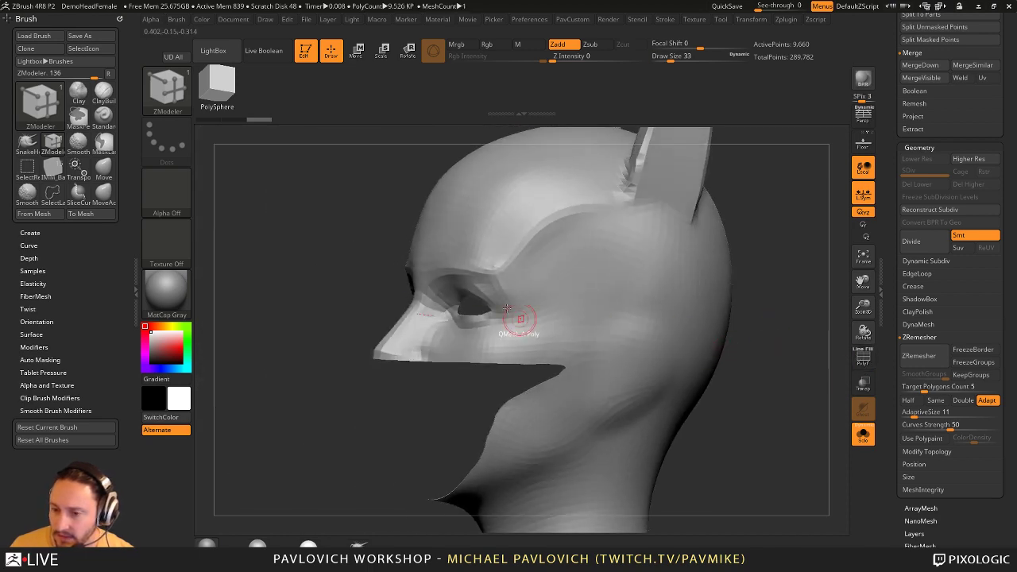
mouse_move(751, 312)
right_mouse_down()
mouse_move(829, 310)
mouse_move(752, 323)
mouse_move(761, 322)
right_mouse_up()
left_click(865, 360)
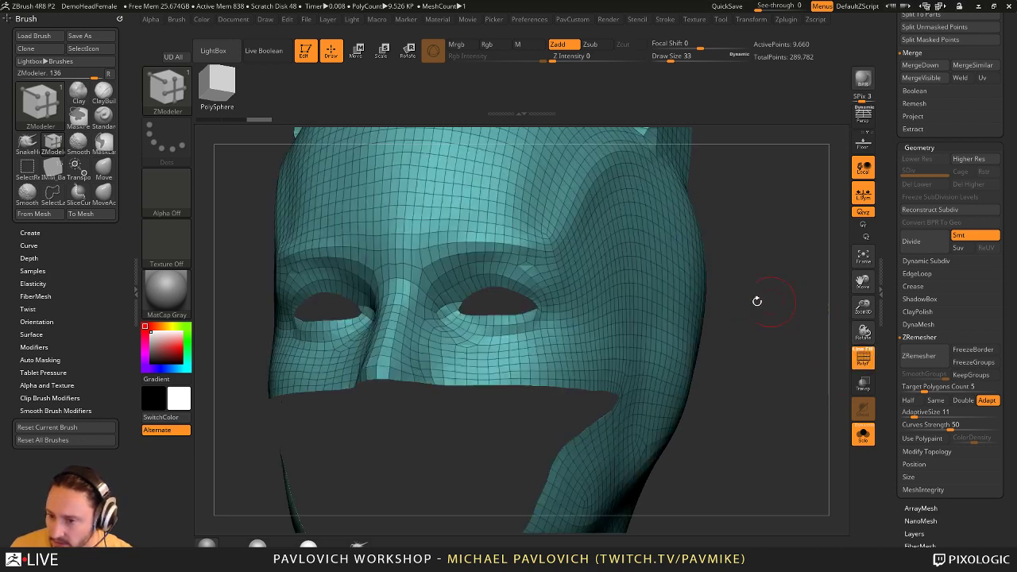
- Set the ZModeler polygon action to Extrude with A Single Poly as target, and reduce the draw size to 14
key("space")
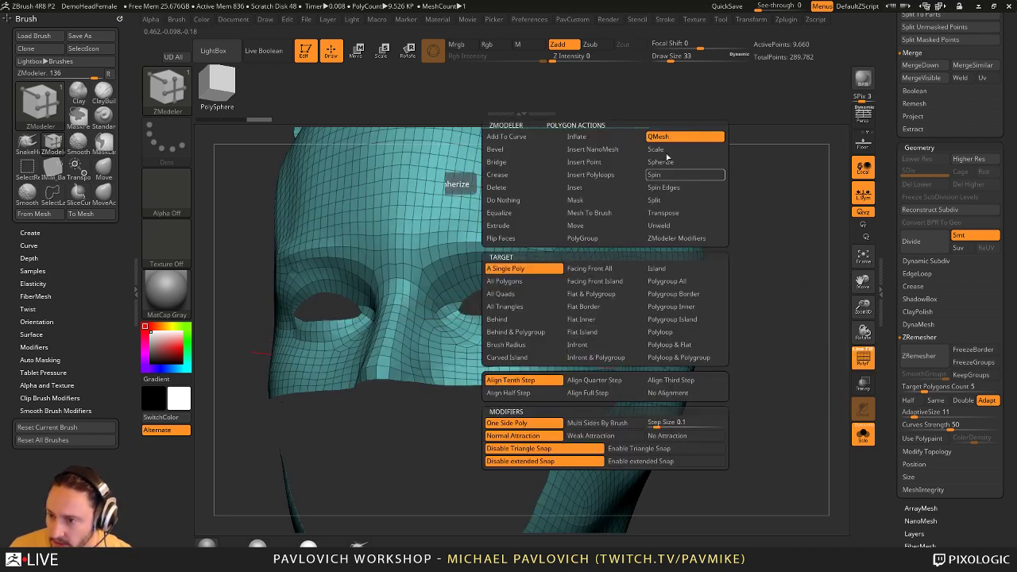
left_click(508, 226)
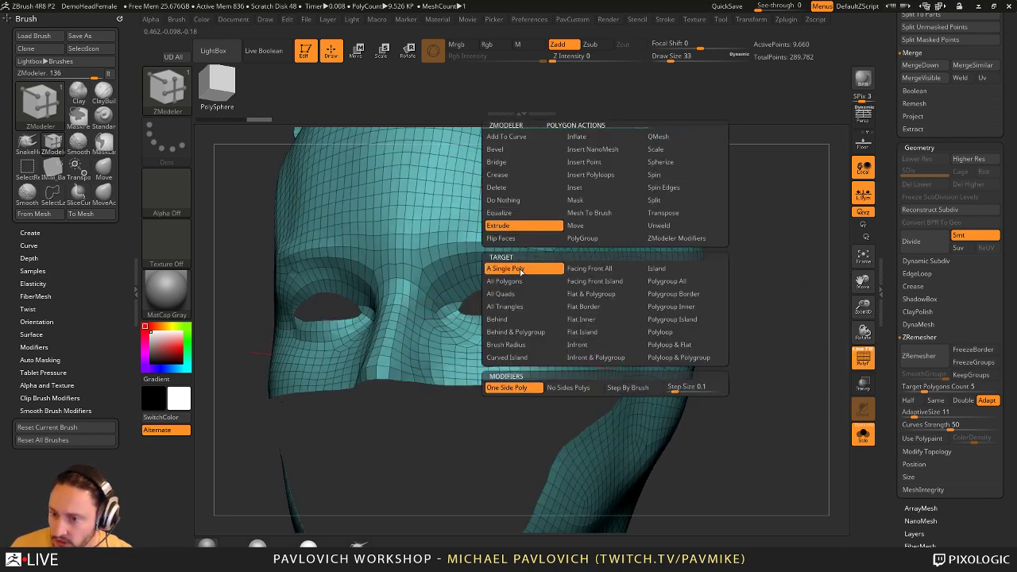
key("f")
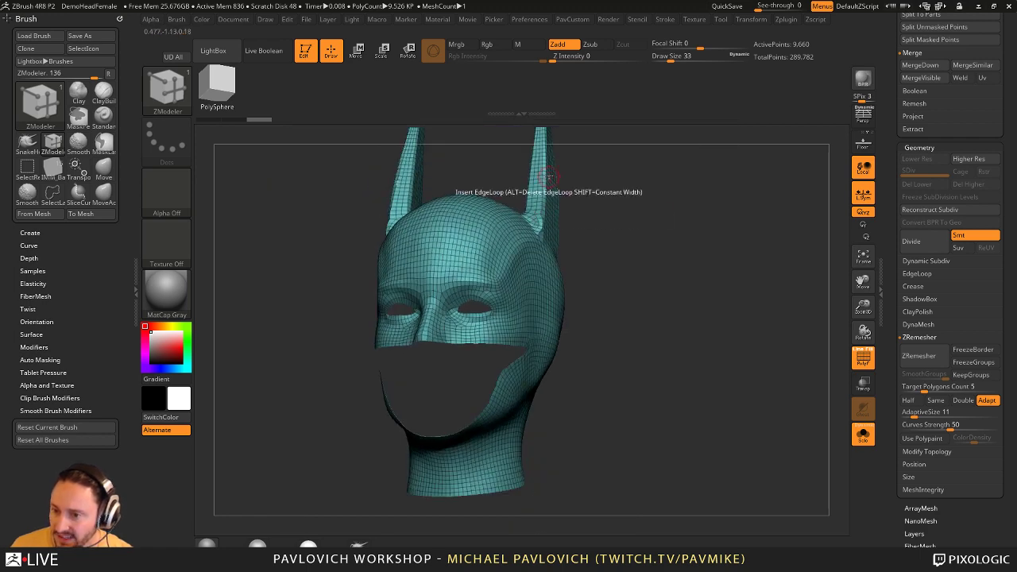
mouse_move(660, 297)
left_mouse_down()
mouse_move(674, 292)
mouse_move(631, 302)
mouse_move(695, 265)
mouse_move(743, 331)
left_mouse_up()
key("s")
left_click(663, 300)
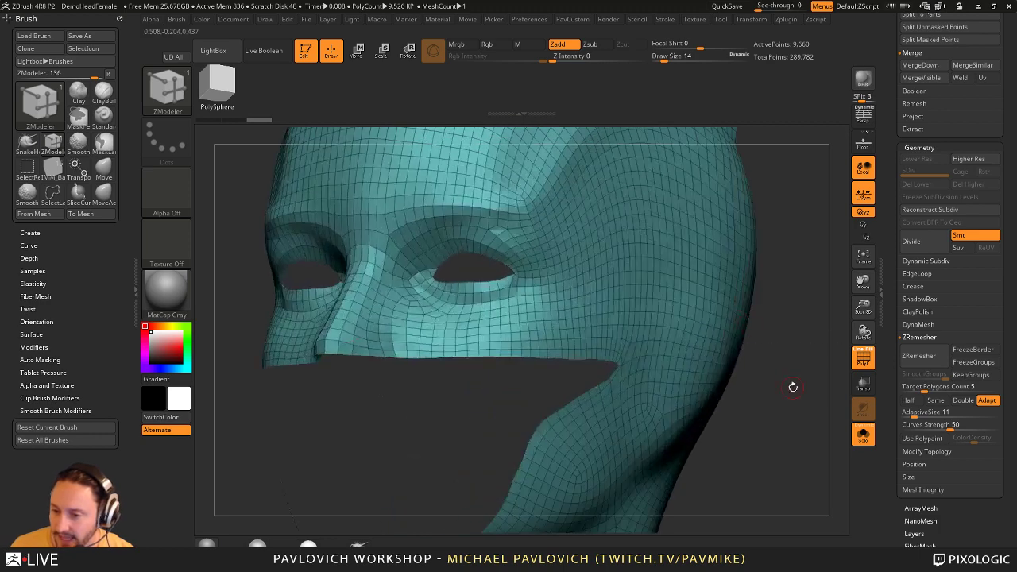
- Turn on double-sided display so the inside of the cowl shows through its eye and mouth openings
left_click_drag(793, 387, 761, 323, "alt")
key("grave")
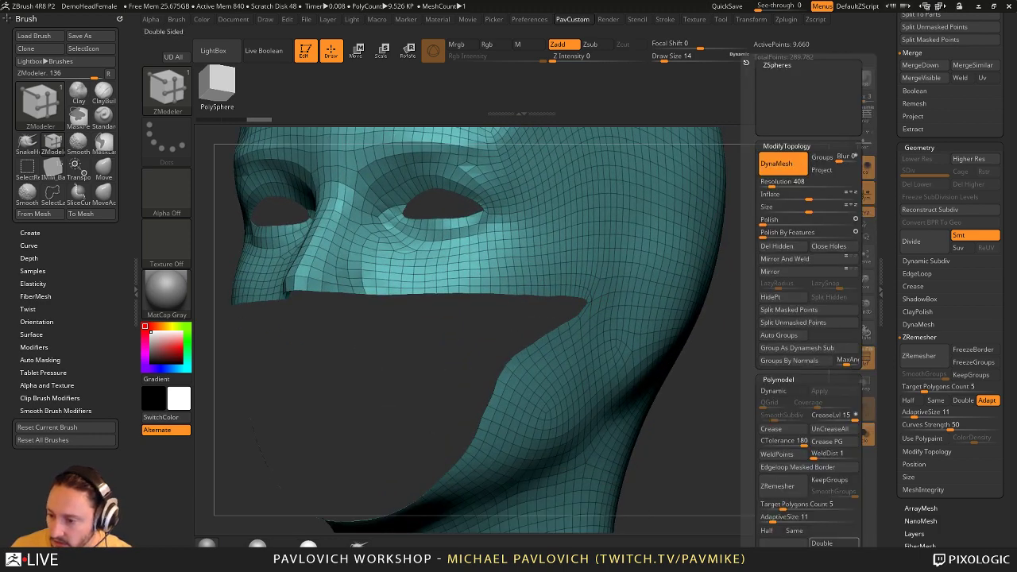
left_click(830, 545)
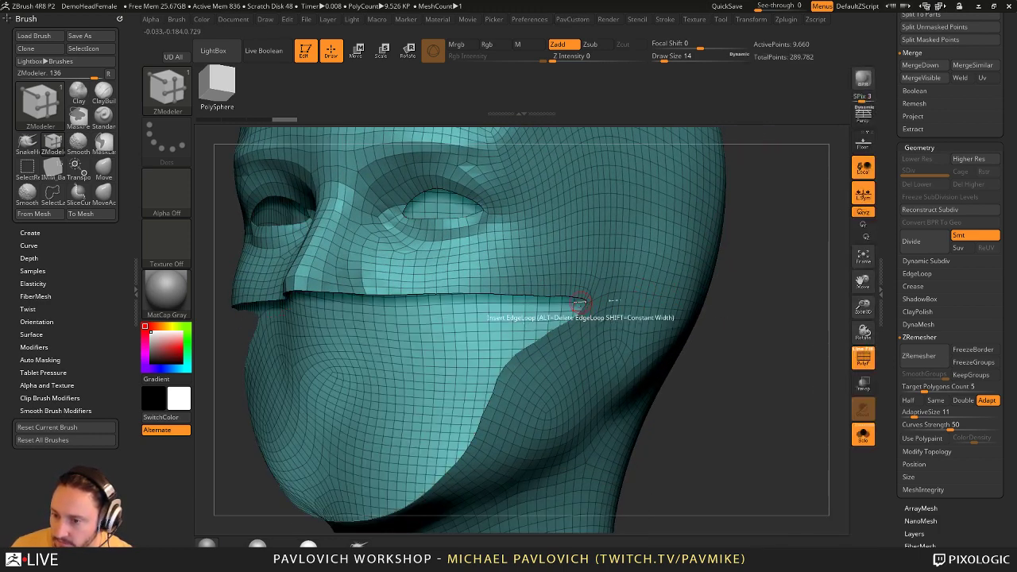
left_click_drag(716, 318, 708, 323)
left_click_drag(227, 402, 267, 413, "alt")
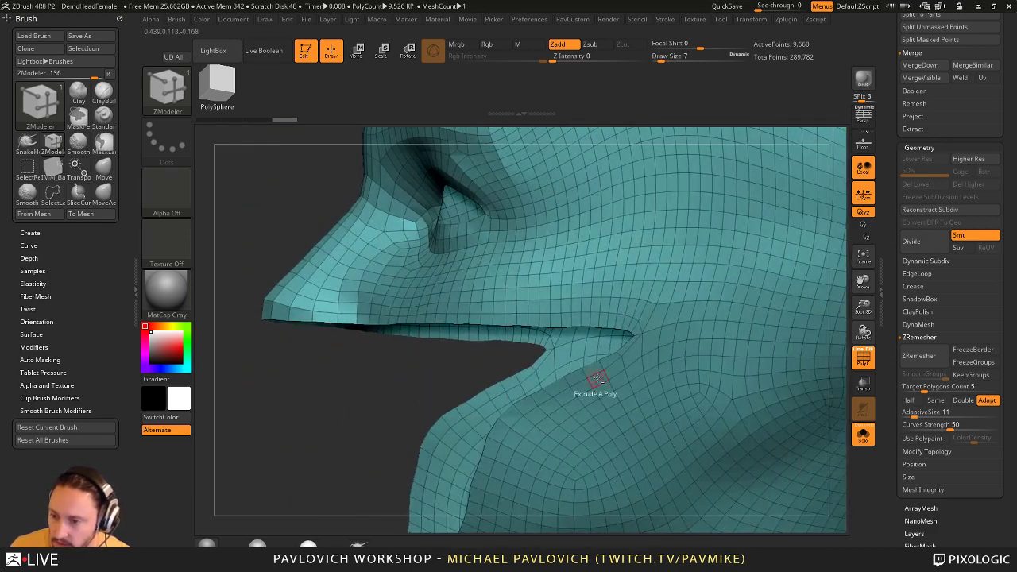
- Set the ZModeler edge action to Bridge and bridge two adjacent strips across the mask opening at the mouth corners
key("space")
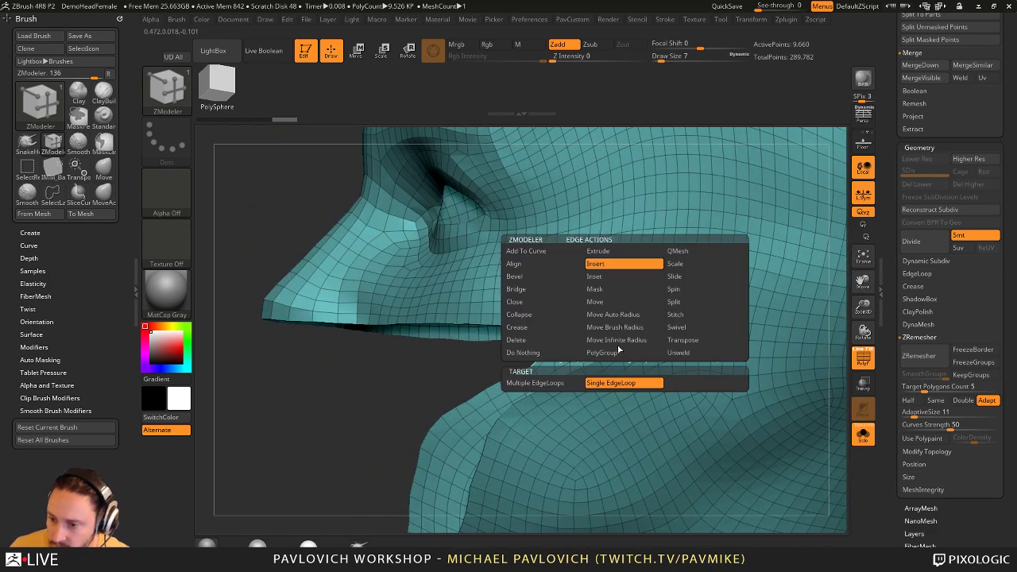
left_click(530, 296)
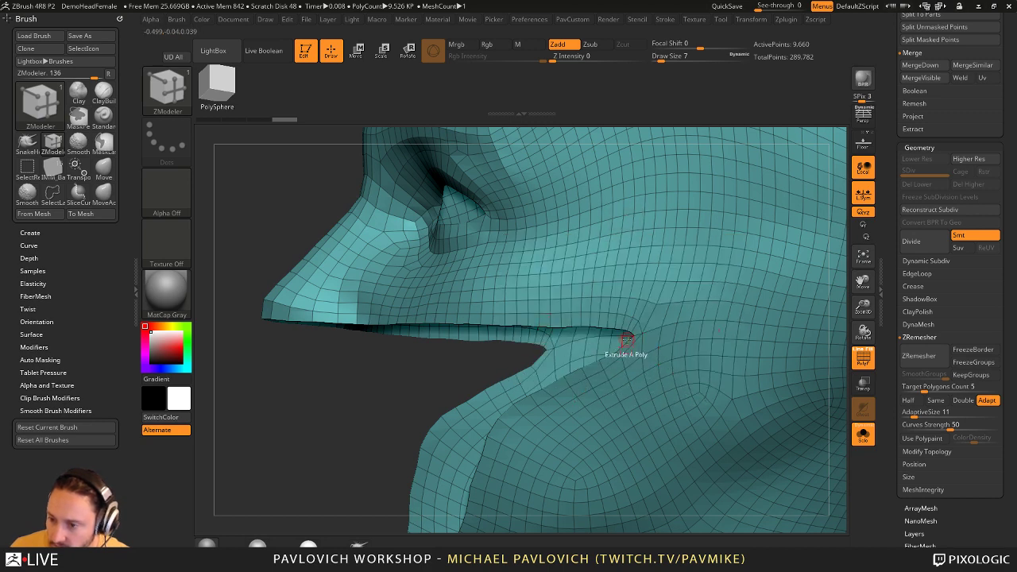
left_click(537, 357)
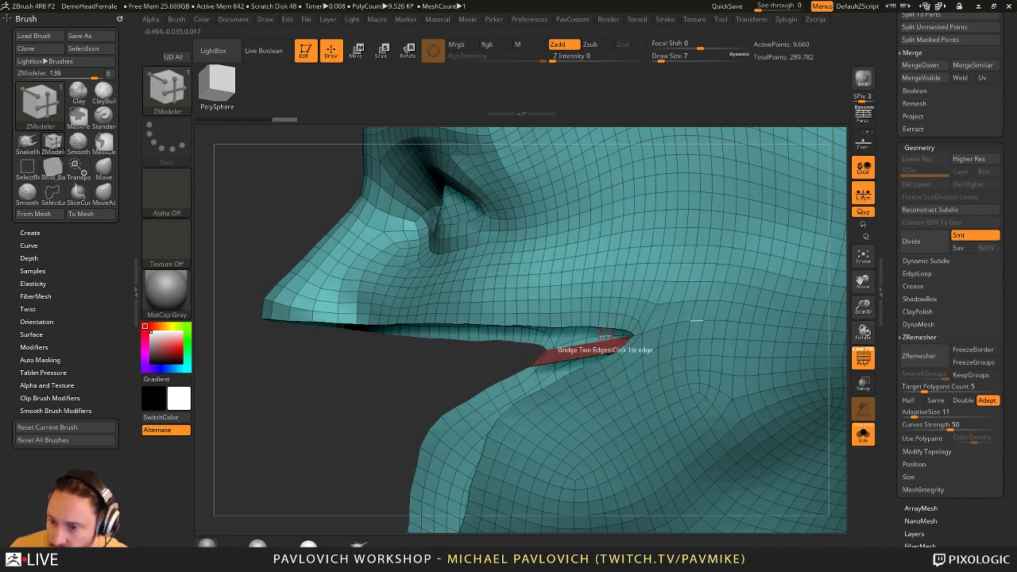
left_click(625, 337)
left_click(633, 333)
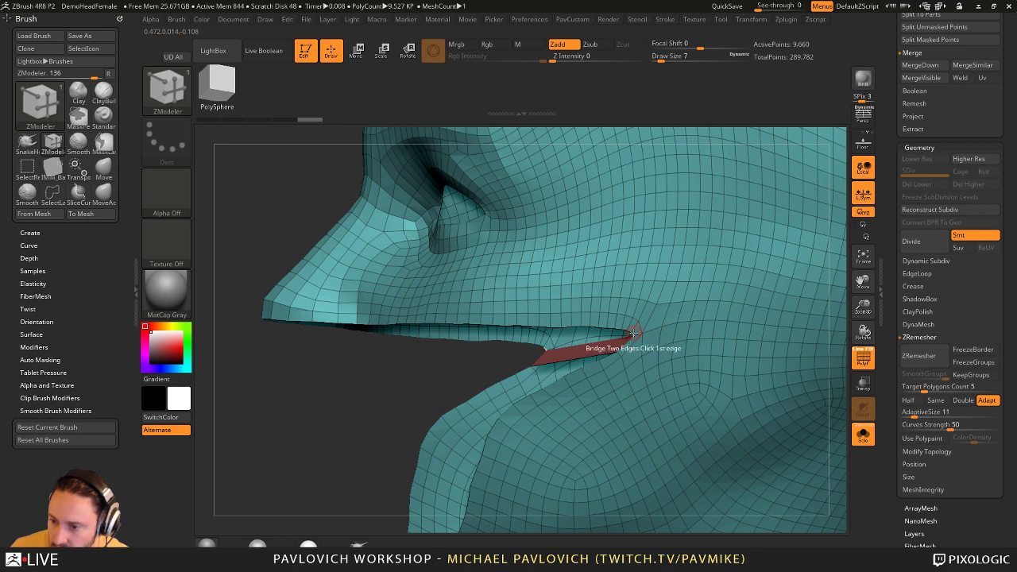
left_click(547, 347)
- Bridge the opposite border edges beneath the nose with adjacent strips across the mask opening
left_click_drag(440, 379, 442, 358)
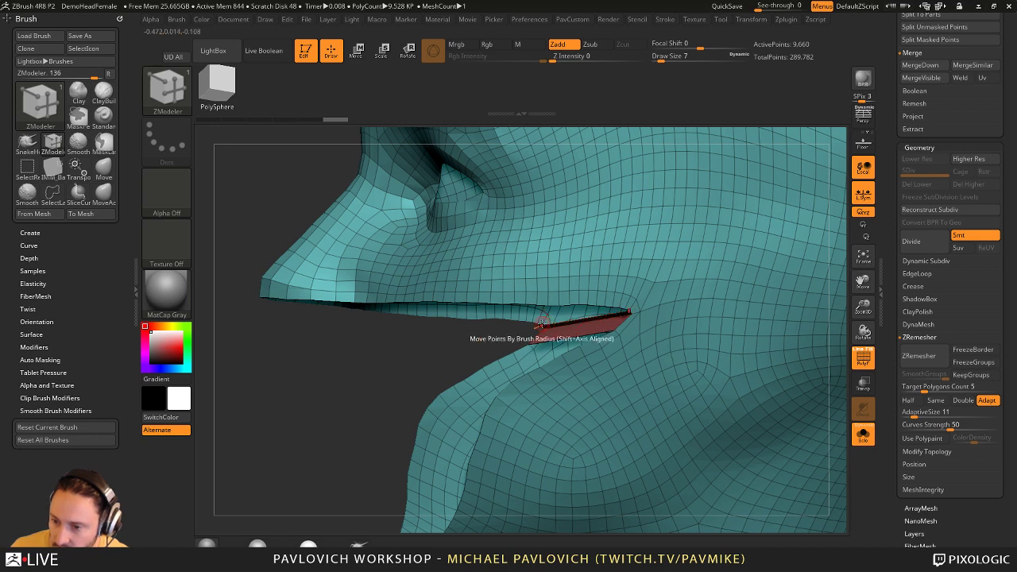
mouse_move(407, 377)
left_mouse_down()
mouse_move(416, 402)
mouse_move(419, 370)
left_mouse_up()
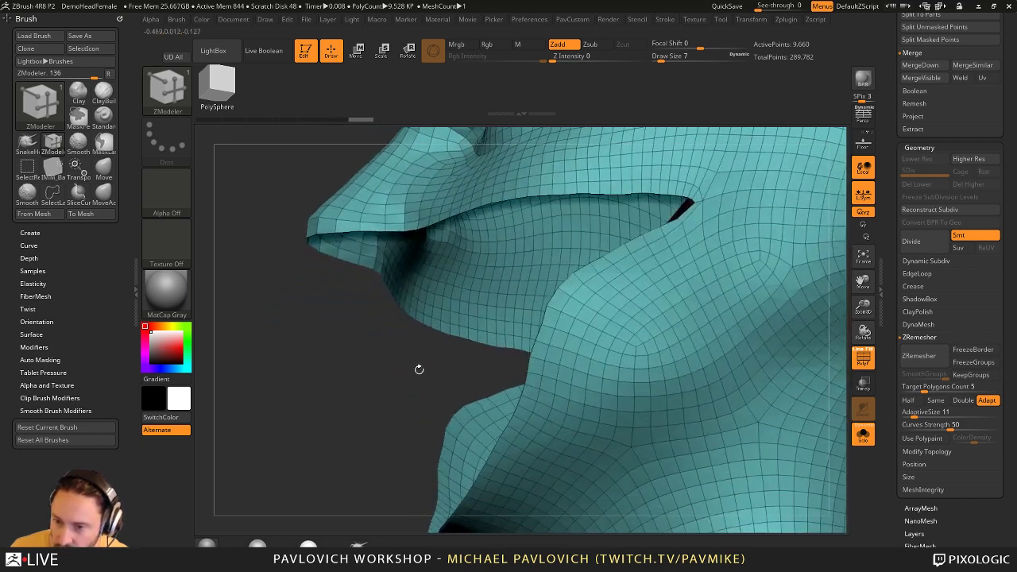
left_click(391, 234)
left_click(367, 267)
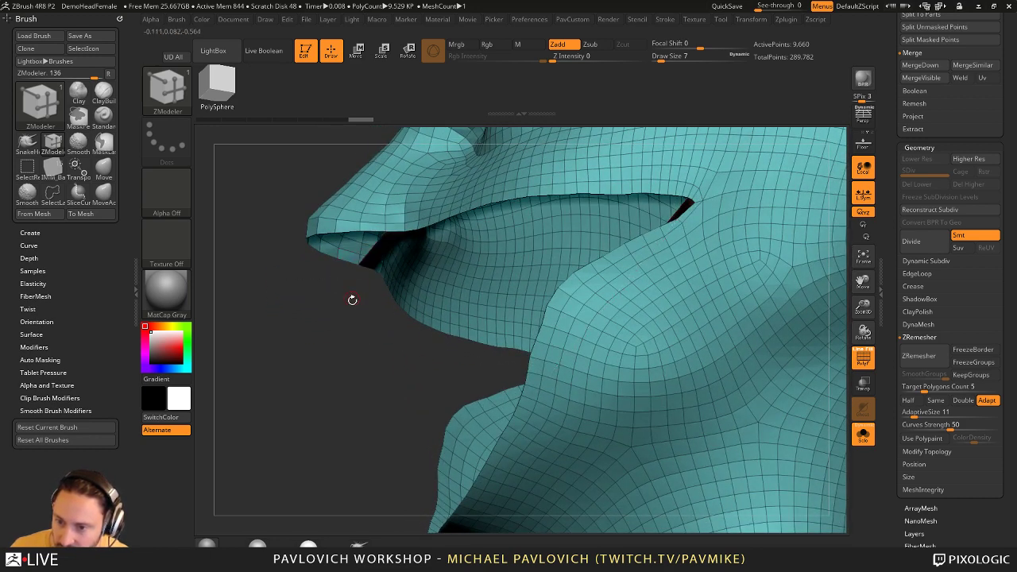
left_click_drag(352, 300, 350, 393)
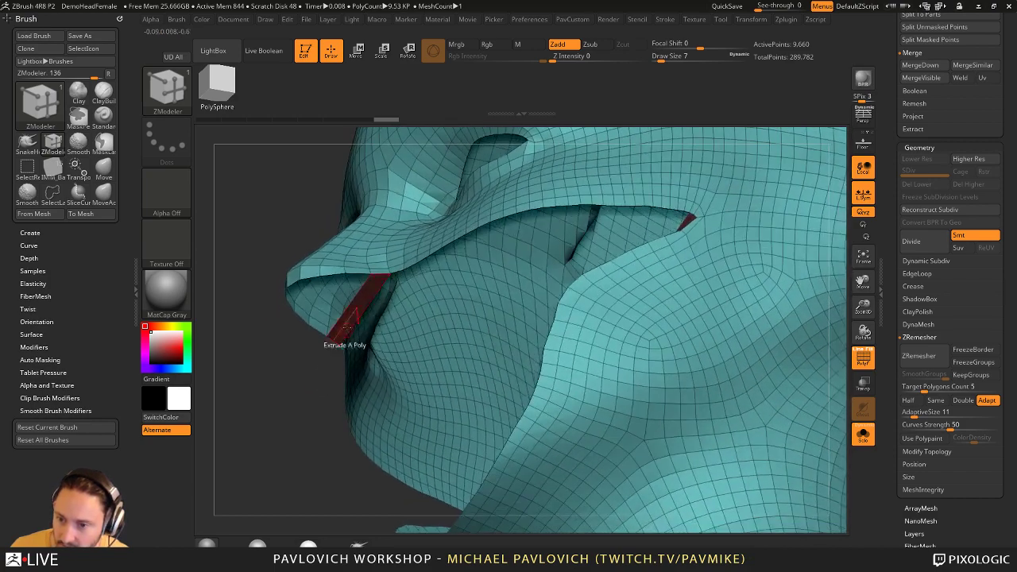
left_click(397, 270)
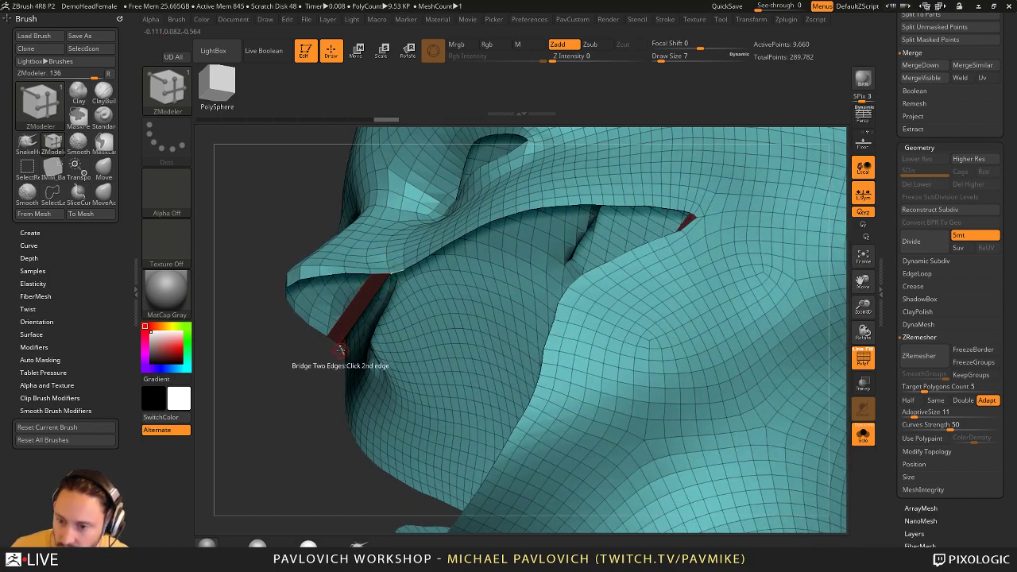
left_click(340, 350)
left_click_drag(312, 367, 284, 446)
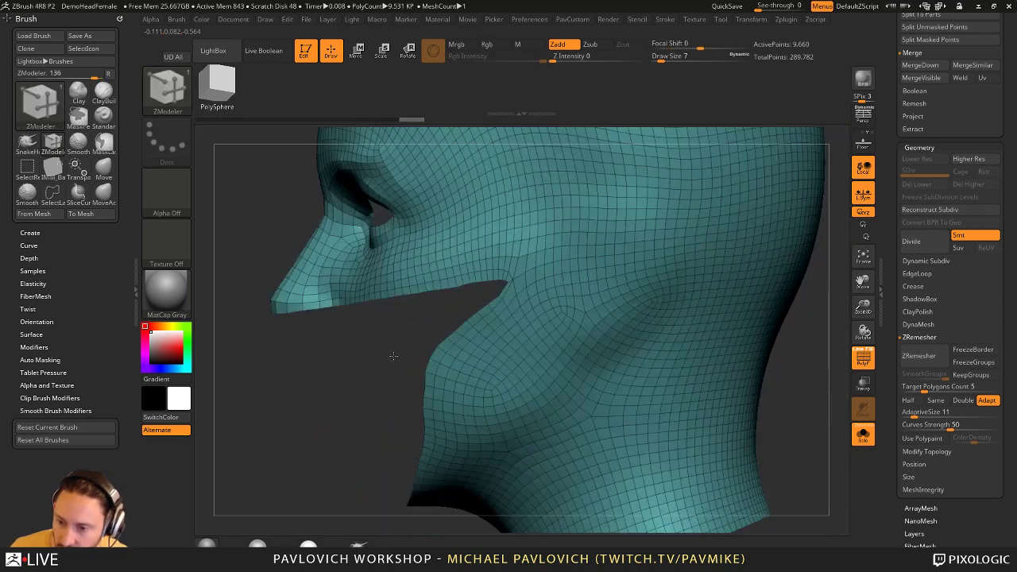
- Bridge two adjacent strips across the mask opening lower down, along the jaw edges
left_click_drag(393, 356, 394, 356)
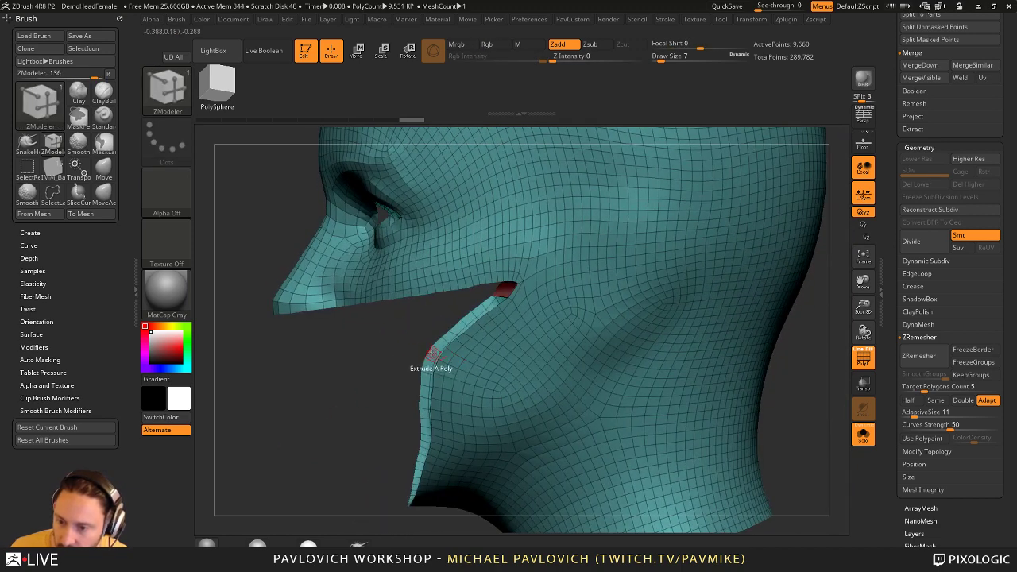
left_click(430, 352)
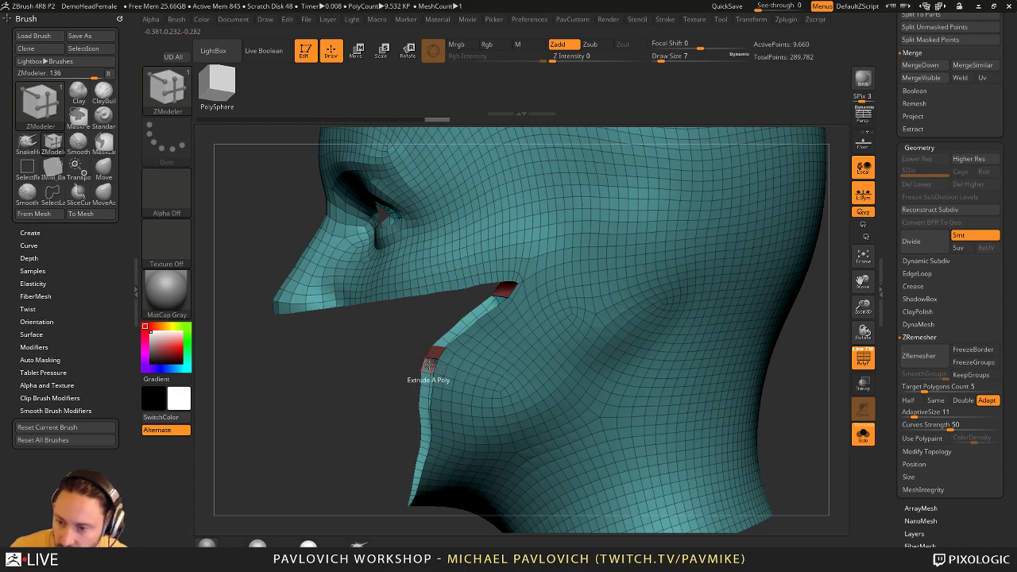
left_click(422, 364)
left_click_drag(330, 408, 549, 411)
- Set the ZModeler edge action to Close with Convex Hole as target, and cap both eye openings
left_click_drag(819, 318, 696, 299, "alt")
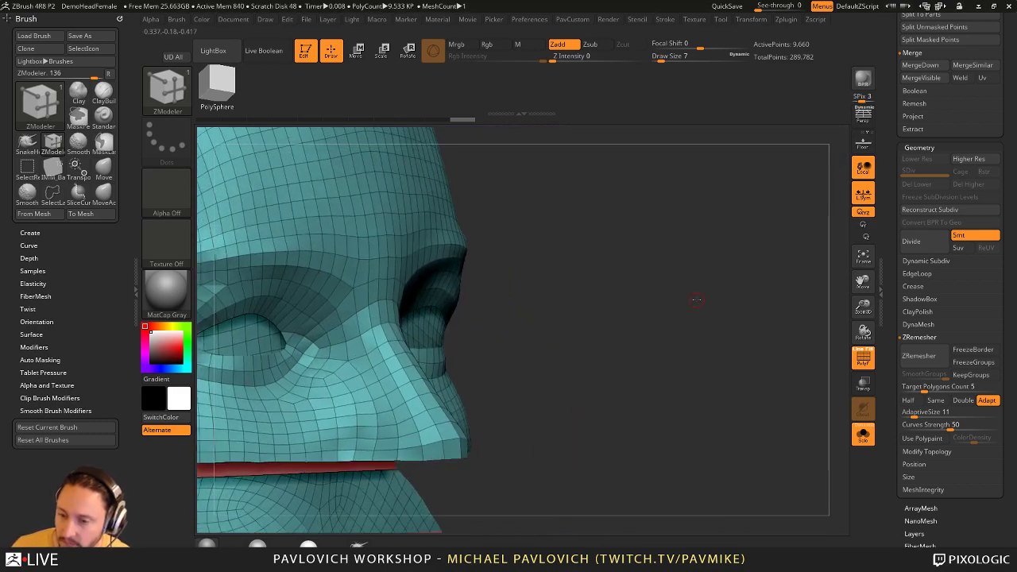
left_click_drag(726, 150, 688, 236)
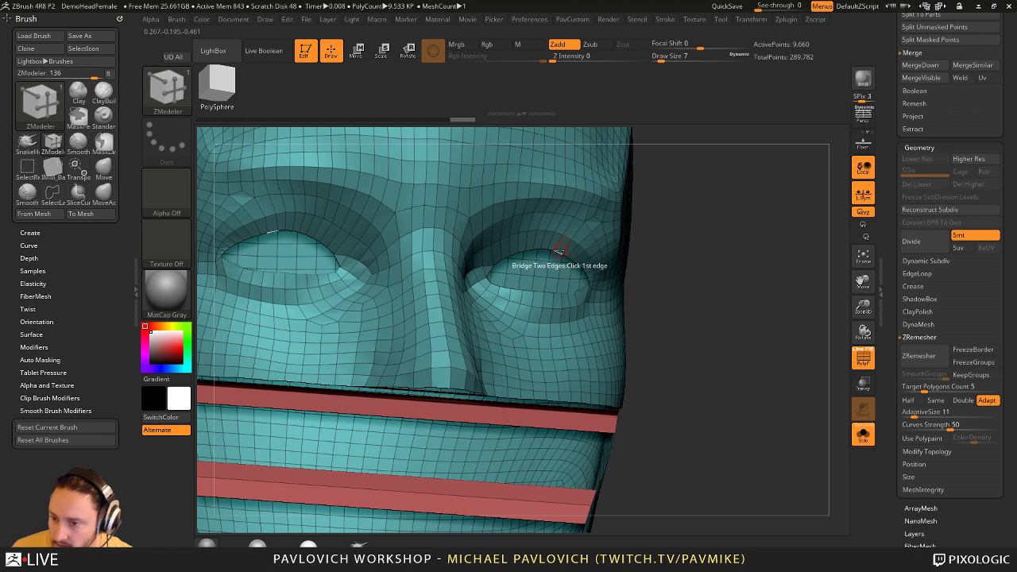
key("space")
left_click(450, 299)
left_click(547, 381)
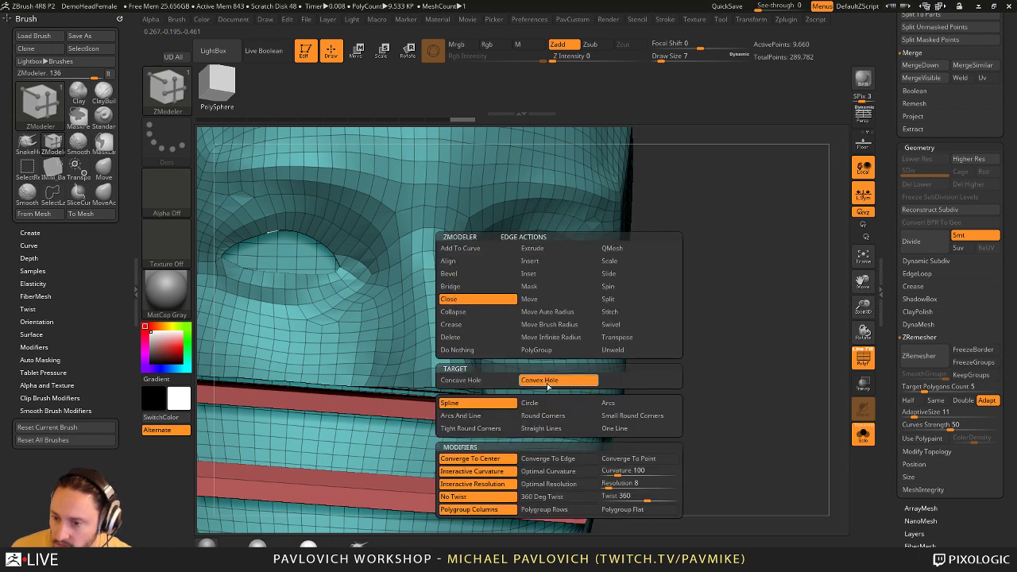
left_click(560, 251)
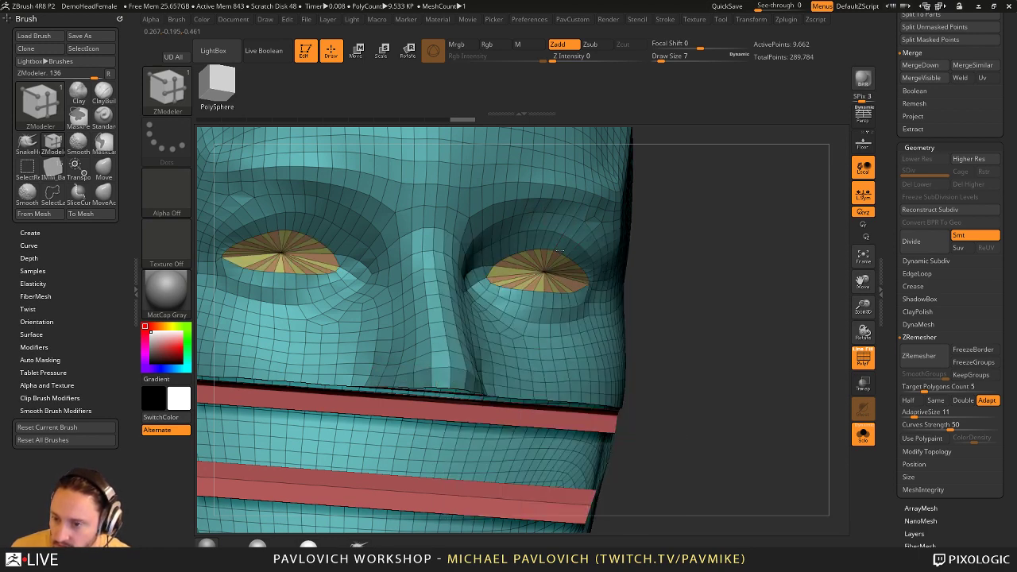
key("ctrl+z")
left_click(559, 250)
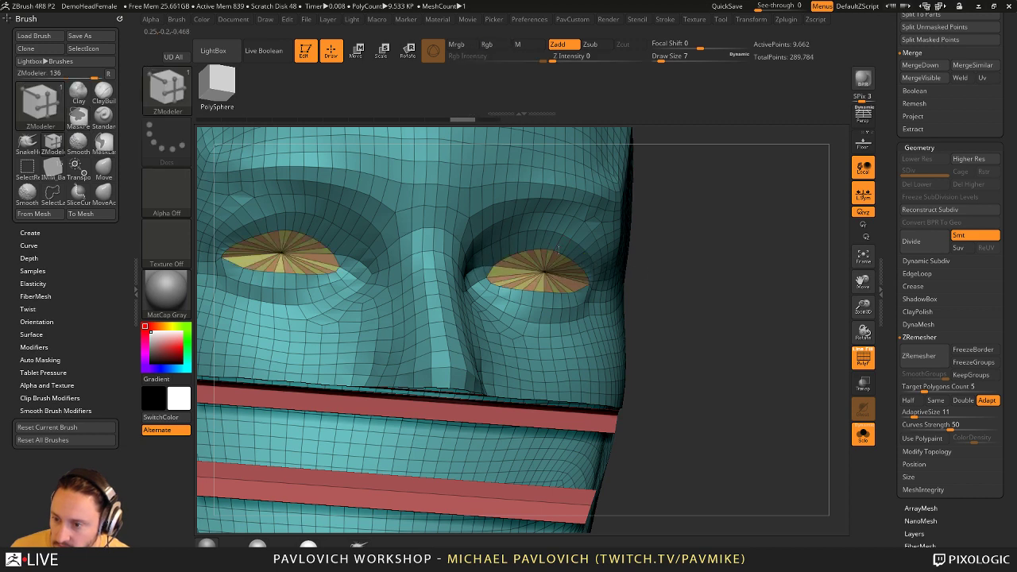
- Isolate the two eye caps, assign them their own polygroup, and show the whole mask with everything except the caps masked
left_click(550, 268, "ctrl+shift")
key("ctrl+w")
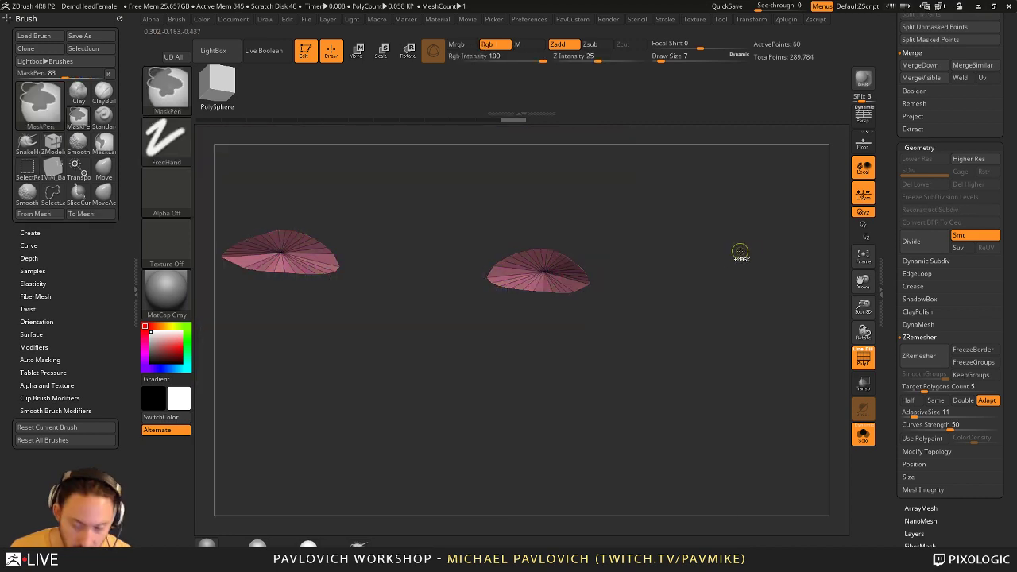
left_click(757, 232, "ctrl")
left_click(756, 233, "ctrl+shift")
key("w")
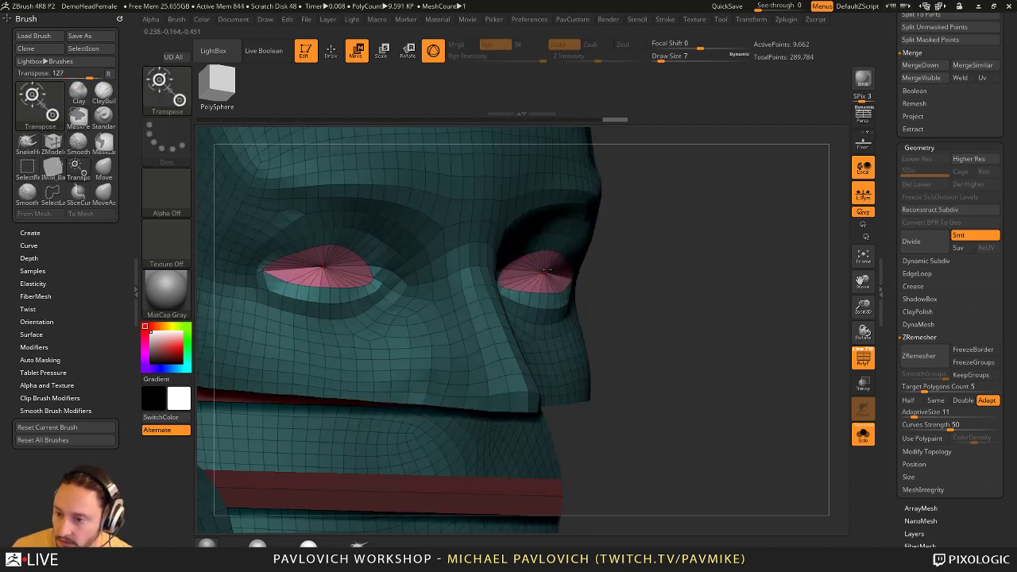
- Centre the Move gizmo on the eye cap, extrude both caps back into the eye sockets, and adjust their placement
left_click(545, 273, "alt")
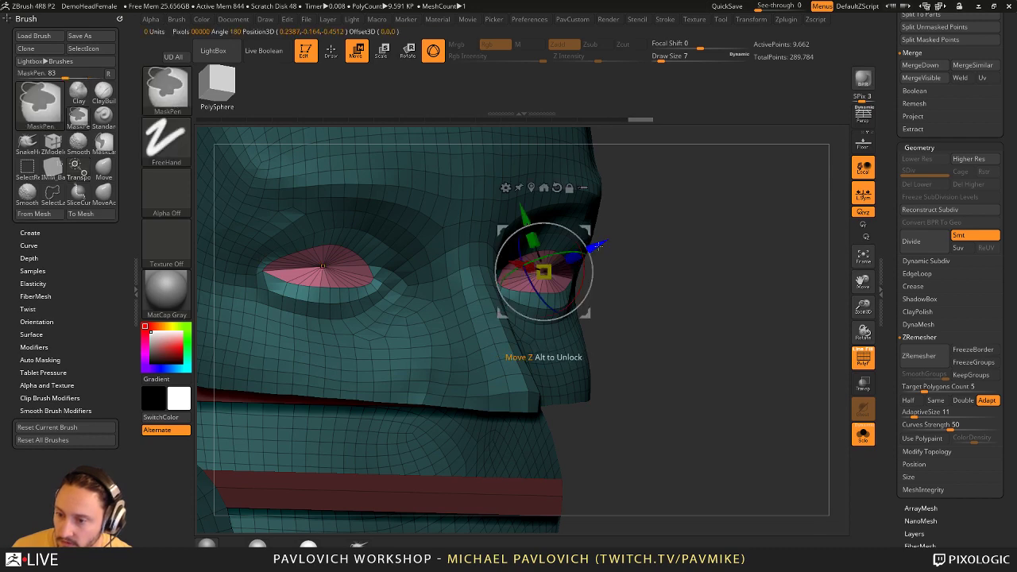
left_click_drag(595, 244, 584, 250, "ctrl")
left_click_drag(666, 255, 620, 256)
left_click_drag(528, 221, 527, 214)
left_click_drag(533, 270, 723, 274)
left_click(542, 209, "alt")
left_click_drag(668, 247, 628, 287)
left_click_drag(562, 298, 546, 294)
left_click_drag(730, 273, 724, 290, "shift")
key("q")
key("w")
mouse_move(788, 270)
left_mouse_down()
mouse_move(763, 247)
mouse_move(771, 260)
left_mouse_up()
key("f")
key("q")
- Try to cap the remaining opening beneath the nose tip with the ZModeler Close edge action, and undo the cap
left_click_drag(779, 300, 800, 224, "alt")
mouse_move(799, 223)
left_mouse_down("alt")
mouse_move(803, 247)
mouse_move(660, 222)
mouse_move(654, 242)
left_mouse_up("alt")
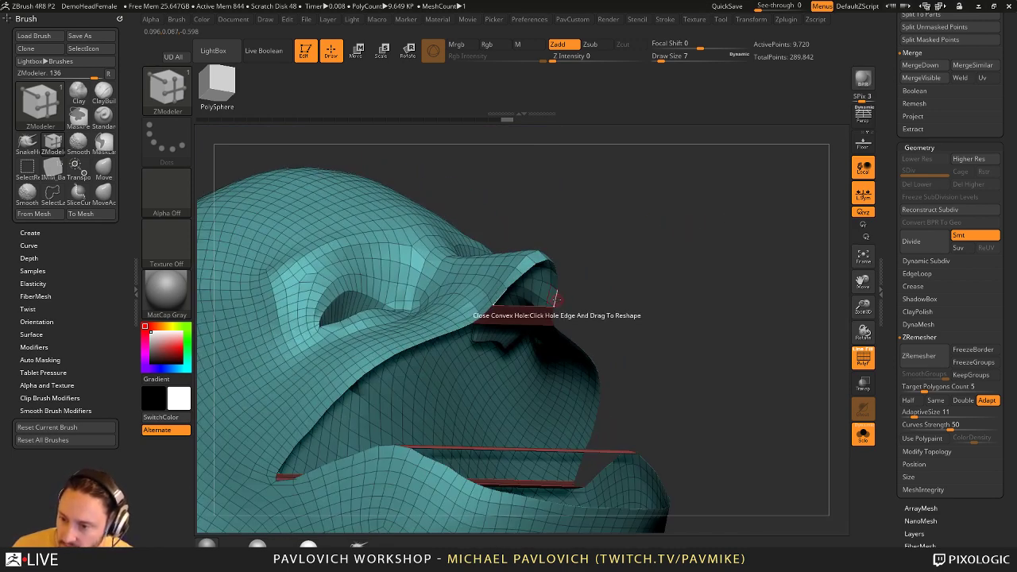
key("space")
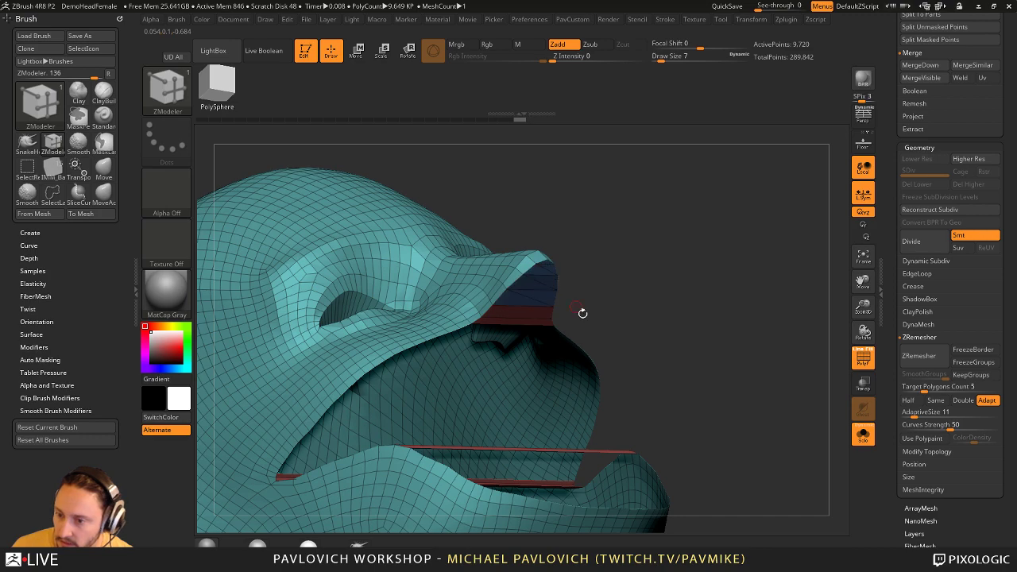
left_click_drag(634, 331, 433, 330)
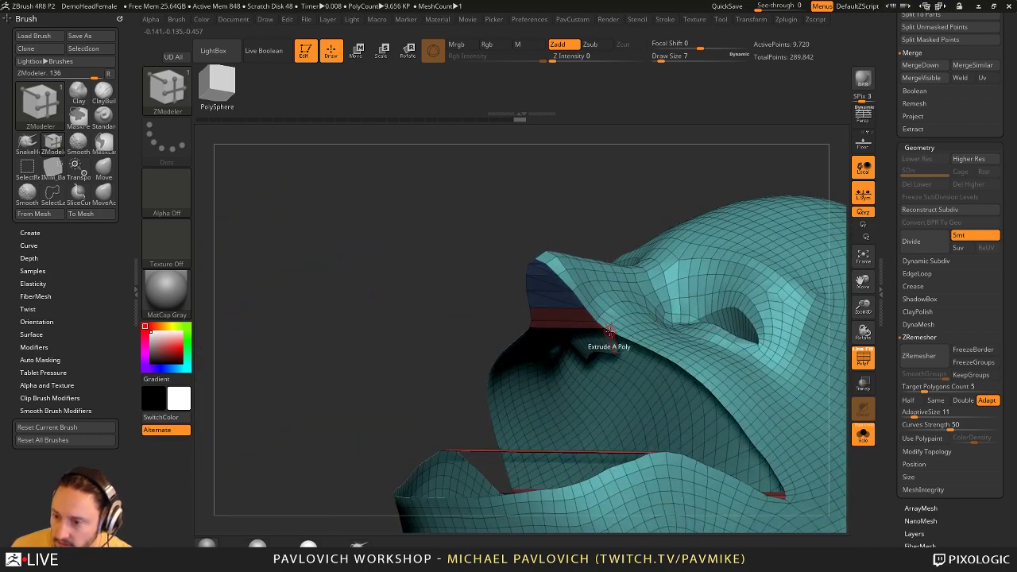
left_click(609, 331)
left_click_drag(496, 239, 696, 284)
left_click(712, 342)
key("ctrl+z")
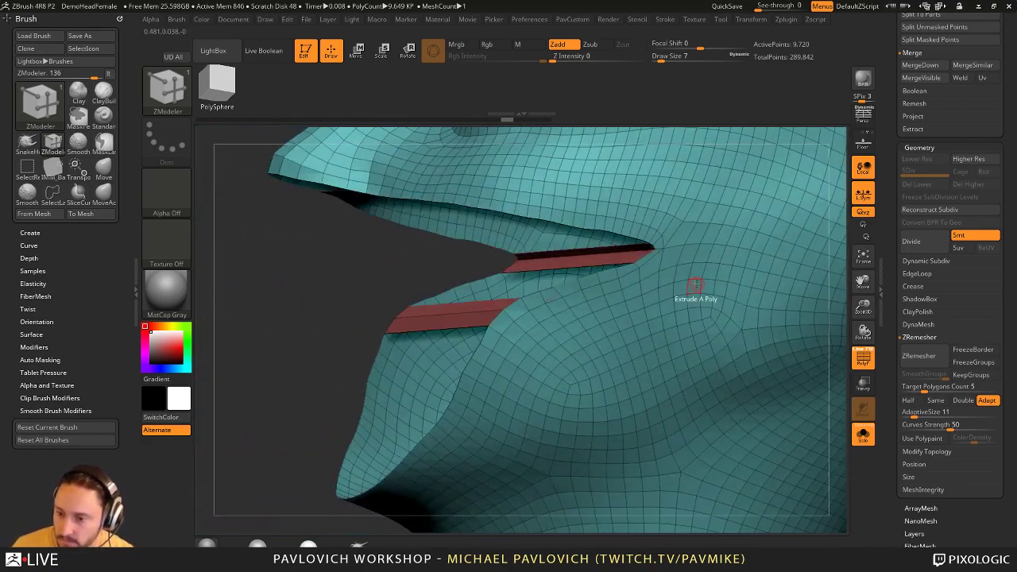
- Set the ZModeler edge action to Bridge and extend the lower jaw bridge downward with adjacent strips toward the chin
left_click_drag(273, 404, 281, 429)
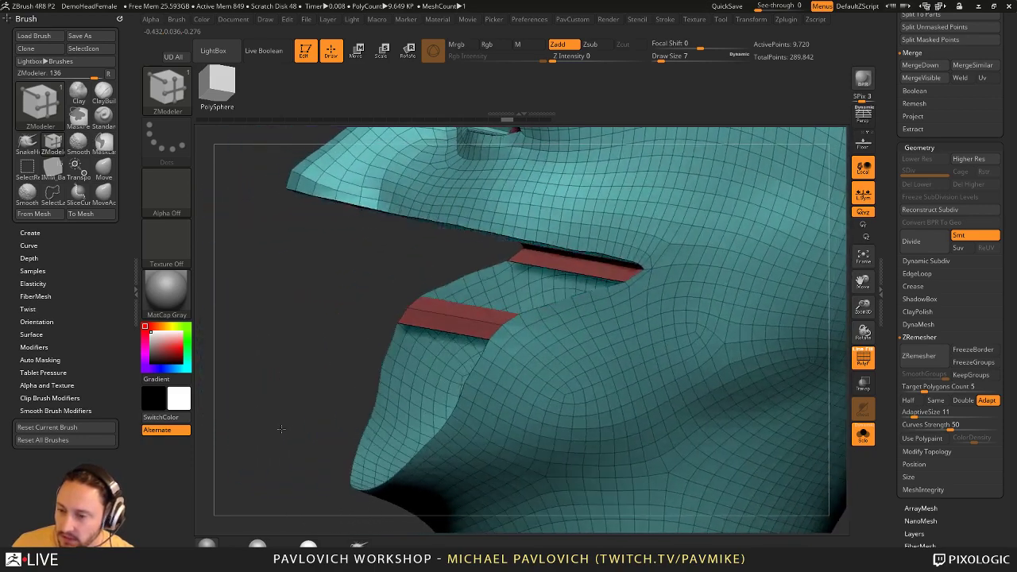
key("space")
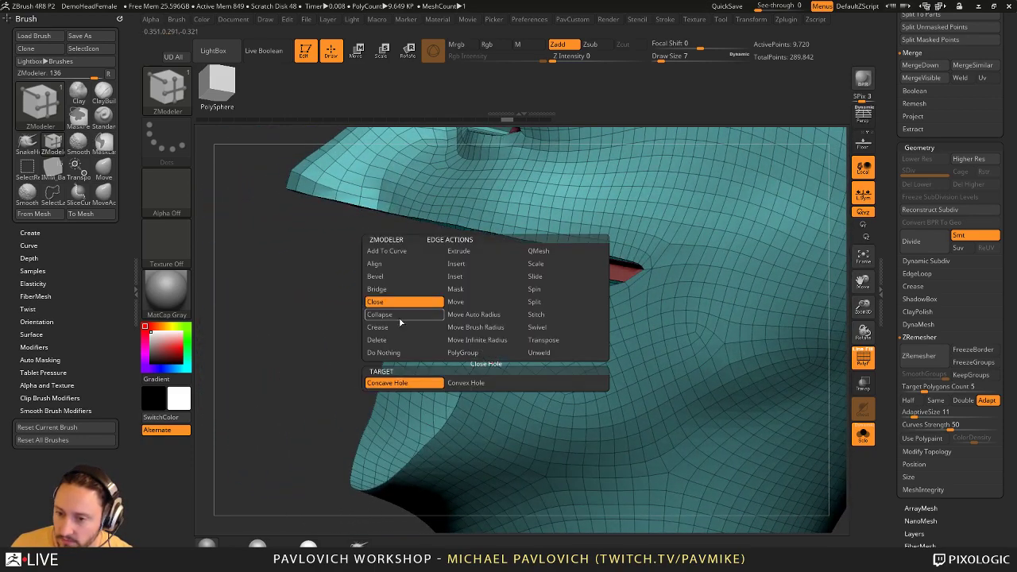
left_click(380, 294)
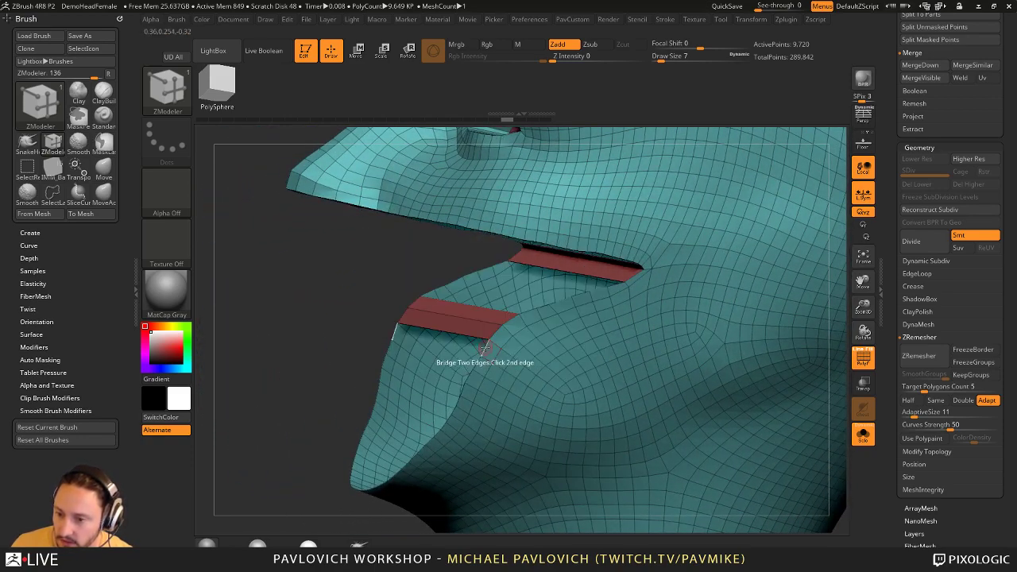
key("ctrl+z")
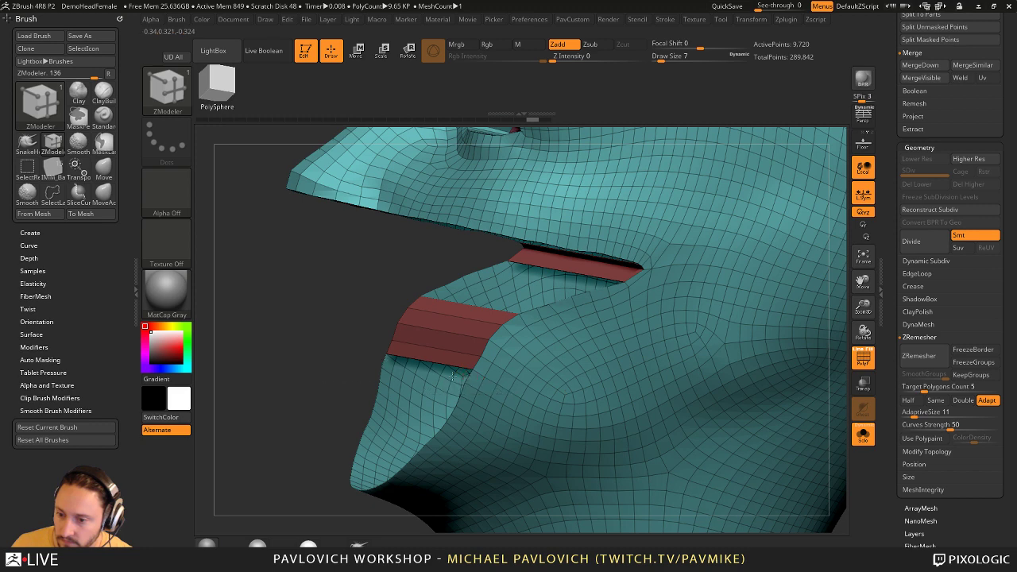
left_click(384, 363)
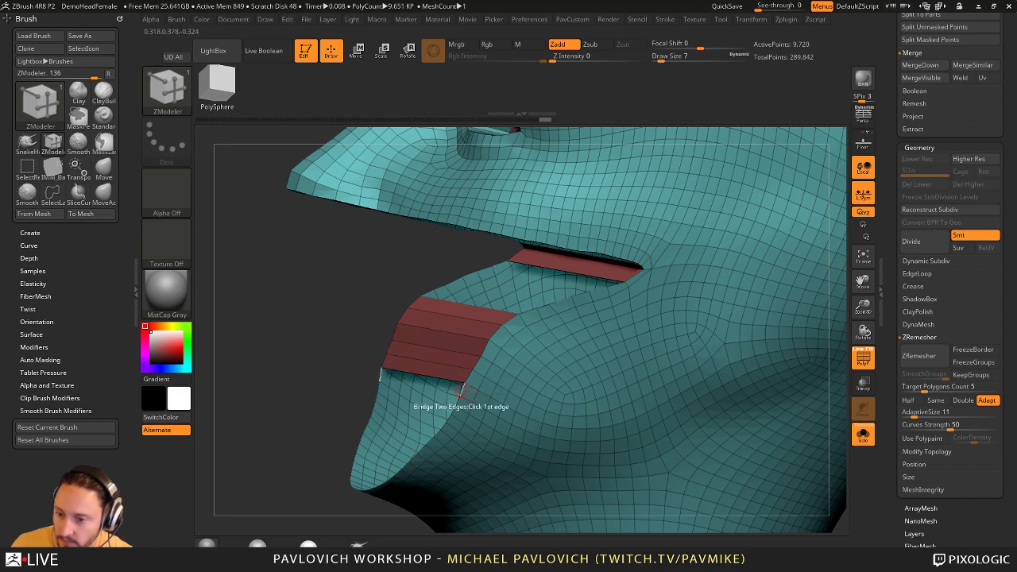
left_click_drag(362, 368, 485, 362)
- Bridge the border edges between the lower jaw strips and the mouth-corner strips to fill that gap along the jaw
left_click(463, 335)
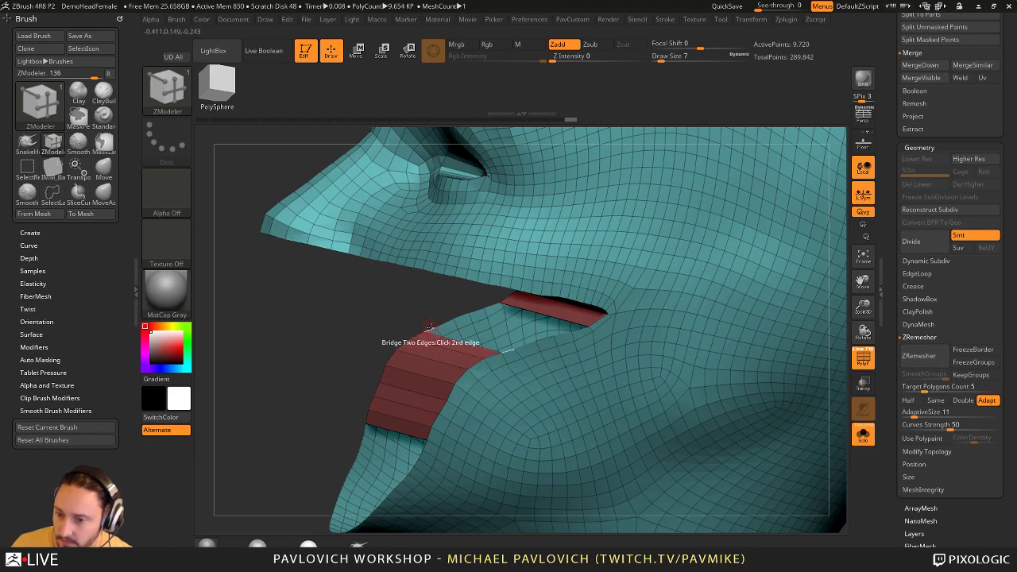
mouse_move(511, 350)
right_mouse_down()
mouse_move(491, 374)
mouse_move(481, 349)
right_mouse_up()
left_click(461, 398)
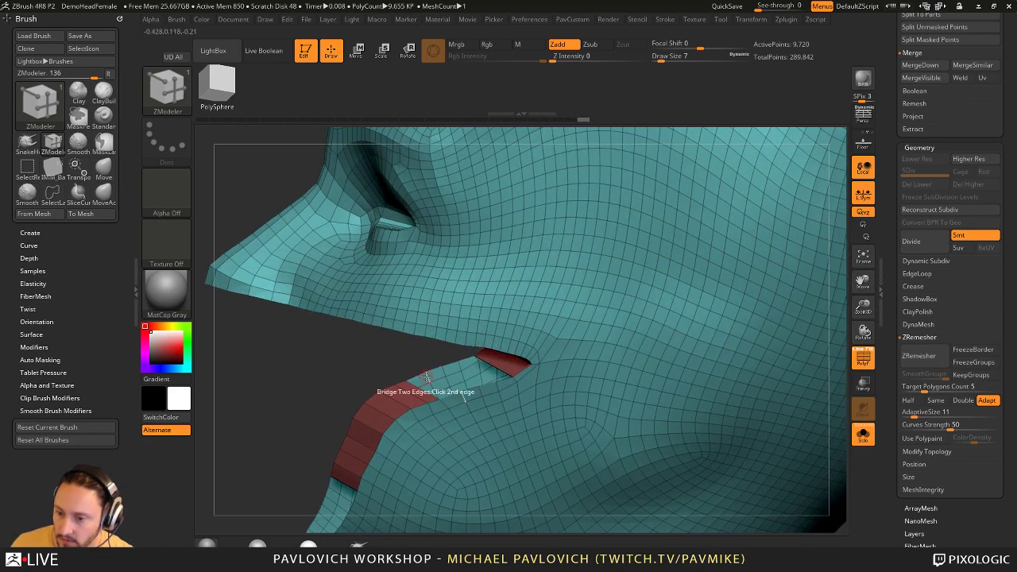
left_click(463, 384)
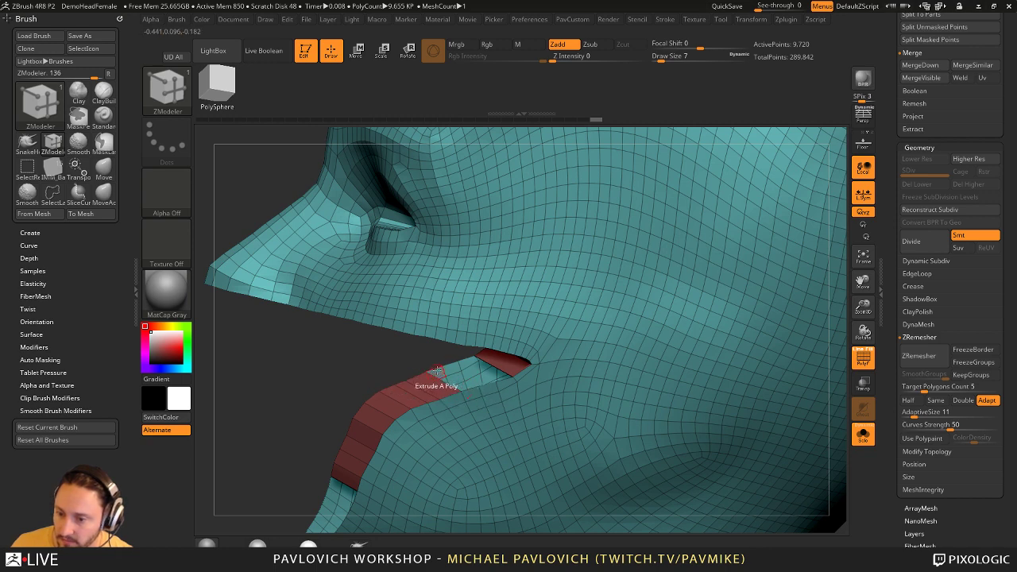
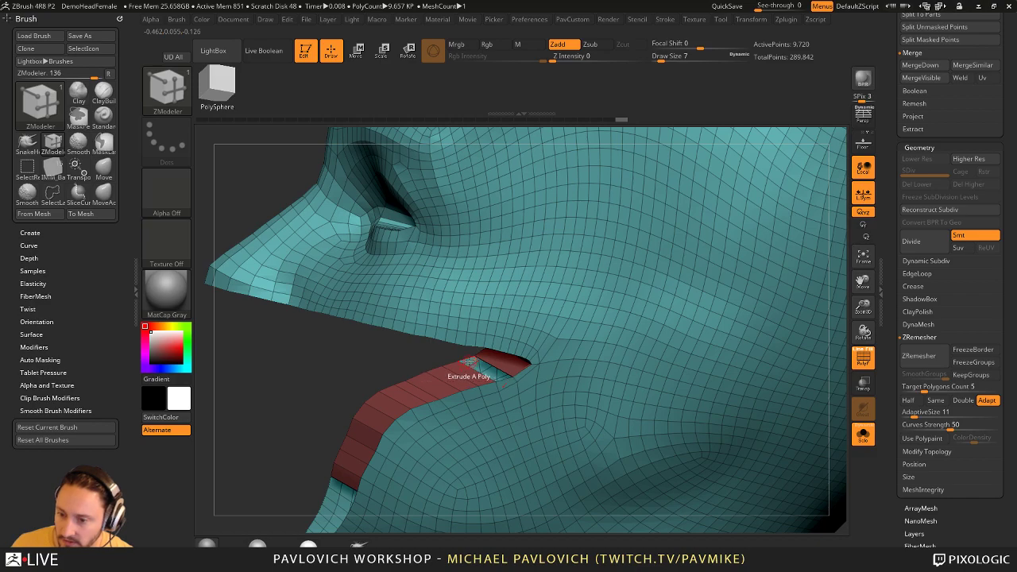
left_click(469, 361)
left_click_drag(373, 355, 357, 417)
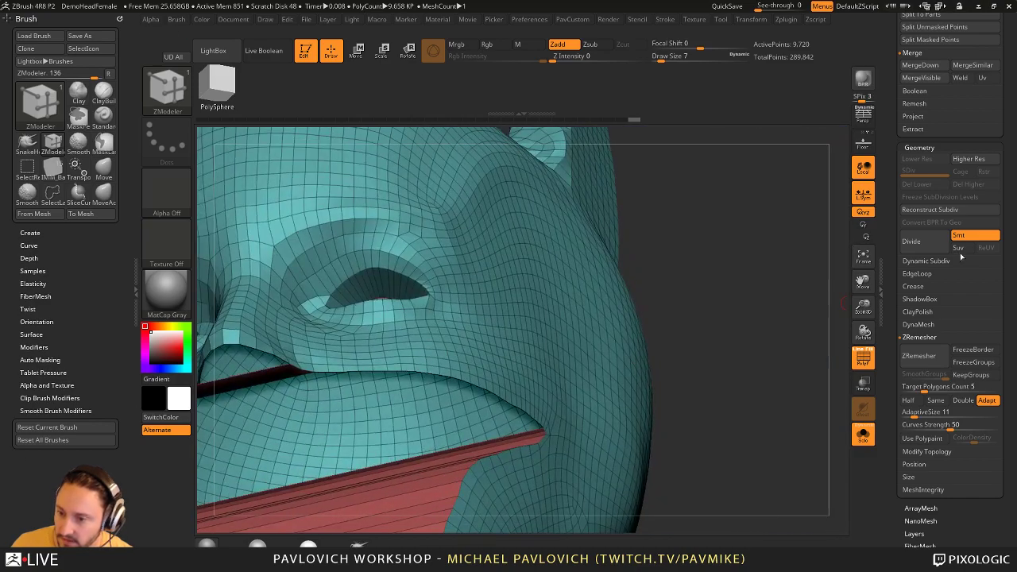
- Bridge adjacent strips across the upper mask opening behind the nose, building toward the existing strips under the nose
left_click_drag(726, 258, 615, 245)
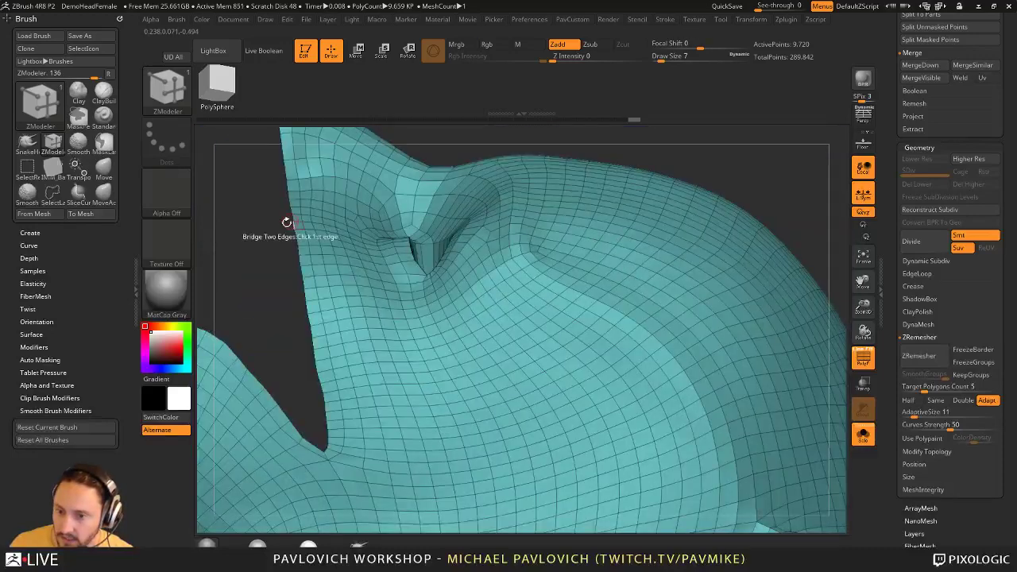
left_click_drag(274, 278, 332, 331, "alt")
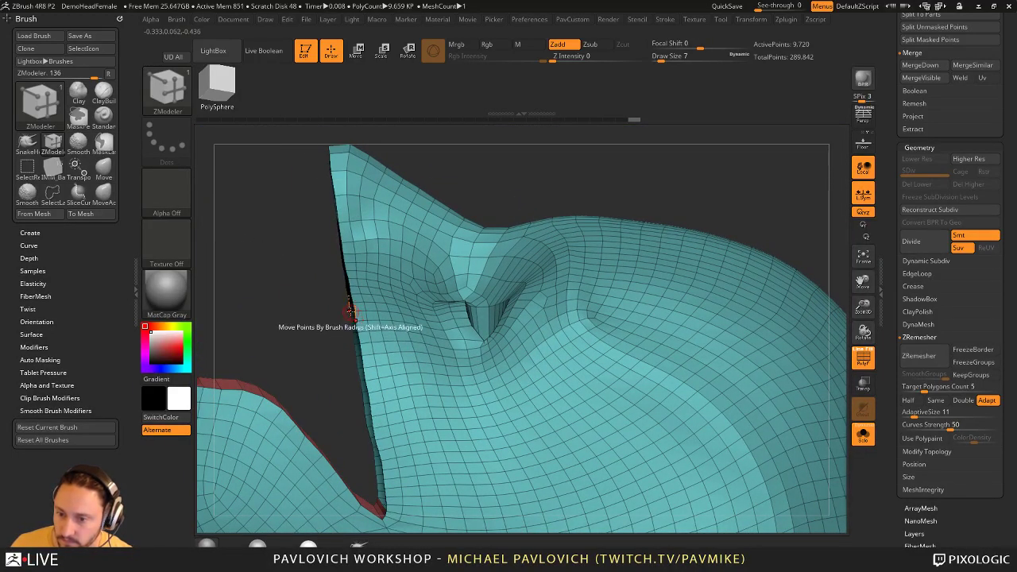
left_click(350, 307)
left_click_drag(329, 316, 389, 306)
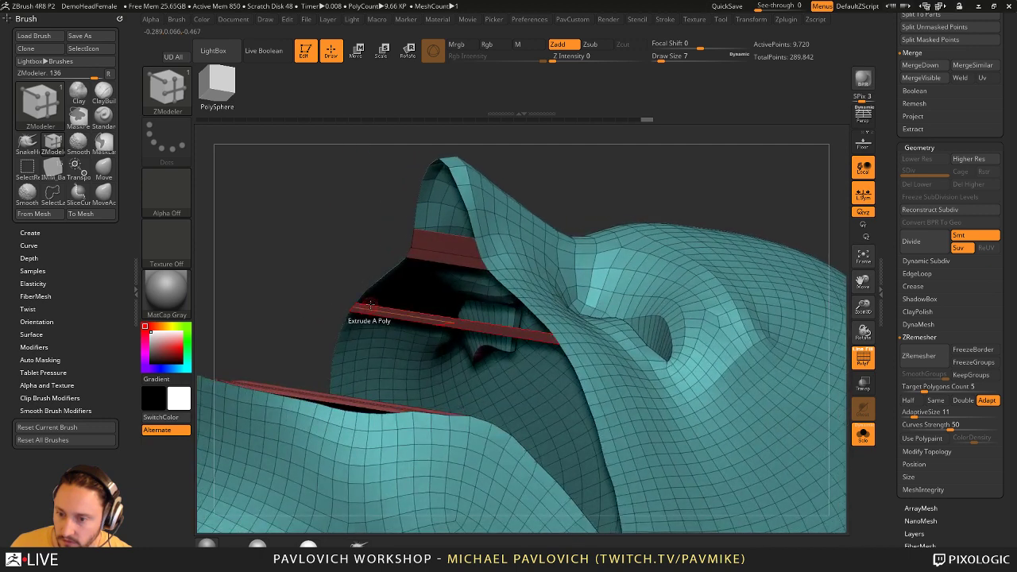
left_click(443, 299)
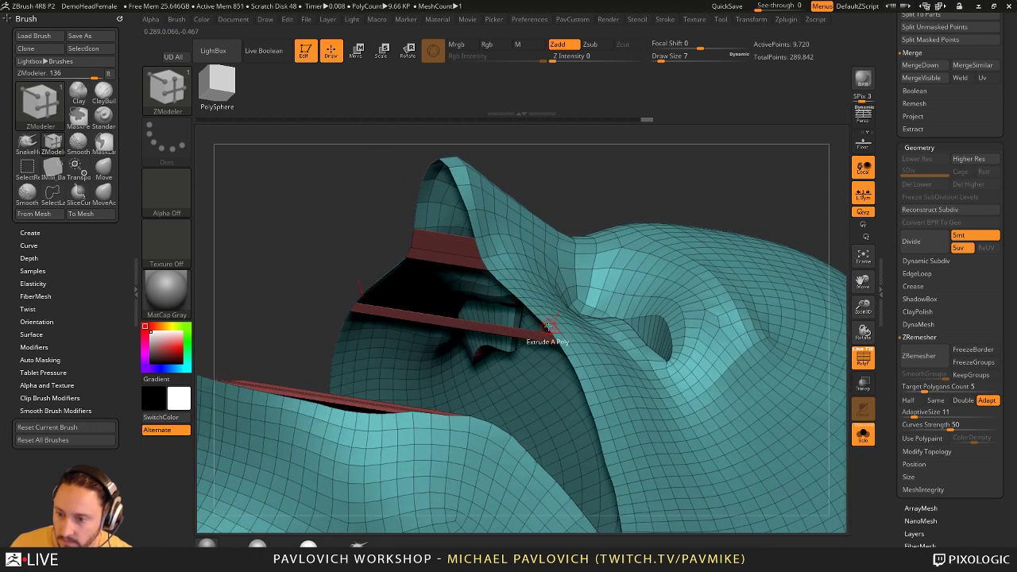
left_click(541, 318)
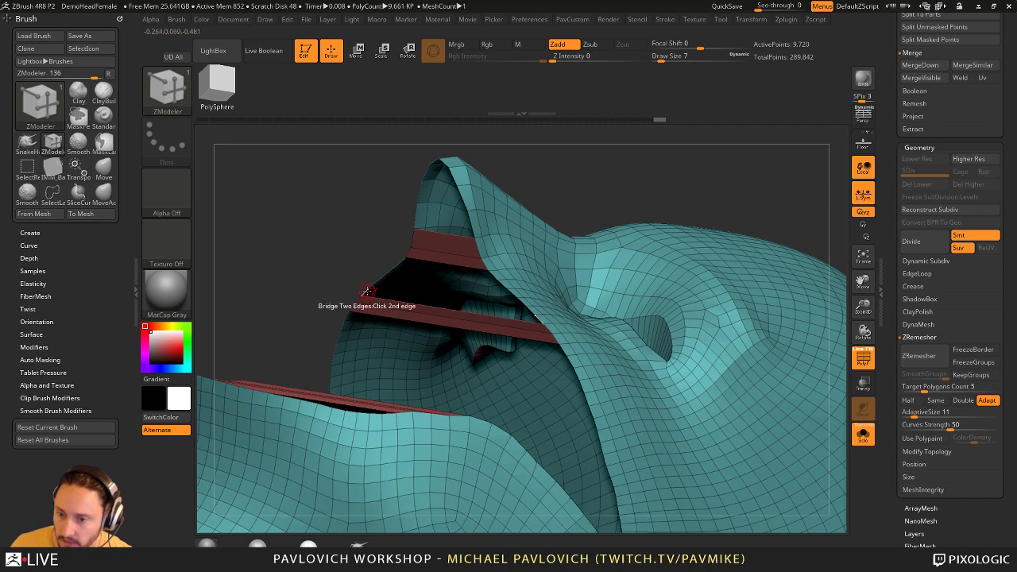
left_click(368, 291)
left_click_drag(517, 288, 521, 299)
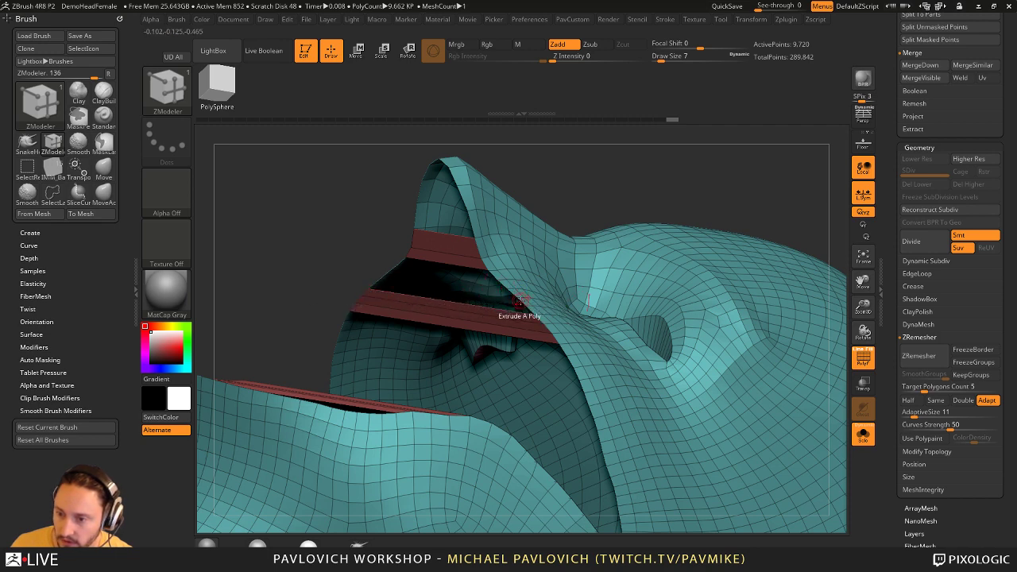
left_click(521, 300)
key("ctrl+z")
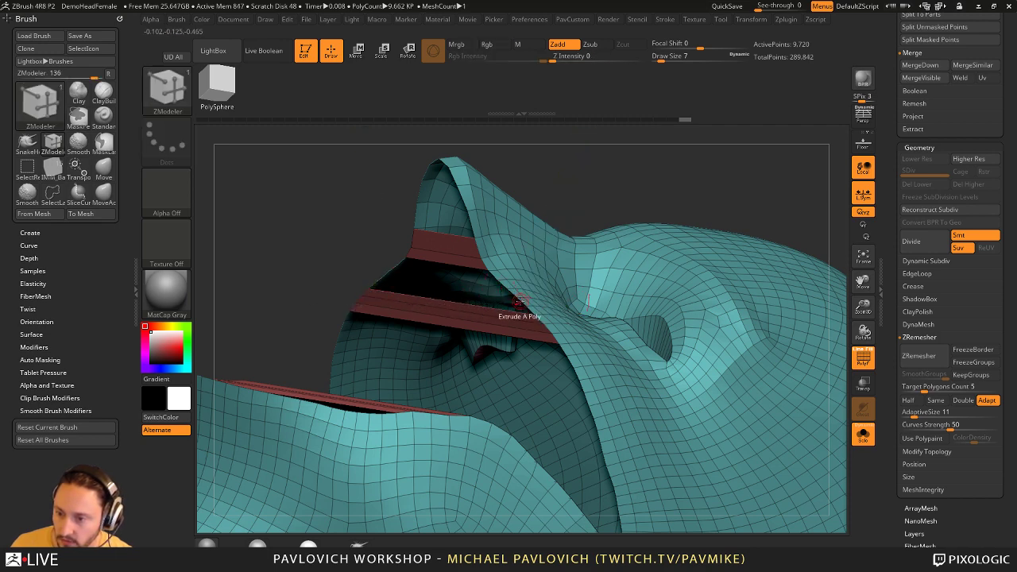
- Bridge the remaining gap beneath the nose and continue the strips up to the nose tip
left_click_drag(533, 191, 413, 349)
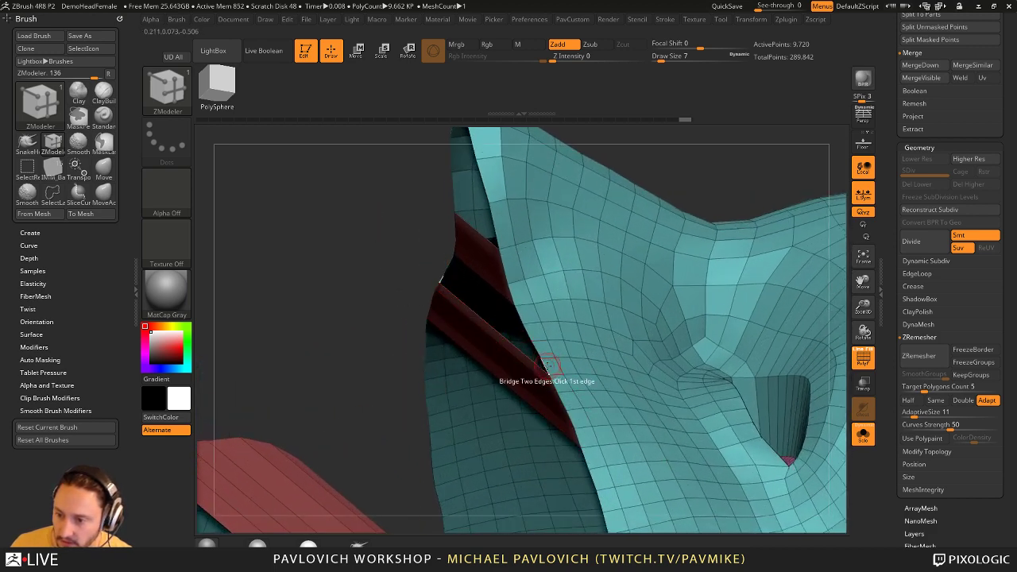
left_click(509, 343)
left_click(445, 275)
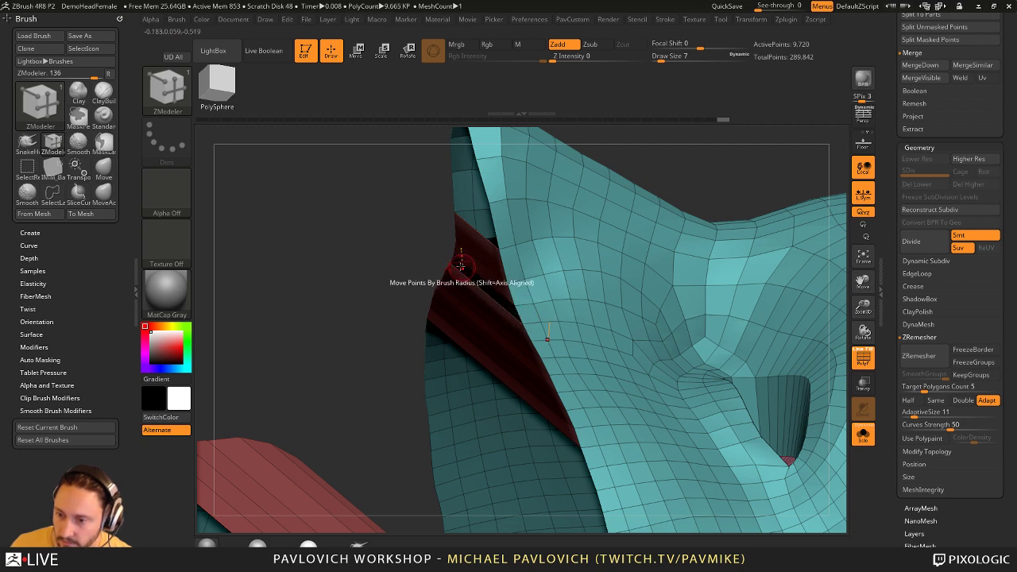
left_click_drag(427, 243, 443, 341)
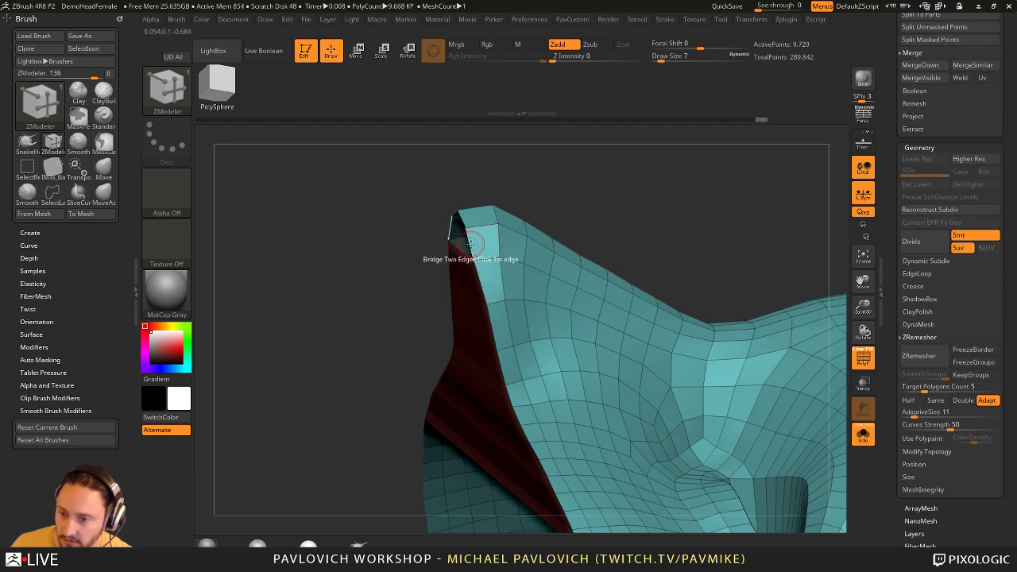
left_click(451, 230)
- Bridge consecutive strips across the upper mask opening from midway along the cheek border up to the strips under the nose
left_click_drag(395, 261, 384, 199)
left_click_drag(441, 325, 470, 357)
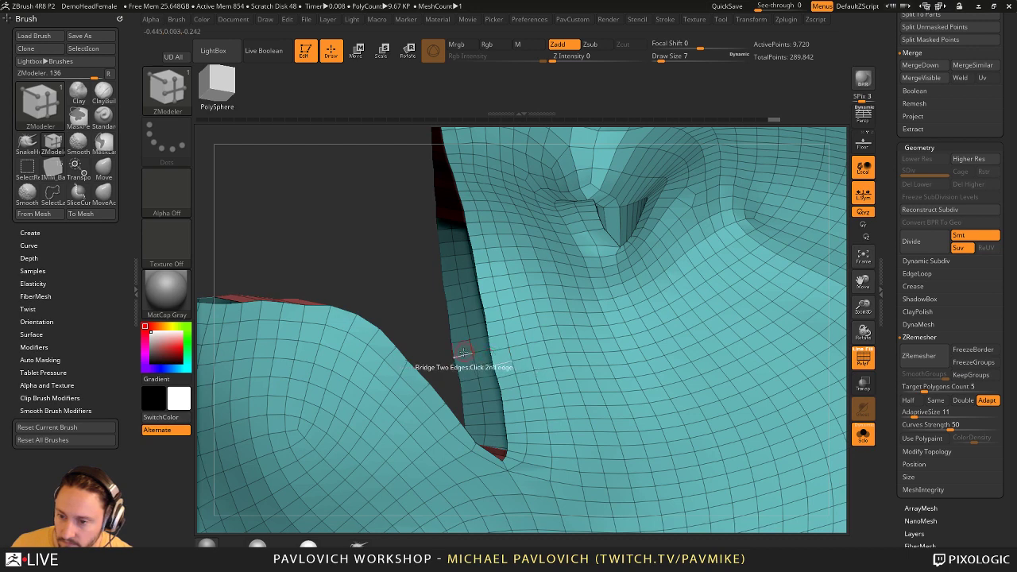
left_click(454, 350)
left_click(488, 340)
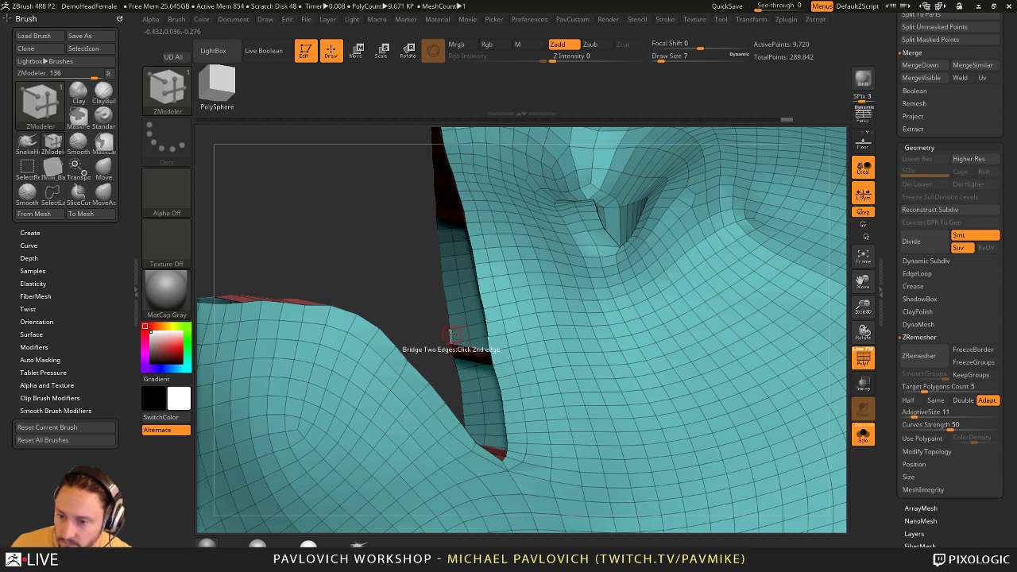
left_click(450, 333)
left_click_drag(486, 324, 481, 328)
left_click(450, 322)
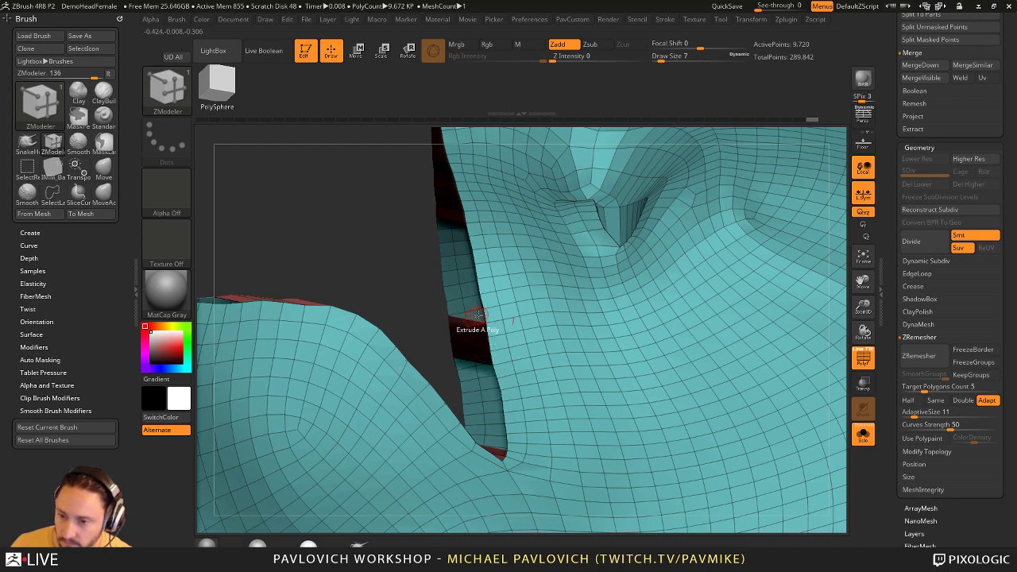
left_click(449, 310)
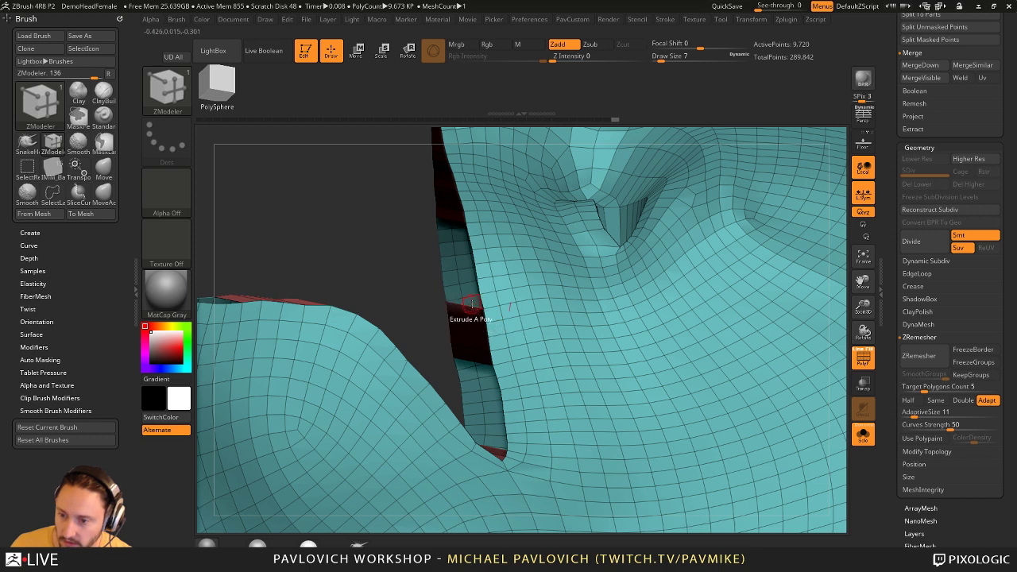
left_click(478, 287)
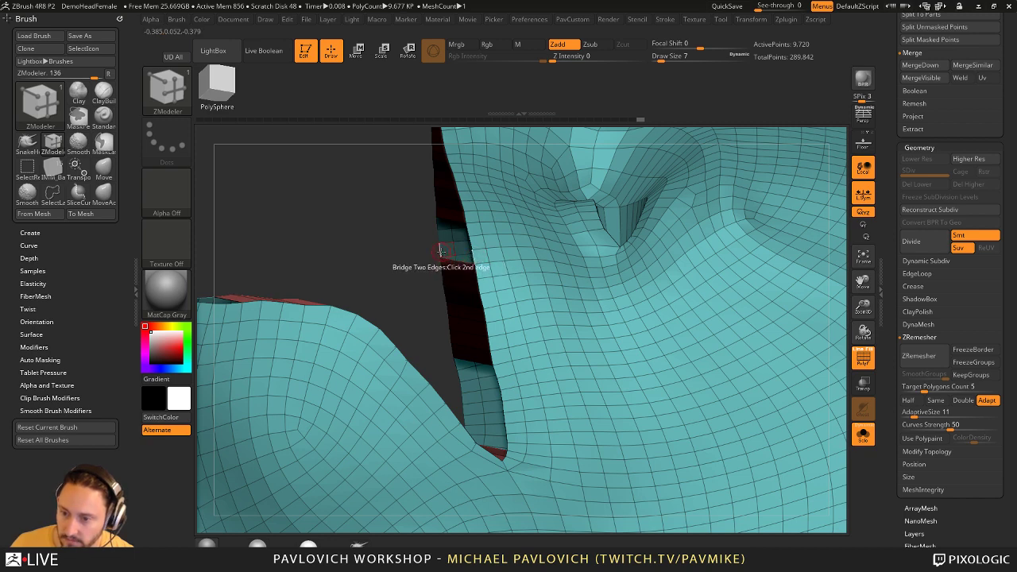
left_click(472, 243)
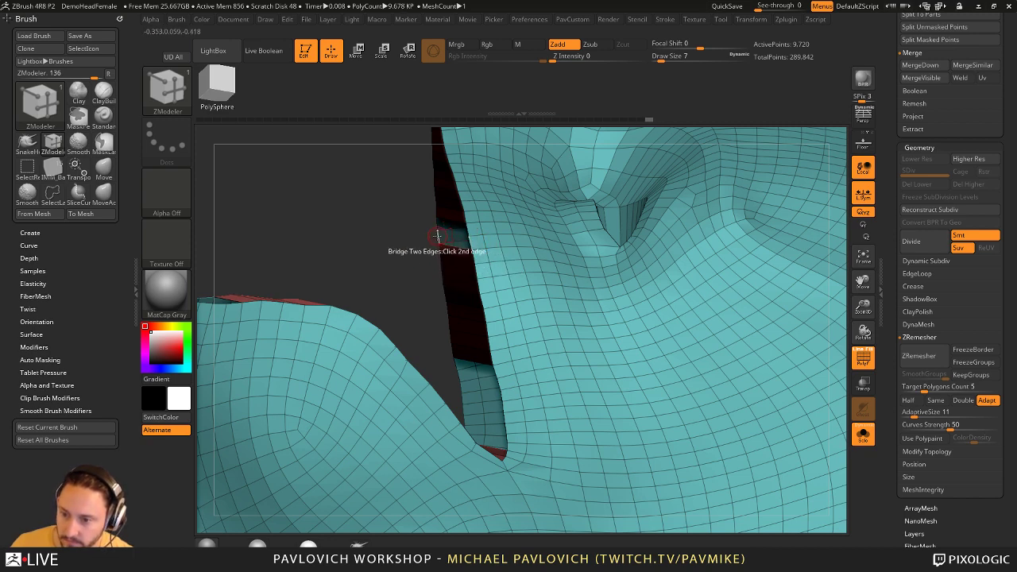
left_click(468, 227)
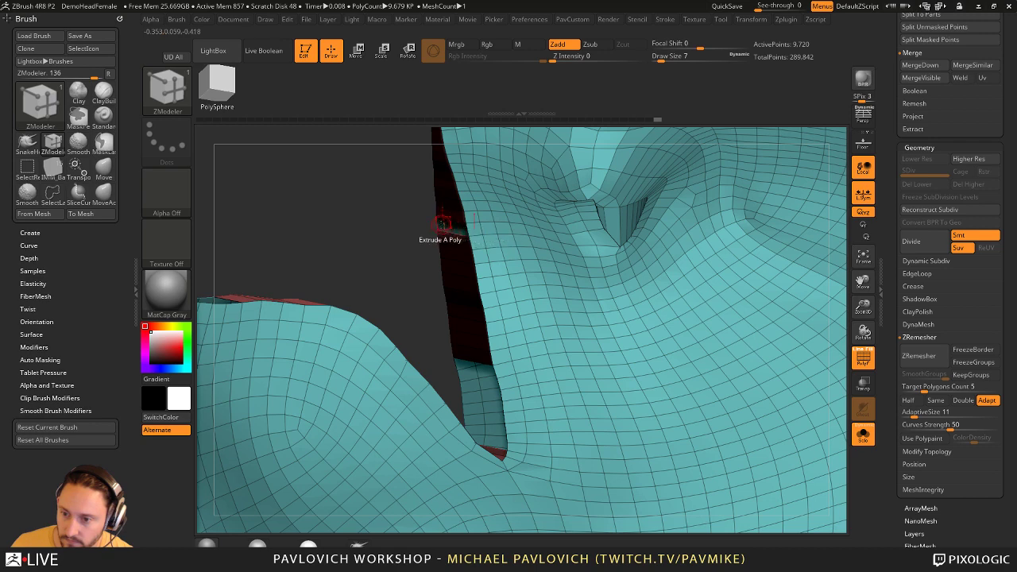
mouse_move(432, 225)
left_mouse_down()
mouse_move(397, 238)
mouse_move(416, 236)
left_mouse_up()
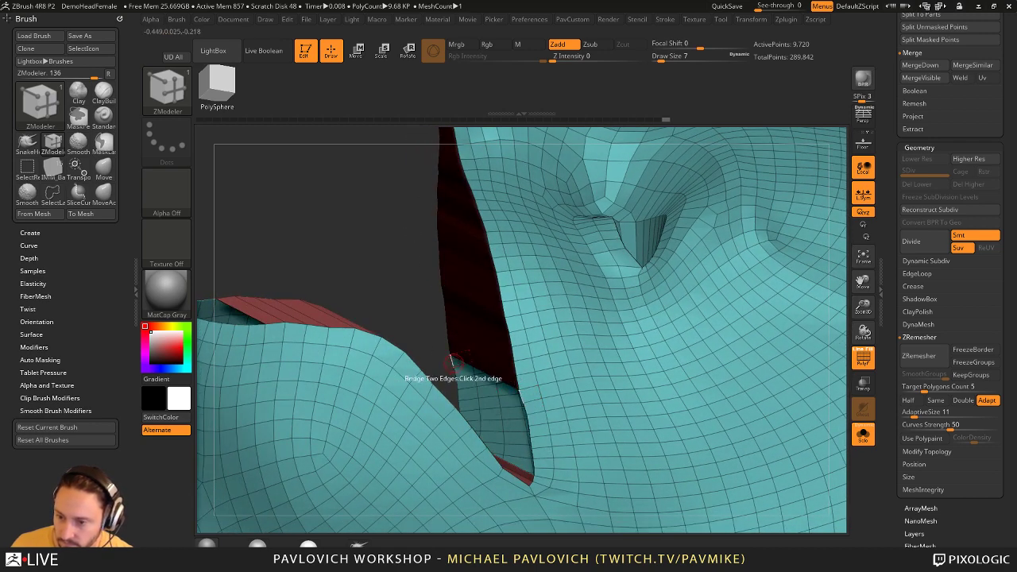
- Bridge the remaining paired border edges down the cheek side of the mask opening until the gap at the mouth corner is closed
left_click(456, 362)
mouse_move(420, 332)
left_mouse_down()
mouse_move(404, 329)
mouse_move(417, 330)
left_mouse_up()
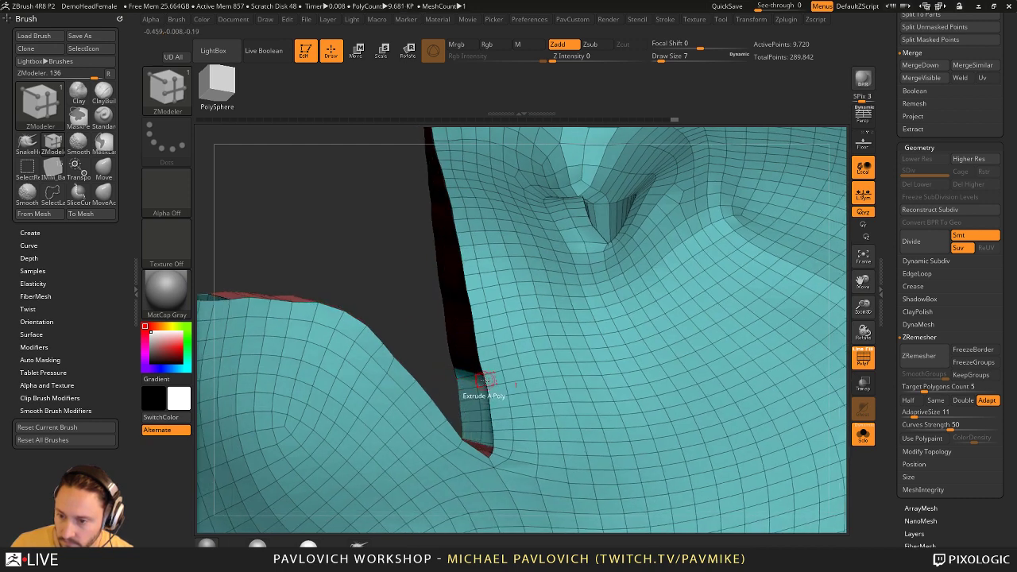
left_click(458, 375)
left_click(487, 385)
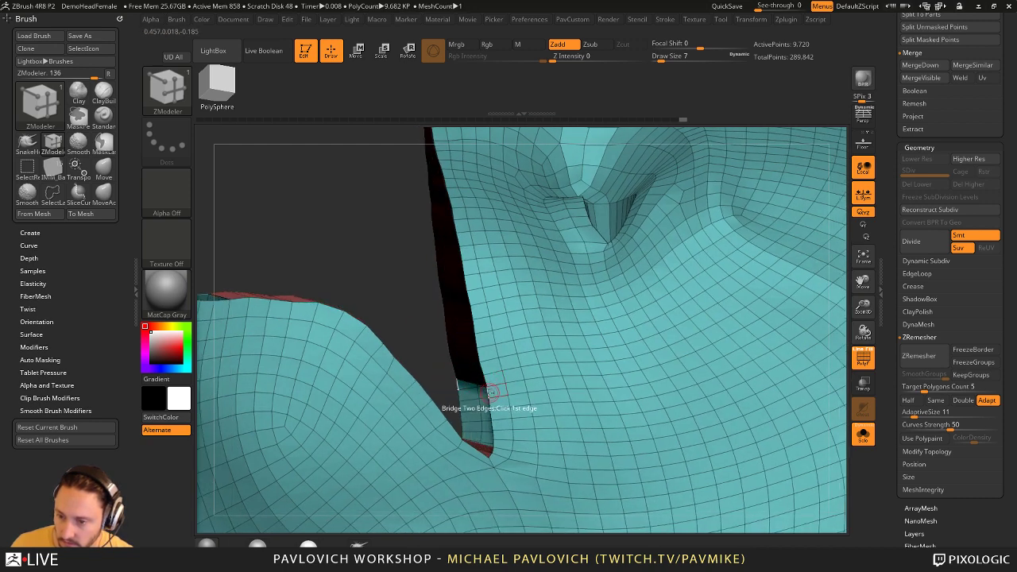
left_click(482, 407)
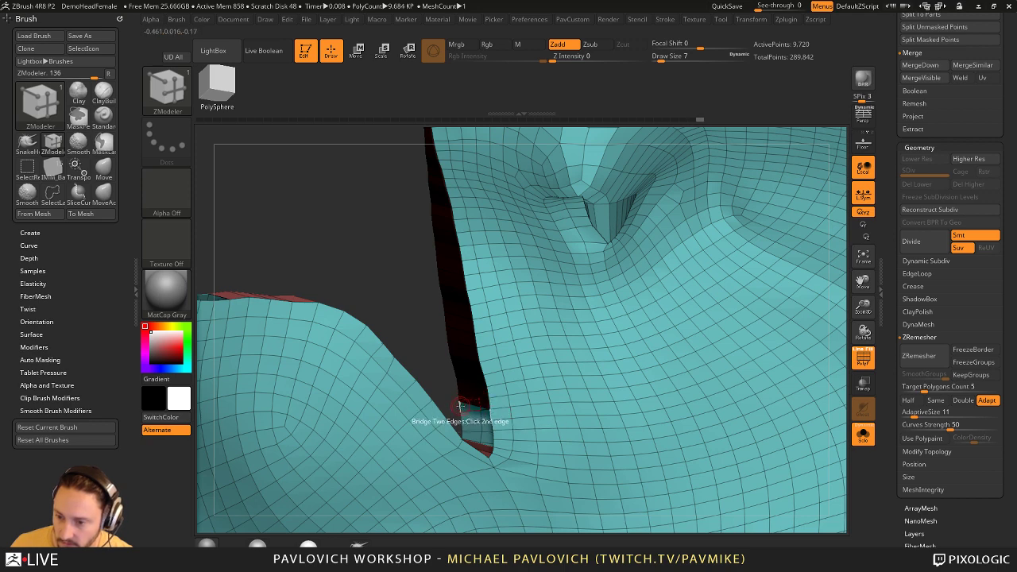
left_click(487, 420)
left_click(495, 426)
left_click(463, 418)
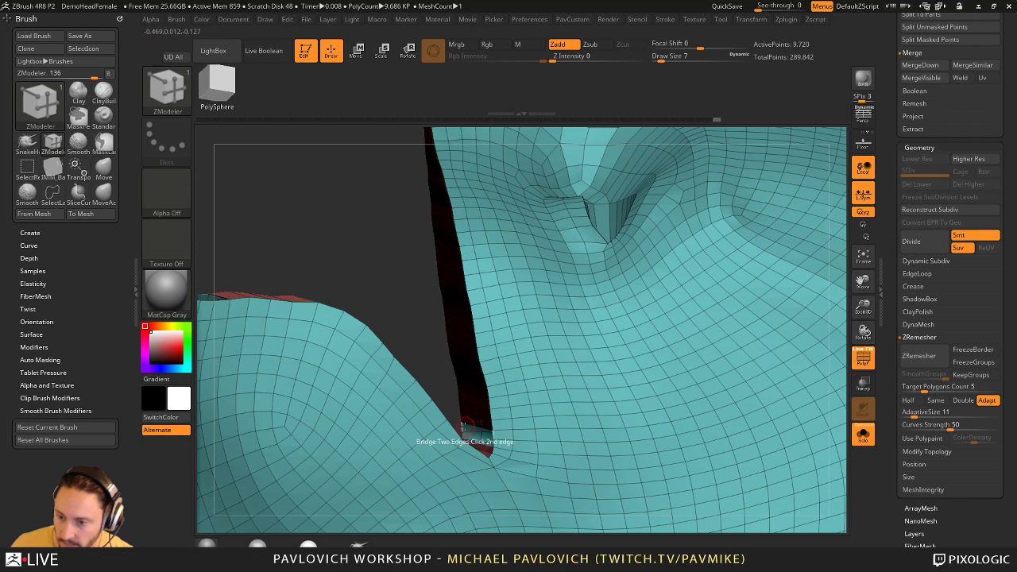
left_click(494, 443)
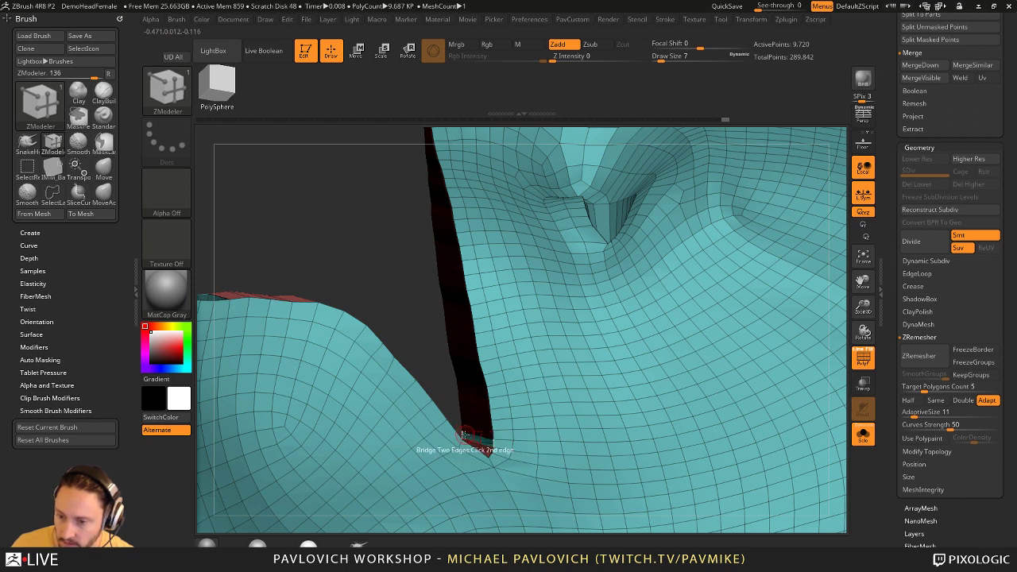
left_click(463, 436)
key("super")
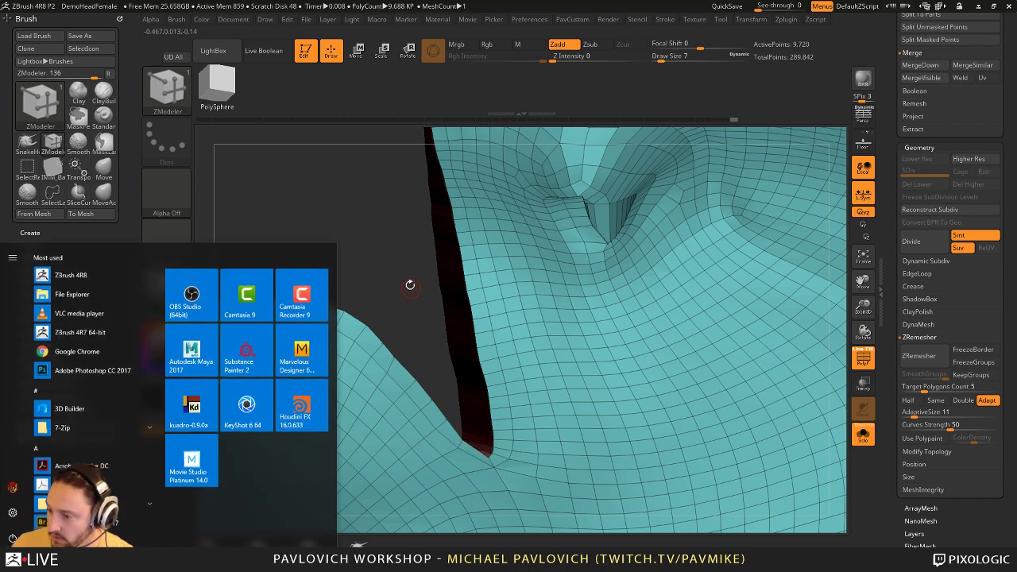
key("super")
- Set the ZModeler polygon action to Do Nothing
left_click_drag(393, 241, 434, 342)
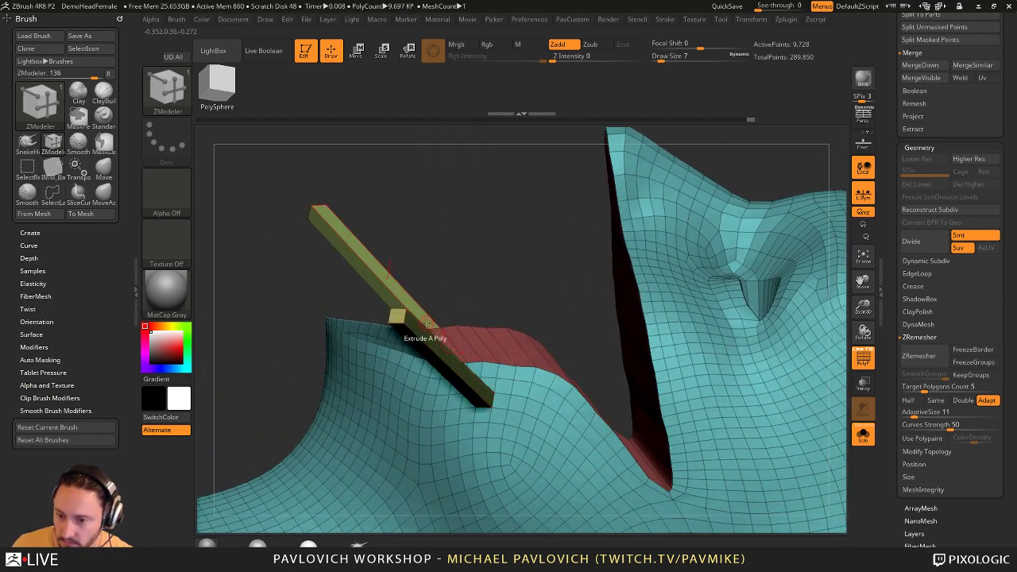
key("space")
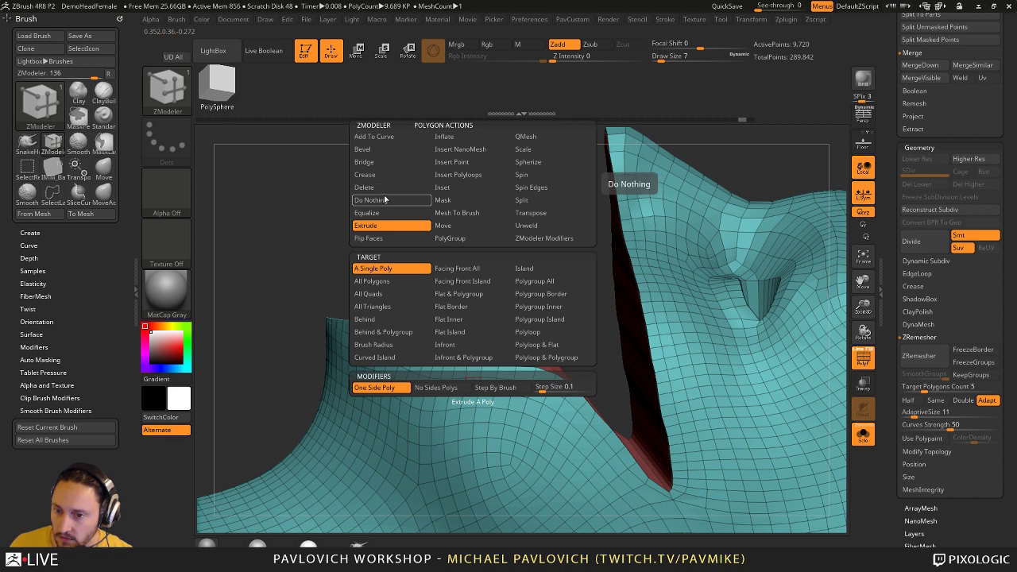
key("space")
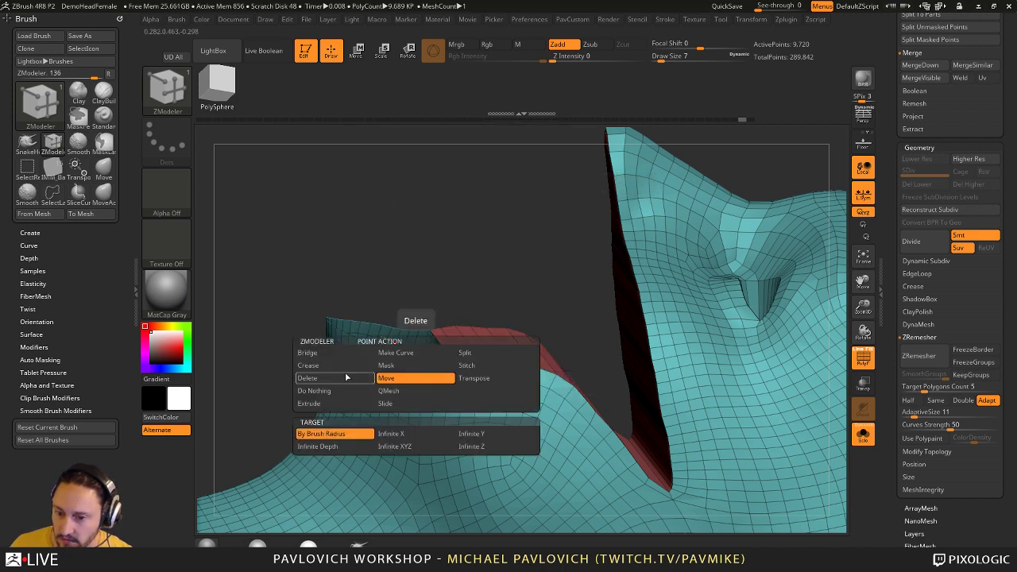
- Bridge consecutive opposite border edges across the lower jaw opening, extending the existing strips toward the chin
left_click_drag(457, 246, 476, 284)
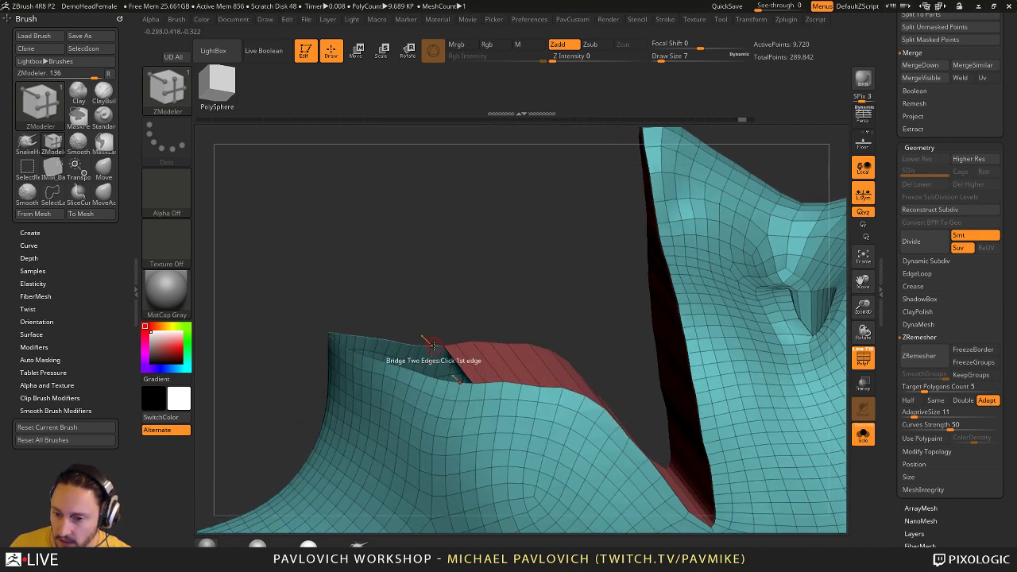
left_click(435, 346)
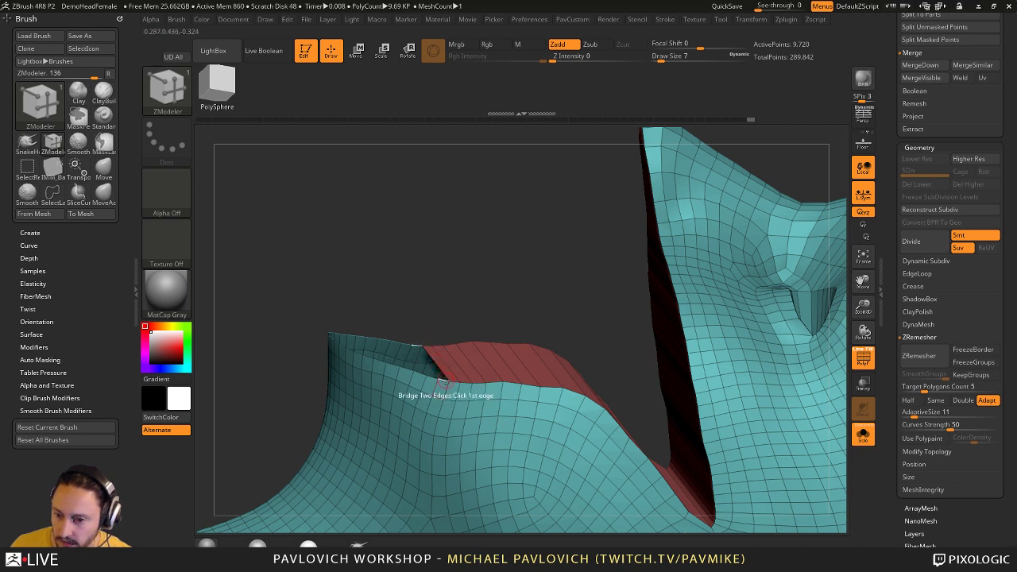
left_click(420, 353)
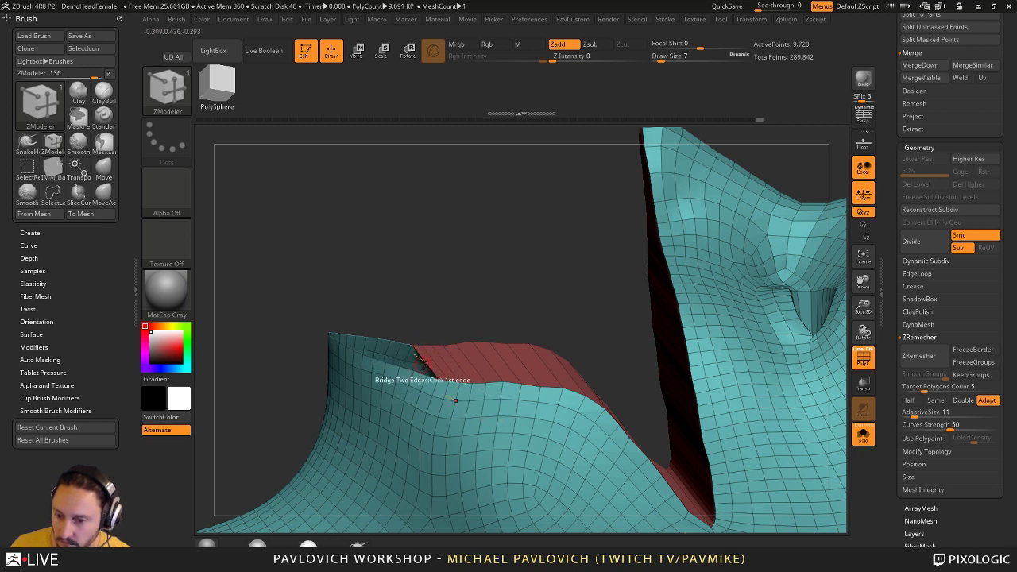
left_click(406, 345)
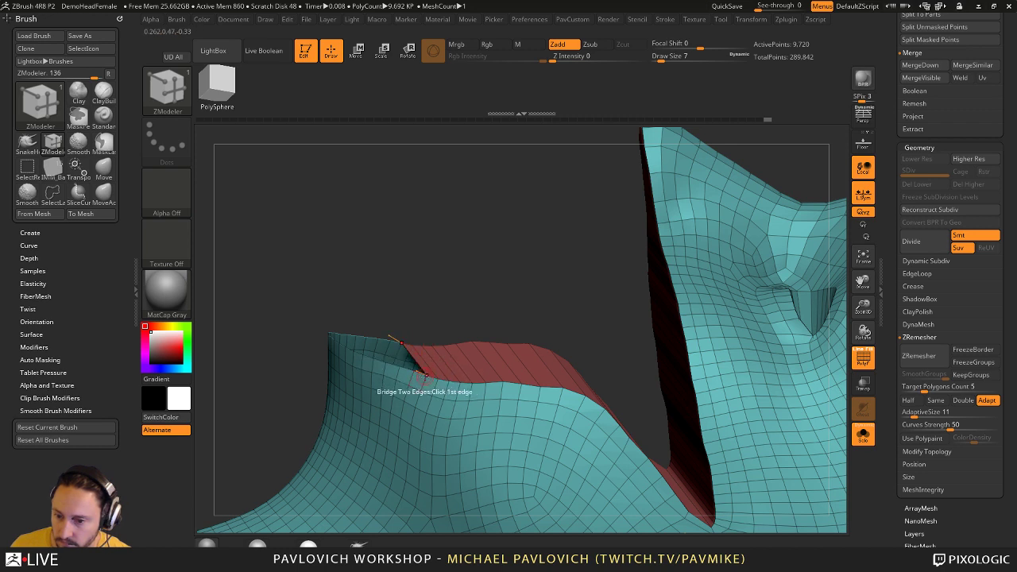
left_click(420, 374)
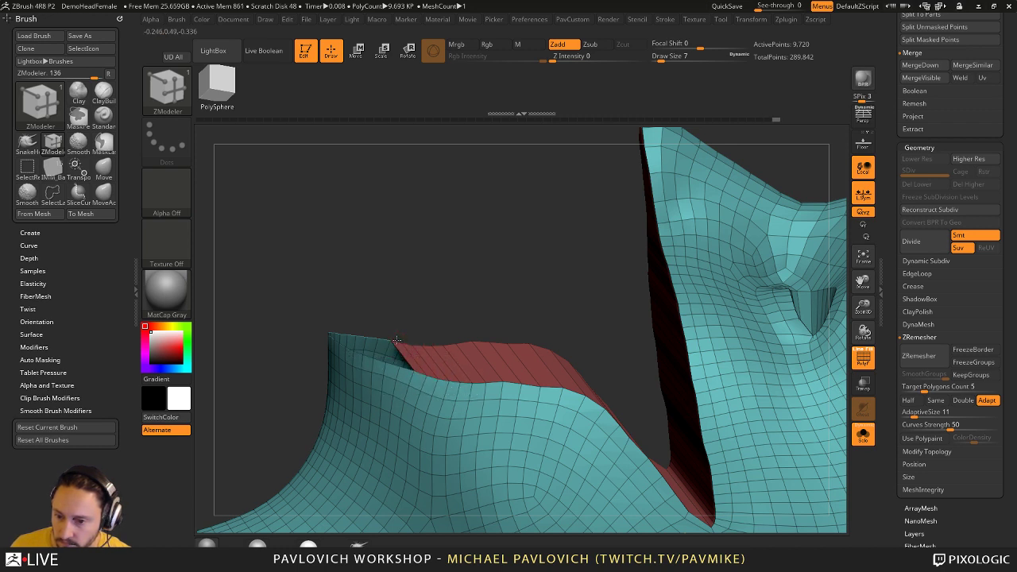
left_click(397, 340)
left_click(406, 369)
left_click(385, 336)
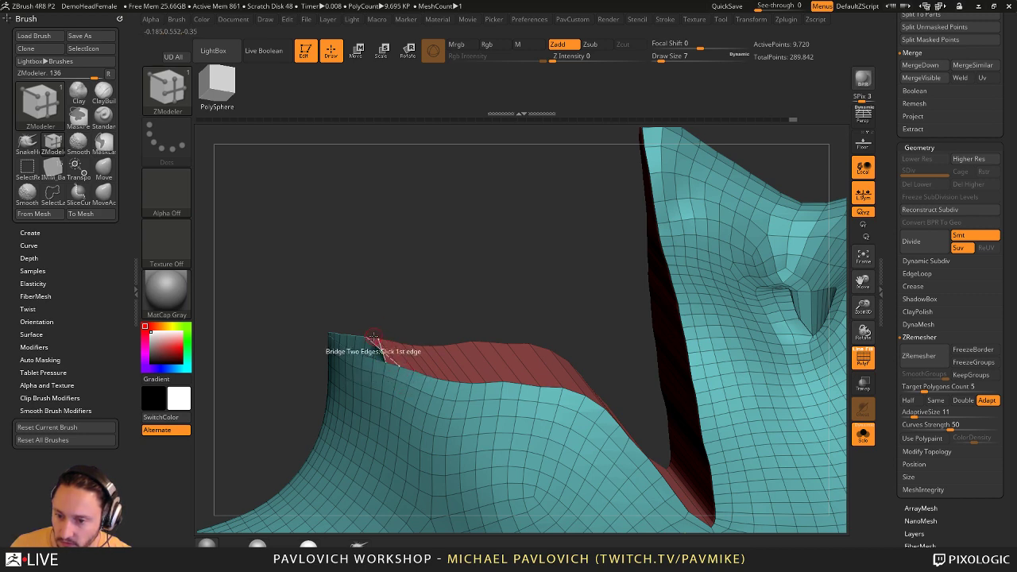
left_click(400, 361)
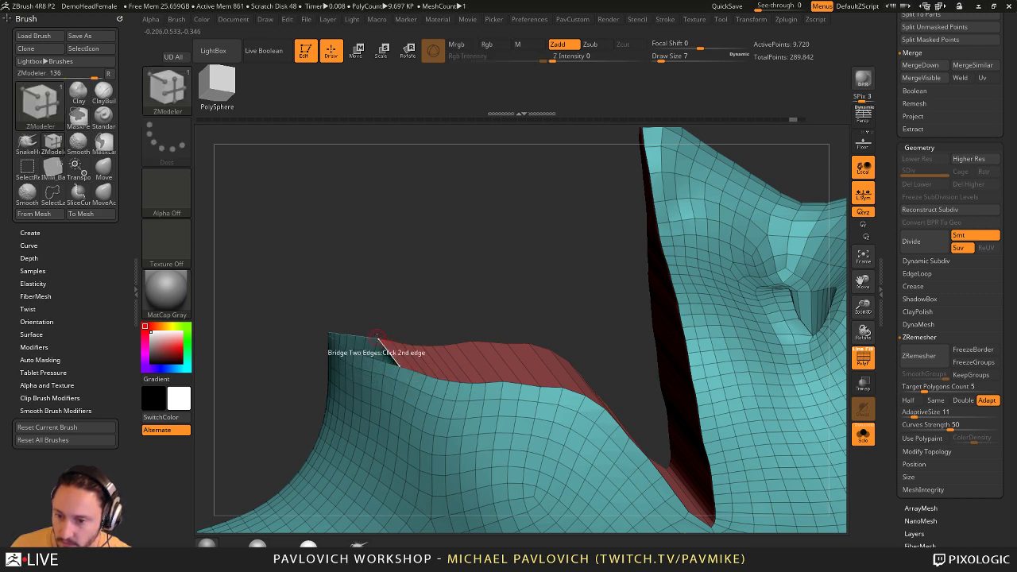
left_click(376, 335)
- Continue bridging opposite edges around the curved end of the opening until only its tip remains
mouse_move(350, 309)
left_mouse_down()
mouse_move(440, 325)
mouse_move(426, 330)
left_mouse_up()
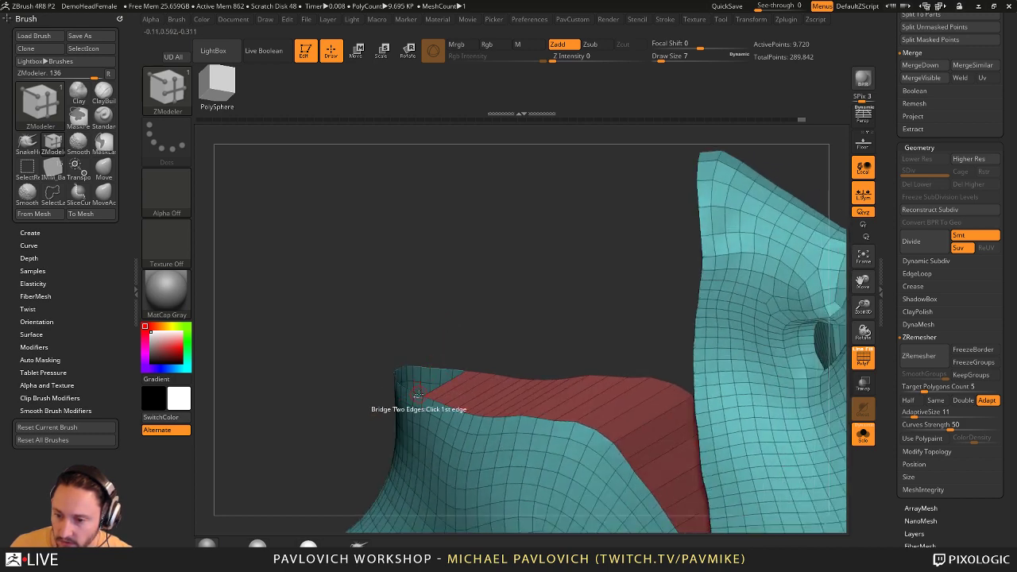
left_click_drag(418, 392, 460, 343)
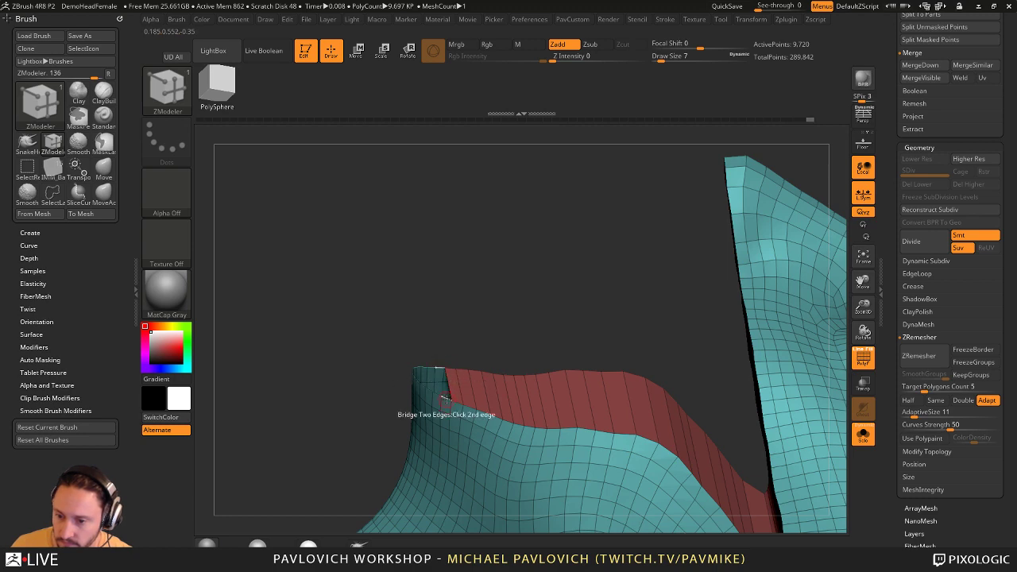
left_click(448, 397)
left_click_drag(468, 341, 419, 330)
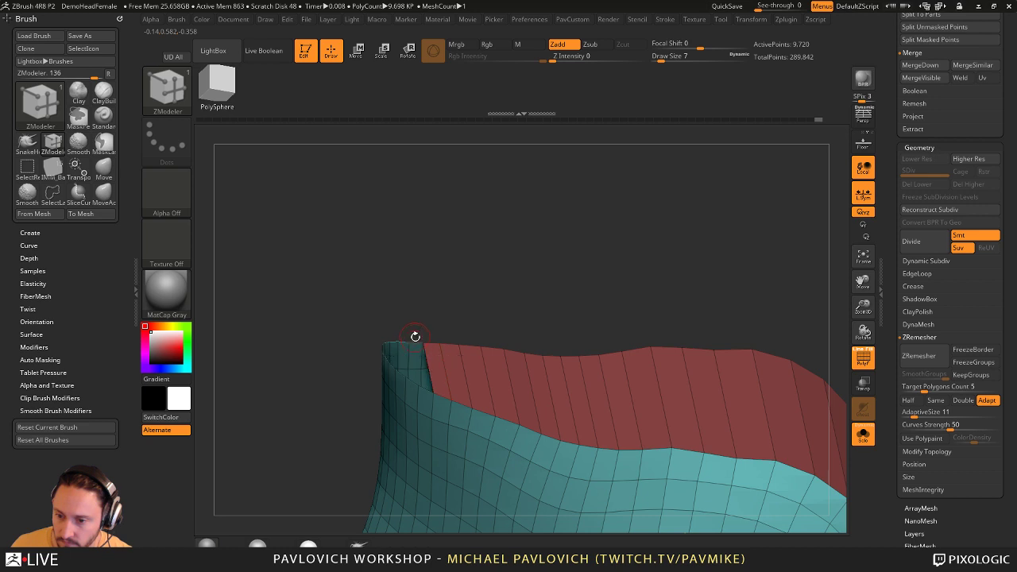
left_click_drag(409, 337, 493, 284)
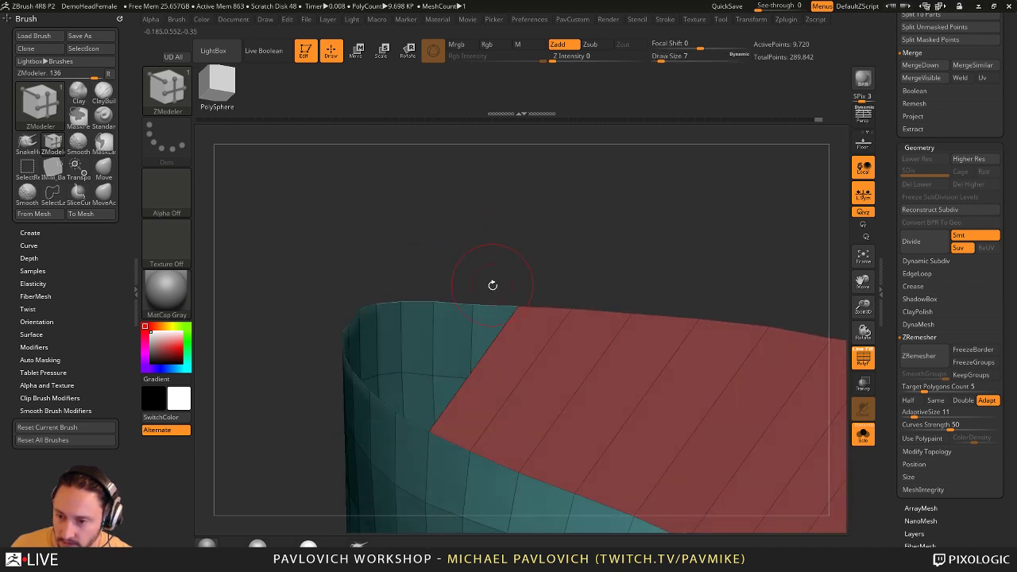
left_click(453, 302)
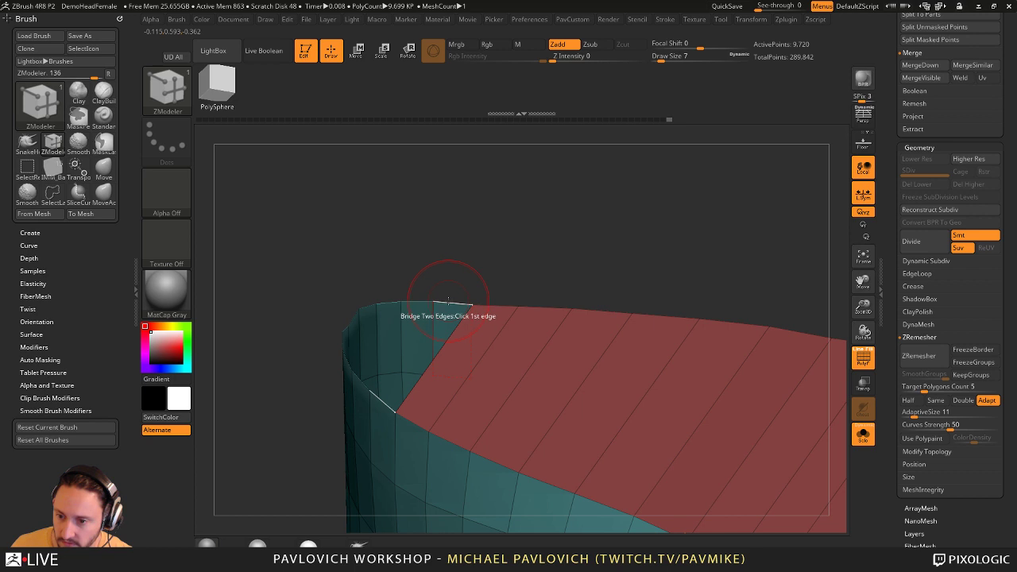
left_click(380, 402)
left_click(414, 302)
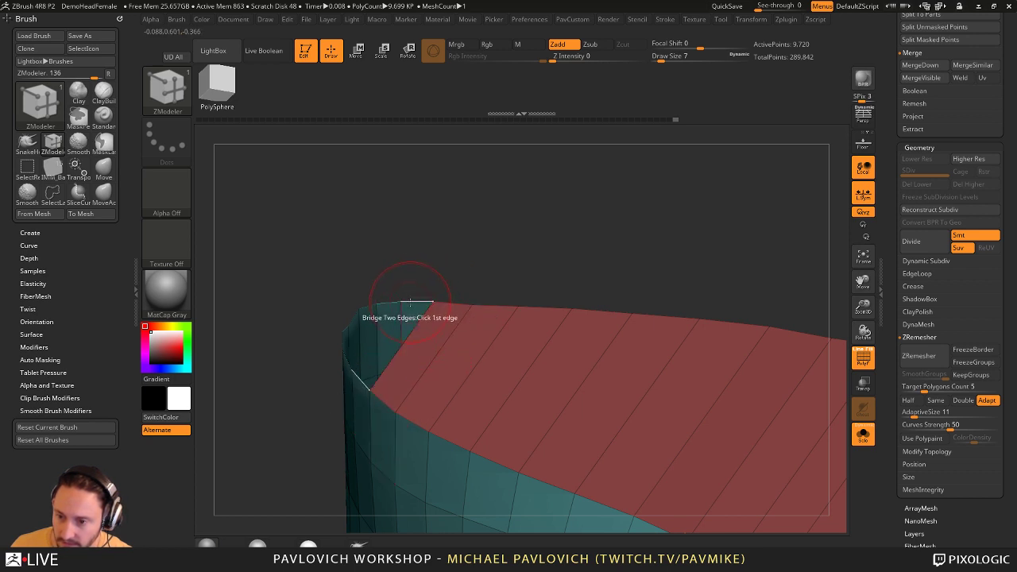
left_click(352, 373)
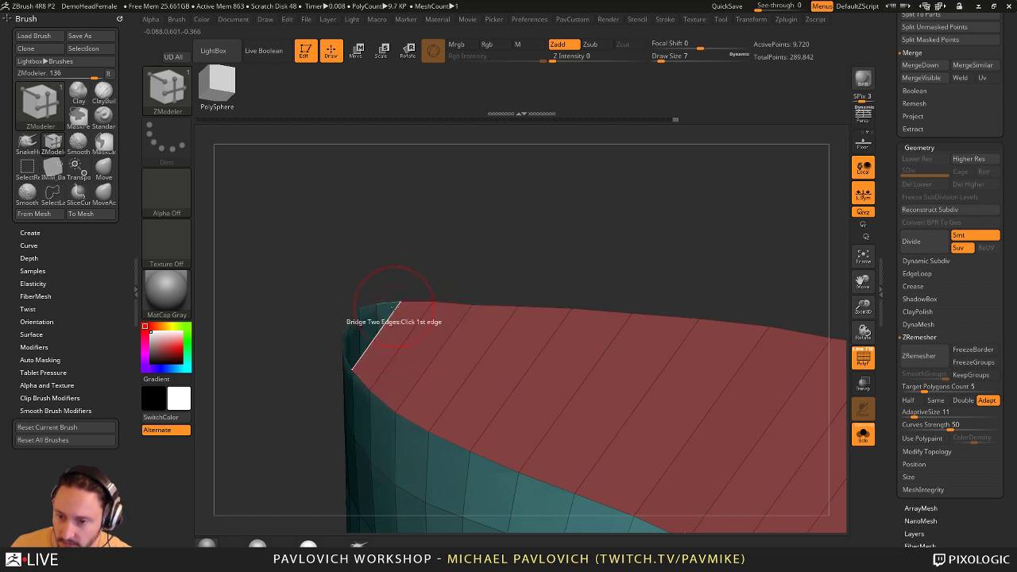
left_click(347, 365)
- Mirror and weld the mesh, and bridge the last open edges at the tip of the filled opening
left_click_drag(372, 245, 384, 275)
key("space")
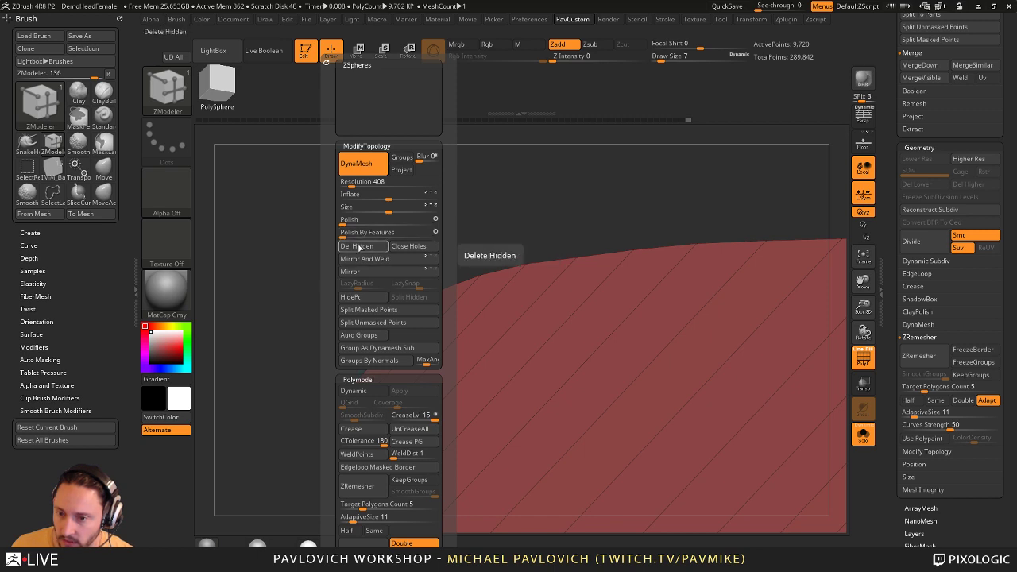
left_click(364, 259)
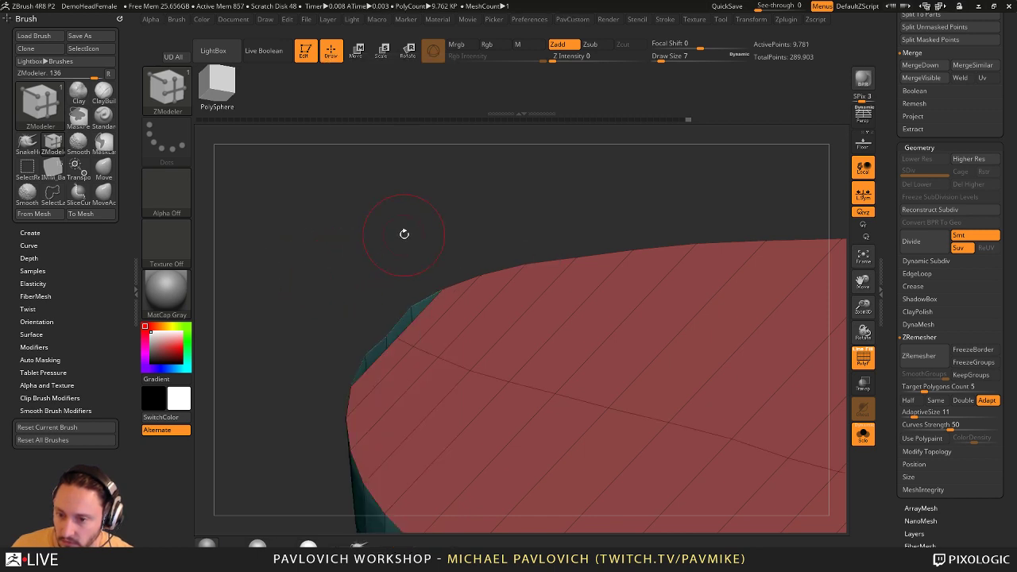
left_click(408, 322)
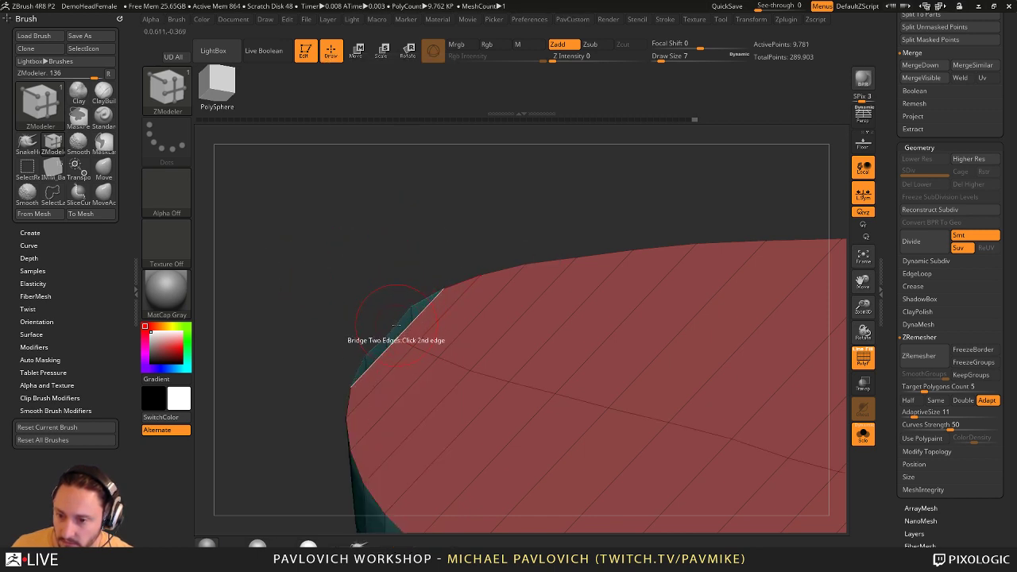
left_click(390, 330)
left_click_drag(384, 286, 361, 361)
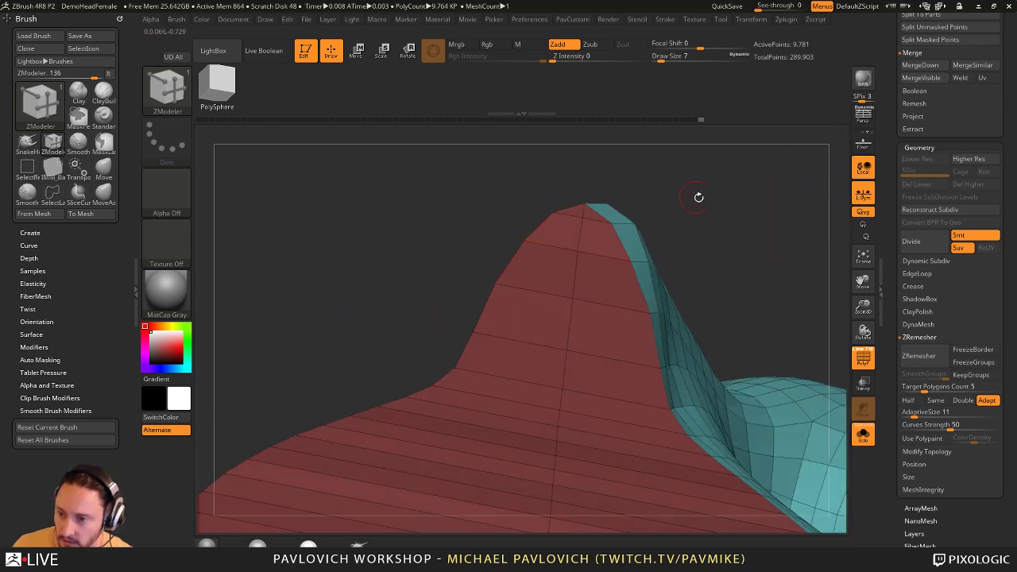
right_click_drag(699, 197, 835, 416, "ctrl")
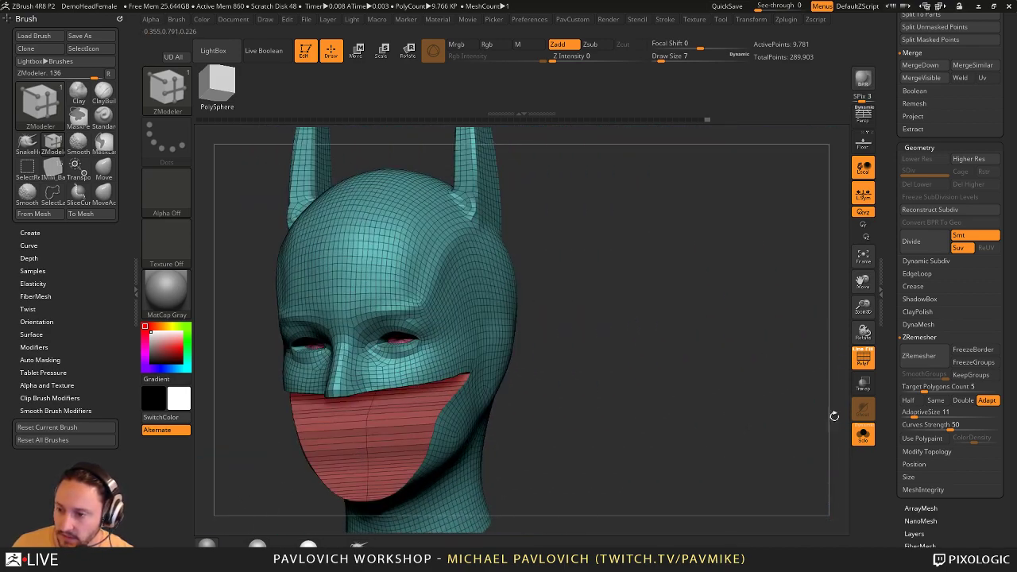
- Inset the filled mouth polygroup as one region using the Polygroup All target, leaving a narrow border strip around it
key("shift+f")
mouse_move(835, 416)
left_mouse_down()
mouse_move(748, 386)
mouse_move(740, 325)
mouse_move(813, 387)
mouse_move(803, 364)
mouse_move(783, 378)
mouse_move(706, 283)
mouse_move(686, 218)
mouse_move(718, 275)
mouse_move(731, 234)
mouse_move(789, 277)
left_mouse_up()
key("shift+f")
key("space")
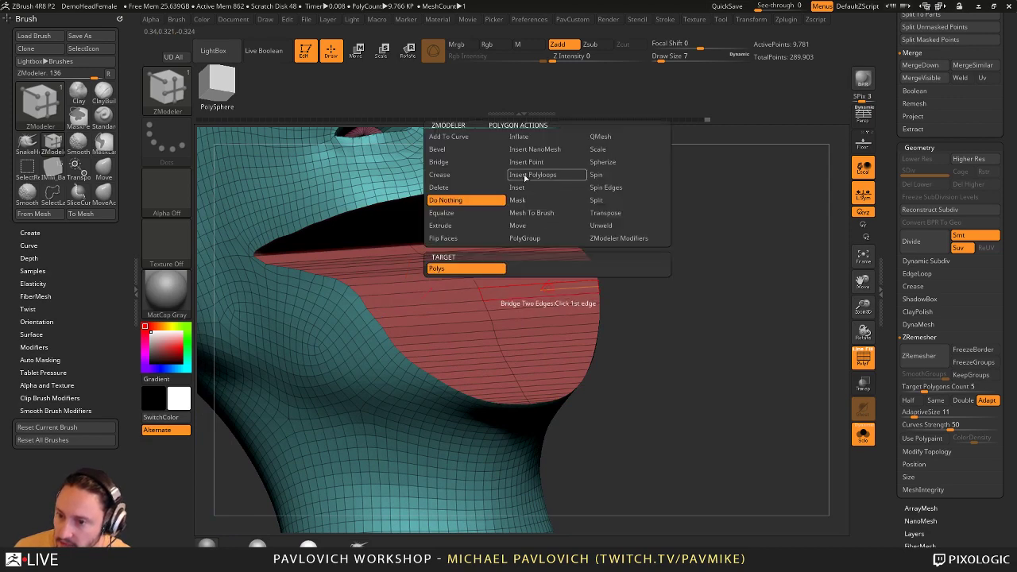
left_click(520, 187)
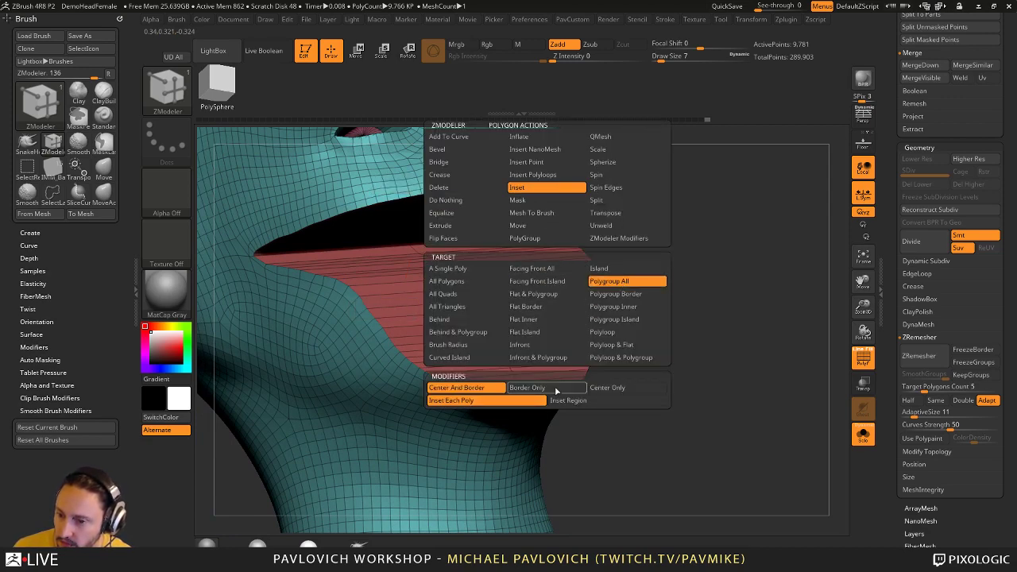
left_click_drag(553, 313, 551, 308)
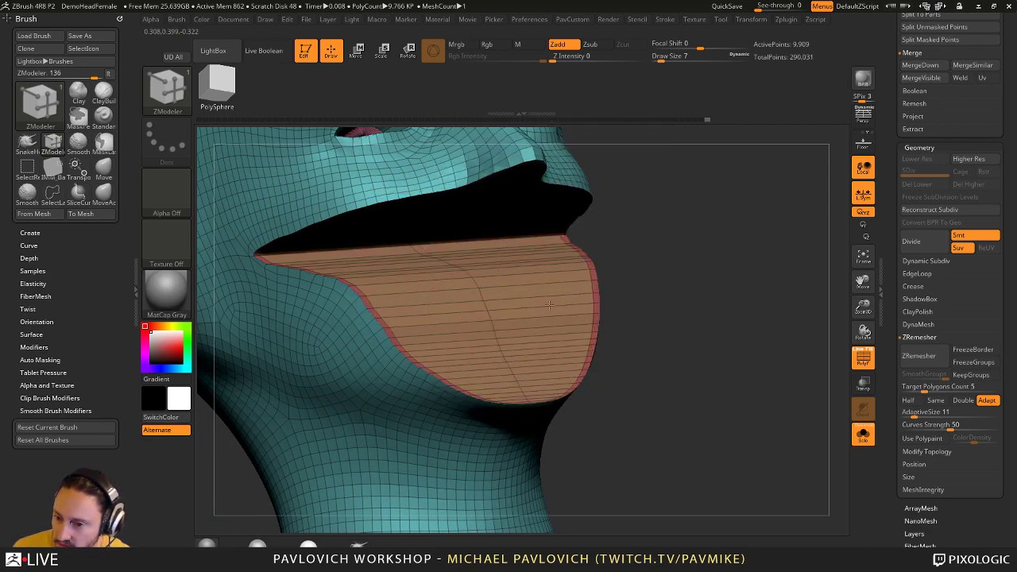
mouse_move(563, 296)
right_mouse_down()
mouse_move(578, 317)
mouse_move(516, 226)
mouse_move(591, 379)
right_mouse_up()
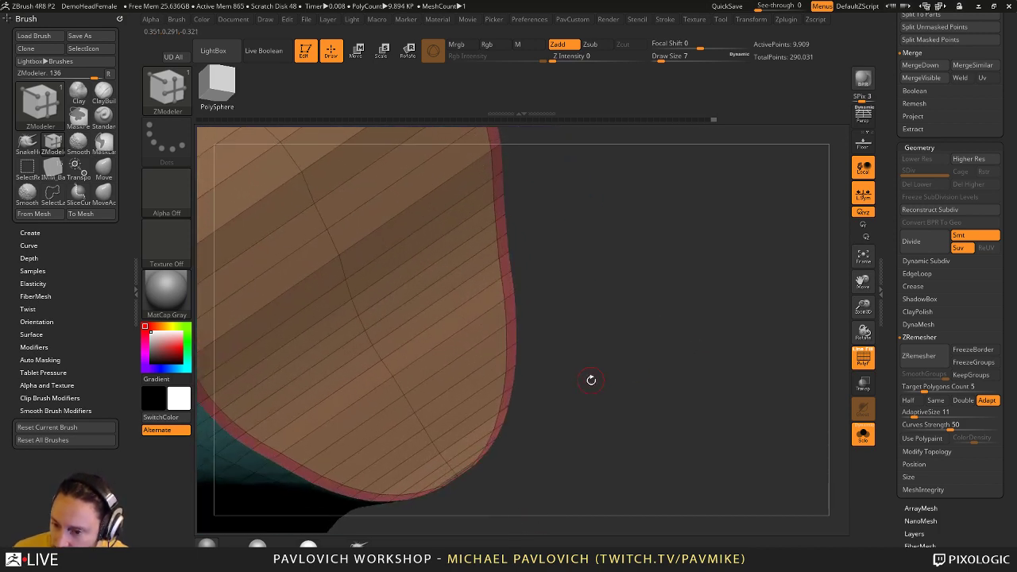
key("b")
key("m")
key("v")
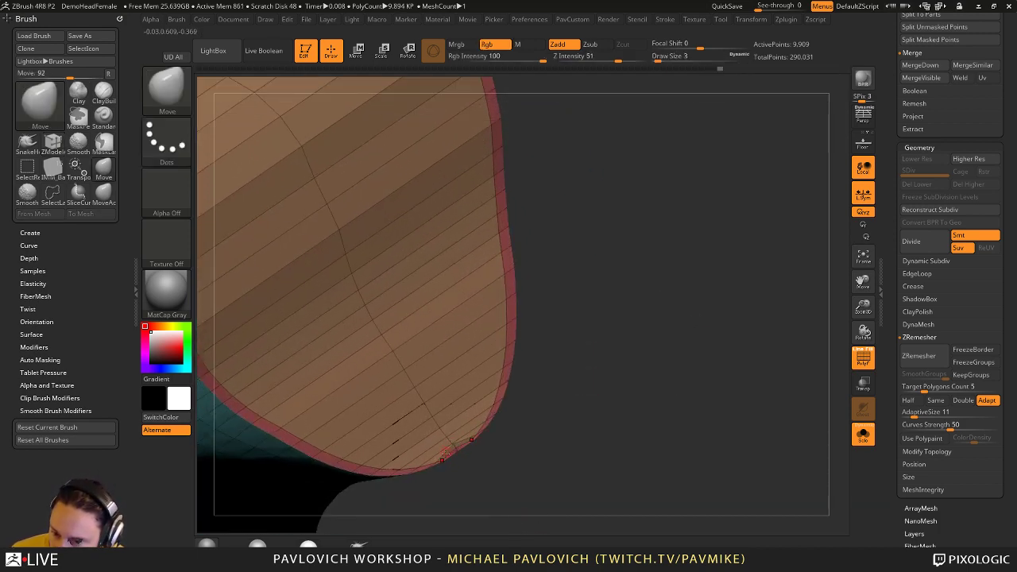
left_click(538, 384, "ctrl")
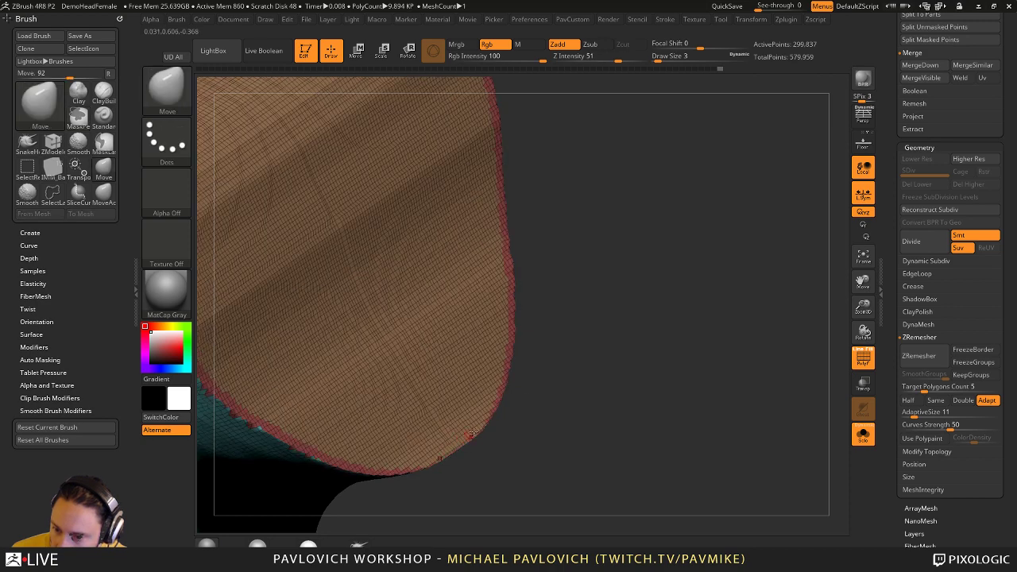
key("ctrl+z")
- Switch to the Standard brush and isolate only the filled mouth polygroup, hiding the border strip and the rest of the cowl
key("3")
key("b")
key("s")
key("t")
key("s")
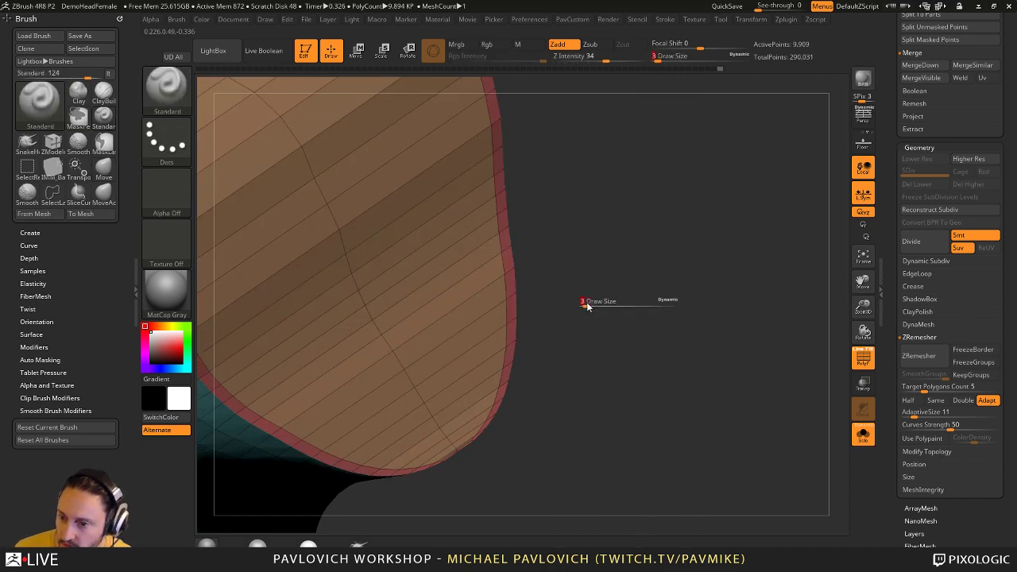
left_click_drag(588, 301, 499, 370)
key("ctrl+shift")
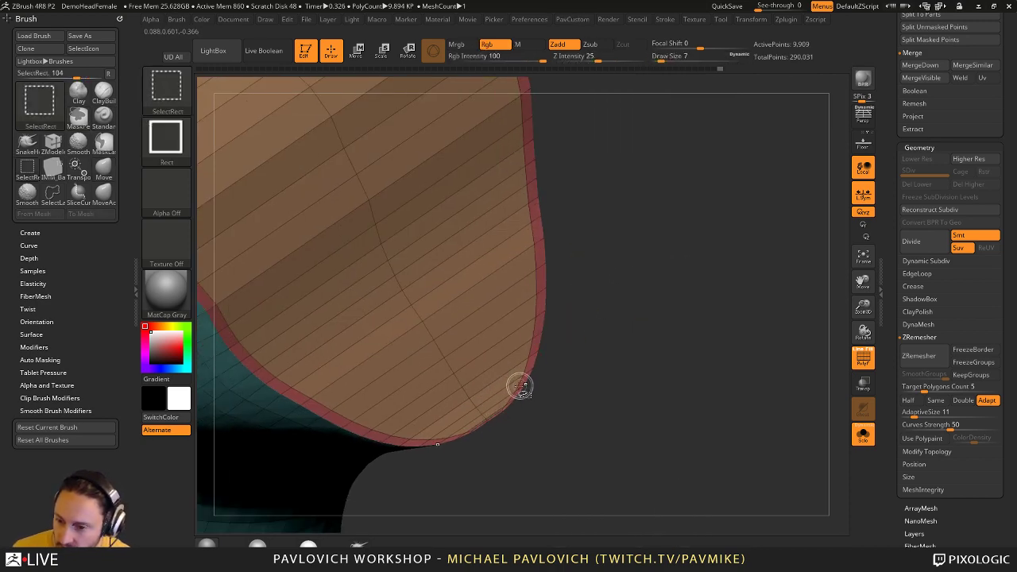
left_click(521, 388, "ctrl+shift")
key("ctrl")
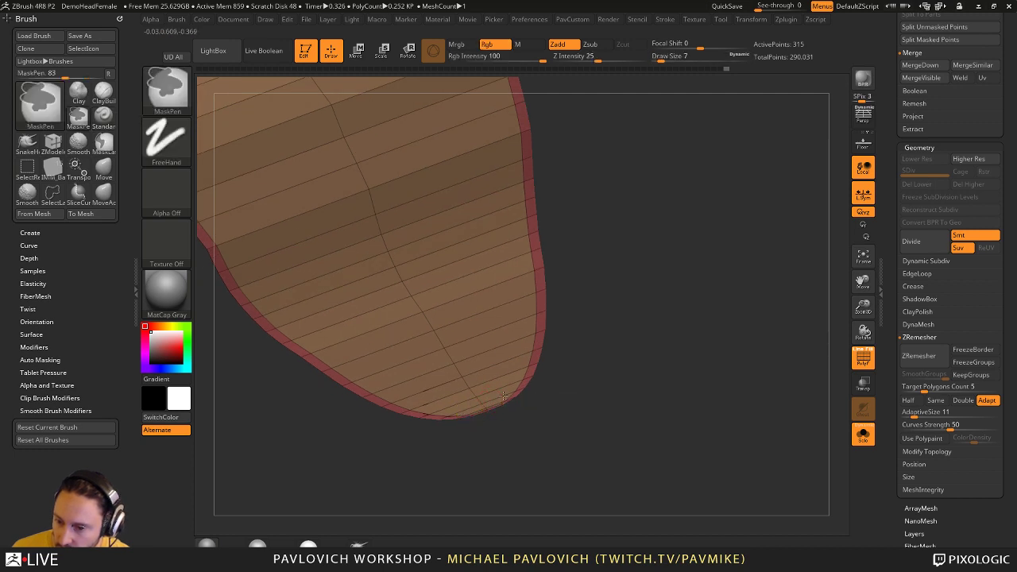
left_click(602, 345, "ctrl+shift")
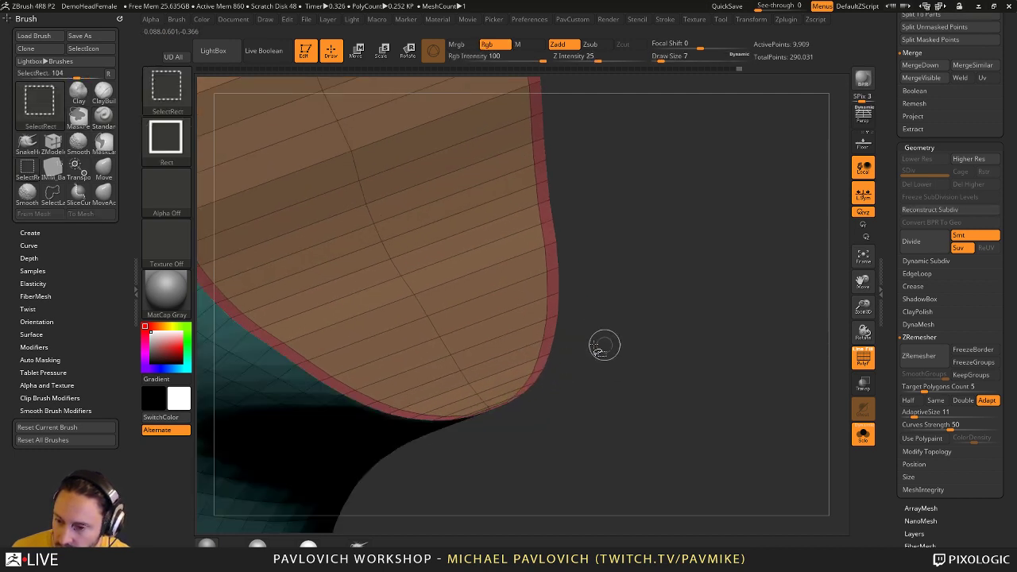
left_click(485, 400, "ctrl+shift")
left_click(497, 400, "ctrl+shift")
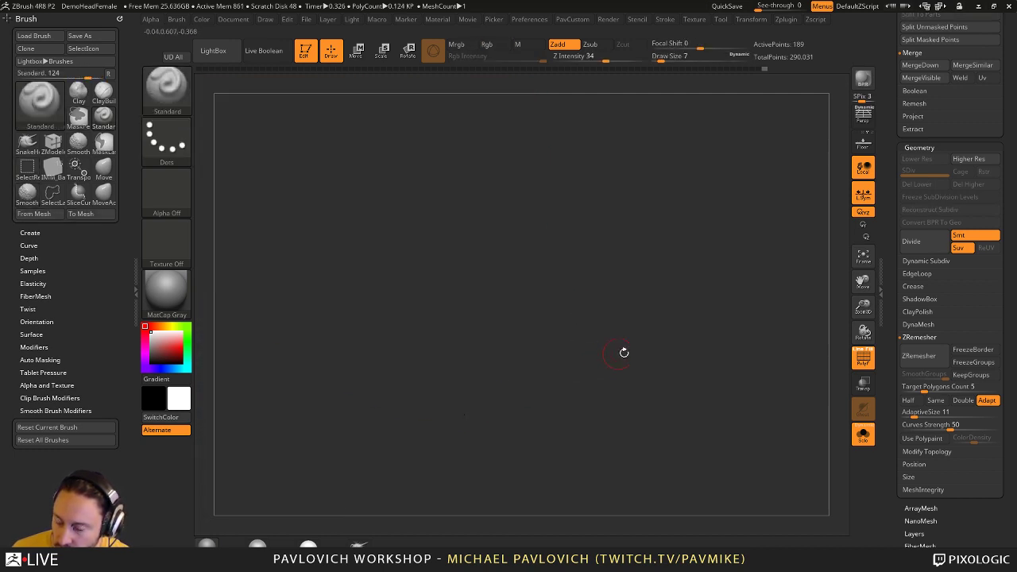
mouse_move(670, 351)
left_mouse_down()
mouse_move(683, 368)
mouse_move(666, 357)
left_mouse_up()
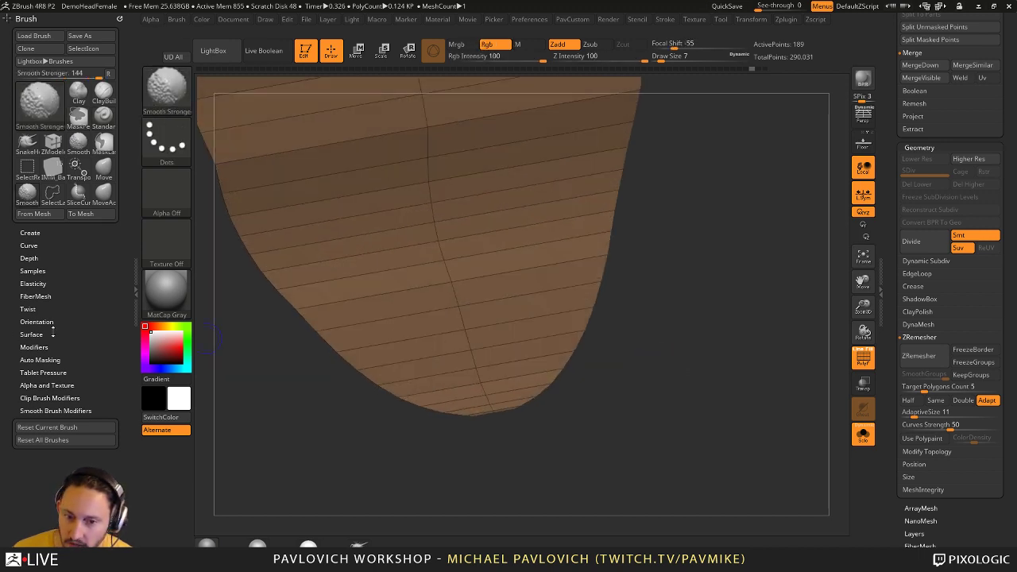
- Lower the Smooth brush's minimum connected points, and mask the isolated mouth region except for its tip at the chin
left_click(56, 410)
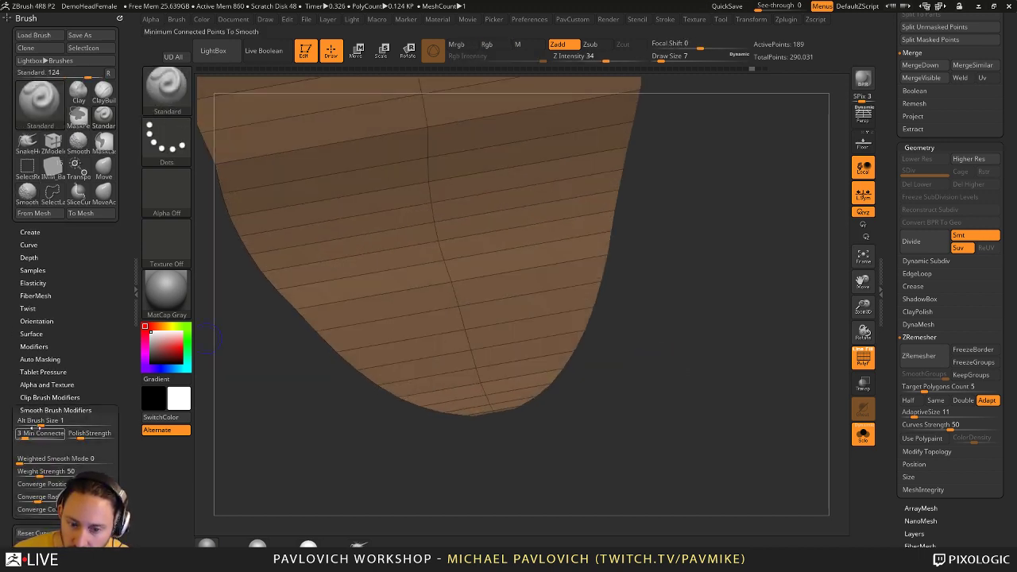
key("shift")
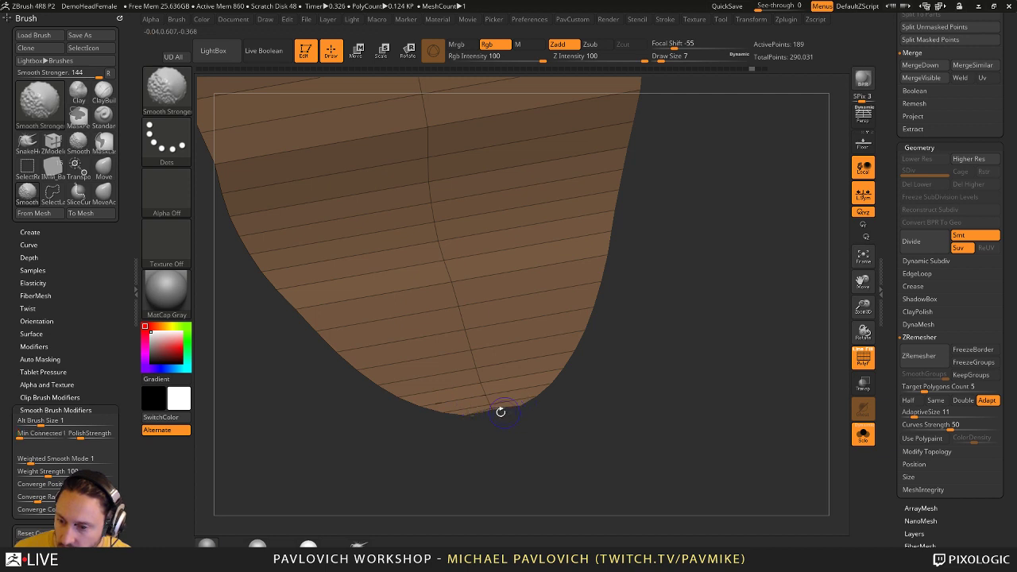
left_click_drag(561, 391, 589, 380, "shift")
left_click(745, 286, "ctrl")
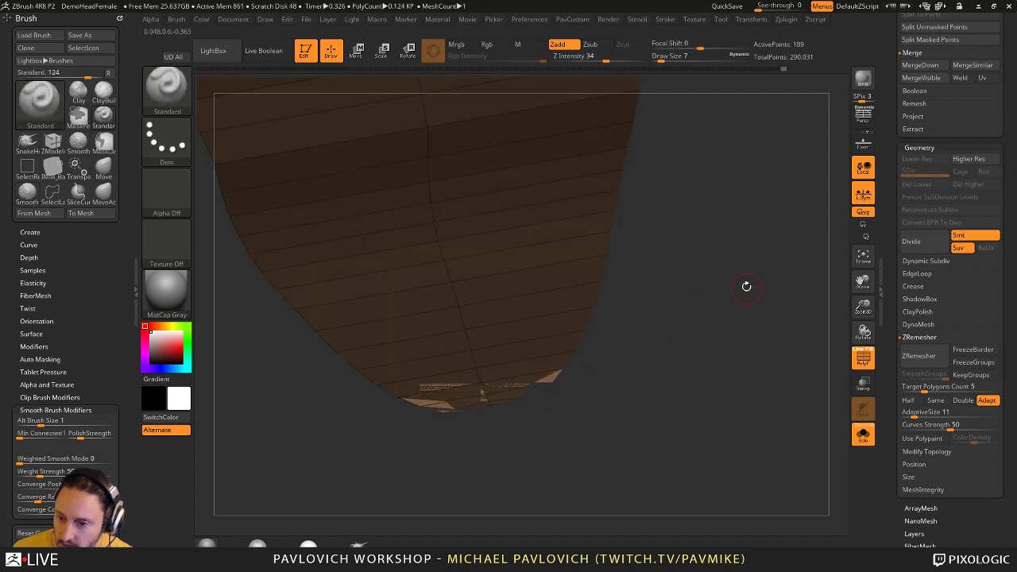
- Show the whole mesh again, clear the mask, and smooth the narrow border strip around the chin tip
left_click(736, 303, "ctrl+shift")
left_click(746, 304, "ctrl+shift")
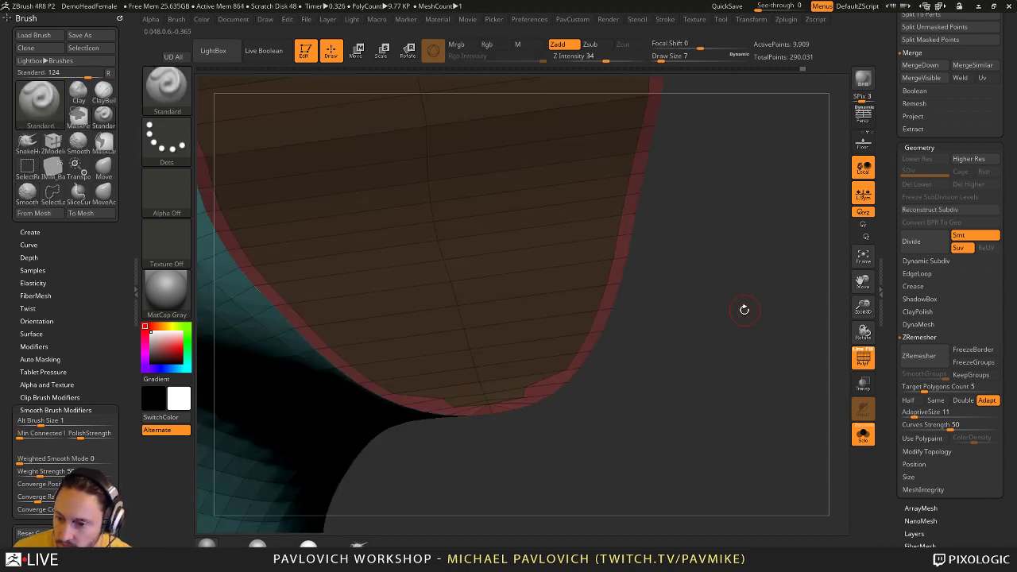
left_click_drag(745, 310, 733, 313)
left_click(732, 313, "ctrl")
key("s")
left_click_drag(465, 393, 477, 397)
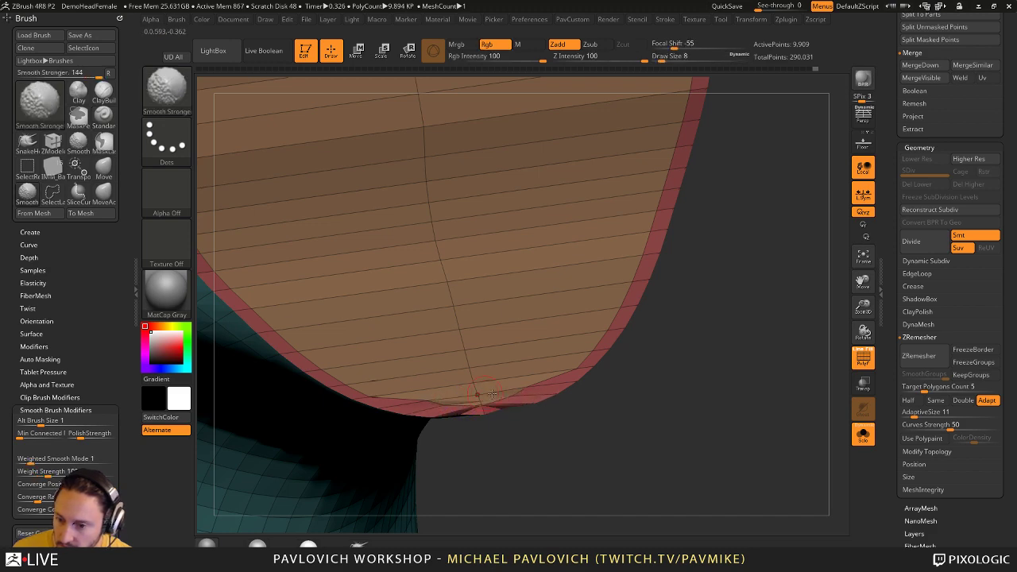
key("s")
key("shift")
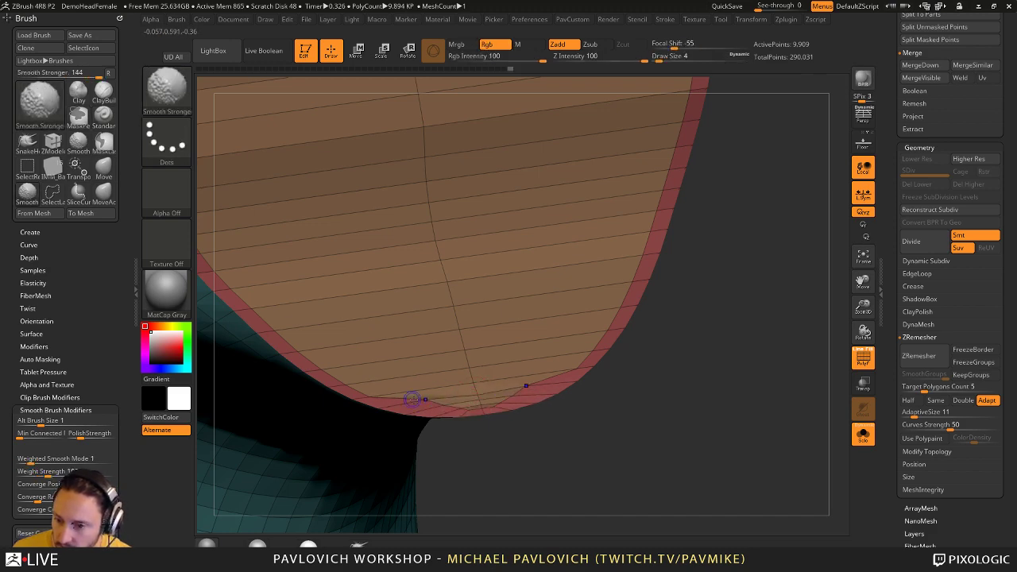
- Even out the border strip's vertices at the nose peak of the filled region with small Move and Smooth brush strokes
mouse_move(525, 350)
left_mouse_down()
mouse_move(783, 266)
mouse_move(798, 245)
mouse_move(806, 175)
mouse_move(681, 300)
mouse_move(681, 236)
mouse_move(695, 287)
mouse_move(530, 286)
left_mouse_up()
key("b")
key("m")
key("v")
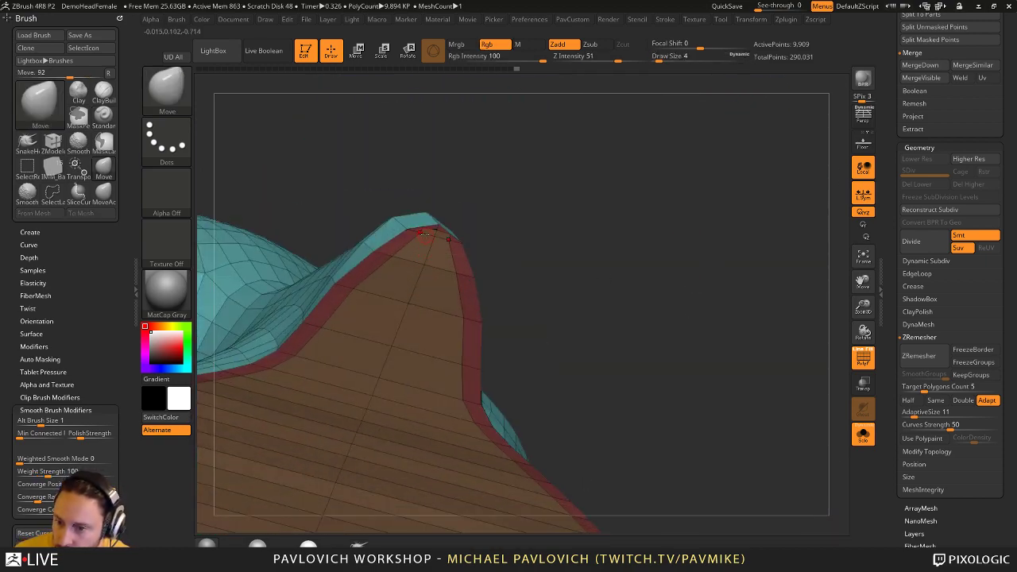
key("shift")
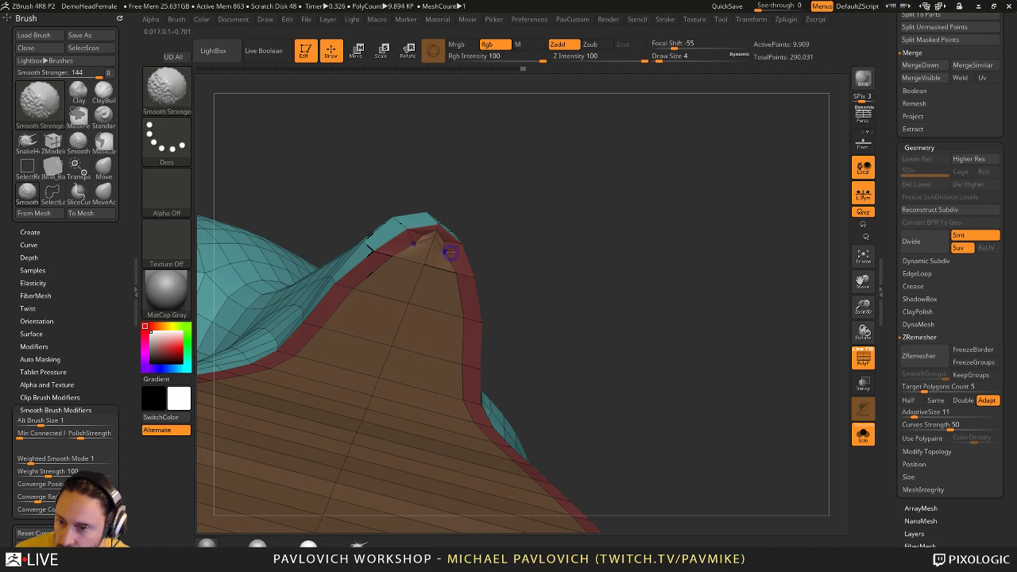
mouse_move(620, 262)
left_mouse_down("alt")
mouse_move(634, 180)
mouse_move(706, 278)
mouse_move(589, 278)
mouse_move(729, 283)
mouse_move(721, 221)
left_mouse_up("alt")
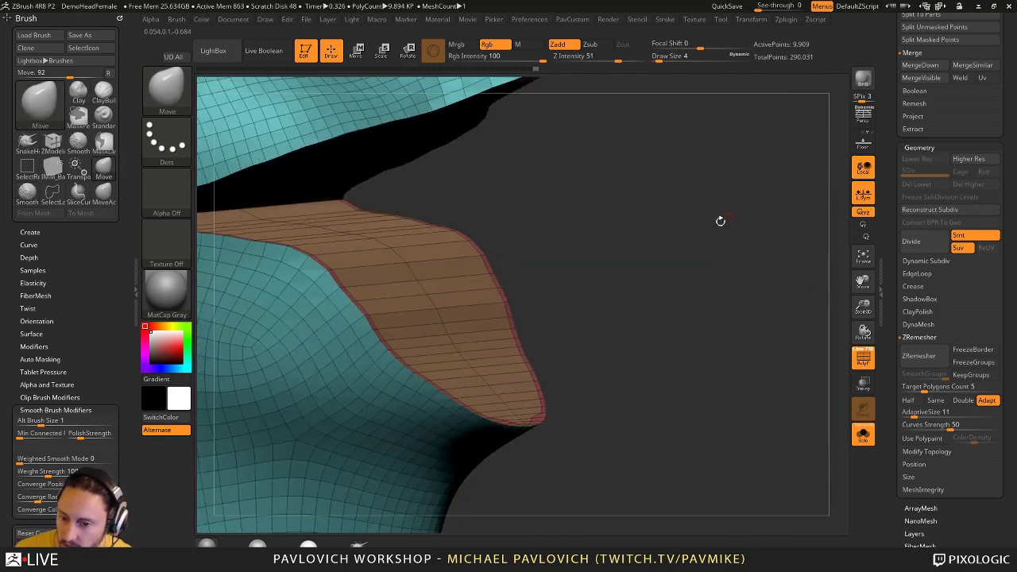
- Bevel the complete edge loop along the cowl's mouth border using ZModeler with a single row
key("b")
key("z")
key("m")
key("space")
left_click(280, 278)
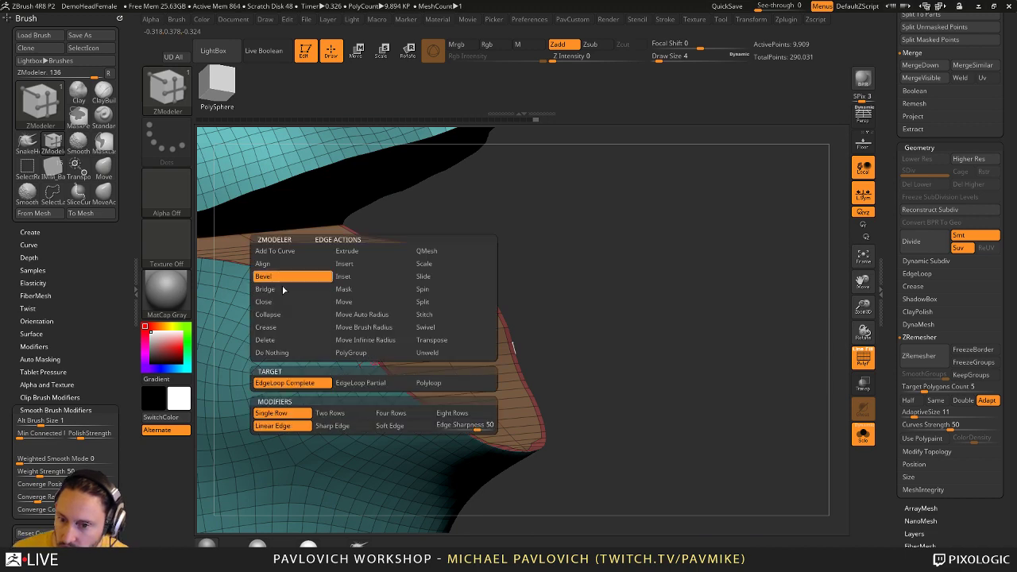
left_click(291, 383)
left_click_drag(586, 275, 524, 298)
left_click(346, 387)
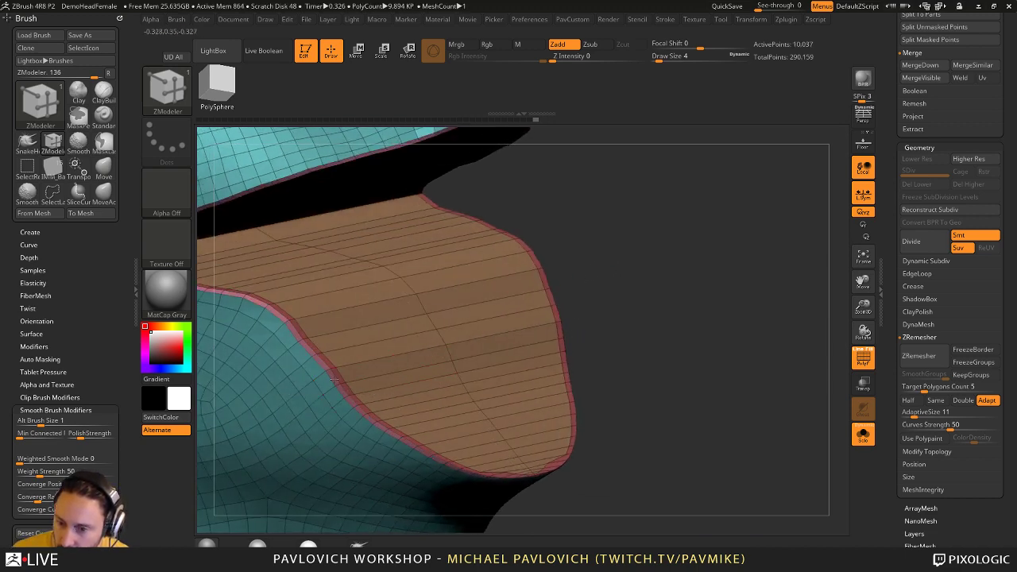
left_click_drag(675, 284, 751, 194)
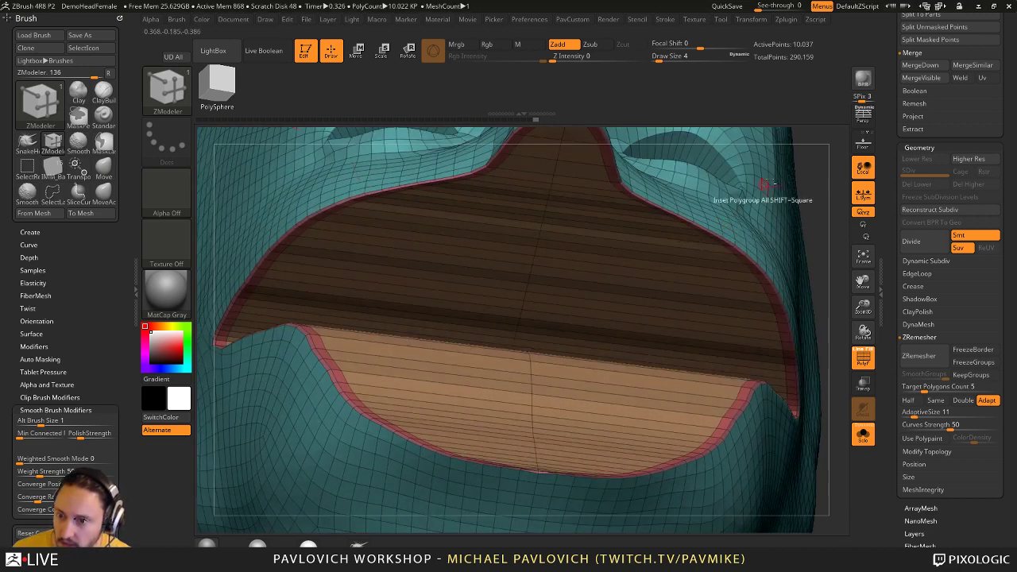
- Undo the mistaken edge action near the eye, and insert a ZModeler edge loop around the eye opening
left_click_drag(833, 169, 716, 270, "alt")
left_click(462, 311)
key("ctrl+z")
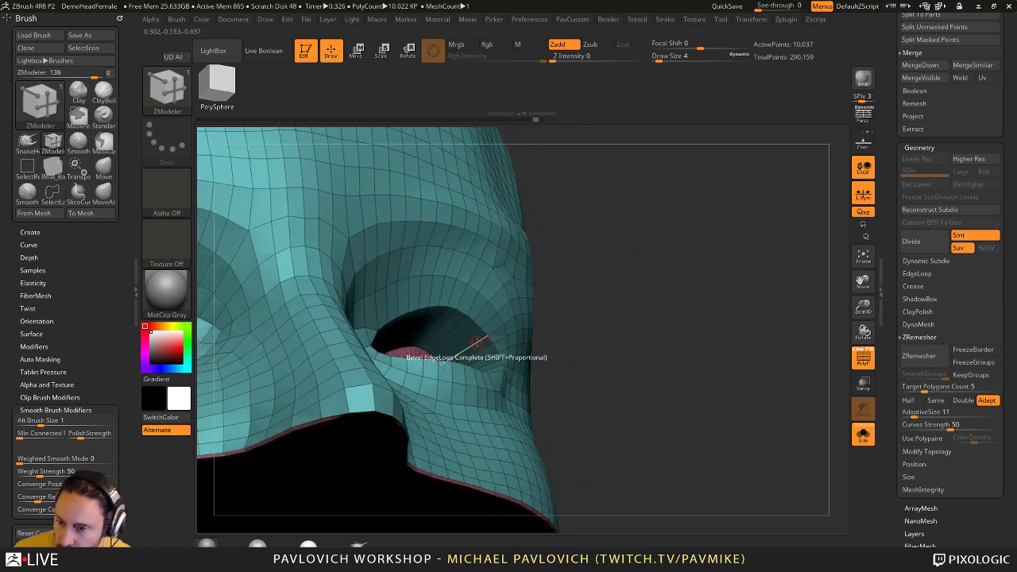
key("space")
left_click(469, 266)
left_click_drag(635, 277, 602, 307)
mouse_move(672, 284)
left_mouse_down()
mouse_move(692, 260)
mouse_move(690, 283)
left_mouse_up()
key("space")
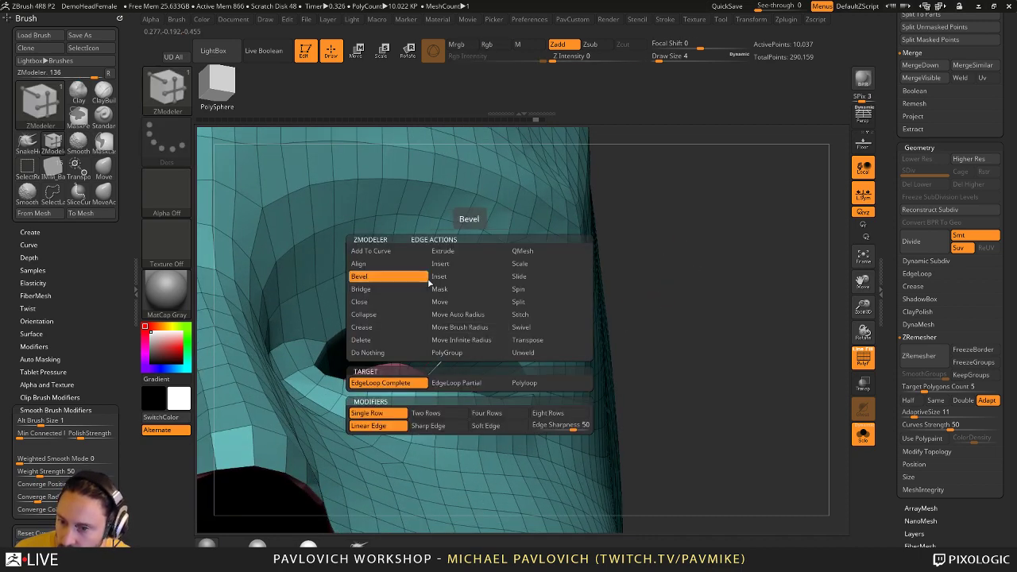
left_click(463, 262)
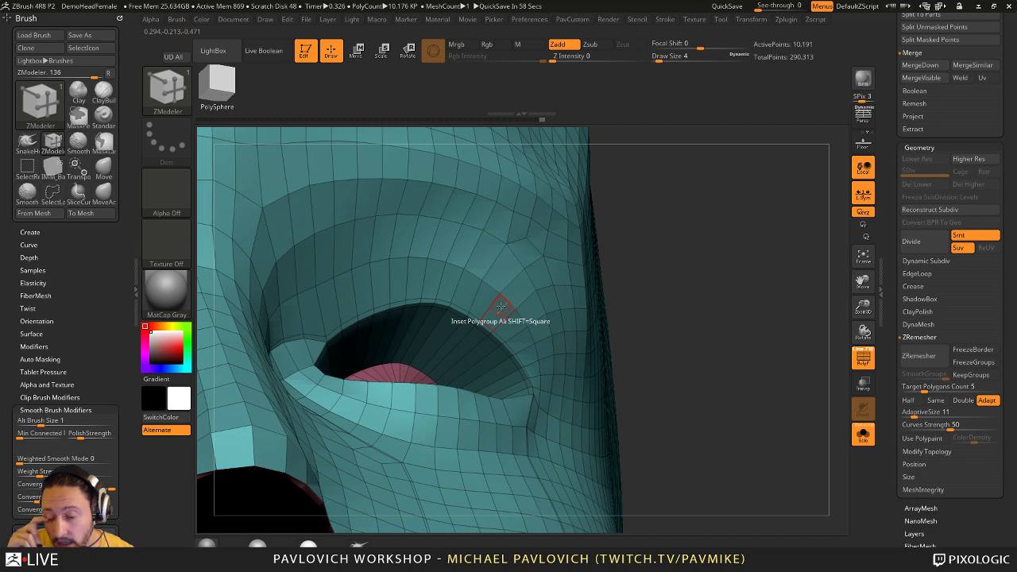
left_click_drag(744, 225, 747, 283)
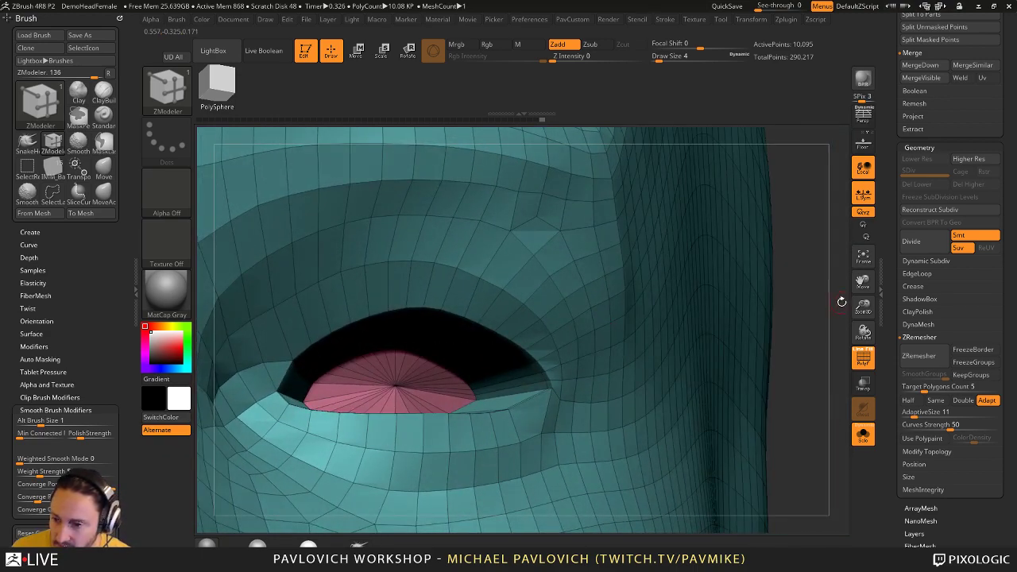
- Examine how the cowl fits the head from several angles, comparing it alone and together with the other subtools
left_click_drag(841, 302, 762, 245, "alt")
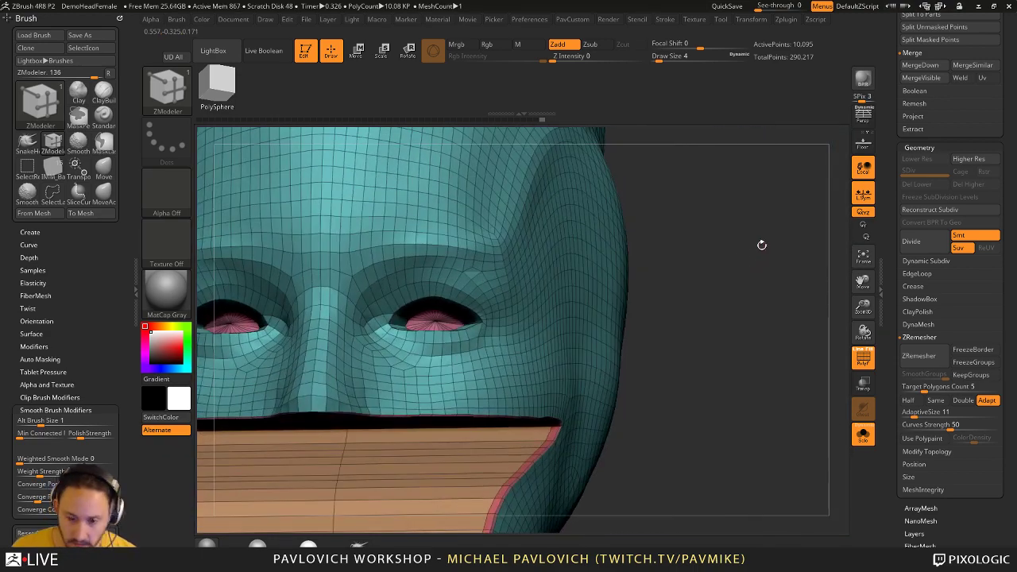
mouse_move(768, 304)
left_mouse_down()
mouse_move(747, 355)
mouse_move(724, 283)
left_mouse_up()
left_click(863, 358)
left_click(864, 434)
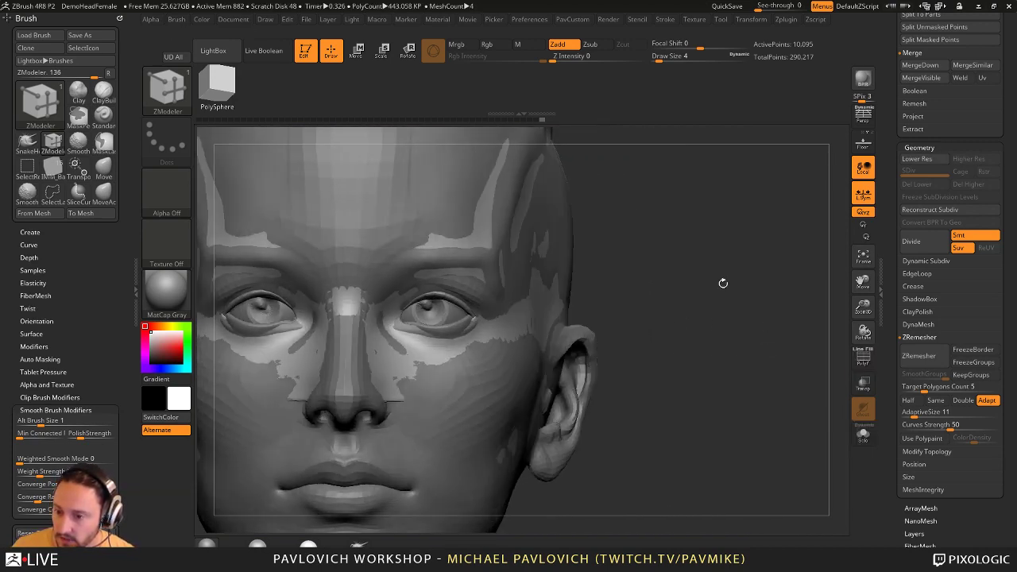
left_click(863, 359)
left_click_drag(776, 316, 802, 363, "alt")
left_click(861, 438)
left_click(861, 437)
left_click(862, 436)
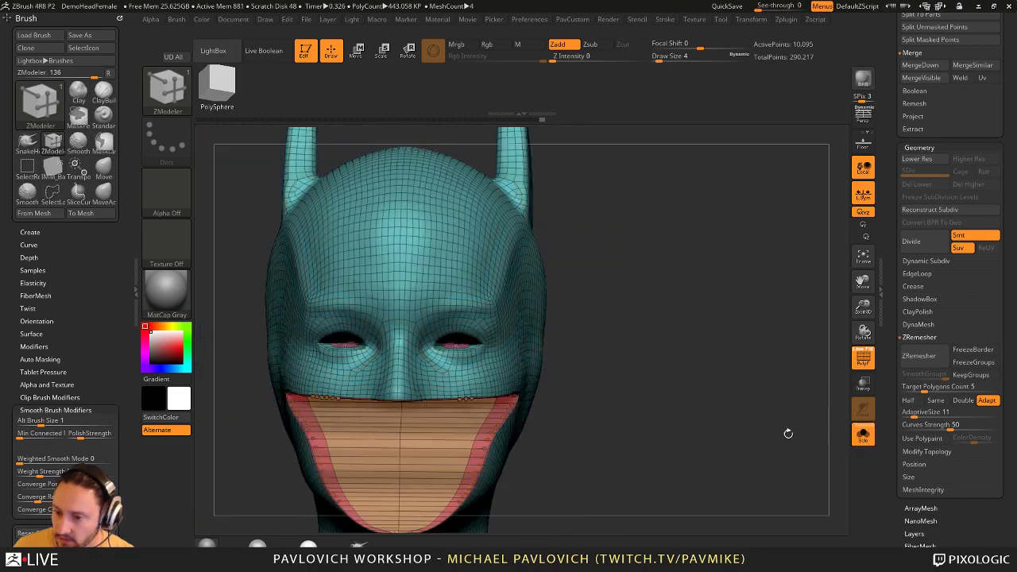
left_click_drag(789, 434, 659, 312)
mouse_move(558, 267)
left_mouse_down()
mouse_move(655, 272)
mouse_move(717, 321)
mouse_move(707, 381)
left_mouse_up()
- Try to extrude the whole cowl polygroup with the ZModeler QMesh polygon action and the Polygroup All target
key("b")
key("s")
key("t")
key("s")
key("b")
key("z")
key("m")
key("space")
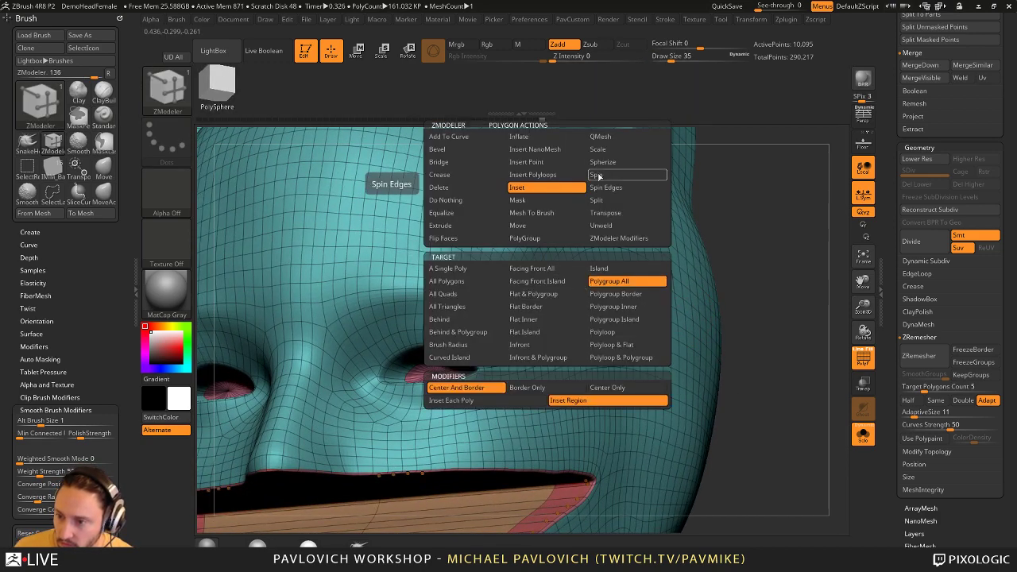
left_click(620, 140)
left_click(624, 281)
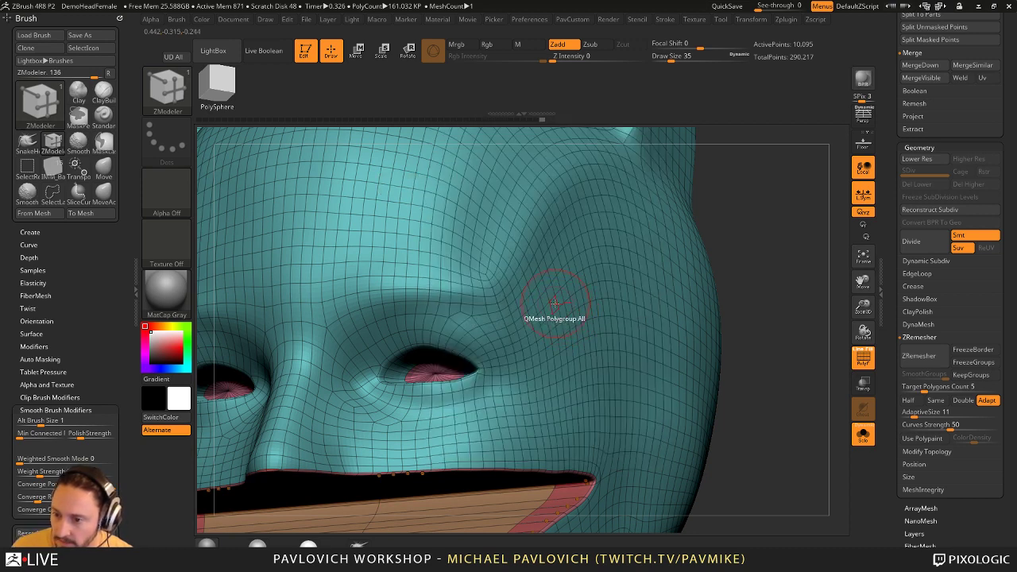
left_click_drag(555, 305, 558, 306)
key("f")
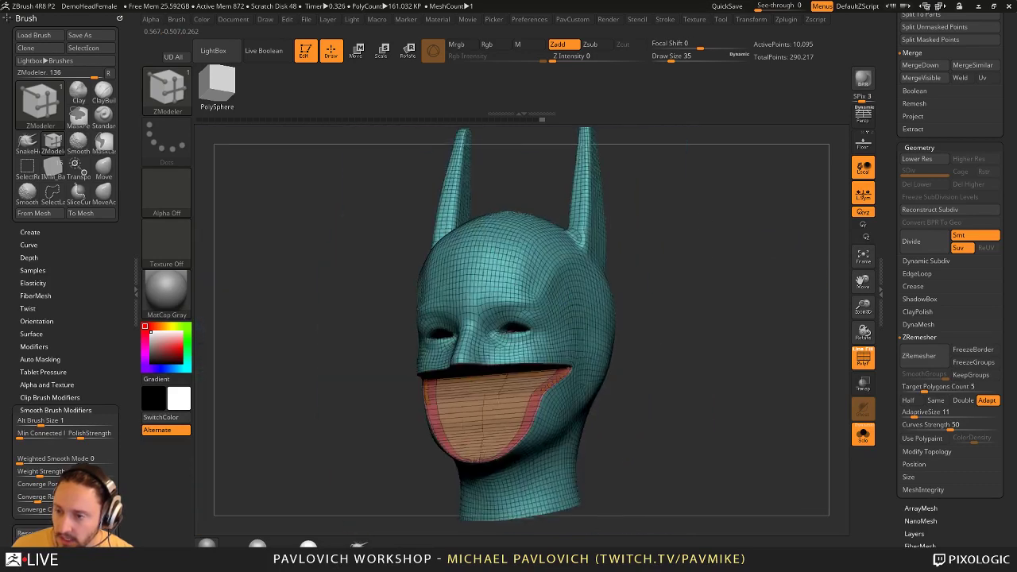
- Turn off the dynamic subdivision preview and the wireframe, and display the cowl together with the other subtools
key("shift+d")
right_click_drag(693, 266, 702, 316, "ctrl")
left_click_drag(702, 316, 819, 378)
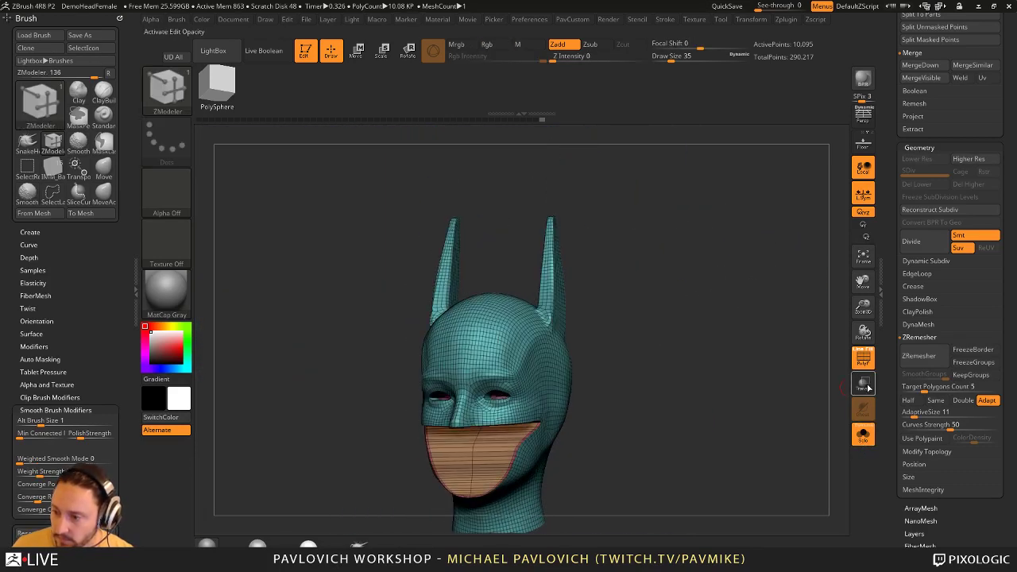
left_click(864, 360)
right_click_drag(788, 416, 626, 323, "alt")
left_click(857, 437)
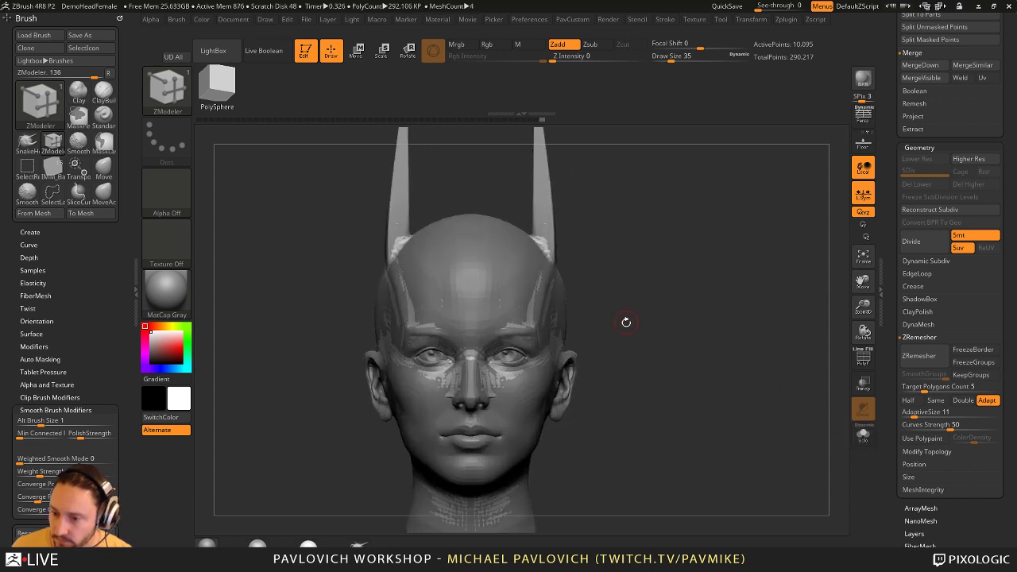
- Pull the cowl's forehead outward over the head using the Move brush at a draw size of 217
key("s")
mouse_move(626, 322)
left_mouse_down()
mouse_move(647, 326)
mouse_move(509, 327)
left_mouse_up()
key("b")
key("m")
key("v")
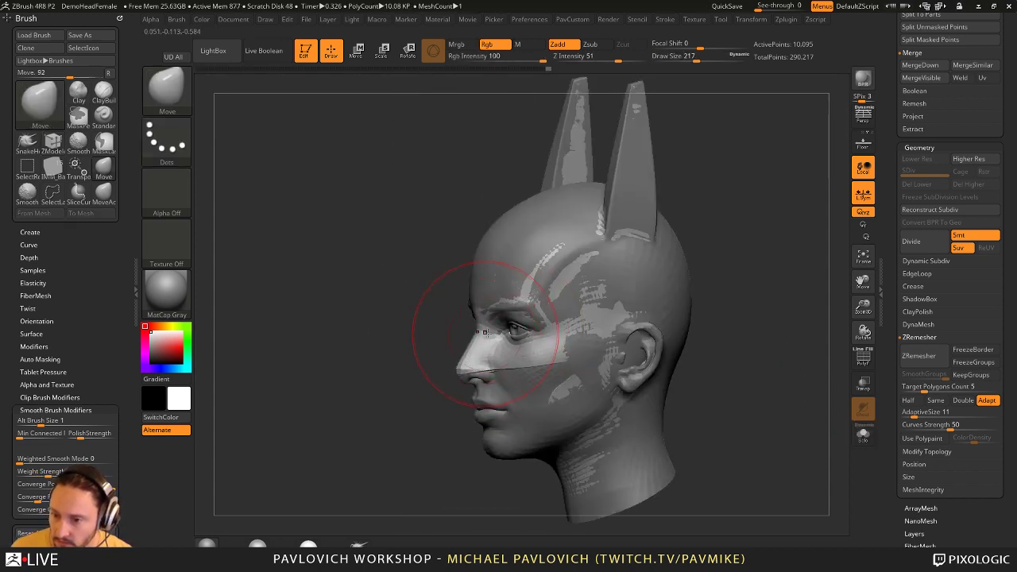
left_click_drag(500, 248, 504, 233)
mouse_move(712, 227)
left_mouse_down()
mouse_move(736, 230)
mouse_move(719, 253)
left_mouse_up()
left_click_drag(620, 323, 537, 329)
- Refine the cowl's fit around the nose bridge and cheek with the Move brush at a draw size of 124
key("s")
mouse_move(677, 302)
left_mouse_down()
mouse_move(709, 304)
mouse_move(704, 313)
left_mouse_up()
key("s")
left_click_drag(604, 337, 490, 362)
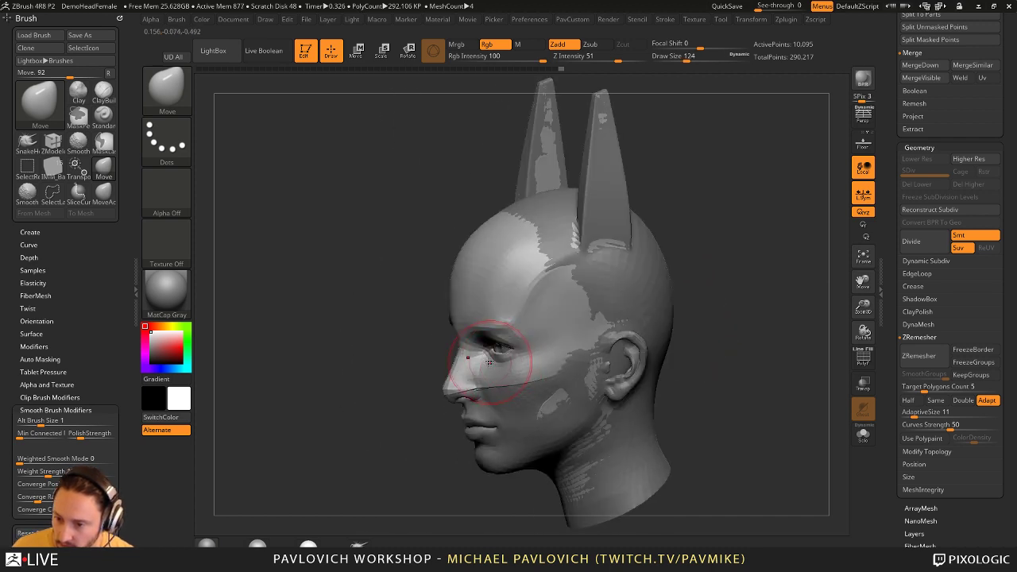
- Try to pull the cowl's sides out over the ears with the Move brush at a draw size of 192
key("s")
mouse_move(713, 323)
left_mouse_down()
mouse_move(575, 357)
mouse_move(578, 370)
mouse_move(548, 368)
mouse_move(746, 386)
left_mouse_up()
key("s")
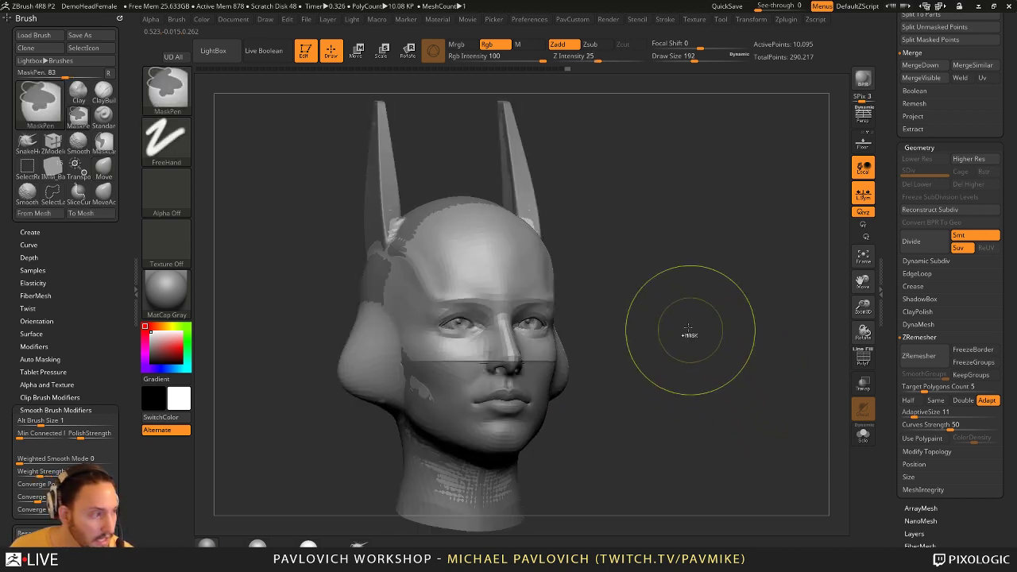
key("ctrl+z")
- Switch to the Standard brush, make the FemaleHead subtool active, and display it alone
key("b")
key("s")
key("t")
key("s")
mouse_move(692, 336)
left_mouse_down()
mouse_move(584, 365)
mouse_move(649, 354)
mouse_move(640, 345)
mouse_move(534, 367)
left_mouse_up()
left_click(377, 399, "alt")
left_click(863, 433)
left_click_drag(789, 402, 635, 354)
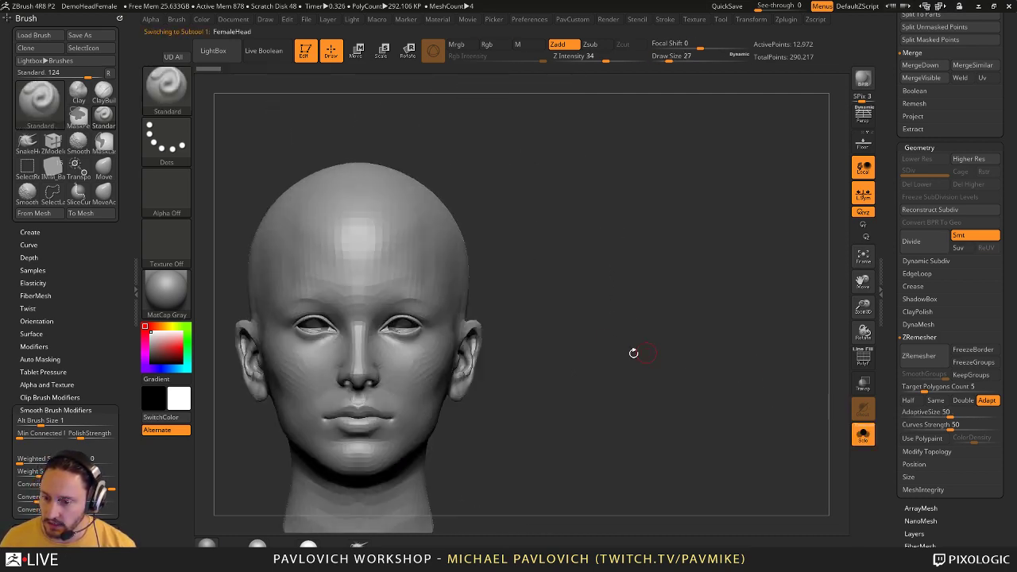
- Mask both ears of the FemaleHead subtool with the MaskPen brush at a draw size of 104
left_click_drag(558, 319, 380, 256)
key("ctrl")
left_click(175, 94, "ctrl")
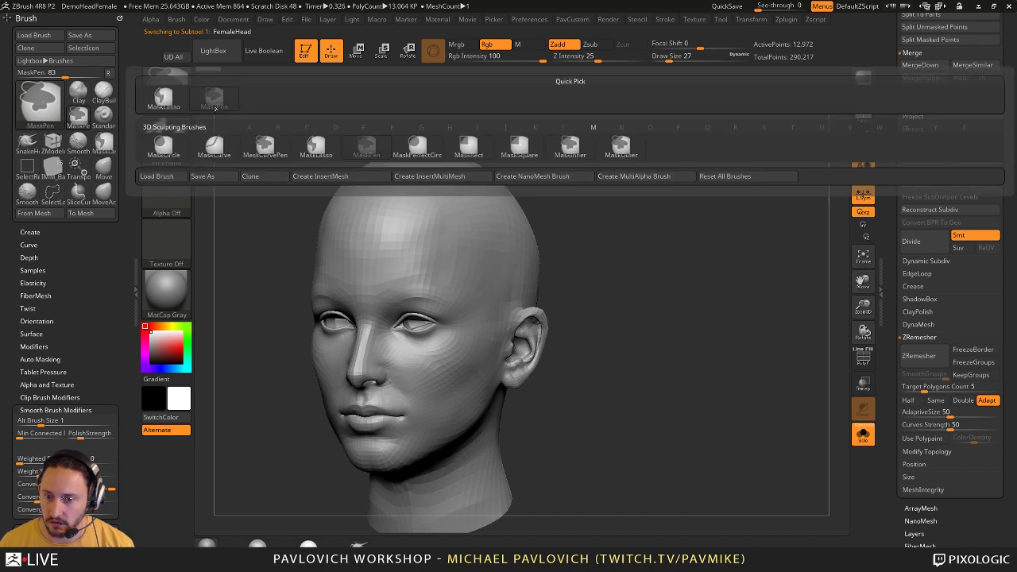
left_click_drag(663, 318, 541, 336)
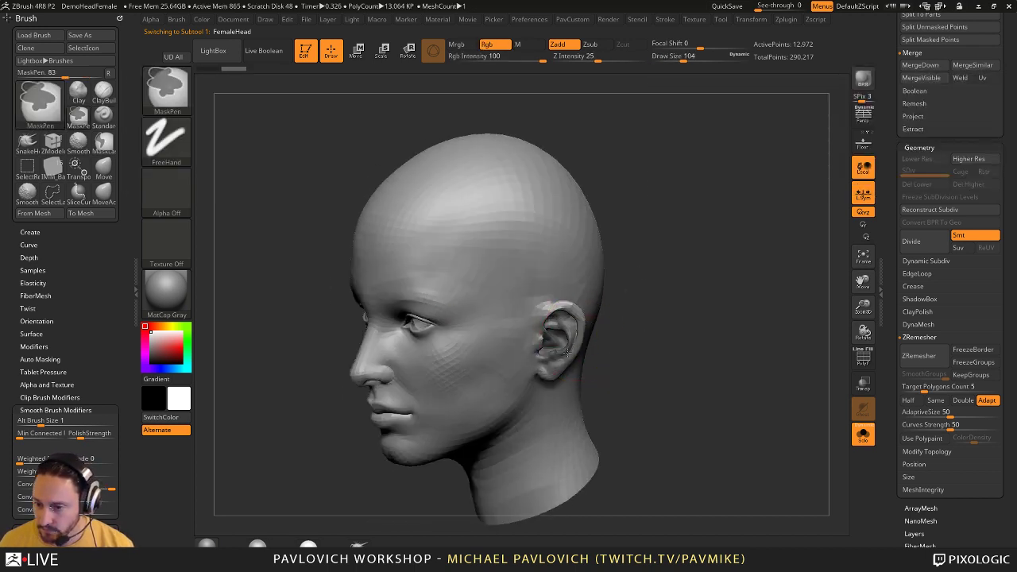
left_click_drag(574, 297, 550, 373, "ctrl")
left_click_drag(636, 342, 549, 311)
mouse_move(575, 290)
left_mouse_down("ctrl")
mouse_move(594, 350)
mouse_move(586, 382)
left_mouse_up("ctrl")
left_click_drag(757, 257, 705, 268)
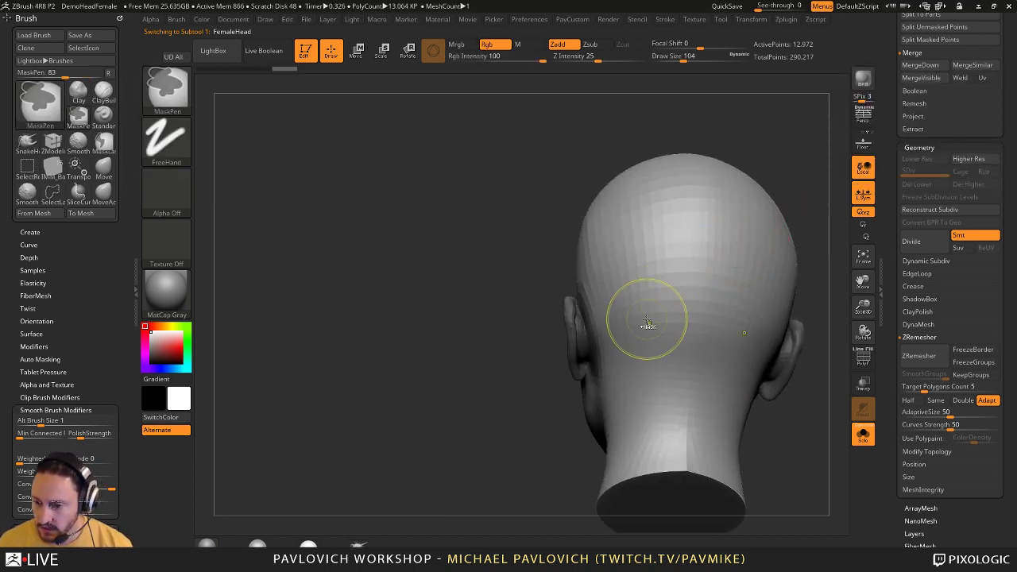
left_click_drag(539, 396, 582, 417)
left_click_drag(538, 341, 547, 331, "ctrl")
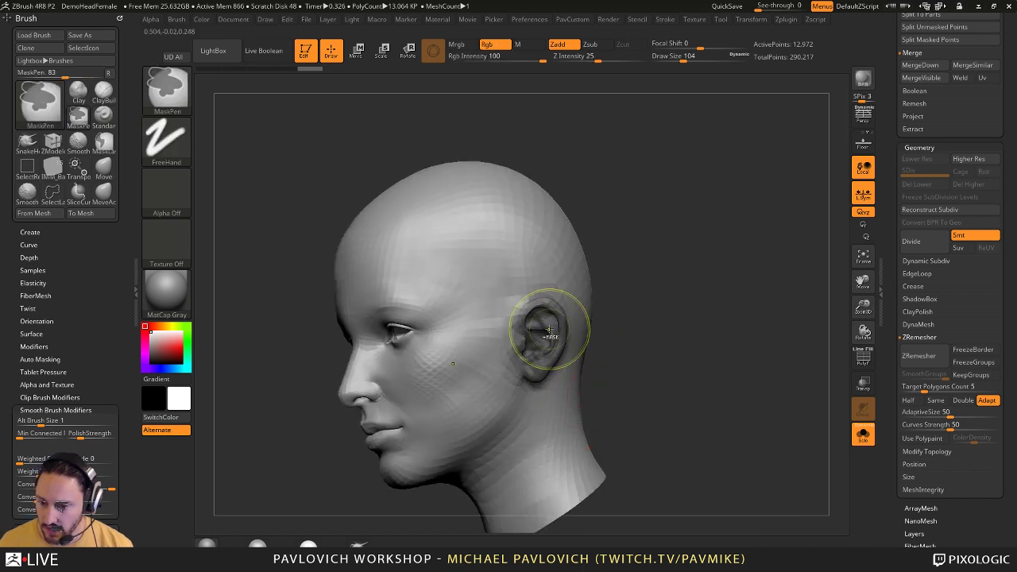
- Invert the ear mask, align the gizmo to the ear's angle, and move the ears in toward the head
left_click(713, 287, "ctrl")
left_click_drag(715, 284, 703, 270, "shift")
key("w")
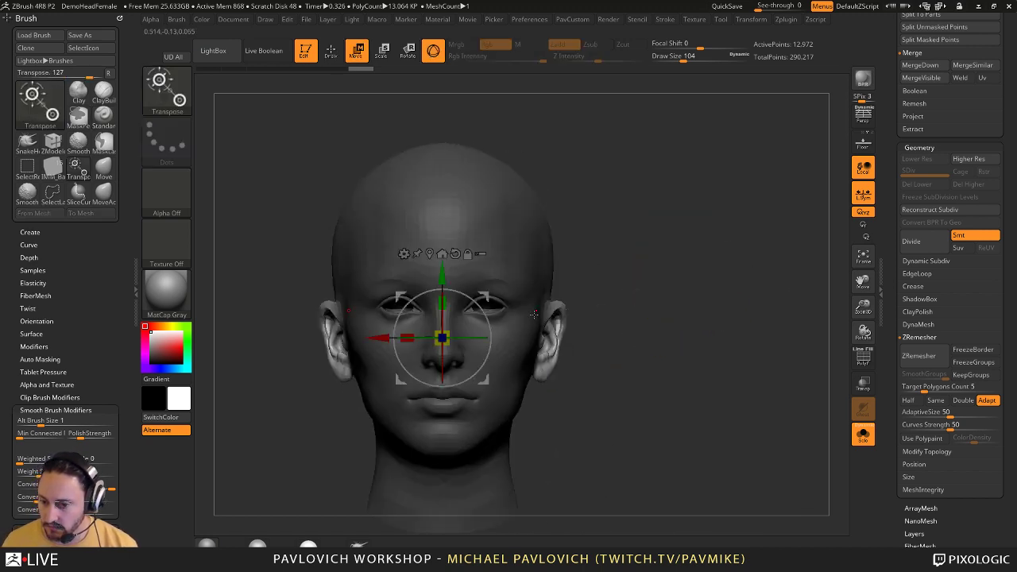
left_click_drag(485, 297, 620, 389, "alt")
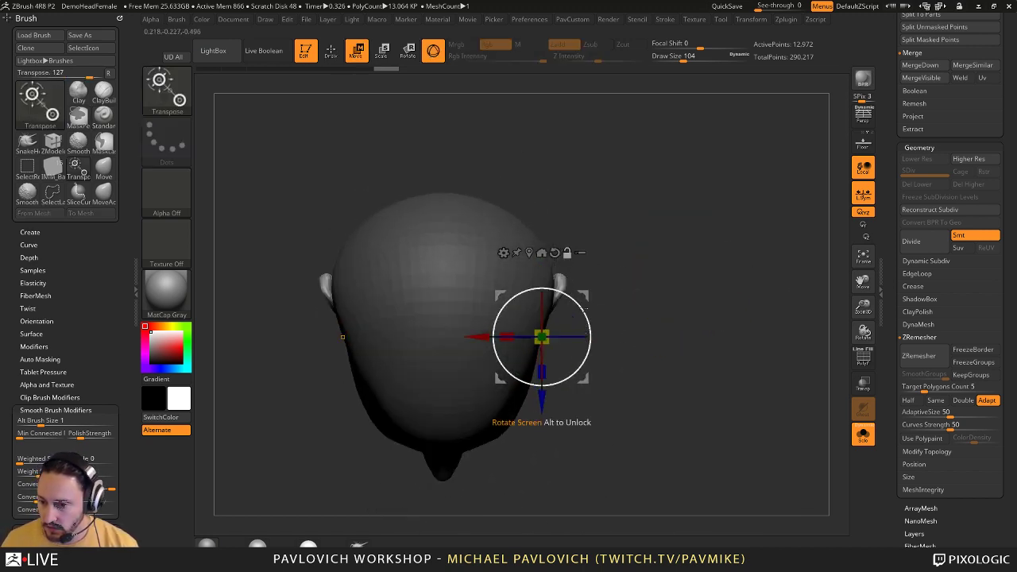
left_click_drag(585, 295, 588, 262, "alt")
left_click_drag(593, 301, 593, 291)
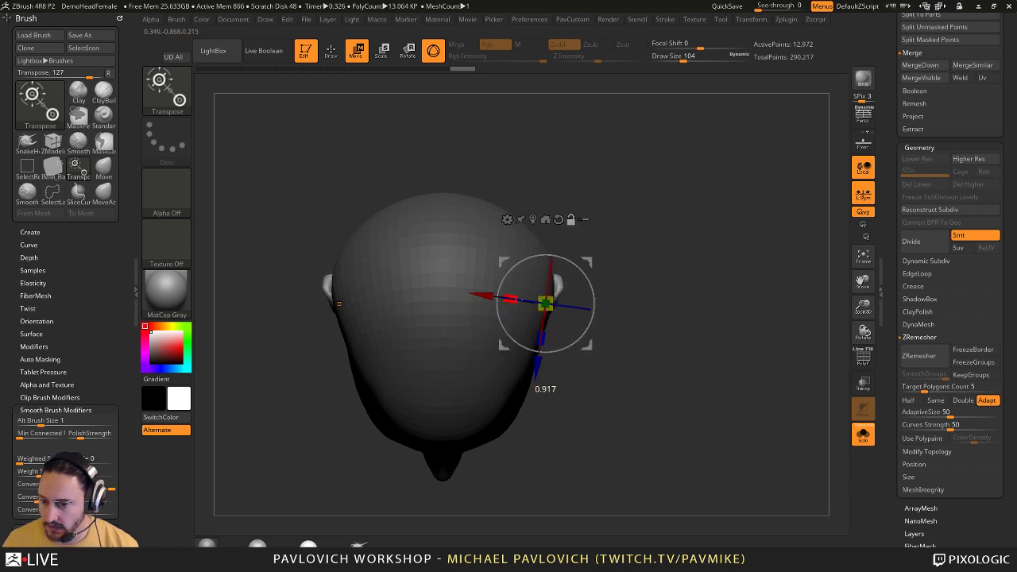
left_click_drag(483, 295, 477, 294)
mouse_move(735, 349)
left_mouse_down()
mouse_move(731, 231)
mouse_move(755, 220)
mouse_move(568, 307)
left_mouse_up()
- Tuck the ears flatter against the head with the Move brush at draw sizes of 149 and 59
key("q")
key("b")
key("m")
key("v")
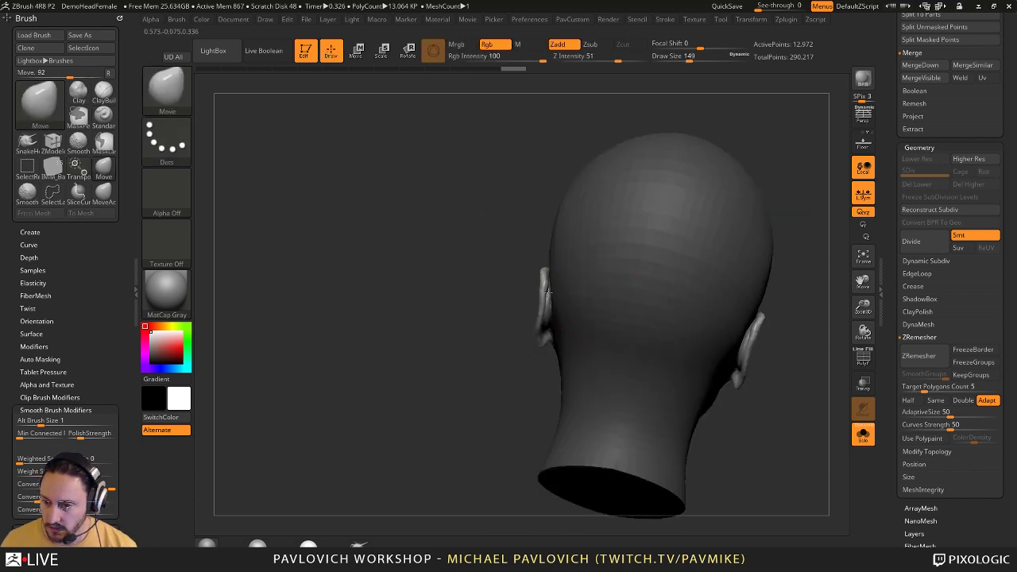
mouse_move(543, 344)
left_mouse_down()
mouse_move(586, 340)
mouse_move(555, 336)
mouse_move(546, 299)
left_mouse_up()
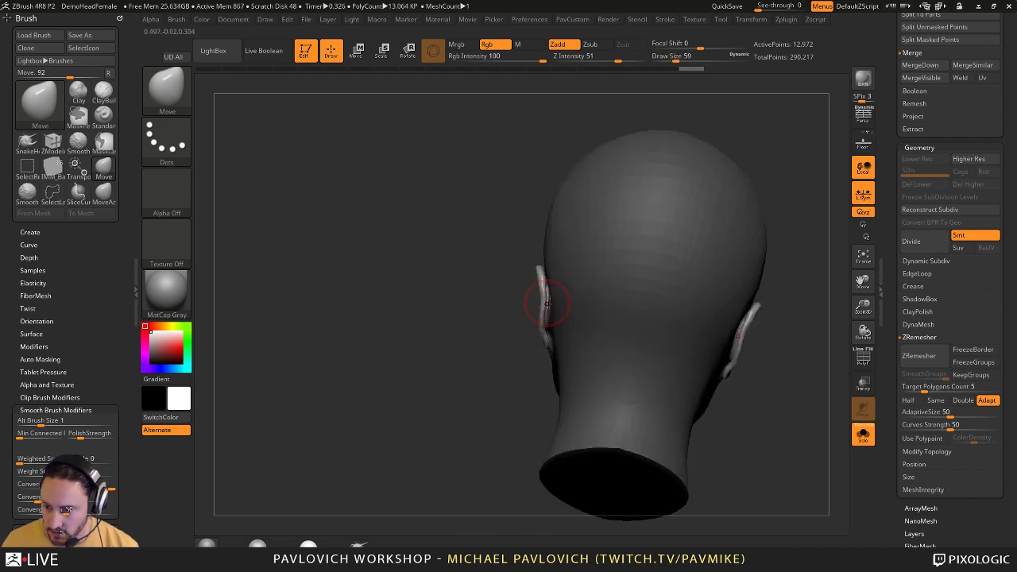
mouse_move(541, 335)
left_mouse_down()
mouse_move(586, 363)
mouse_move(535, 347)
mouse_move(538, 275)
left_mouse_up()
mouse_move(637, 258)
left_mouse_down()
mouse_move(650, 222)
mouse_move(529, 297)
left_mouse_up()
mouse_move(651, 294)
left_mouse_down()
mouse_move(745, 283)
mouse_move(636, 288)
mouse_move(738, 304)
mouse_move(804, 370)
mouse_move(745, 295)
mouse_move(644, 286)
mouse_move(739, 238)
left_mouse_up()
- Show all subtools together again and make the FemaleHead4 cowl the active subtool
left_click(863, 436)
left_click(495, 272)
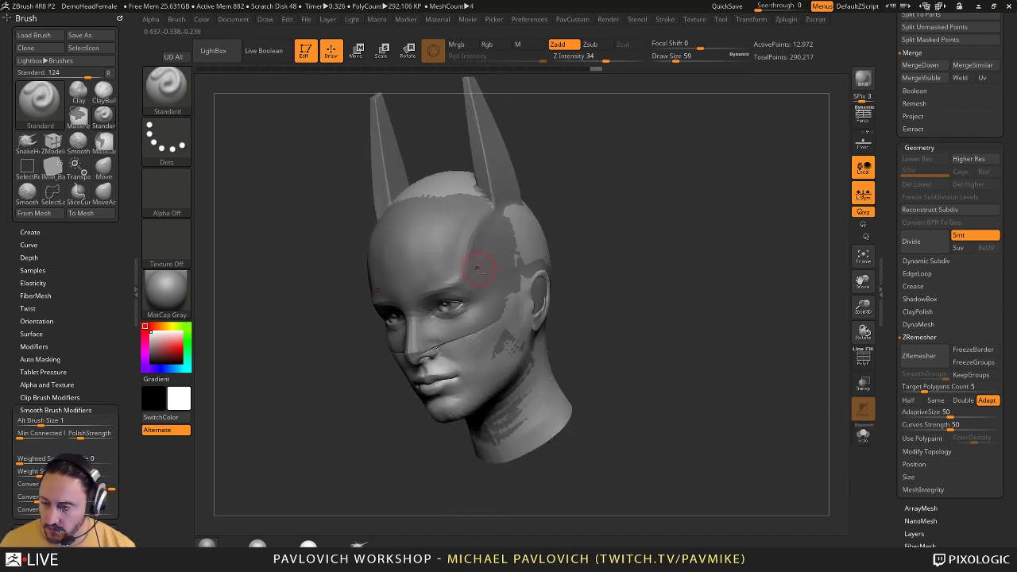
left_click(481, 267, "alt")
left_click_drag(573, 229, 591, 259, "alt")
- Pull the cowl's sides out over the ears with the Move brush at a draw size of 217
key("b")
key("m")
key("v")
left_click_drag(524, 305, 565, 313)
key("bracketleft")
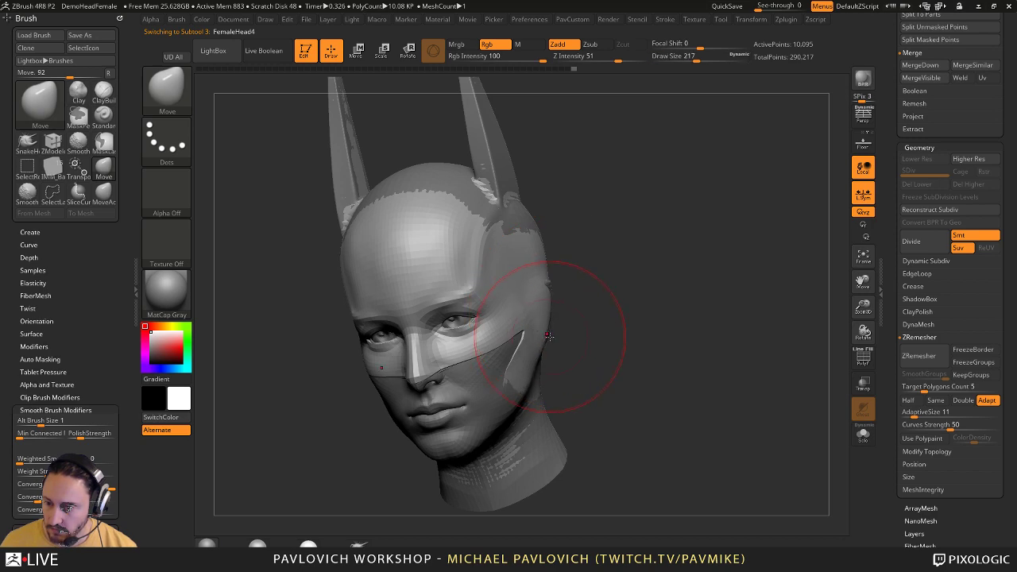
key("bracketleft")
left_click_drag(646, 324, 581, 295)
- Refine the cowl's coverage behind the ears with the Move brush at a draw size of 140
key("s")
left_click_drag(659, 286, 565, 303)
mouse_move(469, 326)
left_mouse_down()
mouse_move(545, 288)
mouse_move(599, 325)
mouse_move(559, 339)
left_mouse_up()
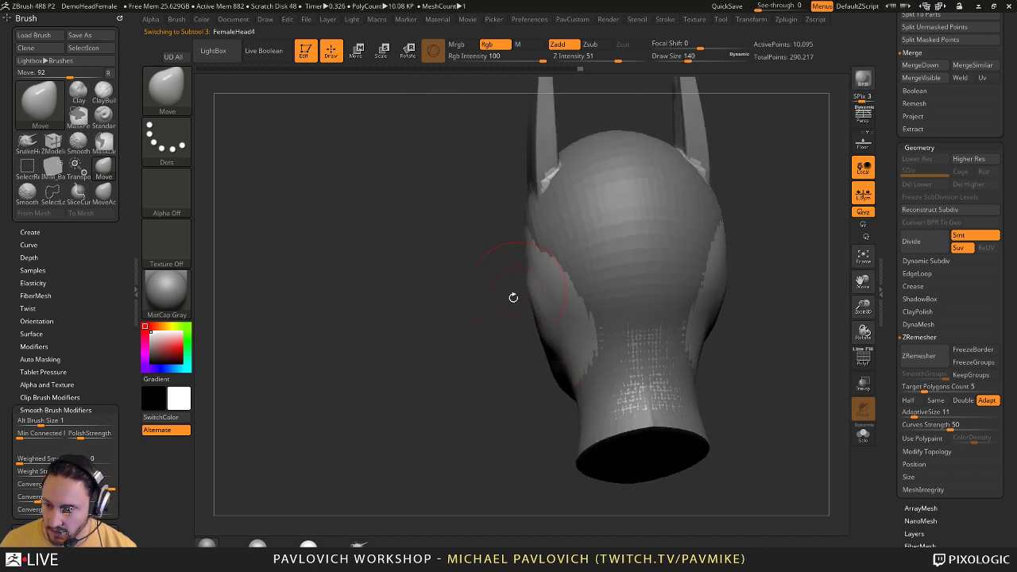
mouse_move(513, 298)
left_mouse_down()
mouse_move(638, 352)
mouse_move(629, 323)
left_mouse_up()
- Adjust the cowl's lower edge around the jaw and chin with the Move brush at draw sizes of 202 and 182
key("s")
mouse_move(593, 351)
left_mouse_down()
mouse_move(577, 365)
mouse_move(601, 365)
left_mouse_up()
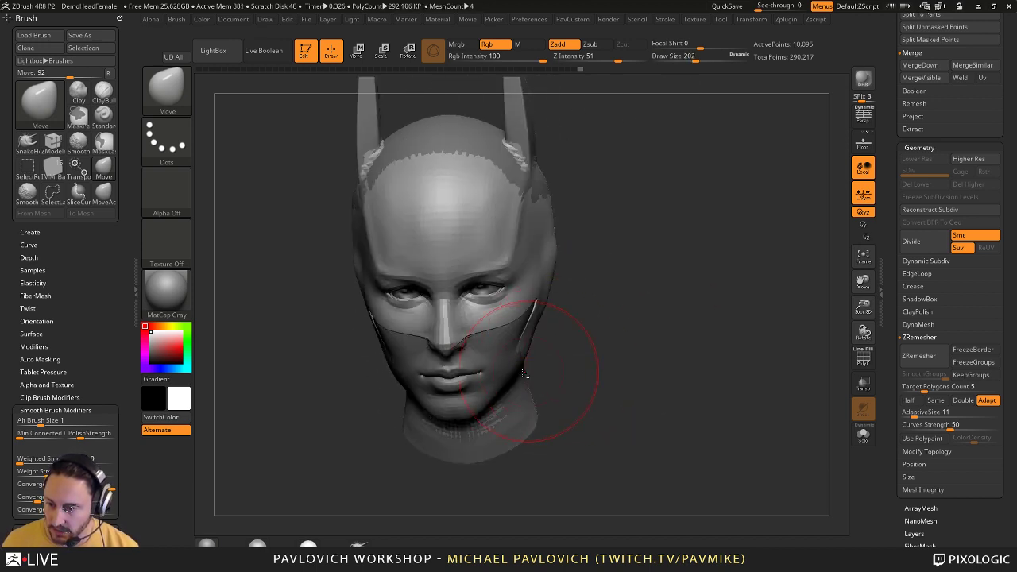
left_click_drag(511, 378, 588, 346)
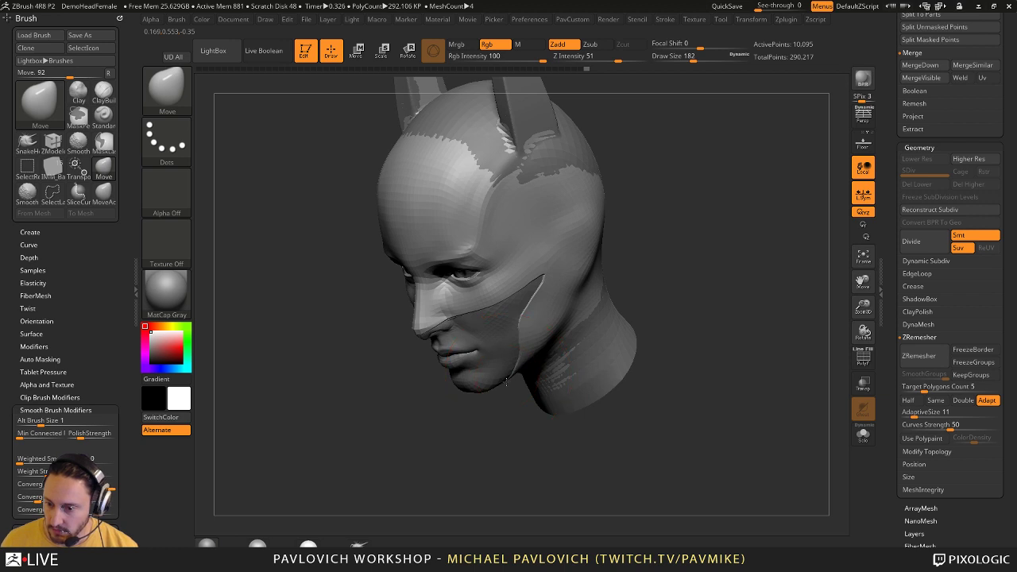
right_click_drag(496, 413, 535, 346)
left_click_drag(538, 348, 534, 337)
right_click_drag(571, 231, 563, 177)
mouse_move(635, 298)
right_mouse_down()
mouse_move(557, 302)
mouse_move(514, 357)
right_mouse_up()
- Reshape the cheek edge of the cowl's mouth opening with the Move brush, reducing its draw size to 124
key("s")
key("s")
left_click_drag(541, 337, 522, 320)
key("s")
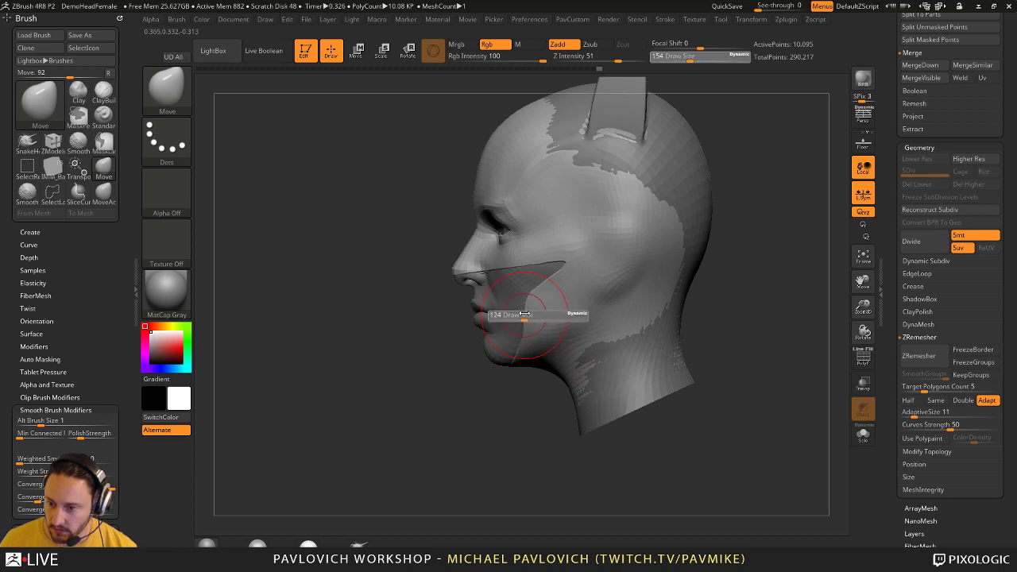
right_click_drag(527, 257, 550, 292, "ctrl")
- Fit the side edge of the mouth opening against the lower cheek with the Move brush at a draw size of 65
key("b")
key("m")
key("a")
key("s")
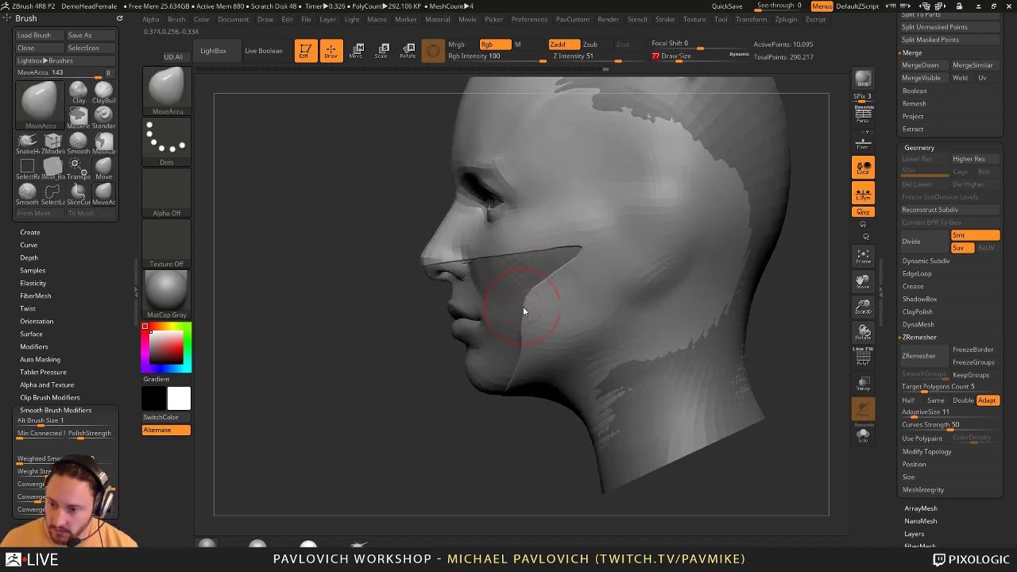
key("b")
key("m")
key("v")
left_click_drag(454, 399, 523, 316)
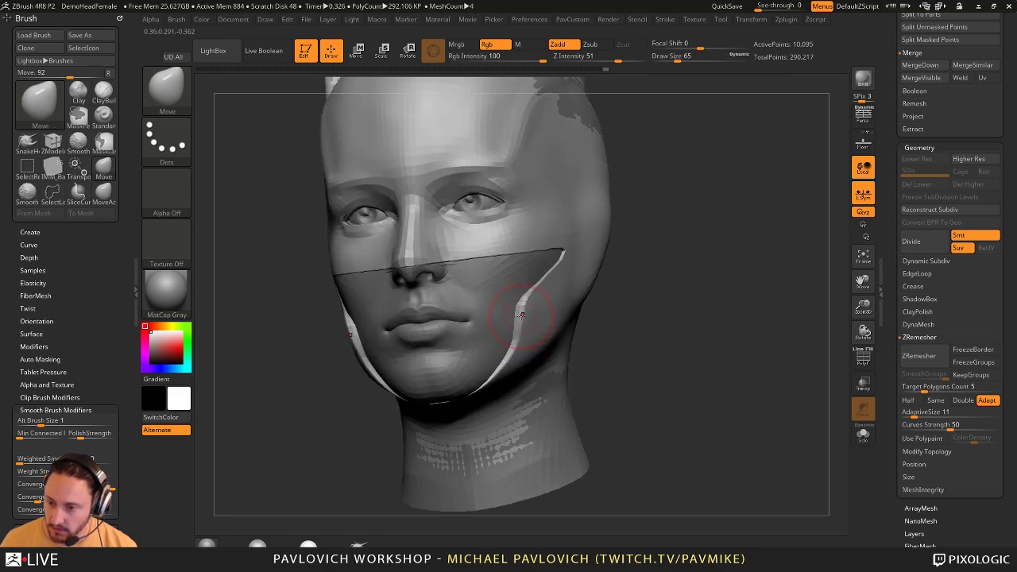
right_click_drag(569, 313, 511, 314)
right_click_drag(423, 403, 411, 423)
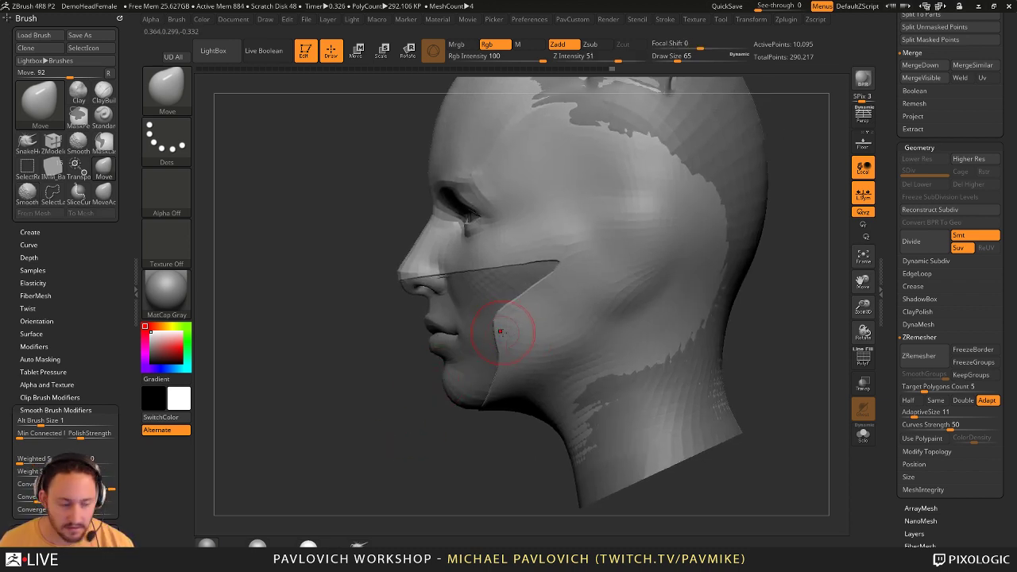
- Sharpen the corner in the mouth opening's cheek edge using the Move and MoveAccu brushes at a draw size of 33
key("s")
left_click_drag(504, 345, 494, 361)
key("s")
key("s")
key("s")
left_click_drag(495, 322, 492, 322)
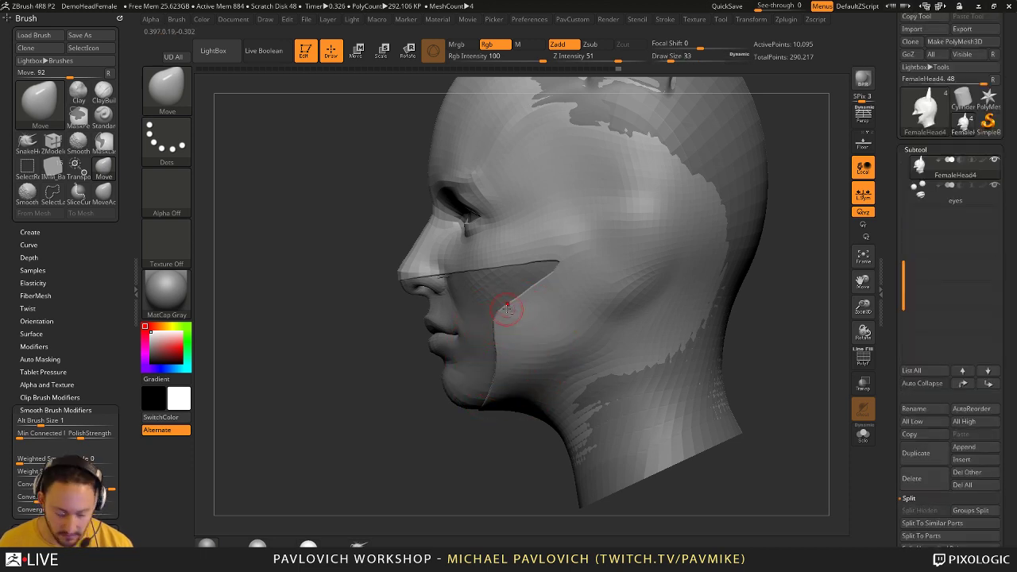
key("4")
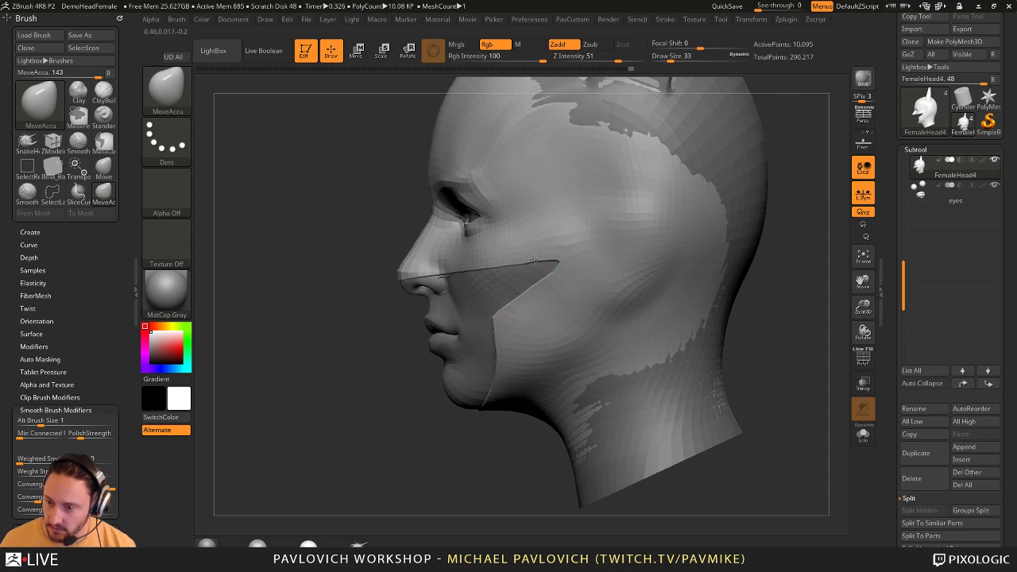
- Shape the cowl over the tip of the nose with the Move brush at a draw size of 97
left_click_drag(372, 385, 727, 299)
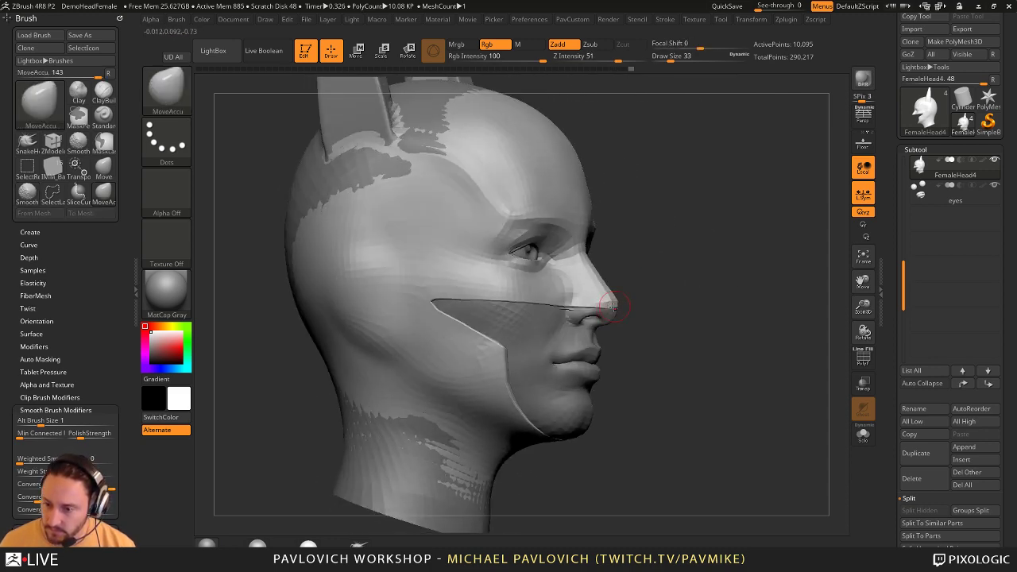
key("s")
mouse_move(612, 308)
left_mouse_down()
mouse_move(646, 305)
mouse_move(619, 305)
left_mouse_up()
key("s")
key("3")
left_click_drag(689, 285, 637, 302, "alt")
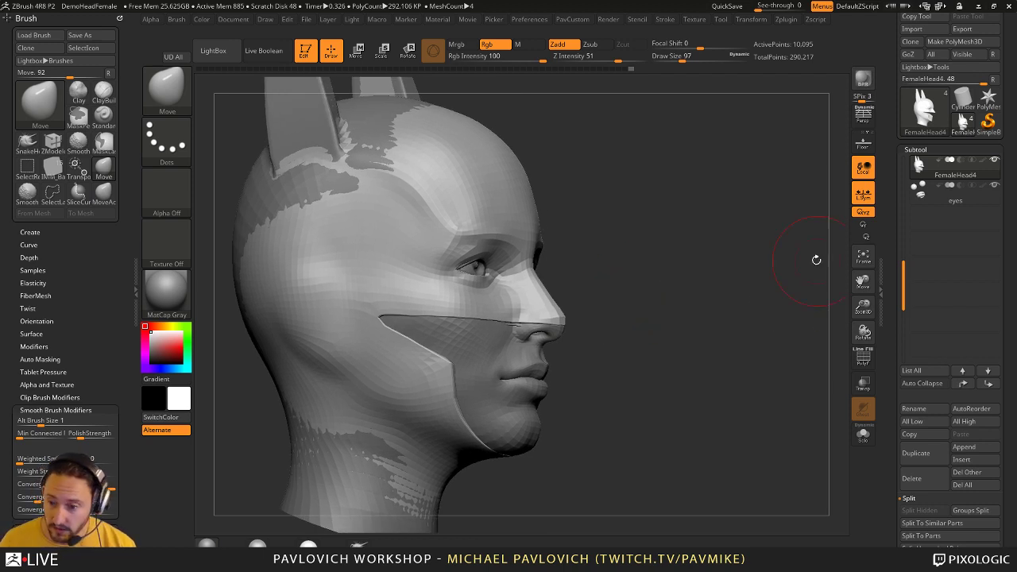
- Pull the cowl's nose edge forward into a point with the MoveAccu brush at draw sizes of 54 and 37
key("s")
mouse_move(702, 329)
left_mouse_down()
mouse_move(695, 277)
mouse_move(641, 316)
left_mouse_up()
key("4")
key("s")
left_click_drag(586, 326, 574, 326)
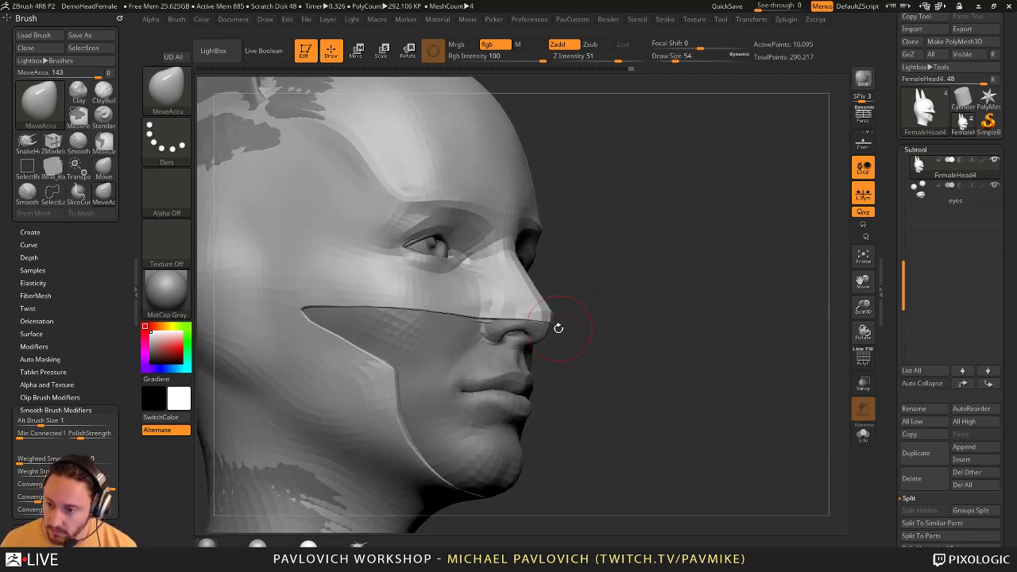
key("[")
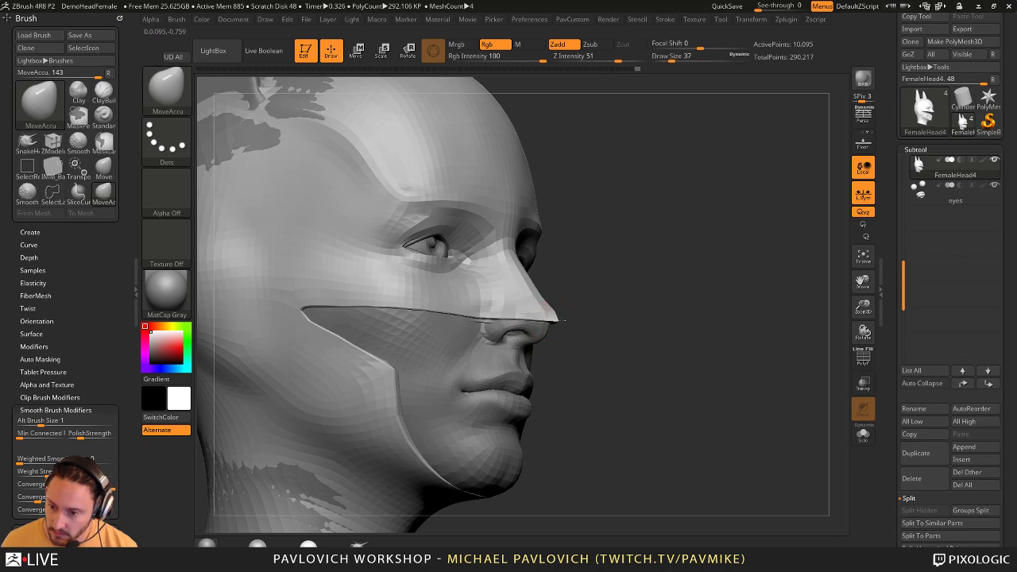
left_click_drag(584, 302, 445, 310)
mouse_move(748, 314)
left_mouse_down()
mouse_move(550, 320)
mouse_move(532, 338)
left_mouse_up()
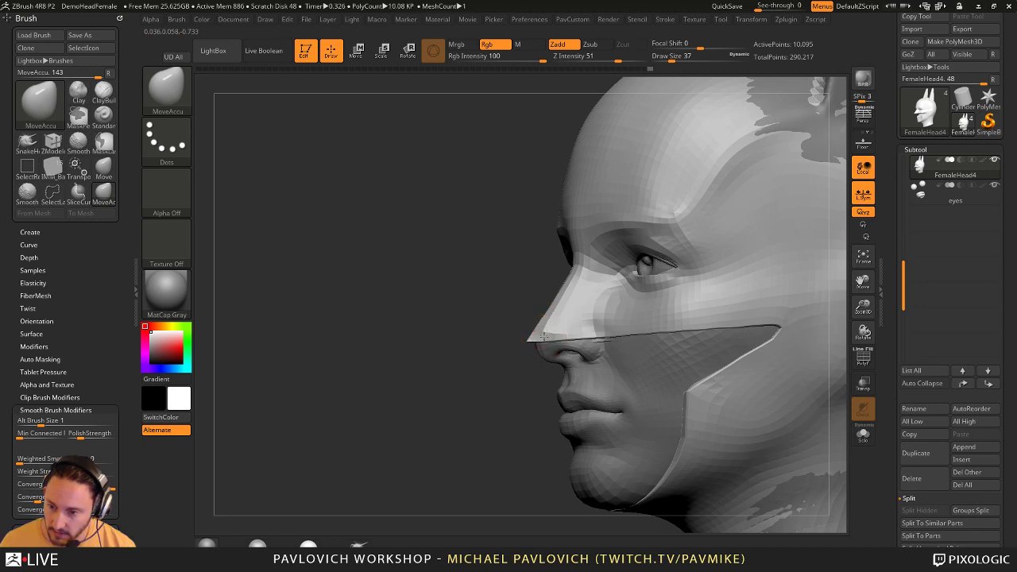
left_click_drag(492, 407, 628, 381)
mouse_move(718, 335)
left_mouse_down("alt")
mouse_move(681, 320)
mouse_move(580, 338)
left_mouse_up("alt")
- Switch to the Standard brush, display the FemaleHead3 subtool alone, and try to delete it
key("b")
key("s")
key("t")
key("ctrl+shift+d")
left_click_drag(461, 422, 840, 332)
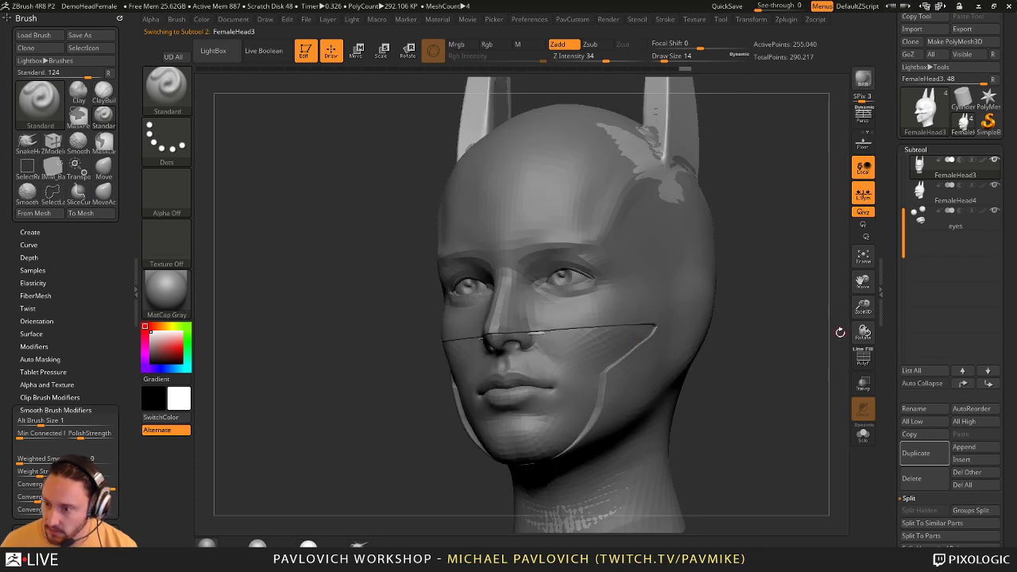
left_click(863, 435)
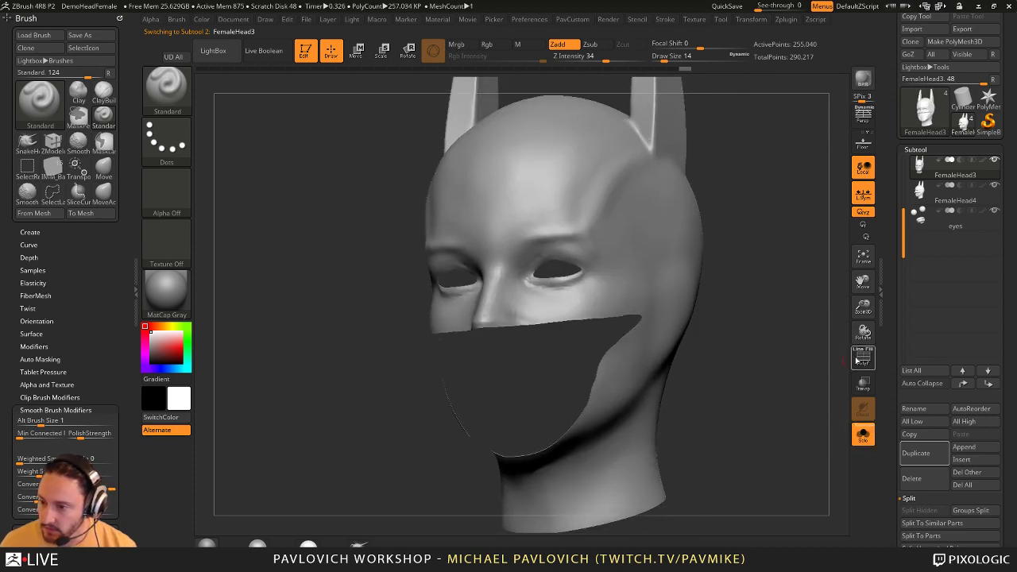
left_click(864, 359)
left_click(864, 359)
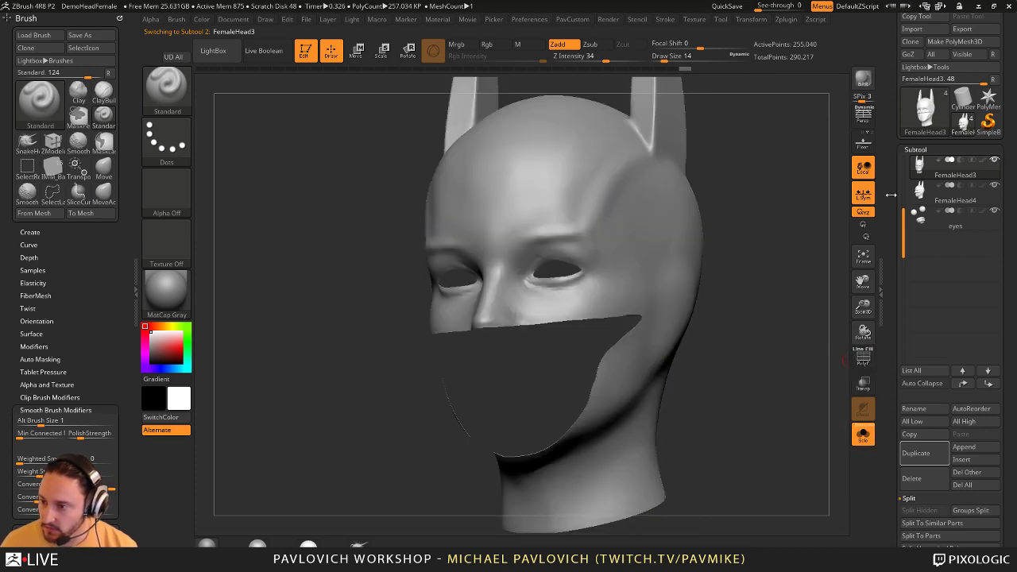
left_click(913, 477)
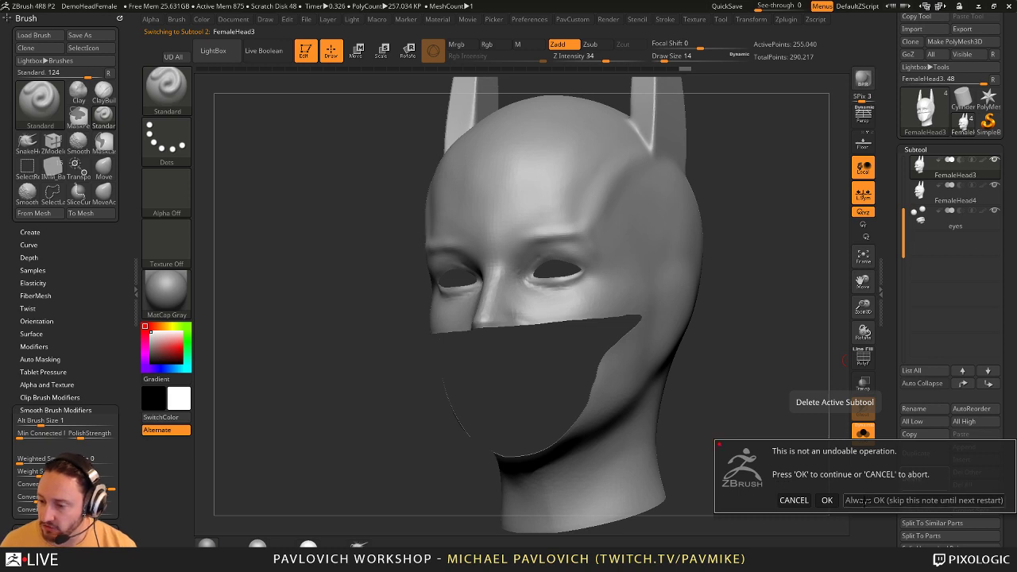
left_click(844, 501)
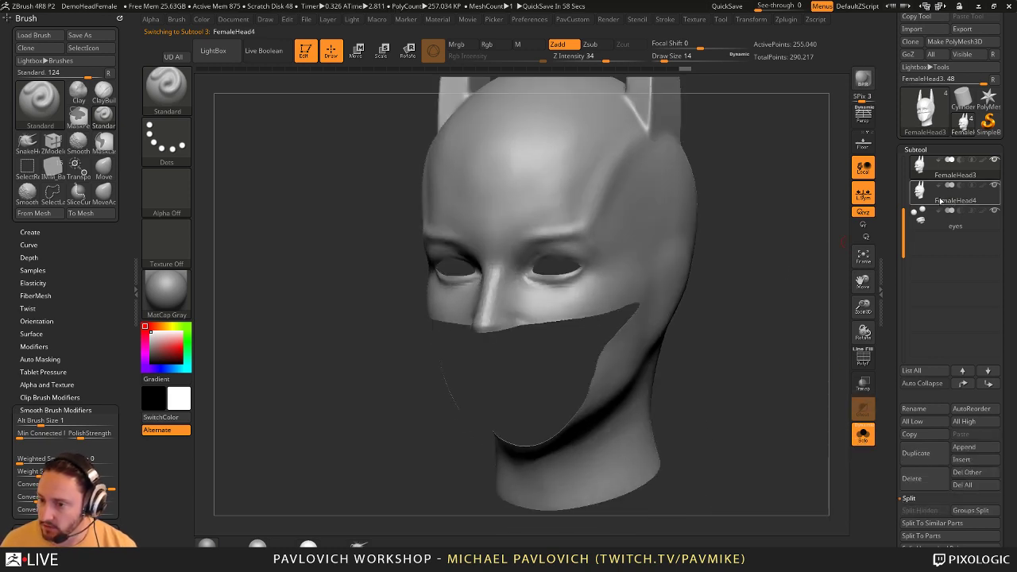
- Make FemaleHead4 active and display only the FemaleHead3 and FemaleHead4 cowl subtools together
left_click(940, 201)
left_click_drag(769, 307, 765, 267)
left_click(994, 186, "shift")
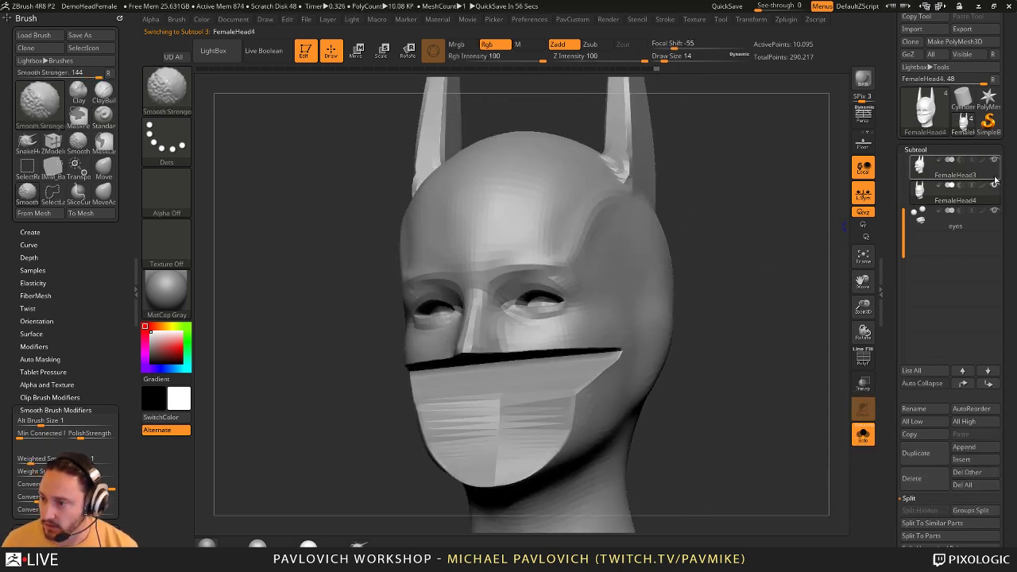
left_click(862, 438)
left_click_drag(776, 430, 767, 389)
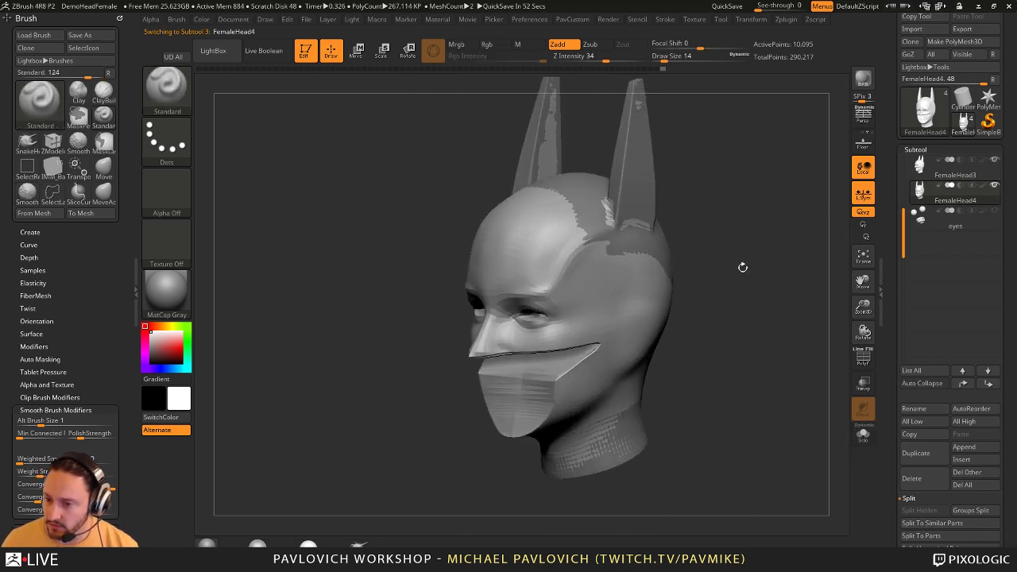
- Hide the polygroup that fills FemaleHead4's mouth opening
left_click_drag(743, 267, 745, 278)
left_click(540, 404, "ctrl+shift")
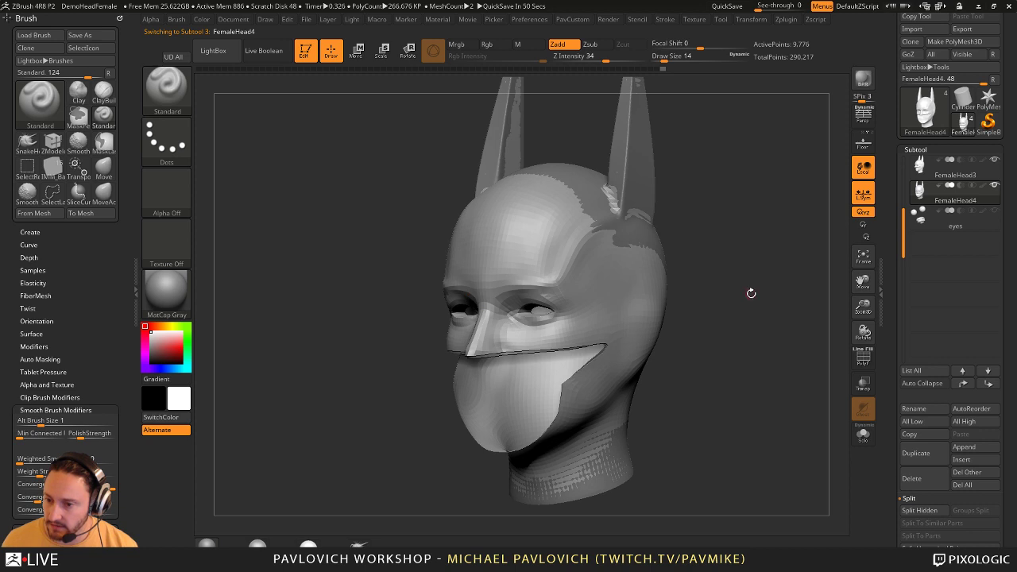
key("space")
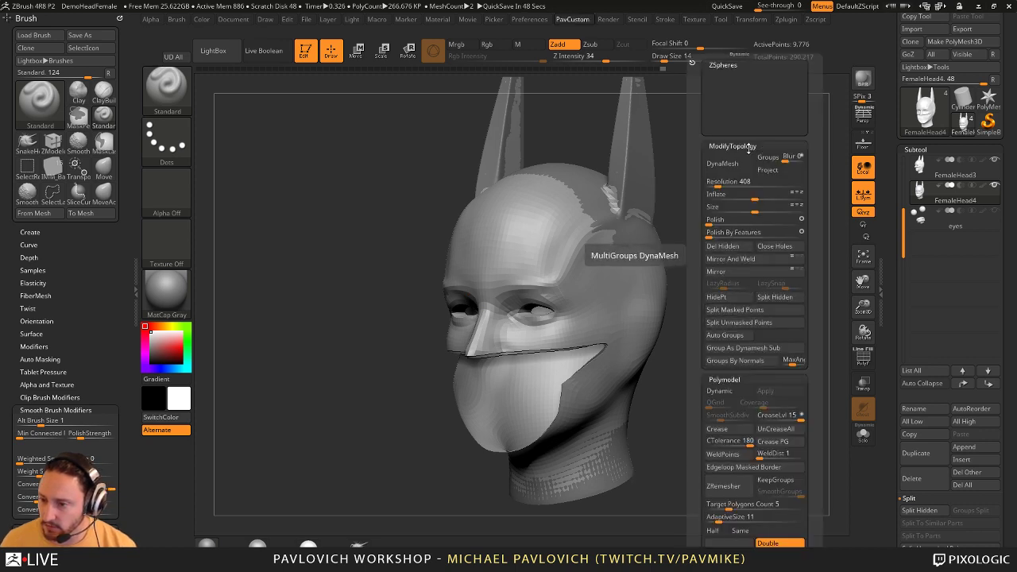
key("space")
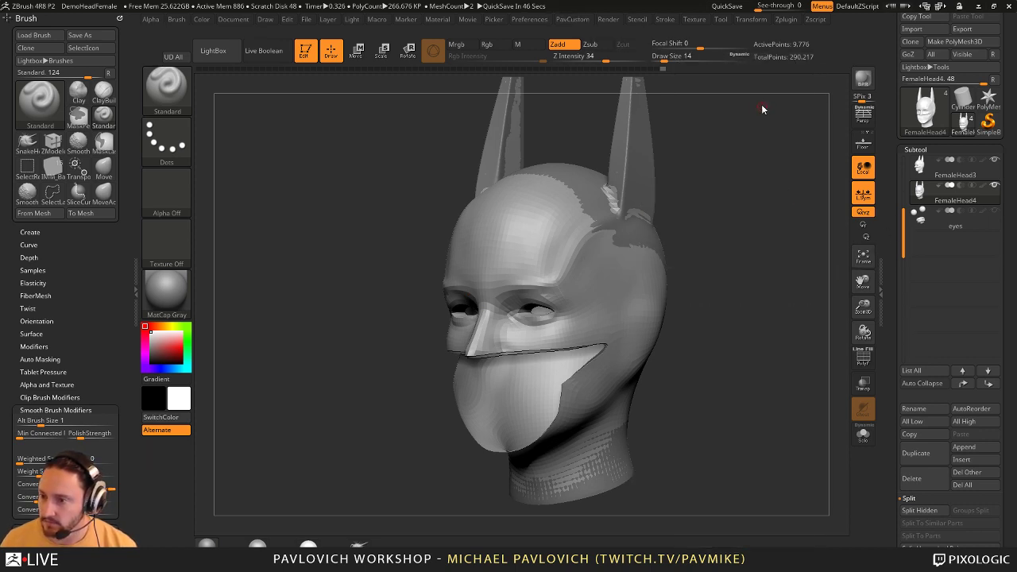
- Try projecting the visible part of FemaleHead4 onto FemaleHead3 with ProjectAll at a distance of 0.02, and undo the projection
key("space")
key("space")
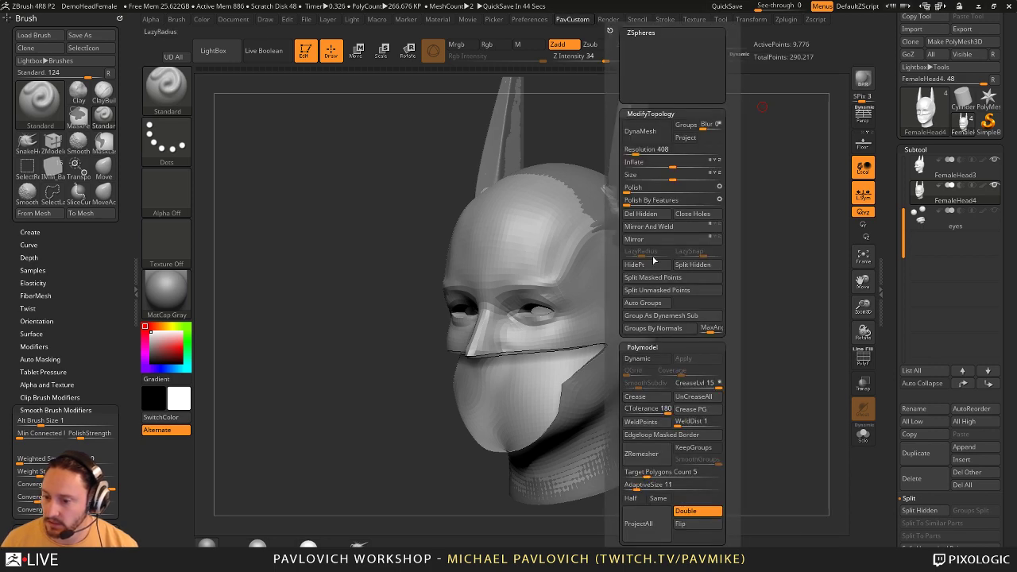
left_click_drag(899, 314, 899, 17)
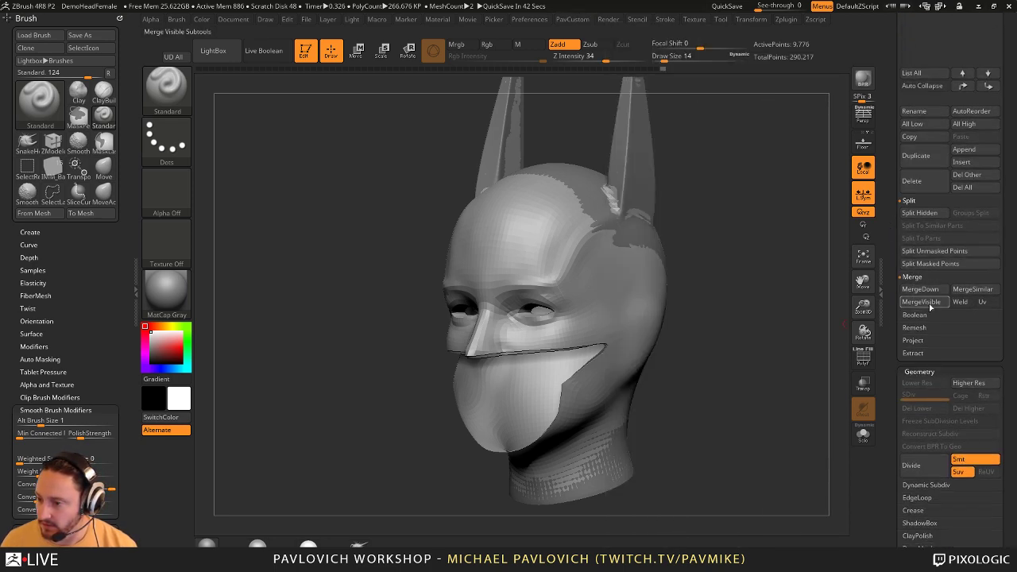
left_click(914, 342)
left_click(929, 354)
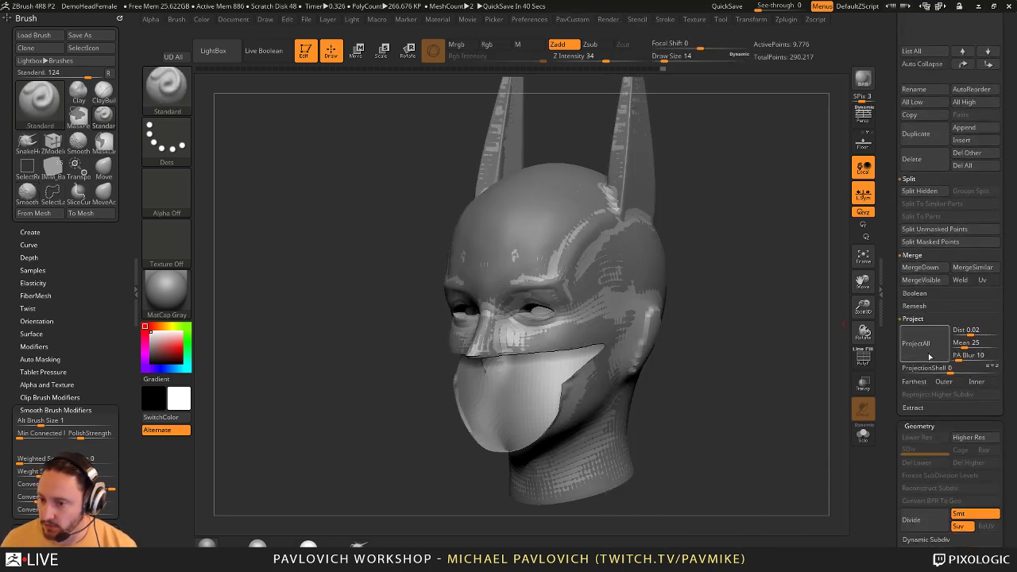
left_click(770, 318, "ctrl")
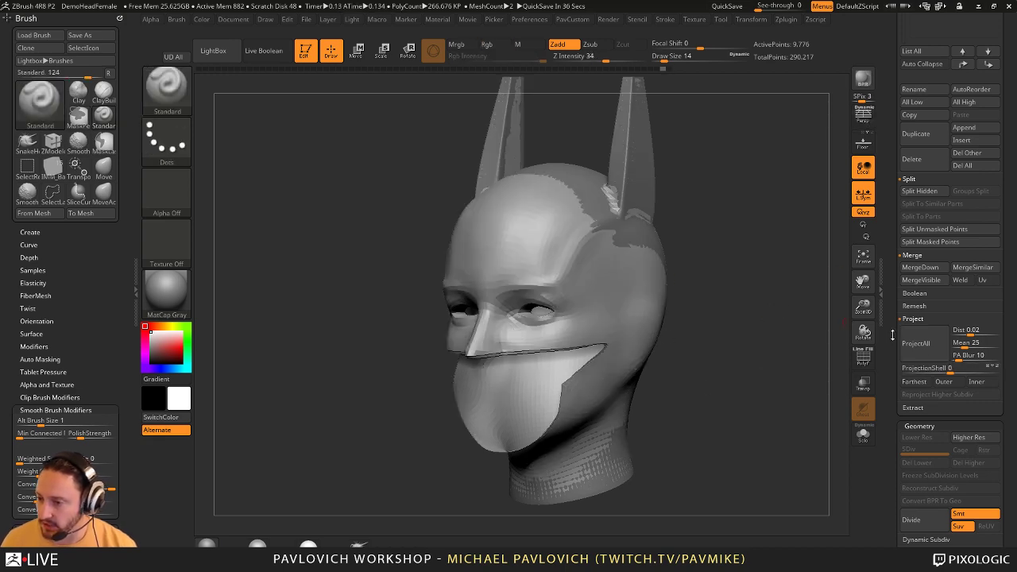
- Make FemaleHead3 active, check it alone in wireframe, and delete the subtool
scroll(893, 334, "up", 5)
scroll(903, 327, "down", 5)
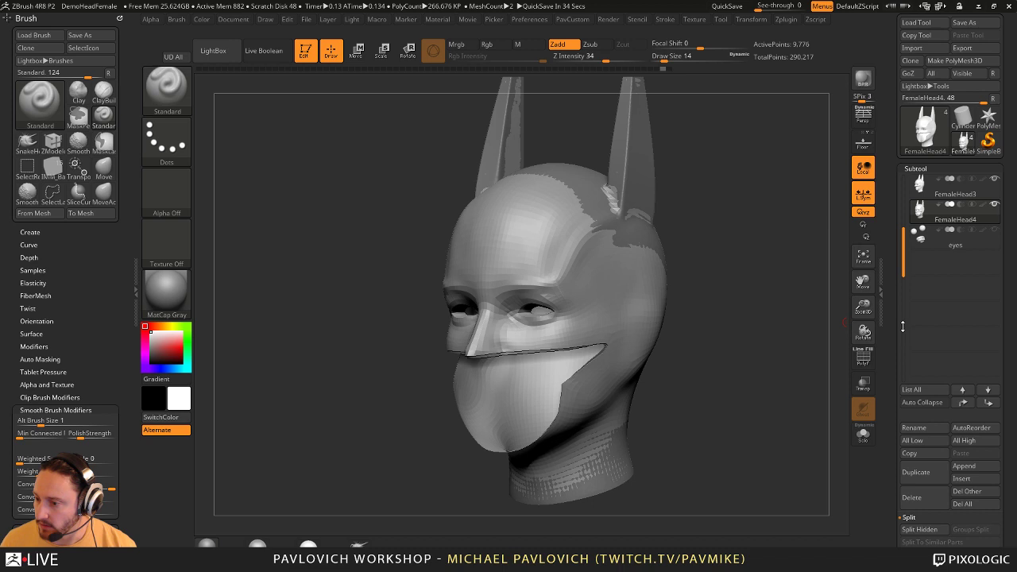
left_click(934, 192)
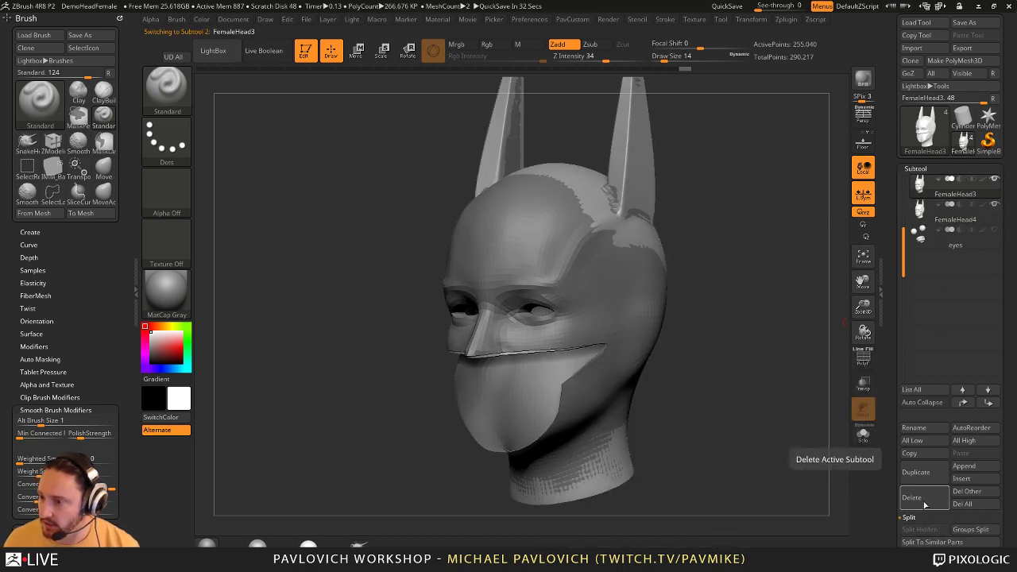
left_click(863, 434)
left_click(865, 359)
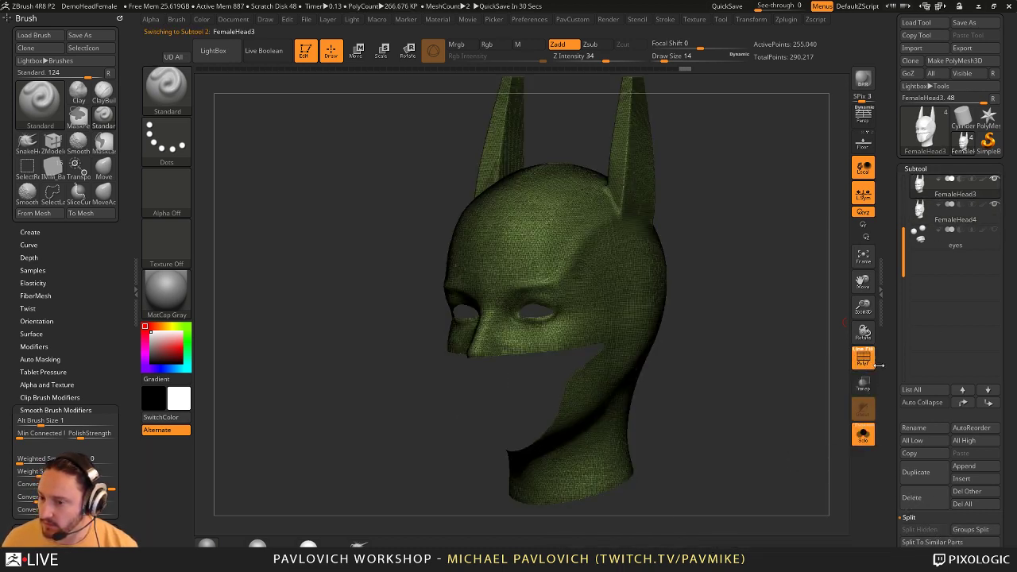
left_click(930, 499)
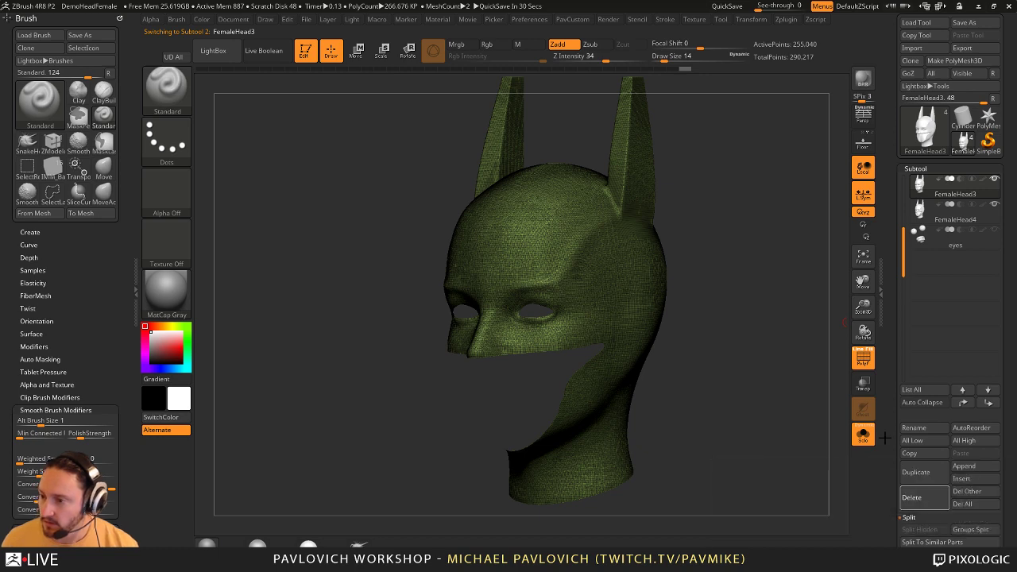
left_click(765, 515)
- Unhide the whole FemaleHead4 mesh, leave Solo, set the draw size to 27, and inspect its wireframe and polygroups
mouse_move(774, 338)
left_mouse_down()
mouse_move(866, 366)
mouse_move(767, 330)
left_mouse_up()
left_click(773, 371, "ctrl+shift")
left_click(863, 434)
left_click(865, 364)
key("s")
left_click(772, 331)
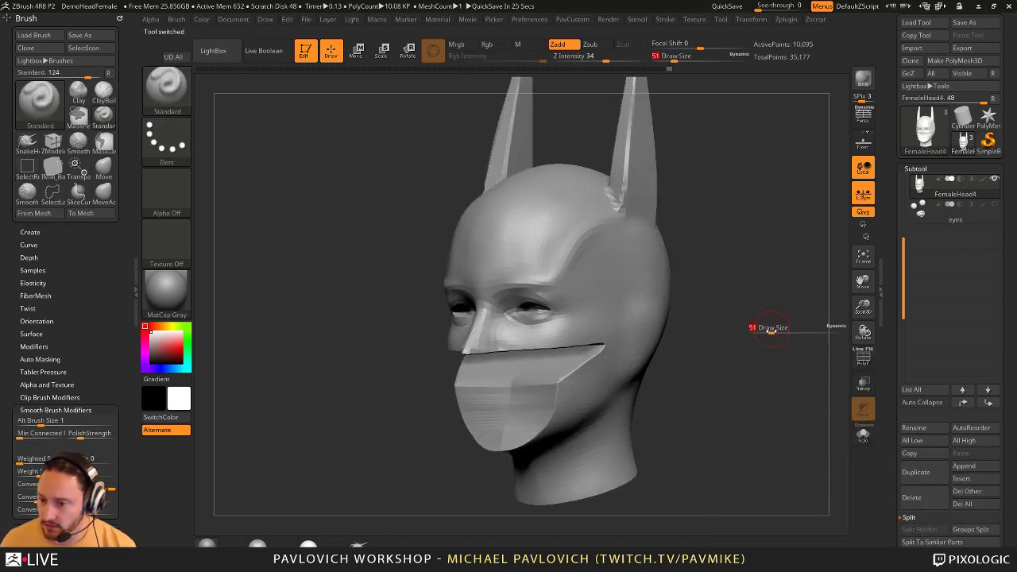
right_click_drag(774, 317, 775, 330, "ctrl")
left_click_drag(775, 329, 782, 338)
key("shift+f")
left_click_drag(799, 386, 786, 323)
scroll(892, 336, "down", 5)
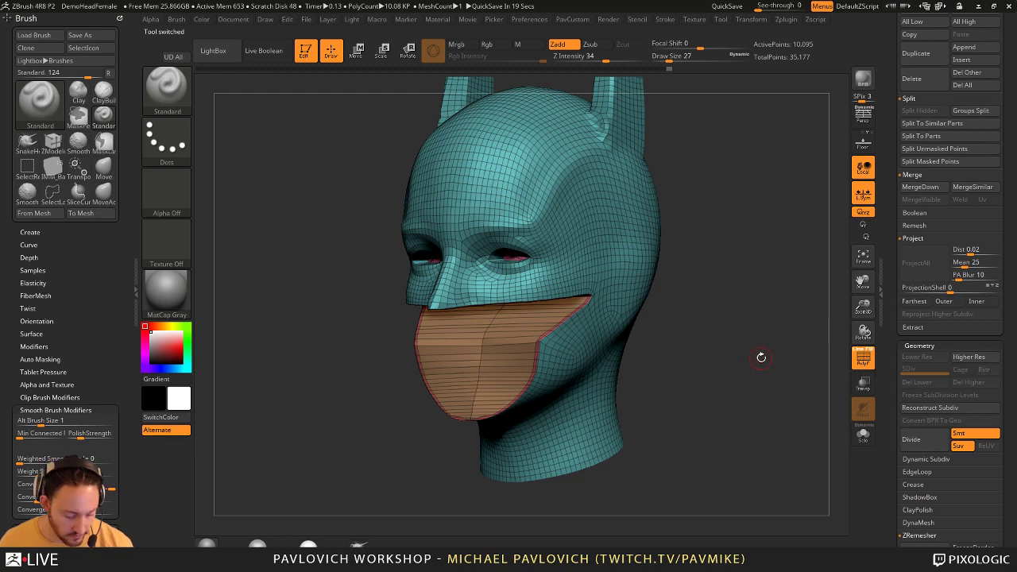
left_click(863, 359)
- Turn off the dynamic subdivision preview on FemaleHead4 and divide the mesh once
mouse_move(806, 345)
left_mouse_down()
mouse_move(753, 355)
mouse_move(811, 352)
mouse_move(736, 355)
mouse_move(778, 344)
left_mouse_up()
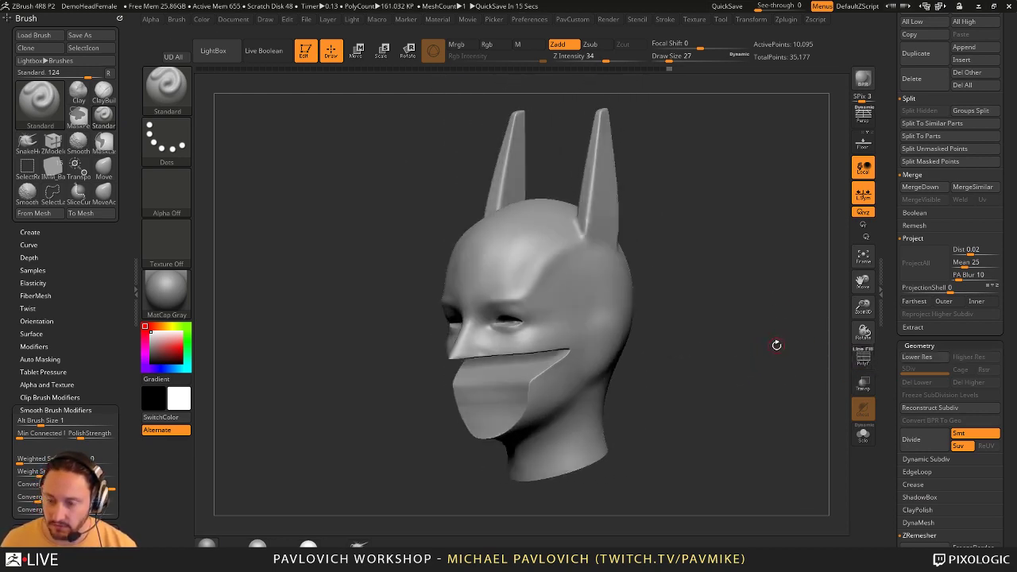
key("shift")
key("shift+d")
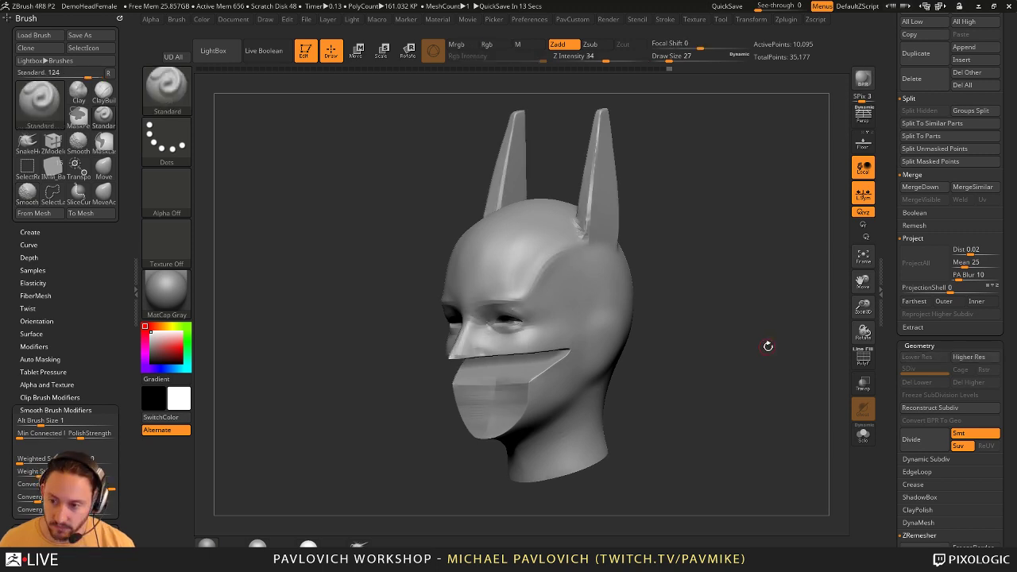
key("ctrl")
key("ctrl+d")
- Display all subtools together so the female head and eyes show inside the cowl
left_click_drag(753, 321, 828, 368)
left_click_drag(891, 348, 889, 461)
mouse_move(783, 342)
left_mouse_down()
mouse_move(750, 324)
mouse_move(792, 342)
mouse_move(719, 253)
left_mouse_up()
left_click(994, 237, "shift")
mouse_move(719, 253)
left_mouse_down("alt")
mouse_move(720, 298)
mouse_move(697, 297)
left_mouse_up("alt")
- Pull the cowl's crown out over the head with the Move brush at a draw size of 324
key("s")
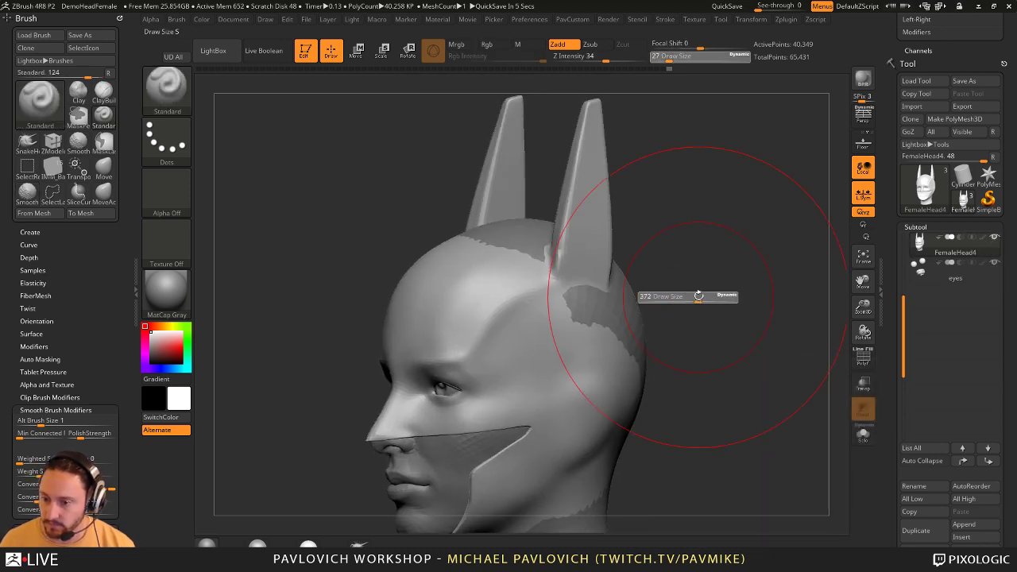
key("b")
key("m")
key("v")
key("s")
mouse_move(629, 305)
left_mouse_down()
mouse_move(611, 306)
mouse_move(678, 264)
mouse_move(715, 286)
left_mouse_up()
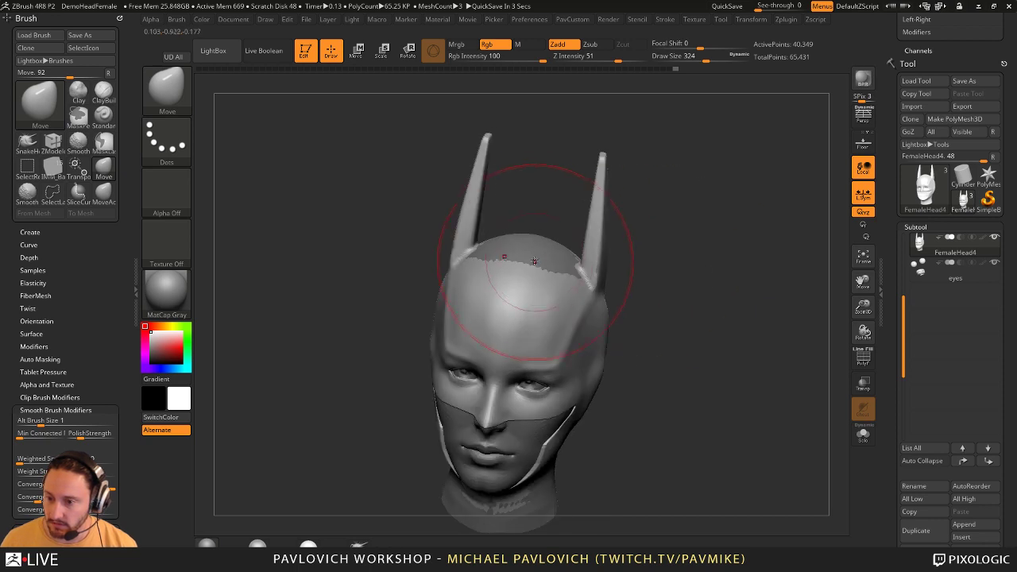
left_click_drag(538, 263, 537, 250)
mouse_move(678, 268)
left_mouse_down()
mouse_move(604, 278)
mouse_move(674, 271)
left_mouse_up()
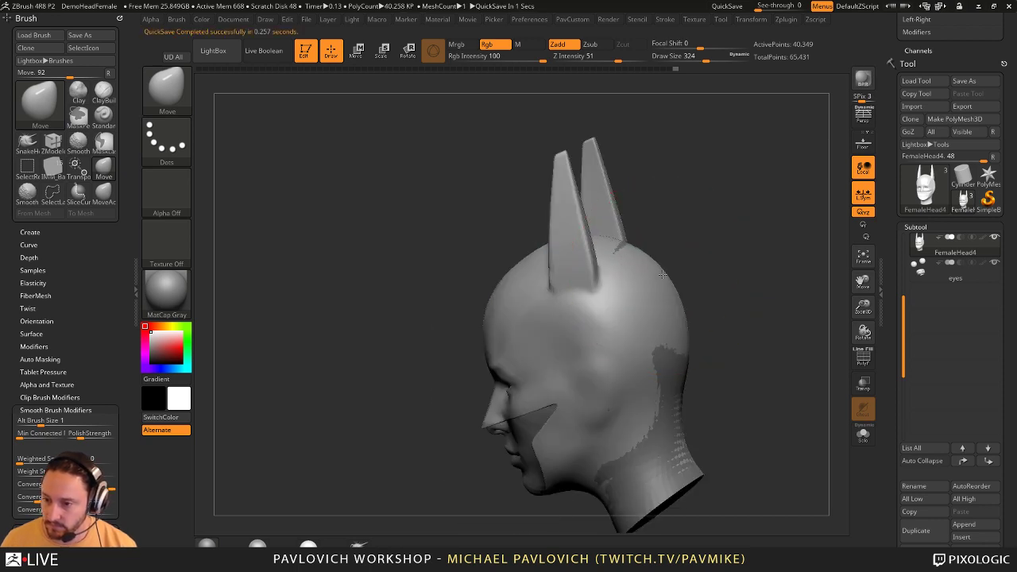
- Pull the cowl's nape and neck sides out over the head with the Move brush at draw sizes of 192 and 158
left_click_drag(678, 385, 616, 390)
key("s")
right_click_drag(685, 387, 641, 386)
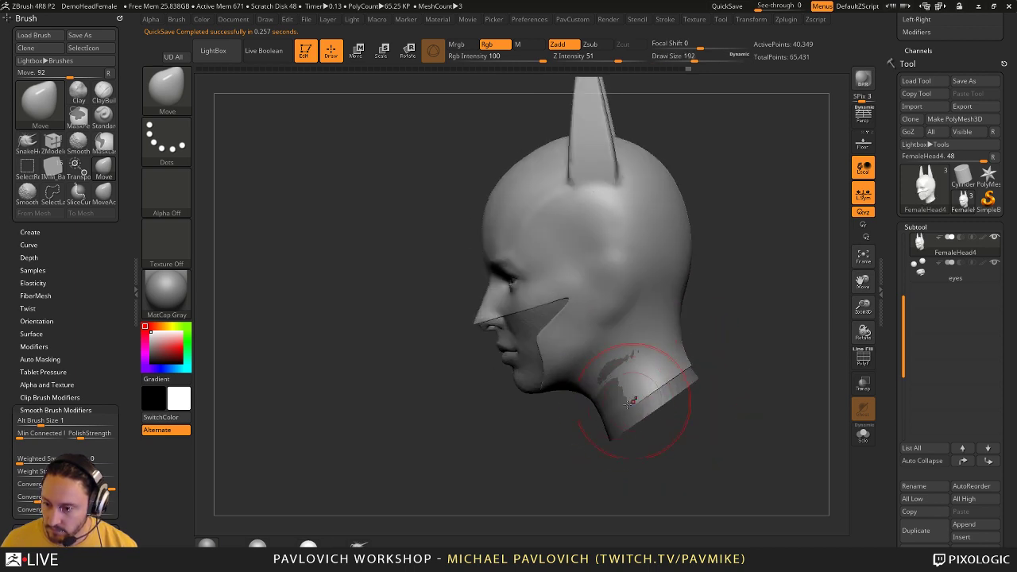
left_click_drag(640, 386, 622, 389)
key("s")
left_click_drag(717, 329, 615, 361)
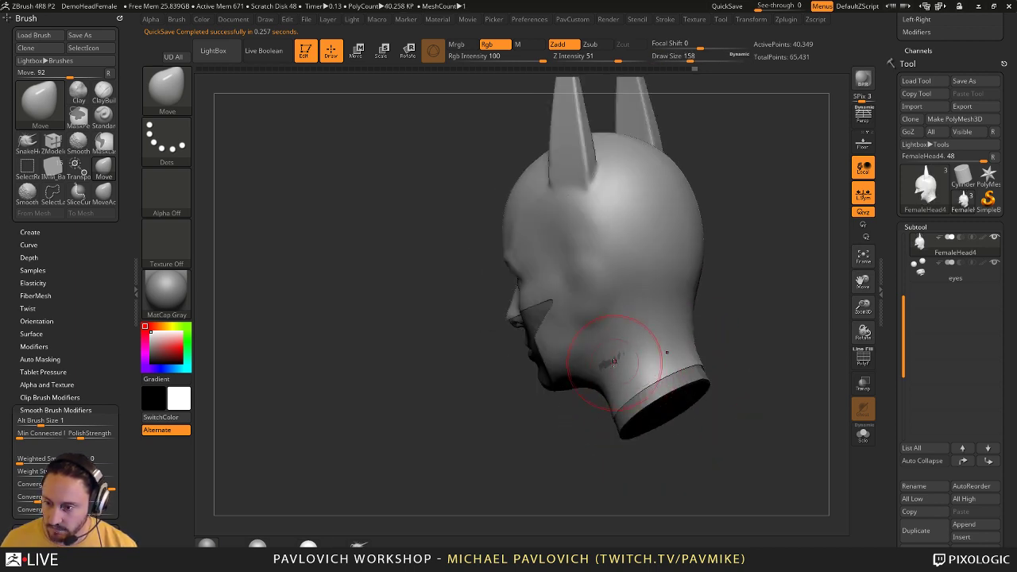
left_click_drag(743, 329, 807, 311)
- Try Standard brush strokes around the cowl's eye openings from the front, and undo them
key("b")
key("s")
key("t")
key("s")
left_click_drag(711, 325, 701, 324)
mouse_move(712, 322)
left_mouse_down("alt")
mouse_move(699, 372)
mouse_move(583, 409)
left_mouse_up("alt")
key("s")
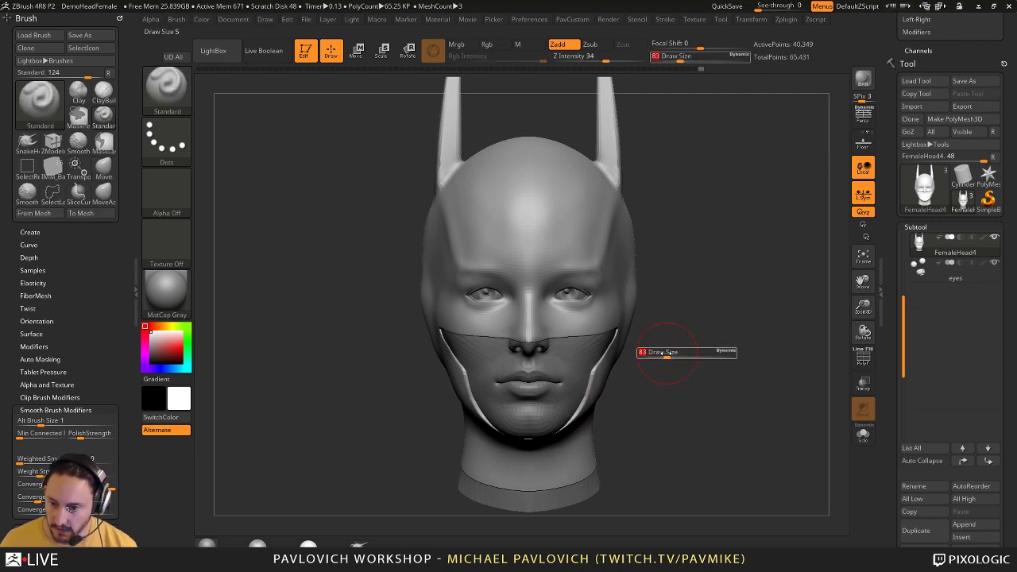
left_click_drag(665, 357, 647, 357)
left_click_drag(737, 268, 743, 298, "alt")
left_click_drag(752, 173, 733, 273, "alt")
key("s")
left_click_drag(540, 372, 548, 372)
key("s")
mouse_move(552, 371)
left_mouse_down()
mouse_move(568, 371)
mouse_move(539, 360)
mouse_move(538, 374)
left_mouse_up()
key("s")
key("ctrl+z")
key("s")
key("ctrl+z")
- Nudge the cowl around the outer eye corners with the Move brush at draw sizes of 41 and 16
key("b")
key("m")
key("v")
key("s")
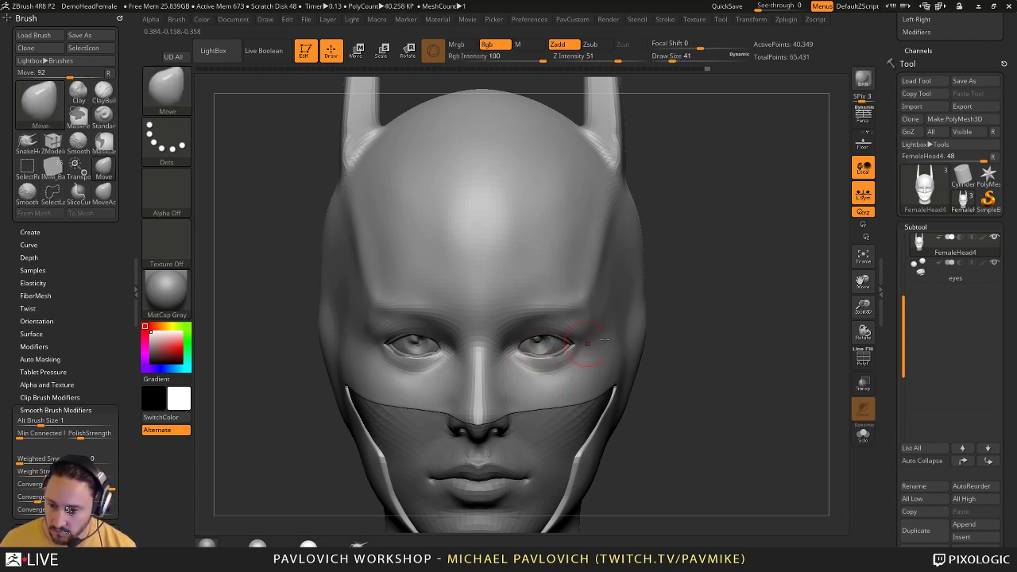
left_click_drag(716, 338, 628, 325)
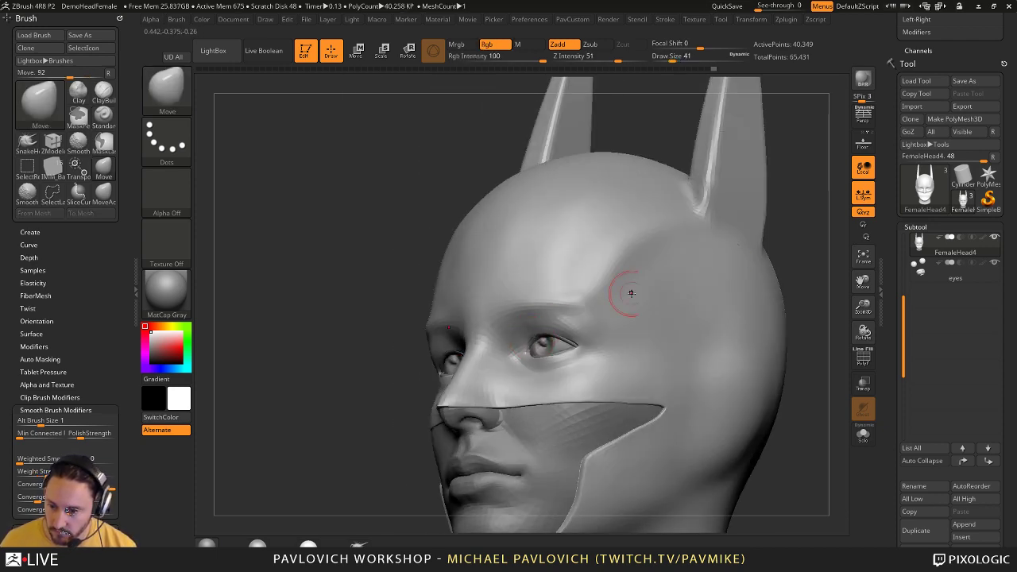
left_click_drag(806, 231, 815, 239, "shift")
key("s")
left_click_drag(759, 262, 753, 259)
left_click_drag(783, 202, 730, 241, "alt")
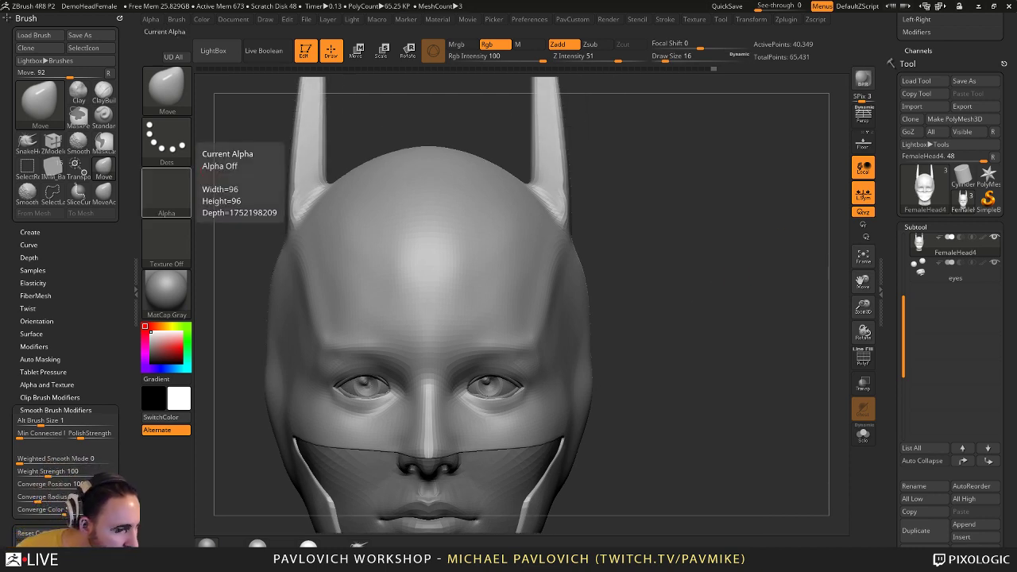
- Sculpt the ridge running from the ear base down to the brow with the Standard brush at a draw size of 33
left_click_drag(681, 236, 590, 240)
key("b")
key("s")
key("t")
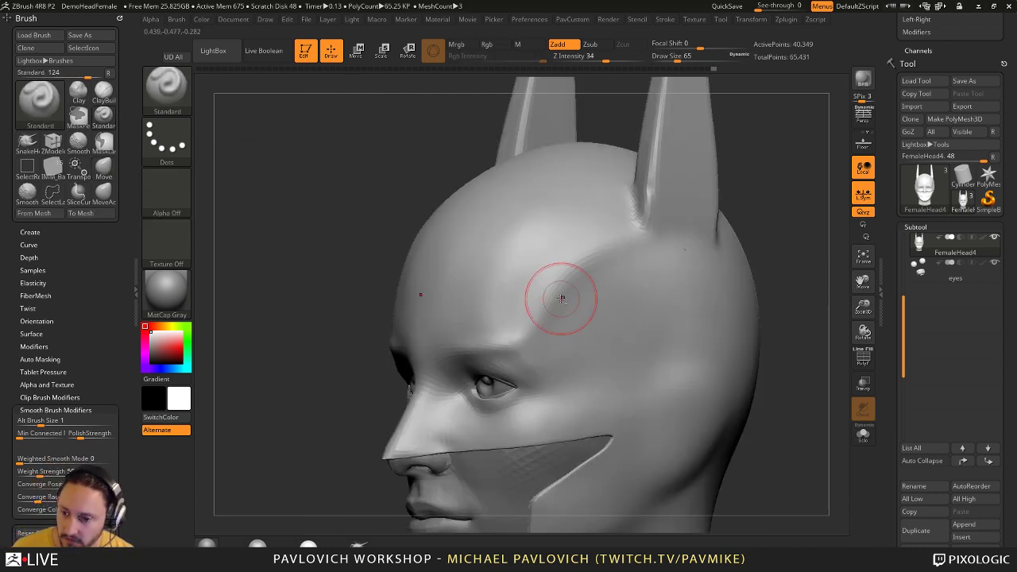
key("s")
left_click_drag(561, 297, 554, 297)
left_click_drag(610, 246, 512, 348)
left_click_drag(801, 252, 771, 293, "alt")
key("5")
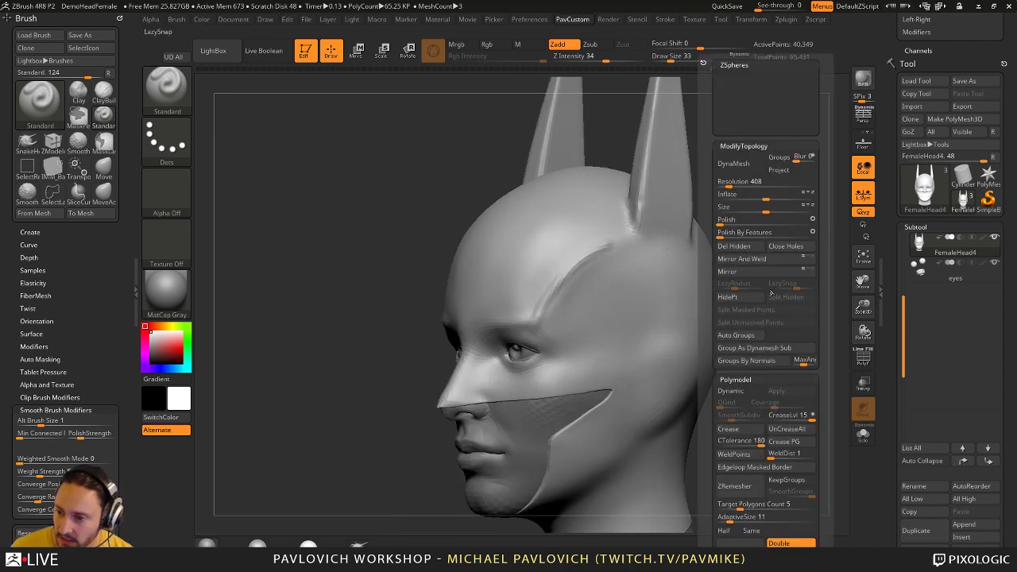
left_click_drag(775, 240, 744, 243, "alt")
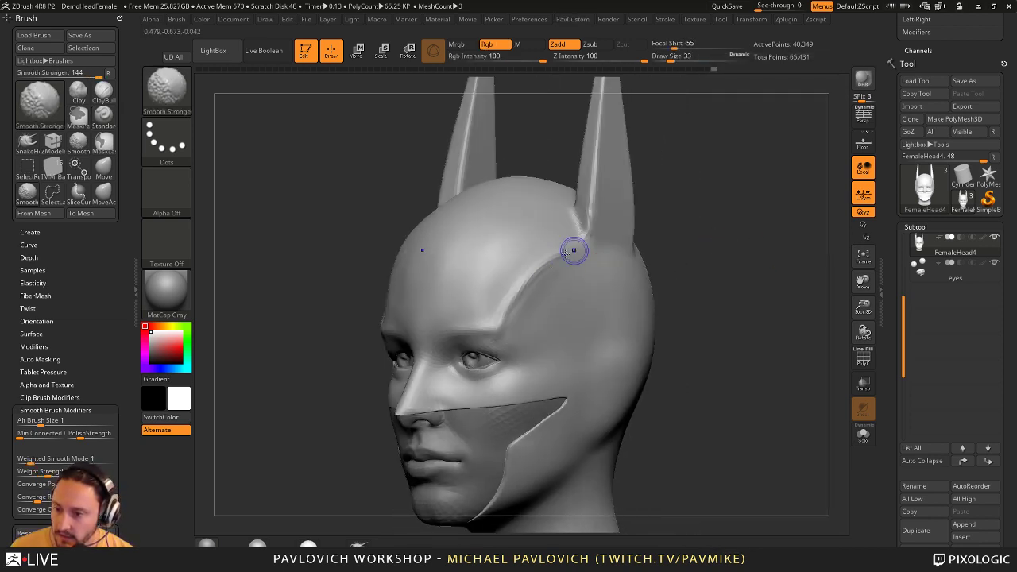
- Smooth the ear-to-brow ridge and strengthen it again with repeated Standard brush strokes
left_click_drag(575, 249, 508, 333, "shift")
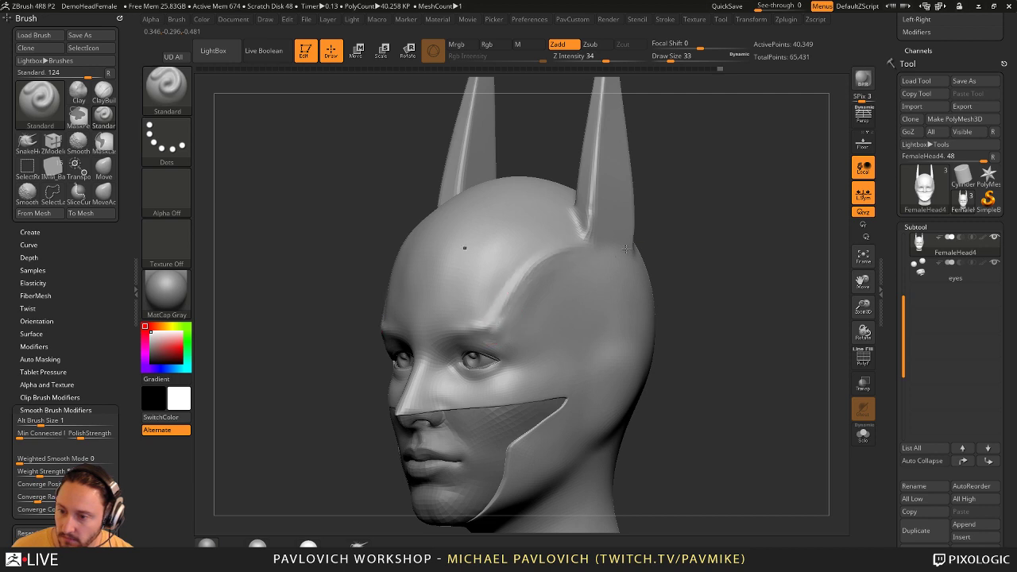
left_click_drag(584, 246, 488, 325)
left_click_drag(545, 268, 486, 328)
left_click_drag(729, 261, 763, 263)
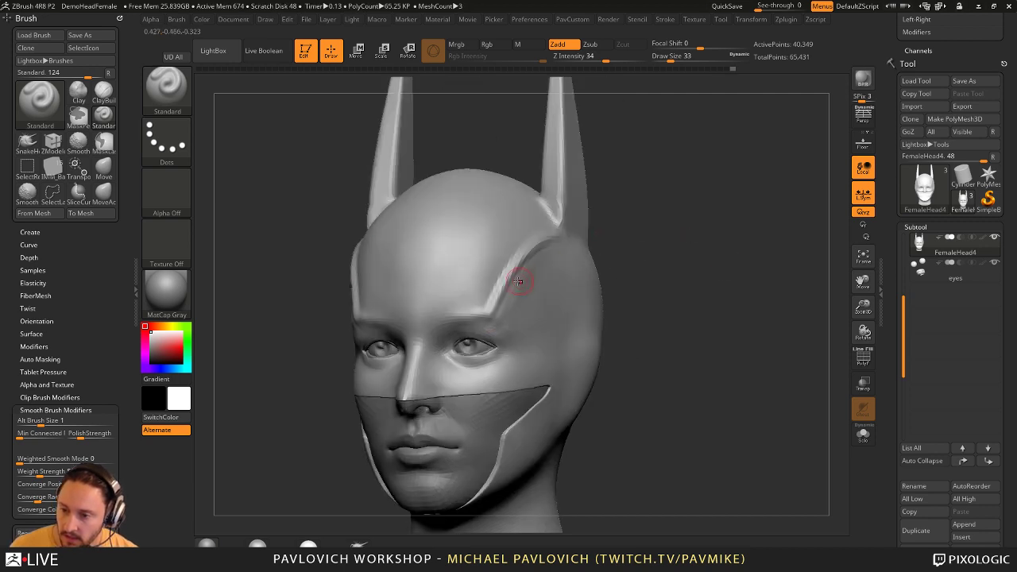
left_click_drag(550, 226, 514, 257, "shift")
- Refine the transition between the ear base and the temple ridge with the Clay and Standard brushes at a draw size of 33
key("b")
key("c")
key("l")
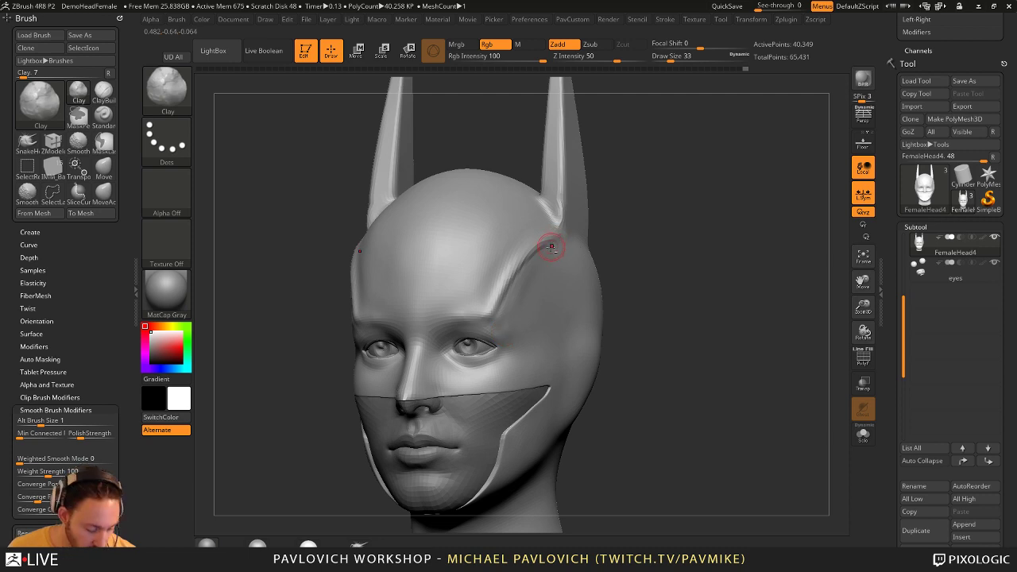
key("b")
key("s")
key("t")
left_click_drag(632, 232, 627, 205)
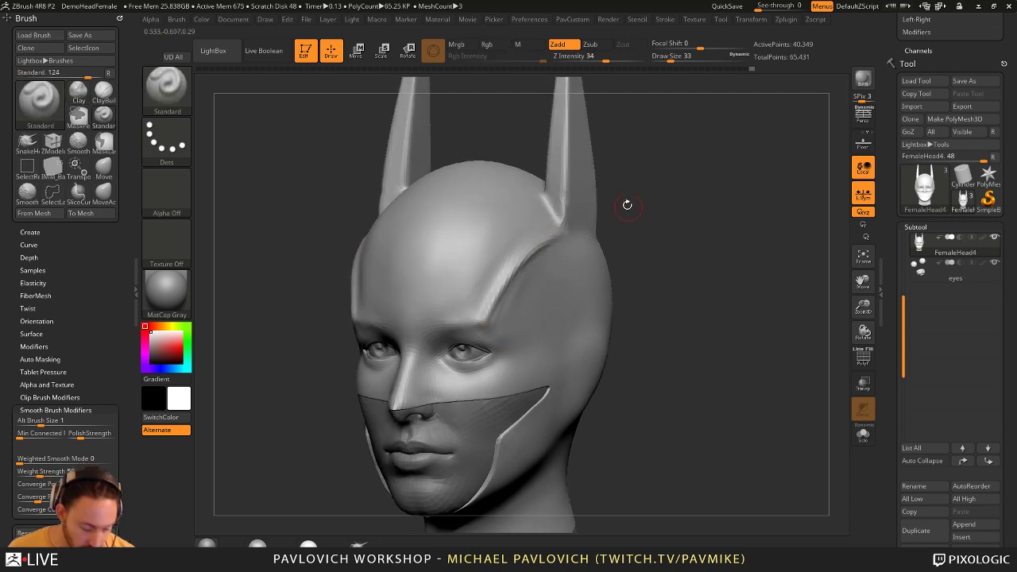
- Define the edge of the temple ridge down to the brow with the Clay brush at a draw size of 39
key("b")
key("c")
key("l")
key("s")
left_click_drag(500, 275, 508, 275)
left_click_drag(520, 253, 498, 281)
right_click_drag(521, 229, 482, 254, "alt")
left_click_drag(491, 270, 464, 309)
key("bracketleft")
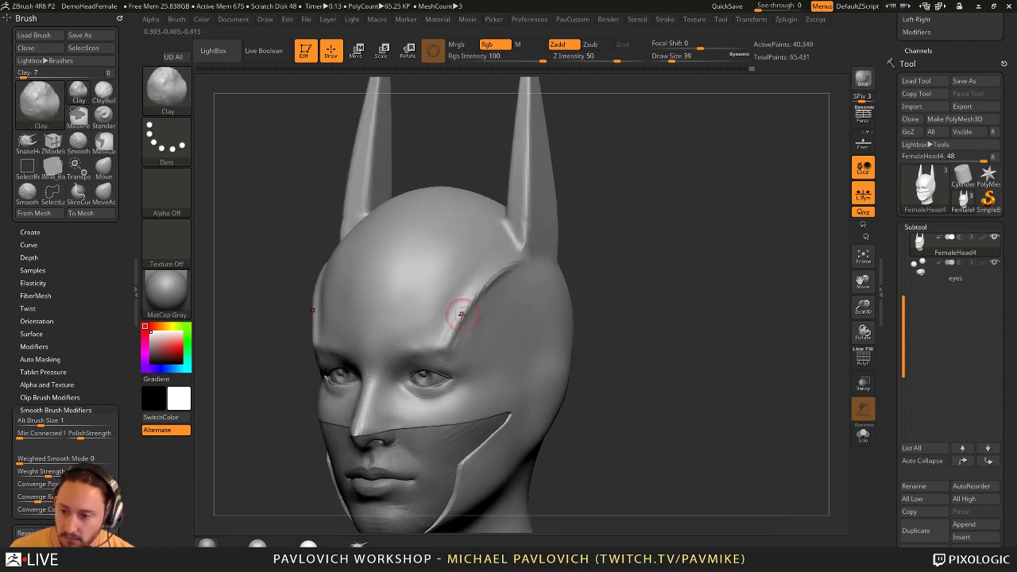
left_click_drag(431, 339, 468, 289)
left_click_drag(611, 244, 583, 248)
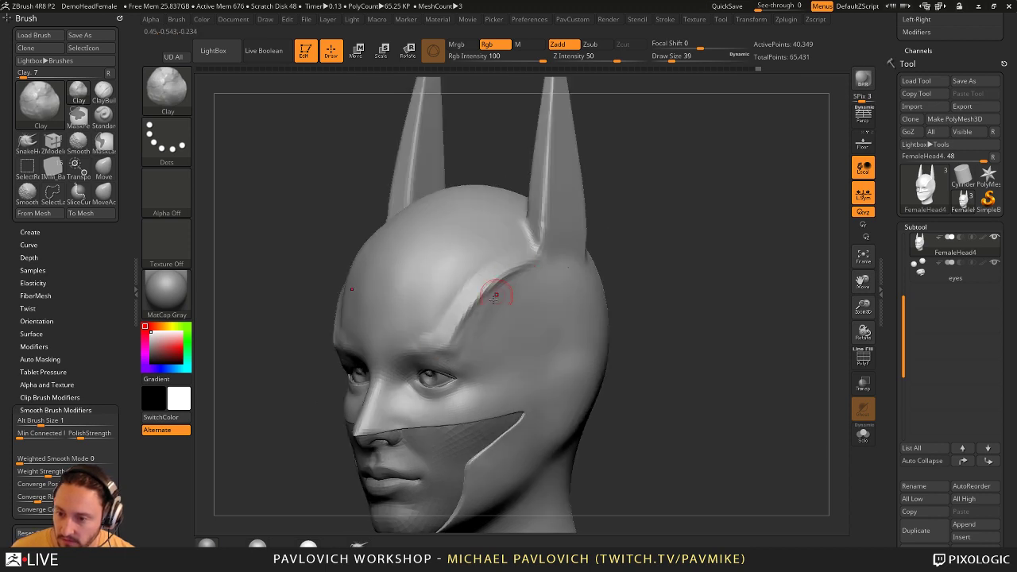
- Flatten and crisp the temple ridge from ear to brow with the hPolish brush at a draw size of 39
key("b")
key("h")
key("p")
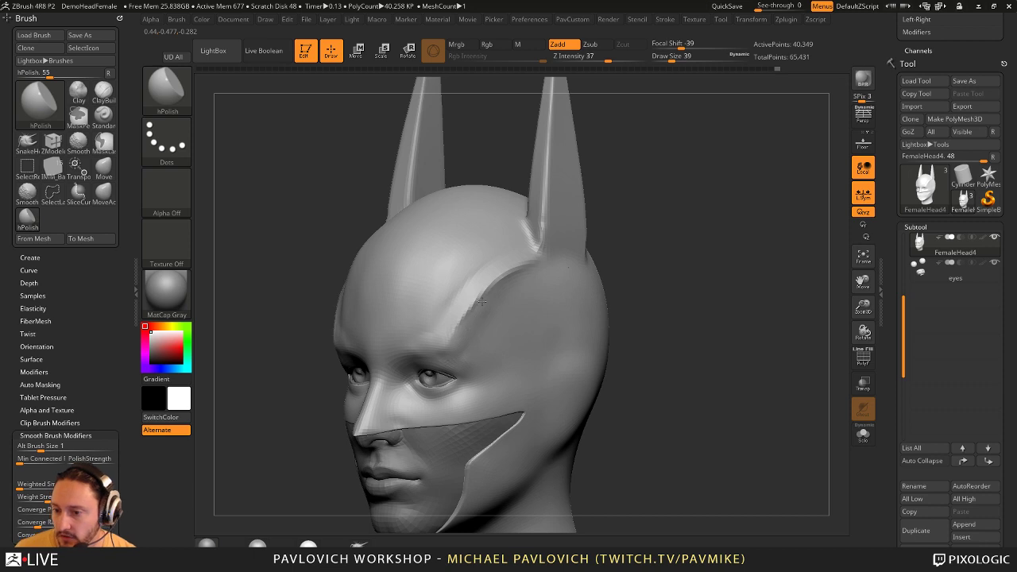
left_click_drag(612, 278, 645, 283)
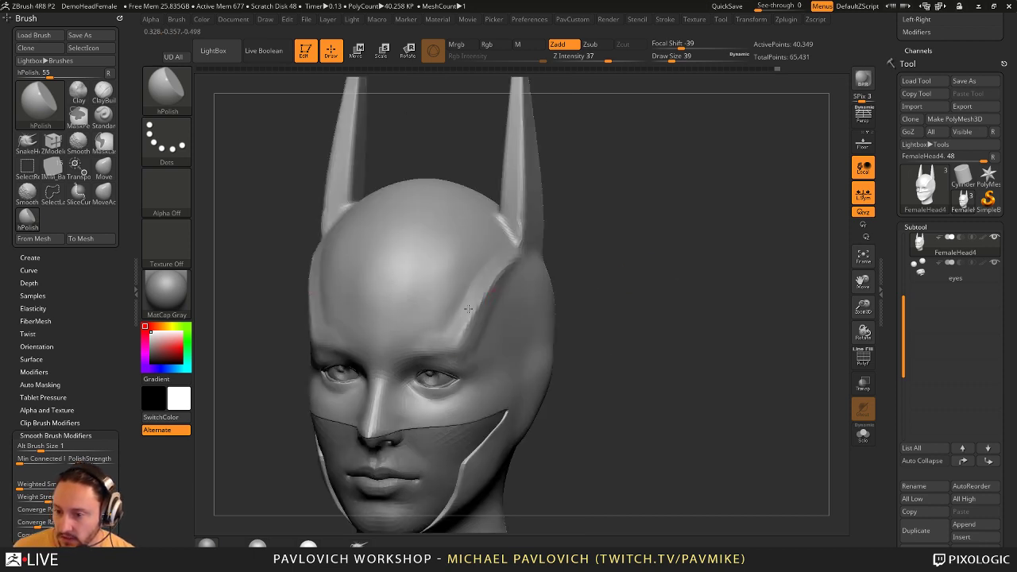
left_click_drag(489, 275, 510, 252)
left_click_drag(560, 251, 587, 253)
left_click_drag(534, 299, 451, 306)
left_click_drag(631, 238, 702, 258)
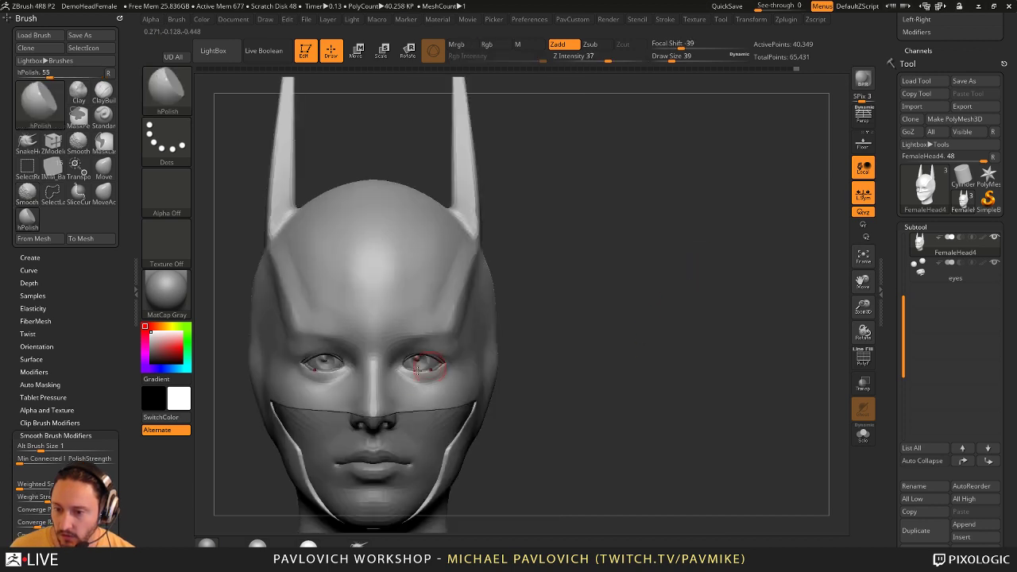
- Raise a narrow, crisp ridge along the nose bridge with the Standard brush at a draw size of 14
mouse_move(660, 335)
left_mouse_down("alt")
mouse_move(694, 245)
mouse_move(710, 266)
mouse_move(696, 261)
left_mouse_up("alt")
key("b")
key("s")
key("t")
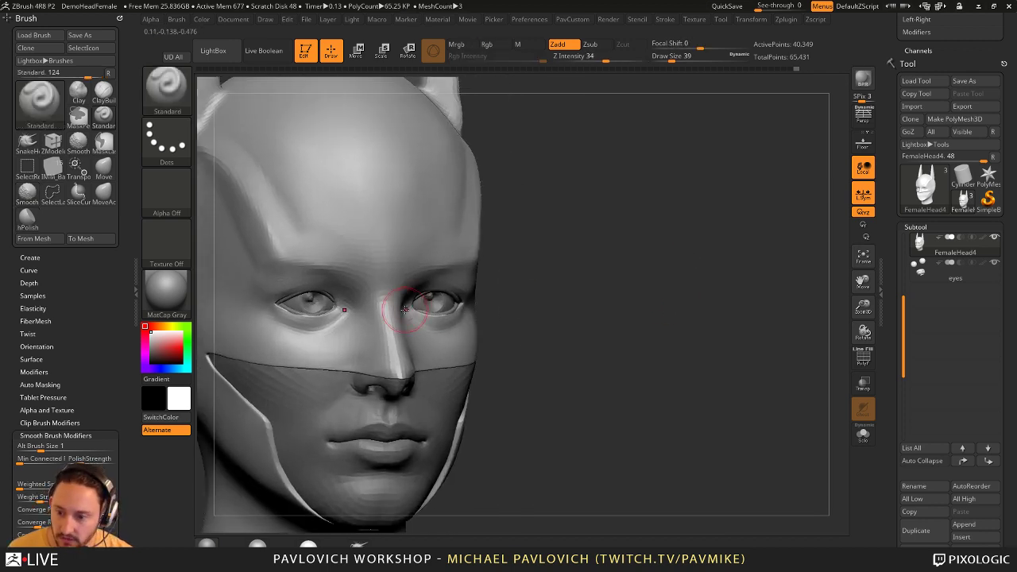
mouse_move(399, 315)
left_mouse_down()
mouse_move(406, 297)
mouse_move(415, 353)
left_mouse_up()
left_click_drag(628, 279, 659, 278)
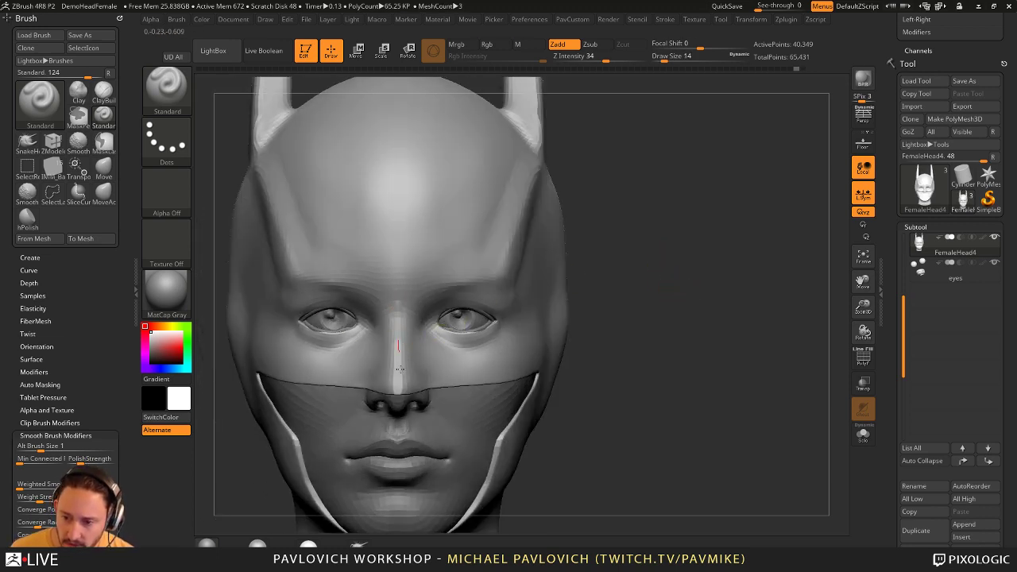
left_click_drag(665, 279, 586, 279)
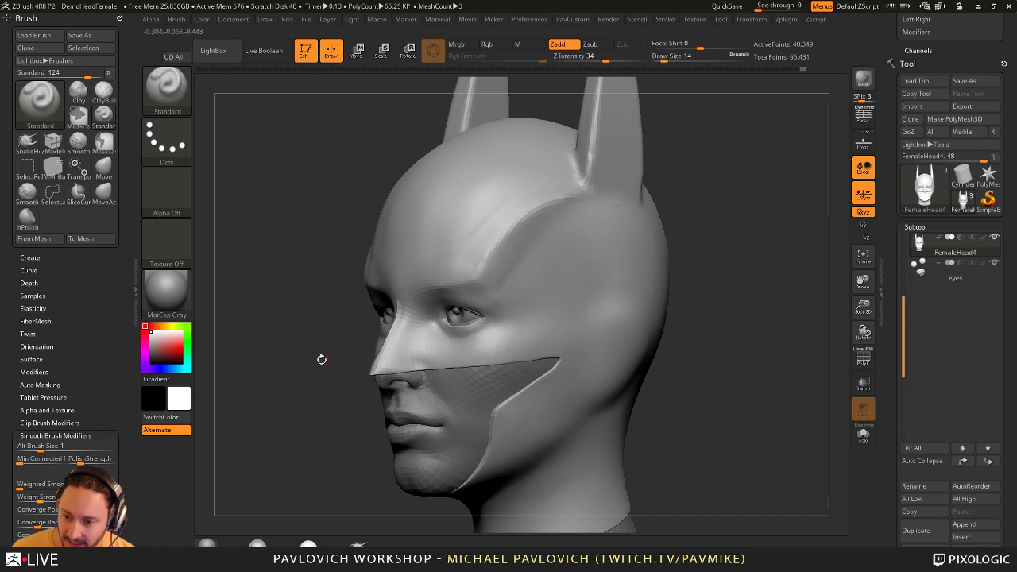
- Refine the nose bridge with the Move brush and define its ridge and sides with the Standard brush at a draw size of 20
mouse_move(322, 360)
left_mouse_down()
mouse_move(332, 356)
mouse_move(317, 370)
mouse_move(334, 383)
mouse_move(377, 371)
mouse_move(343, 397)
mouse_move(465, 367)
left_mouse_up()
key("s")
key("b")
key("m")
key("v")
key("bracketleft")
key("bracketleft")
key("b")
key("s")
key("t")
left_click_drag(699, 284, 807, 286)
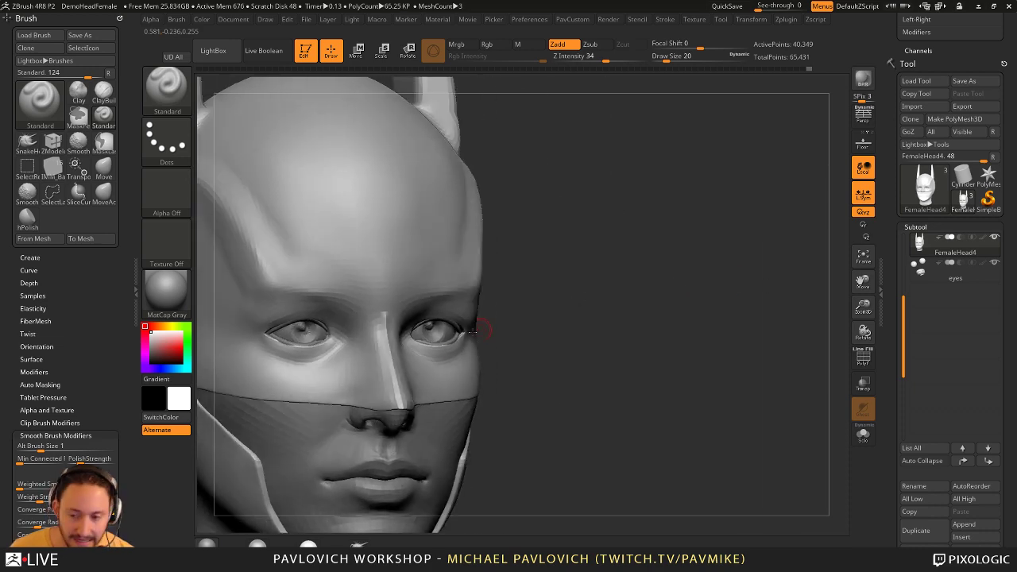
left_click_drag(343, 397, 443, 349)
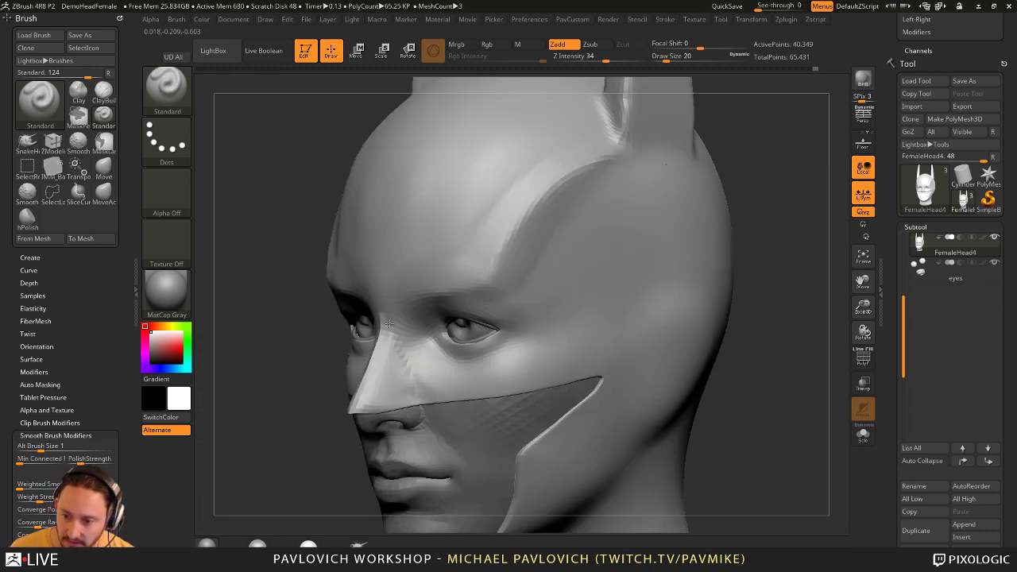
- Sculpt the inner brows and the creases where they meet the nose bridge with the Standard brush
left_click_drag(298, 486, 370, 474)
key("s")
left_click_drag(383, 334, 391, 334)
mouse_move(511, 264)
left_mouse_down()
mouse_move(522, 284)
mouse_move(413, 331)
mouse_move(454, 300)
left_mouse_up()
- Build up the frowning brow ridges above both eyes with the Clay brush at a draw size of 49
key("b")
key("c")
key("l")
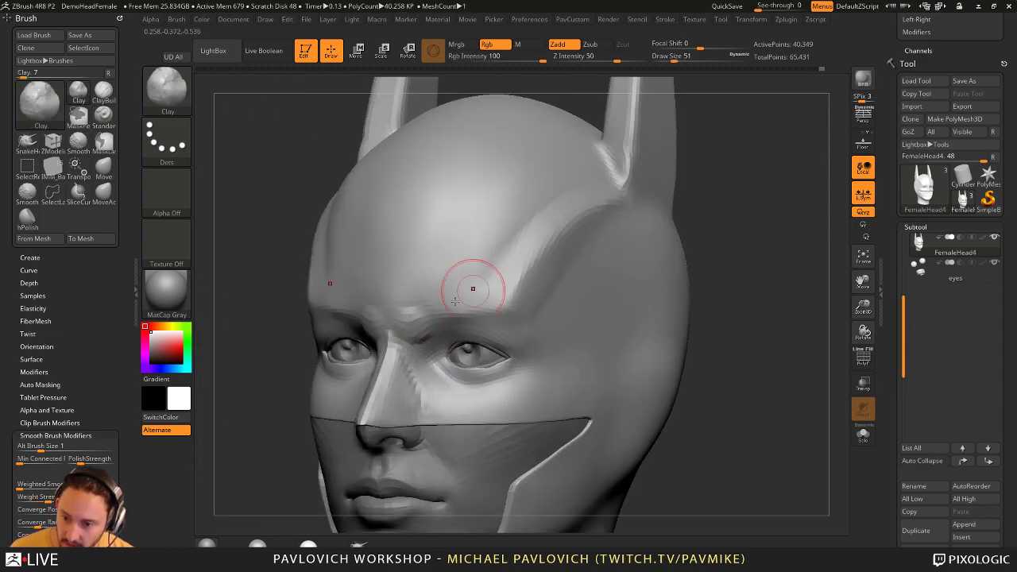
left_click_drag(757, 263, 417, 302, "shift")
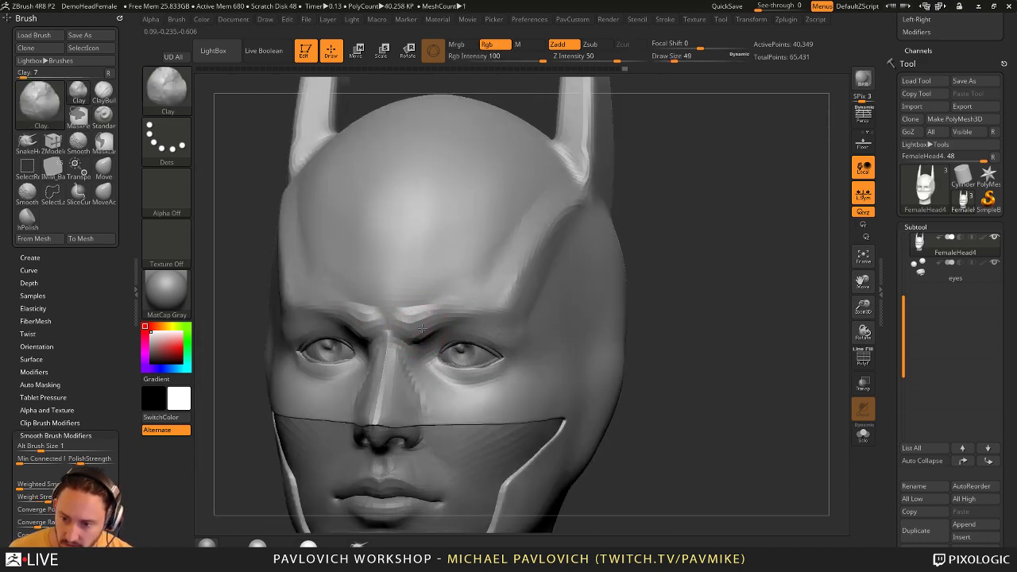
left_click_drag(637, 266, 674, 241, "shift")
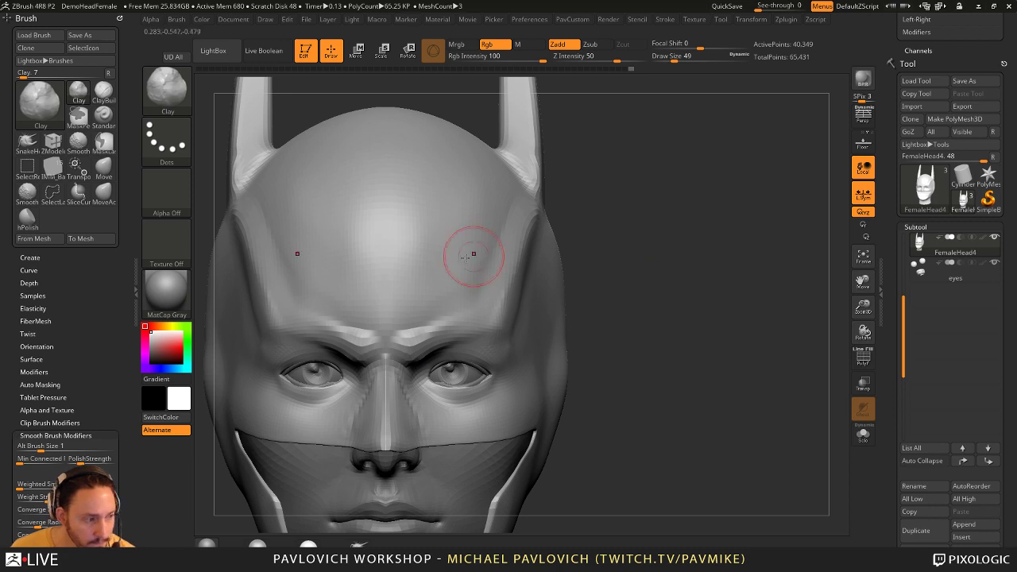
left_click_drag(618, 294, 585, 267, "alt")
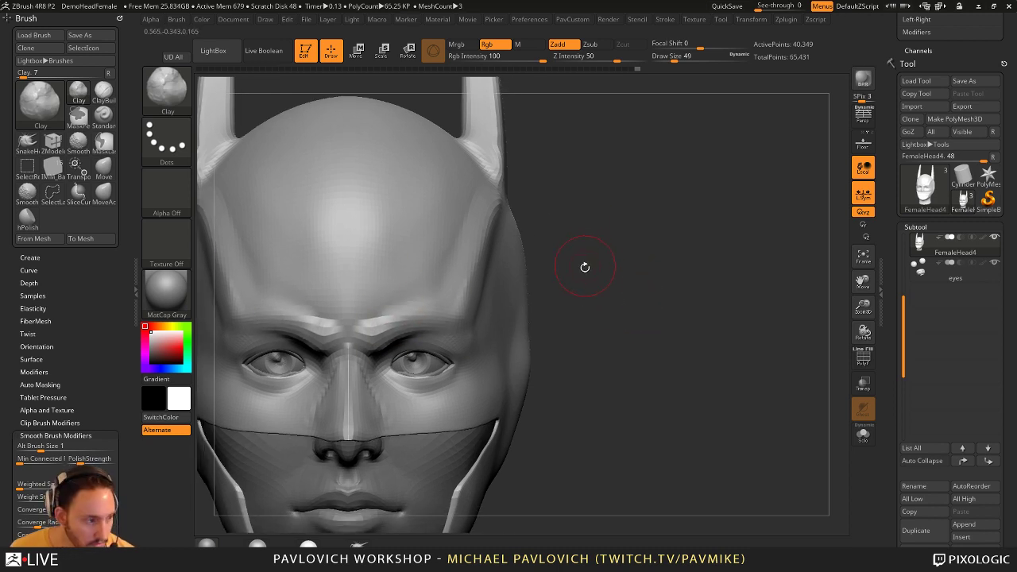
left_click_drag(617, 301, 602, 312)
- Adjust the inner brows with the Move brush and refine their surface with the Clay brush at a draw size of 54
key("s")
key("b")
key("m")
key("v")
left_click_drag(403, 356, 384, 347)
left_click_drag(624, 306, 636, 302, "shift")
left_click(395, 334)
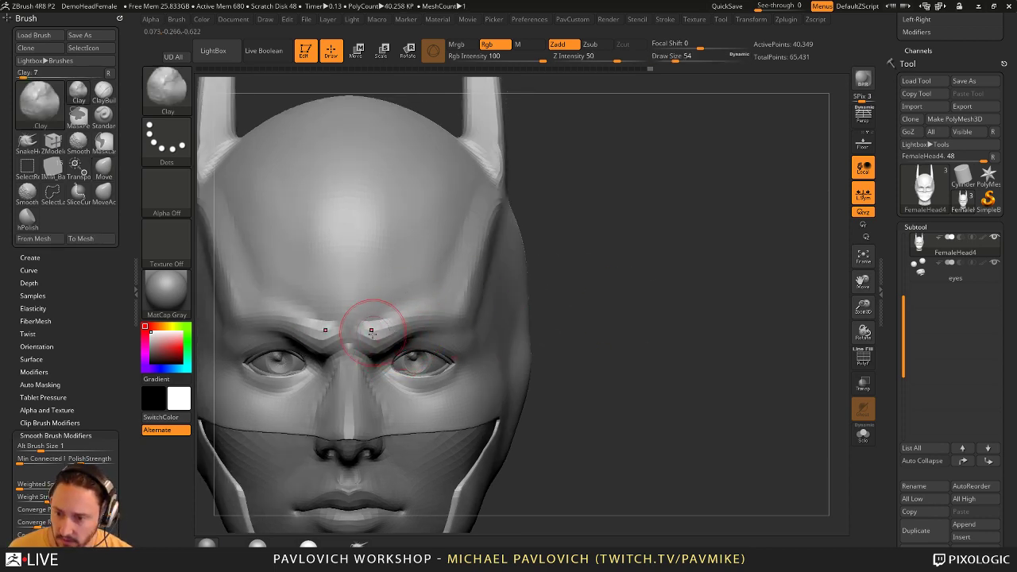
- Sharpen the lower temple ridge where it meets the outer brow with the Standard brush at a draw size of 29
left_click_drag(593, 295, 432, 300)
left_click_drag(767, 275, 675, 253, "alt")
key("s")
left_click(706, 272)
key("b")
key("s")
key("t")
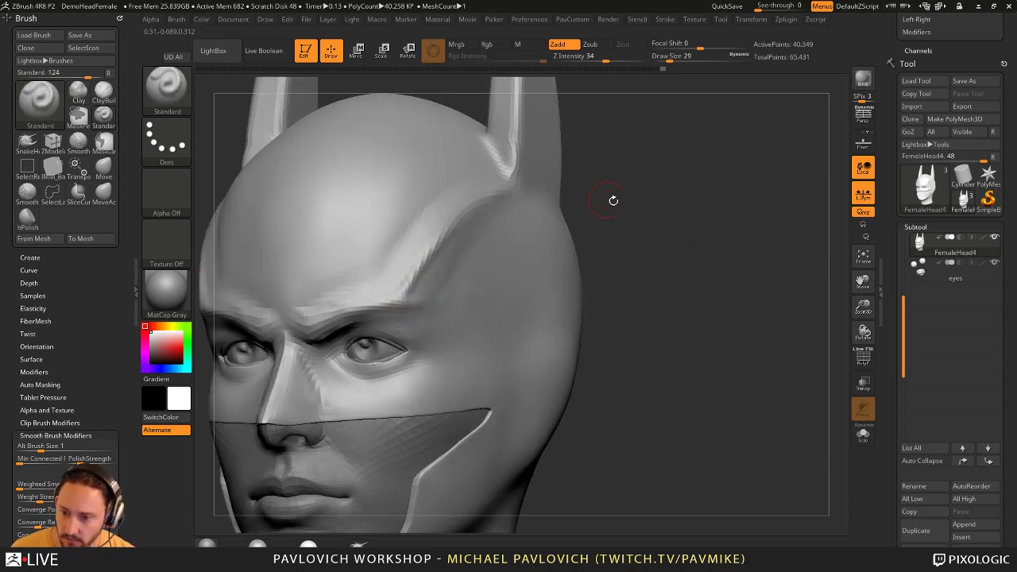
left_click_drag(633, 225, 640, 188, "shift")
left_click_drag(636, 244, 686, 247, "alt")
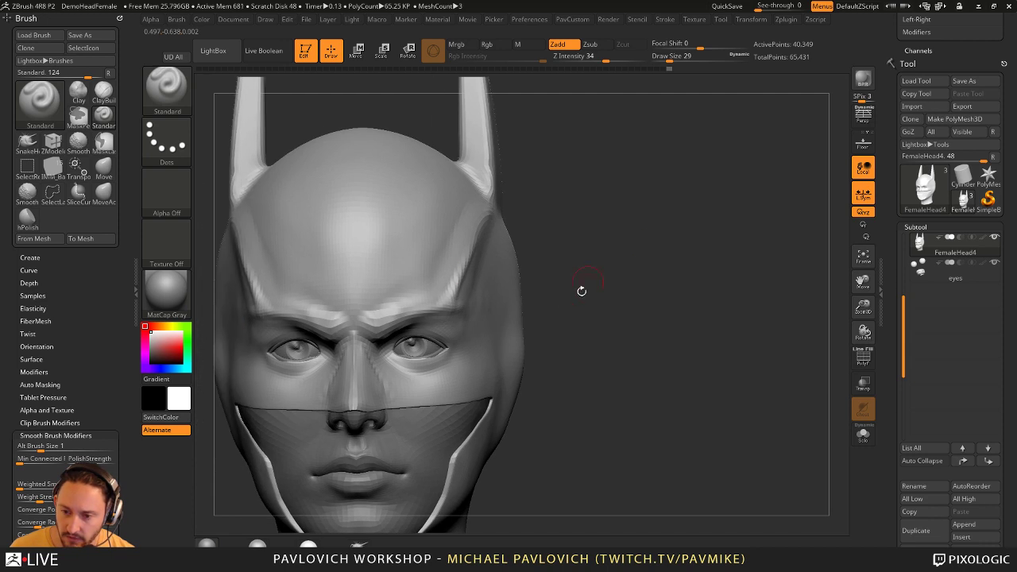
- Subdivide the cowl mesh once and soften the brow and nose bridge with the Smooth Stronger brush
key("ctrl")
mouse_move(607, 274)
left_mouse_down()
mouse_move(609, 230)
mouse_move(633, 226)
left_mouse_up()
key("shift")
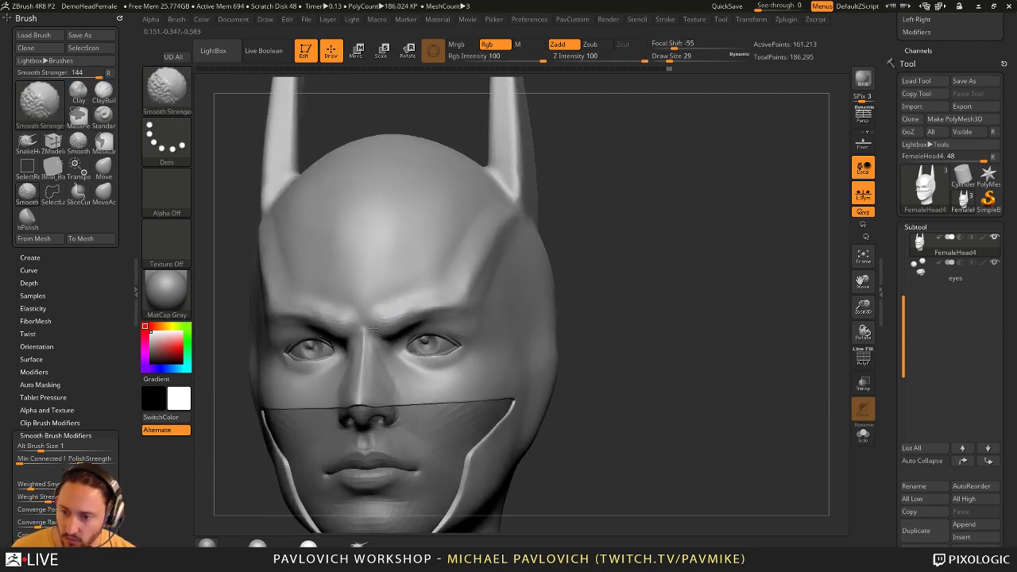
left_click_drag(399, 314, 391, 299)
mouse_move(639, 225)
left_mouse_down("alt")
mouse_move(658, 245)
mouse_move(453, 238)
left_mouse_up("alt")
- Sculpt slanted frown wrinkles on the forehead above the inner brows with the Standard brush at a draw size of 22
key("b")
key("s")
key("t")
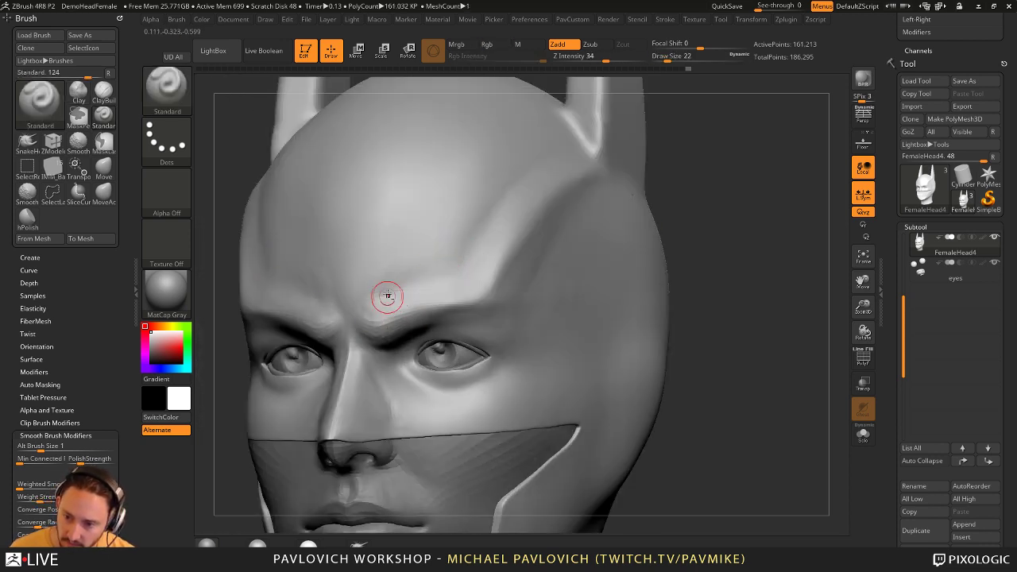
mouse_move(387, 296)
left_mouse_down()
mouse_move(407, 262)
mouse_move(429, 264)
left_mouse_up()
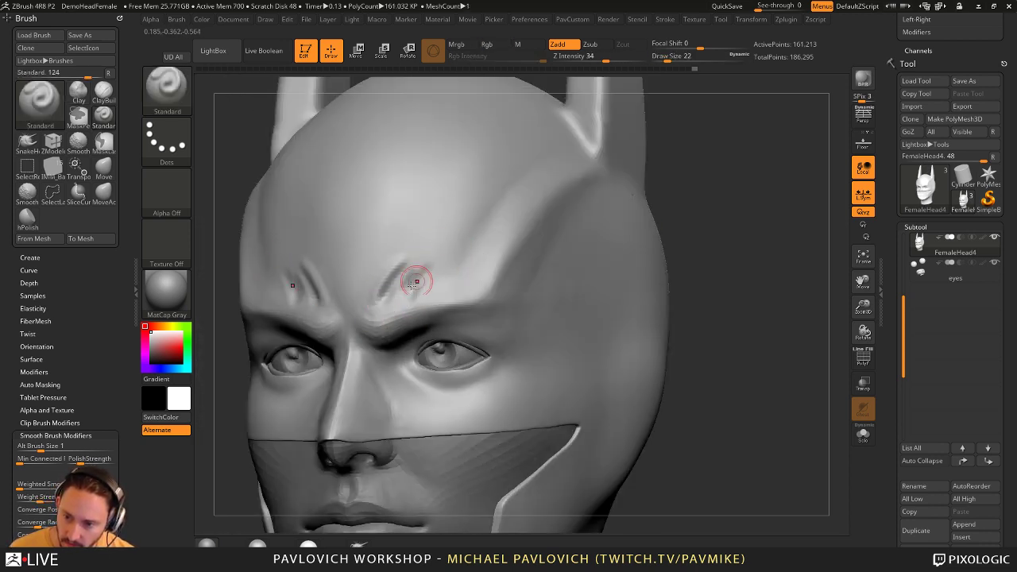
- Fill out the forehead frown wrinkles with the Clay brush at a draw size of 22 and smooth them into the brow
key("b")
key("c")
key("l")
left_click_drag(410, 301, 409, 280)
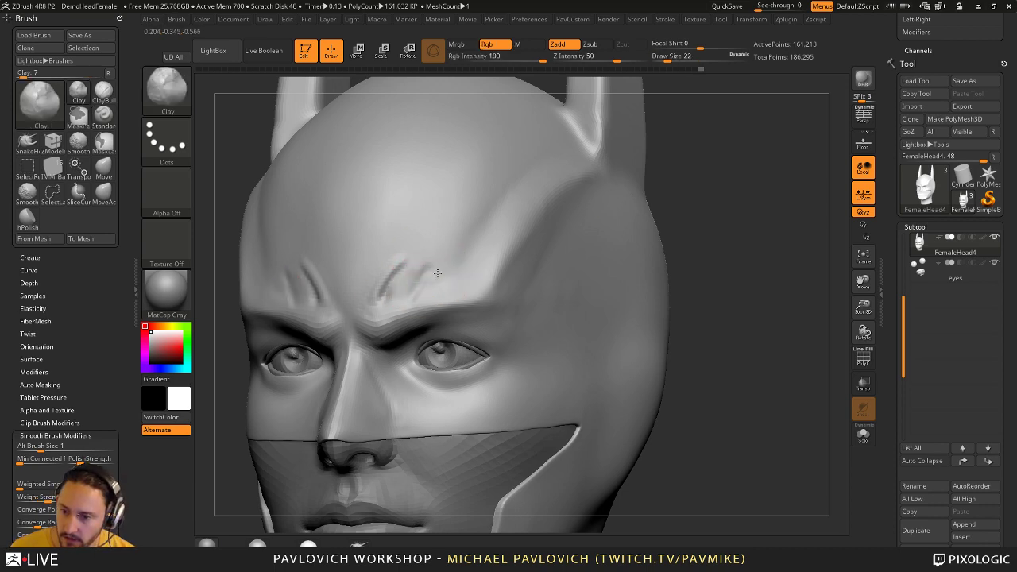
left_click_drag(717, 207, 775, 208, "shift")
left_click_drag(390, 288, 406, 271, "shift")
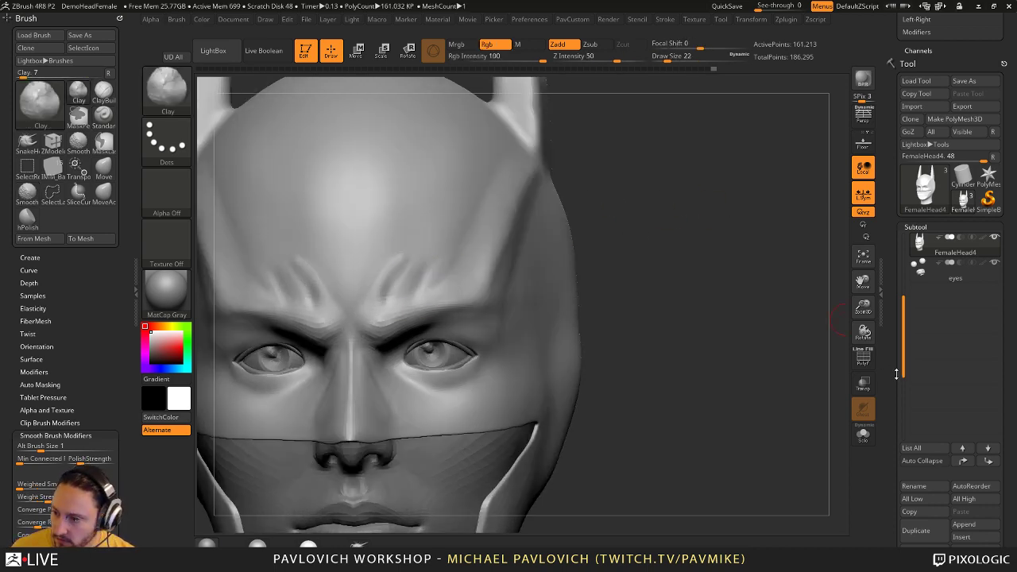
- Smooth the area between the nose bridge and inner eye, and reshape the bridge with the MoveAccu brush
left_click_drag(896, 374, 897, 204)
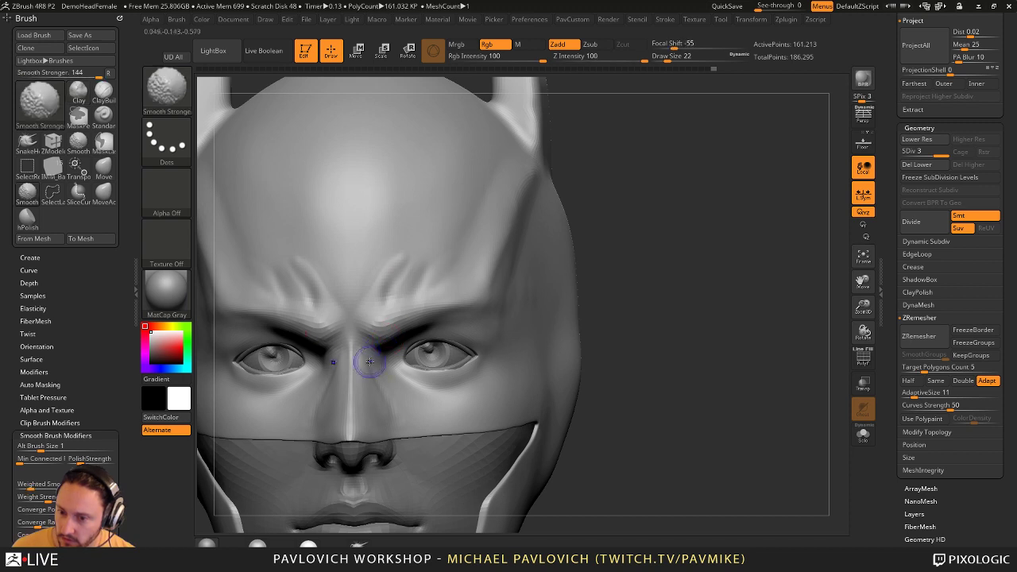
left_click_drag(368, 361, 367, 345, "shift")
mouse_move(673, 290)
left_mouse_down()
mouse_move(650, 280)
mouse_move(677, 264)
mouse_move(680, 243)
left_mouse_up()
key("1")
key("s")
left_click_drag(343, 358, 331, 359)
left_click_drag(529, 285, 439, 282)
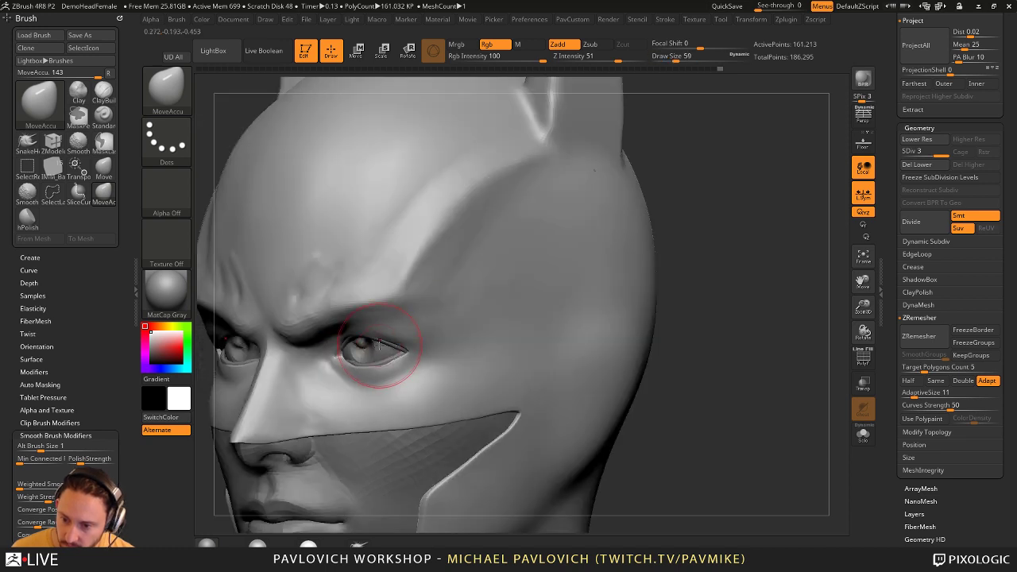
- Reshape the cowl around the eyelids and below the eyes with the MoveAccu and Move brushes
key("2")
left_click_drag(372, 338, 373, 333)
left_click_drag(385, 375, 389, 371)
key("s")
left_click(390, 371)
left_click_drag(706, 282, 748, 283)
key("s")
left_click(344, 389)
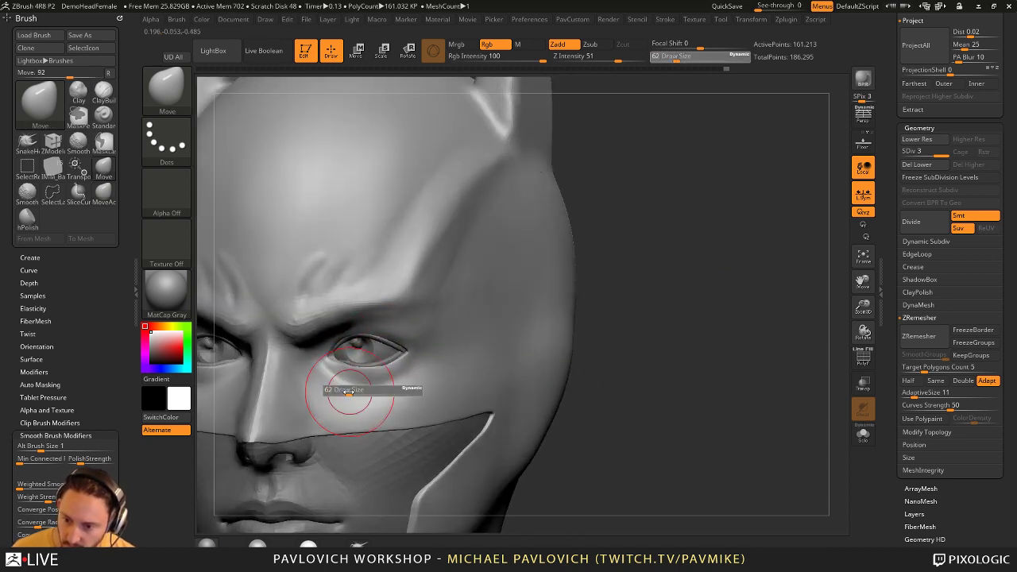
left_click_drag(338, 369, 366, 374)
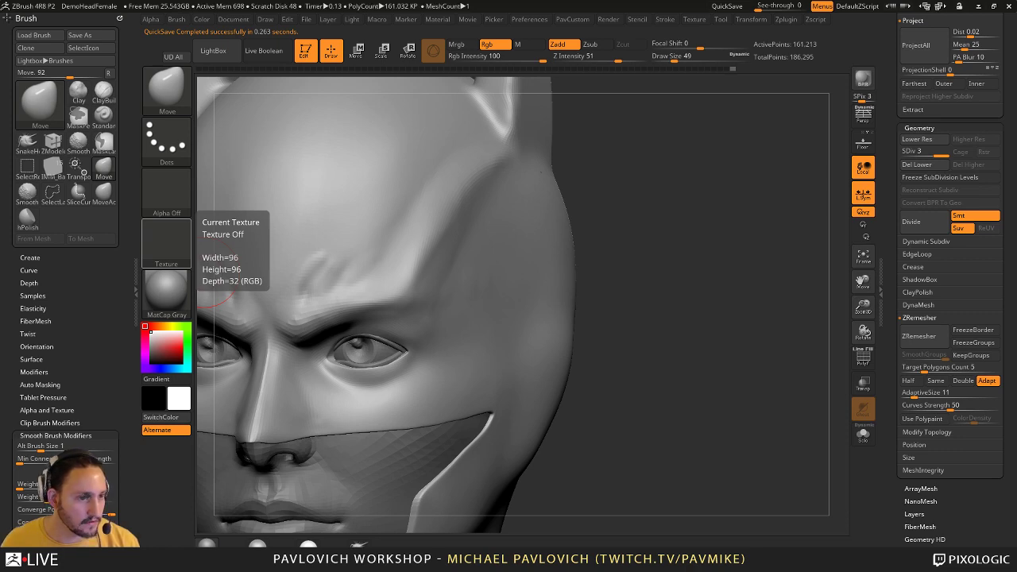
- Switch to the browser and read the Intro To ZBrush files description on Gumroad about the ZStartup folder
left_click_drag(548, 556, 773, 16)
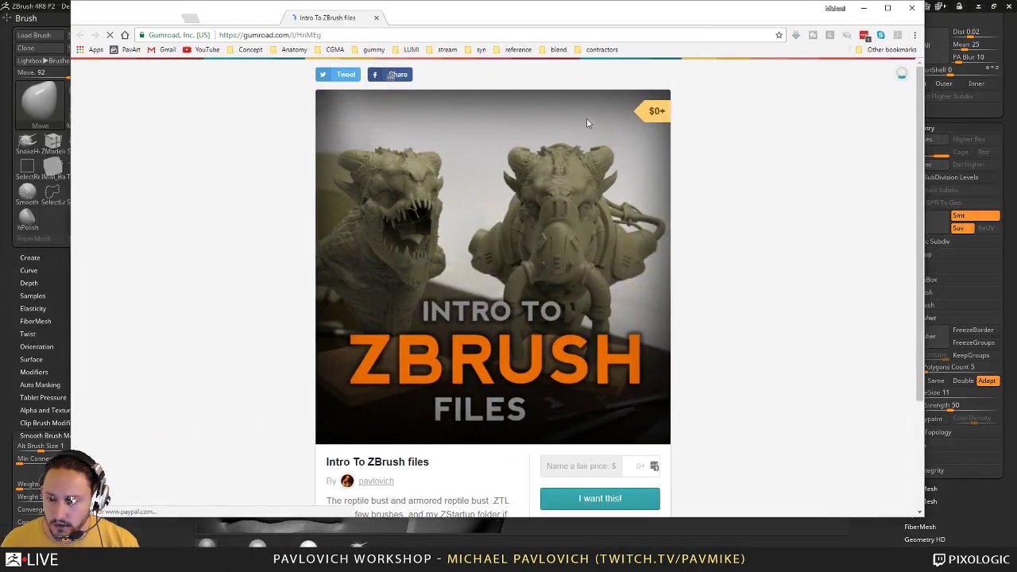
scroll(268, 266, "down", 3)
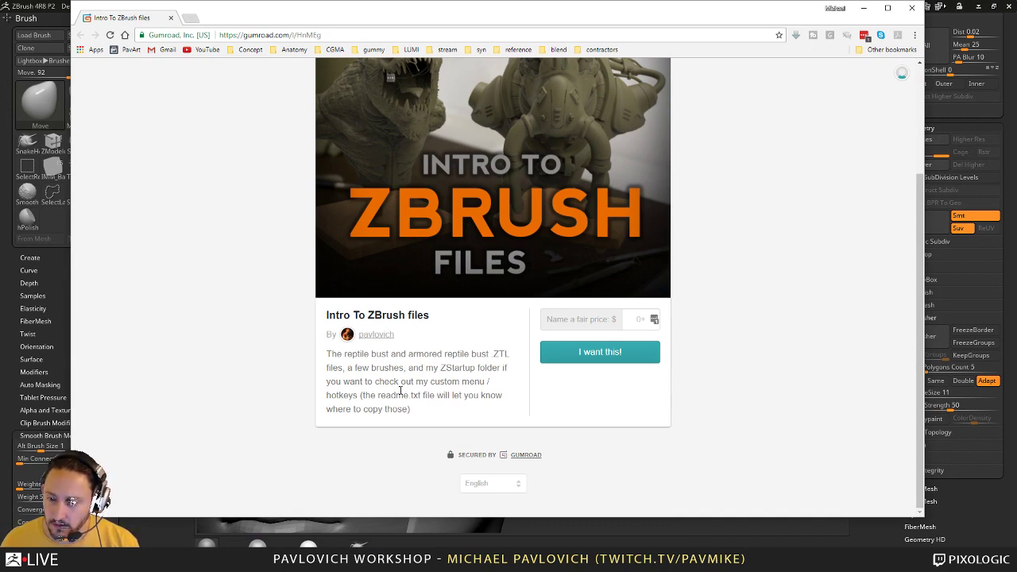
left_click_drag(441, 368, 509, 383)
key("alt+Tab")
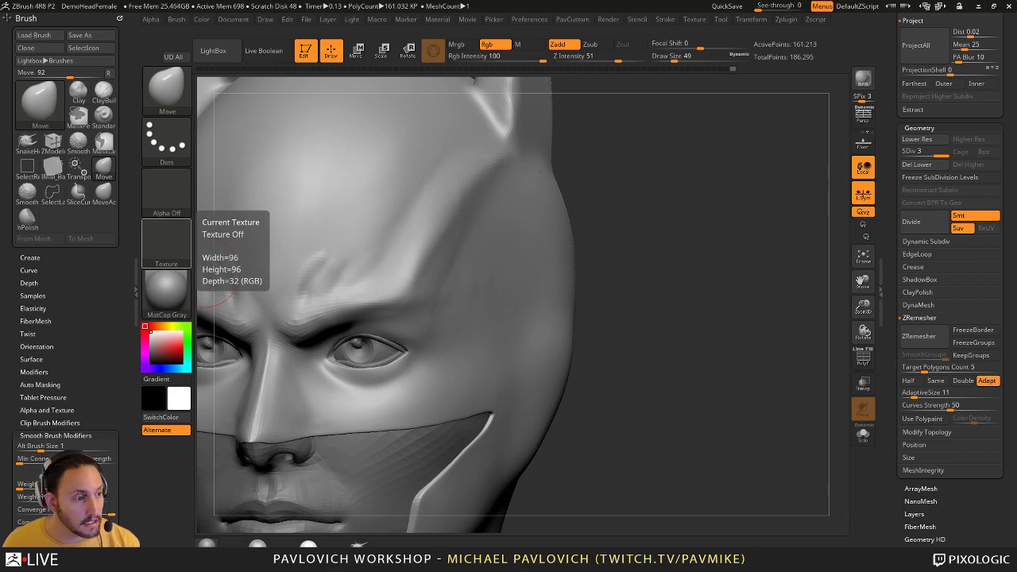
- Switch to File Explorer, show the ZStartup folder inside ZBrushData and select CustomUserInterface4R8.cfg
key("super")
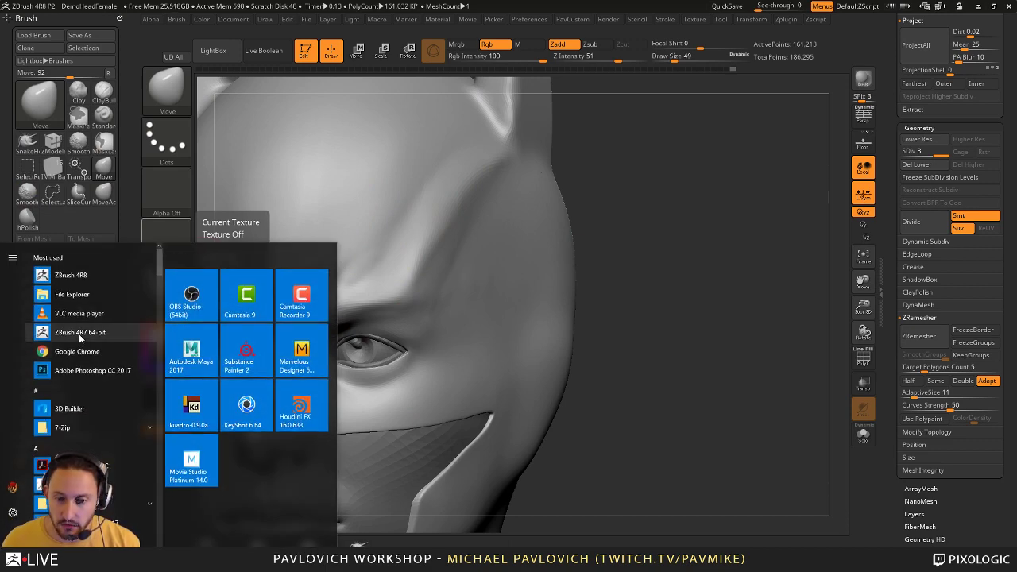
left_click(85, 296)
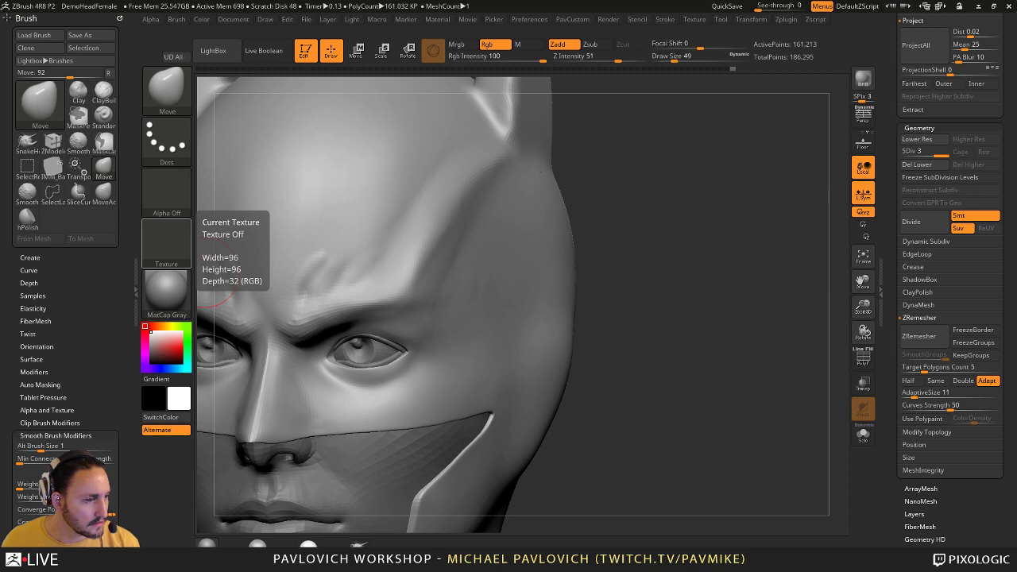
left_click_drag(421, 365, 459, 112)
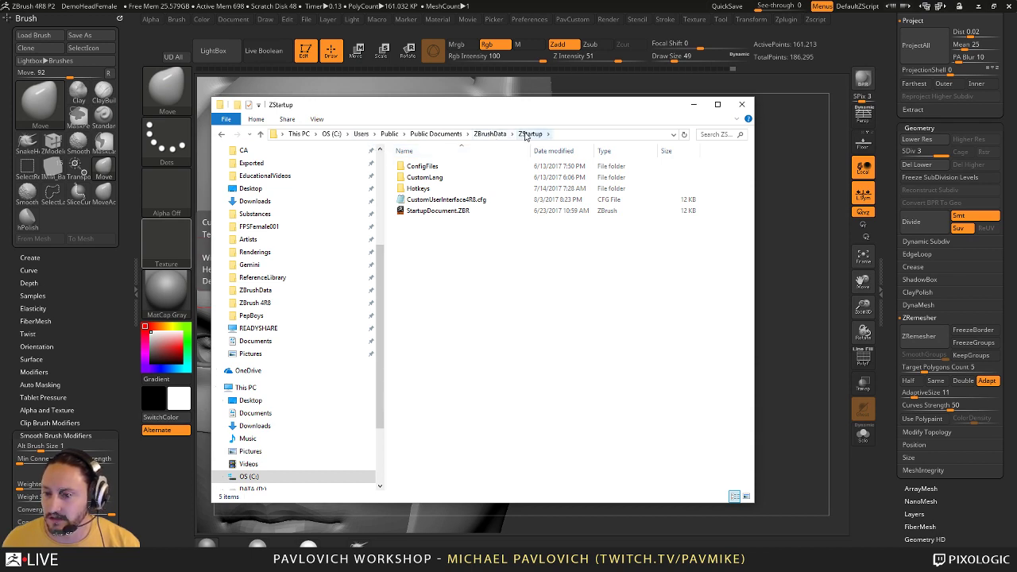
left_click(443, 201)
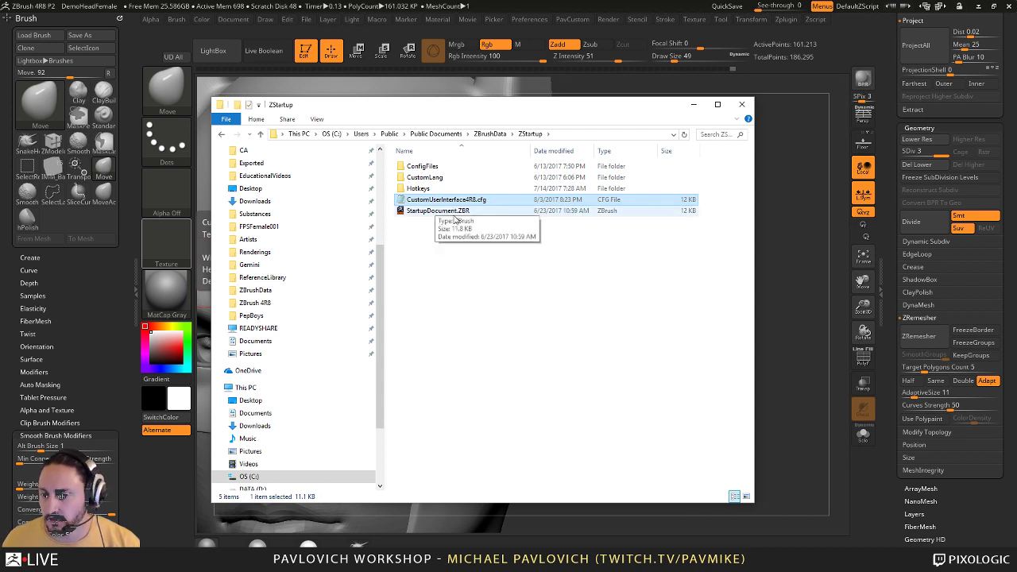
- Examine the custom hotkeys in StartupHotkeys.TXT from the Hotkeys folder and close the file and folder windows
double_click(419, 188)
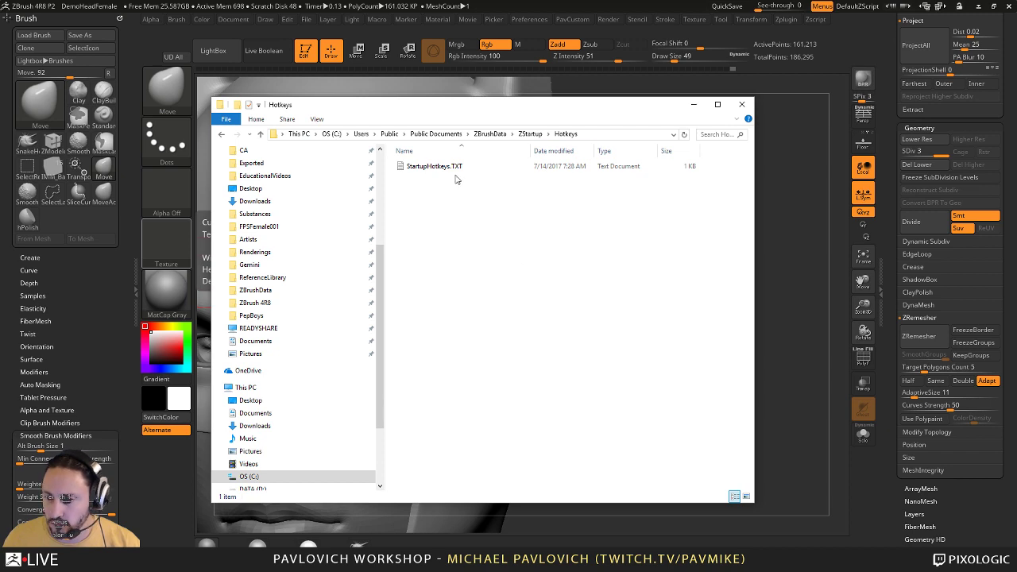
left_click(530, 133)
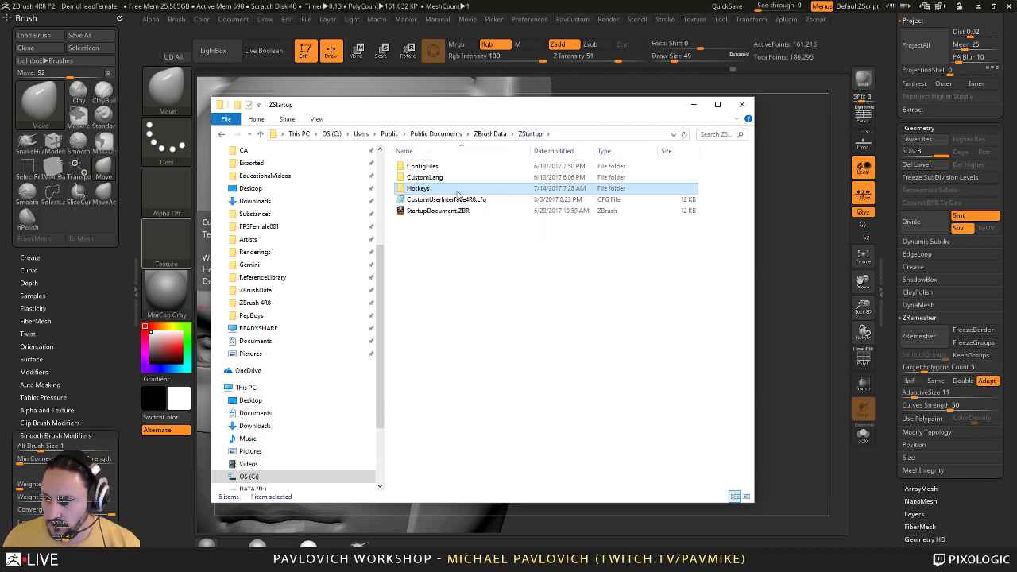
double_click(458, 195)
double_click(435, 173)
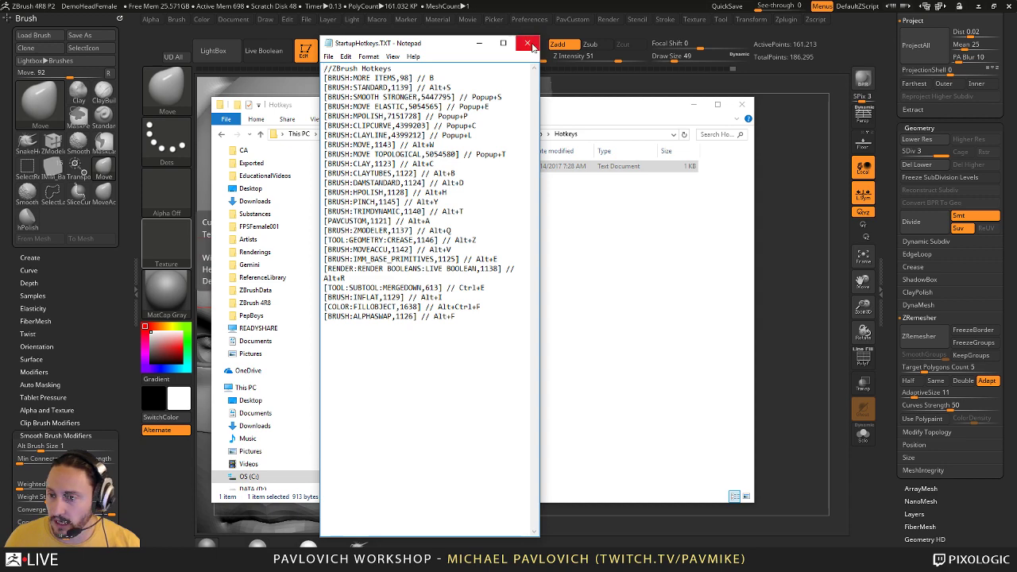
left_click(527, 43)
left_click(742, 104)
- Look over the ZBrush preferences and the PavCustom set of DynaMesh, topology and polymodelling commands
left_click(530, 24)
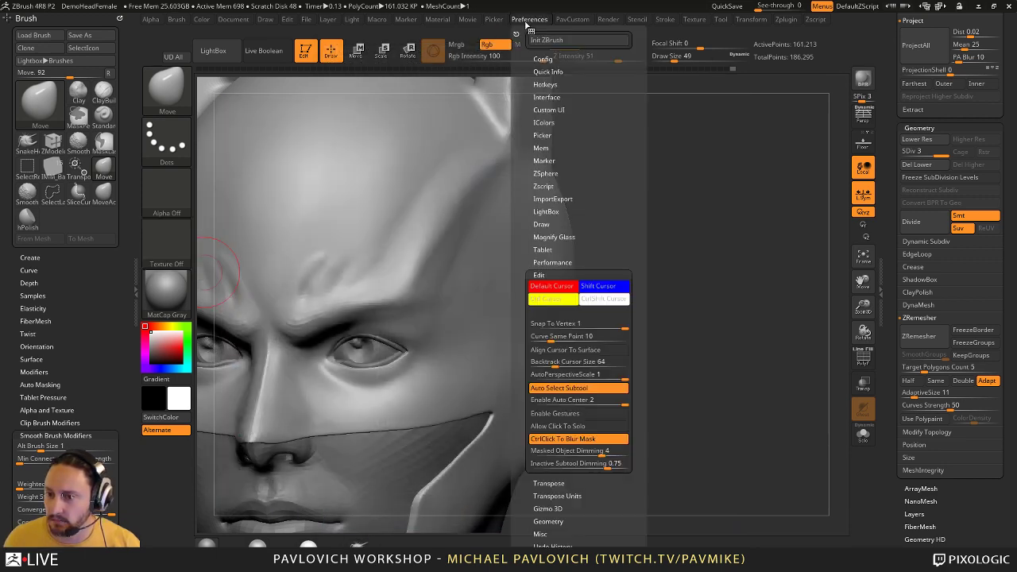
mouse_move(574, 22)
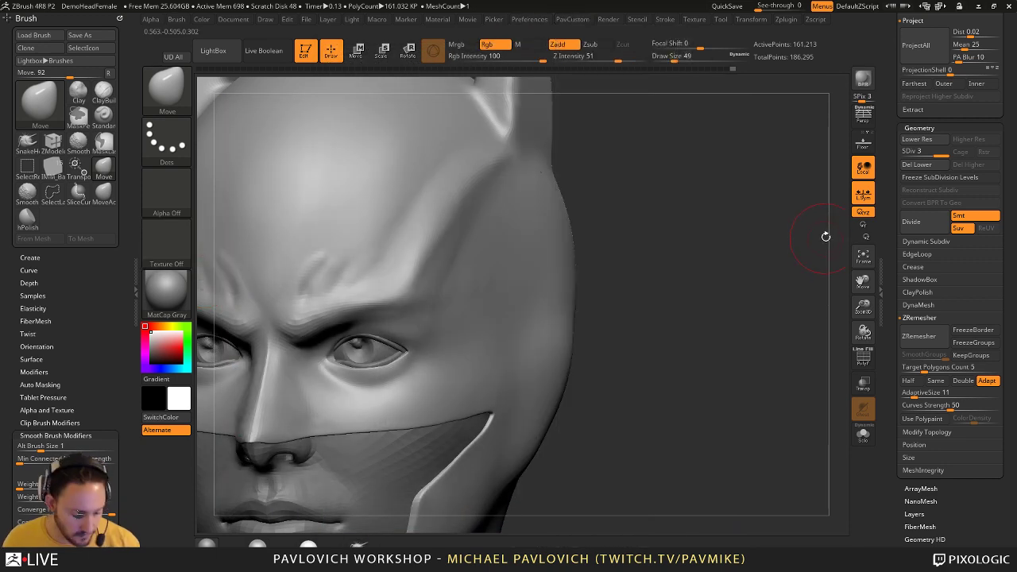
key("grave")
key("space")
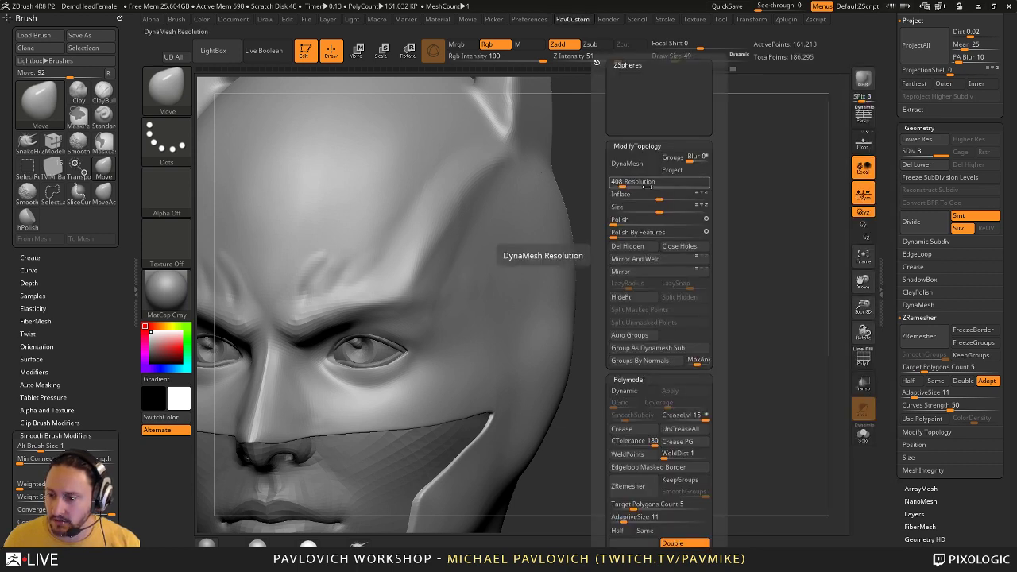
key("space")
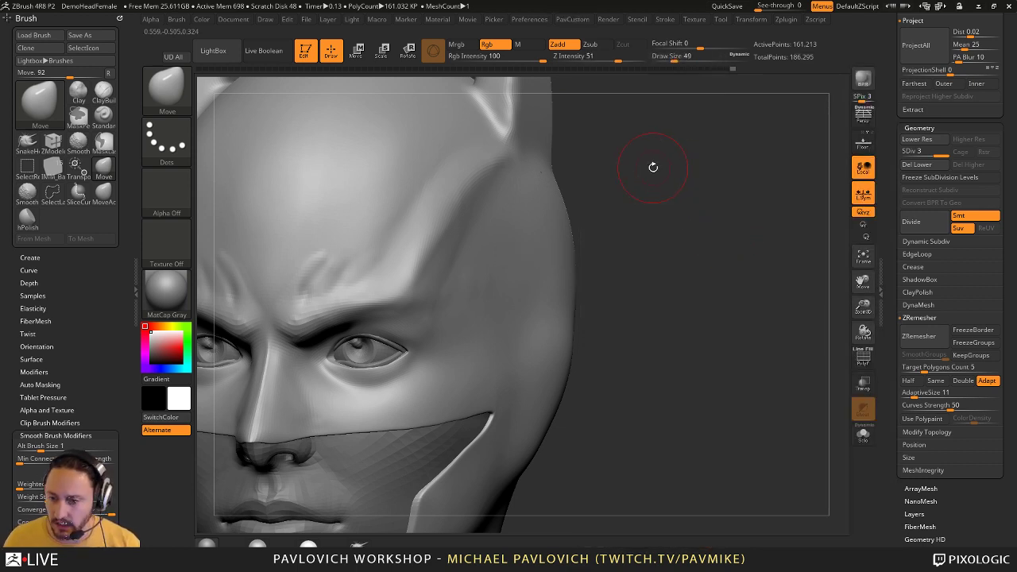
- Cycle the active sculpting brush through ZModeler, Clay, ClayTubes and Standard to demonstrate quick brush switching
key("b")
key("z")
key("m")
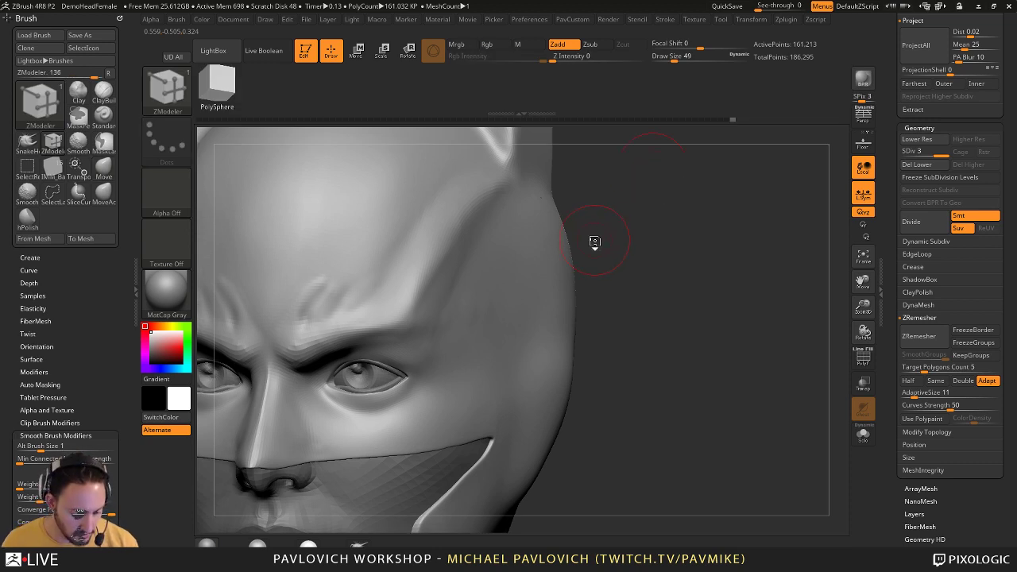
key("b")
key("c")
key("l")
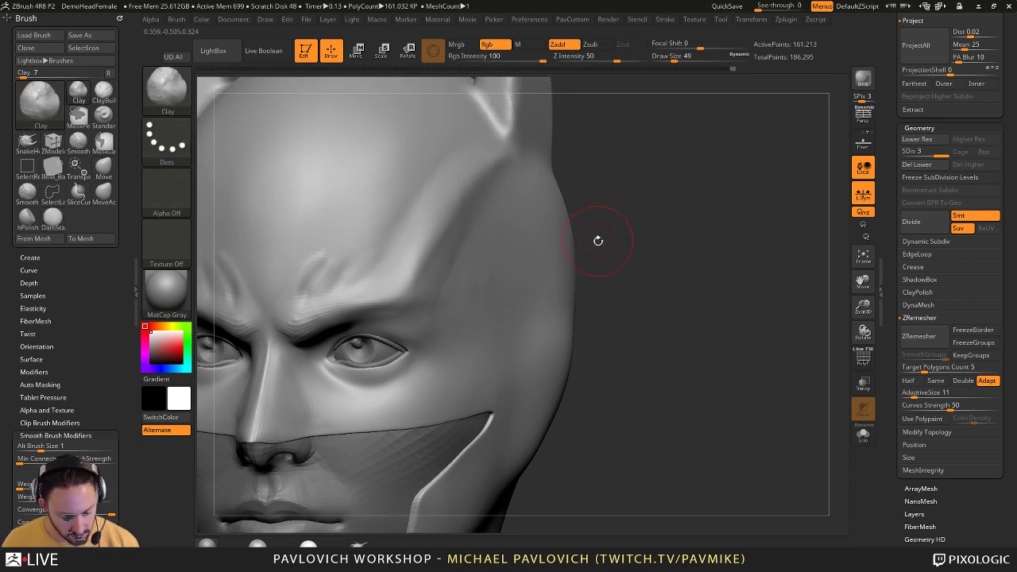
key("b")
key("c")
key("t")
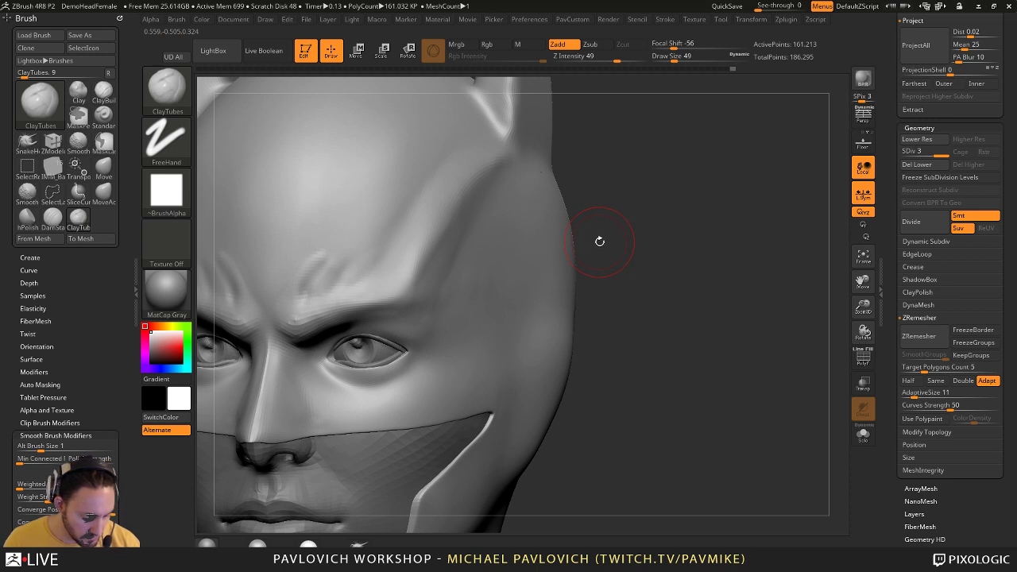
key("b")
key("s")
key("t")
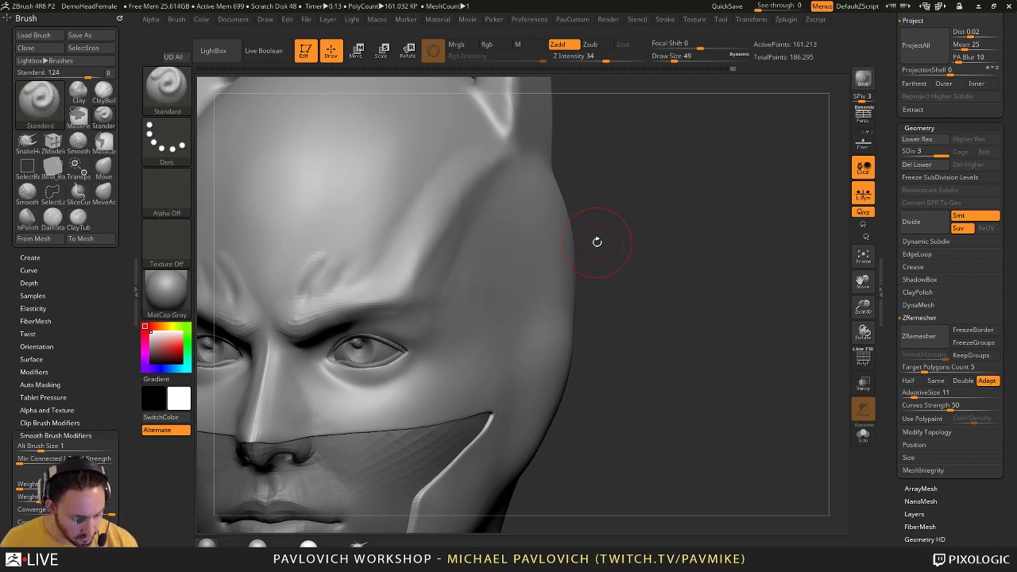
- Cycle the active brush through TrimDynamic, Pinch and Clay, ending on Pinch
key("b")
key("t")
key("d")
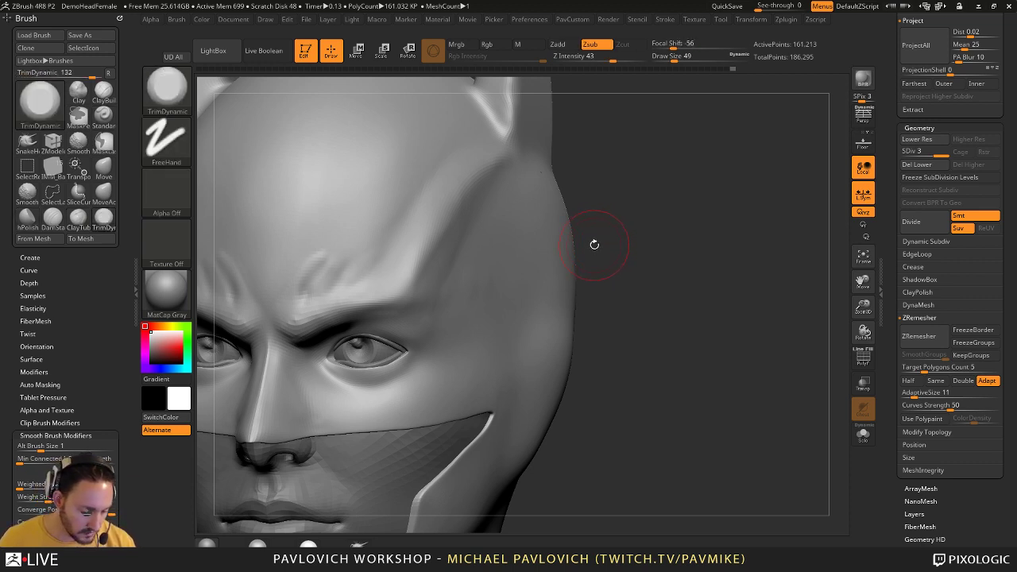
key("b")
key("p")
key("i")
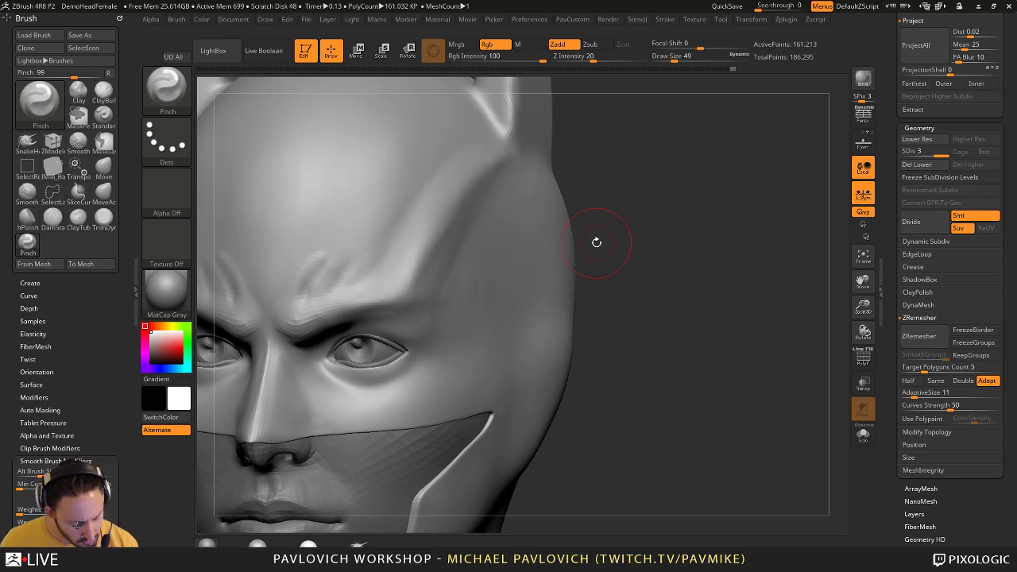
key("b")
key("c")
key("l")
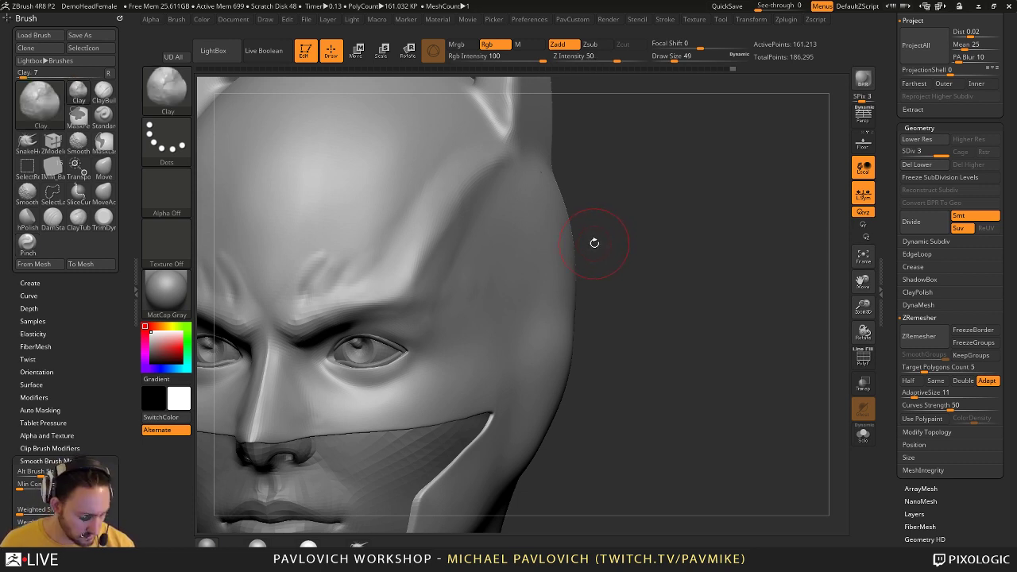
key("b")
key("p")
key("i")
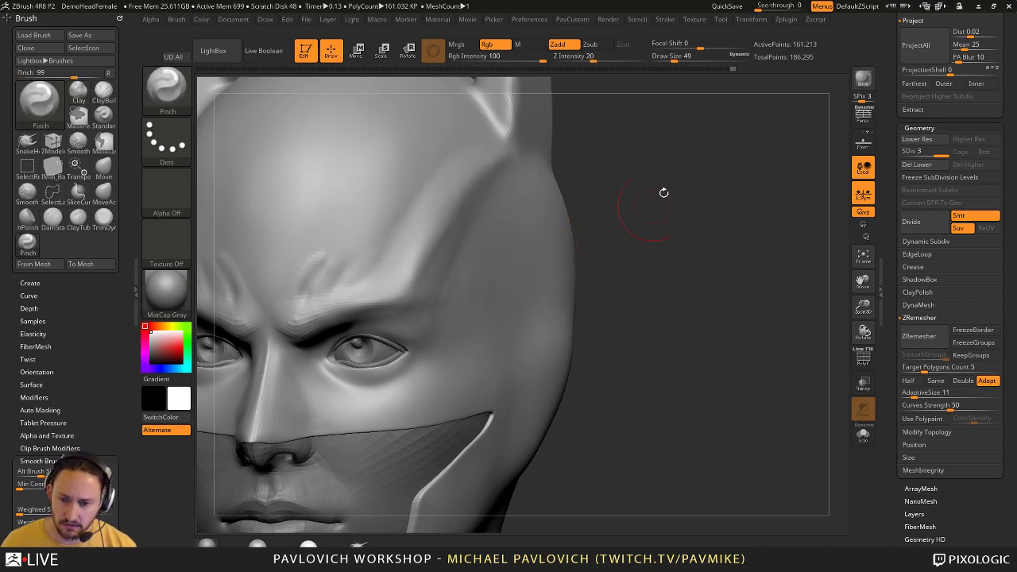
- Build up the cowl's inner brow above the nose bridge with the Clay brush at a reduced draw size
mouse_move(672, 212)
left_mouse_down("shift")
mouse_move(643, 220)
mouse_move(685, 228)
mouse_move(648, 216)
left_mouse_up("shift")
mouse_move(648, 216)
left_mouse_down("alt")
mouse_move(693, 233)
mouse_move(685, 247)
left_mouse_up("alt")
key("b")
key("c")
key("l")
key("[")
key("s")
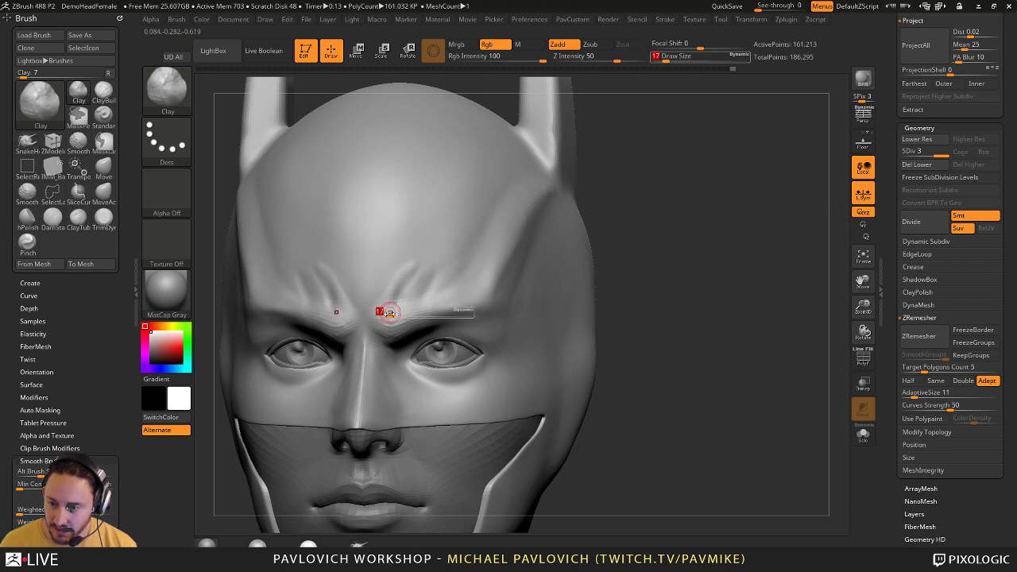
mouse_move(382, 312)
left_mouse_down()
mouse_move(386, 300)
mouse_move(399, 311)
mouse_move(380, 297)
left_mouse_up()
- Set the Smooth Stronger brush's Z Intensity to 21 and soften the inner brow creases on the cowl
left_click_drag(630, 208, 626, 220, "alt")
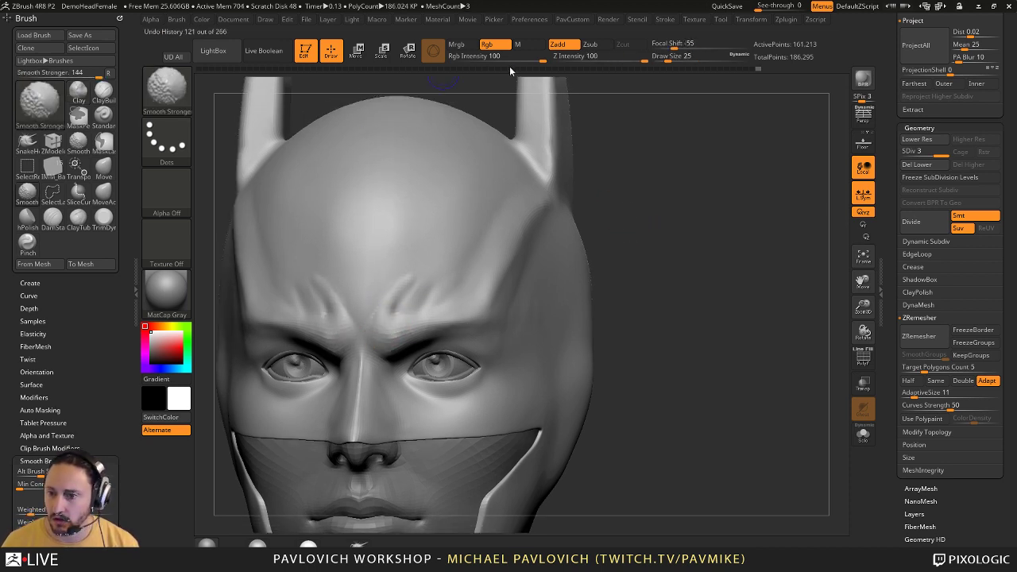
left_click(594, 58, "shift")
mouse_move(383, 321)
left_mouse_down("shift")
mouse_move(399, 287)
mouse_move(385, 299)
left_mouse_up("shift")
left_click_drag(668, 218, 608, 230)
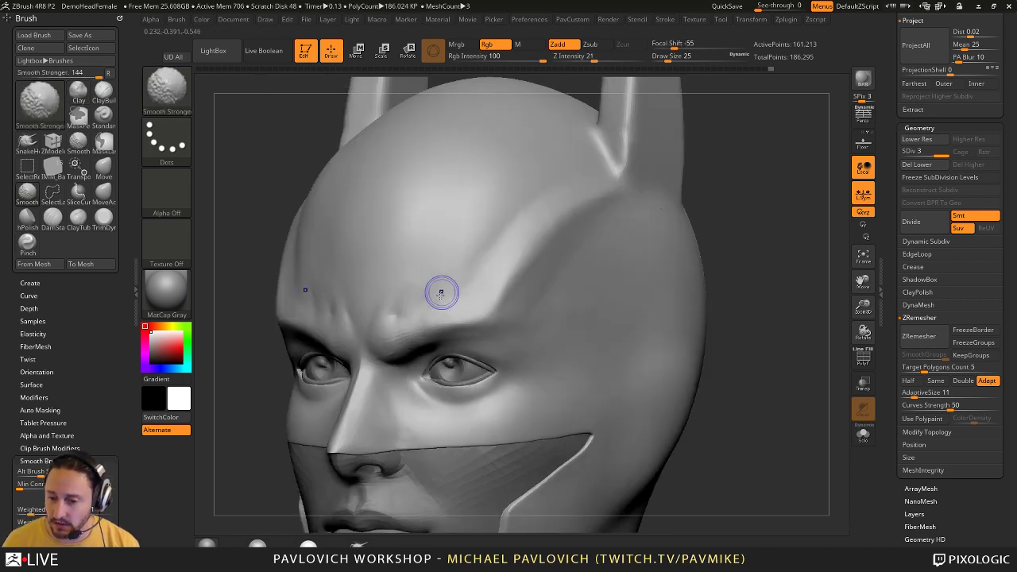
- Smooth the cowl's forehead above the brow and the area beside the eye
left_click_drag(442, 291, 441, 293, "shift")
mouse_move(709, 241)
left_mouse_down()
mouse_move(732, 250)
mouse_move(699, 254)
left_mouse_up()
left_click_drag(513, 340, 566, 312, "shift")
left_click_drag(665, 302, 719, 291)
key("ctrl+z")
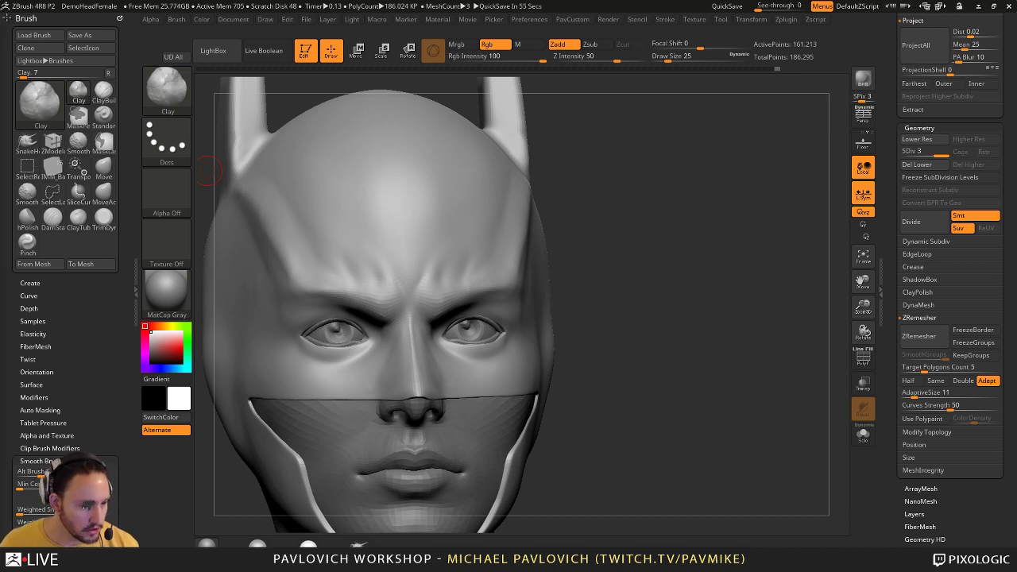
mouse_move(701, 254)
left_mouse_down()
mouse_move(676, 293)
mouse_move(742, 261)
mouse_move(697, 236)
left_mouse_up()
- Carve a crease beside the cowl's nose bridge near the inner eye corner with the DamStandard brush
key("b")
key("d")
key("s")
key("s")
mouse_move(440, 322)
left_mouse_down()
mouse_move(430, 322)
mouse_move(450, 324)
mouse_move(428, 329)
left_mouse_up()
key("s")
key("bracketright")
key("bracketright")
key("bracketright")
key("bracketright")
key("bracketright")
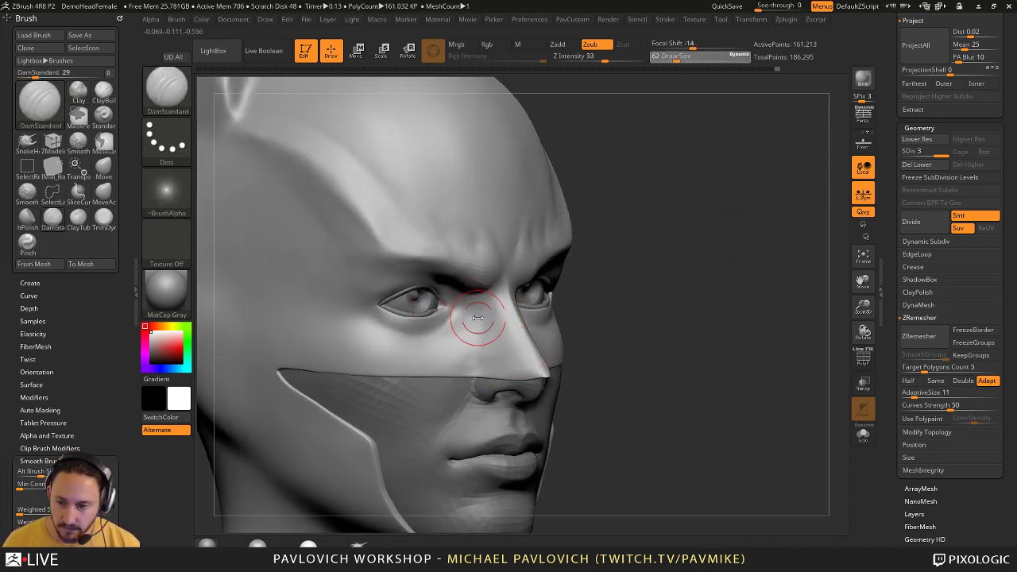
- Reshape the pointed nose tip of the cowl in profile with the Move brush
mouse_move(550, 348)
left_mouse_down()
mouse_move(591, 372)
mouse_move(540, 381)
left_mouse_up()
key("b")
key("m")
key("v")
key("bracketright")
key("bracketright")
key("bracketright")
key("bracketright")
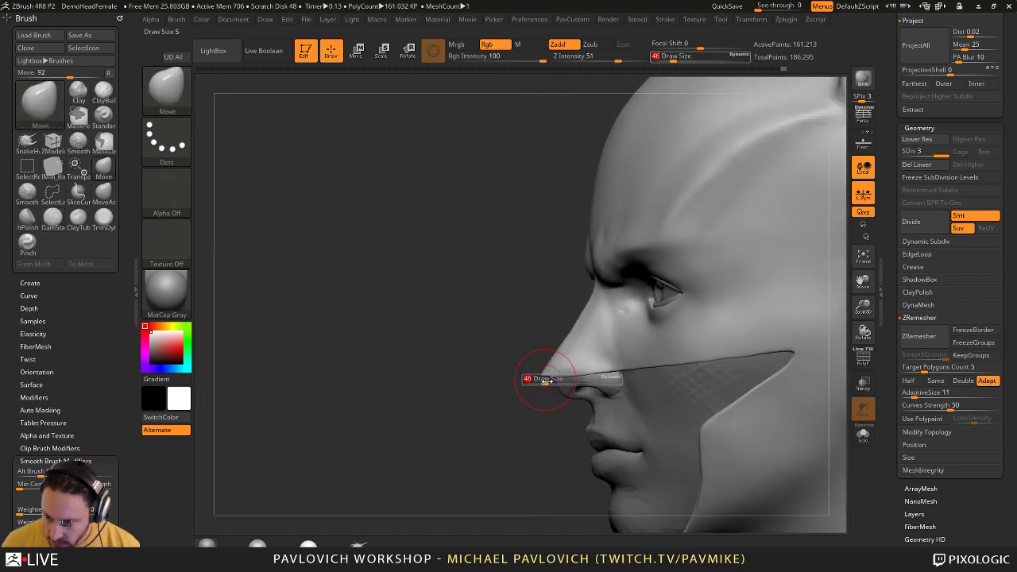
mouse_move(484, 409)
left_mouse_down()
mouse_move(622, 358)
mouse_move(564, 314)
mouse_move(624, 296)
left_mouse_up()
- Carve wrinkle lines from the inner eye corner down along the side of the nose with the DamStandard brush
key("b")
key("d")
key("s")
left_click_drag(454, 323, 437, 365)
mouse_move(549, 292)
left_mouse_down("alt")
mouse_move(564, 293)
mouse_move(458, 310)
left_mouse_up("alt")
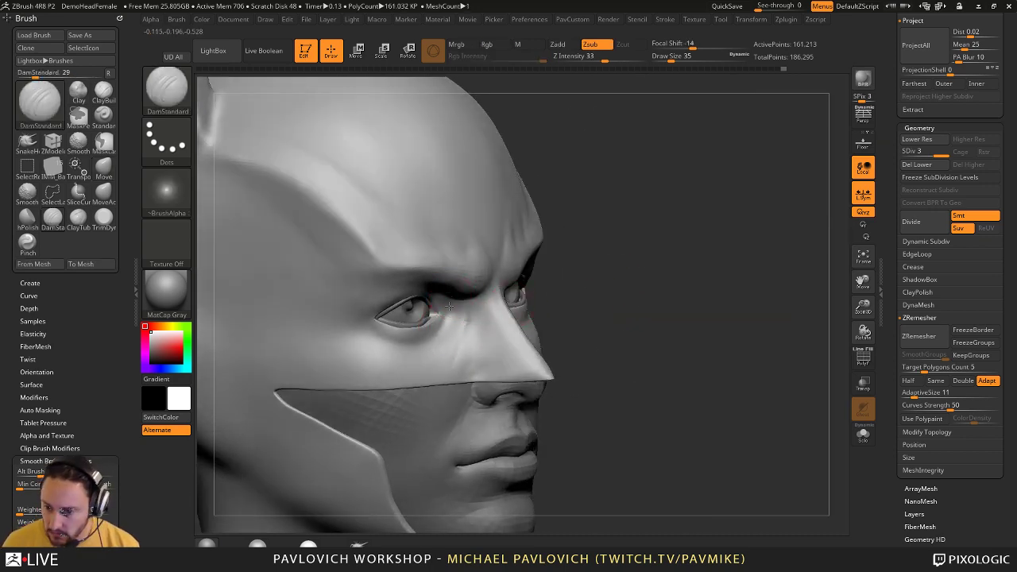
left_click_drag(591, 272, 525, 284)
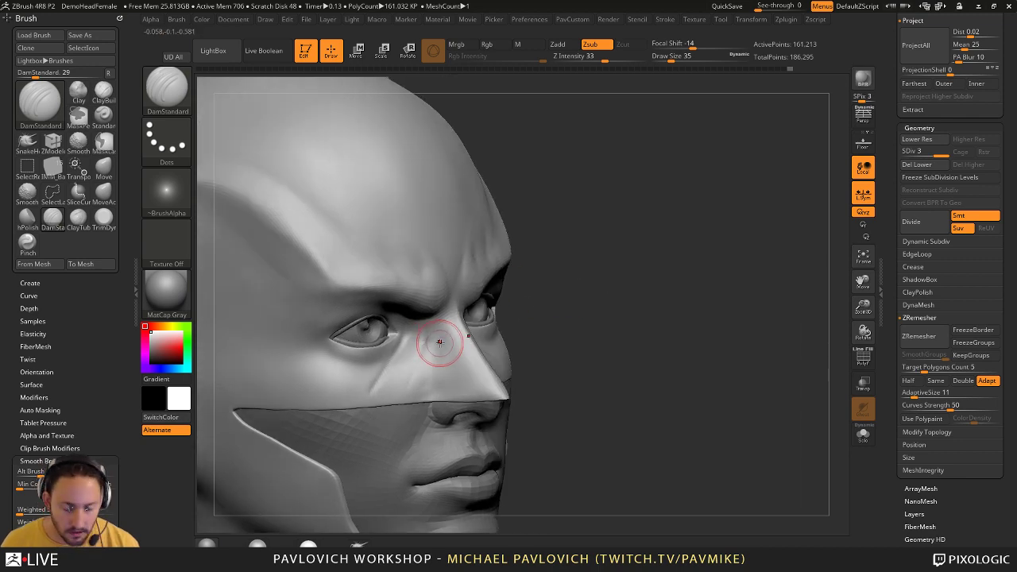
left_click_drag(428, 333, 415, 358)
mouse_move(553, 321)
left_mouse_down()
mouse_move(474, 320)
mouse_move(550, 319)
mouse_move(536, 304)
left_mouse_up()
- Flatten the side plane of the cowl's nose with the hPolish brush
key("b")
key("h")
key("p")
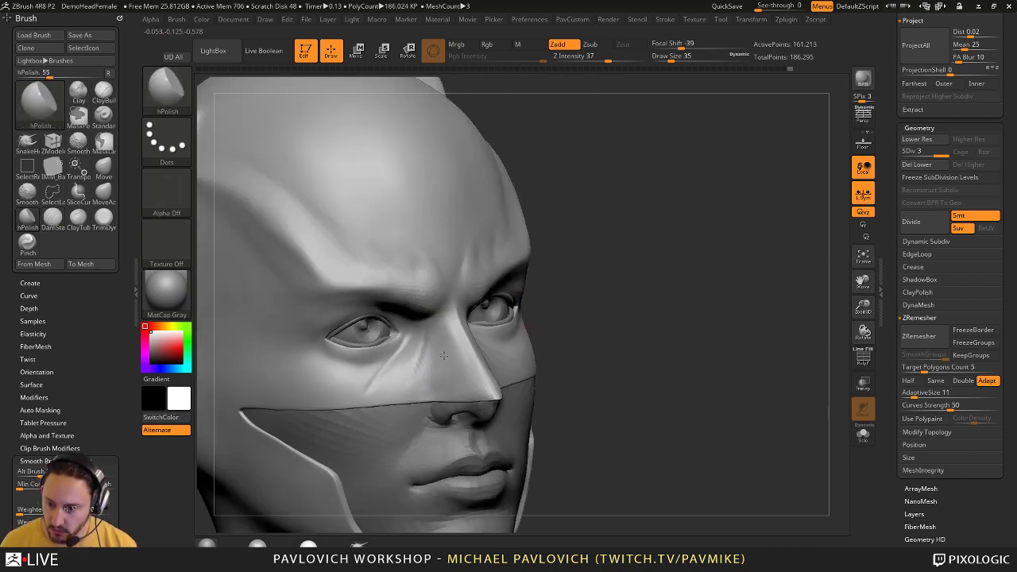
left_click_drag(668, 297, 494, 350)
mouse_move(482, 291)
left_mouse_down()
mouse_move(484, 366)
mouse_move(458, 372)
mouse_move(475, 364)
left_mouse_up()
key("s")
left_click(497, 366)
- Try building up the cowl's nose area with the ClayTubes brush
key("b")
key("c")
key("t")
left_click_drag(636, 342, 533, 274)
mouse_move(508, 334)
left_mouse_down()
mouse_move(529, 350)
mouse_move(517, 330)
left_mouse_up()
left_click_drag(711, 256, 705, 171)
key("ctrl+z")
key("ctrl+z")
key("ctrl+z")
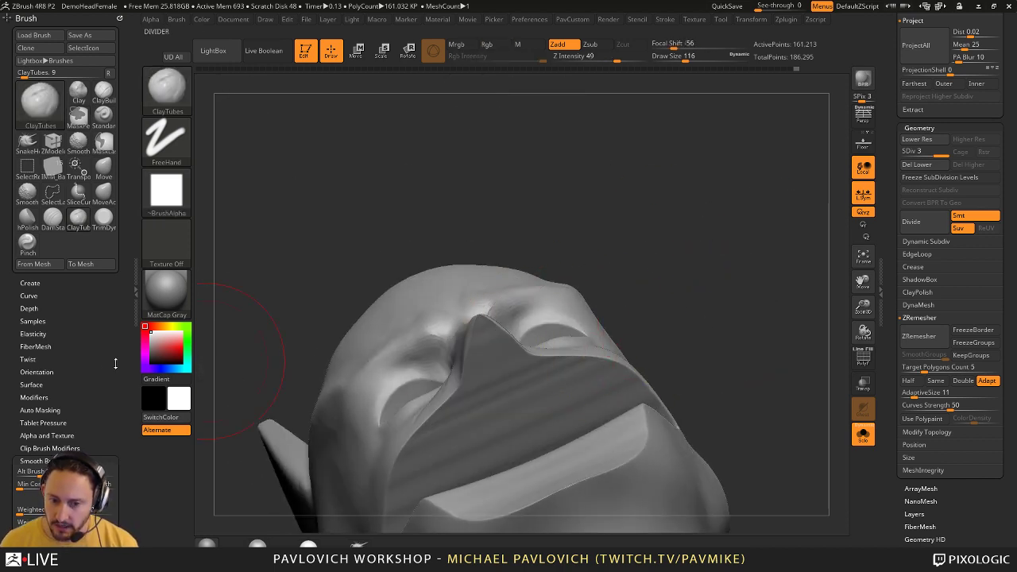
- Open the Auto Masking settings of the ClayTubes brush
mouse_move(98, 493)
left_mouse_down()
mouse_move(96, 271)
mouse_move(100, 294)
left_mouse_up()
scroll(95, 270, "up", 5)
key("super")
key("super")
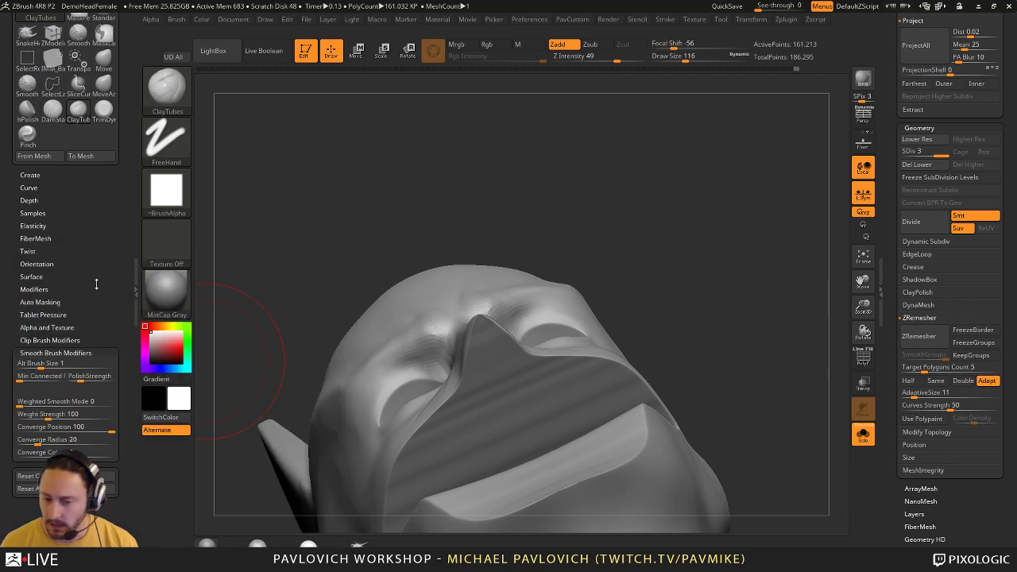
left_click(40, 302)
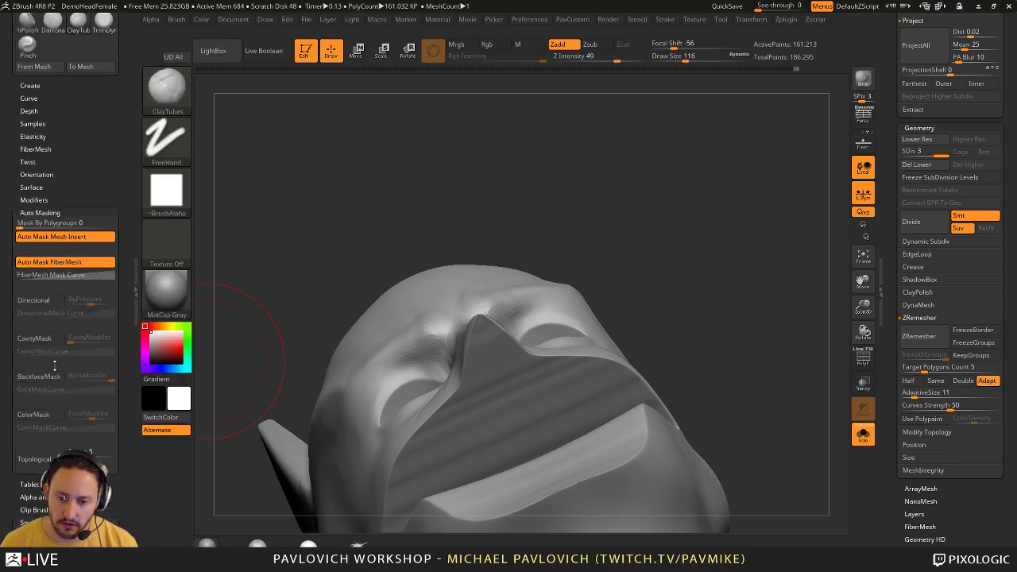
- Undo the ClayTubes test strokes on the cowl and enlarge the brush to draw size 318
mouse_move(208, 438)
left_mouse_down()
mouse_move(556, 297)
mouse_move(710, 252)
mouse_move(356, 297)
mouse_move(340, 315)
mouse_move(355, 342)
left_mouse_up()
mouse_move(402, 263)
left_mouse_down()
mouse_move(523, 216)
mouse_move(482, 196)
mouse_move(440, 270)
mouse_move(400, 257)
left_mouse_up()
key("ctrl+z")
key("ctrl+z")
key("ctrl+z")
key("ctrl+z")
key("s")
left_click(40, 377)
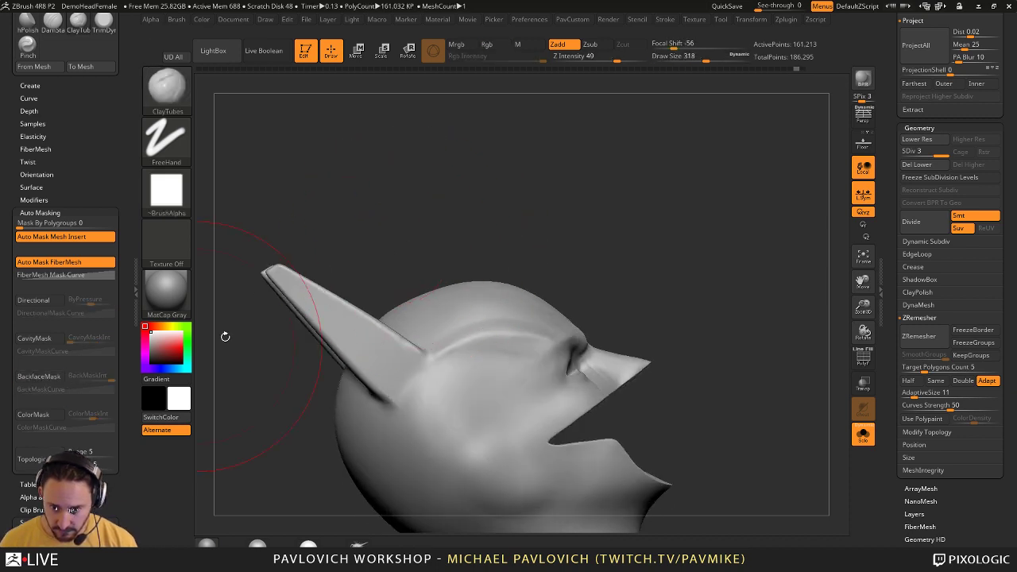
- Try large ClayTubes strokes on the thin bat ear and undo them
left_click_drag(290, 298, 360, 350)
key("s")
left_click_drag(305, 321, 343, 321)
mouse_move(343, 321)
left_mouse_down()
mouse_move(352, 310)
mouse_move(328, 324)
left_mouse_up()
key("ctrl+z")
key("ctrl+z")
key("ctrl+z")
key("s")
mouse_move(328, 314)
left_mouse_down()
mouse_move(396, 334)
mouse_move(339, 320)
mouse_move(398, 346)
left_mouse_up()
mouse_move(384, 237)
left_mouse_down()
mouse_move(454, 236)
mouse_move(424, 273)
mouse_move(474, 249)
left_mouse_up()
key("ctrl+z")
key("ctrl+z")
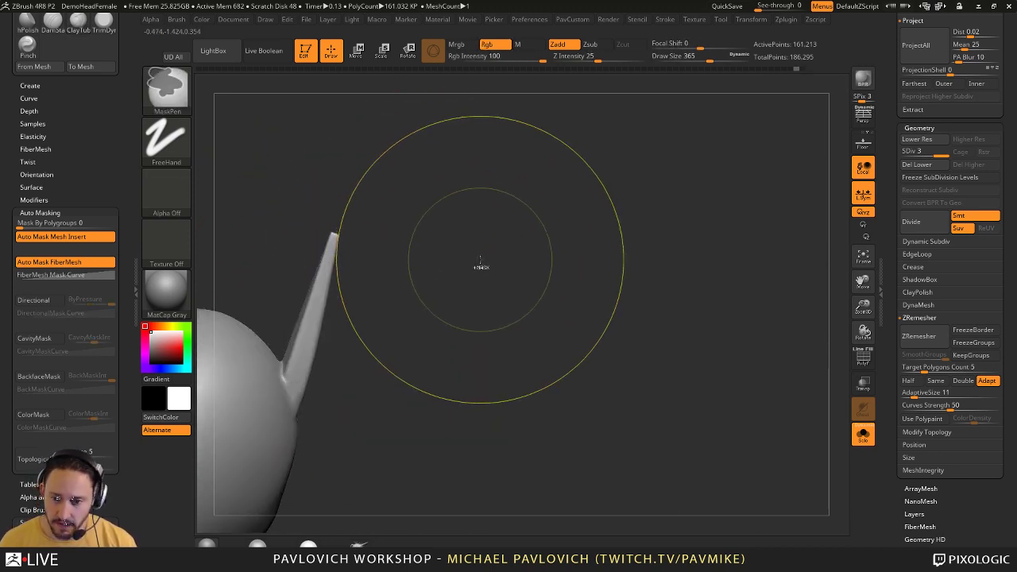
- Enable BackfaceMask for the ClayTubes brush and test it on one side of the thin ear at draw size 197
left_click(51, 379)
mouse_move(466, 286)
left_mouse_down()
mouse_move(422, 265)
mouse_move(433, 268)
left_mouse_up()
key("s")
mouse_move(433, 268)
left_mouse_down()
mouse_move(398, 277)
mouse_move(335, 322)
left_mouse_up()
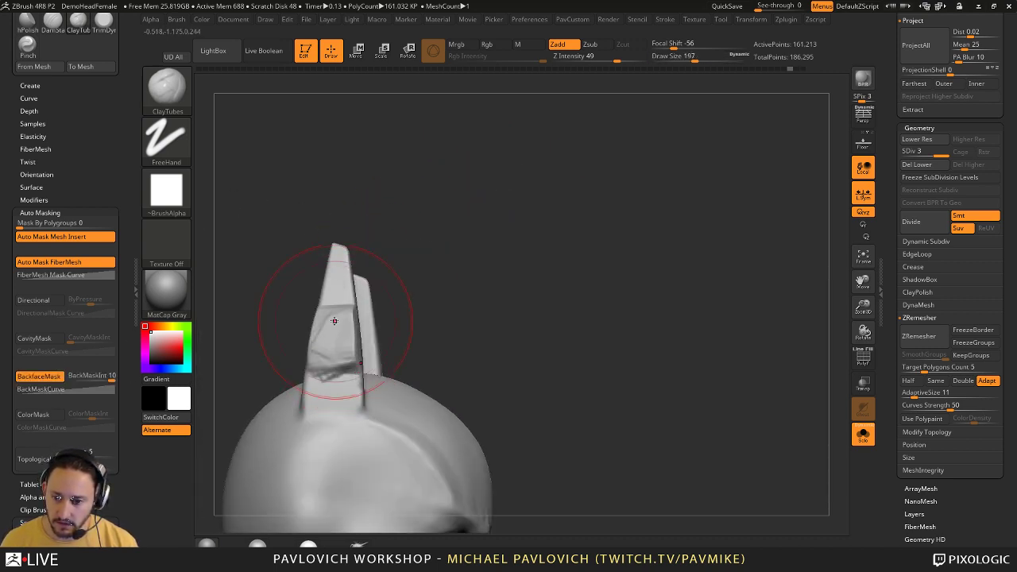
mouse_move(395, 292)
left_mouse_down()
mouse_move(450, 289)
mouse_move(397, 290)
left_mouse_up()
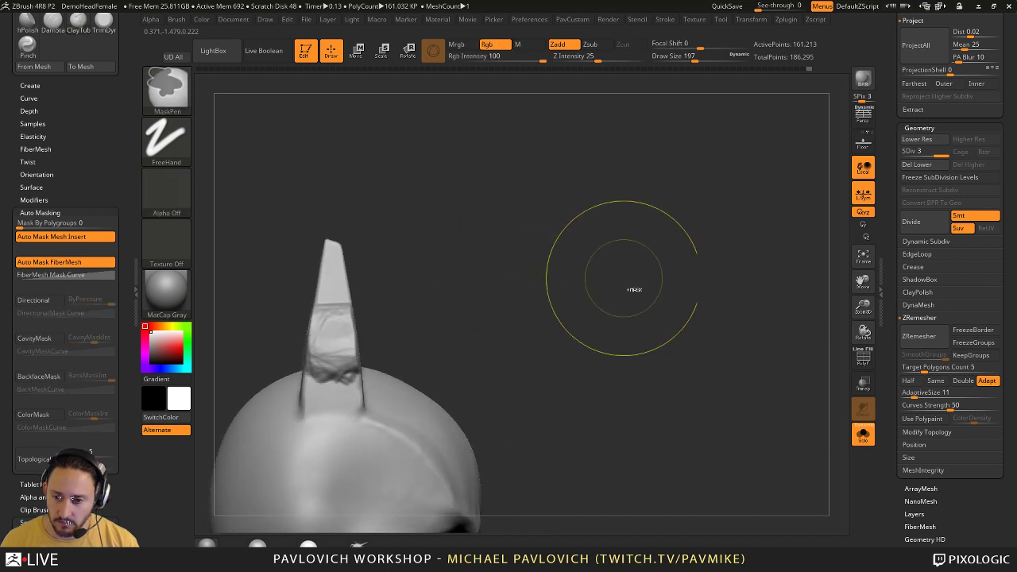
- Polish the side plane of the cowl's nose with the hPolish brush at draw size 56
mouse_move(708, 291)
left_mouse_down()
mouse_move(683, 331)
mouse_move(641, 289)
mouse_move(613, 338)
mouse_move(607, 301)
mouse_move(734, 302)
mouse_move(710, 330)
mouse_move(724, 278)
mouse_move(691, 323)
mouse_move(715, 287)
mouse_move(726, 298)
mouse_move(722, 288)
left_mouse_up()
key("b")
key("h")
key("p")
key("s")
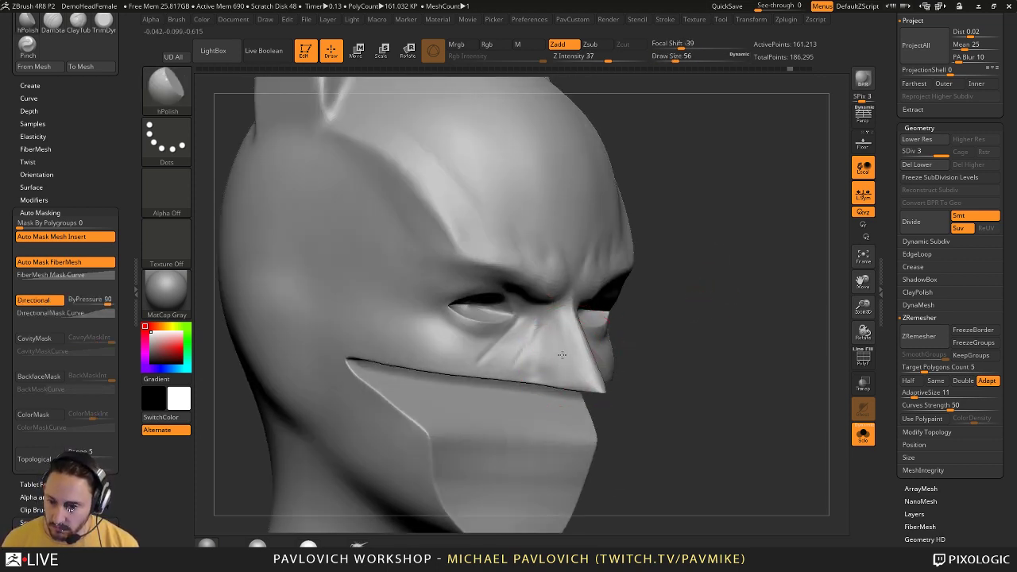
left_click_drag(562, 356, 547, 368)
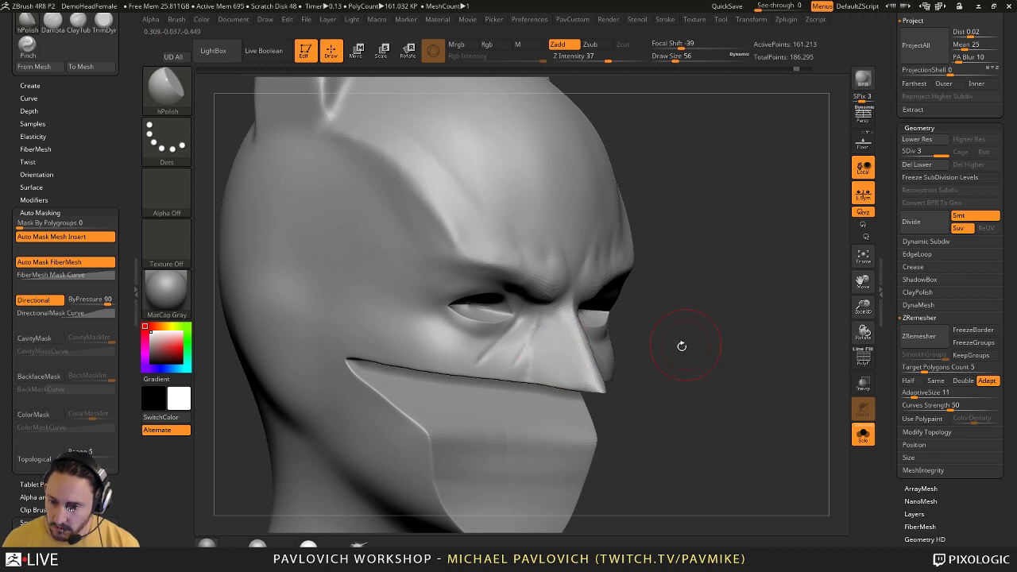
left_click_drag(681, 344, 595, 325, "shift")
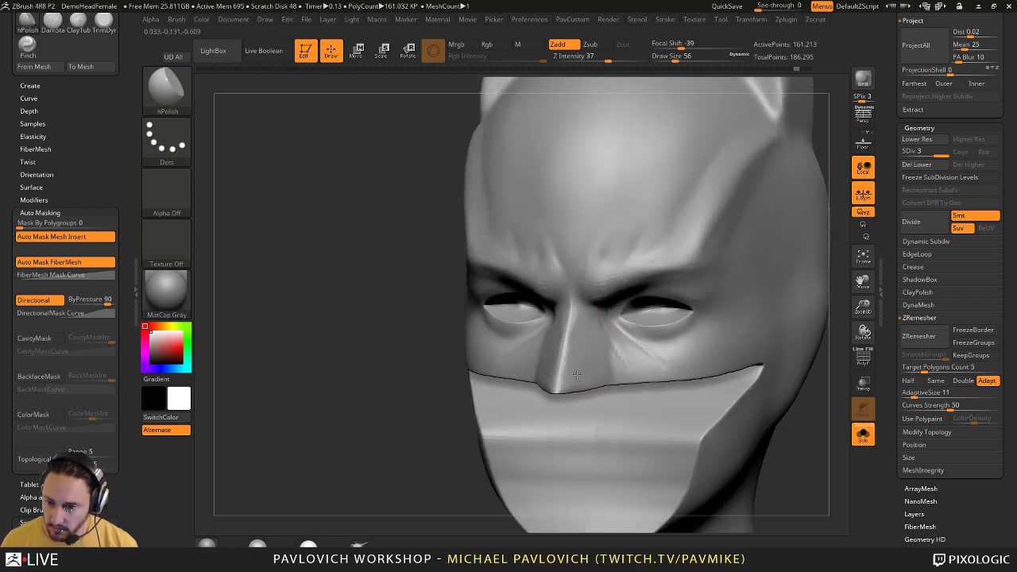
- Shape a groove around the outer eye corner and a raised ridge along the cheekbone with the Standard brush
mouse_move(457, 441)
left_mouse_down()
mouse_move(657, 304)
mouse_move(731, 295)
mouse_move(756, 304)
left_mouse_up()
key("b")
key("s")
key("t")
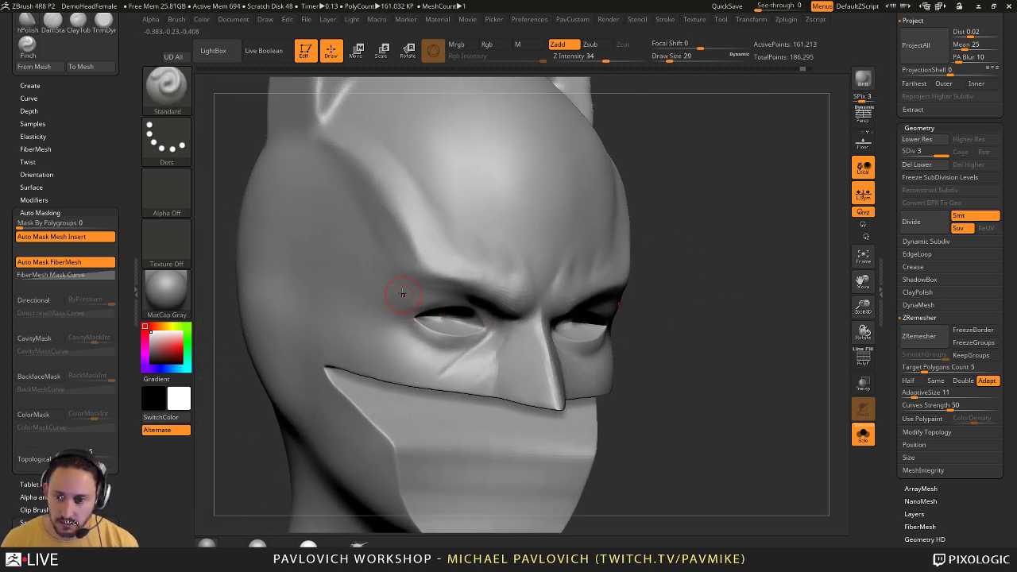
mouse_move(403, 294)
left_mouse_down("alt")
mouse_move(417, 275)
mouse_move(386, 350)
left_mouse_up("alt")
mouse_move(737, 284)
left_mouse_down("alt")
mouse_move(751, 268)
mouse_move(747, 253)
left_mouse_up("alt")
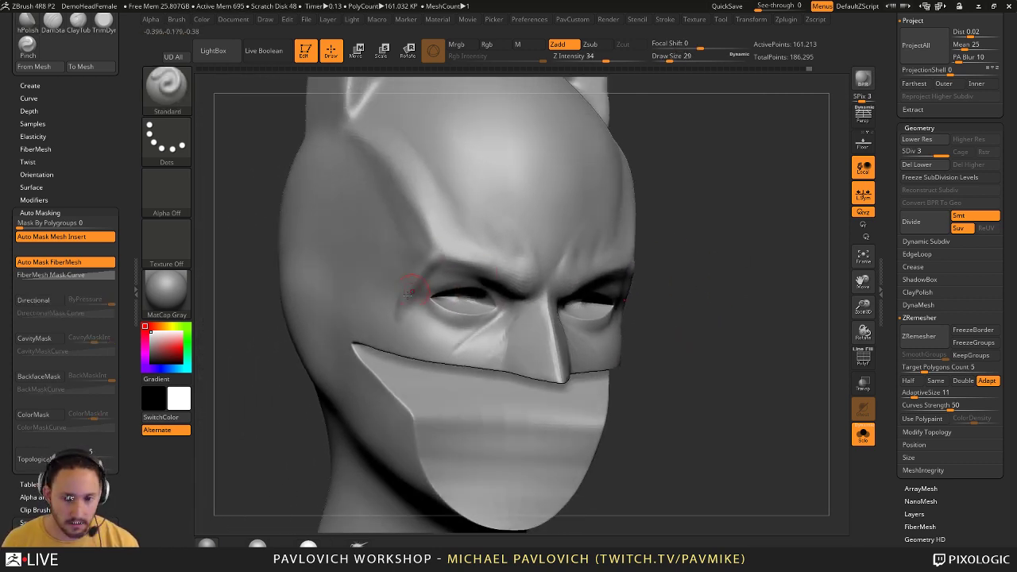
mouse_move(631, 334)
left_mouse_down()
mouse_move(727, 318)
mouse_move(681, 322)
left_mouse_up()
left_click_drag(809, 295, 736, 292)
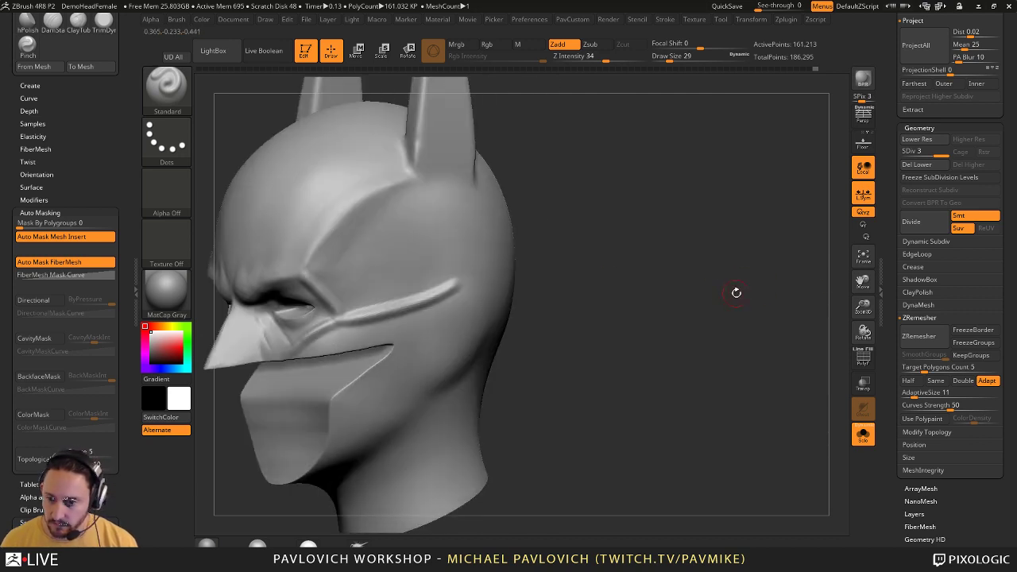
- Lower the cowl to subdivision level 2 and thicken the cheekbone ridge with the Standard brush
left_click(925, 154)
left_click_drag(783, 248, 727, 260)
key("]")
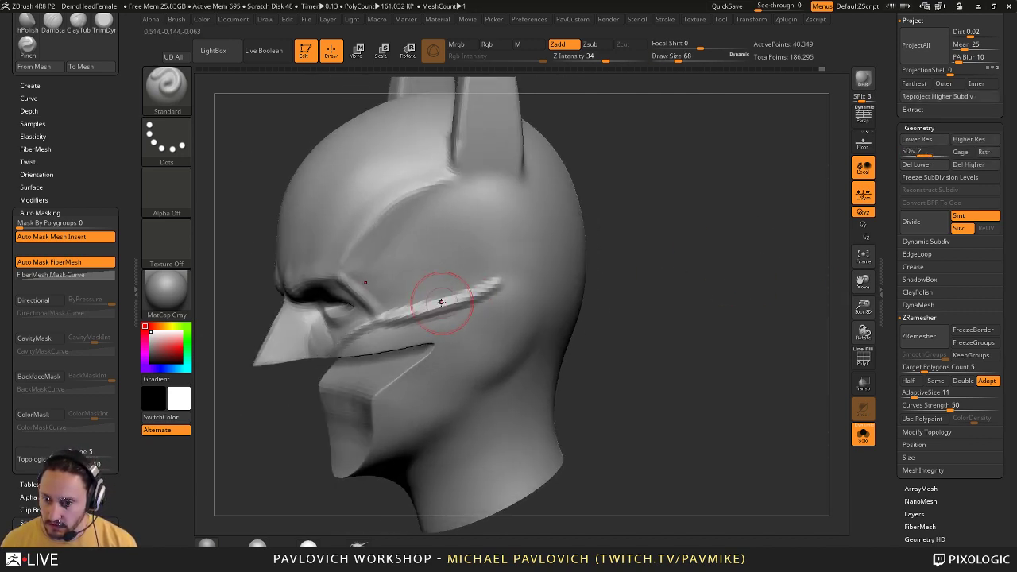
key("[")
right_click_drag(488, 284, 581, 268)
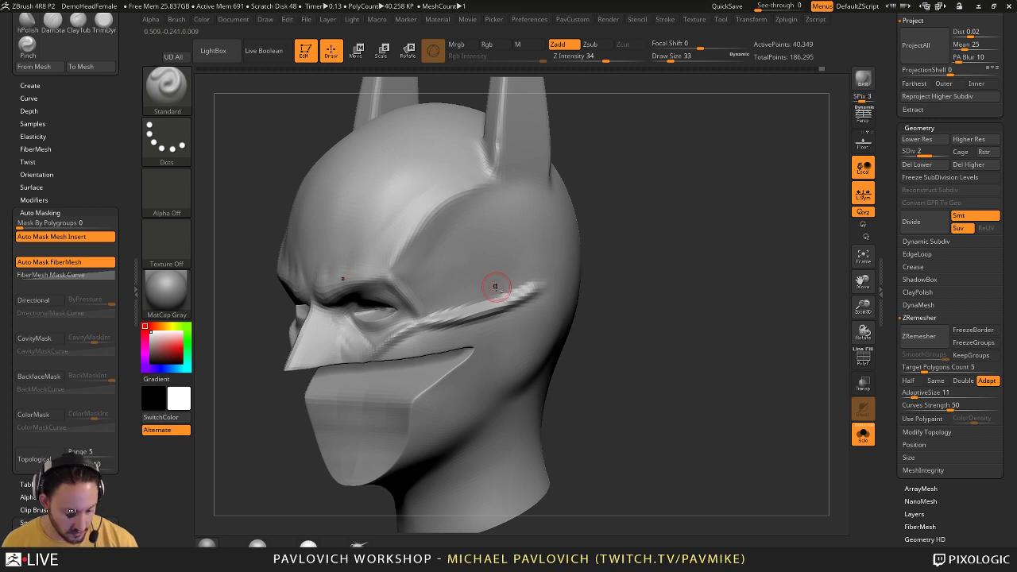
- Build up and blend the cheekbone ridge towards the back of the head with the Clay brush at draw size 46
key("b")
key("c")
key("l")
key("s")
left_click_drag(470, 314, 473, 313)
left_click_drag(397, 345, 486, 317)
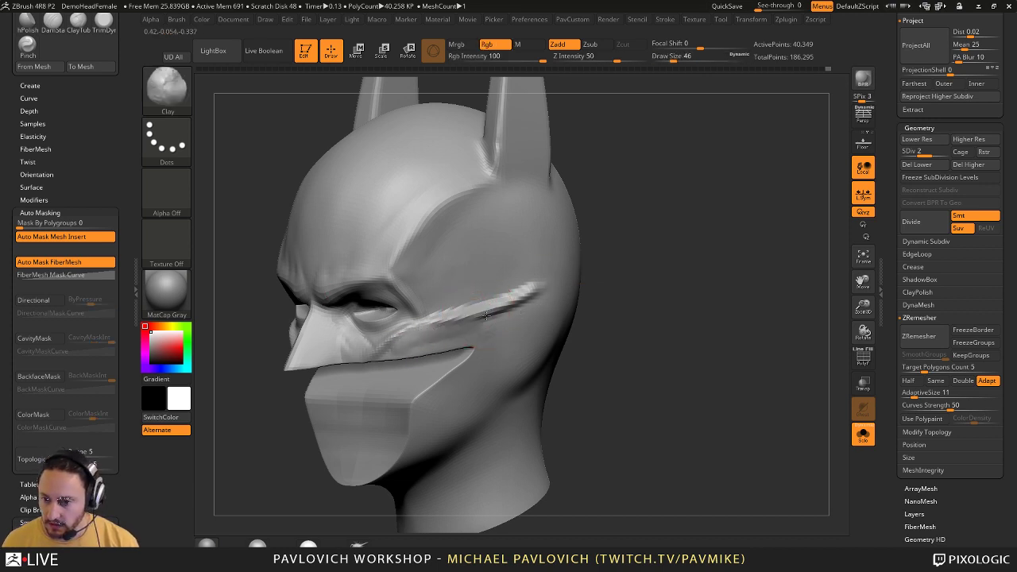
right_click_drag(501, 306, 433, 312)
right_click_drag(419, 364, 684, 288)
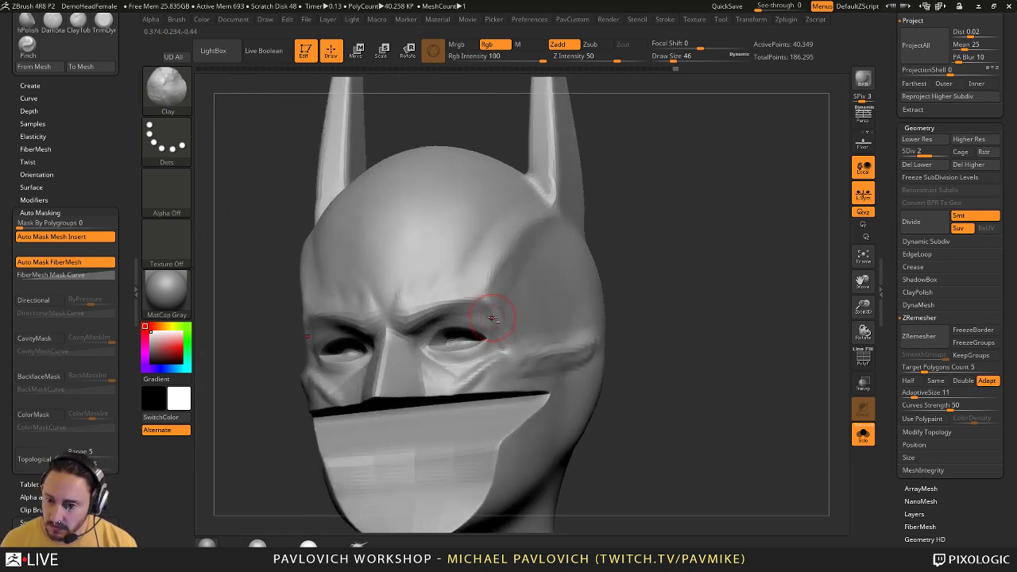
- Refine the outer brow corner and cheek folds with the Clay brush at draw size 33
key("bracketleft")
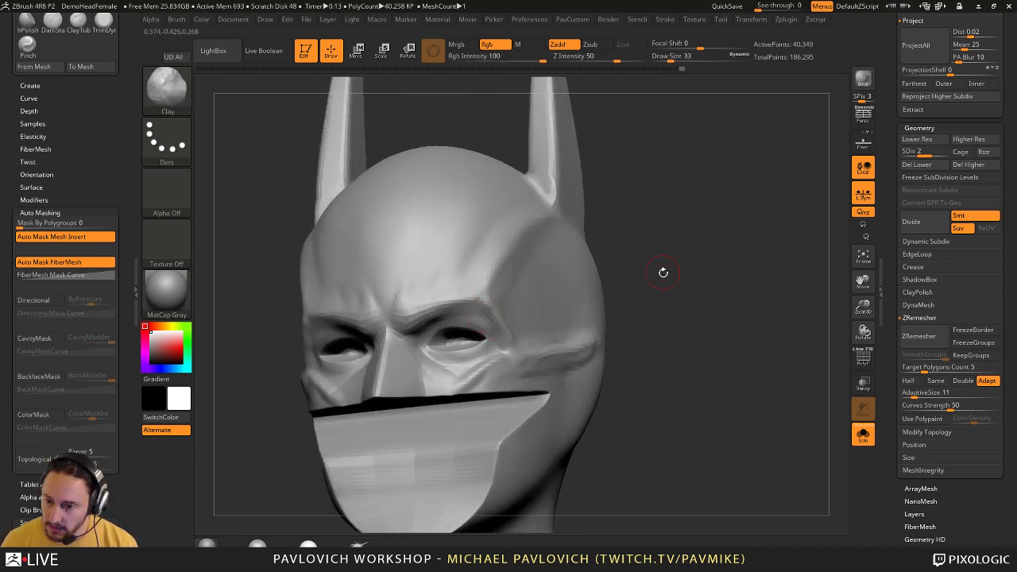
right_click_drag(663, 273, 513, 318)
right_click_drag(589, 243, 778, 245)
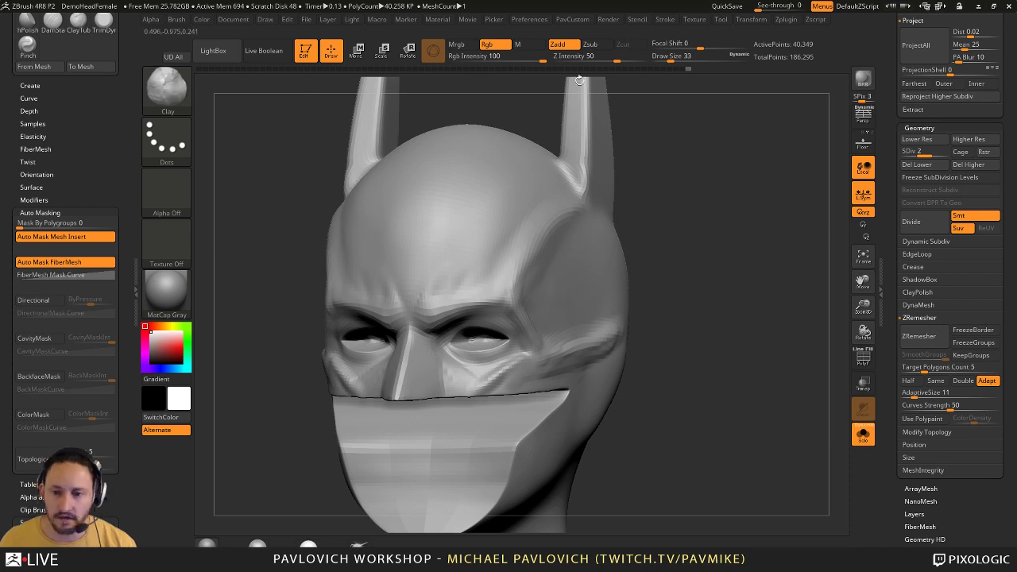
- Take the cowl out of Edit mode and clear the canvas
left_click(304, 51)
key("ctrl+n")
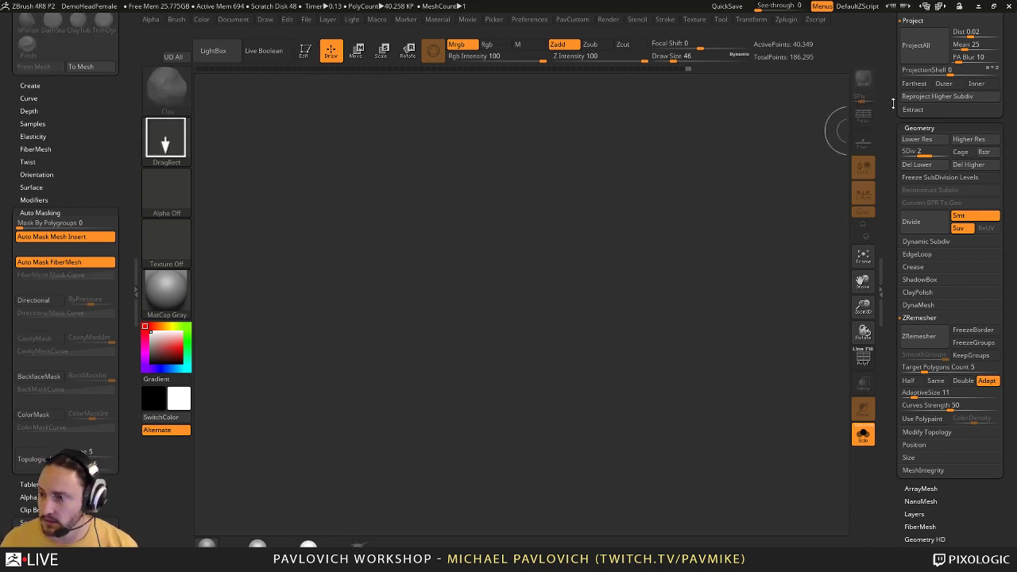
- Load the pickle character tool from the PickleRiiiiick folder inside the streaming folder
left_click_drag(890, 94, 911, 304)
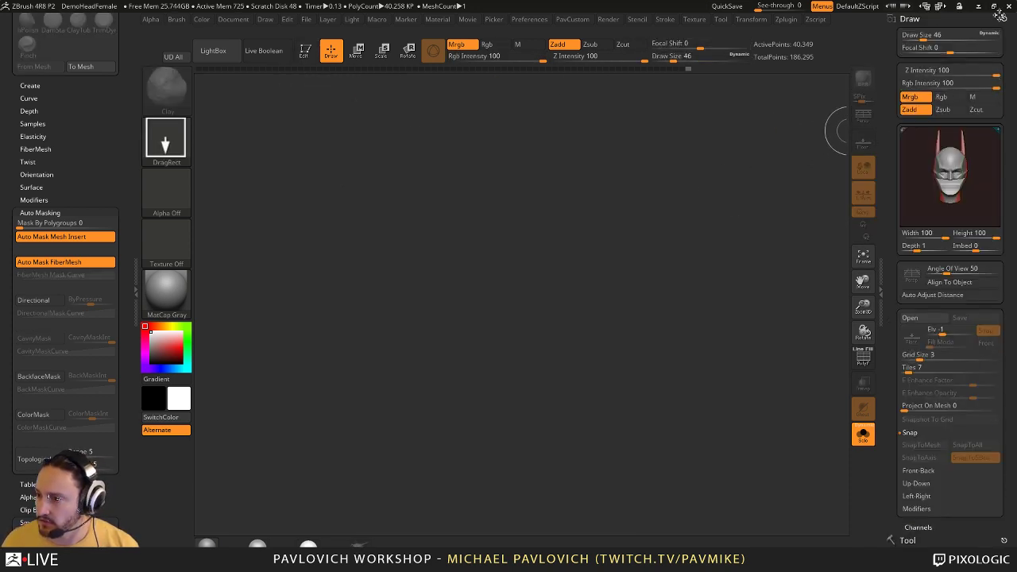
left_click(1003, 18)
left_click(917, 35)
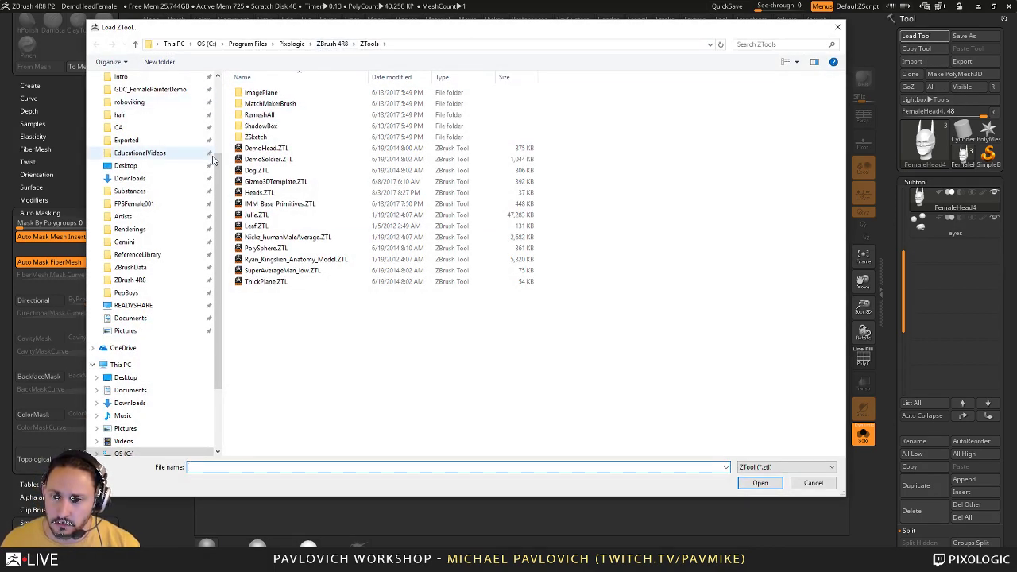
scroll(223, 139, "up", 1)
scroll(222, 139, "up", 3)
left_click(163, 112)
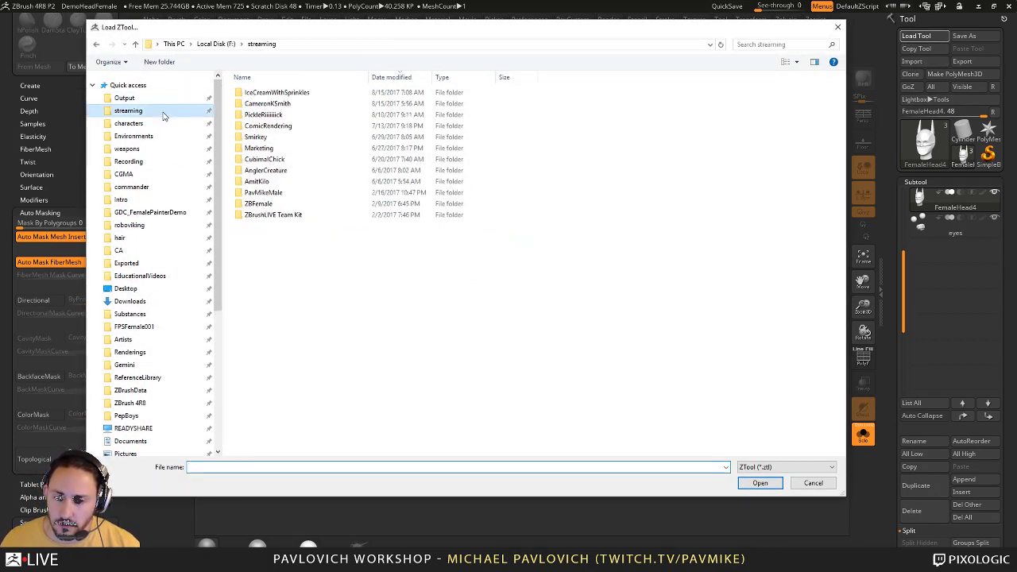
double_click(298, 115)
double_click(293, 104)
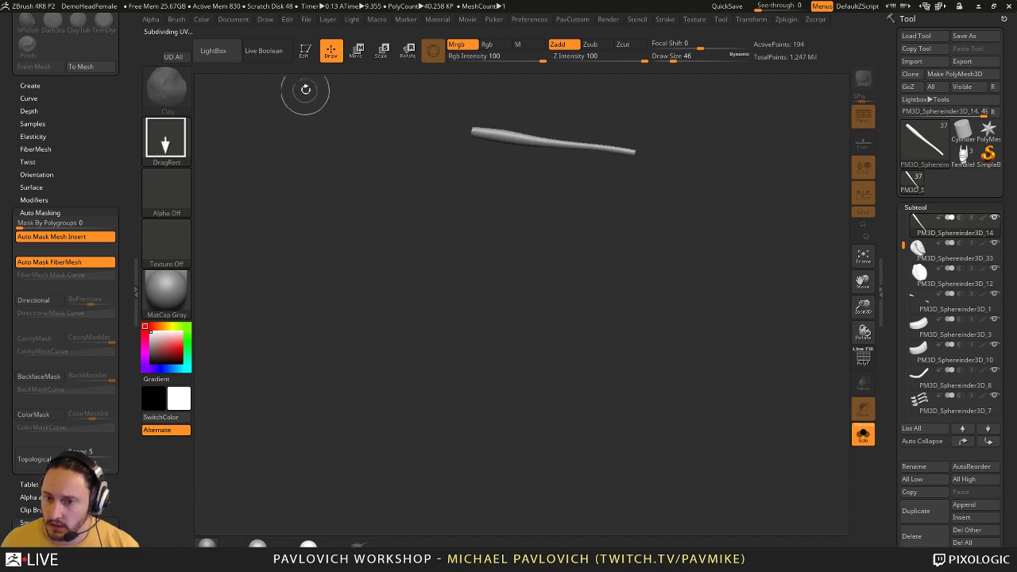
- Turn off Solo mode to show all subtools of the pickle character and view it from another angle
left_click(863, 434)
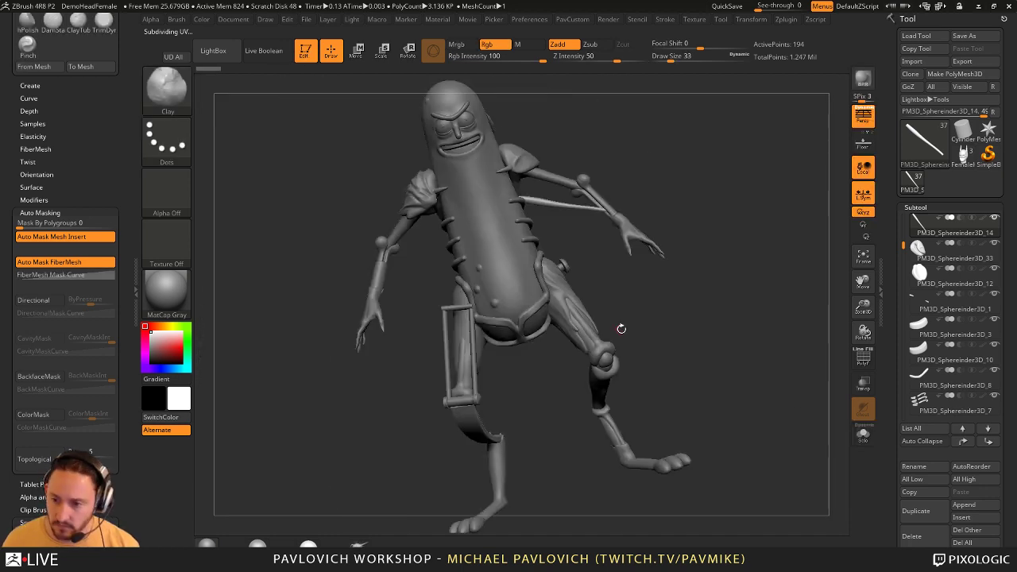
left_click_drag(806, 281, 796, 338)
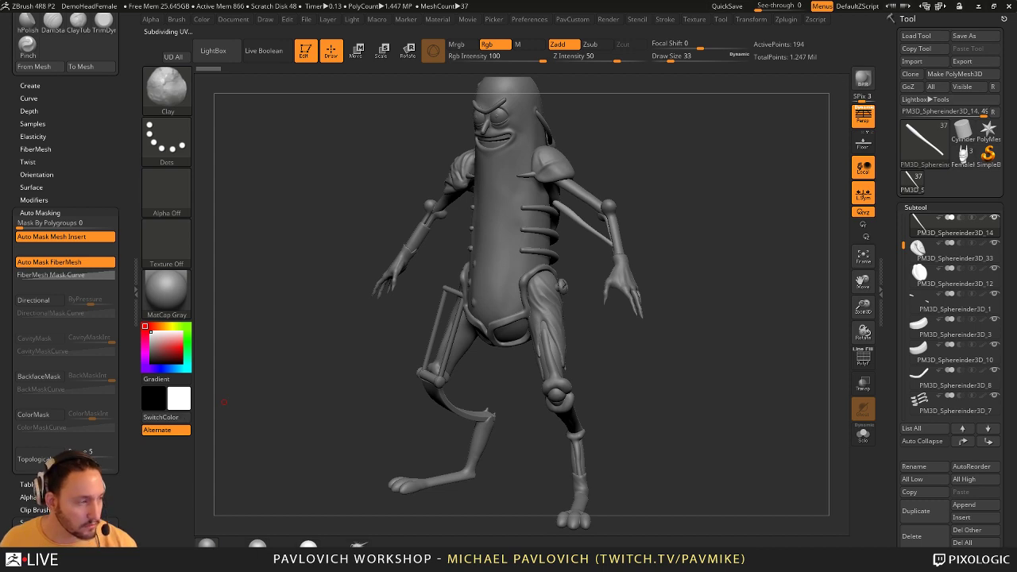
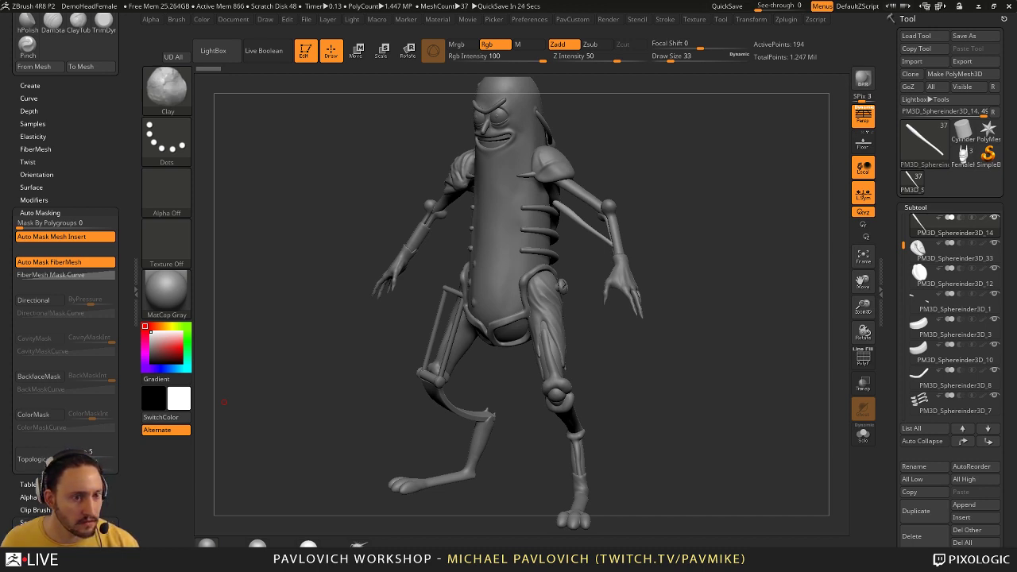
- Switch to the browser and view the rendered pickle character photo in full screen
left_click_drag(1016, 50, 775, 34)
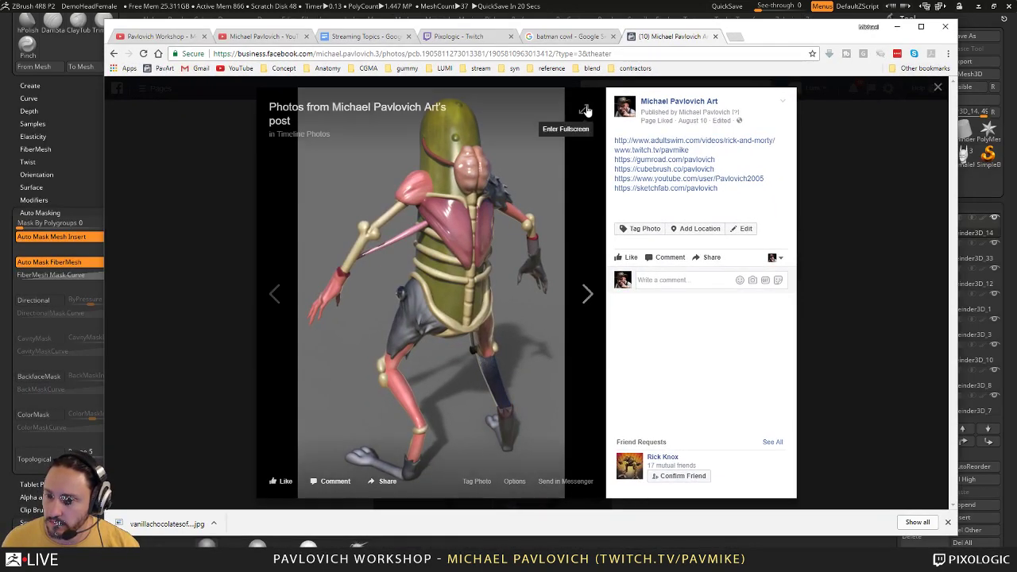
left_click(584, 108)
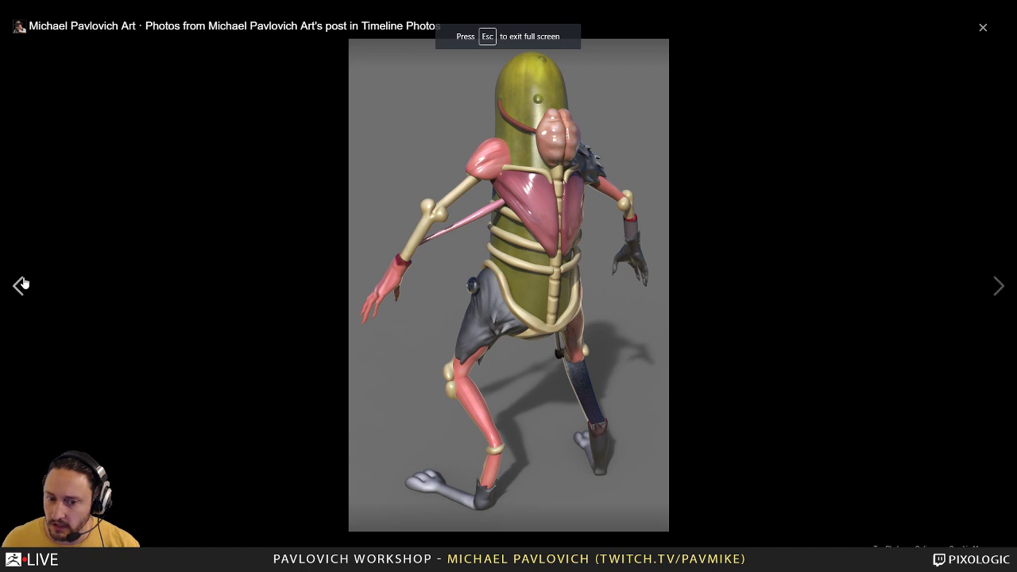
- View another photo of the pickle character render, then switch back to ZBrush and make the cowled female head the active tool
left_click(21, 286)
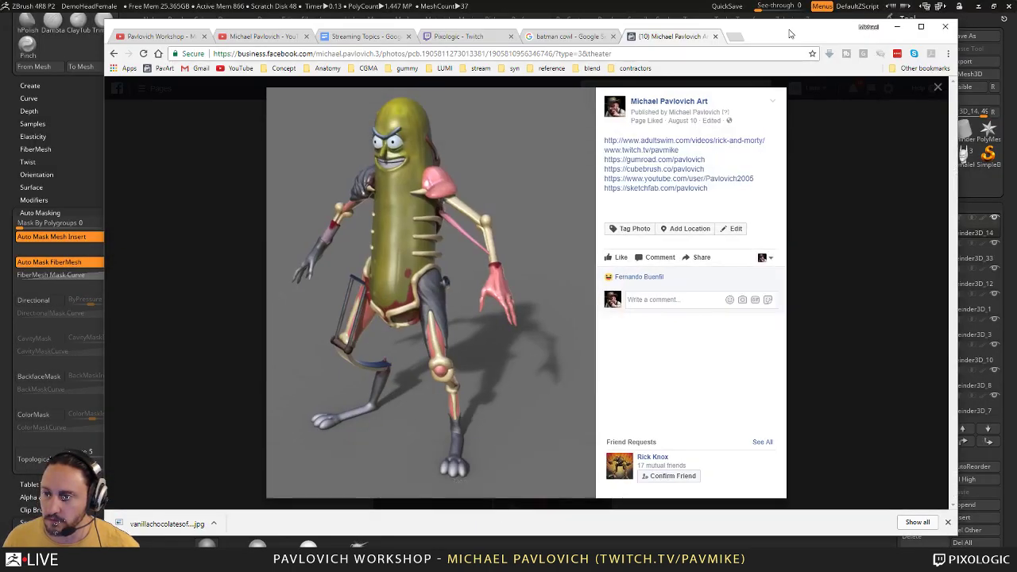
left_click(897, 27)
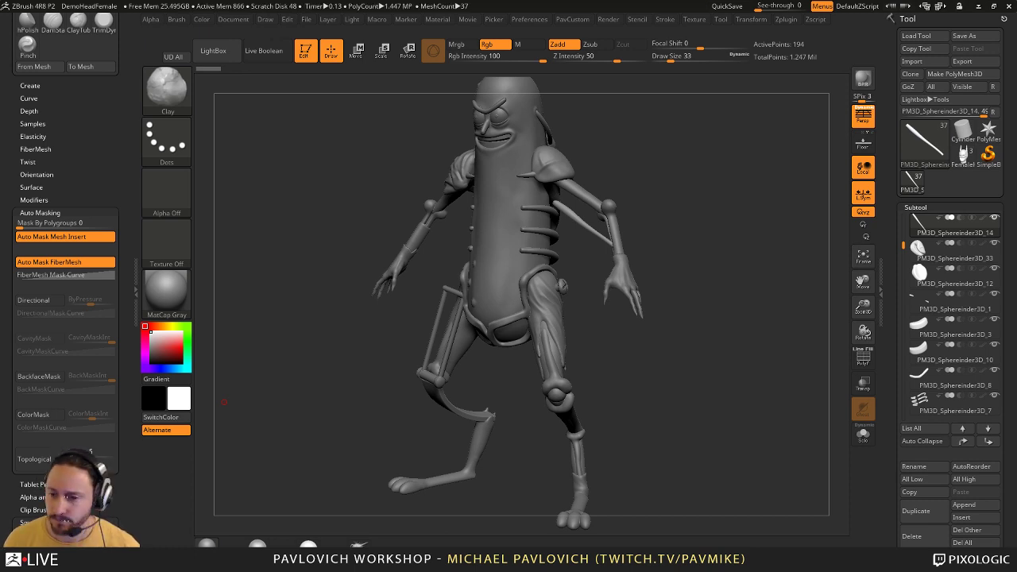
left_click(965, 161)
- Strengthen the ridge running from the outer eye back along the side of the cowl with the Standard brush
mouse_move(714, 324)
left_mouse_down()
mouse_move(735, 297)
mouse_move(795, 392)
mouse_move(756, 328)
mouse_move(685, 289)
mouse_move(755, 280)
mouse_move(688, 269)
left_mouse_up()
key("b")
key("s")
key("t")
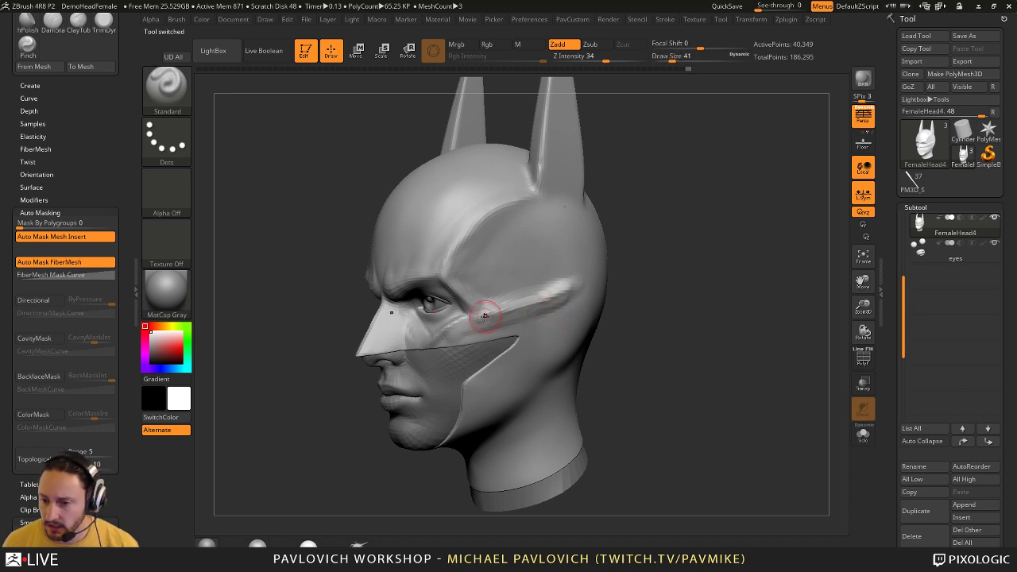
left_click_drag(485, 317, 579, 282)
left_click_drag(622, 254, 598, 258)
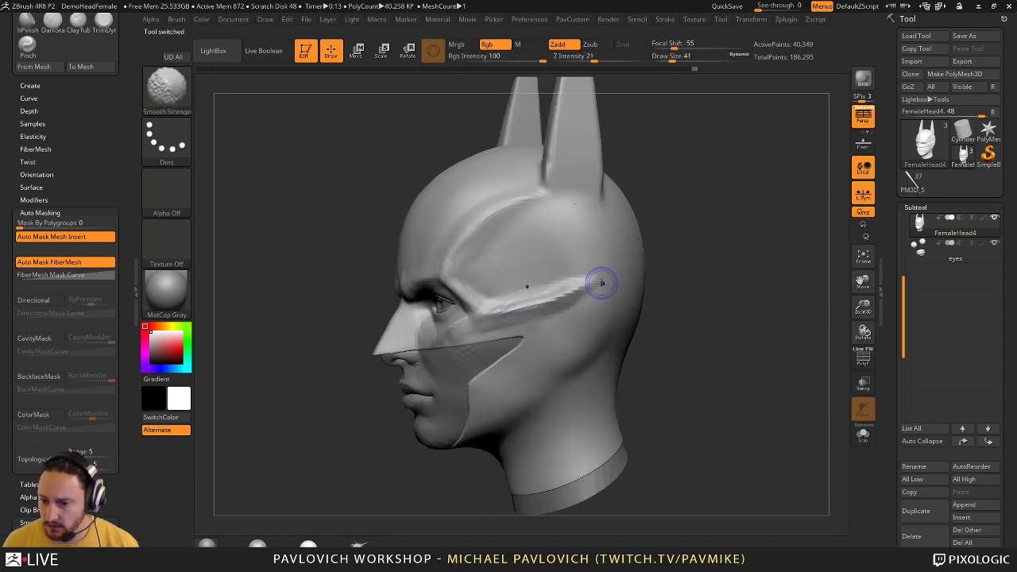
- Test smoothing the cowl's side ridge at Z Intensity 42 and 100, and set the smoothing brush's Z Intensity to 41
left_click(612, 58, "shift")
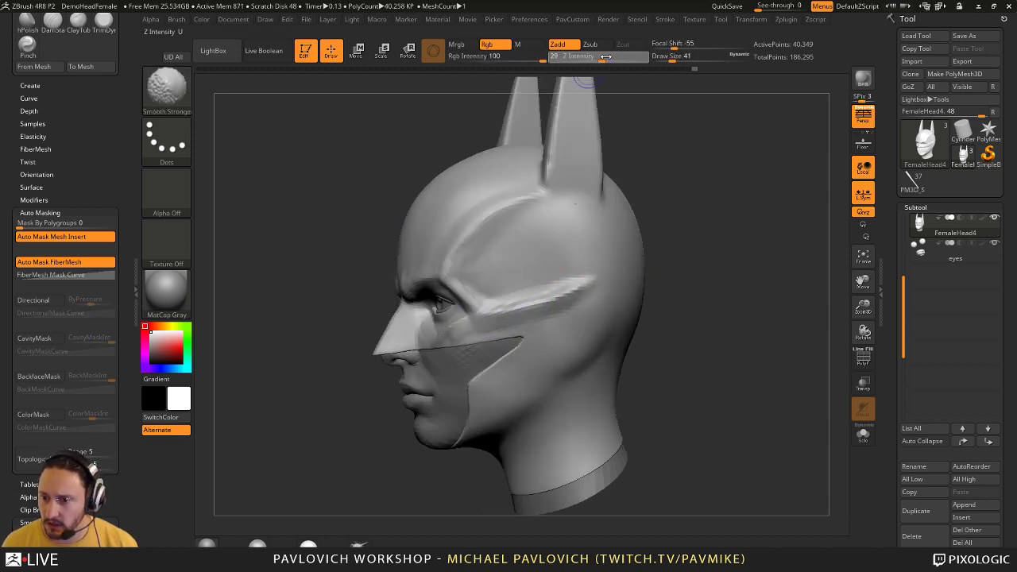
mouse_move(466, 337)
left_mouse_down("shift")
mouse_move(436, 339)
mouse_move(547, 316)
left_mouse_up("shift")
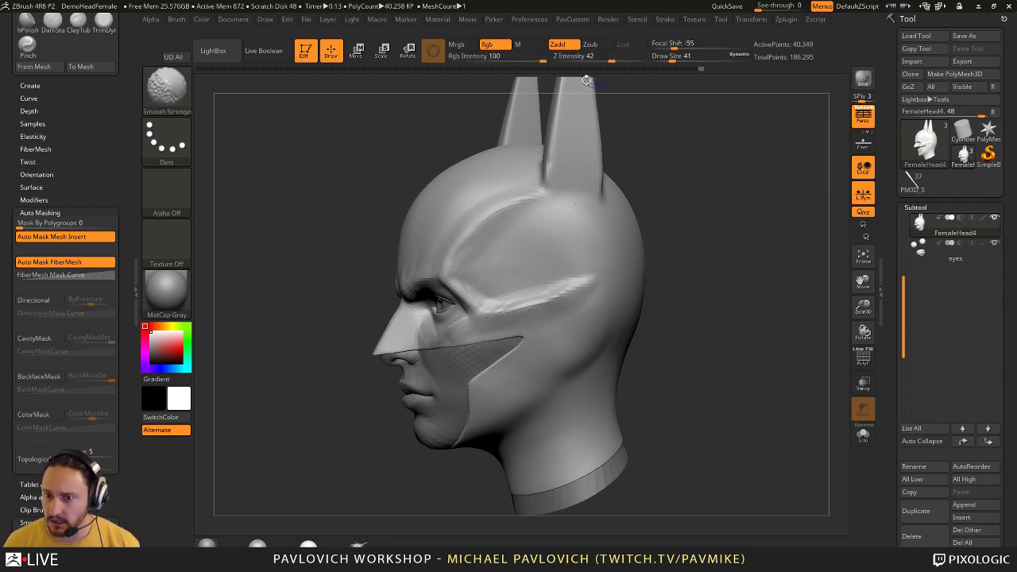
left_click(167, 85)
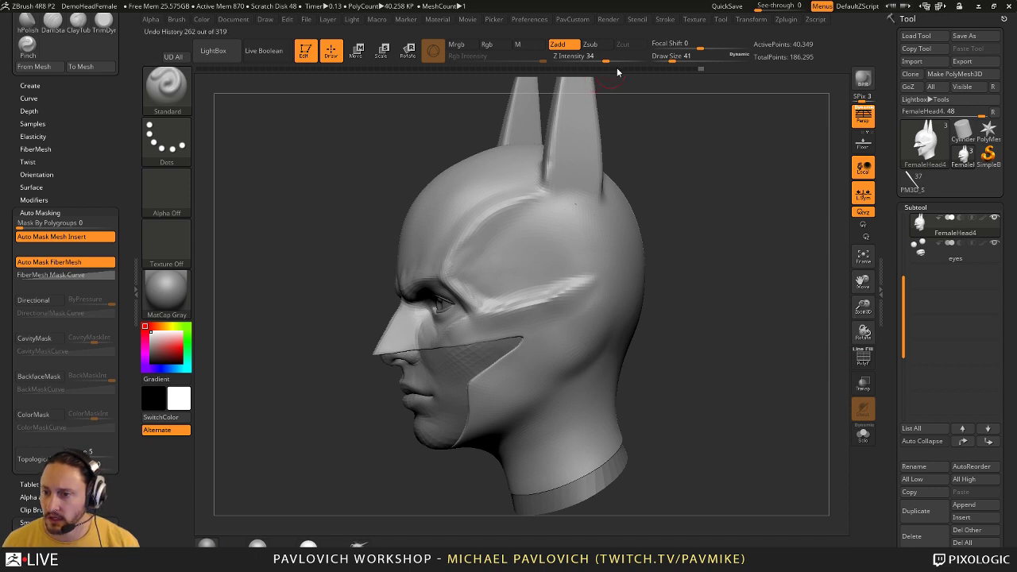
key("shift")
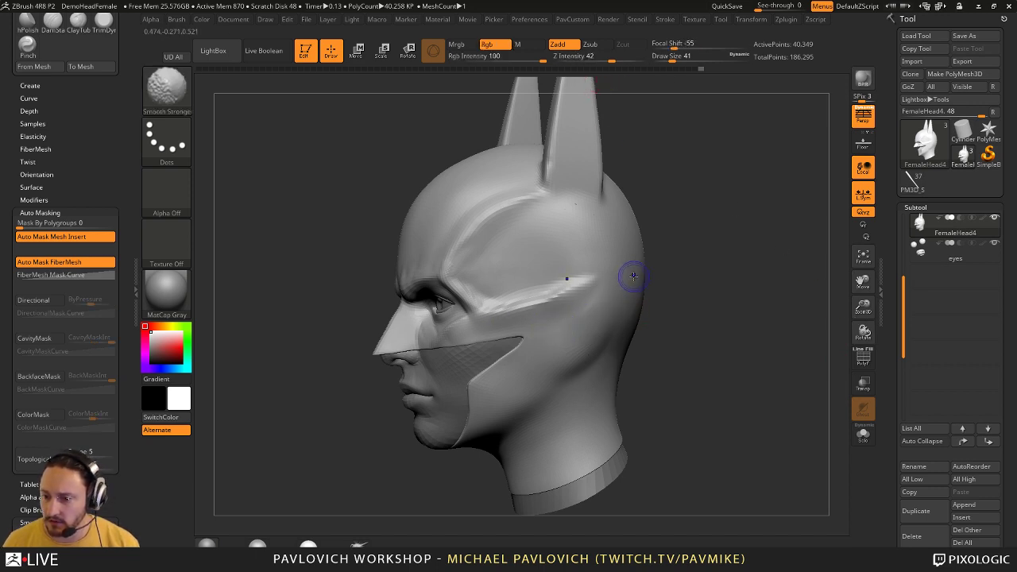
left_click_drag(620, 56, 647, 57)
left_click_drag(509, 299, 583, 283, "shift")
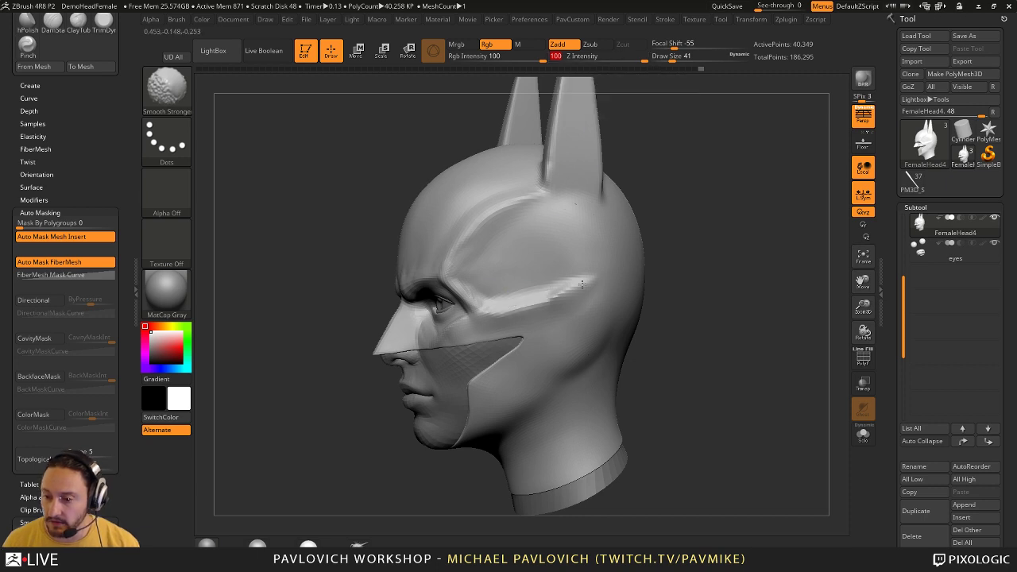
left_click(613, 58)
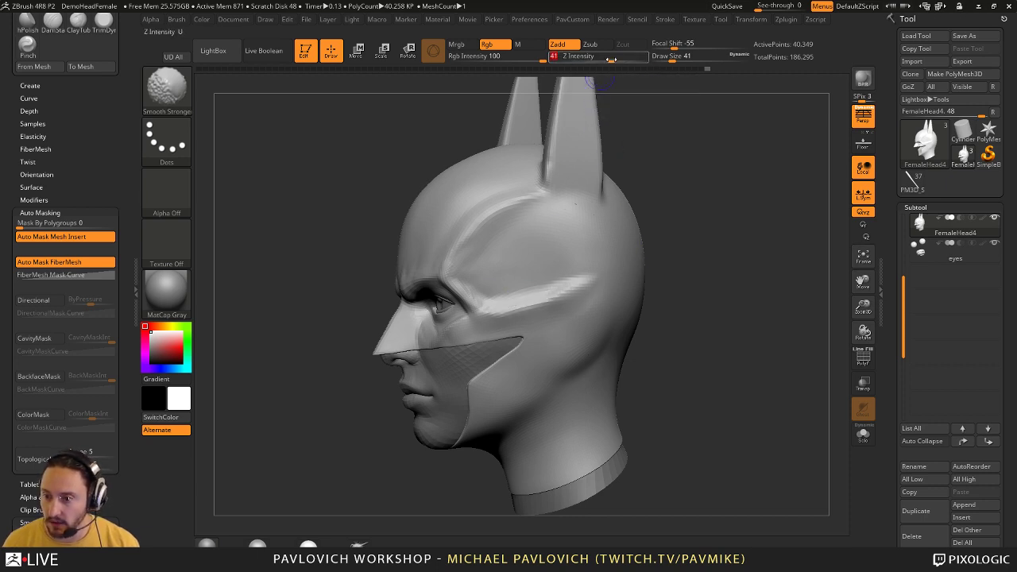
- Smooth the ridge that curves from the outer brow up toward the ear on the cowl
left_click_drag(659, 196, 697, 199)
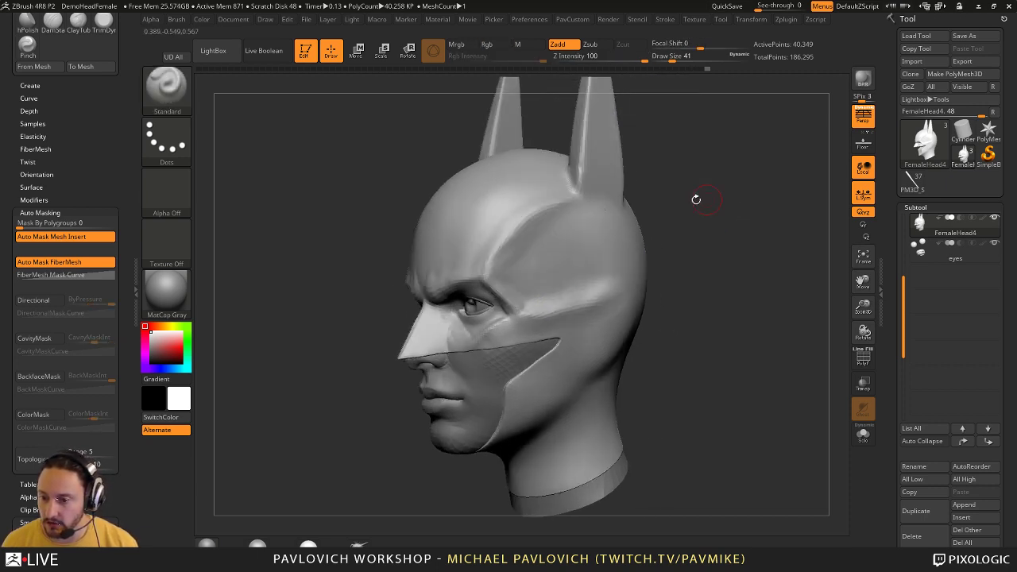
left_click_drag(521, 258, 517, 248, "shift")
left_click_drag(620, 201, 517, 223)
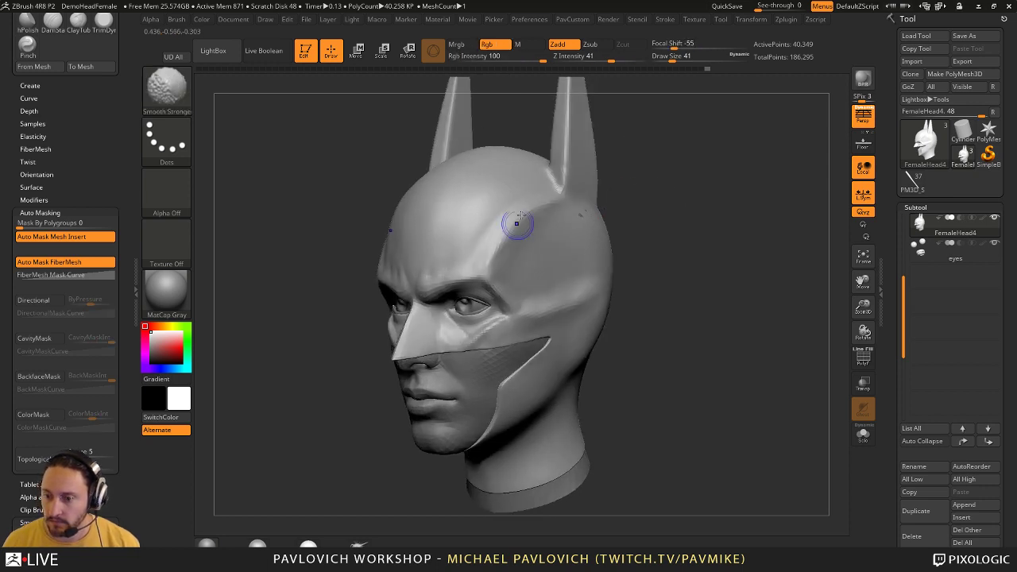
mouse_move(668, 188)
left_mouse_down()
mouse_move(644, 180)
mouse_move(670, 200)
mouse_move(587, 252)
left_mouse_up()
key("]")
key("]")
key("]")
key("]")
key("]")
key("b")
key("m")
key("v")
- Flatten the front and back surfaces of the cowl's ears with the hPolish brush, setting the draw size to 101
key("b")
key("h")
key("p")
key("s")
left_click_drag(513, 304, 476, 249)
left_click_drag(568, 290, 624, 282)
key("s")
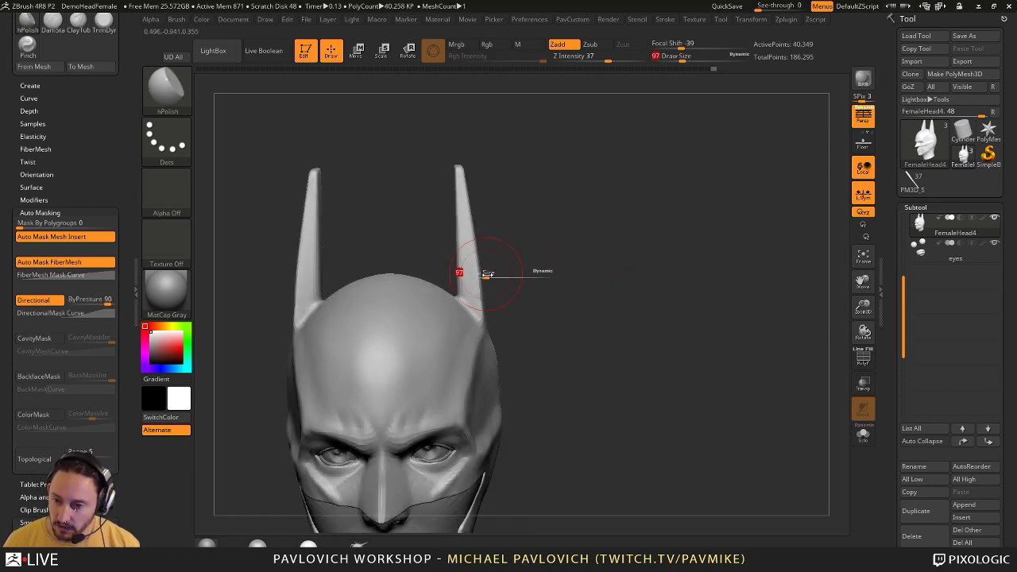
left_click_drag(486, 272, 488, 272)
left_click_drag(459, 295, 469, 207)
mouse_move(568, 231)
left_mouse_down()
mouse_move(540, 239)
mouse_move(485, 305)
left_mouse_up()
left_click_drag(480, 188, 477, 284)
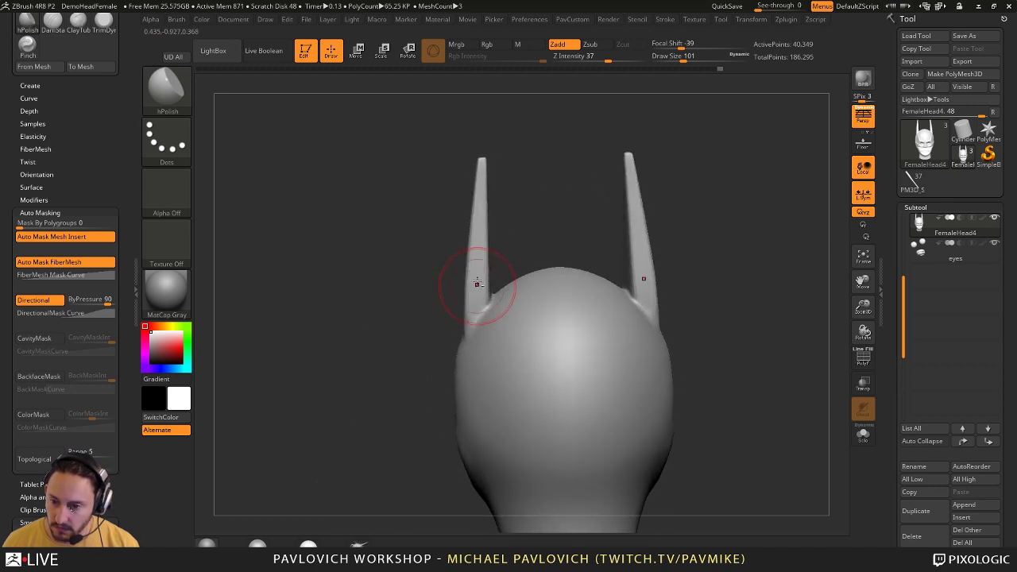
mouse_move(474, 213)
left_mouse_down()
mouse_move(495, 164)
mouse_move(661, 130)
mouse_move(661, 146)
left_mouse_up()
- Sharpen the edges and tips of the cowl's ears with the Pinch brush at draw sizes 223 and 124
key("b")
key("p")
key("i")
key("s")
left_click_drag(526, 193, 543, 191)
left_click_drag(548, 191, 522, 184)
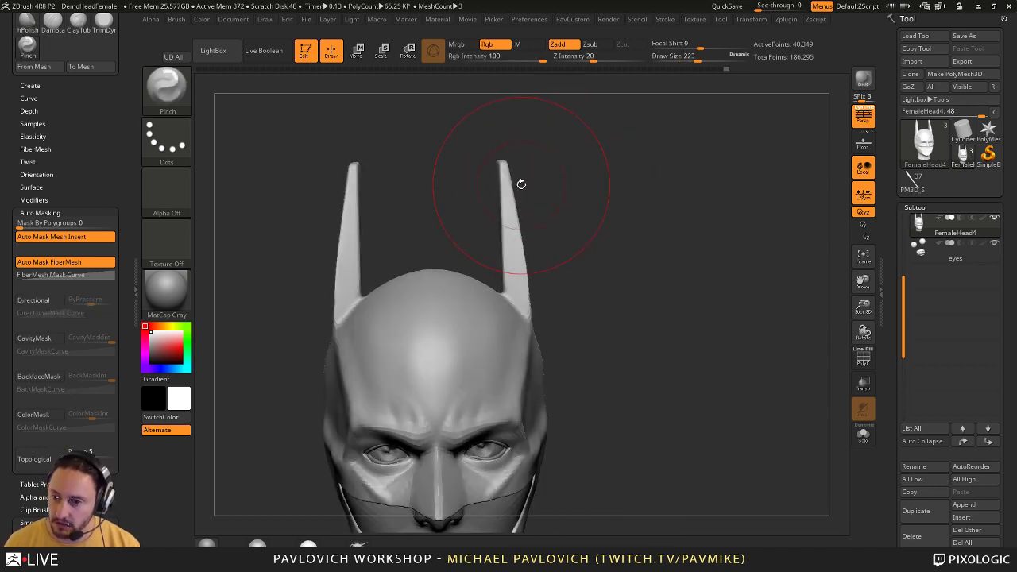
left_click_drag(598, 158, 541, 175)
key("s")
left_click_drag(541, 178, 525, 159)
left_click_drag(540, 124, 551, 162)
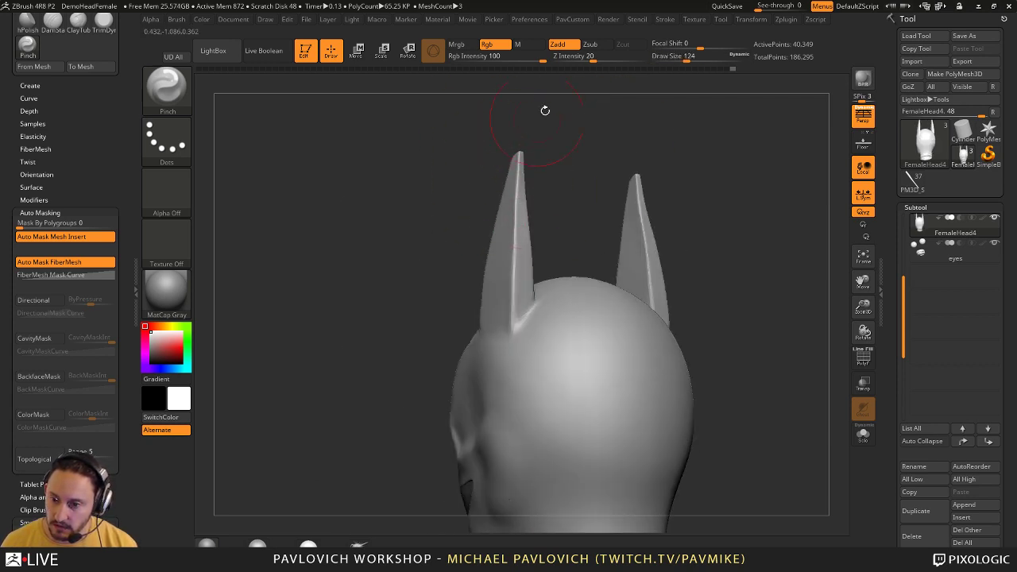
mouse_move(545, 111)
left_mouse_down()
mouse_move(547, 142)
mouse_move(507, 181)
left_mouse_up()
key("b")
key("m")
key("v")
mouse_move(594, 161)
left_mouse_down()
mouse_move(527, 180)
mouse_move(538, 163)
mouse_move(660, 209)
mouse_move(705, 189)
left_mouse_up()
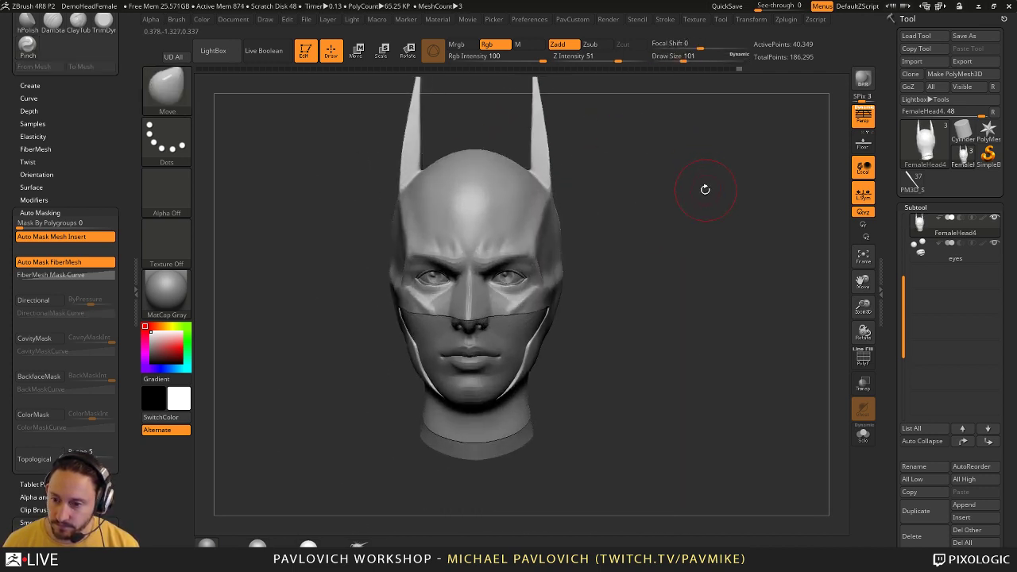
key("b")
key("s")
key("t")
mouse_move(595, 234)
left_mouse_down()
mouse_move(732, 213)
mouse_move(792, 225)
mouse_move(707, 230)
mouse_move(750, 230)
left_mouse_up()
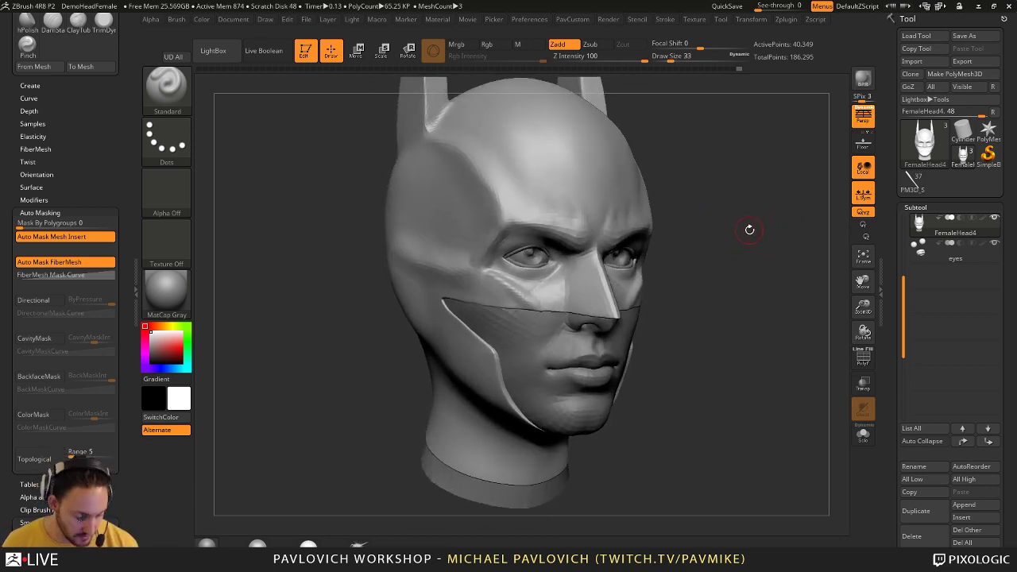
- Work on the cowl beside the outer eye with the Clay brush at draw size 41
key("b")
key("c")
key("l")
key("s")
key("s")
mouse_move(488, 278)
left_mouse_down()
mouse_move(513, 293)
mouse_move(465, 288)
mouse_move(500, 290)
left_mouse_up()
left_click_drag(763, 274, 624, 278)
mouse_move(715, 262)
left_mouse_down()
mouse_move(733, 255)
mouse_move(695, 242)
mouse_move(718, 211)
mouse_move(739, 211)
mouse_move(707, 200)
mouse_move(695, 227)
left_mouse_up()
- Smooth the temples and side ridges of the cowl from both sides of the head
key("shift")
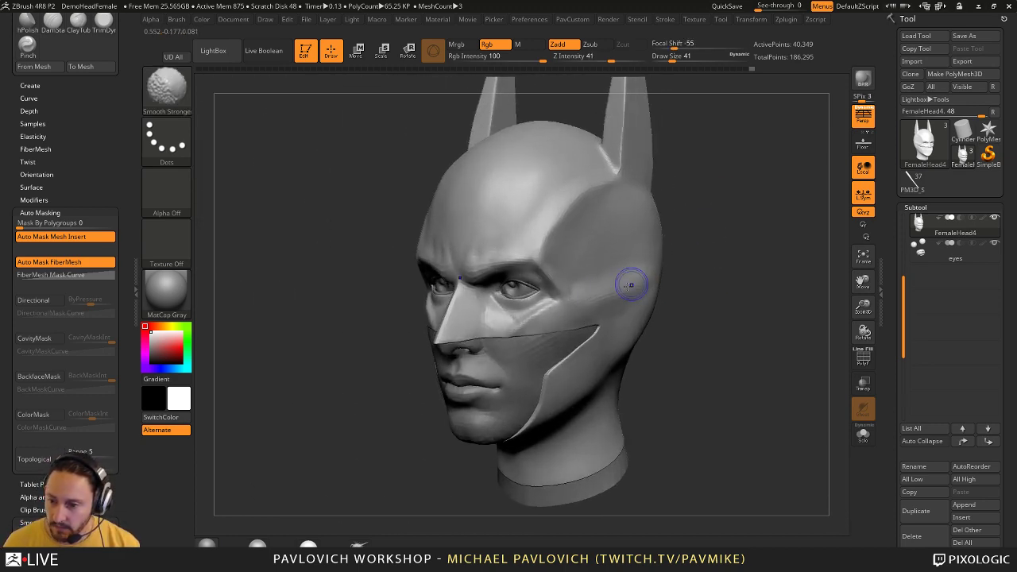
mouse_move(726, 272)
left_mouse_down()
mouse_move(715, 252)
mouse_move(693, 266)
mouse_move(819, 269)
left_mouse_up()
key("shift")
left_click_drag(756, 231, 714, 226)
left_click_drag(694, 288, 666, 271, "alt")
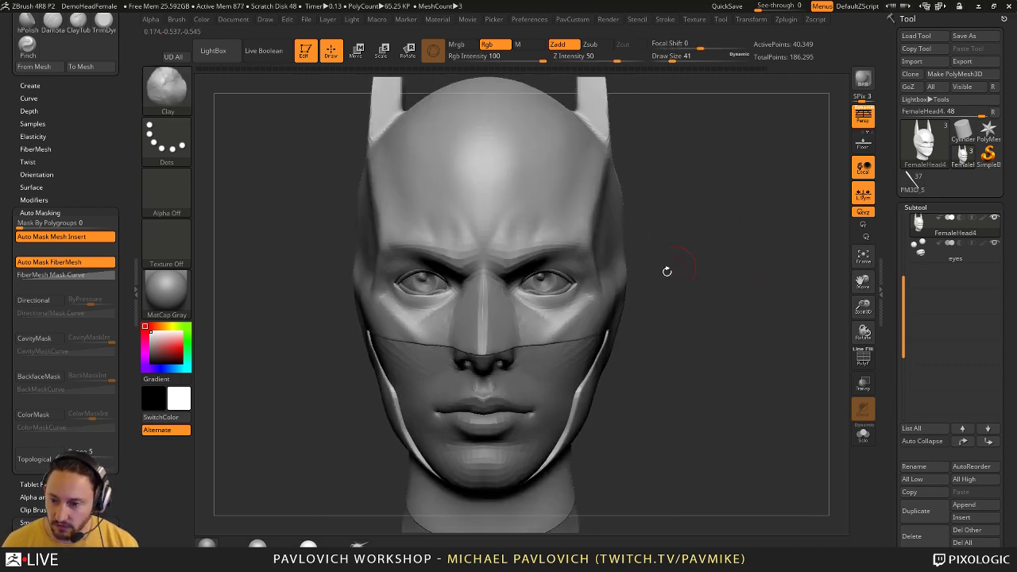
- Try a Standard brush stroke at Z Intensity 100 across the cowl's cheek below the outer eye, and undo it
mouse_move(733, 286)
left_mouse_down()
mouse_move(741, 274)
mouse_move(720, 280)
left_mouse_up()
key("1")
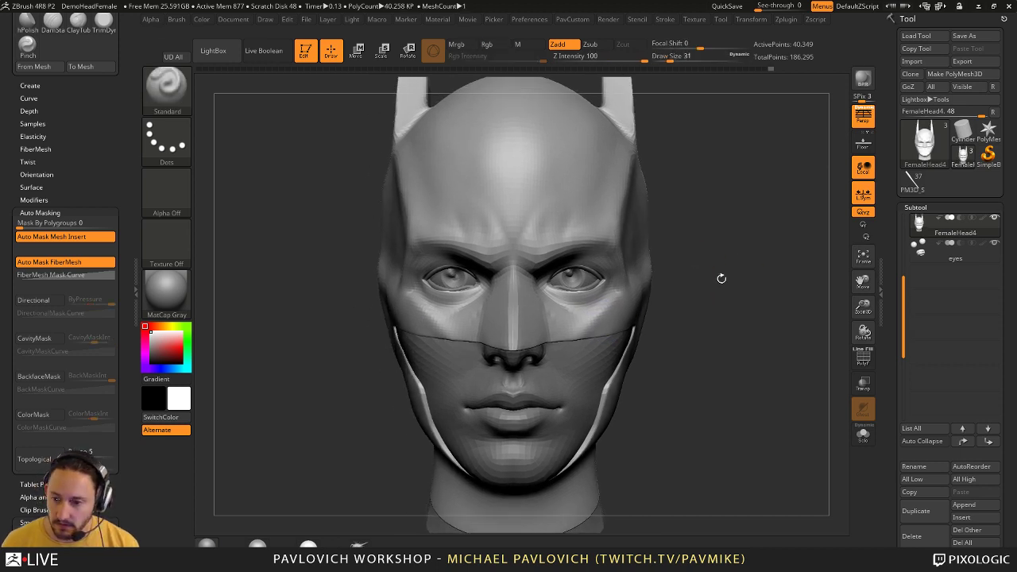
key("s")
left_click_drag(394, 307, 428, 317)
key("ctrl+z")
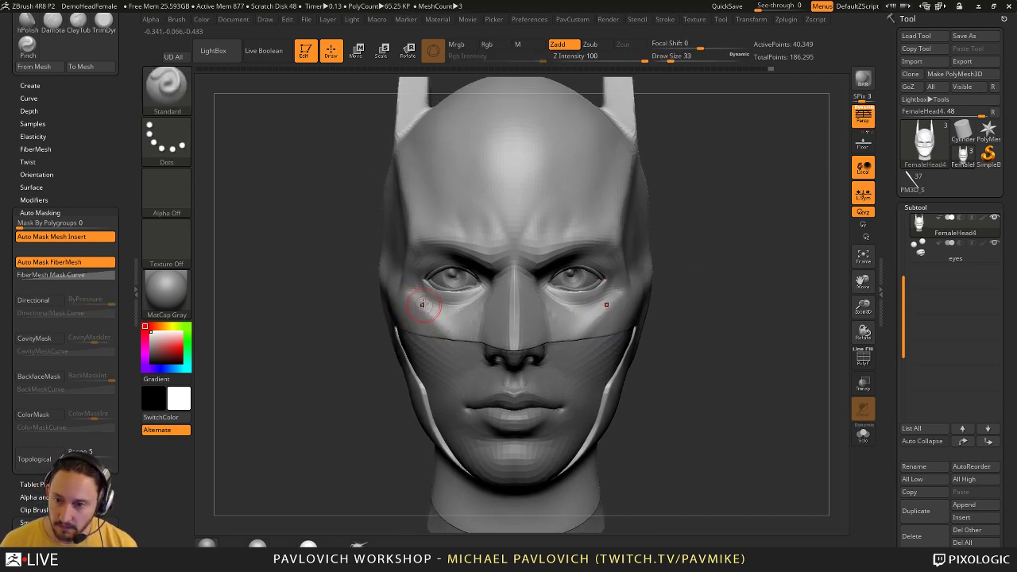
- Sculpt a raised ridge across the cowl's cheek below the outer eye with the Standard brush at Z Intensity 34 and draw size 27
left_click_drag(637, 57, 606, 59)
key("s")
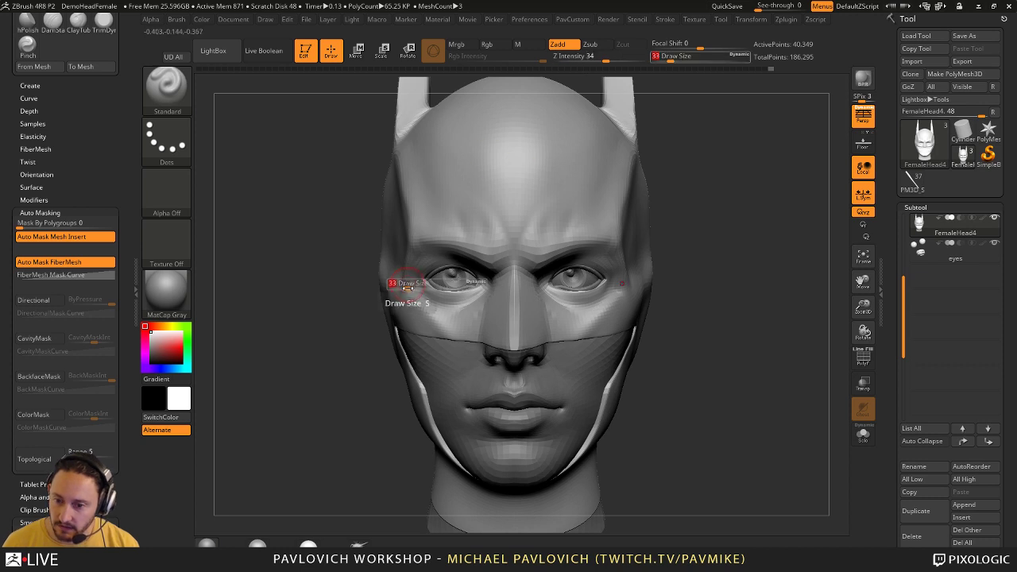
left_click_drag(397, 286, 393, 286)
left_click_drag(401, 294, 445, 330)
left_click_drag(732, 293, 638, 275, "alt")
key("s")
left_click_drag(548, 305, 545, 305)
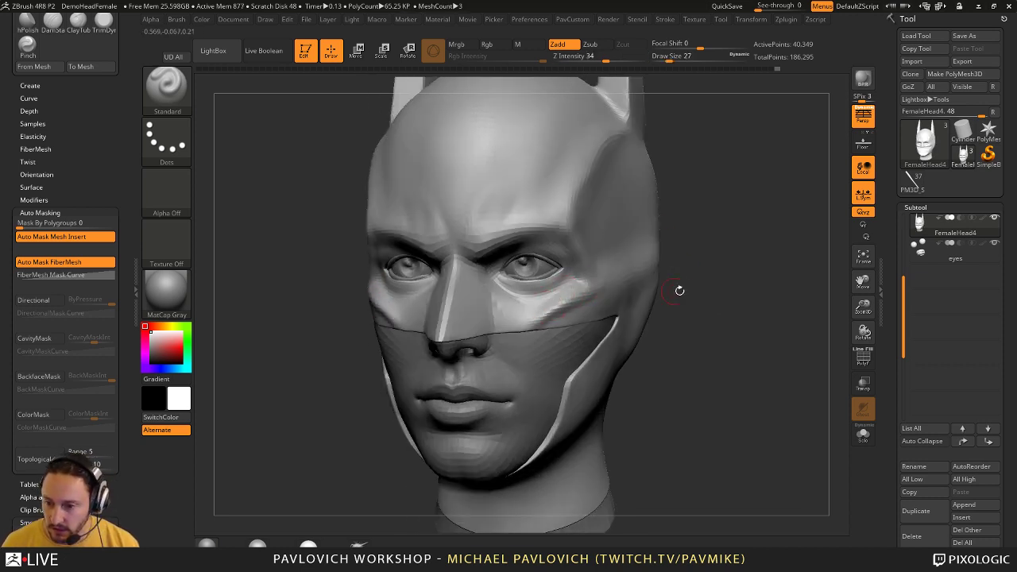
left_click_drag(680, 291, 556, 298)
- Smooth the cheek ridge just above the cowl's lower edge at draw size 35
key("shift")
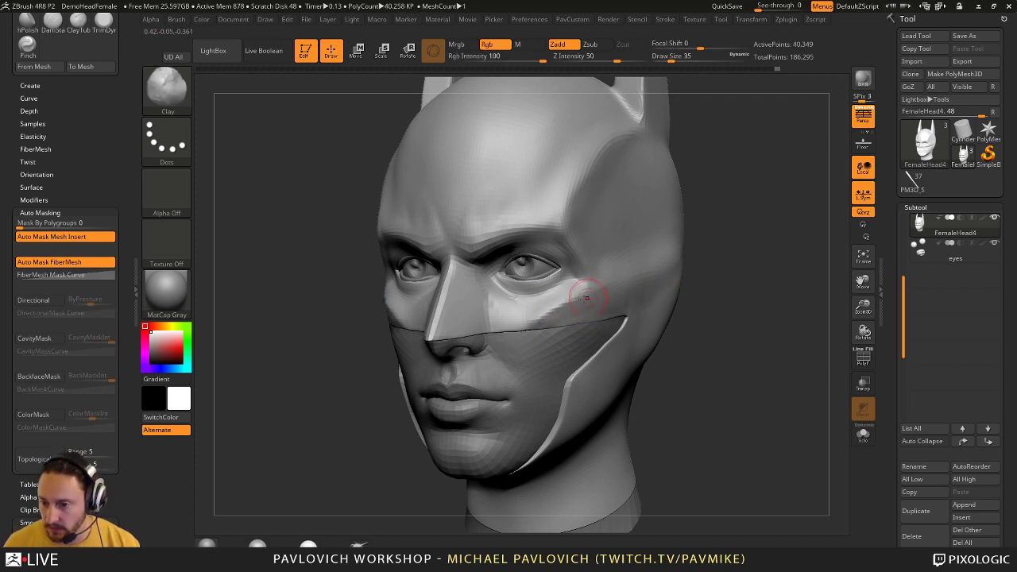
mouse_move(520, 328)
left_mouse_down("shift")
mouse_move(564, 311)
mouse_move(557, 323)
left_mouse_up("shift")
right_click_drag(644, 308, 577, 313)
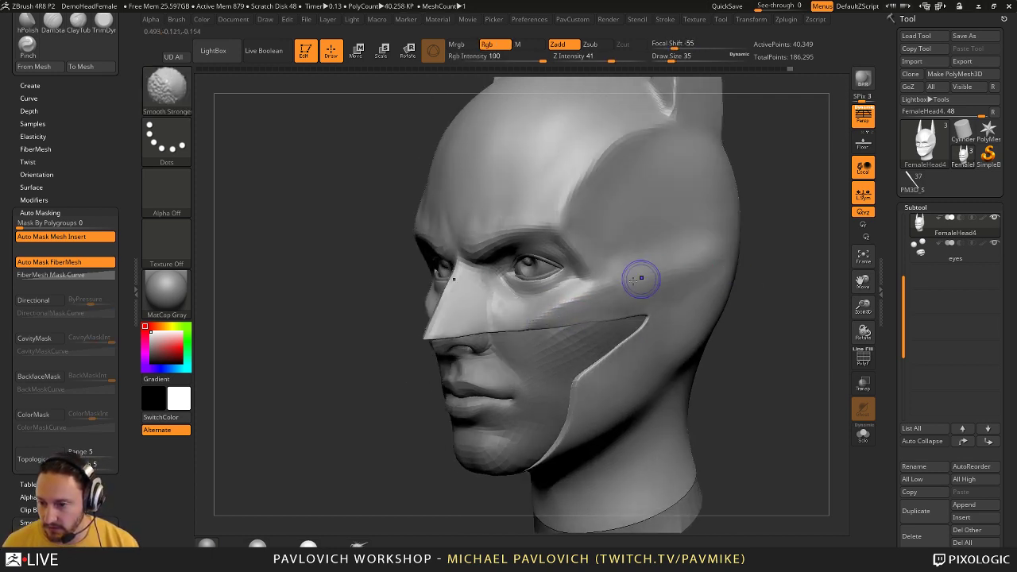
mouse_move(661, 283)
right_mouse_down()
mouse_move(776, 231)
mouse_move(775, 263)
right_mouse_up()
- Soften the temple edge of the cowl from the outer brow up toward the ear
left_click_drag(527, 275, 559, 228, "shift")
right_click_drag(564, 230, 485, 245)
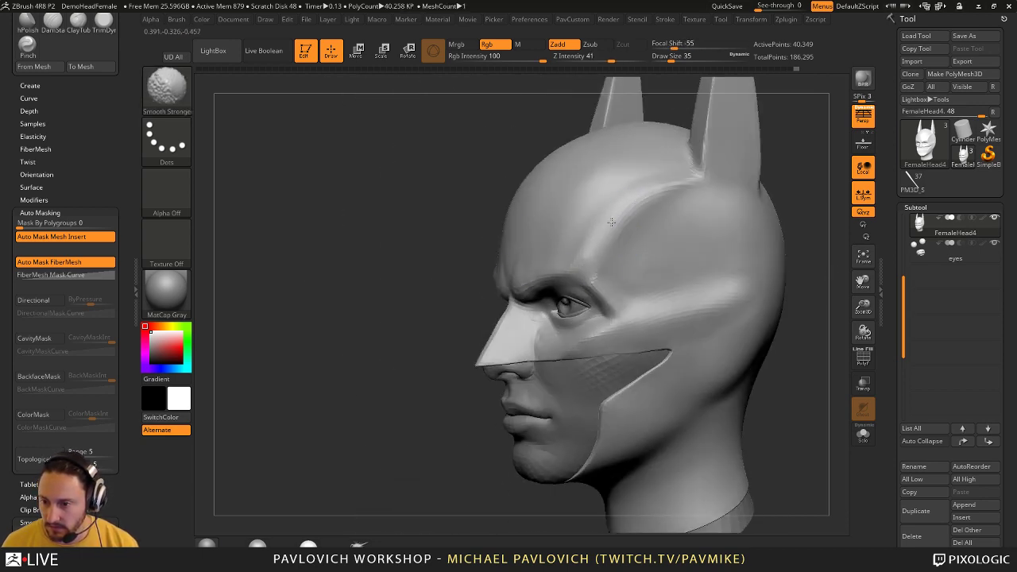
left_click_drag(802, 159, 586, 230)
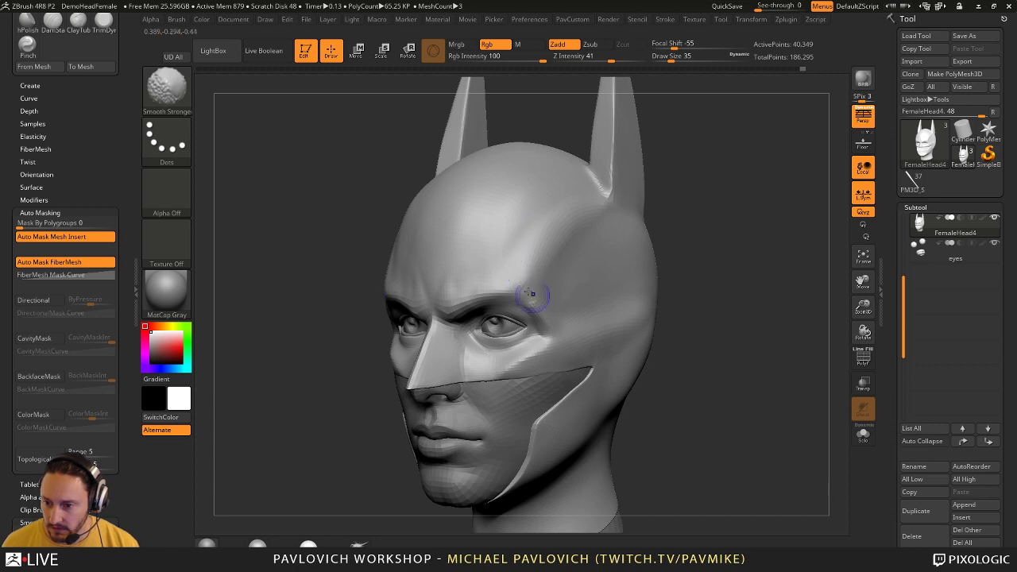
left_click_drag(533, 294, 539, 299, "shift")
right_click_drag(549, 294, 715, 243)
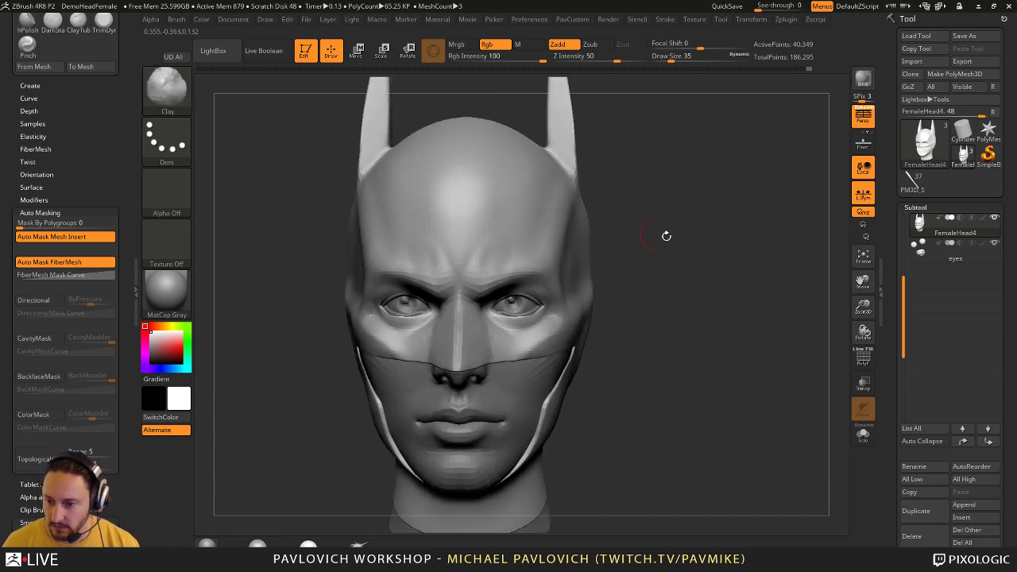
left_click_drag(665, 234, 581, 295)
left_click_drag(693, 238, 684, 220)
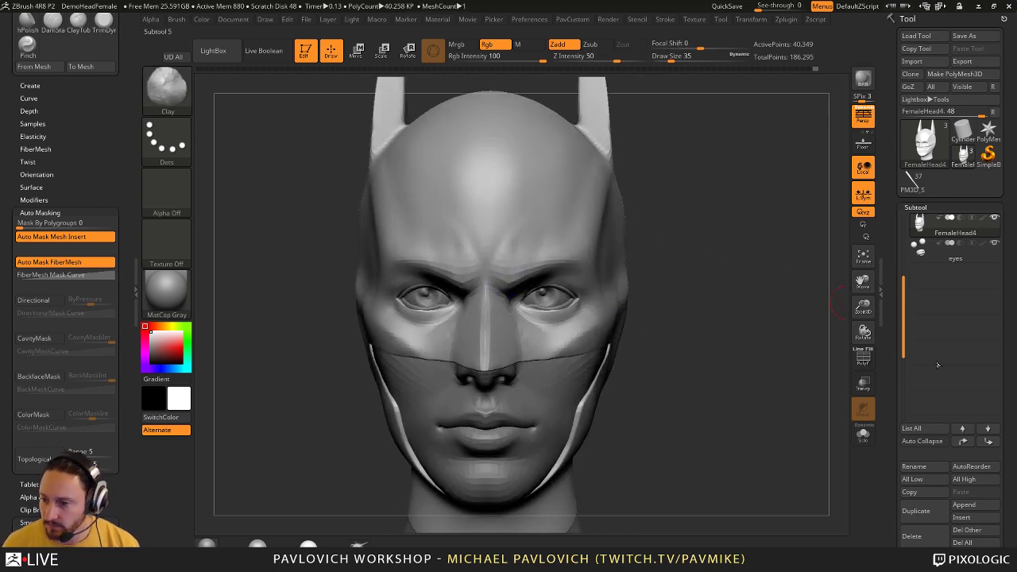
- Raise the head's subdivision level to 3
scroll(934, 353, "down", 5)
scroll(906, 270, "down", 5)
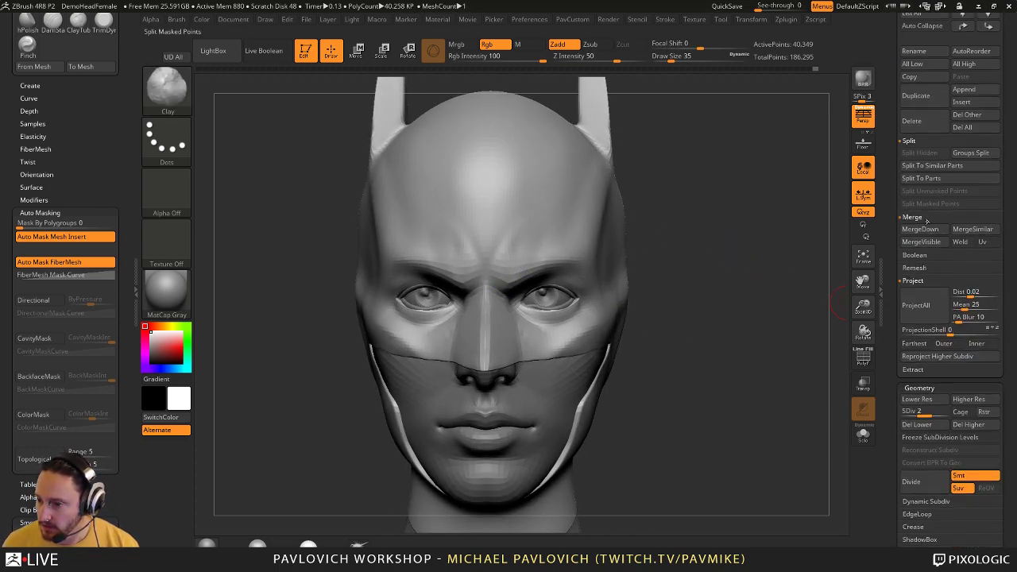
left_click_drag(929, 411, 945, 411)
- Smooth the side ridge and temple areas of the cowl at the higher subdivision level
mouse_move(747, 293)
left_mouse_down()
mouse_move(651, 306)
mouse_move(678, 298)
left_mouse_up()
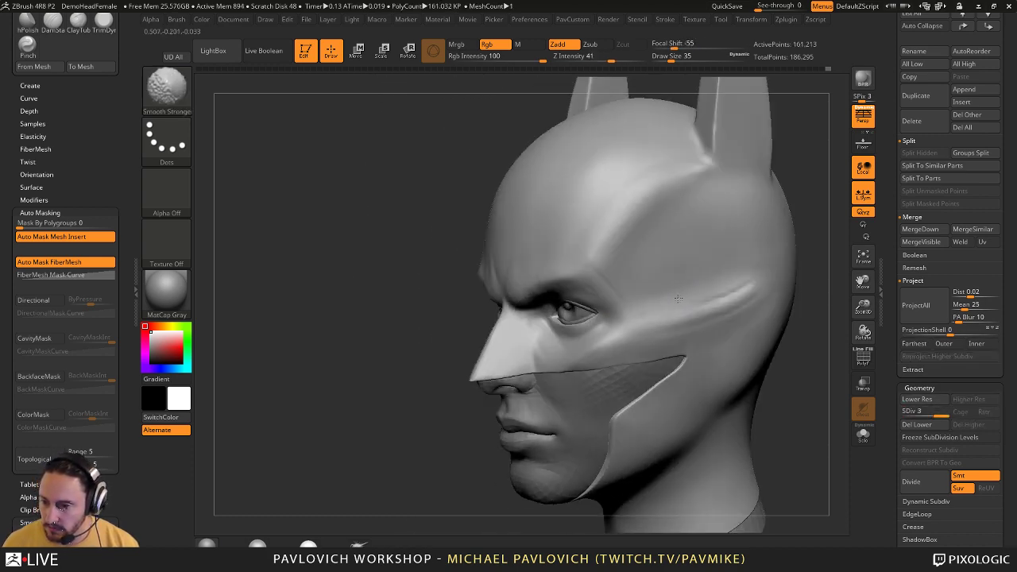
left_click_drag(742, 305, 685, 248, "shift")
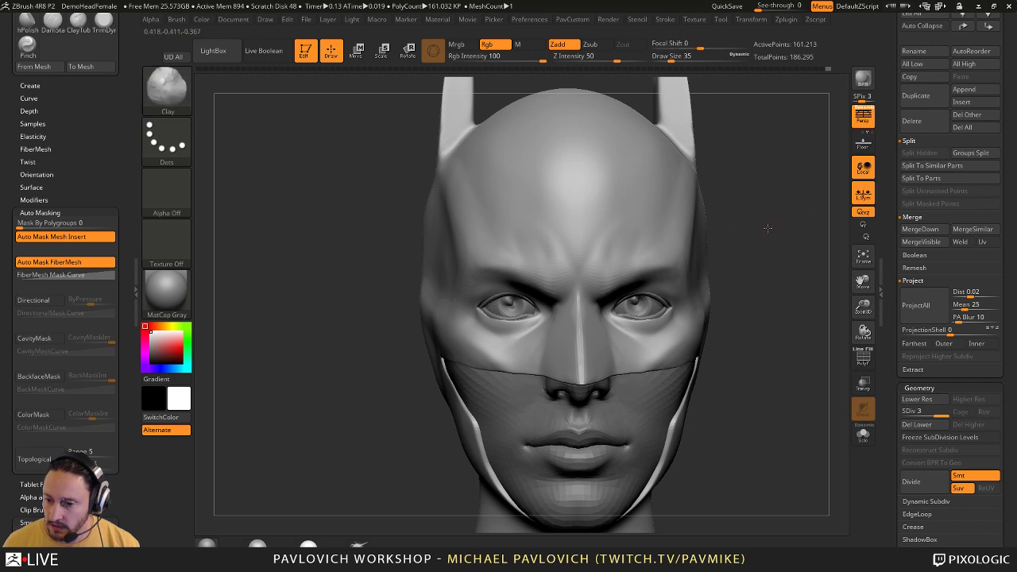
left_click_drag(768, 227, 707, 237)
left_click_drag(679, 255, 688, 263, "shift")
mouse_move(808, 152)
left_mouse_down("shift")
mouse_move(856, 143)
mouse_move(775, 184)
left_mouse_up("shift")
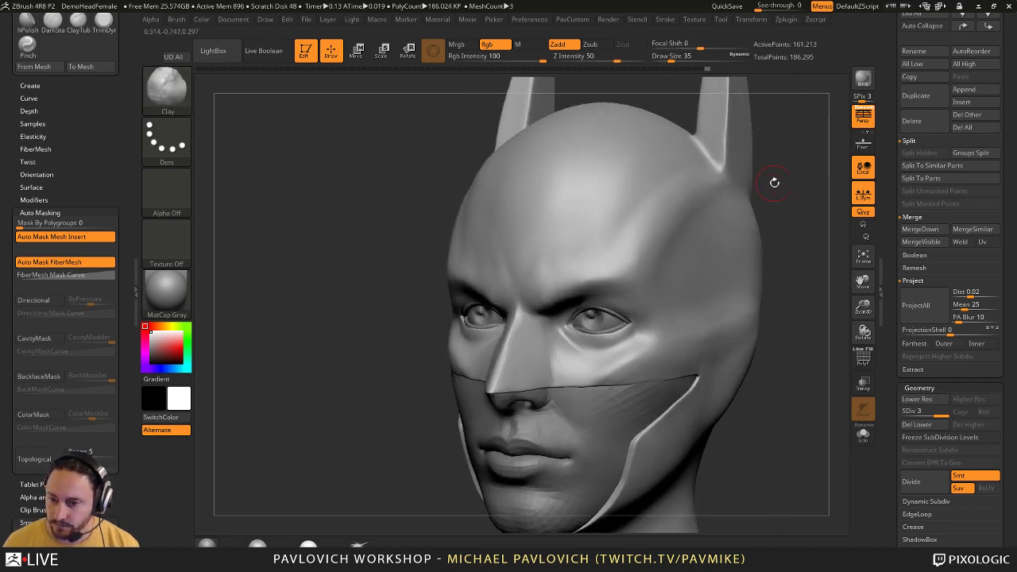
mouse_move(783, 223)
left_mouse_down("shift")
mouse_move(735, 227)
mouse_move(718, 204)
mouse_move(729, 195)
mouse_move(666, 214)
mouse_move(666, 229)
left_mouse_up("shift")
left_click_drag(717, 252, 679, 261)
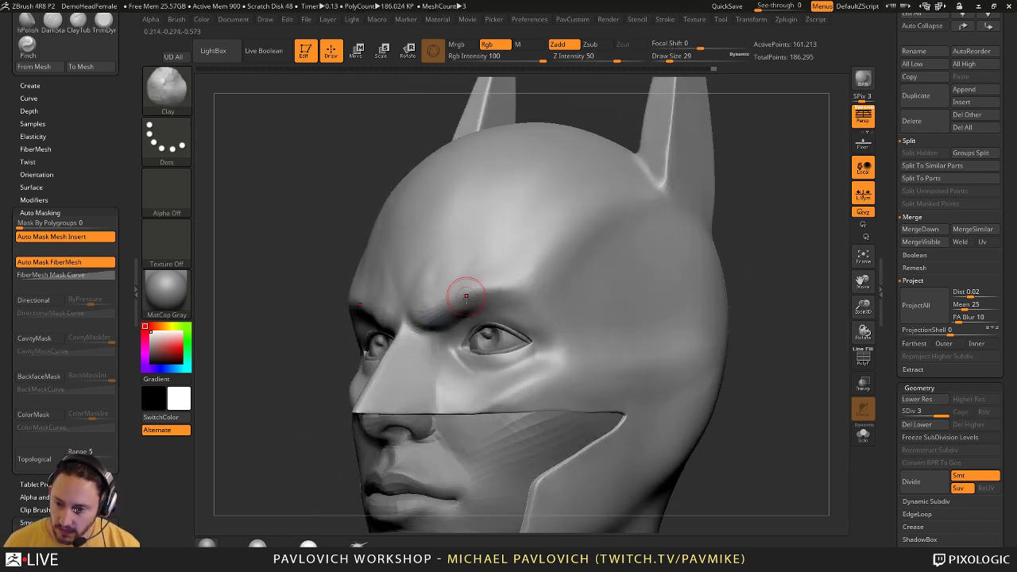
- Divide the cowl mesh up to subdivision level 4 and isolate the cowl from the other parts
key("f")
left_click_drag(779, 257, 830, 298)
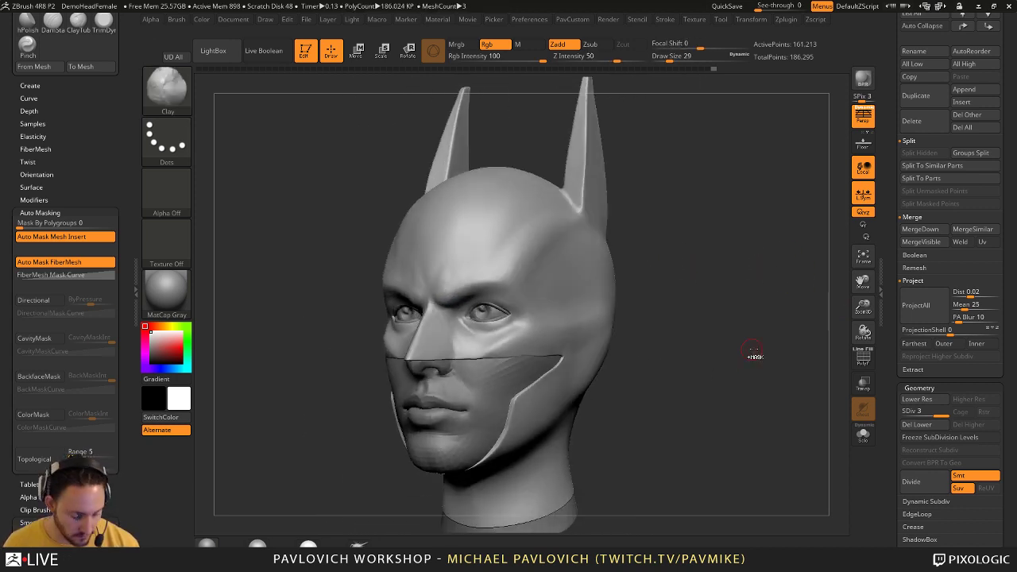
key("ctrl+d")
mouse_move(756, 316)
left_mouse_down()
mouse_move(791, 351)
mouse_move(740, 348)
mouse_move(747, 343)
mouse_move(681, 315)
mouse_move(688, 357)
left_mouse_up()
key("shift")
left_click(863, 383)
left_click(860, 386)
left_click(863, 434)
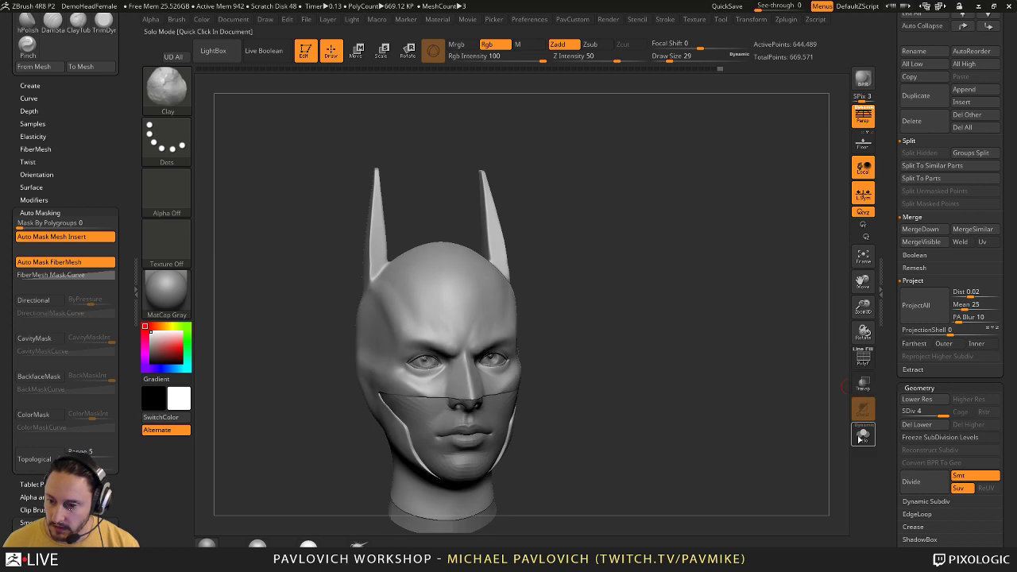
- Polish and smooth the rim of the cowl's face opening with the hPolish brush at draw size 77, and show all parts again
mouse_move(787, 398)
left_mouse_down()
mouse_move(759, 431)
mouse_move(780, 302)
mouse_move(634, 311)
left_mouse_up()
key("b")
key("h")
key("p")
key("s")
left_click_drag(528, 359, 538, 361)
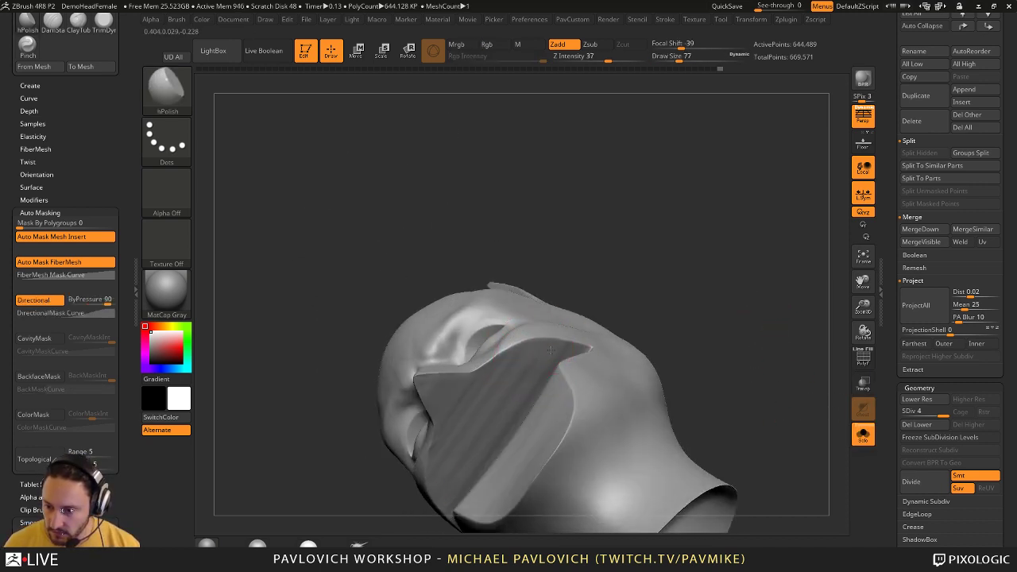
left_click_drag(692, 241, 673, 333)
left_click_drag(564, 403, 568, 448)
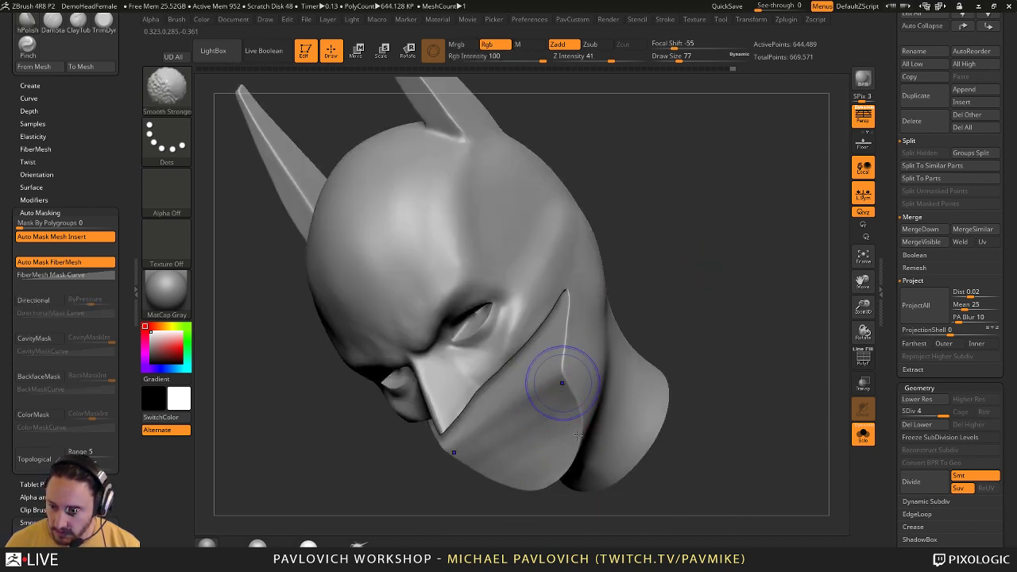
left_click_drag(704, 382, 795, 394)
left_click(866, 435)
- Smooth the cowl's temple area, and soften the front edge and base of the ears at draw size 51
mouse_move(768, 327)
left_mouse_down("shift")
mouse_move(719, 294)
mouse_move(634, 299)
left_mouse_up("shift")
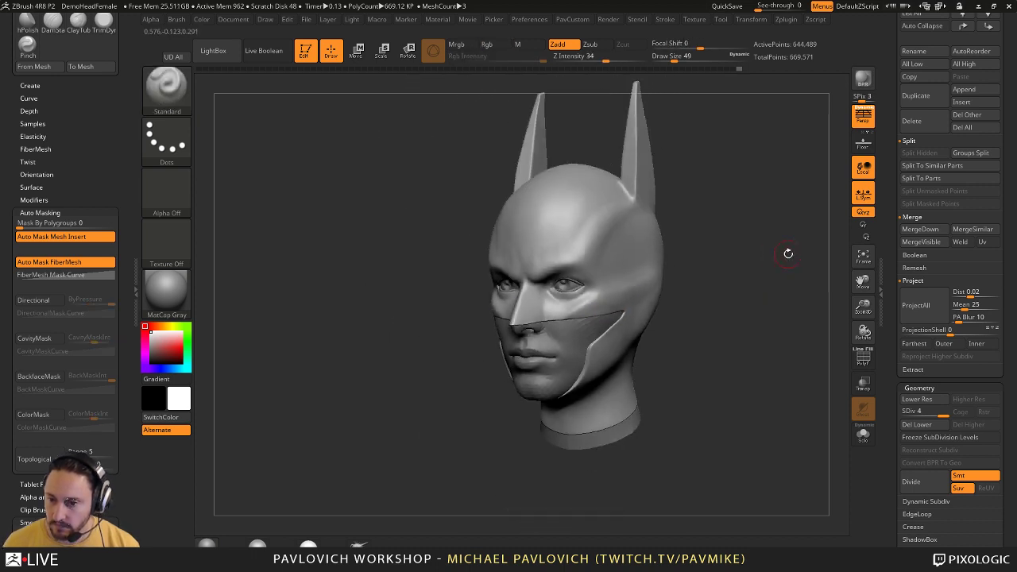
left_click_drag(788, 252, 621, 335)
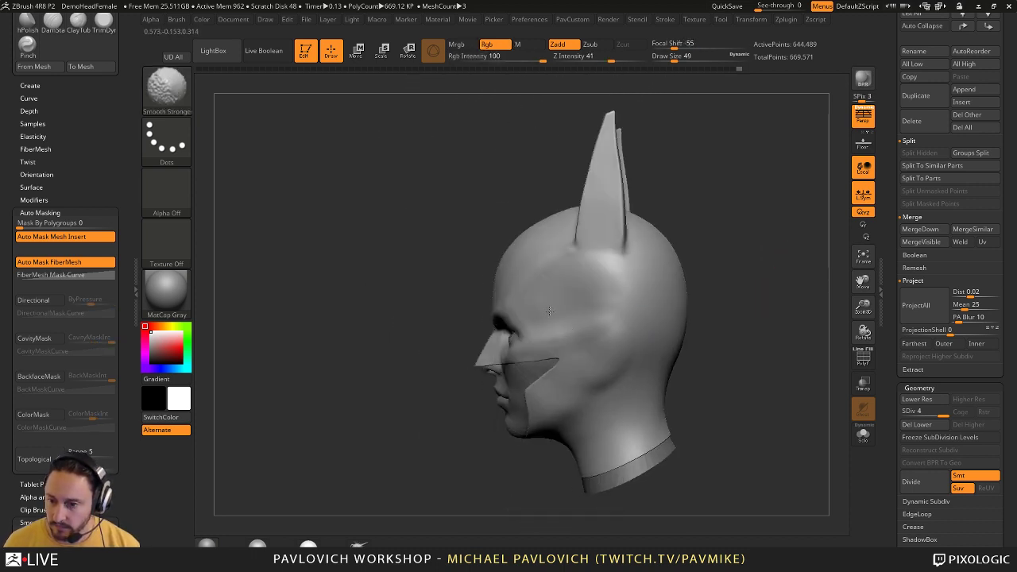
left_click_drag(509, 226, 594, 238)
left_click_drag(749, 164, 655, 271, "alt")
mouse_move(497, 320)
left_mouse_down()
mouse_move(556, 268)
mouse_move(496, 318)
left_mouse_up()
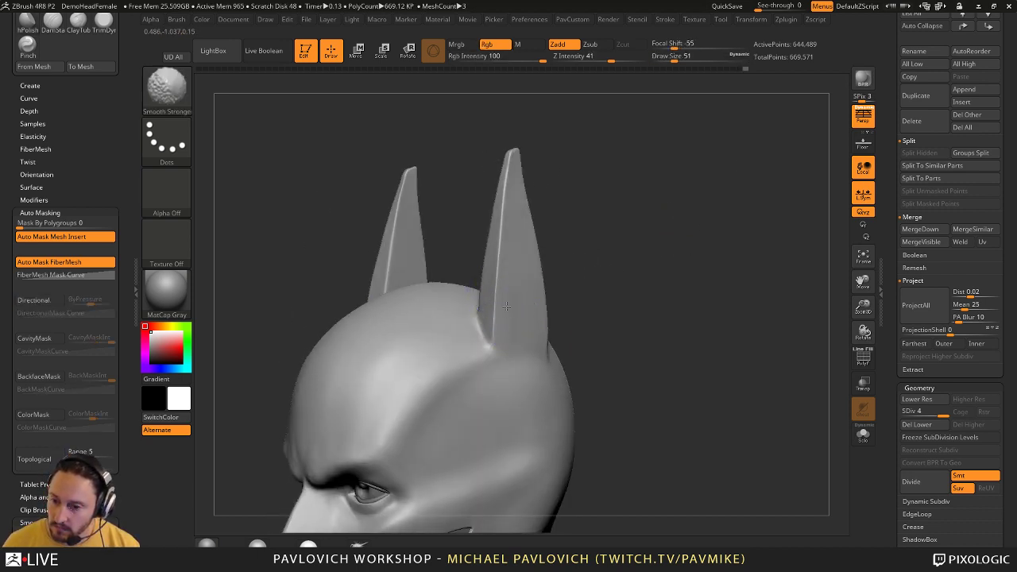
left_click_drag(544, 285, 500, 298)
left_click_drag(620, 263, 612, 231, "alt")
left_click_drag(511, 313, 509, 267, "shift")
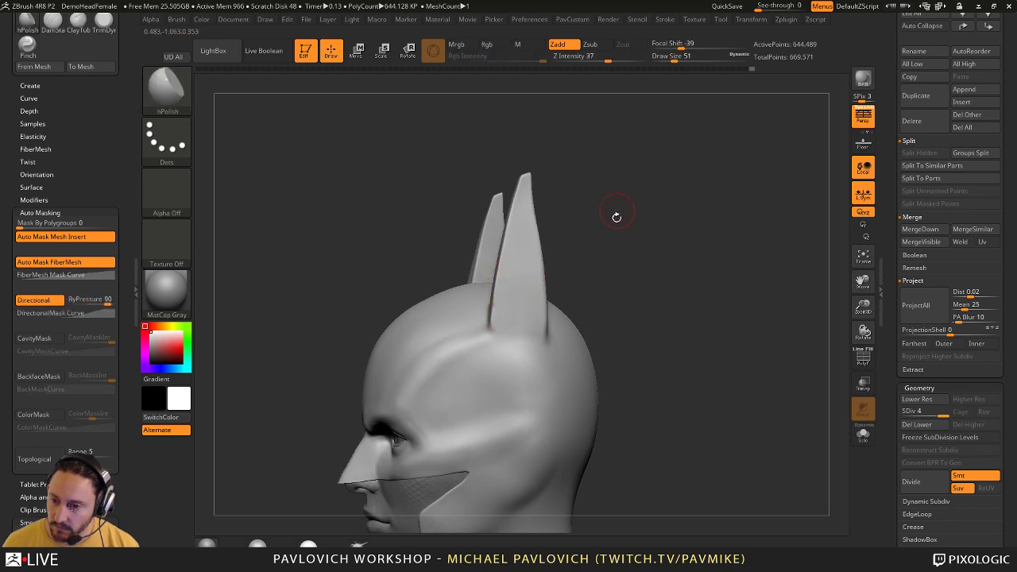
- Adjust the shape of the cowl ear near its base with the Move brush at draw size 31
left_click_drag(615, 218, 608, 278, "alt")
key("b")
key("m")
key("v")
key("s")
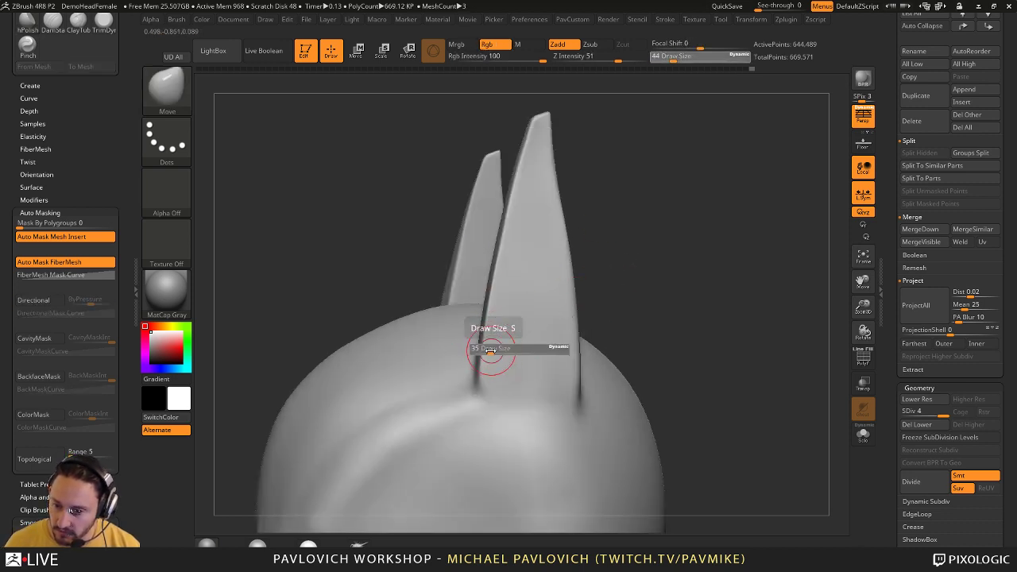
left_click_drag(493, 353, 488, 352)
right_click_drag(488, 352, 541, 315)
left_click_drag(581, 288, 635, 289)
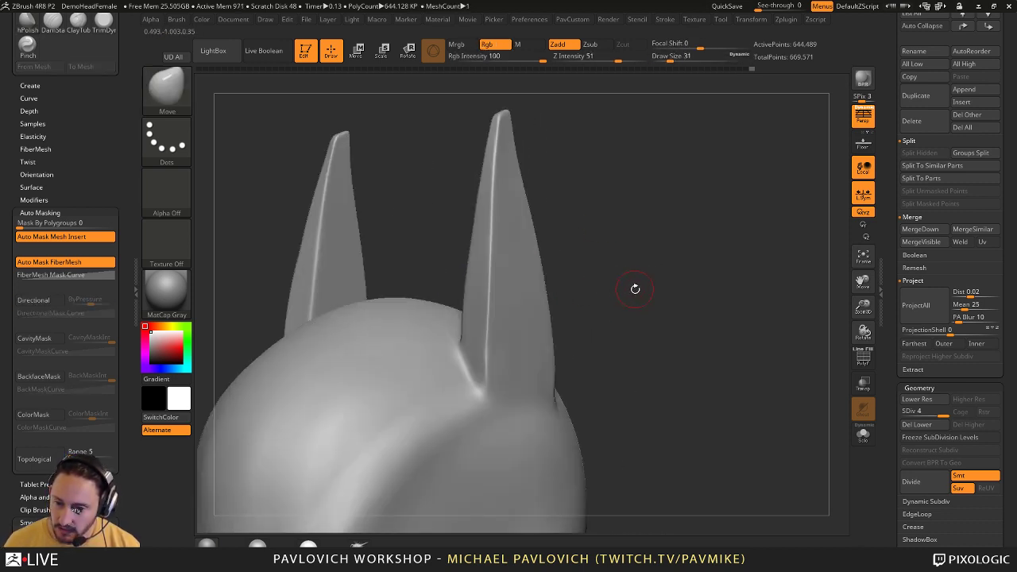
- Polish and smooth the ridge where the ears meet the skull with the hPolish brush at draw size 35
key("b")
key("h")
key("p")
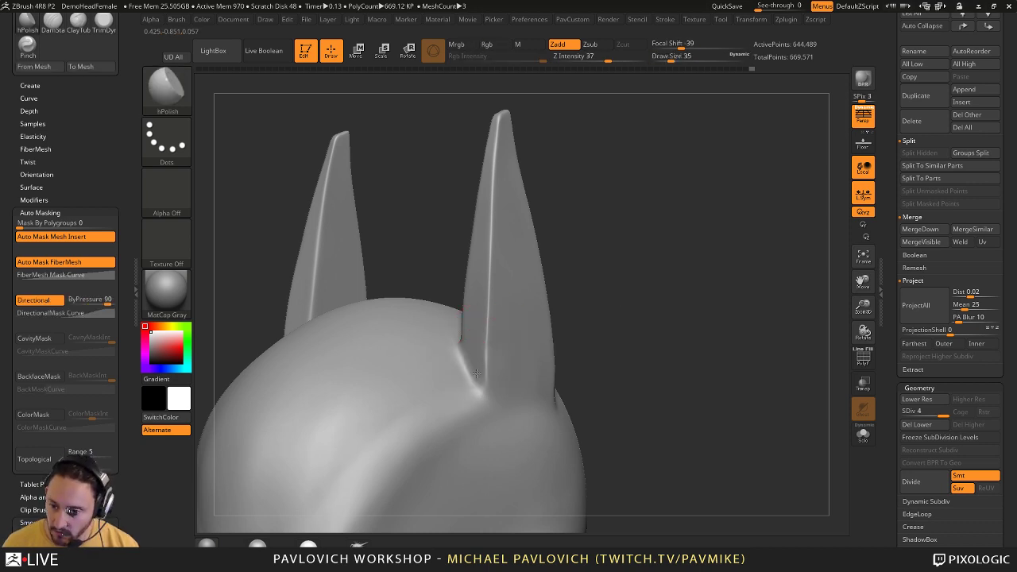
left_click_drag(583, 269, 624, 271)
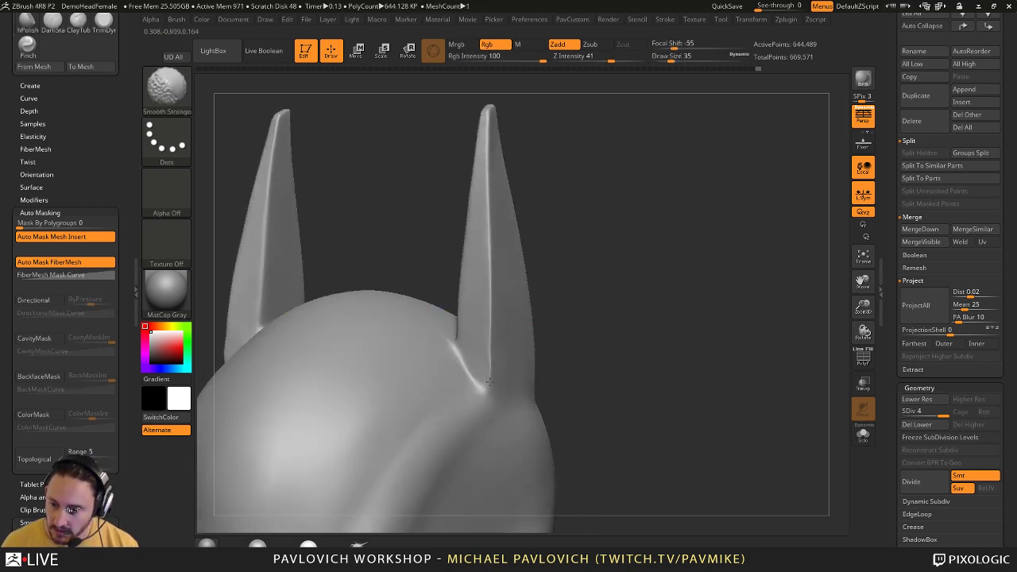
right_click_drag(405, 322, 427, 323)
left_click_drag(569, 291, 596, 294)
left_click_drag(459, 330, 445, 341, "shift")
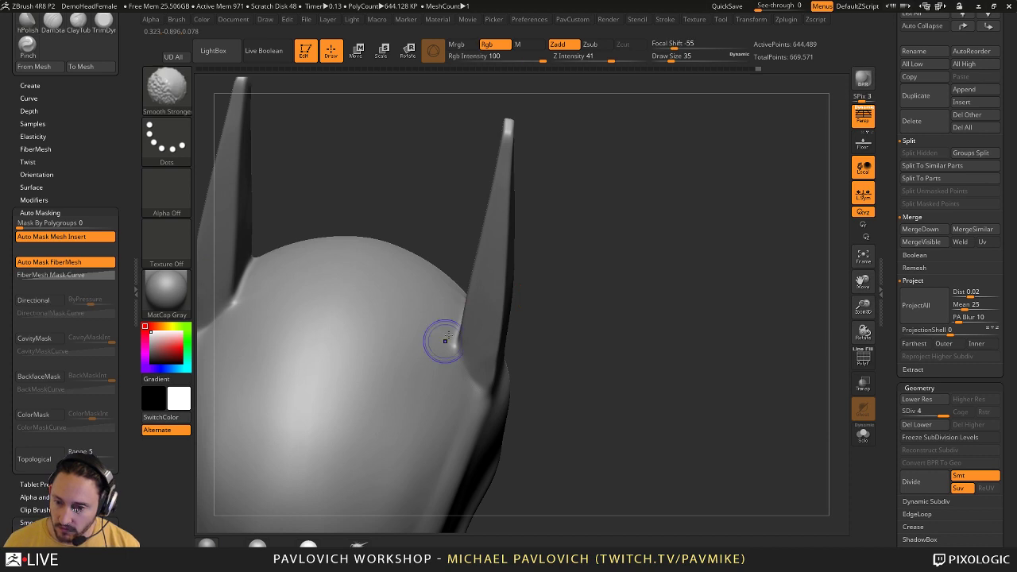
- Compare the whole head with perspective turned off and on from several angles
mouse_move(592, 318)
left_mouse_down("alt")
mouse_move(710, 264)
mouse_move(771, 359)
mouse_move(786, 320)
left_mouse_up("alt")
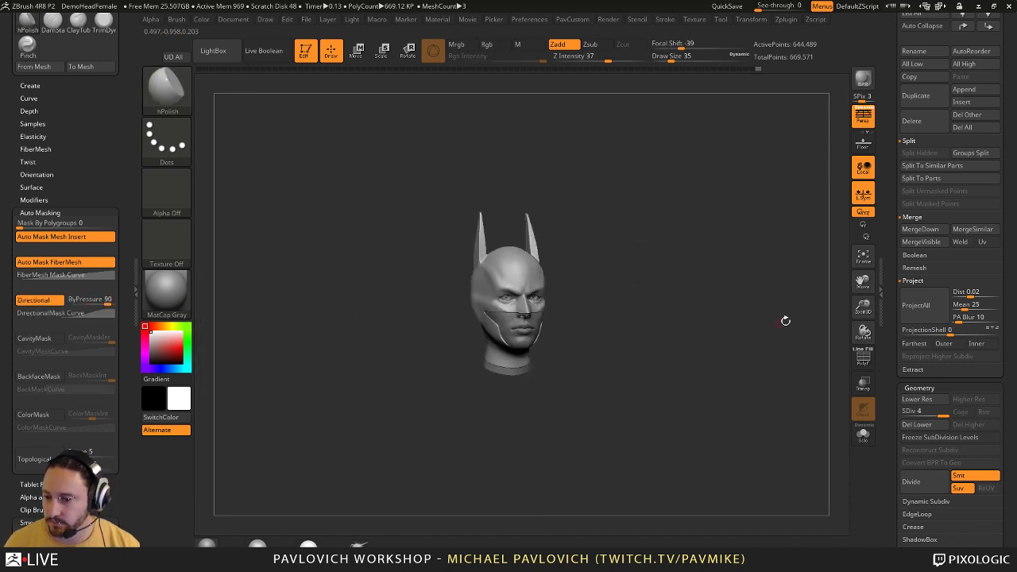
left_click(862, 120)
left_click_drag(770, 213, 838, 170)
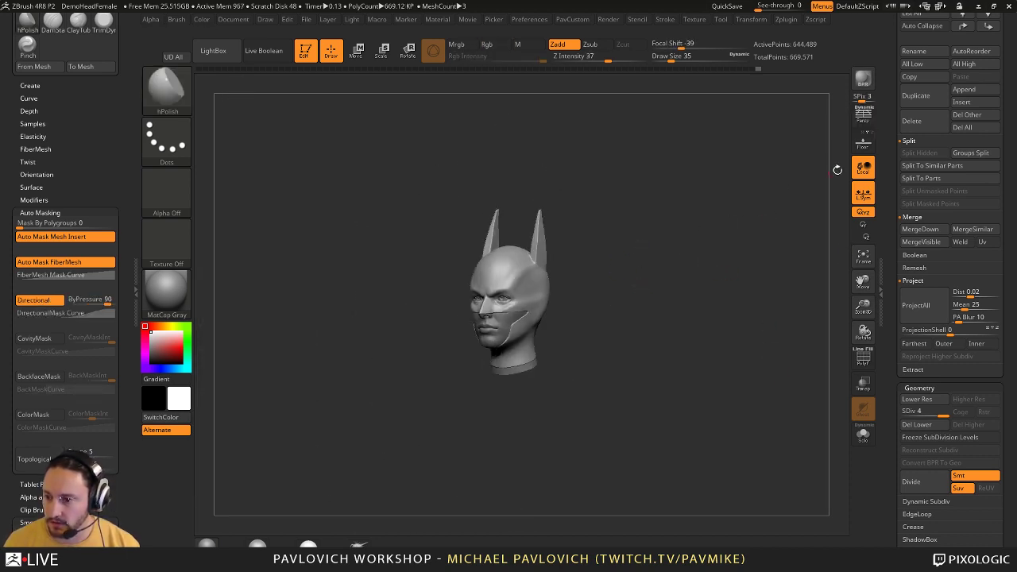
left_click(859, 126)
mouse_move(771, 240)
left_mouse_down()
mouse_move(740, 262)
mouse_move(822, 159)
left_mouse_up()
- Select the female head under the cowl and subdivide its surface for a smoother face
key("b")
key("s")
key("t")
key("s")
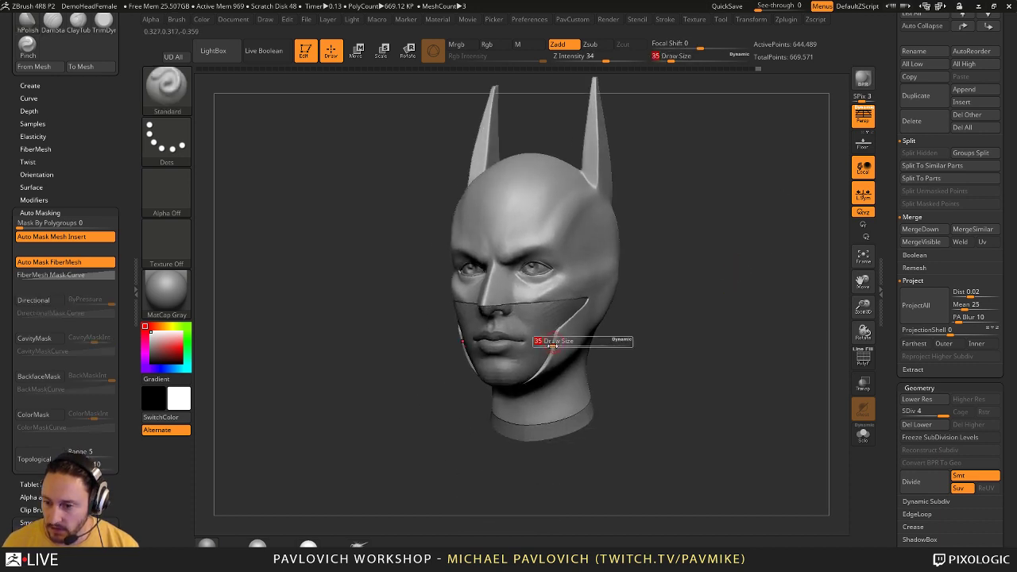
left_click(538, 342, "alt")
mouse_move(725, 262)
left_mouse_down()
mouse_move(698, 275)
mouse_move(721, 276)
mouse_move(783, 239)
mouse_move(747, 223)
mouse_move(768, 212)
mouse_move(761, 228)
mouse_move(690, 213)
left_mouse_up()
key("ctrl+d")
key("ctrl+d")
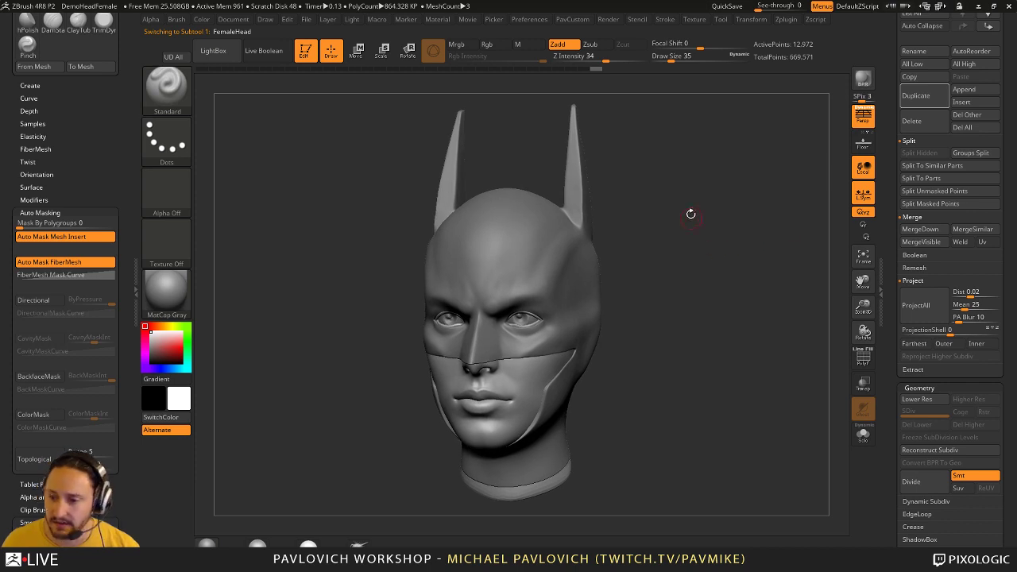
- Set KeyShot as the external renderer, send the model to it, and maximize the KeyShot window
left_click(608, 20)
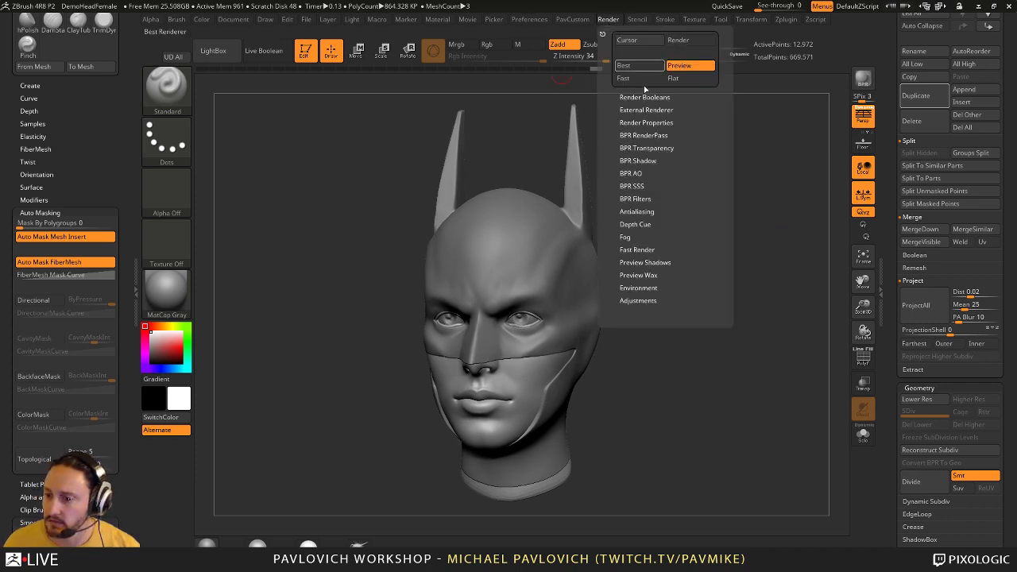
key("shift")
left_click(646, 110)
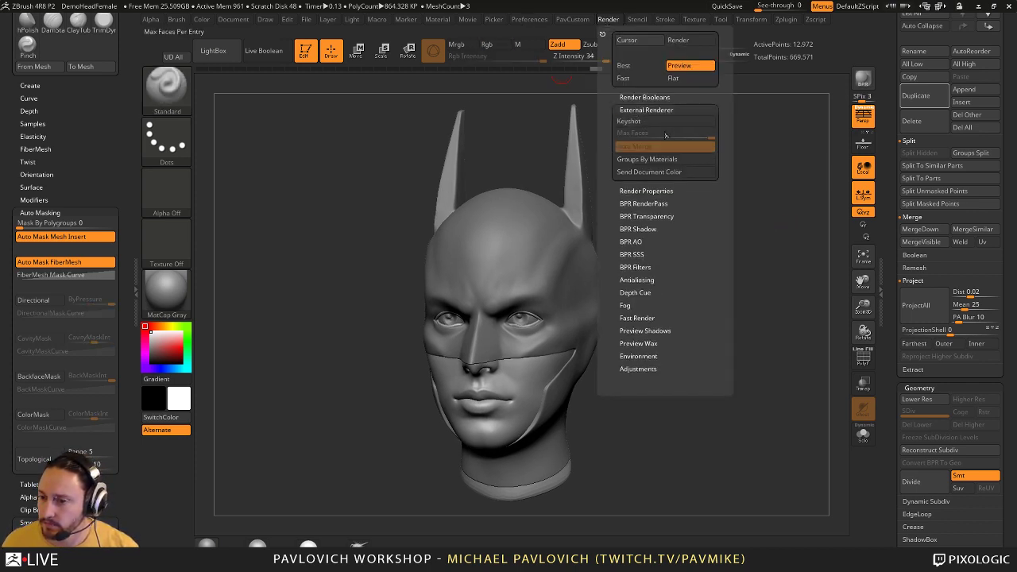
left_click(865, 81)
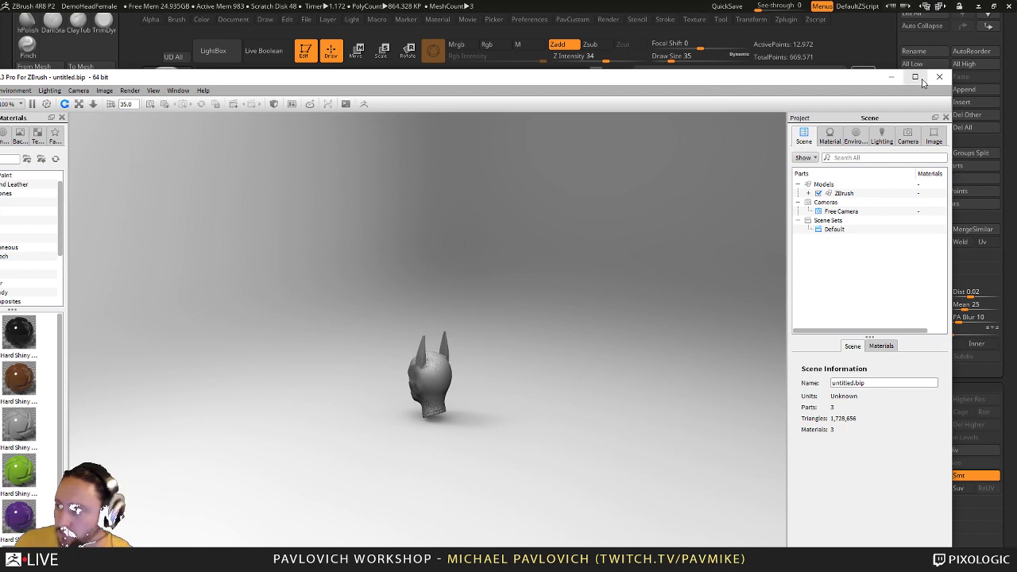
left_click(915, 76)
- Frame the cowled head close up at a three-quarter angle in KeyShot, and set the CPU usage to 88%
left_click_drag(760, 194, 429, 235)
right_click_drag(429, 235, 739, 482, "alt")
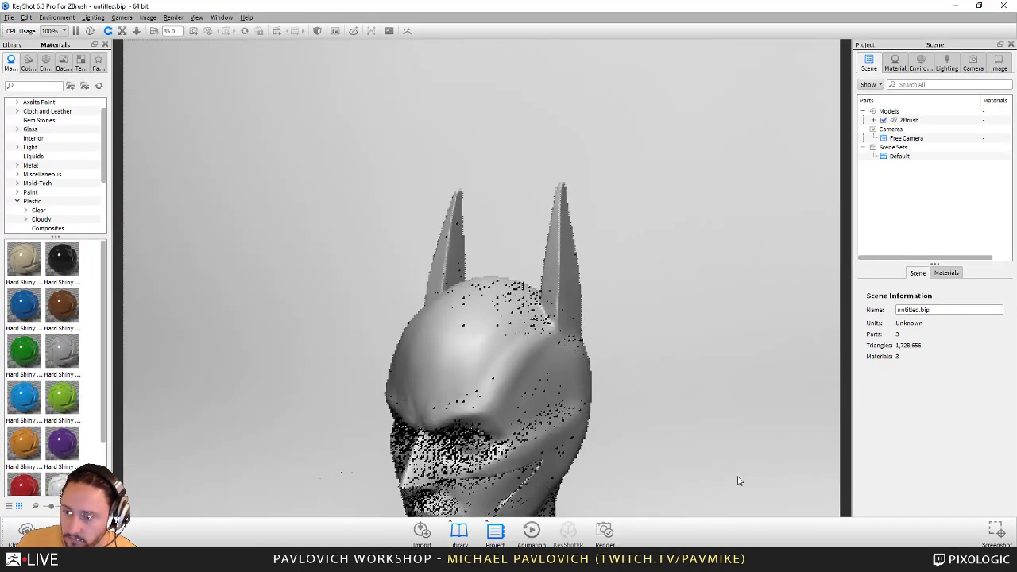
middle_click_drag(310, 342, 333, 223)
left_click_drag(333, 223, 259, 214)
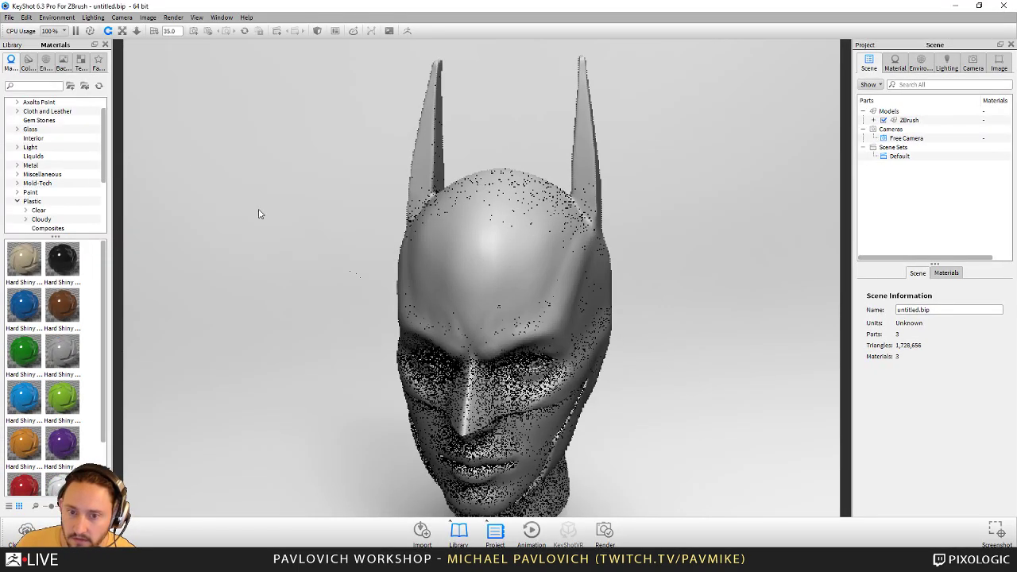
left_click(55, 30)
left_click(76, 104)
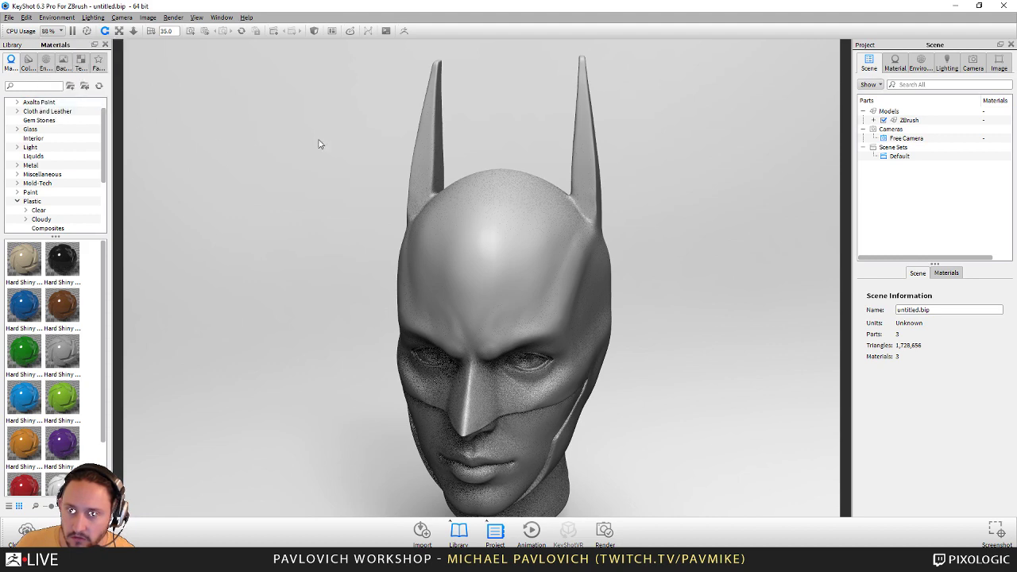
mouse_move(318, 143)
left_mouse_down()
mouse_move(298, 152)
mouse_move(318, 159)
mouse_move(302, 150)
left_mouse_up()
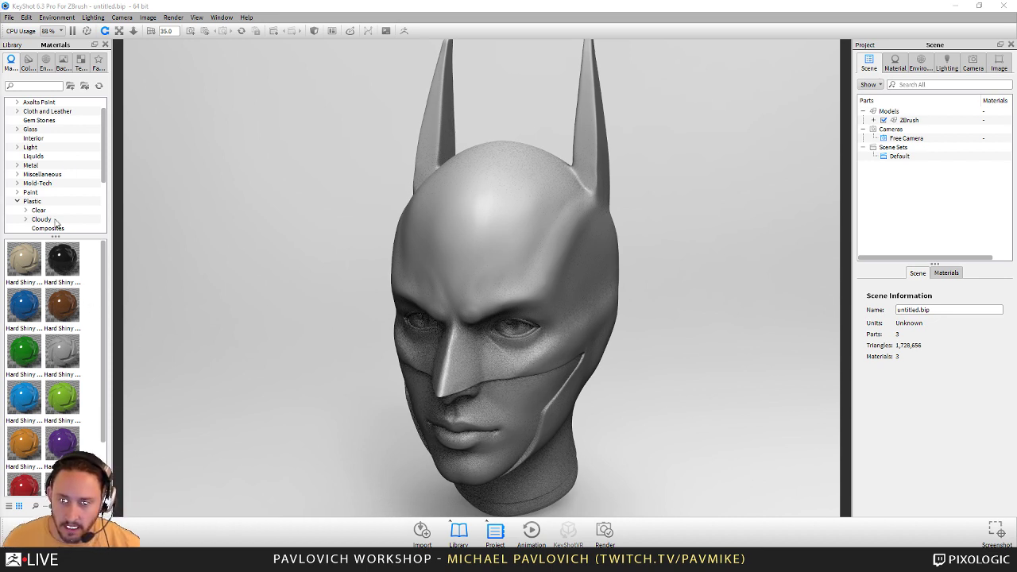
- Search the material library for "rubb" and apply Rubberised Nylon to the cowl
left_click(26, 88)
type("rubb")
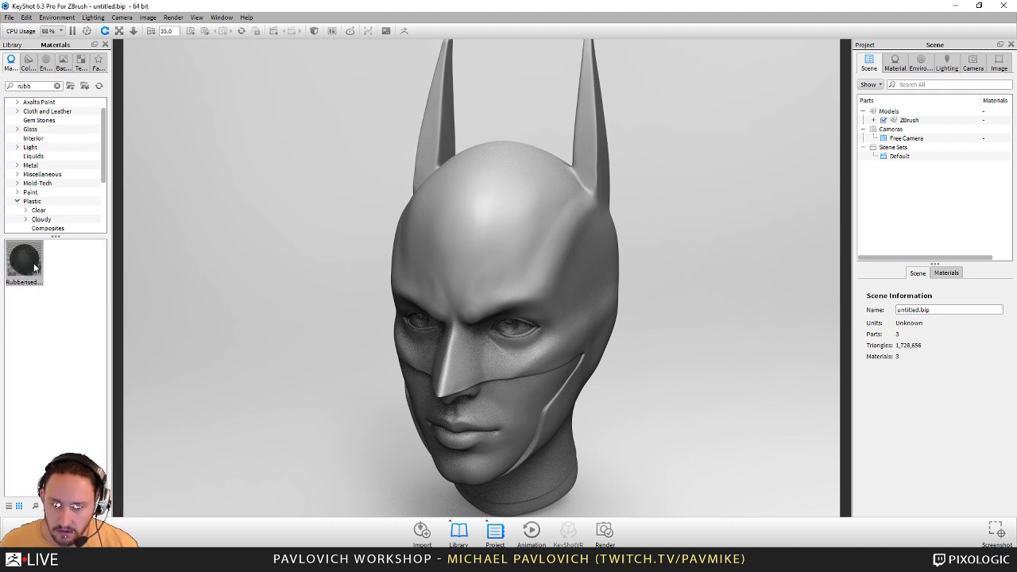
mouse_move(34, 268)
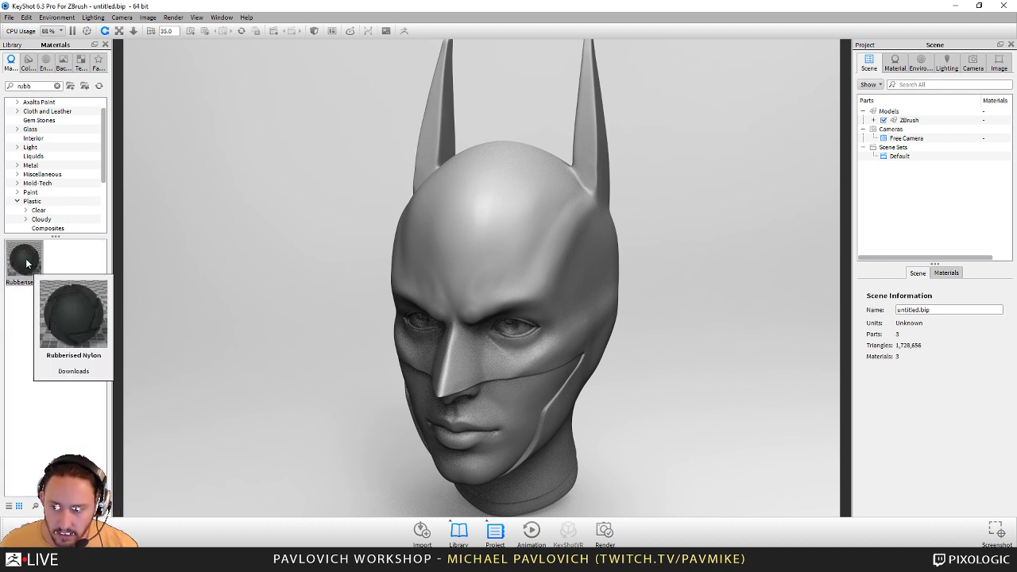
left_click_drag(27, 263, 571, 249)
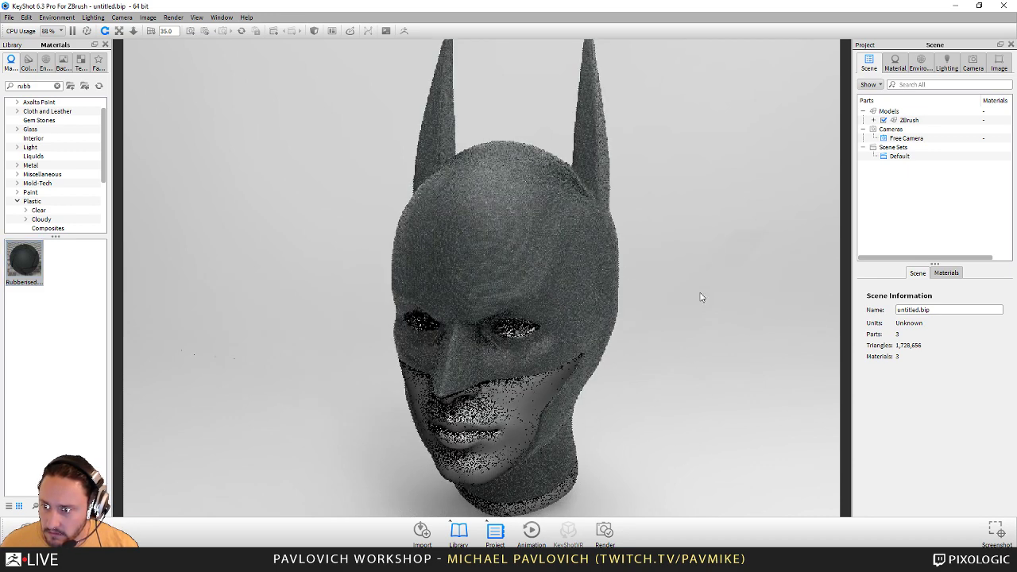
- Switch to the KeyShot Cloud Library in the browser, search for "rubber", and download the Rubber material
double_click(29, 86)
type("rub")
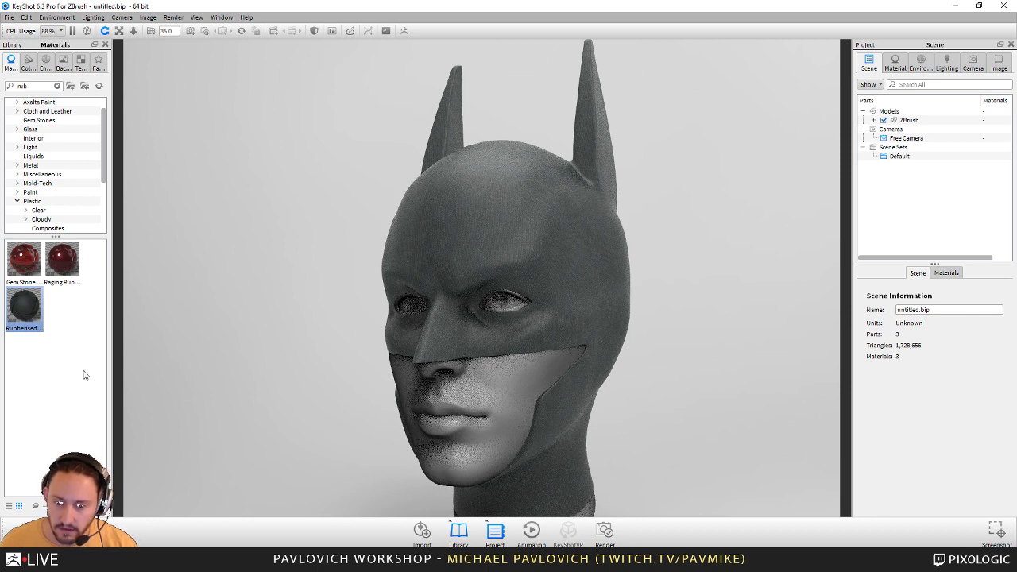
key("alt+Tab")
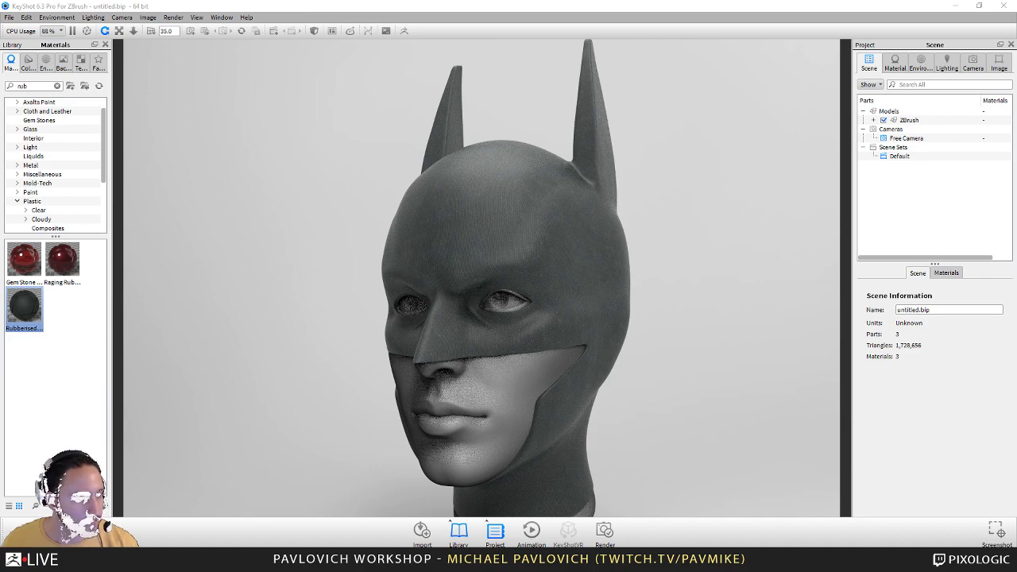
left_click_drag(508, 381, 681, 71)
left_click(203, 115)
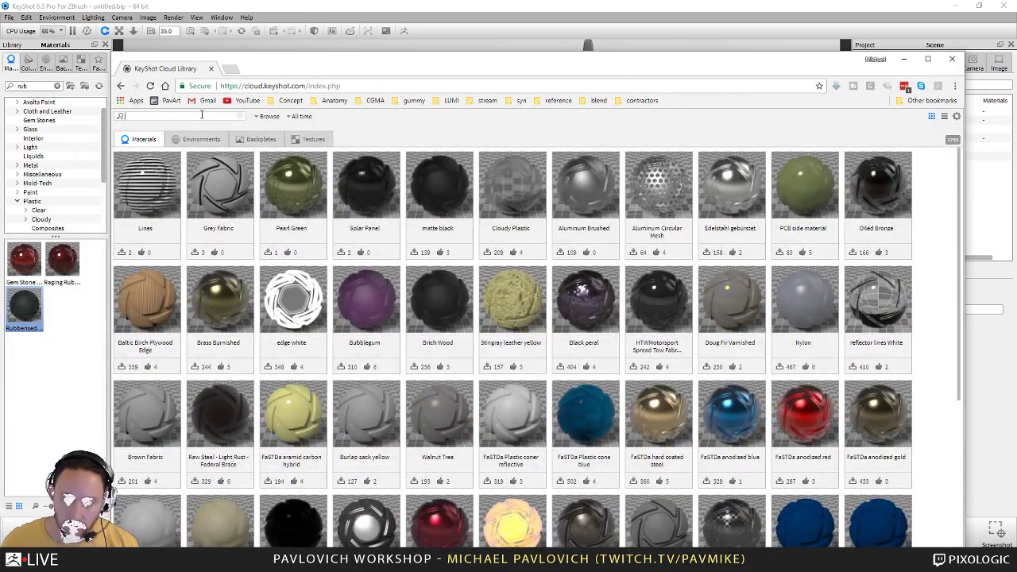
type("rubber")
key("Return")
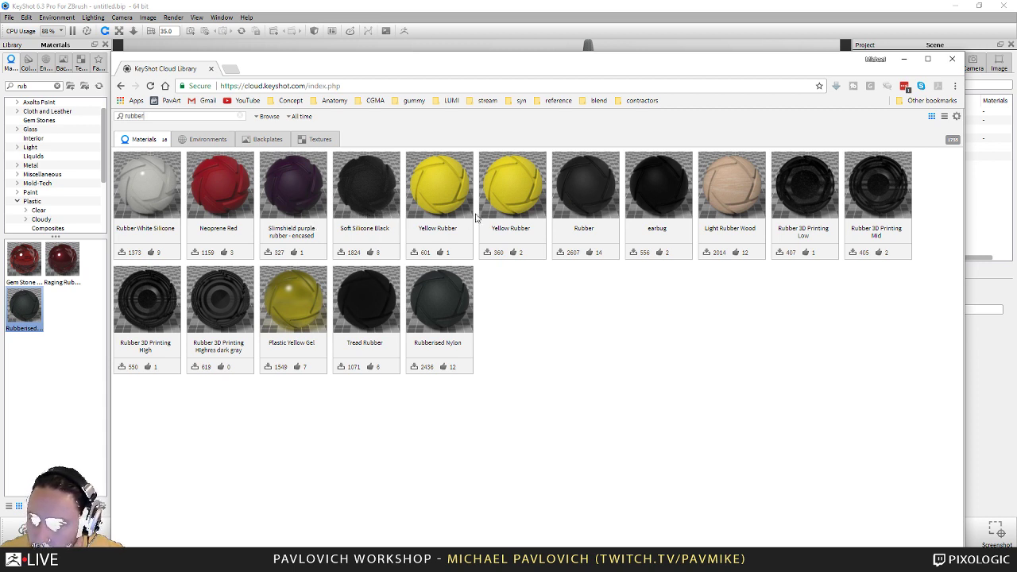
left_click(560, 254)
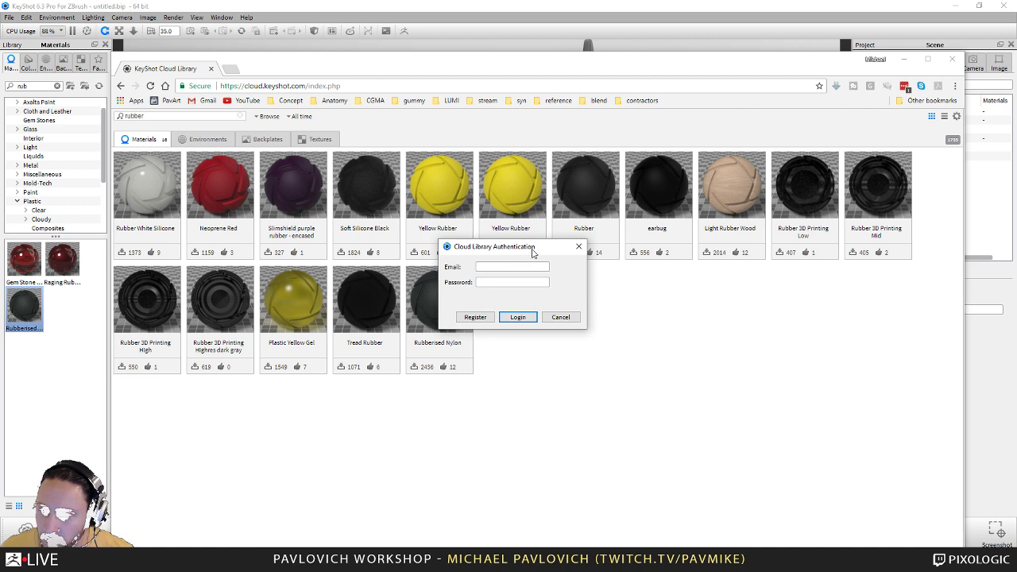
left_click_drag(534, 253, 0, 262)
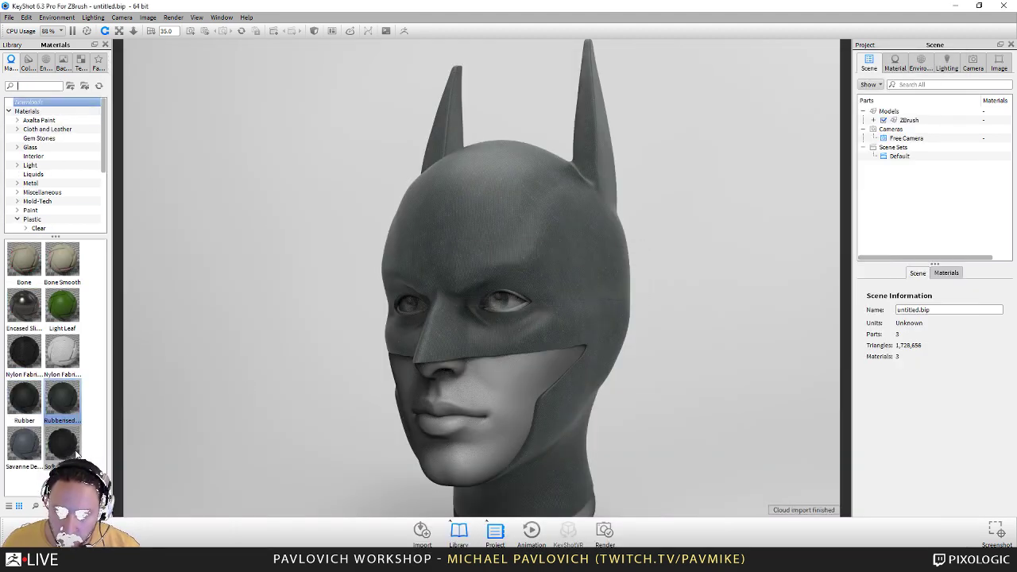
- Try Soft Silicone Black on the cowl, and replace it with the Rubber material
left_click_drag(34, 426, 589, 221)
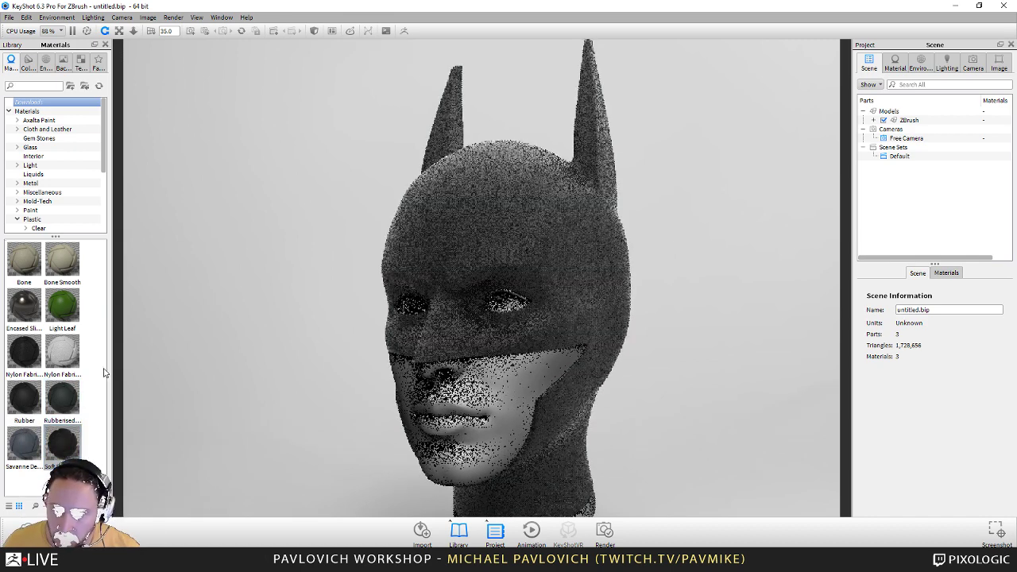
left_click_drag(24, 398, 496, 227)
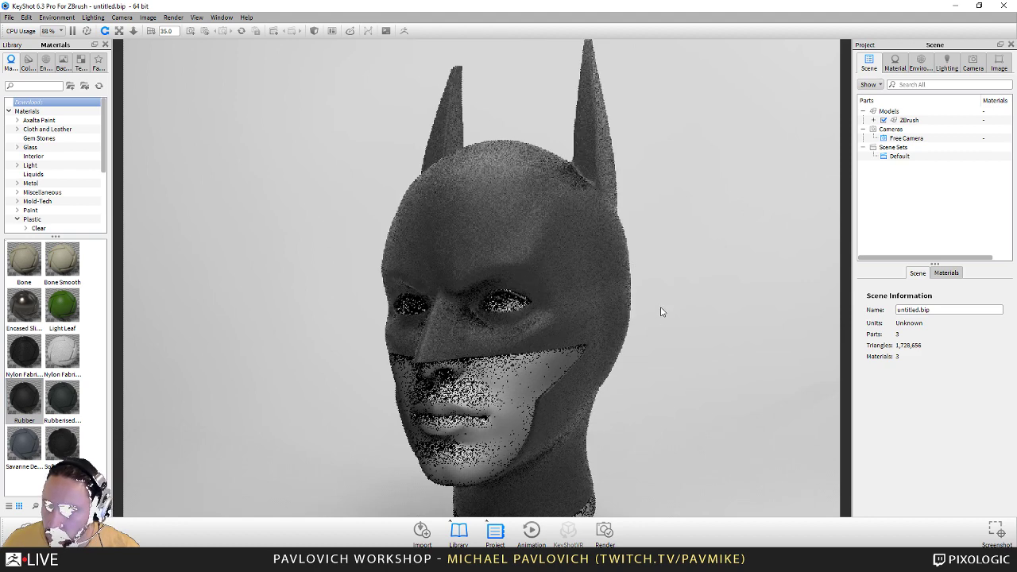
- Light the cowled head with the interior environment Conference_Room_3k
double_click(574, 216)
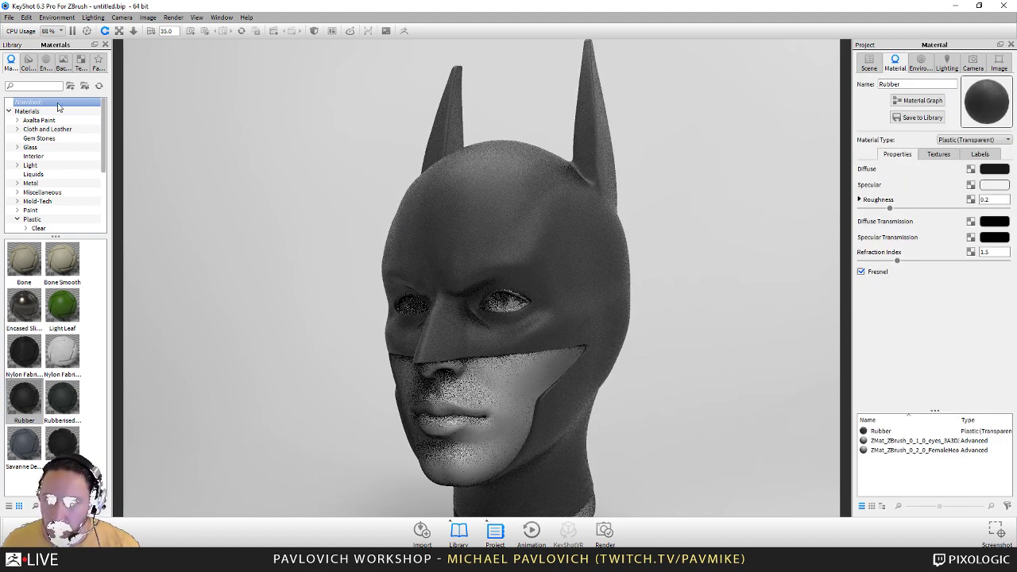
left_click(46, 64)
double_click(37, 315)
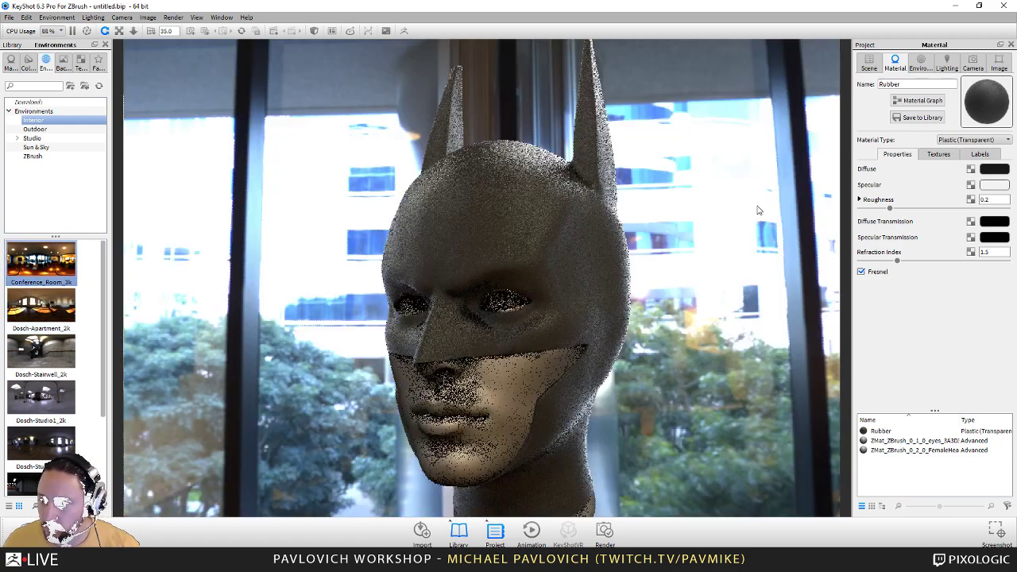
- Switch the environment background to a solid color and make it a dark neutral grey with 18% value
left_click(931, 68)
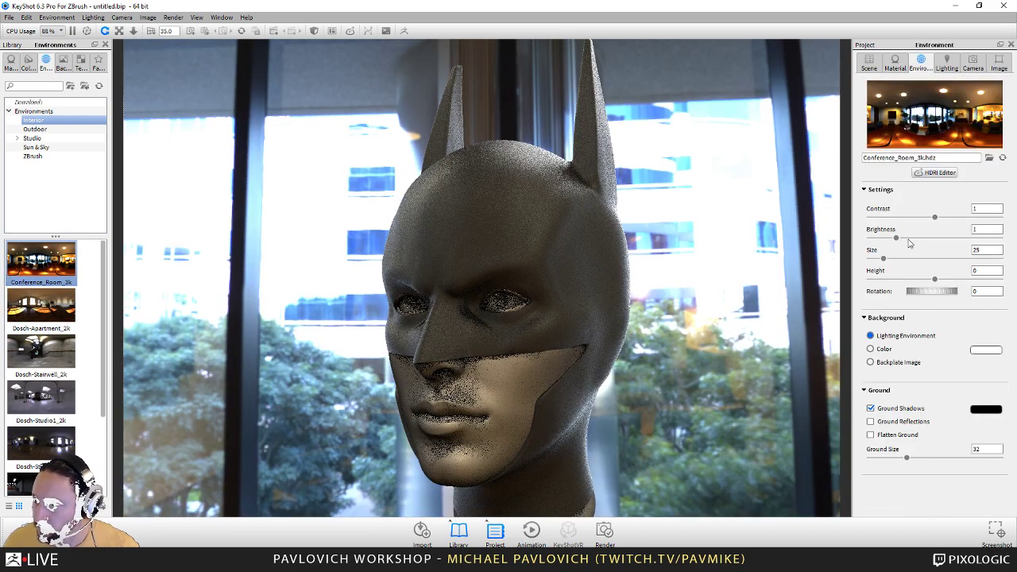
left_click(873, 353)
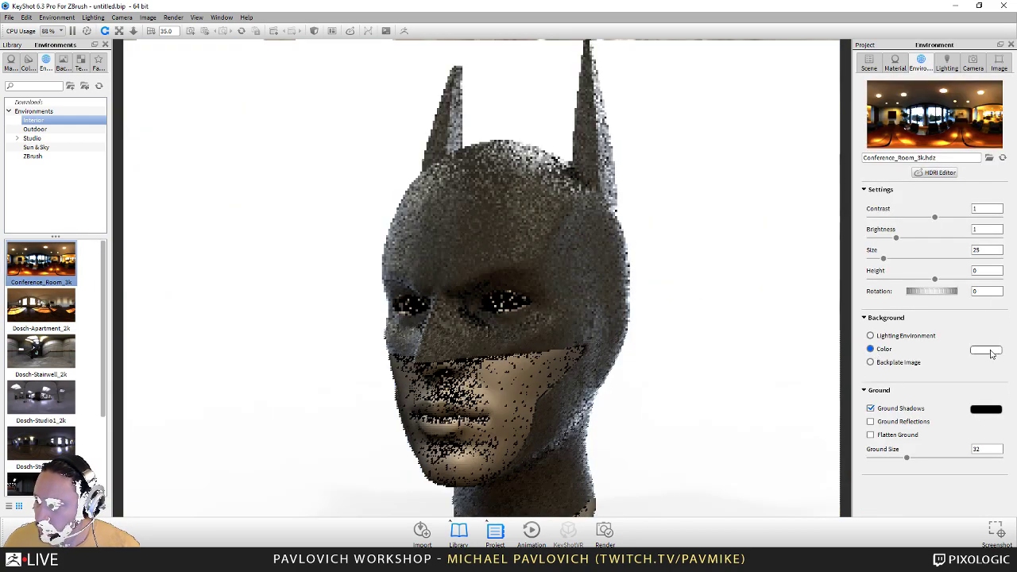
left_click(986, 350)
left_click(874, 302)
left_click(908, 505)
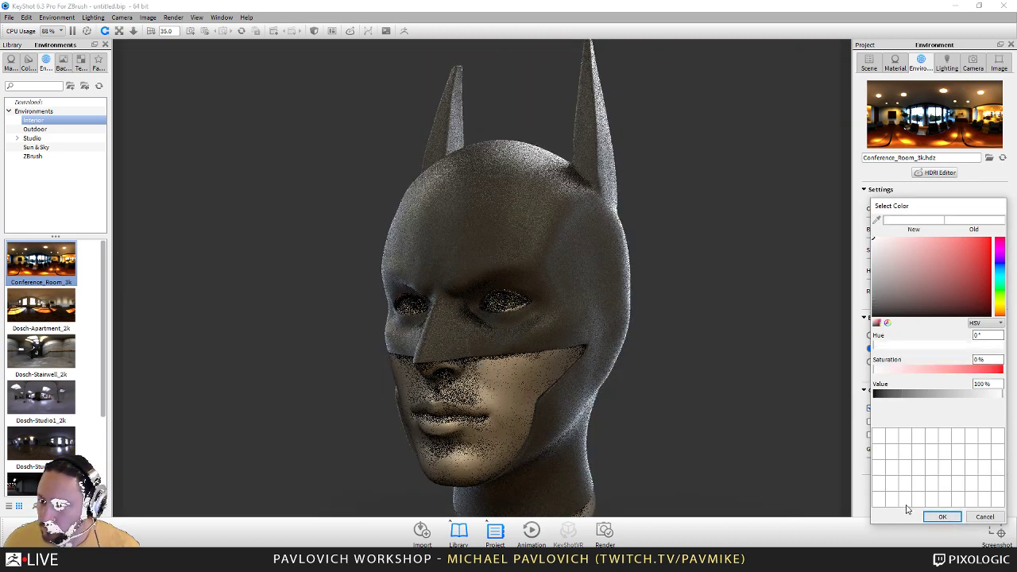
left_click(873, 296)
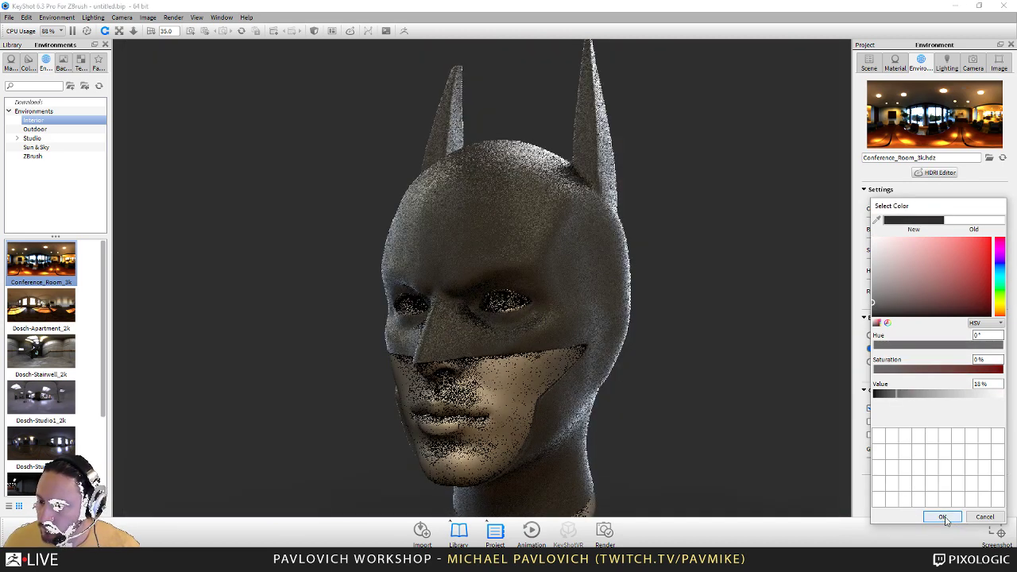
left_click(943, 516)
- Lower the roughness of the cowl's Rubber material to about 0.16
double_click(598, 224)
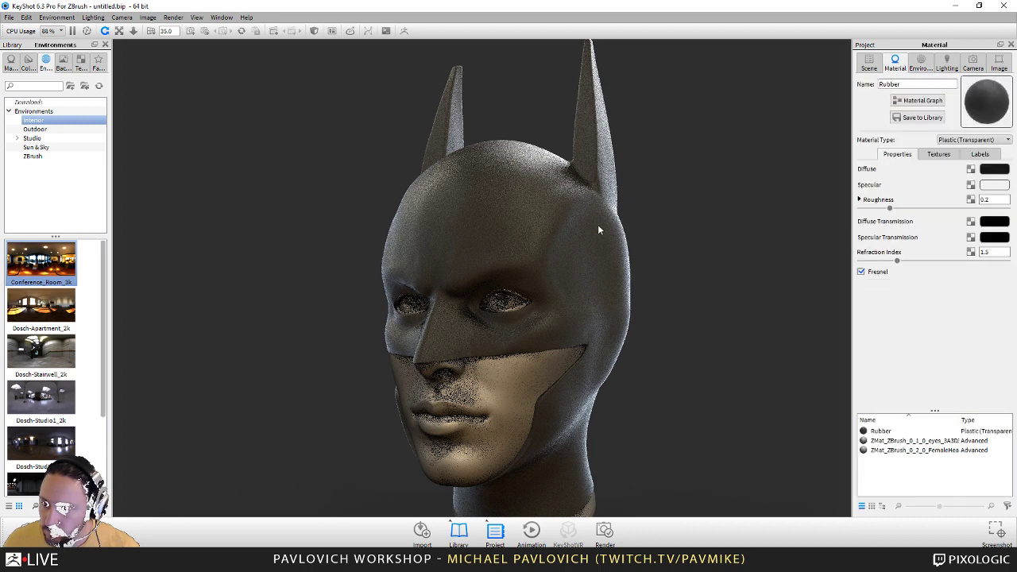
left_click_drag(886, 208, 885, 209)
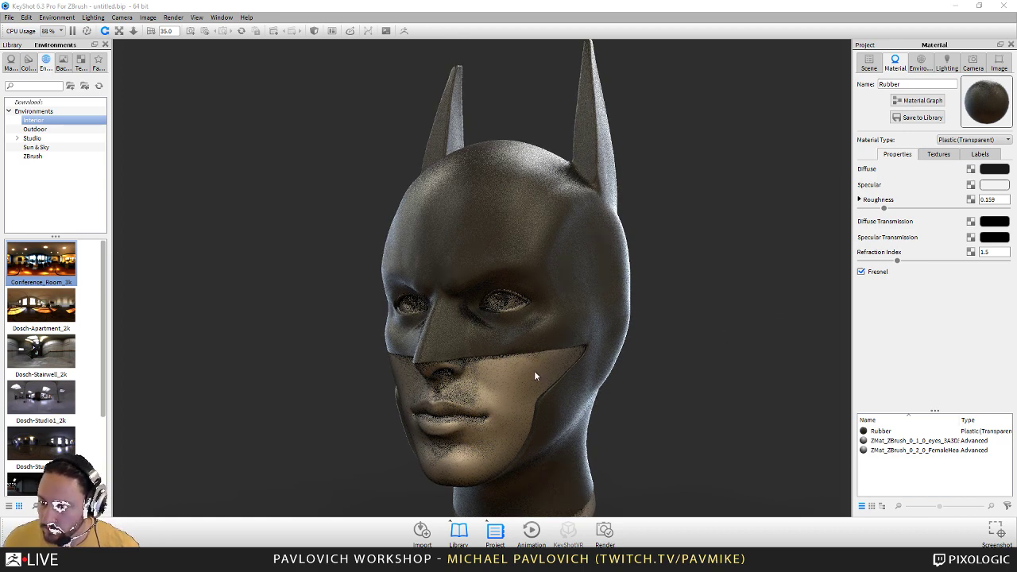
- Search the material library for "skin" and apply Human Skin 2 to the exposed face
left_click(14, 67)
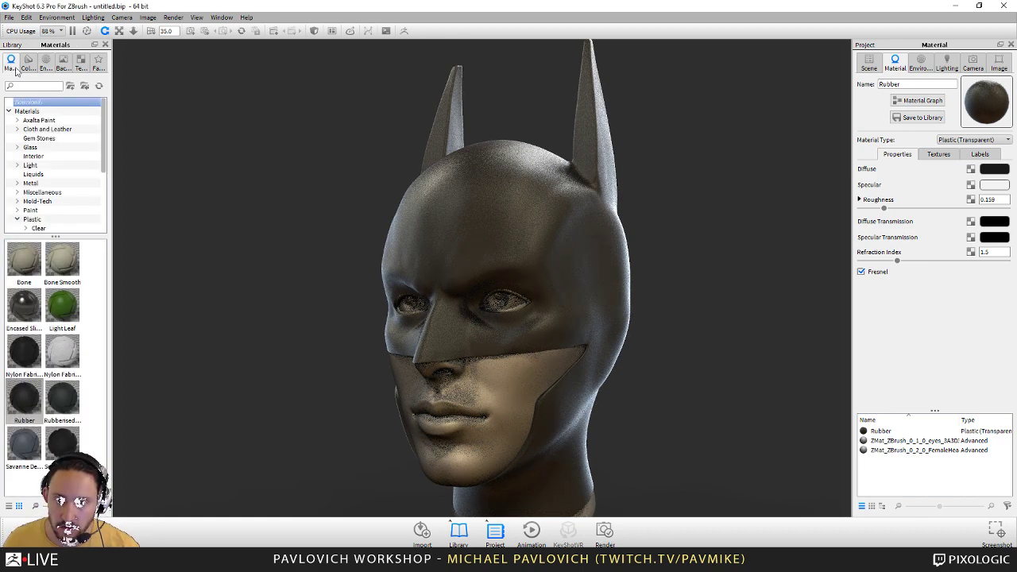
left_click(32, 85)
type("skin")
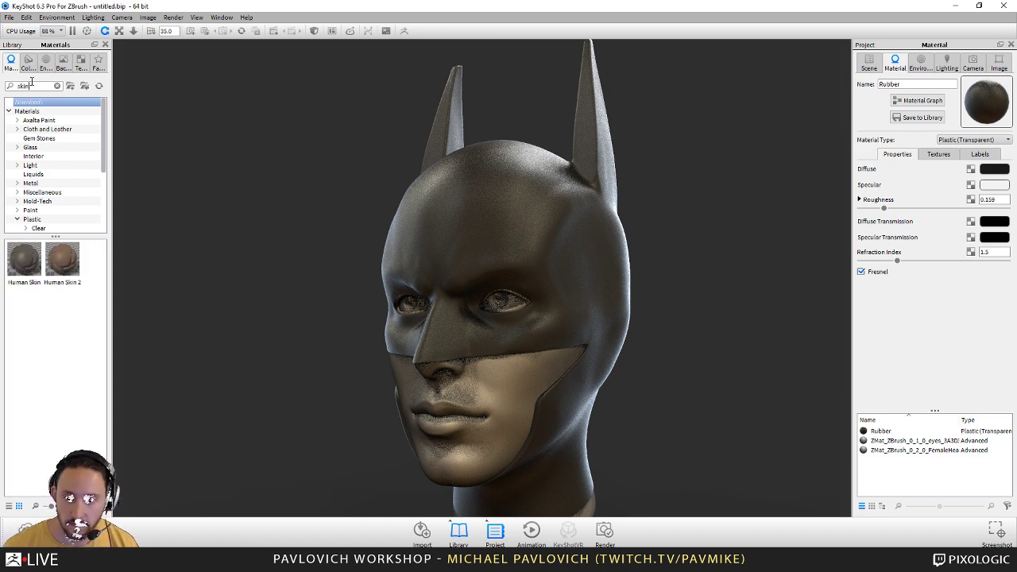
left_click_drag(62, 258, 506, 387)
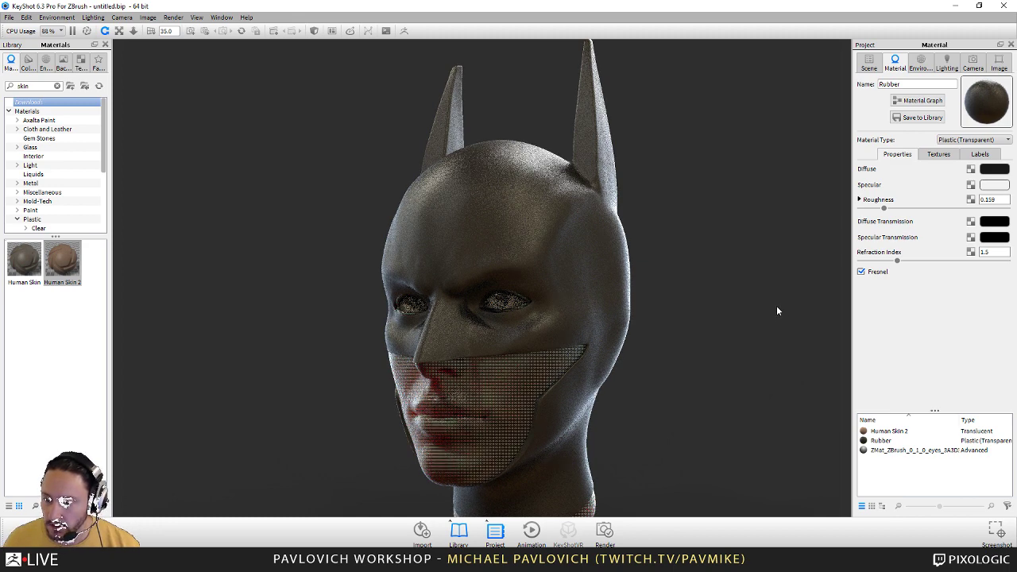
- Search the material library for "emiss" and apply Emissive Cool to the eyes
double_click(24, 86)
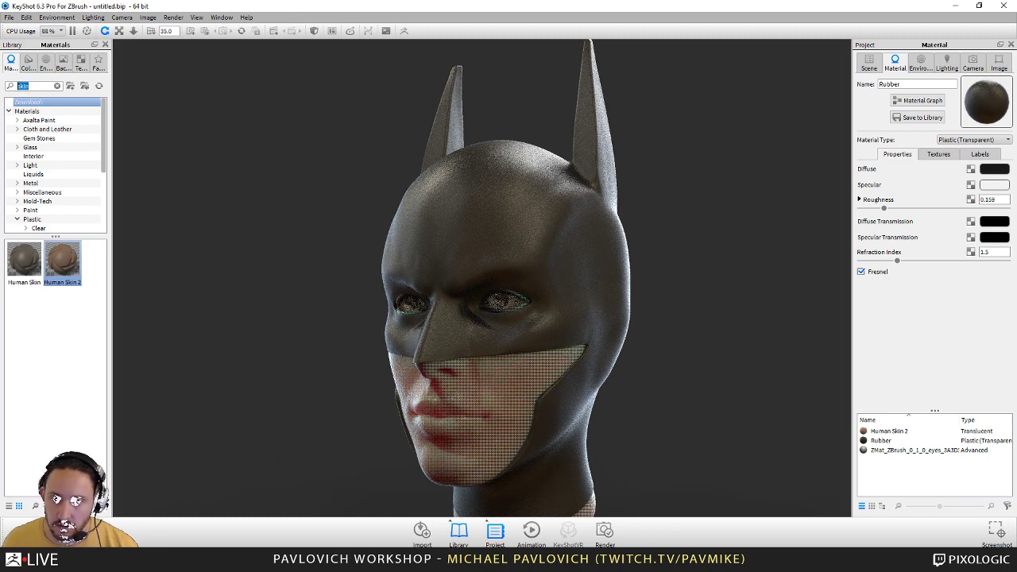
type("emiss")
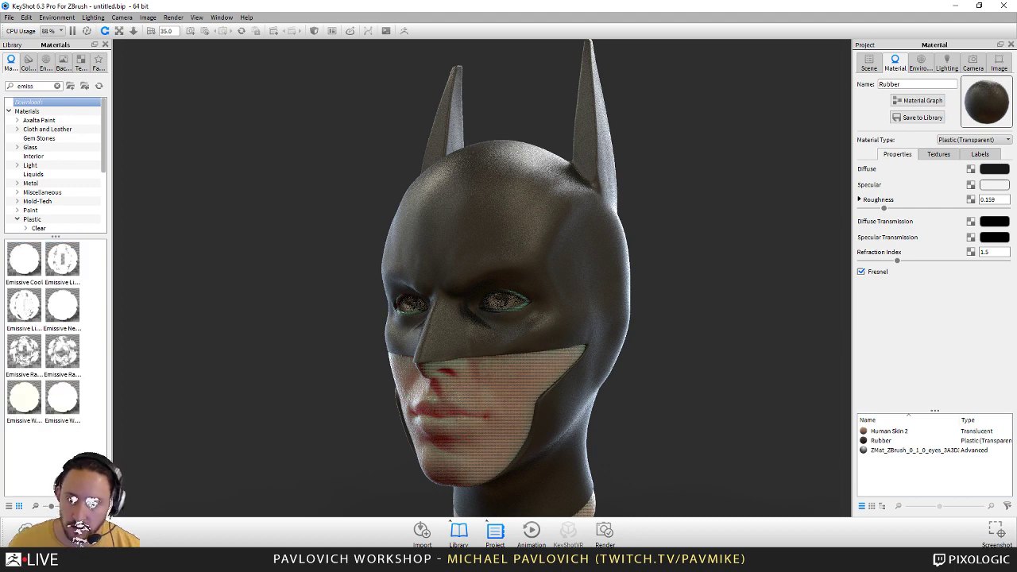
left_click_drag(24, 258, 500, 310)
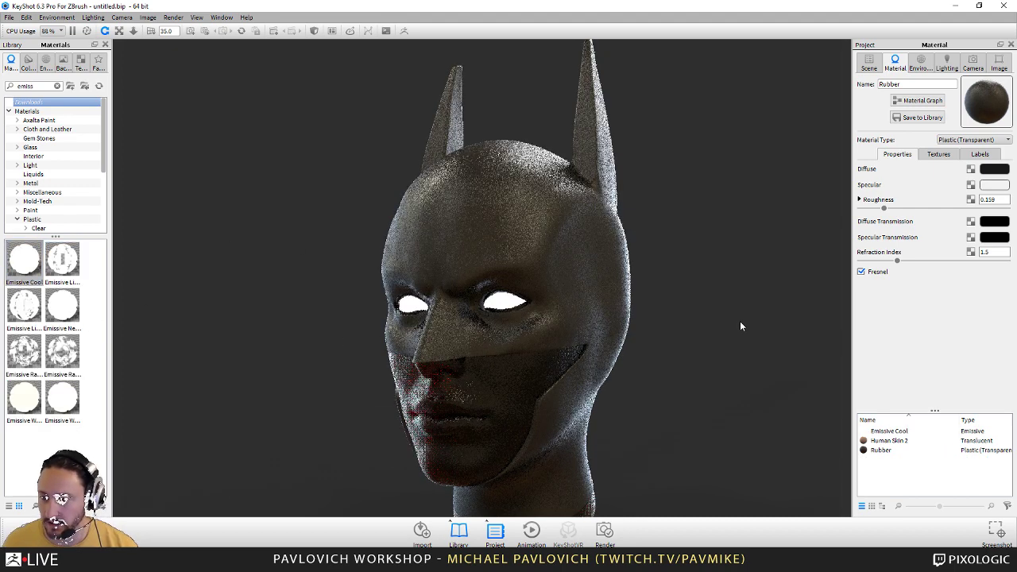
- Set the lighting preset to Product and frame the whole head from its other three-quarter side
left_click_drag(740, 322, 700, 234)
left_click(946, 64)
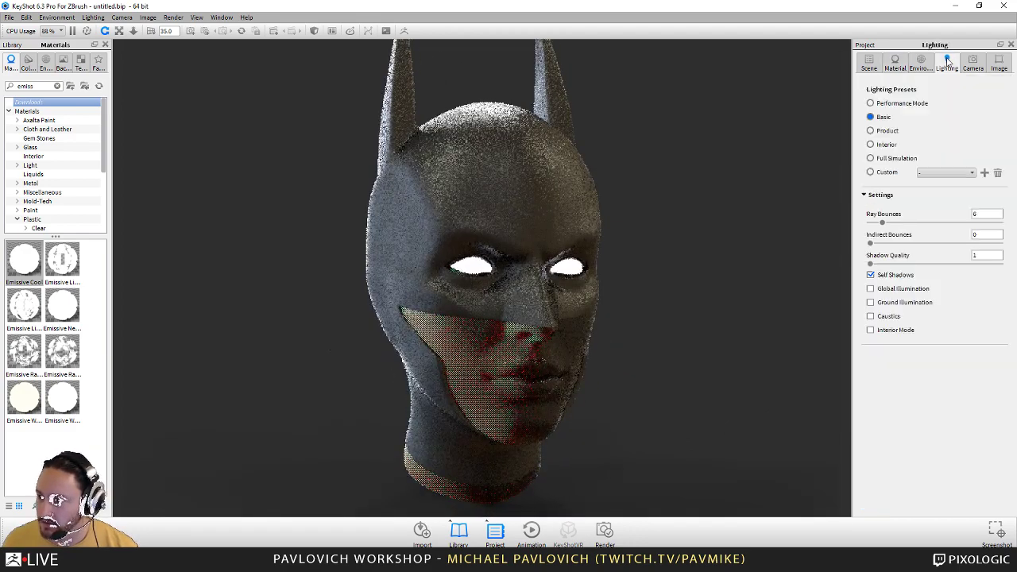
left_click(884, 133)
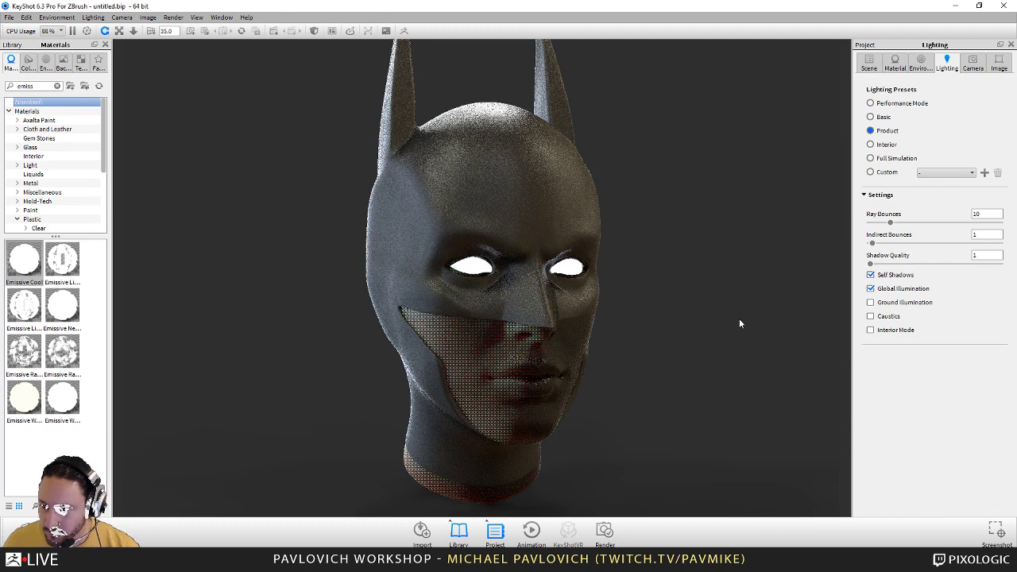
left_click_drag(717, 294, 674, 259)
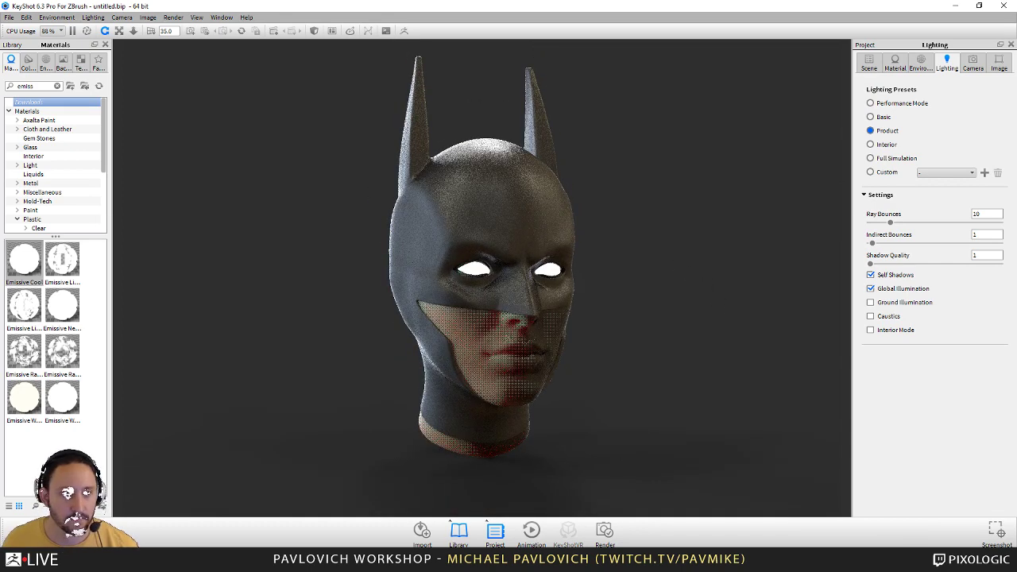
key("super")
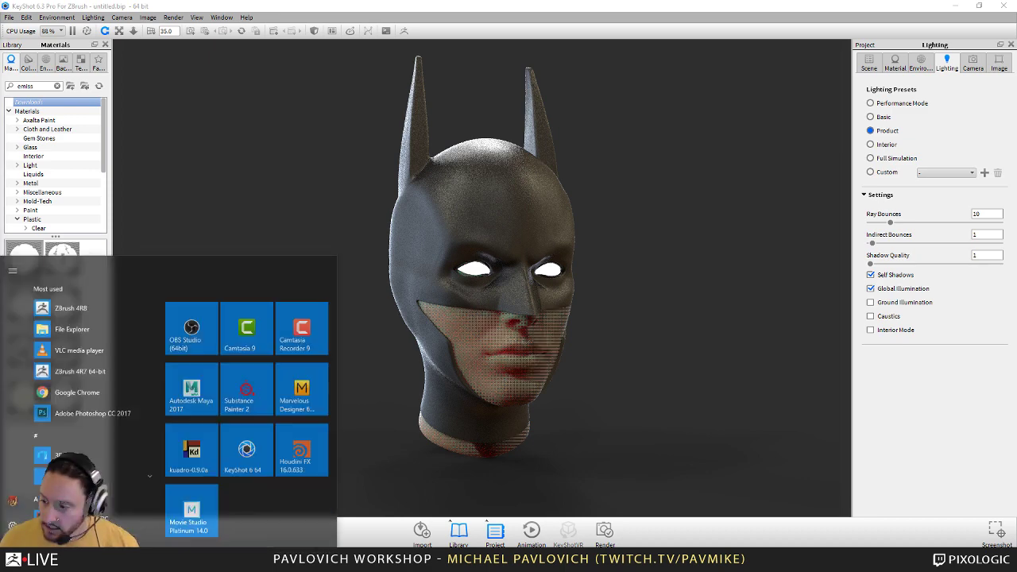
key("super")
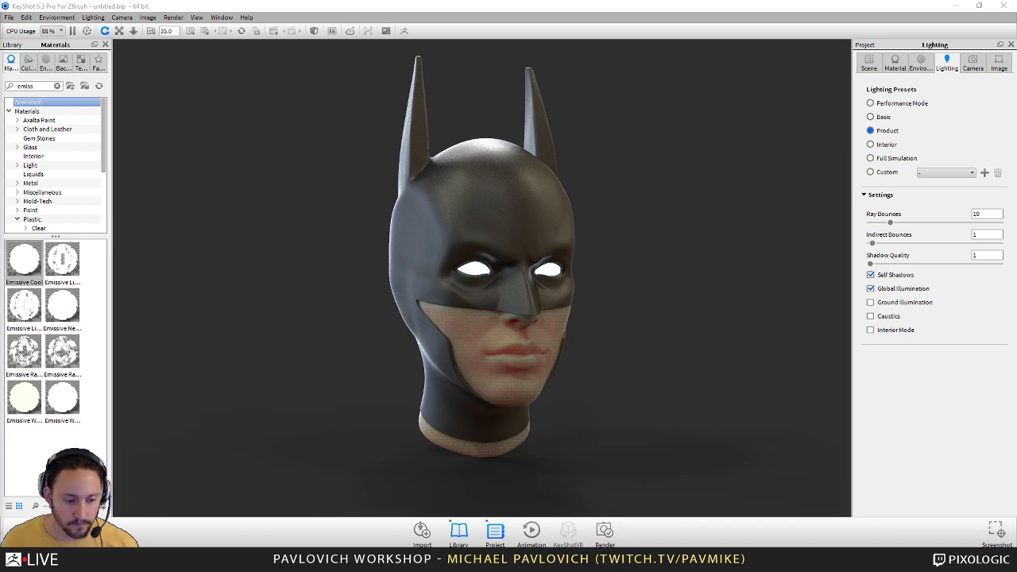
key("super")
key("super")
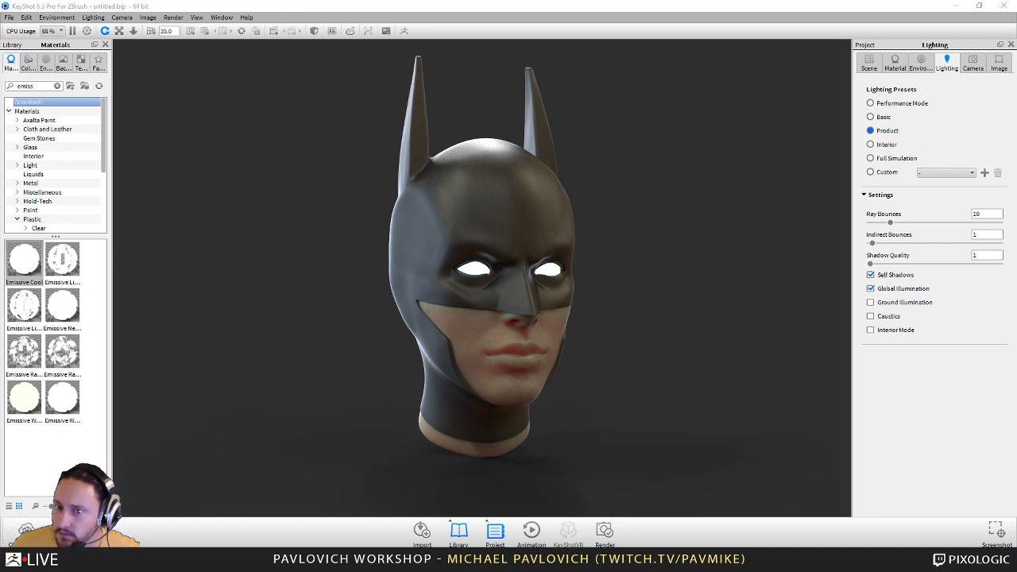
- Browse the ZBrush backplates and try the night-time cobbled town square behind the head
left_click(62, 63)
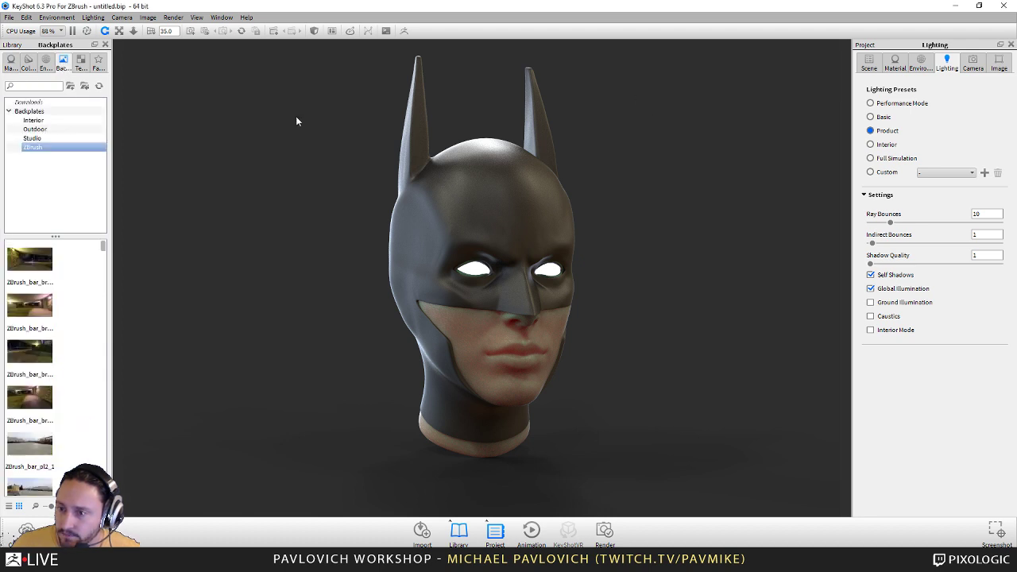
scroll(63, 318, "down", 15)
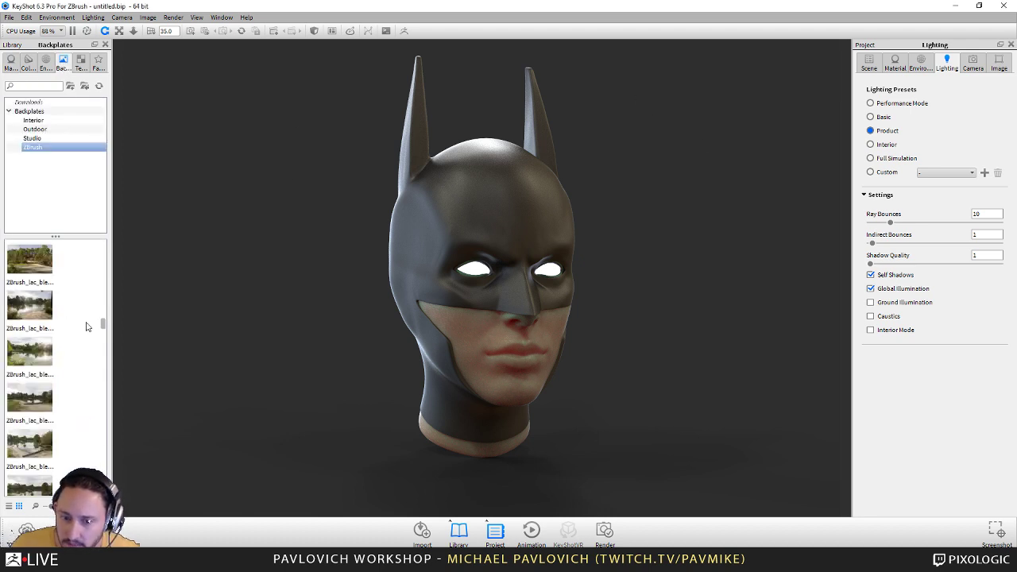
scroll(73, 334, "down", 10)
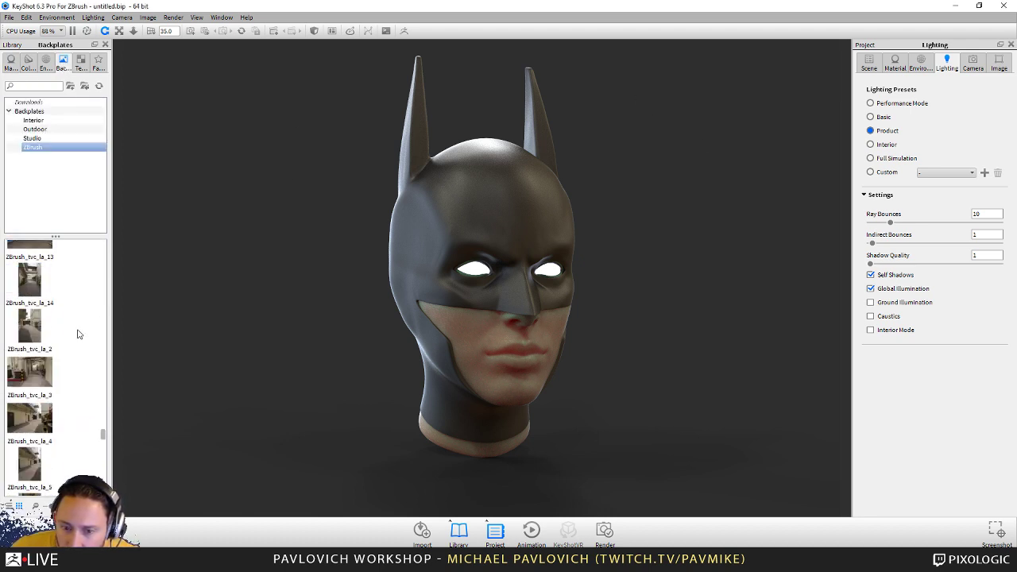
scroll(80, 338, "up", 20)
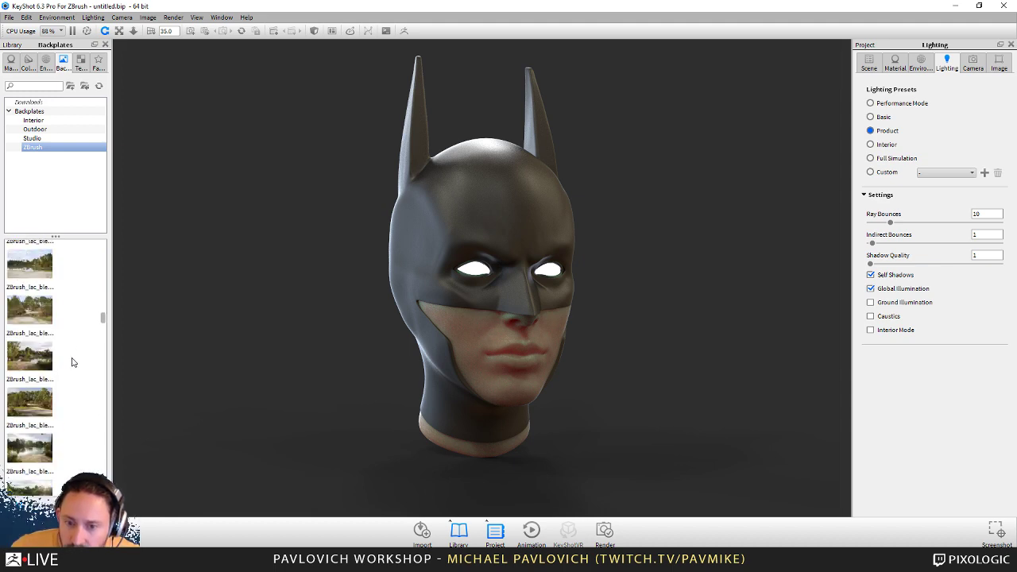
scroll(72, 362, "down", 5)
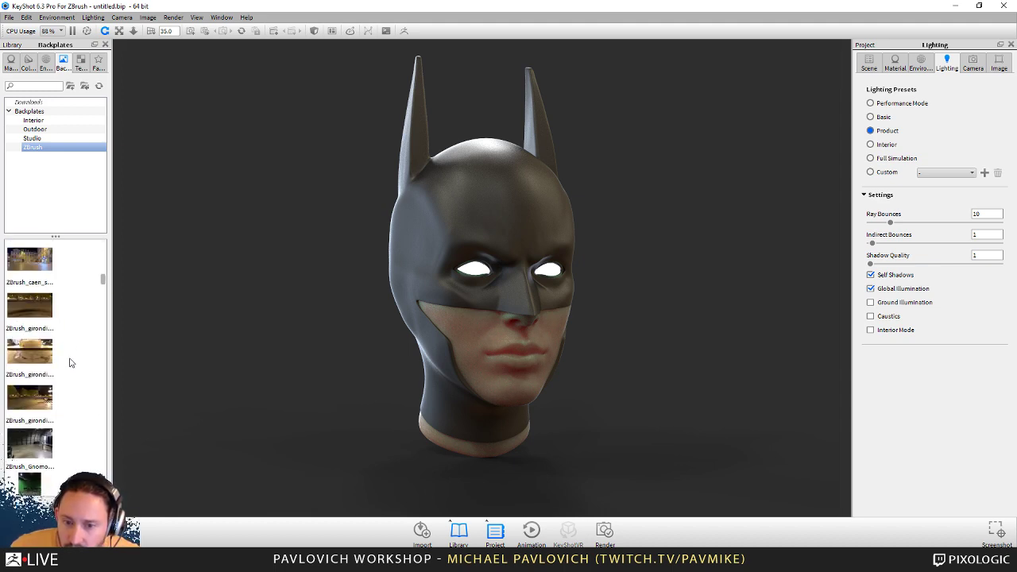
scroll(69, 362, "up", 3)
left_click_drag(30, 397, 282, 390)
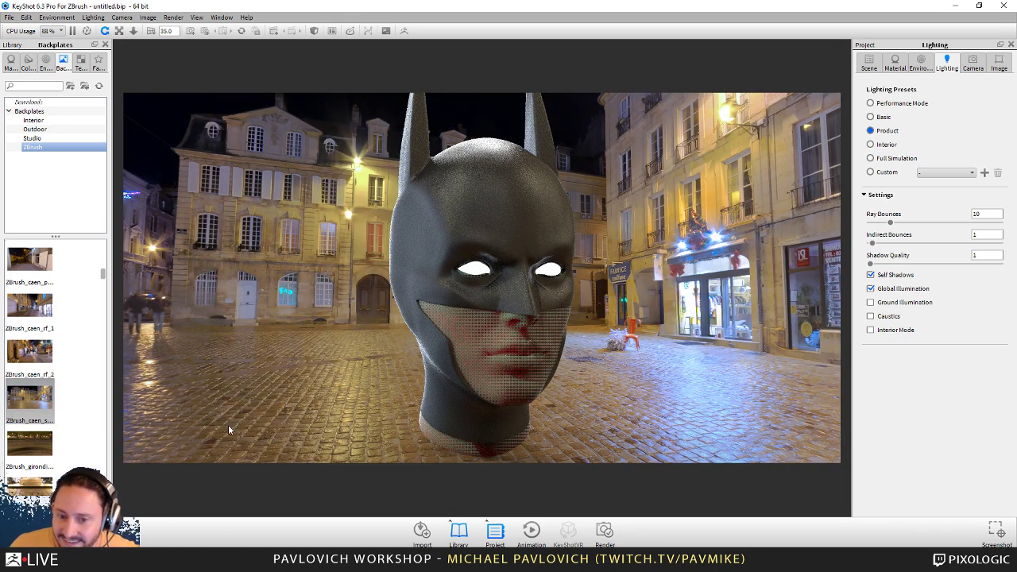
- Replace the backplate with the first ZBrush one, the night underpass with the yellow-lit stone wall
scroll(37, 355, "up", 4)
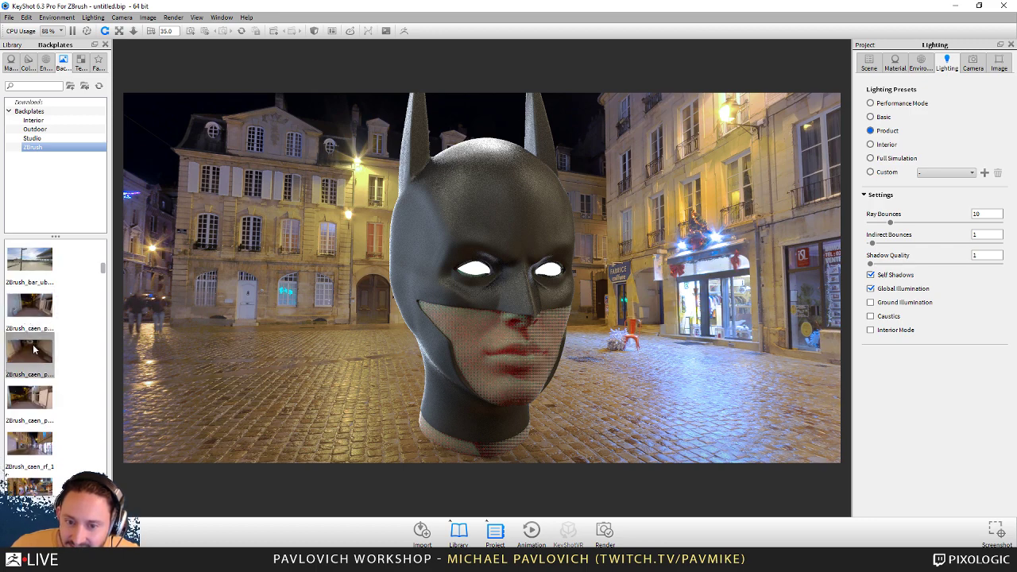
scroll(33, 348, "up", 3)
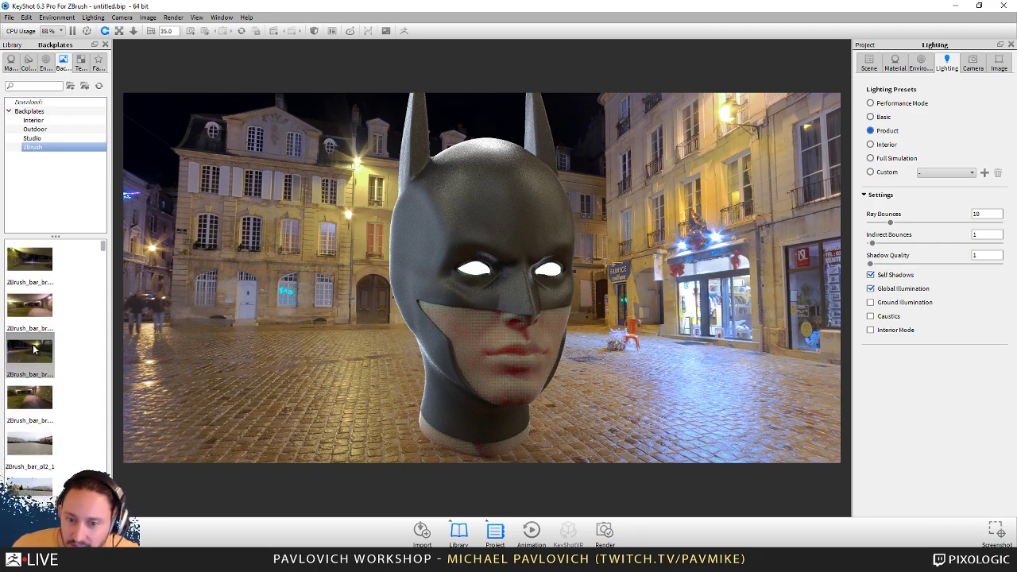
left_click_drag(29, 262, 283, 256)
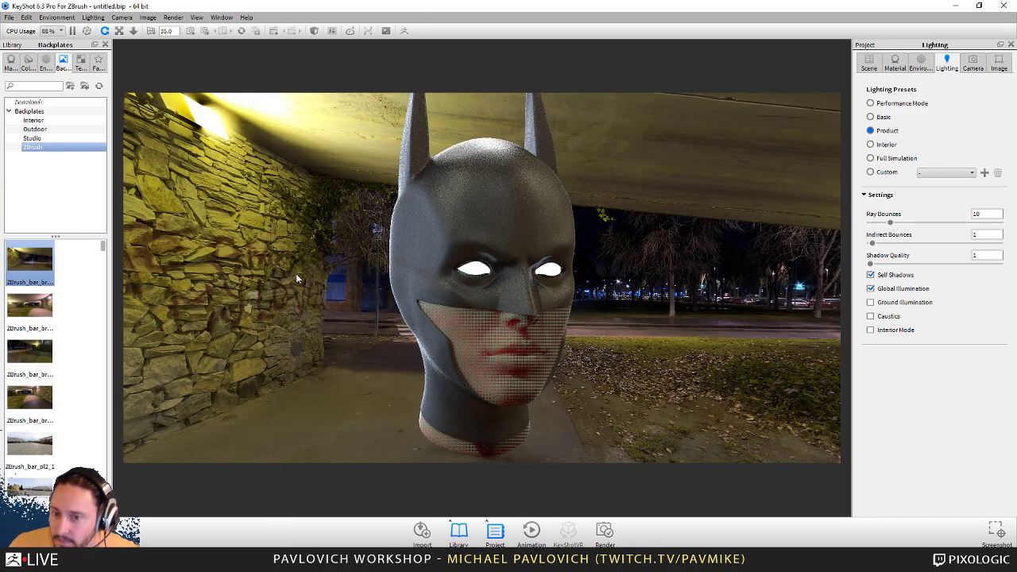
left_click(32, 138)
left_click(35, 129)
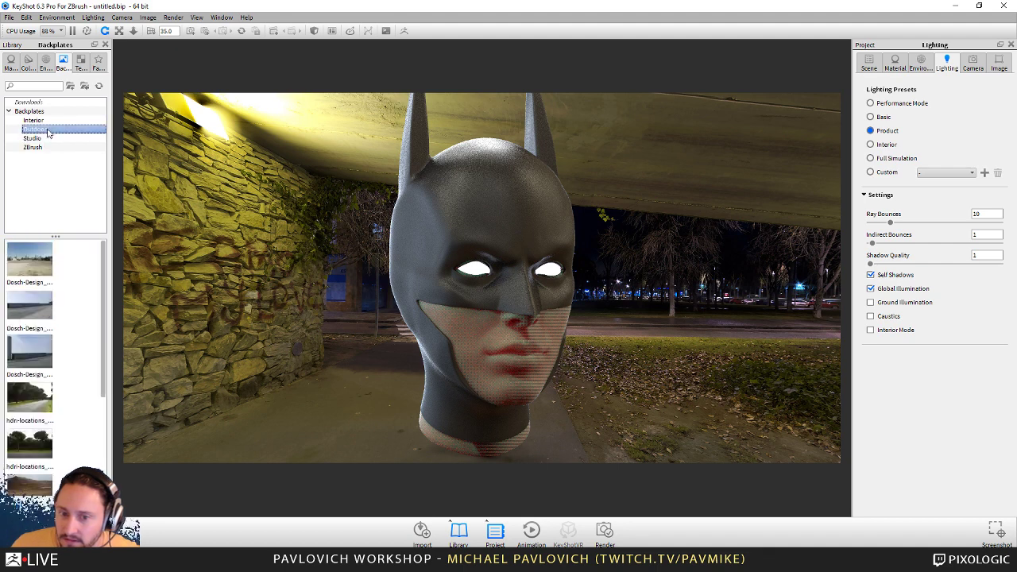
scroll(72, 387, "down", 10)
left_click(67, 148)
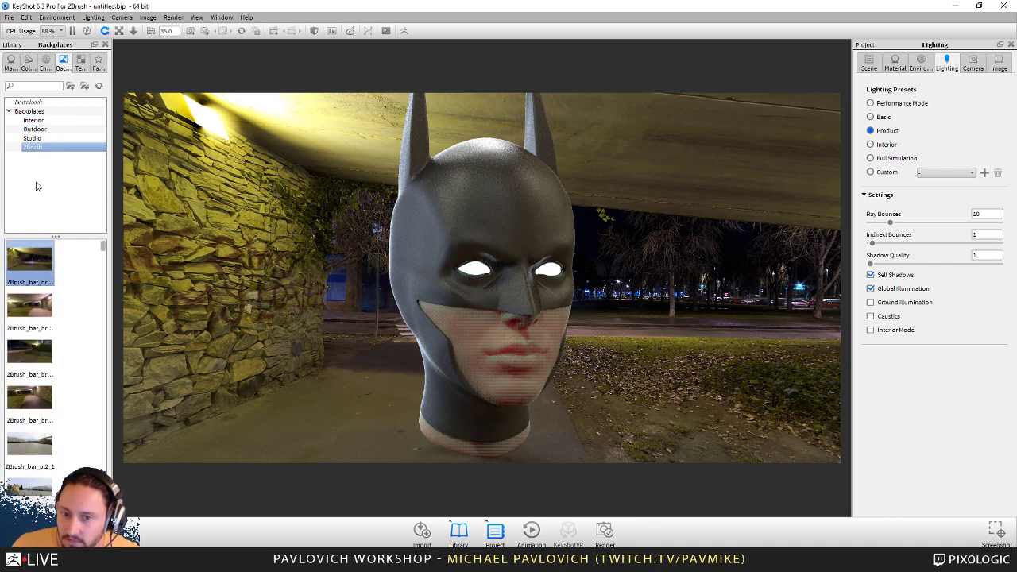
- Browse the ZBrush environments and light the scene with pixologic_barcelona_tunnel
left_click(45, 63)
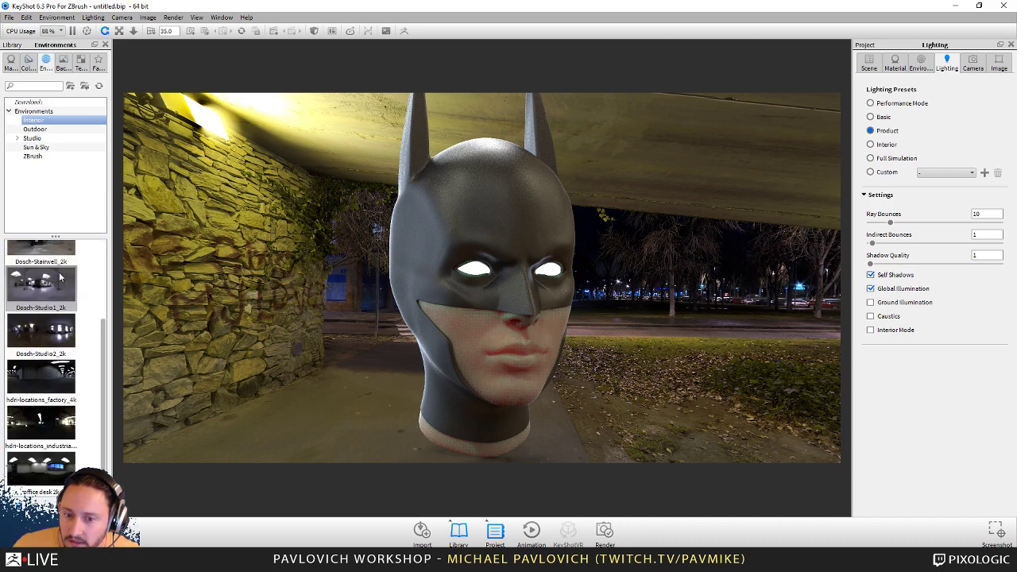
left_click(33, 156)
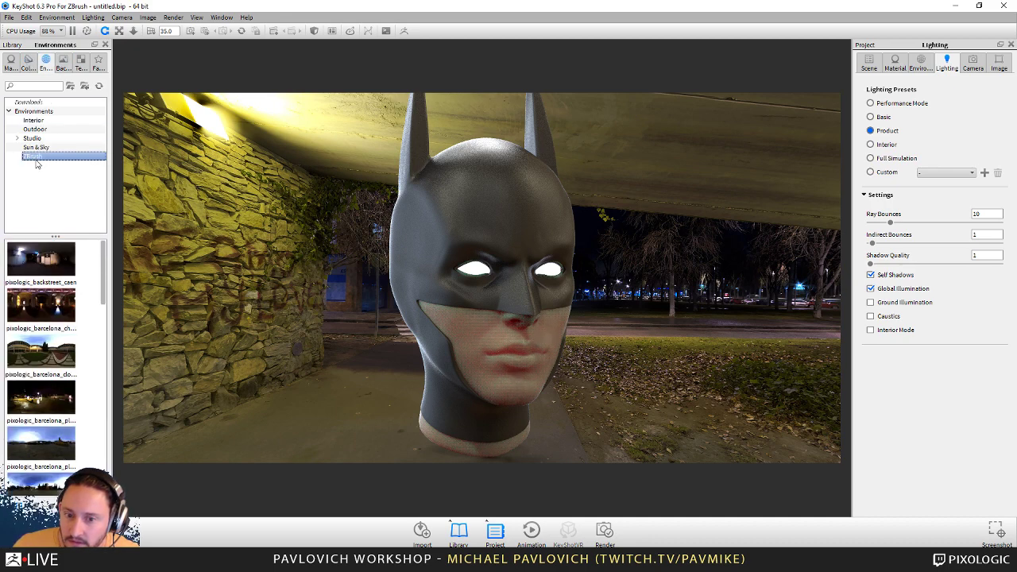
double_click(62, 303)
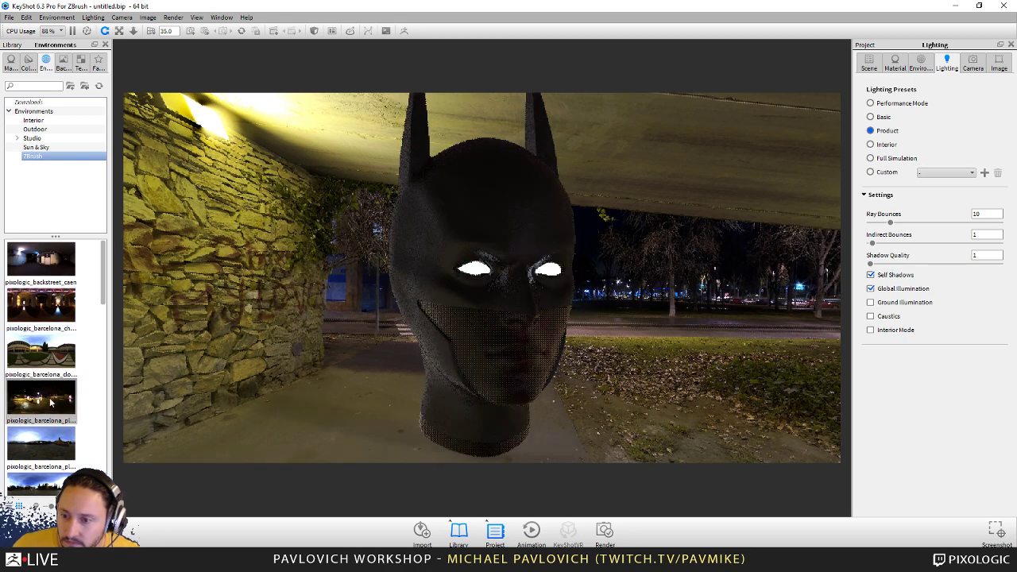
scroll(50, 403, "down", 10)
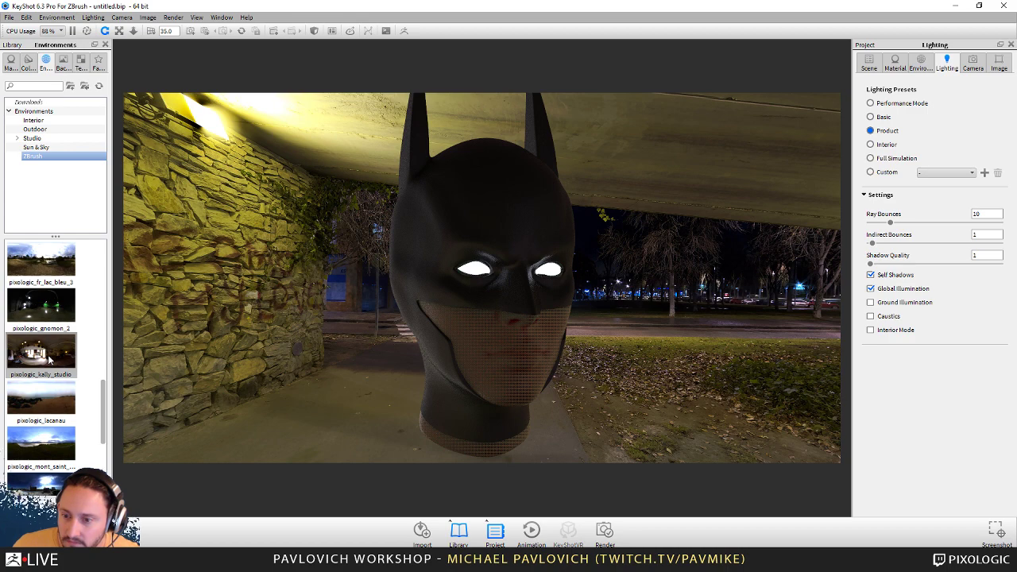
scroll(50, 359, "up", 6)
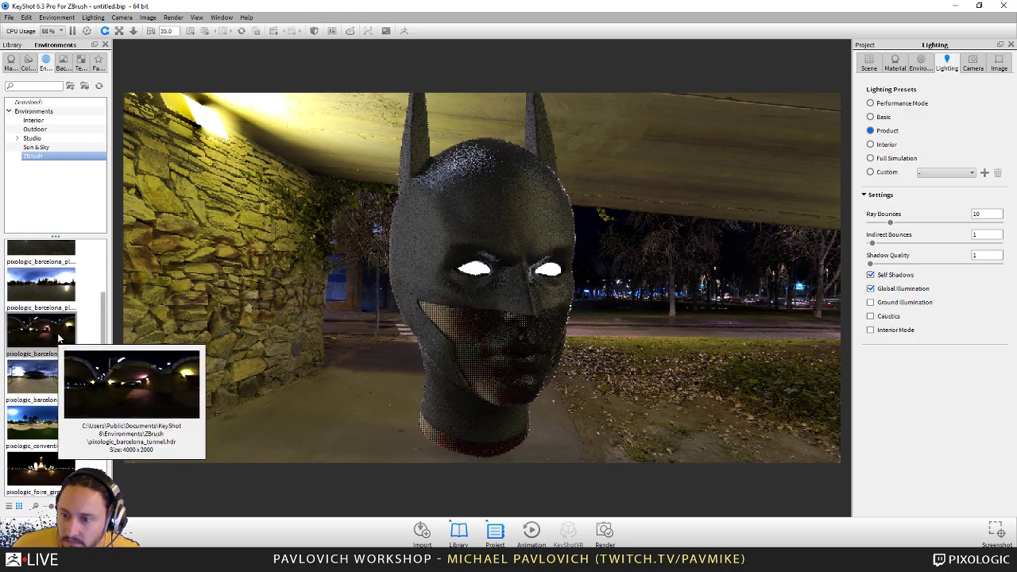
left_click(58, 338)
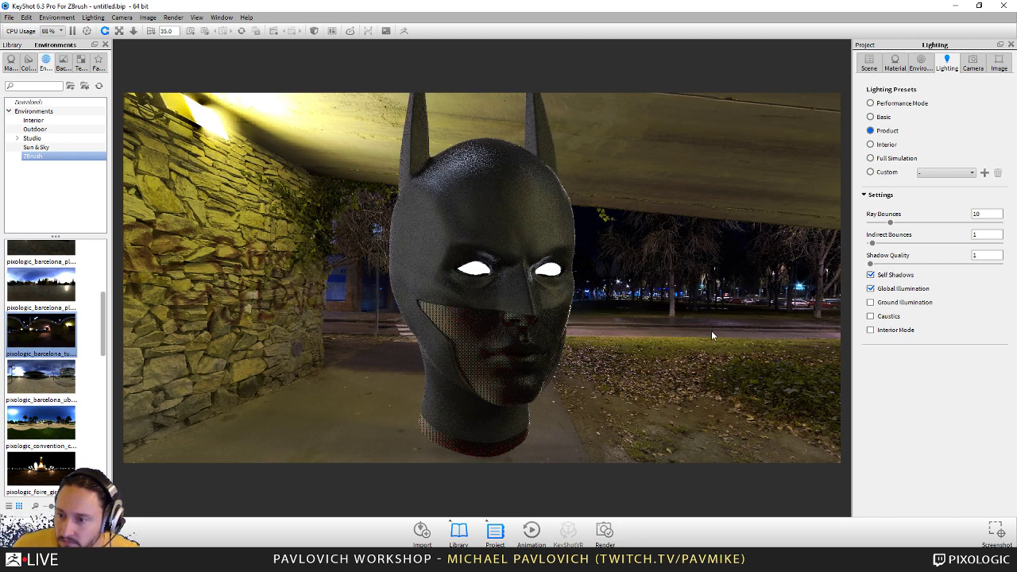
- Rotate the tunnel environment to 176.5 and set its contrast to 1.072 and brightness to 1.03
left_click(921, 63)
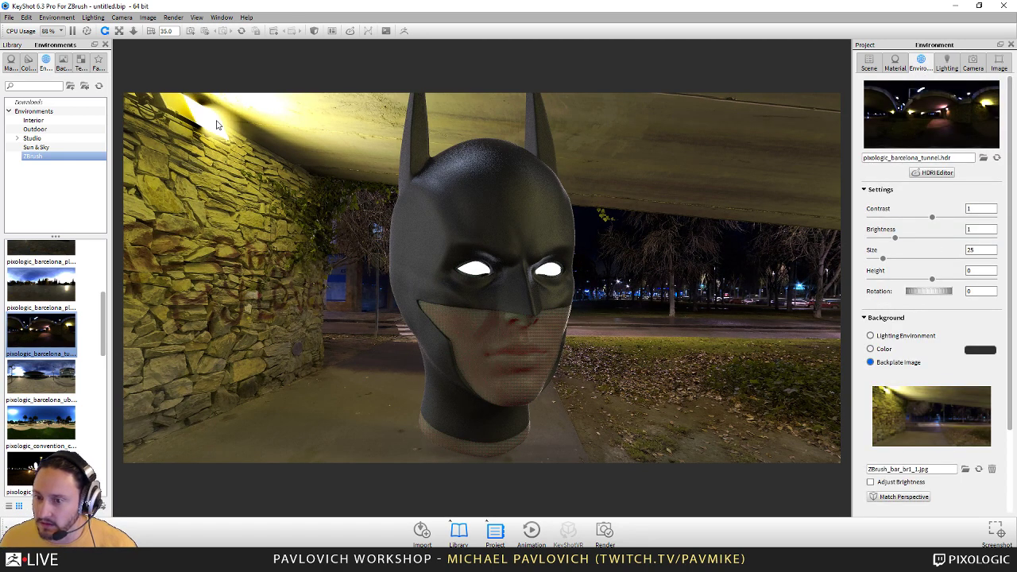
left_click_drag(926, 296, 903, 298)
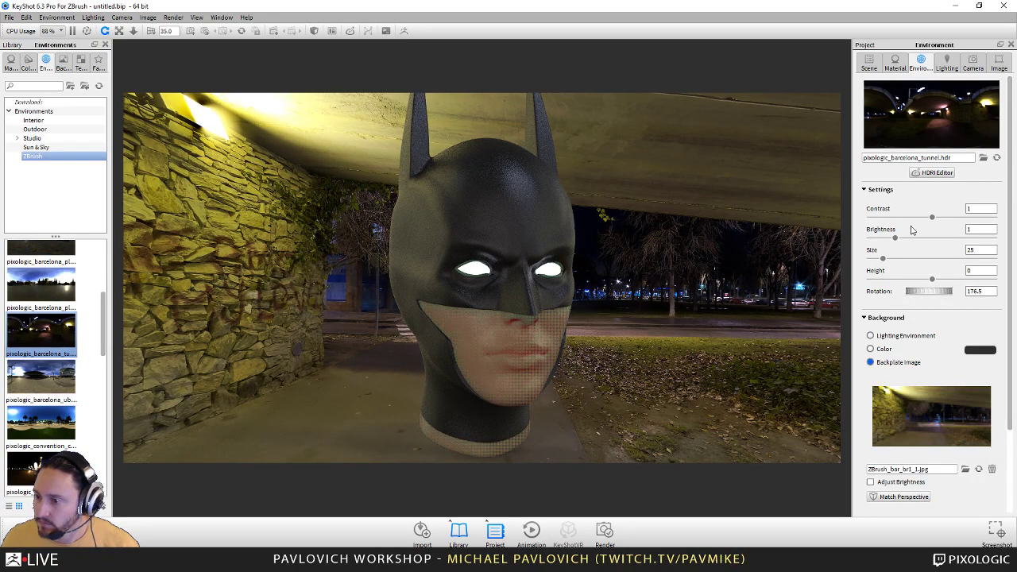
mouse_move(899, 238)
left_mouse_down()
mouse_move(938, 221)
mouse_move(897, 243)
left_mouse_up()
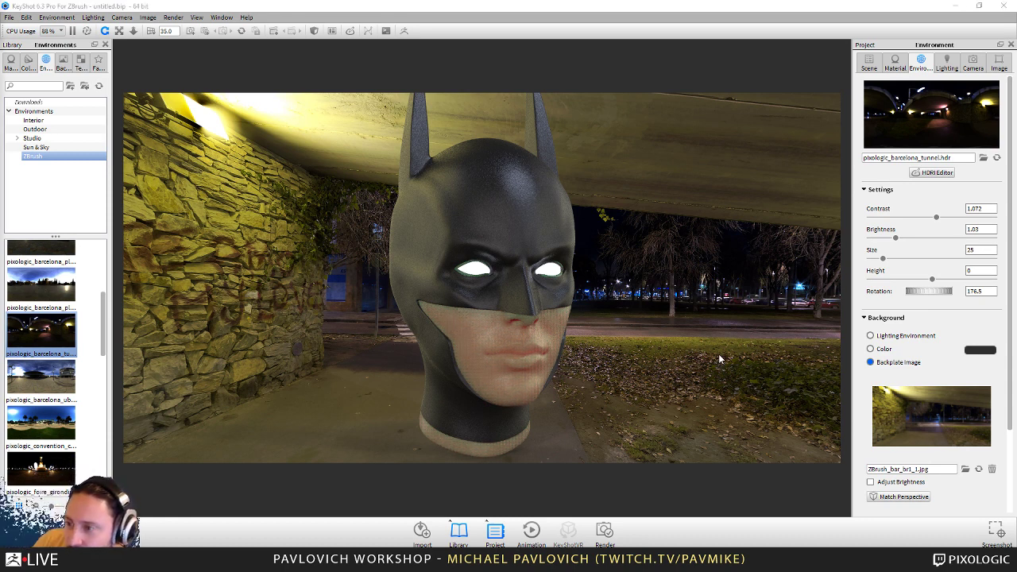
- Switch the scene background from the backplate image to the plain dark color
left_click(950, 67)
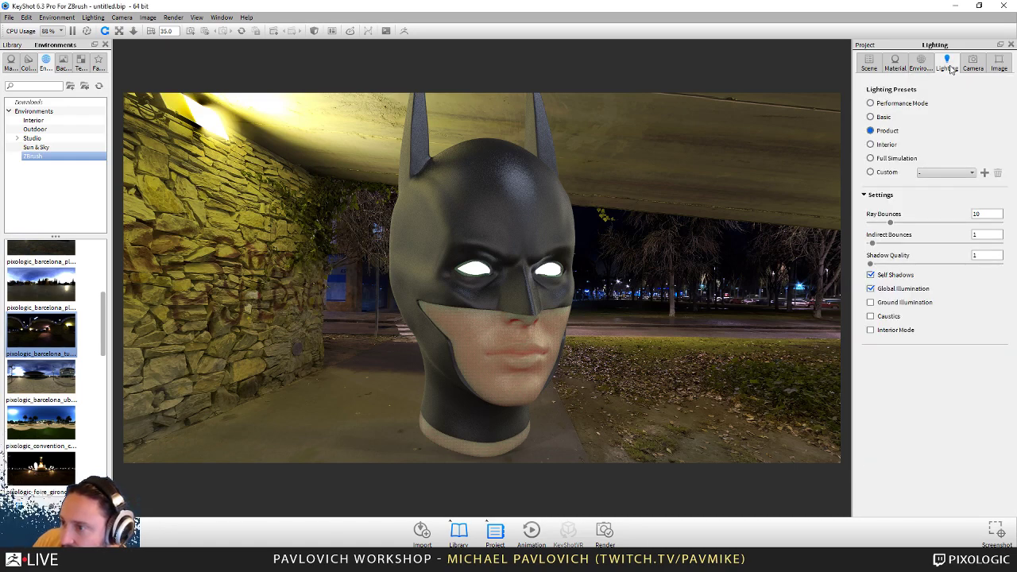
left_click(896, 63)
left_click(922, 64)
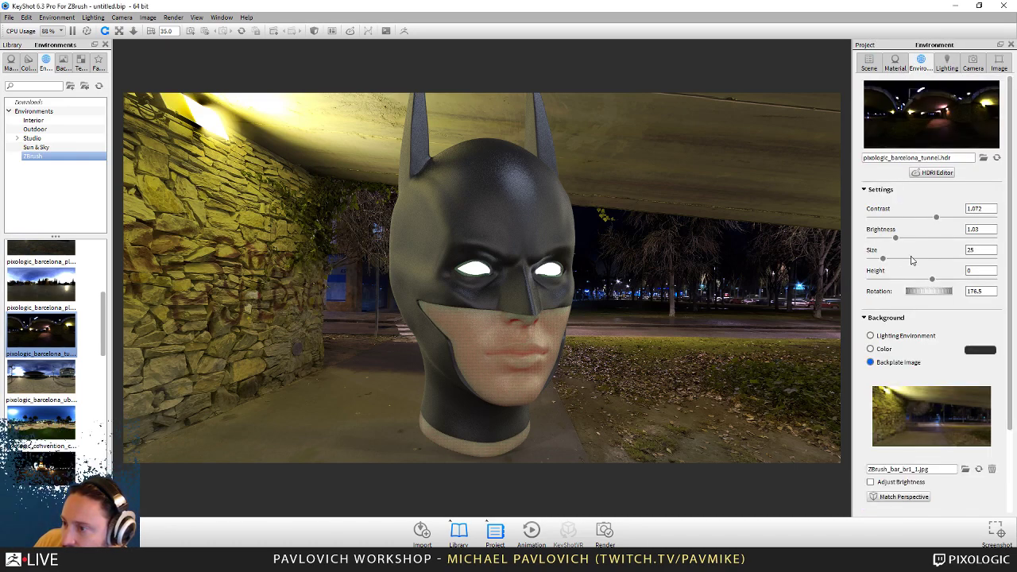
left_click(884, 349)
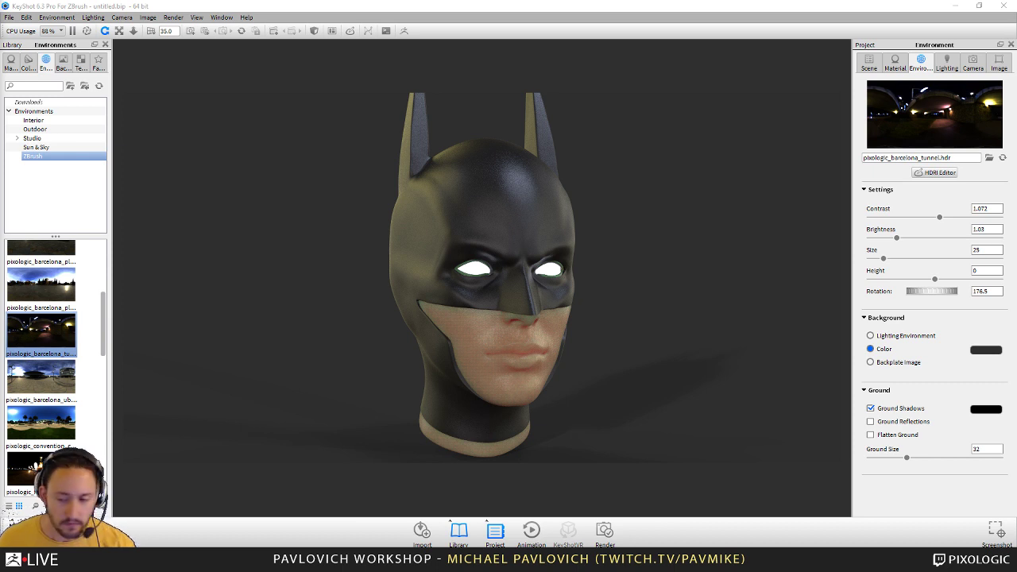
- Pause the real-time render, close KeyShot without saving the changes, and return to ZBrush
left_click(72, 31)
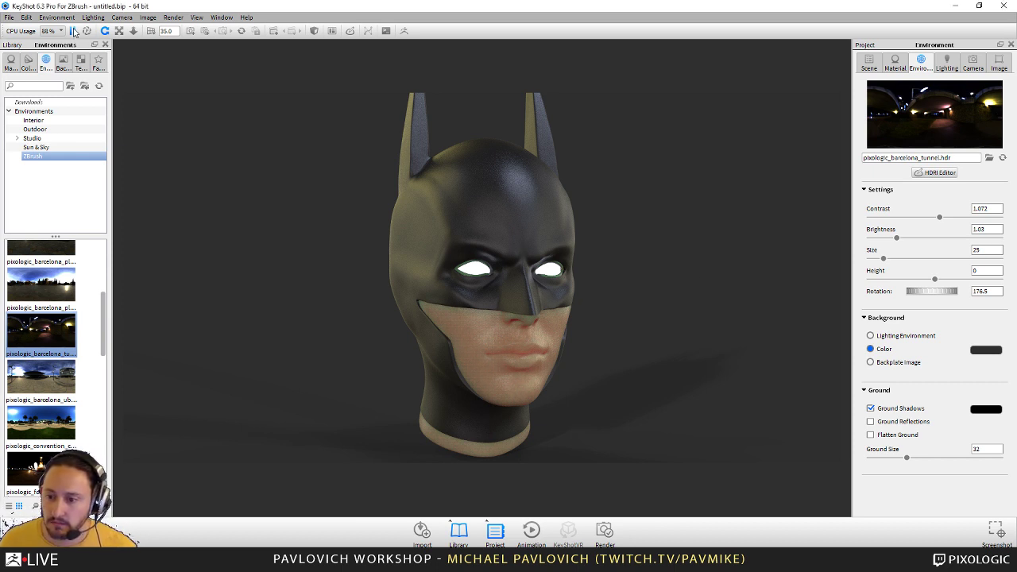
left_click(1004, 5)
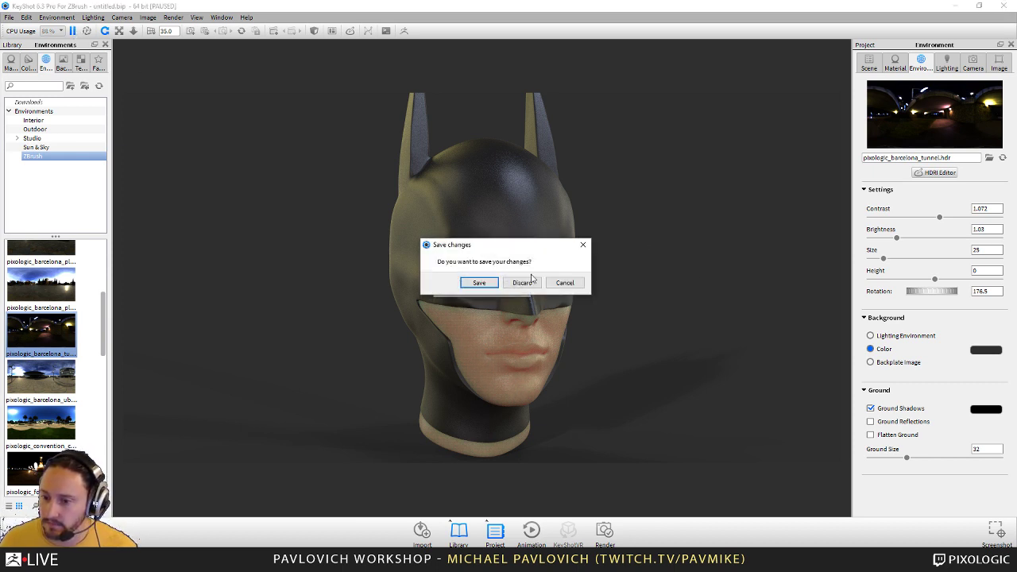
left_click(530, 281)
left_click(952, 60)
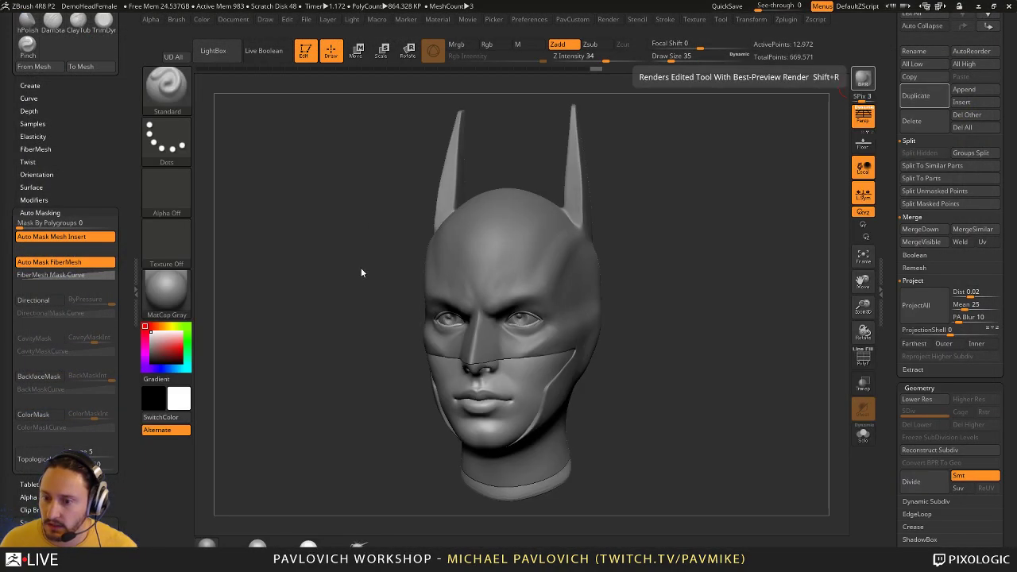
- Try the Reflect3 material on the cowl and head and view it from a three-quarter angle
left_click(167, 293)
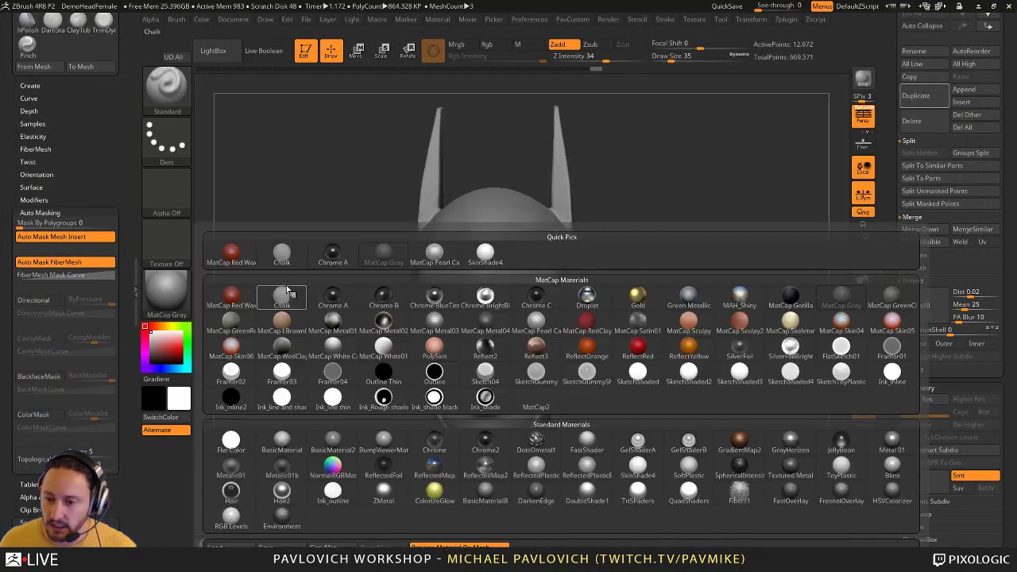
left_click(167, 292)
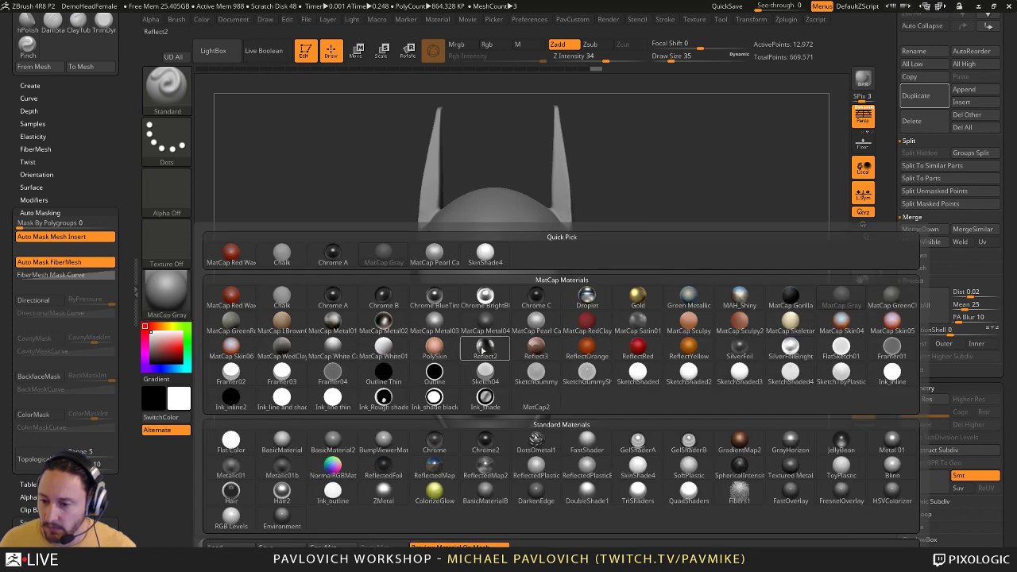
left_click(536, 350)
left_click_drag(312, 191, 320, 137)
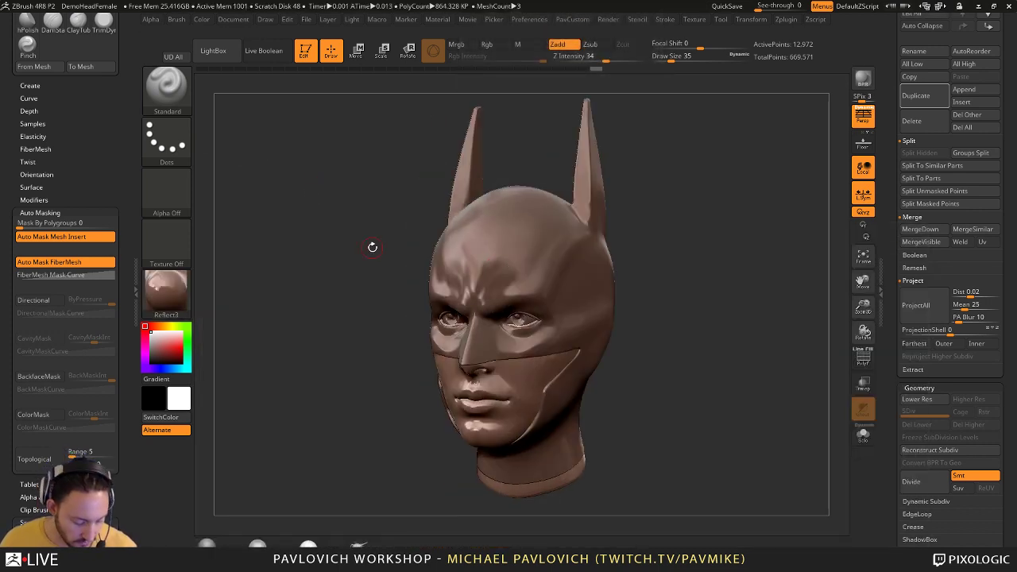
- Load the Pablander_Comic_ClassicBatman material from the ComicStyleRendering folder and apply it to the model
left_click(402, 83)
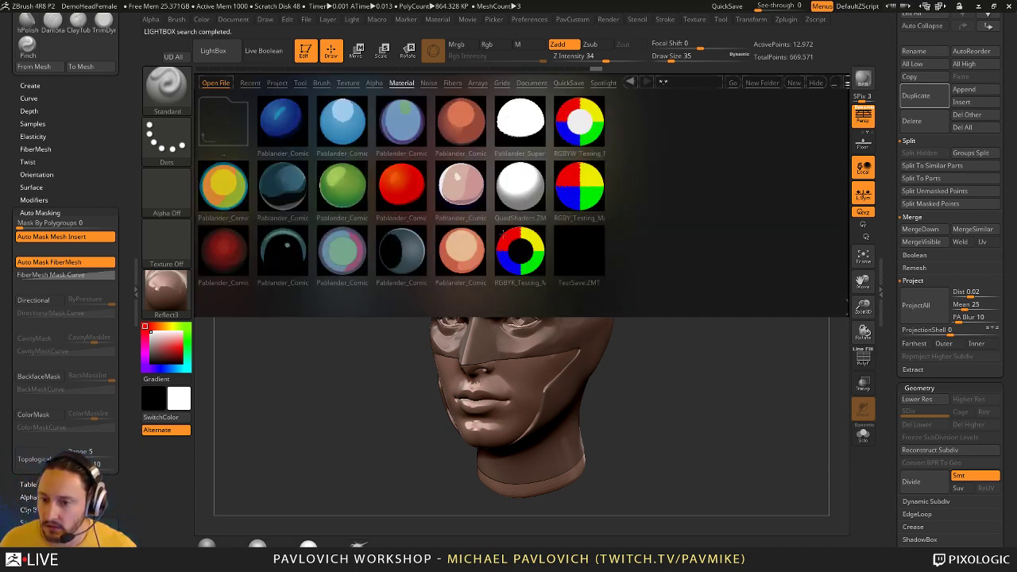
left_click(290, 195)
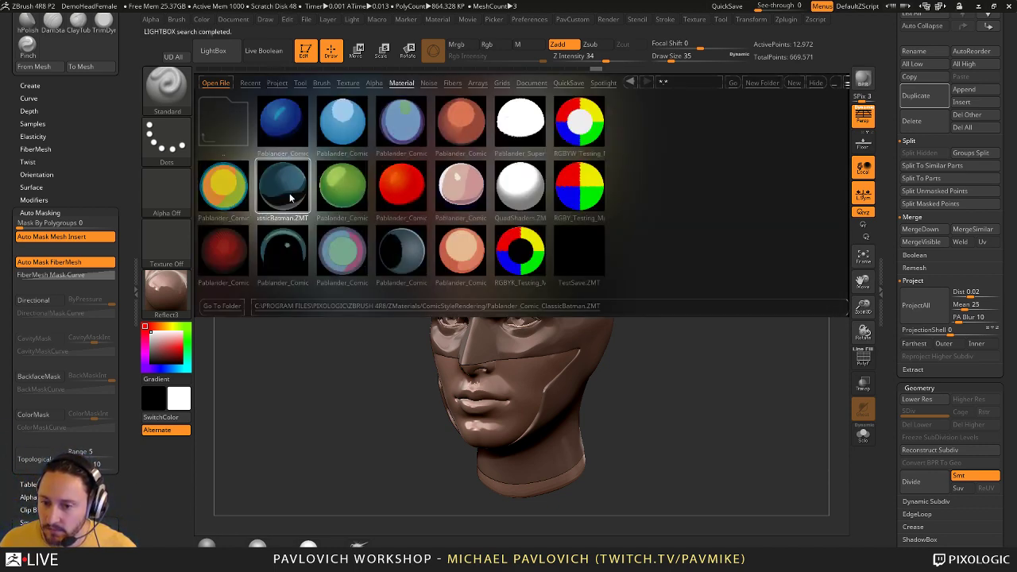
double_click(290, 191)
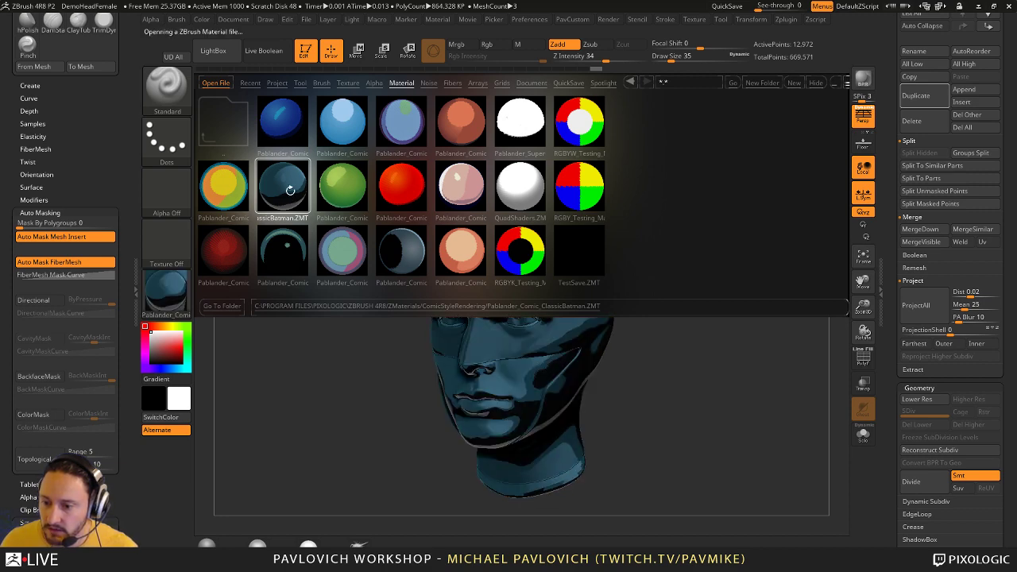
left_click(819, 84)
- Select the eyes subtool, enable combined material and color painting, and fill the eyes with white Flat Color
left_click_drag(669, 248, 700, 239)
left_click(474, 302, "alt")
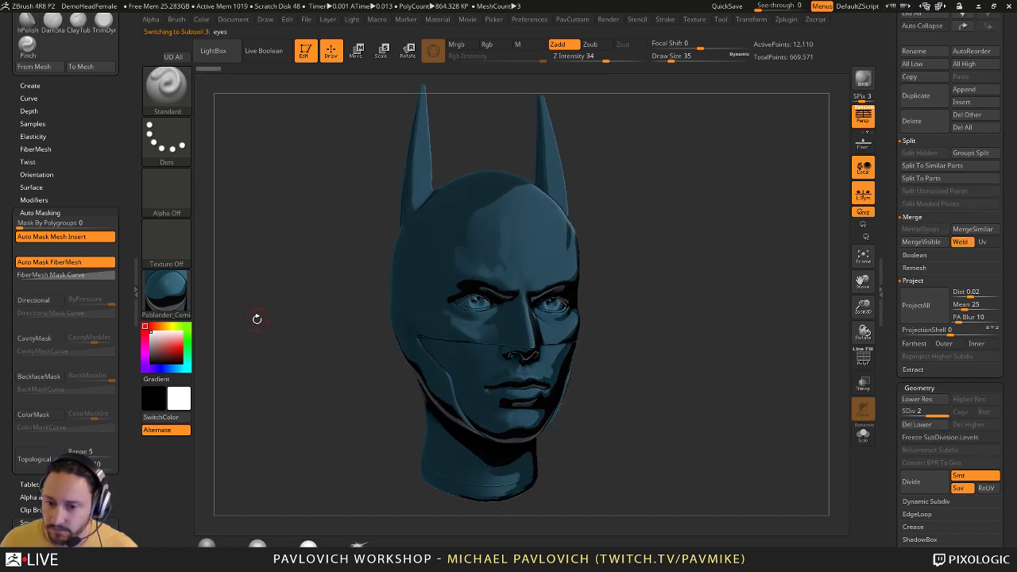
left_click(201, 19)
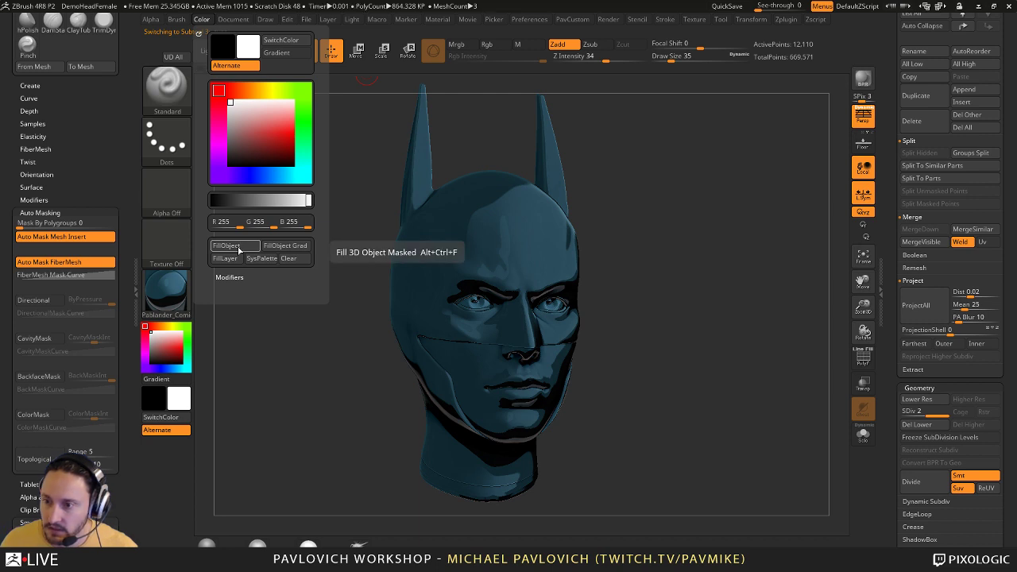
left_click(491, 45)
left_click(201, 19)
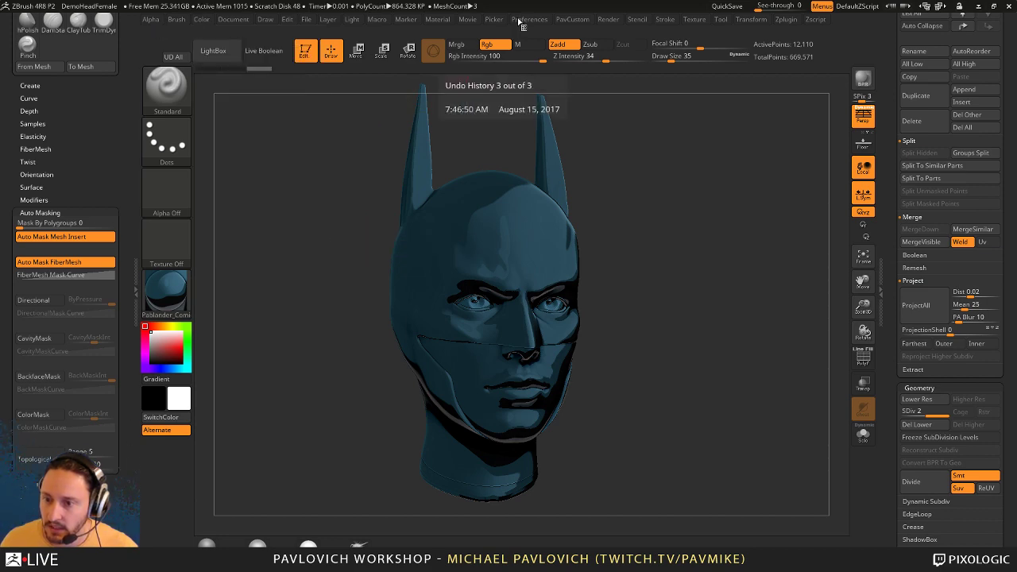
left_click(457, 44)
left_click(166, 294)
left_click(231, 439)
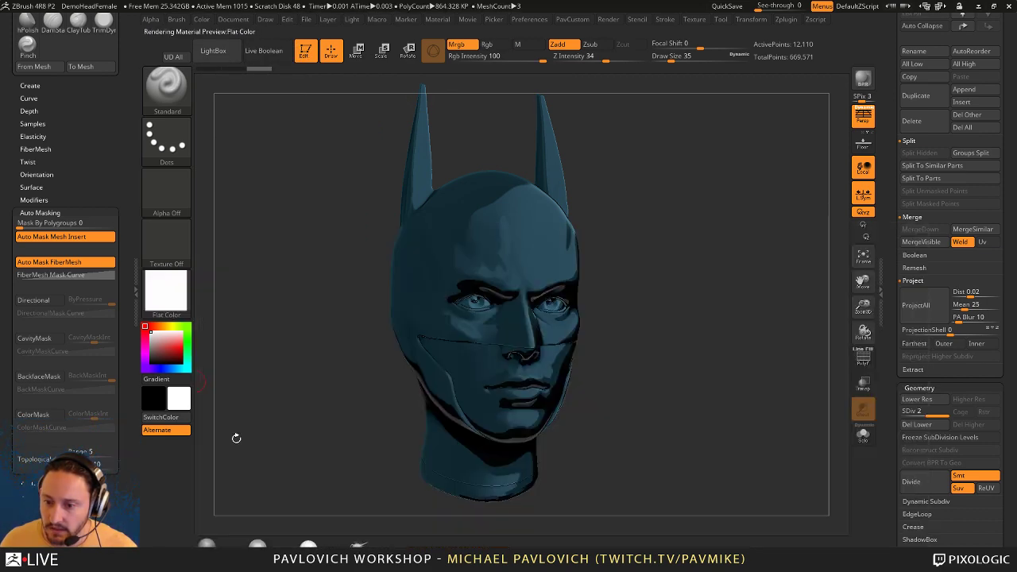
left_click_drag(682, 224, 627, 217)
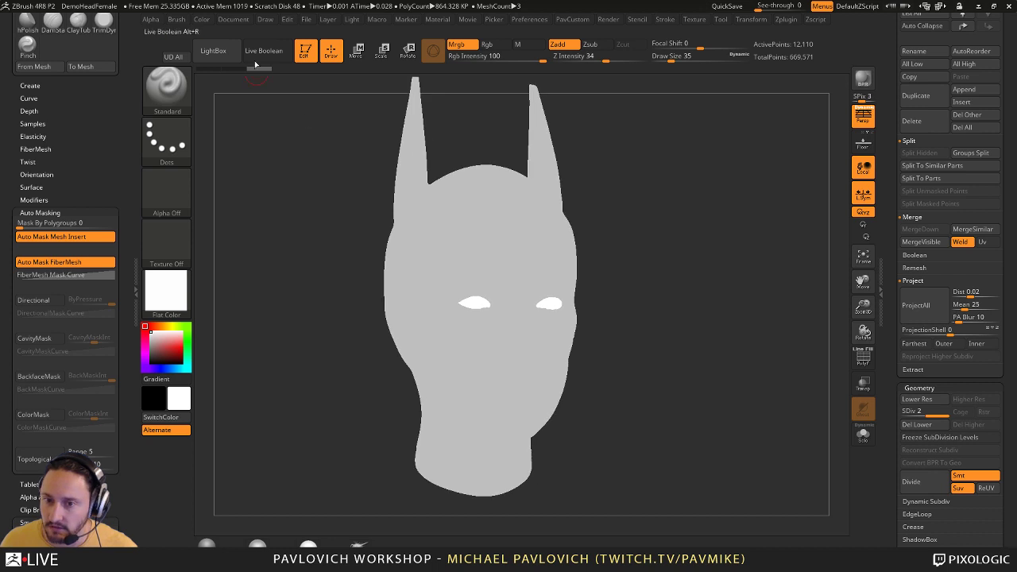
left_click(201, 19)
left_click(227, 245)
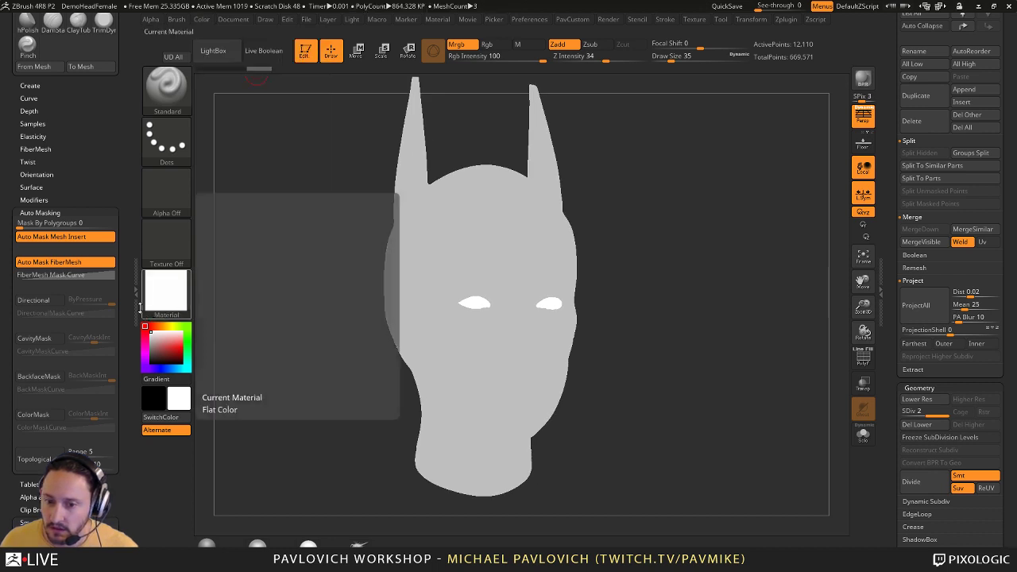
- Switch the current material back to Pablander_Comic_ClassicBatman and fill the cowl with it
left_click(166, 290)
left_click(551, 258)
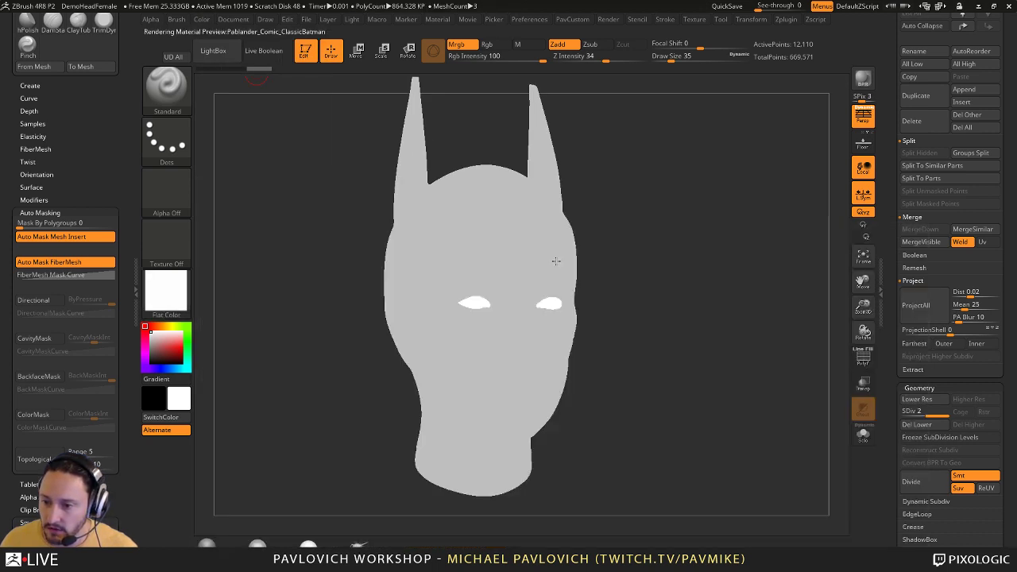
left_click_drag(894, 232, 894, 370)
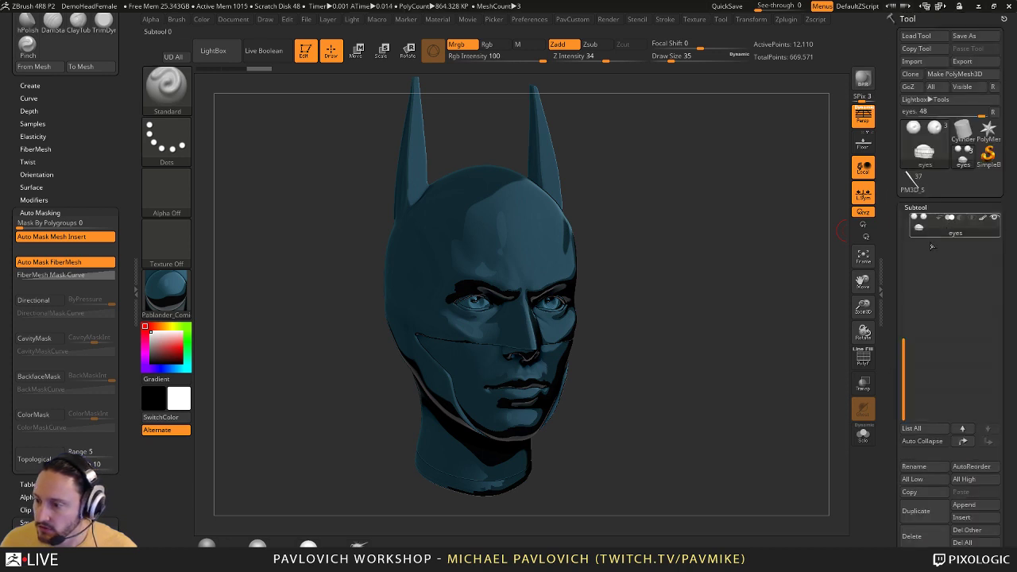
left_click(403, 229, "alt")
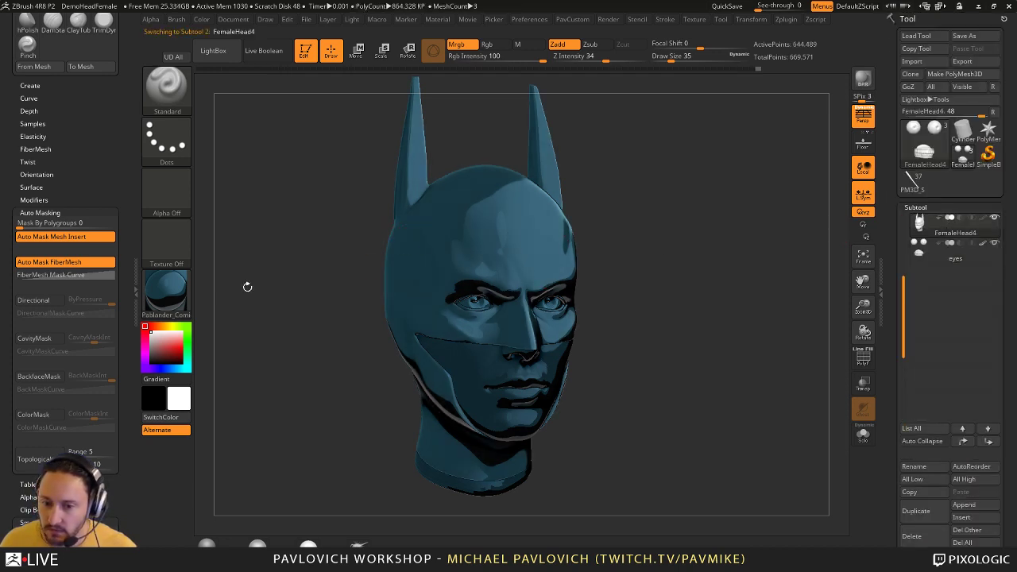
left_click(158, 341)
left_click(145, 327)
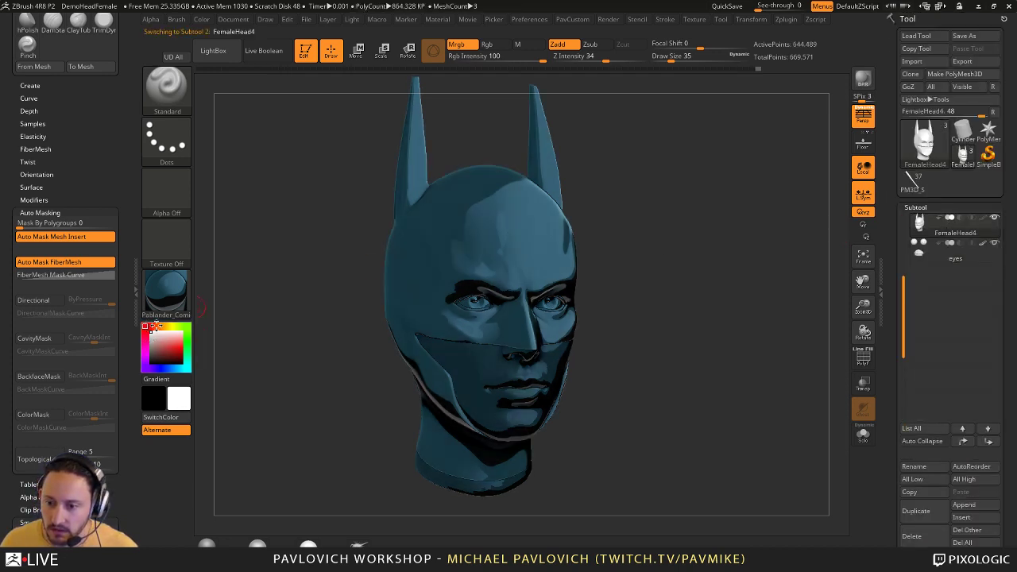
left_click(202, 20)
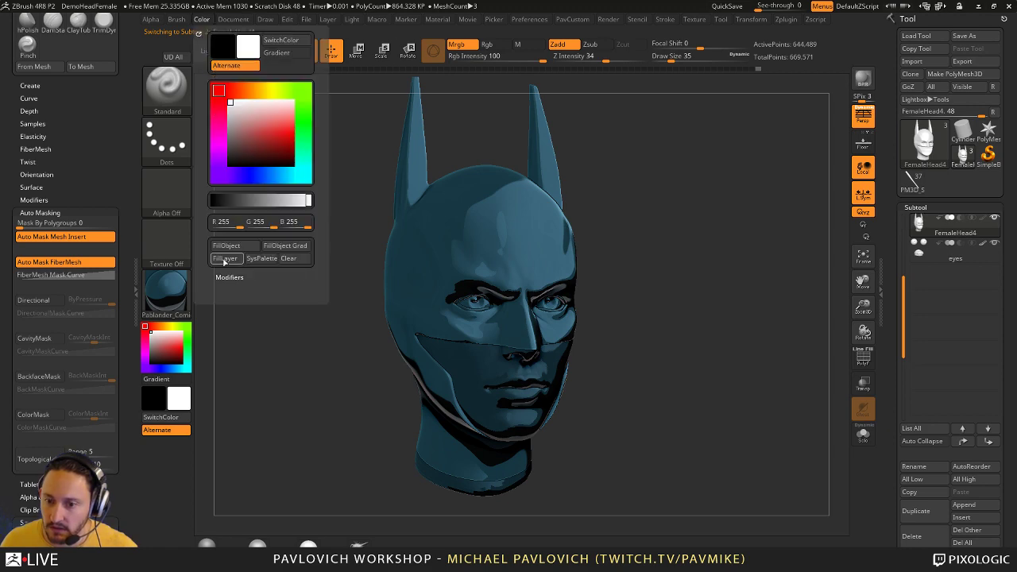
- Try the Droplet material on the FemaleHead4 subtool, then replace it with Pablander_Comic_Skin03 for the skin
left_click(166, 293)
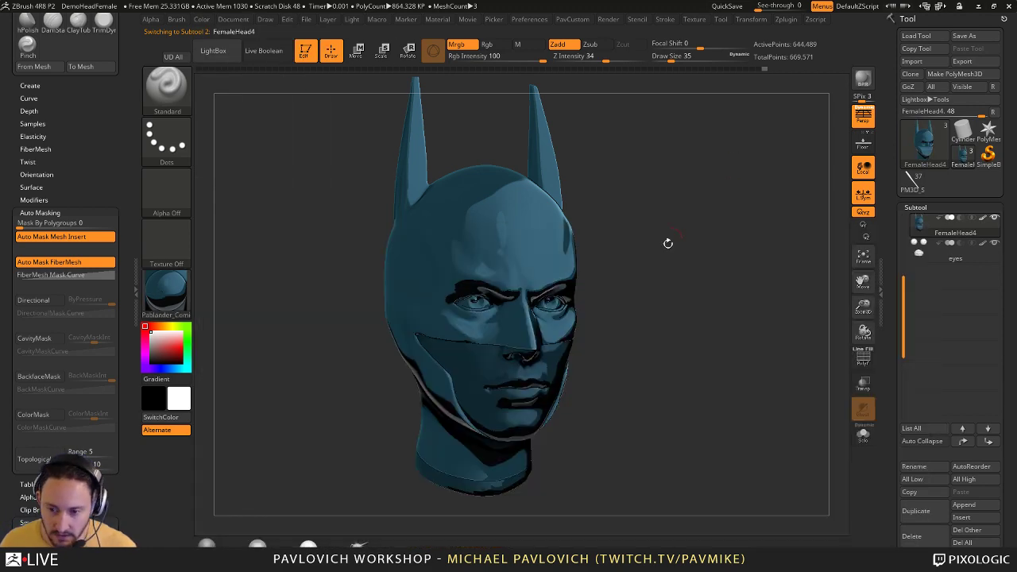
left_click(166, 292)
left_click(588, 296)
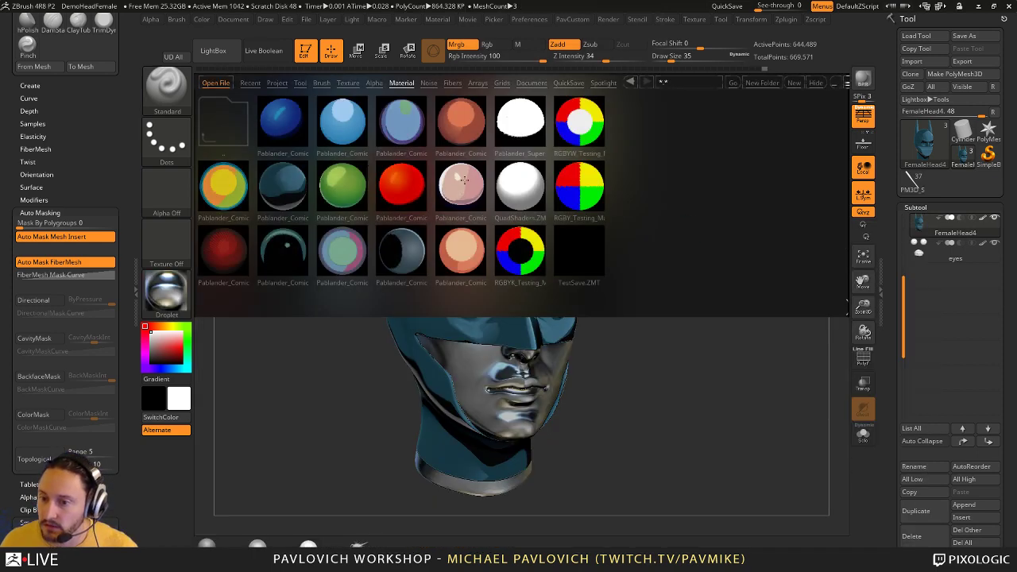
double_click(461, 253)
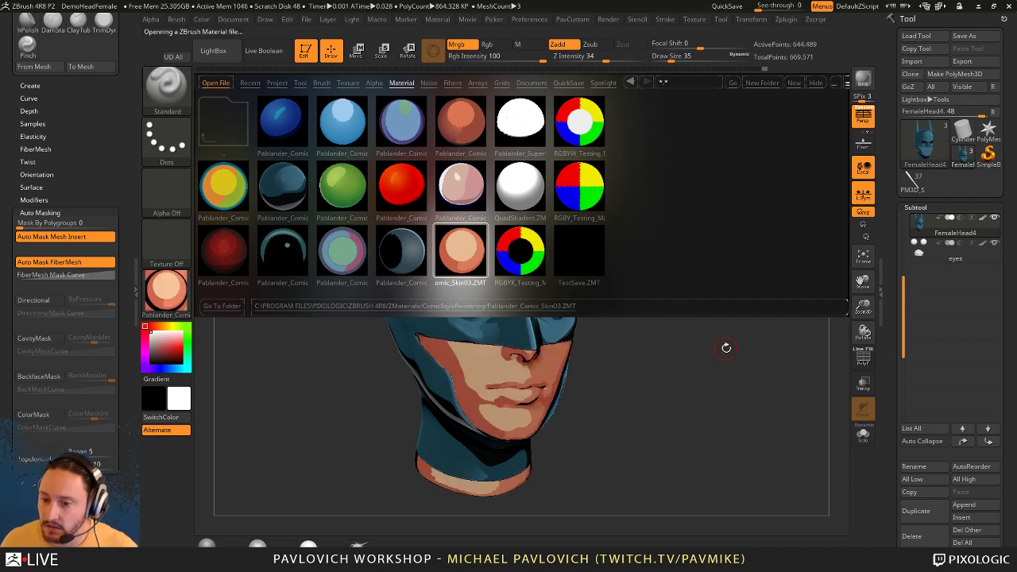
- Select the FemaleHead subtool and fill it with the Pablander_Comic_Skin03 material
left_click(824, 84)
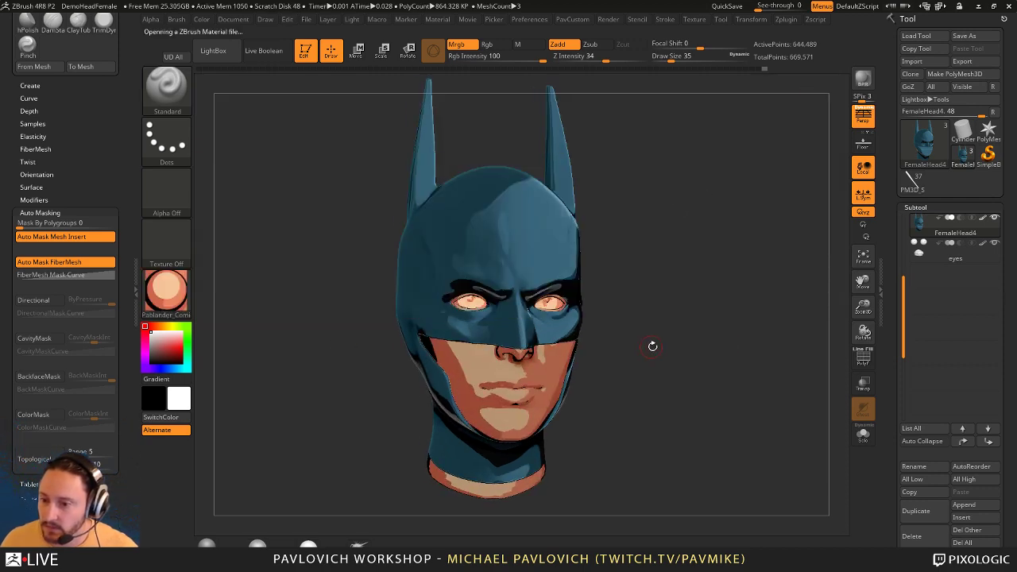
left_click_drag(653, 347, 715, 342)
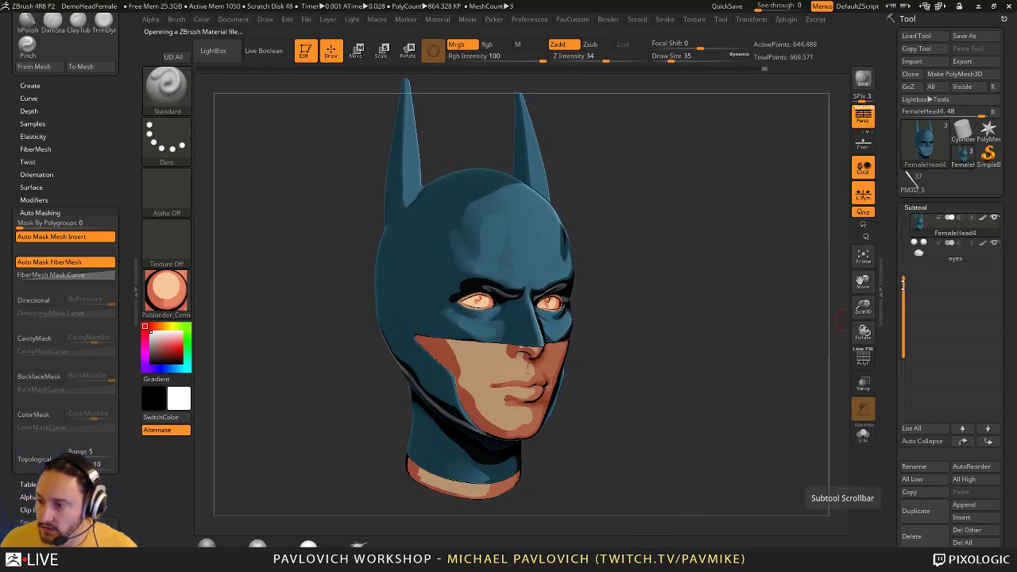
left_click_drag(903, 285, 903, 223)
left_click(954, 227)
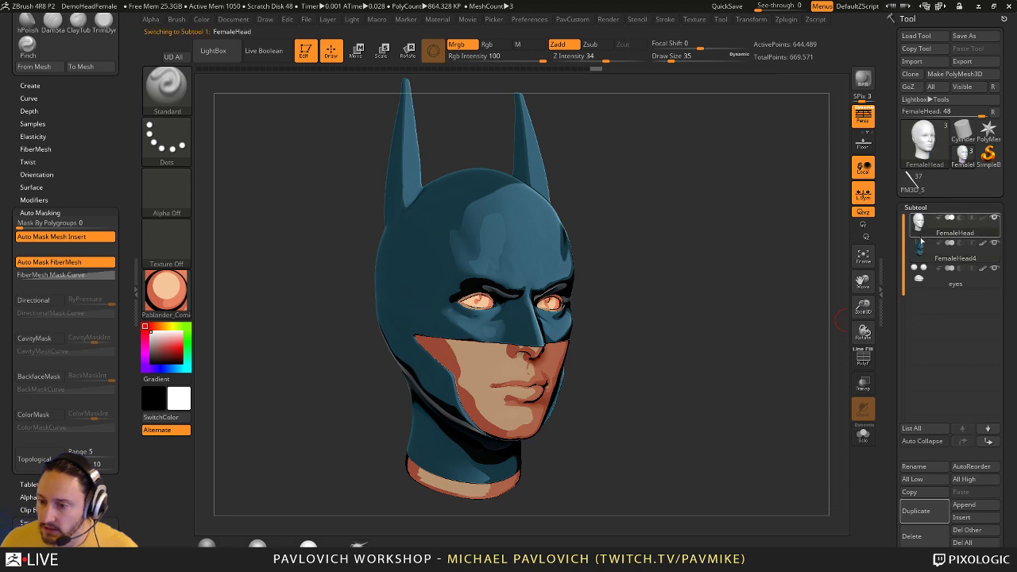
left_click(201, 20)
left_click(236, 247)
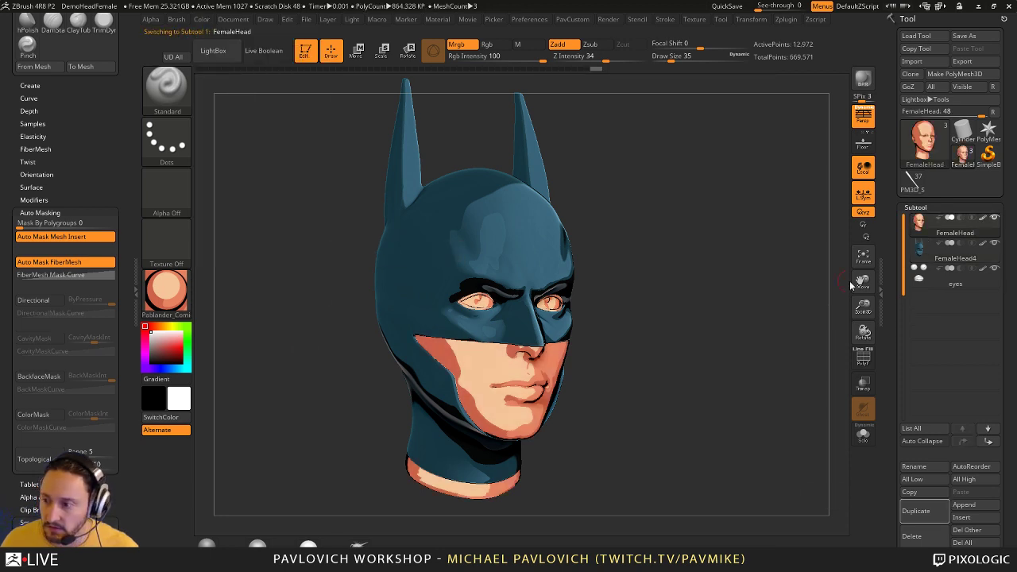
- Select the eyes subtool and switch the current material to Flat Color
left_click(954, 284)
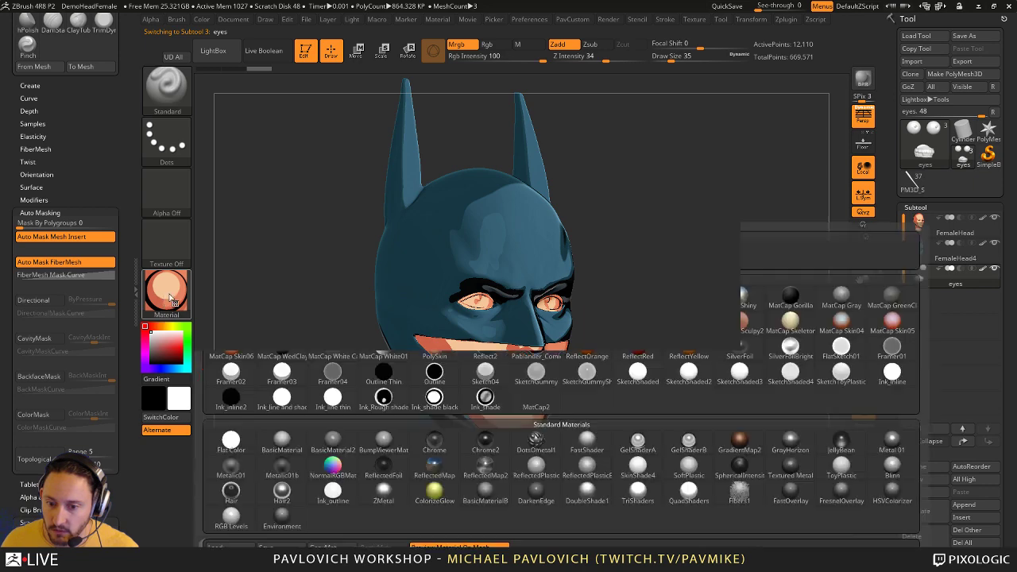
left_click(166, 291)
left_click(236, 437)
mouse_move(707, 316)
left_mouse_down()
mouse_move(693, 316)
mouse_move(734, 295)
mouse_move(698, 317)
left_mouse_up()
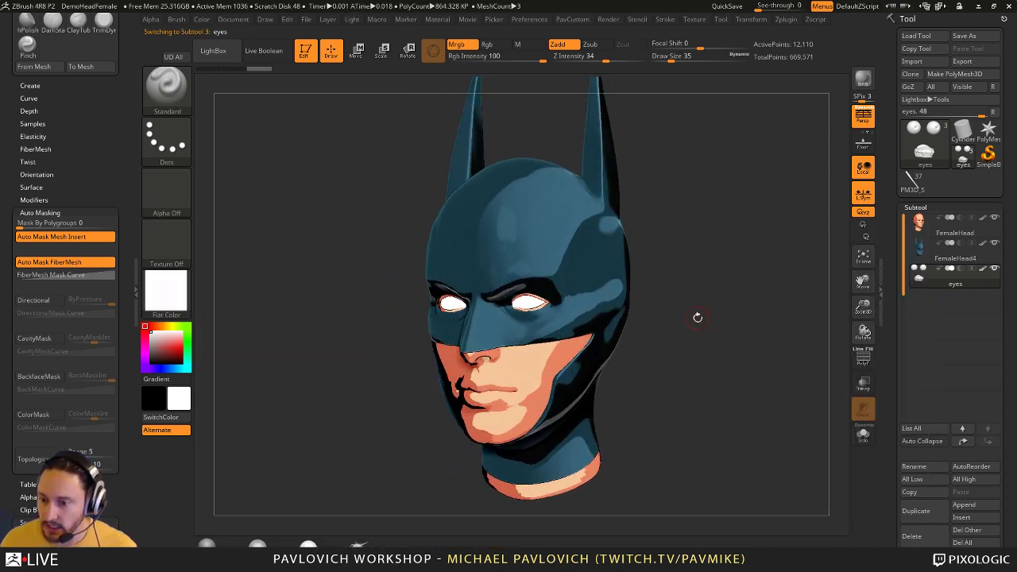
- Send the comic-shaded head to KeyShot and frame it large in a three-quarter view
left_click_drag(709, 238, 740, 292)
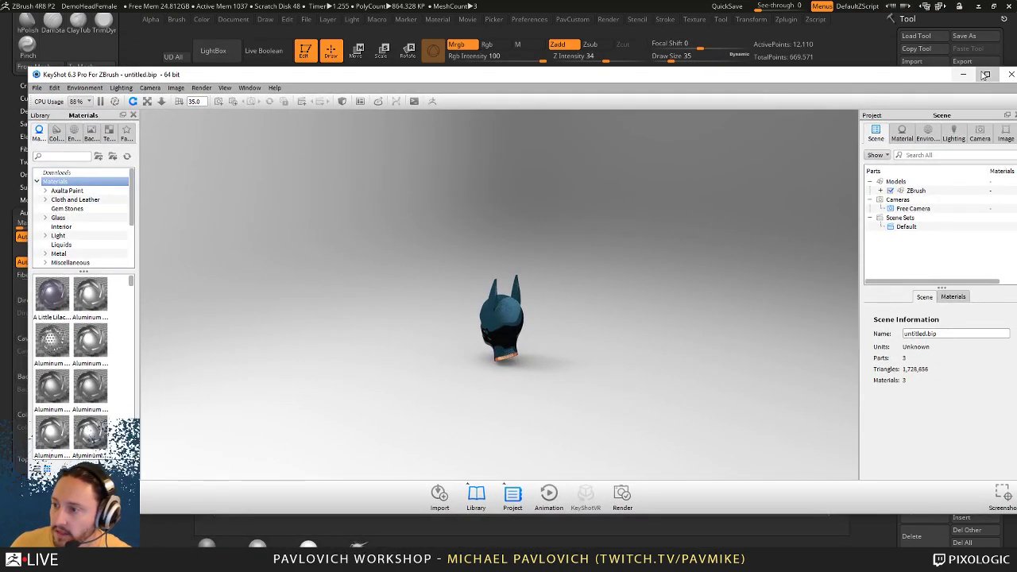
left_click(987, 74)
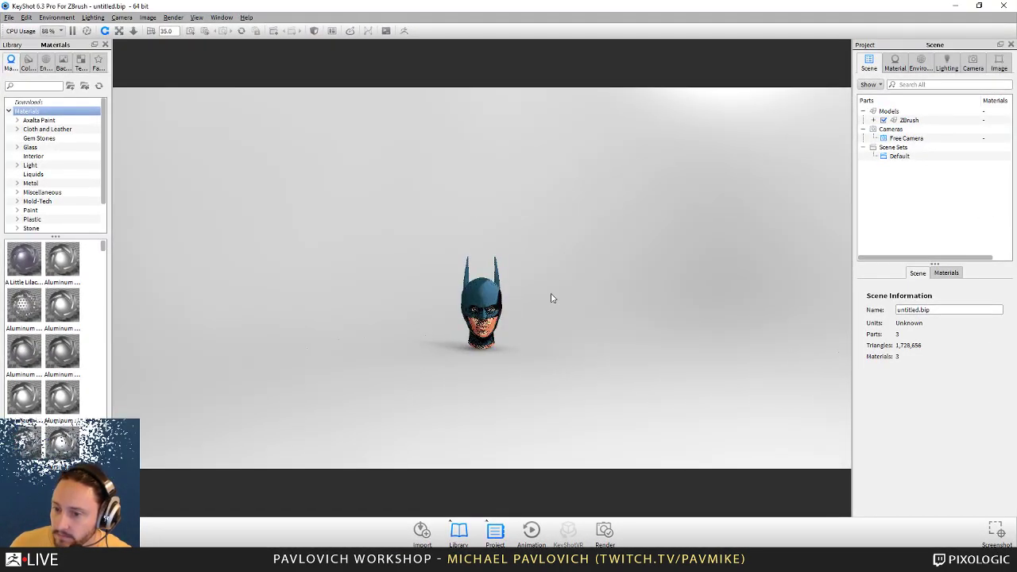
left_click_drag(554, 298, 422, 249)
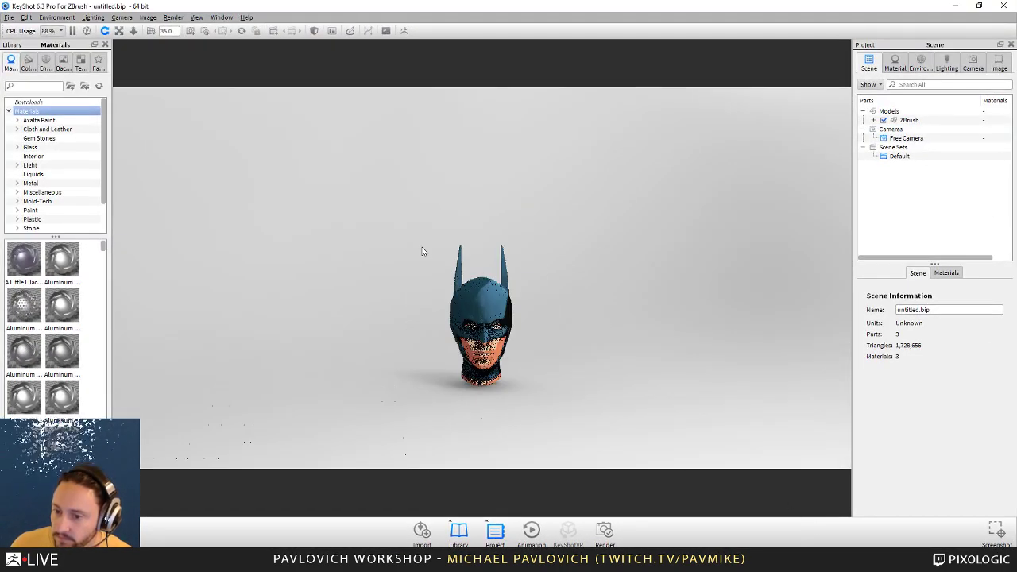
middle_click_drag(422, 250, 454, 138)
scroll(575, 218, "up", 5)
middle_click_drag(575, 217, 676, 381)
scroll(676, 381, "up", 3)
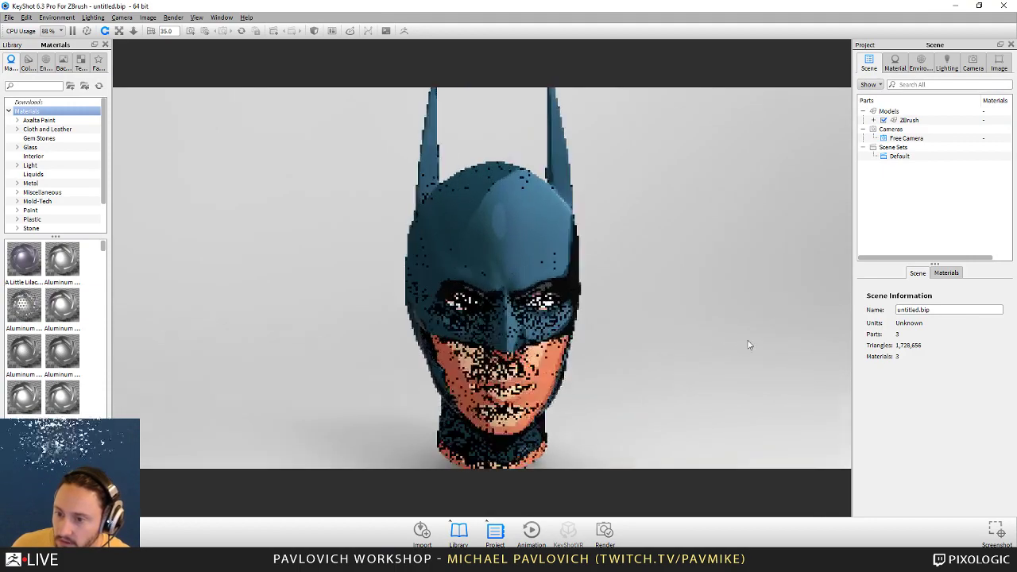
middle_click_drag(750, 345, 672, 272)
left_click_drag(672, 272, 734, 218)
scroll(734, 218, "down", 2)
middle_click_drag(692, 199, 659, 255)
left_click_drag(659, 256, 383, 262)
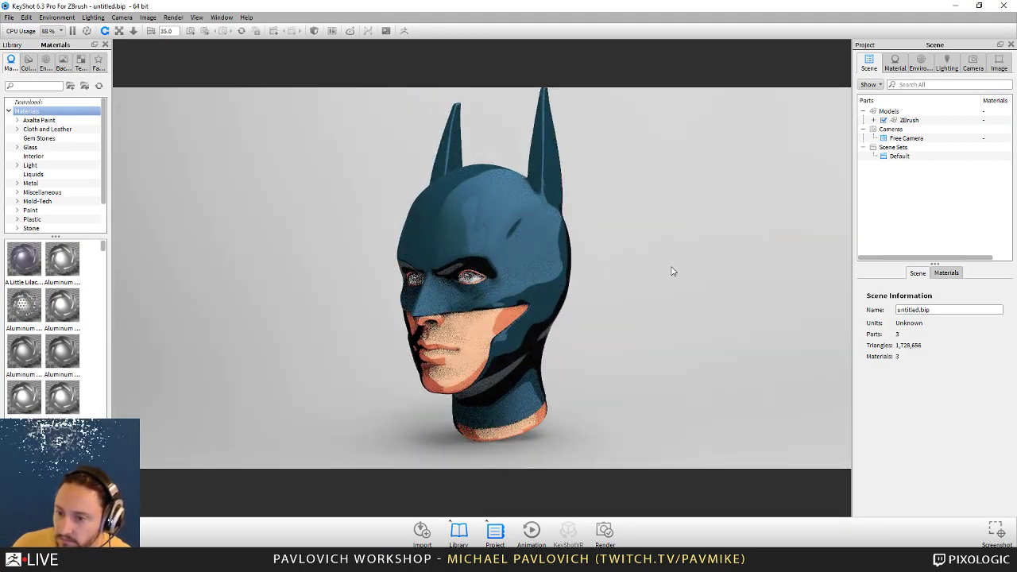
- Light the scene with the pixologic_barcelona_church environment and use a solid dark grey background colour at 15% value
left_click(46, 63)
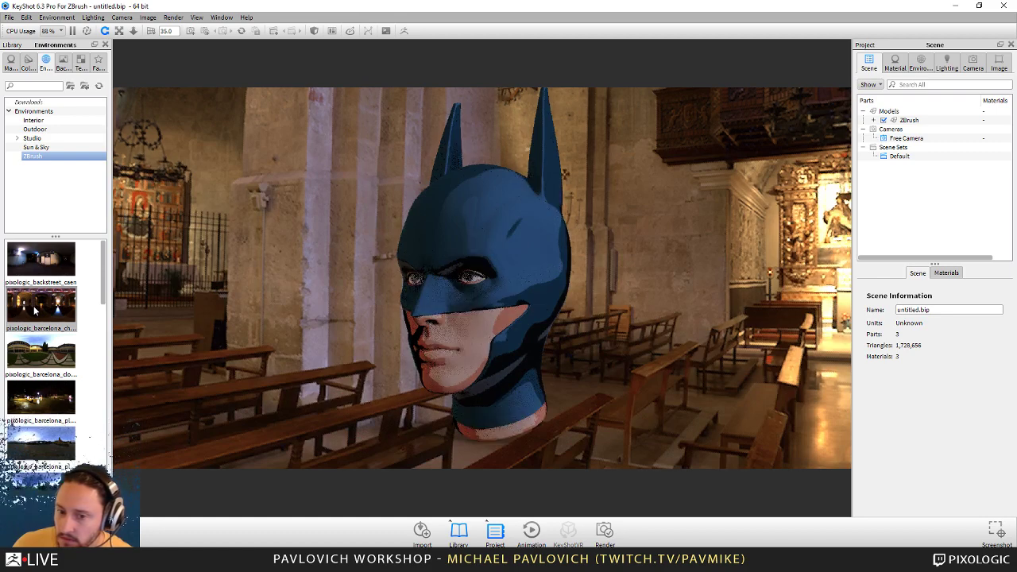
left_click(35, 311)
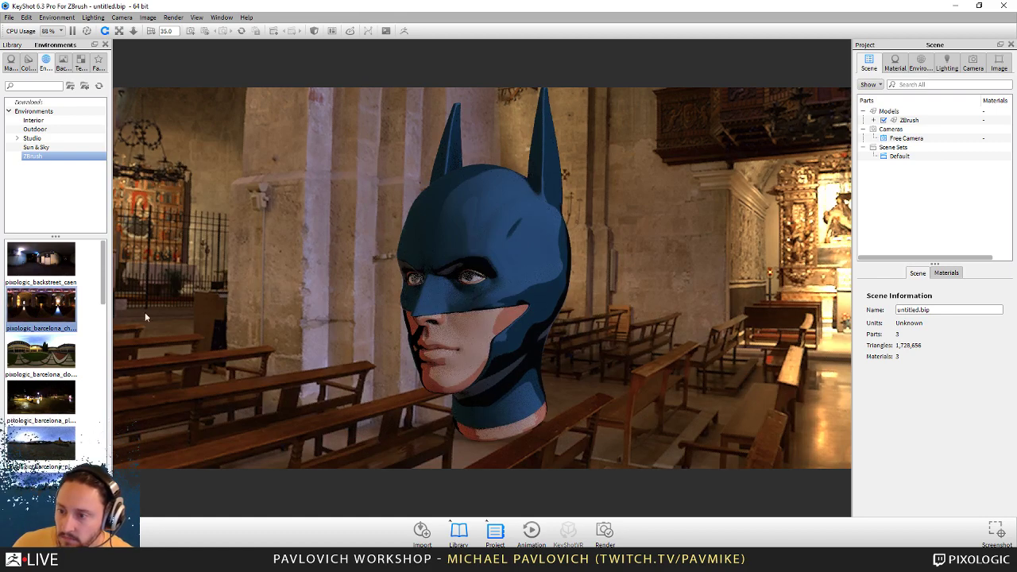
left_click(921, 62)
left_click(982, 350)
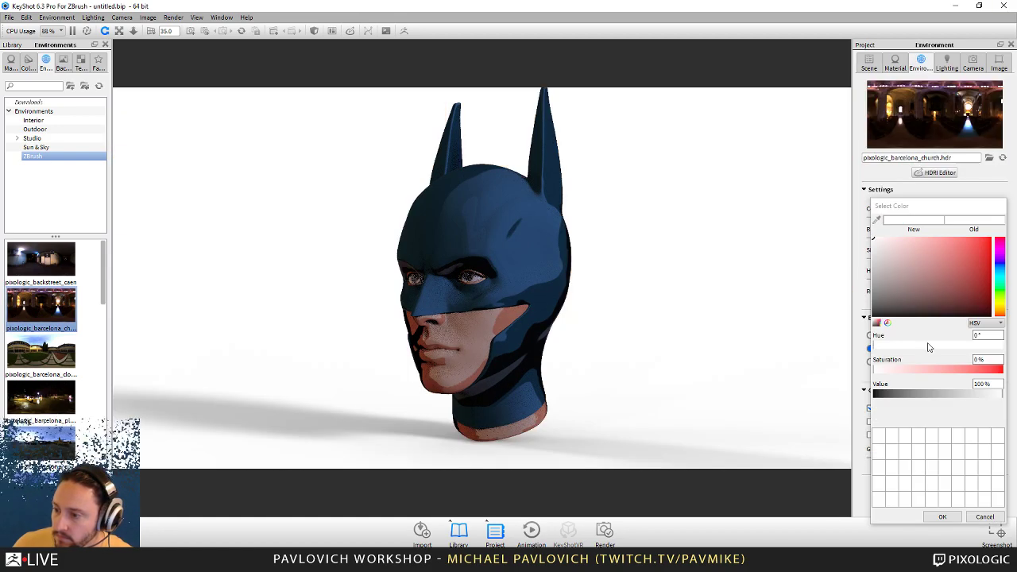
left_click_drag(889, 308, 859, 308)
left_click(905, 394)
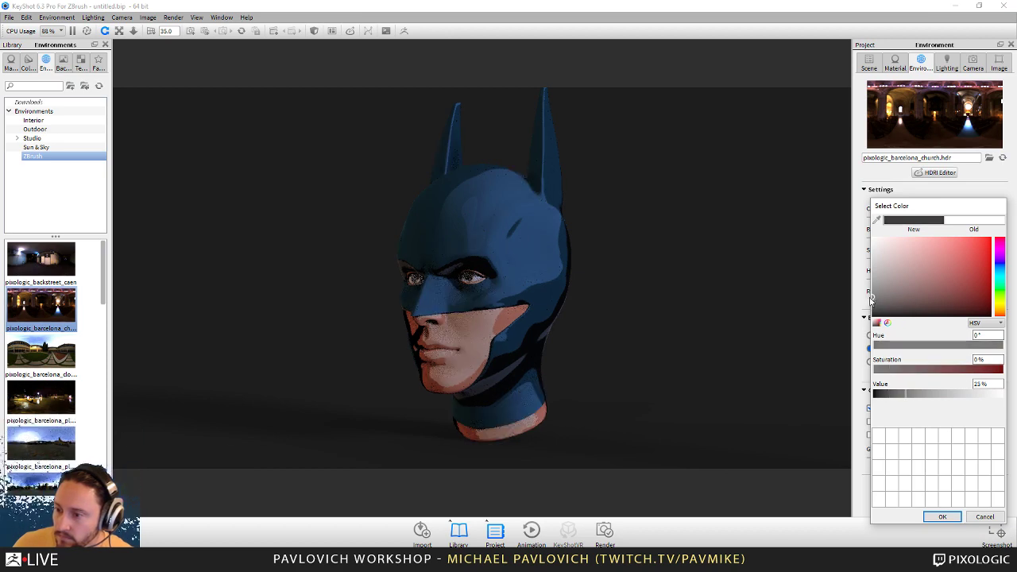
left_click_drag(890, 317, 873, 312)
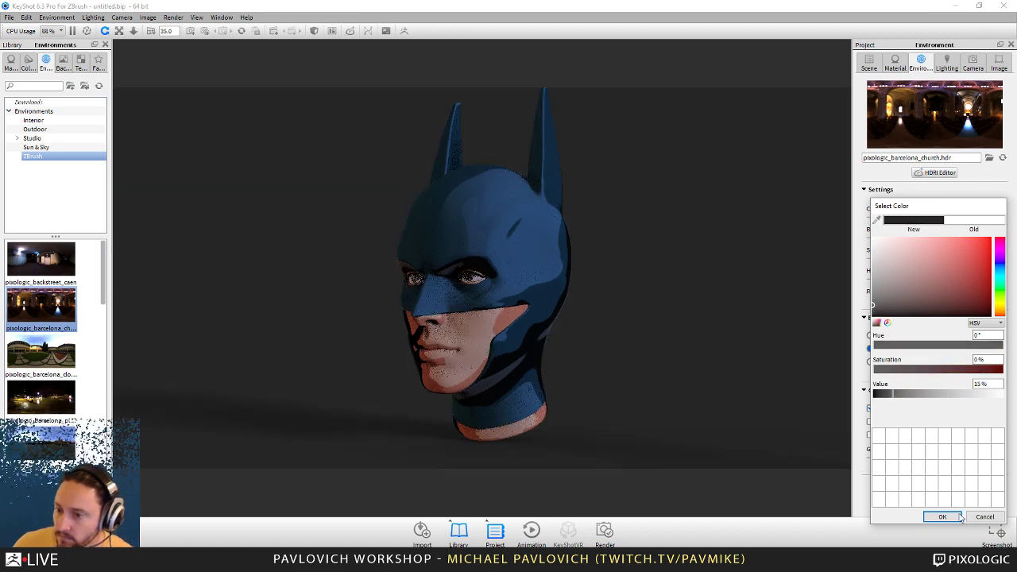
left_click(943, 517)
- Set the environment brightness to 2.195, view the head from the front, and close KeyShot to return to ZBrush
left_click_drag(896, 238, 928, 240)
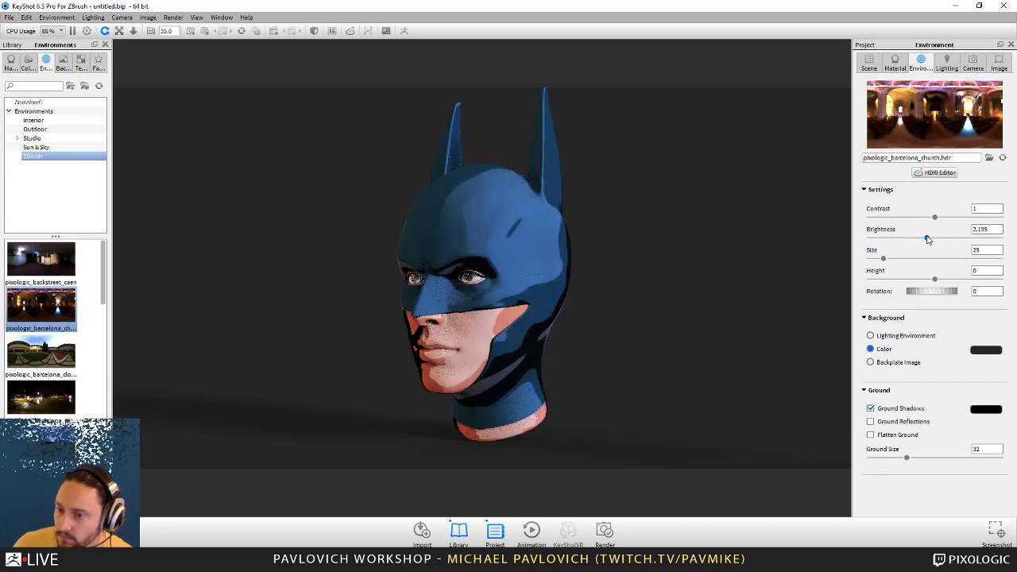
left_click_drag(710, 213, 759, 216)
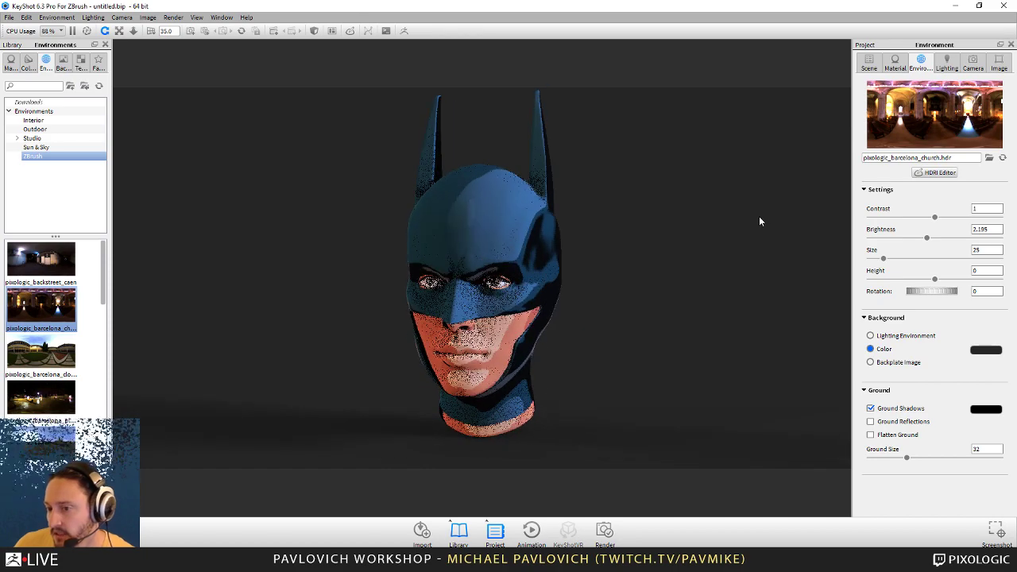
left_click(1004, 6)
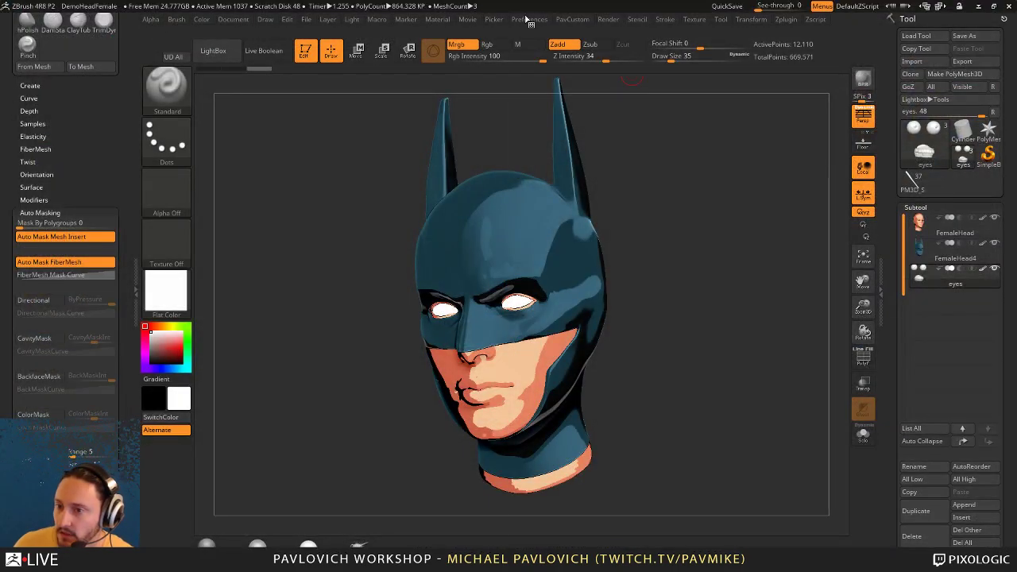
- Render the three-quarter view of the head with BPR inside ZBrush, then turn the head to a front view
left_click(527, 20)
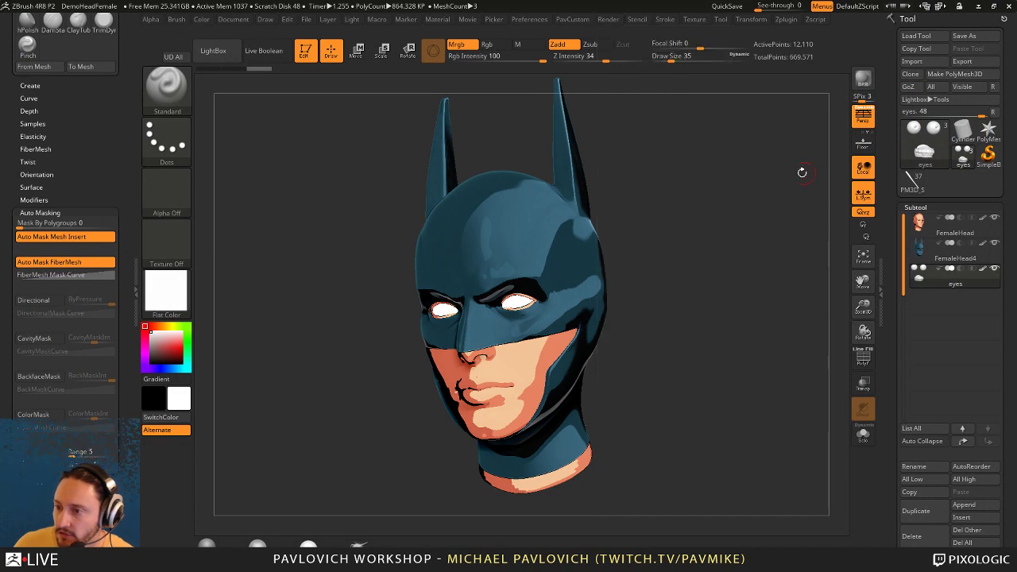
left_click_drag(802, 172, 767, 178)
left_click(862, 80)
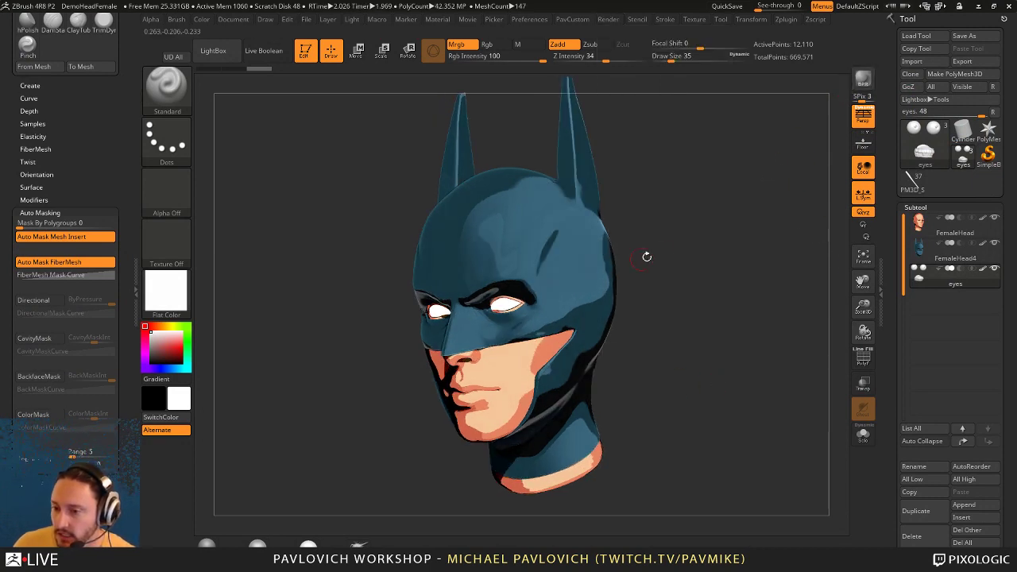
left_click_drag(673, 244, 549, 219)
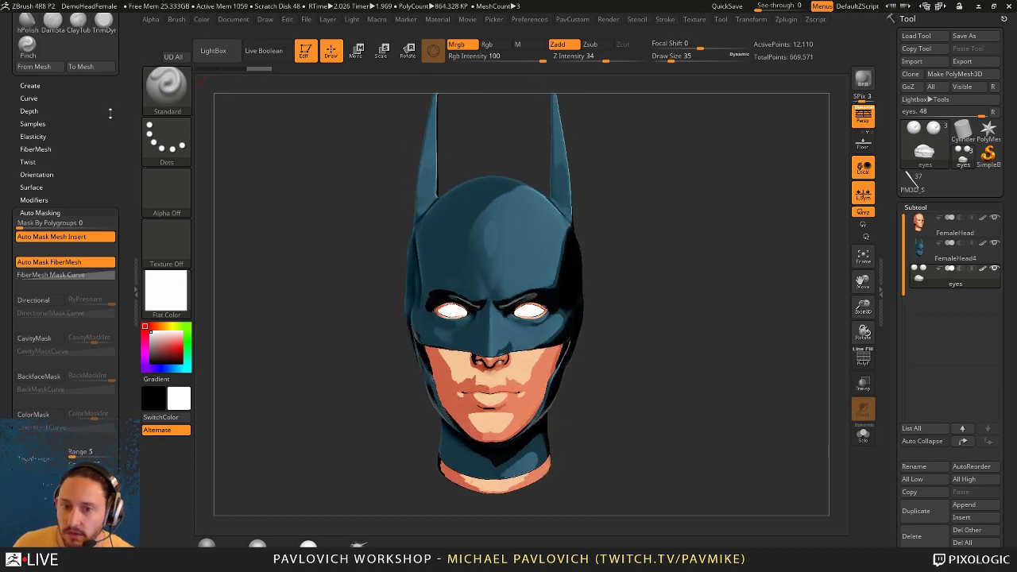
- Replace the docked Brush palette with the Light palette and render the front view of the head with BPR
left_click_drag(110, 114, 119, 311)
left_click(119, 19)
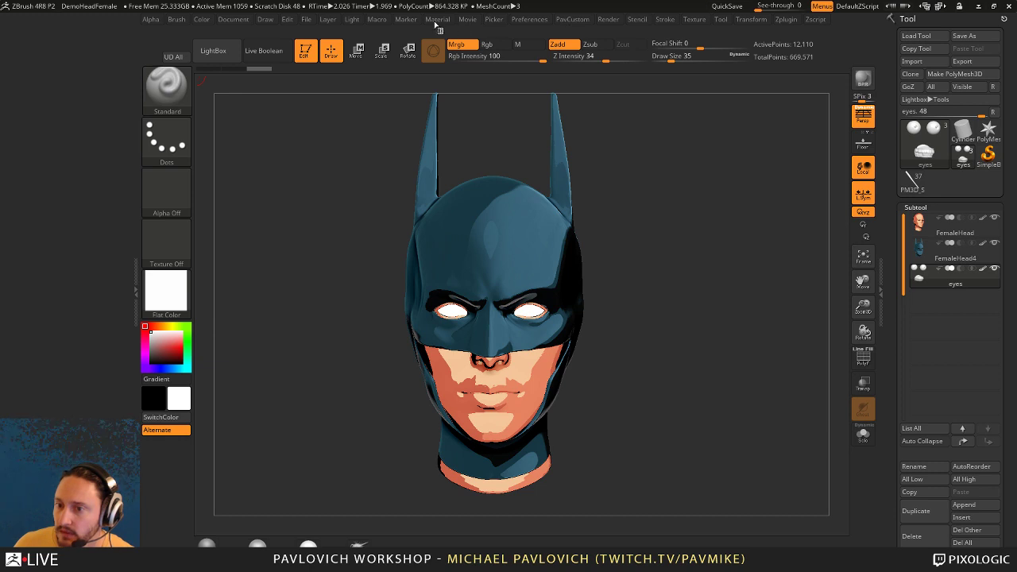
left_click(350, 21)
left_click(348, 32)
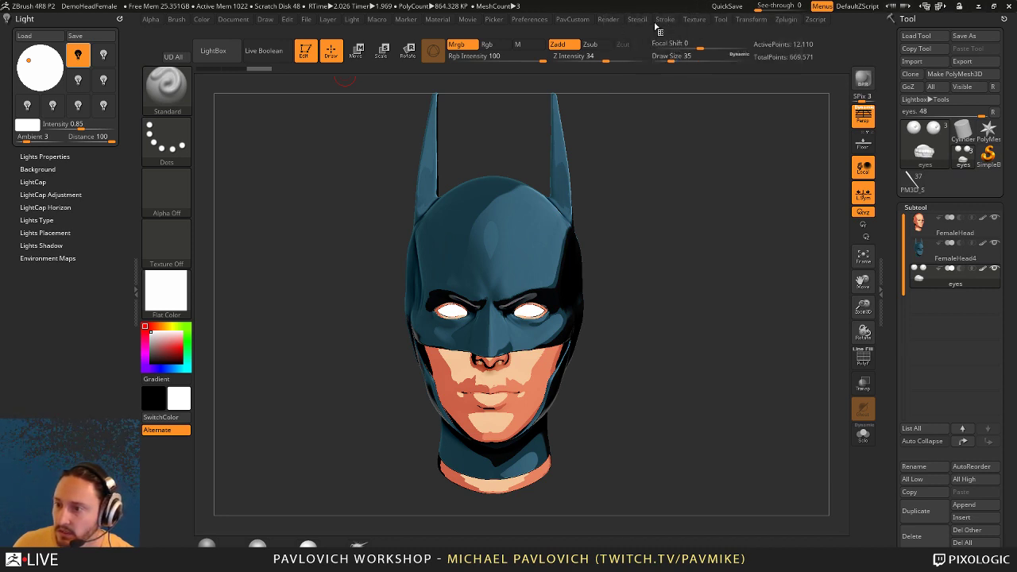
key("shift+r")
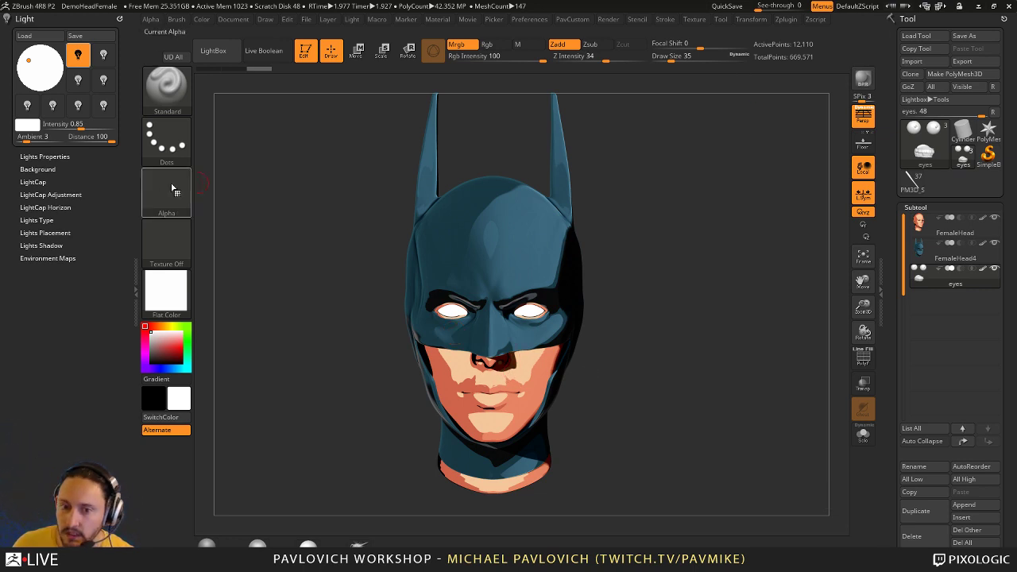
- Dock the Render palette below the Light palette and expand its BPR Shadow settings
left_click(608, 19)
left_click(603, 24)
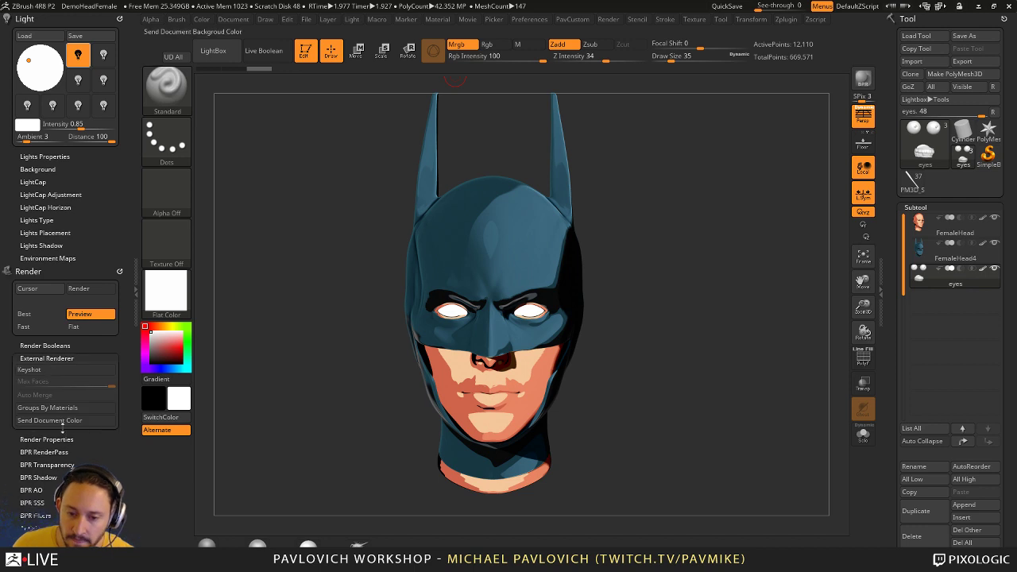
scroll(78, 400, "down", 3)
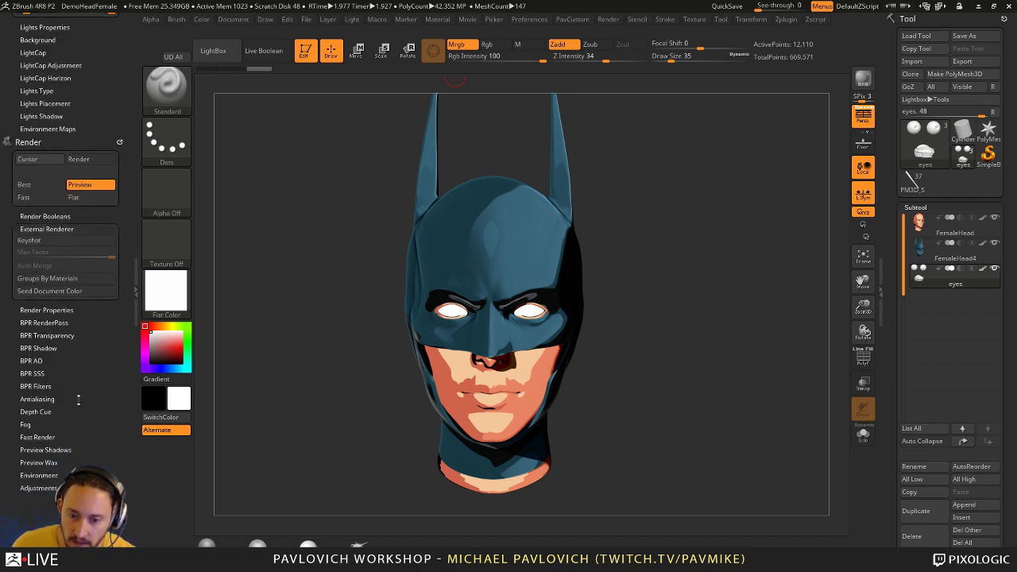
left_click(39, 348)
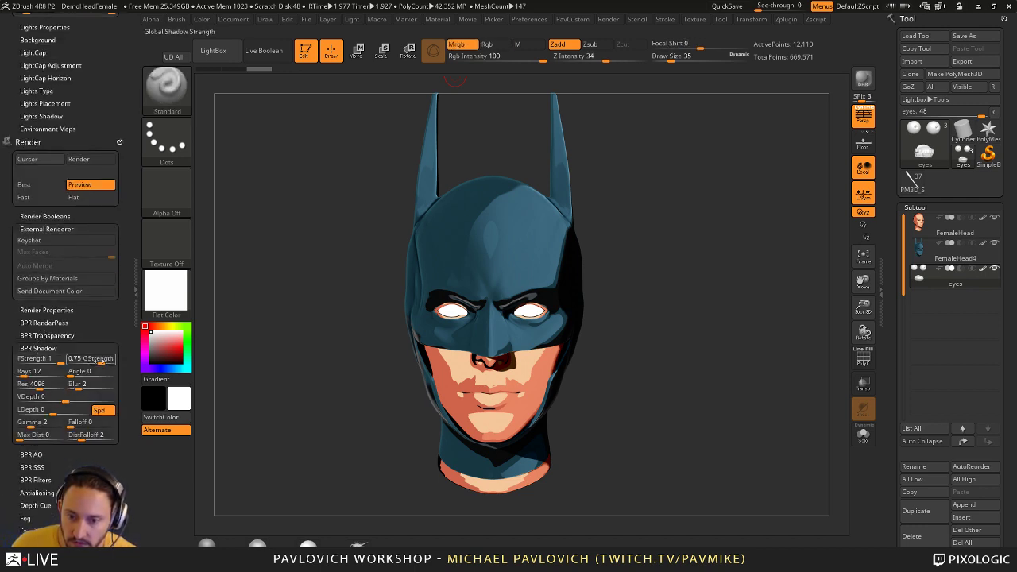
- Try a global shadow strength (GStrength) of 0.619 in a BPR render, then set it to 0.822 and re-render
left_click_drag(99, 360, 94, 360)
left_click(864, 79)
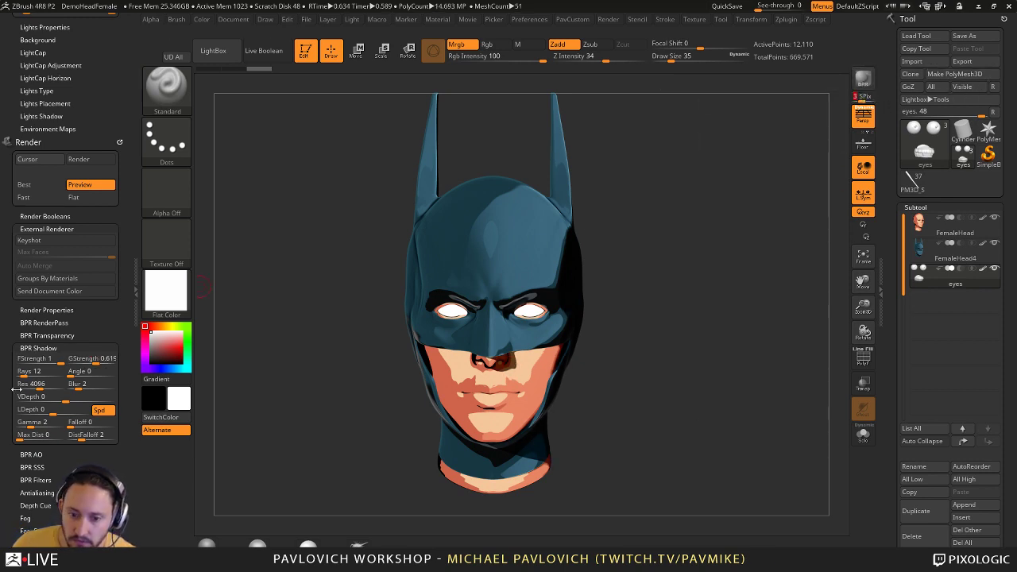
left_click(98, 360)
left_click_drag(104, 360, 105, 360)
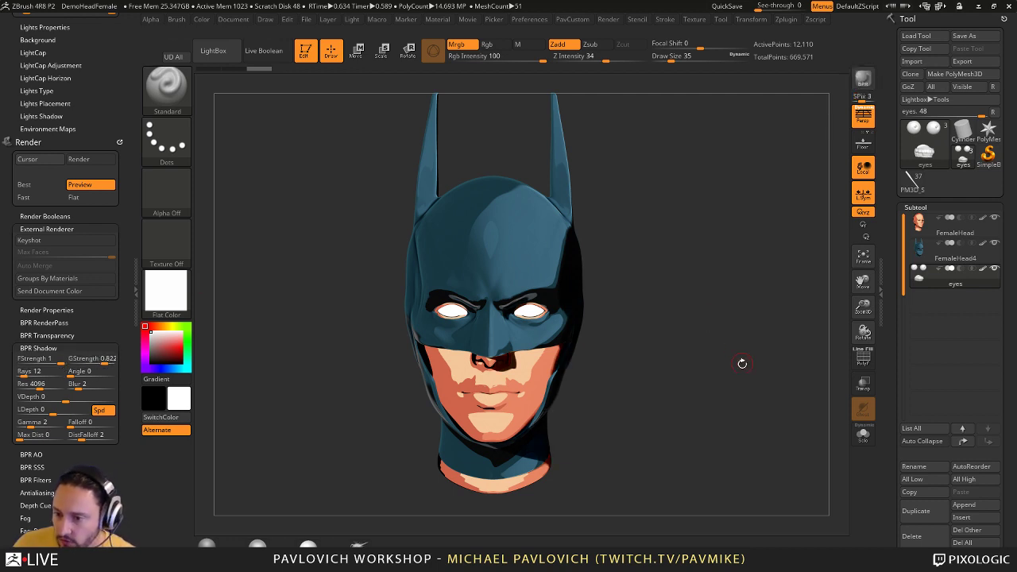
- Expand BPR RenderPass and review the shaded, depth, shadow, ambient occlusion and mask maps
mouse_move(114, 53)
left_mouse_down()
mouse_move(95, 112)
mouse_move(86, 49)
left_mouse_up()
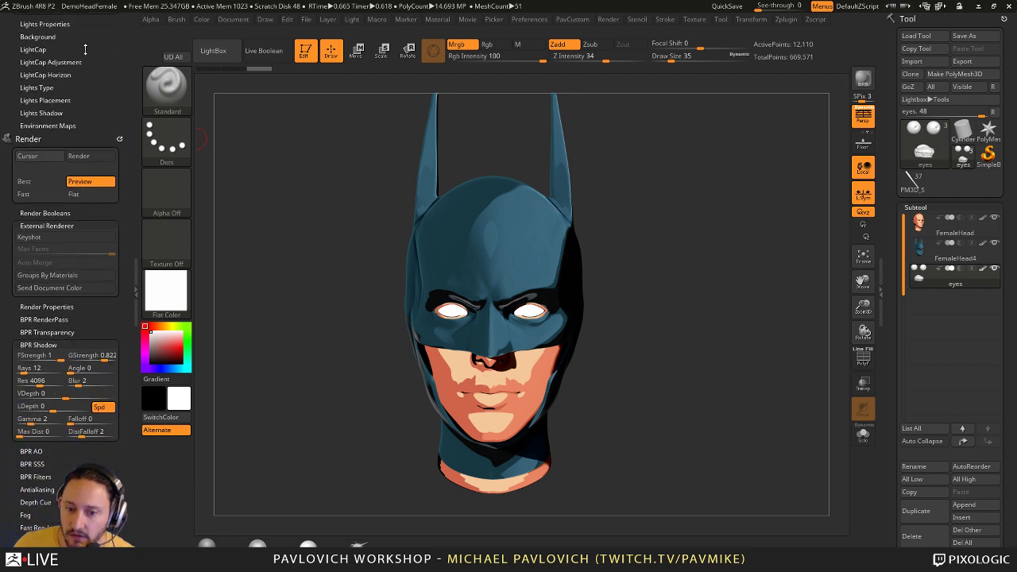
left_click(35, 320)
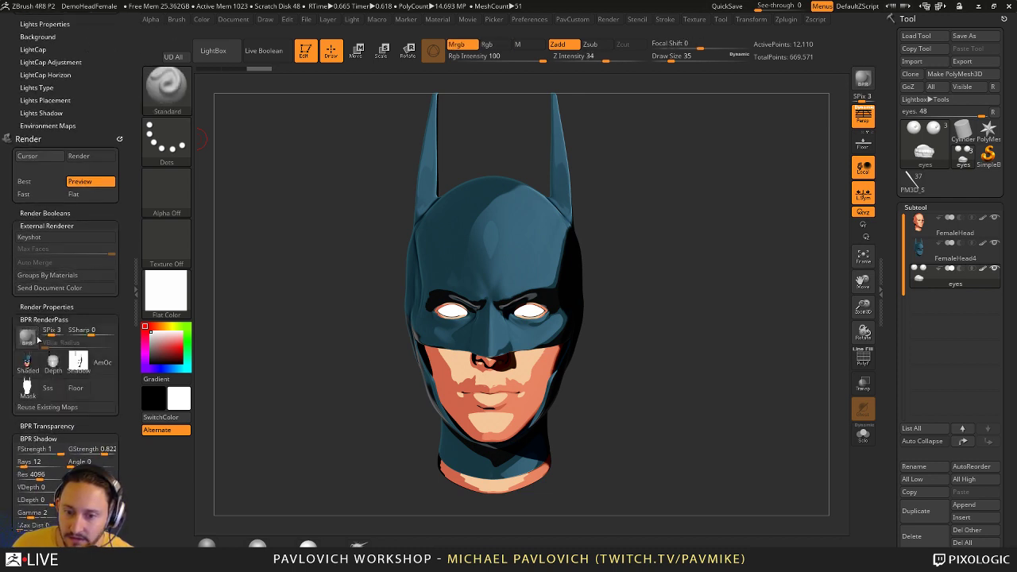
mouse_move(78, 362)
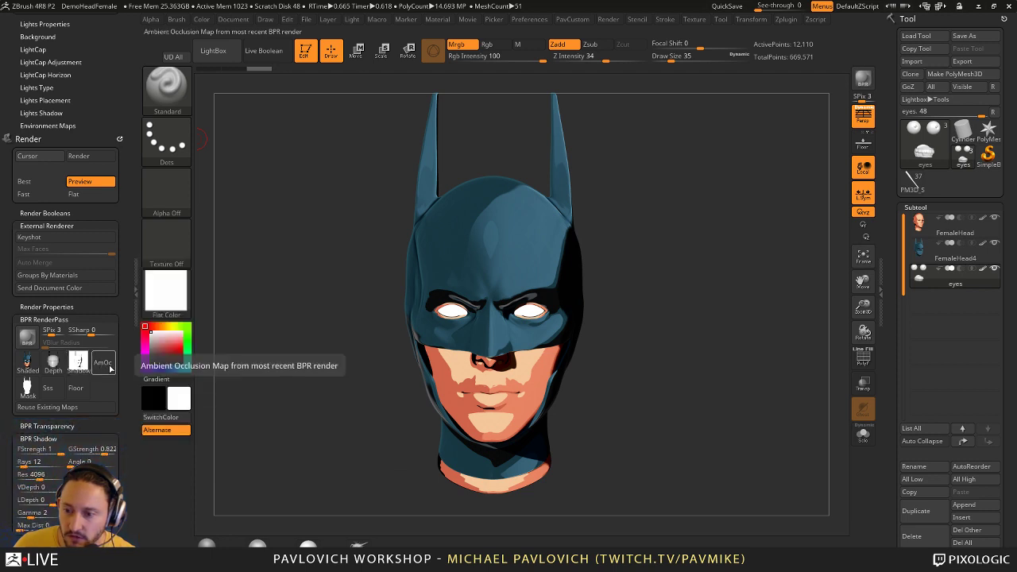
- Remove the docked Light and Render palettes to clear the workspace
left_click_drag(95, 117, 96, 251)
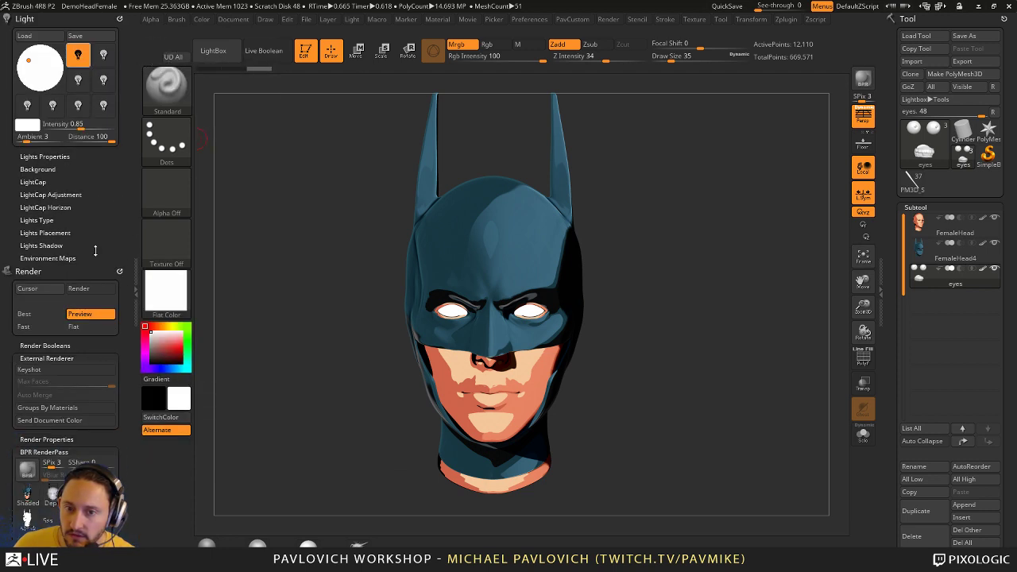
left_click(120, 19)
left_click(120, 19)
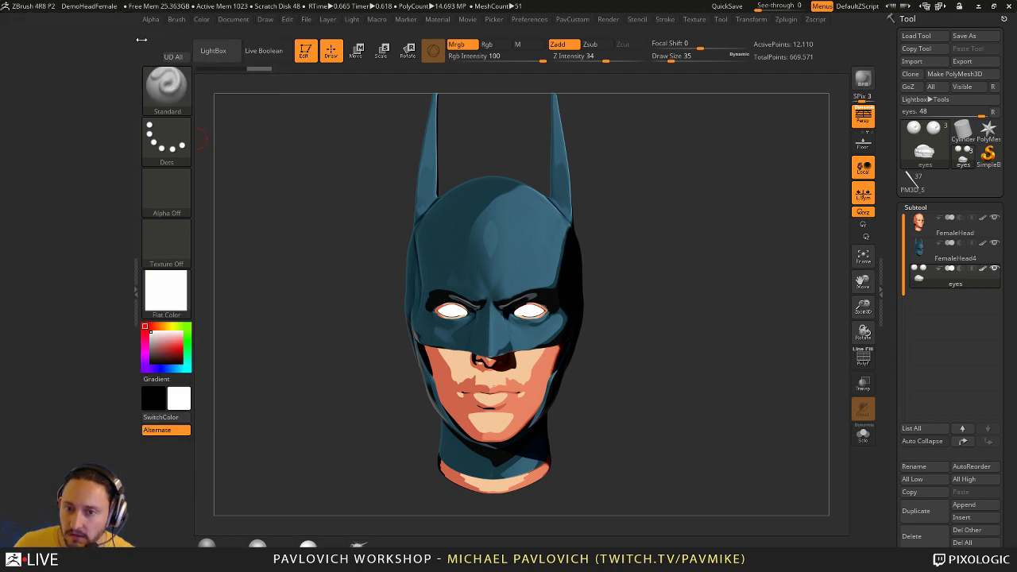
- Dock the Zplugin palette in the empty tray and expand its ZBrush To Photoshop settings
left_click(786, 19)
left_click_drag(783, 30, 61, 97)
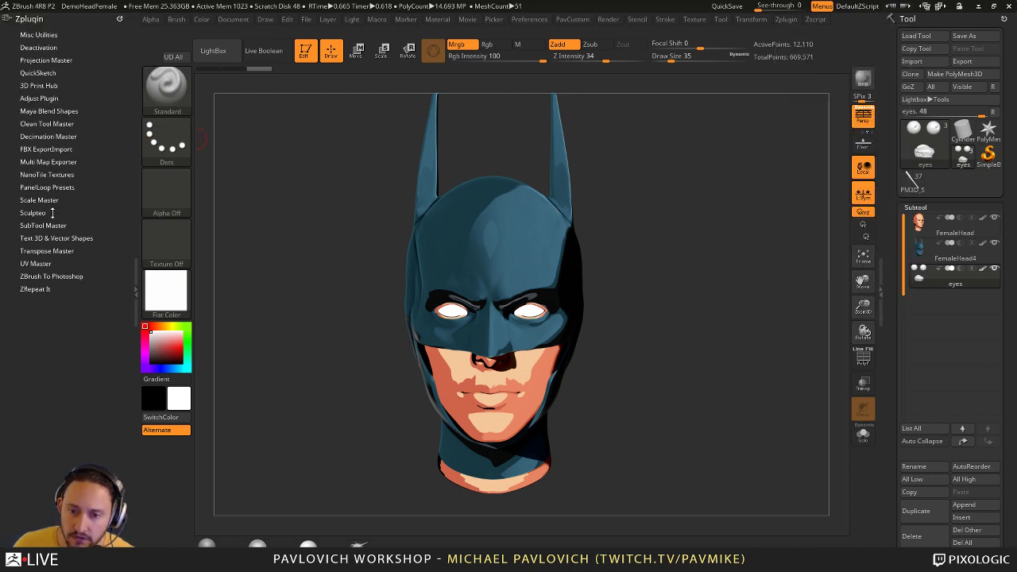
left_click(48, 276)
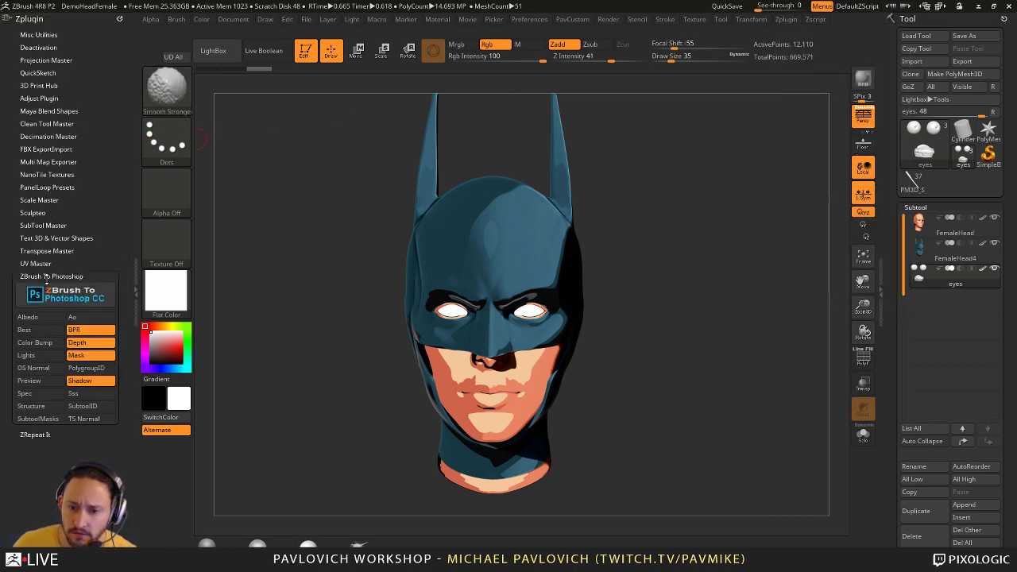
- Read the ZBrush To Photoshop information pages on usage, render passes and troubleshooting, and close them
left_click(64, 296)
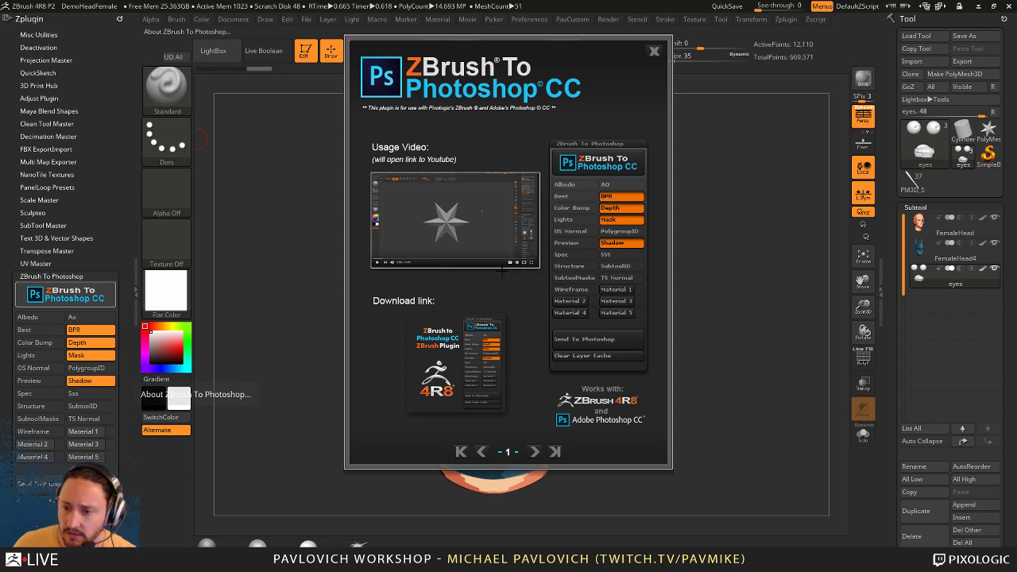
left_click(534, 452)
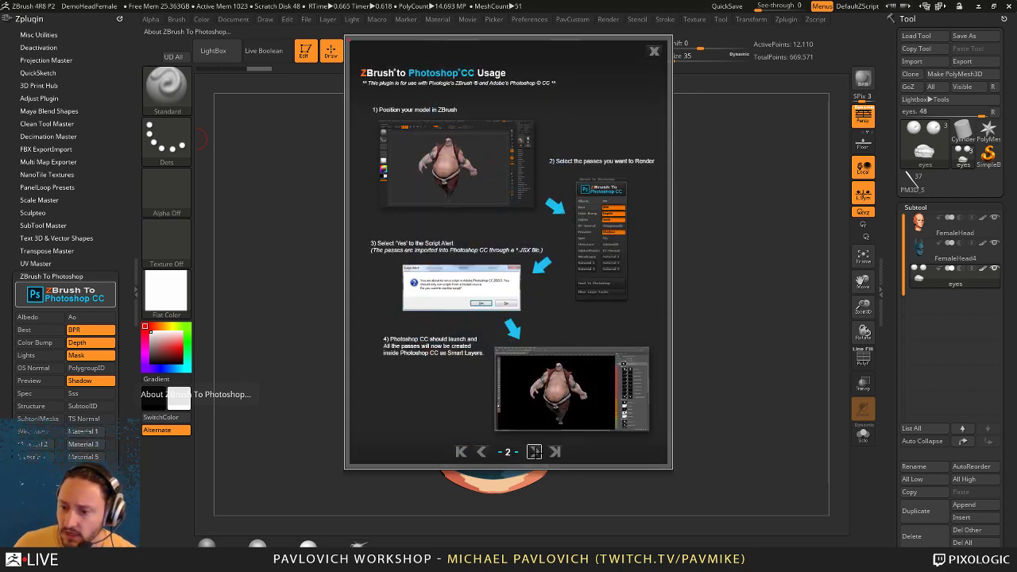
left_click(534, 451)
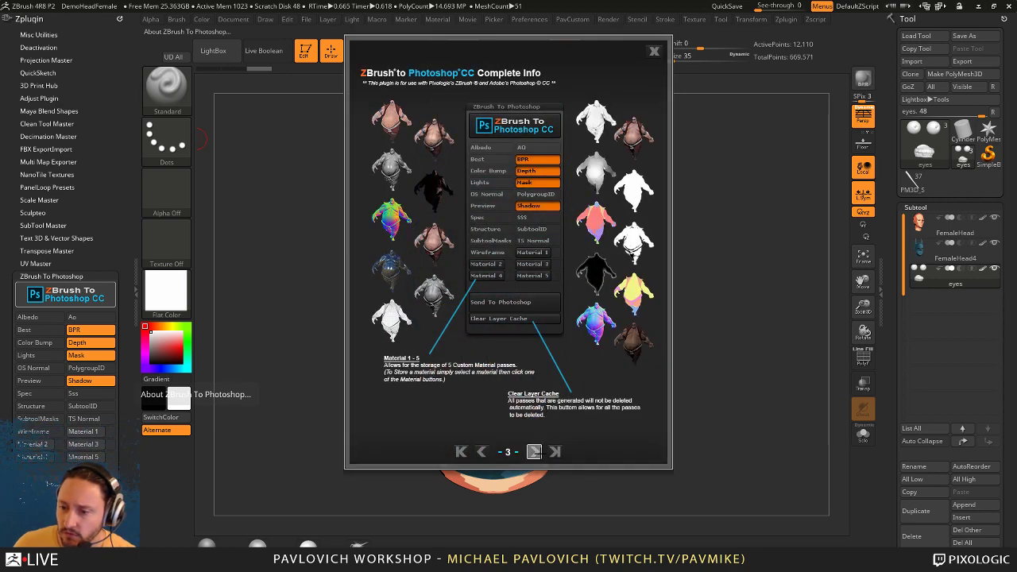
left_click(535, 452)
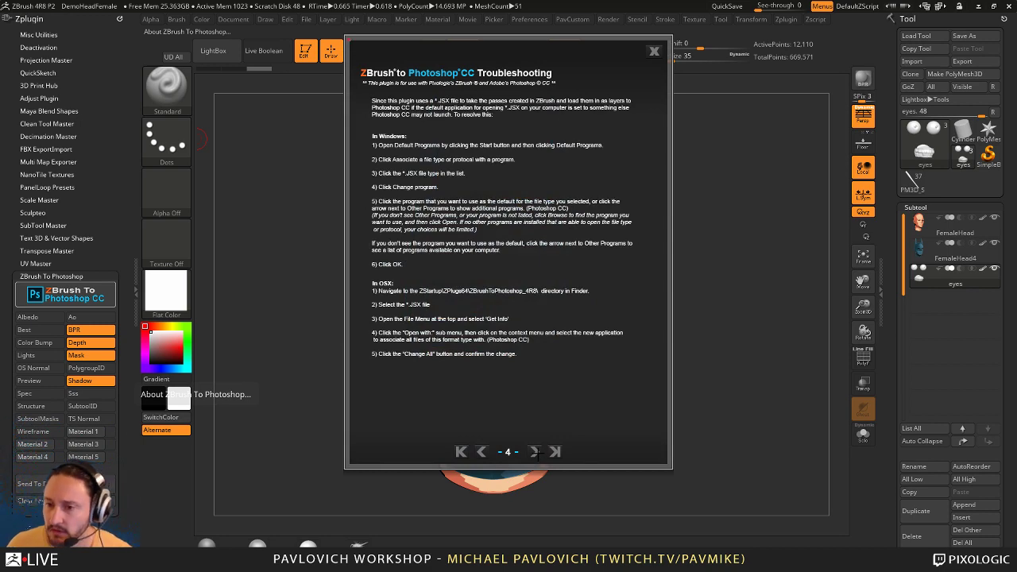
left_click(654, 51)
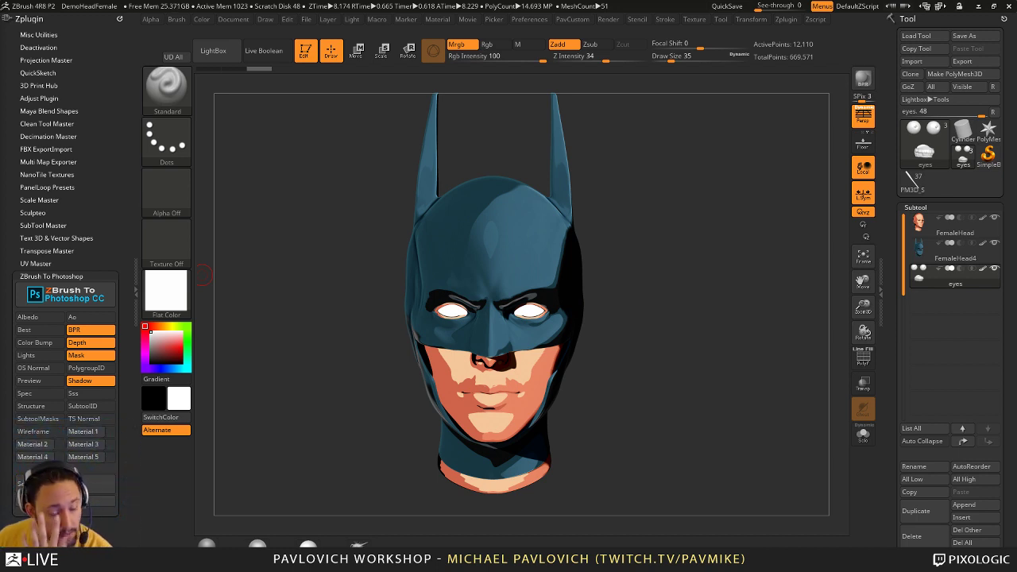
- Leave Edit mode, clear the canvas and switch to the SimpleBrush tool
left_click(305, 51)
key("ctrl+n")
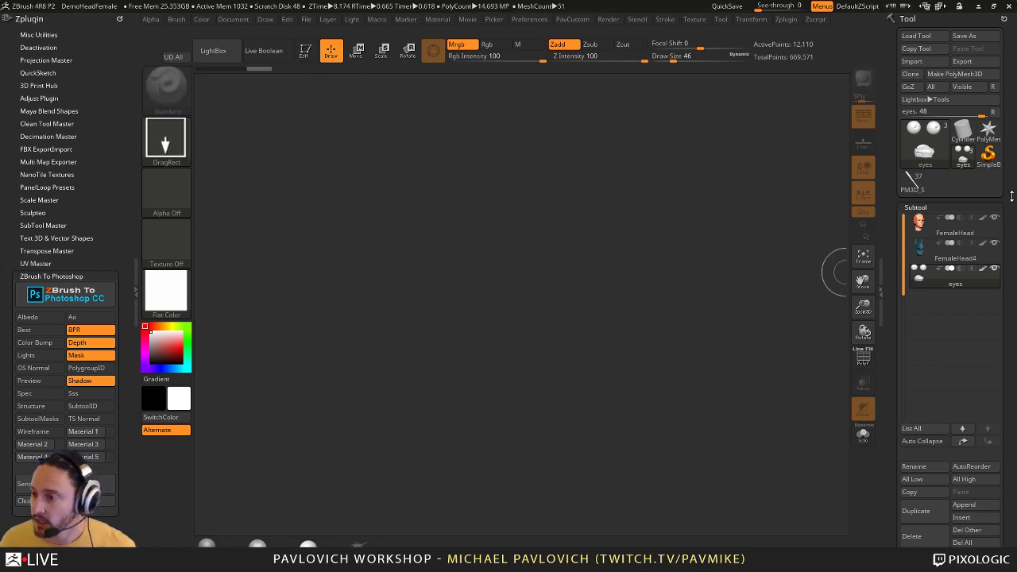
left_click(988, 153)
left_click(942, 146)
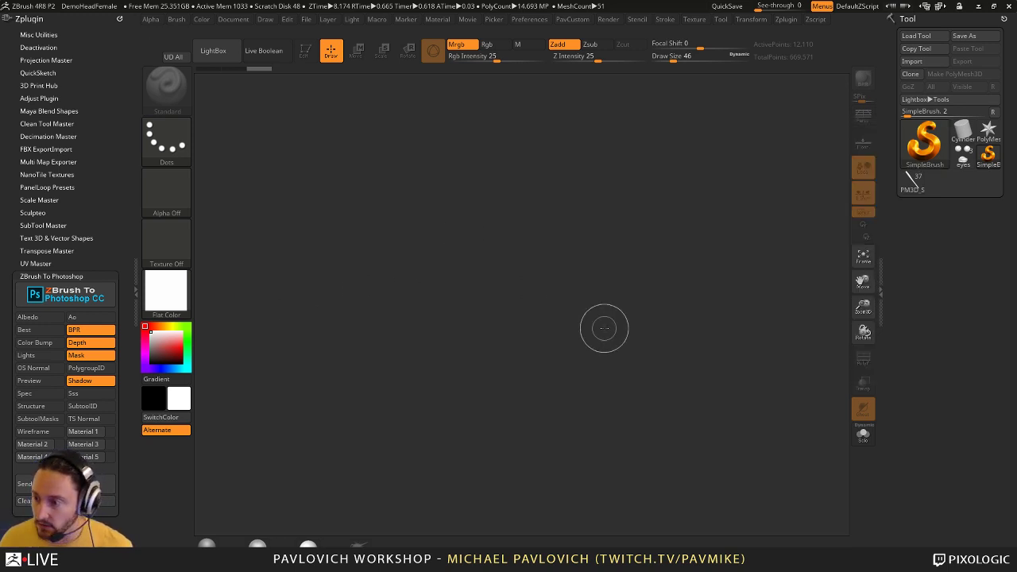
- Place a PolyMesh3D star on the canvas in Edit mode, with the MatCap Gray material and a framed front view
left_click(989, 128)
left_click_drag(475, 340, 540, 314)
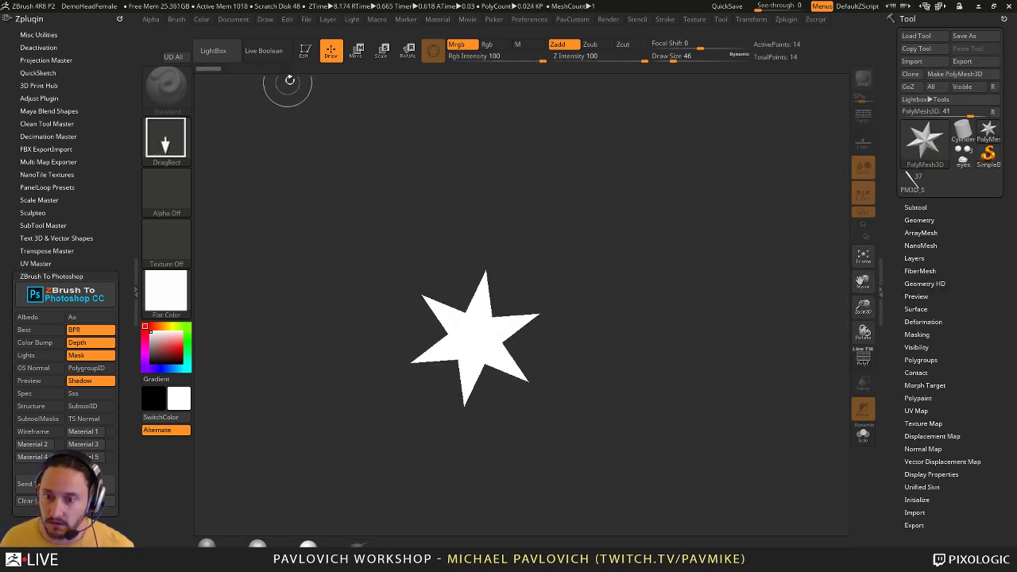
key("t")
left_click(207, 543)
left_click_drag(685, 291, 702, 286, "shift")
key("f")
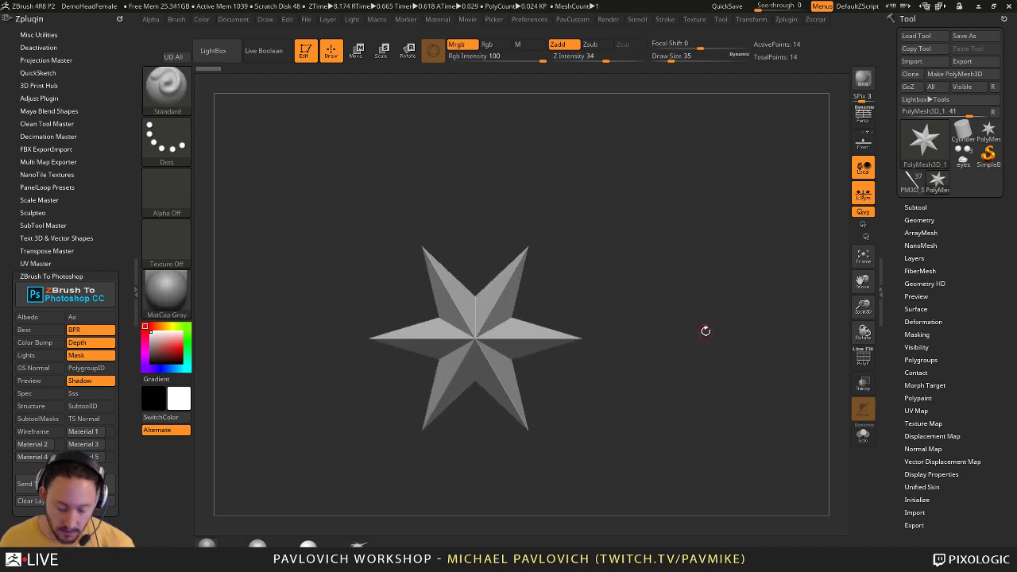
- Select the IMM BParts insert brush and pick a part from its mesh list
key("b")
key("i")
left_click(474, 377)
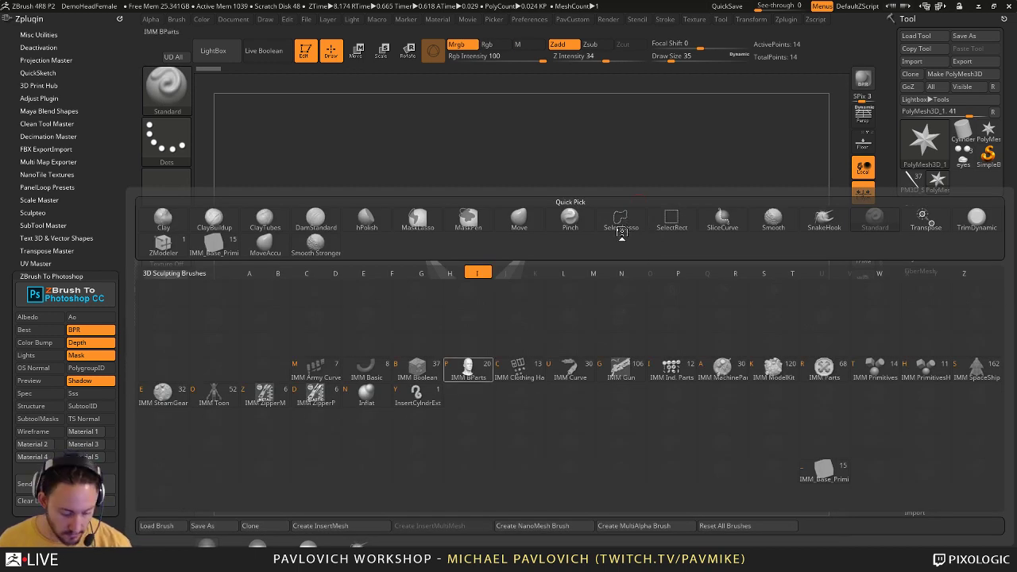
key("m")
left_click(597, 318)
- Try inserting a body part onto the star and undo the insertion
left_click_drag(536, 336, 689, 302)
key("ctrl+z")
left_click_drag(679, 237, 695, 264)
- Replace the star with the Hand mesh from IMM BParts in Move mode, and return to Draw mode
key("w")
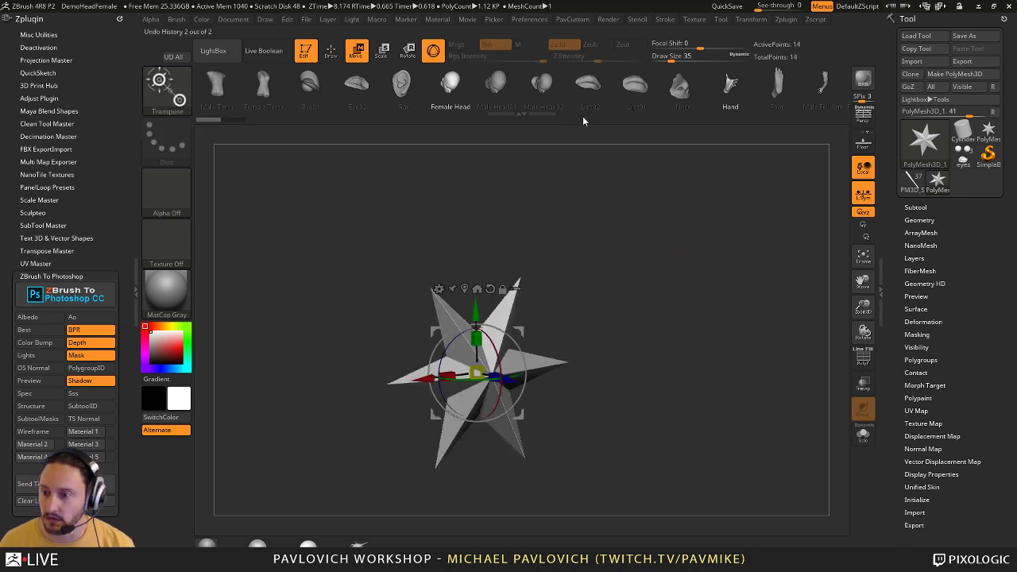
left_click(710, 91)
mouse_move(692, 193)
left_mouse_down()
mouse_move(717, 345)
mouse_move(705, 286)
mouse_move(752, 325)
mouse_move(840, 362)
left_mouse_up()
key("q")
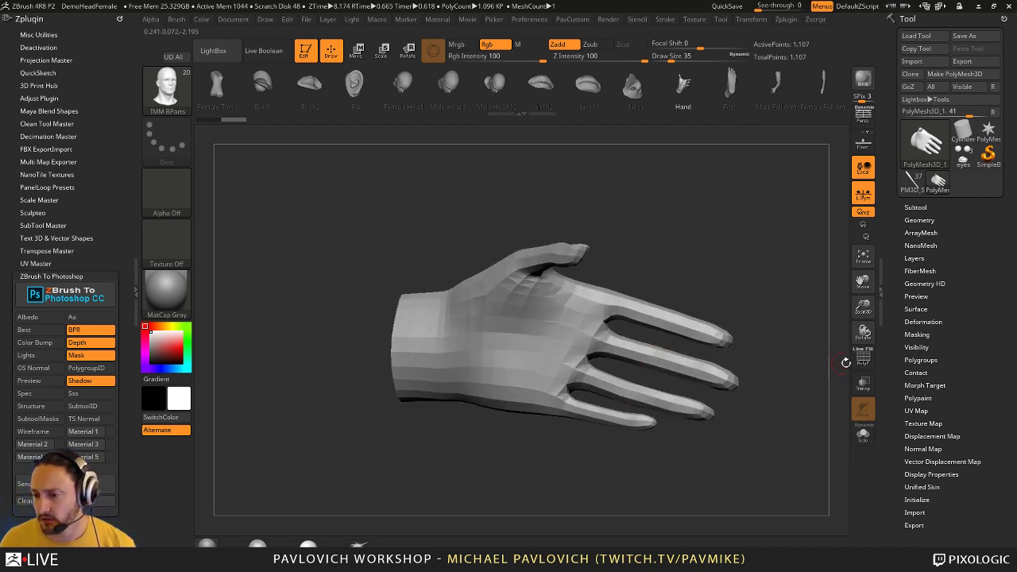
- Show the hand's wireframe, try DynaMesh at resolution 128 and undo the remesh
left_click(861, 358)
key("space")
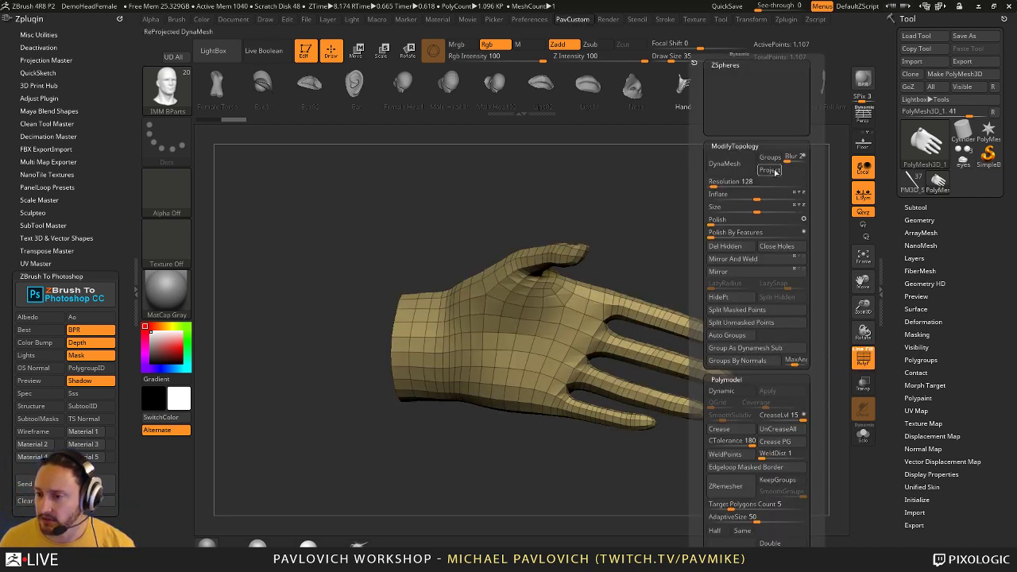
left_click(746, 164)
key("ctrl+z")
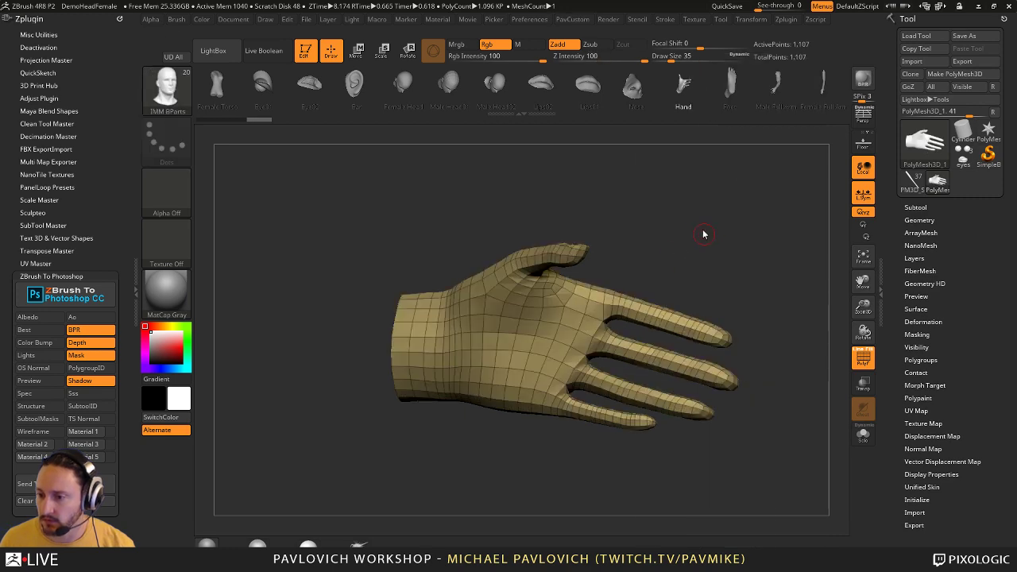
- Try DynaMesh on the hand at resolution 8 and undo the remesh
key("space")
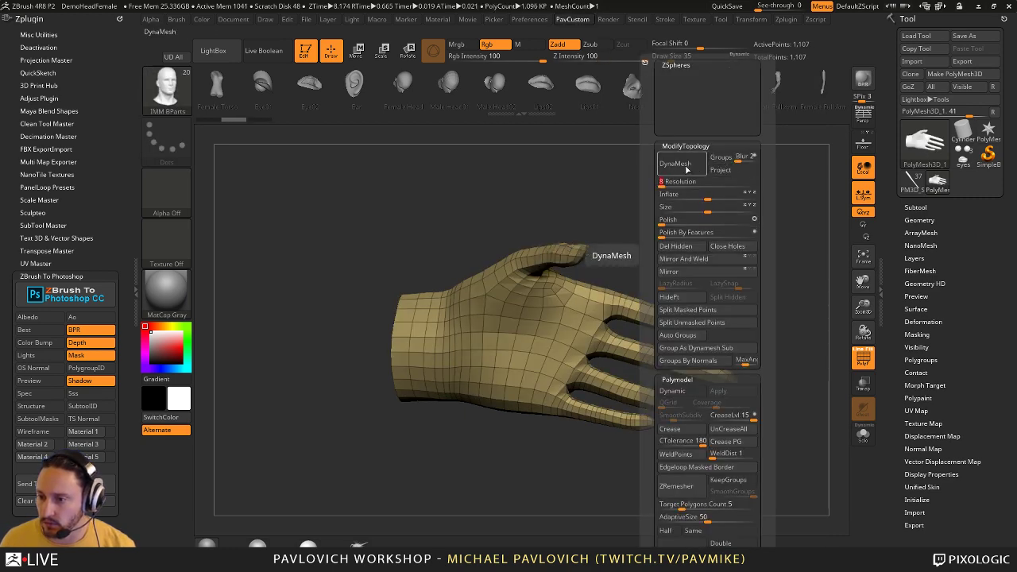
left_click(675, 163)
key("ctrl+z")
key("space")
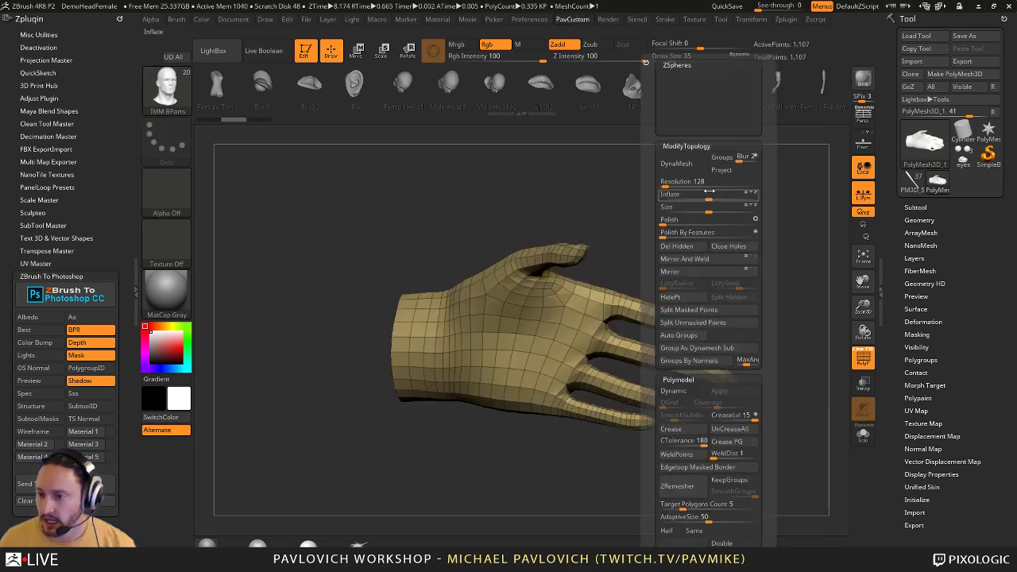
- Hide the hand's wireframe and select the Standard brush with a Draw Size of 56
mouse_move(595, 267)
left_mouse_down()
mouse_move(662, 363)
mouse_move(722, 304)
mouse_move(728, 286)
mouse_move(744, 284)
left_mouse_up()
key("shift+f")
key("b")
key("s")
key("t")
key("s")
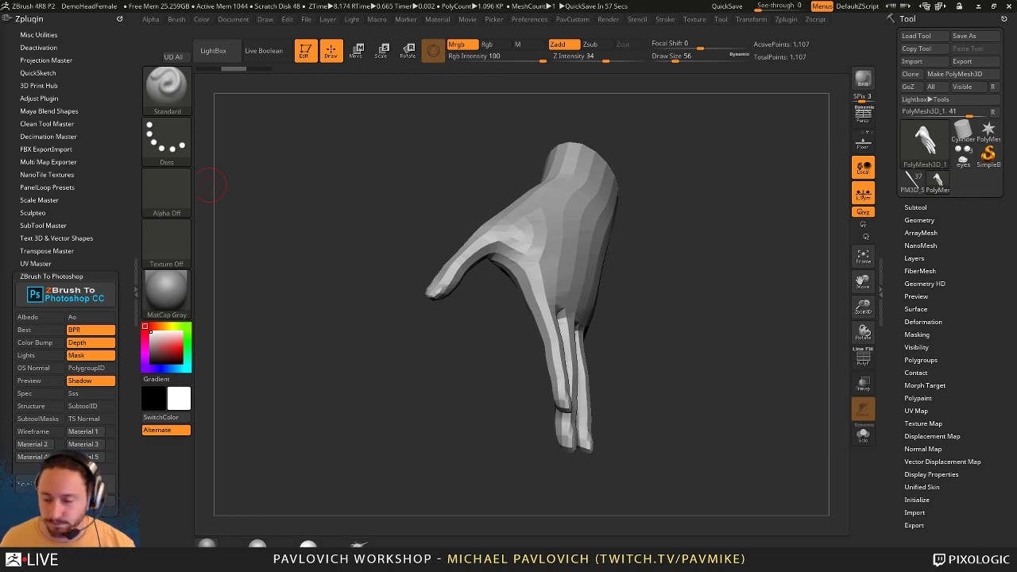
- Try DynaMesh on the hand at resolution 128 and undo the result
left_click_drag(726, 270, 661, 298)
key("grave")
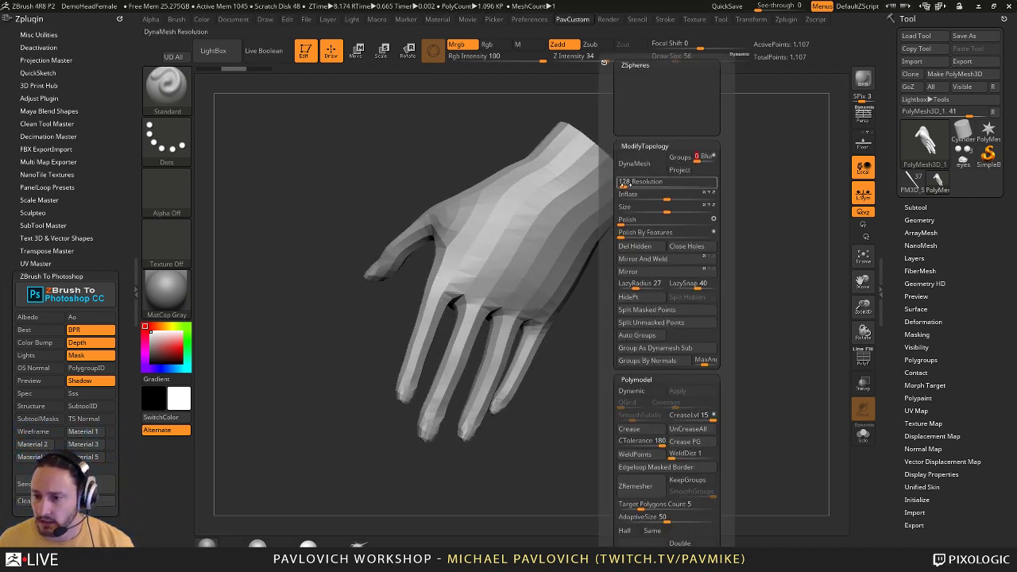
left_click(635, 164)
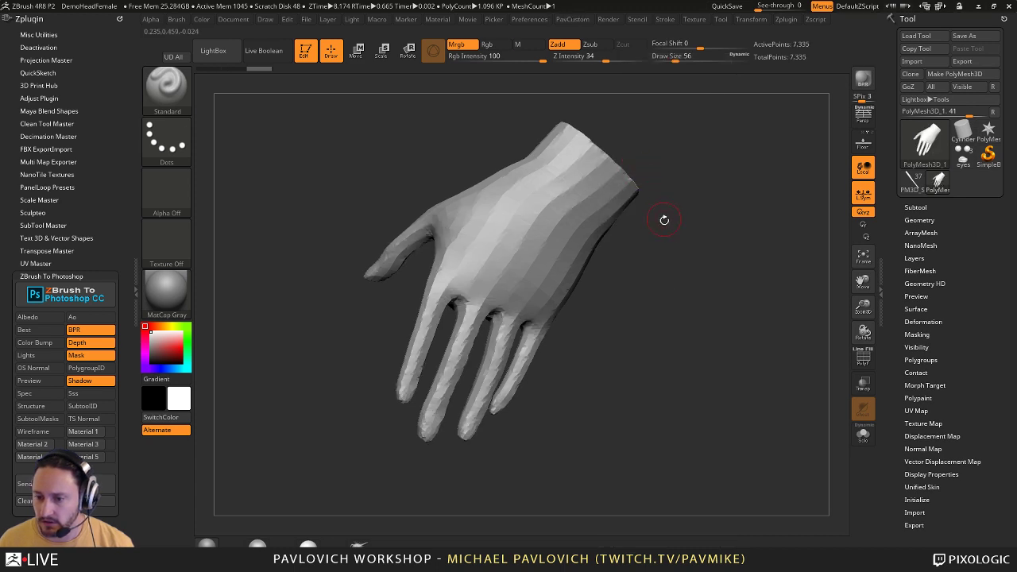
key("ctrl+z")
- Try DynaMesh on the hand at resolution 80 and undo the result
key("grave")
left_click(595, 184)
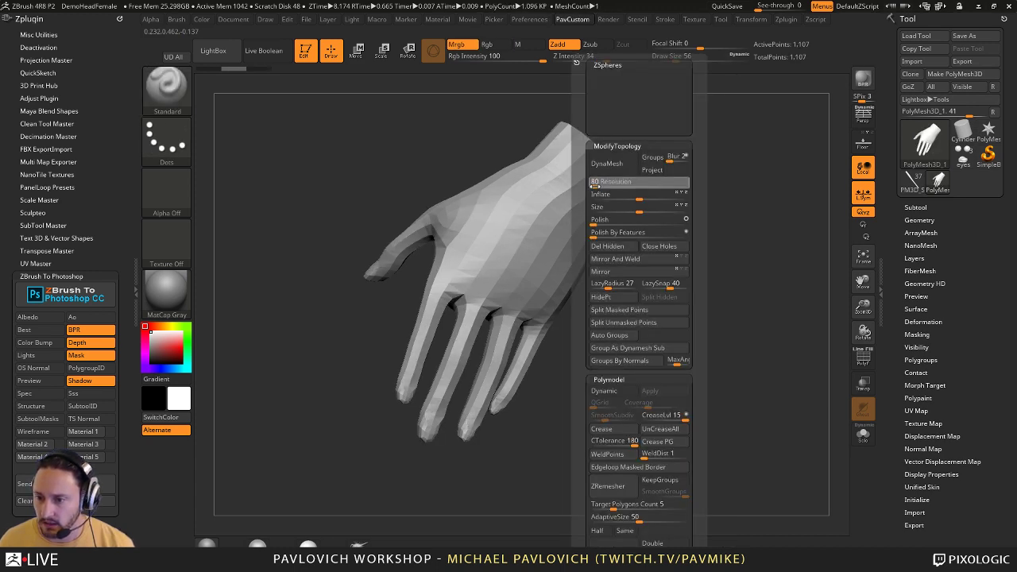
left_click(607, 165)
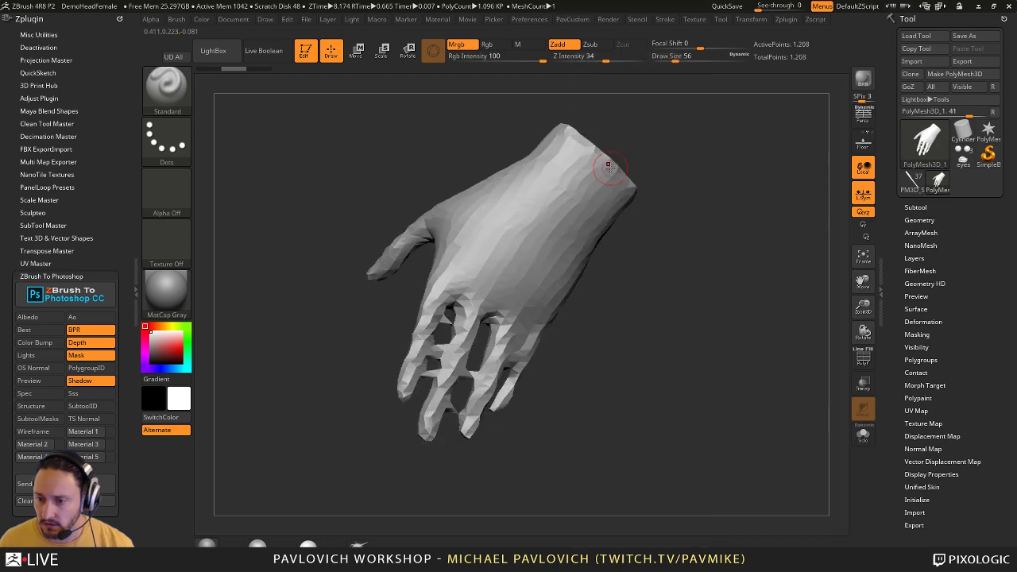
key("ctrl+z")
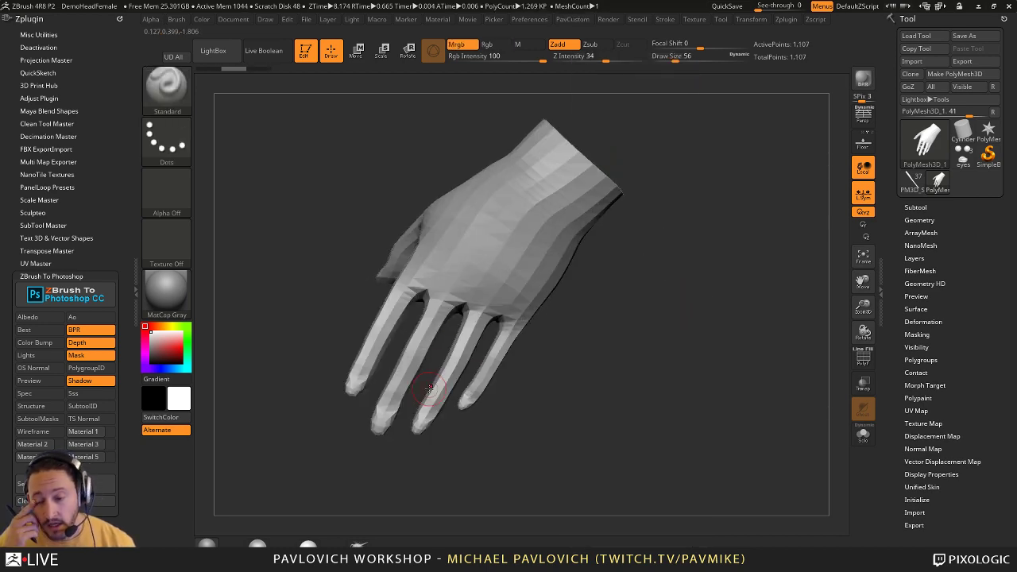
- Subdivide the hand once and build up the knuckle area with the Clay brush
left_click_drag(707, 264, 819, 233)
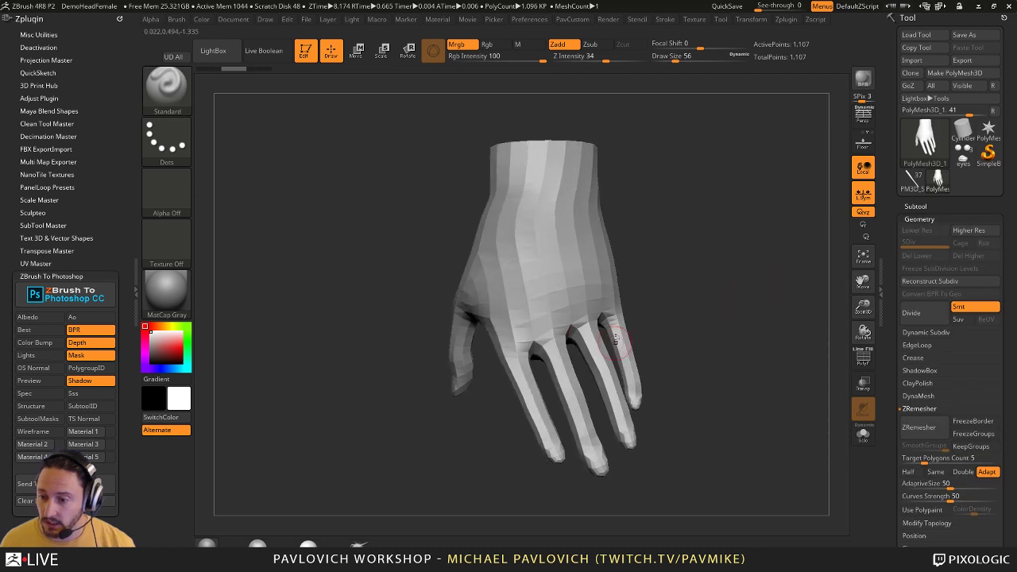
key("ctrl+d")
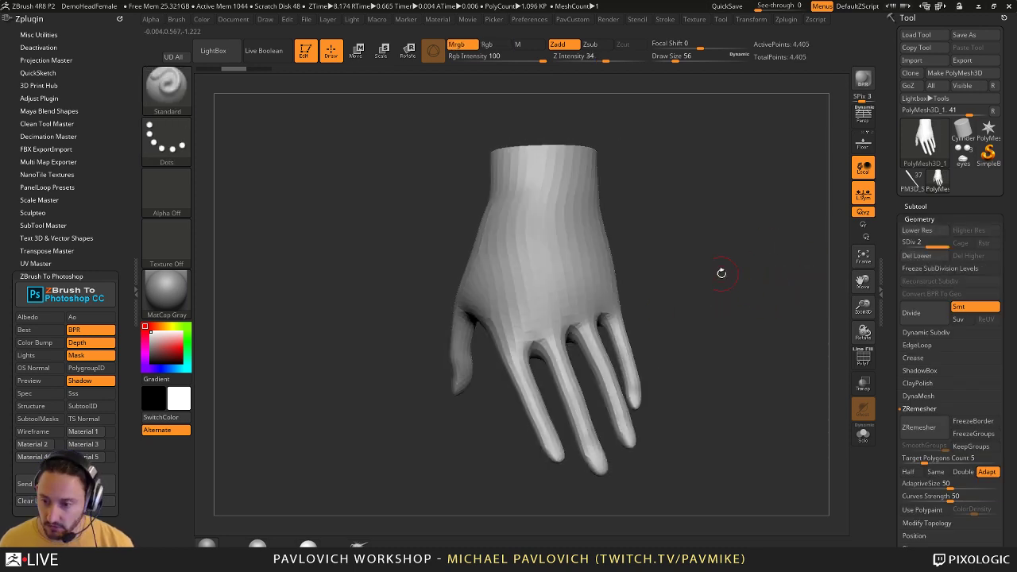
key("b")
key("c")
key("l")
mouse_move(550, 321)
left_mouse_down()
mouse_move(549, 337)
mouse_move(530, 334)
left_mouse_up()
right_click_drag(530, 334, 587, 319)
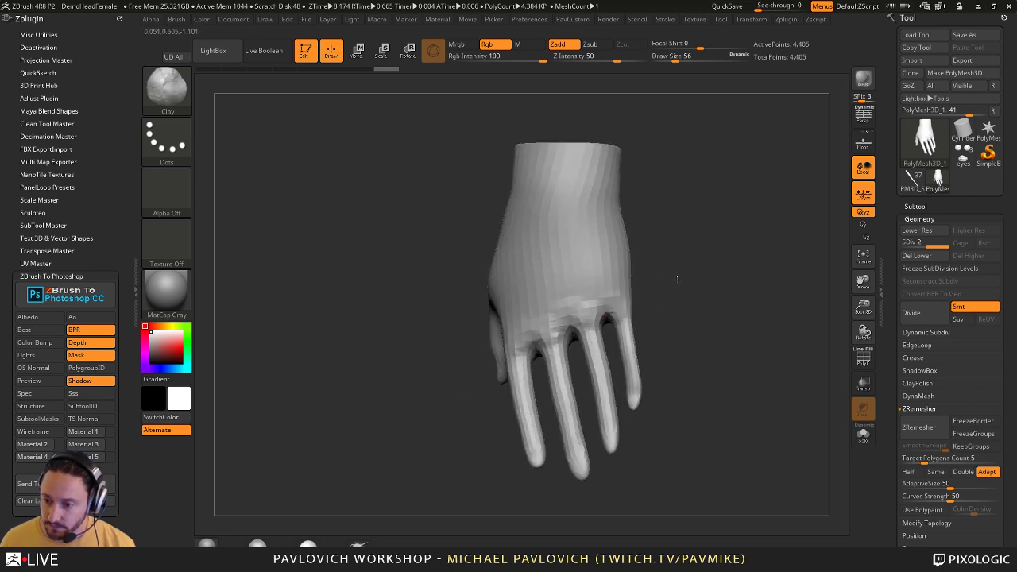
- Remesh the hand with DynaMesh at resolution 56 with Groups enabled, declining to freeze the subdivision levels
mouse_move(714, 281)
left_mouse_down()
mouse_move(777, 278)
mouse_move(707, 277)
left_mouse_up()
key("3")
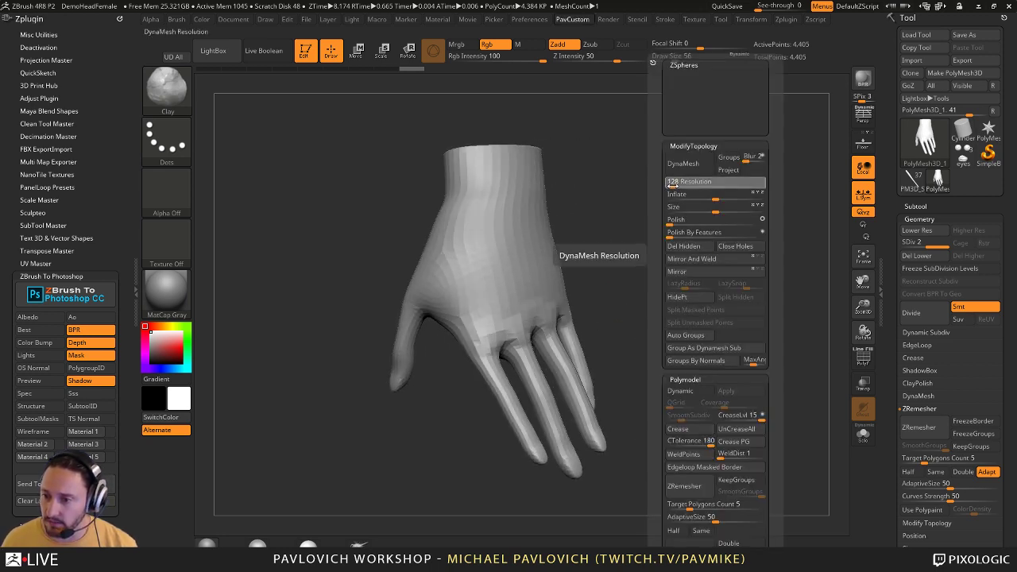
left_click_drag(673, 183, 670, 184)
left_click_drag(747, 160, 740, 161)
left_click(725, 159)
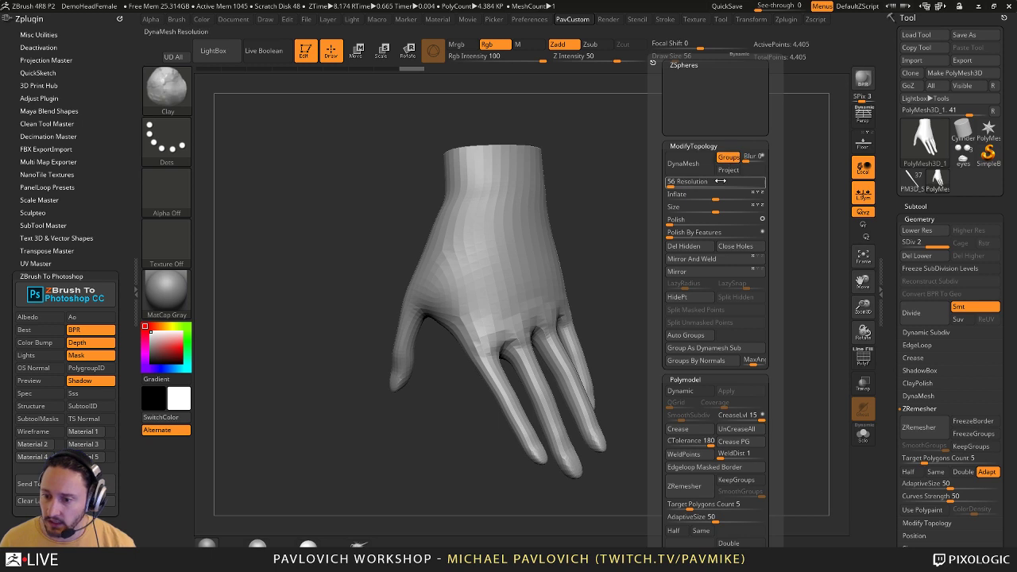
left_click(683, 163)
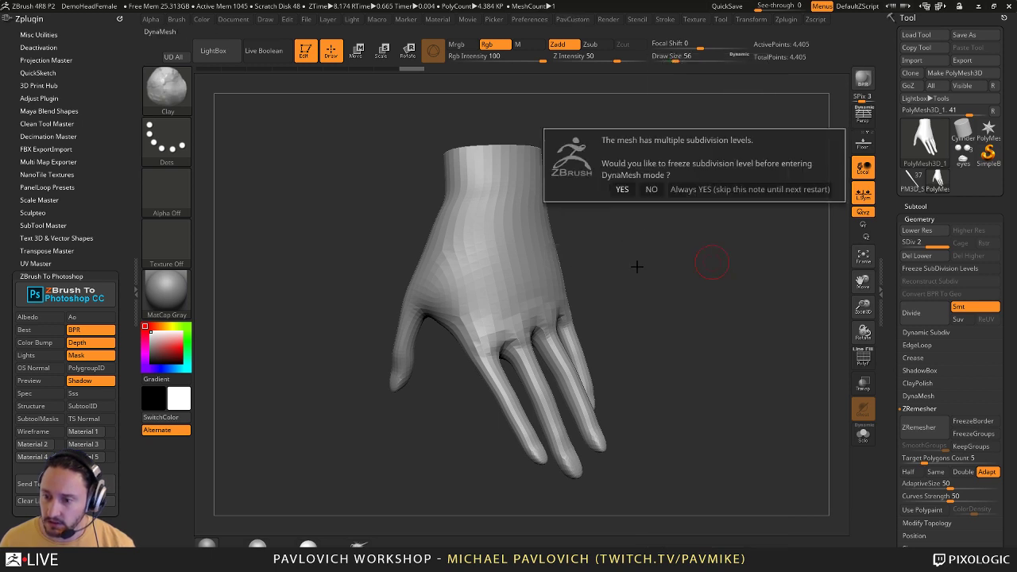
left_click(654, 191)
left_click_drag(665, 264, 712, 327)
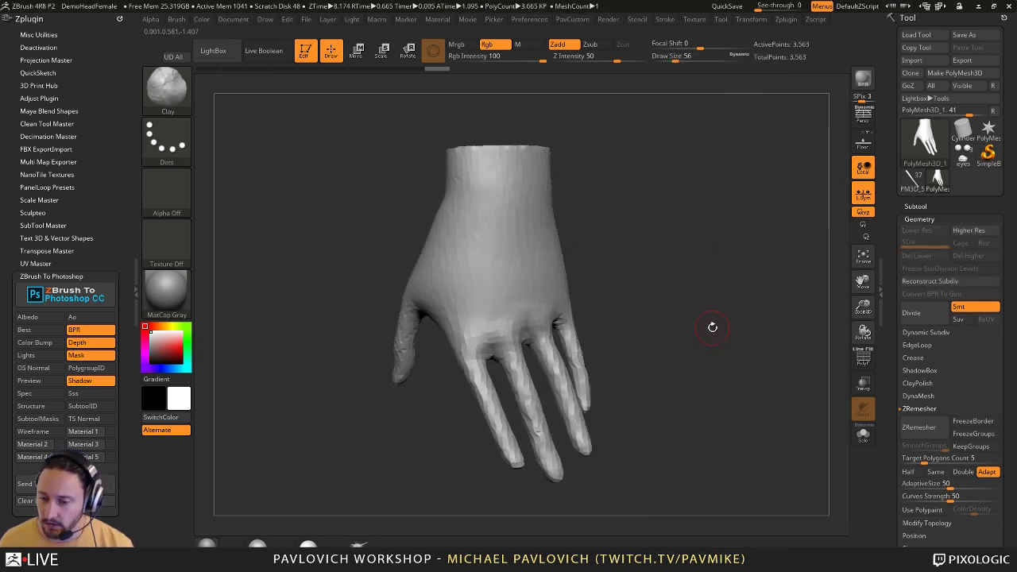
- Build up the knuckles and the back of the hand with the Clay brush at Draw Size 62
key("s")
mouse_move(493, 320)
left_mouse_down()
mouse_move(471, 340)
mouse_move(504, 336)
mouse_move(503, 317)
mouse_move(536, 315)
left_mouse_up()
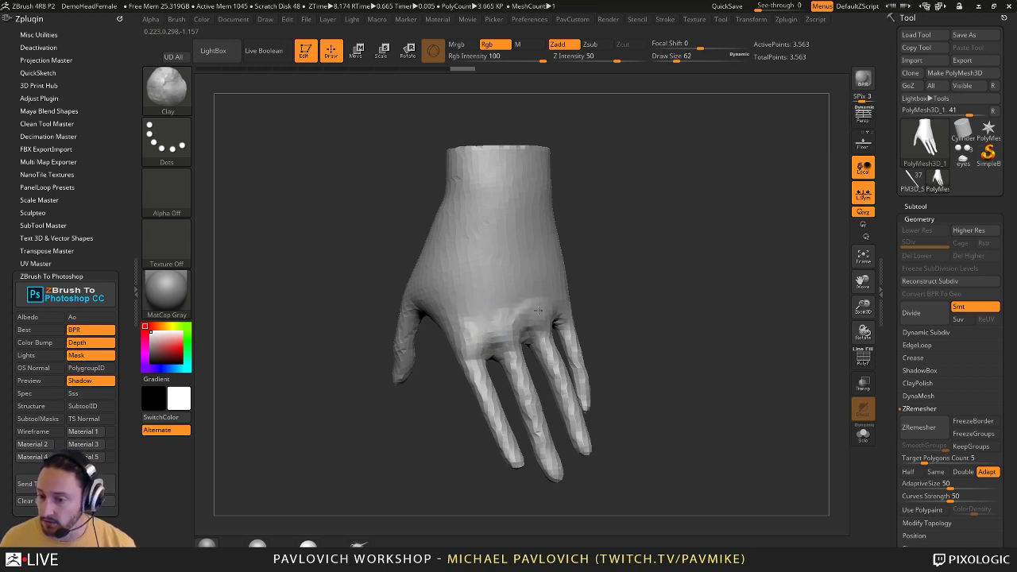
mouse_move(609, 295)
left_mouse_down()
mouse_move(571, 296)
mouse_move(576, 308)
mouse_move(566, 291)
mouse_move(603, 258)
left_mouse_up()
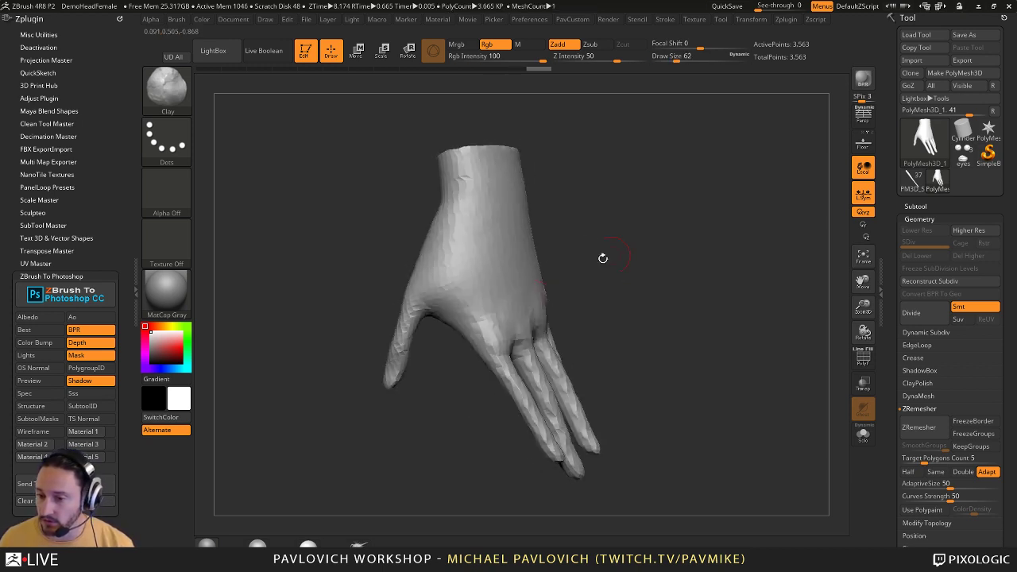
left_click_drag(499, 306, 475, 322)
left_click_drag(548, 219, 571, 211)
left_click_drag(481, 301, 482, 320)
left_click_drag(595, 294, 549, 292)
mouse_move(507, 317)
left_mouse_down()
mouse_move(512, 325)
mouse_move(555, 312)
left_mouse_up()
mouse_move(621, 281)
left_mouse_down()
mouse_move(546, 300)
mouse_move(695, 278)
mouse_move(693, 262)
left_mouse_up()
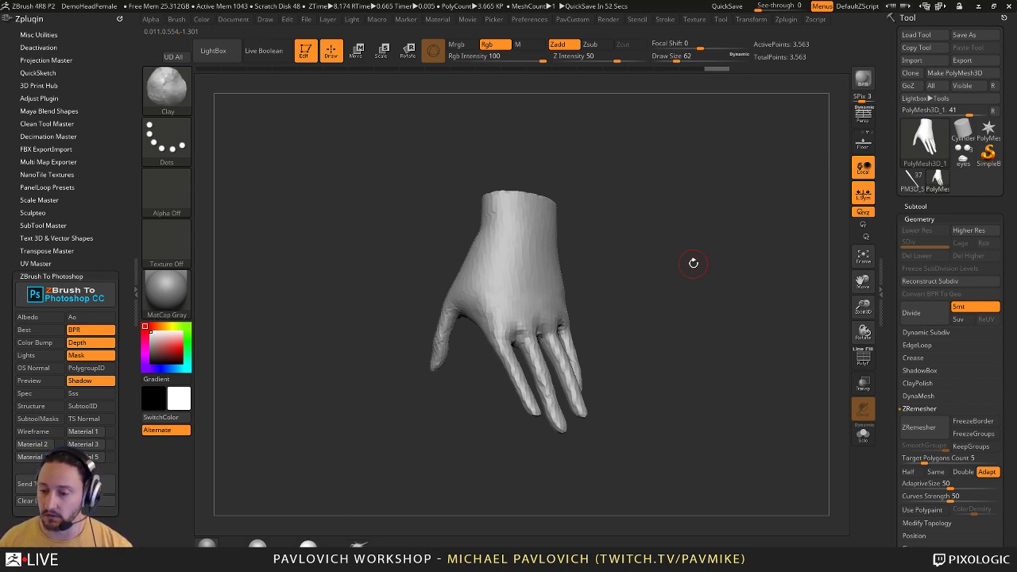
left_click_drag(674, 224, 553, 324)
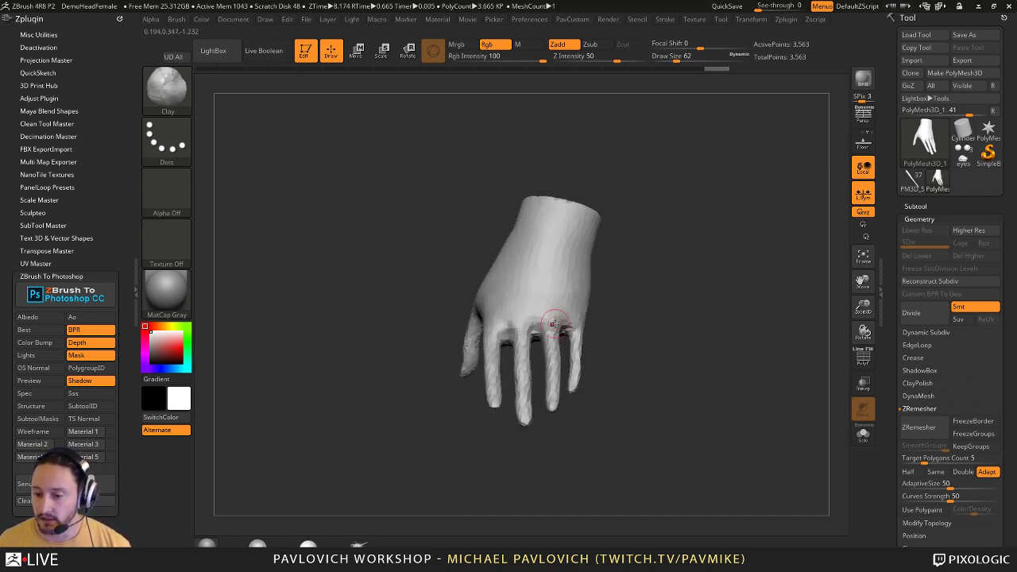
- Clear the hand from the canvas and draw a Sphere3D in Edit mode
left_click_drag(643, 280, 674, 266)
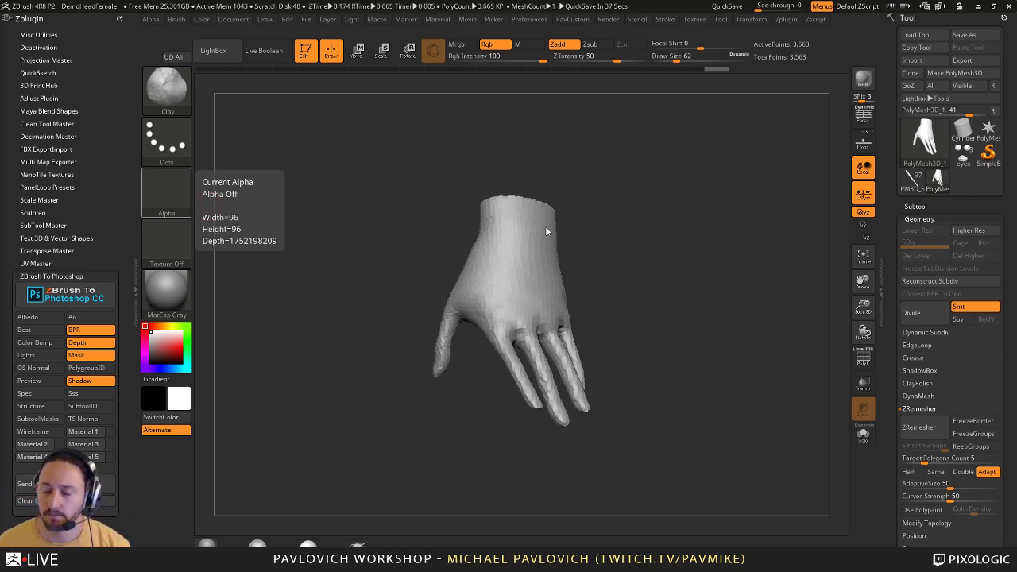
left_click(306, 50)
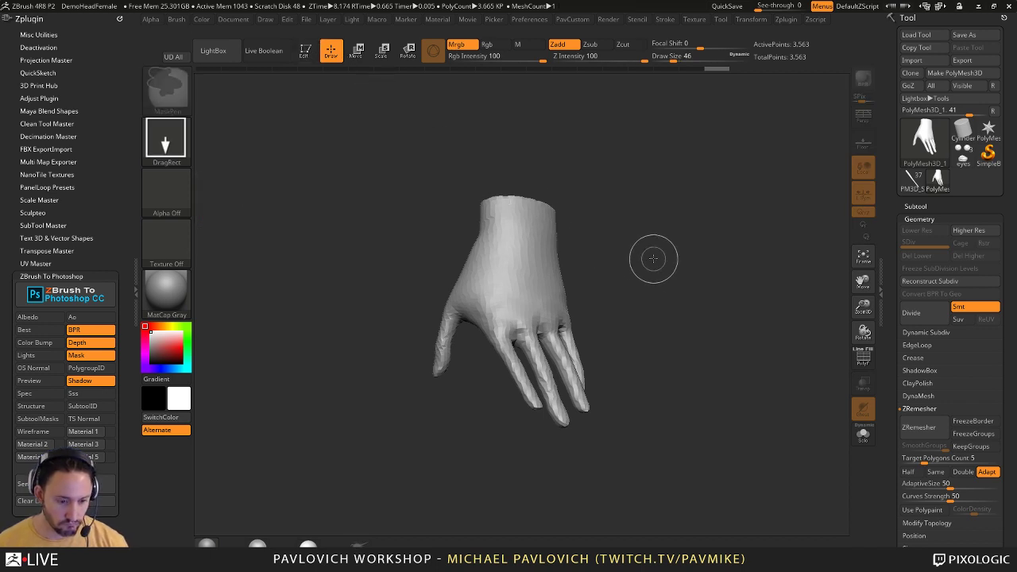
key("ctrl+n")
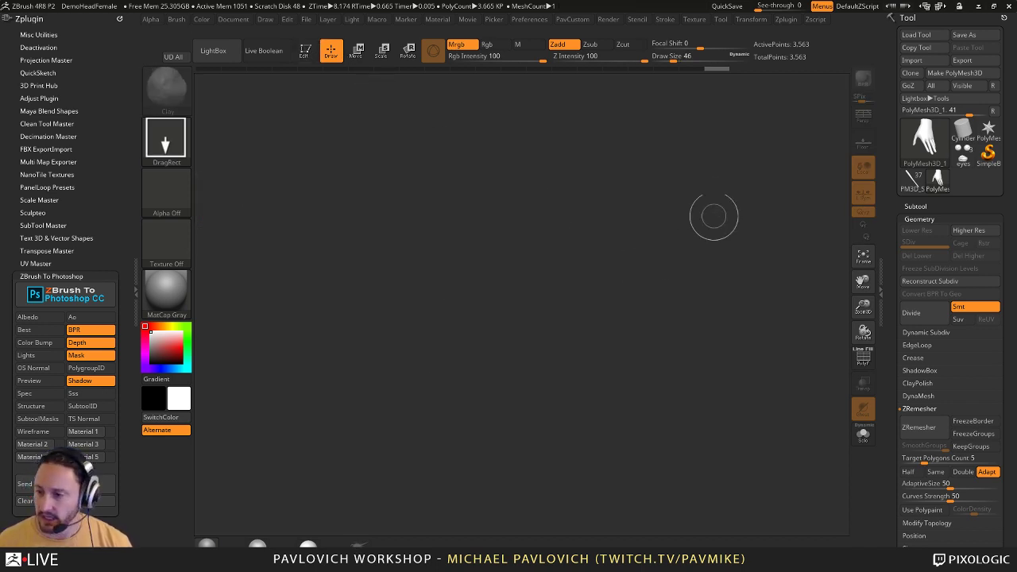
left_click(964, 134)
left_click(924, 140)
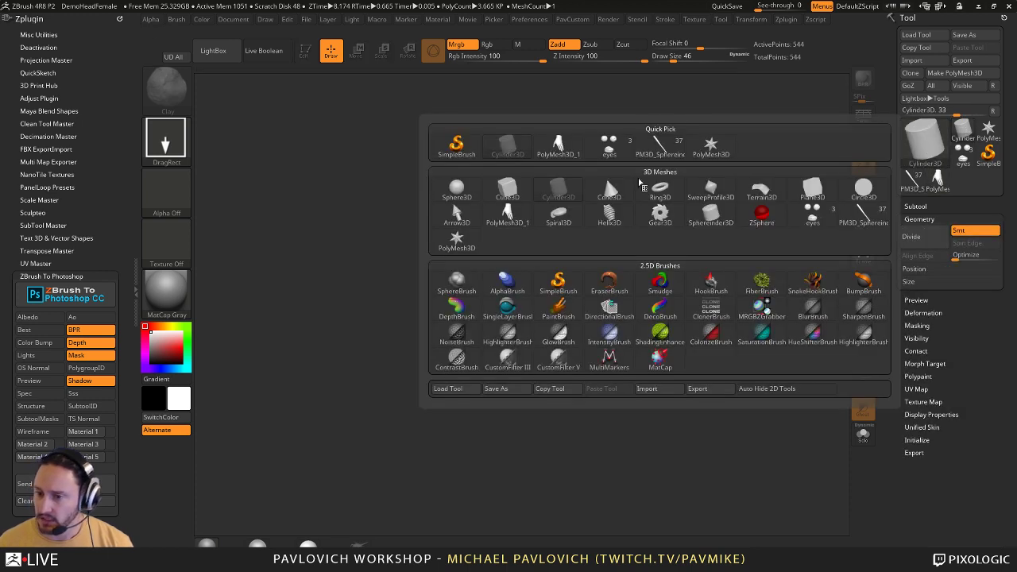
left_click(476, 197)
left_click(305, 53)
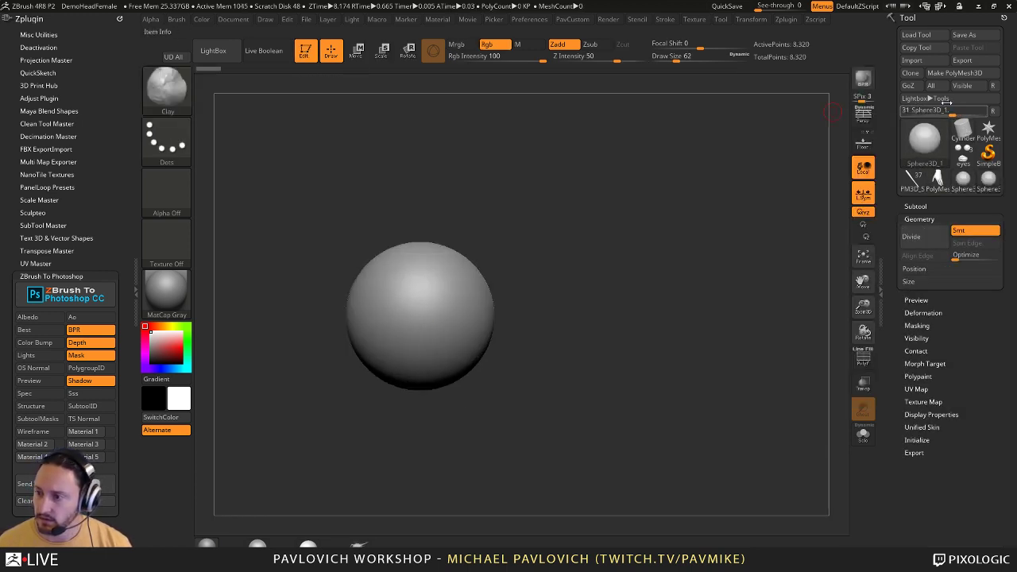
- Convert the sphere to a PolyMesh3D, hide its upper half and delete the hidden geometry
left_click(959, 72)
key("f")
left_click(862, 362)
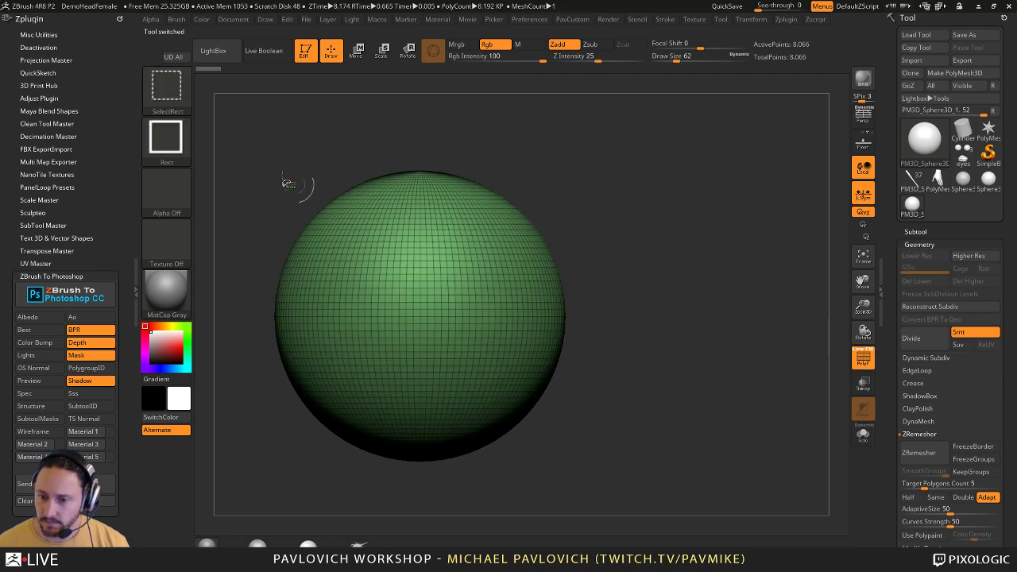
left_click_drag(249, 143, 670, 343, "ctrl+alt+shift")
key("space")
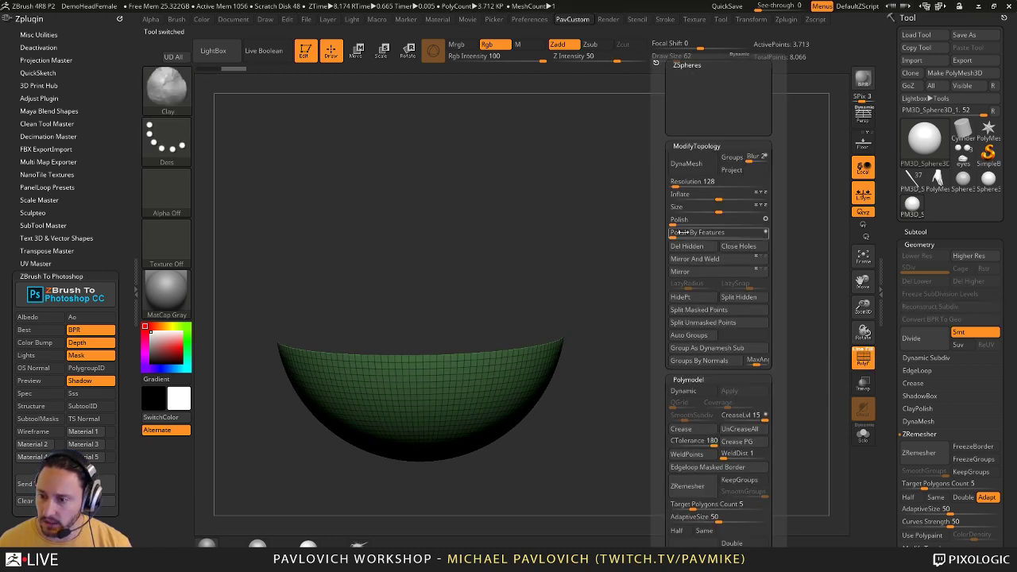
left_click(686, 246)
- Cap the hemisphere's open rim using the ZModeler edge action Close with the Convex Hole target
left_click_drag(597, 307, 674, 303, "alt")
key("b")
key("z")
key("m")
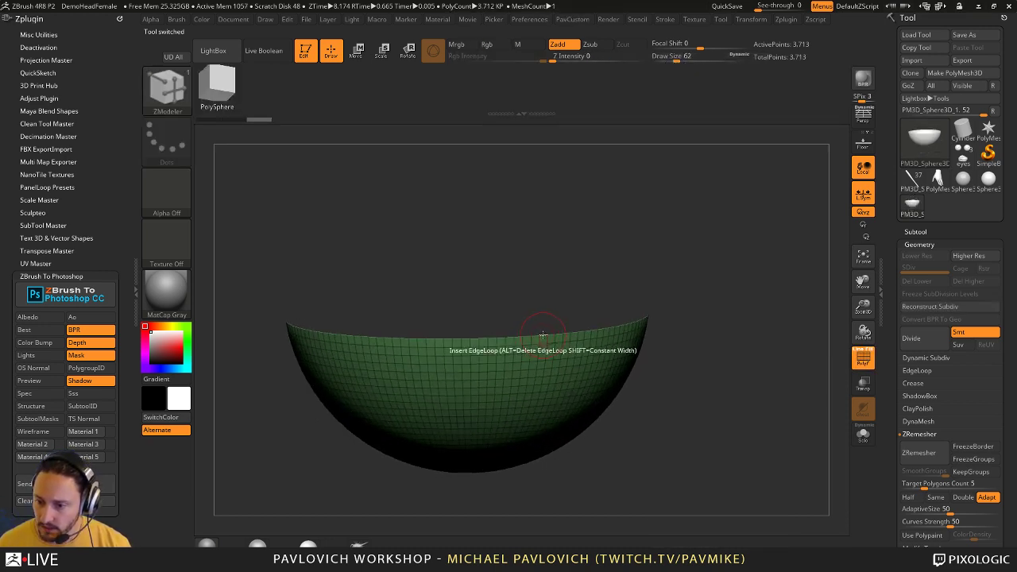
key("space")
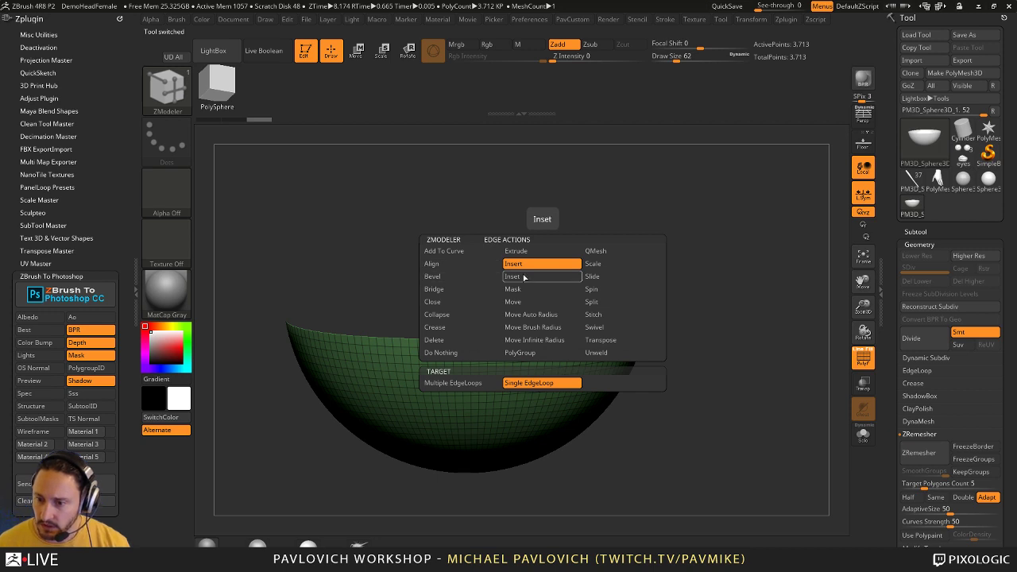
left_click(453, 303)
left_click(559, 333)
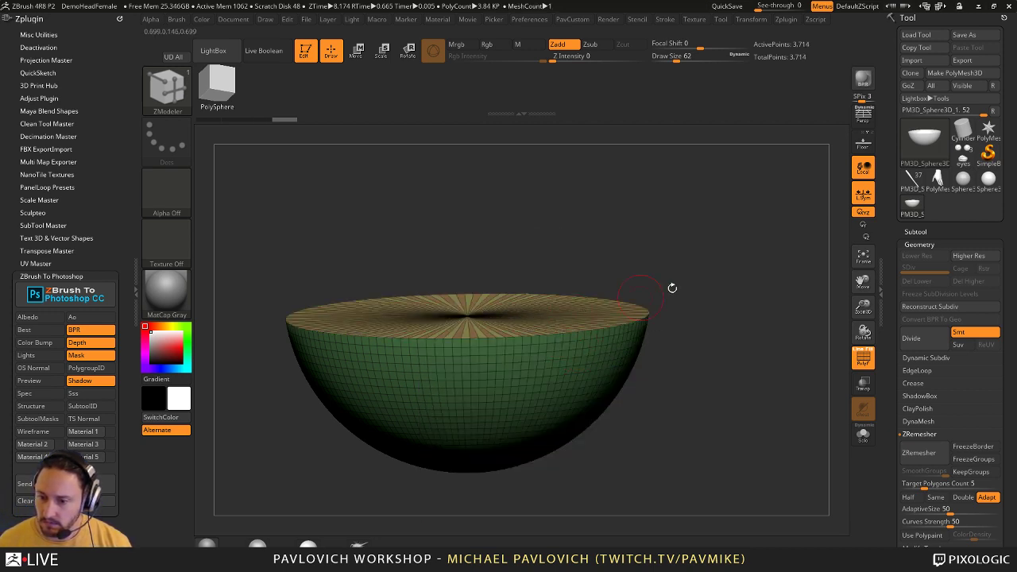
- Isolate the hemisphere's flat cap, assign it a single polygroup and show the whole mesh again
left_click_drag(673, 289, 782, 325)
left_click(393, 252, "ctrl+shift")
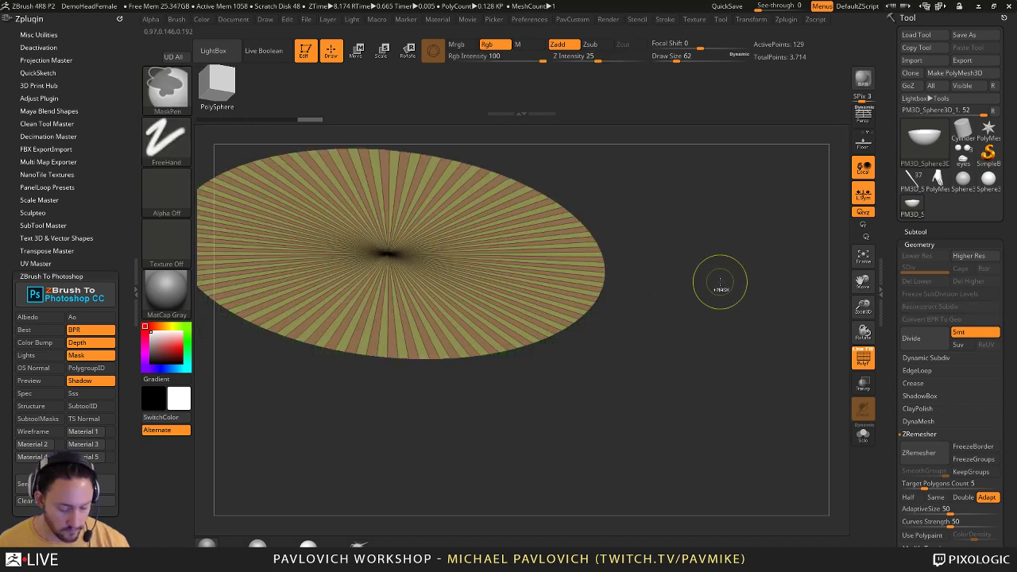
key("ctrl+w")
left_click(724, 279, "ctrl+shift")
- Insert a single edge loop on the cap close to the hemisphere's rim with ZModeler
left_click_drag(729, 260, 753, 313, "alt")
key("space")
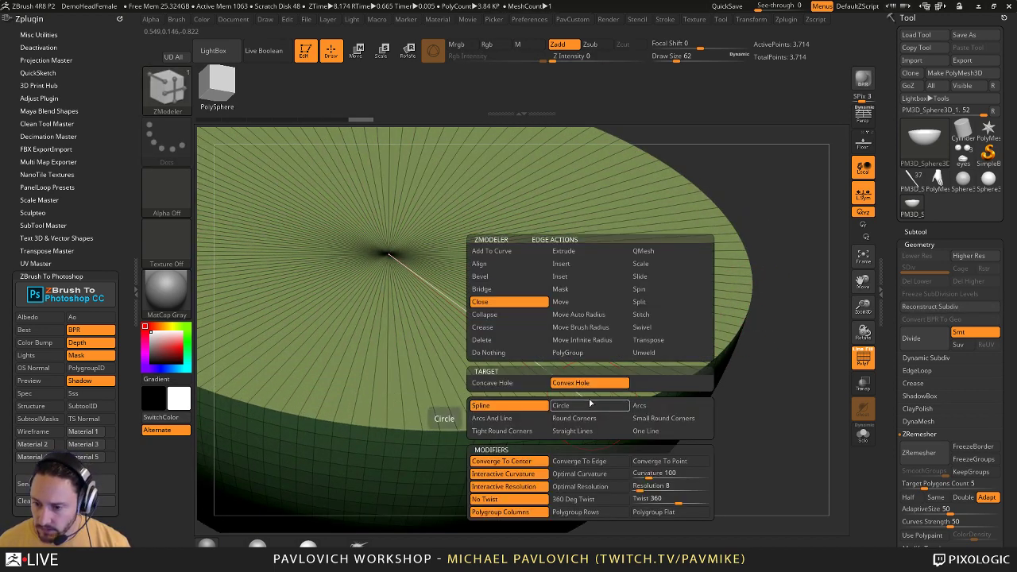
left_click(592, 271)
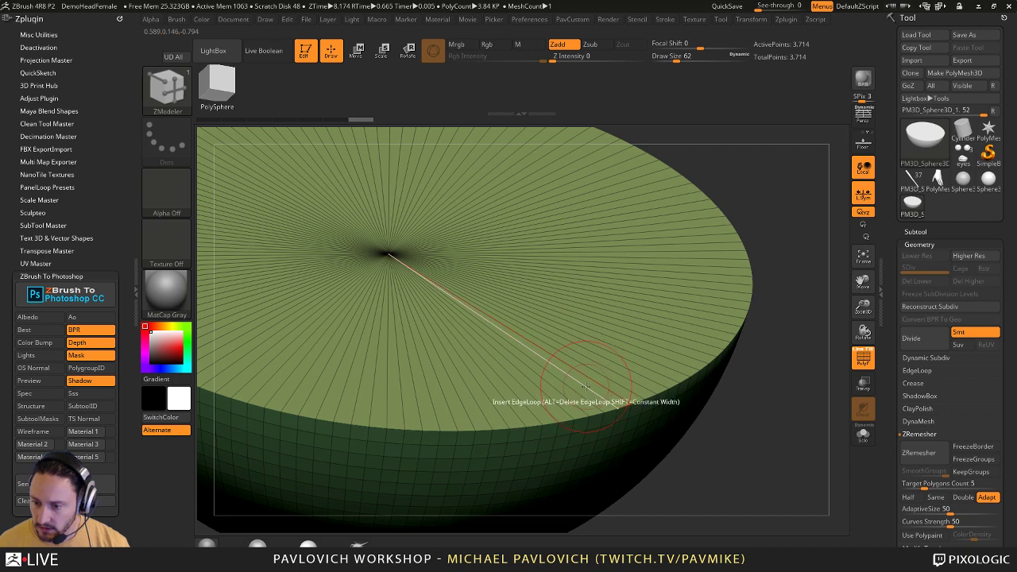
left_click(623, 418)
key("space")
left_click(750, 422)
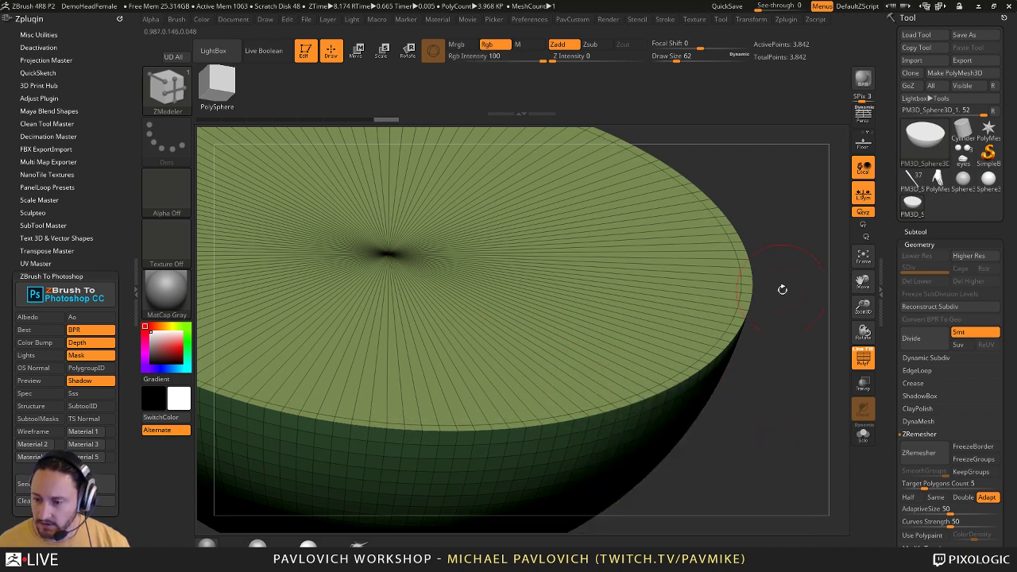
- Hide the polyframe and turn on Dynamic Subdivision for the capped hemisphere
left_click_drag(782, 289, 783, 350)
key("grave")
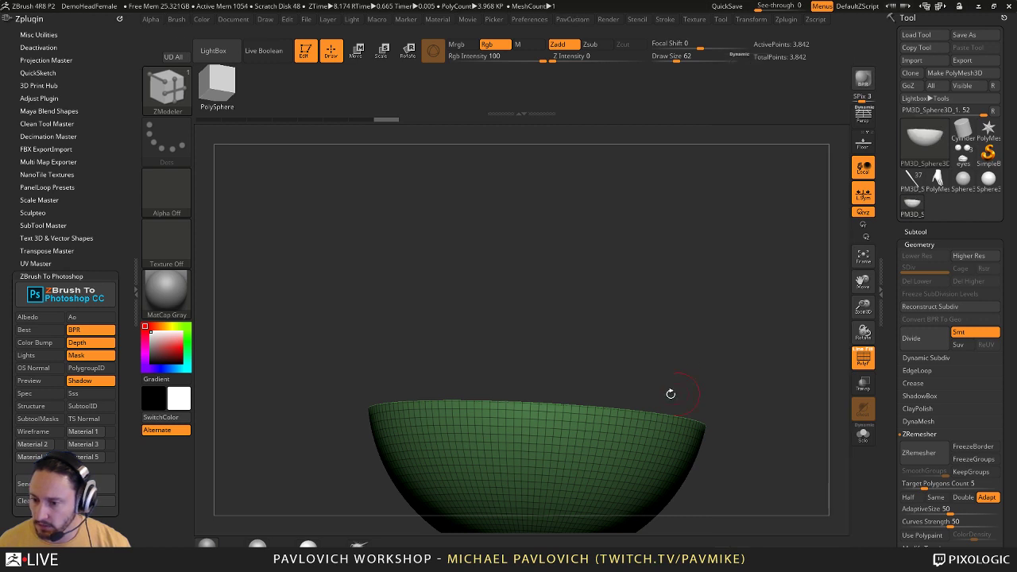
left_click_drag(671, 393, 769, 242)
left_click(863, 358)
key("ctrl+d")
left_click_drag(681, 295, 682, 356)
left_click_drag(815, 320, 767, 319, "alt")
- Lower the hemisphere's crease level and raise its SmoothSubdiv level to soften the rim, inspecting the edge from several angles
key("grave")
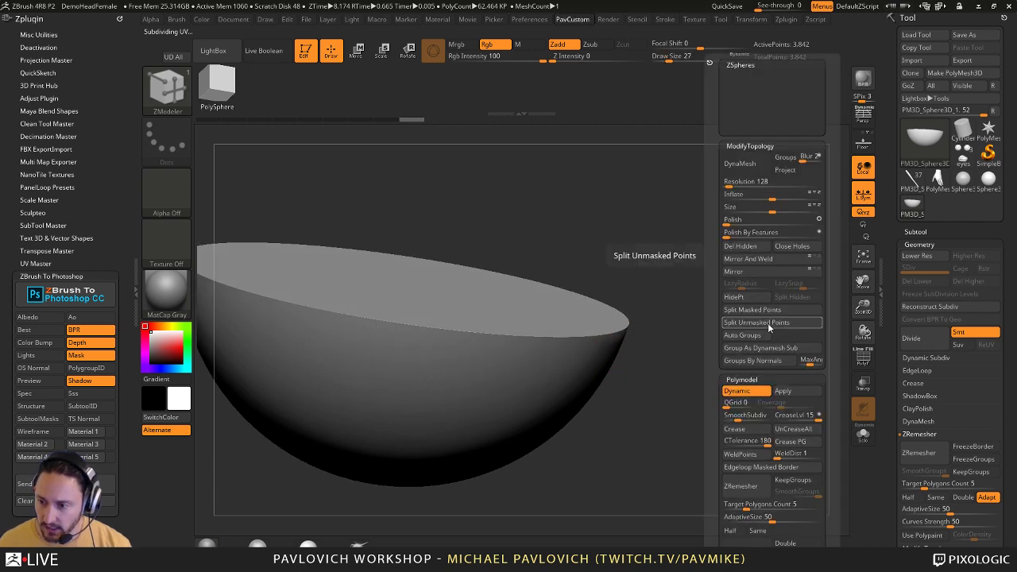
left_click_drag(785, 416, 783, 419)
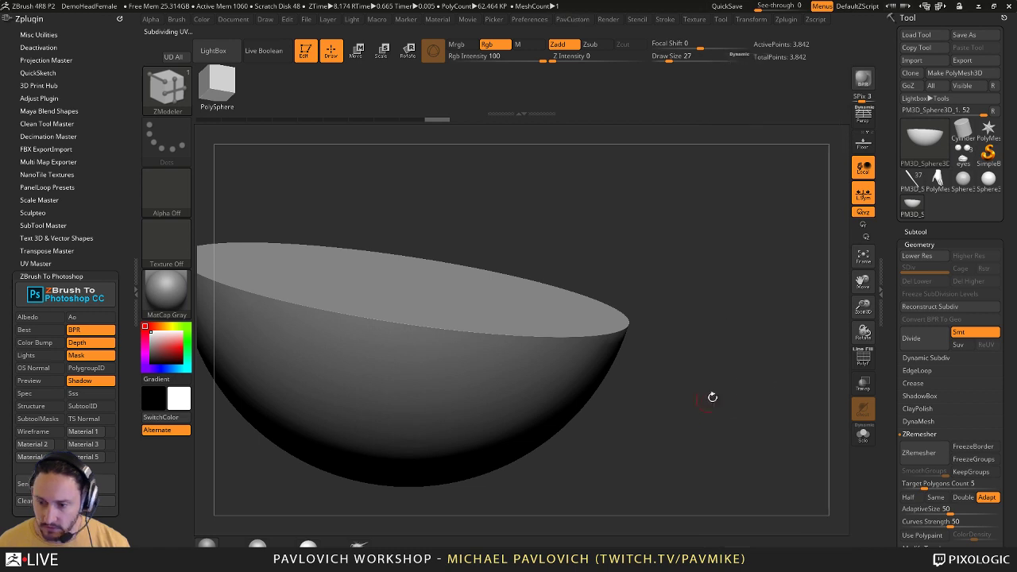
key("shift")
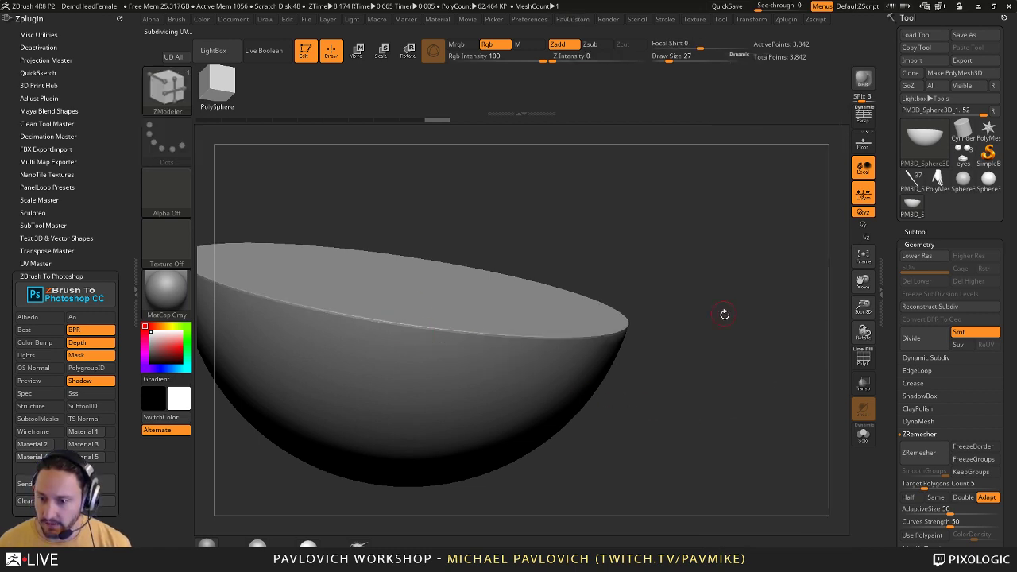
key("space")
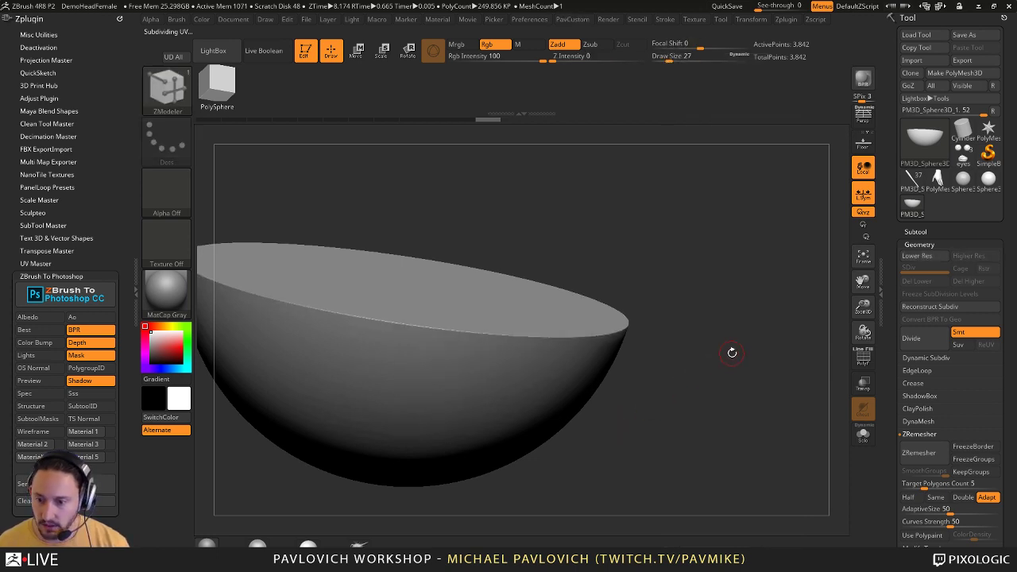
right_click_drag(732, 353, 763, 358)
right_click_drag(597, 345, 565, 343)
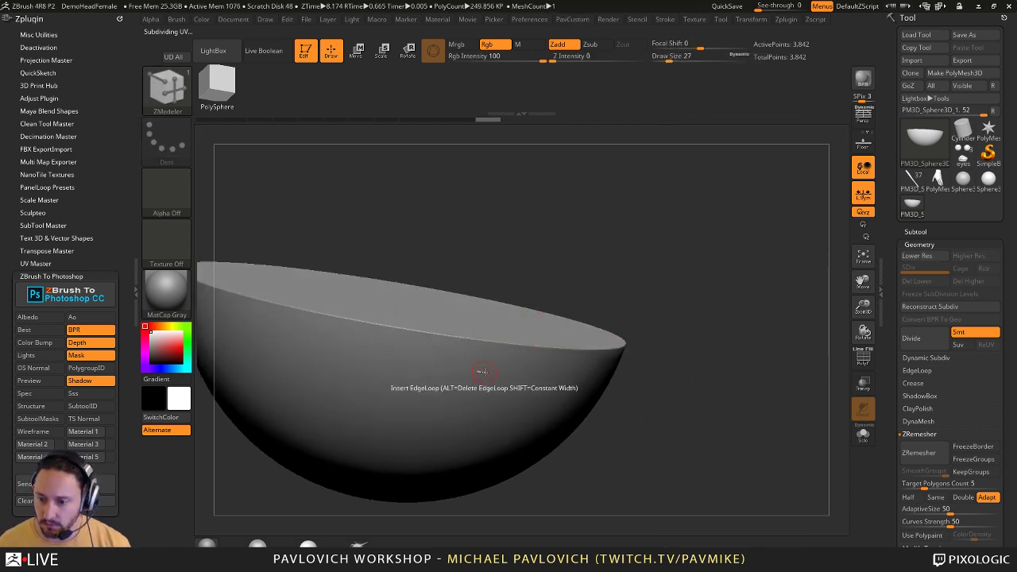
left_click_drag(727, 326, 756, 312)
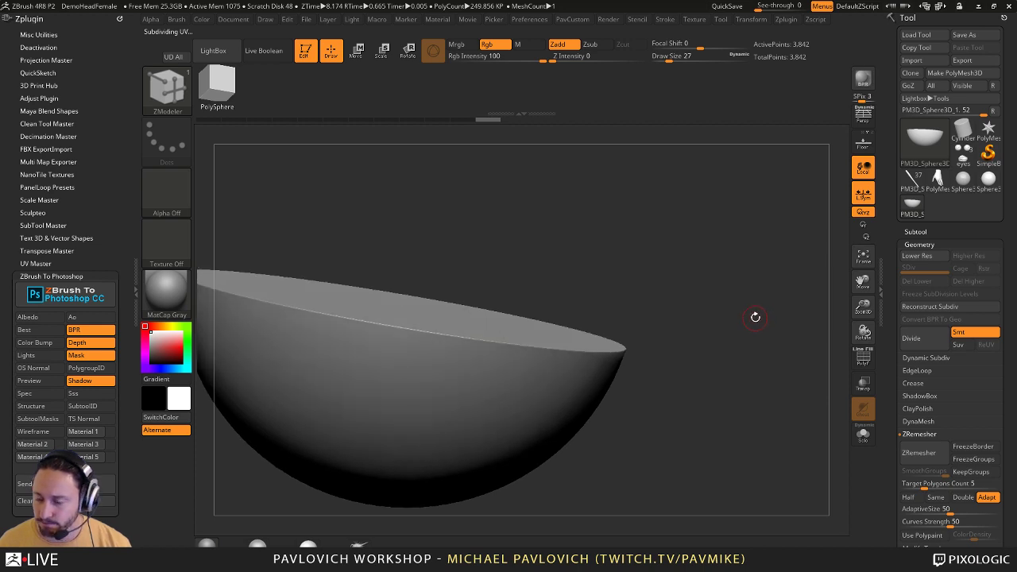
- Replace the hemisphere on the canvas with a Cylinder3D and convert it to a PolyMesh3D with the polyframe shown
key("t")
key("ctrl+n")
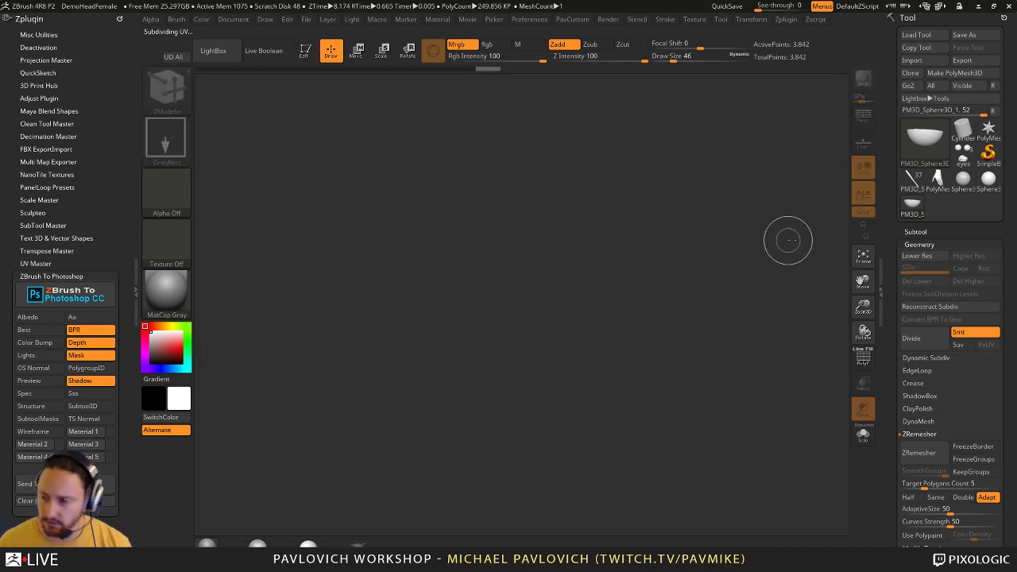
left_click(962, 131)
left_click_drag(506, 339, 311, 183)
key("t")
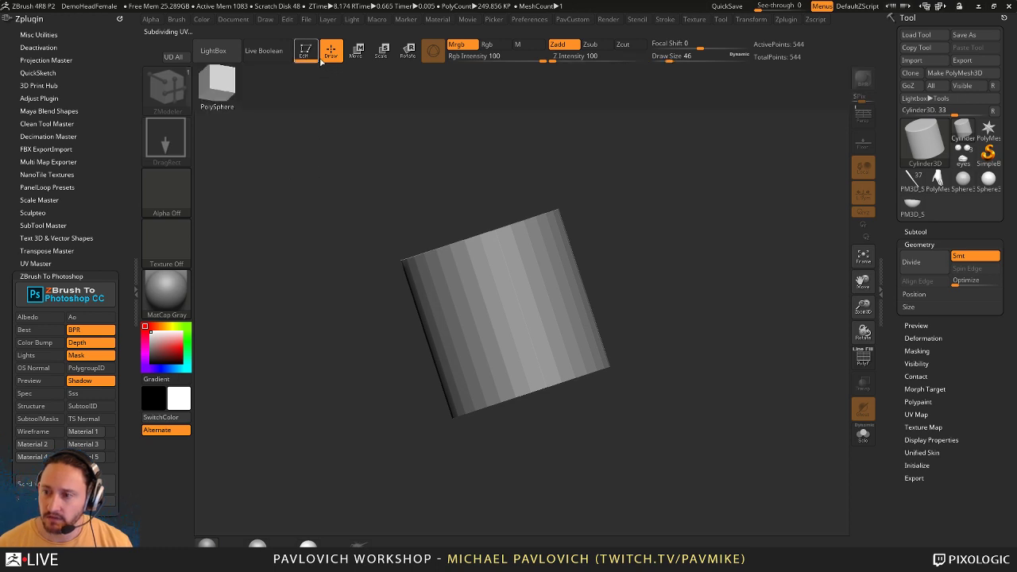
left_click(950, 73)
left_click_drag(747, 275, 763, 339, "shift")
left_click(863, 358)
- Crease the cylinder's cap edges with a crease tolerance of 56 and turn on Dynamic Subdivision
key("space")
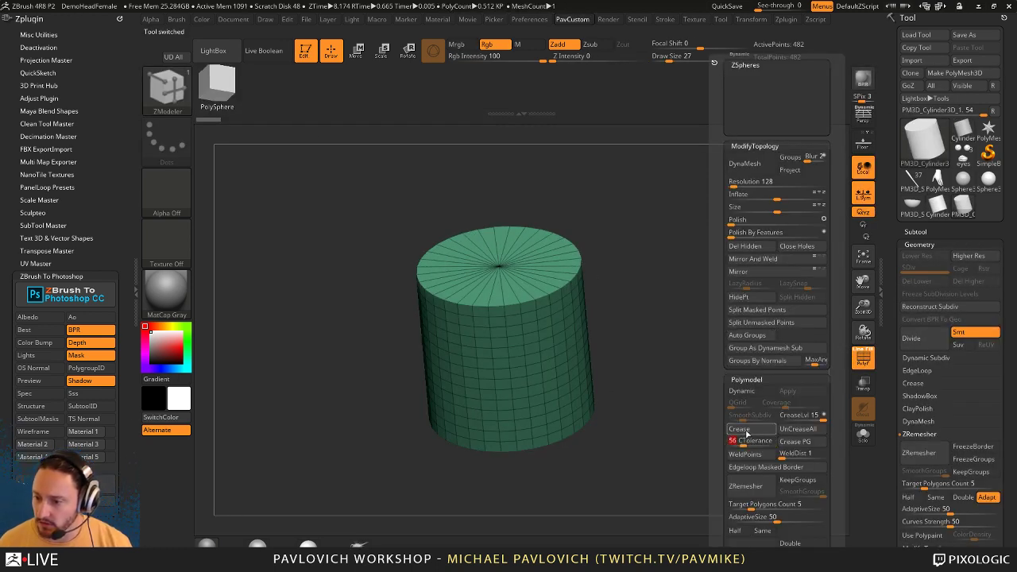
left_click(748, 433)
left_click(752, 393)
left_click_drag(665, 355, 719, 328)
- Lower the cylinder's crease level and raise its SmoothSubdiv level, checking the top edge with the polyframe off and on
key("space")
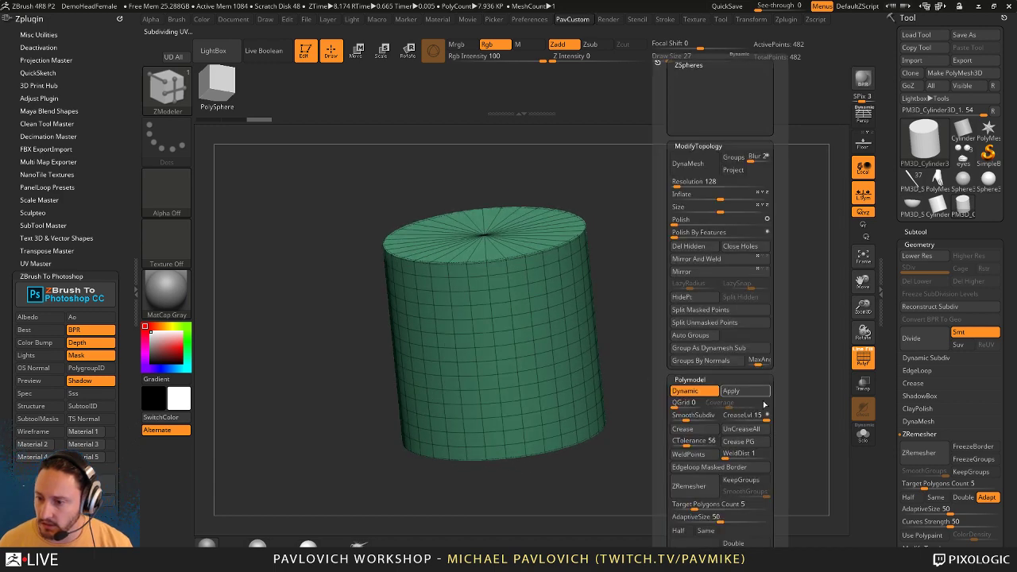
left_click_drag(737, 417, 733, 416)
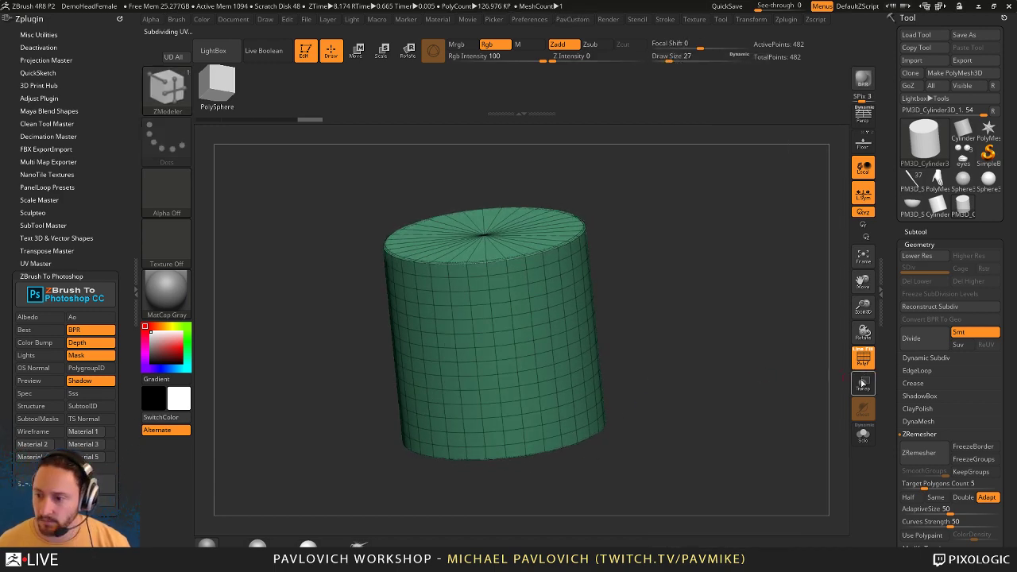
key("shift+f")
left_click_drag(688, 223, 747, 327, "alt")
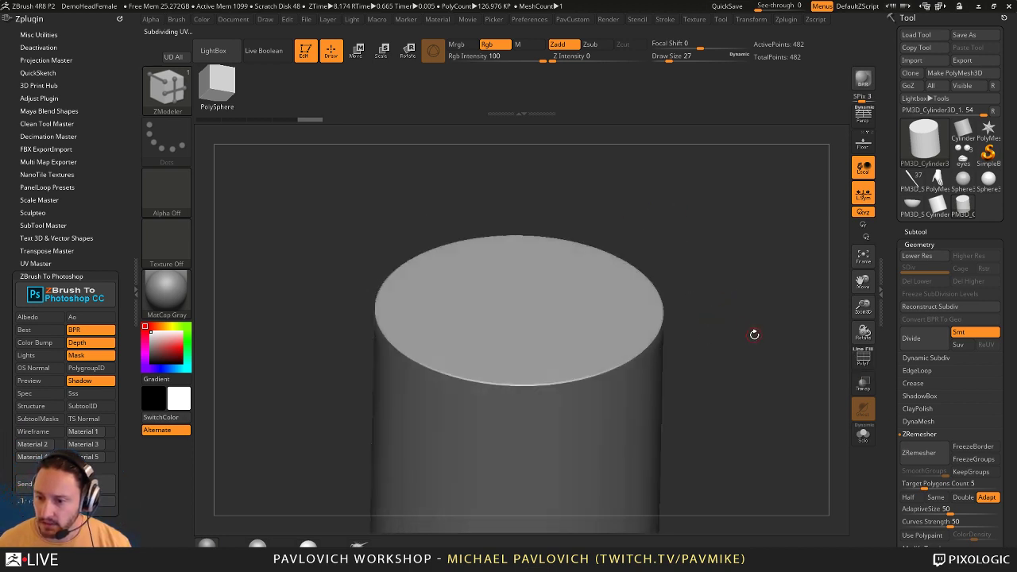
key("space")
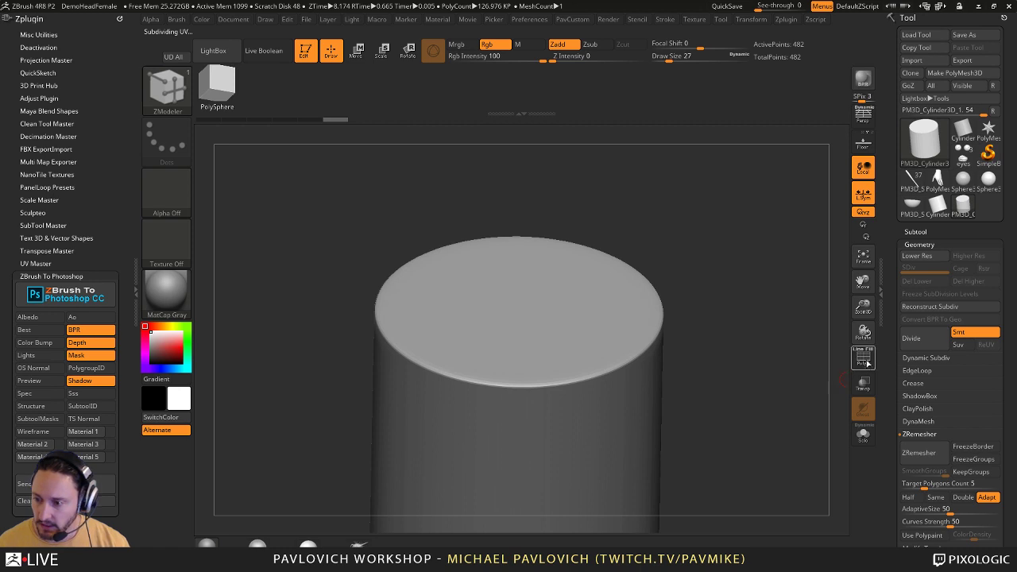
left_click(865, 359)
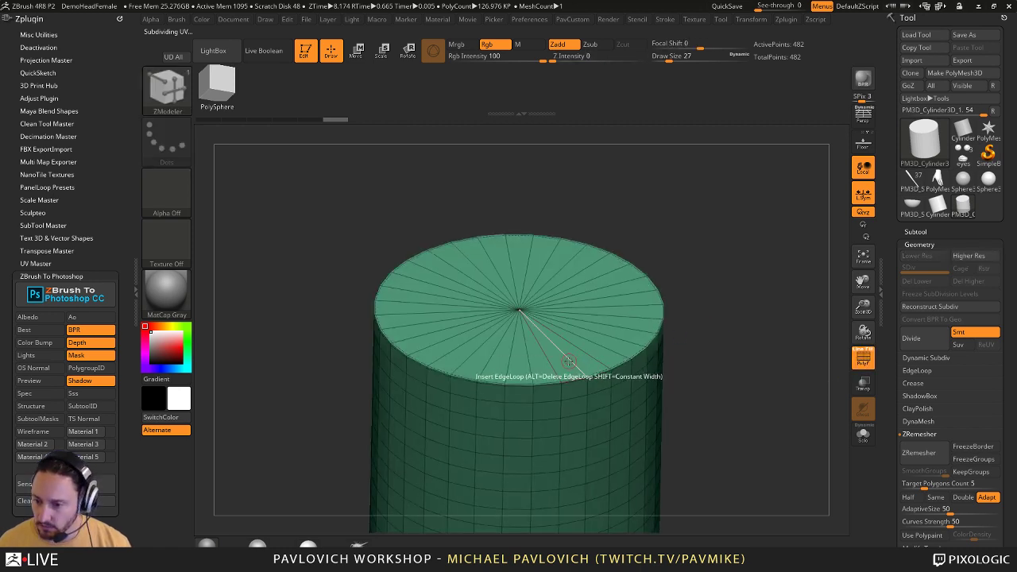
- Try to insert an edge loop on the cylinder's top cap and undo it
key("space")
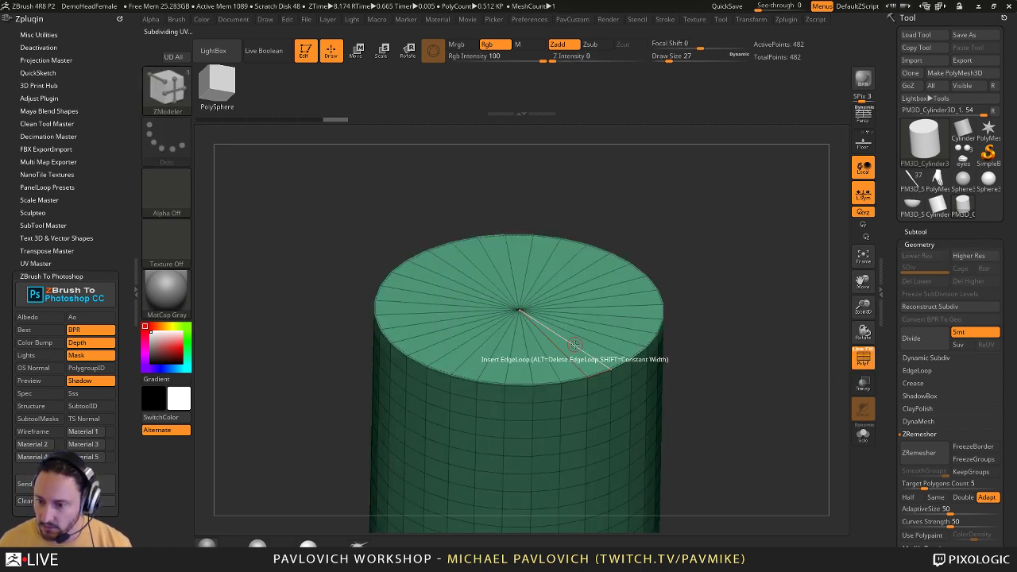
left_click(574, 364)
key("ctrl+z")
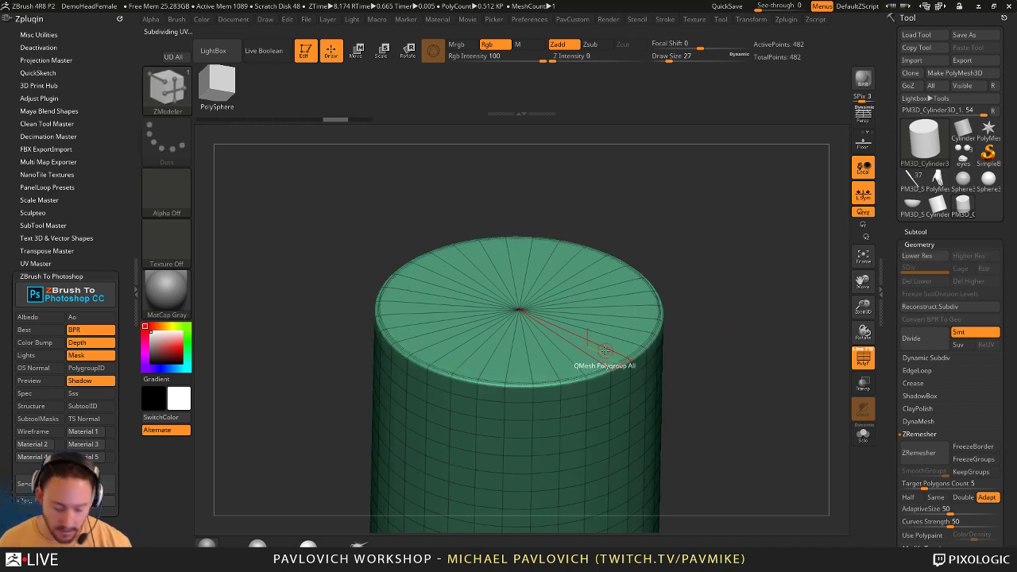
- Inset the cylinder's top cap slightly using the ZModeler polygon action Inset with the Flat Island target
key("space")
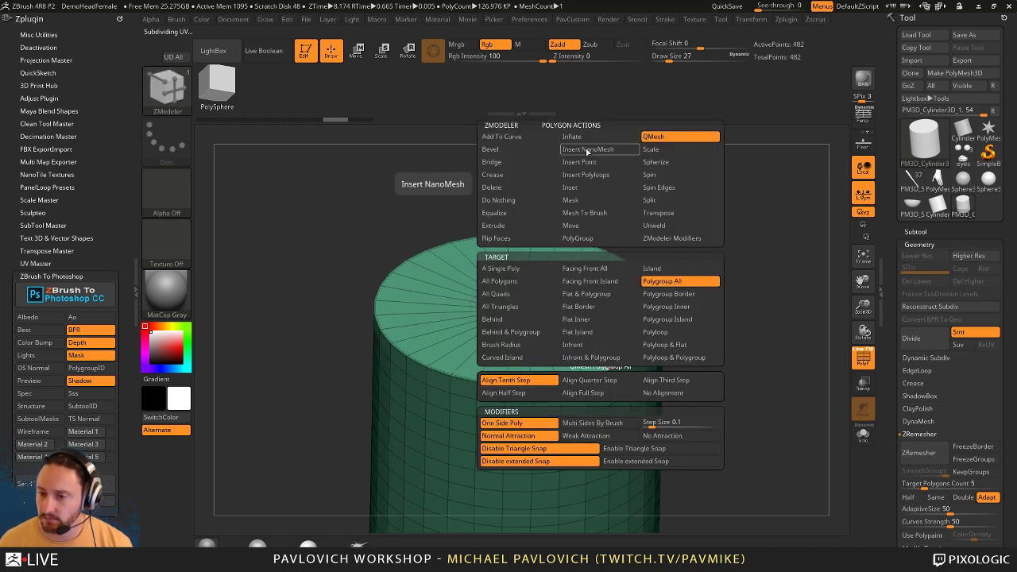
left_click(584, 187)
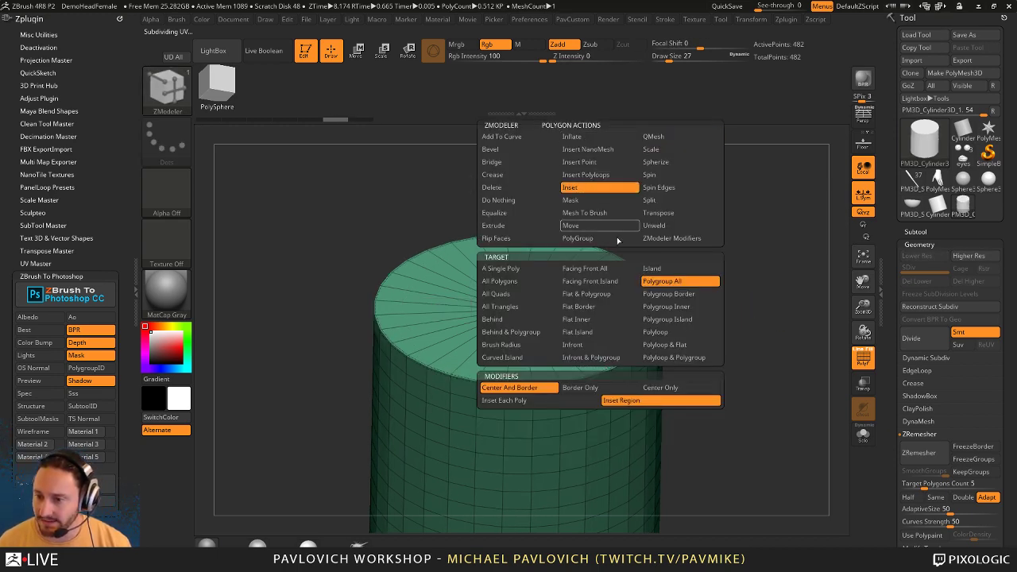
left_click(592, 331)
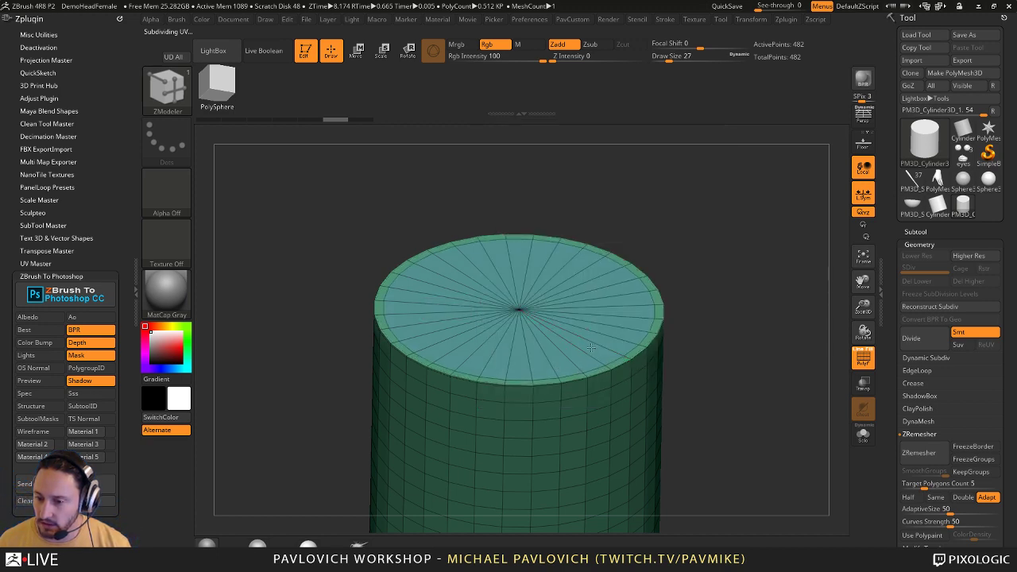
left_click_drag(703, 135, 710, 191)
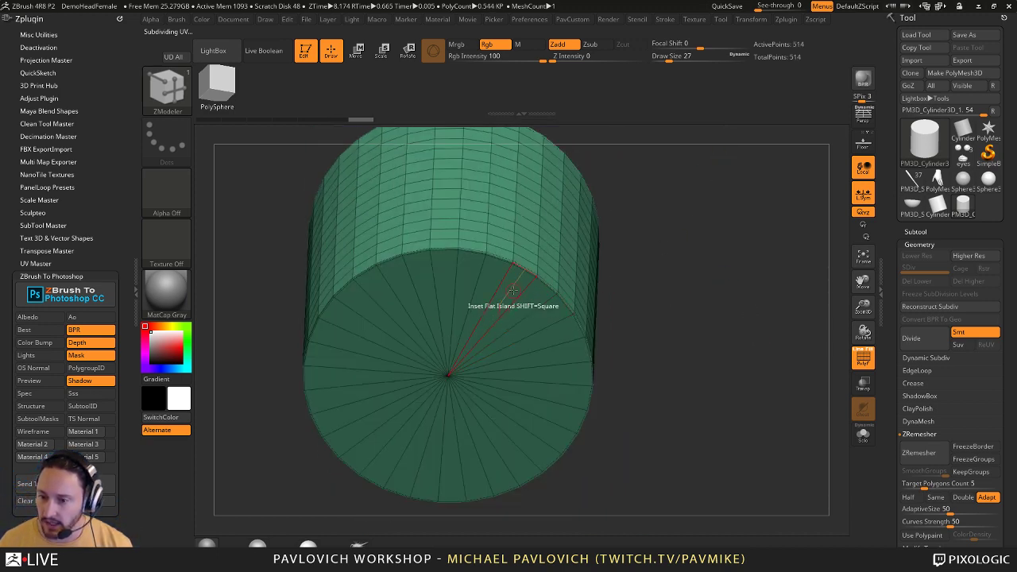
- Inset the cylinder's bottom cap slightly as a flat island and preview the mesh with Dynamic Subdivision on and the polyframe off
left_click_drag(514, 291, 537, 266)
left_click_drag(717, 236, 737, 333)
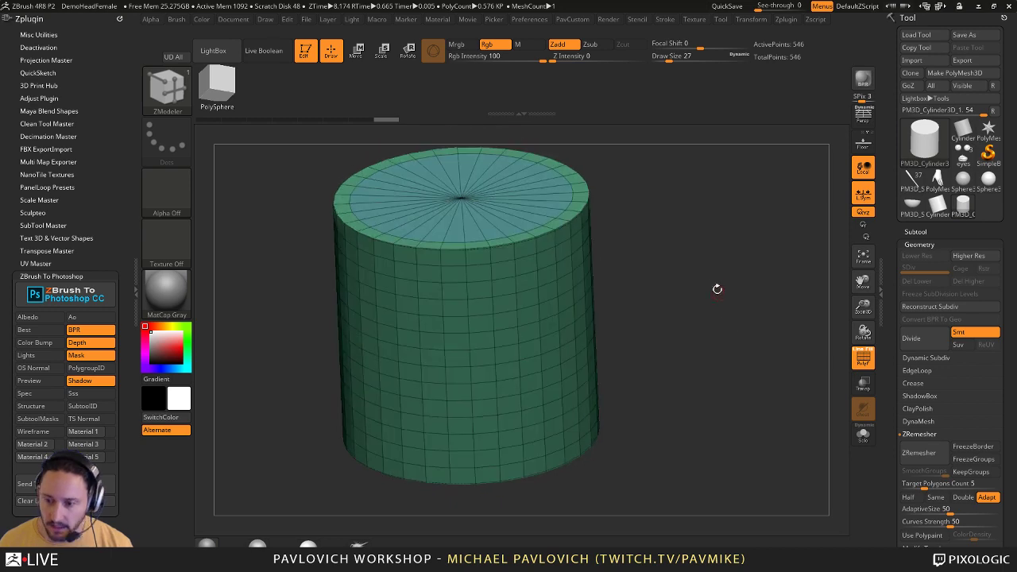
left_click_drag(717, 290, 731, 352, "alt")
left_click_drag(730, 352, 724, 311)
key("d")
left_click(864, 360)
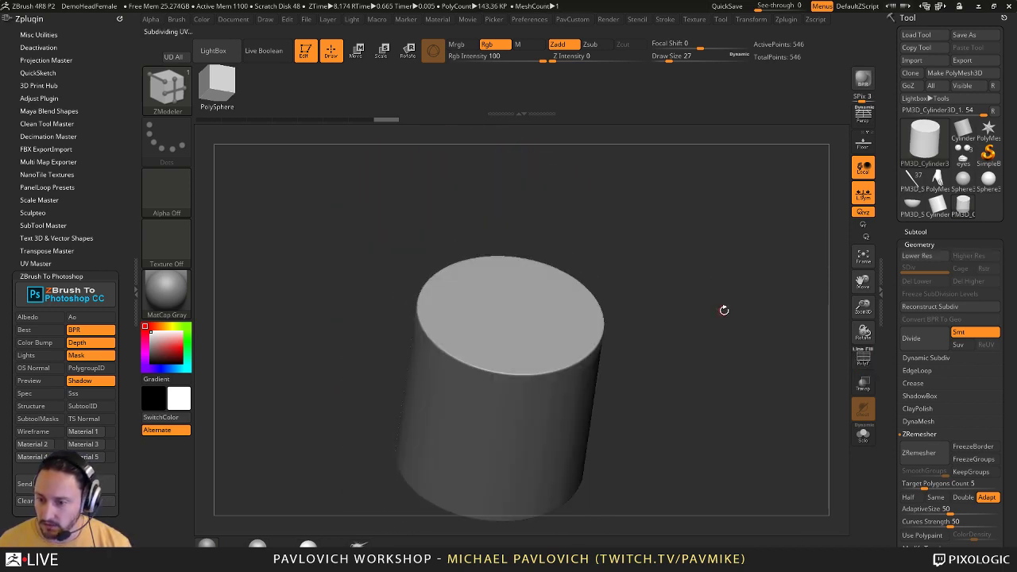
- Adjust the cylinder's crease level and compare its top edge with Dynamic Subdivision off and on
key("space")
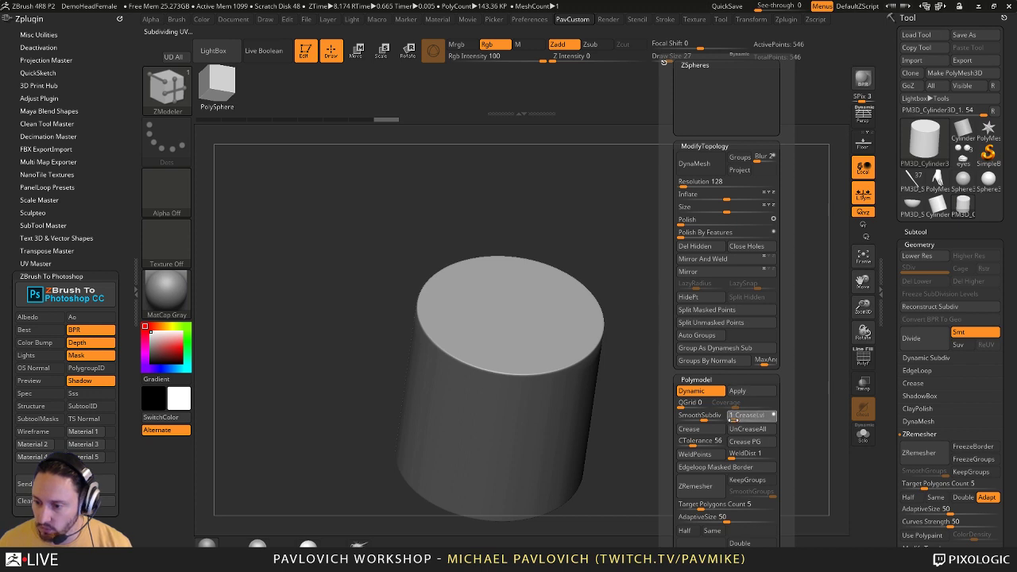
key("shift+d")
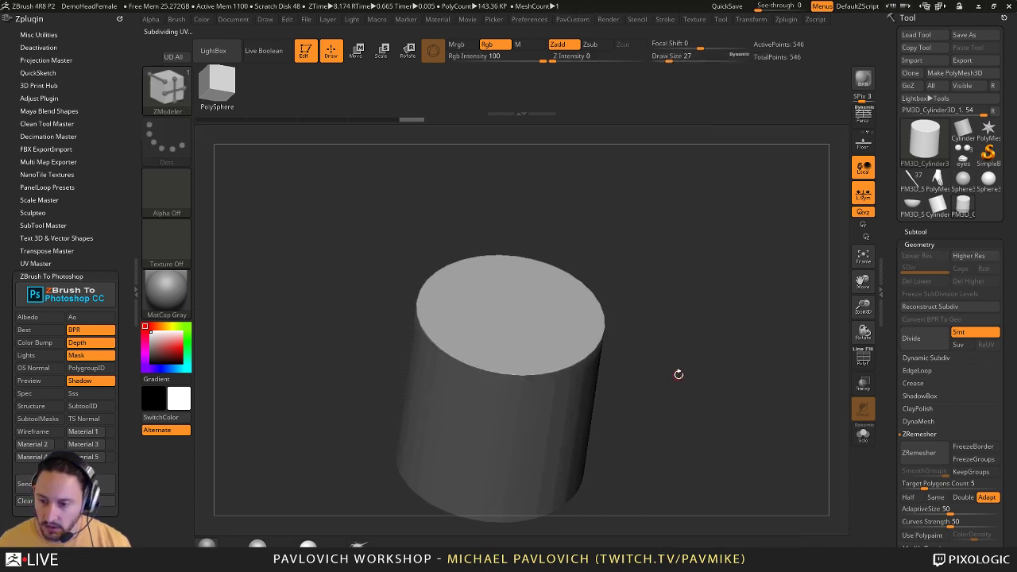
key("d")
left_click_drag(687, 371, 631, 302)
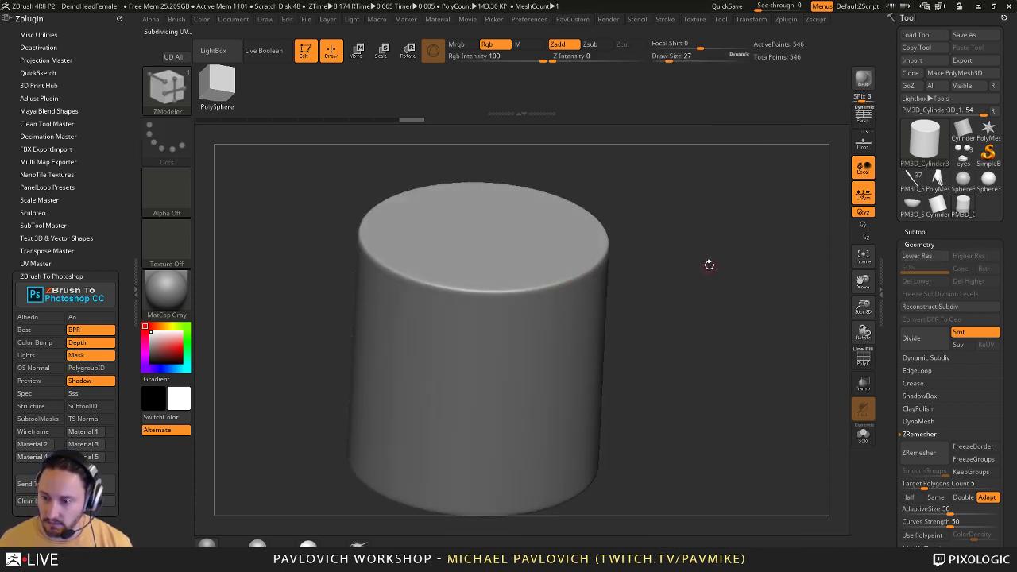
key("space")
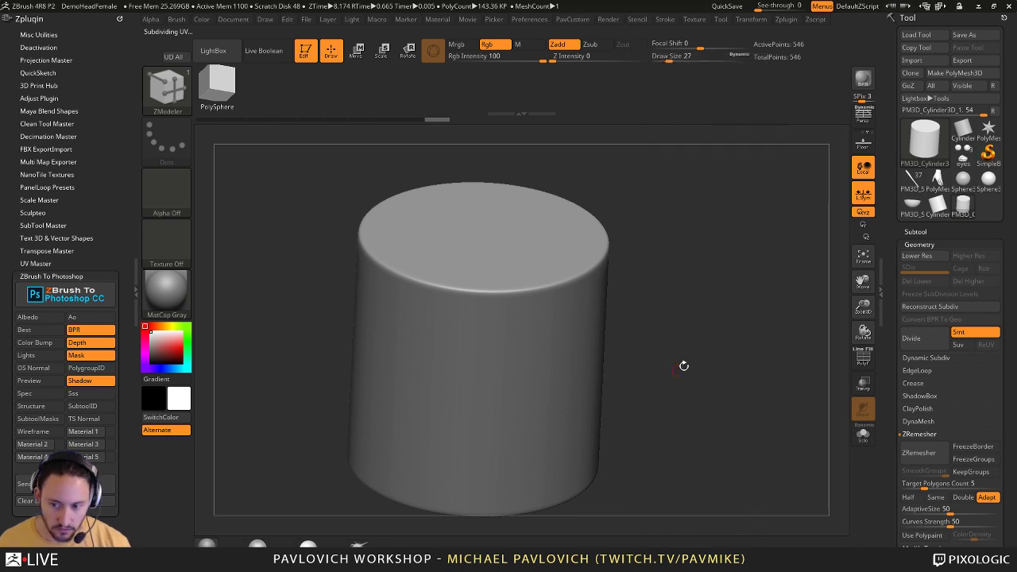
left_click_drag(661, 288, 723, 336)
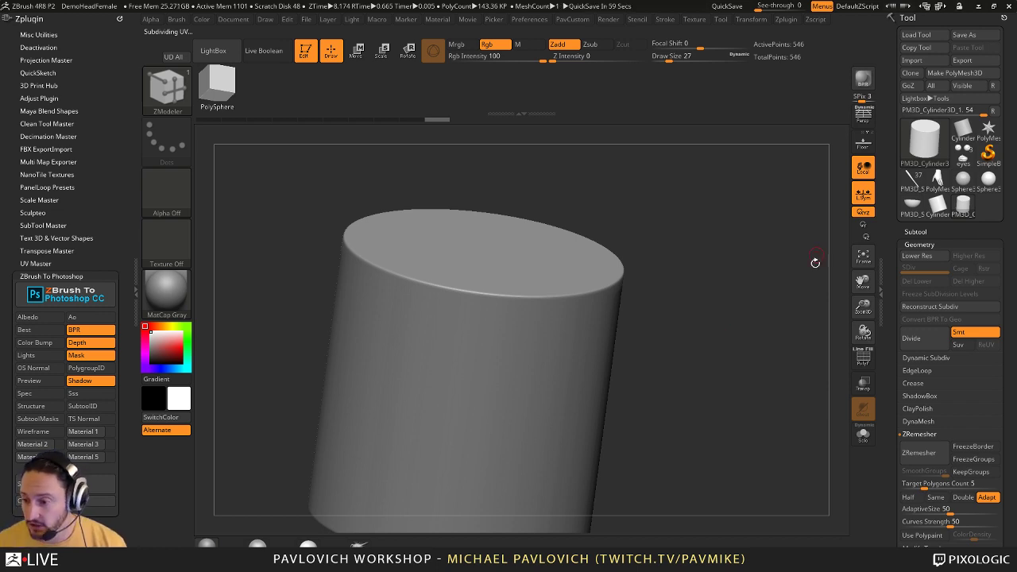
- Turn the polyframe on and Dynamic Subdivision off, and divide the cylinder up to subdivision level 5
left_click(863, 357)
left_click_drag(747, 302, 650, 308)
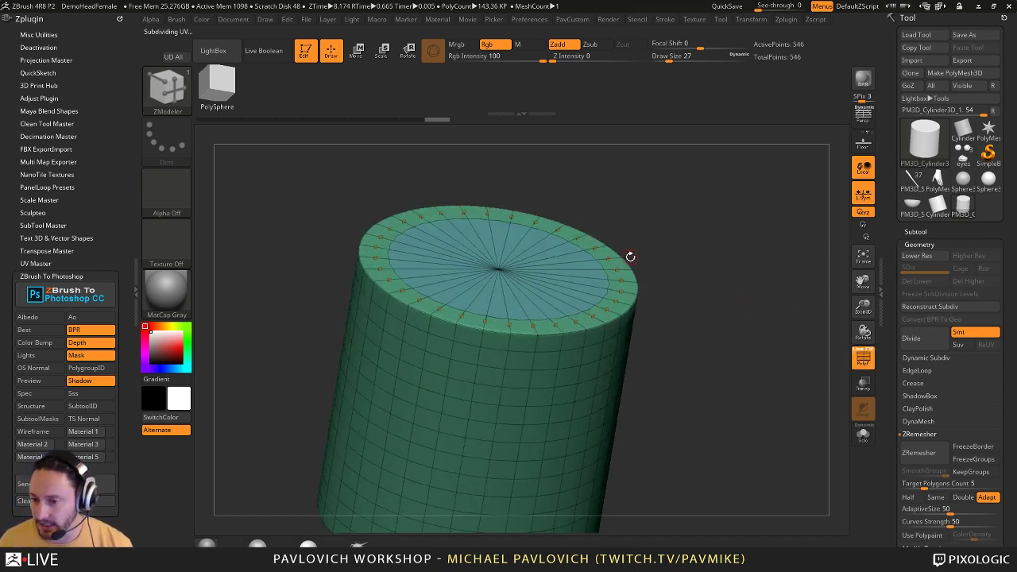
key("shift+d")
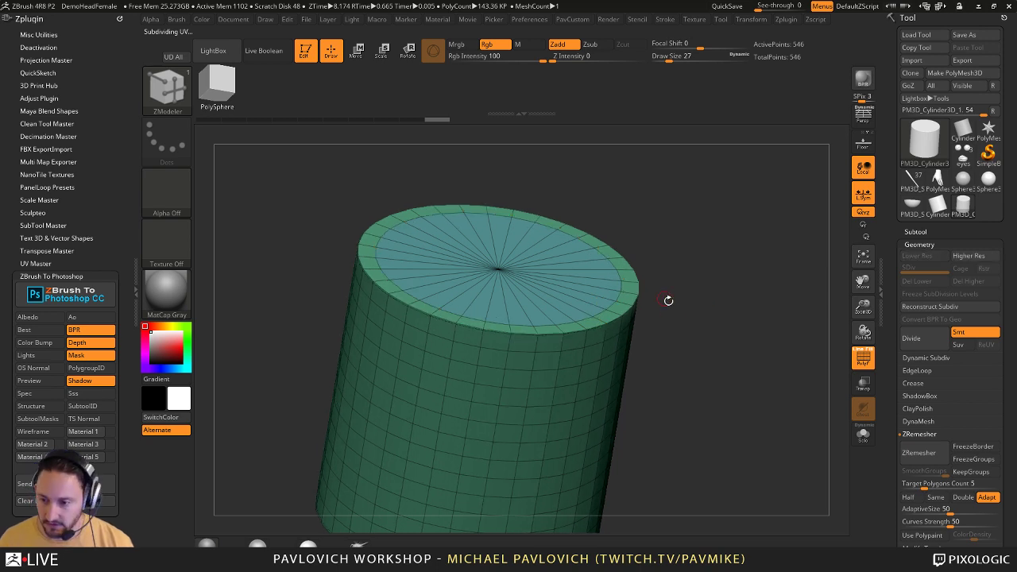
key("ctrl")
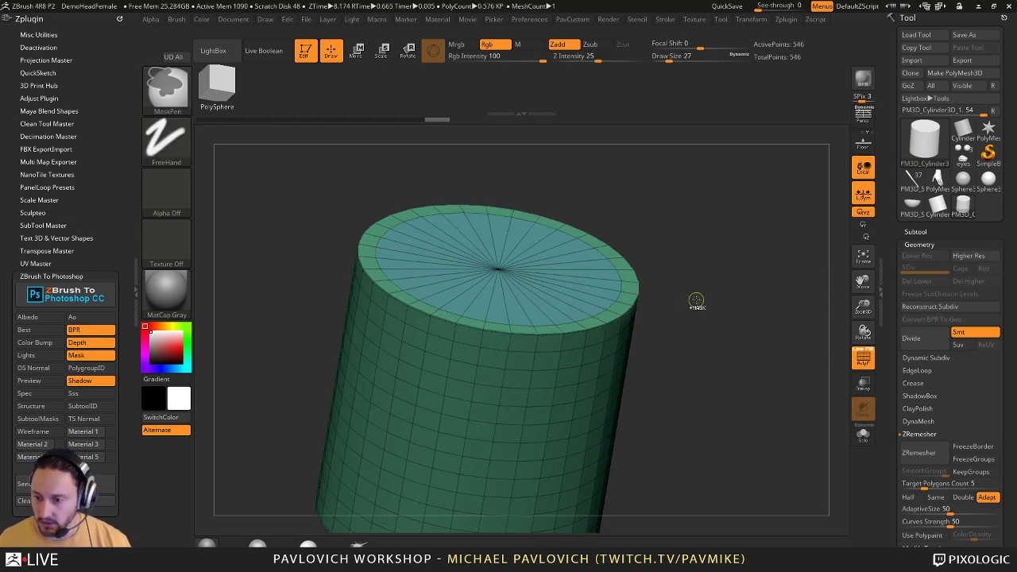
key("d")
key("d")
key("d")
key("d")
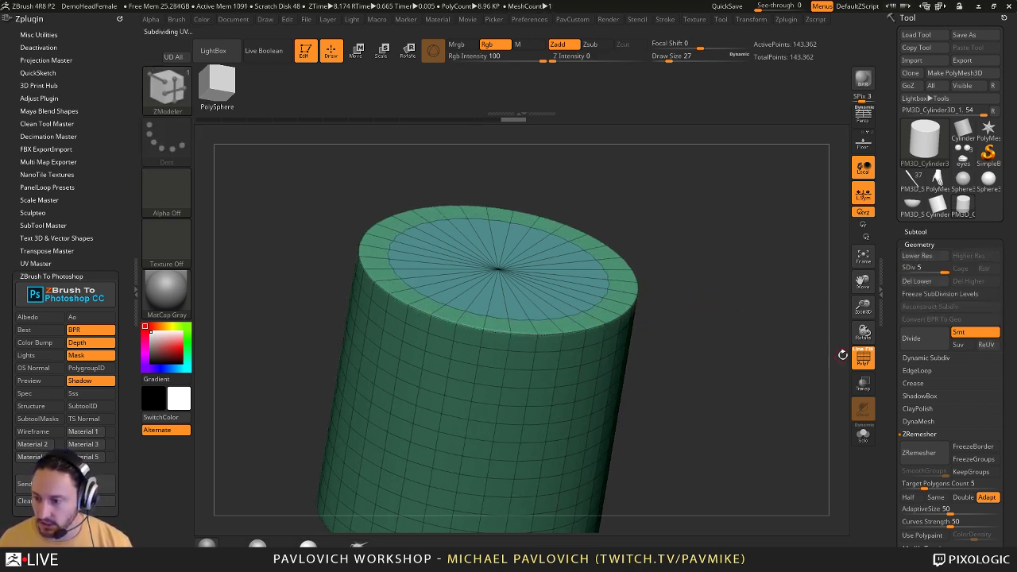
- Take the cylinder back to subdivision level 4 and delete its lower subdivision levels
left_click(914, 283)
mouse_move(781, 326)
left_mouse_down()
mouse_move(803, 240)
mouse_move(752, 342)
mouse_move(799, 322)
mouse_move(751, 418)
mouse_move(784, 379)
left_mouse_up()
key("ctrl+z")
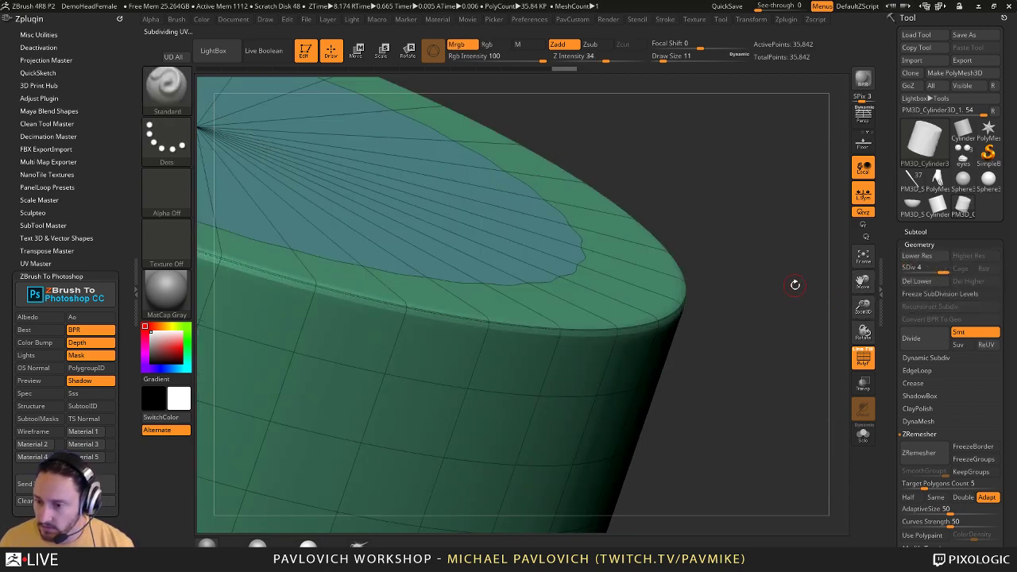
- Select the ZModeler brush and set the selection brush to SelectLasso
key("b")
key("z")
key("m")
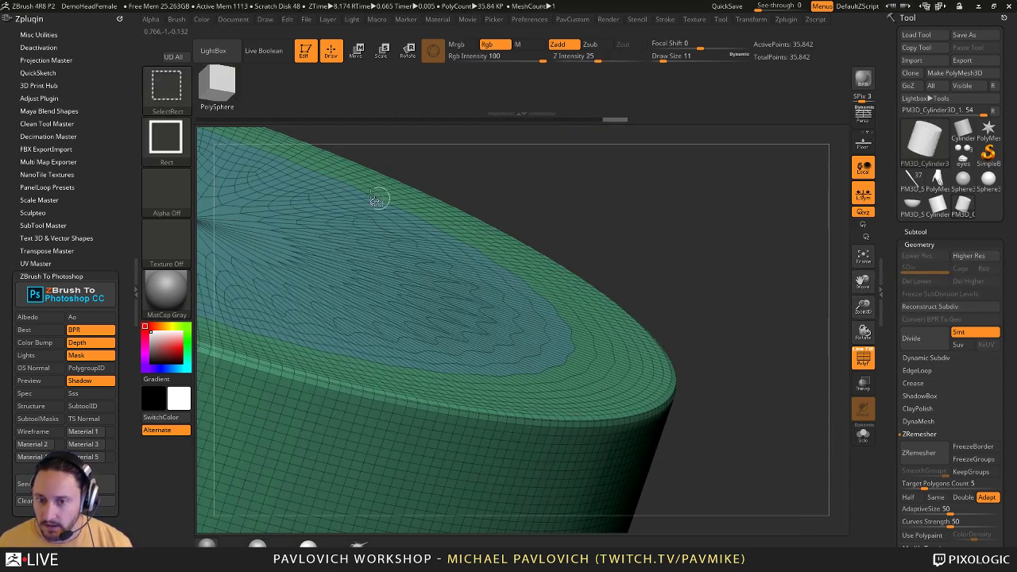
left_click(176, 89, "ctrl+shift")
key("space")
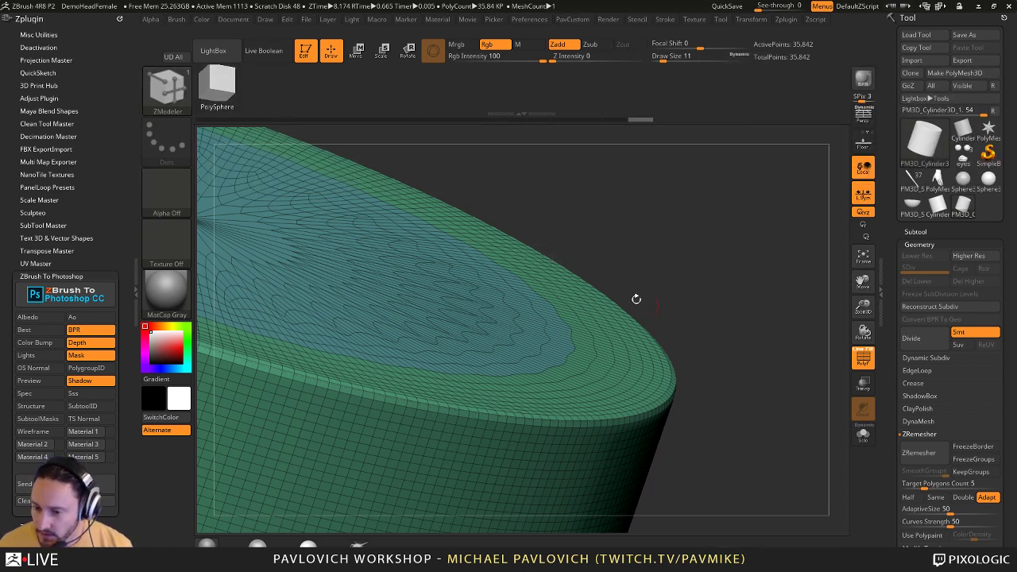
left_click(165, 92, "ctrl+shift")
left_click(466, 156)
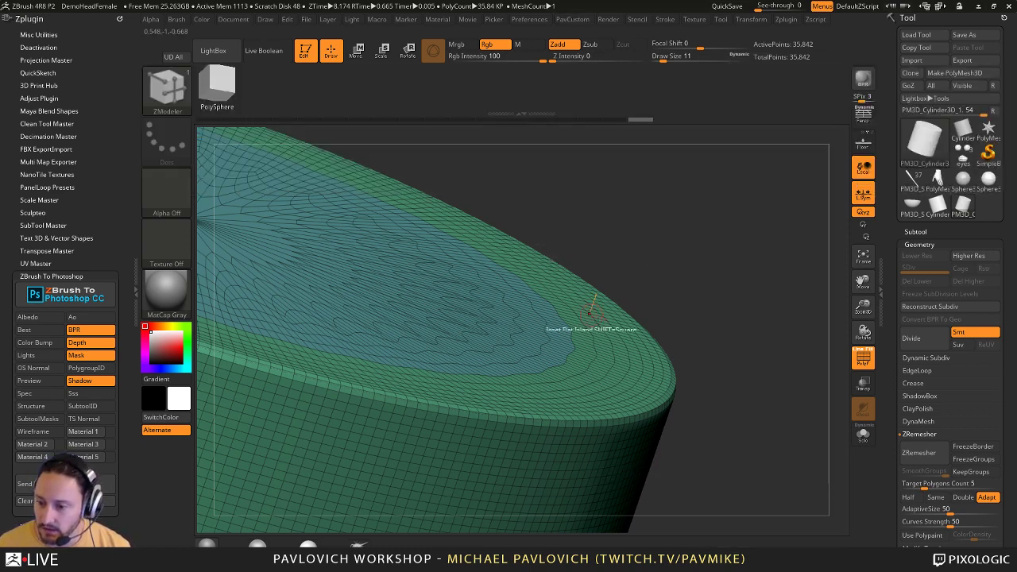
- Hide three adjacent polygon loops around the cylinder's top rim with SelectLasso
left_click(613, 423)
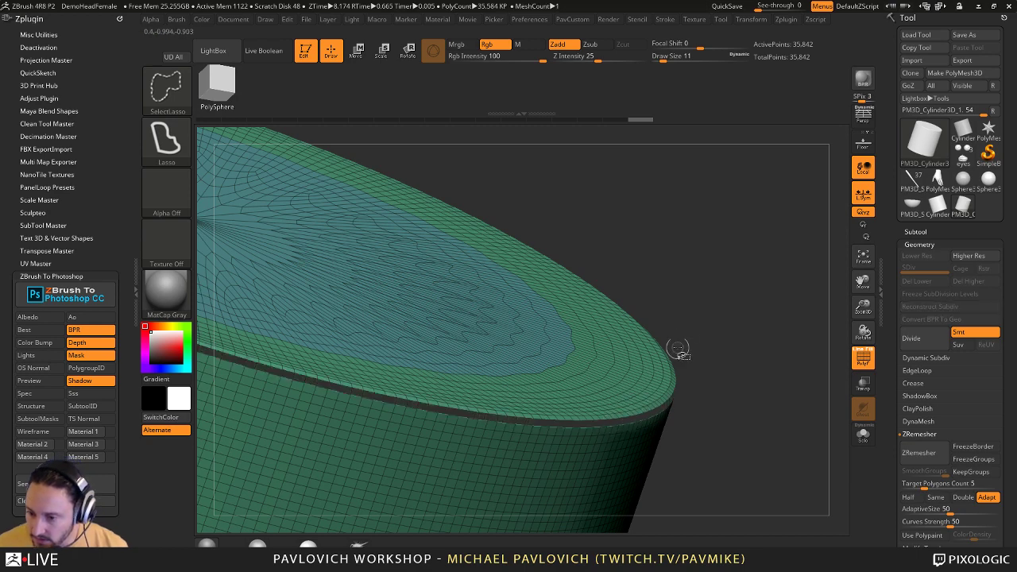
left_click(613, 421, "ctrl+shift")
left_click(684, 359, "ctrl+shift")
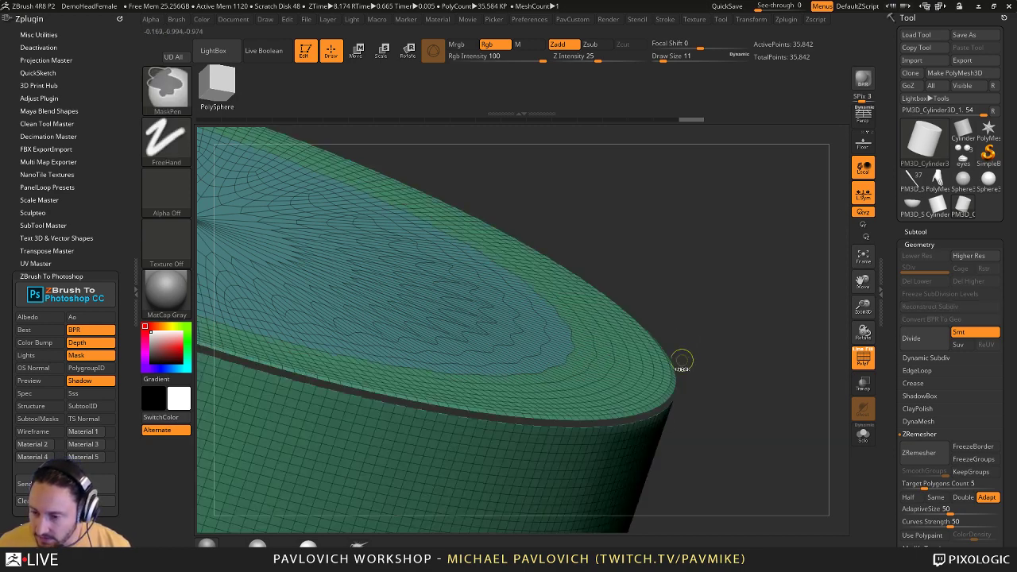
left_click(608, 419, "ctrl+alt+shift")
left_click(607, 430, "ctrl+alt+shift")
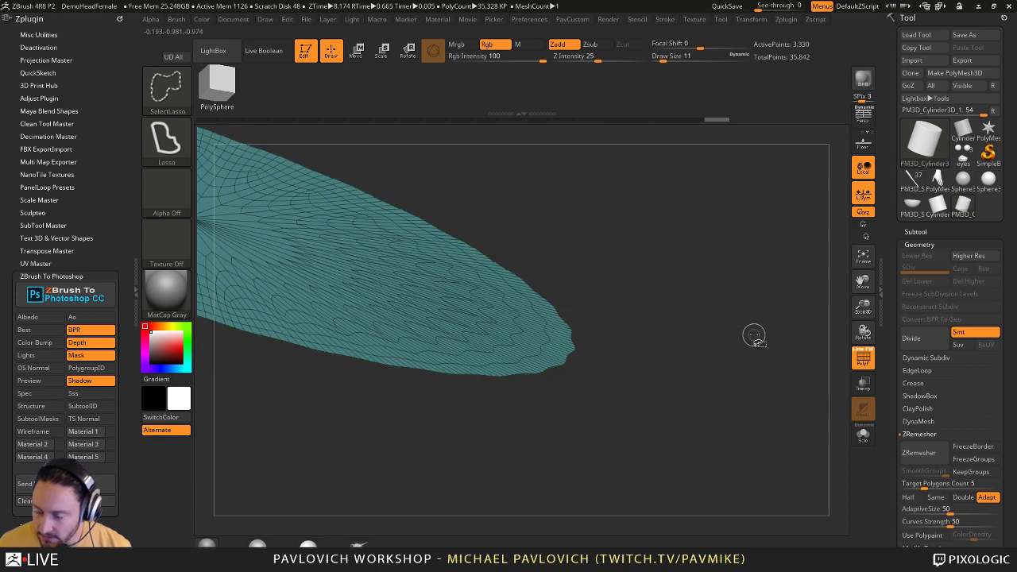
left_click(699, 385, "ctrl+shift")
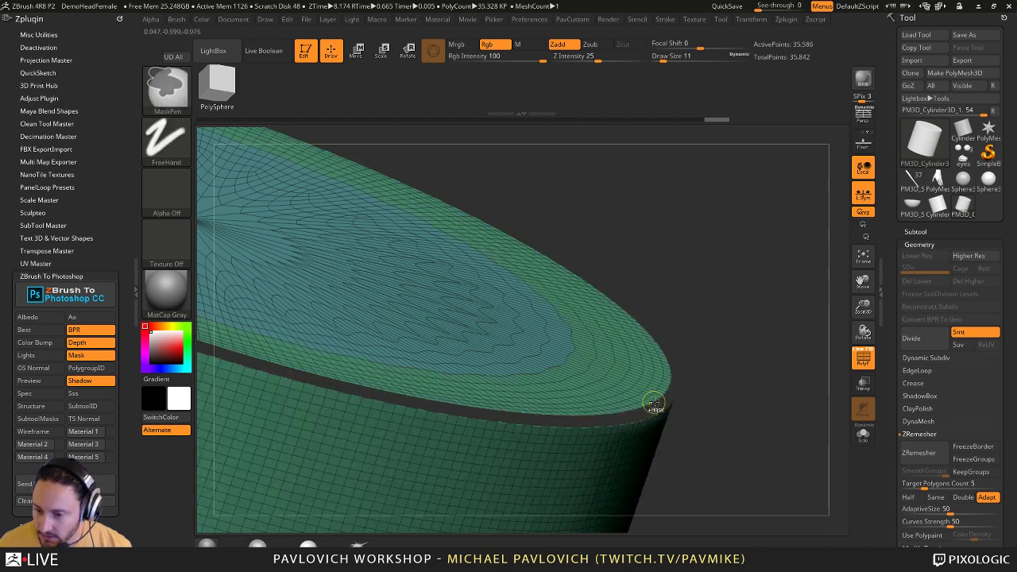
left_click(594, 432, "ctrl+shift")
left_click(751, 334, "ctrl+shift")
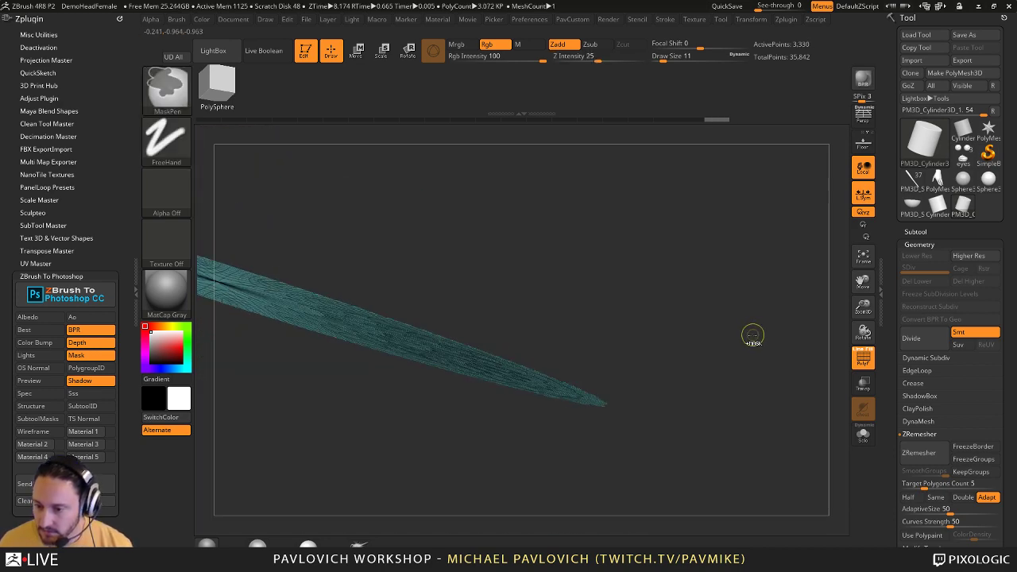
left_click(753, 335, "ctrl+shift")
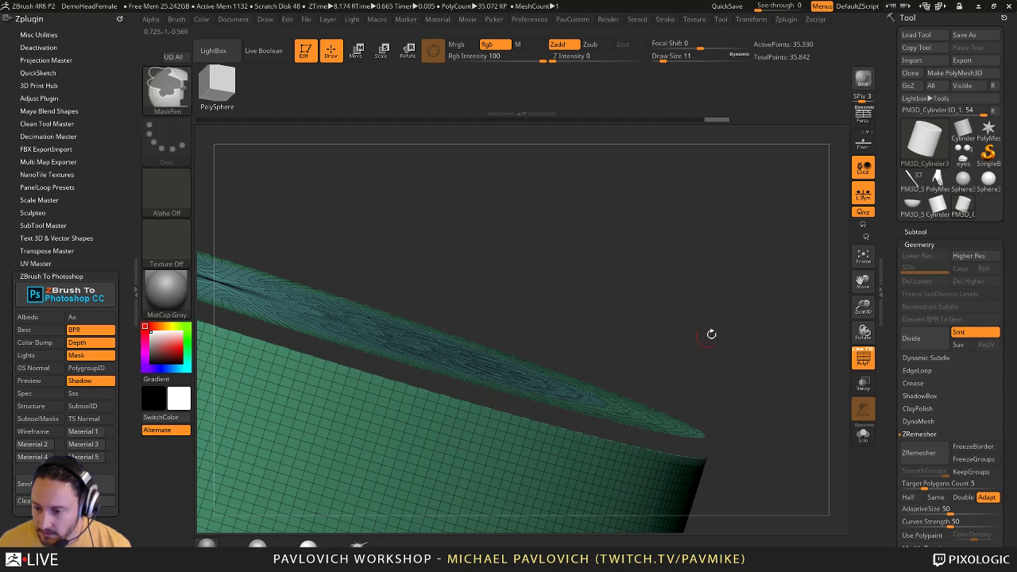
- Isolate the hidden rim loops as their own polygroup and show the whole cylinder again
left_click(775, 336, "ctrl+shift")
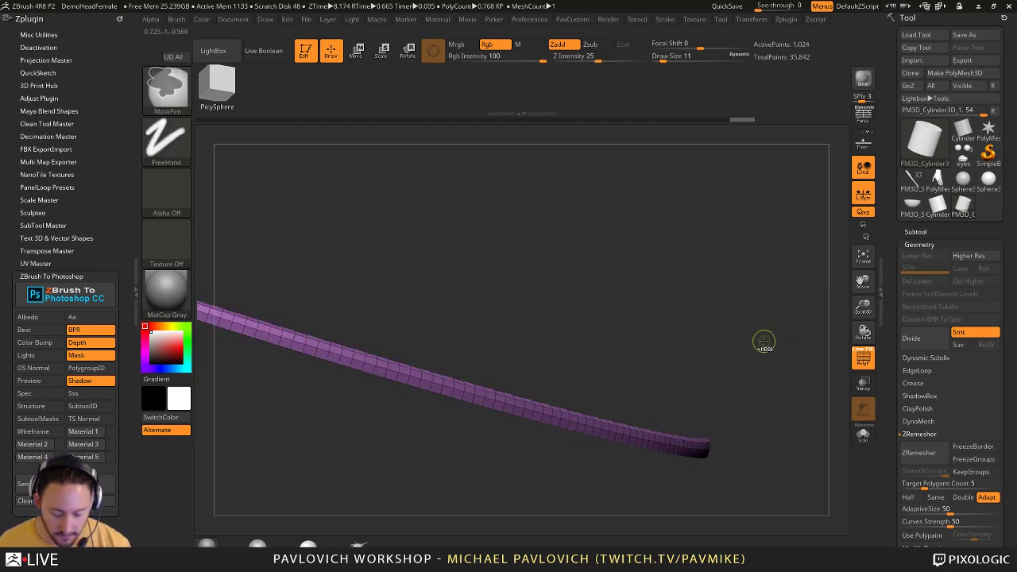
left_click(764, 341, "ctrl+shift")
left_click_drag(774, 331, 824, 334)
- Divide the cylinder two more times and isolate the purple rim polygroup
left_click(919, 244)
key("shift")
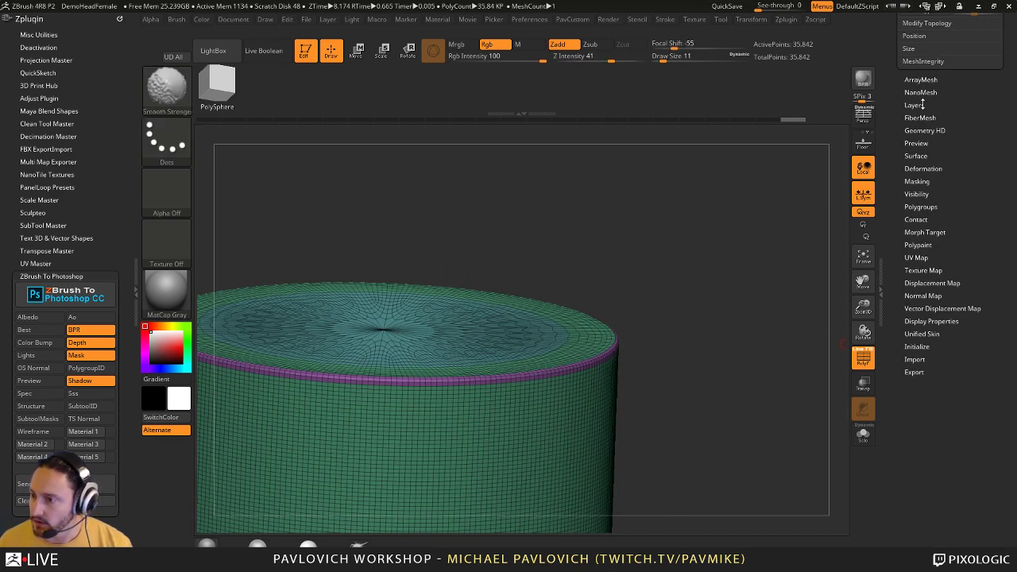
left_click(915, 155)
mouse_move(811, 198)
left_mouse_down()
mouse_move(770, 312)
mouse_move(730, 317)
left_mouse_up()
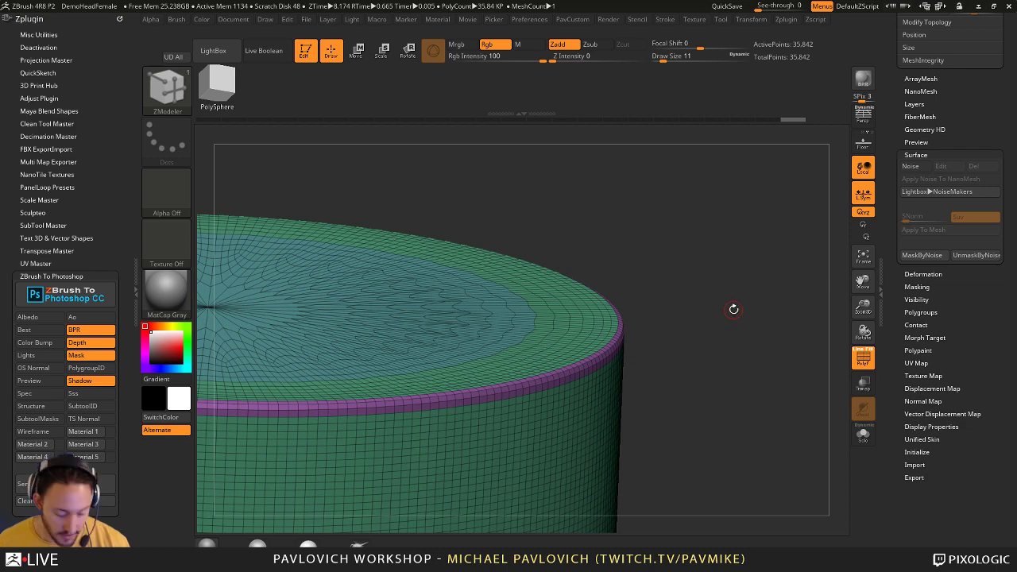
key("ctrl+d")
key("ctrl+d")
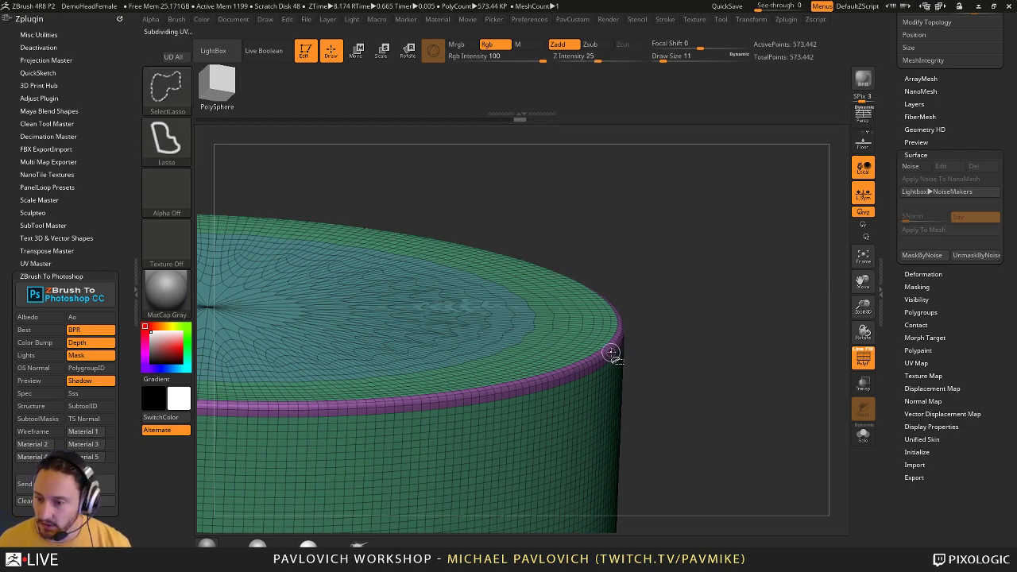
left_click(612, 352, "ctrl+shift")
- Try a small Noise deformation on the isolated rim and undo it
left_click(917, 154)
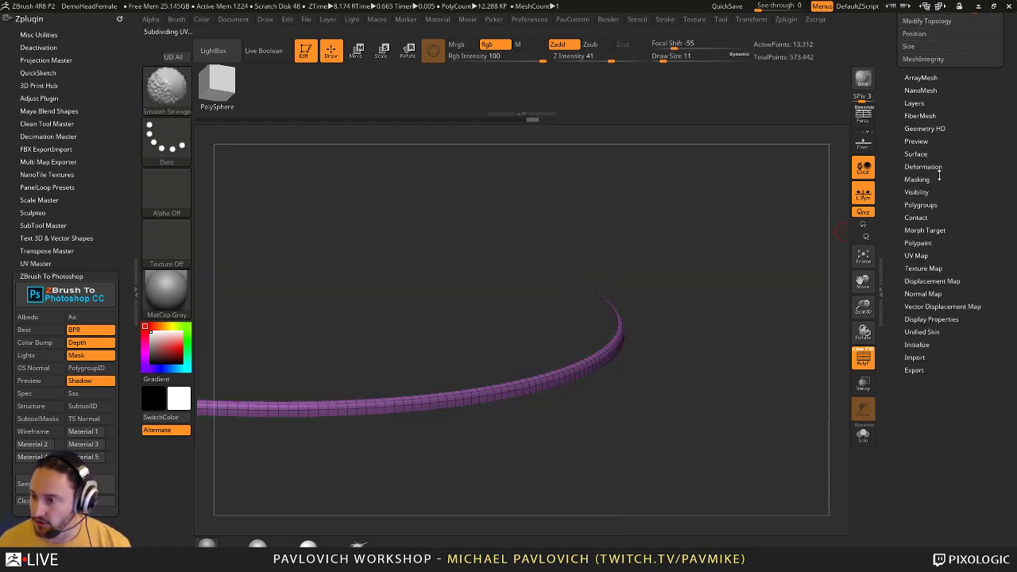
left_click(922, 166)
scroll(914, 305, "down", 5)
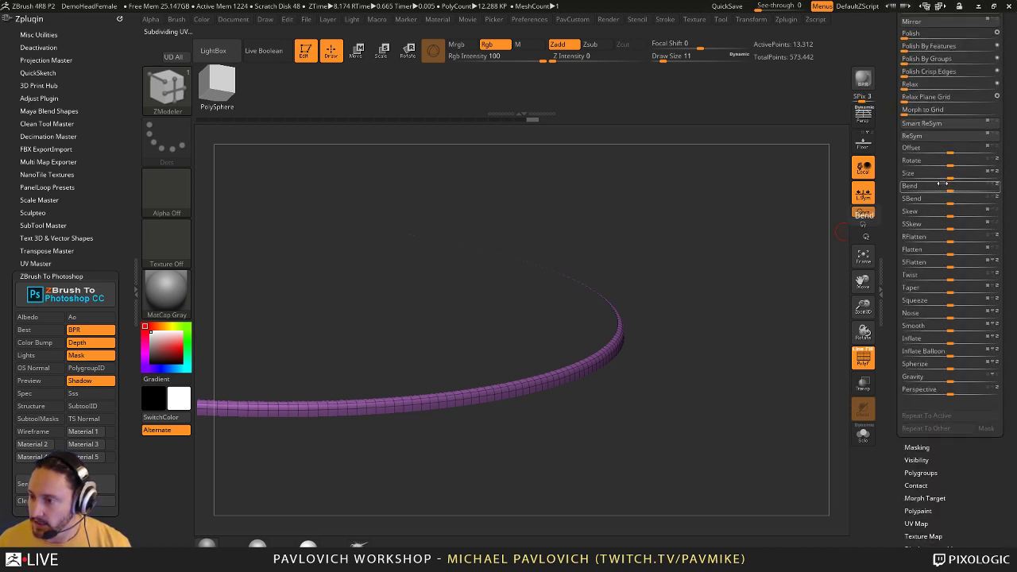
left_click_drag(950, 314, 953, 315)
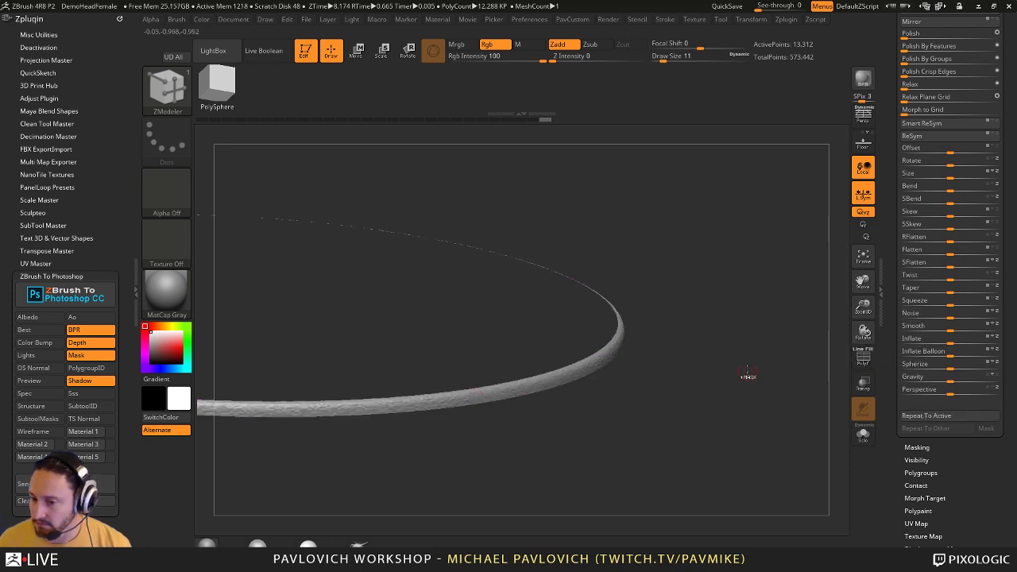
left_click(748, 372, "ctrl+shift")
left_click_drag(772, 367, 767, 371)
key("ctrl+z")
key("ctrl+z")
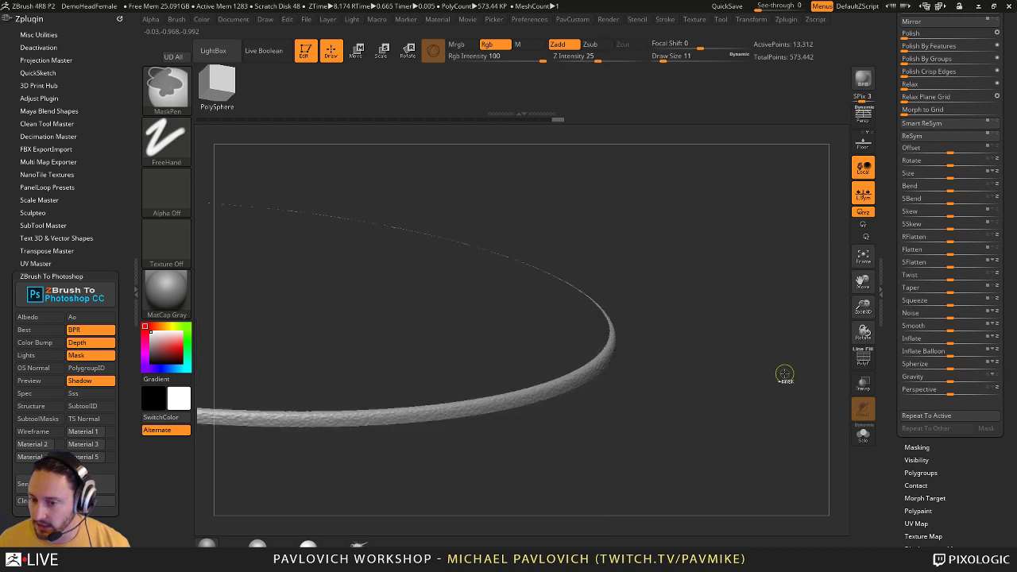
- Add surface noise to the isolated rim with a Noise Scale of 5.02075 and show the whole cylinder
left_click_drag(885, 186, 885, 304)
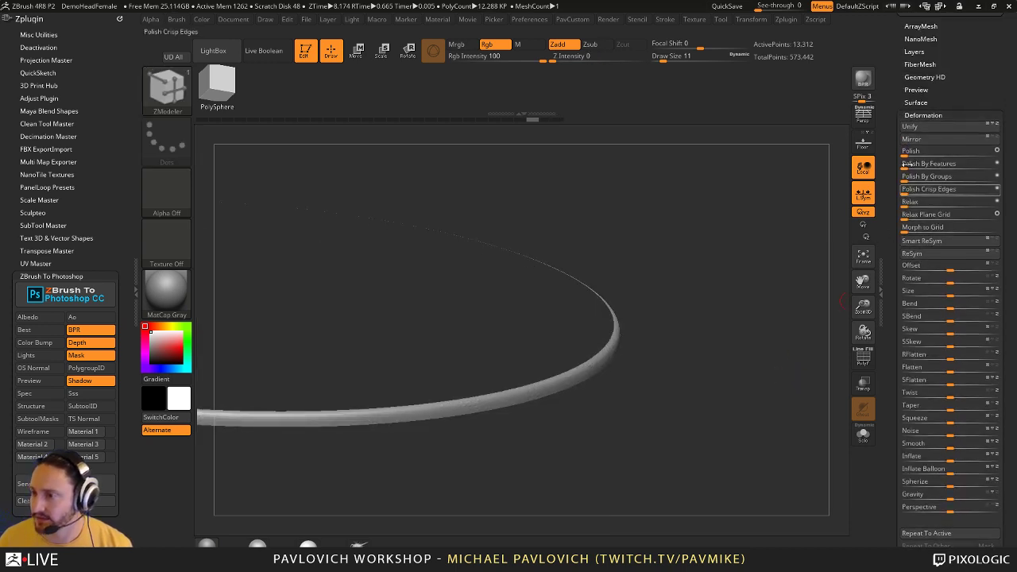
left_click(922, 115, "shift")
left_click(916, 102)
left_click(912, 113)
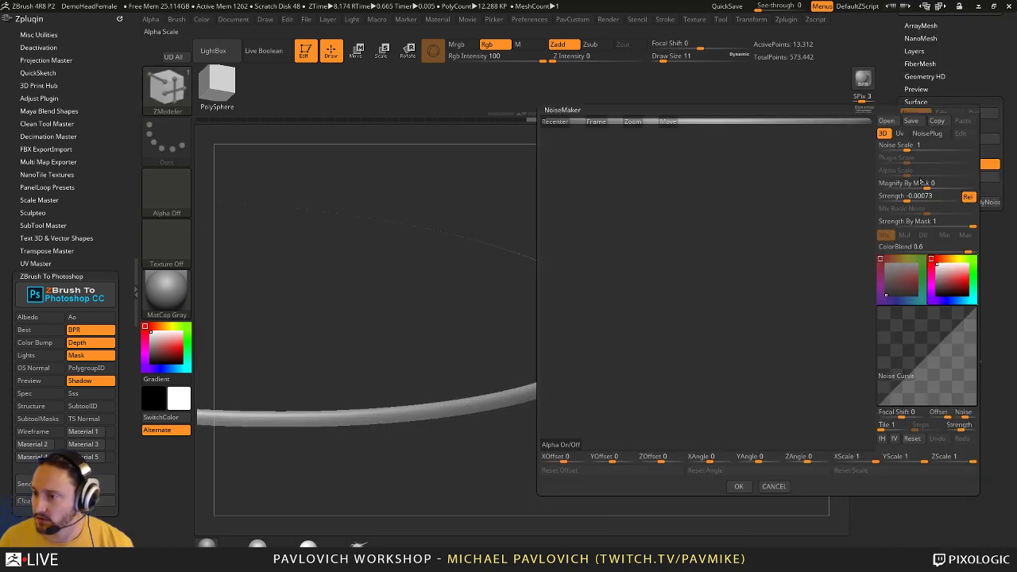
left_click_drag(815, 293, 813, 351)
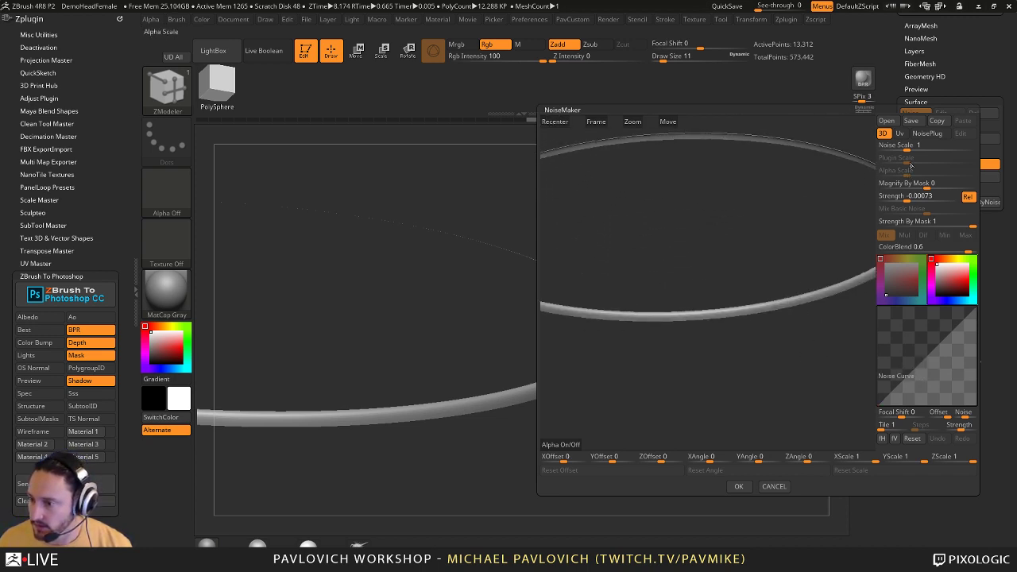
left_click_drag(908, 146, 903, 147)
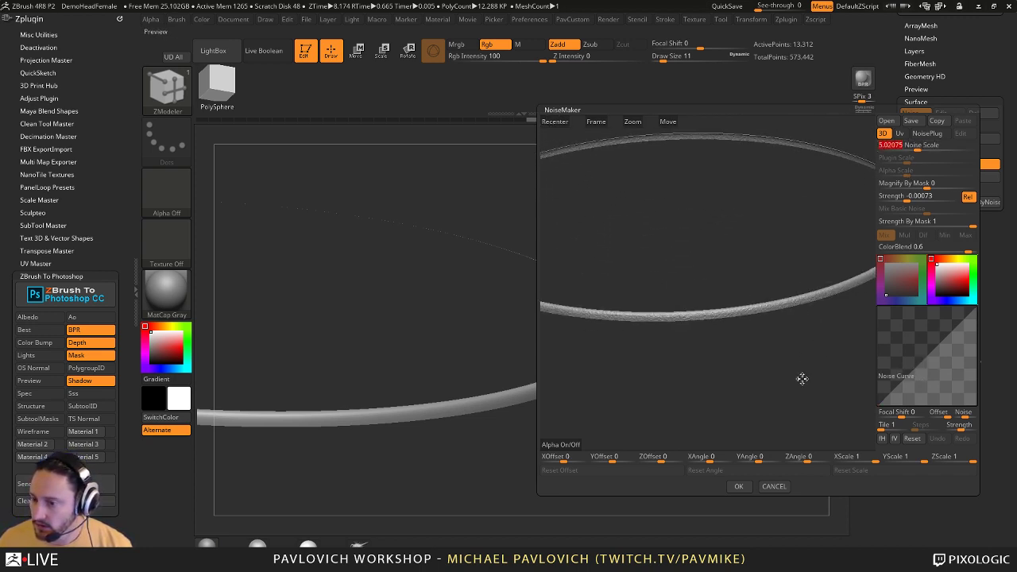
left_click(739, 486)
left_click_drag(749, 422, 698, 459)
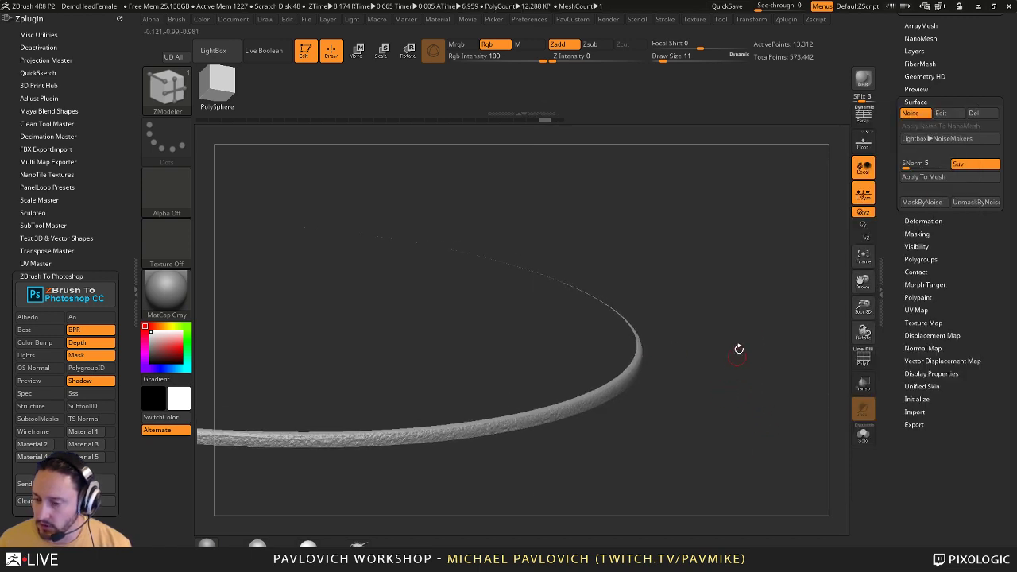
left_click(771, 274, "ctrl+shift")
left_click(771, 272, "ctrl")
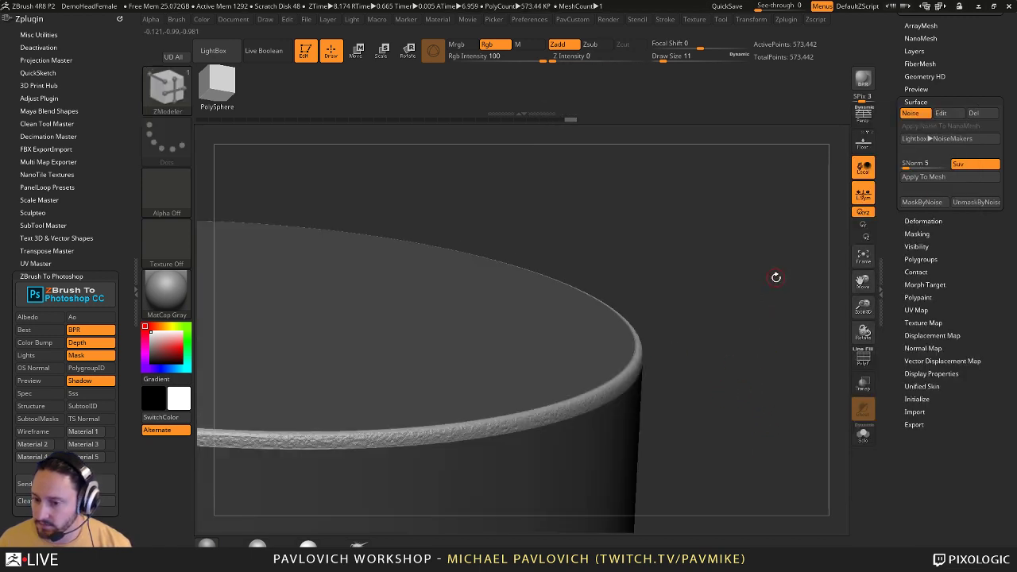
- Blur the mask around the noisy rim to soften the noise transition and turn off the mask display
left_click_drag(895, 215, 899, 332)
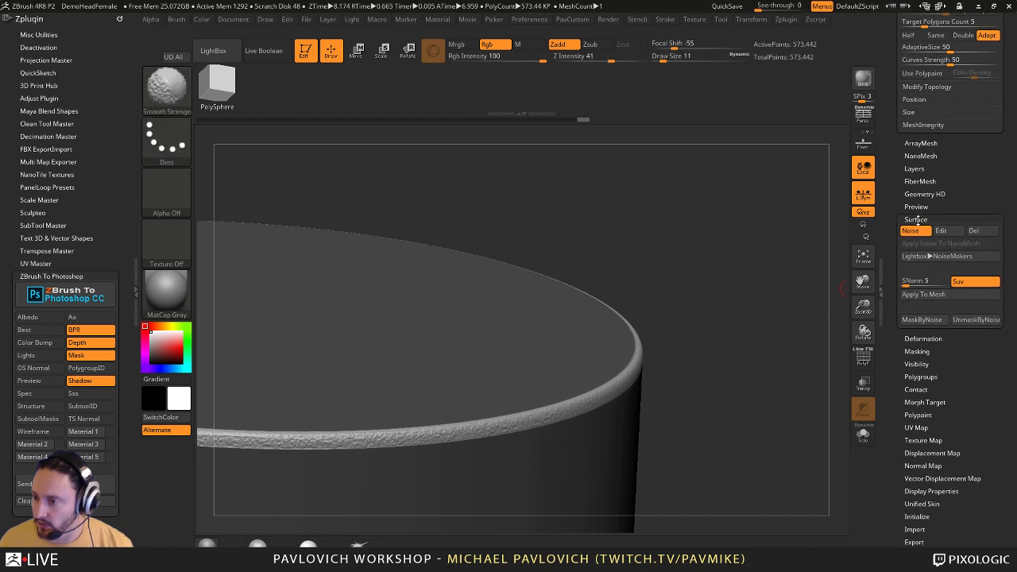
left_click(918, 219, "shift")
left_click(922, 245)
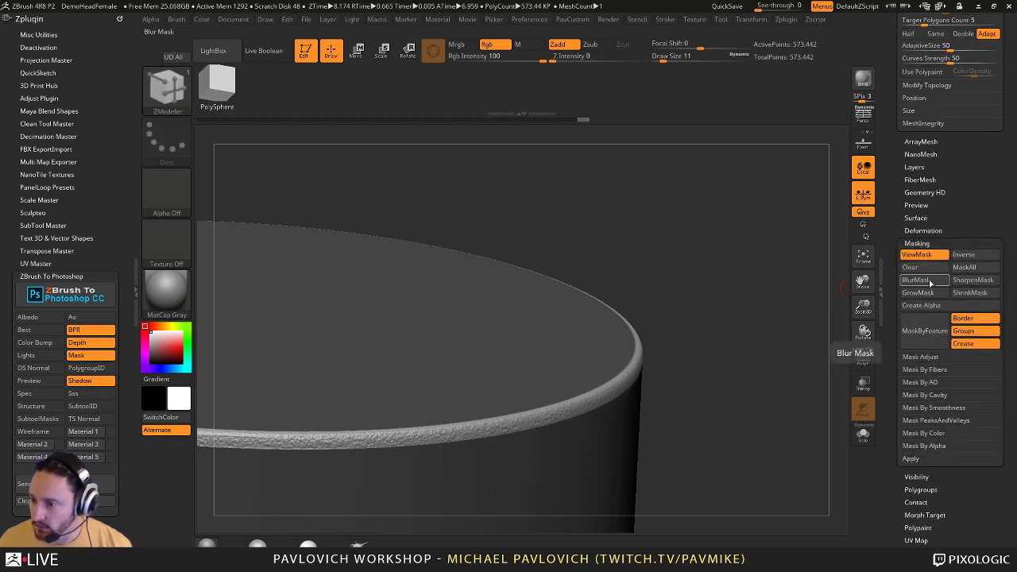
left_click(916, 279)
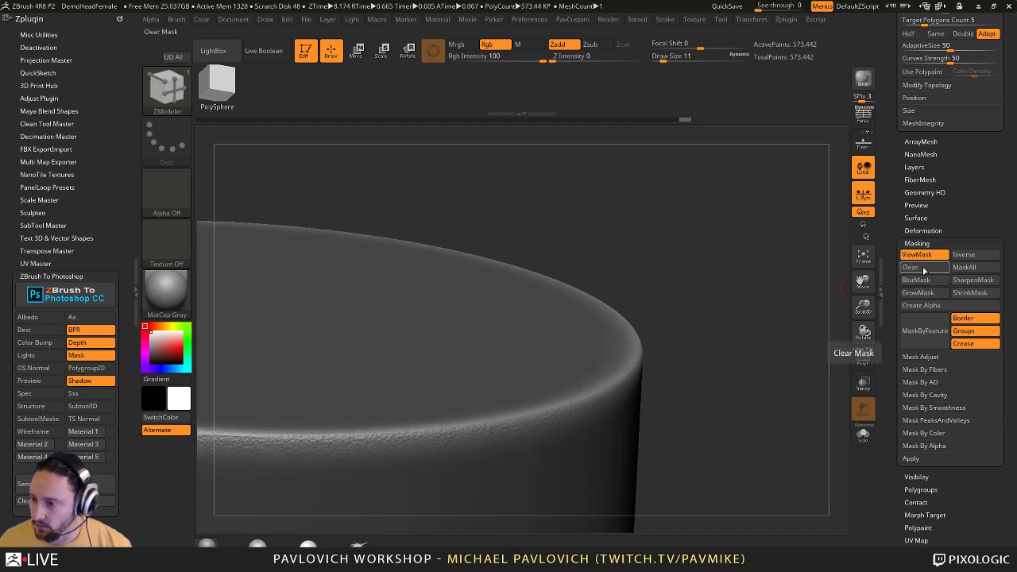
left_click(917, 254)
left_click_drag(790, 330, 764, 263)
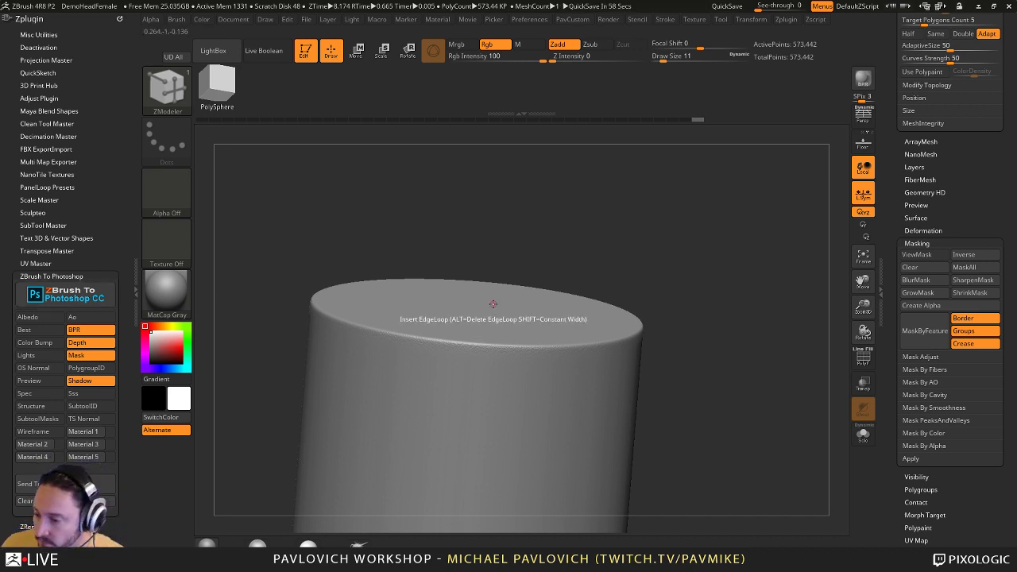
key("super")
key("Escape")
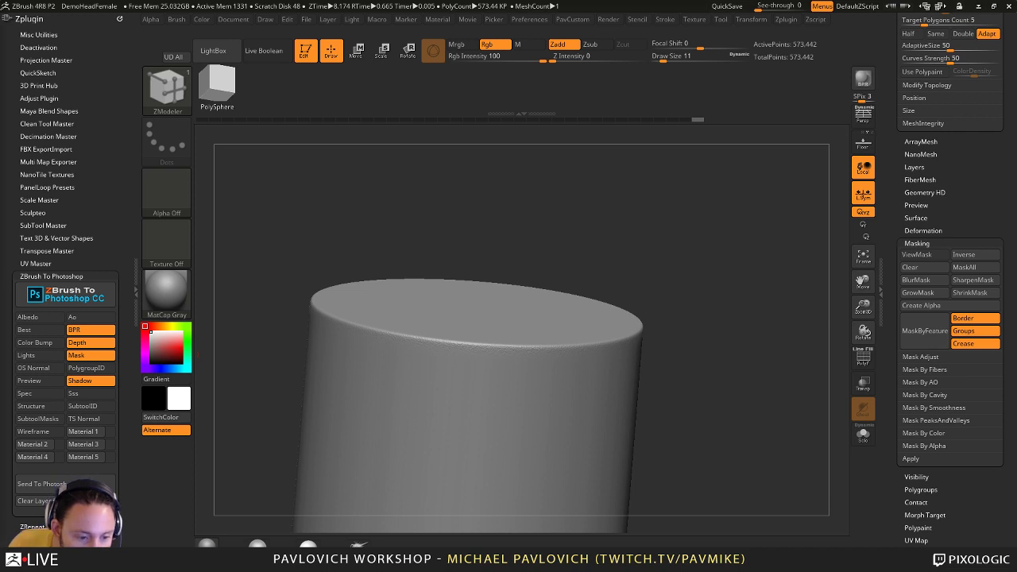
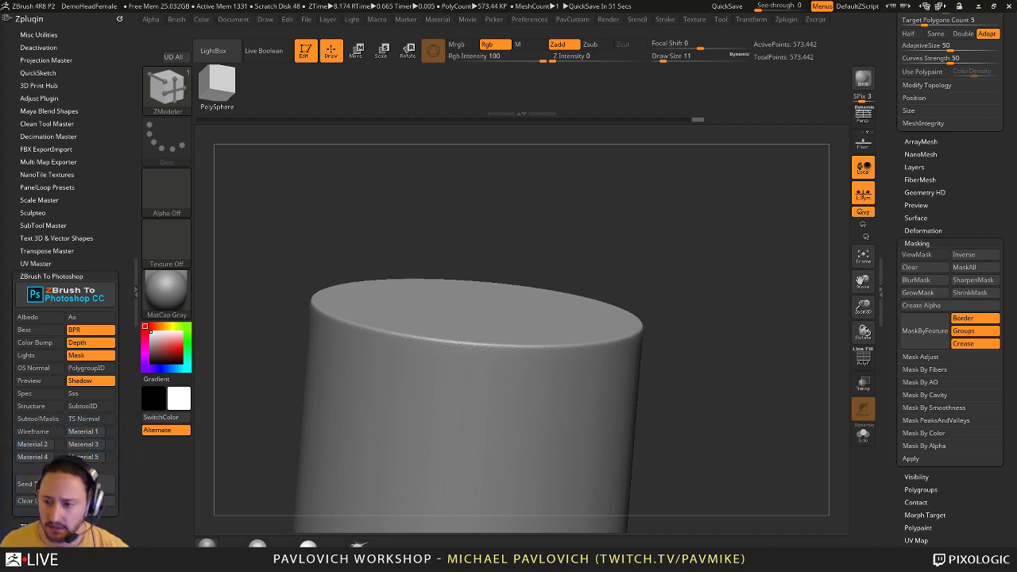
- Delete the noisy cylinder subtool
scroll(906, 338, "up", 5)
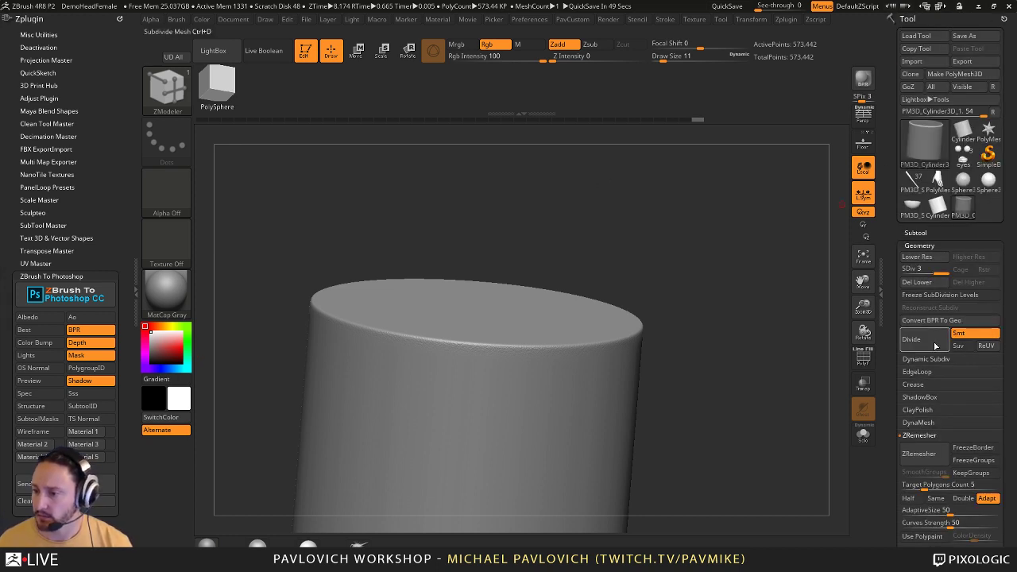
left_click(916, 233)
left_click_drag(895, 245, 886, 164)
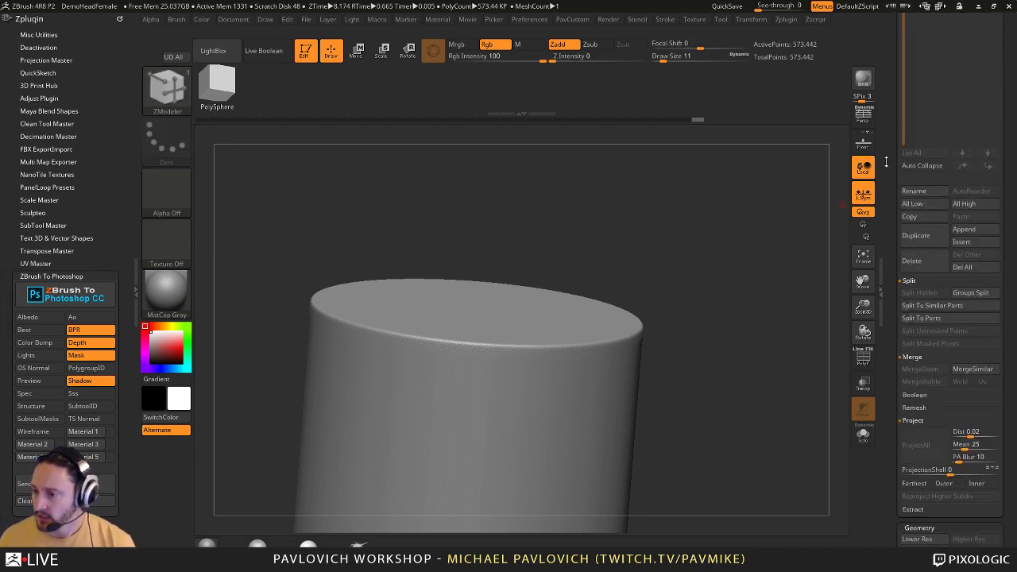
left_click(938, 267)
scroll(892, 223, "up", 5)
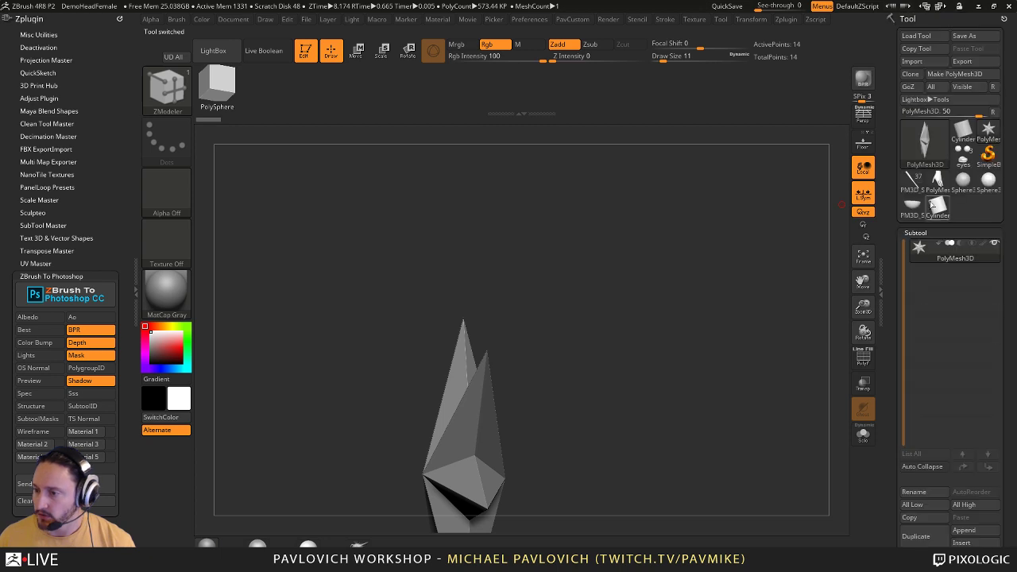
- Bring in a fresh Cylinder3D and convert it to a PolyMesh3D
mouse_move(987, 182)
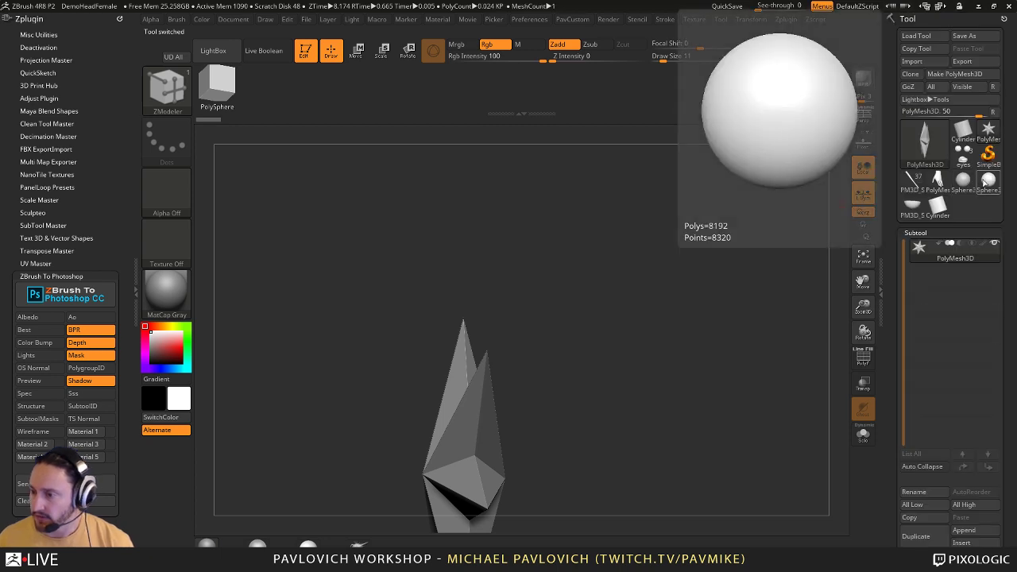
left_click(962, 130)
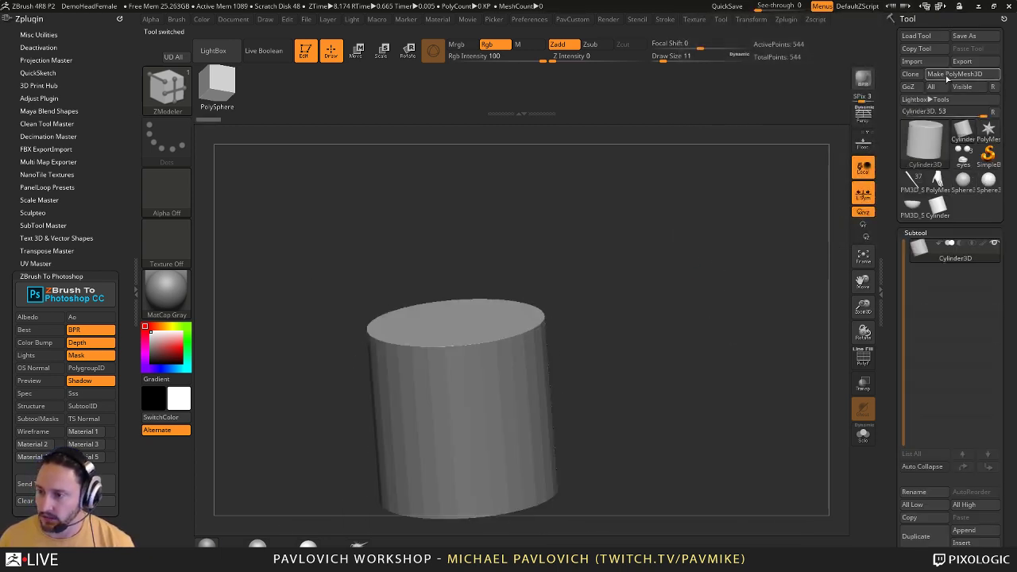
left_click(940, 74)
key("2")
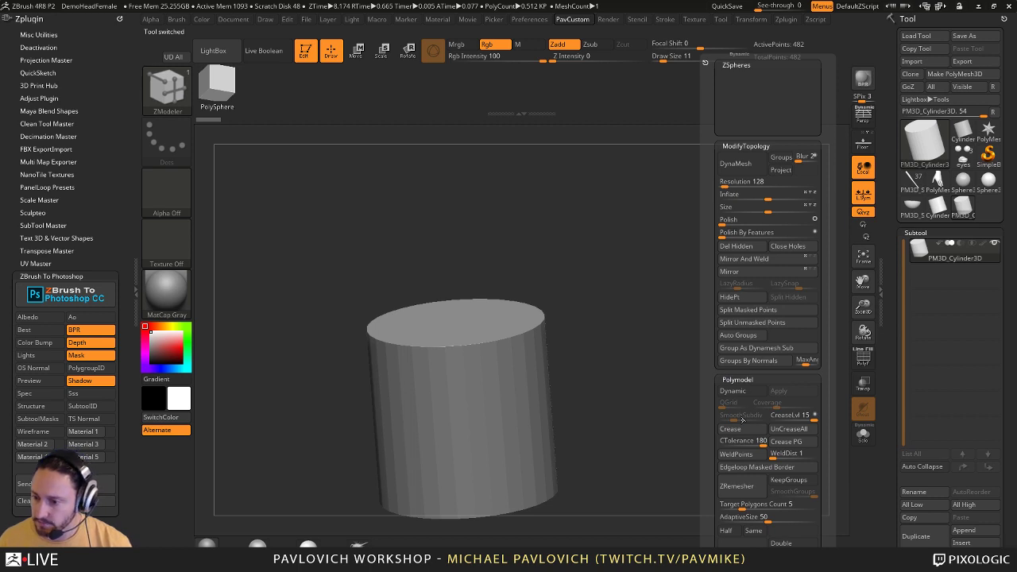
- Crease the new cylinder's edges with a Crease Tolerance of 56 and enable Dynamic Subdivision
left_click(754, 440)
left_click(745, 432)
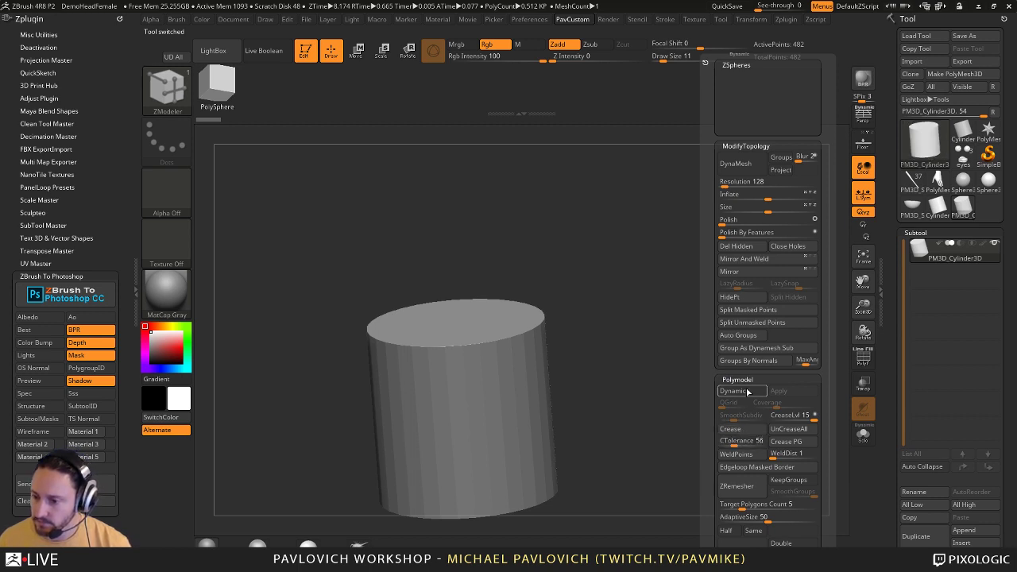
left_click(748, 392)
left_click_drag(672, 333, 671, 345)
- Duplicate the cylinder subtool and move the copy up and sideways so it partly overlaps the original
key("w")
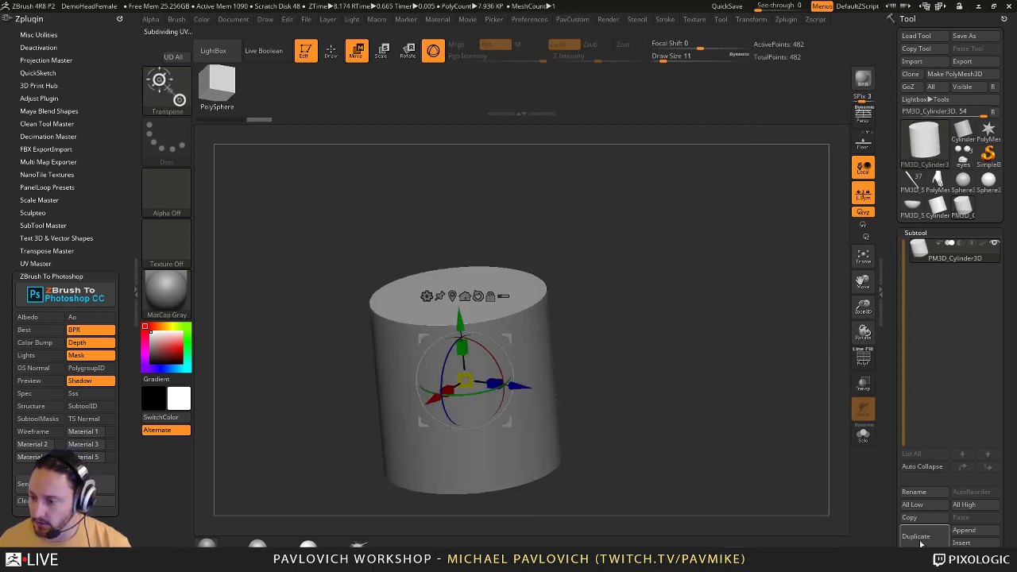
left_click(921, 544)
left_click_drag(684, 381, 675, 380, "shift")
left_click_drag(509, 334, 618, 233)
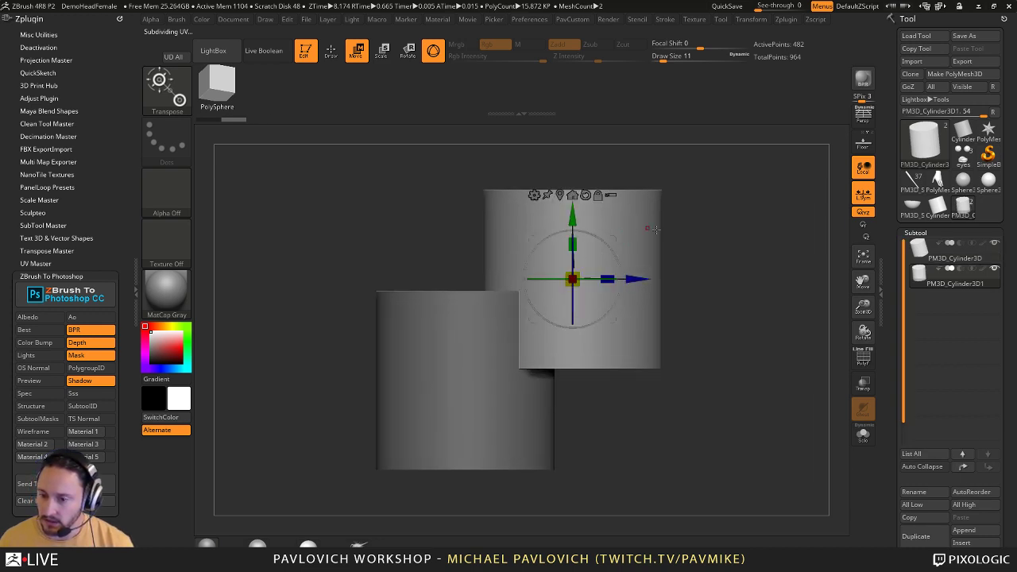
- Set the duplicate cylinder to subtract and turn on Live Boolean to preview the cut
key("q")
left_click_drag(703, 248, 786, 325)
left_click(960, 270)
key("f")
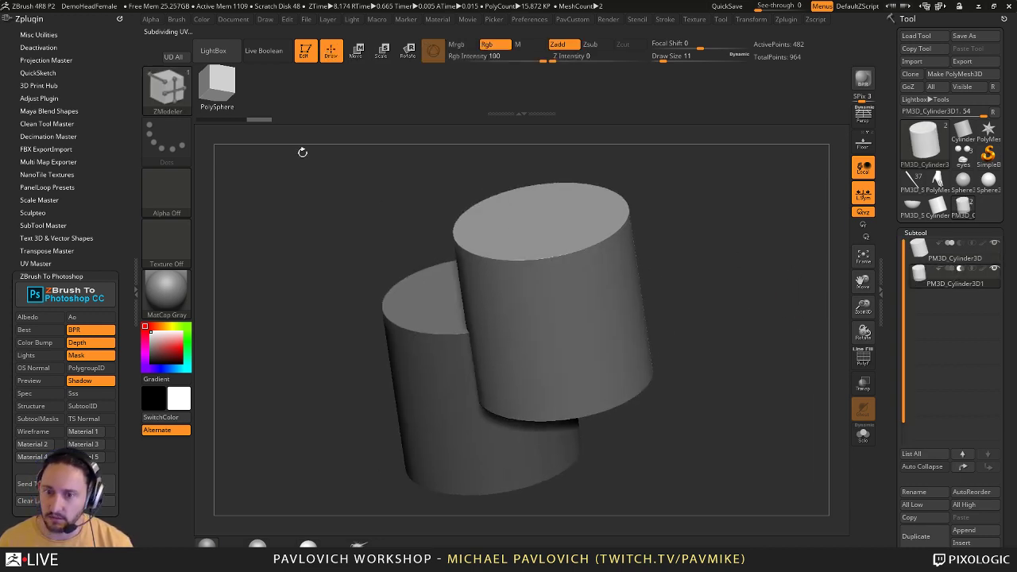
left_click(263, 50)
left_click_drag(797, 404, 684, 297)
- Slide the subtractive cylinder horizontally to adjust where it cuts the original
key("w")
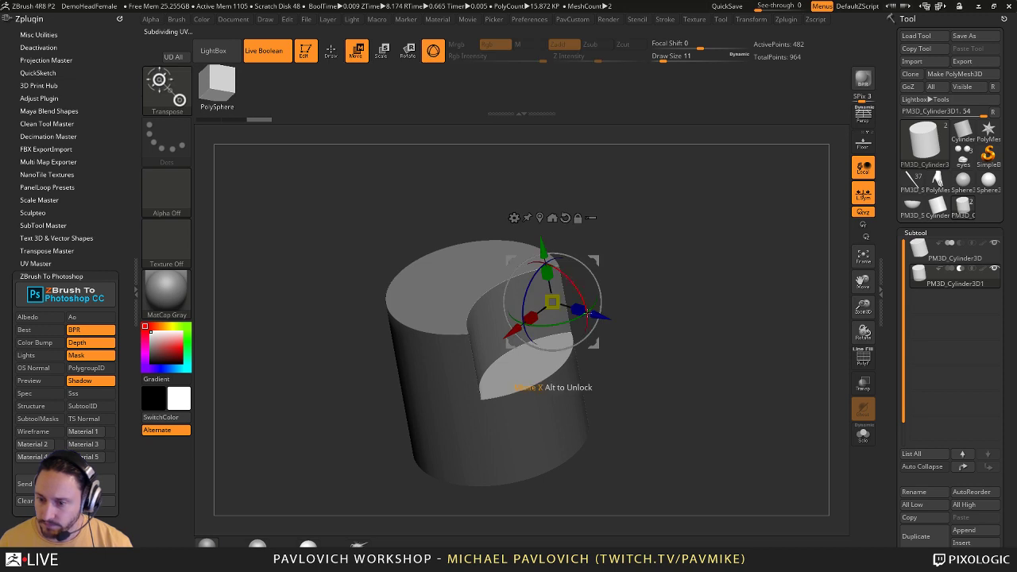
left_click_drag(586, 314, 637, 312)
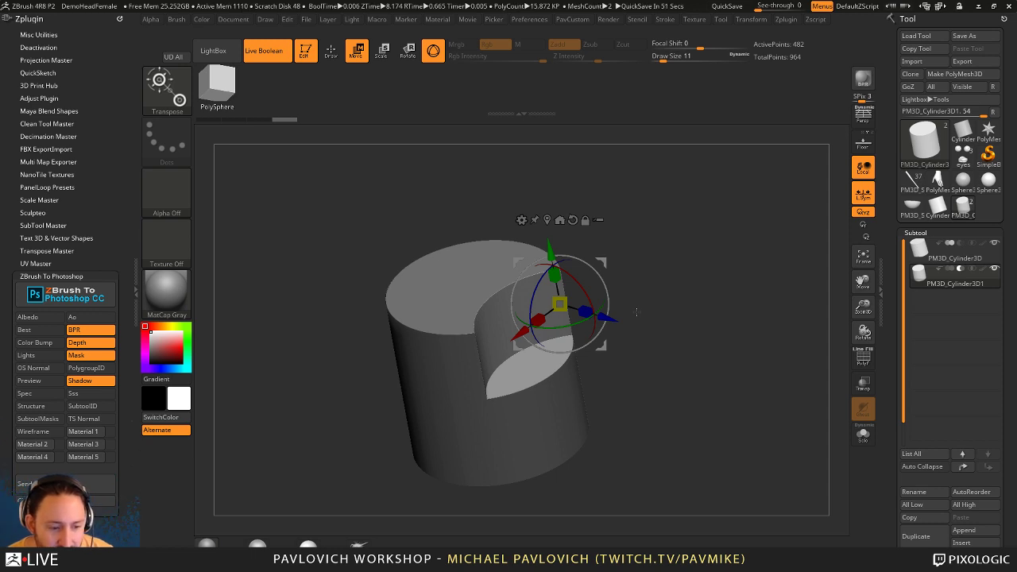
mouse_move(637, 312)
left_mouse_down()
mouse_move(708, 272)
mouse_move(681, 270)
mouse_move(678, 286)
left_mouse_up()
key("q")
key("w")
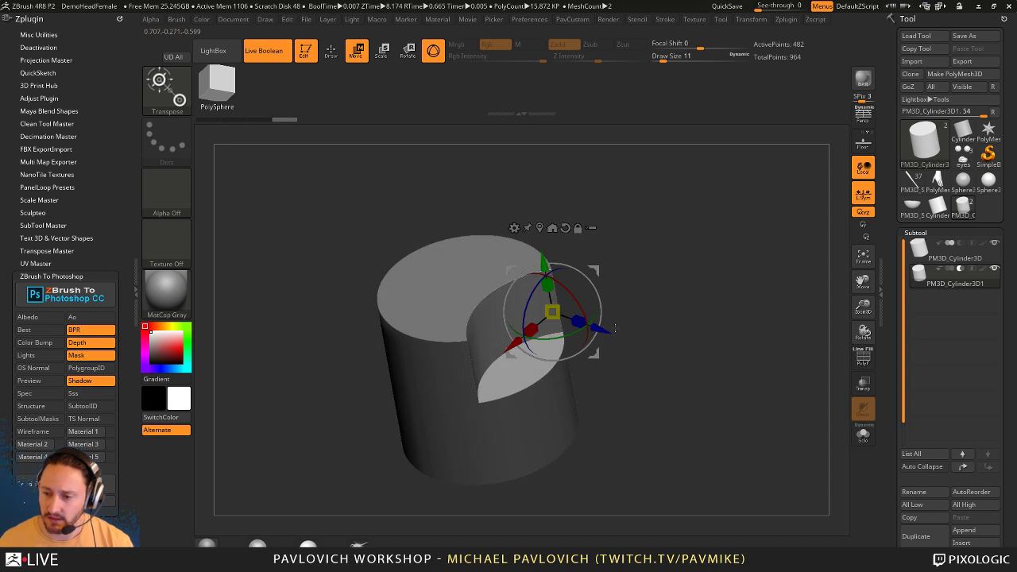
mouse_move(599, 327)
left_mouse_down()
mouse_move(588, 322)
mouse_move(680, 354)
left_mouse_up()
key("q")
- Lower and flatten the subtractive cylinder so it cuts a notch in the side beneath the top cap
left_click_drag(669, 310, 645, 248)
key("w")
mouse_move(553, 255)
left_mouse_down()
mouse_move(559, 310)
mouse_move(556, 288)
left_mouse_up()
key("q")
mouse_move(619, 283)
left_mouse_down()
mouse_move(577, 318)
mouse_move(578, 380)
left_mouse_up()
key("w")
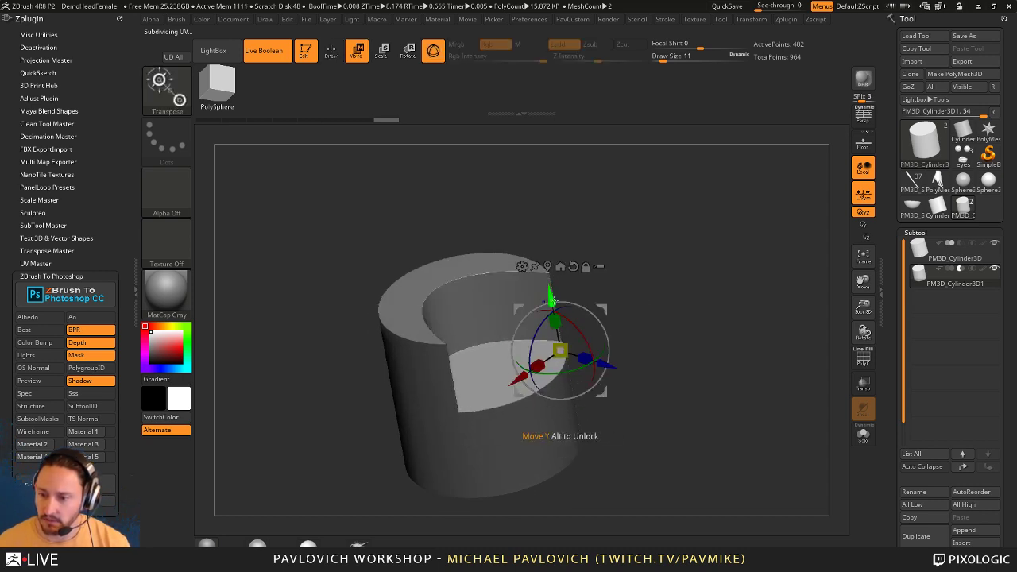
mouse_move(552, 302)
left_mouse_down()
mouse_move(544, 234)
mouse_move(584, 375)
mouse_move(569, 305)
mouse_move(574, 352)
mouse_move(638, 289)
mouse_move(682, 319)
mouse_move(675, 313)
left_mouse_up()
key("q")
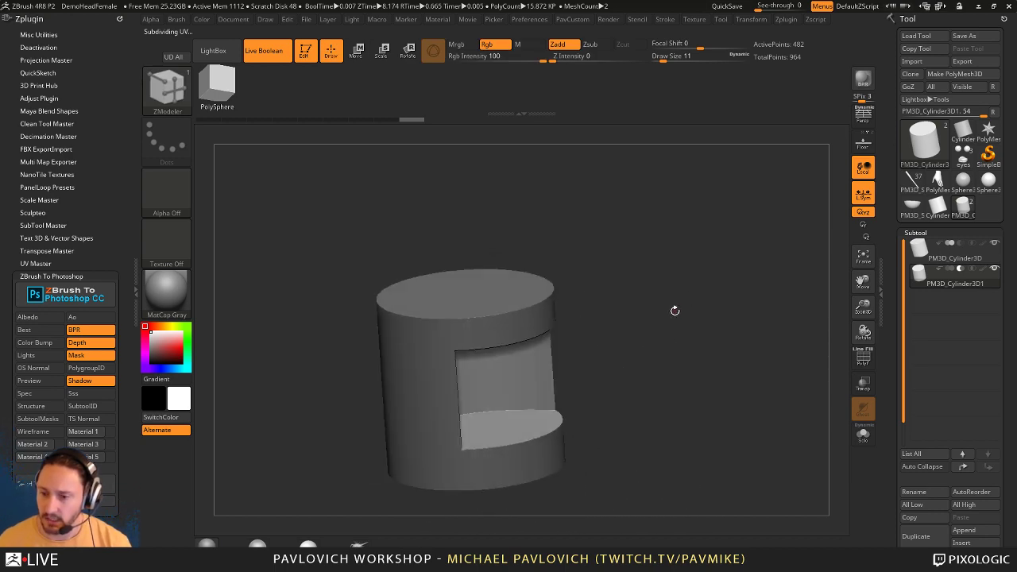
key("b")
key("i")
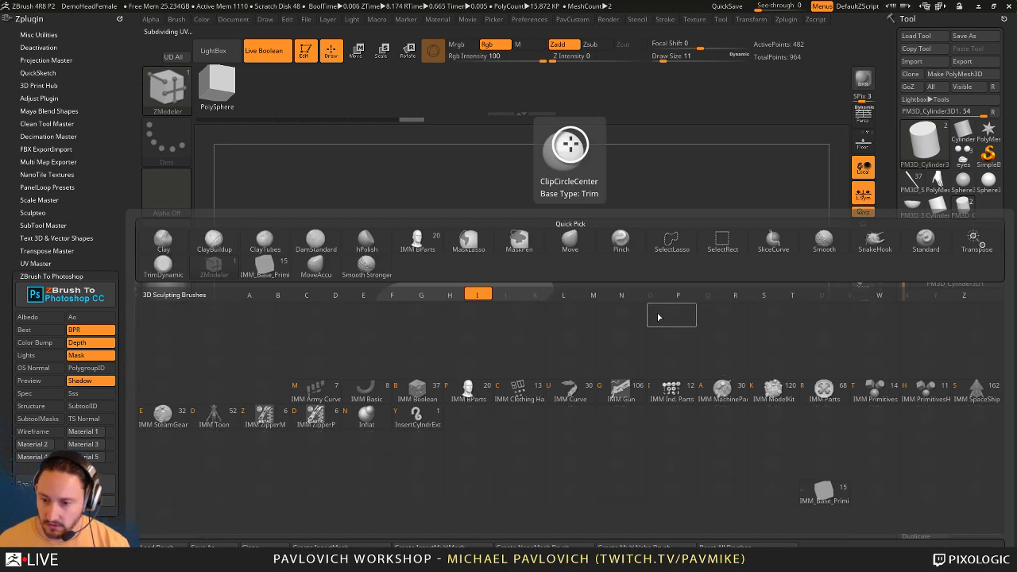
key("Escape")
key("b")
key("i")
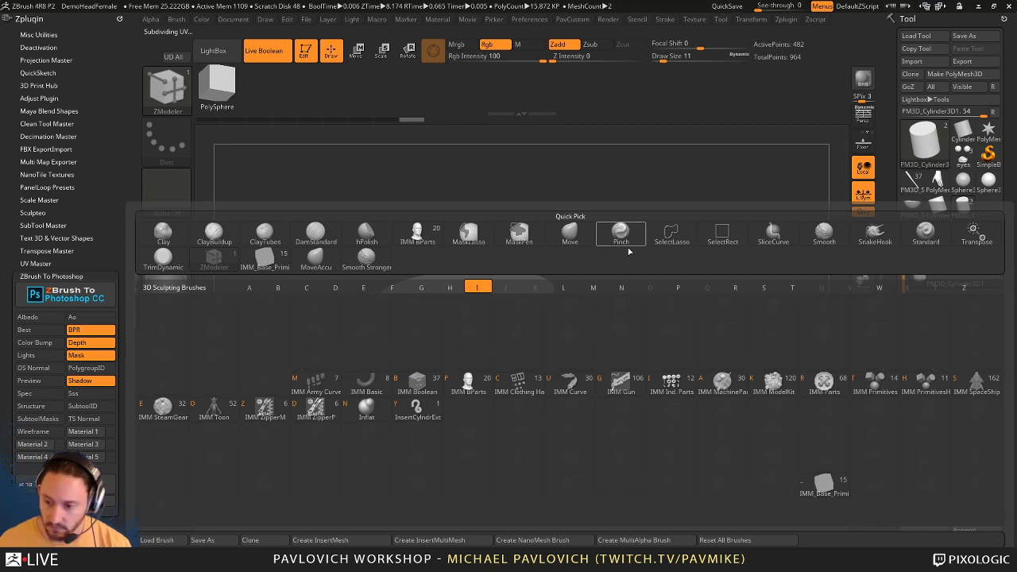
left_click(464, 383)
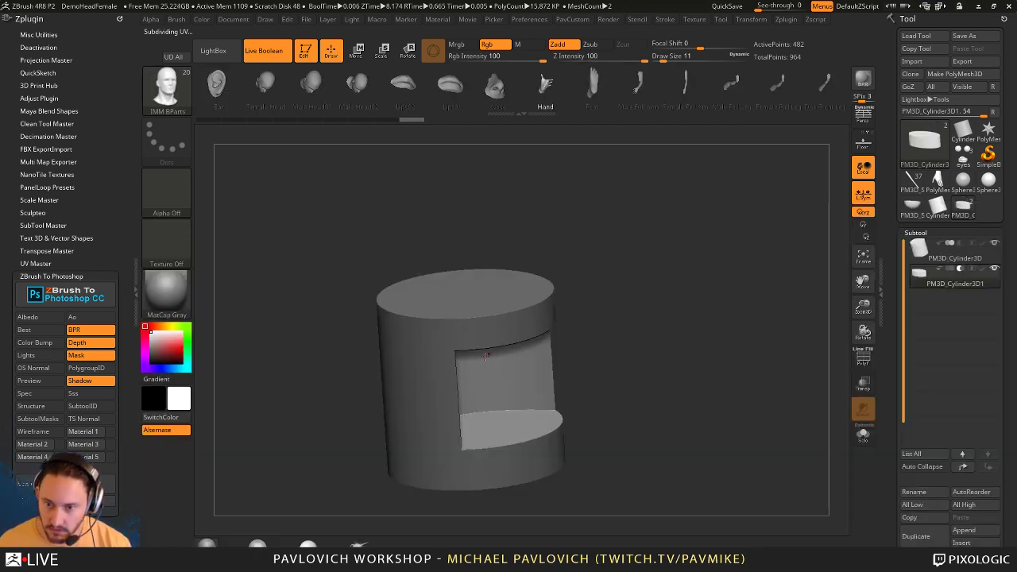
- Switch to the IMM Boolean brush and insert one of its meshes on the cylinder's top face
key("b")
key("i")
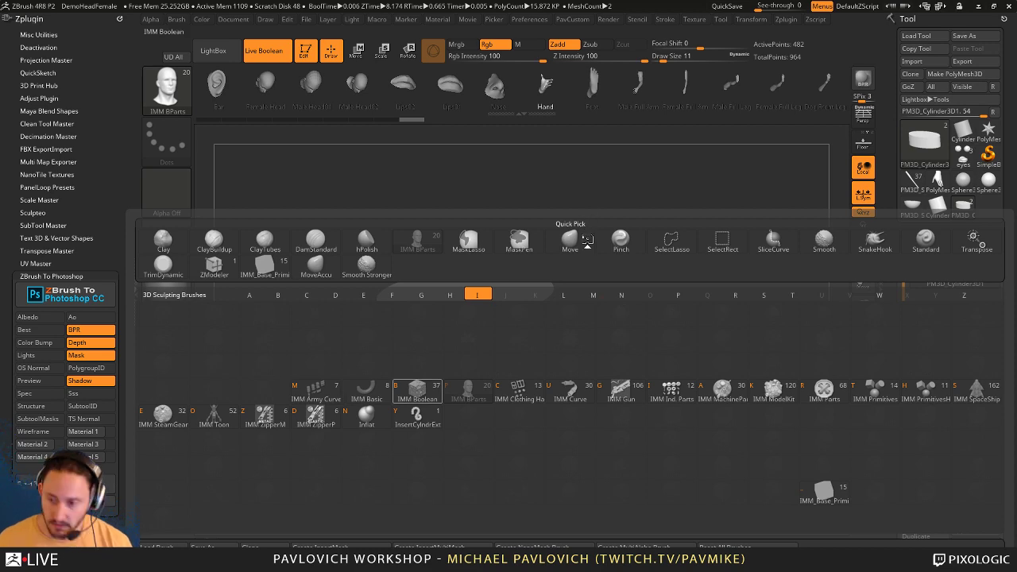
key("b")
key("m")
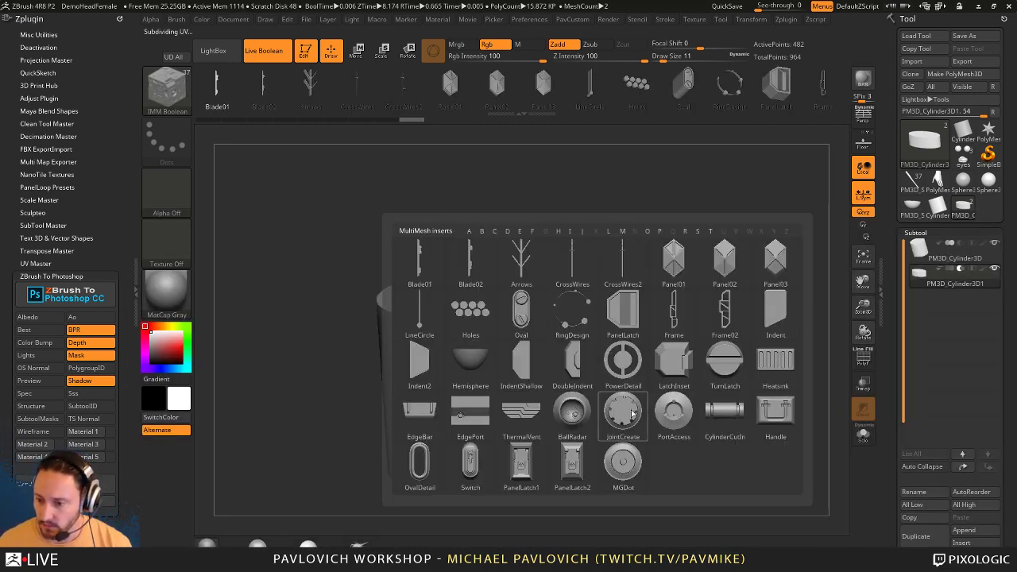
left_click(420, 468)
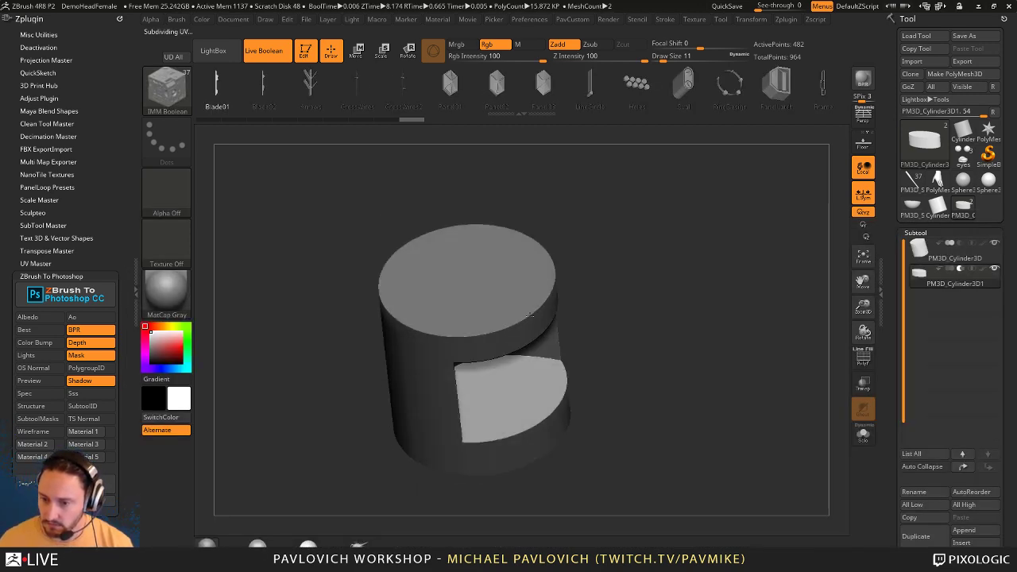
left_click_drag(470, 292, 548, 276)
left_click_drag(586, 245, 528, 239)
- Move the inserted mesh along the cylinder's axis and swap it for the Indent mesh
key("w")
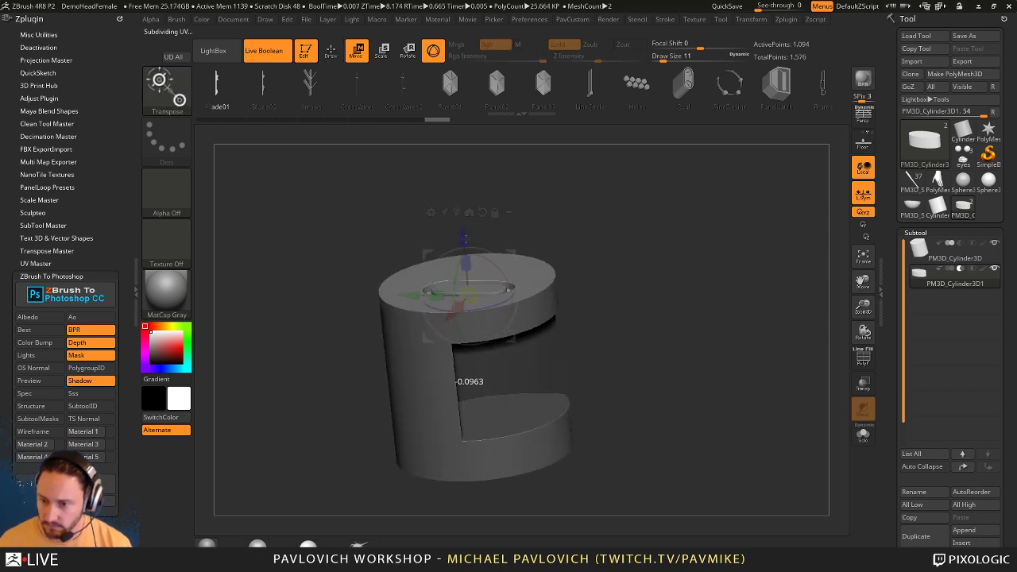
left_click_drag(617, 208, 643, 264)
left_click_drag(556, 89, 504, 81)
left_click(507, 83)
left_click(495, 85)
left_click_drag(569, 77, 544, 83)
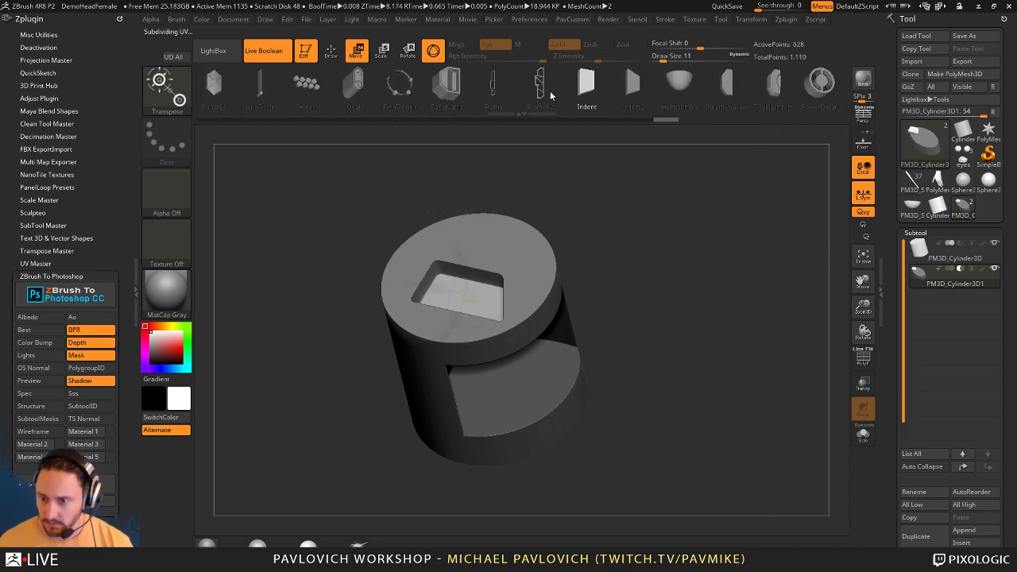
- Nudge the Indent mesh along its axis to adjust the depth of the recess in the top cap
mouse_move(718, 270)
left_mouse_down()
mouse_move(721, 232)
mouse_move(719, 274)
left_mouse_up()
key("q")
key("w")
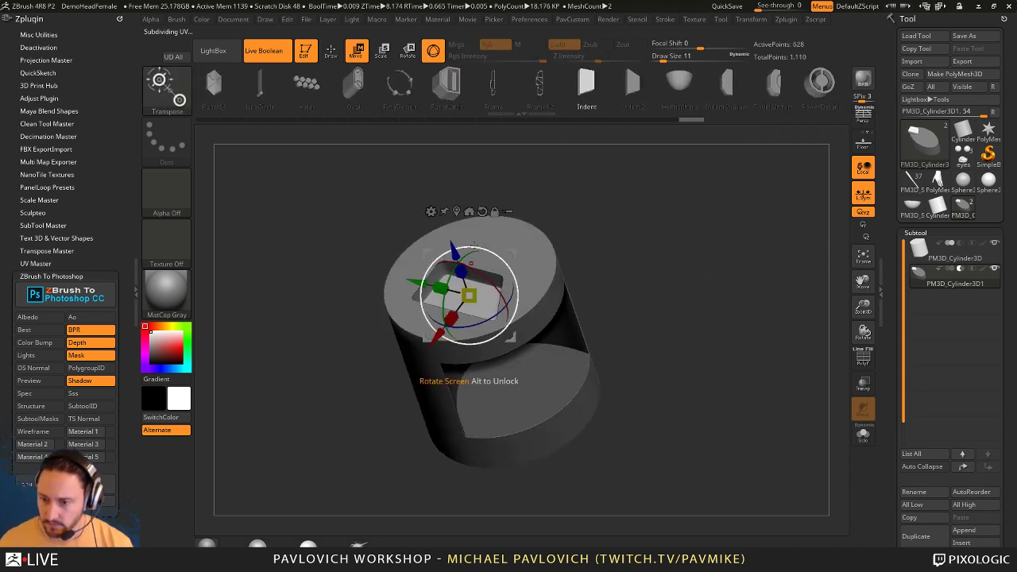
left_click_drag(449, 252, 446, 239)
key("q")
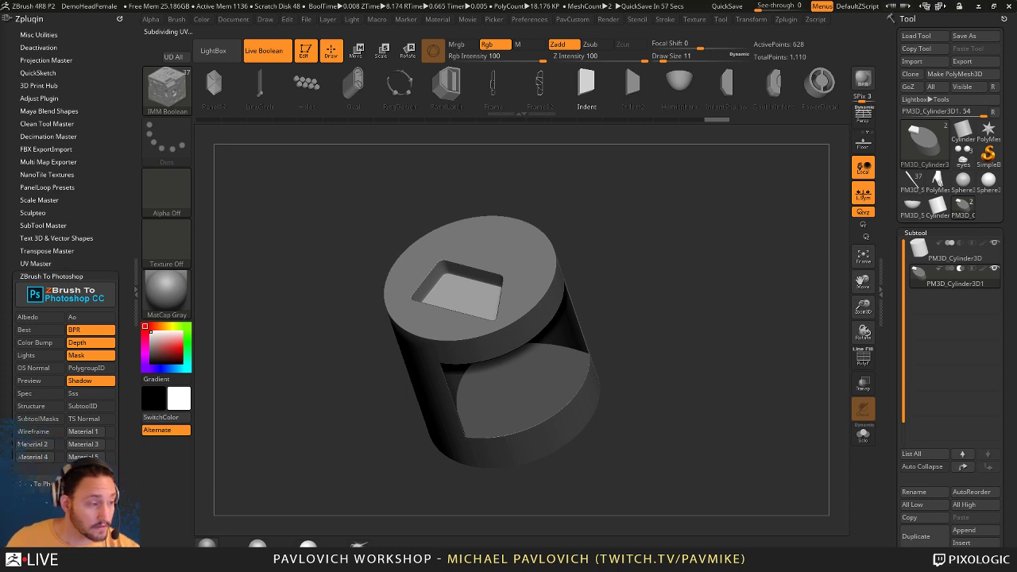
- Switch to the Standard brush and set its Draw Size to 71
left_click_drag(652, 388, 711, 289)
key("b")
key("s")
key("t")
key("s")
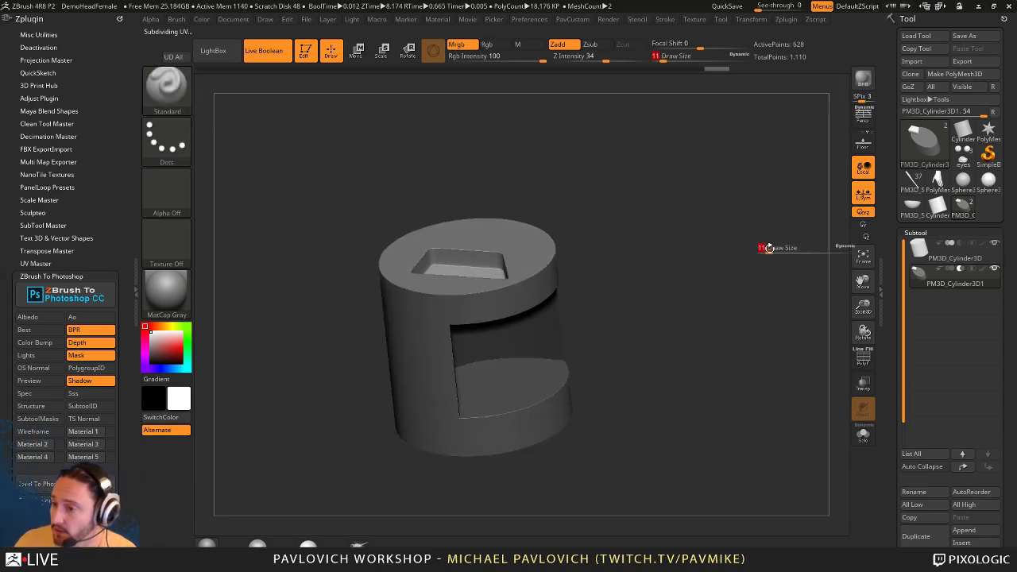
mouse_move(767, 249)
left_mouse_down()
mouse_move(788, 258)
mouse_move(768, 219)
mouse_move(789, 267)
mouse_move(744, 299)
left_mouse_up()
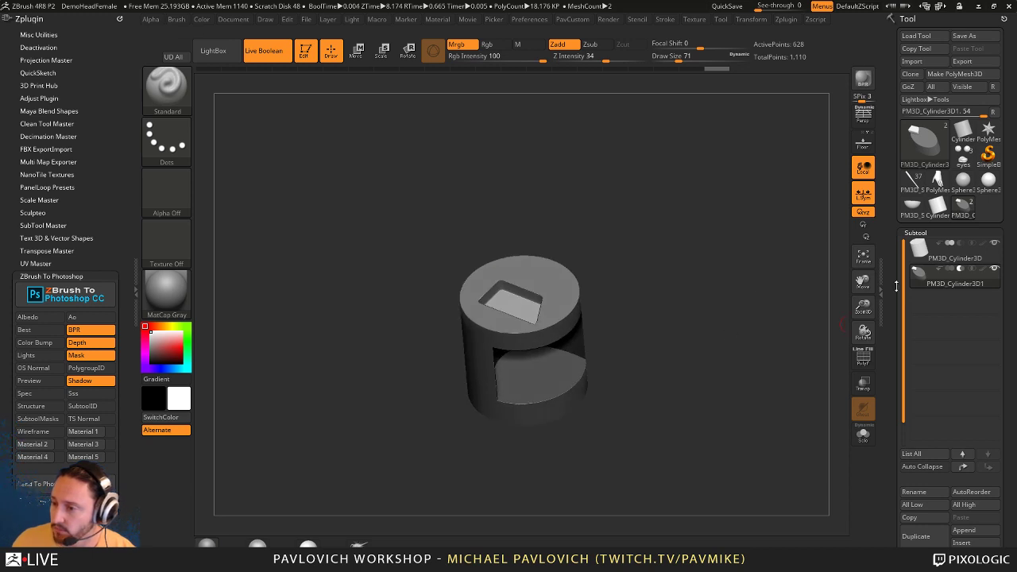
- Make a Boolean mesh from the cylinder and its cutting subtool, with Live Boolean and DSDiv enabled
left_click_drag(917, 330, 918, 209)
left_click_drag(905, 511, 905, 117)
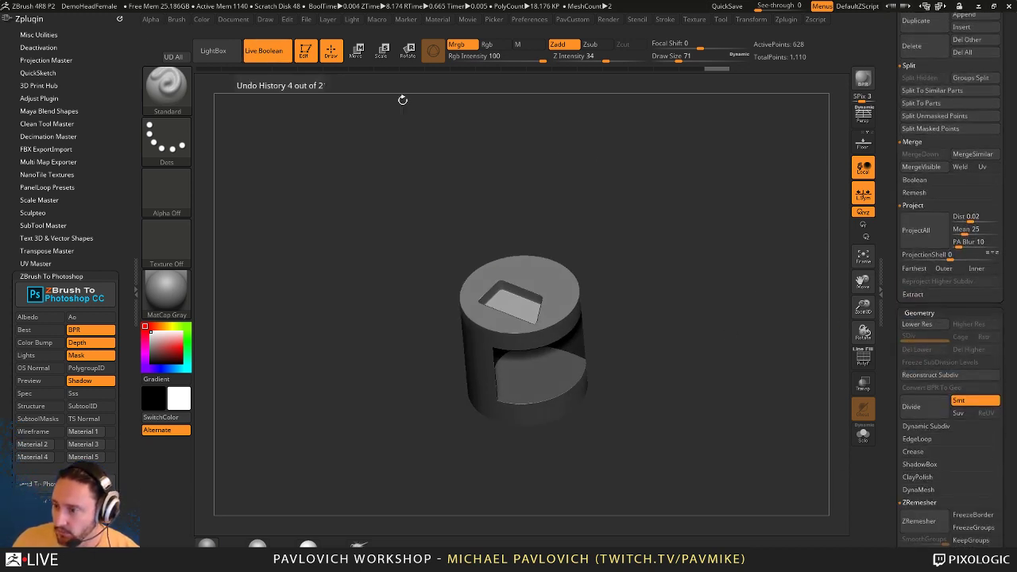
scroll(914, 270, "up", 2)
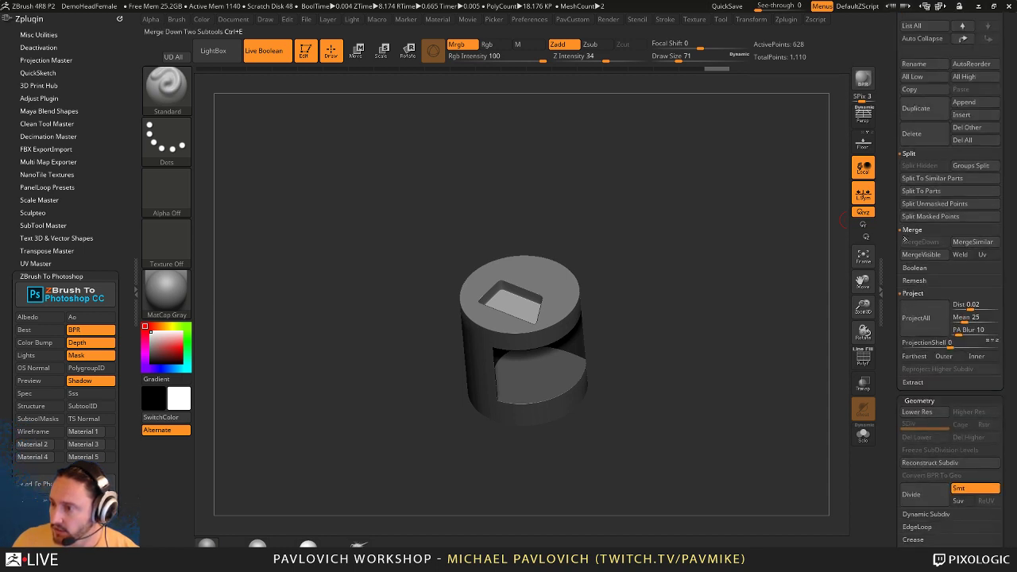
key("shift")
left_click(921, 268)
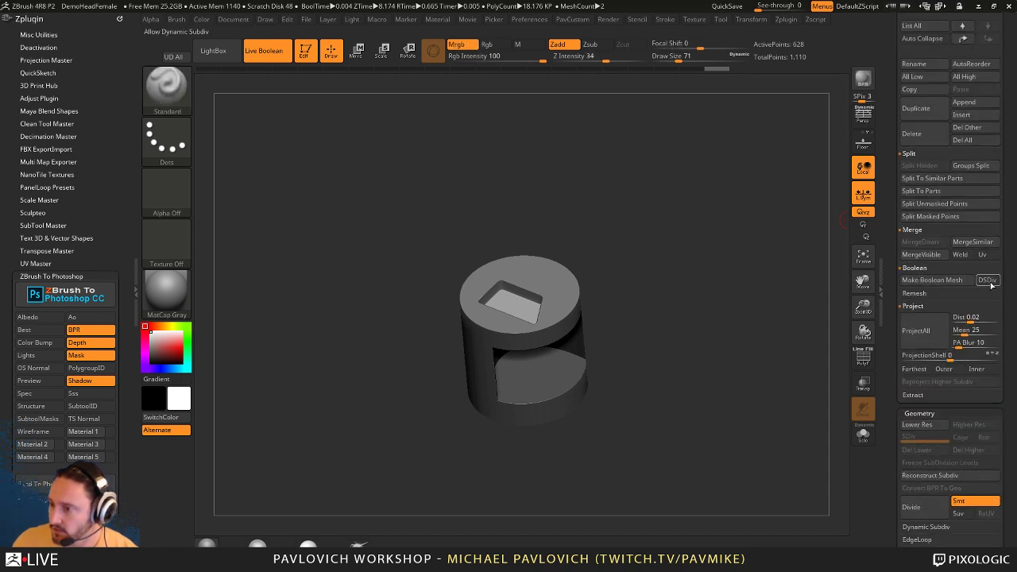
left_click(263, 50)
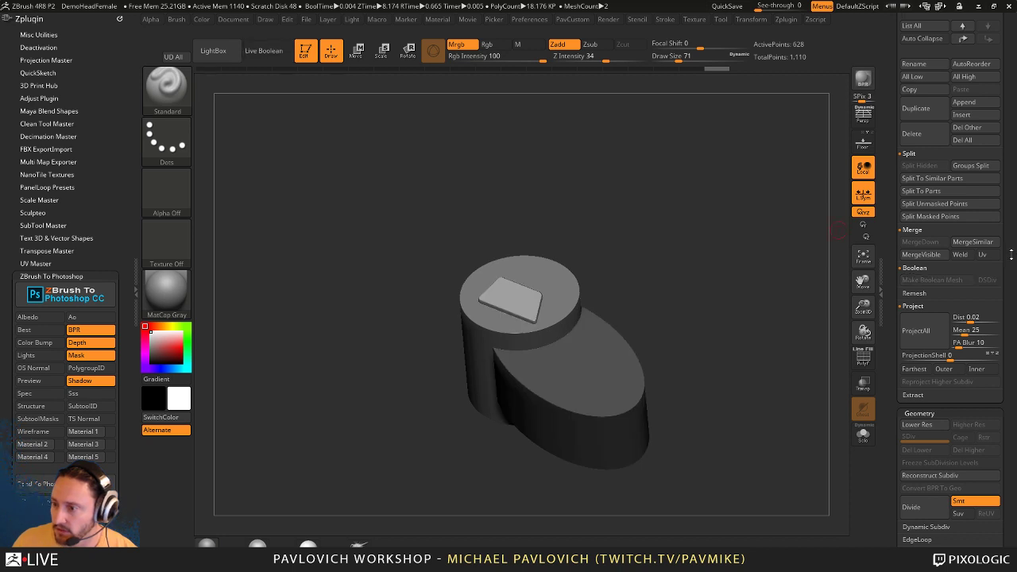
left_click(263, 50)
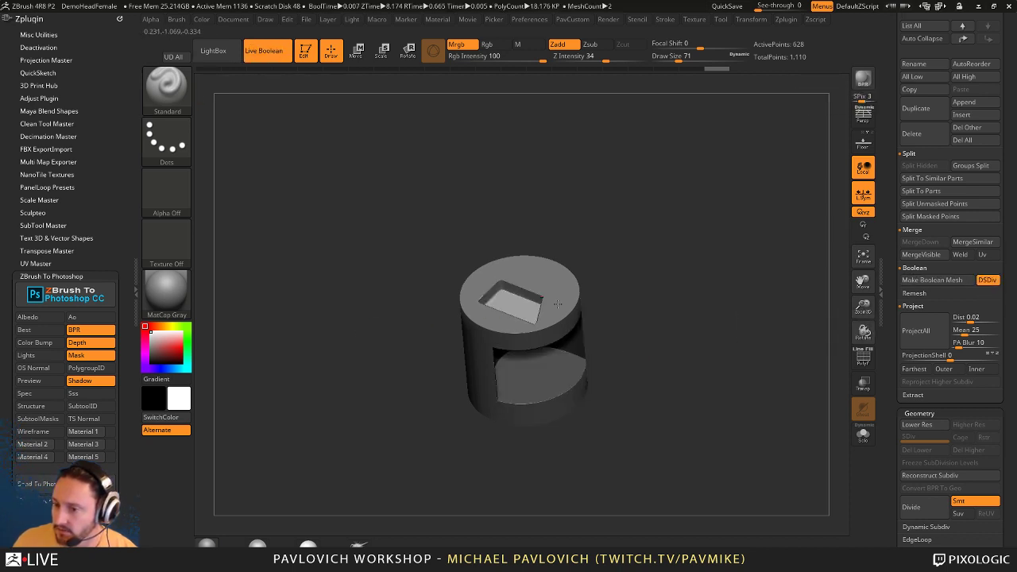
left_click(932, 280)
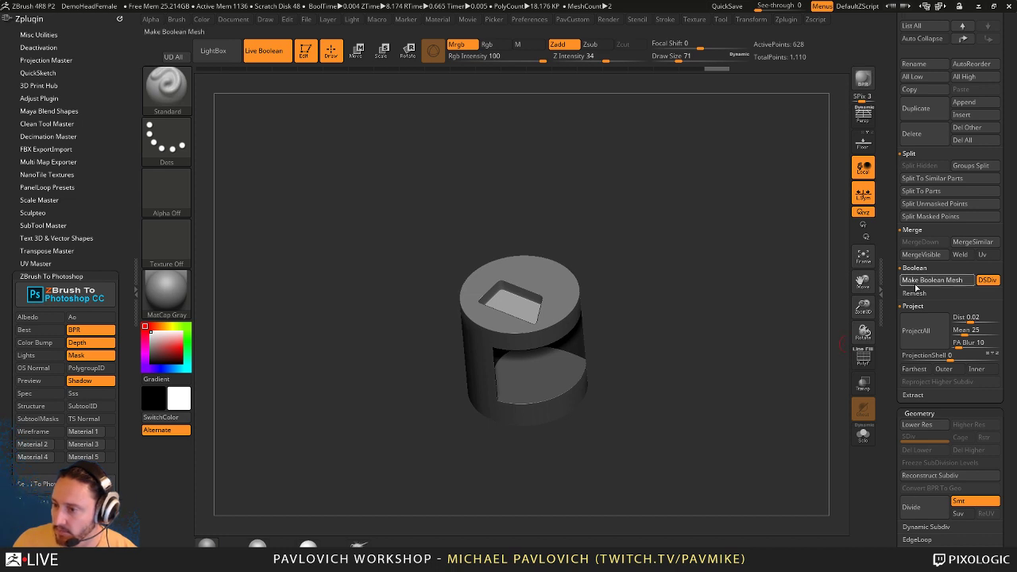
- Switch to the UMesh_PM3D_Cylinder3D tool and display its polyframe to inspect the topology and polygroups around the cuts
left_click_drag(894, 258, 895, 280)
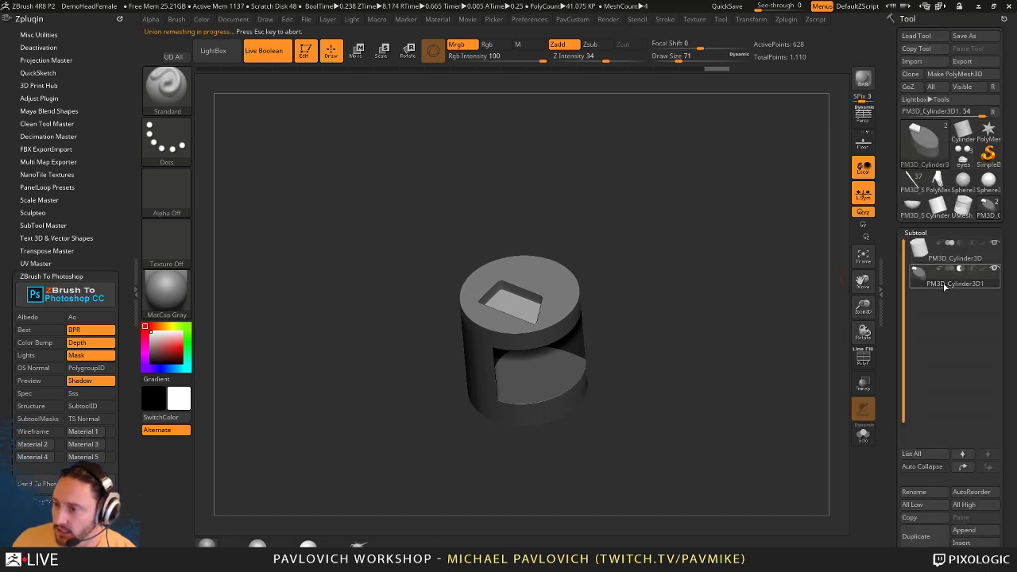
left_click(964, 214)
right_click_drag(763, 267, 849, 344)
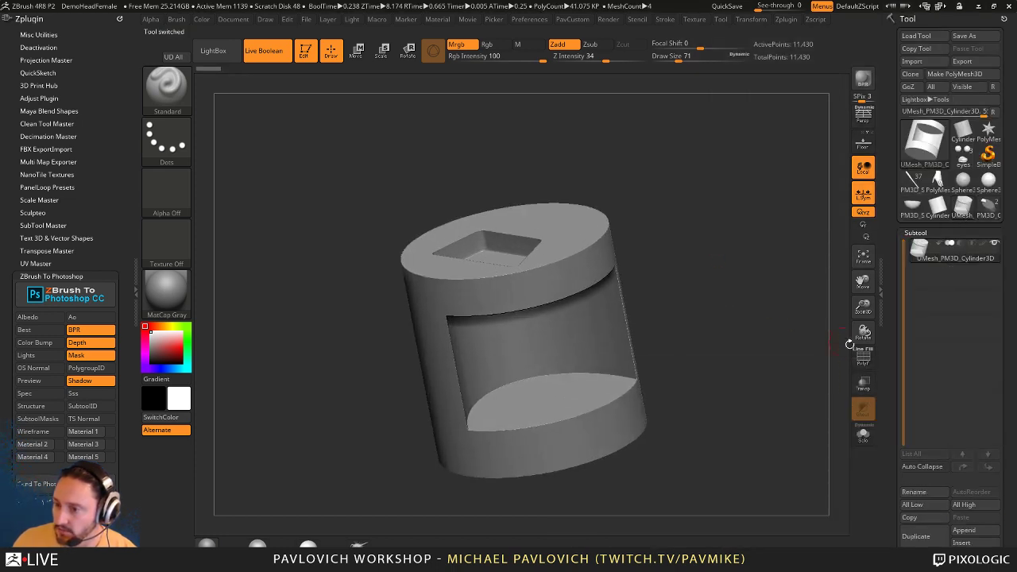
left_click(863, 358)
left_click_drag(673, 302, 571, 288, "shift")
mouse_move(166, 292)
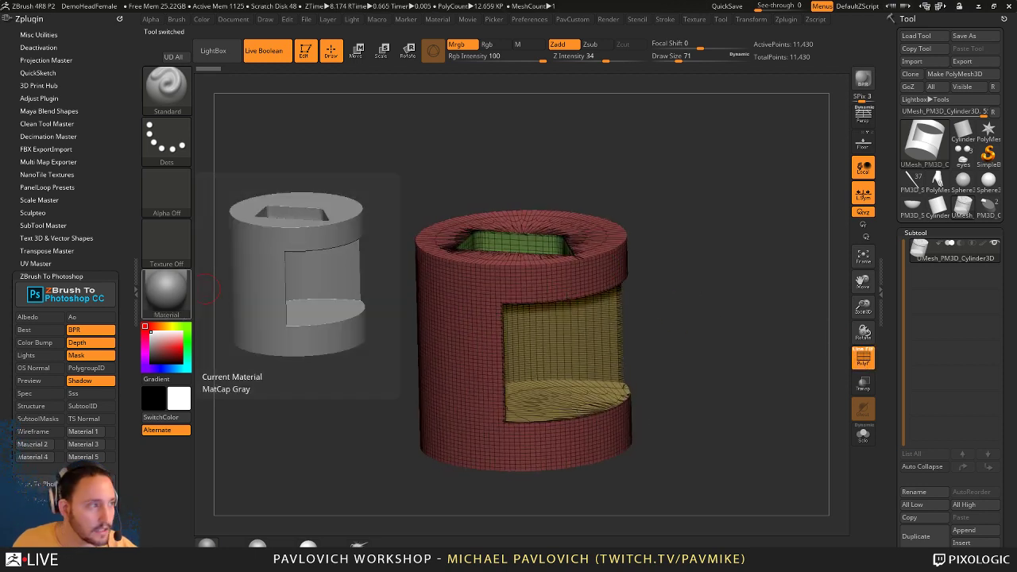